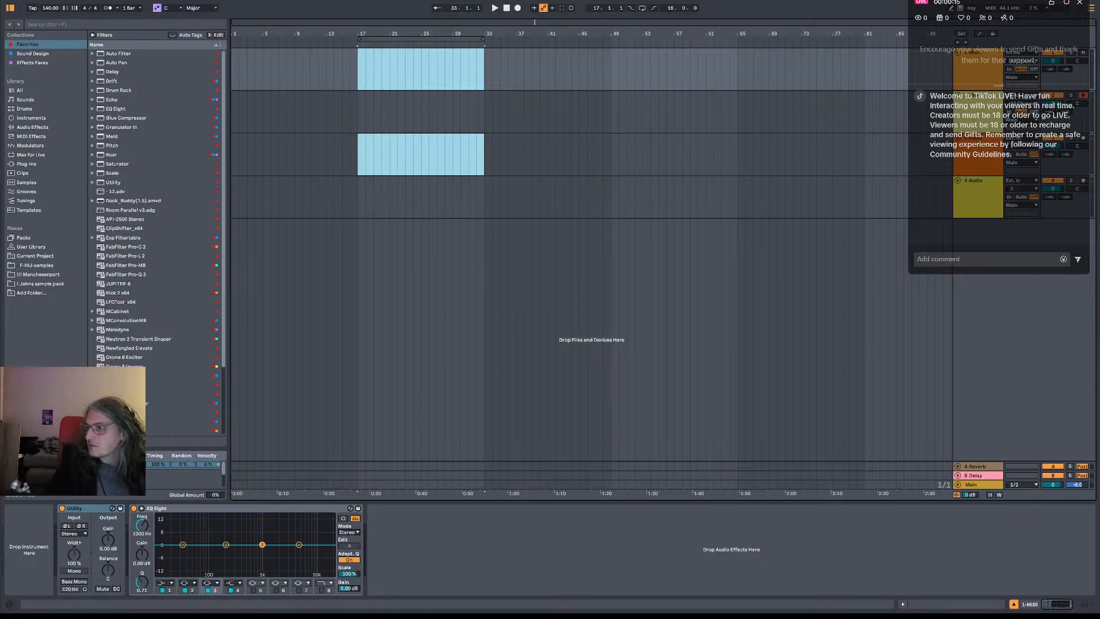
- Move the TikTok LIVE chat overlay clear of the track headers and check its appearance settings
drag(1006, 2, 859, 15)
click(918, 16)
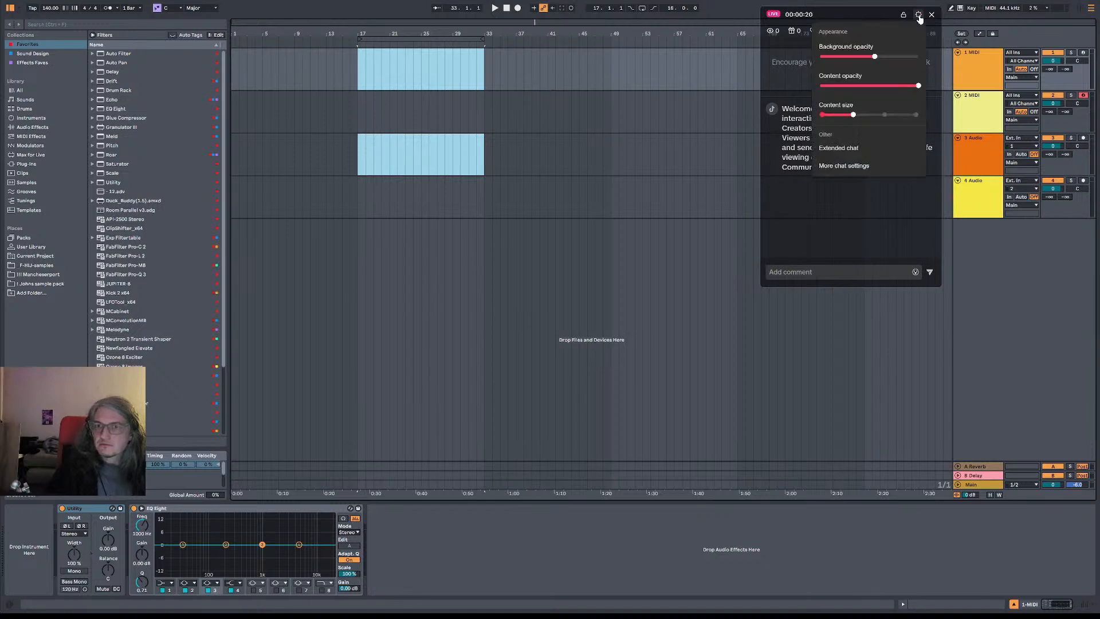
click(918, 15)
click(919, 16)
click(919, 16)
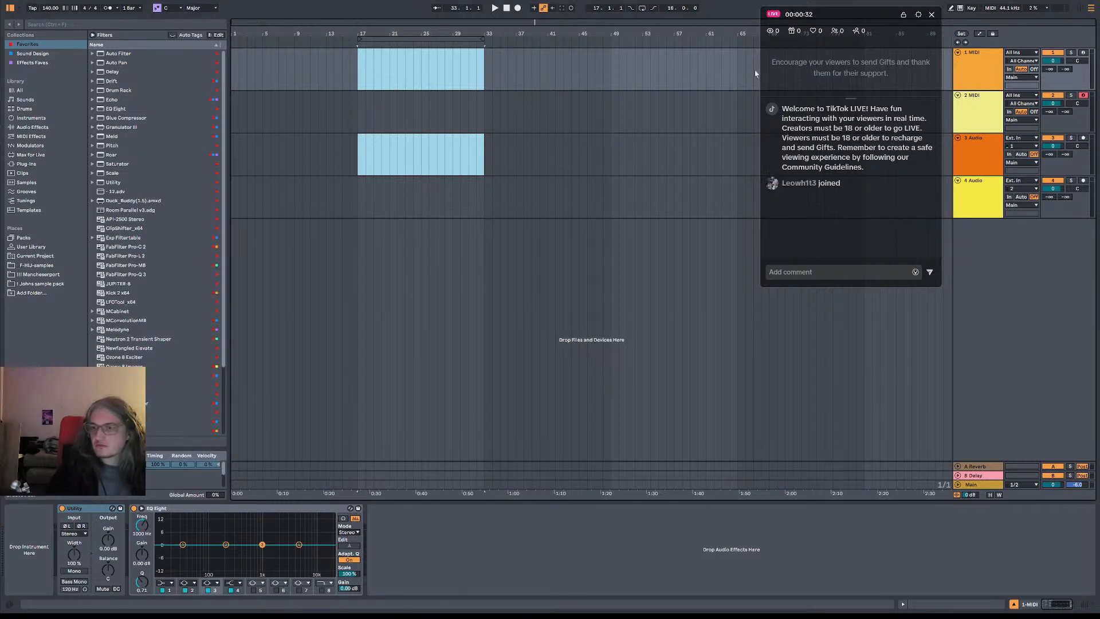
- Look through the list of recently opened Live Sets without loading one
click(7, 0)
mouse_move(26, 2)
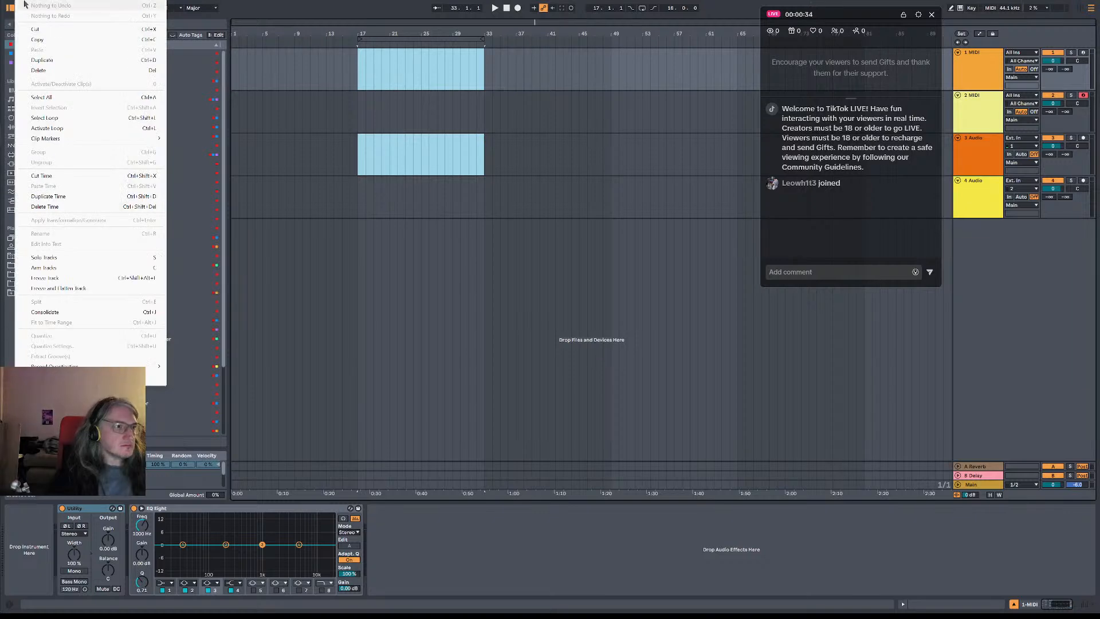
mouse_move(52, 26)
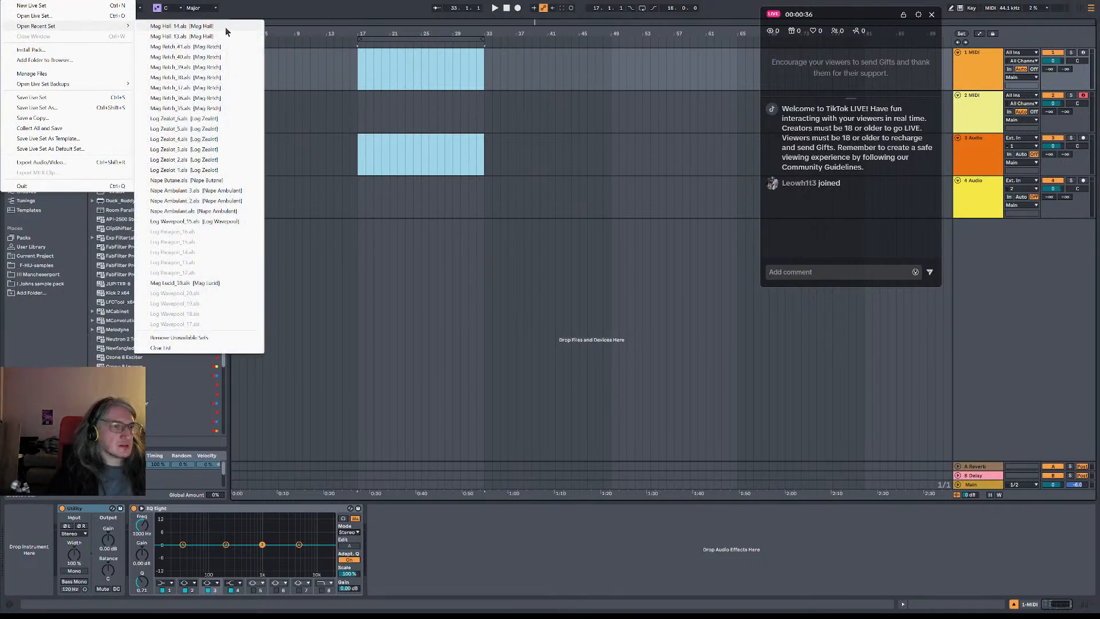
click(366, 67)
- Switch to the web browser and open the Terrapastel board in Trello
key(alt+Tab)
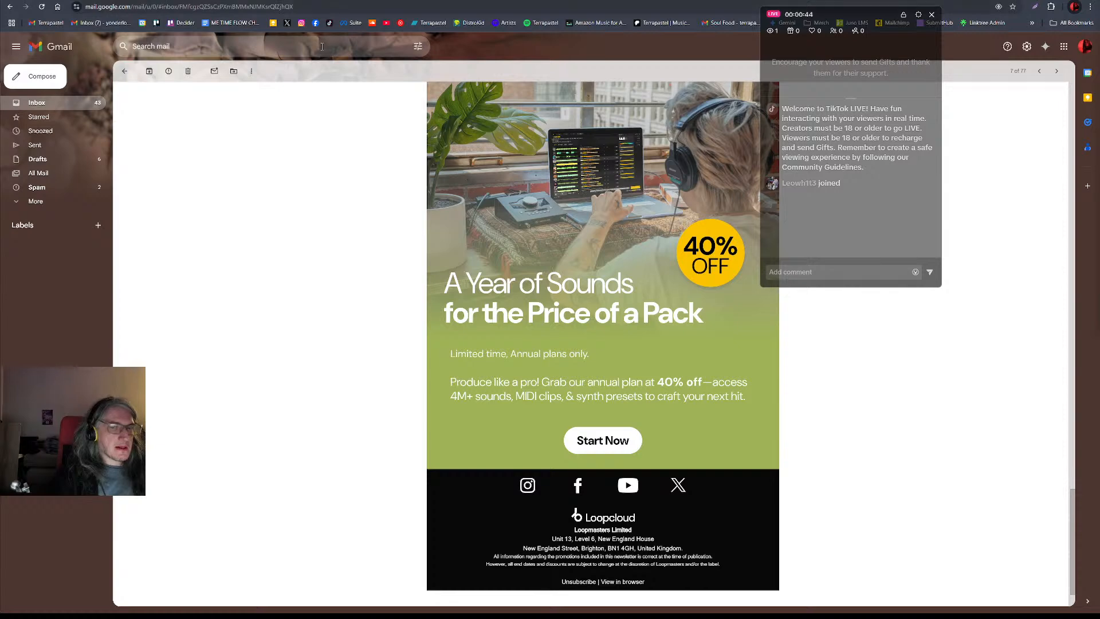
scroll(275, 115, up, 4)
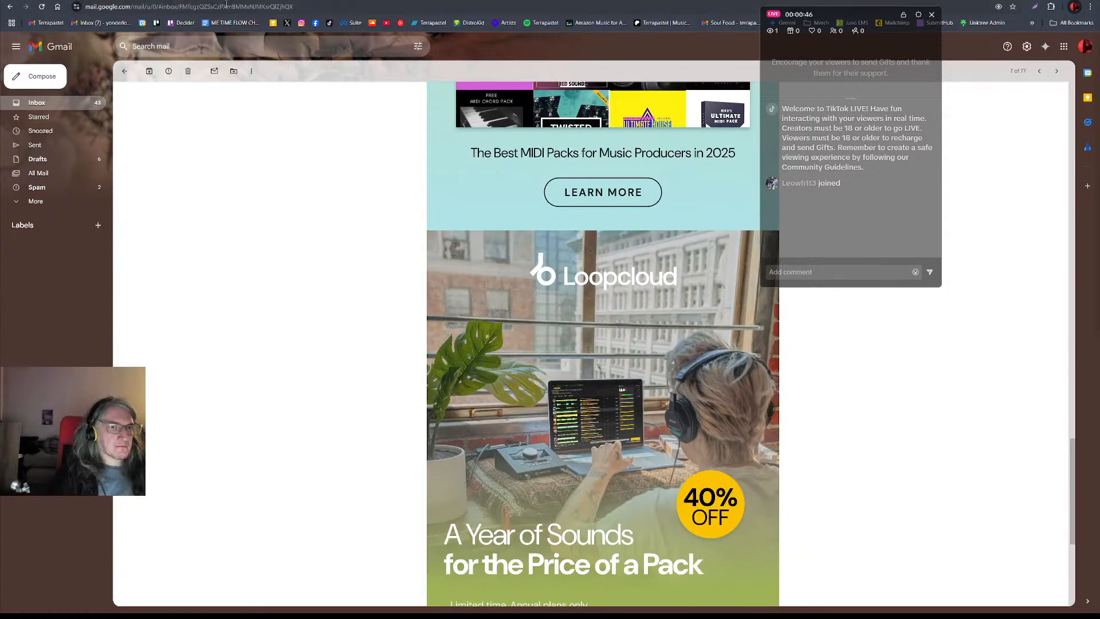
click(157, 24)
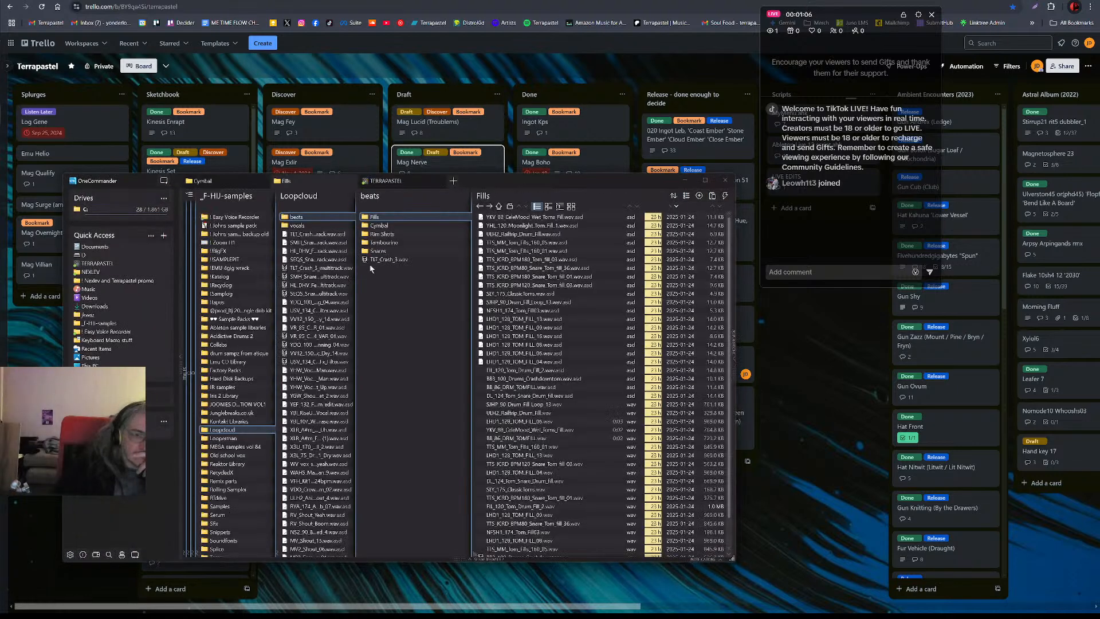
- In OneCommander, check the TERRAPASTEL folder's 3. Discover subfolder and open Mag Lucid Project in 4. Draft
click(404, 179)
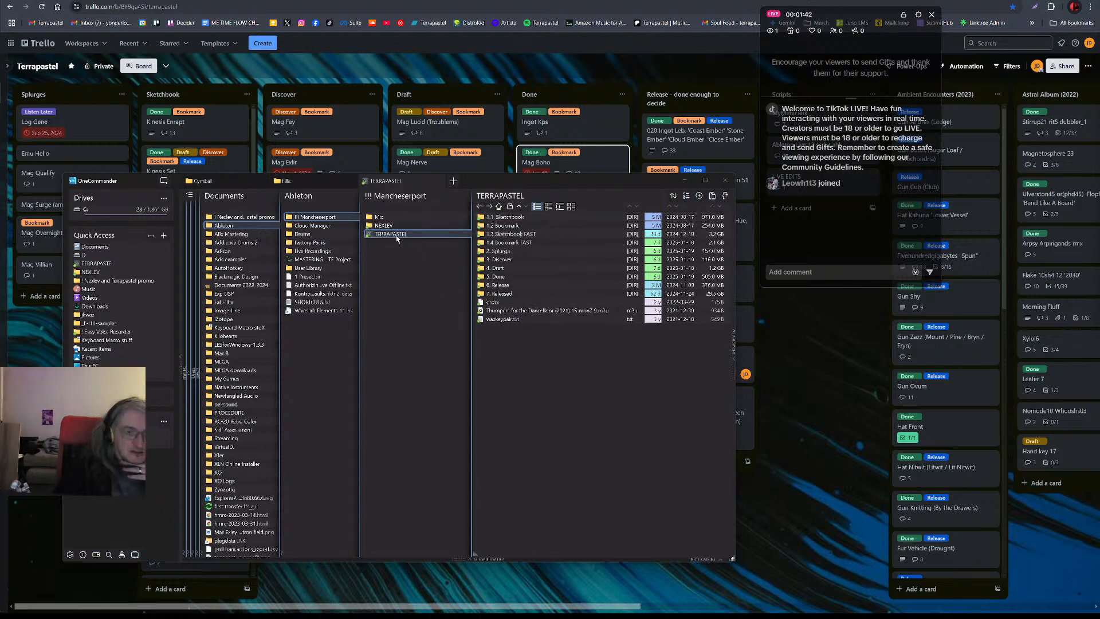
click(498, 259)
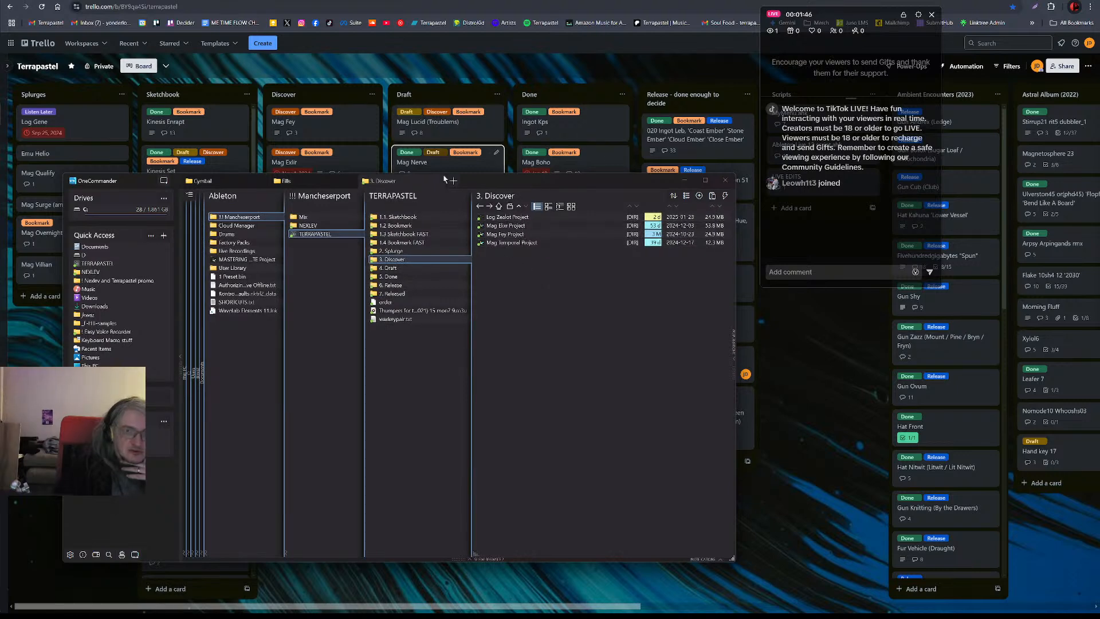
click(424, 267)
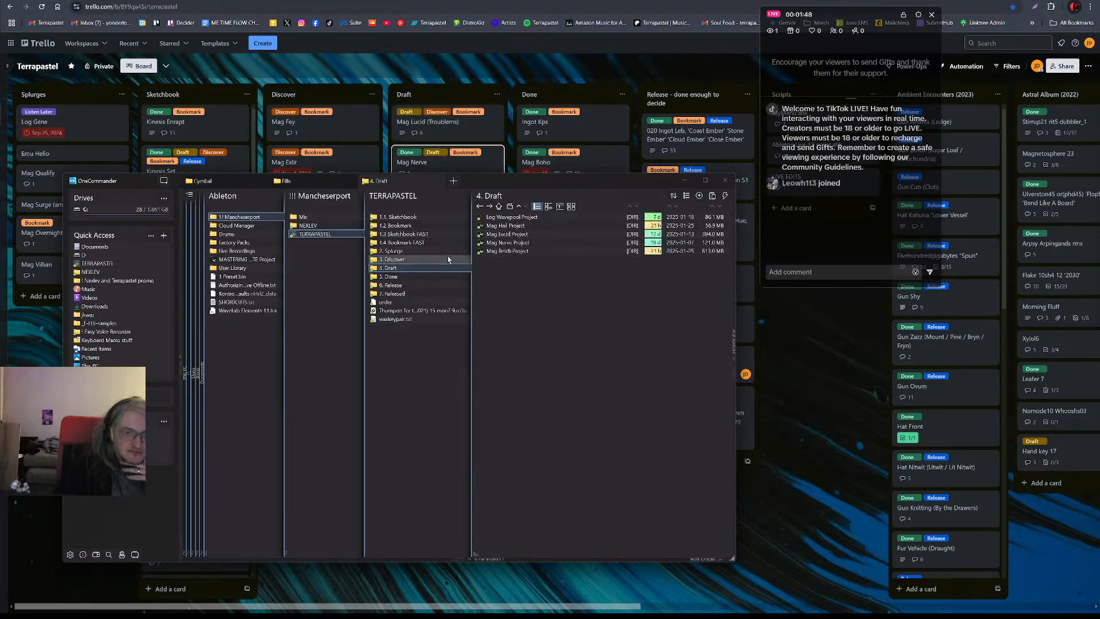
click(507, 234)
scroll(491, 402, down, 1)
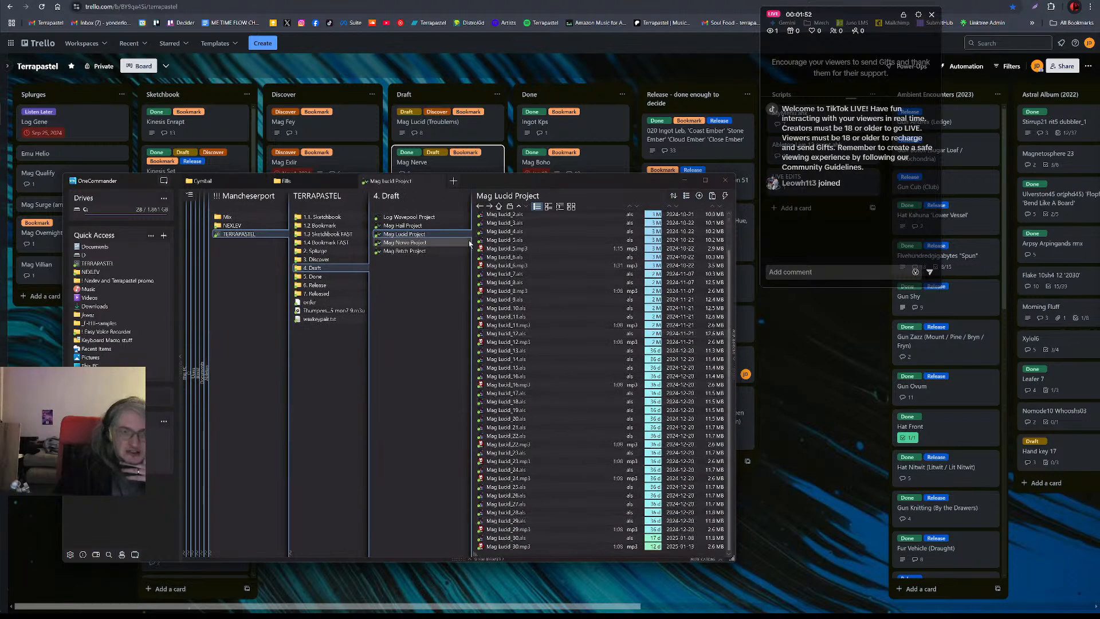
- Play Mag Lucid_30.mp3 in foobar2000 and move the live chat overlay and the player window apart
double_click(526, 547)
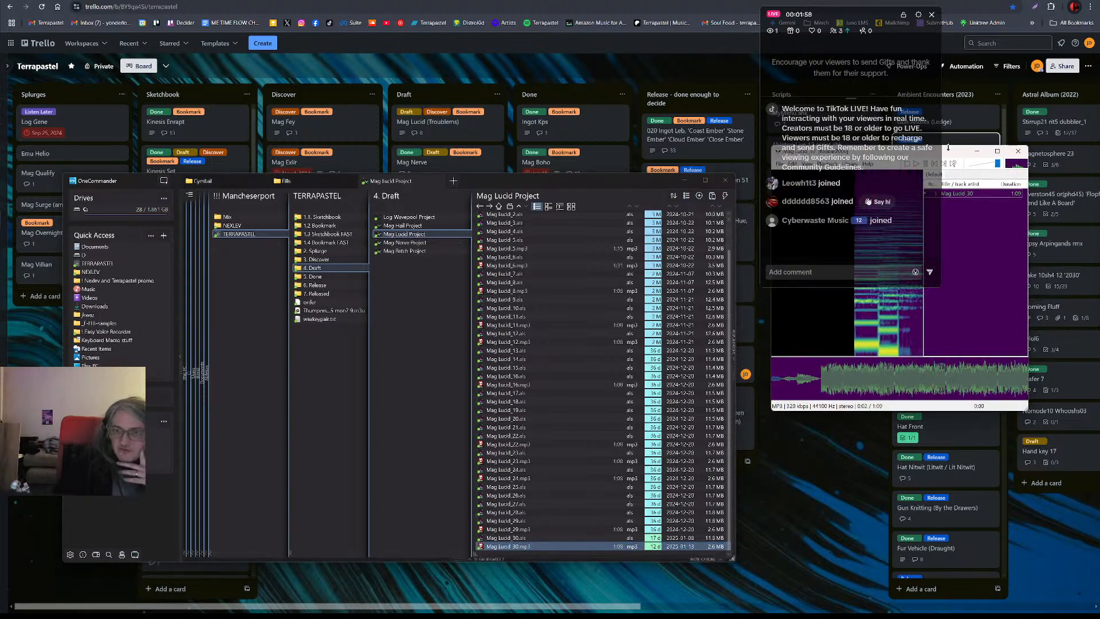
drag(874, 20, 819, 21)
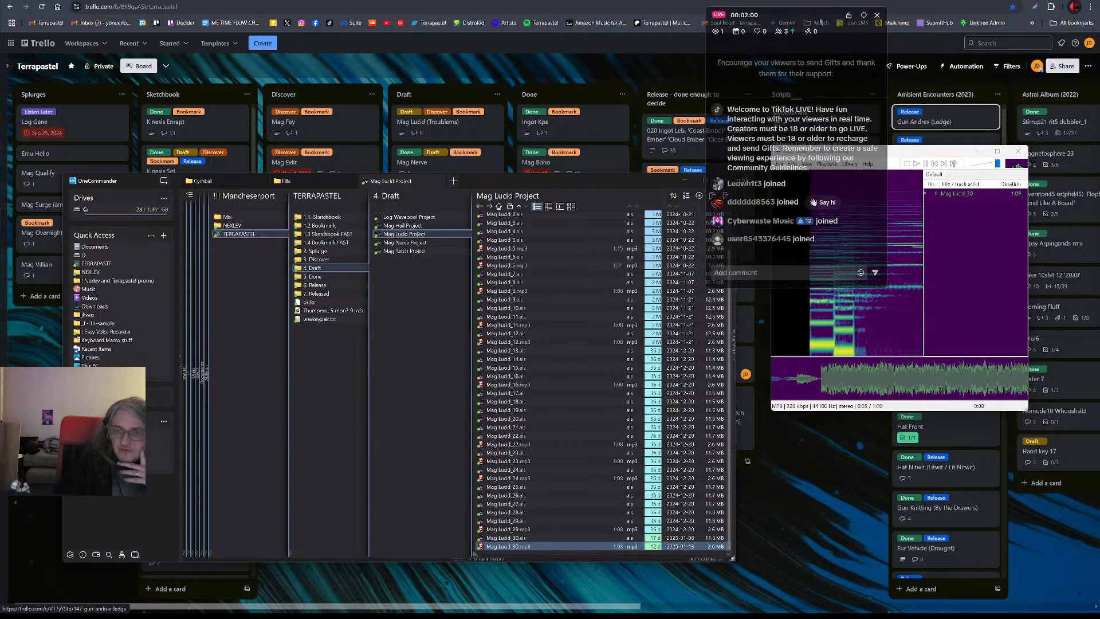
drag(943, 151, 958, 158)
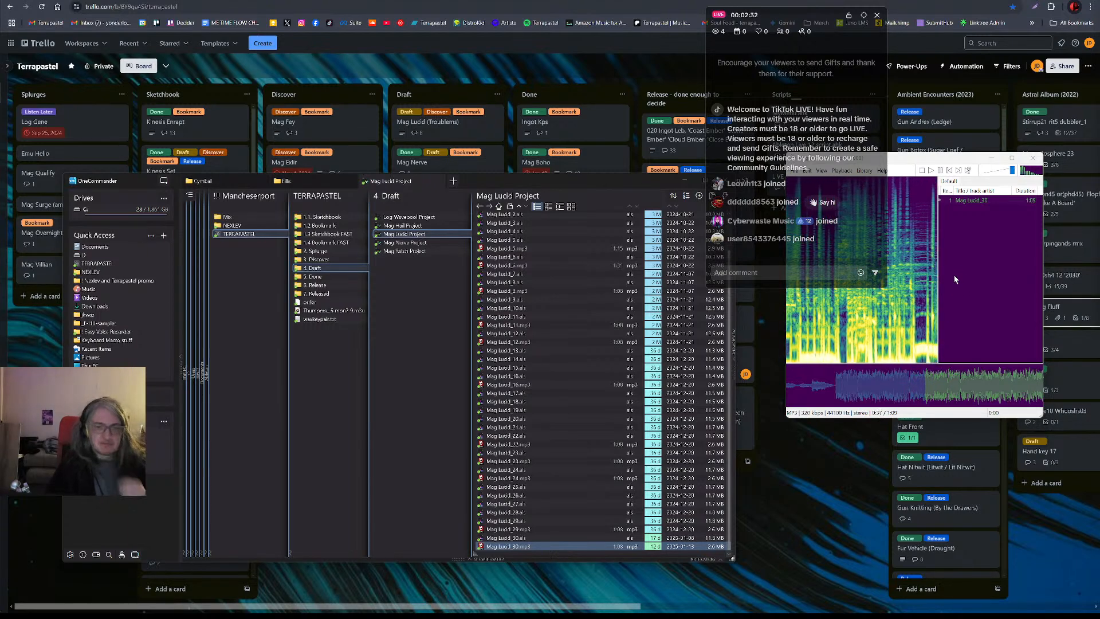
- Open the Mag Lucid (Troublems) card in Trello, and load Mag Lucid_30.als from the project folder into Ableton Live
click(479, 137)
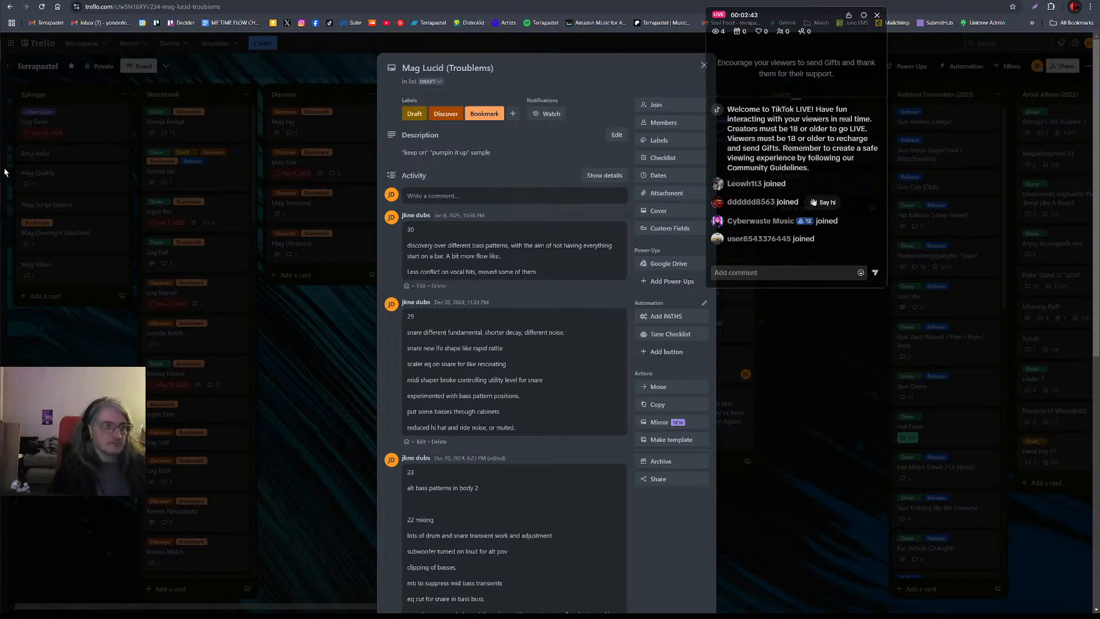
key(alt+Tab)
key(alt+Tab)
key(alt+Tab)
key(alt+Tab)
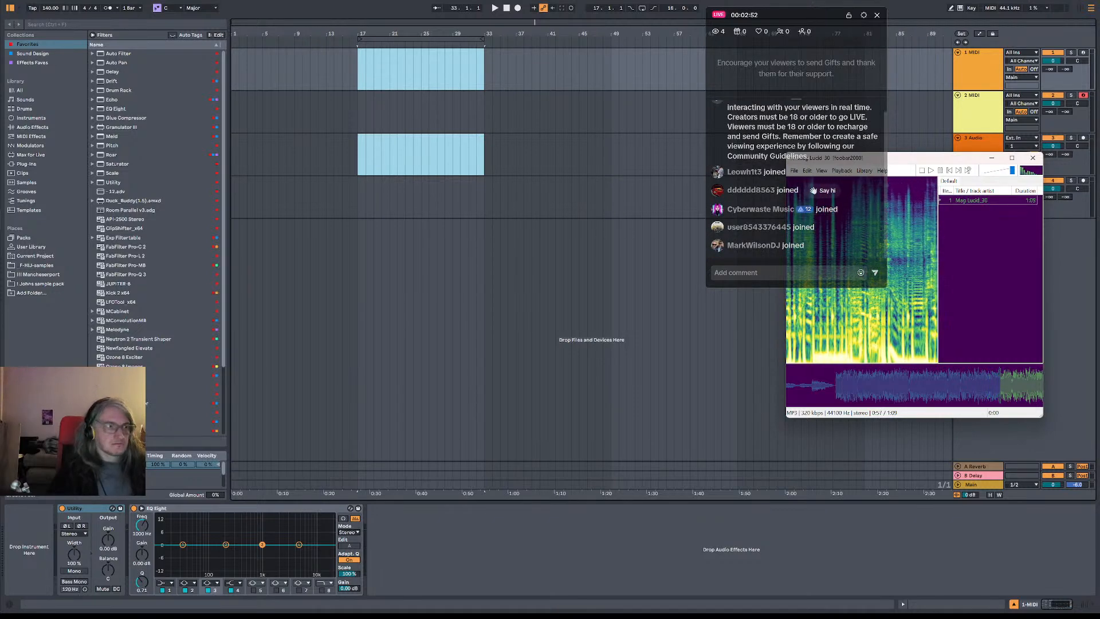
key(alt+Tab)
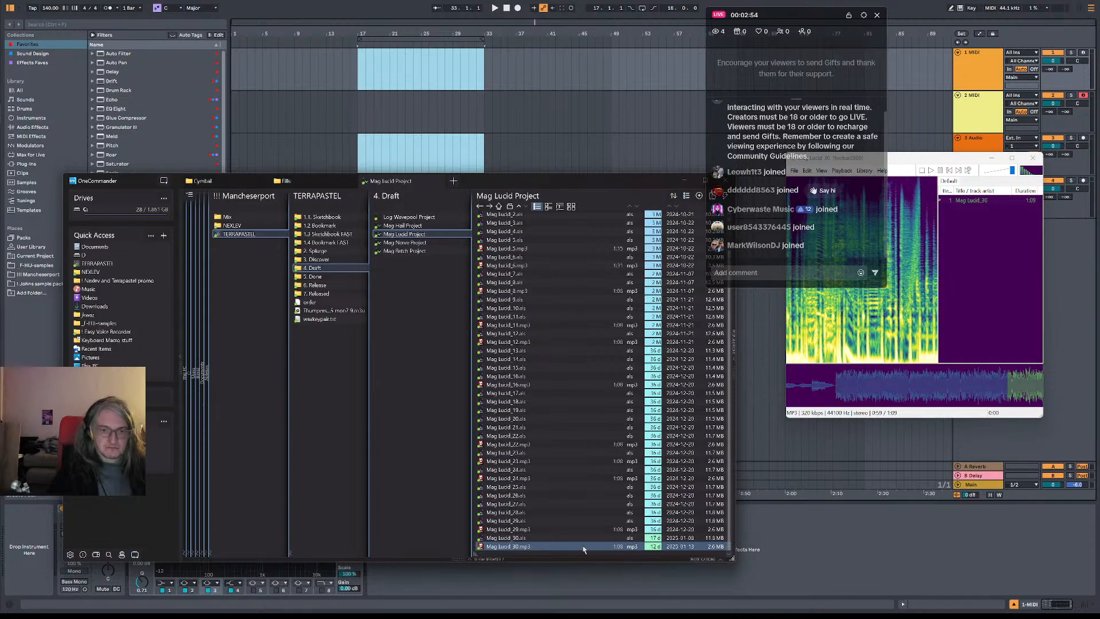
double_click(505, 537)
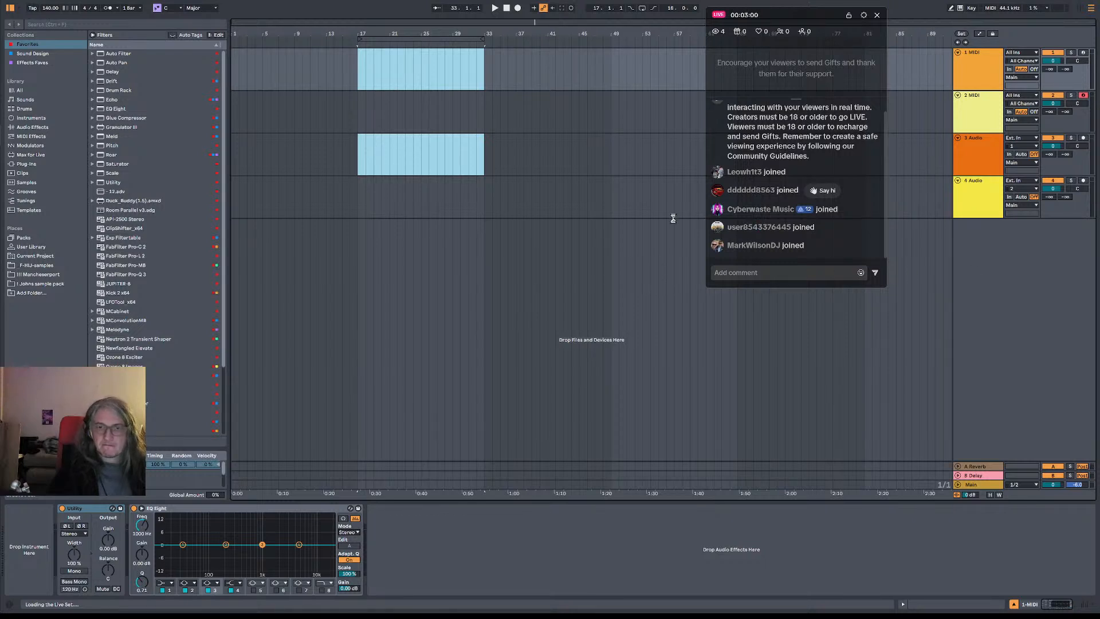
- Bring up the foobar2000 player and place its window directly below the live chat overlay
key(alt+Tab)
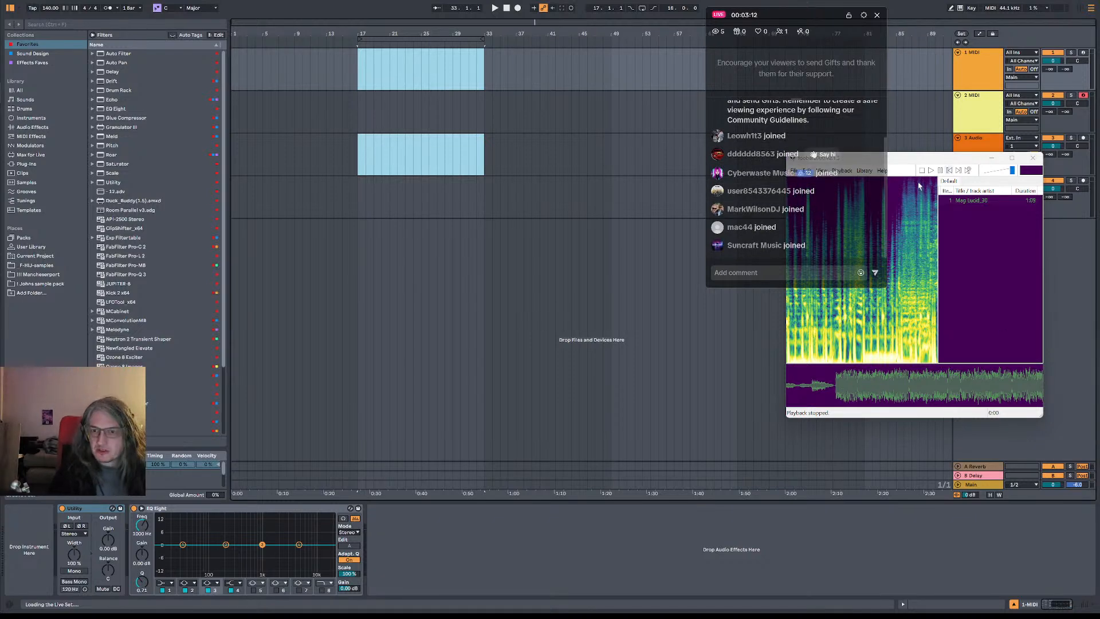
drag(900, 165, 817, 296)
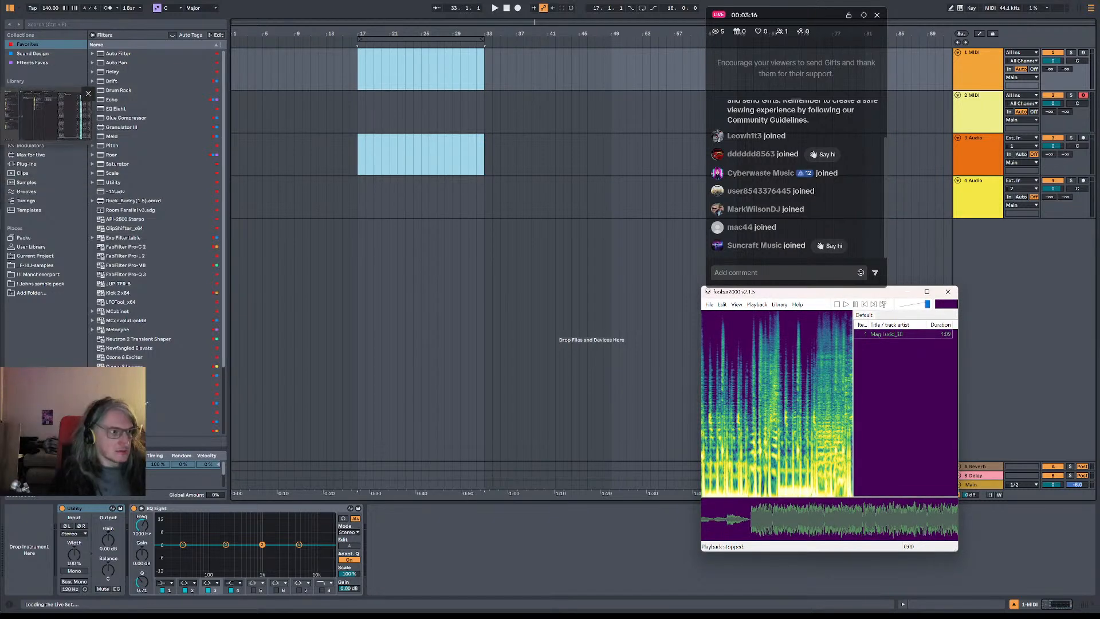
- Switch to OneCommander and browse the projects in the 1.4 Bookmark FAST and 1.3 Sketchbook FAST folders
click(45, 117)
scroll(542, 384, up, 2)
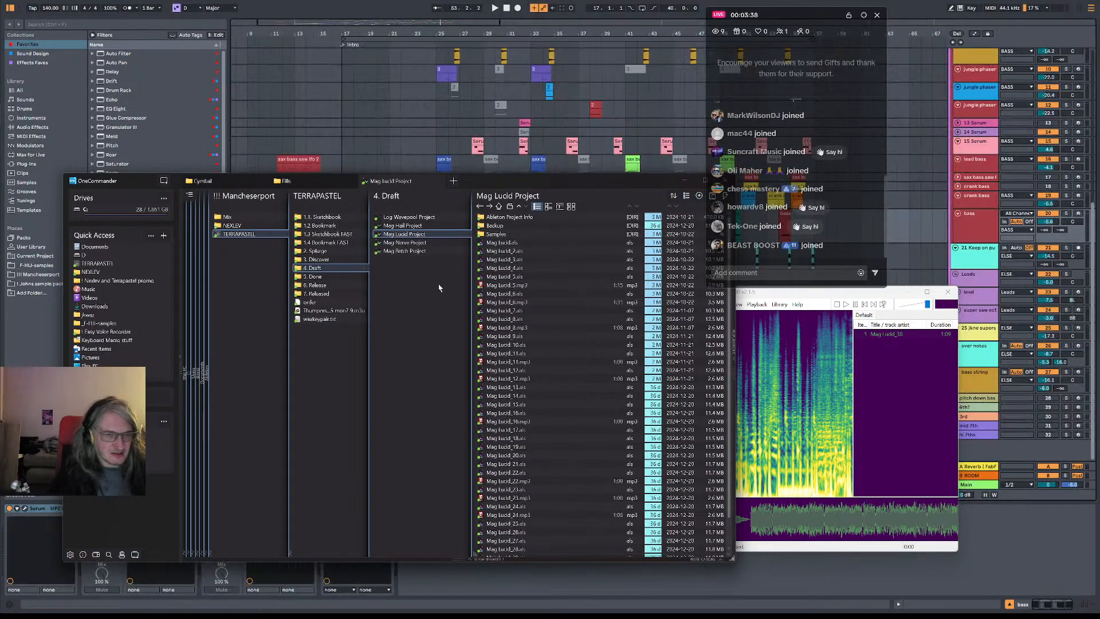
click(333, 243)
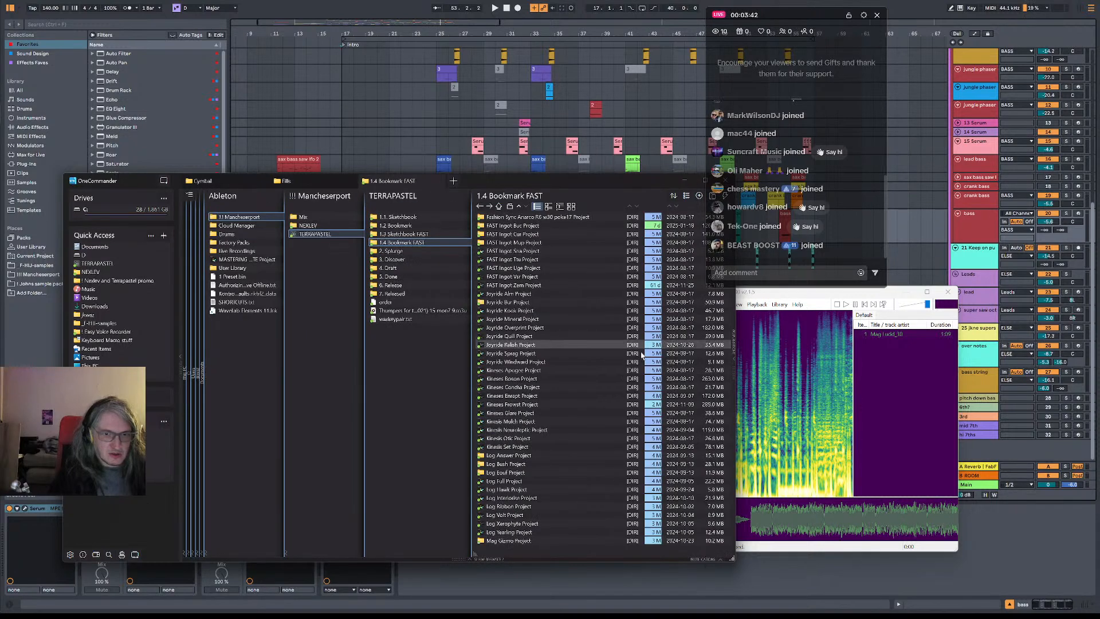
click(404, 234)
scroll(633, 330, down, 10)
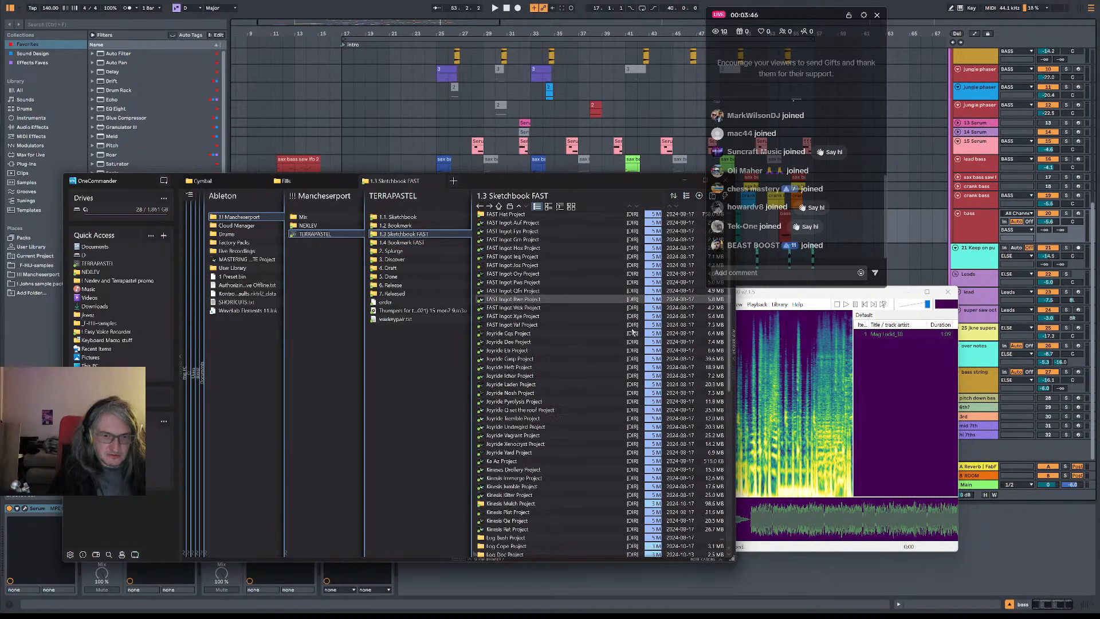
scroll(632, 330, down, 3)
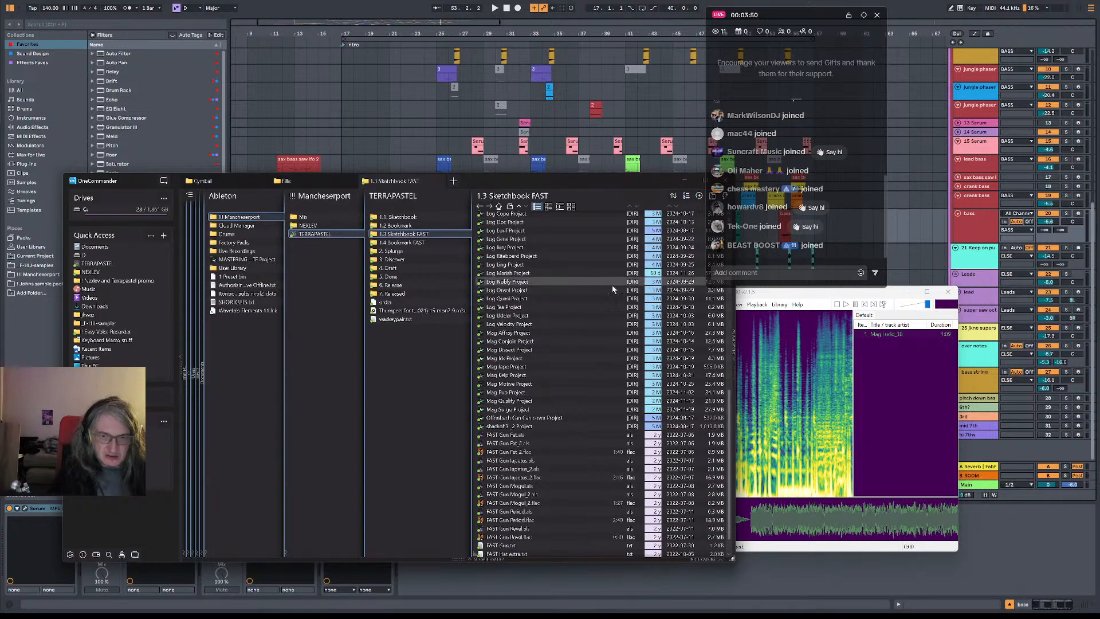
scroll(650, 307, up, 2)
scroll(651, 306, up, 2)
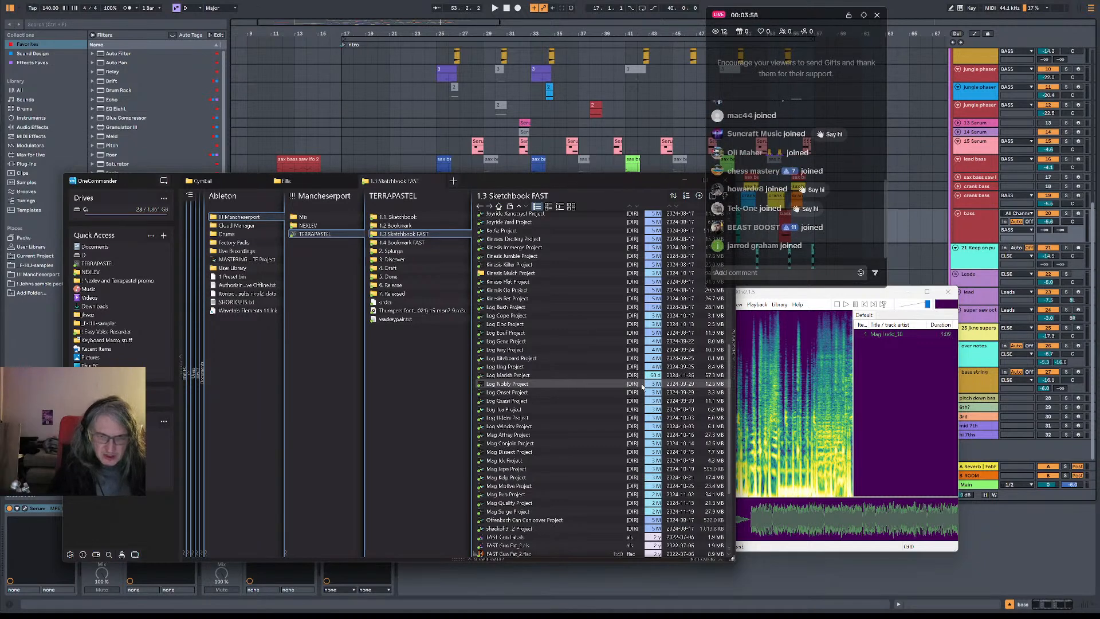
- Inspect Log Nobly Project, and select the range from Log Nobly Project to Mag Surge Project in 1.3 Sketchbook FAST
double_click(611, 383)
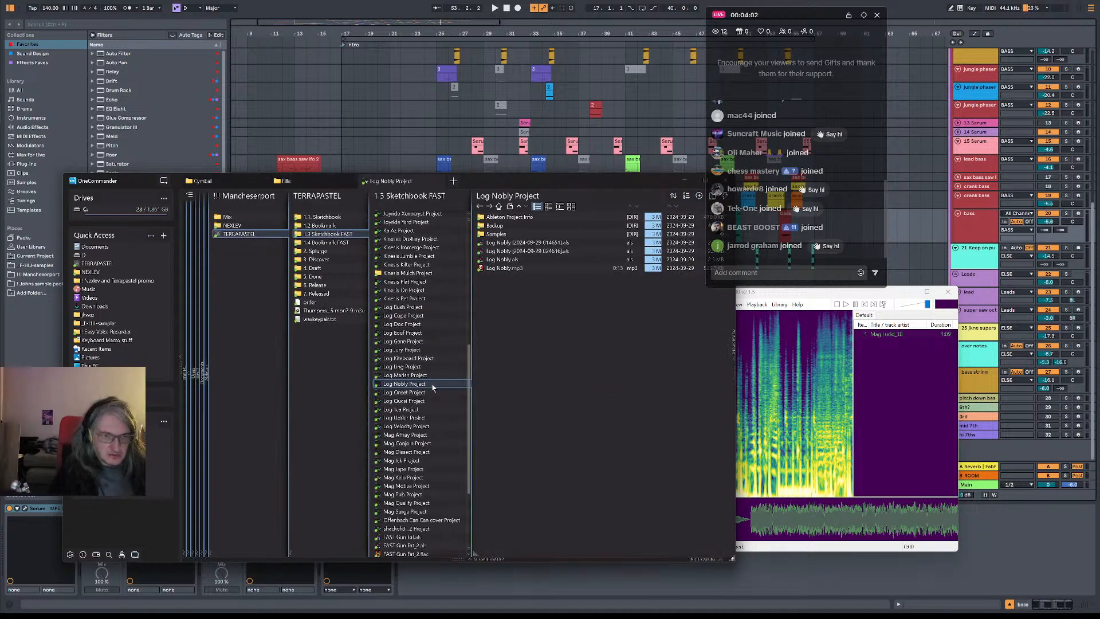
click(436, 196)
scroll(590, 402, down, 4)
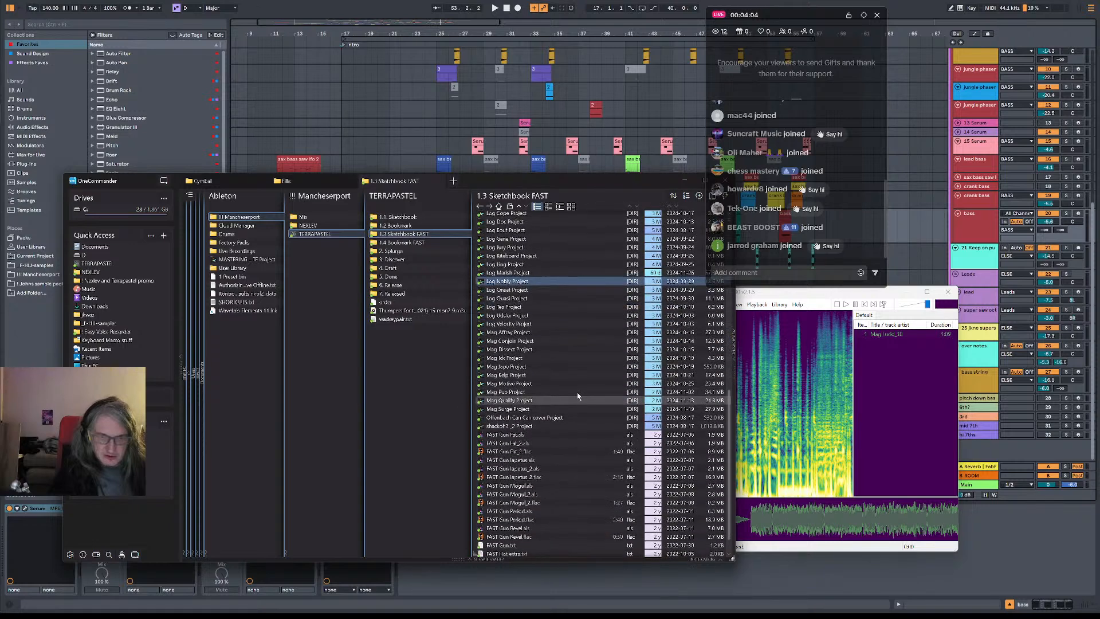
scroll(573, 453, down, 1)
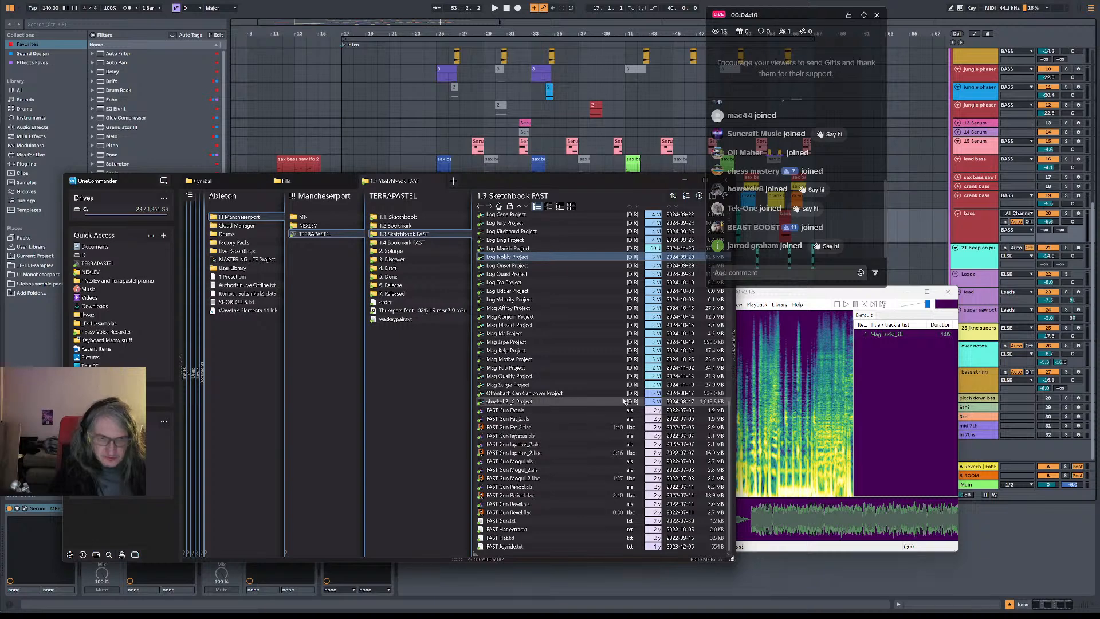
shift+click(599, 385)
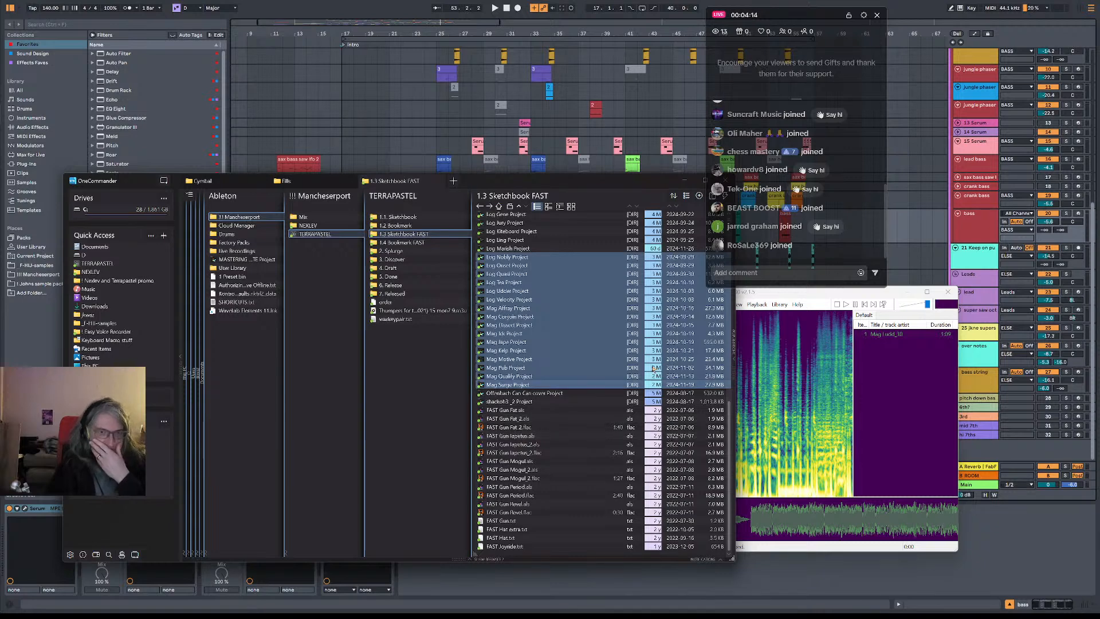
- Review the projects in the 3. Discover, 4. Draft and 2. Splurge folders
click(416, 262)
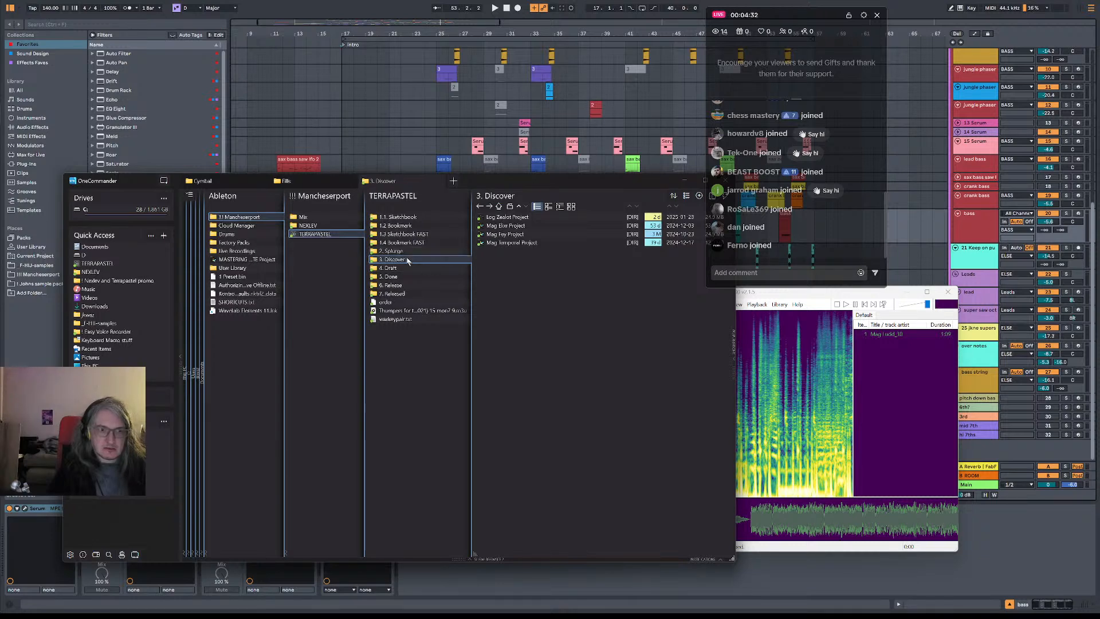
click(409, 268)
click(401, 250)
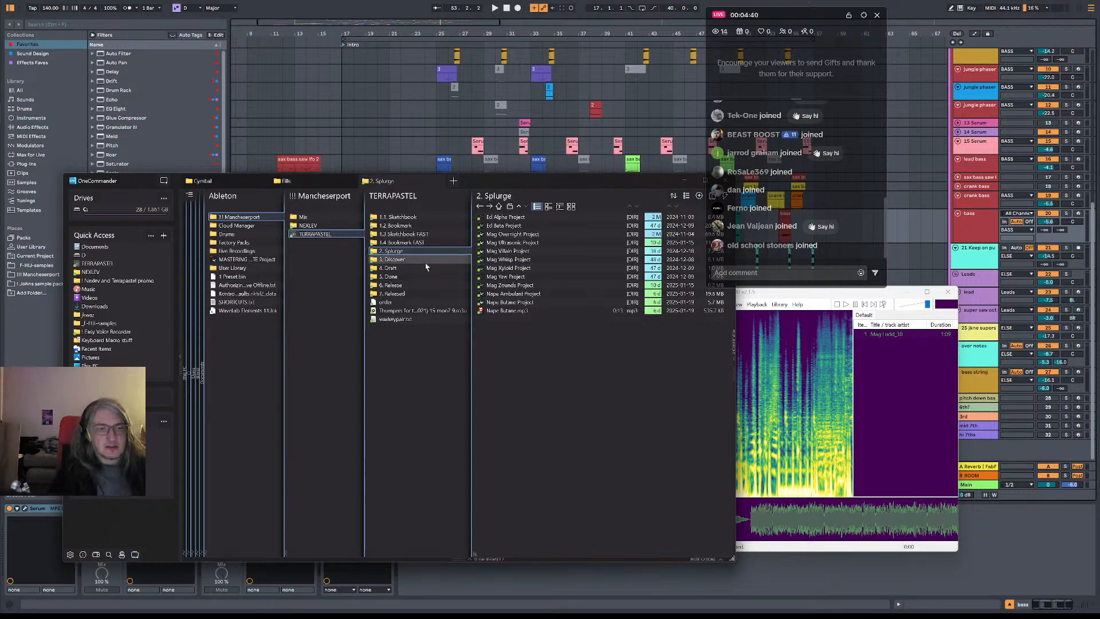
- Switch to Trello, close the Mag Lucid (Troublems) card to view the board, and return to the Ableton Live set
key(super+1)
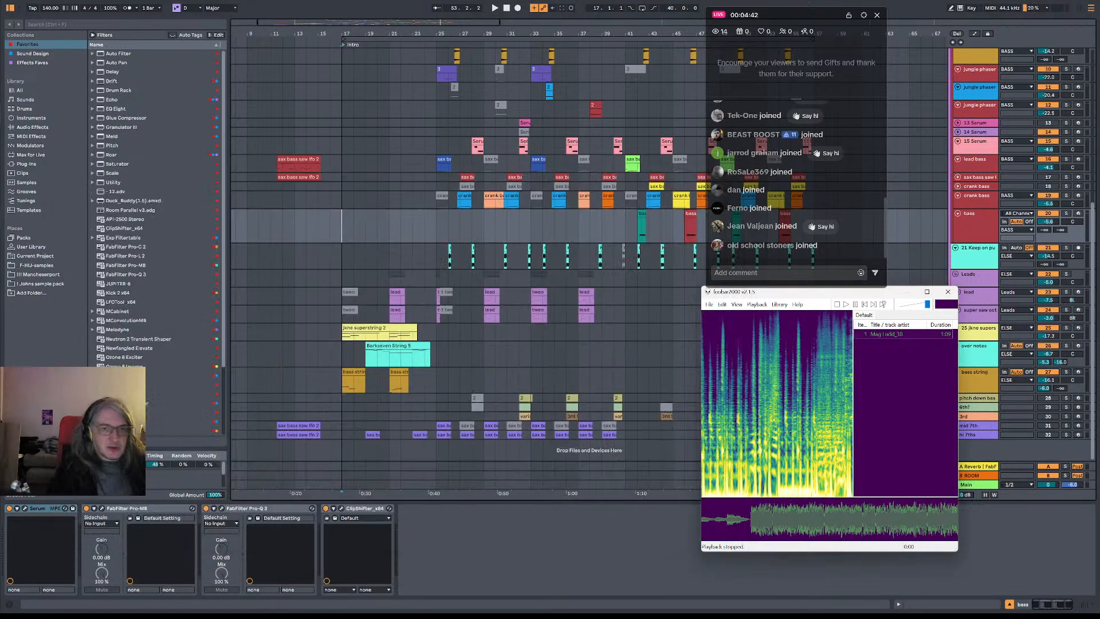
key(super+1)
key(alt+Tab)
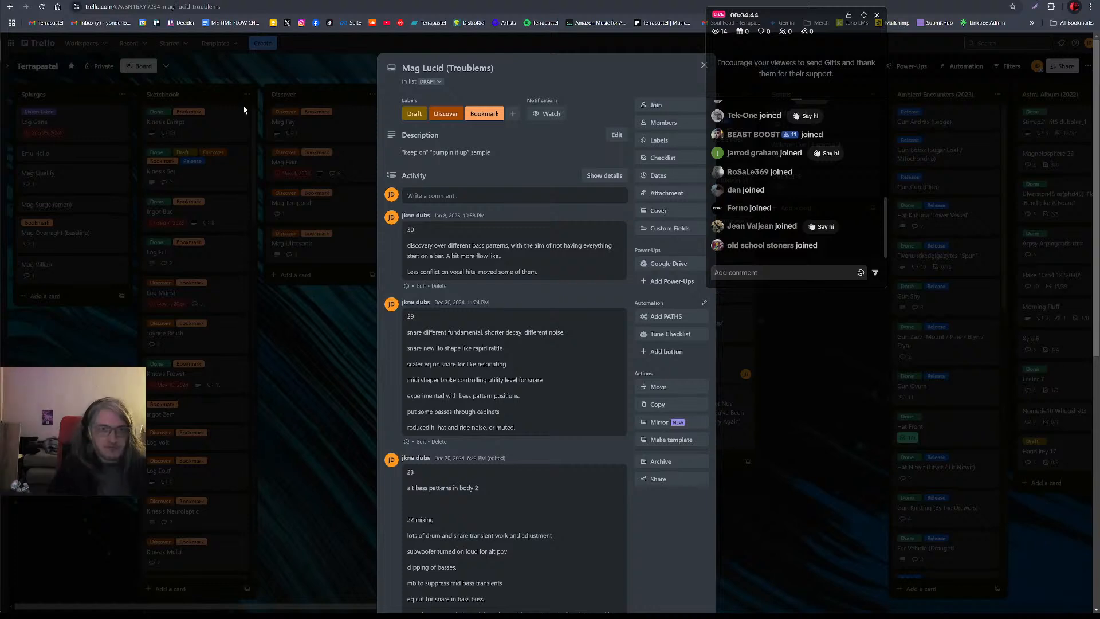
click(315, 411)
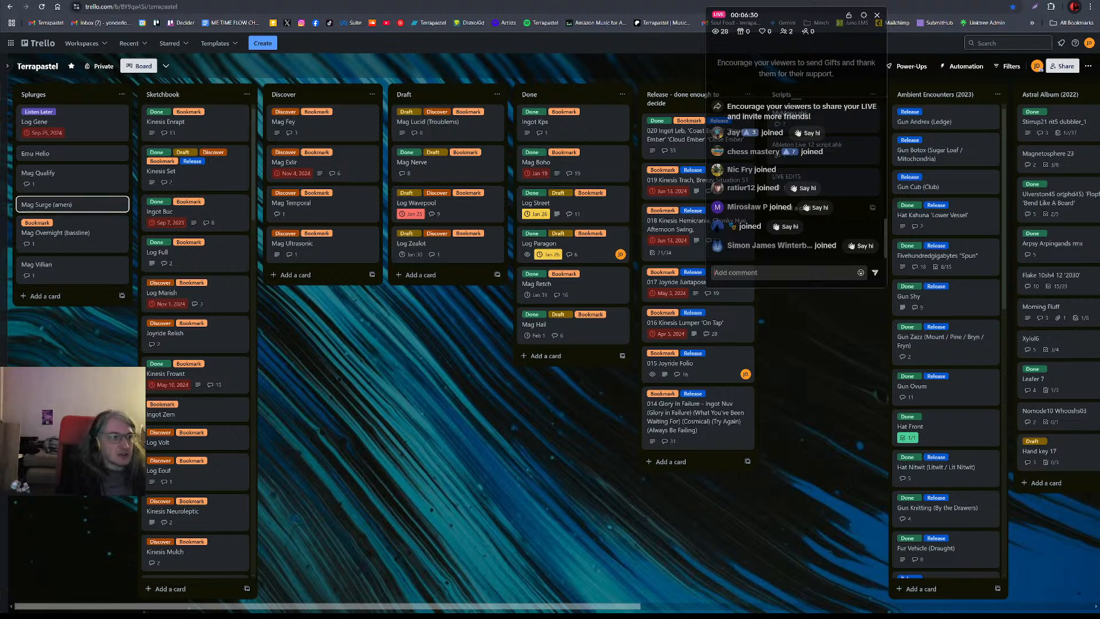
key(alt+Tab)
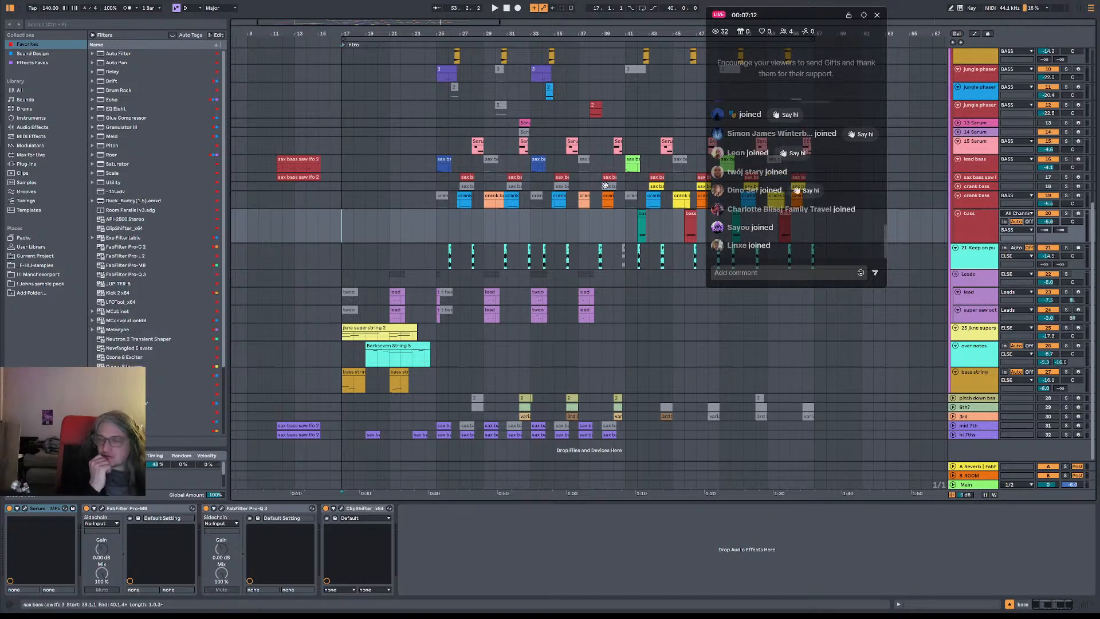
- Place the insert marker at bars 17 and 25 on the bass track and read back through the live chat
click(436, 224)
click(343, 225)
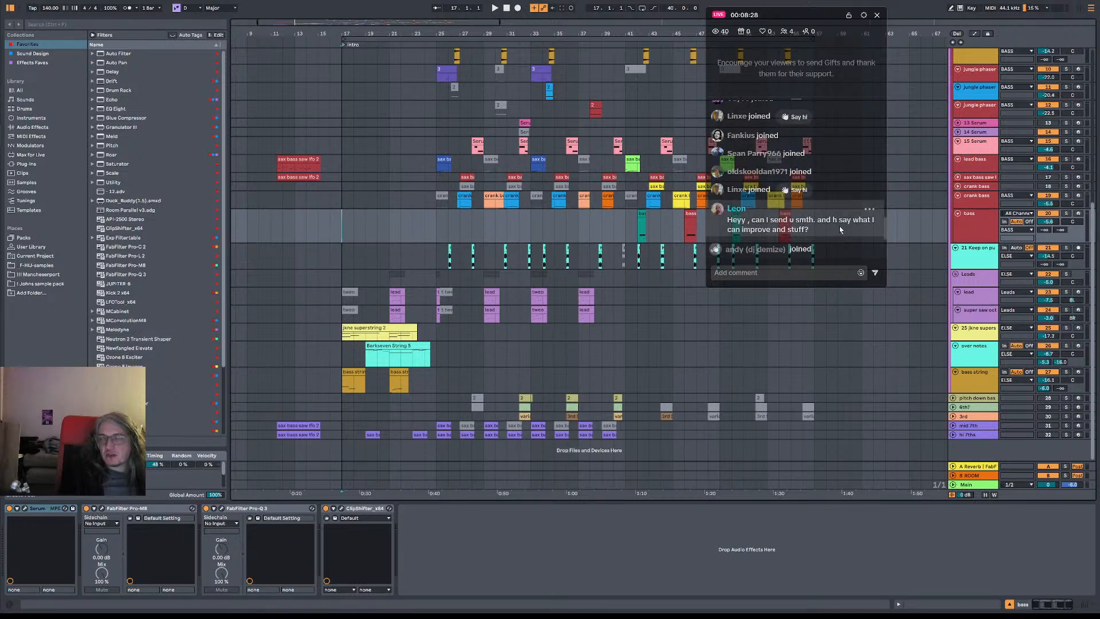
scroll(828, 228, up, 1)
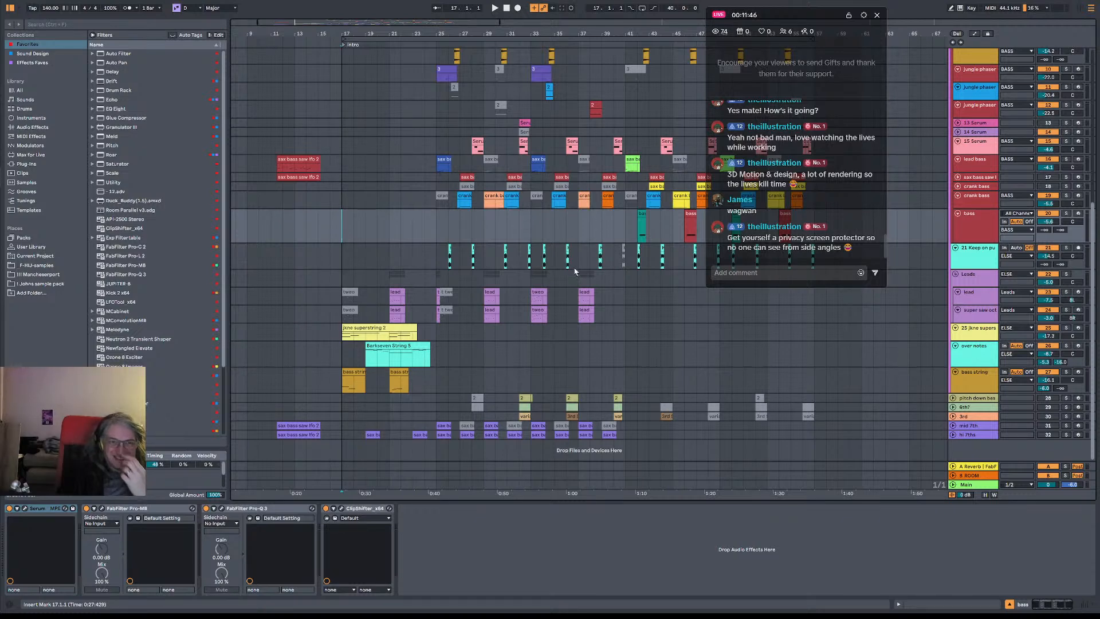
click(439, 226)
click(390, 226)
click(438, 229)
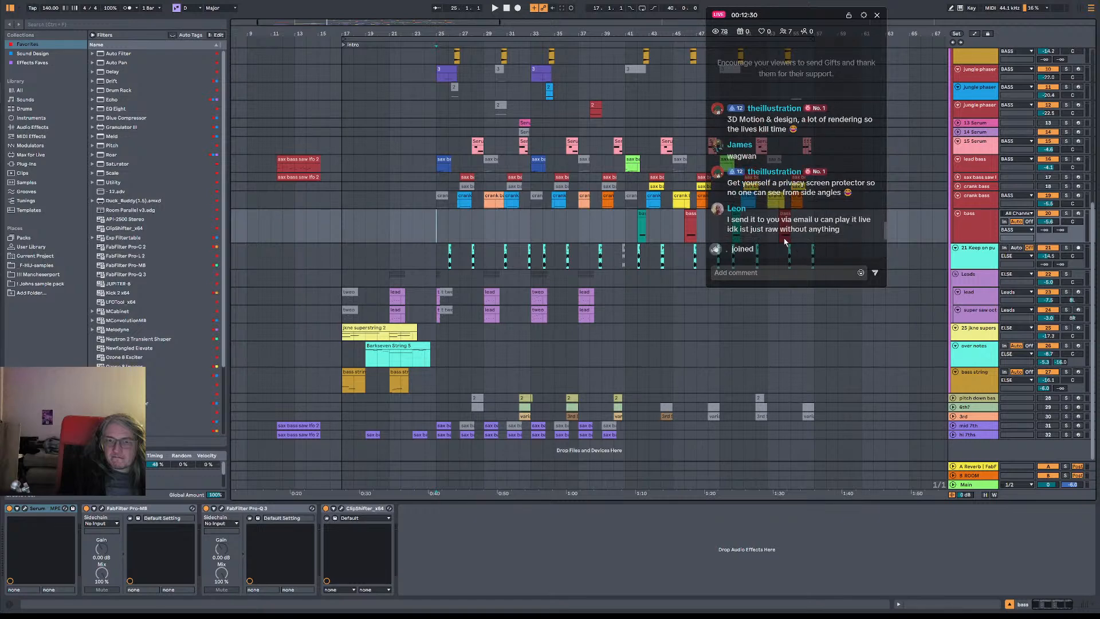
scroll(779, 234, up, 5)
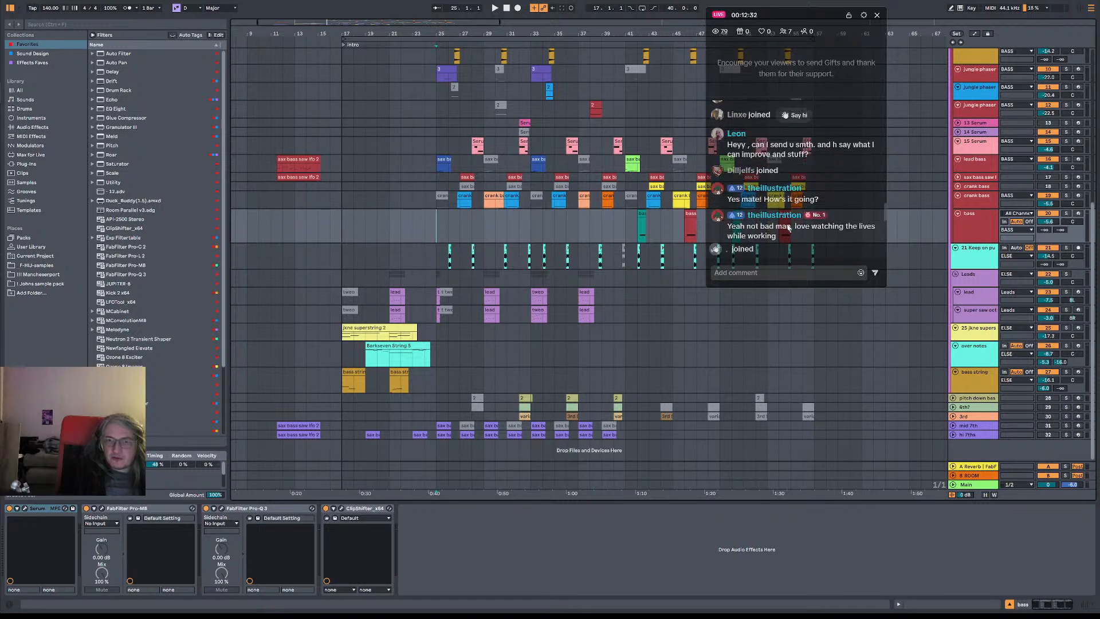
scroll(788, 228, down, 5)
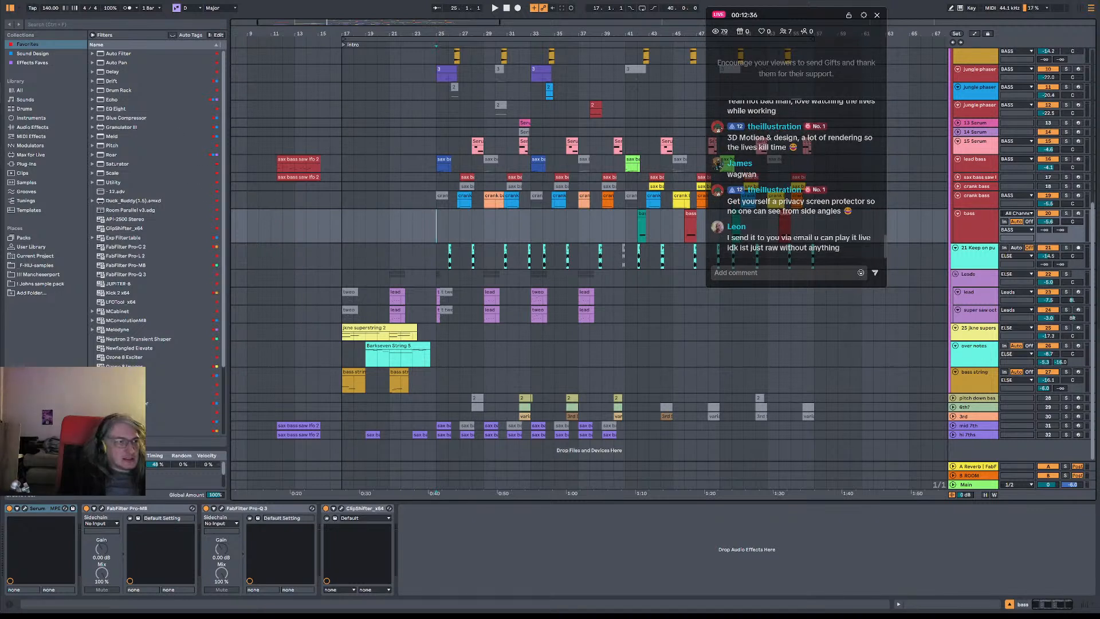
- Switch to Trello, reread the live chat and move the chat window clear of the Scripts list
key(alt+Tab)
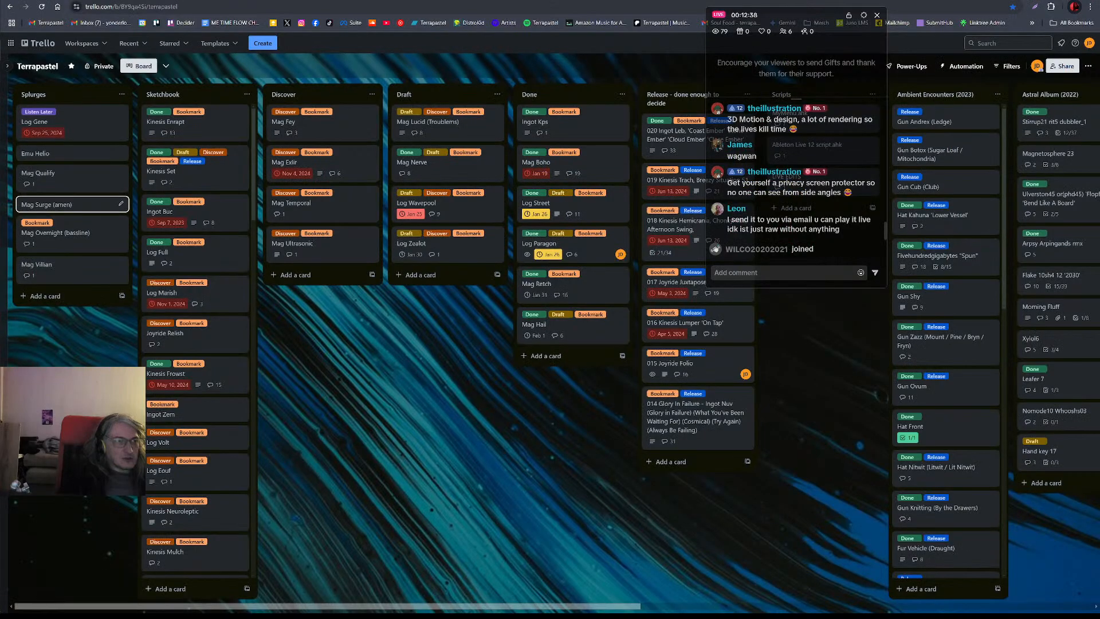
key(ctrl+t)
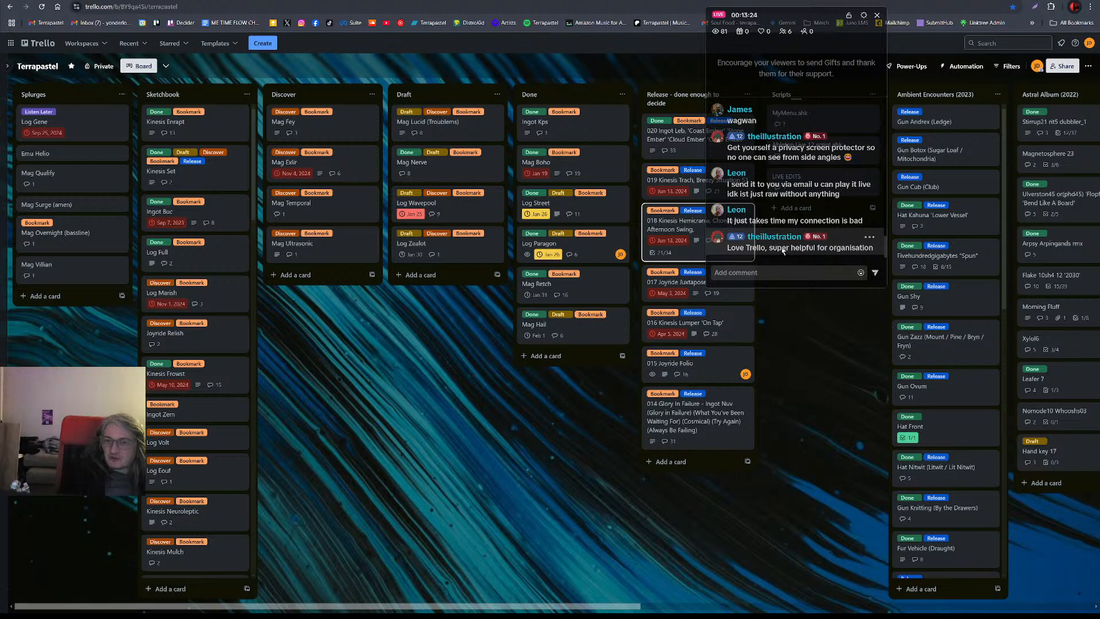
scroll(809, 237, up, 1)
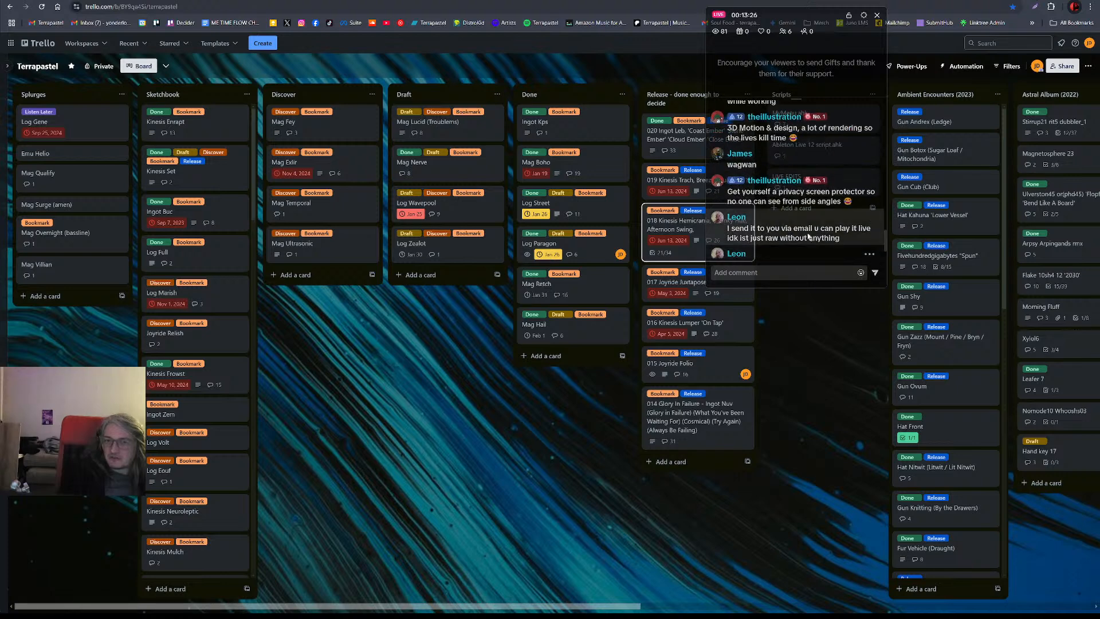
scroll(809, 228, down, 1)
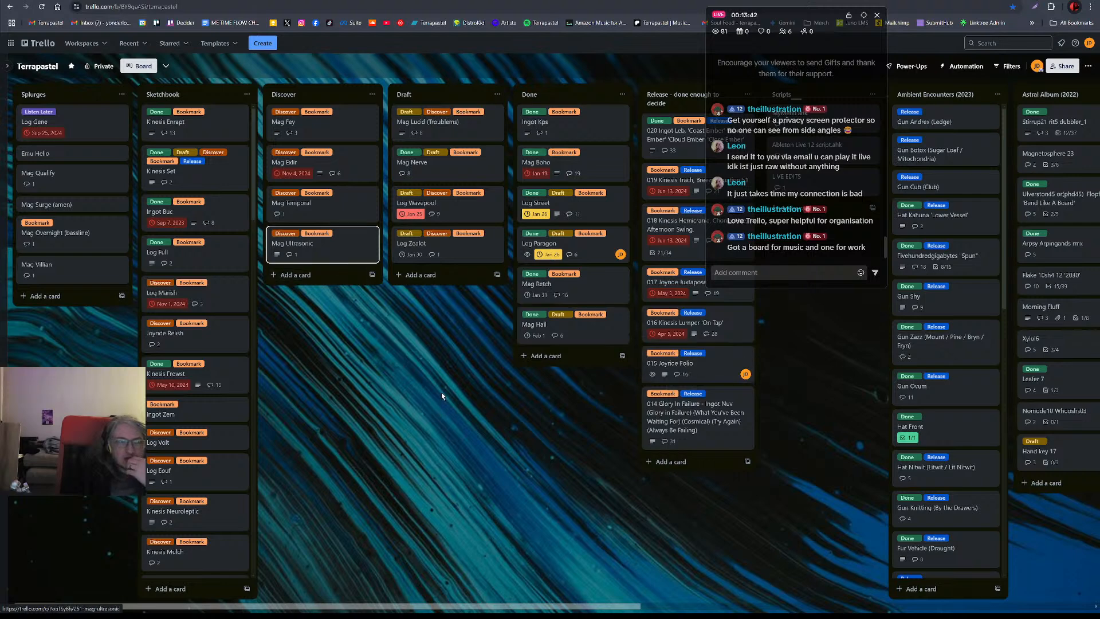
drag(798, 16, 667, 12)
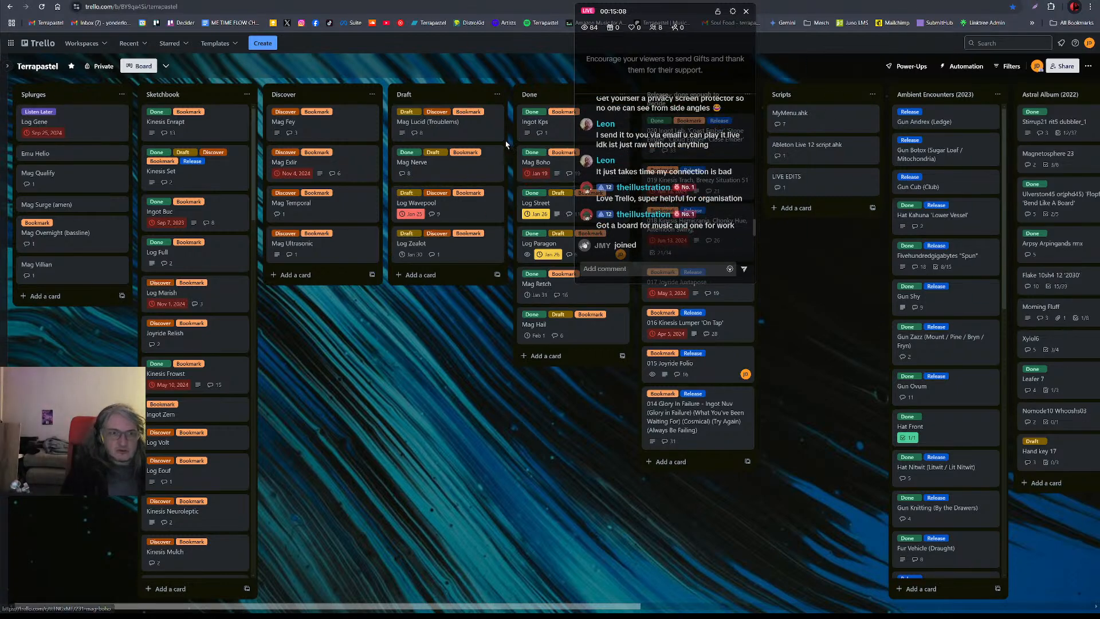
- Return to the Ableton Live set and audition the arrangement from bar 17 and from bar 25
key(alt+Tab)
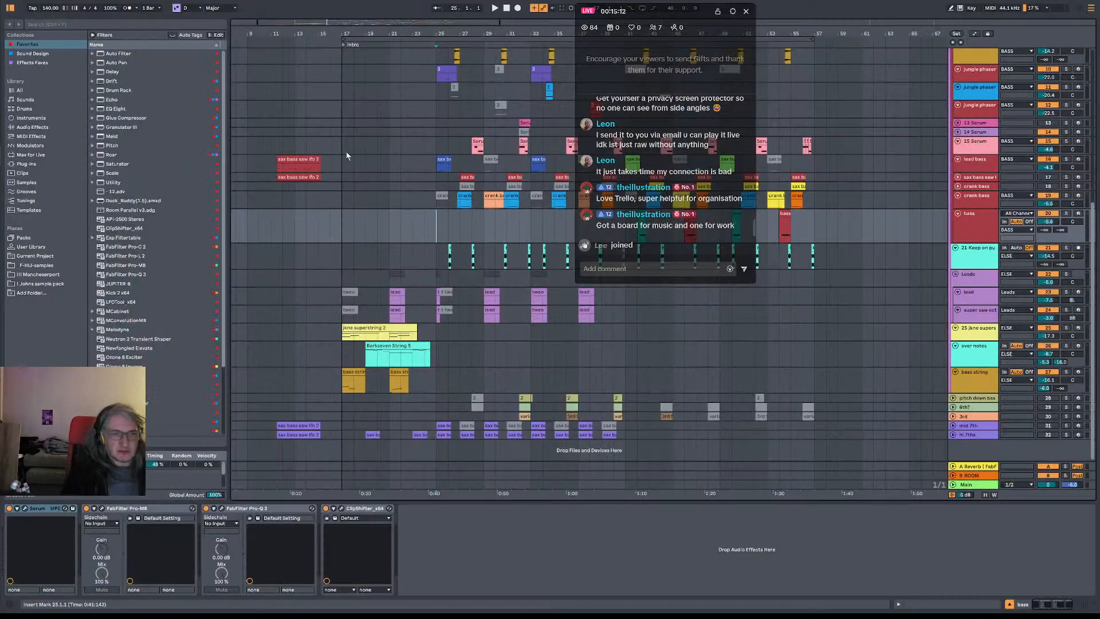
click(341, 218)
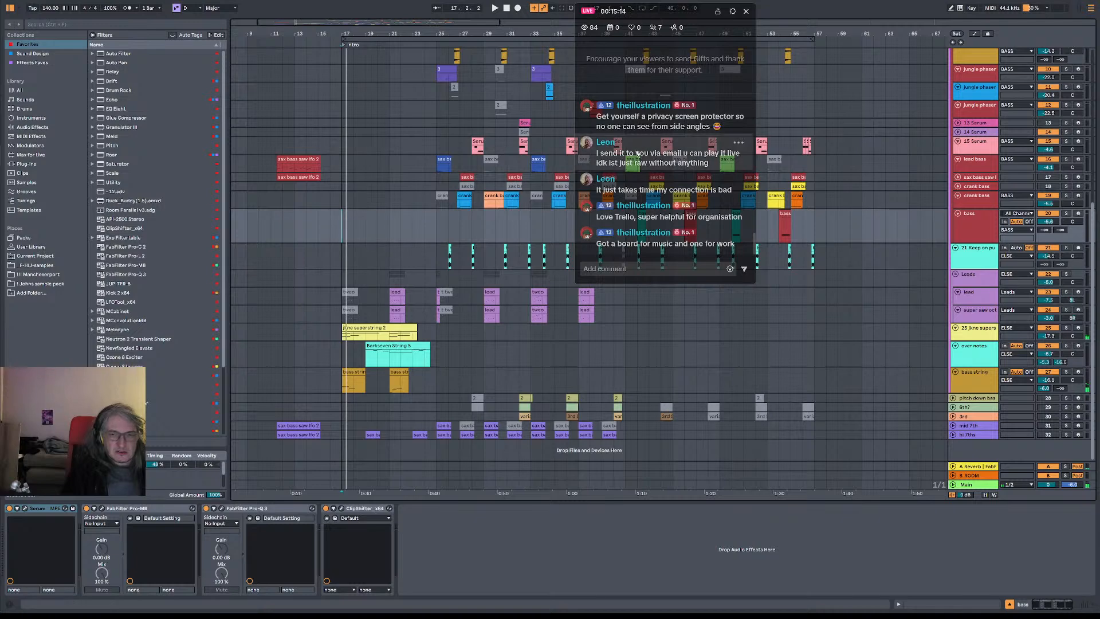
key(space)
click(436, 228)
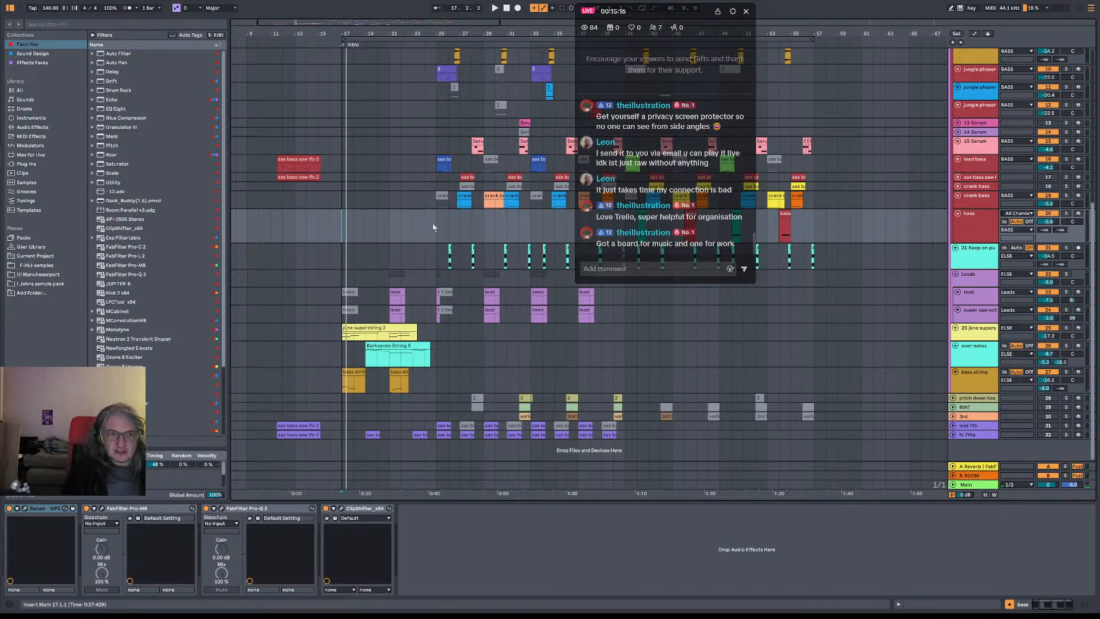
- Set the Leads group's volume to -5.8 dB while playing the arrangement from bar 25
scroll(506, 240, up, 4)
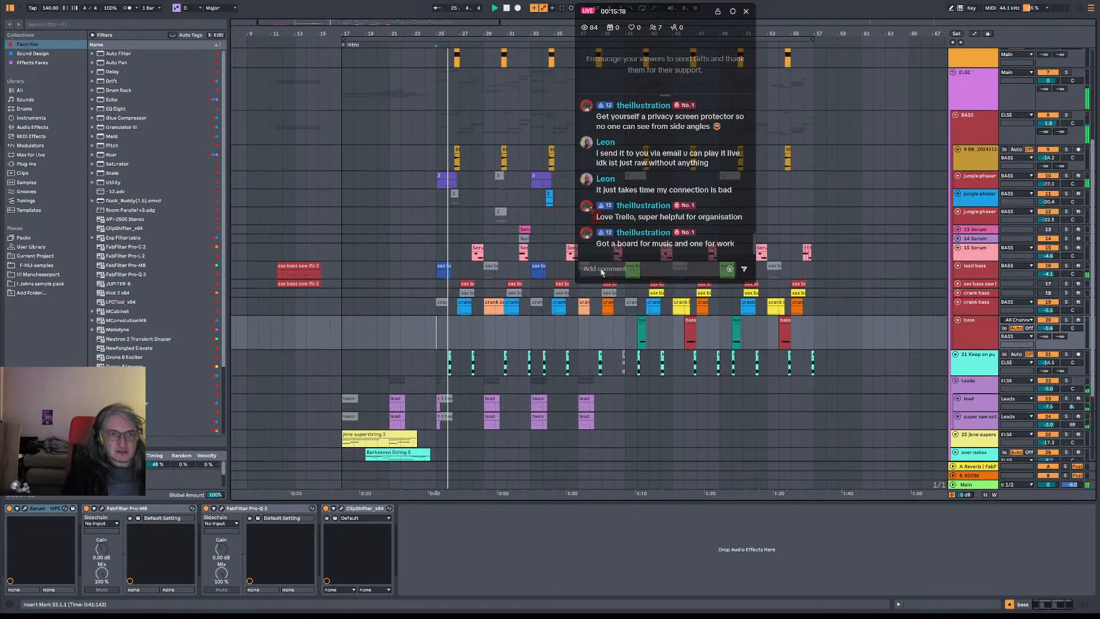
scroll(475, 309, down, 3)
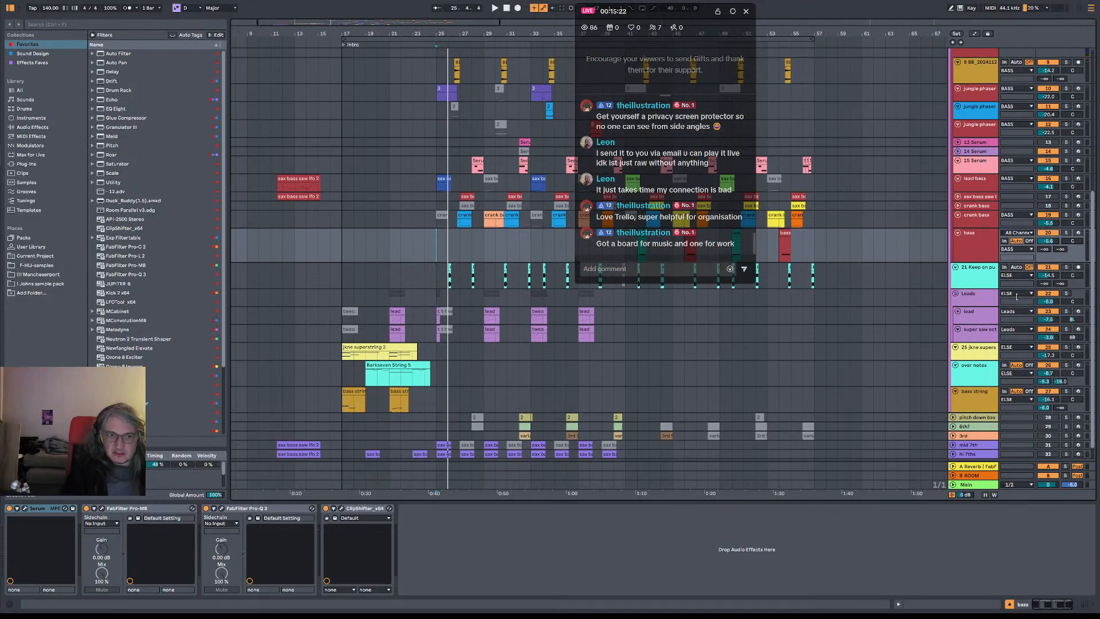
key(space)
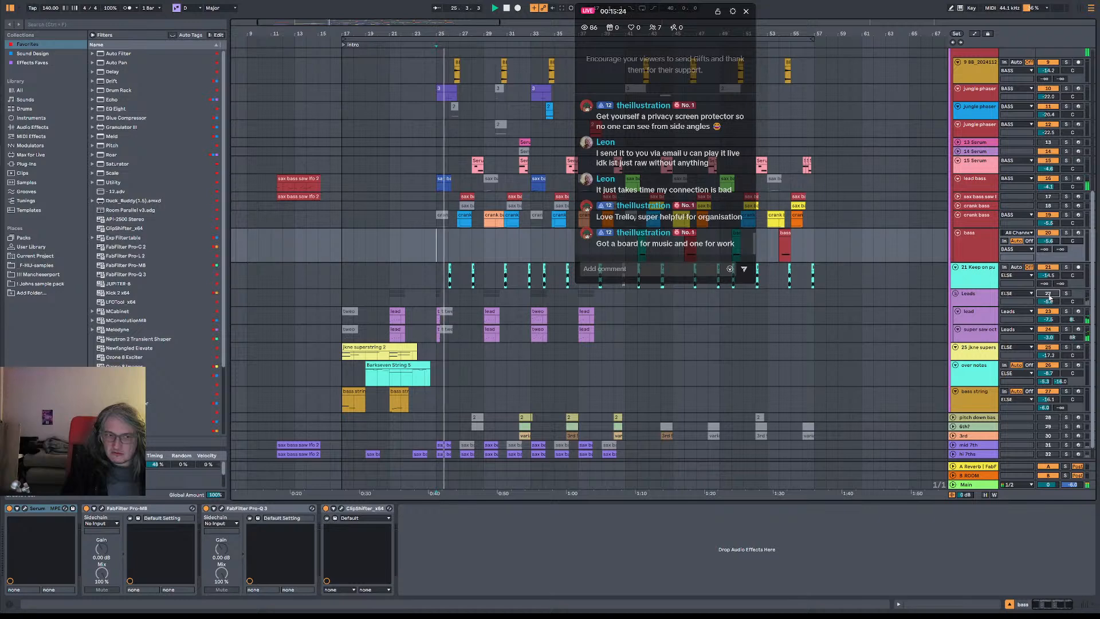
drag(1050, 297, 1050, 302)
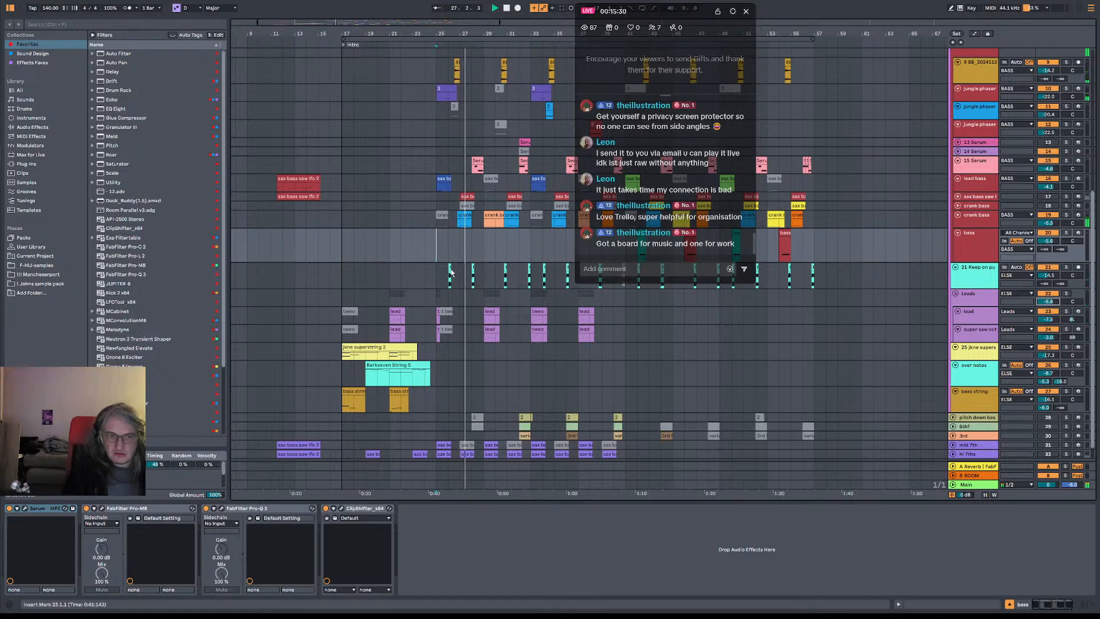
- Solo the 15 Serum track and open its FabFilter Pro-Q 3 to check the spectrum while playing from bar 28
drag(501, 239, 357, 323)
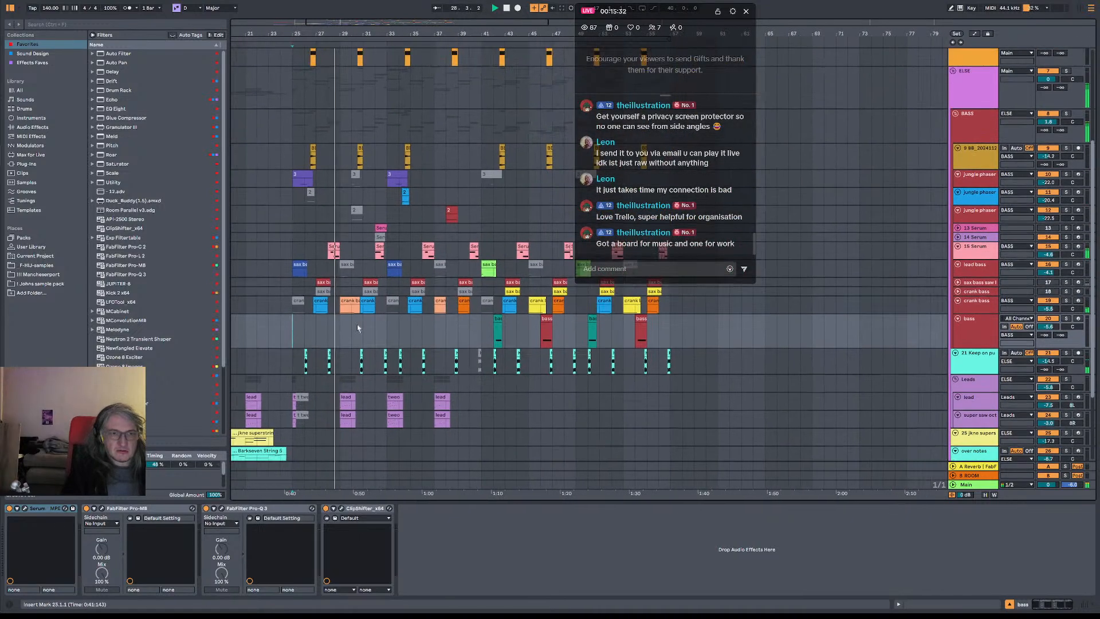
click(1066, 247)
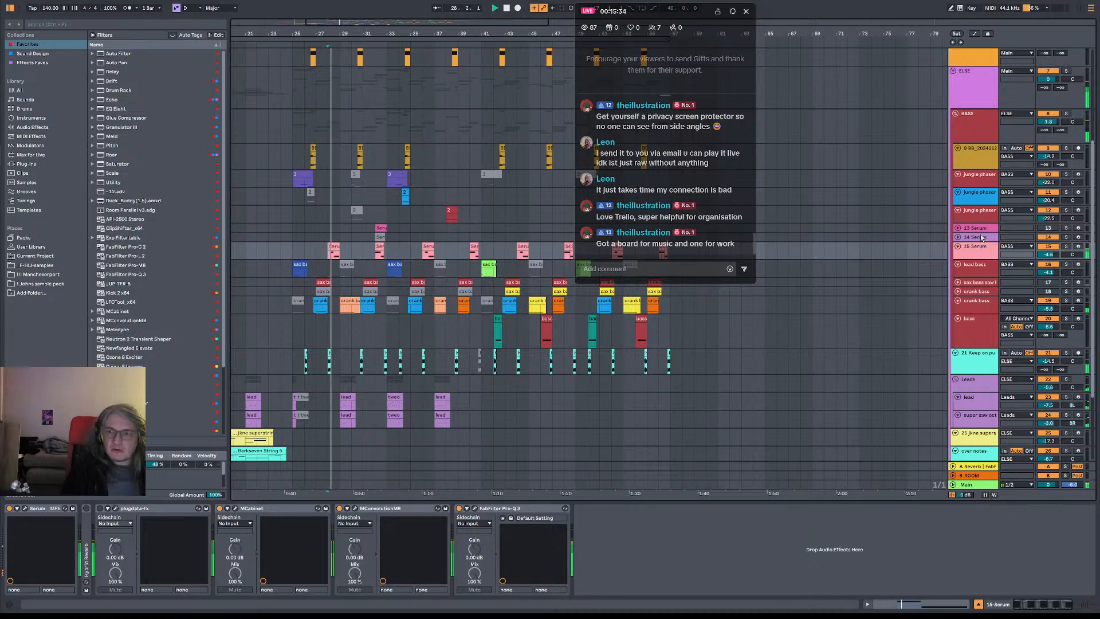
click(1066, 246)
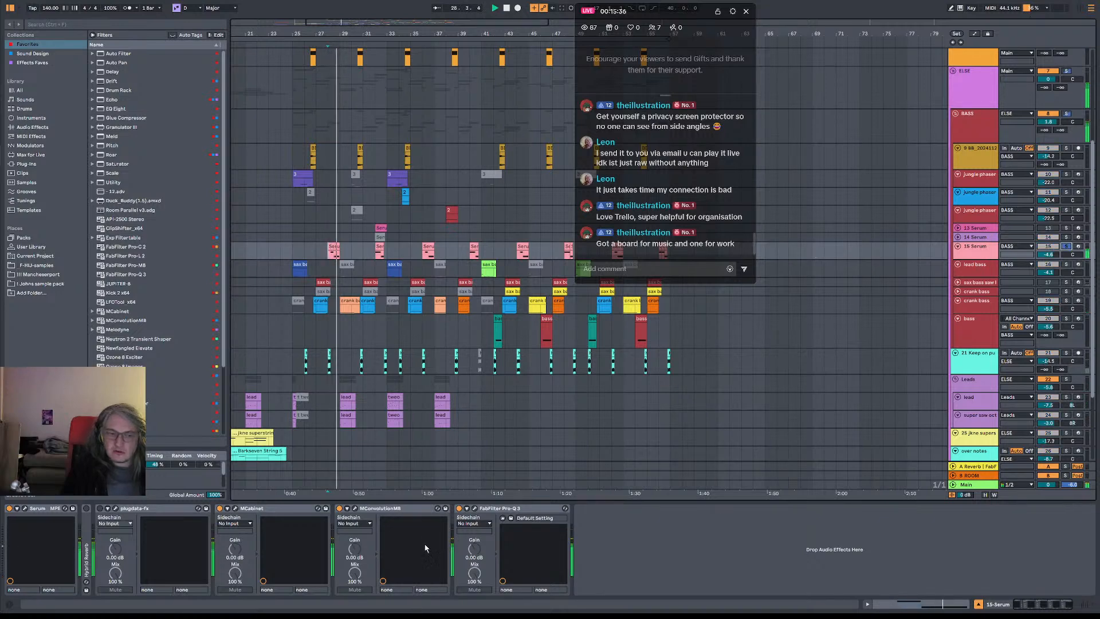
click(475, 509)
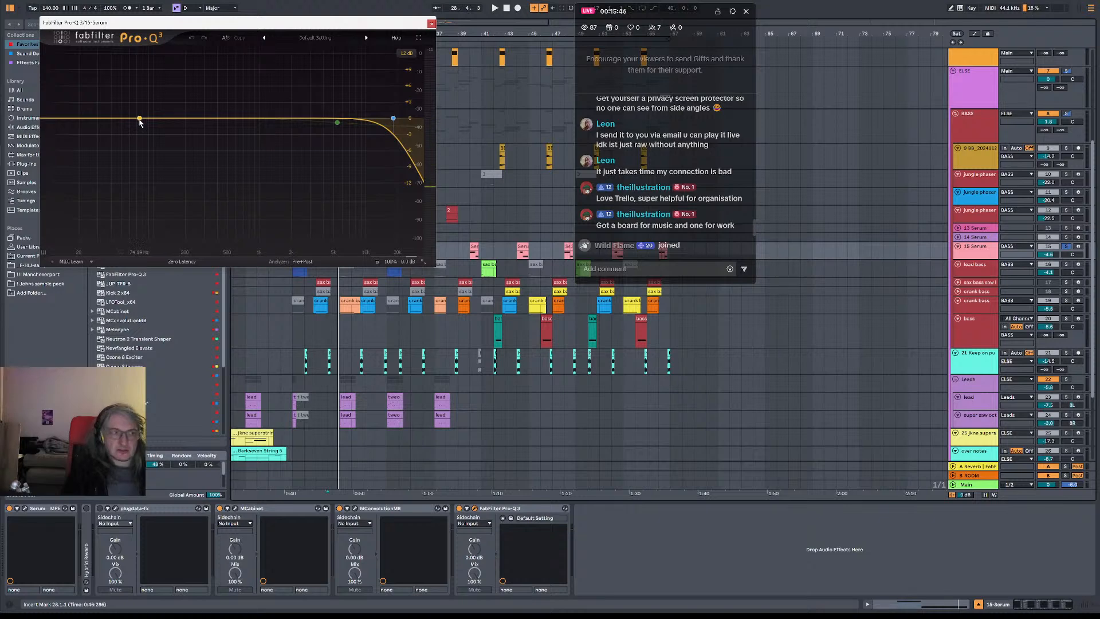
key(space)
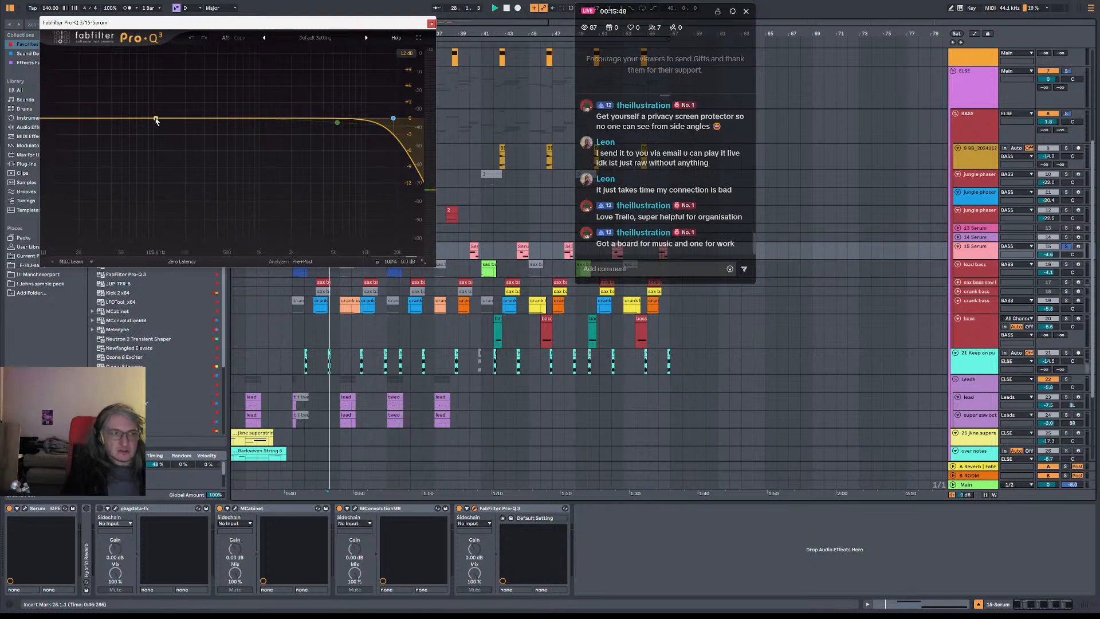
key(space)
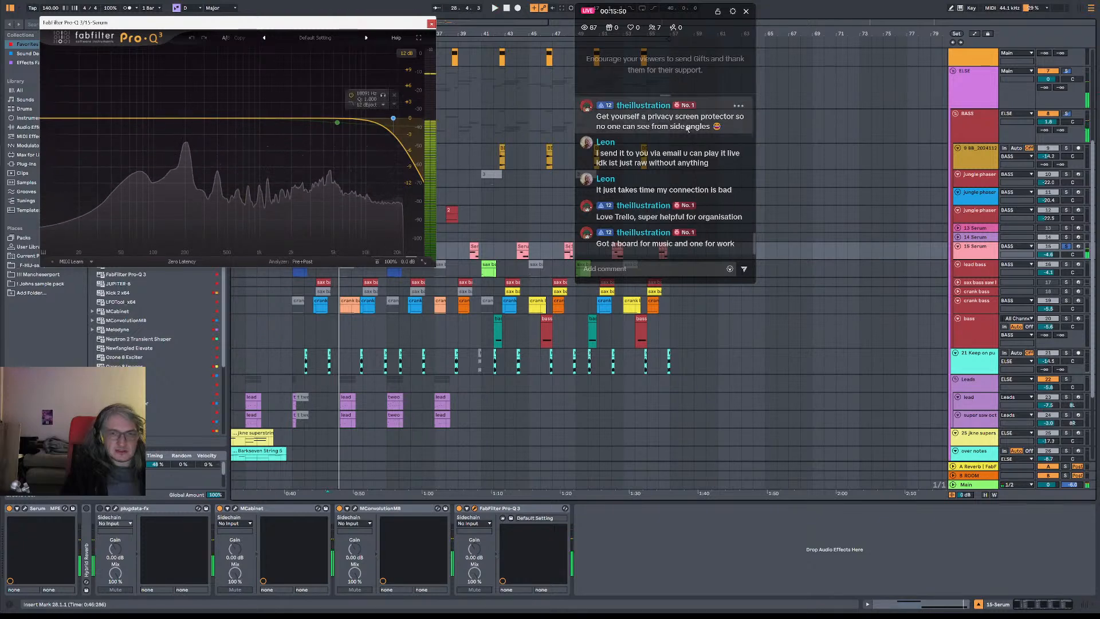
- Open the Serum instrument on the 15 Serum track and move its window away from the arrangement
scroll(813, 258, up, 3)
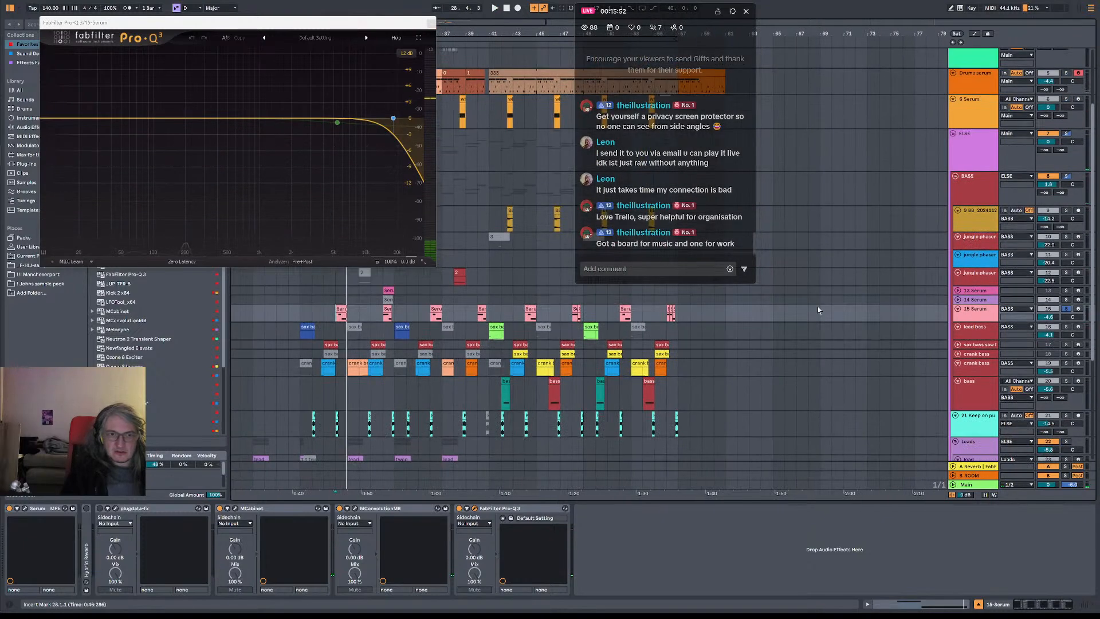
click(25, 509)
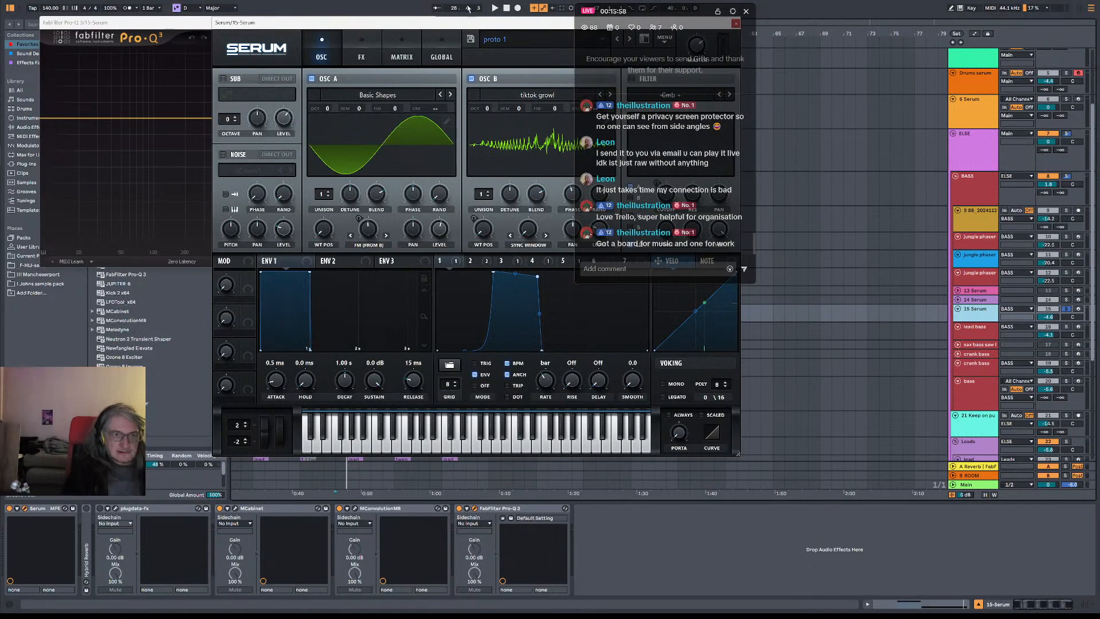
drag(450, 23, 337, 41)
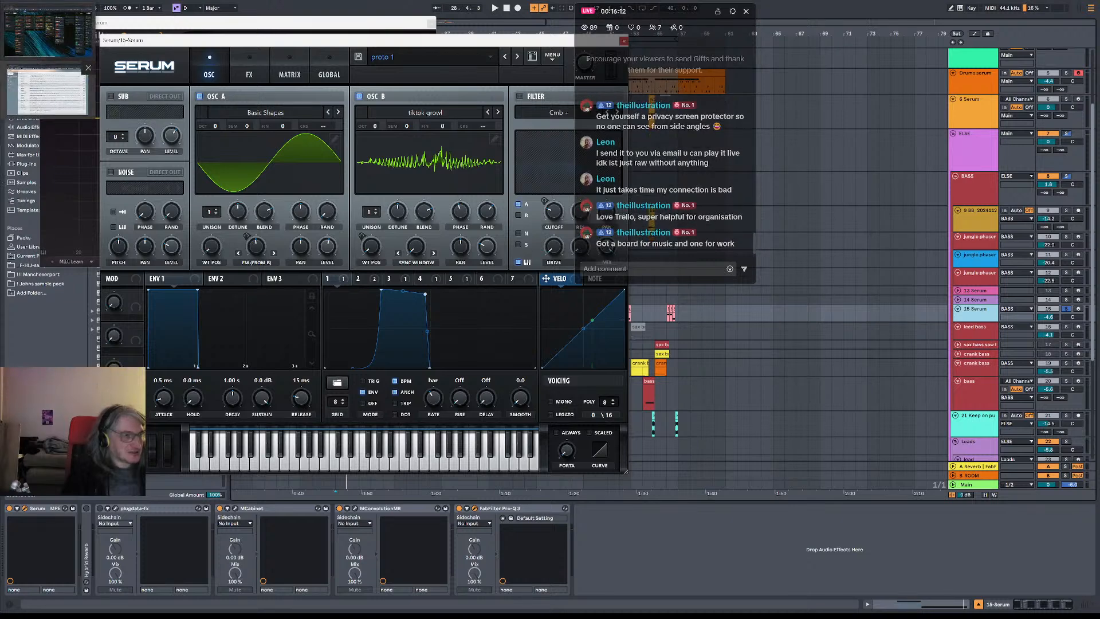
- Switch to Trello, open the Mag Lucid (Troublems) card and read through its dated production notes
click(46, 92)
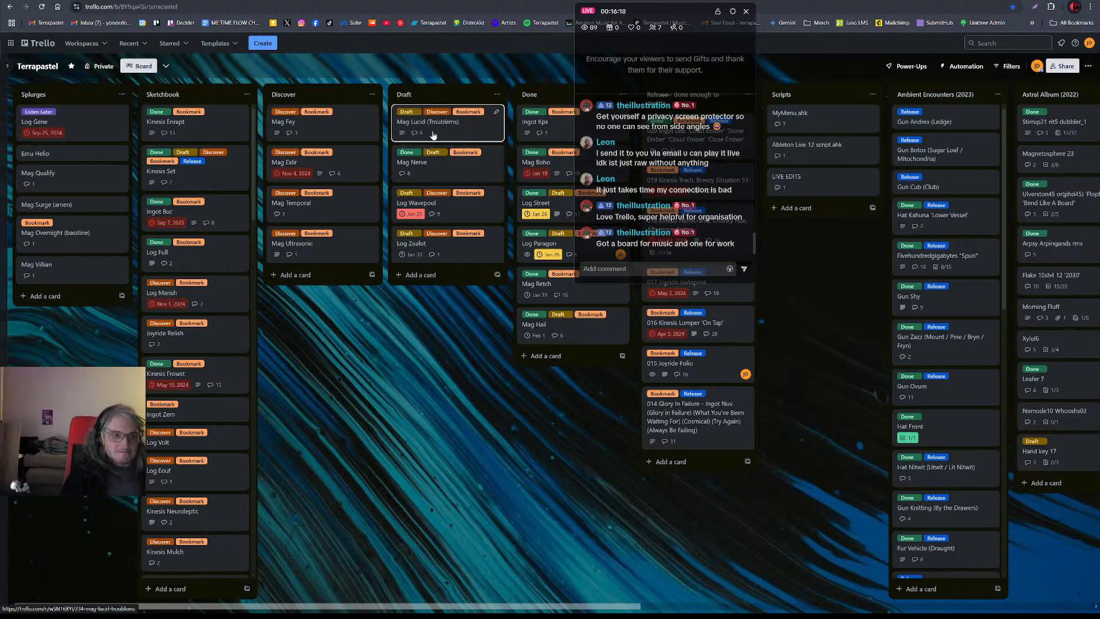
click(470, 137)
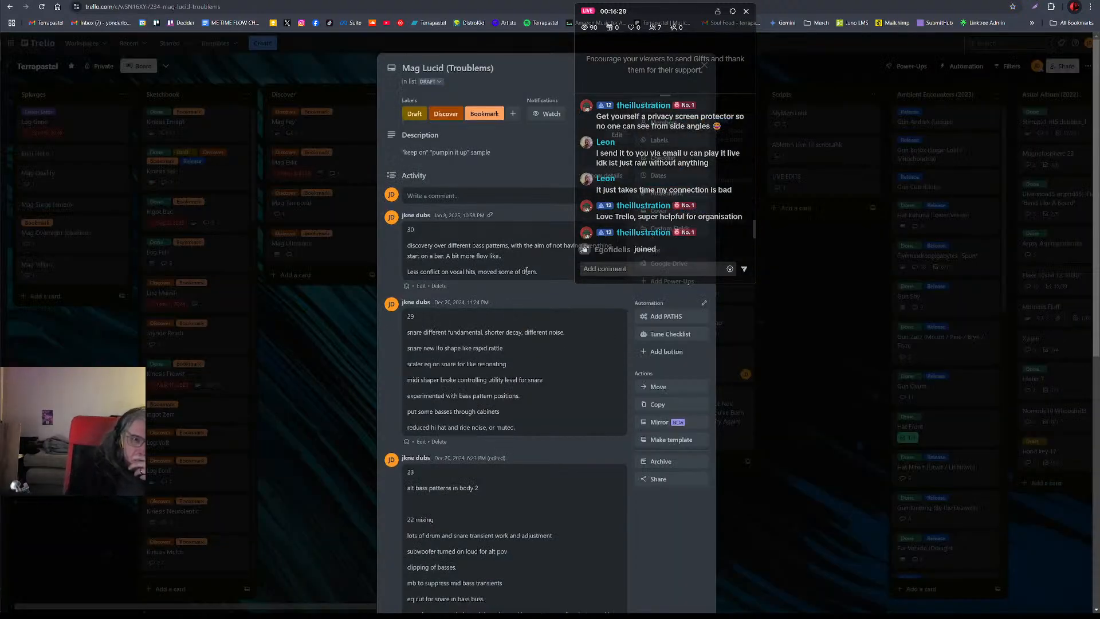
scroll(562, 323, down, 2)
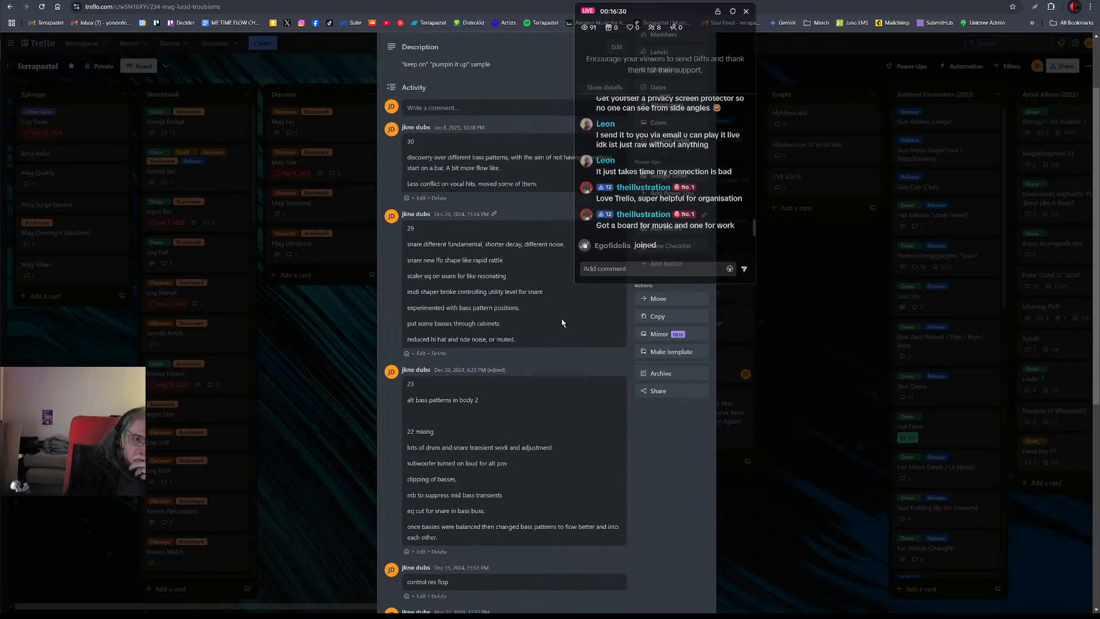
scroll(546, 297, down, 2)
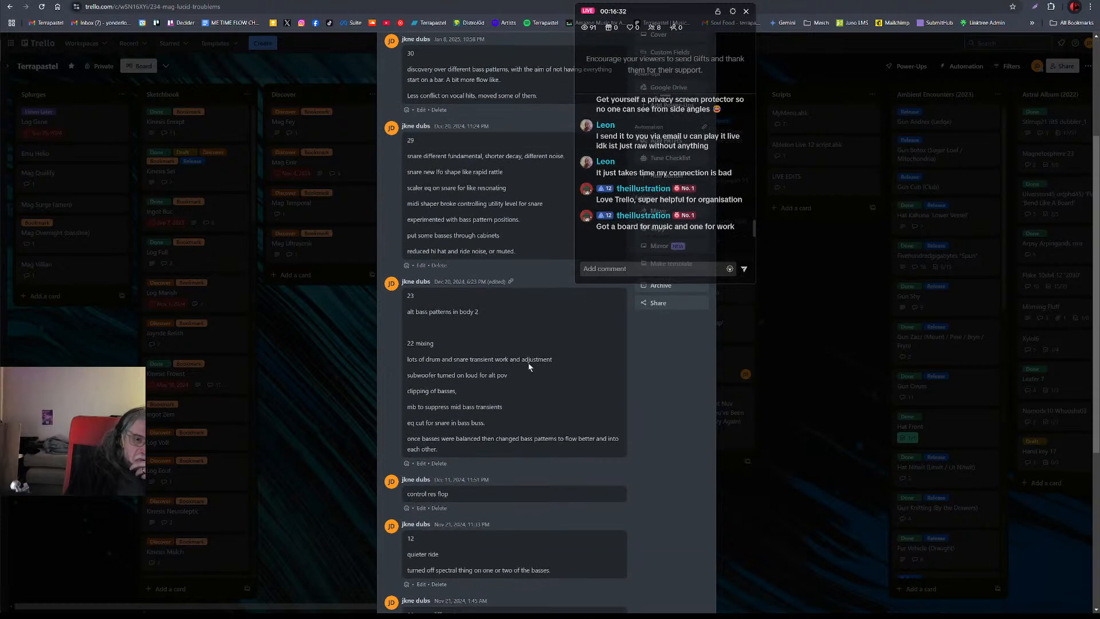
scroll(544, 418, down, 1)
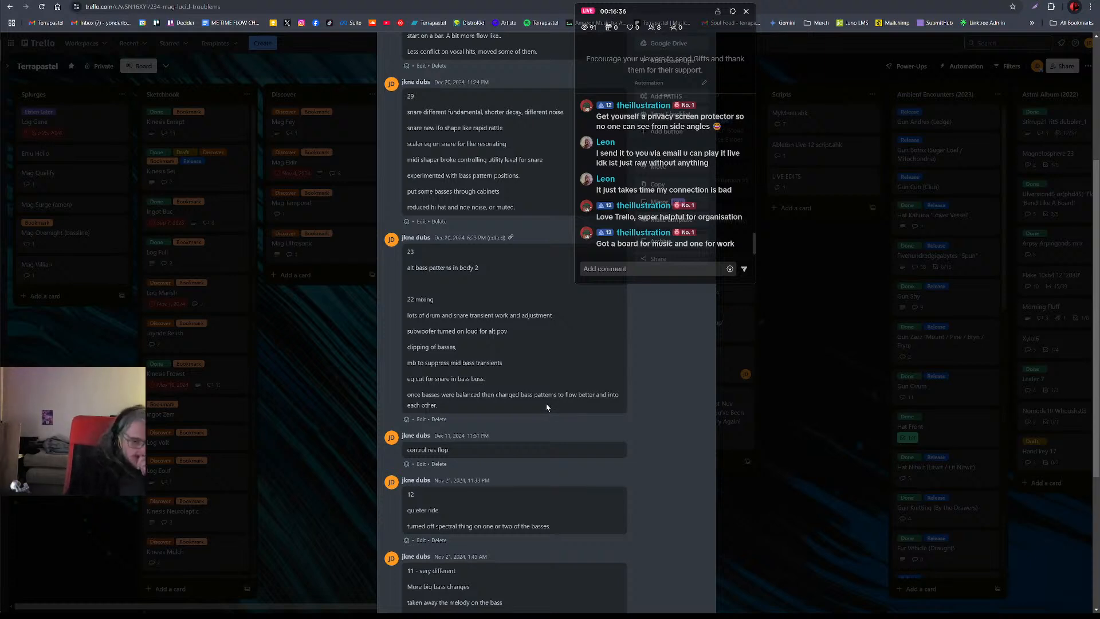
scroll(546, 410, down, 3)
scroll(546, 407, down, 2)
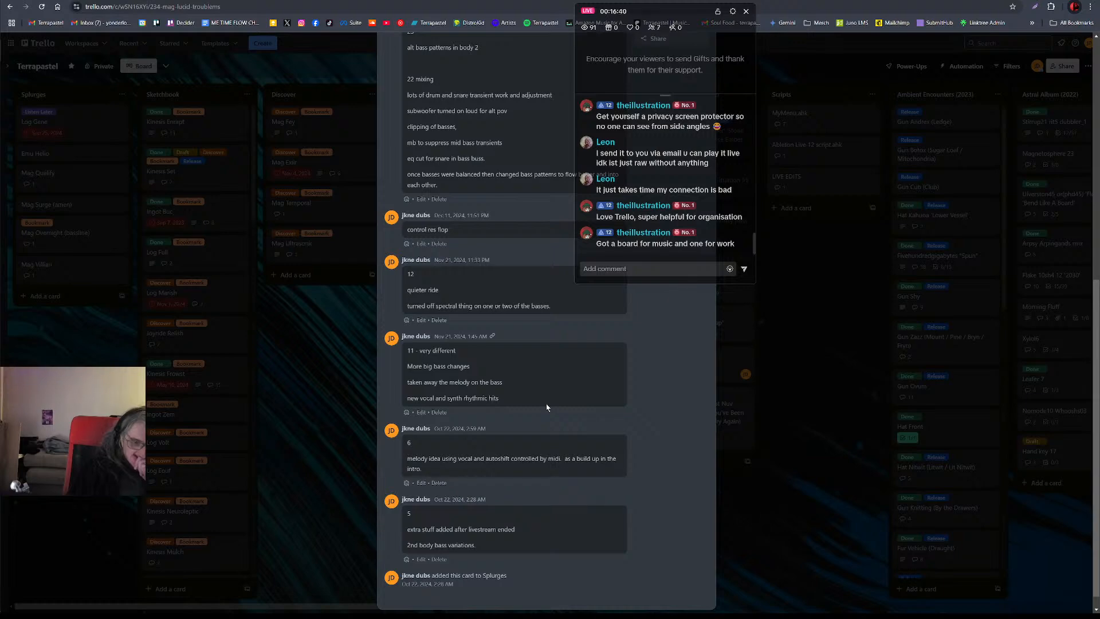
scroll(546, 408, up, 10)
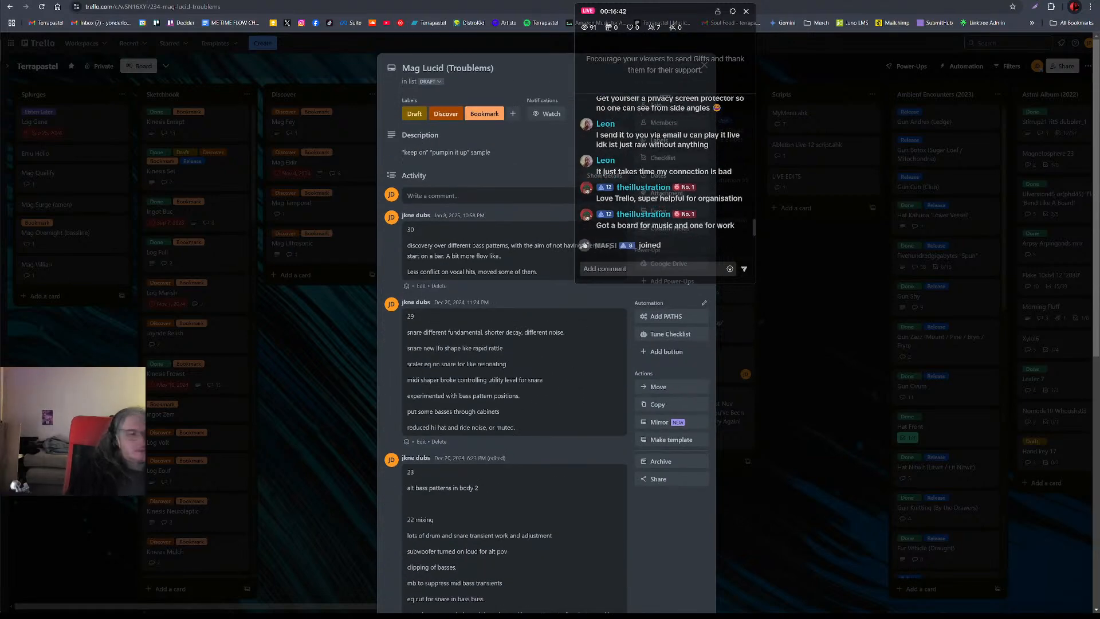
- Return to the Ableton Live set and play the soloed 15 Serum track
key(alt+Tab)
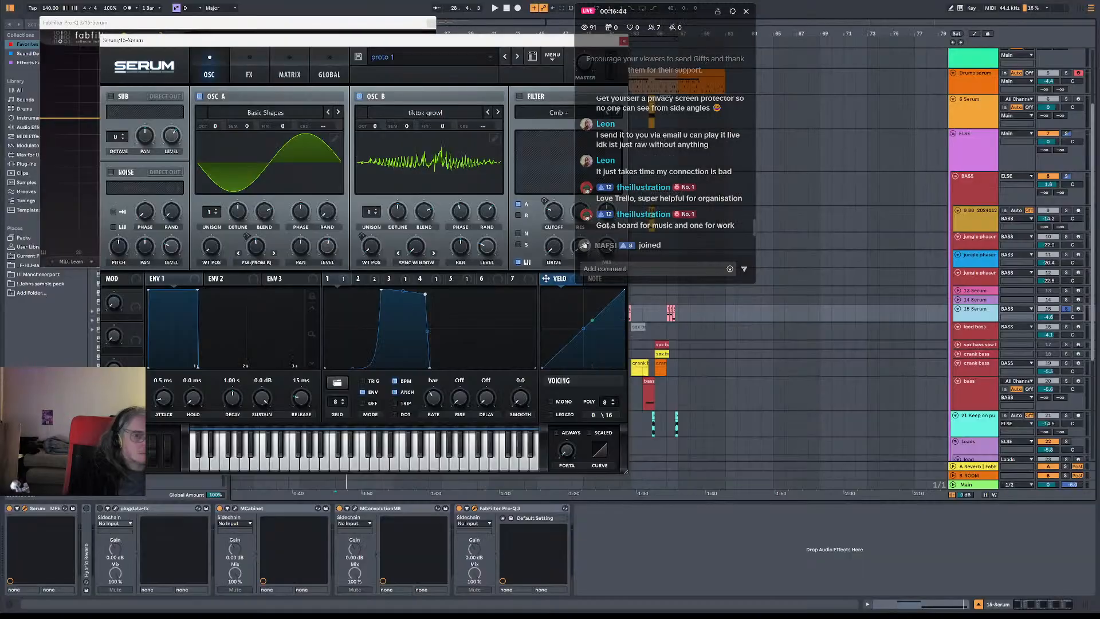
key(space)
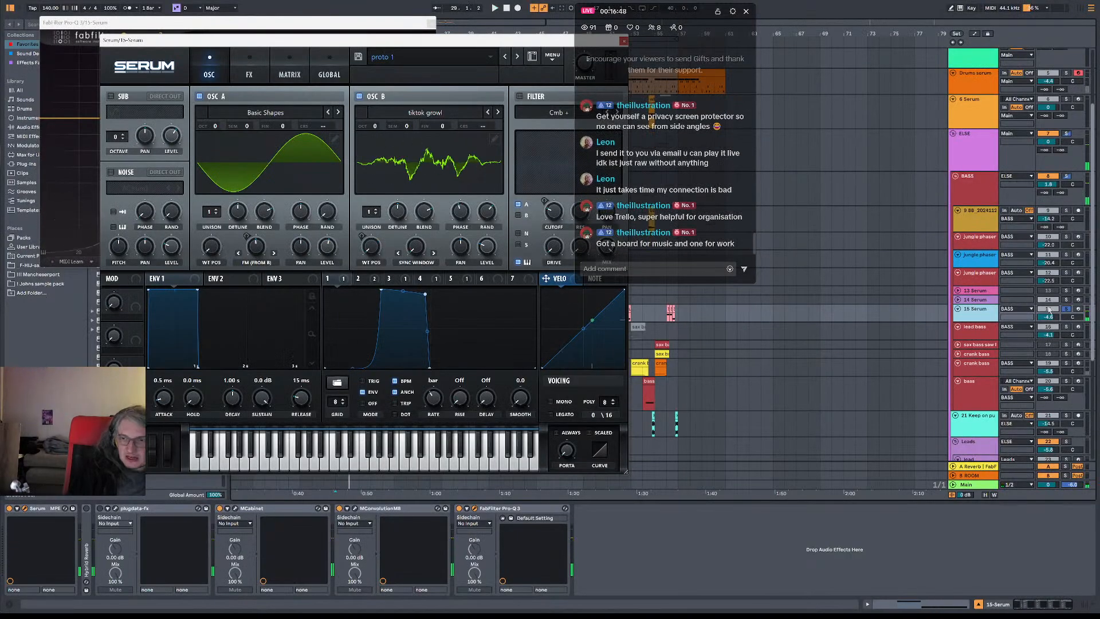
- Select the BASS group track and switch off both of its Duck_Buddy sidechain devices
click(984, 192)
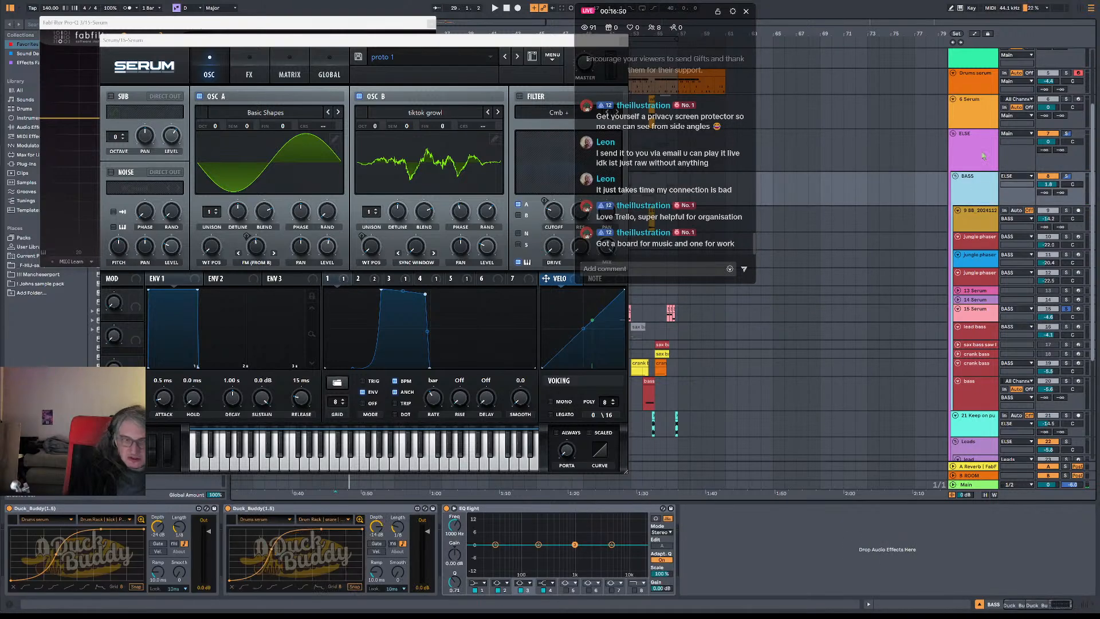
click(984, 155)
click(983, 199)
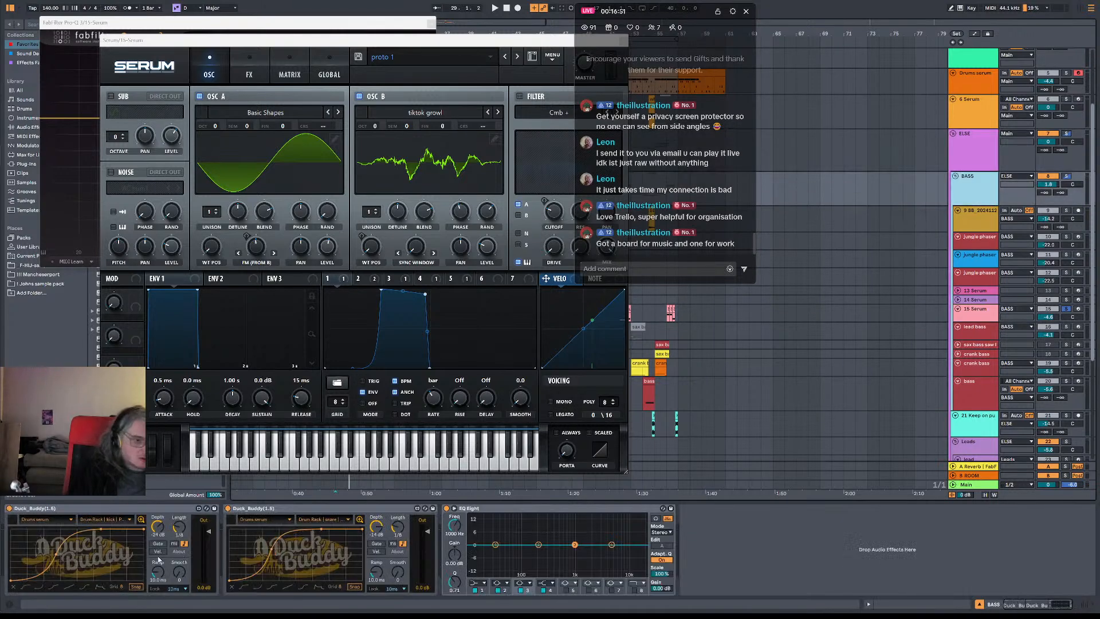
click(9, 508)
click(228, 508)
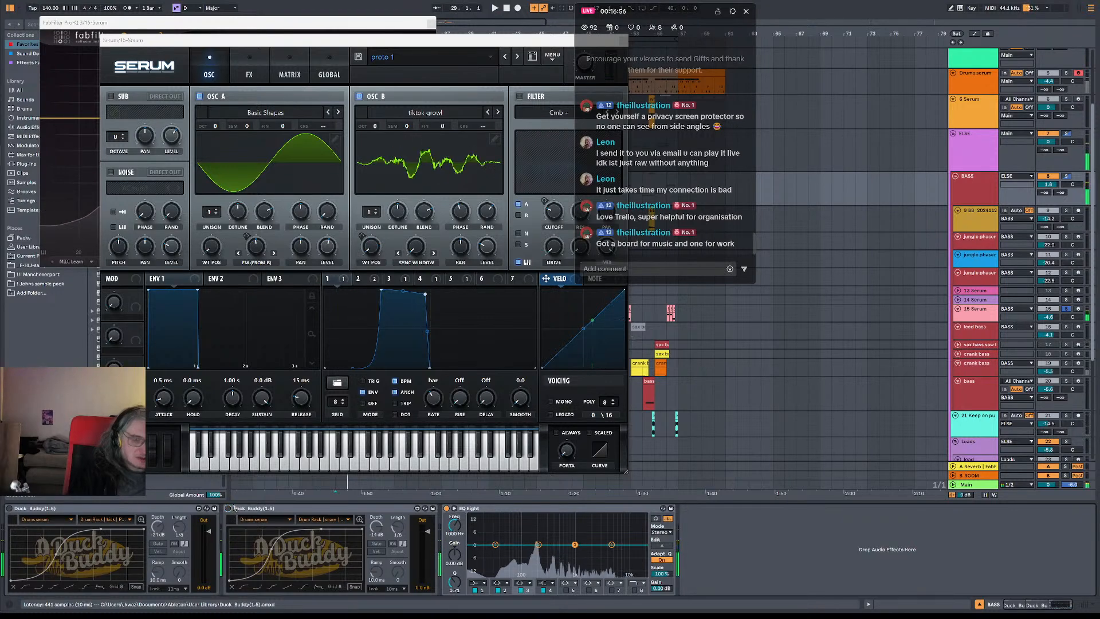
- Check the 15 Serum track's spectrum in FabFilter Pro-Q 3 during playback, and return to its Serum instrument
click(146, 24)
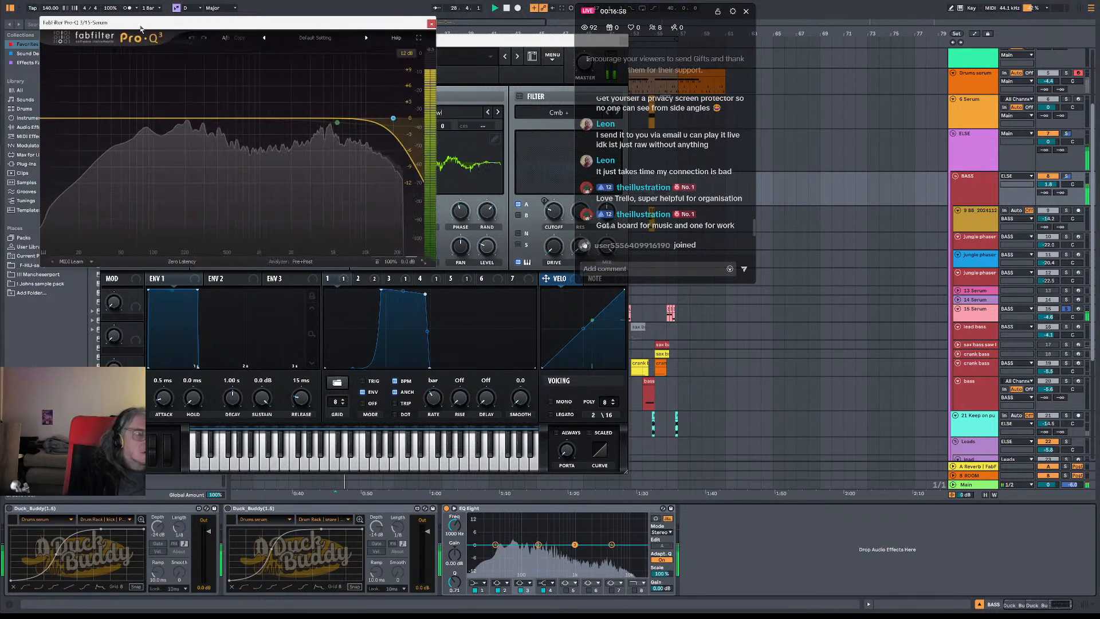
key(space)
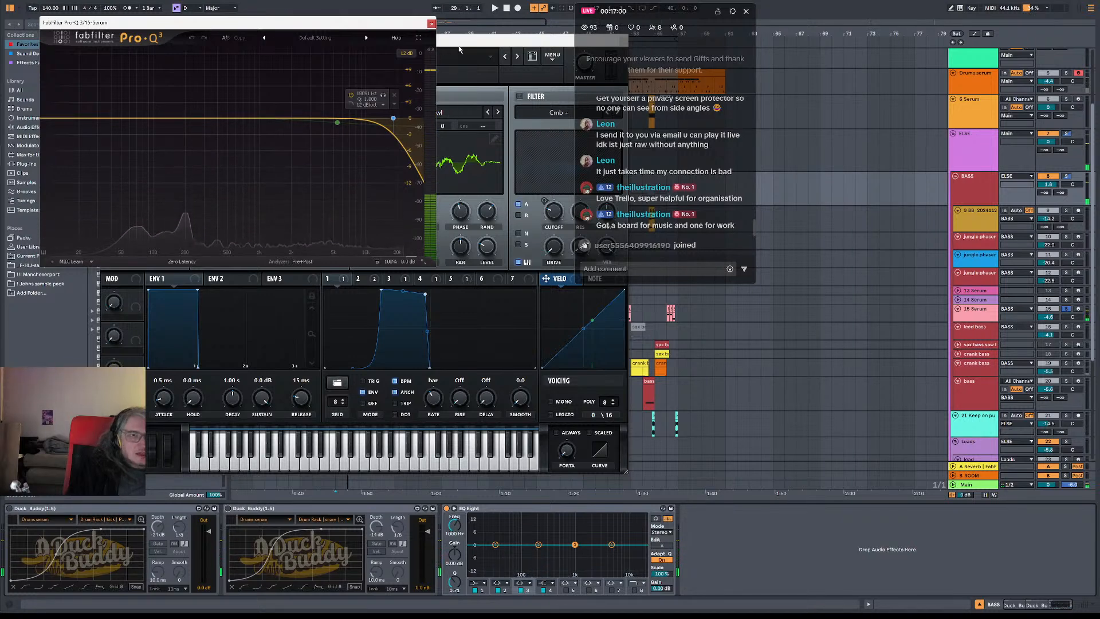
click(459, 49)
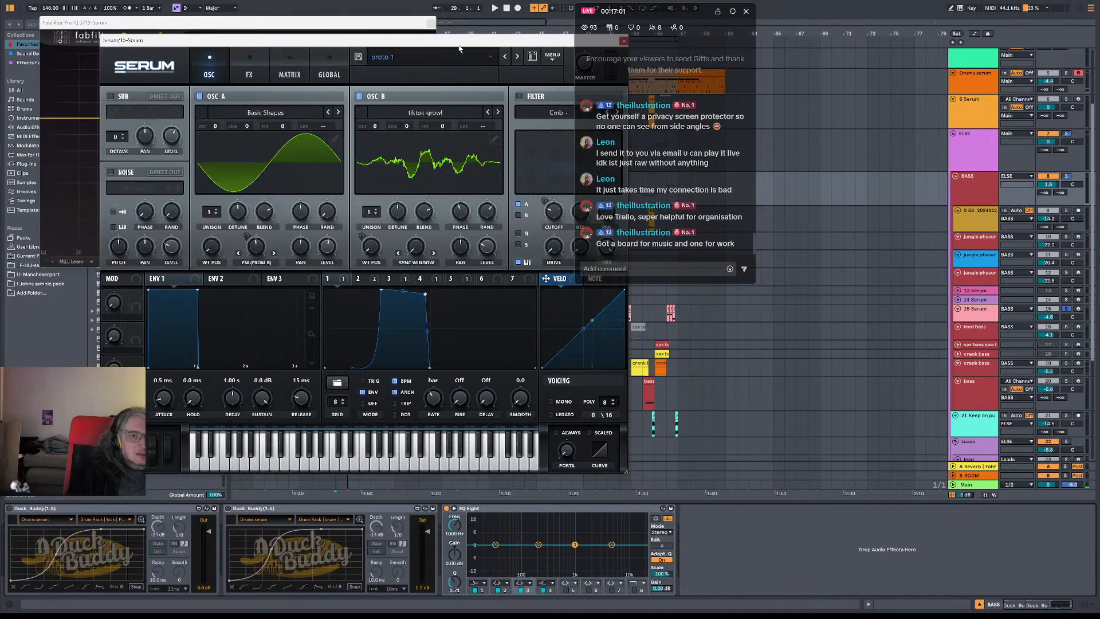
- Switch the low band of Serum's FX EQ to a low cut at 244 Hz and audition it
click(246, 70)
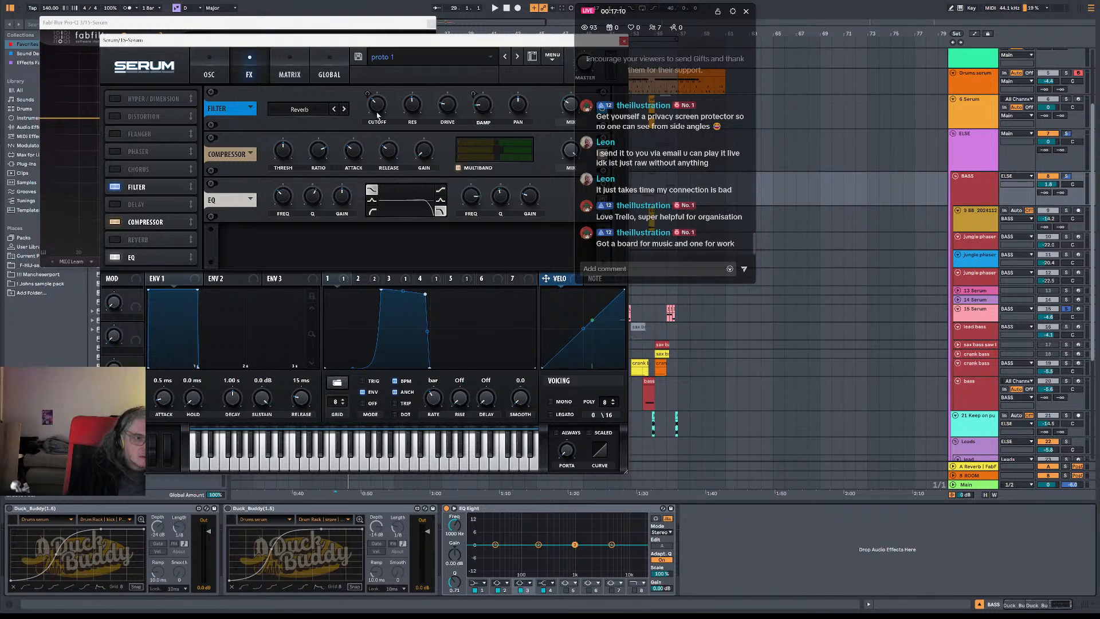
click(372, 211)
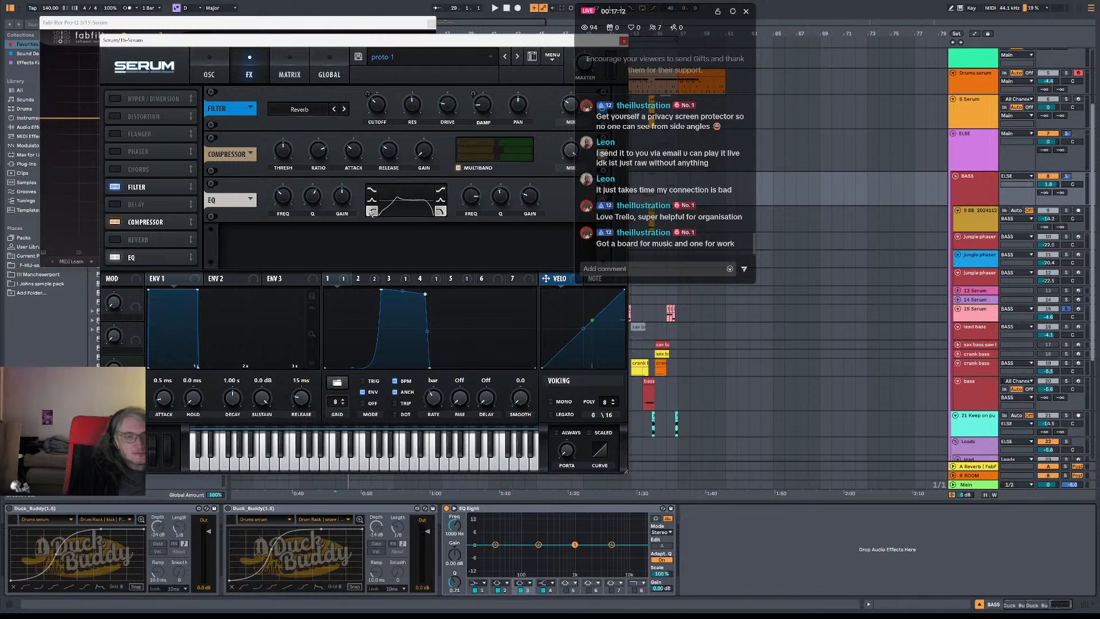
key(space)
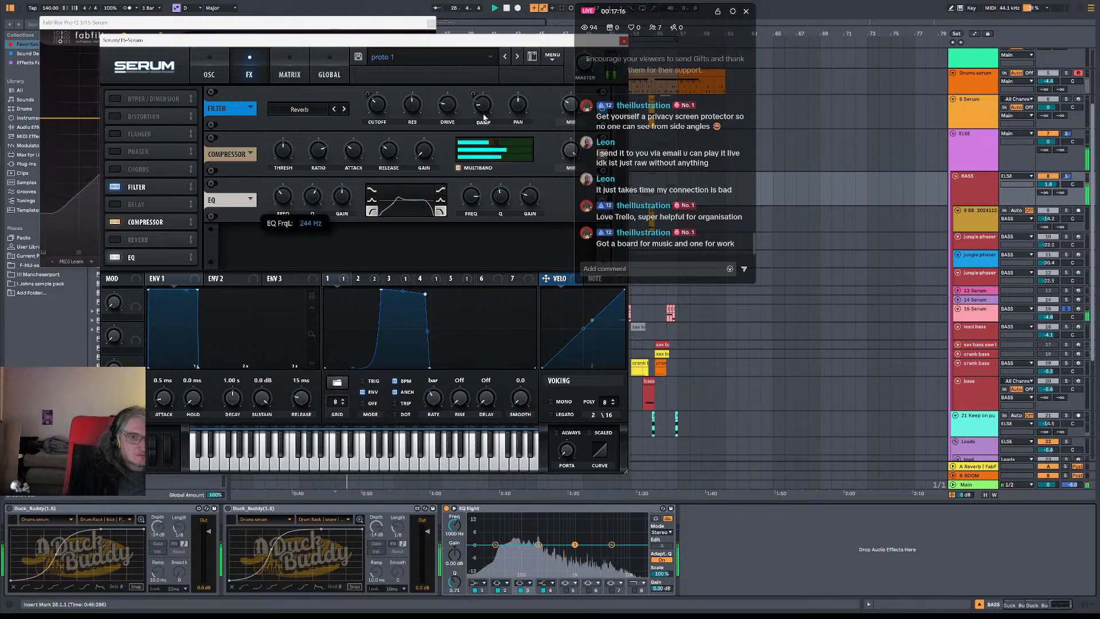
key(space)
- Move the live chat window off Serum and set the EQ's low-band frequency to 283 Hz during playback
click(648, 5)
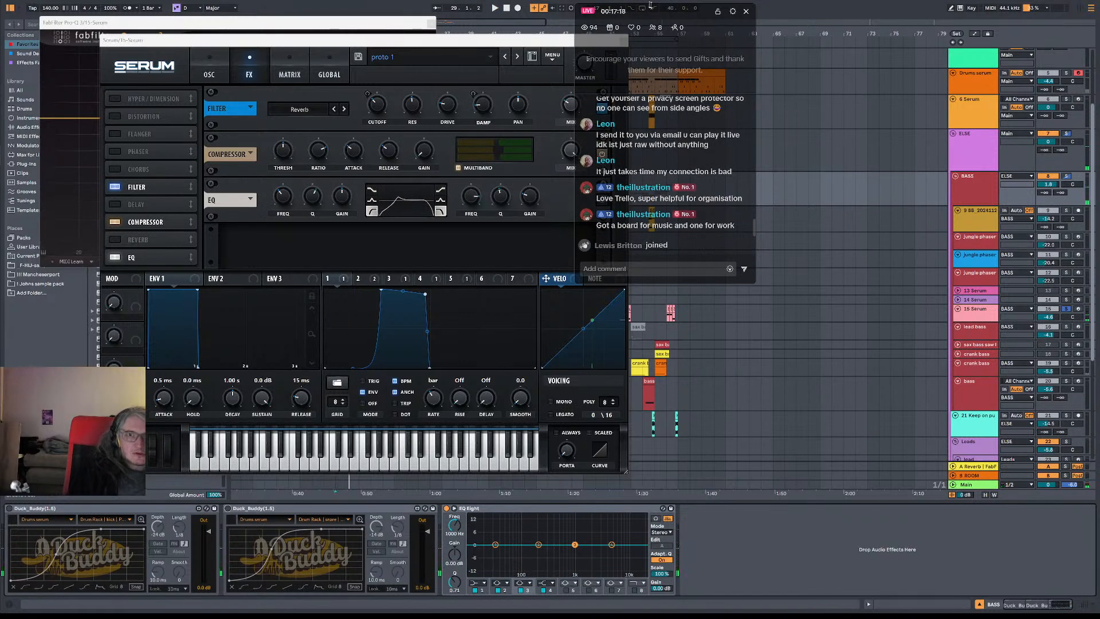
drag(660, 11, 816, 3)
click(342, 202)
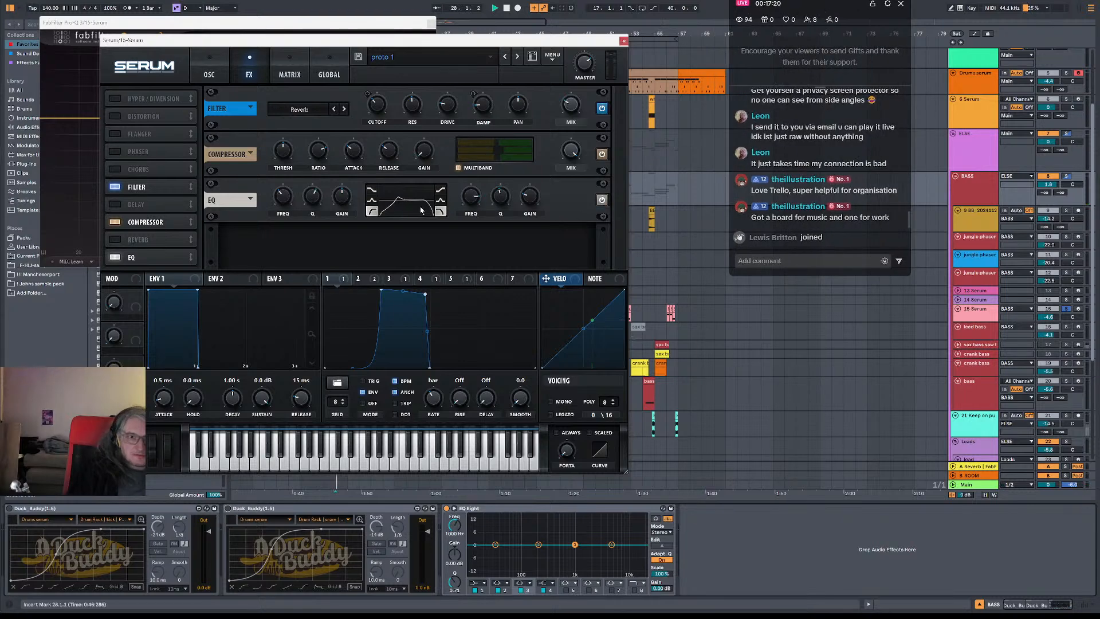
key(space)
drag(342, 201, 286, 193)
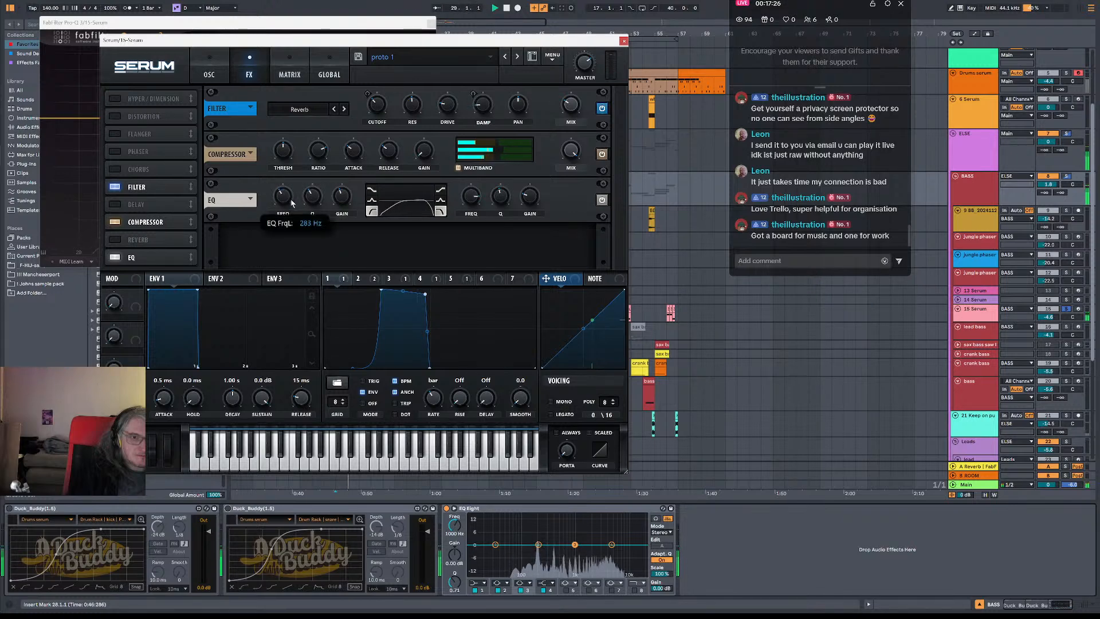
key(space)
- Enable Serum's sub oscillator and route it to Direct Out while the track plays, moving the Serum window aside
click(208, 74)
key(space)
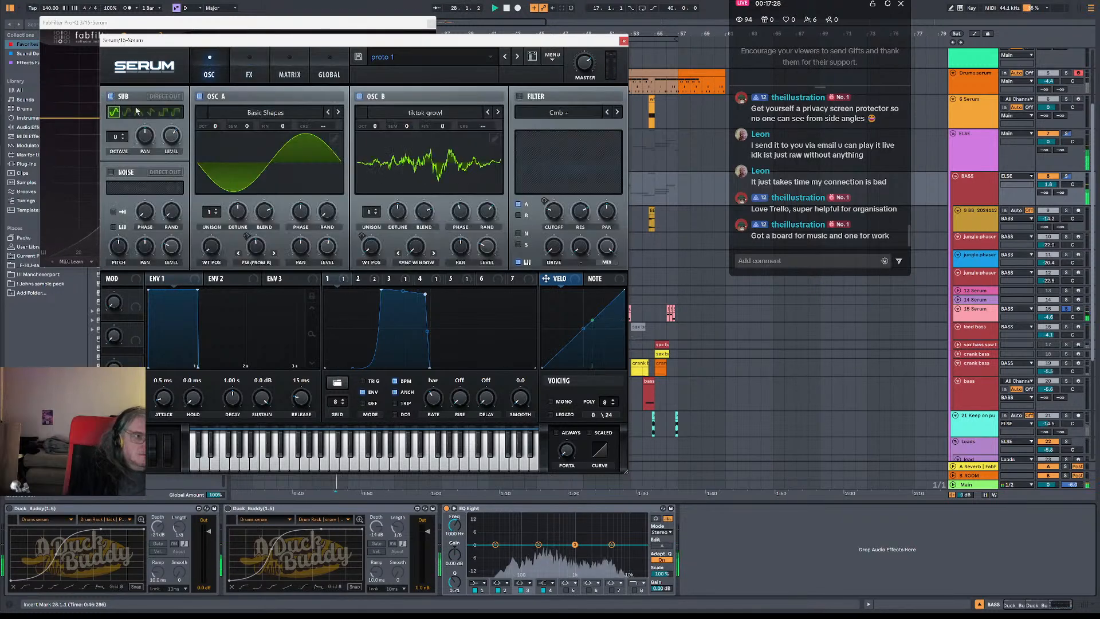
click(169, 97)
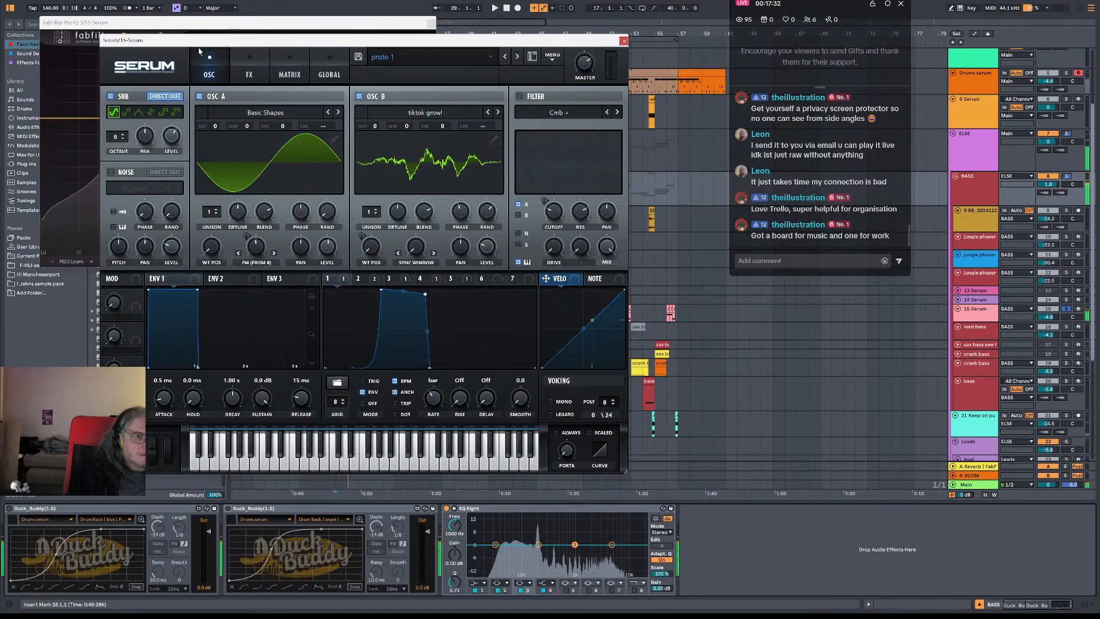
drag(244, 40, 449, 57)
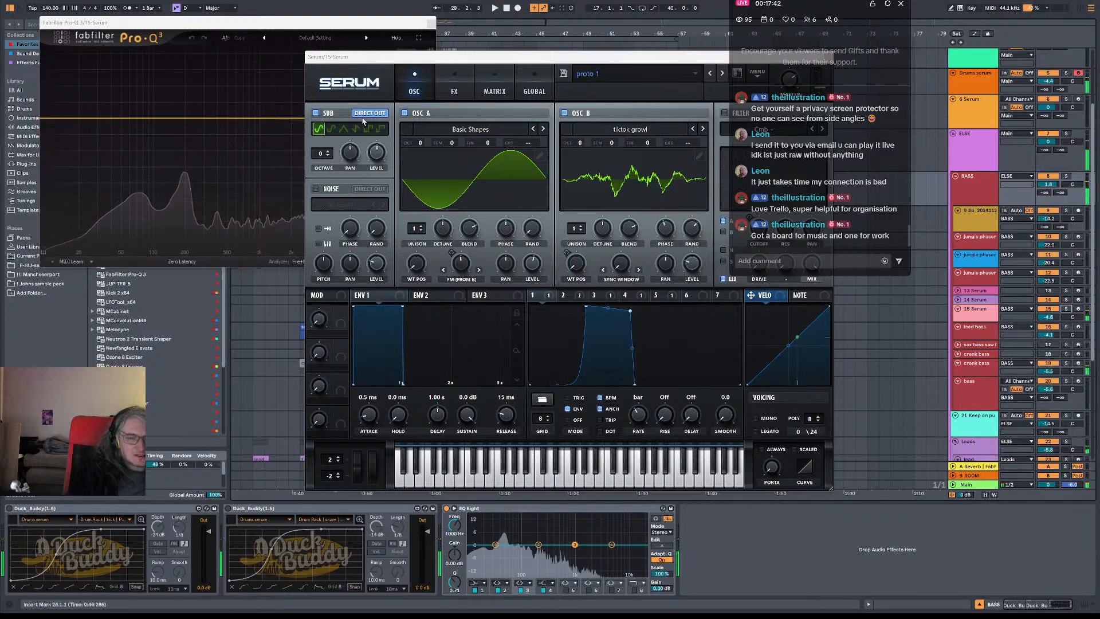
- Review Serum's effects page, and close the Serum and FabFilter Pro-Q 3 windows
click(454, 84)
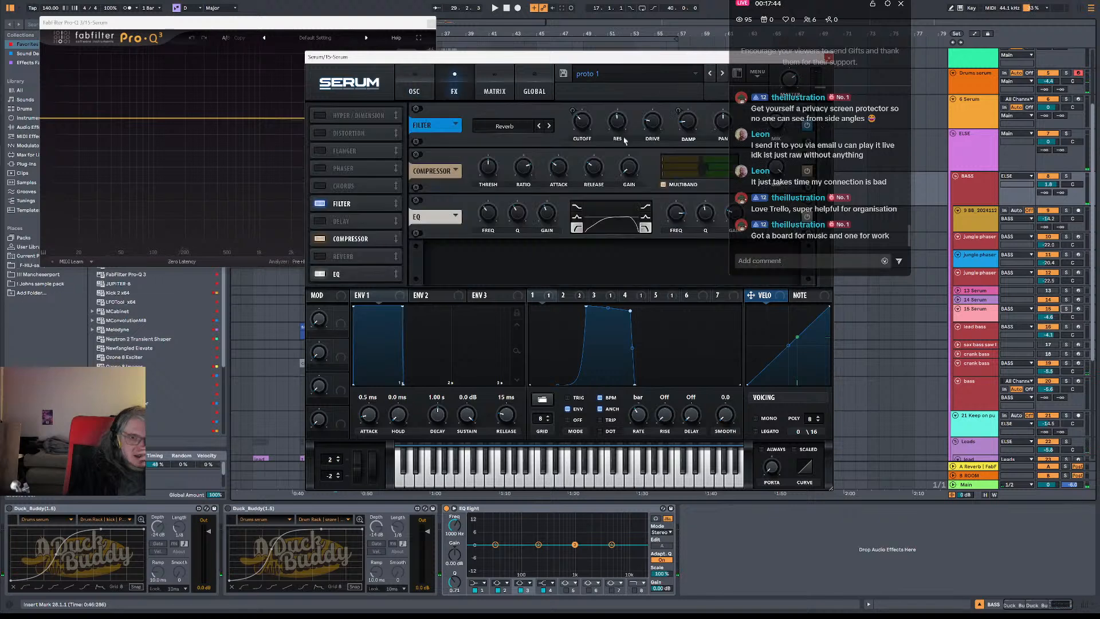
drag(615, 55, 355, 22)
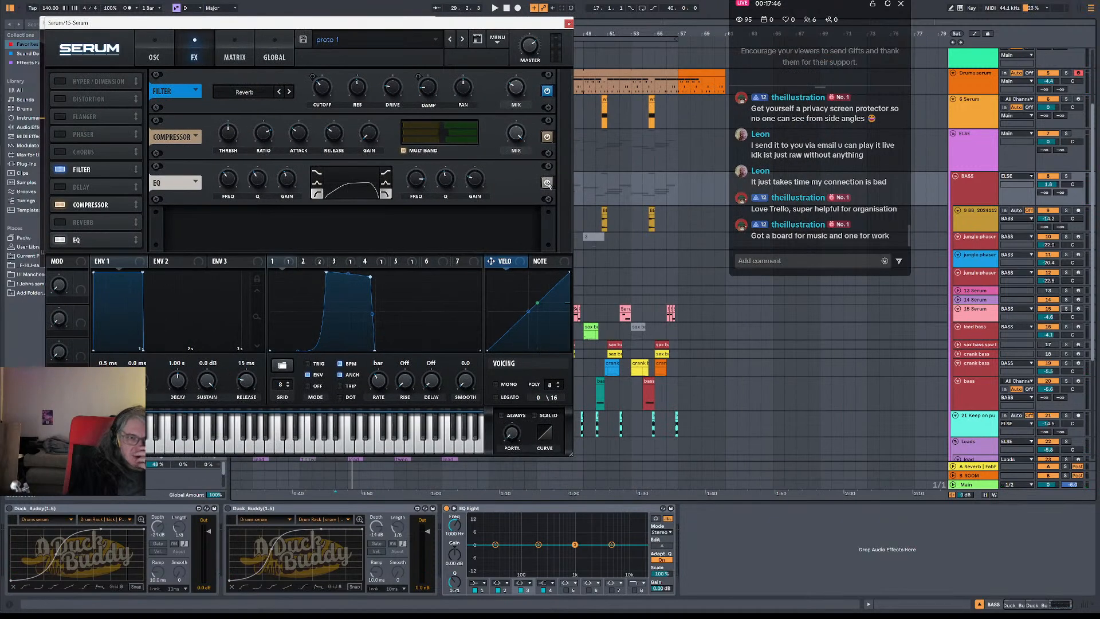
click(568, 24)
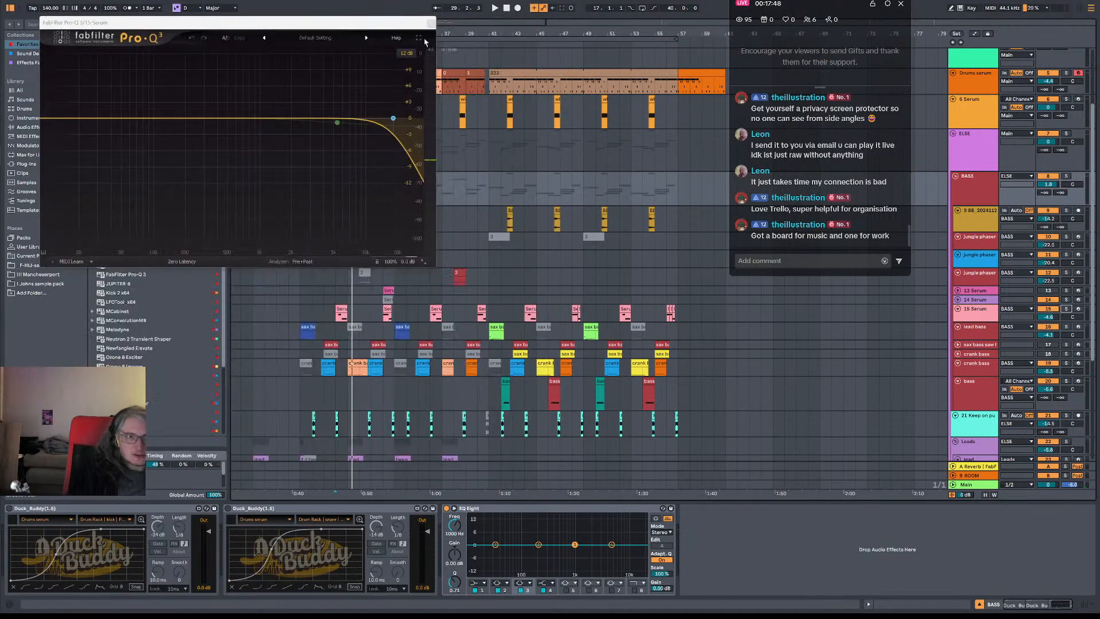
click(432, 24)
- Play the arrangement from bar 28 to hear the changed Serum bass with the other tracks
click(341, 289)
key(space)
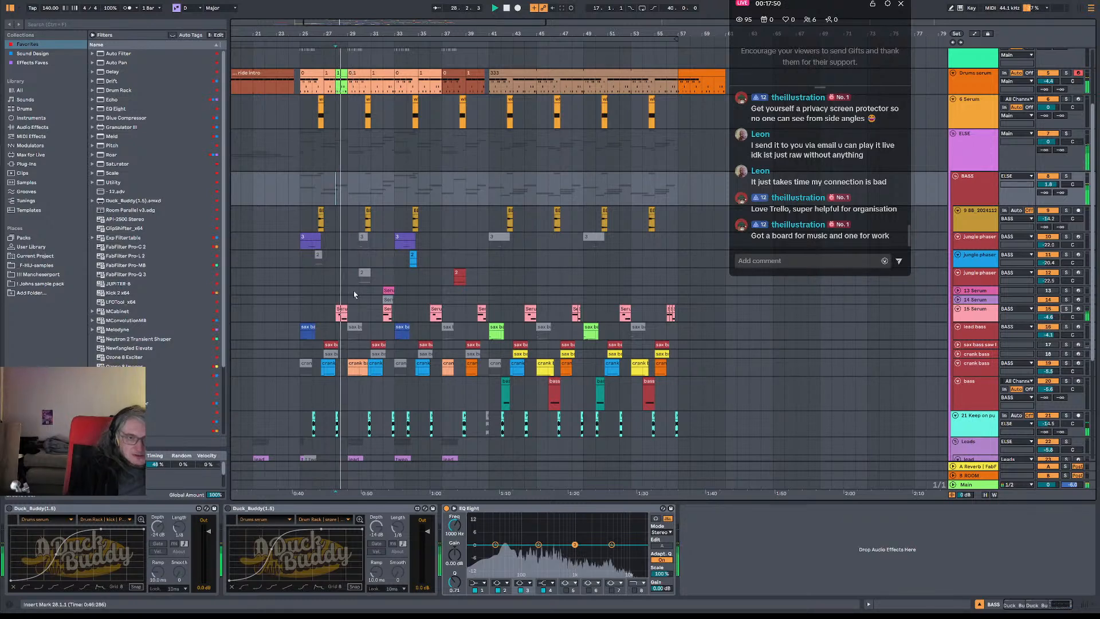
key(space)
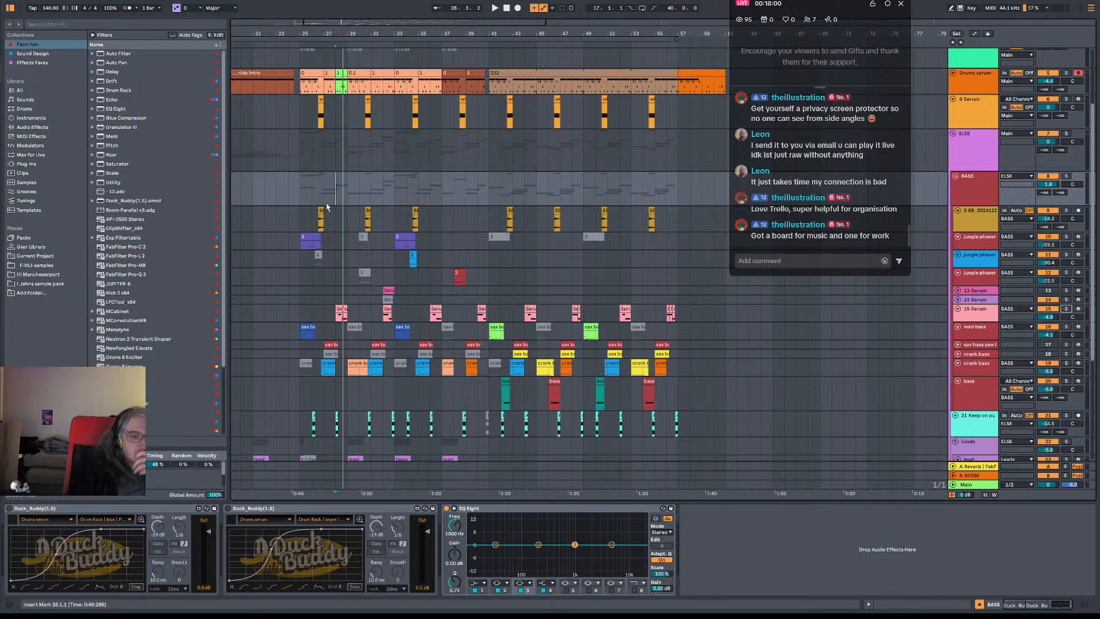
- Bring the bass clips around bars 25 to 45 into close view and play from bar 29
scroll(551, 325, down, 3)
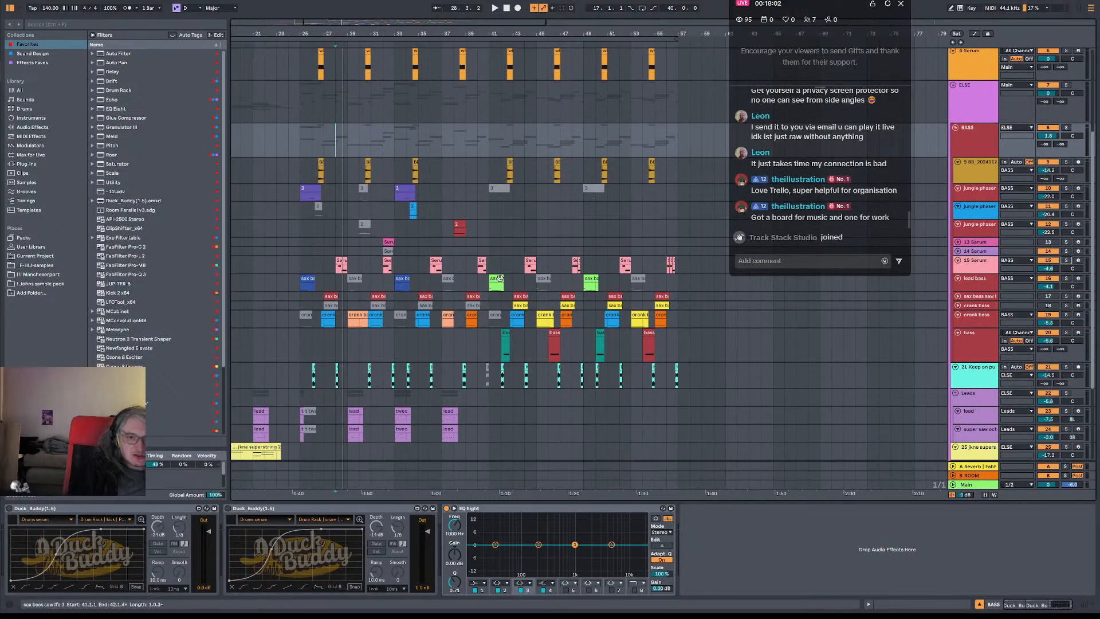
scroll(500, 280, down, 2)
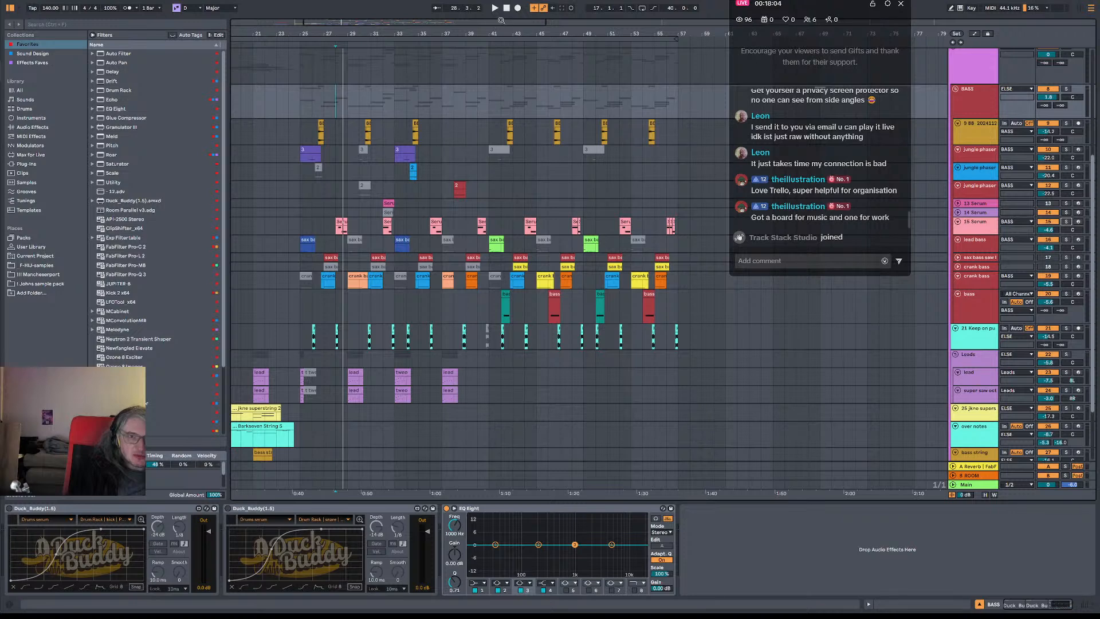
drag(507, 32, 592, 43)
drag(411, 35, 411, 77)
click(377, 260)
key(space)
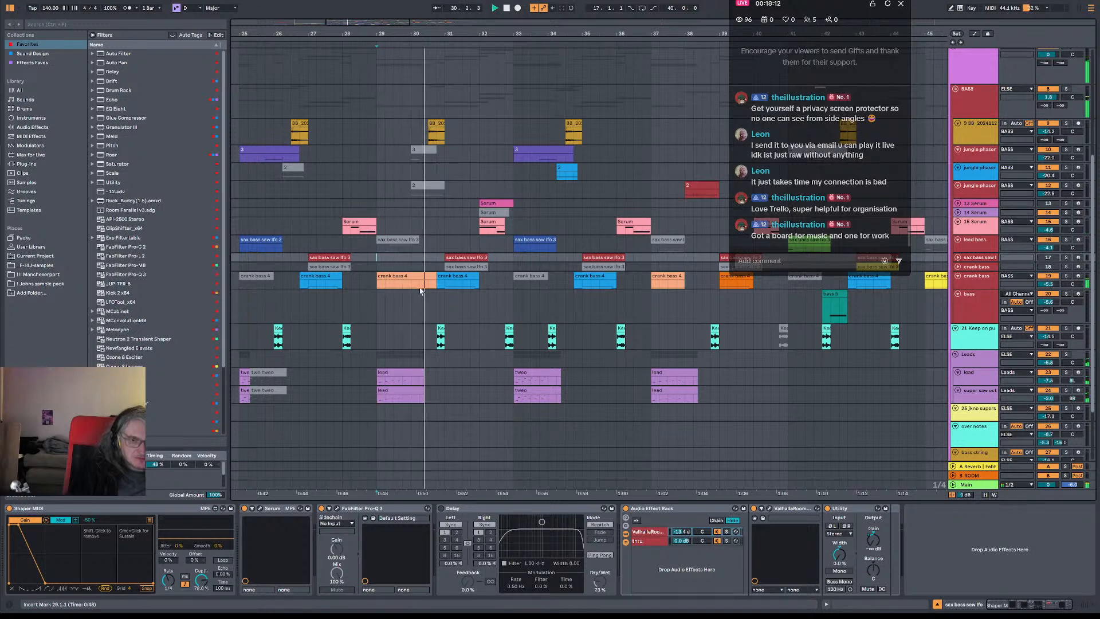
- Replay the orange crank bass clip from bar 29 and compare it with the crank bass clip at bar 37
drag(413, 288, 421, 287)
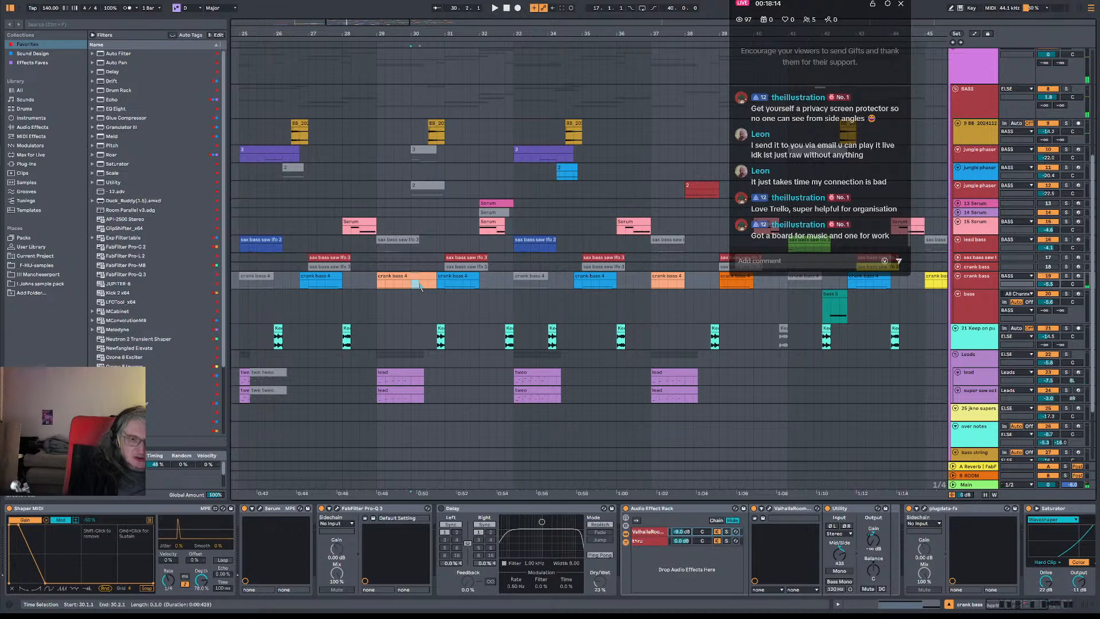
click(378, 286)
key(space)
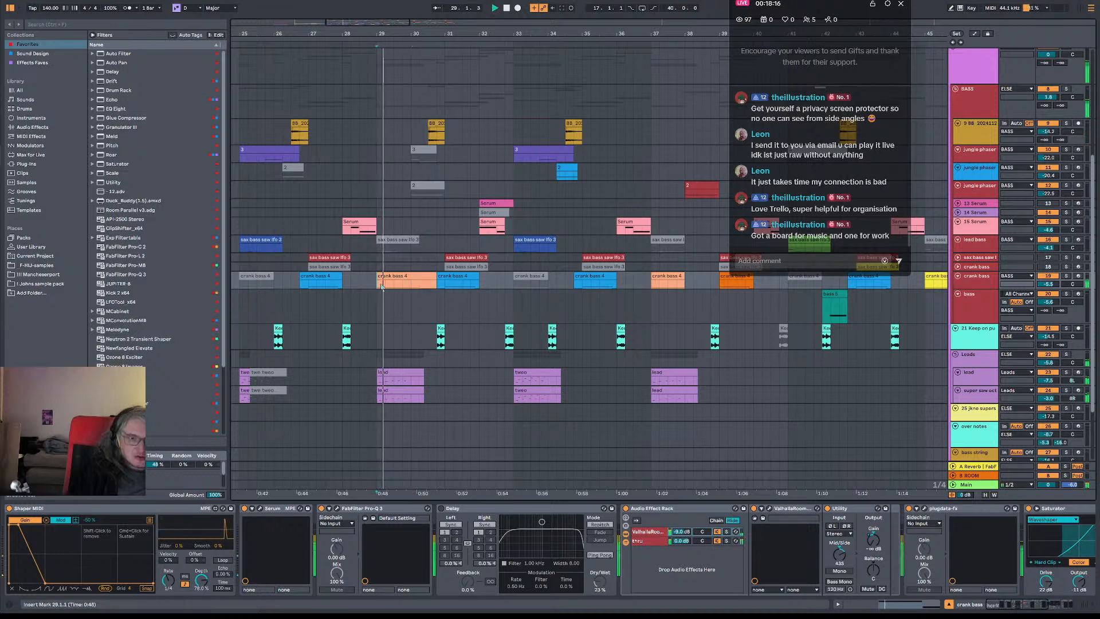
click(411, 289)
key(space)
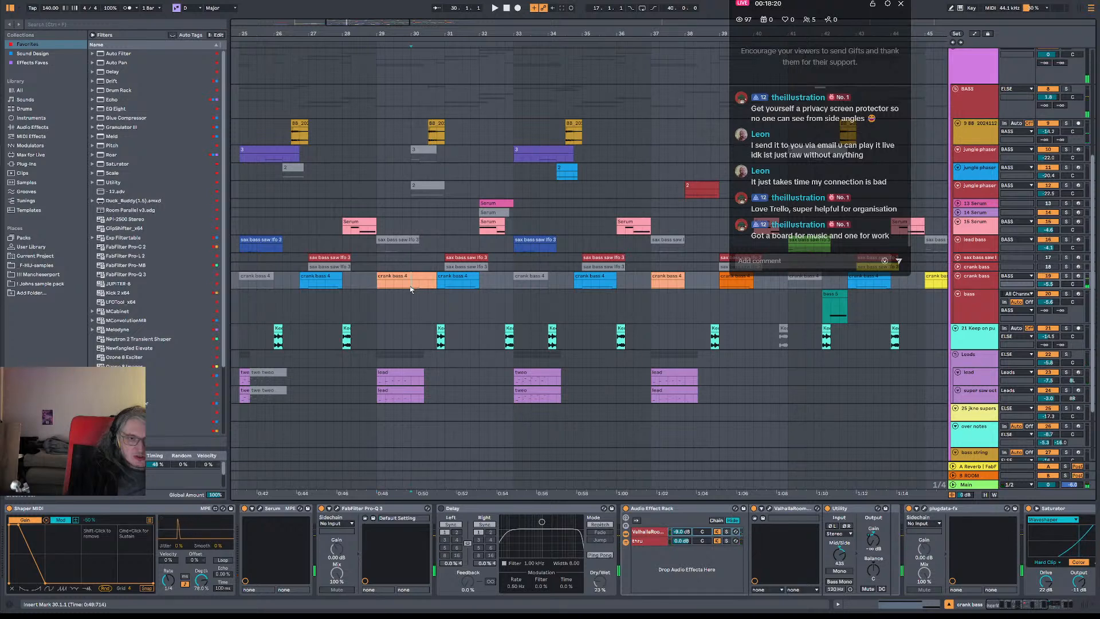
drag(664, 286, 685, 288)
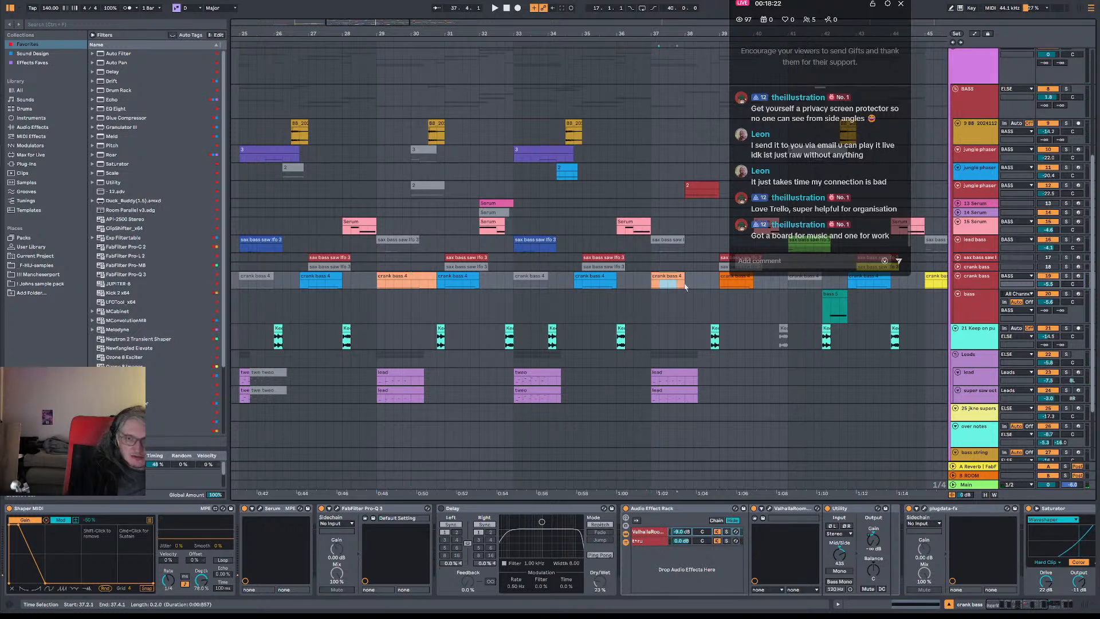
drag(388, 285, 445, 287)
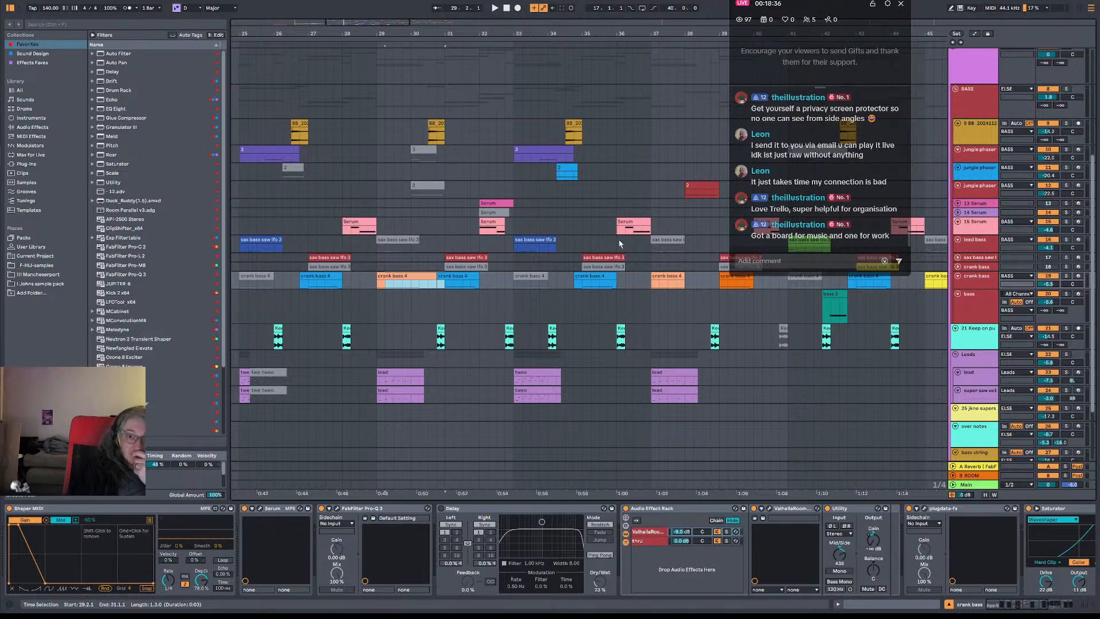
- Audition the red jungle phaser clip at bar 38 by playing from bar 37
scroll(665, 240, right, 1)
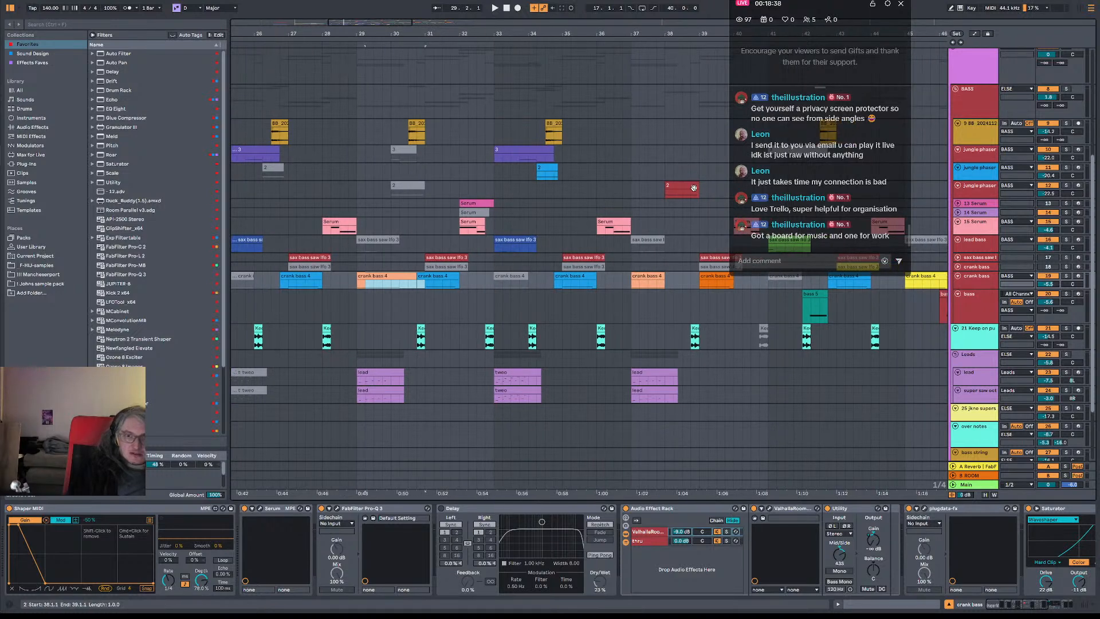
click(676, 191)
click(630, 192)
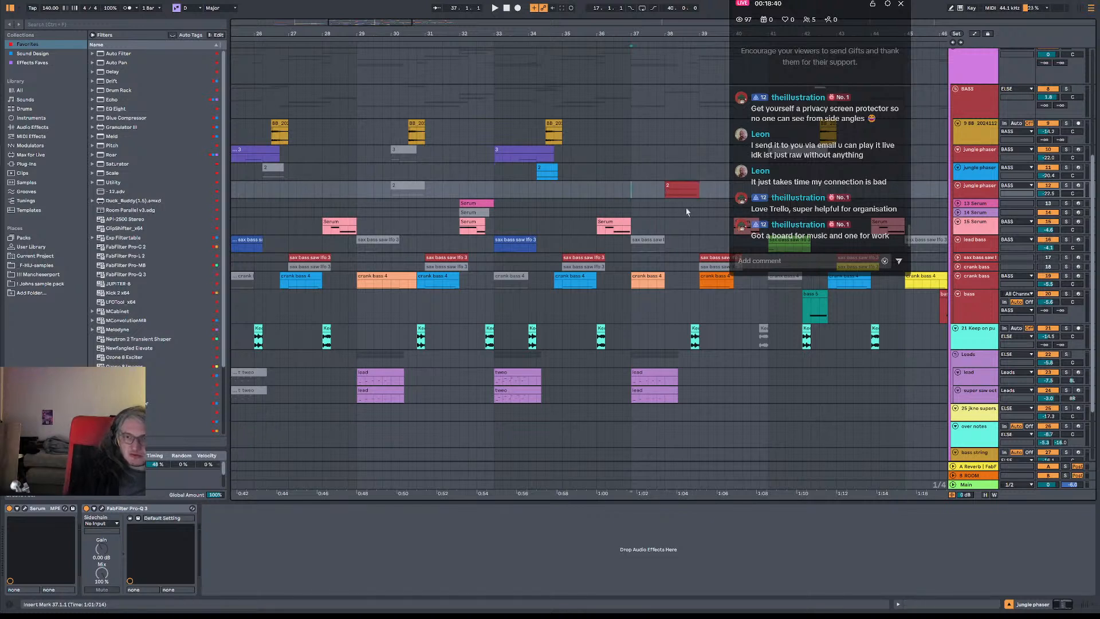
key(space)
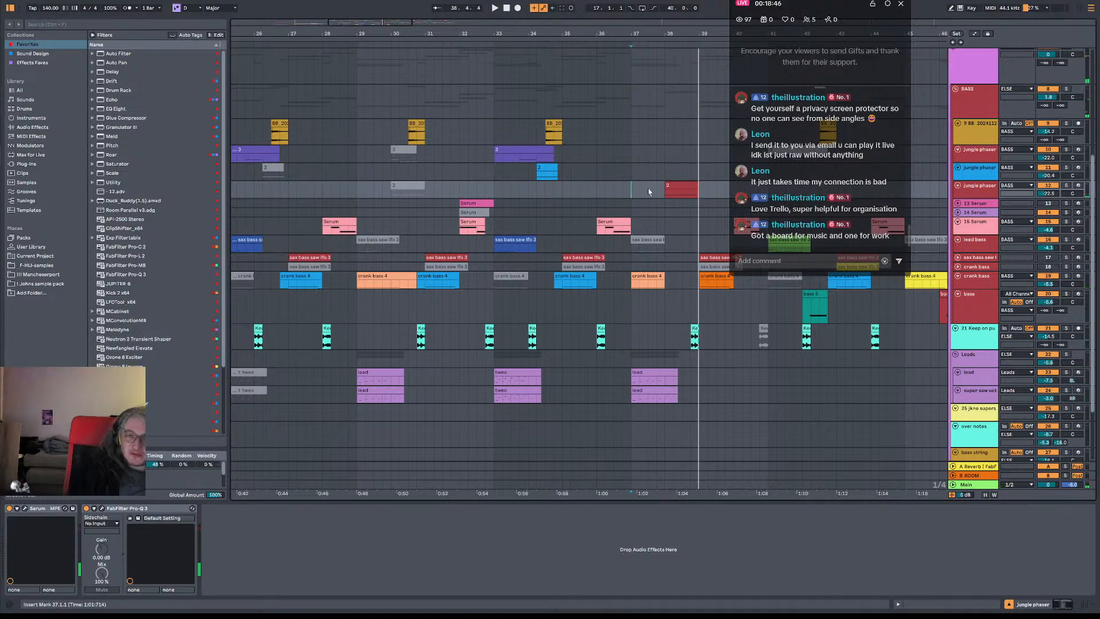
- Inspect the jungle phaser clip at bar 38, and select the tail of the crank bass clip that starts at bar 29
drag(365, 283, 411, 265)
click(412, 265)
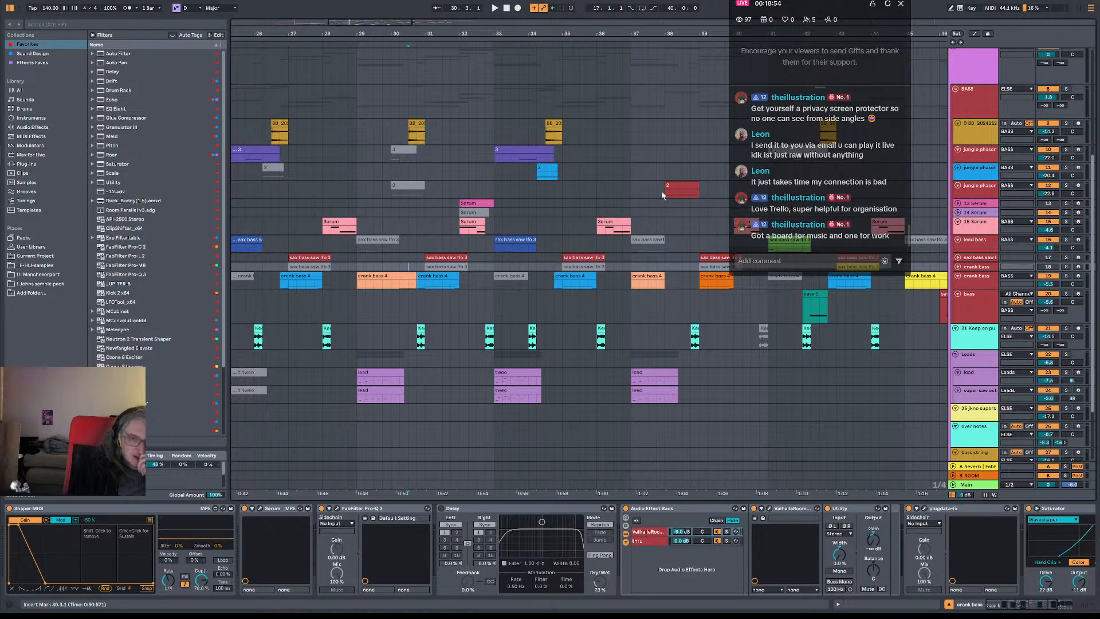
drag(701, 196, 552, 185)
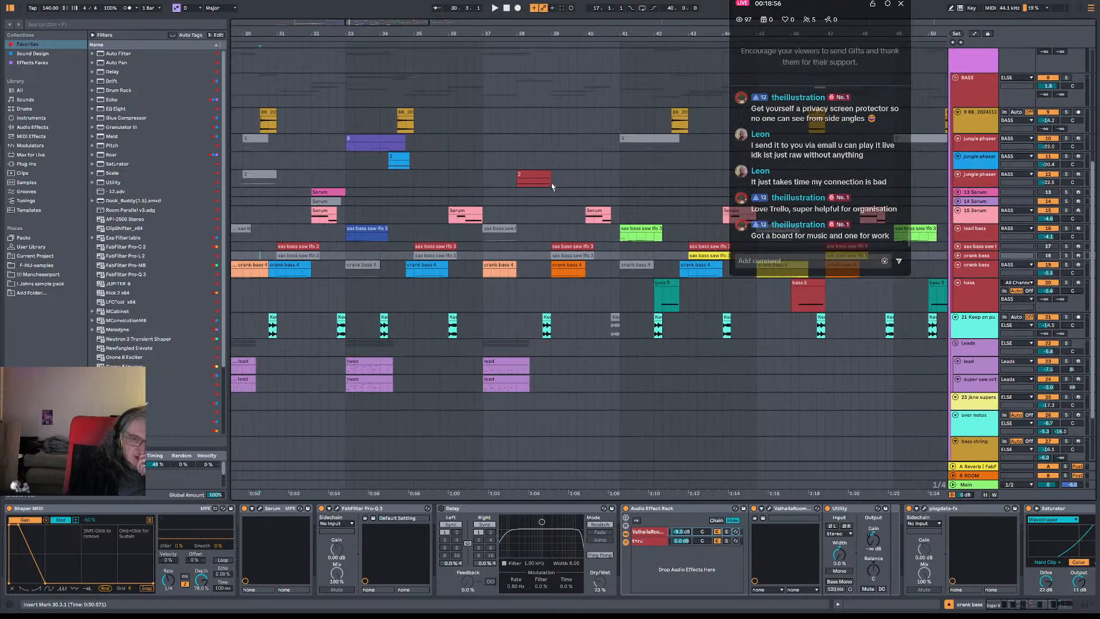
drag(580, 35, 641, 23)
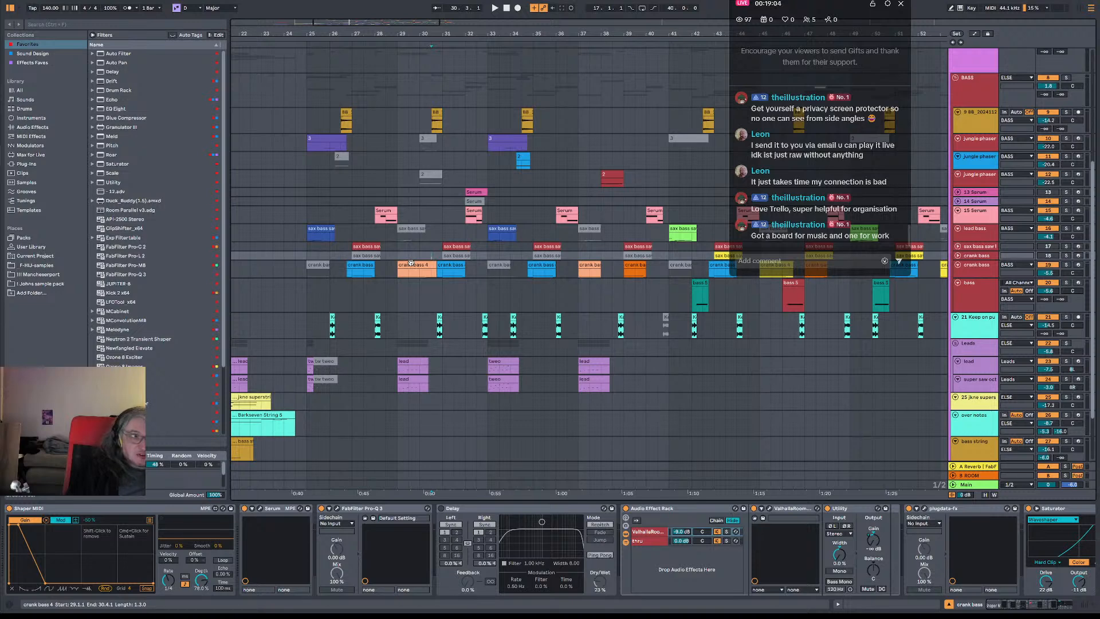
drag(425, 272, 432, 274)
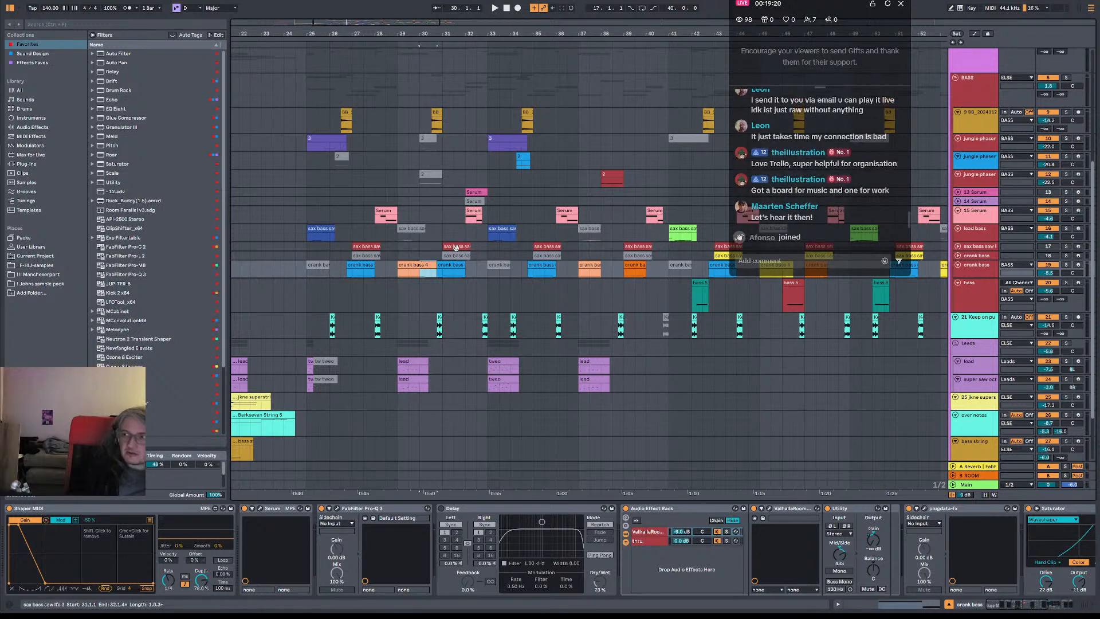
- Review the orange crank bass clip at bar 29 by selecting its range from 29.1.1 to 30.4.1
click(424, 279)
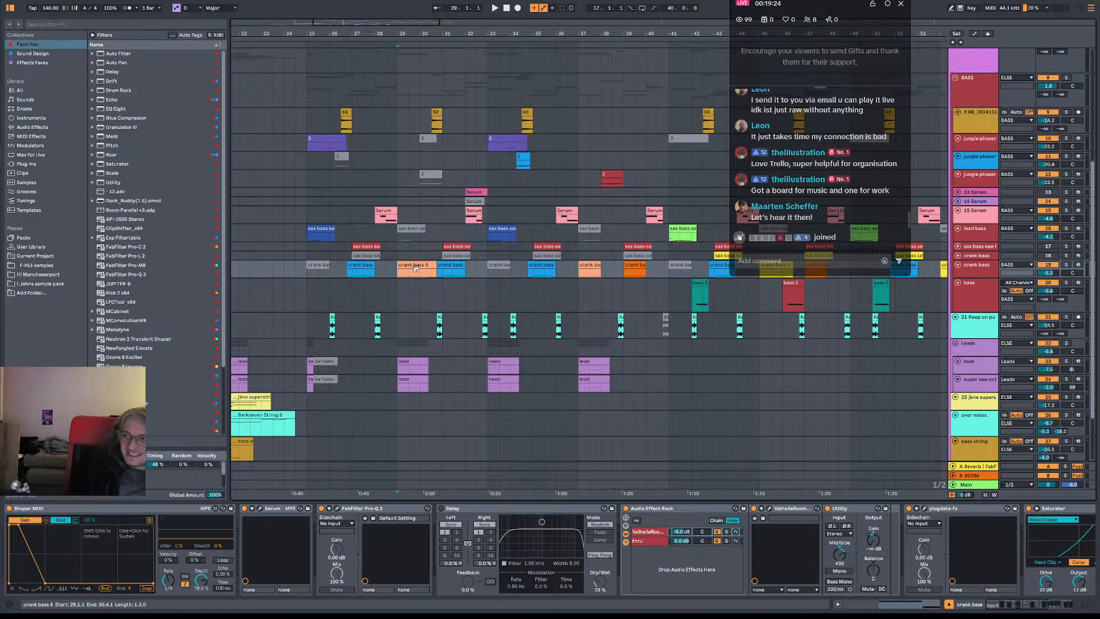
click(395, 275)
drag(399, 275, 425, 279)
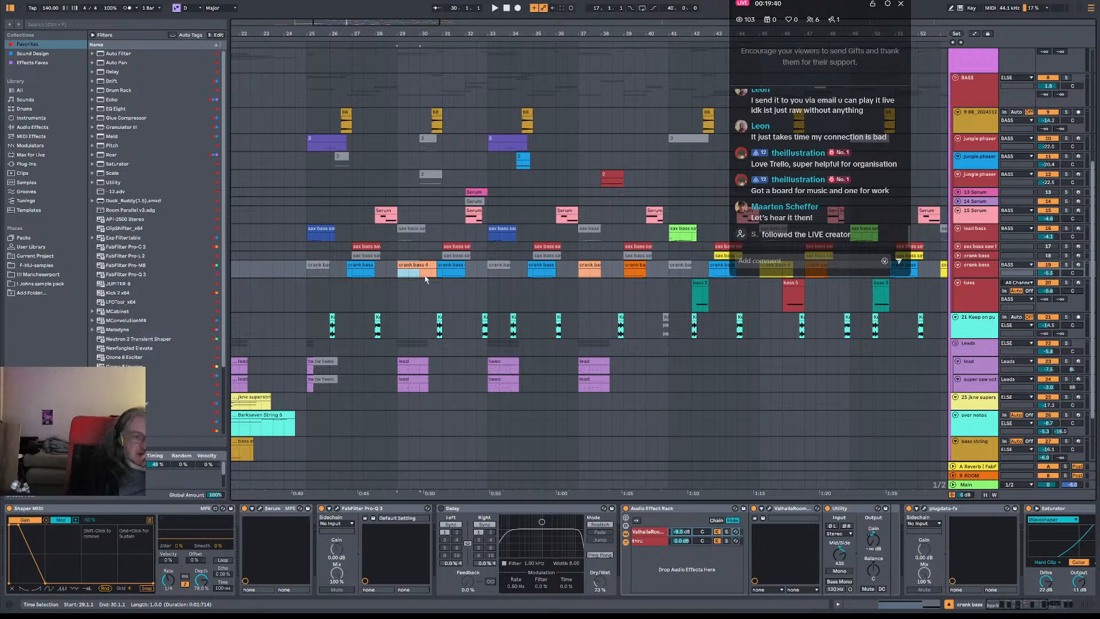
drag(433, 278, 436, 280)
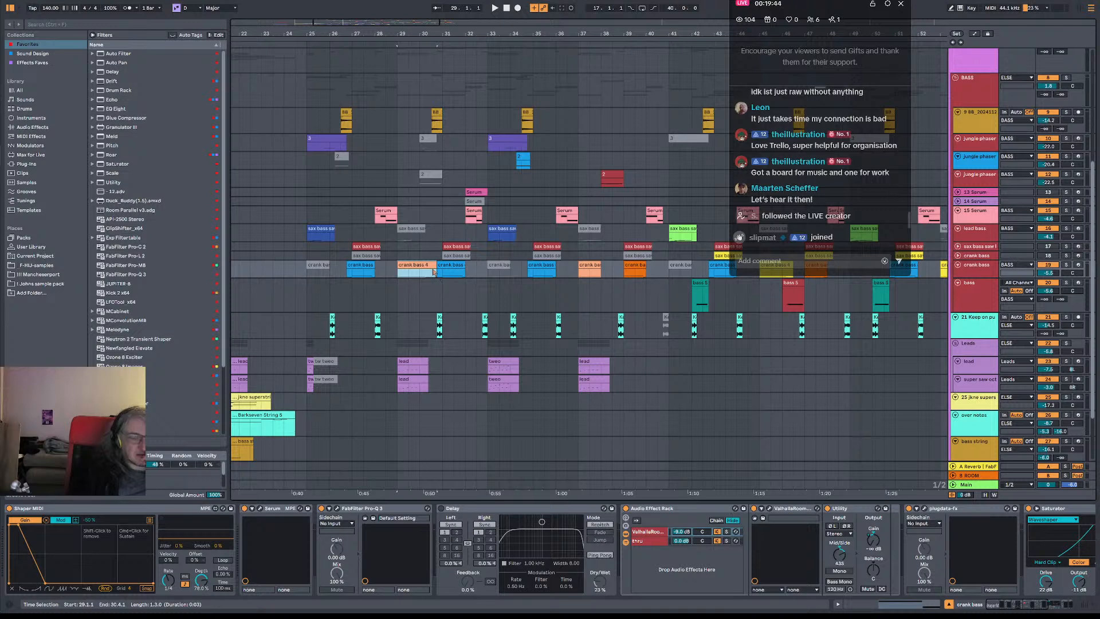
- Select the muted jungle phaser clip at bar 30 and audition the arrangement from bar 25 and from bar 37
click(429, 177)
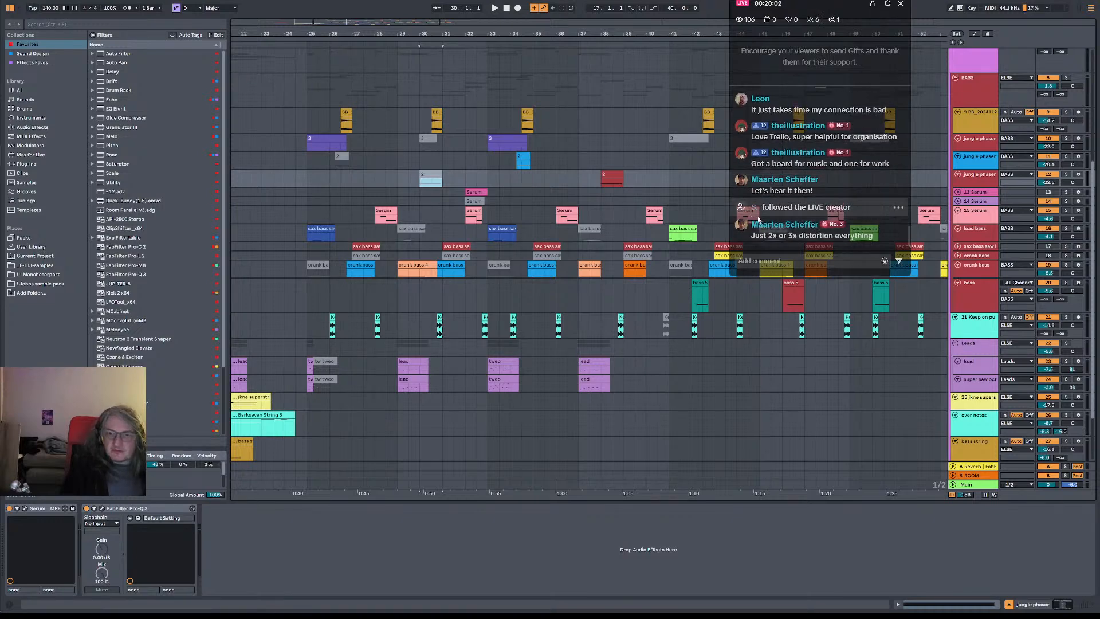
click(306, 181)
key(space)
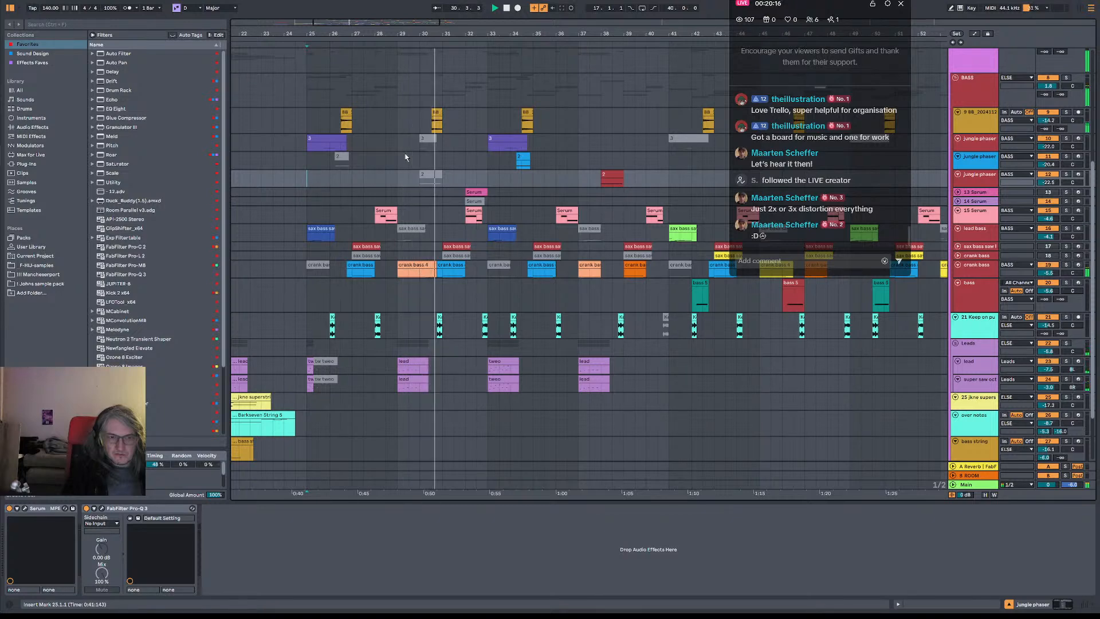
click(579, 278)
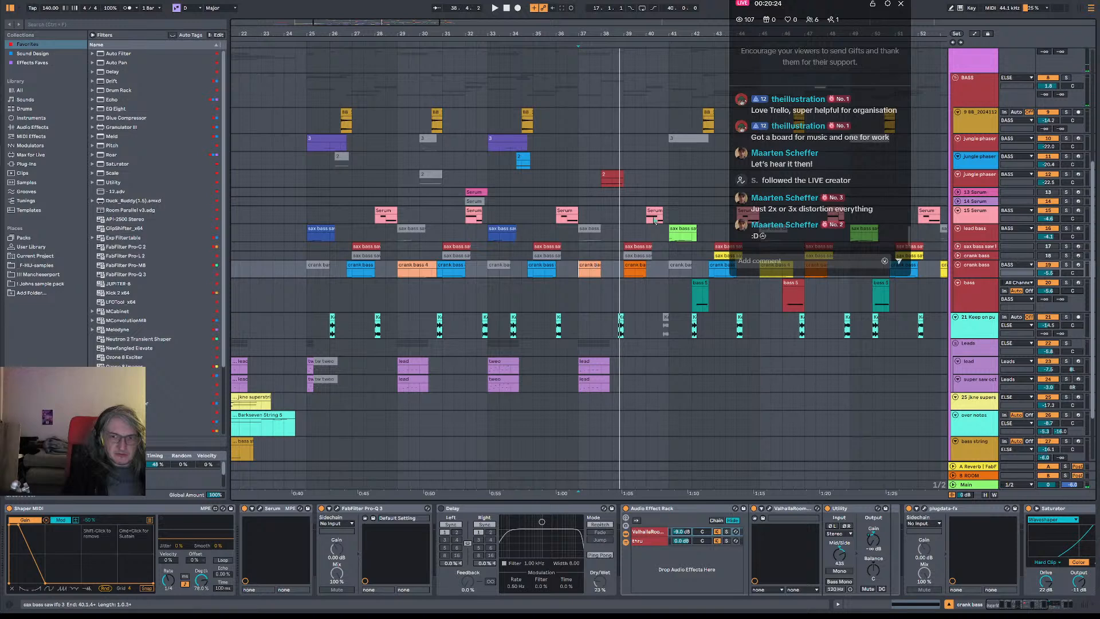
drag(615, 33, 489, 18)
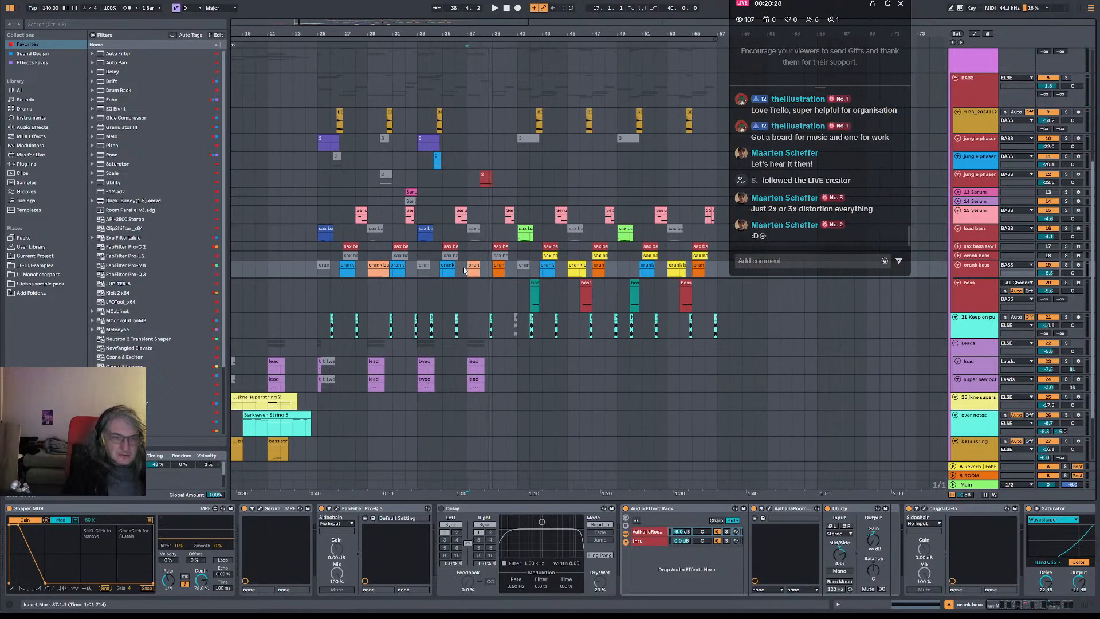
- Deactivate the crank bass tail from bar 30, activate the red jungle phaser clip above it, and play from bar 29
click(374, 272)
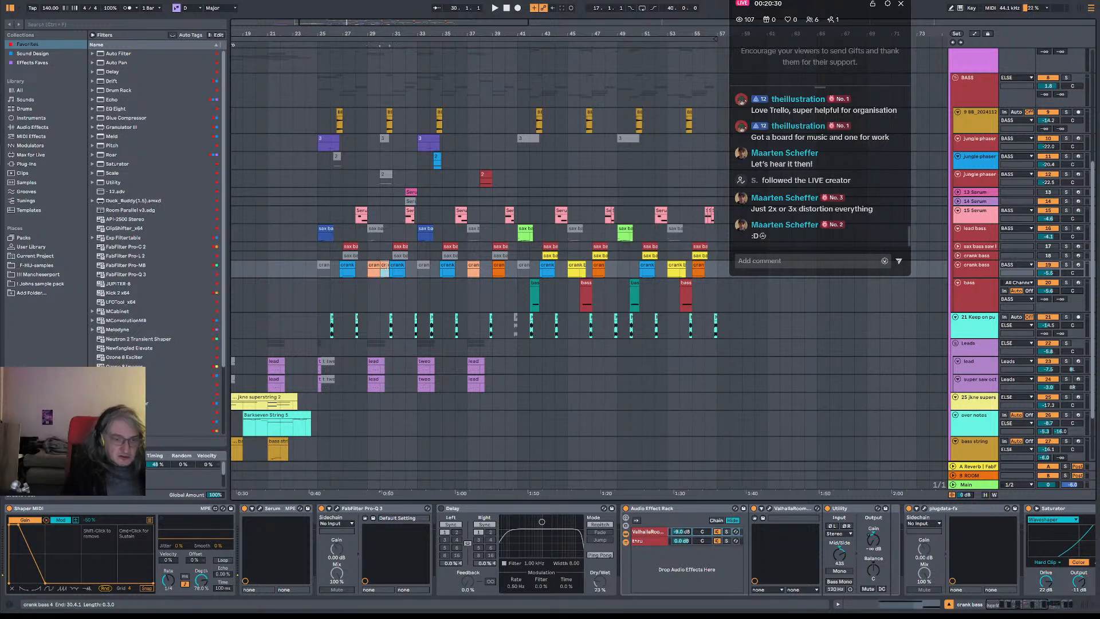
click(385, 175)
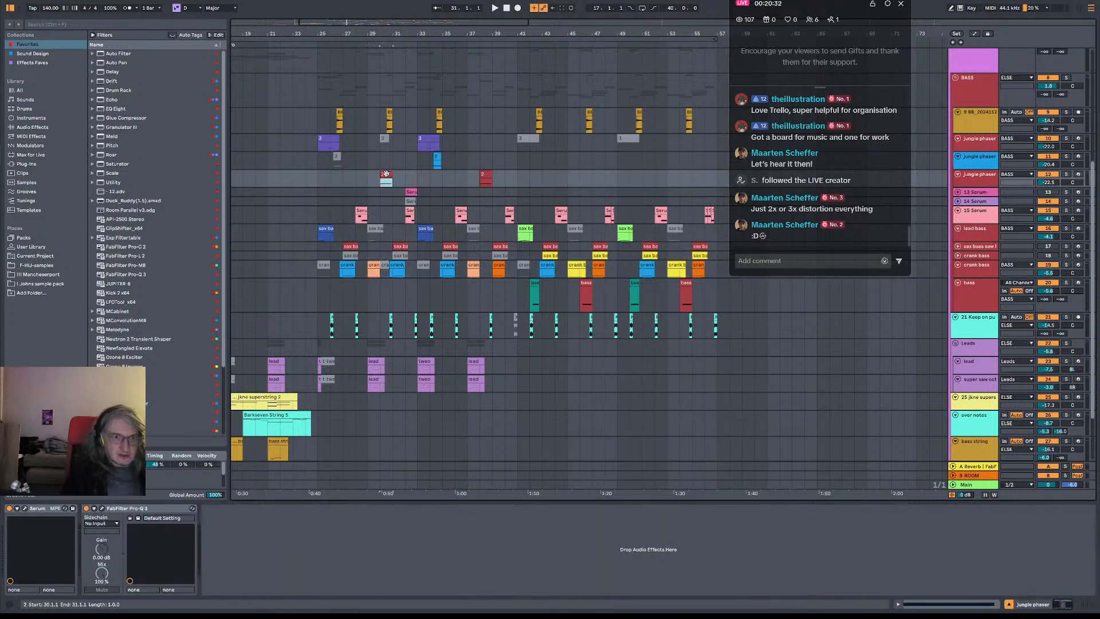
click(368, 160)
key(space)
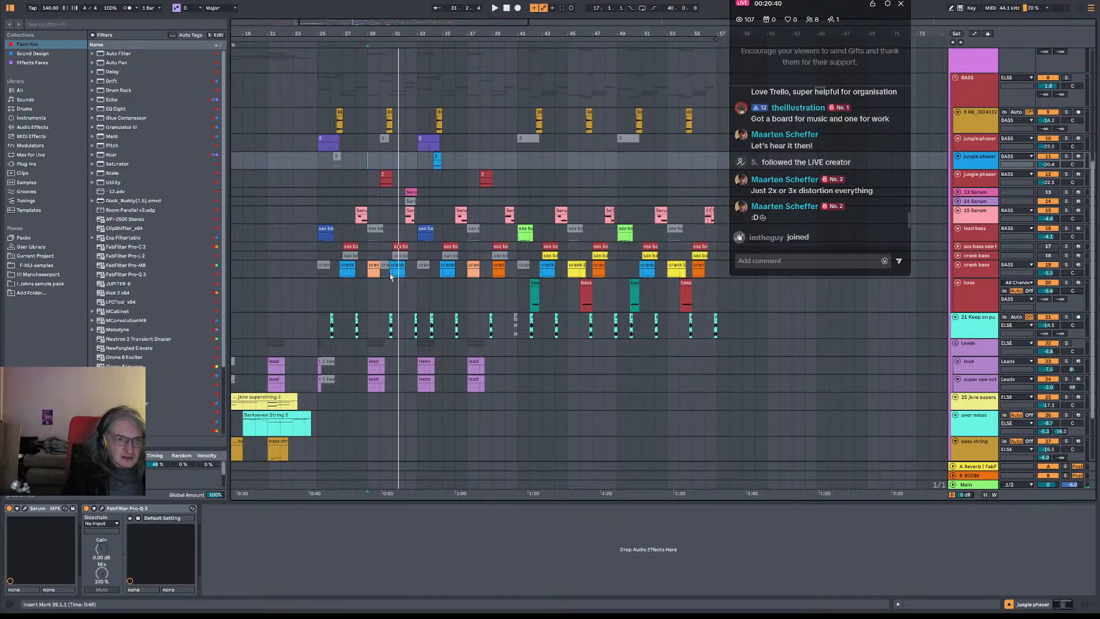
- Select the blue crank bass clip at bar 31 and replay from bar 25 while reviewing the drum and bass tracks
drag(391, 264, 394, 265)
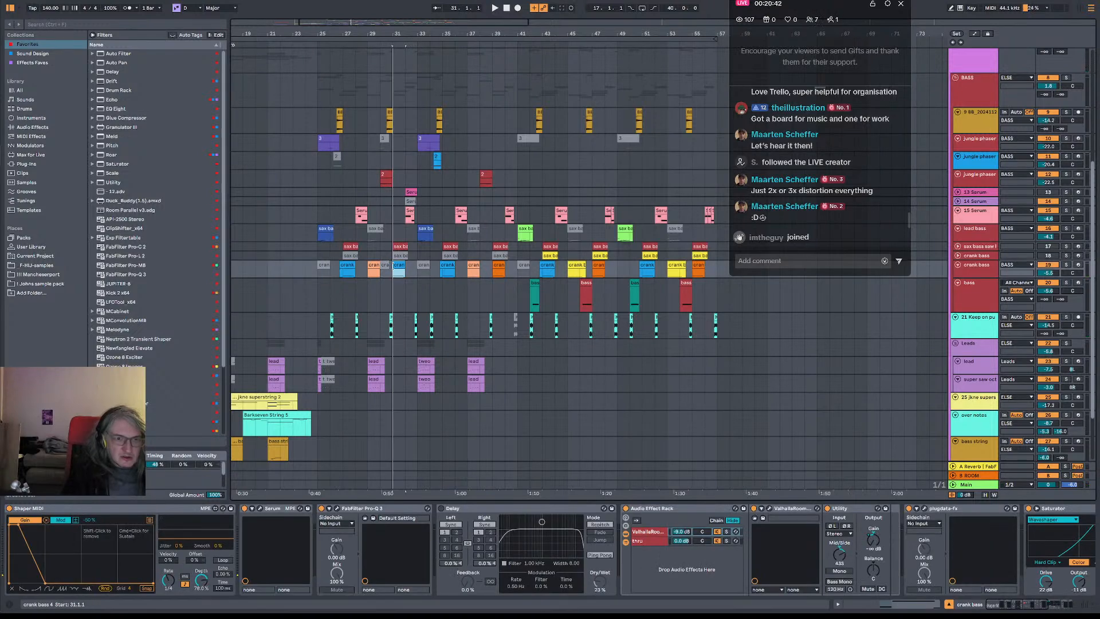
click(315, 144)
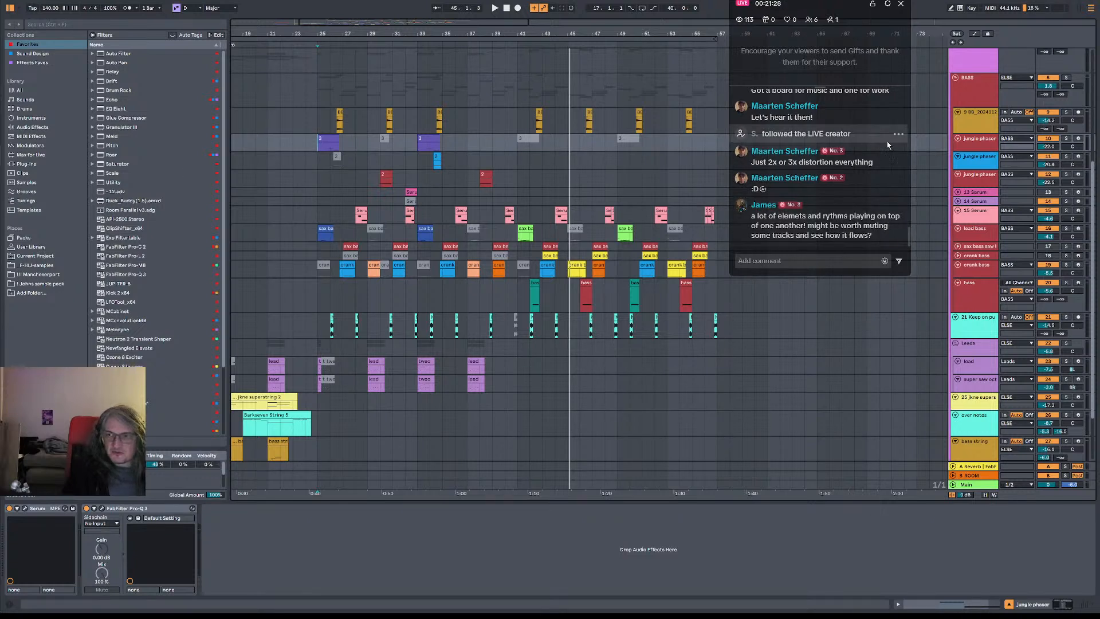
click(317, 126)
key(space)
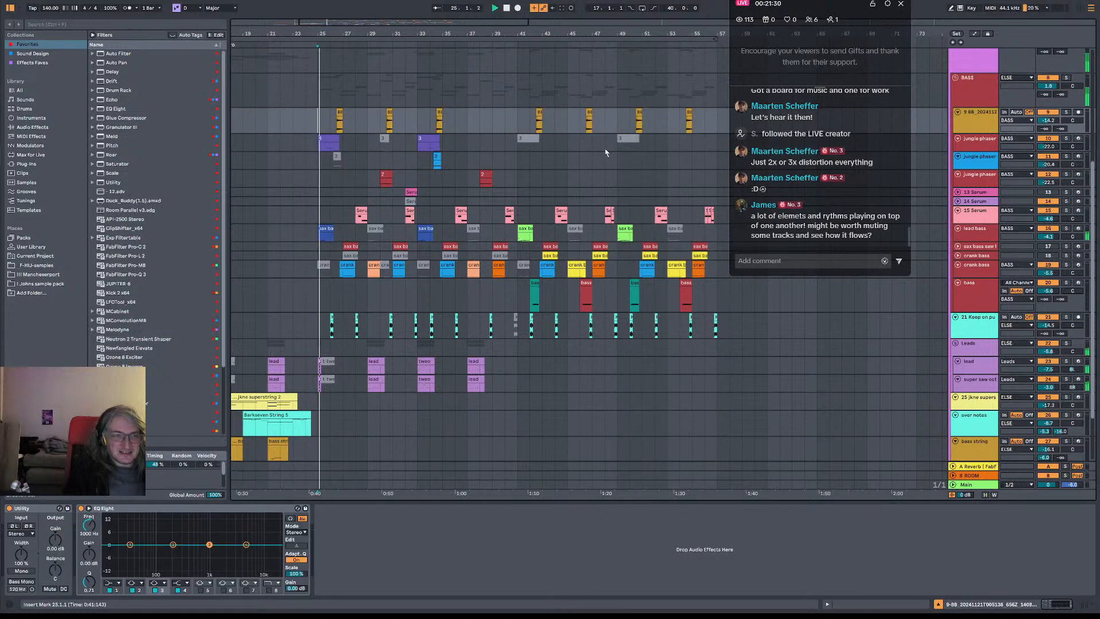
scroll(546, 160, up, 4)
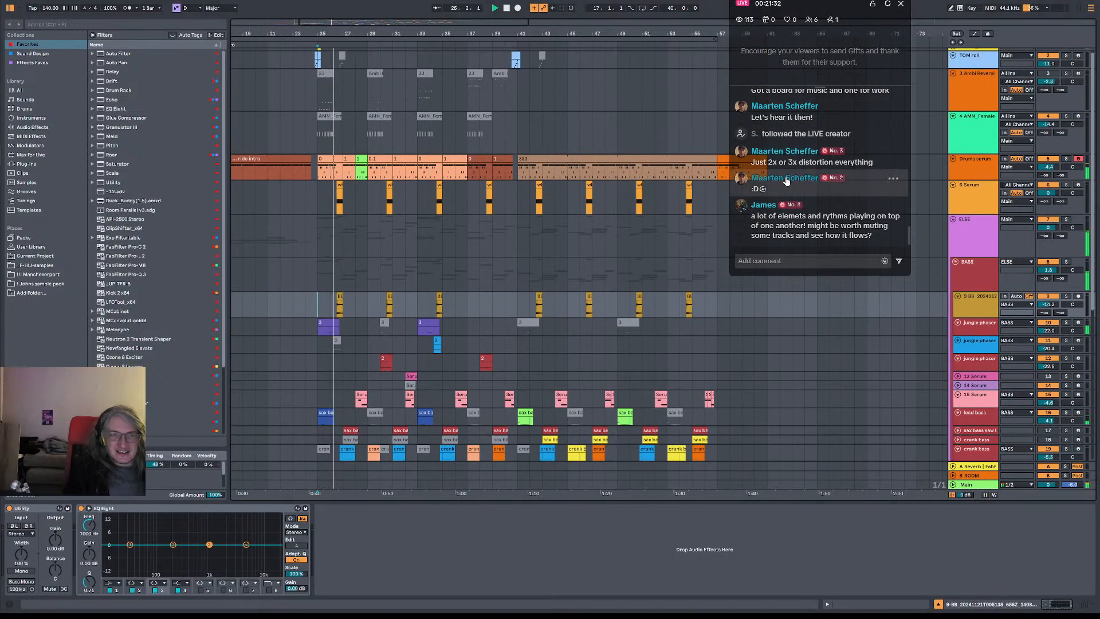
scroll(633, 237, down, 3)
scroll(636, 235, down, 8)
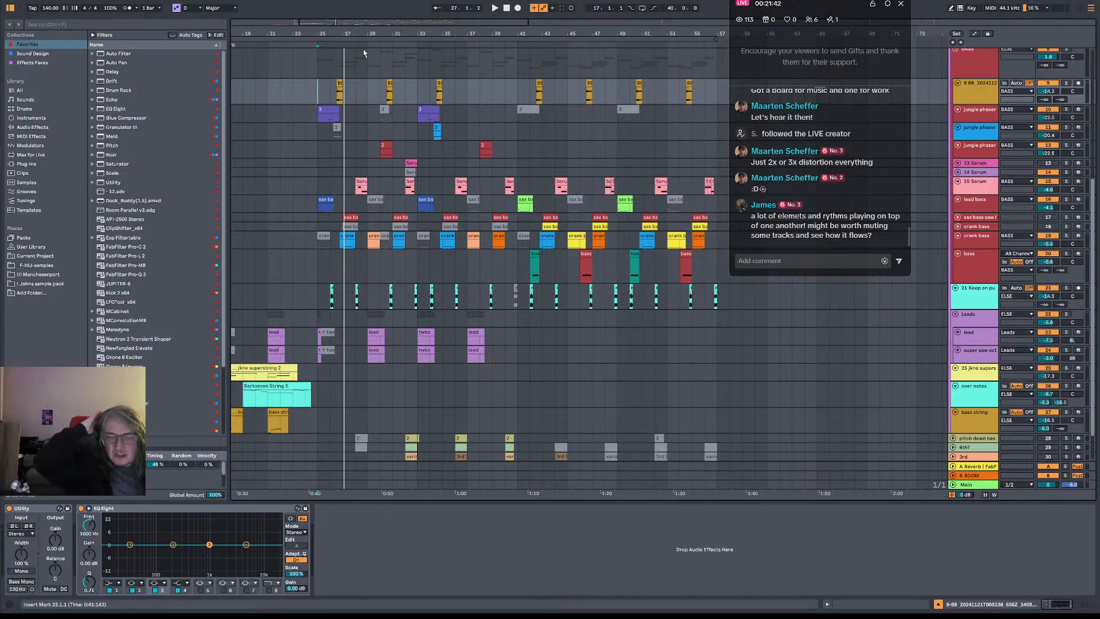
drag(335, 34, 322, 63)
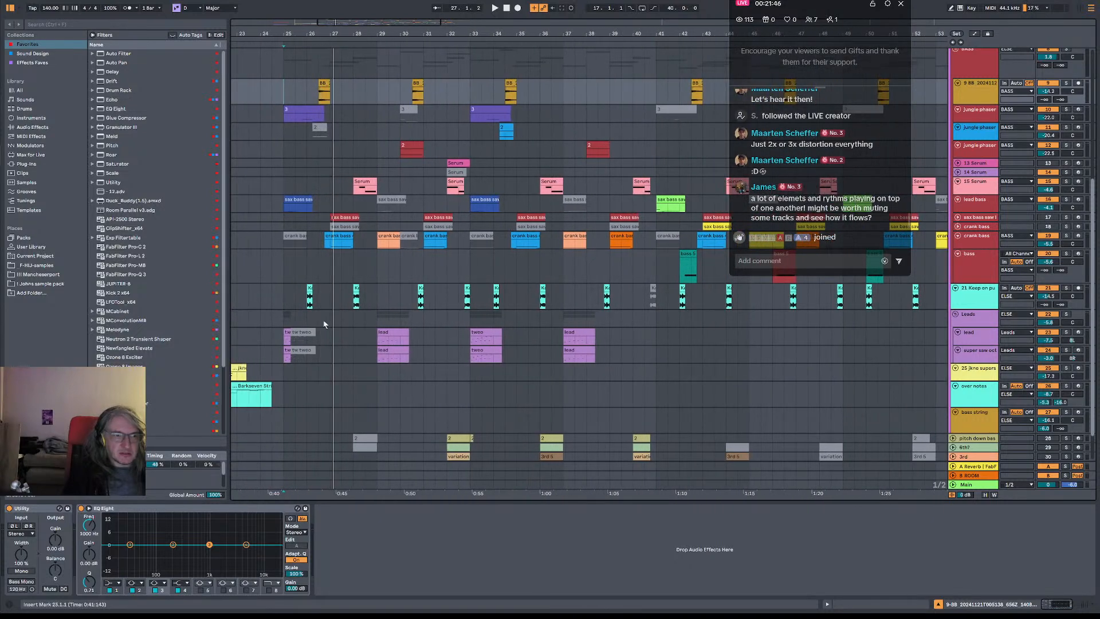
- Listen to the section with the Keep on pumping vocal by playing from bar 25
click(283, 300)
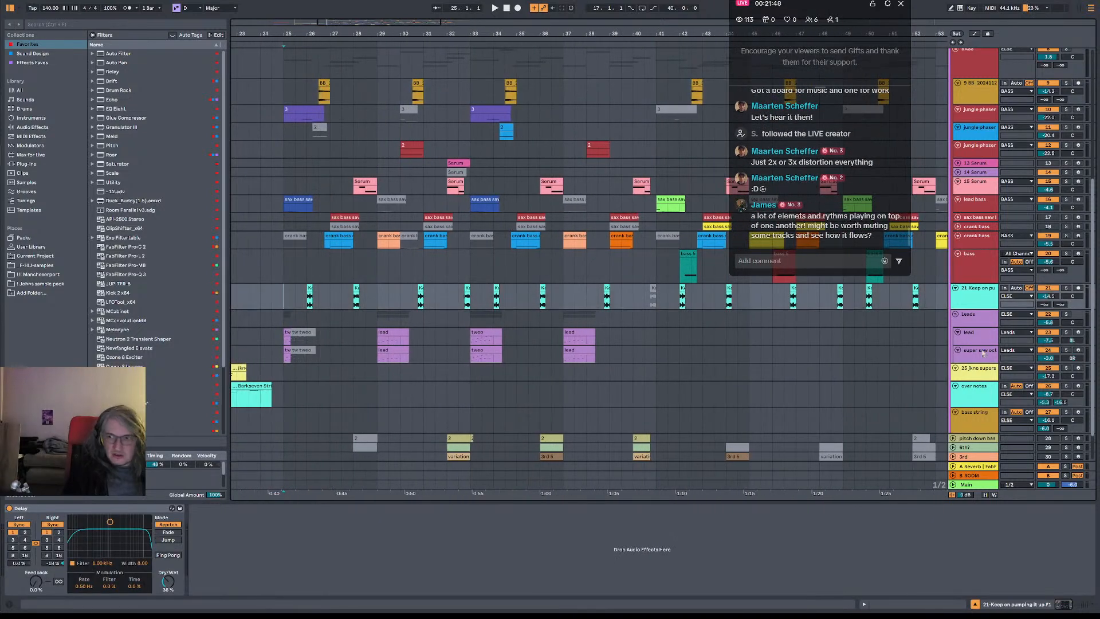
key(space)
click(272, 304)
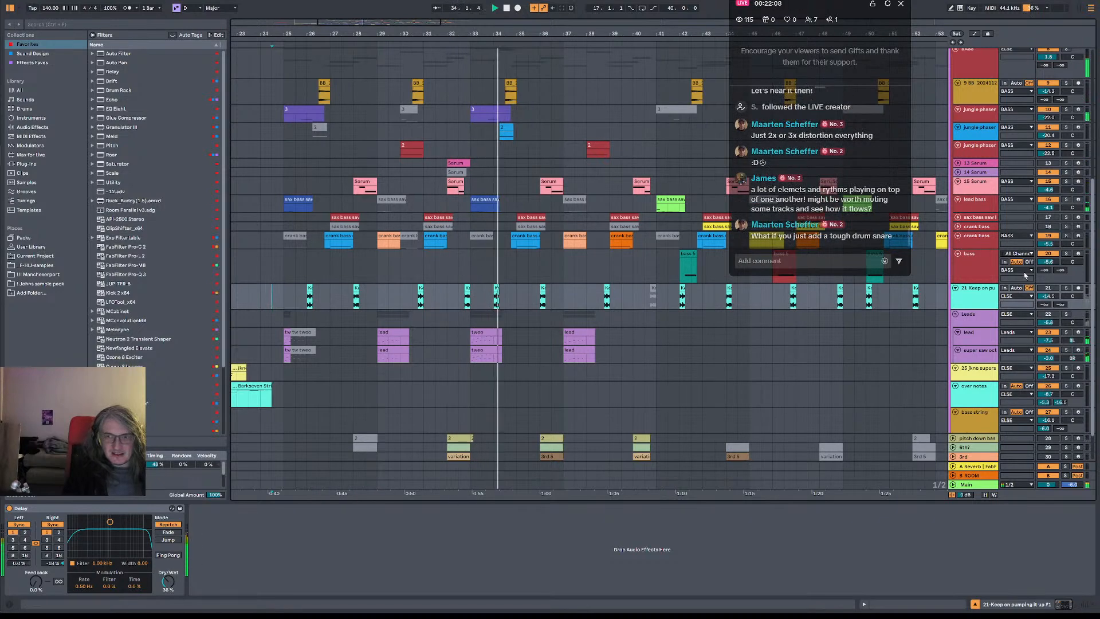
key(space)
- Audition the blue jungle phaser clip at bar 34 by playing from 34.2.1 while checking the surrounding tracks
click(501, 138)
key(space)
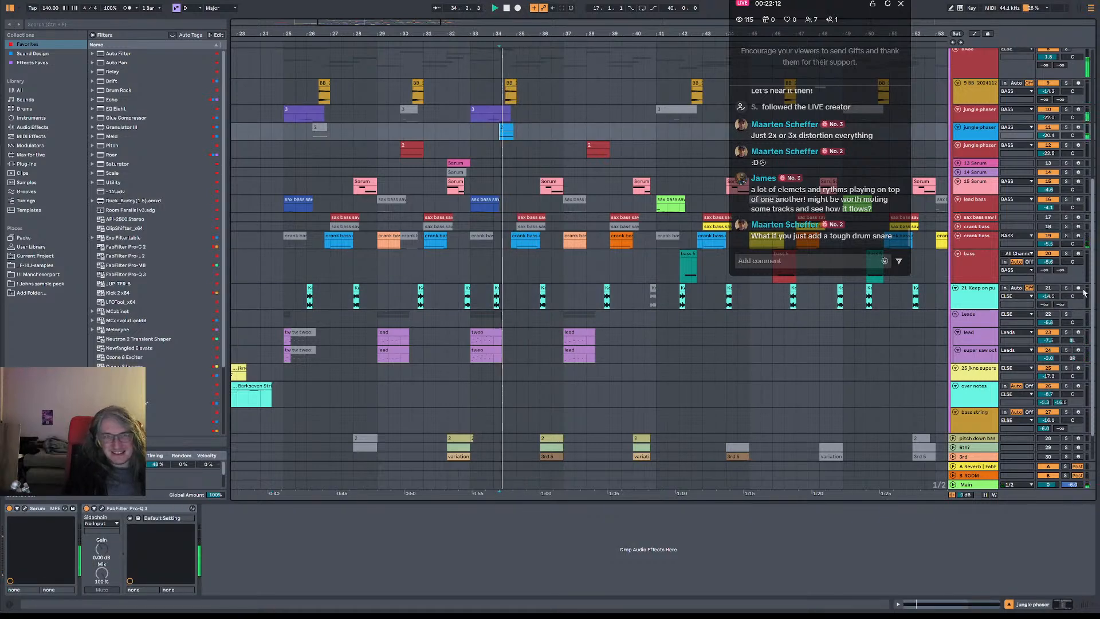
scroll(612, 188, up, 10)
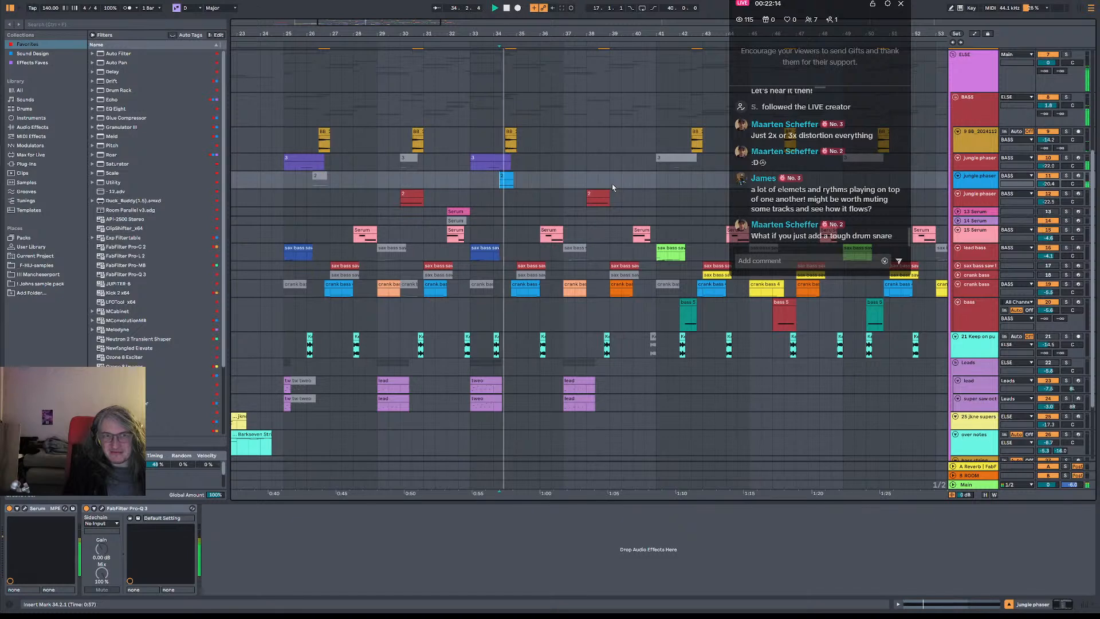
scroll(613, 187, down, 9)
scroll(612, 187, down, 5)
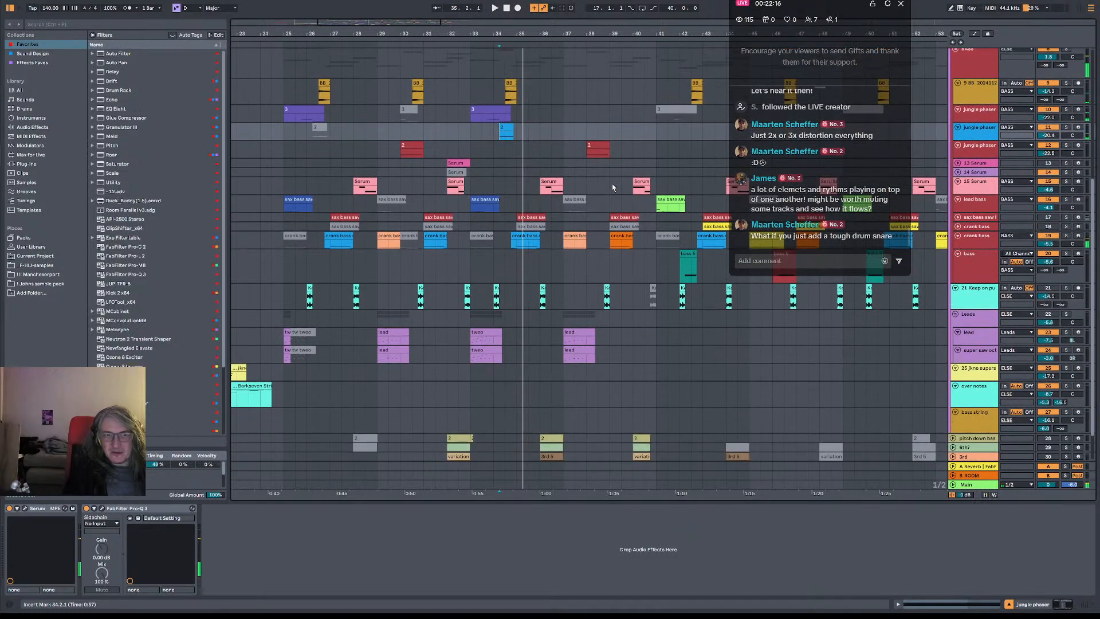
key(space)
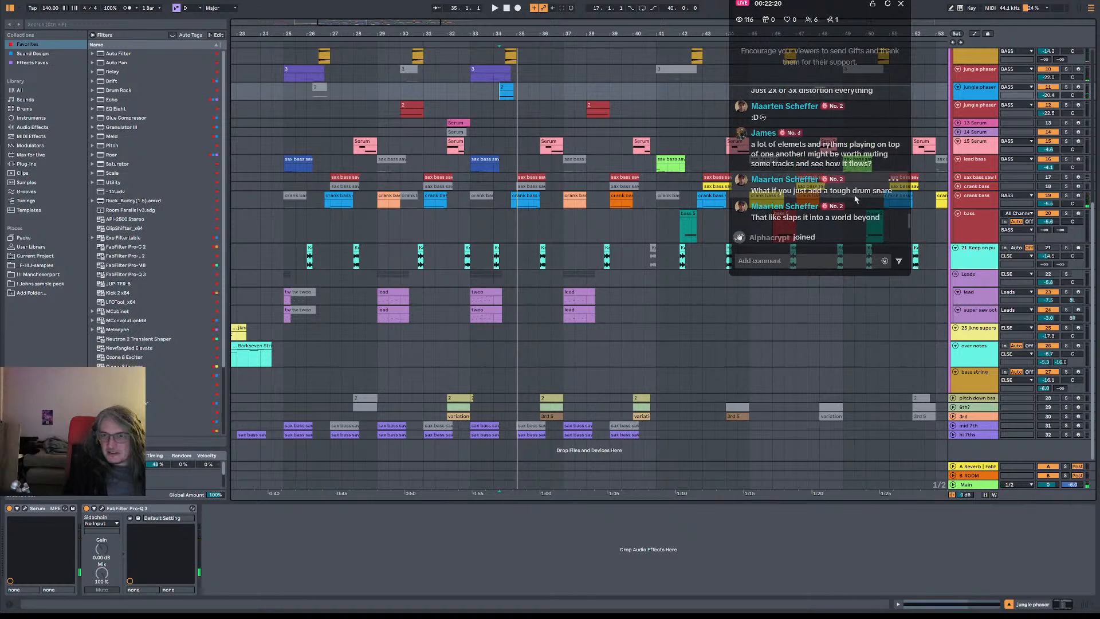
- Select the Drums serum pattern around bars 34 and 35 and play it from bar 35.3.1
scroll(399, 195, up, 7)
key(space)
scroll(463, 182, up, 3)
key(space)
click(506, 99)
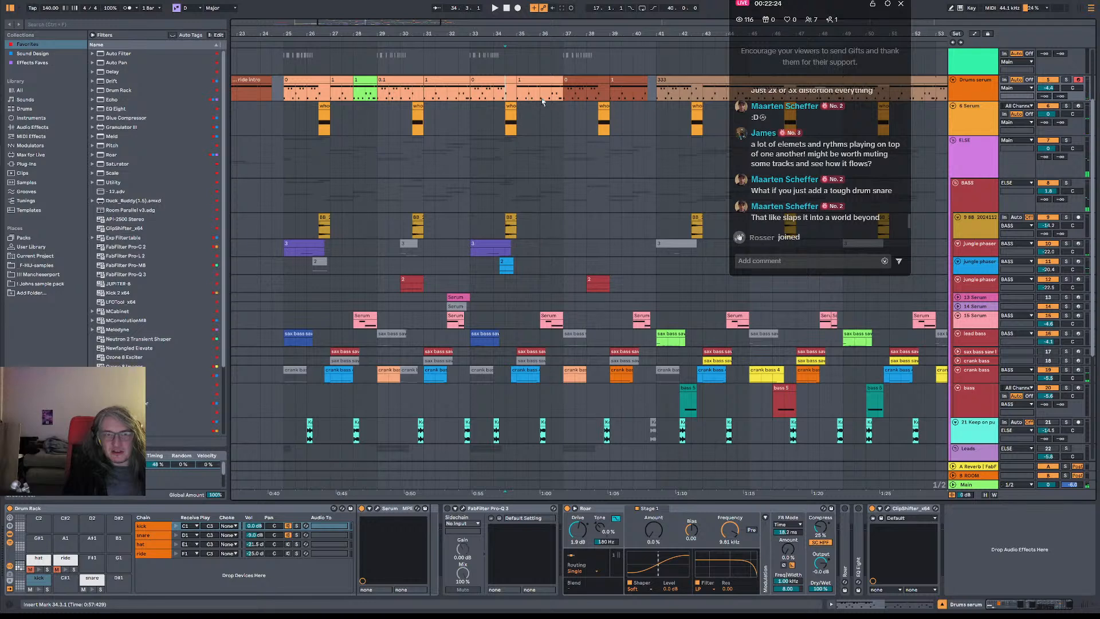
click(531, 97)
key(space)
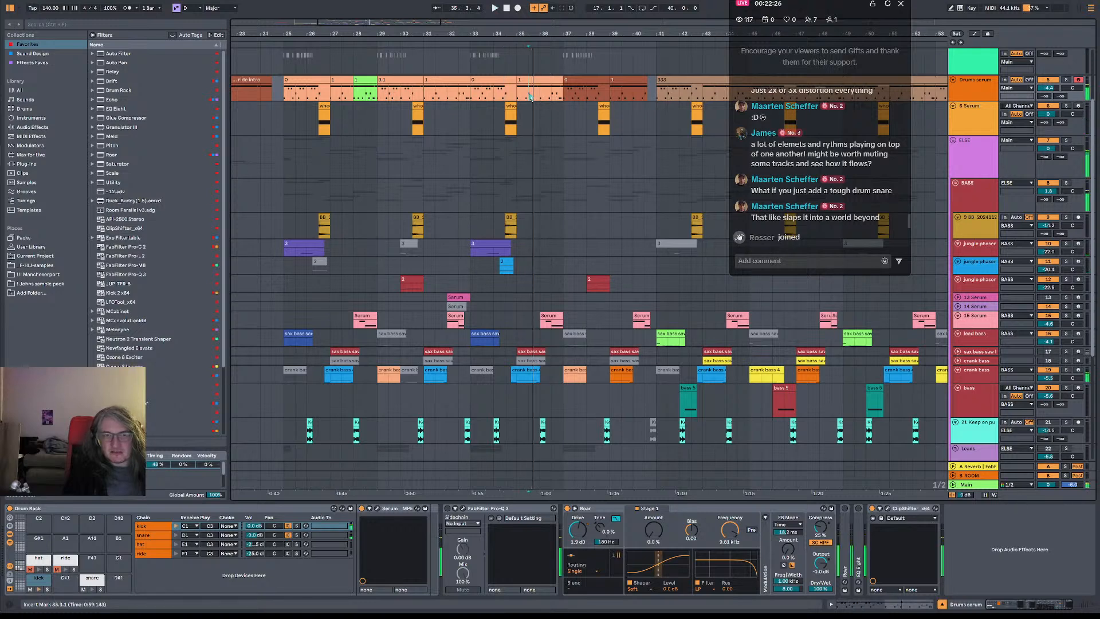
- Play from bar 25, toggle the Leads group's mute, and replay the section to compare
click(295, 99)
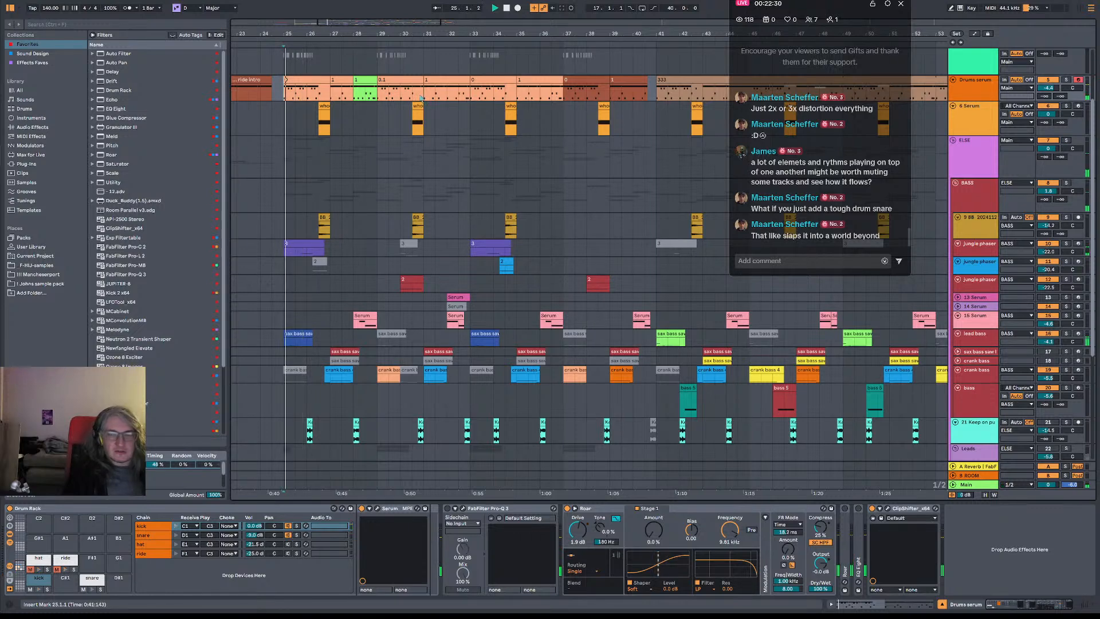
scroll(808, 311, down, 2)
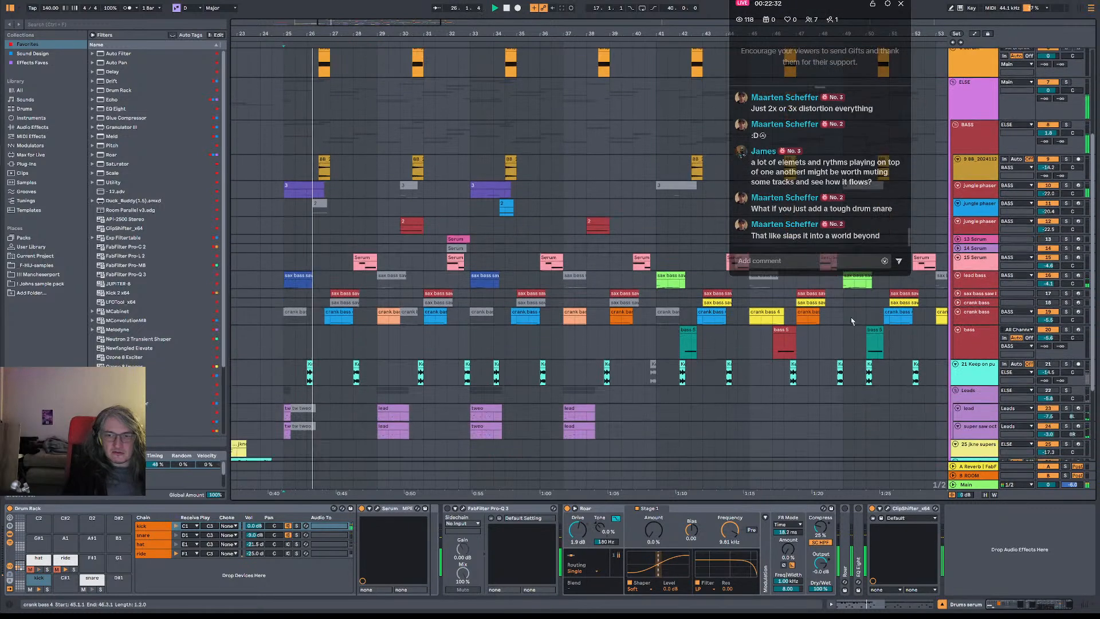
scroll(809, 311, down, 2)
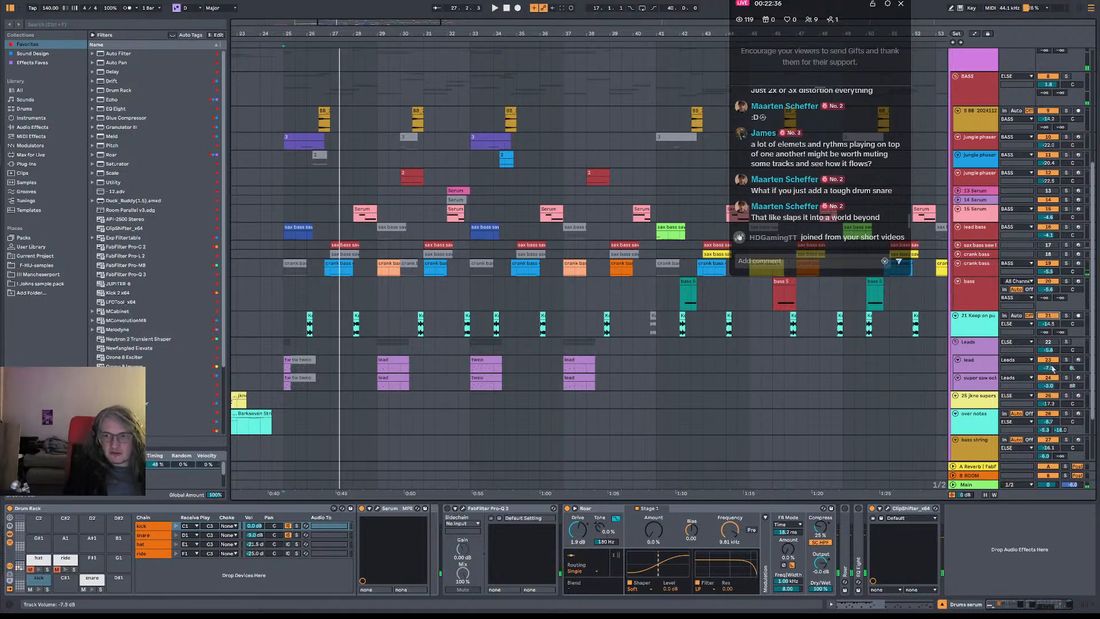
click(1054, 343)
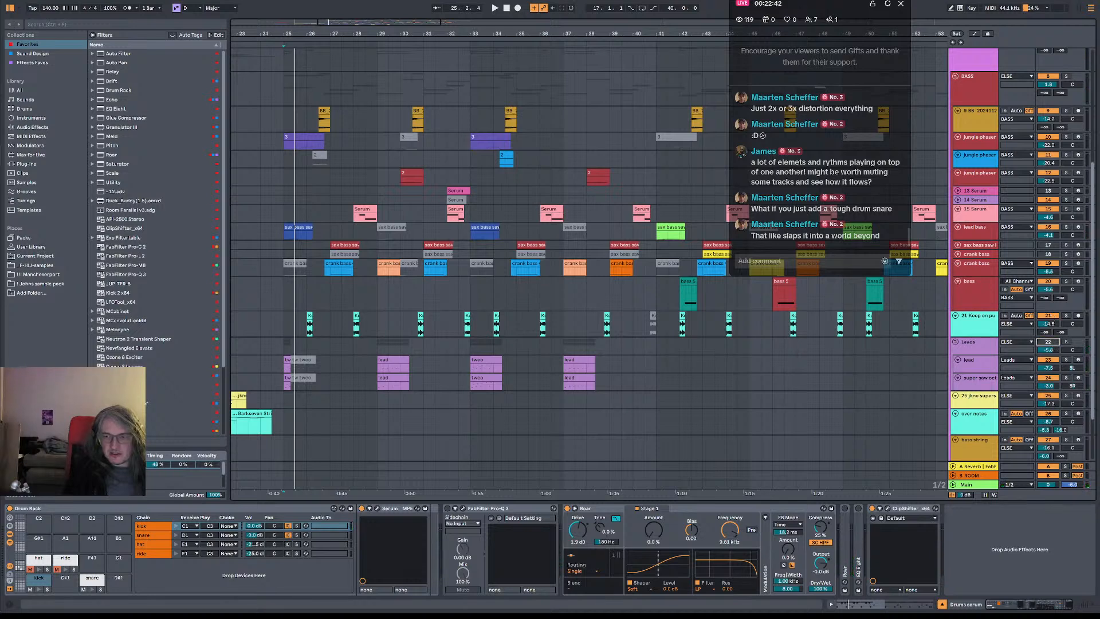
click(993, 321)
key(space)
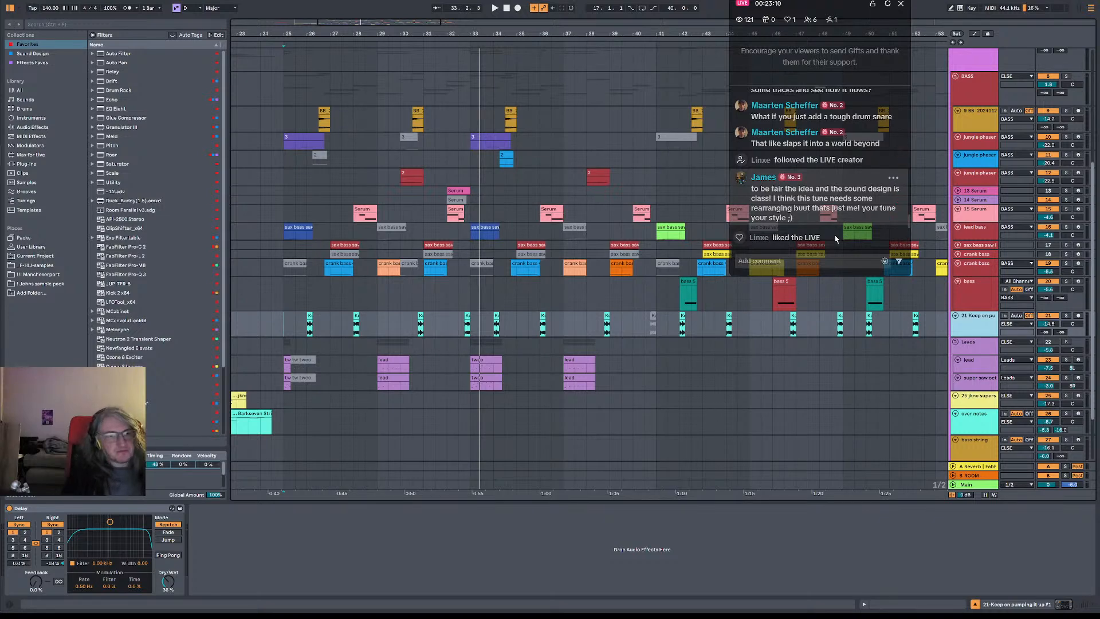
- Audition the Leads group and the lead bass clip from bar 25
drag(438, 30, 453, 20)
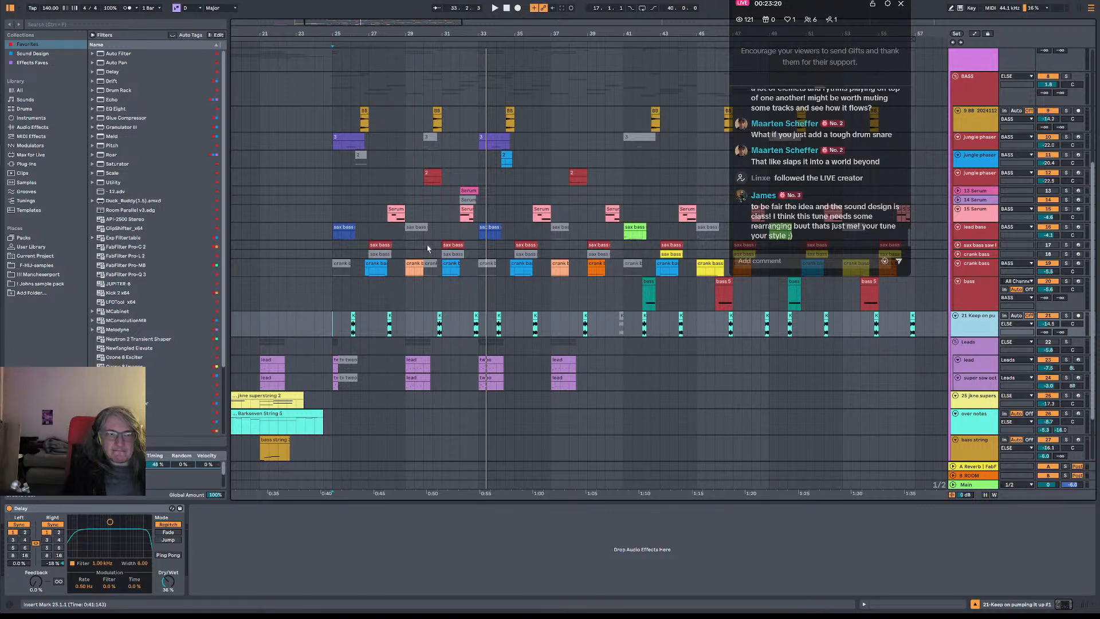
click(340, 347)
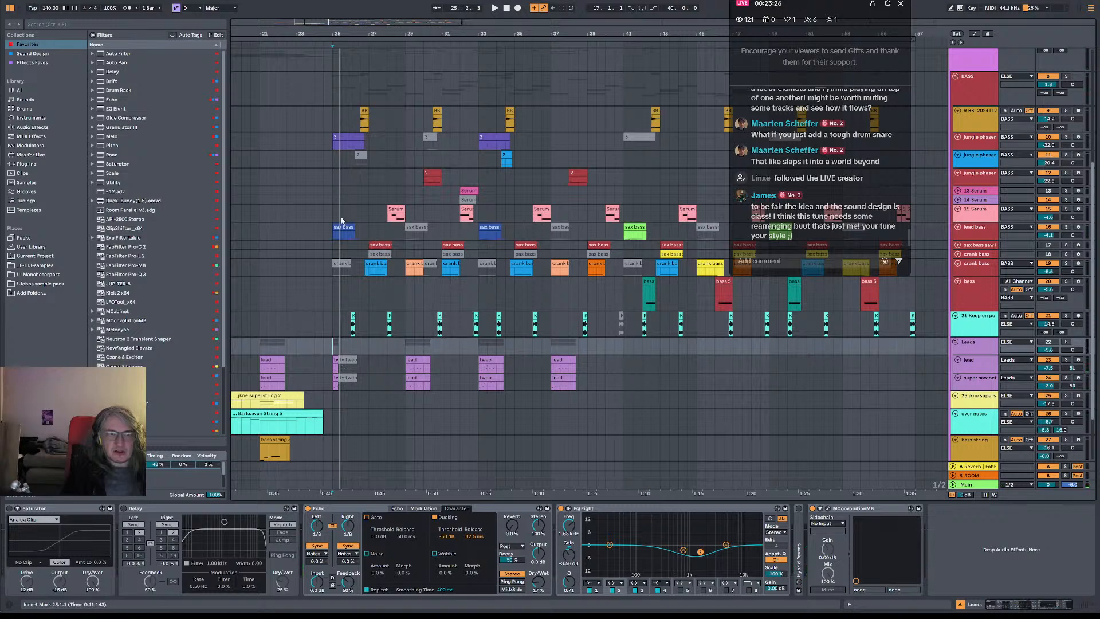
click(336, 237)
drag(354, 34, 354, 85)
- Open the blue lead bass clip at bar 25 for note editing, select its G0 note, and play the passage
click(346, 225)
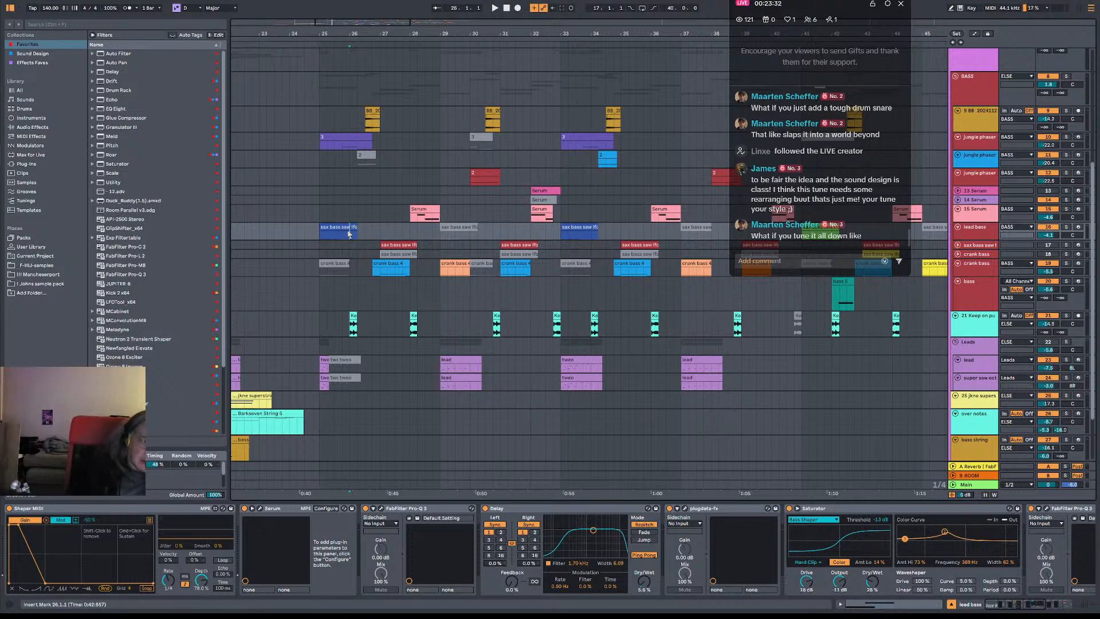
double_click(346, 227)
click(592, 511)
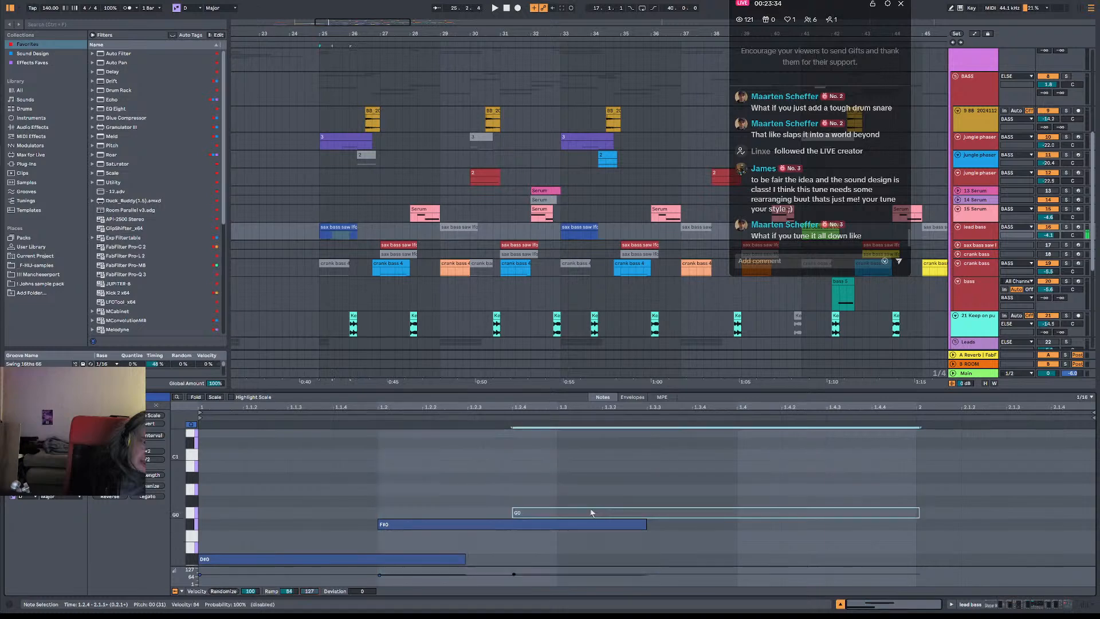
key(space)
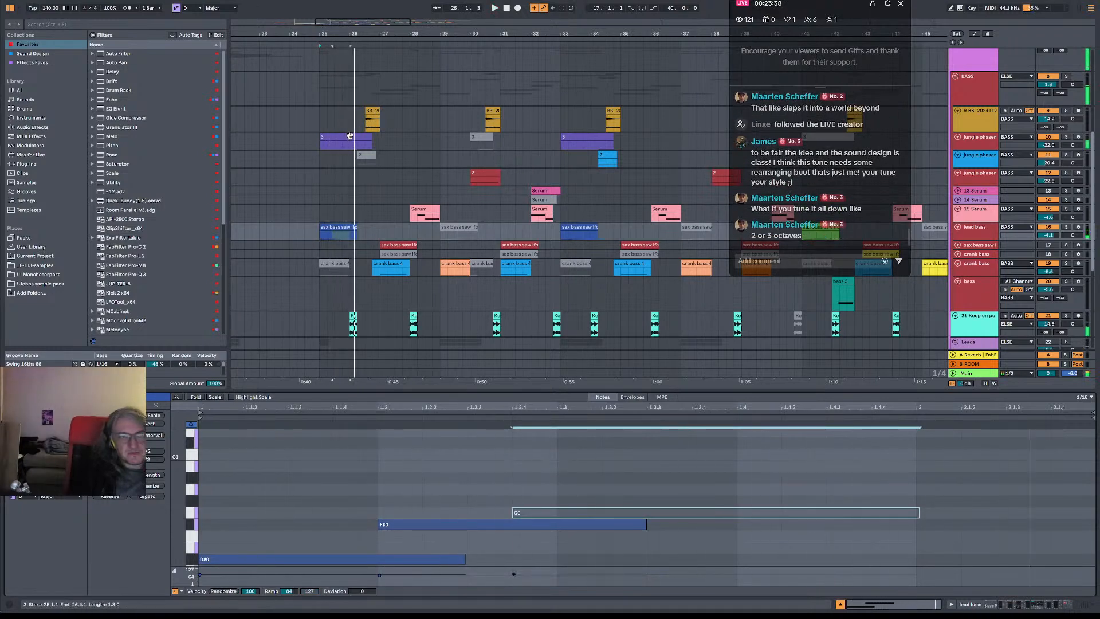
scroll(372, 319, down, 2)
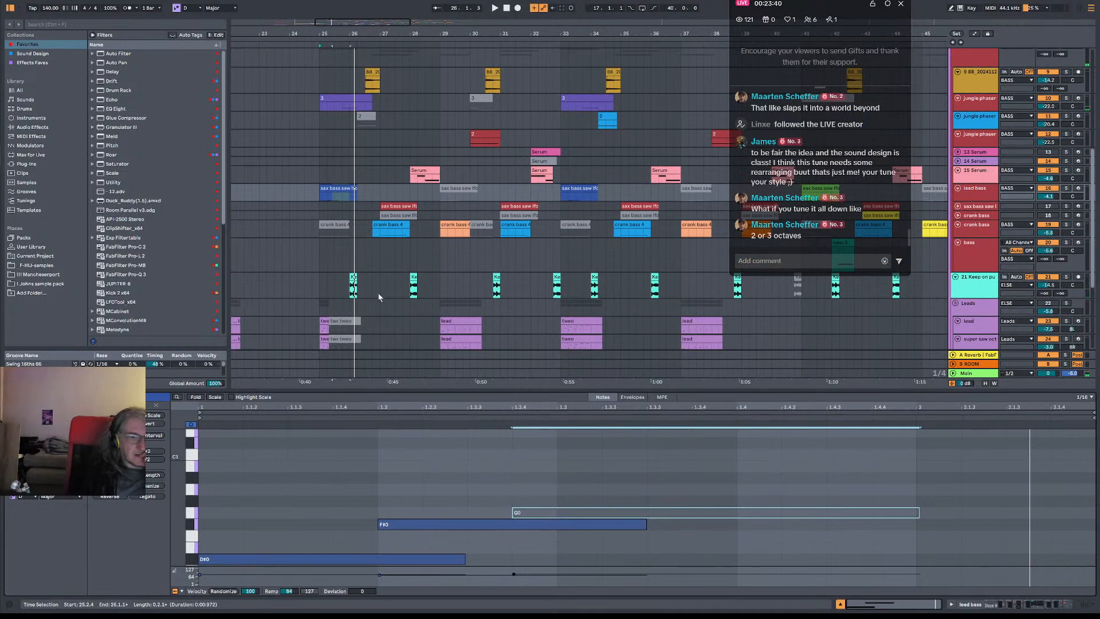
- Audition the arrangement repeatedly from bar 25
scroll(341, 292, down, 2)
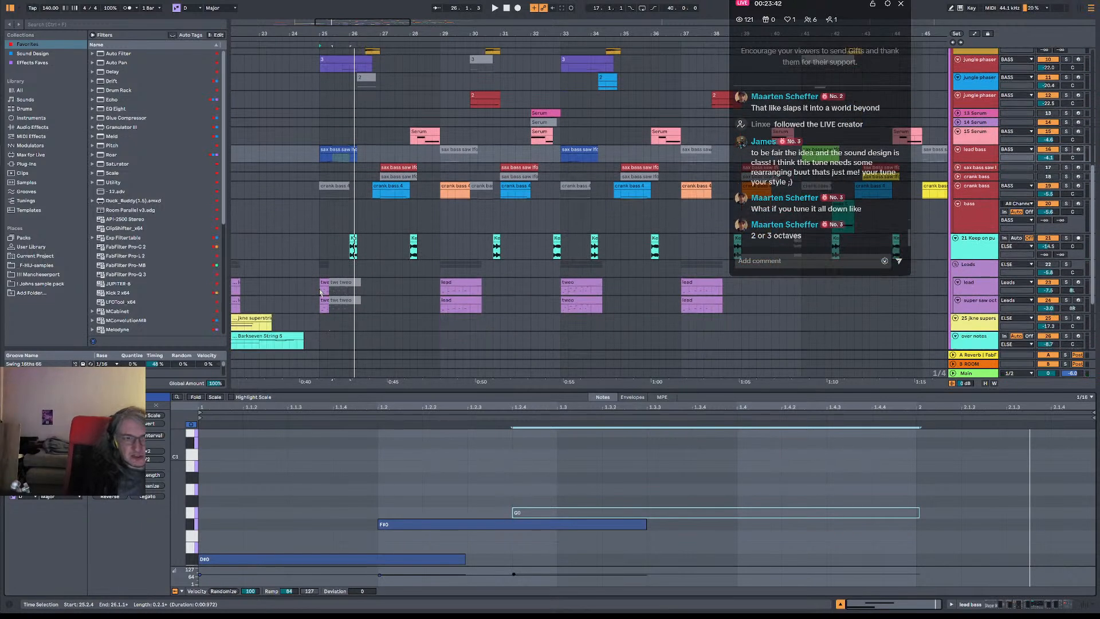
click(314, 92)
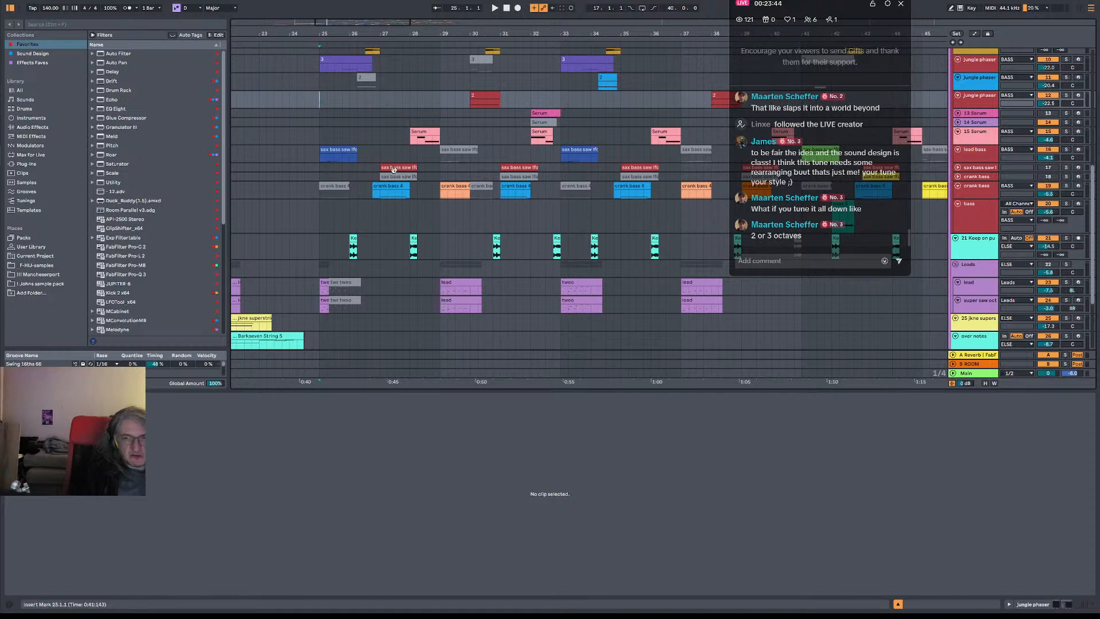
key(space)
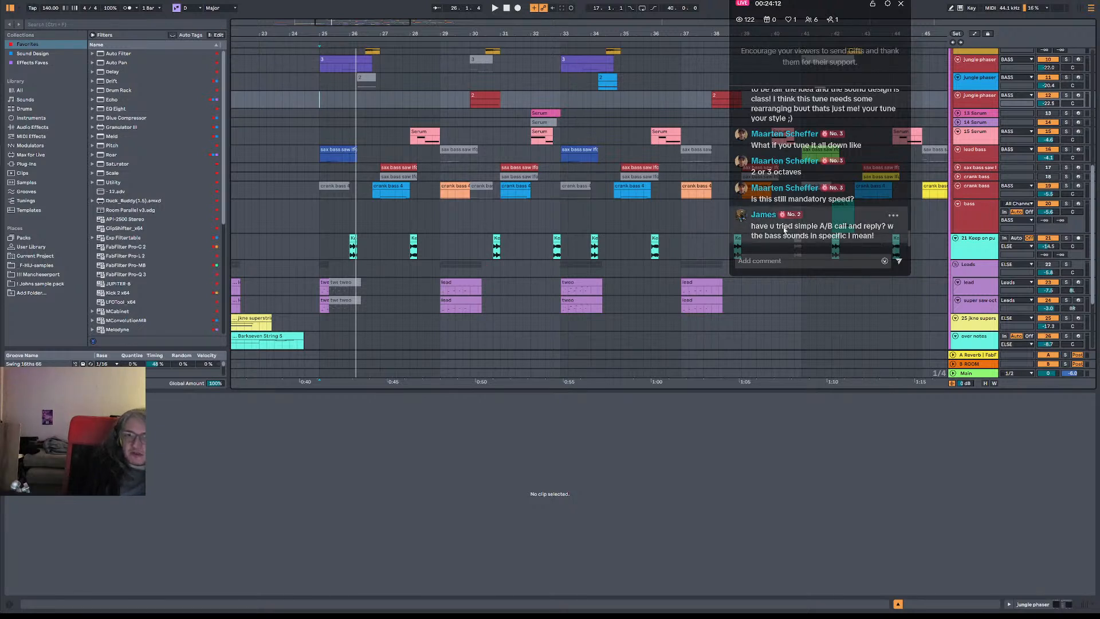
click(367, 135)
key(space)
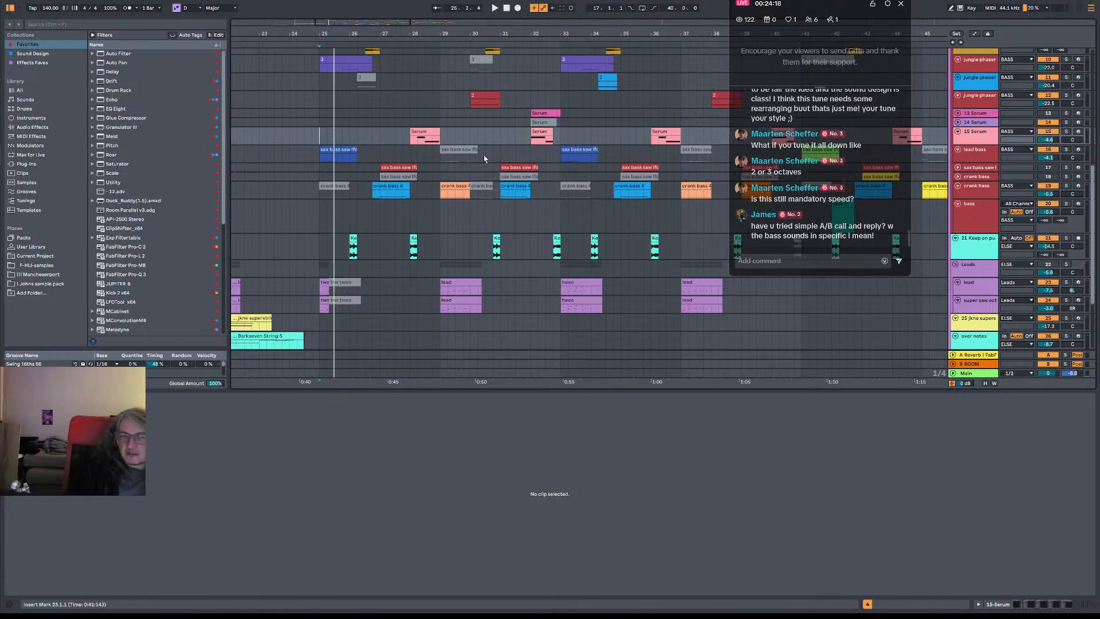
key(space)
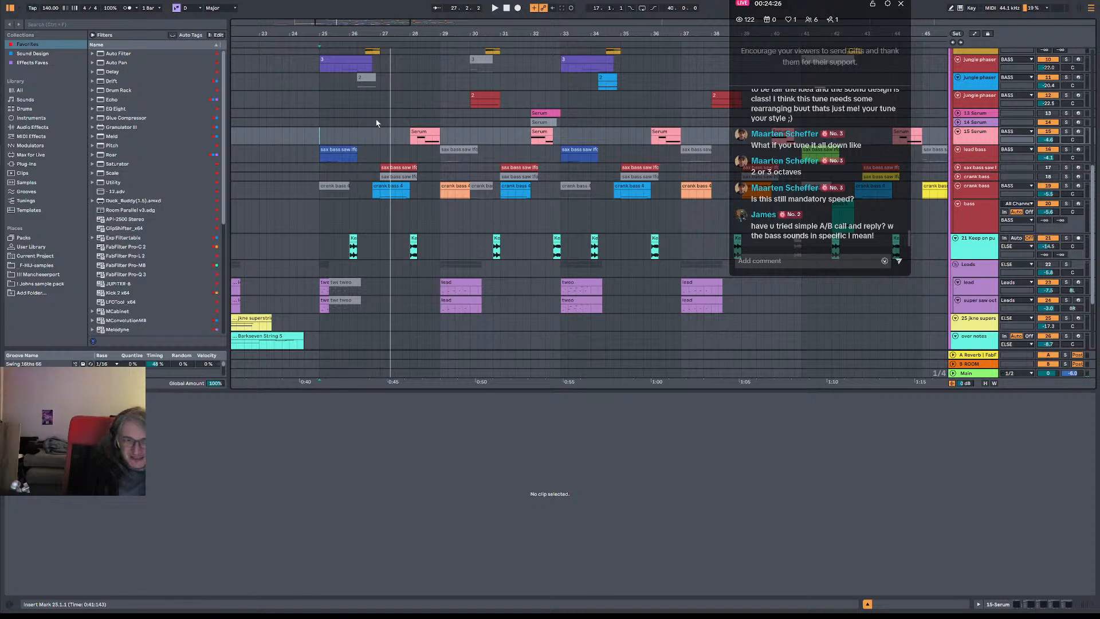
click(319, 96)
key(space)
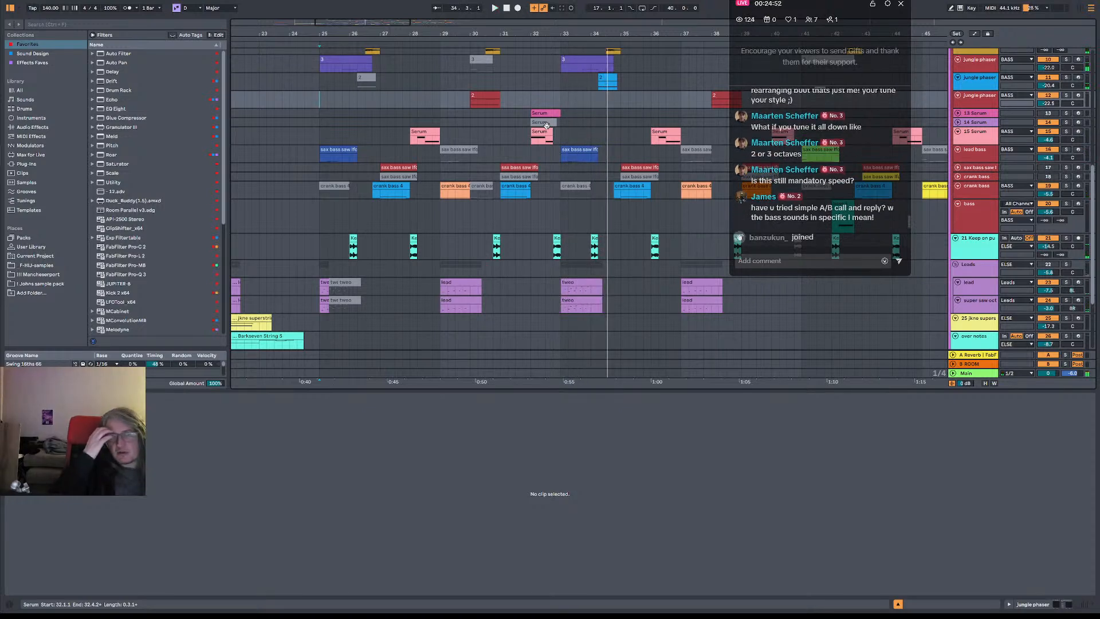
- Reactivate the G0 note in the blue lead bass clip at bar 25, shorten it to end at 1.4.1, and play the passage
click(340, 152)
click(601, 514)
key(0)
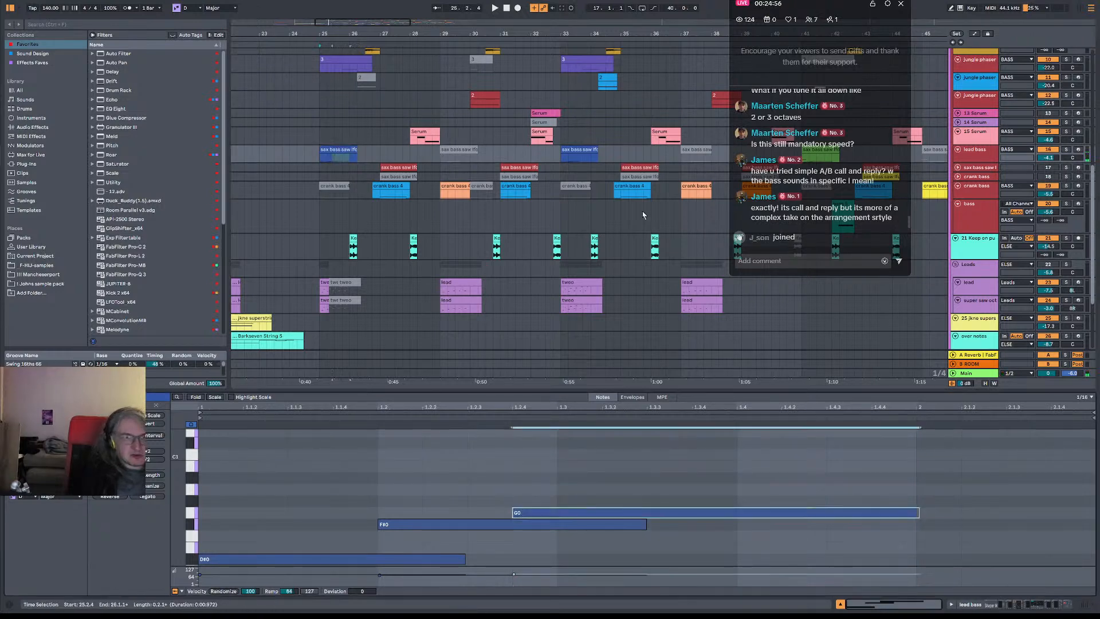
drag(918, 513, 737, 513)
key(space)
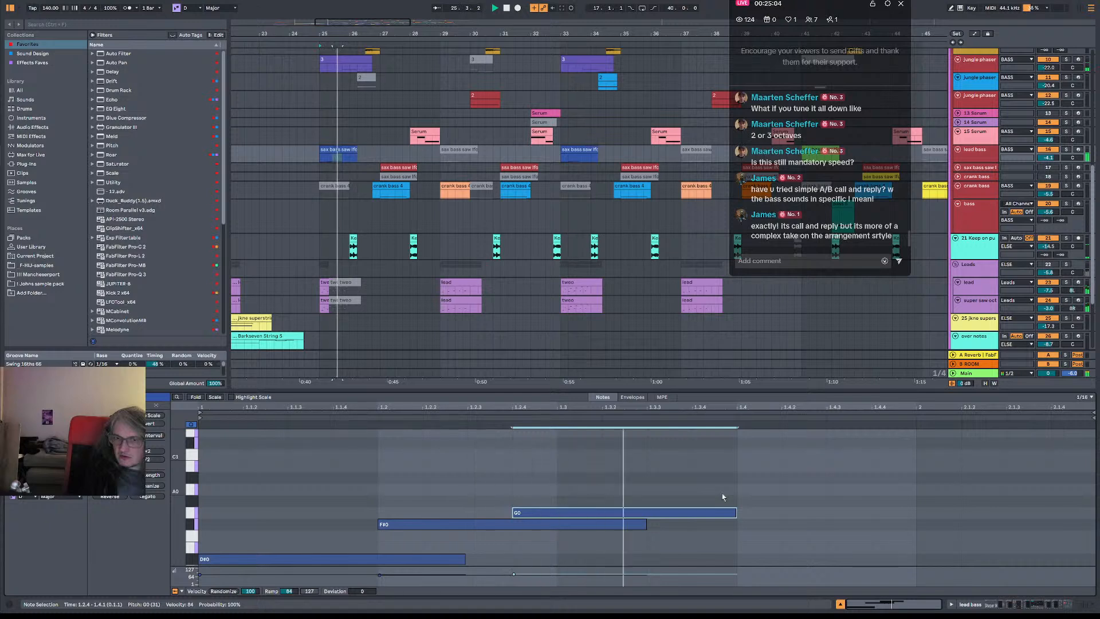
- Deactivate the shortened G0 note in the lead bass clip at bar 25
click(707, 493)
click(708, 512)
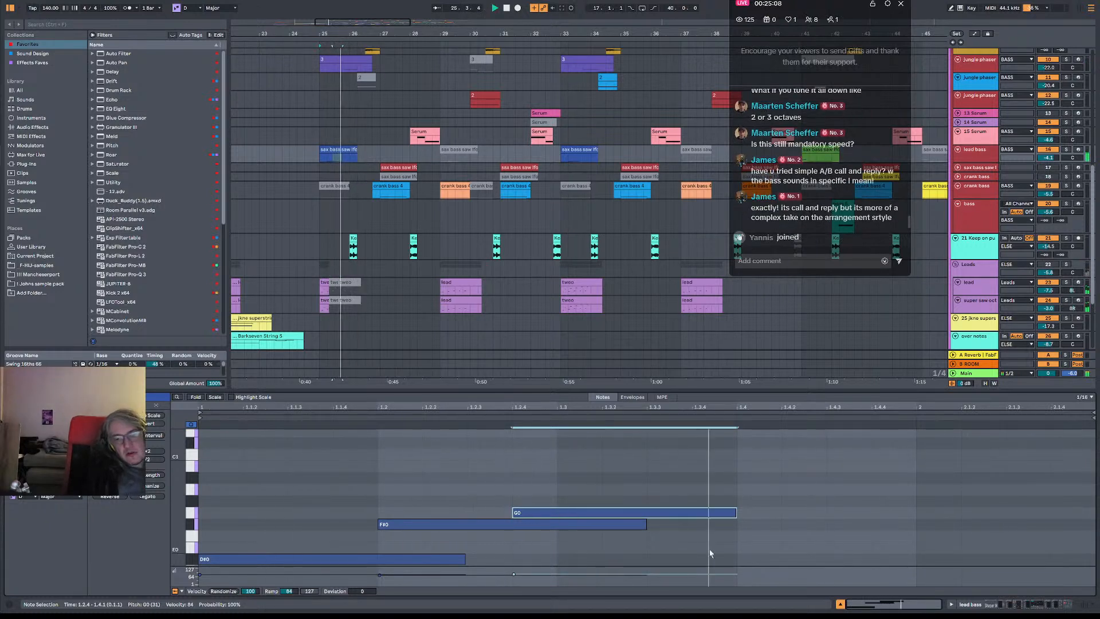
key(0)
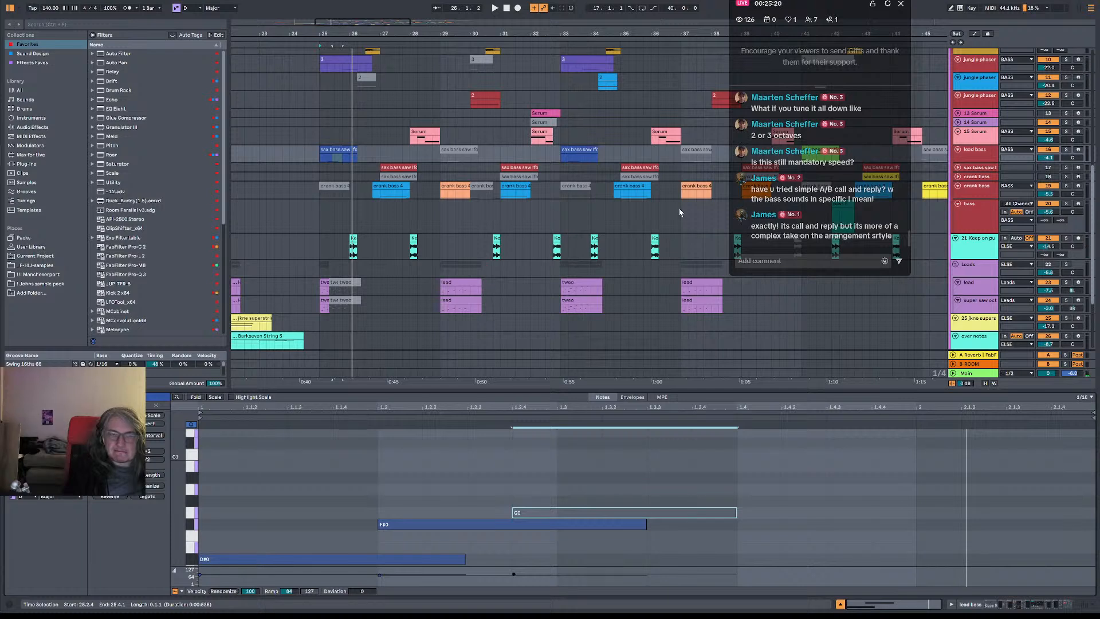
- Play the second half of the arrangement from bar 40
drag(367, 23, 366, 5)
click(324, 154)
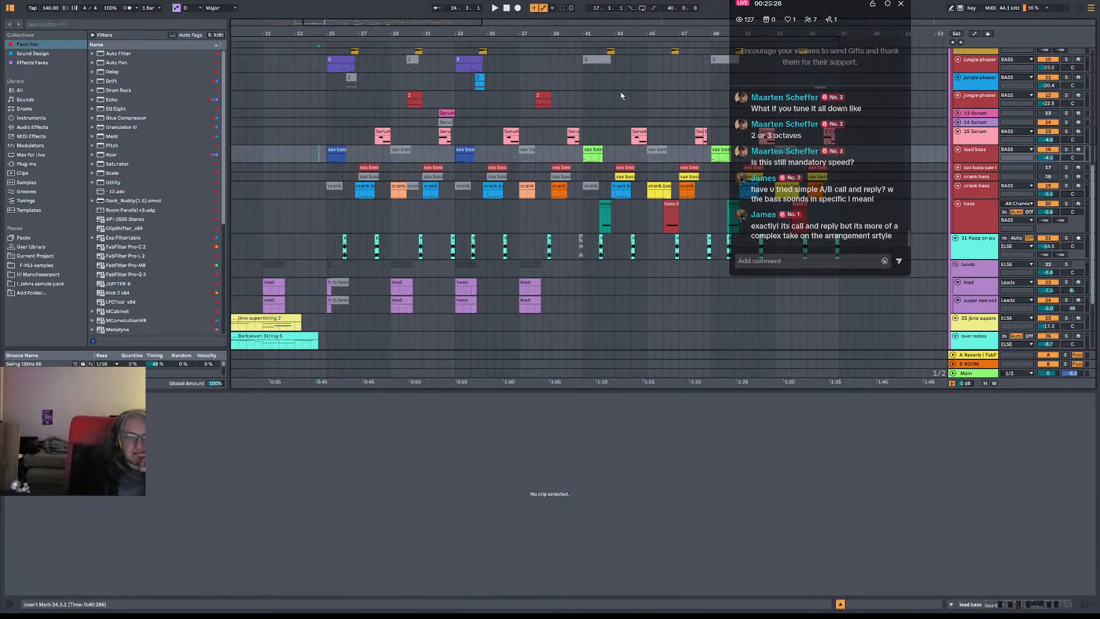
drag(521, 35, 450, 23)
click(471, 218)
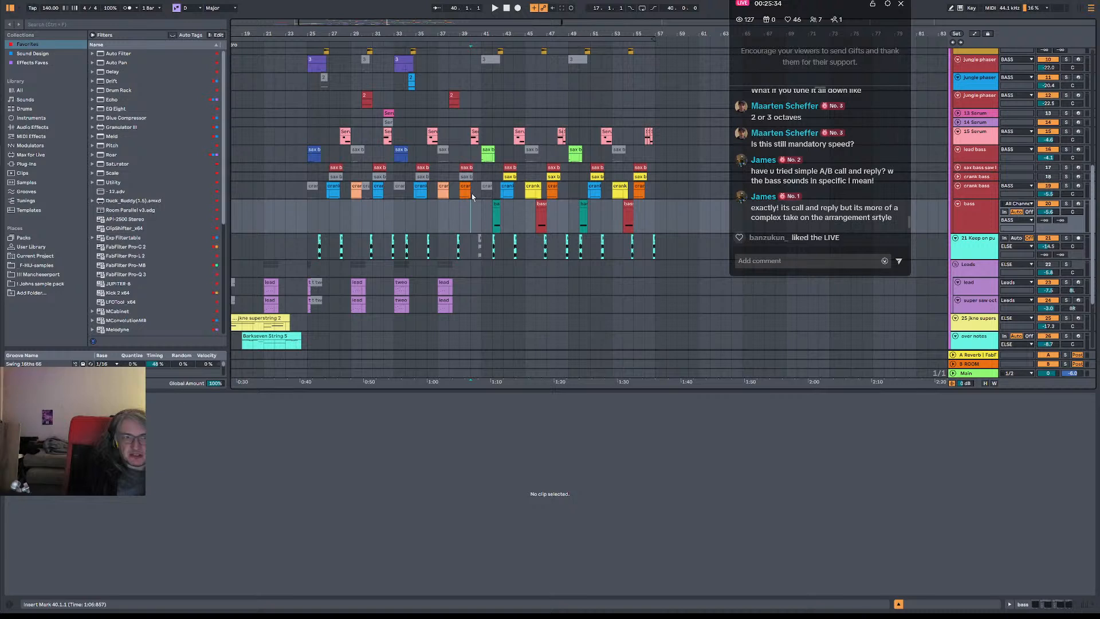
key(space)
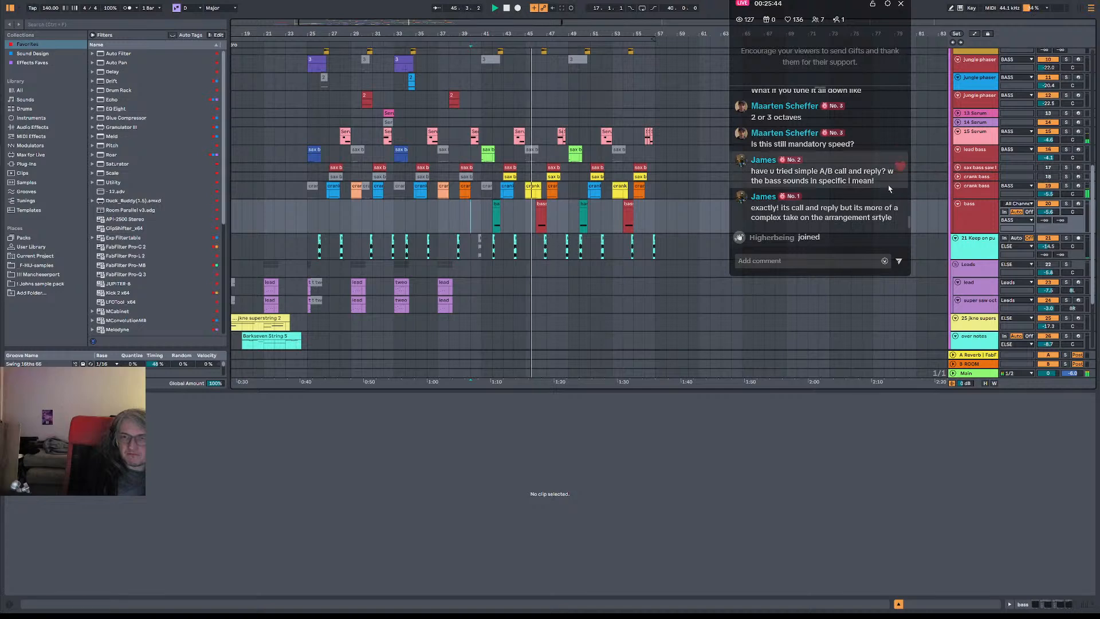
- Inspect the notes of the yellow crank bass clip at bar 45 and the red bass clip at bar 46
click(525, 197)
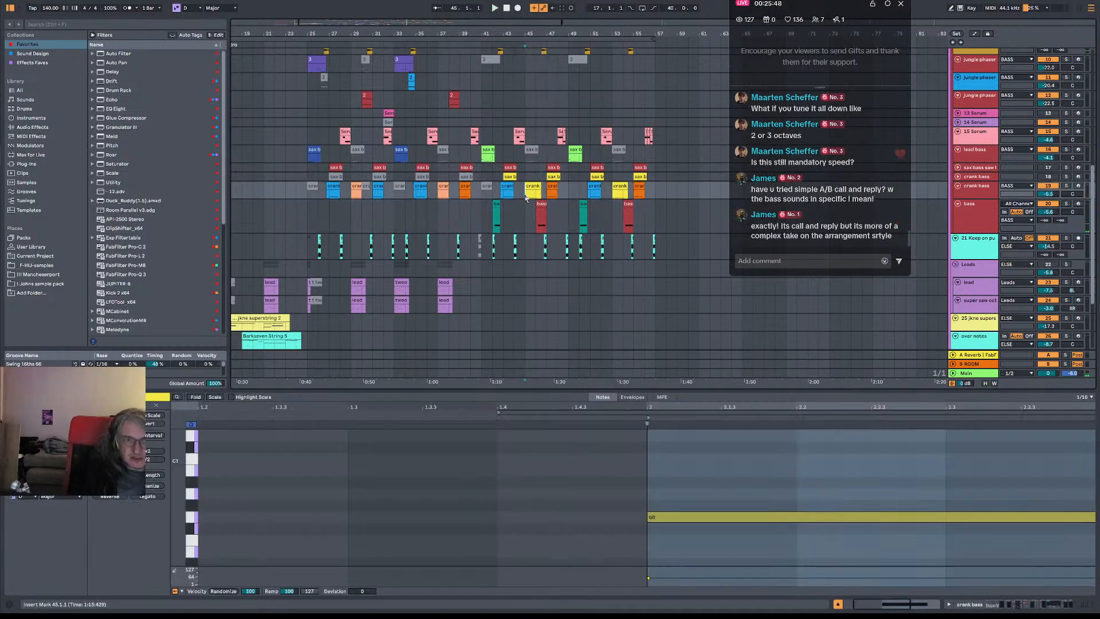
scroll(526, 198, up, 1)
scroll(526, 198, down, 1)
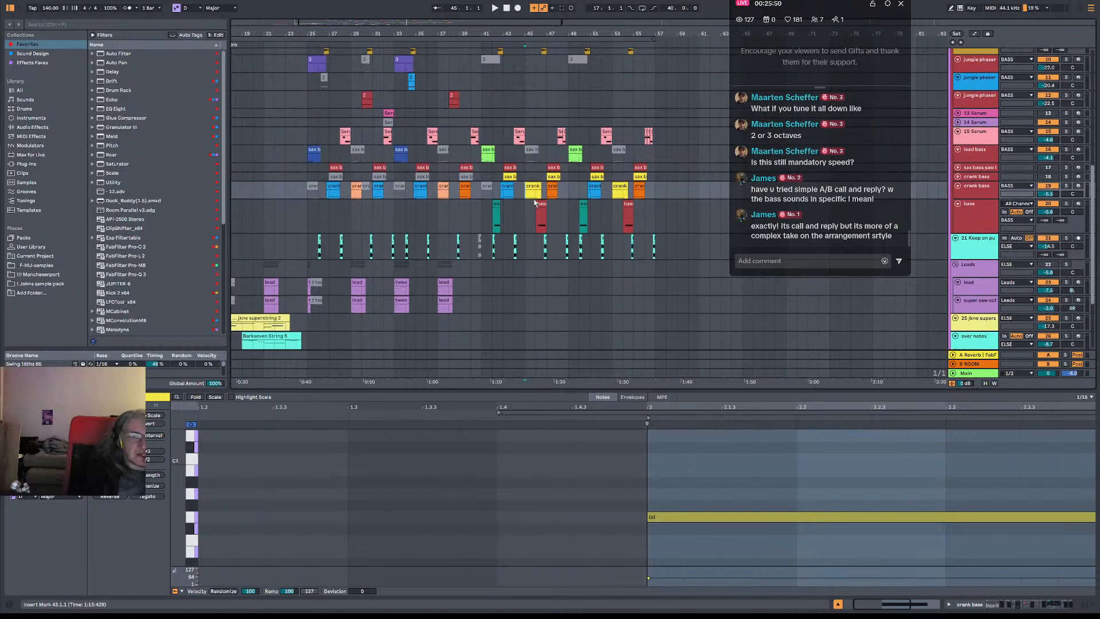
click(535, 205)
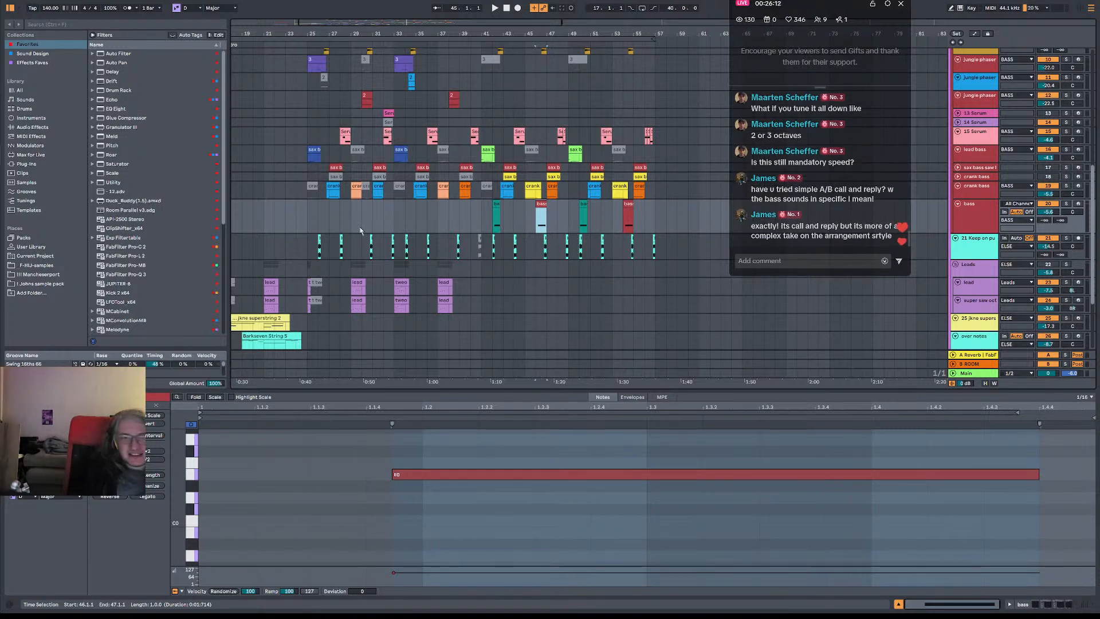
- Select bars 25 to 57 on the bass track, then place the insert marker at bar 25
drag(384, 33, 399, 23)
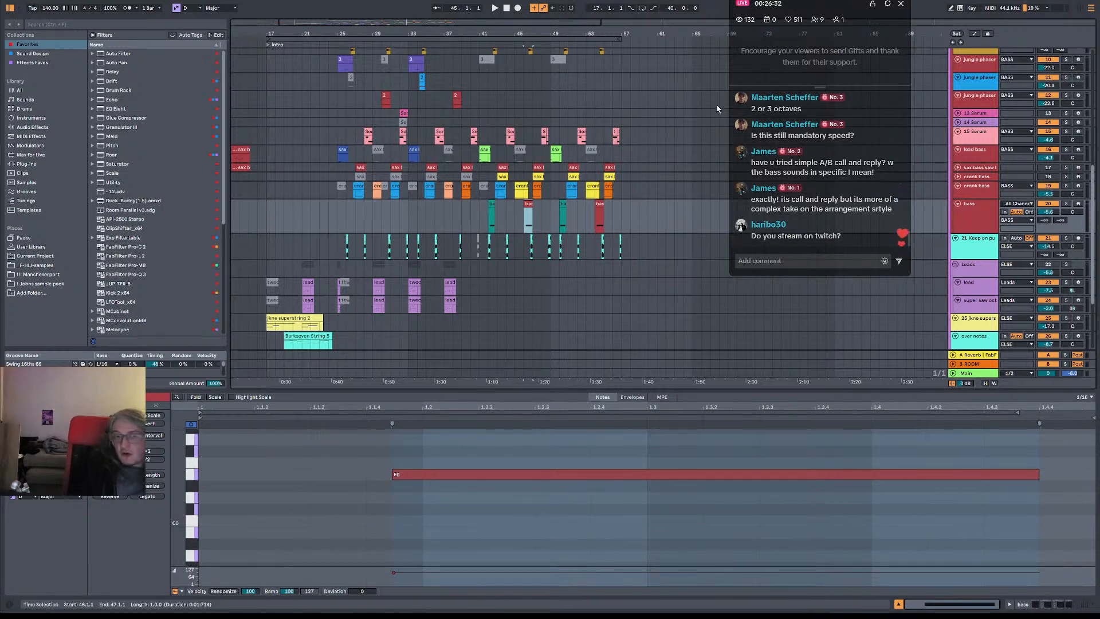
drag(688, 110, 647, 111)
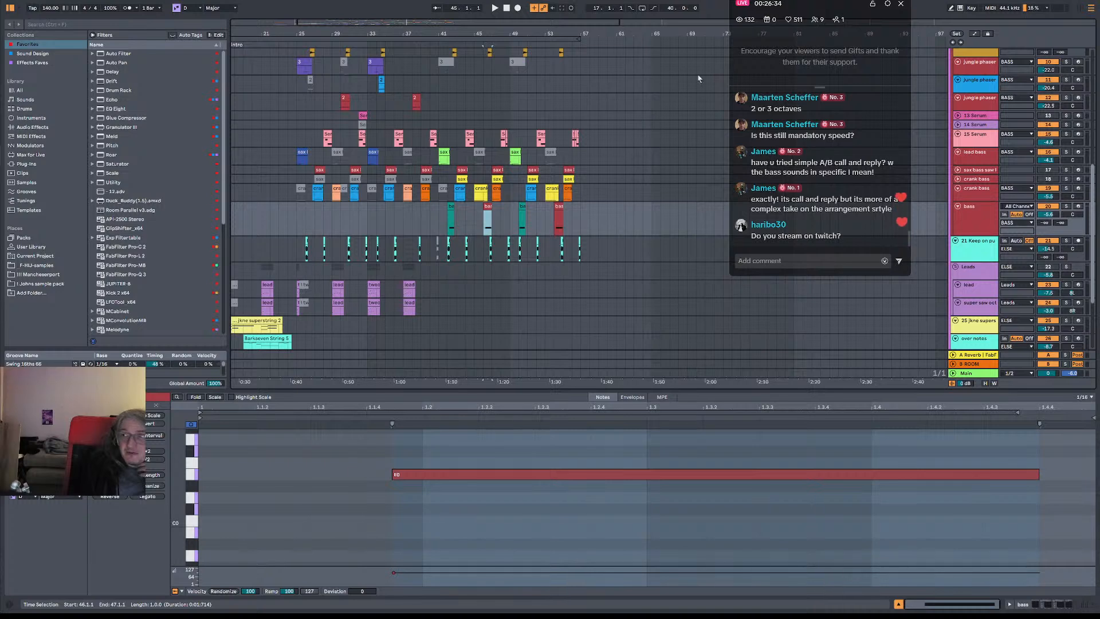
drag(663, 31, 568, 17)
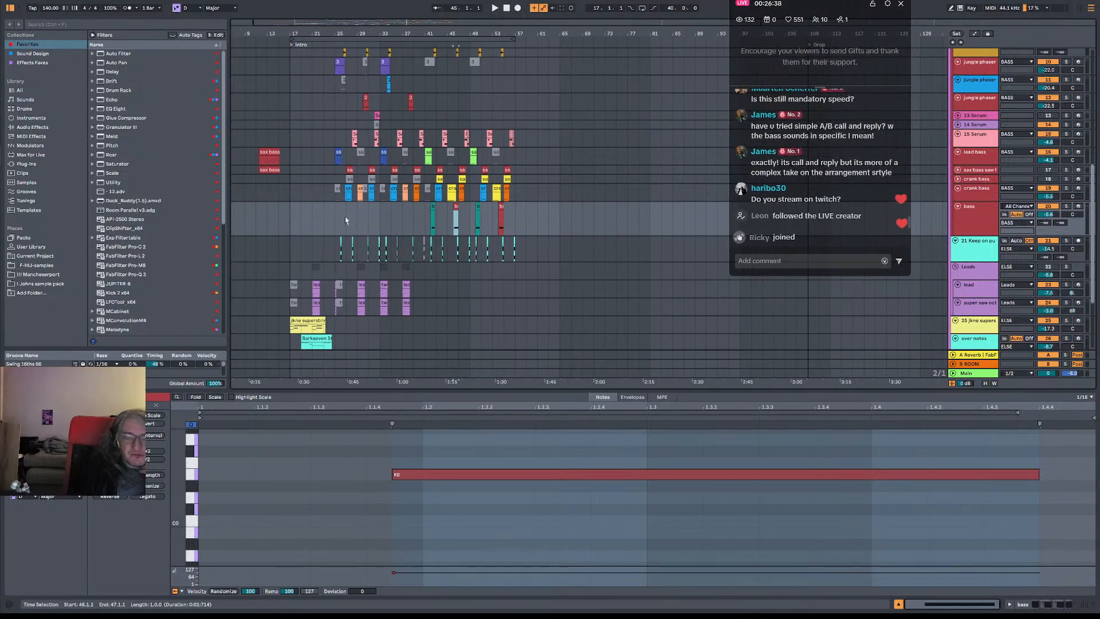
drag(333, 219, 533, 218)
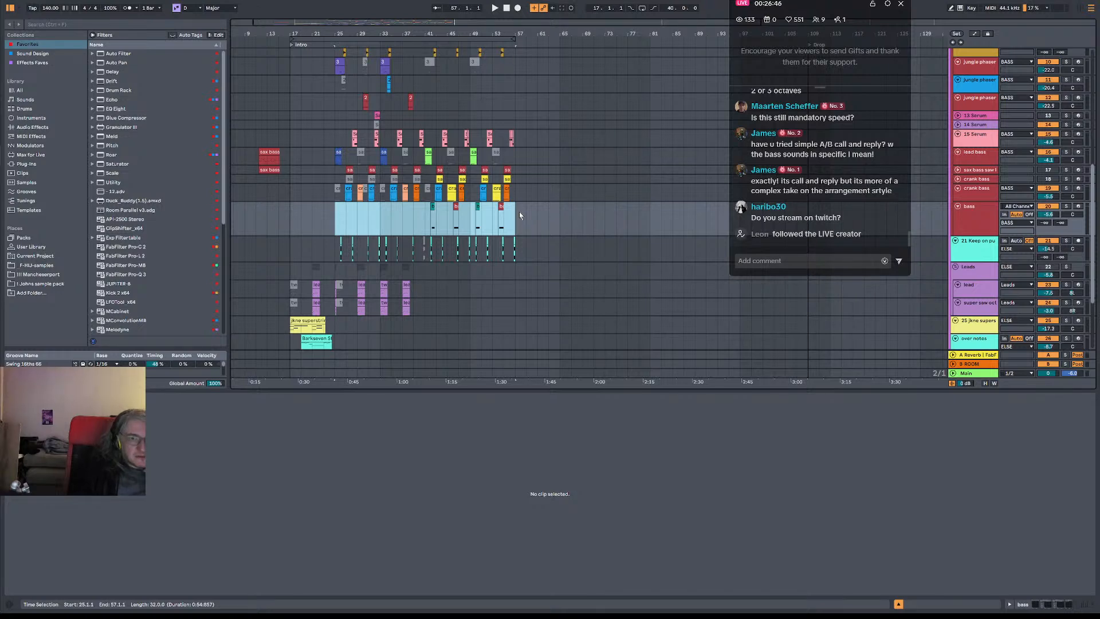
drag(520, 216, 336, 223)
click(335, 224)
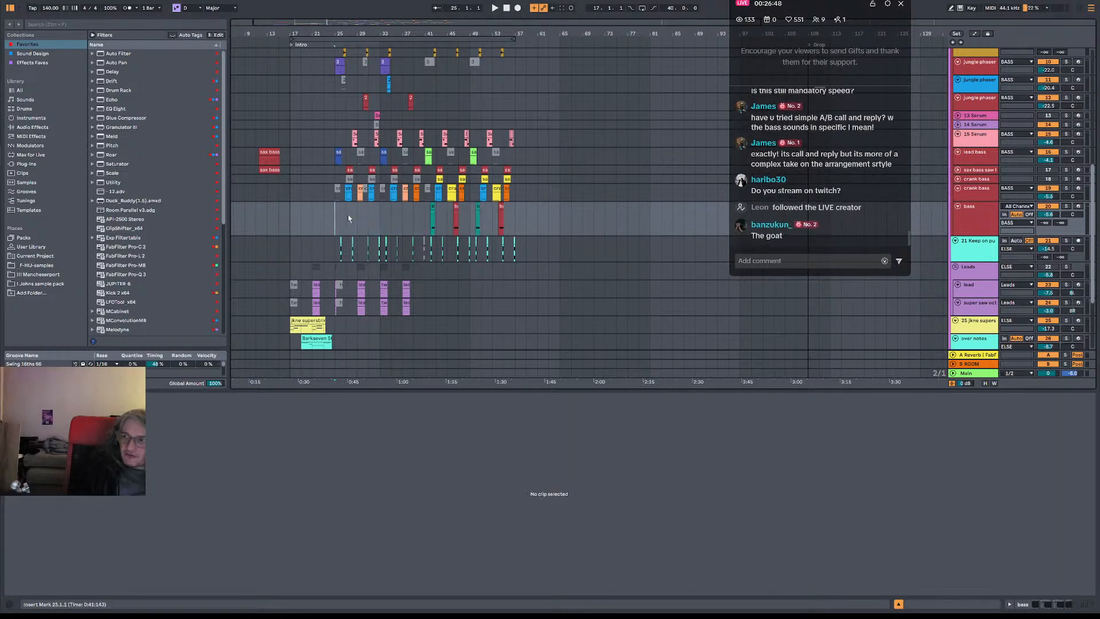
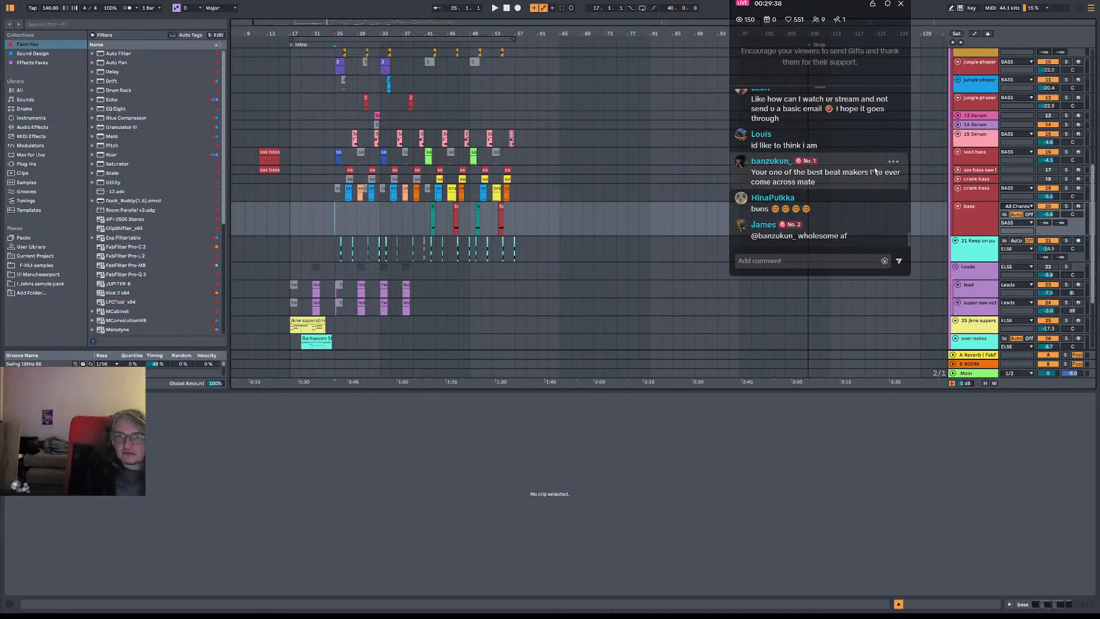
- Read back through the recent viewer comments in the live chat
scroll(875, 169, up, 2)
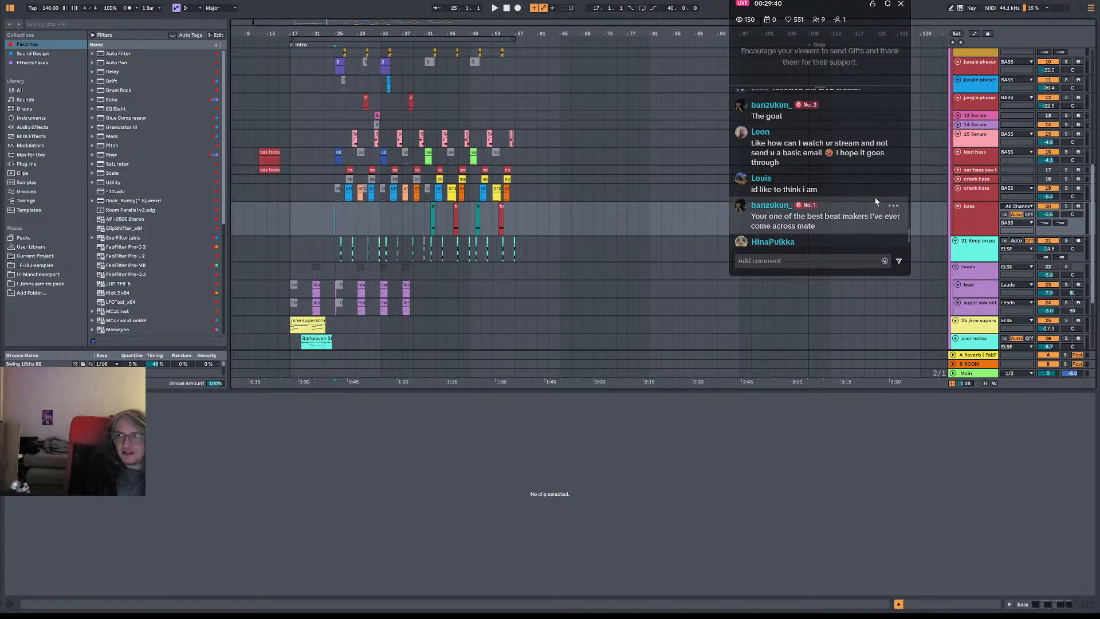
scroll(878, 220, up, 1)
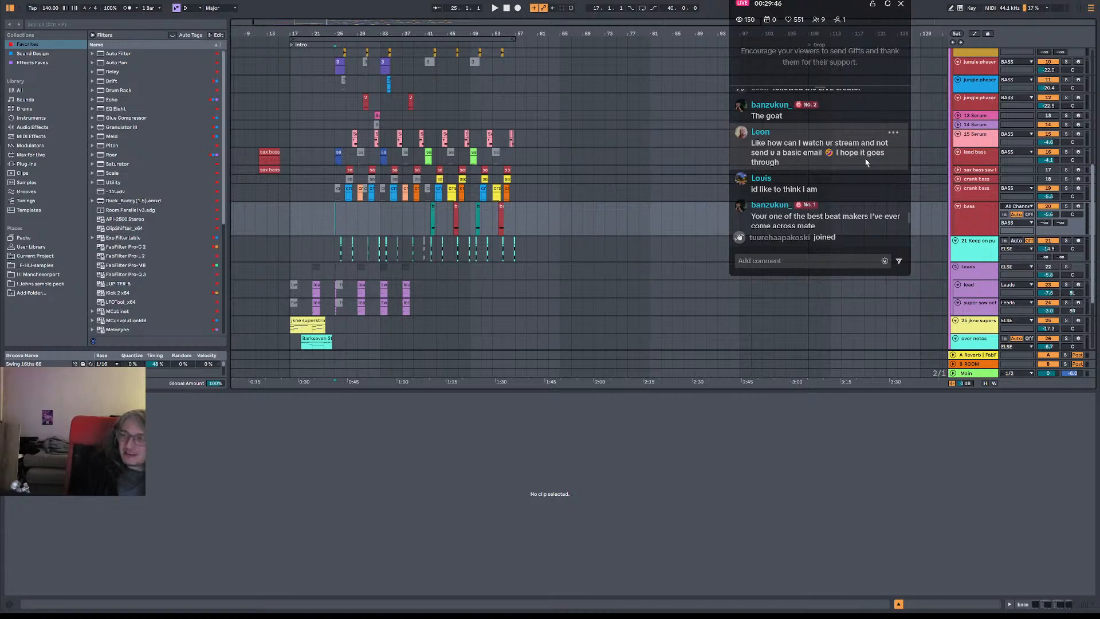
scroll(863, 171, up, 3)
scroll(860, 183, down, 3)
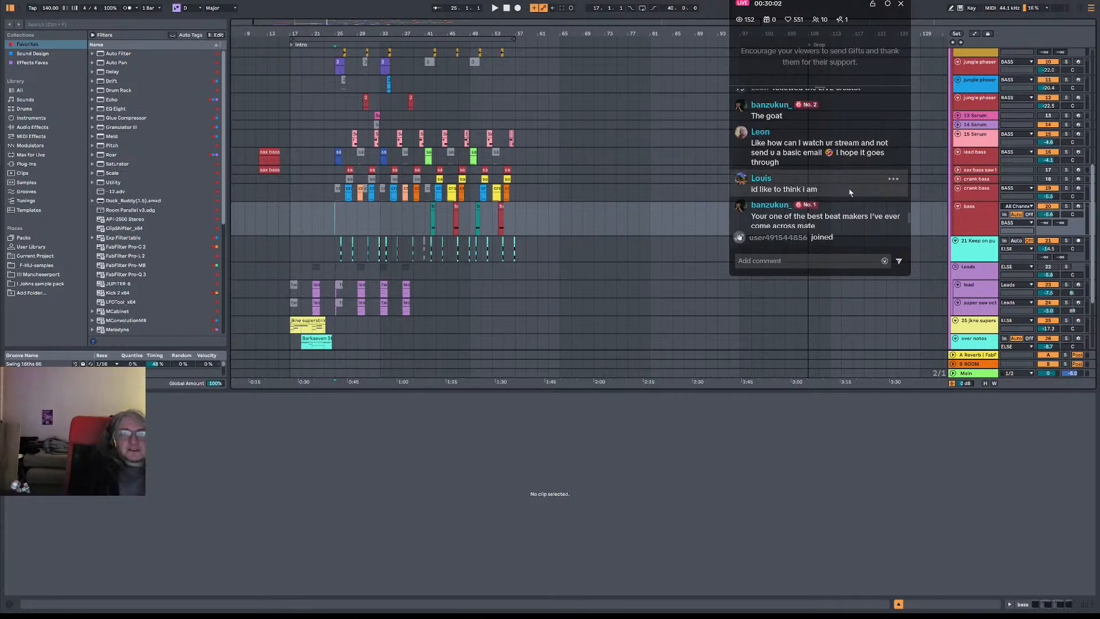
scroll(848, 190, up, 2)
scroll(850, 191, down, 2)
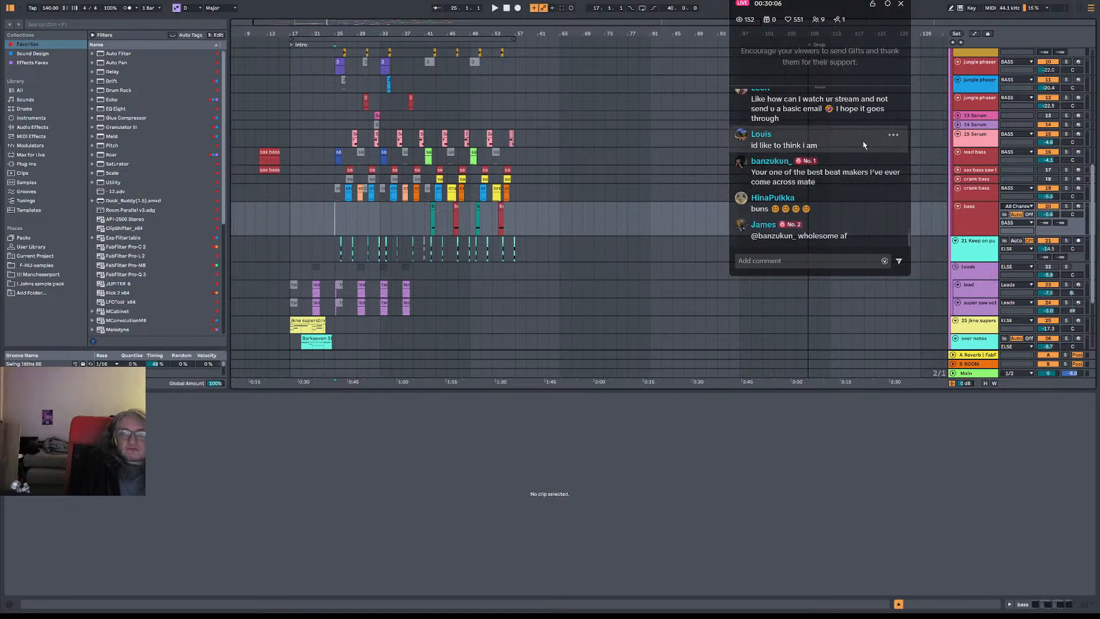
scroll(842, 161, up, 3)
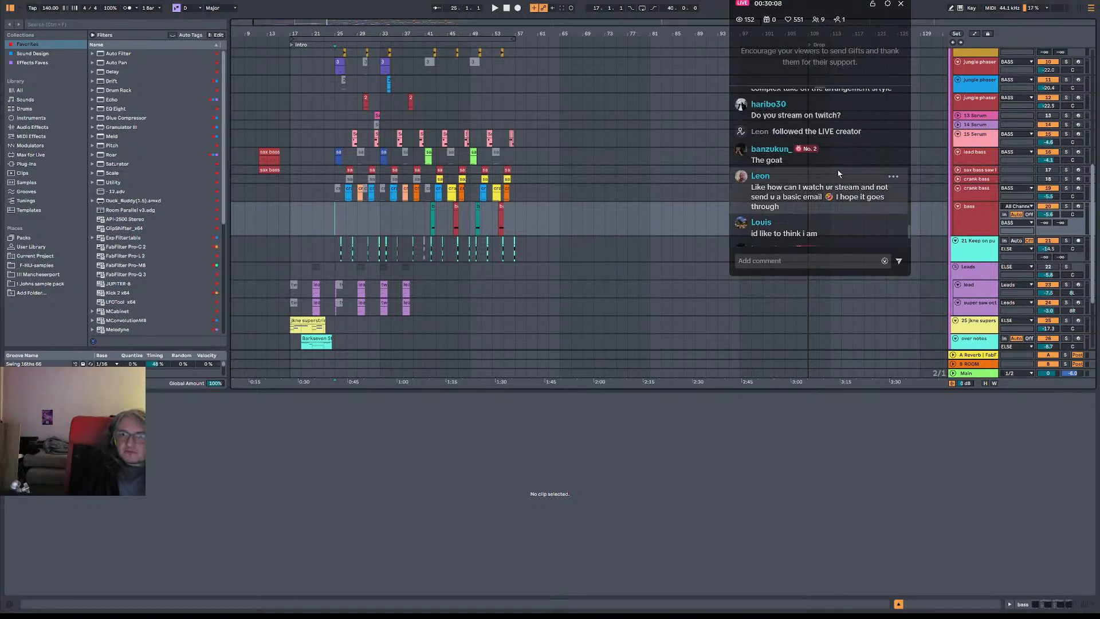
scroll(838, 173, down, 3)
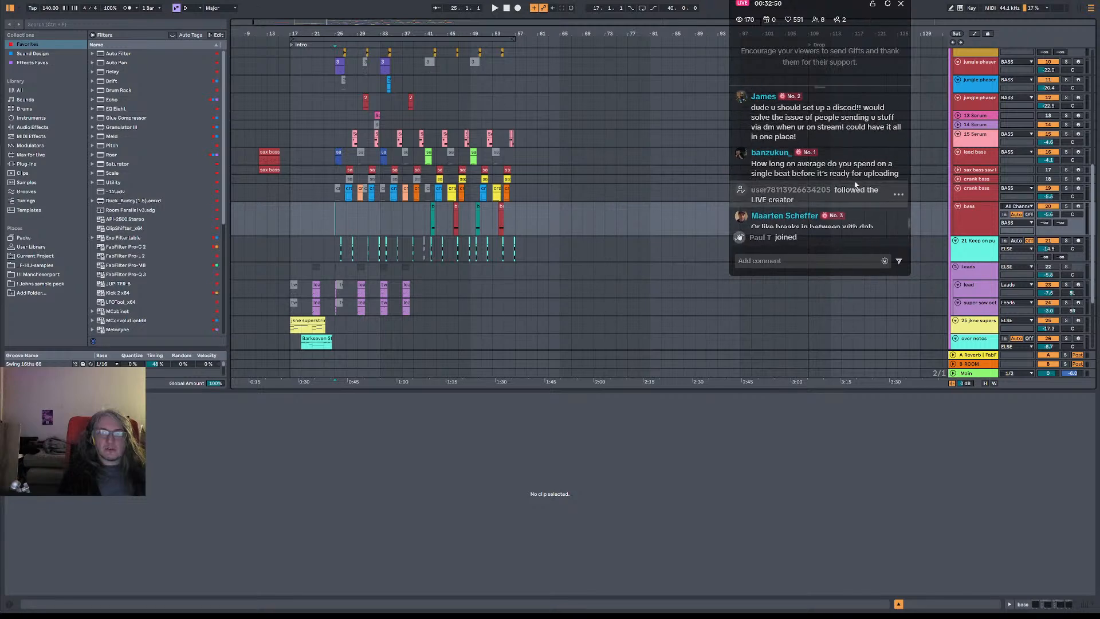
scroll(820, 163, up, 1)
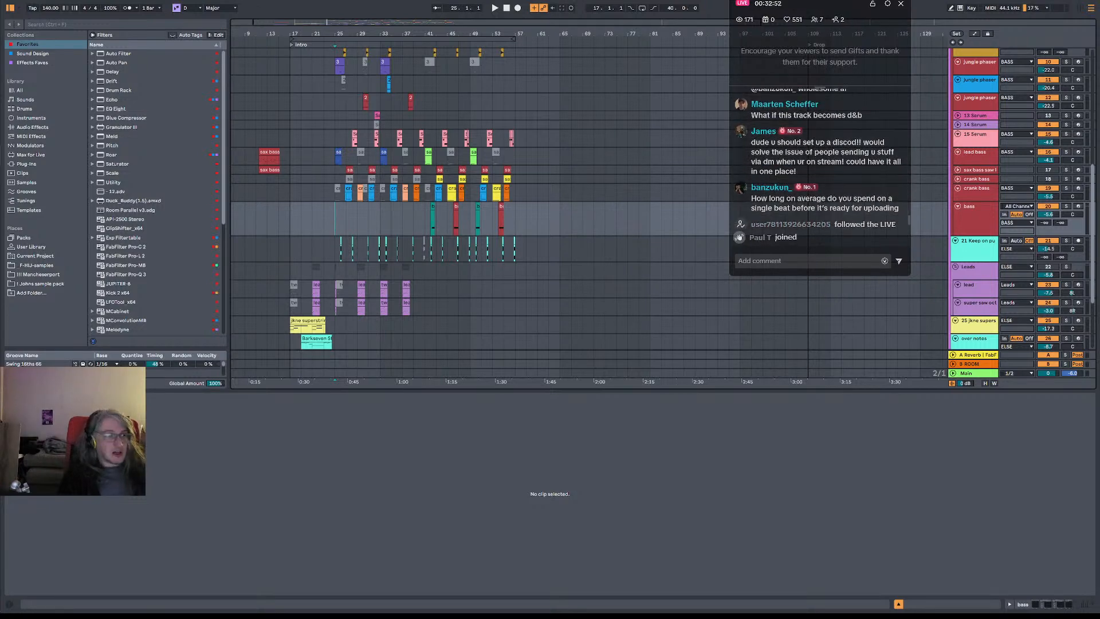
- Switch to OneCommander and browse the 4. Draft, 5. Done and 3. Discover folders in TERRAPASTEL
click(52, 135)
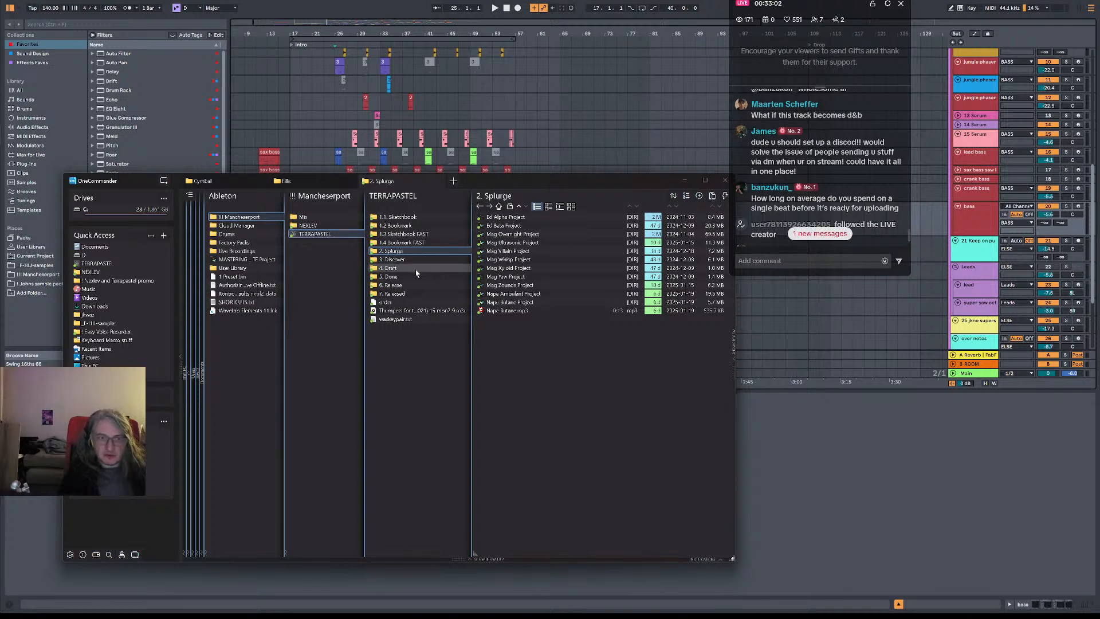
click(423, 268)
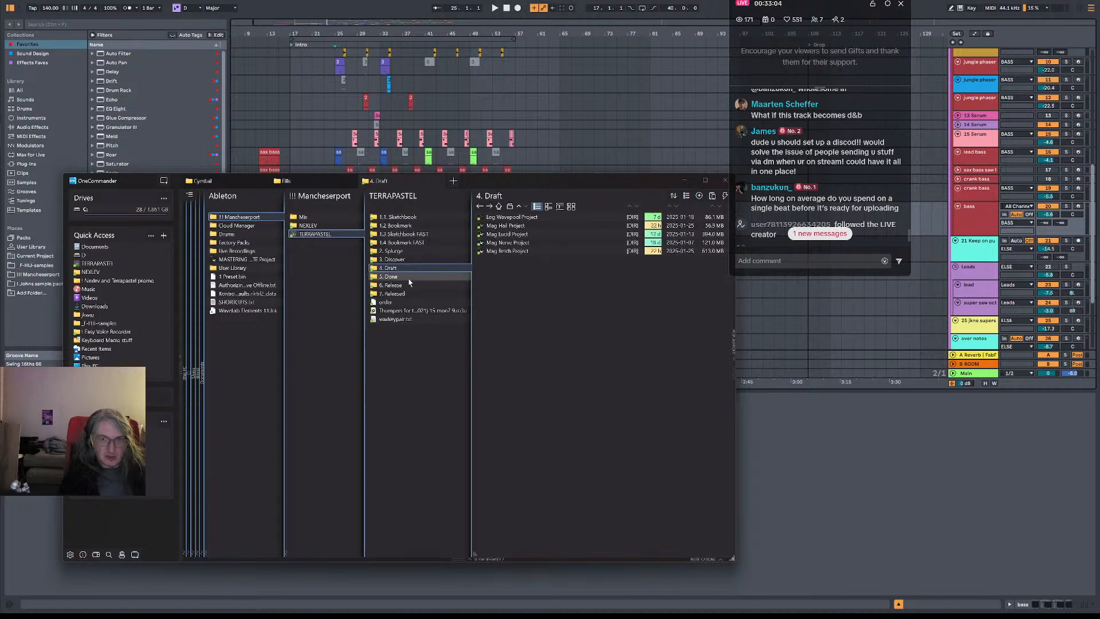
click(406, 278)
click(411, 258)
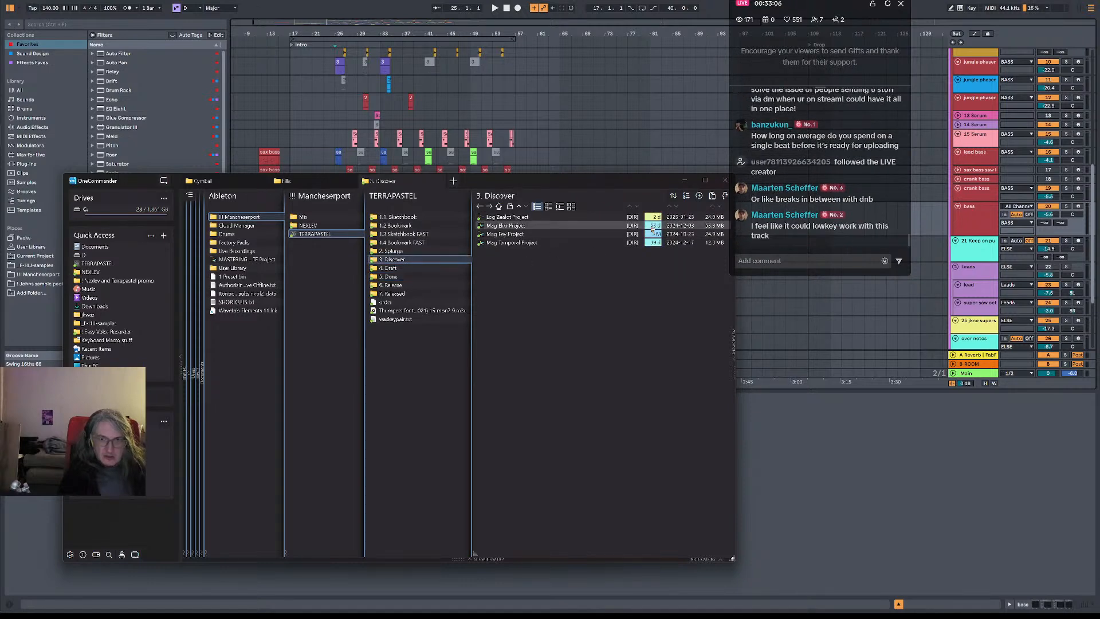
- View the saved versions in the Mag Lucid Project and Log Wavepool Project folders under 4. Draft
key(Down)
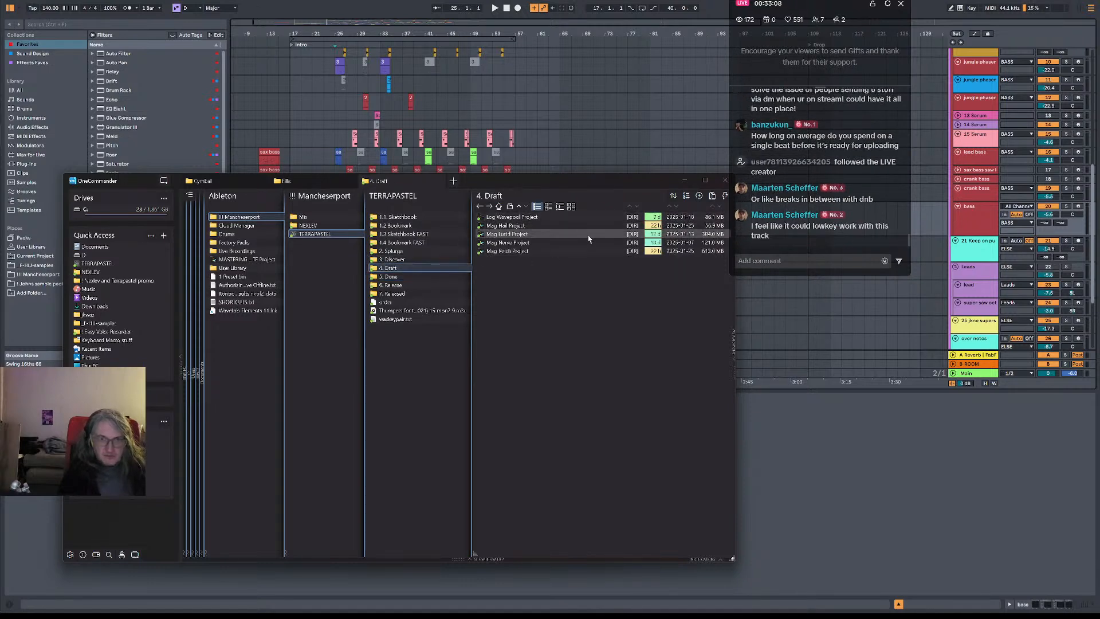
click(569, 235)
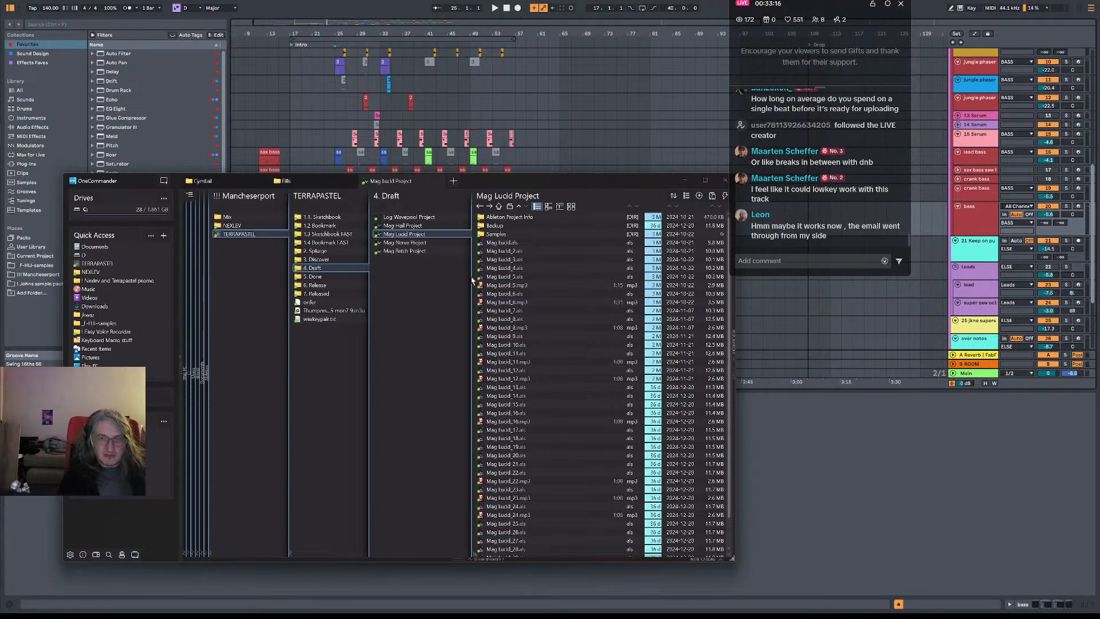
click(402, 218)
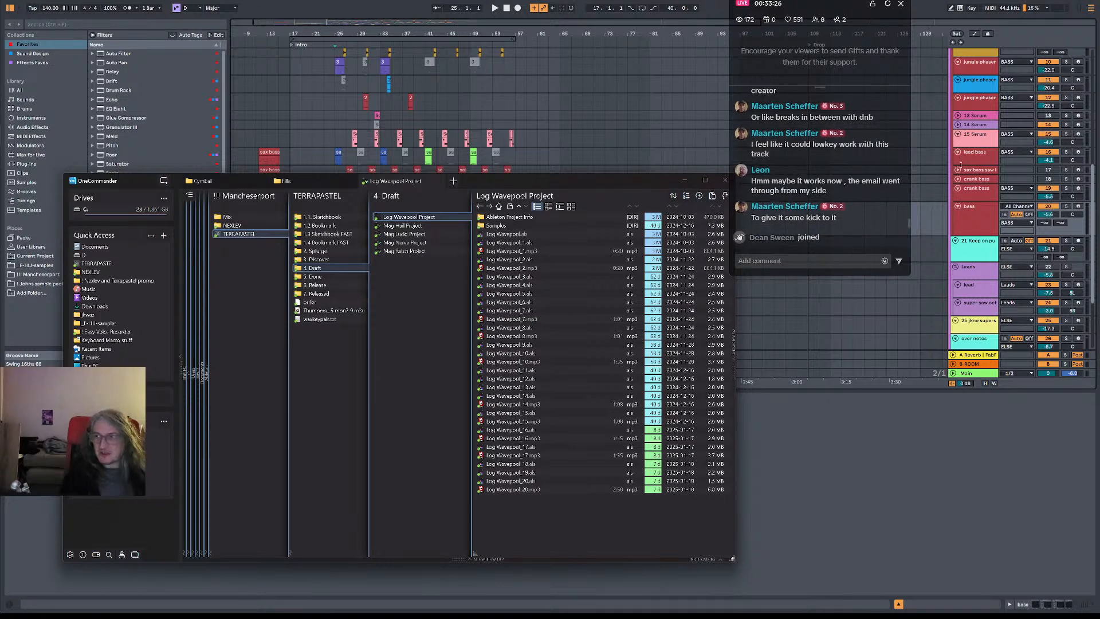
- Read back through the live chat to the comments suggesting drum and bass and a Discord server
scroll(837, 172, up, 3)
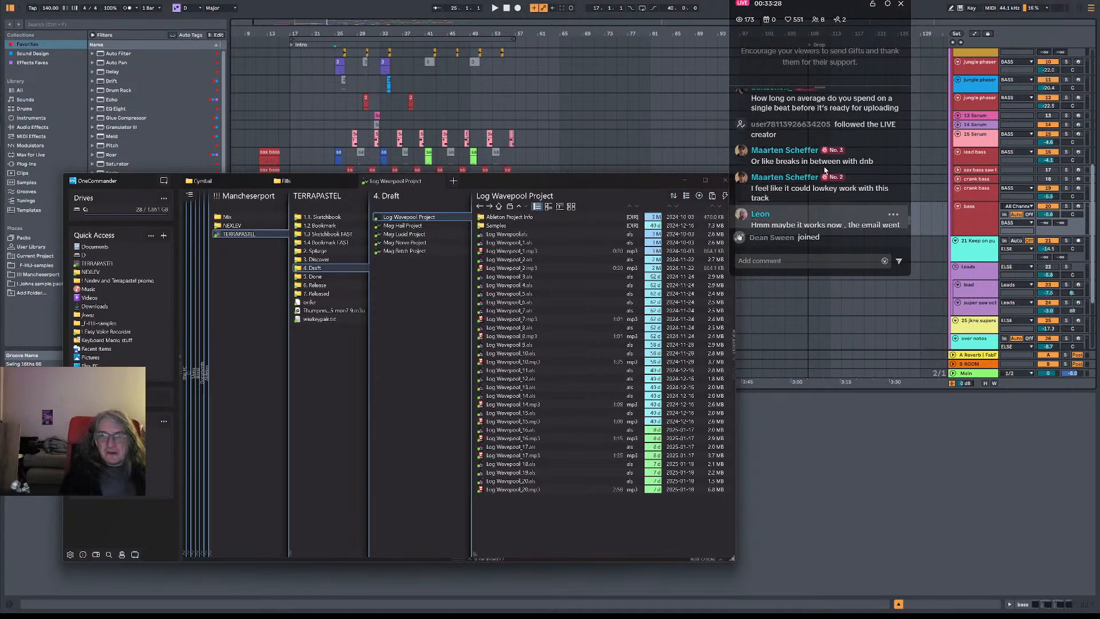
scroll(835, 175, up, 1)
scroll(834, 177, down, 2)
scroll(836, 172, up, 1)
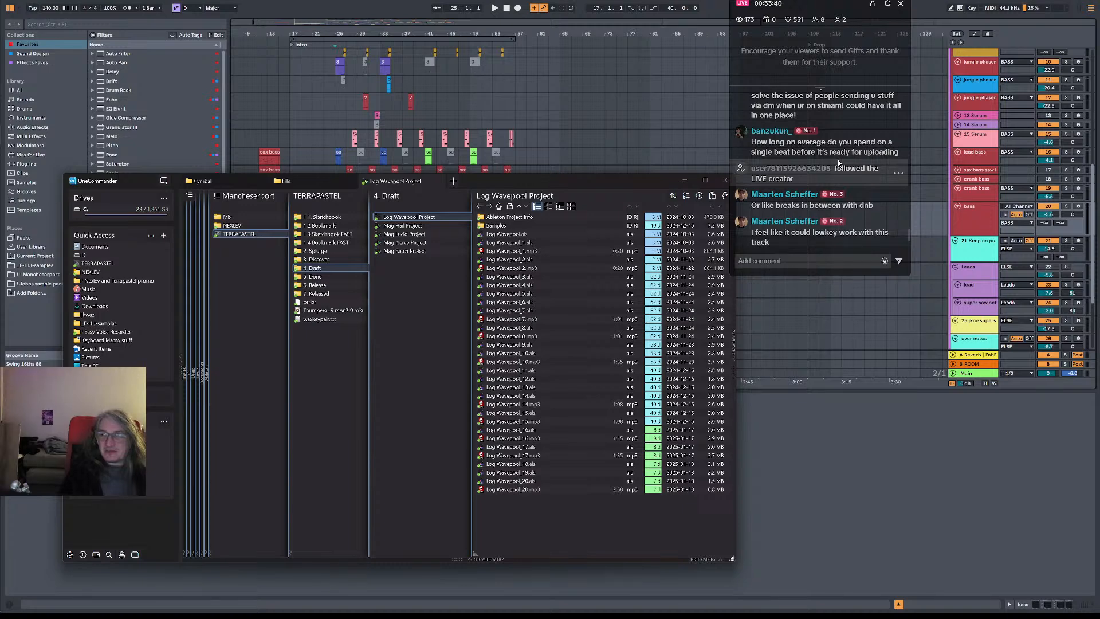
scroll(853, 172, up, 2)
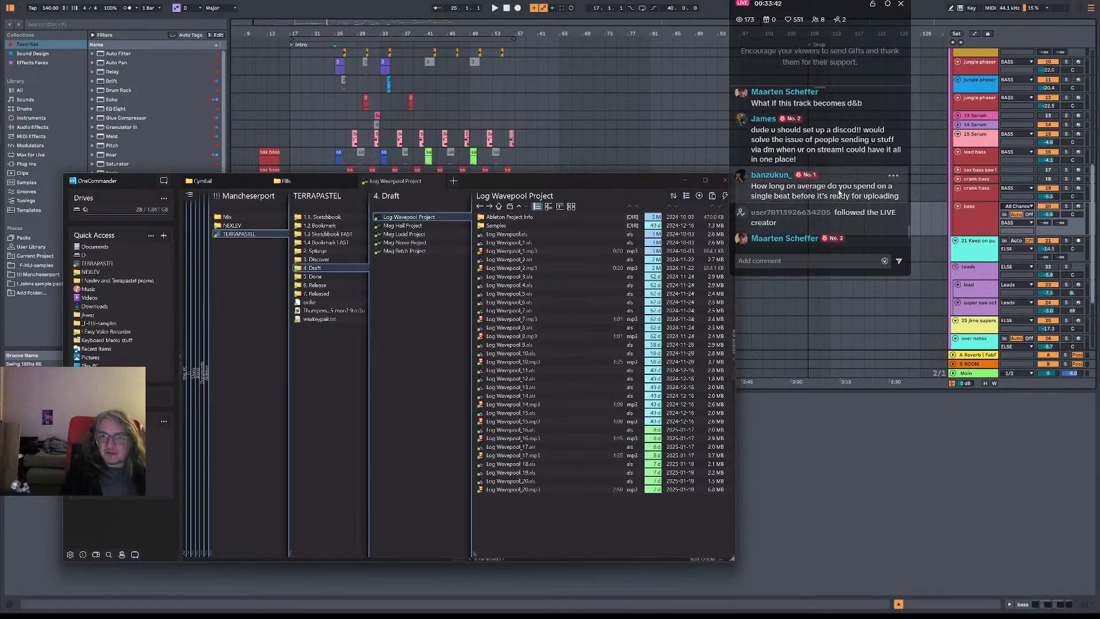
scroll(861, 184, up, 1)
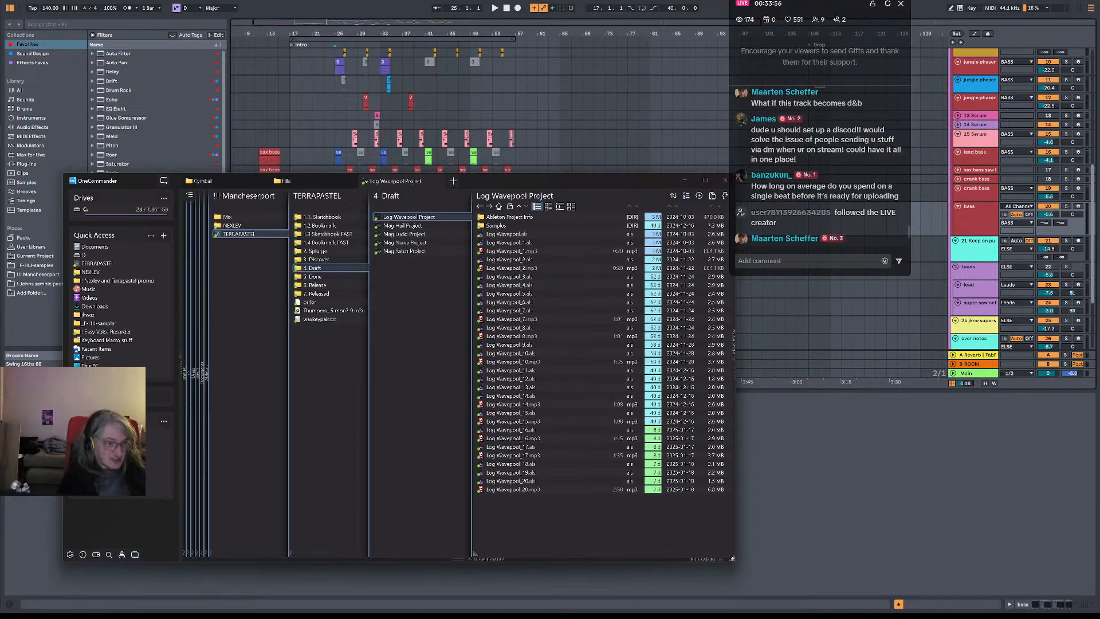
key(alt+Tab)
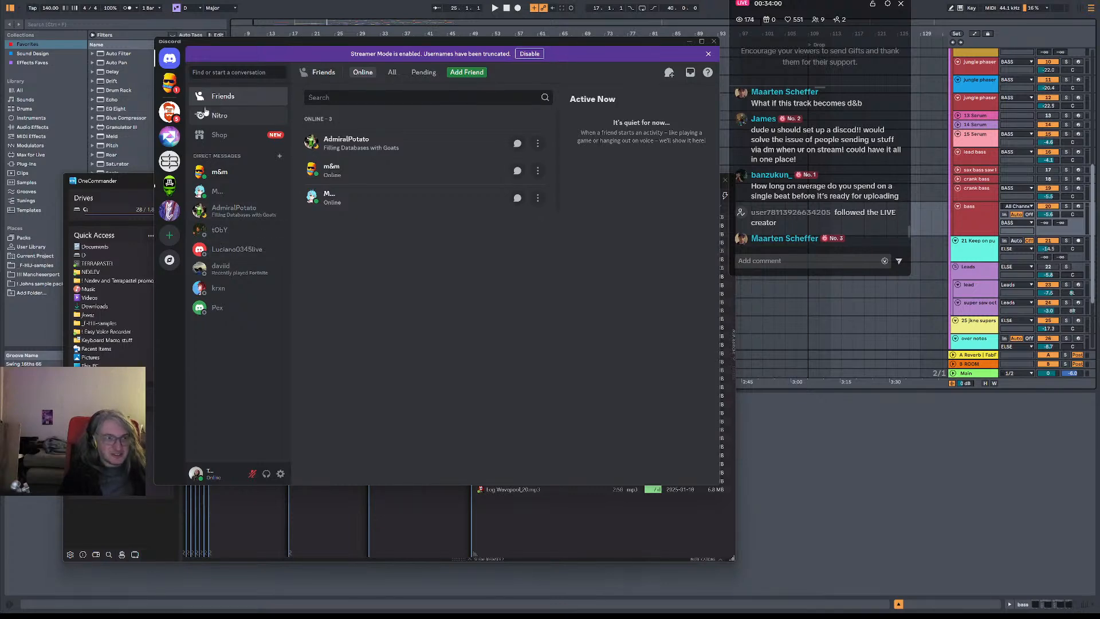
click(170, 211)
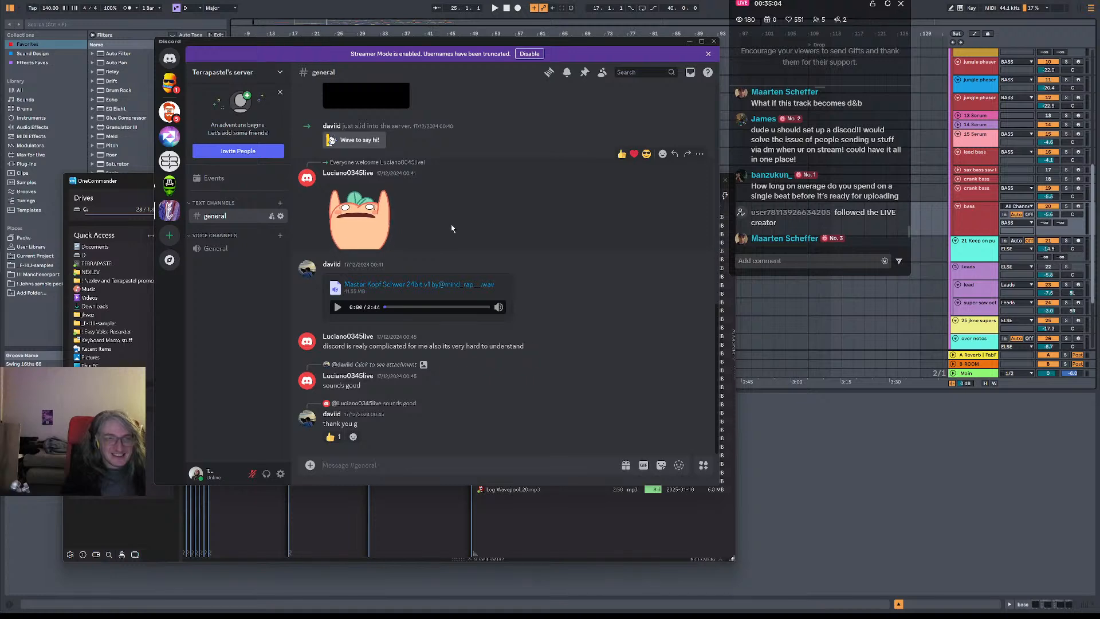
scroll(452, 228, up, 1)
scroll(579, 234, up, 3)
scroll(579, 235, up, 3)
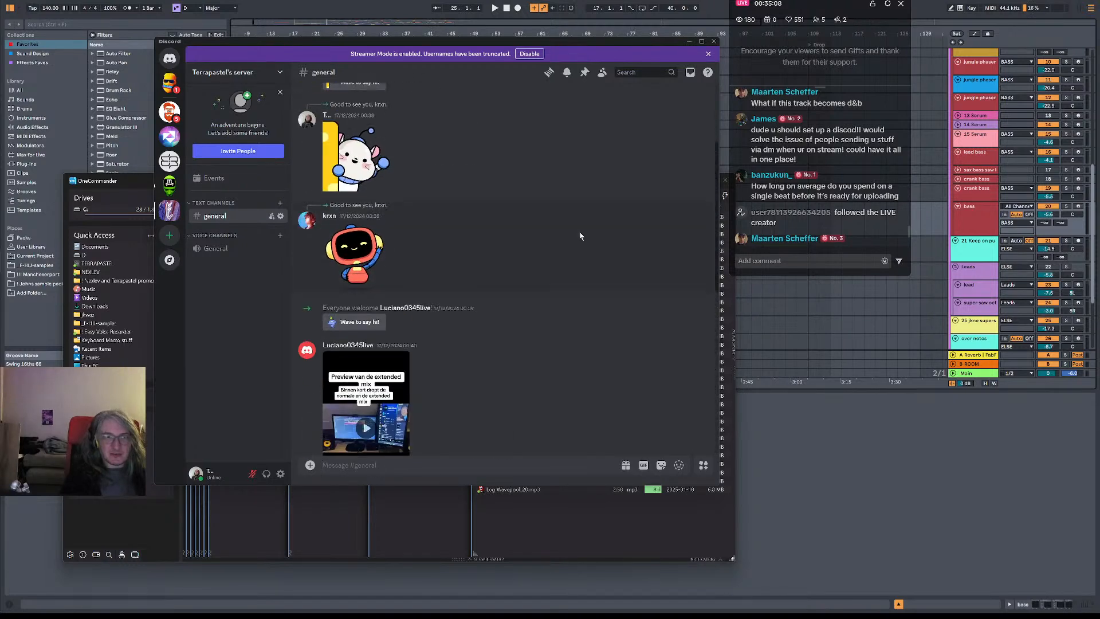
scroll(579, 232, up, 3)
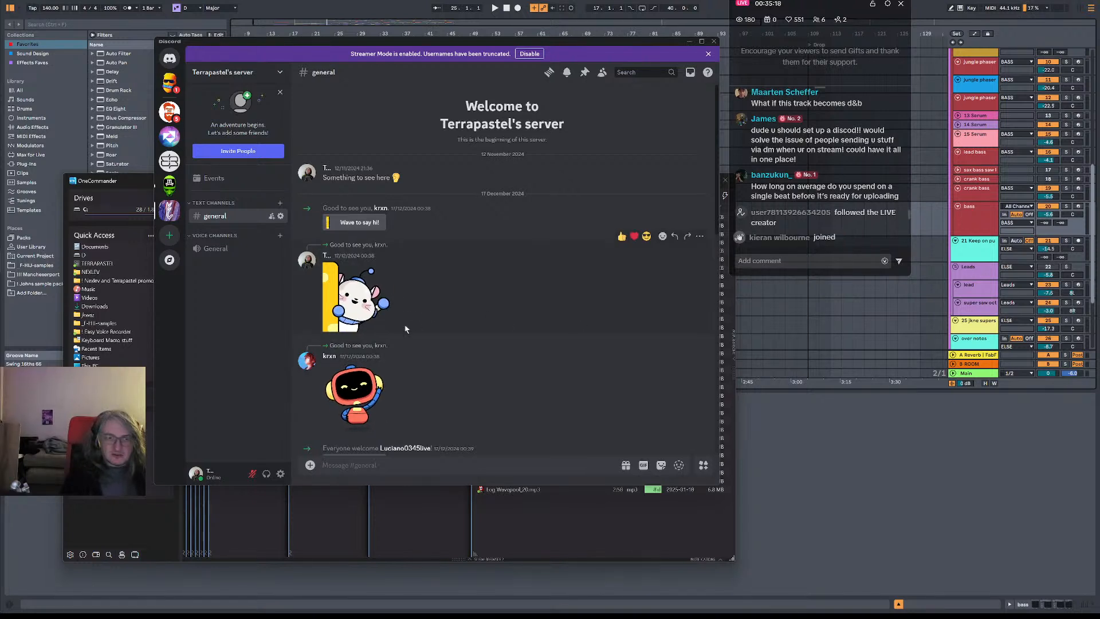
scroll(405, 329, down, 8)
scroll(410, 322, down, 1)
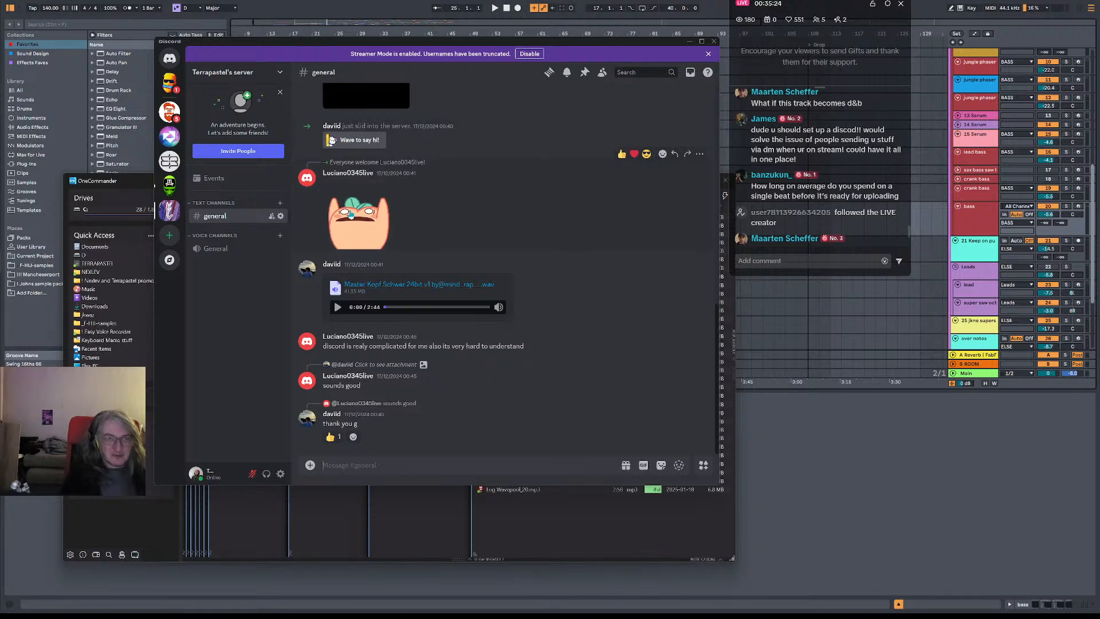
click(271, 218)
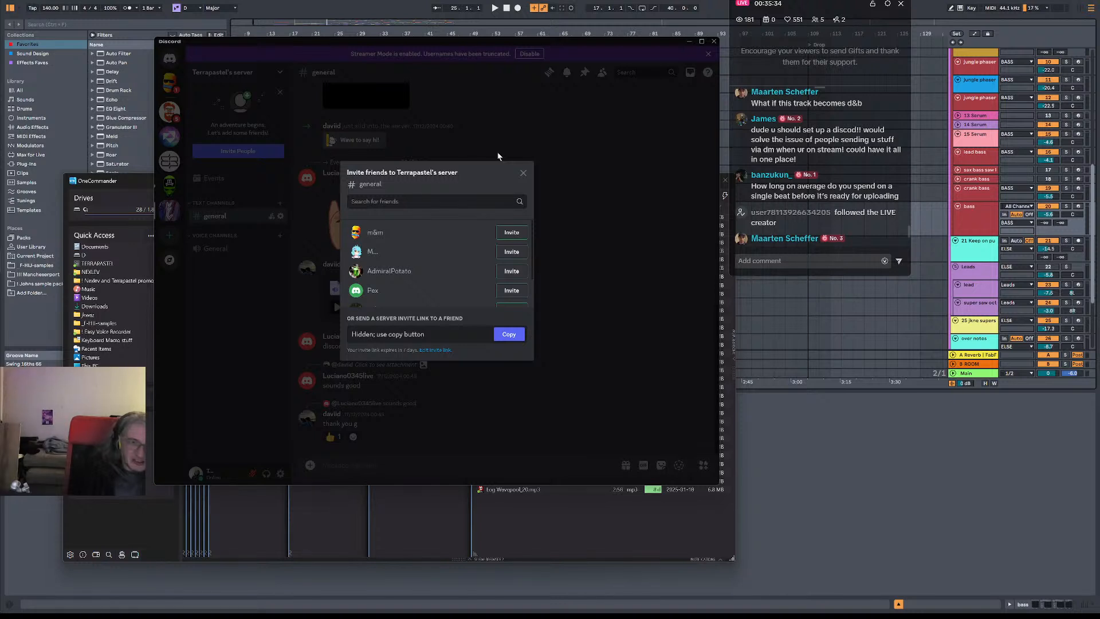
click(509, 336)
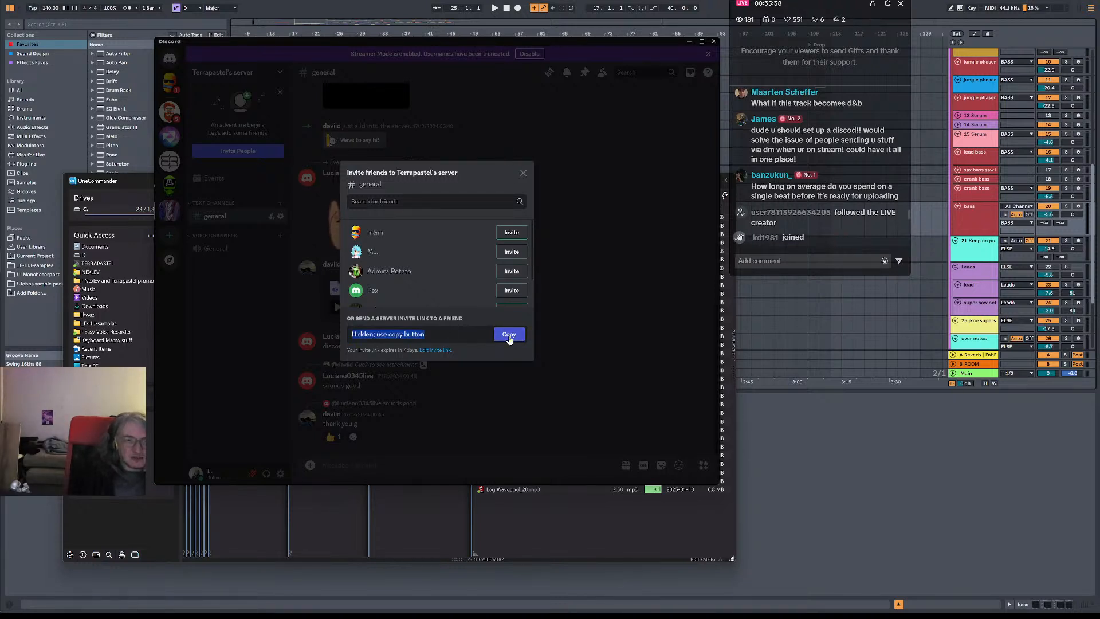
click(470, 340)
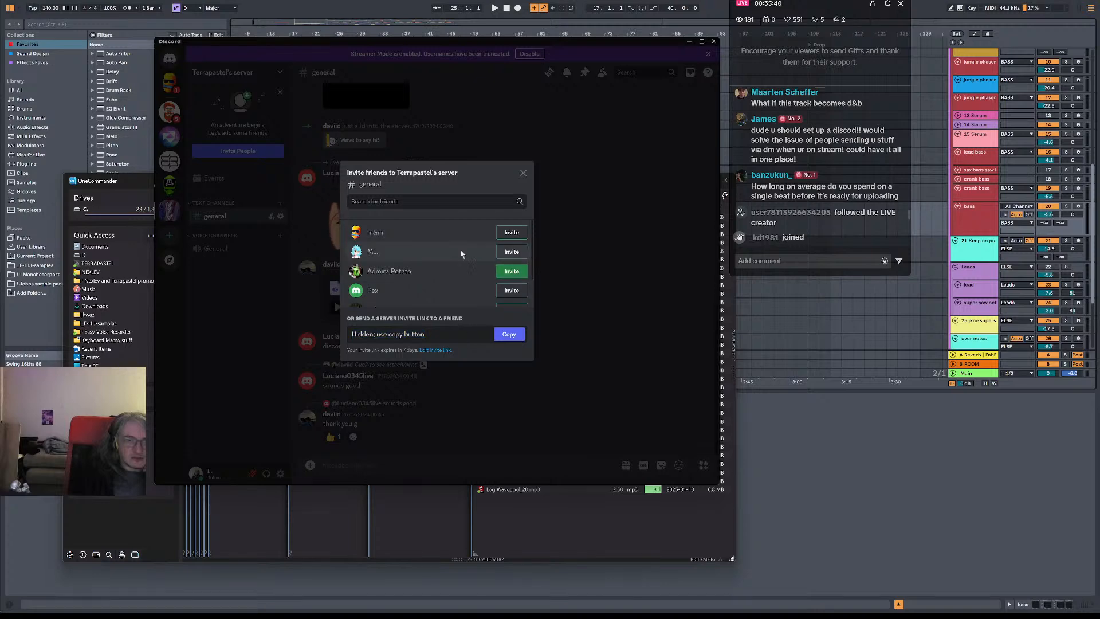
click(523, 173)
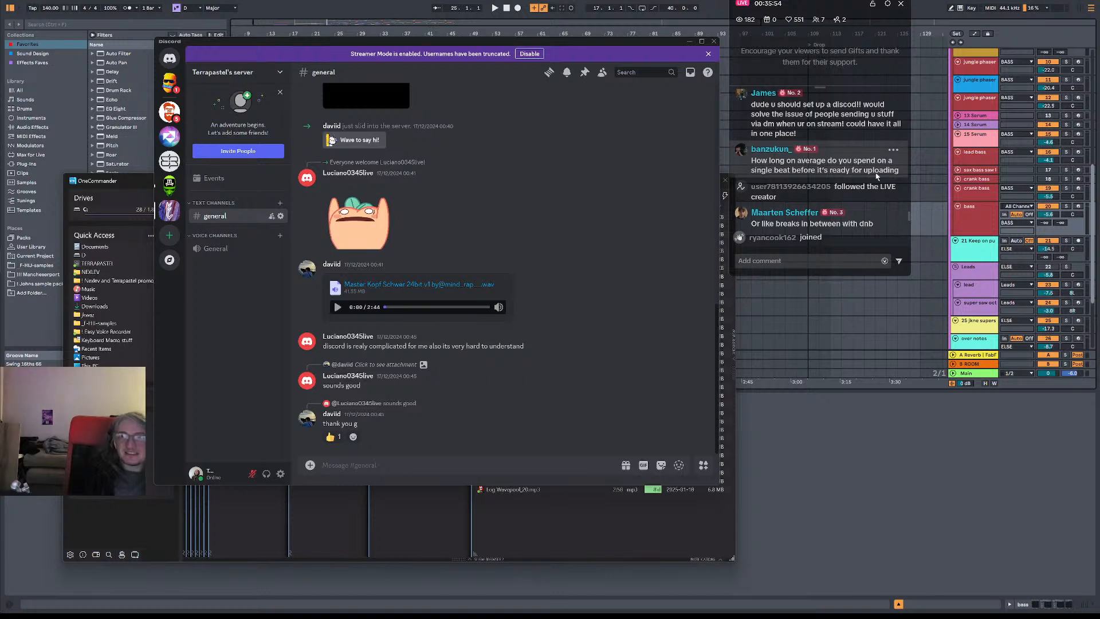
scroll(814, 168, up, 3)
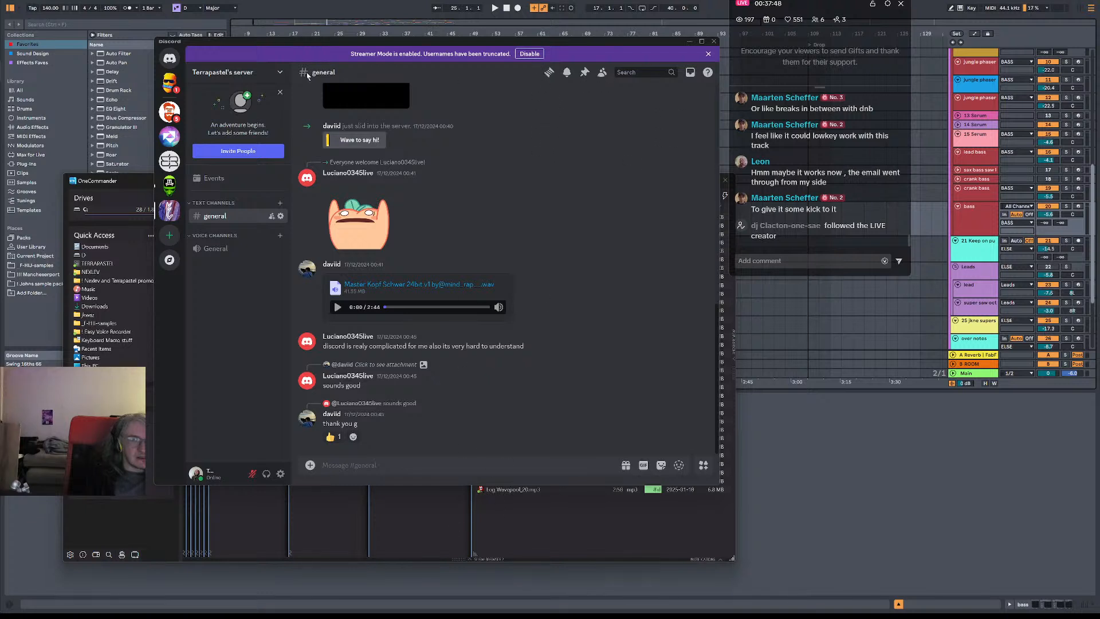
click(265, 151)
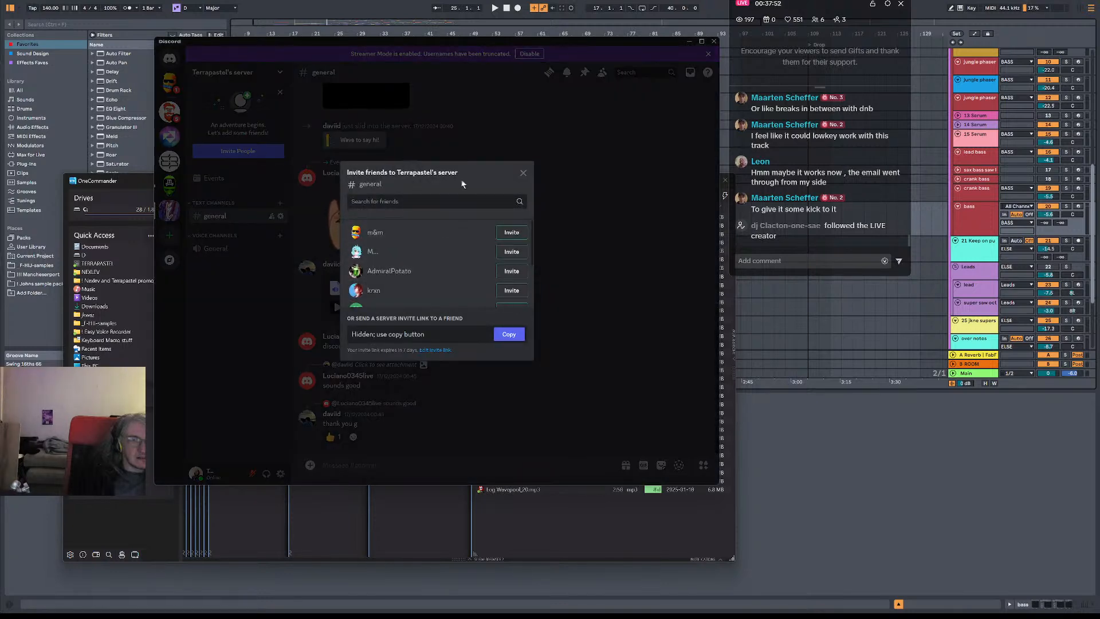
click(511, 336)
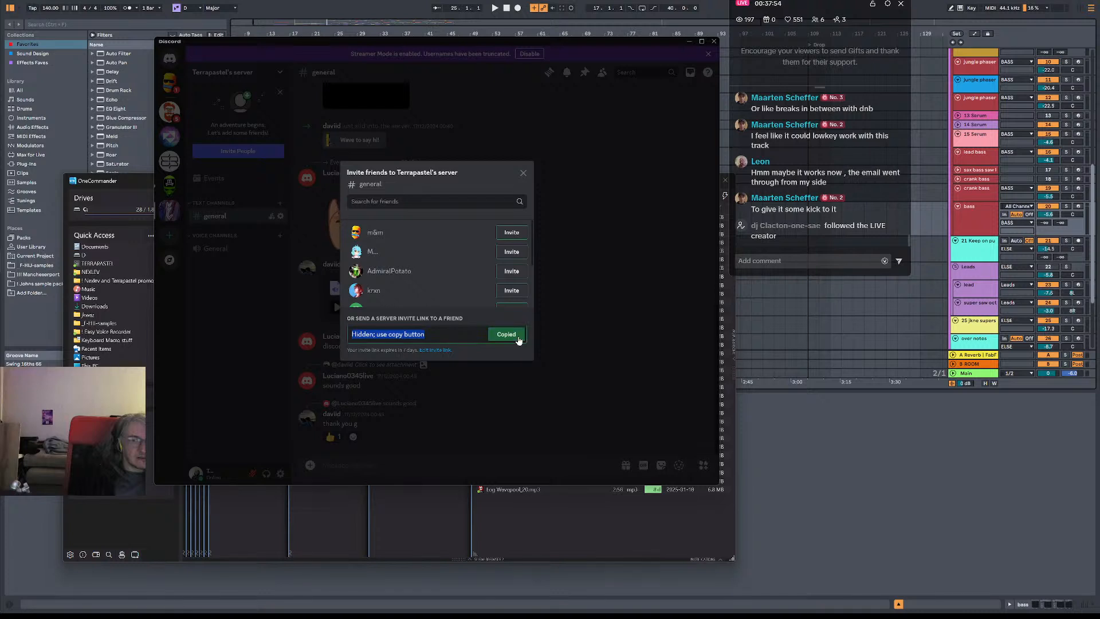
click(445, 350)
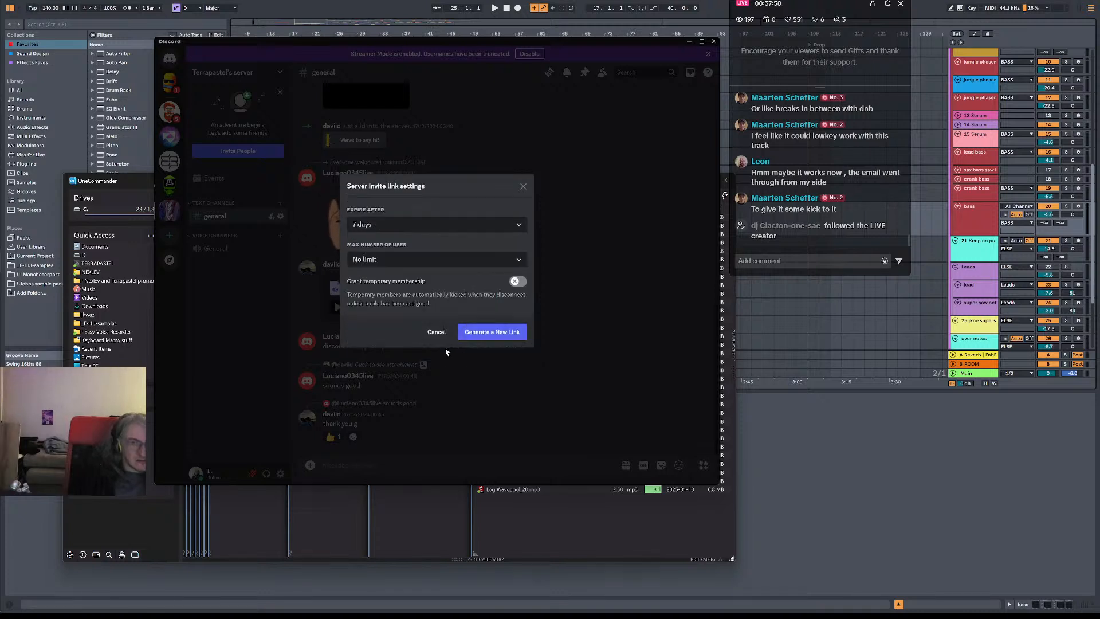
click(445, 257)
click(442, 224)
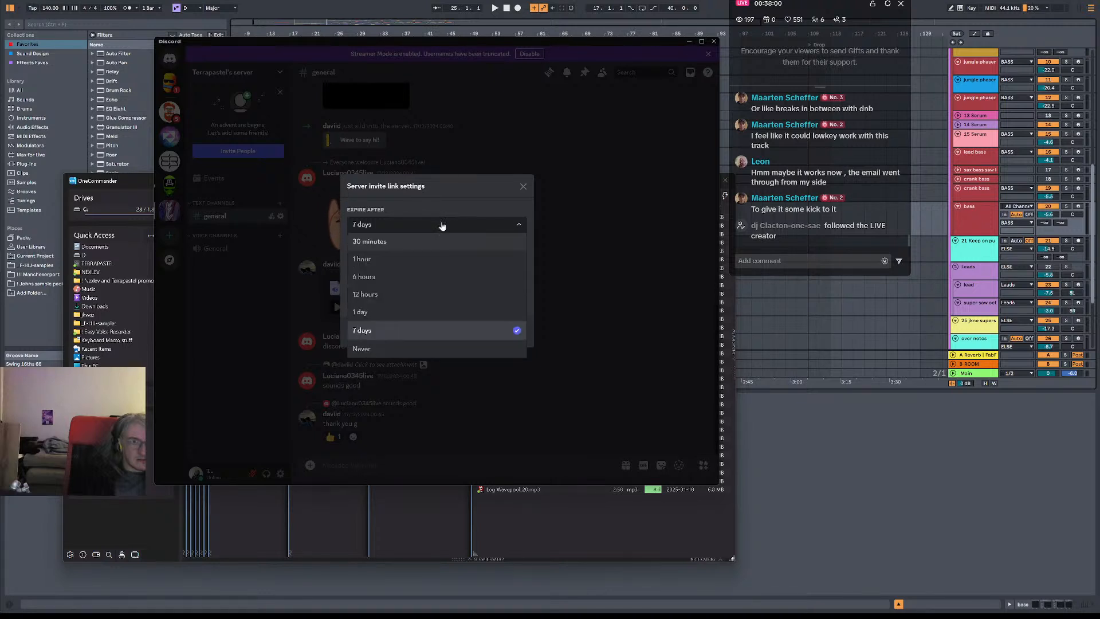
click(434, 224)
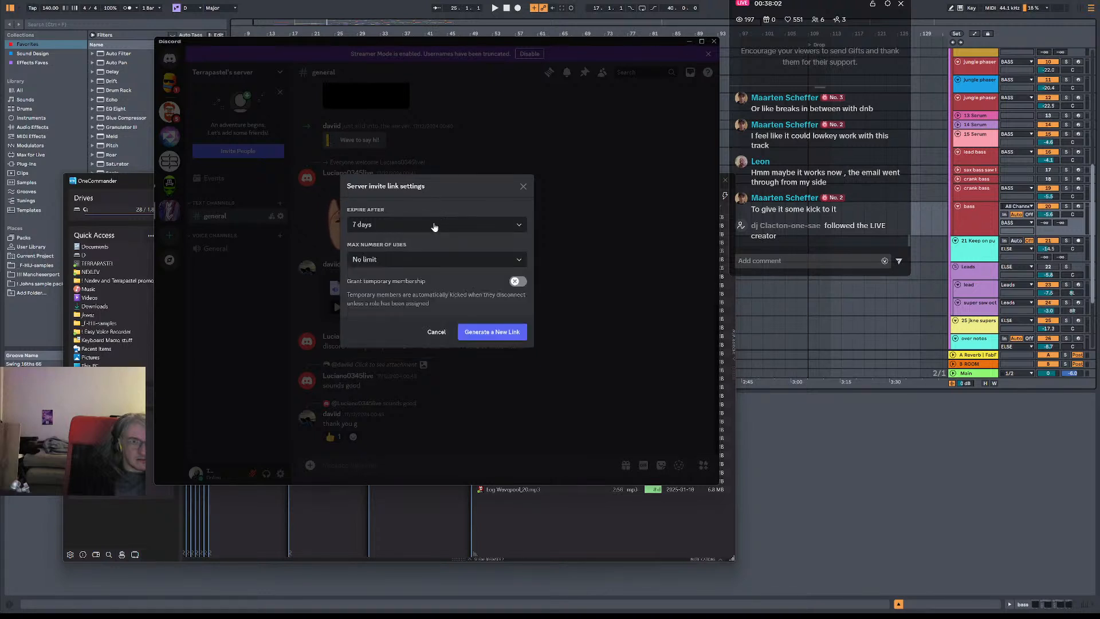
click(430, 259)
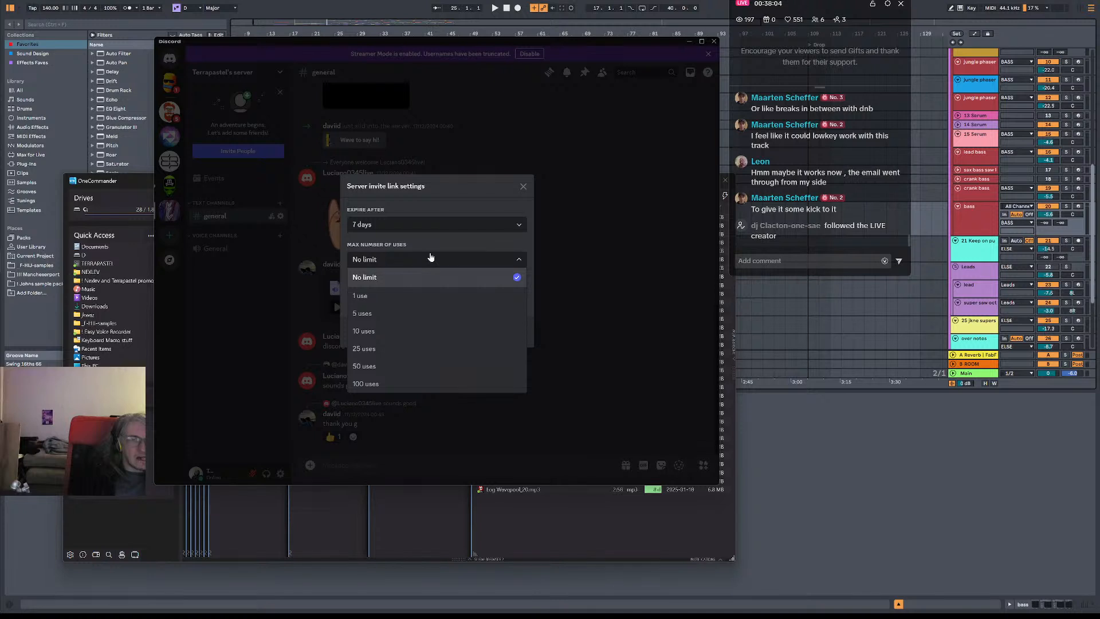
click(425, 224)
click(407, 346)
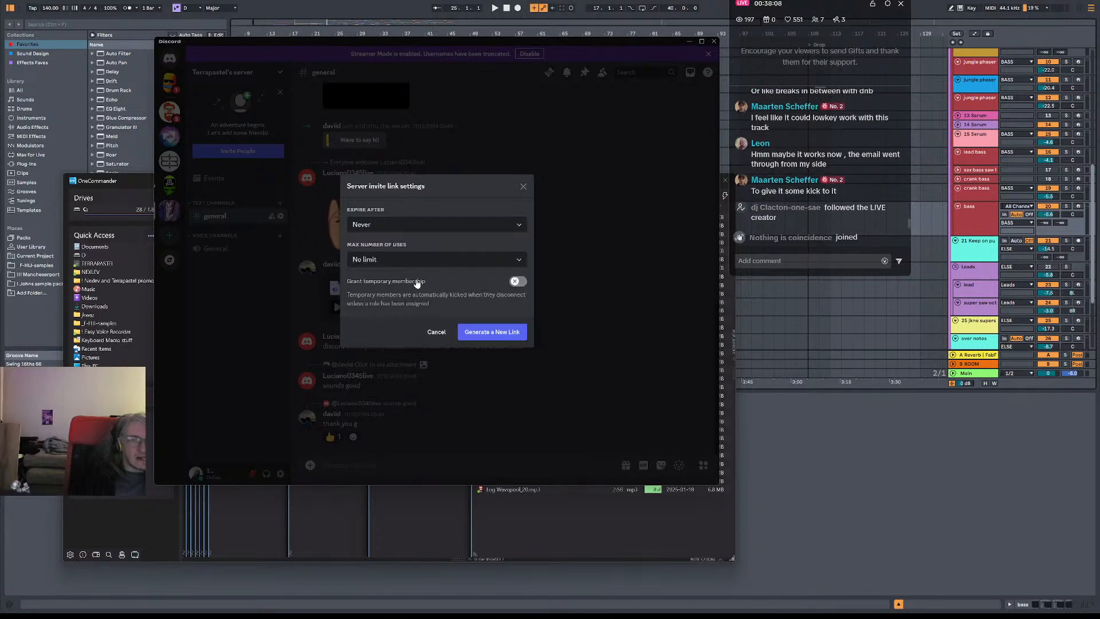
- Keep the maximum number of uses at No limit, then generate the new server invite link and copy it
click(466, 261)
click(478, 277)
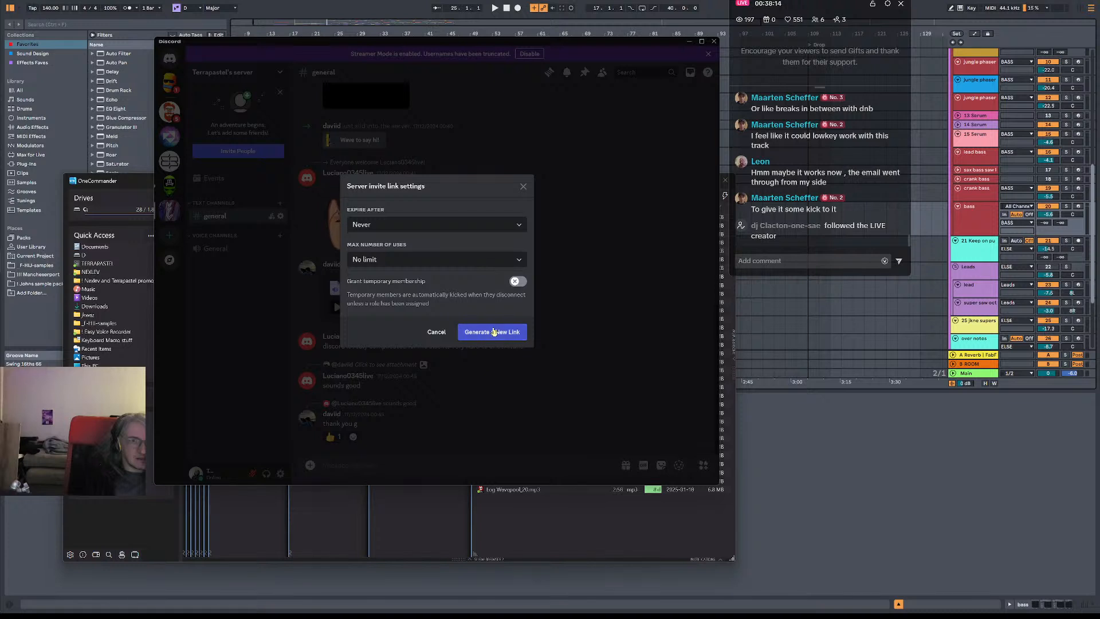
click(488, 338)
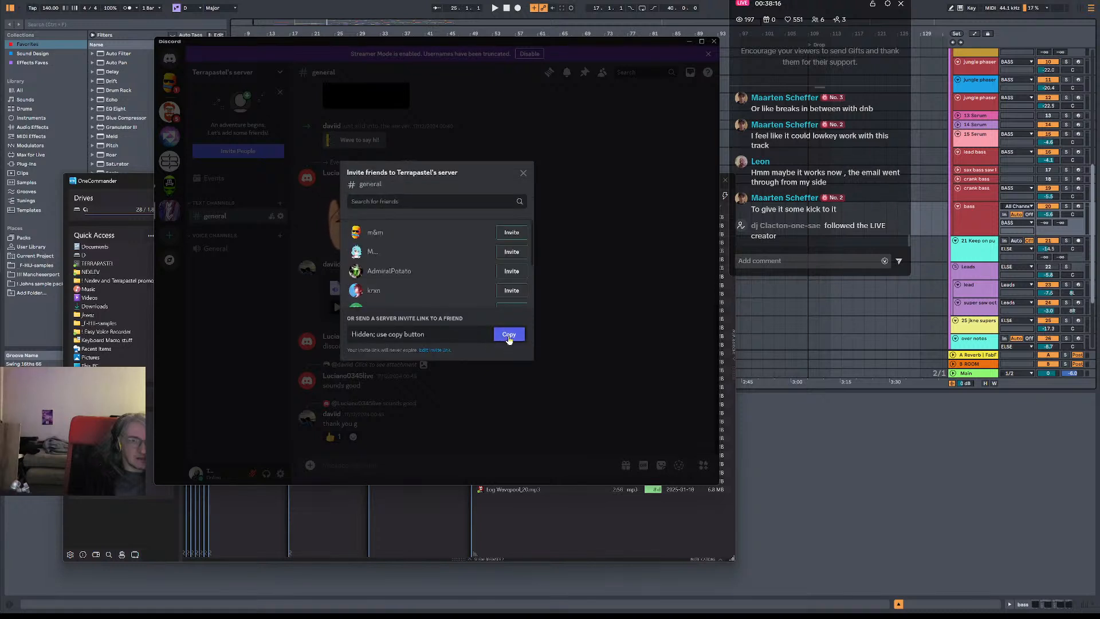
click(508, 335)
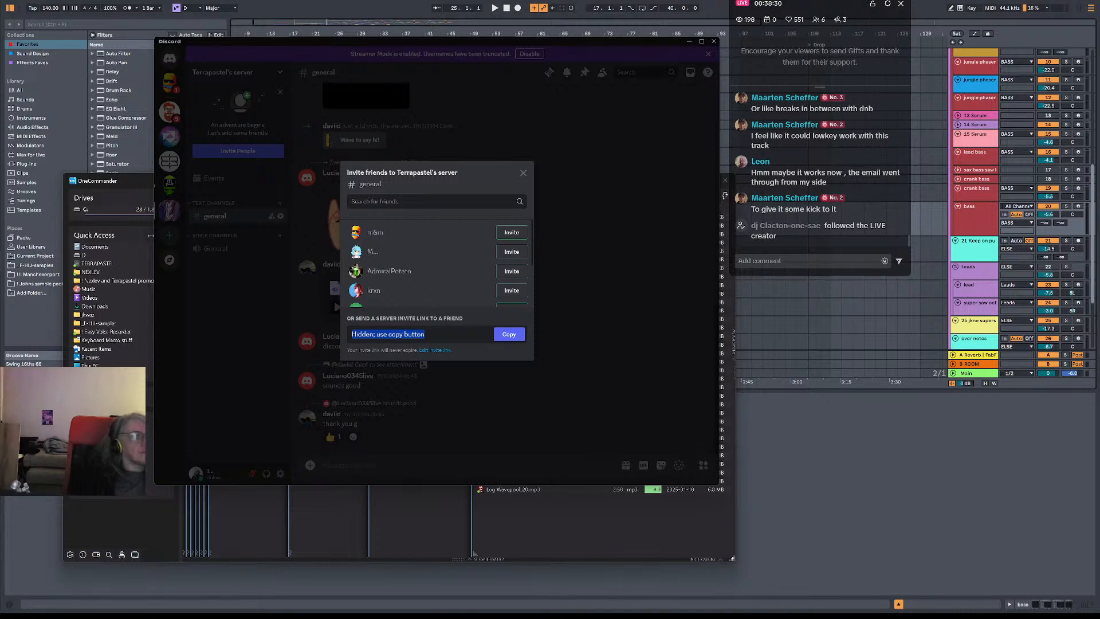
- Switch to the browser and open the Linktree admin page, then return to the Mag Lucid (Troublems) Trello card
key(alt+Tab)
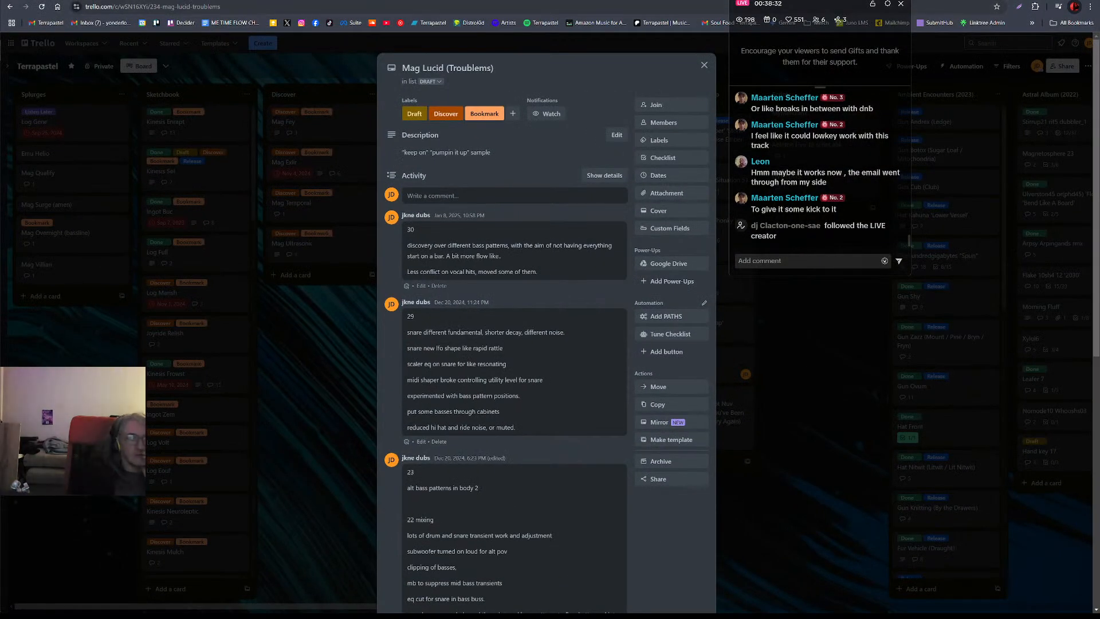
click(984, 23)
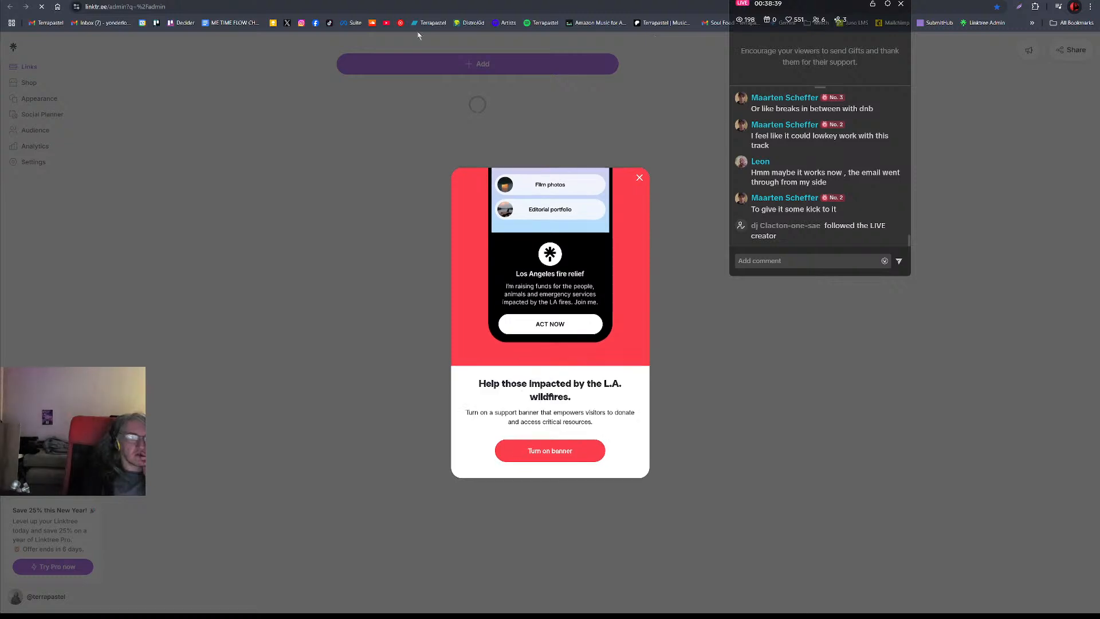
click(395, 0)
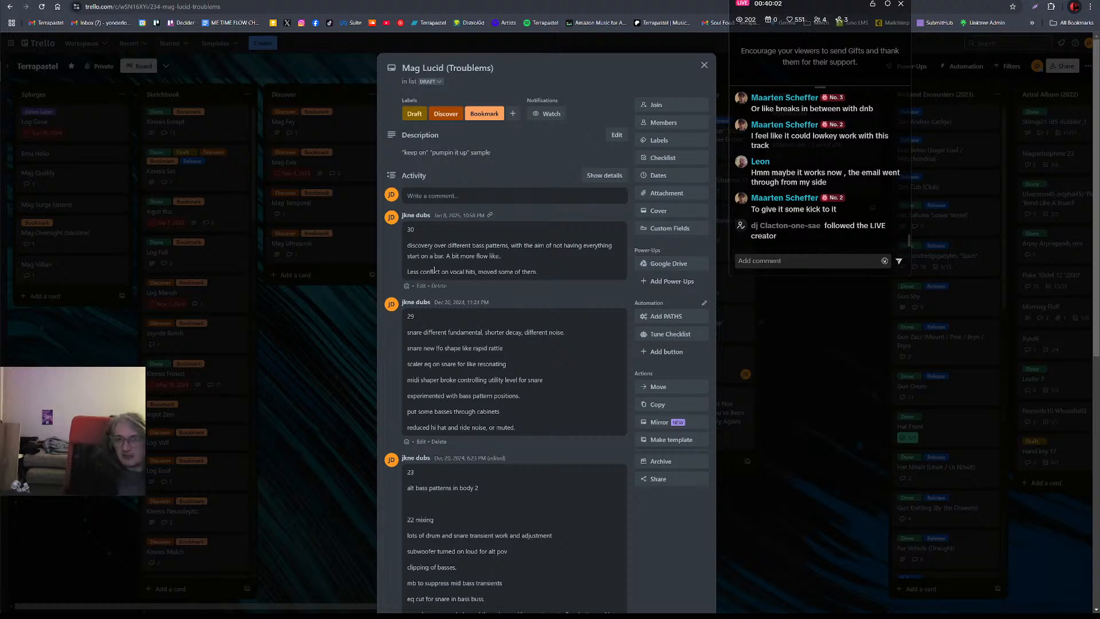
- Read far back through the live chat to the early comments about emailing a track and organising with Trello
scroll(848, 166, up, 3)
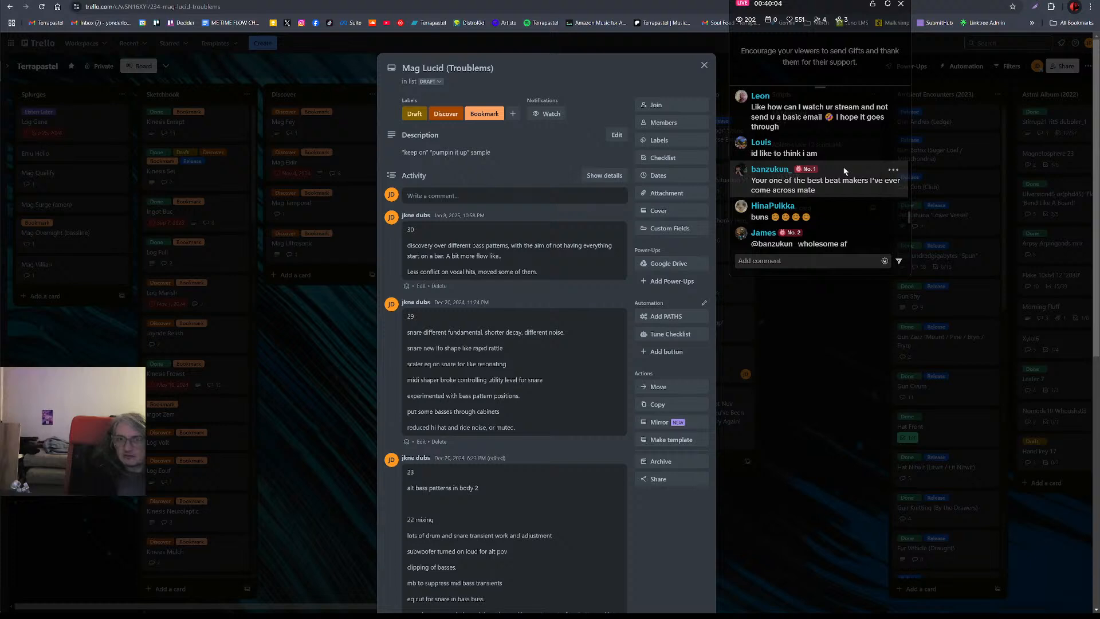
scroll(843, 170, up, 5)
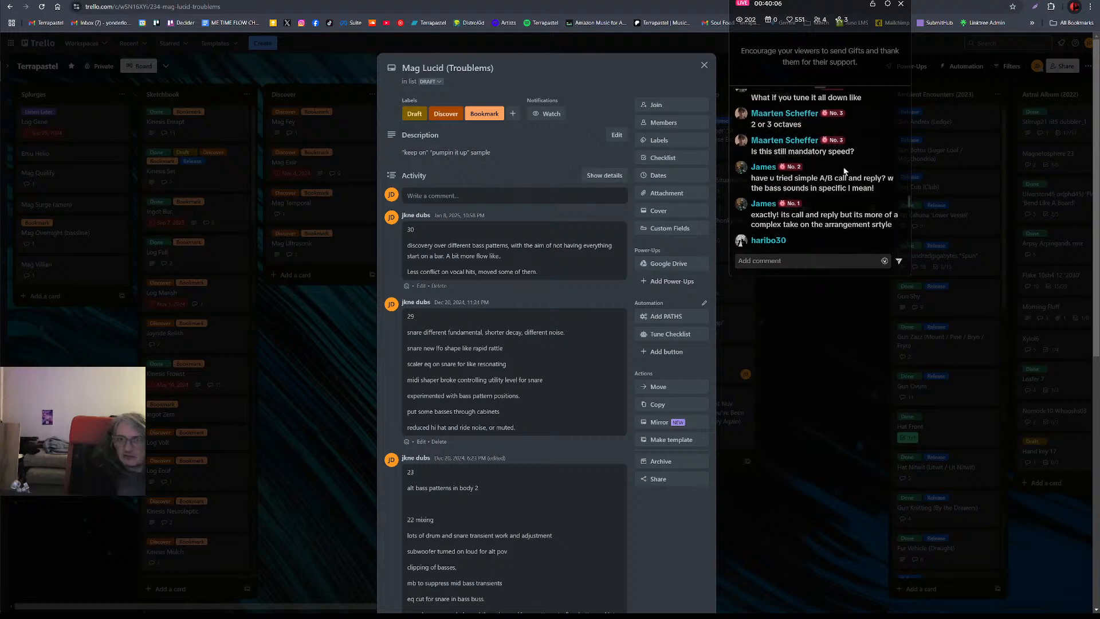
scroll(844, 171, up, 4)
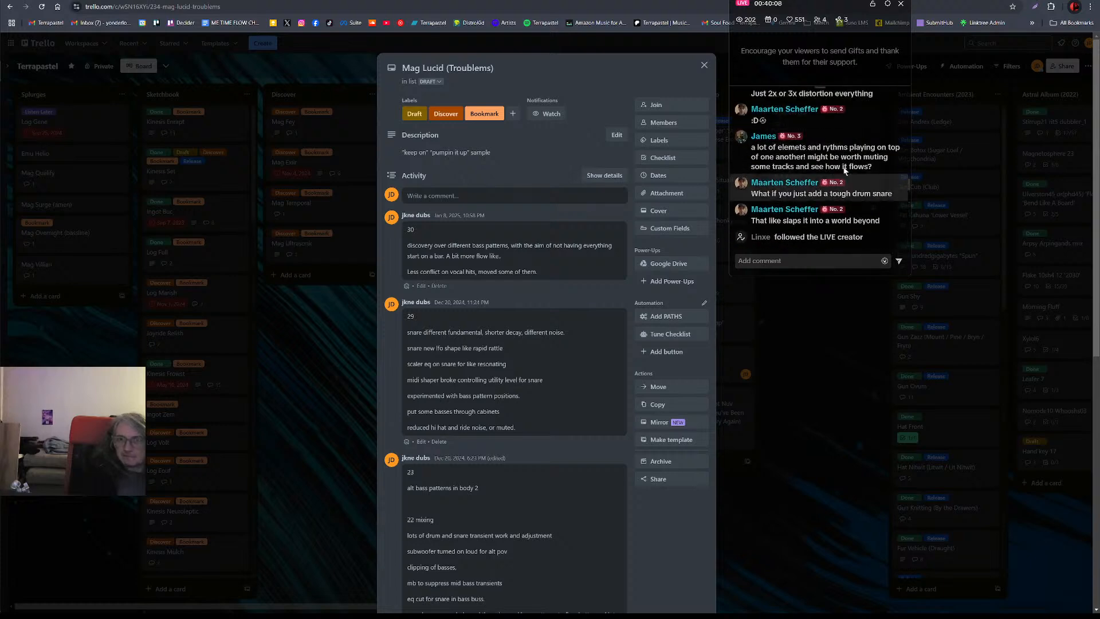
scroll(845, 171, up, 3)
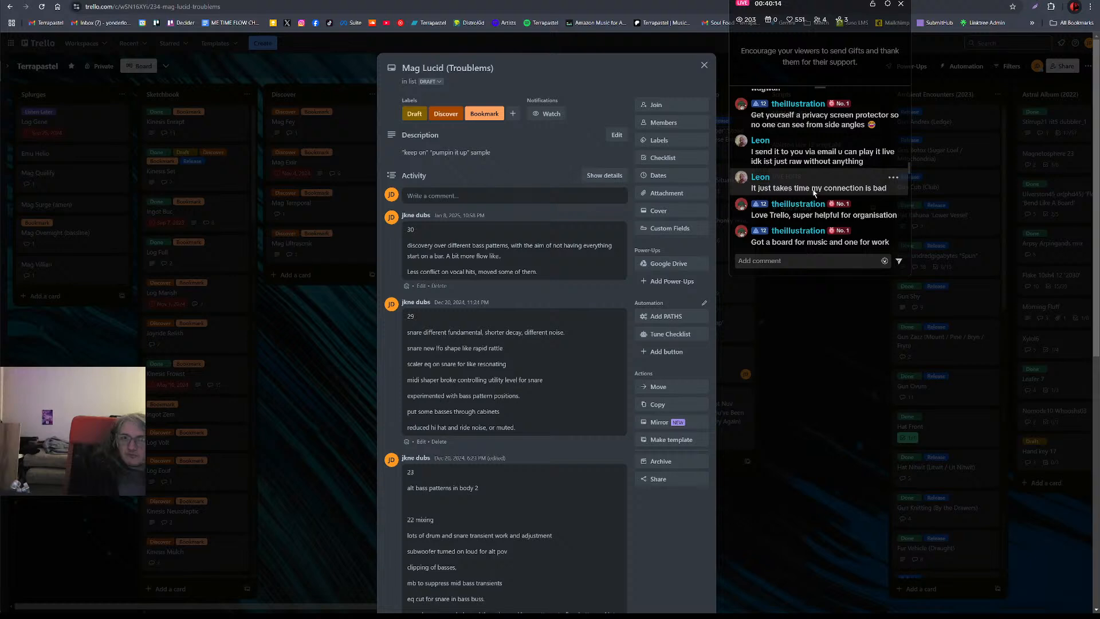
scroll(808, 194, up, 4)
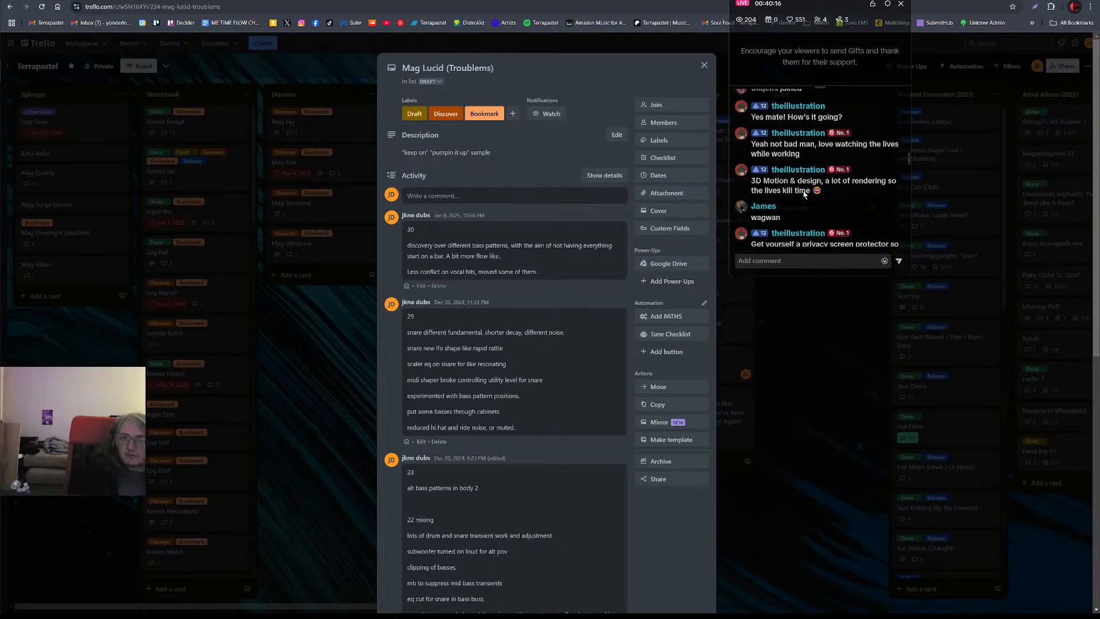
scroll(805, 194, up, 1)
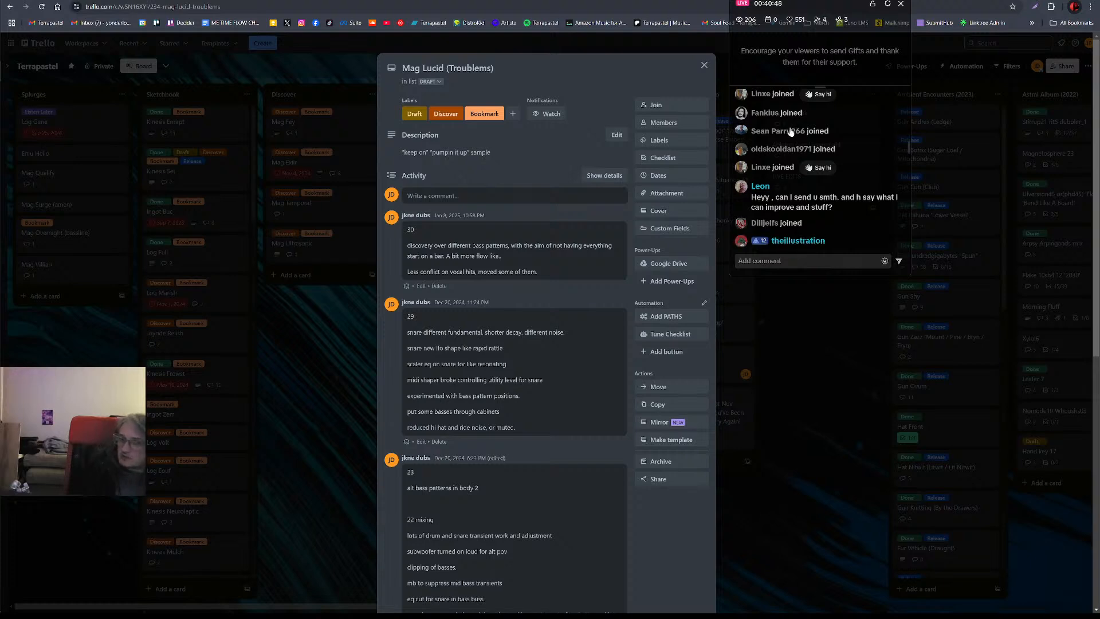
scroll(881, 204, down, 6)
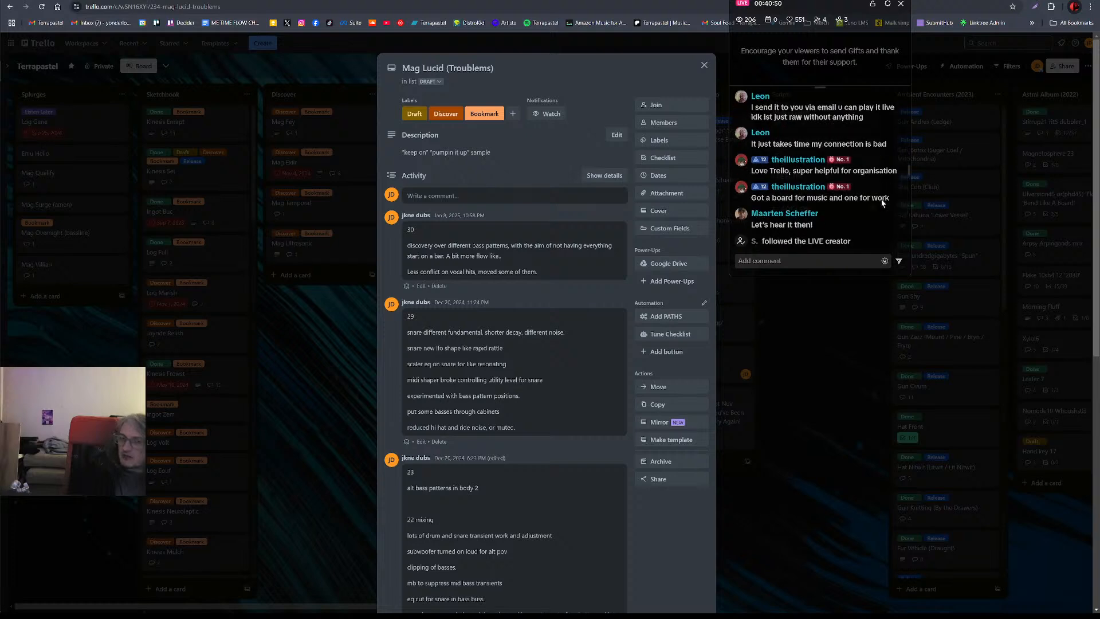
scroll(883, 203, up, 3)
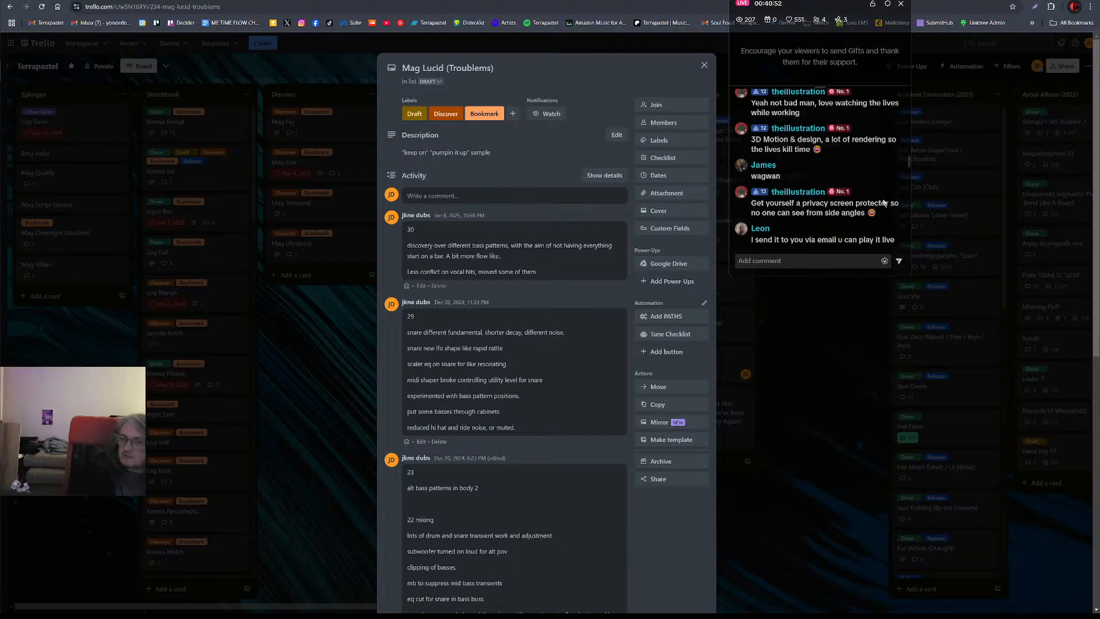
- Read back through the live chat and return to its newest comments
scroll(883, 203, up, 3)
scroll(884, 201, down, 7)
scroll(885, 198, down, 8)
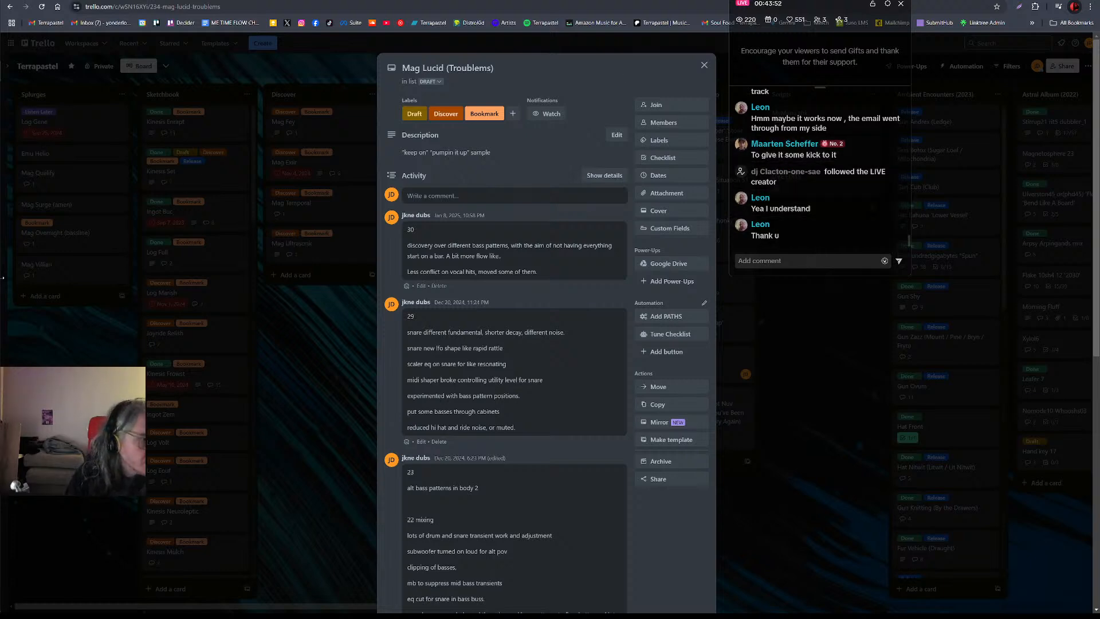
- Switch to Ableton Live, enlarge the view of bars 13 to 81 and play the intro from bar 17
key(alt+Tab)
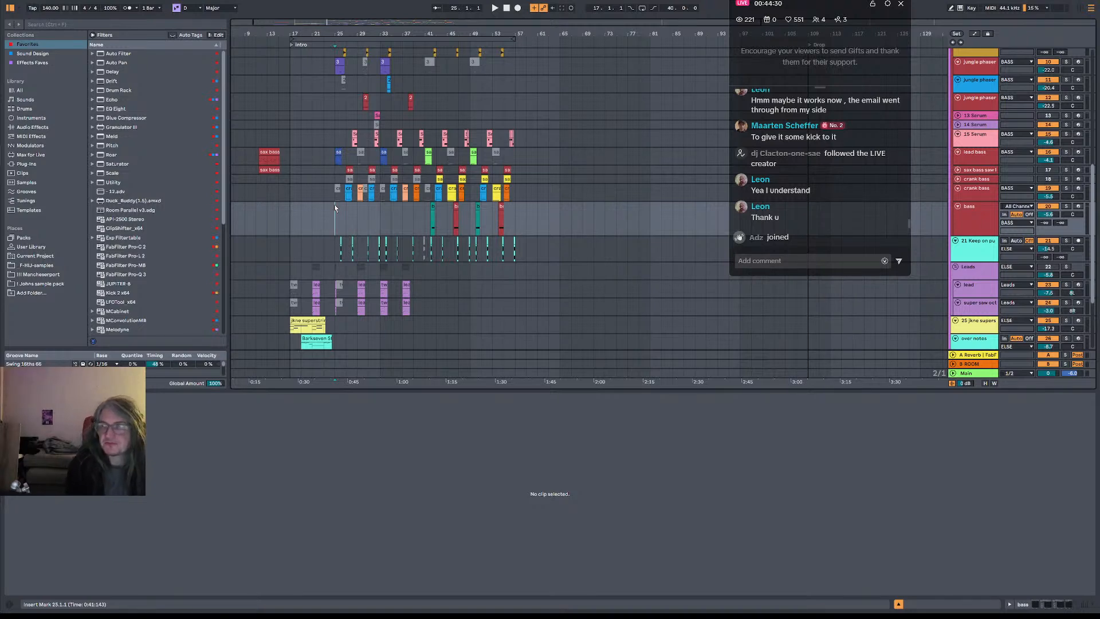
click(325, 221)
drag(355, 33, 354, 257)
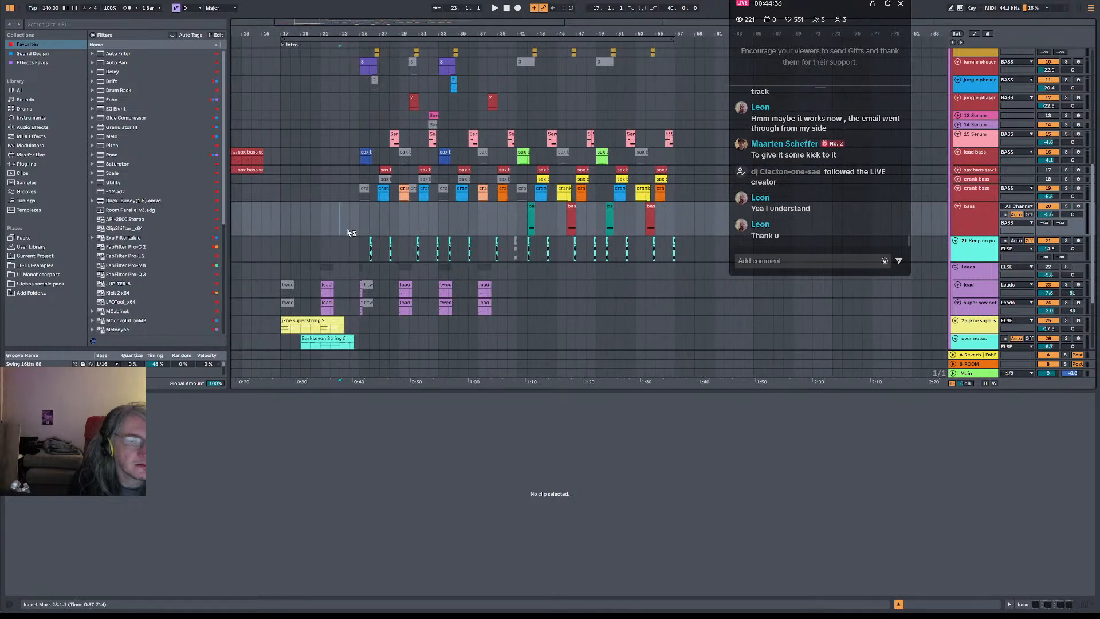
click(361, 209)
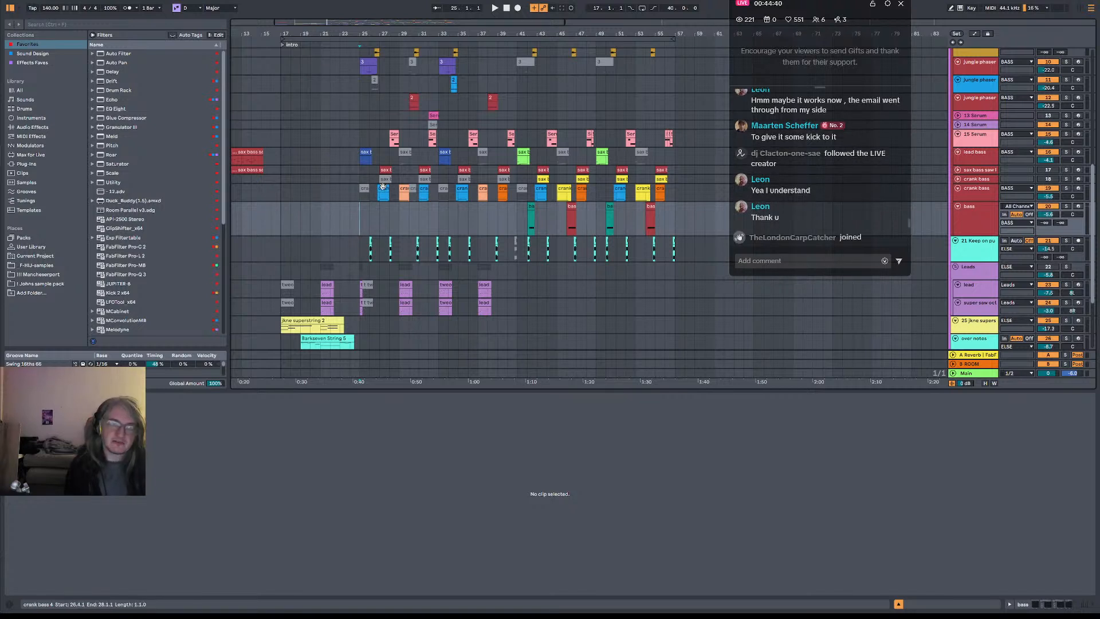
click(344, 217)
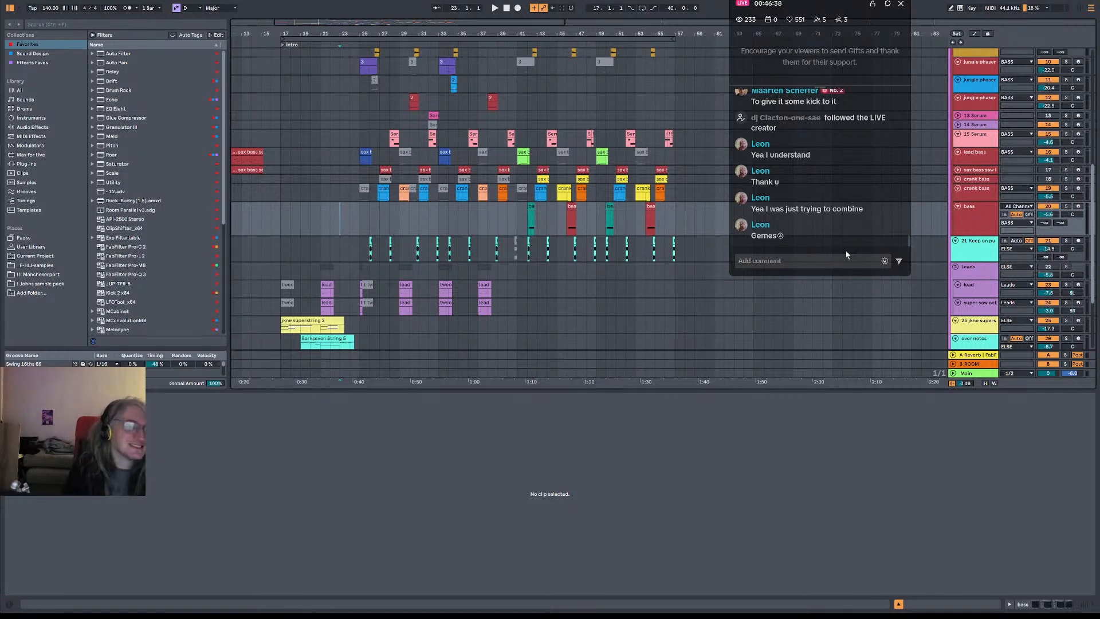
click(281, 227)
key(space)
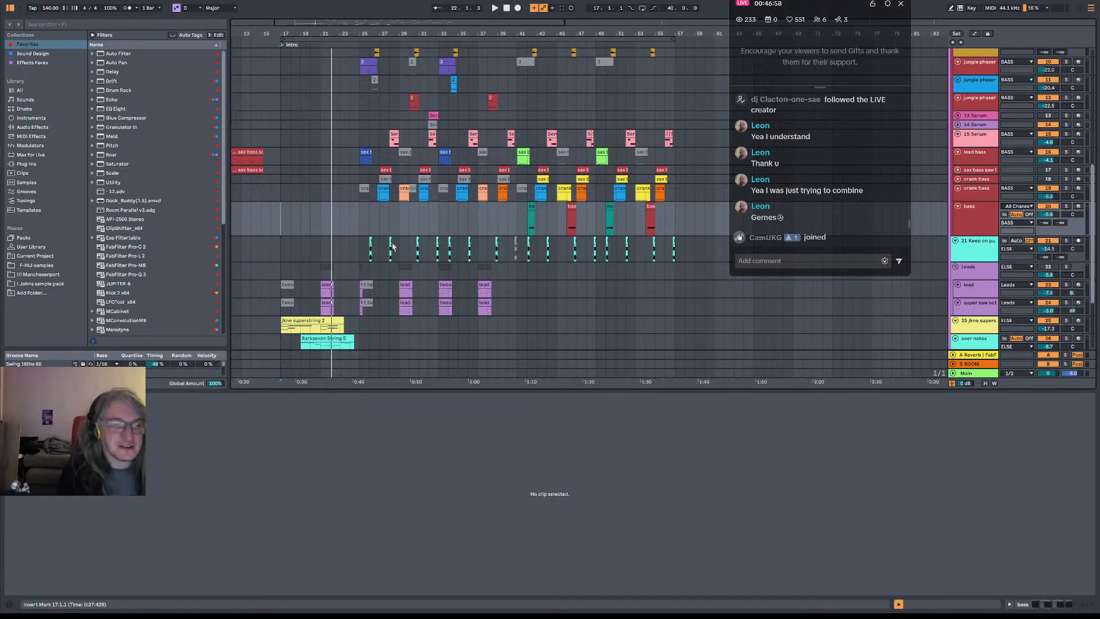
- Play the end of the intro from bar 21
click(359, 218)
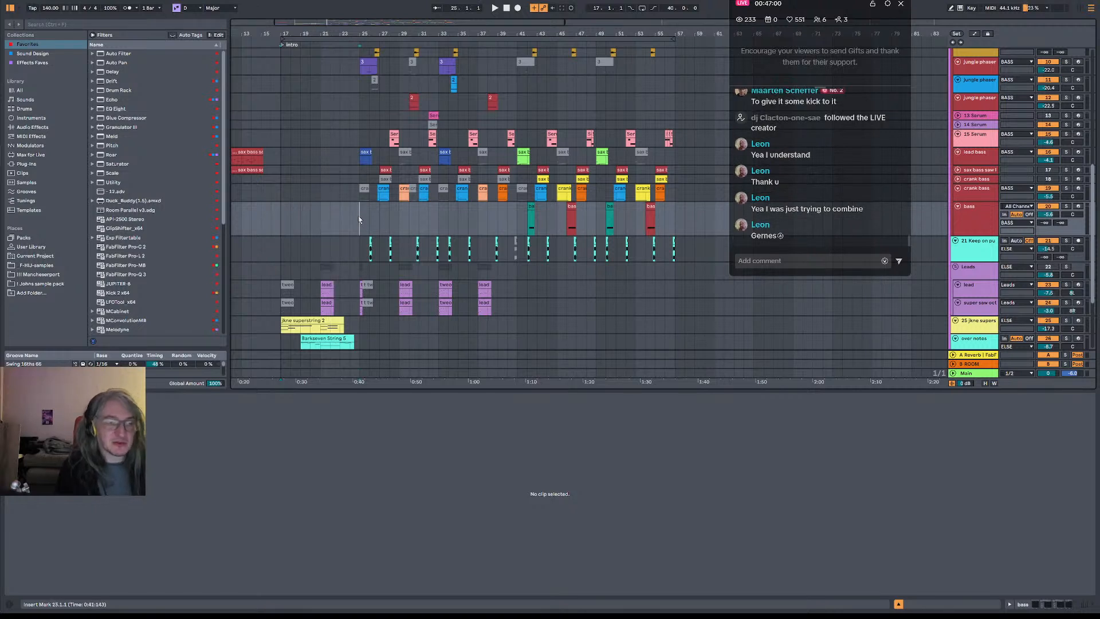
click(283, 223)
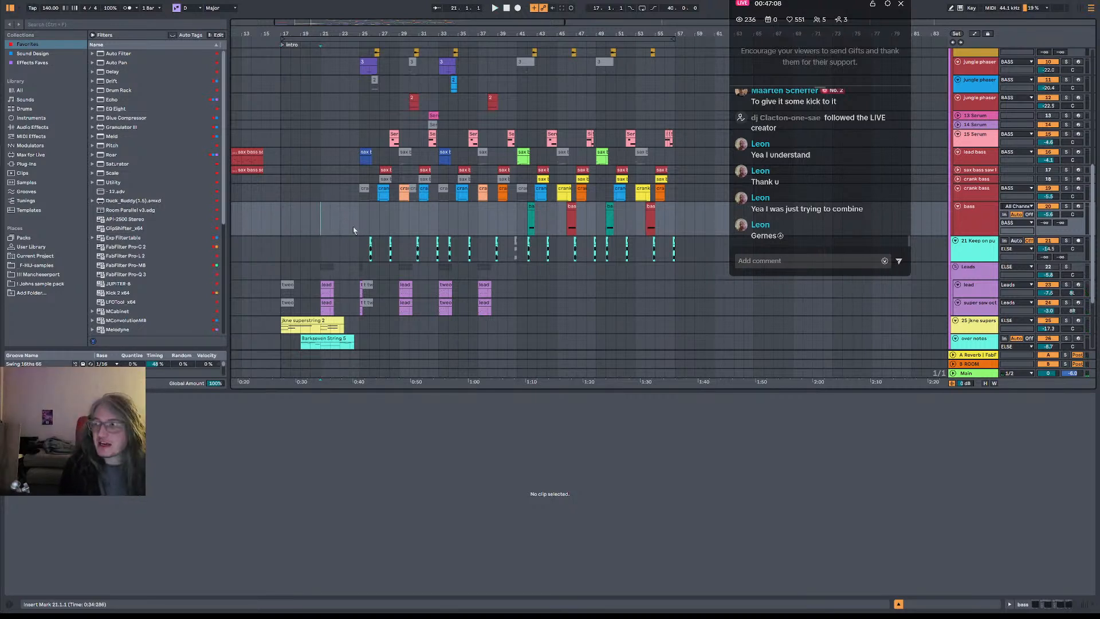
click(319, 233)
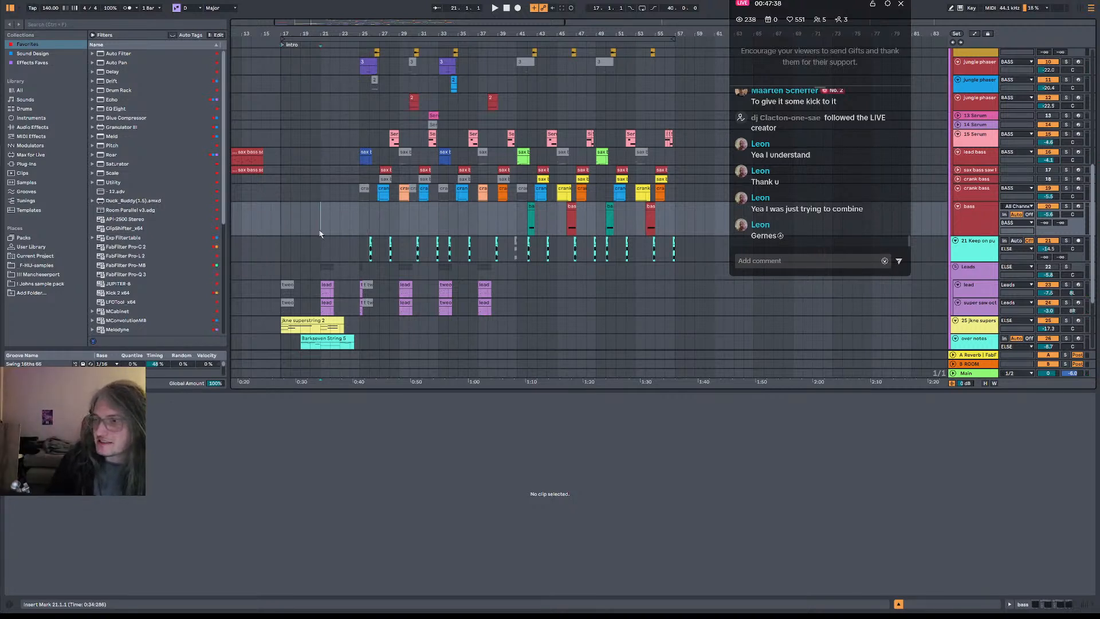
key(space)
key(space)
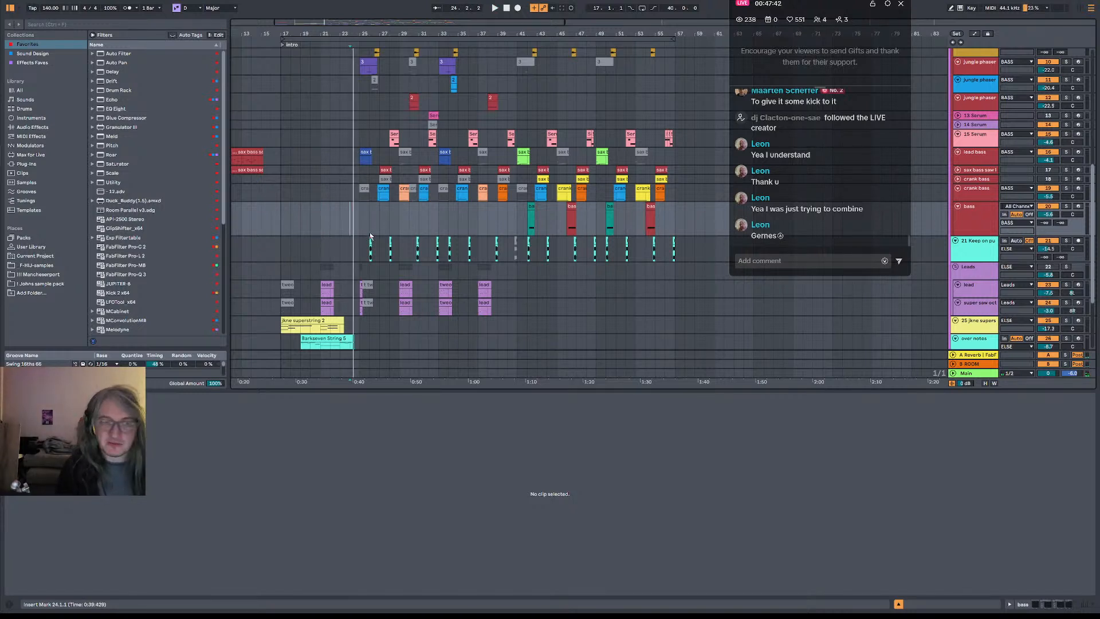
- Play the arrangement from bar 24 through the bass section to about bar 43
key(space)
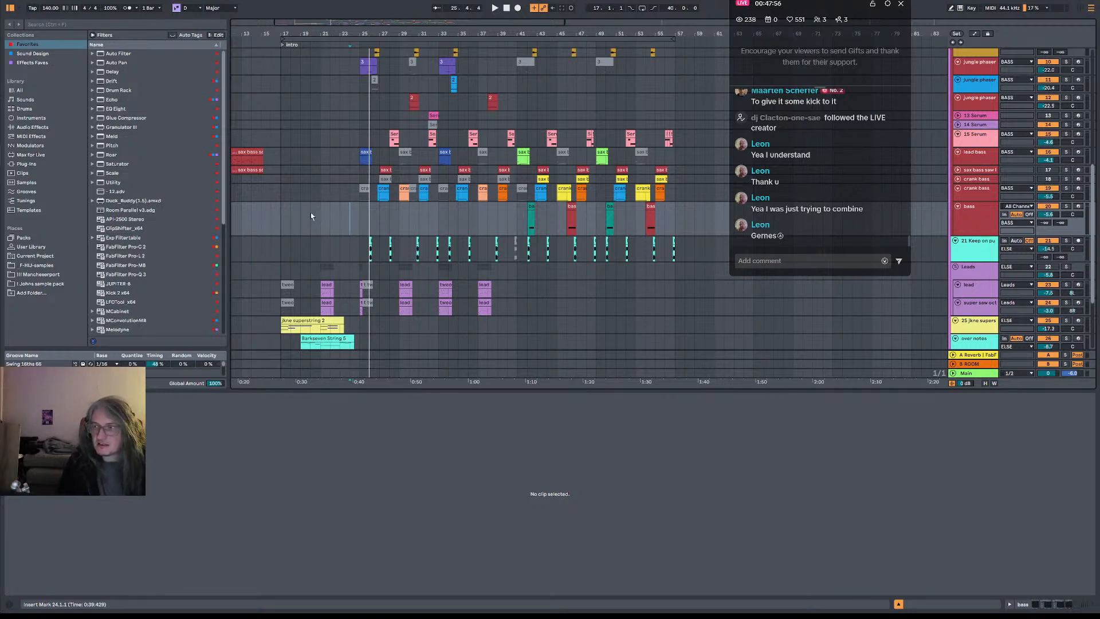
scroll(325, 216, down, 3)
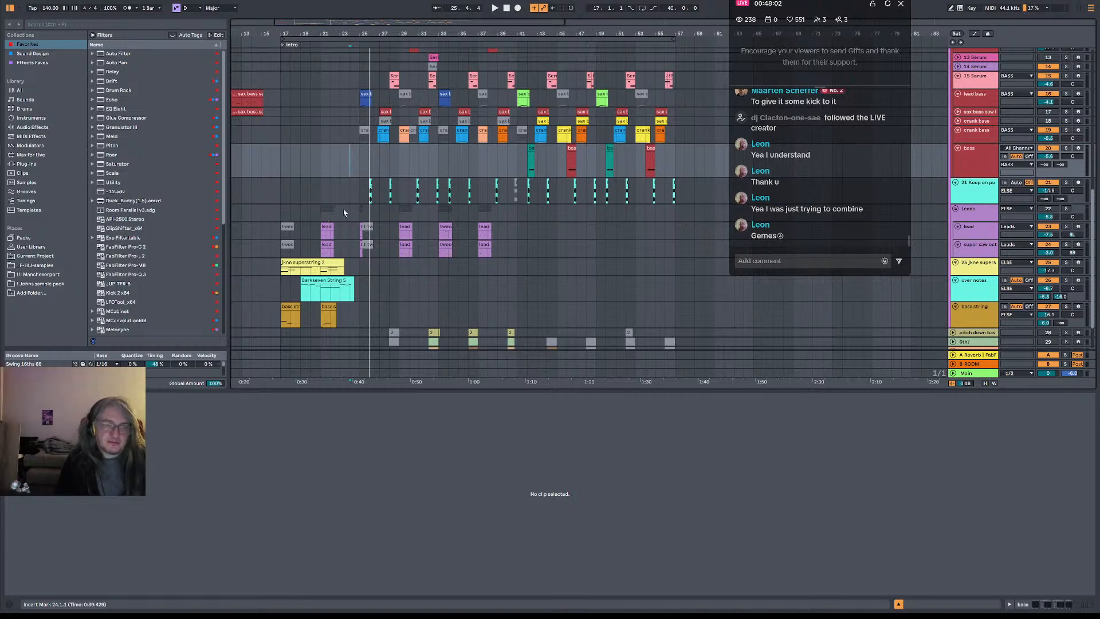
scroll(345, 207, up, 1)
click(353, 190)
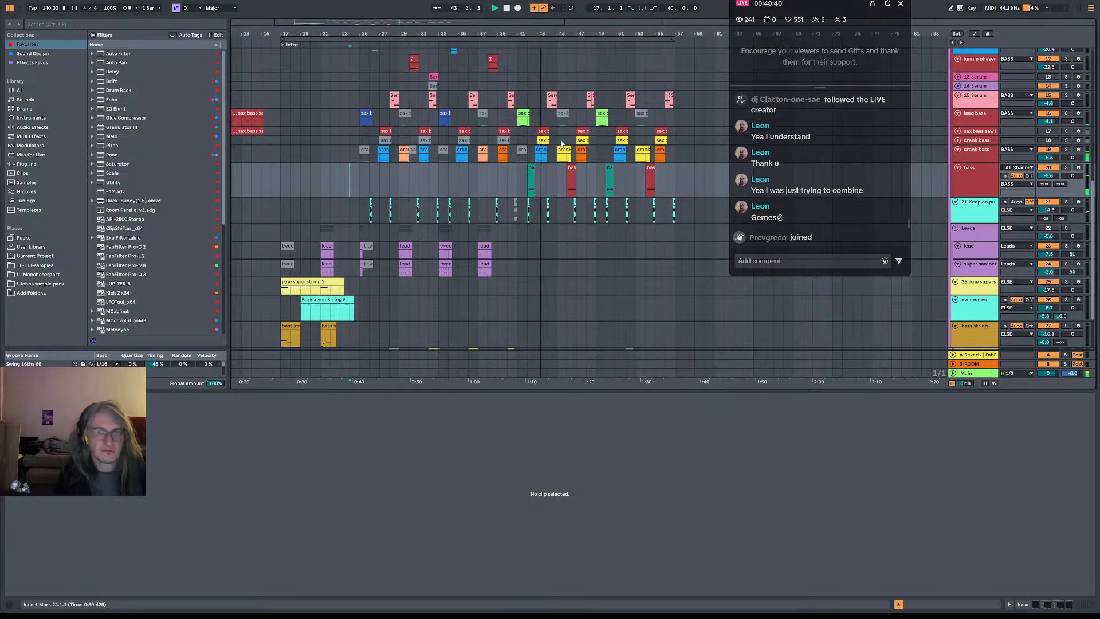
key(space)
- Examine the teal bass clip at bar 42 by playing it repeatedly from its start
scroll(542, 172, up, 5)
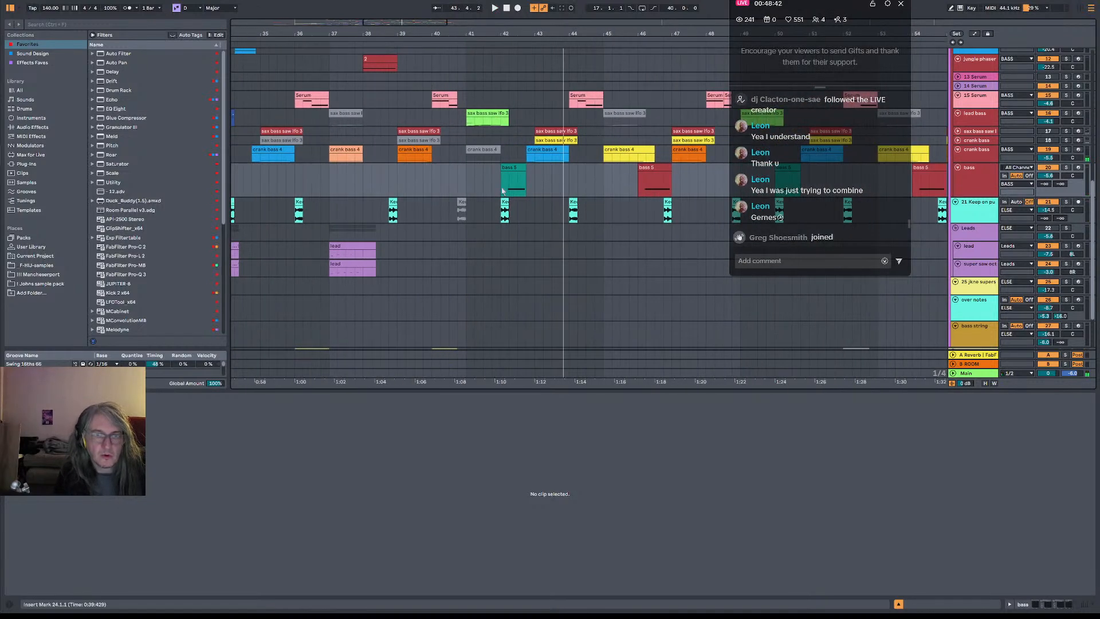
click(504, 195)
key(space)
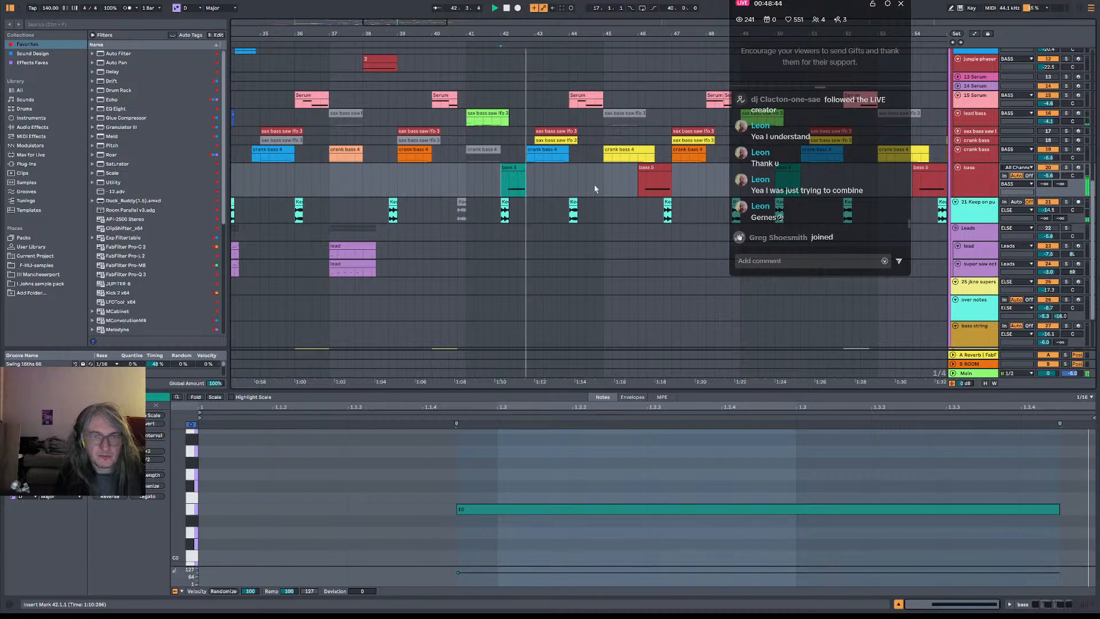
key(space)
key(space)
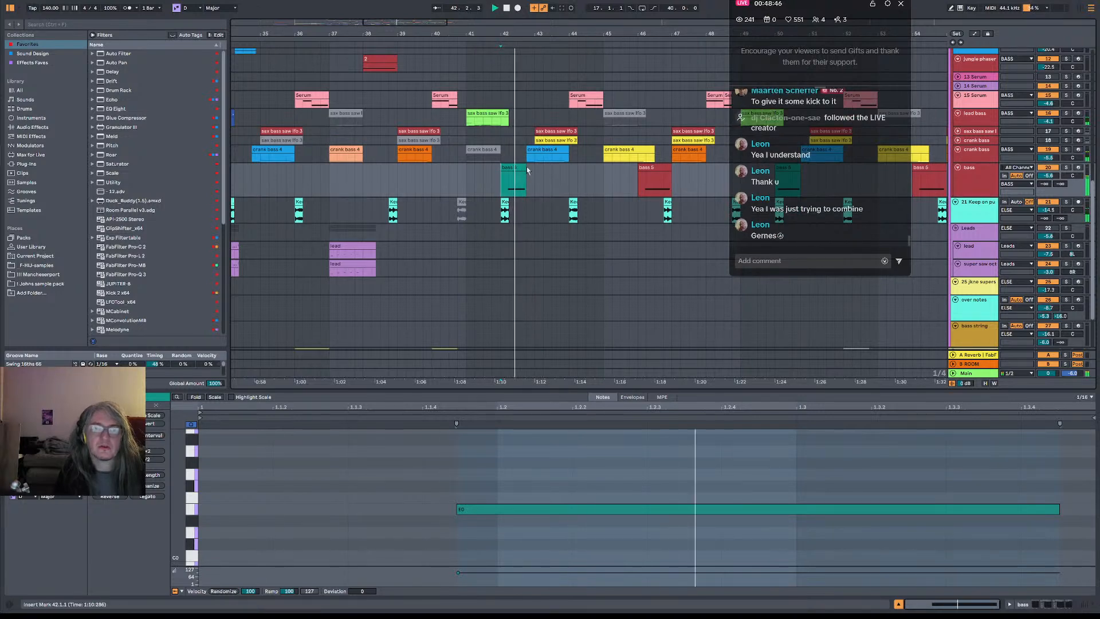
- Trim the following crank bass clip's start to bar 43 and lengthen the bar 42 teal bass clip and its note to fill the gap
mouse_move(525, 166)
mouse_down()
mouse_move(535, 150)
mouse_move(526, 165)
mouse_up()
key(space)
click(839, 415)
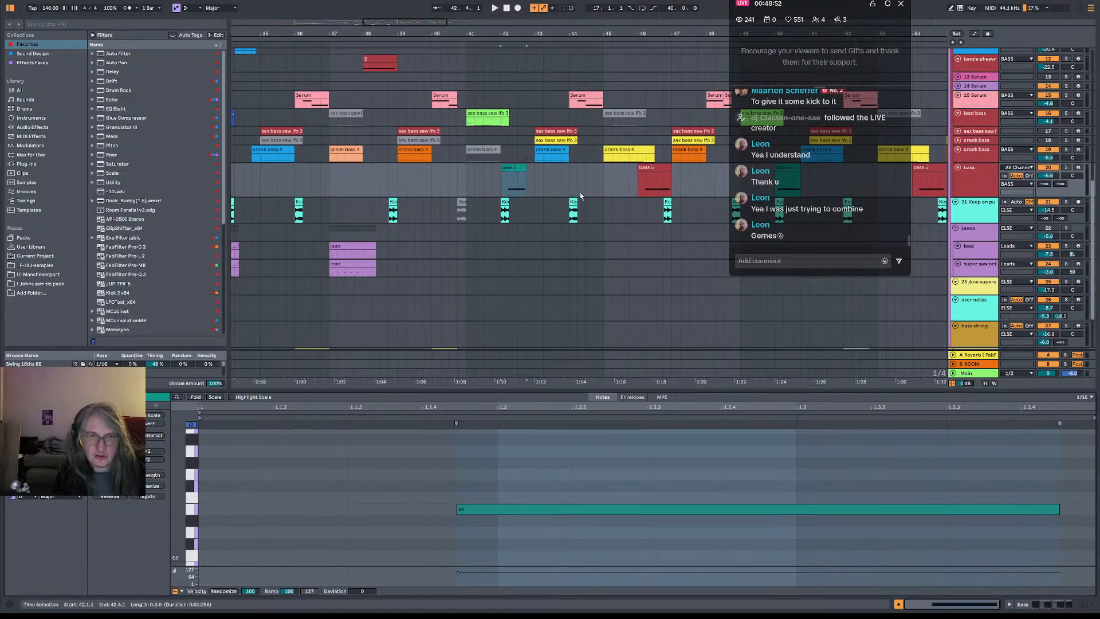
drag(521, 167, 534, 167)
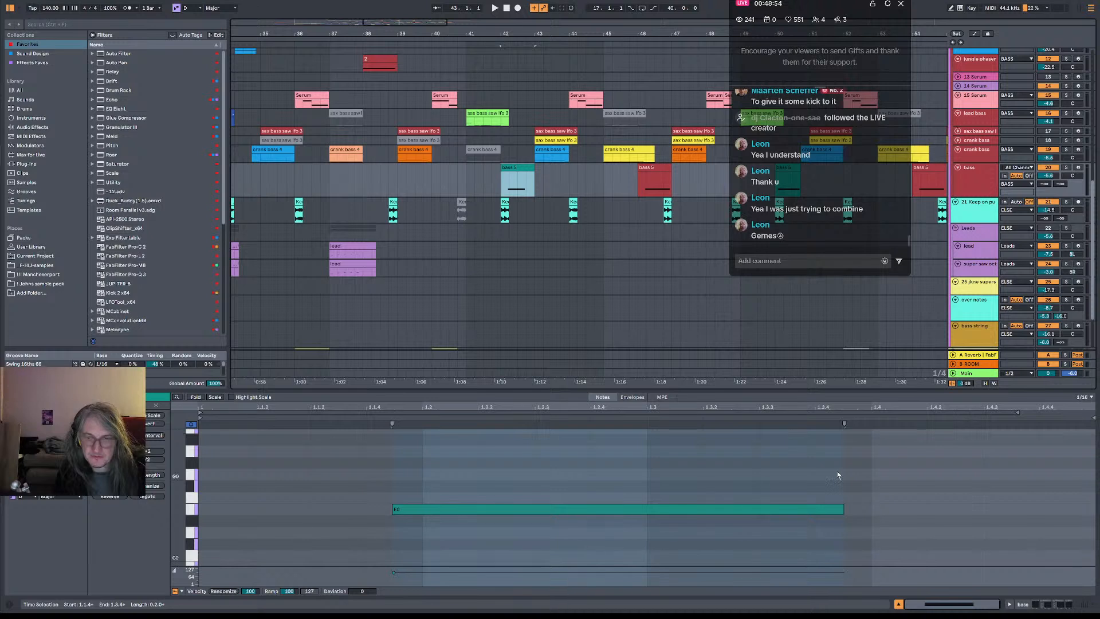
drag(843, 509, 1064, 513)
- Listen to the lengthened bar 42 bass clip in context, including a pass from bar 41
key(space)
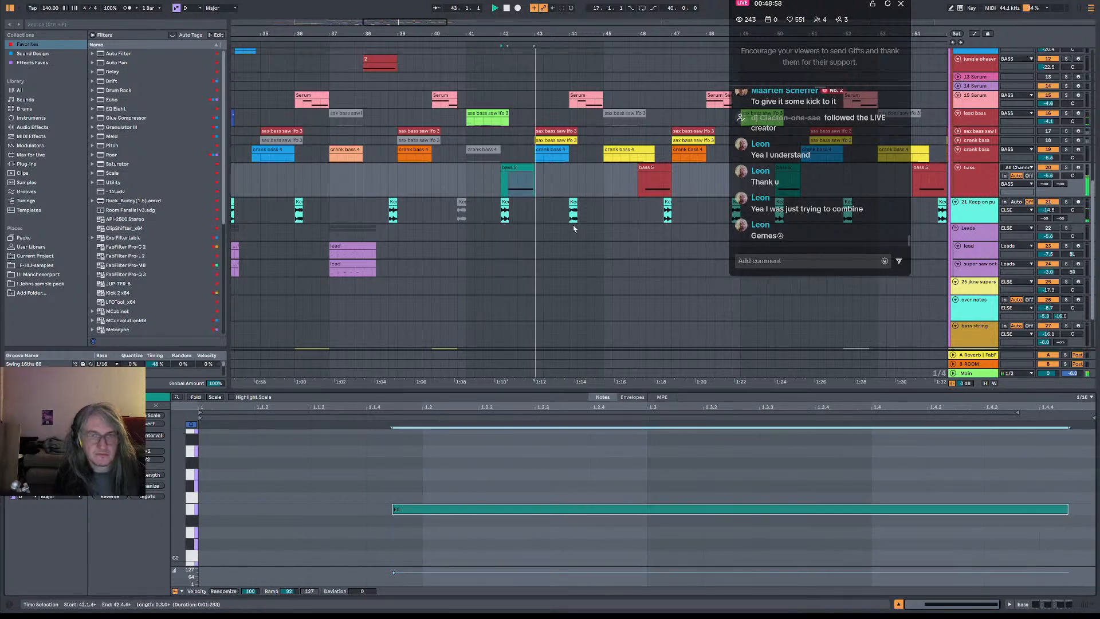
key(space)
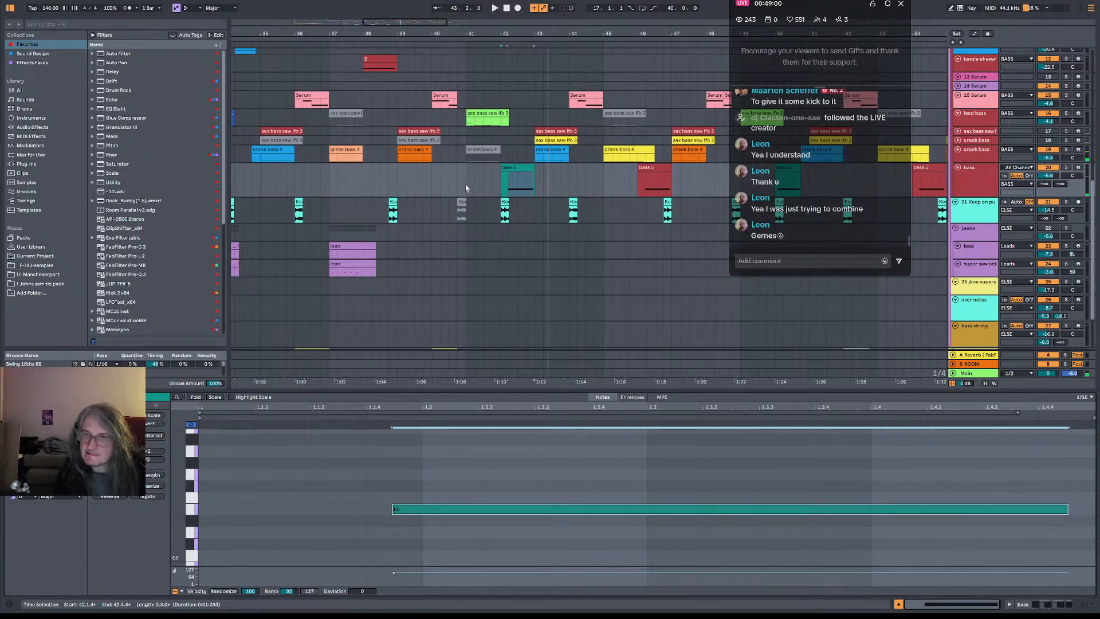
scroll(634, 191, right, 5)
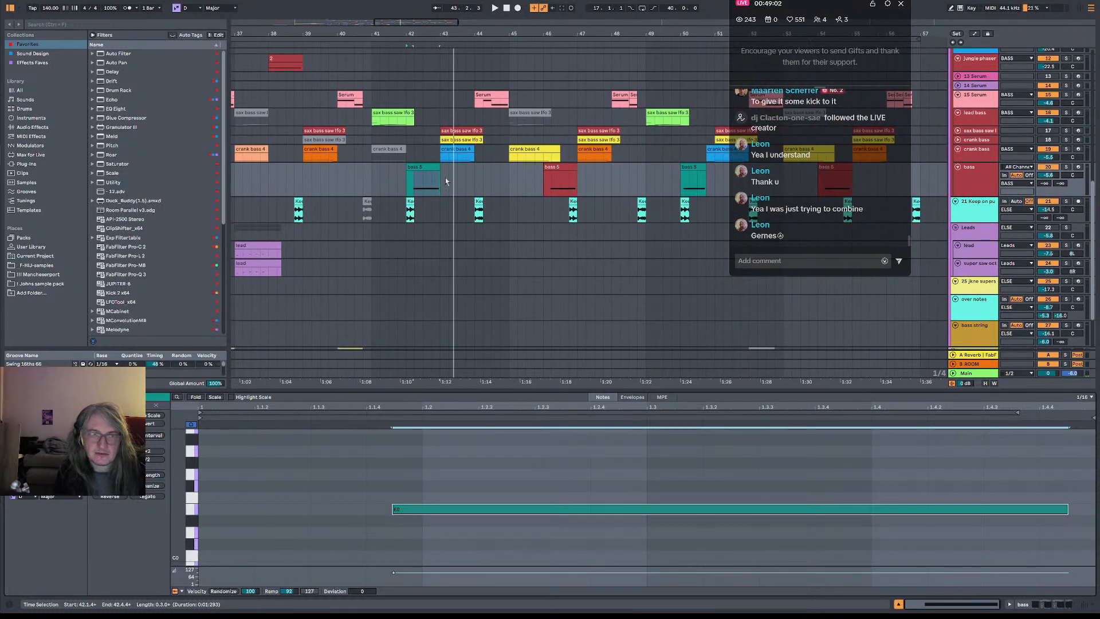
click(378, 183)
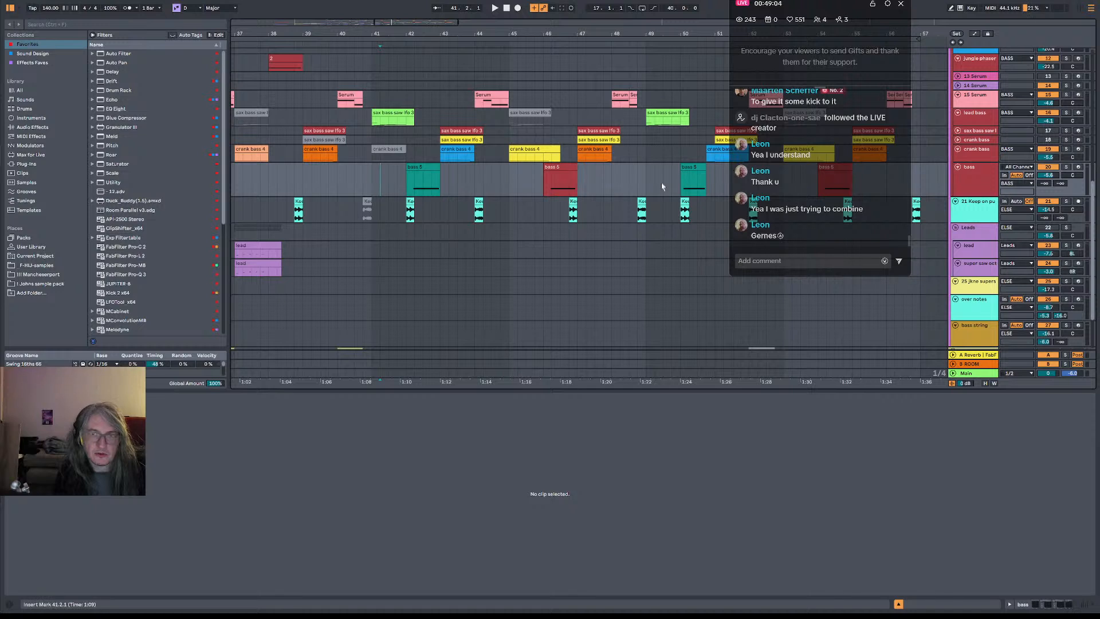
click(410, 183)
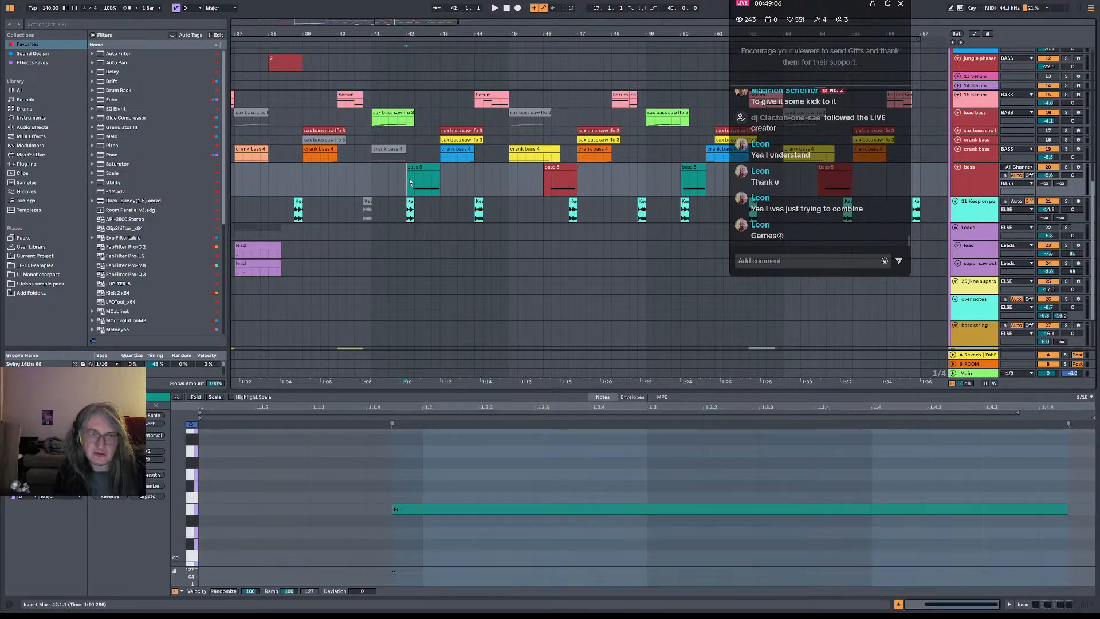
click(374, 189)
key(space)
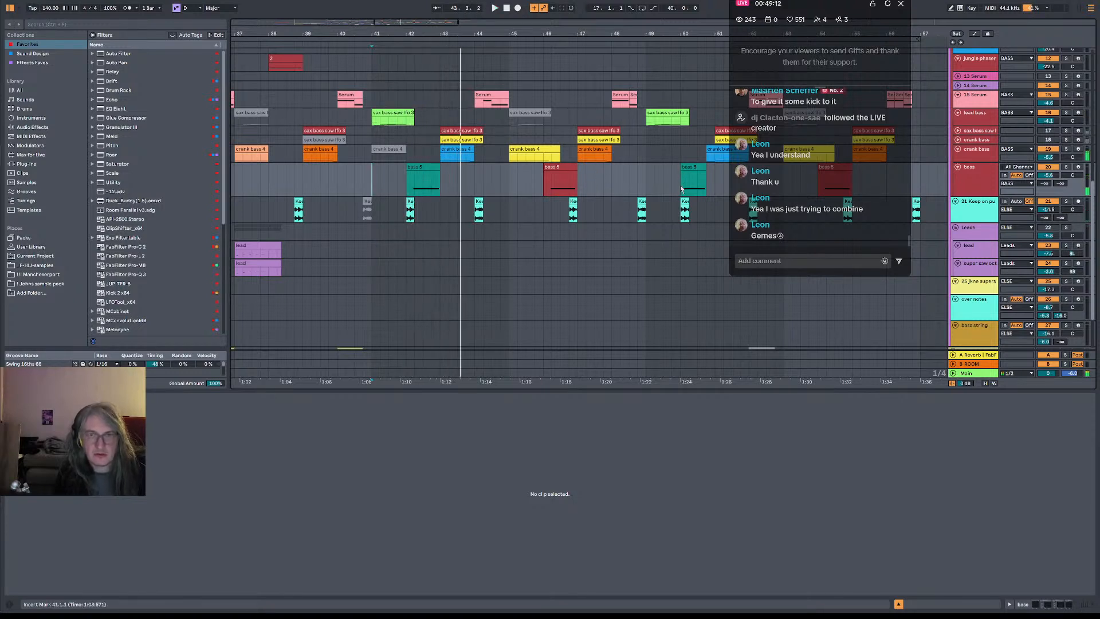
- Play the matching phrase from bar 49 to compare the teal bass clip at bar 50
click(649, 186)
key(space)
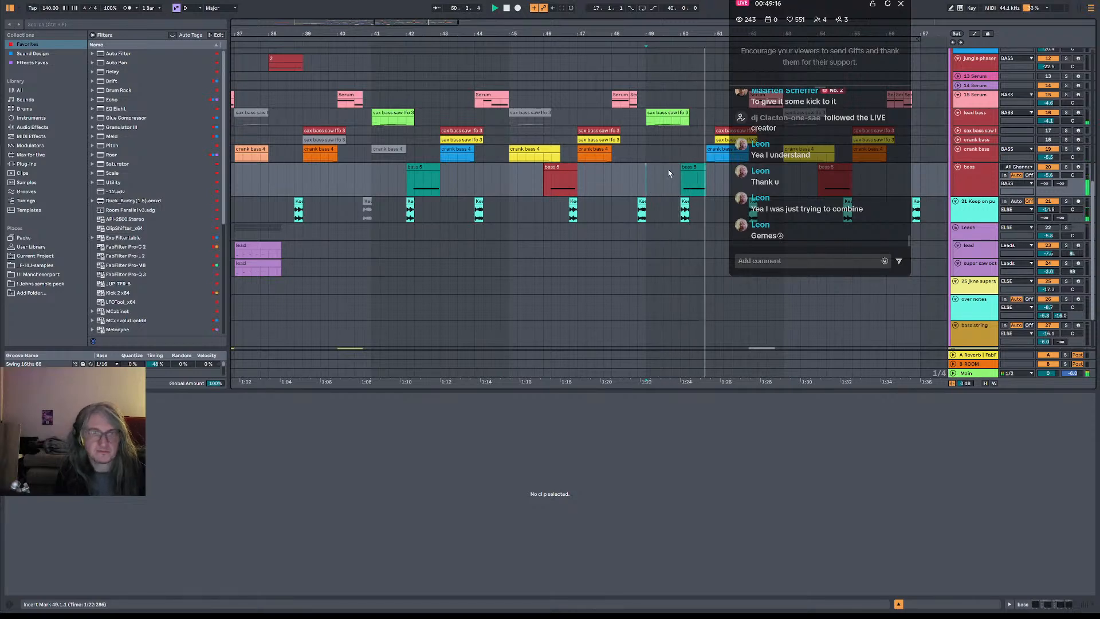
drag(667, 173, 556, 171)
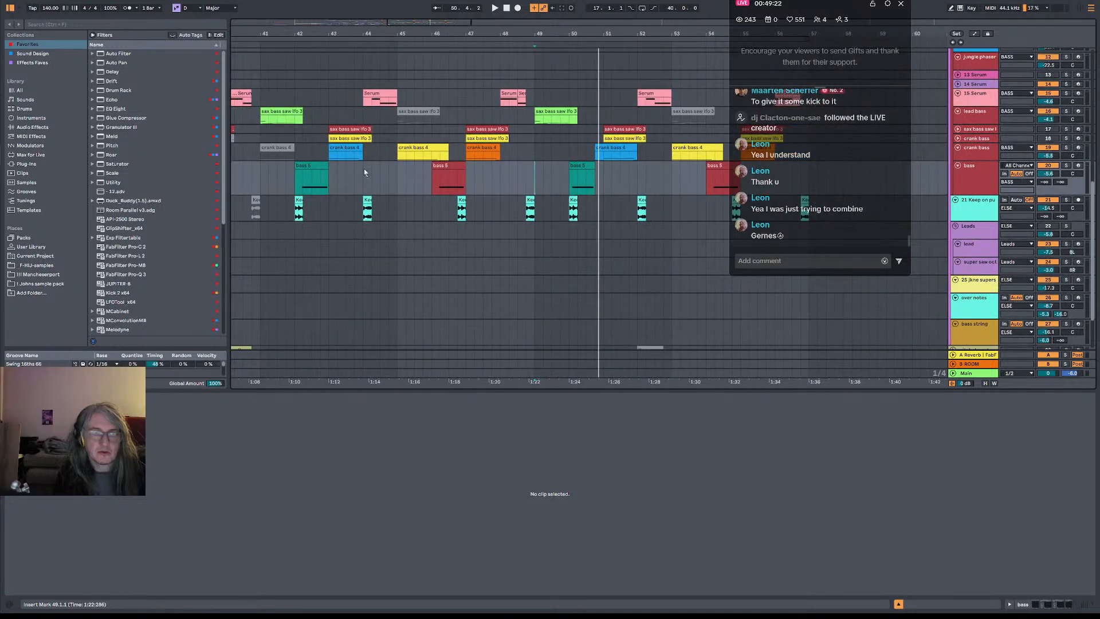
click(570, 175)
click(534, 180)
key(space)
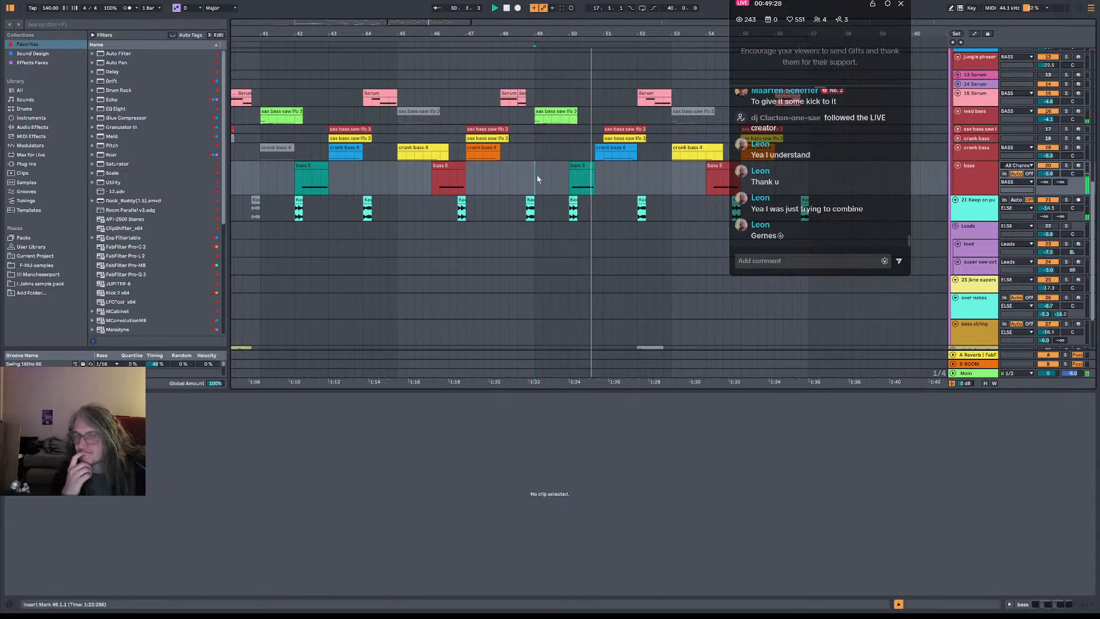
- Replace the bar 50 bass clip with a copy of the bar 42 one, trimmed before the next crank bass clip, and play from bar 49
click(314, 167)
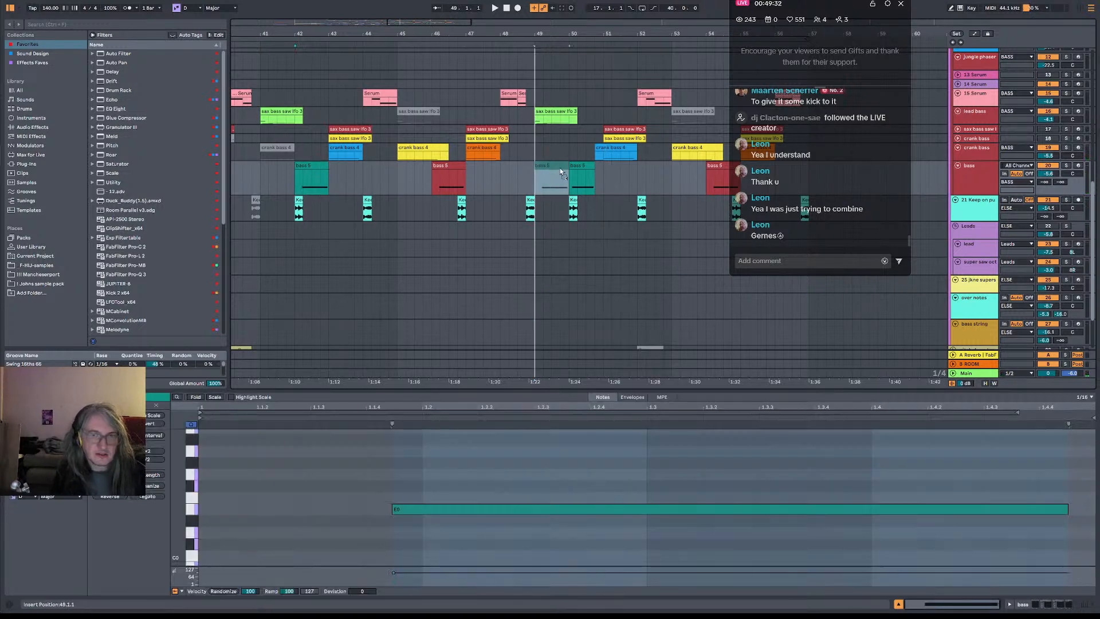
drag(594, 167, 593, 166)
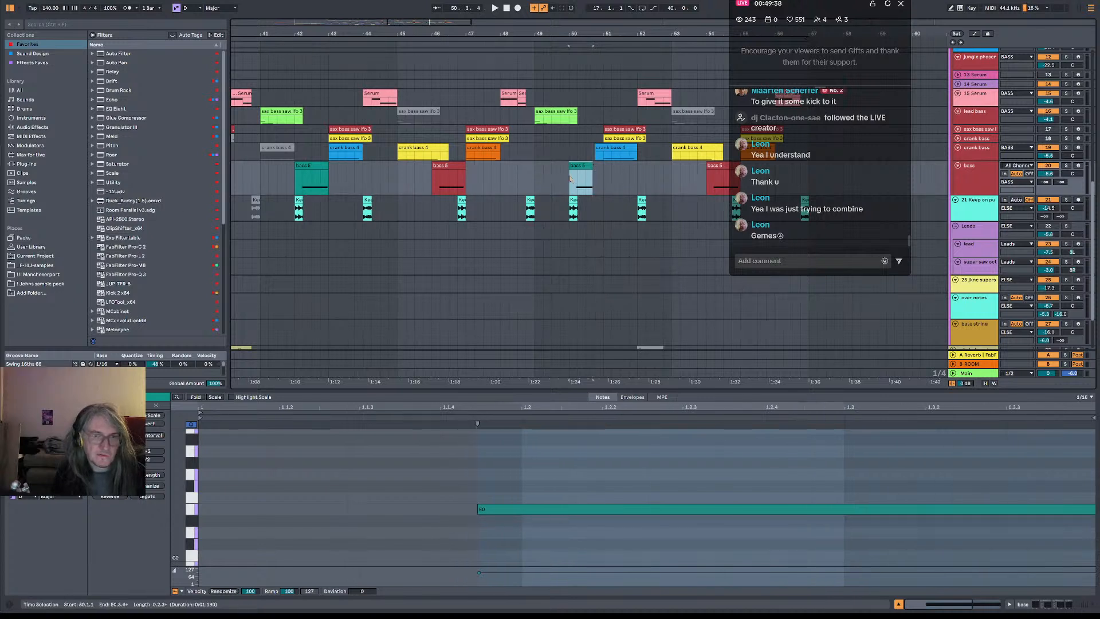
click(529, 179)
key(space)
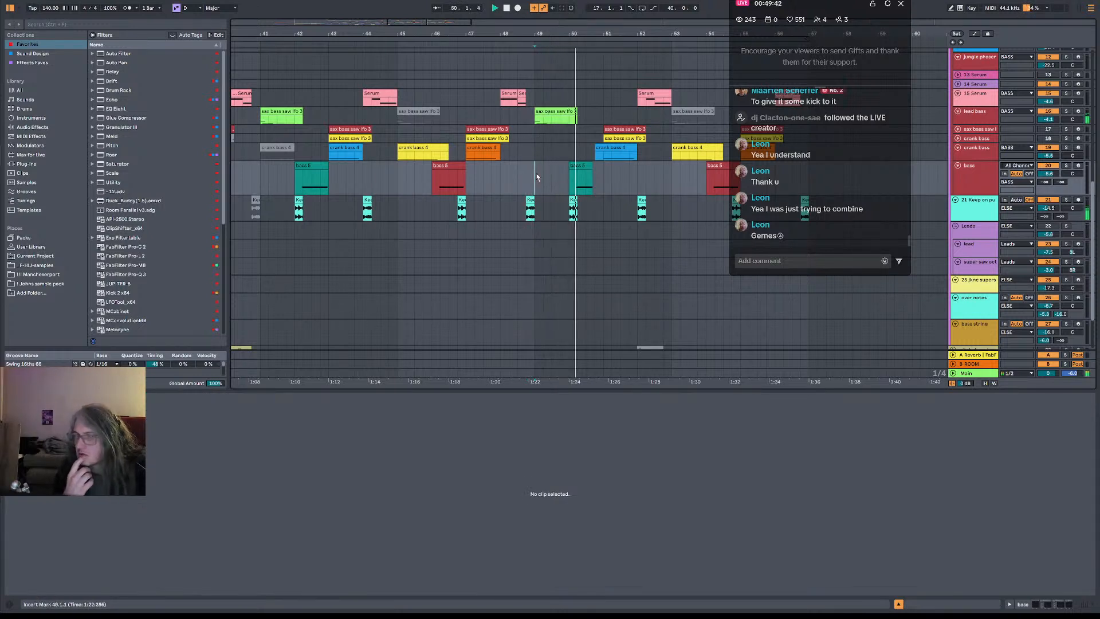
- Play the bass phrase from bar 41 past the lengthened clip into bar 43
click(295, 186)
click(267, 175)
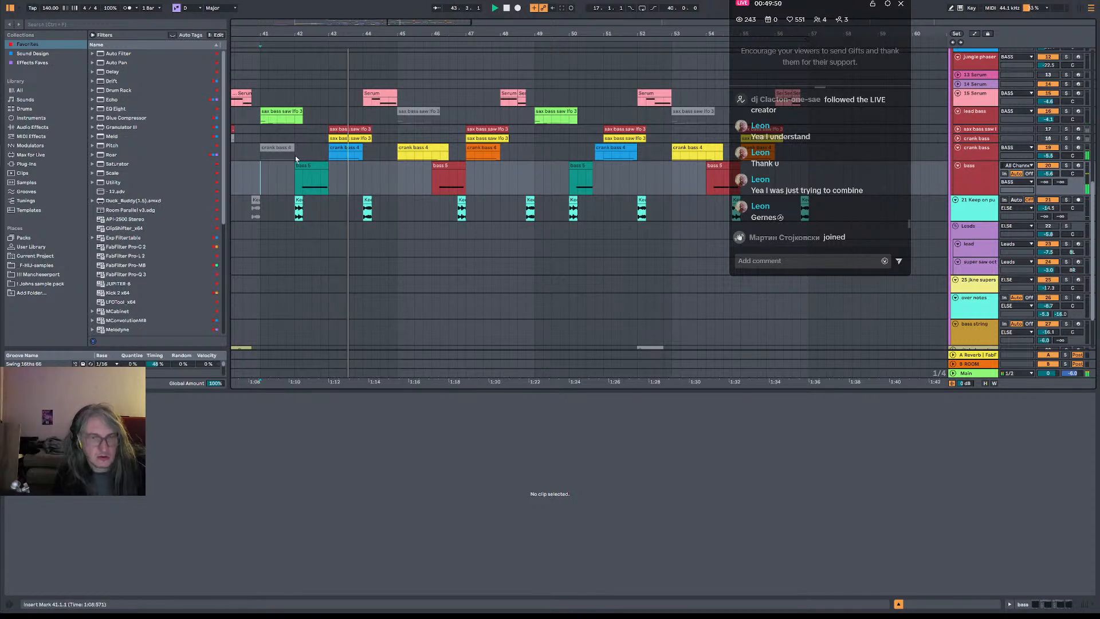
key(space)
click(355, 180)
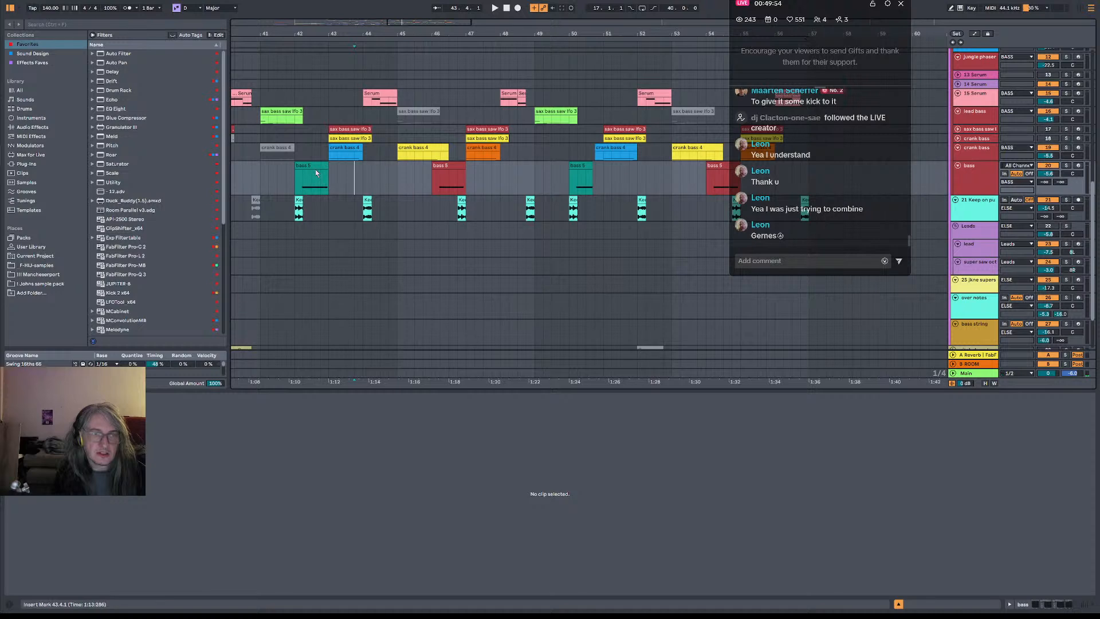
- Undo the recent edits to the bar 42 and bar 50 bass clips and the crank bass clip's start trim
key(ctrl+z)
key(ctrl+z)
key(ctrl+z)
key(ctrl+z)
key(ctrl+z)
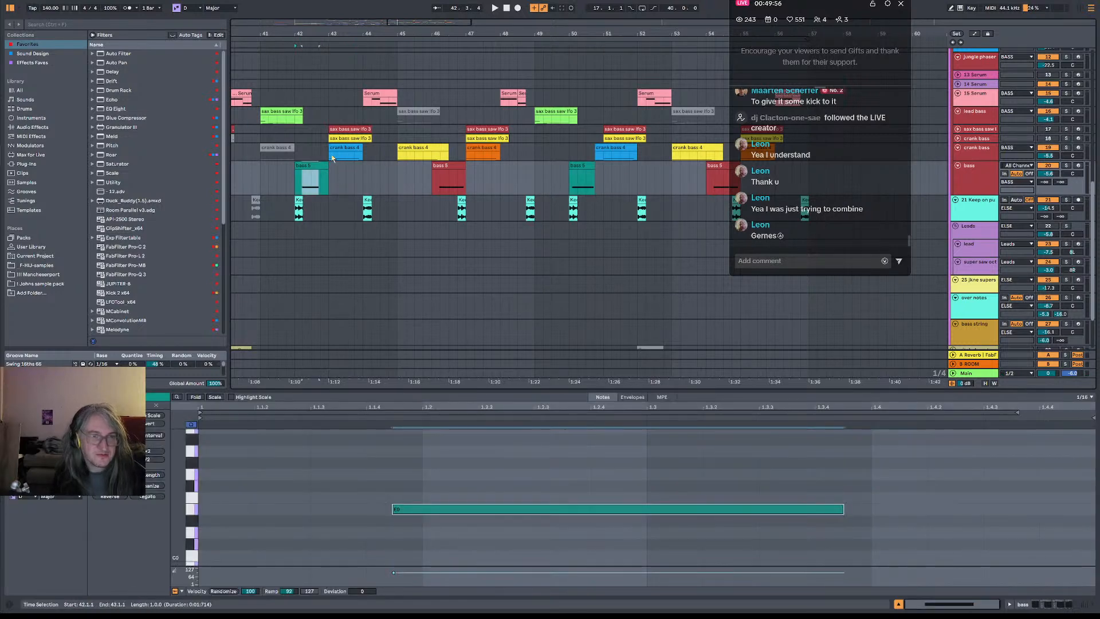
- Compare the notes in the teal bass clips at bars 42 and 50 and check the neighbouring crank bass clips
click(601, 147)
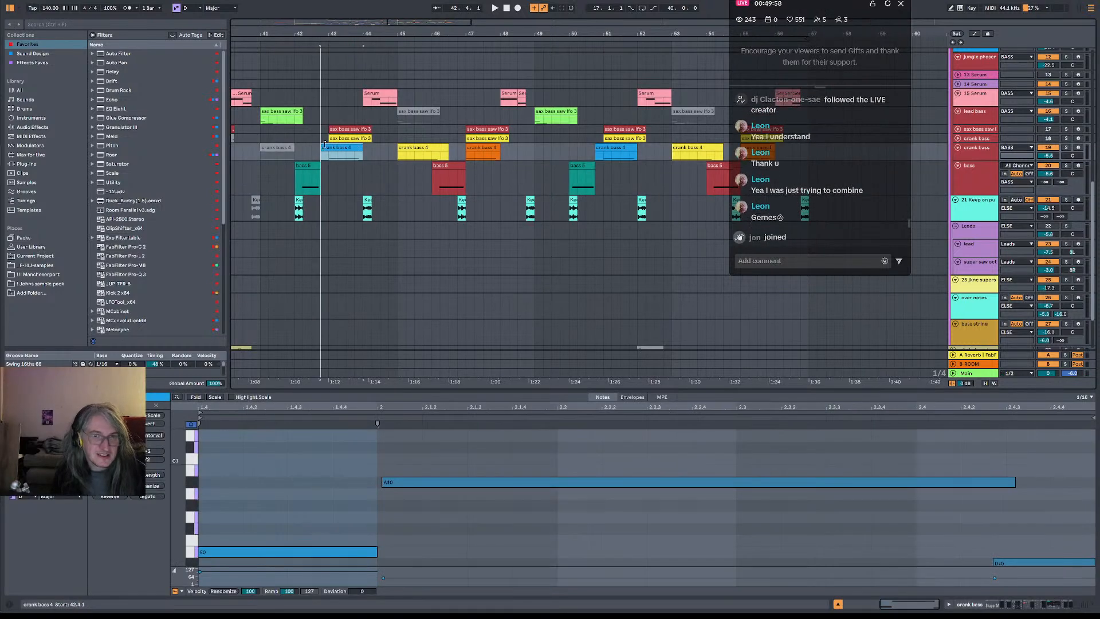
shift+click(583, 165)
mouse_move(584, 165)
mouse_down()
mouse_move(548, 169)
mouse_move(591, 172)
mouse_up()
click(585, 165)
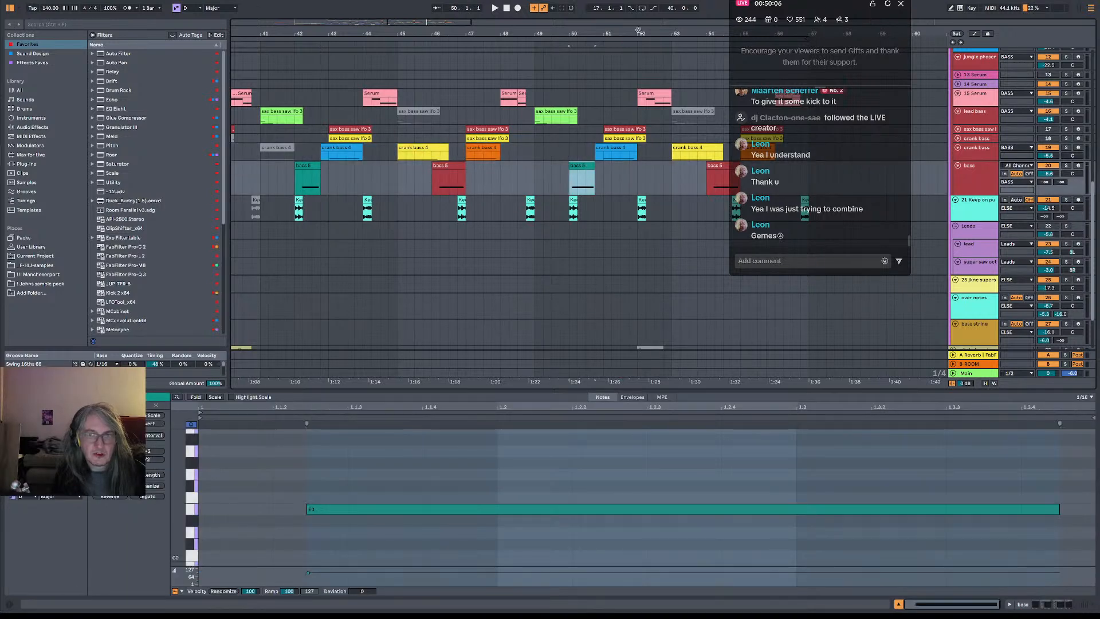
click(312, 166)
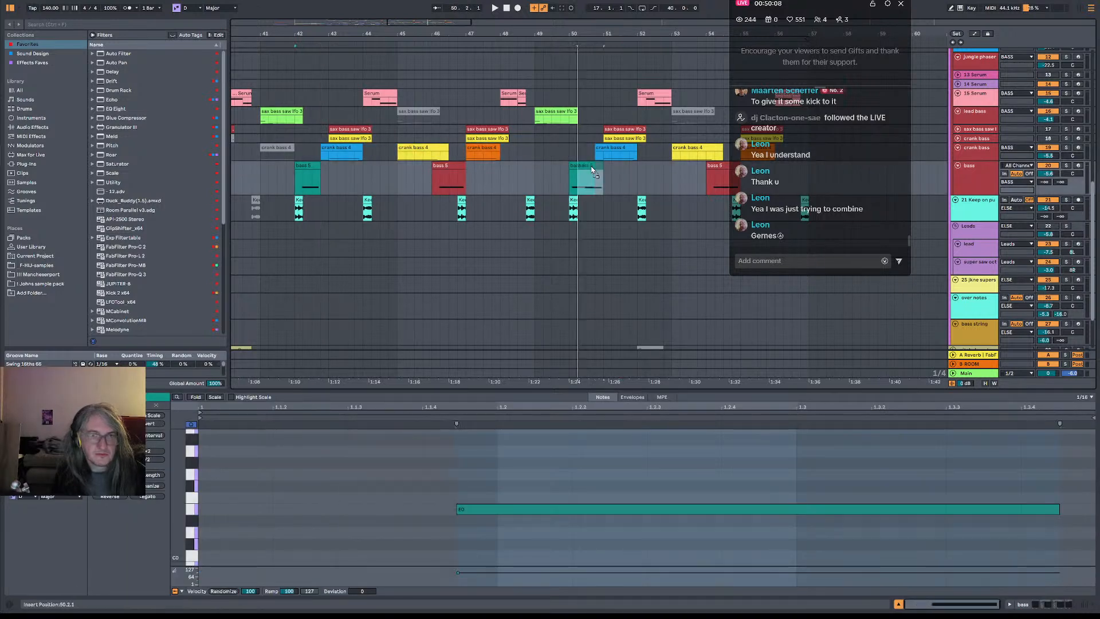
- Play the bass arrangement from 40.4.1 through both teal bass clips to the end at bar 57
click(249, 129)
key(space)
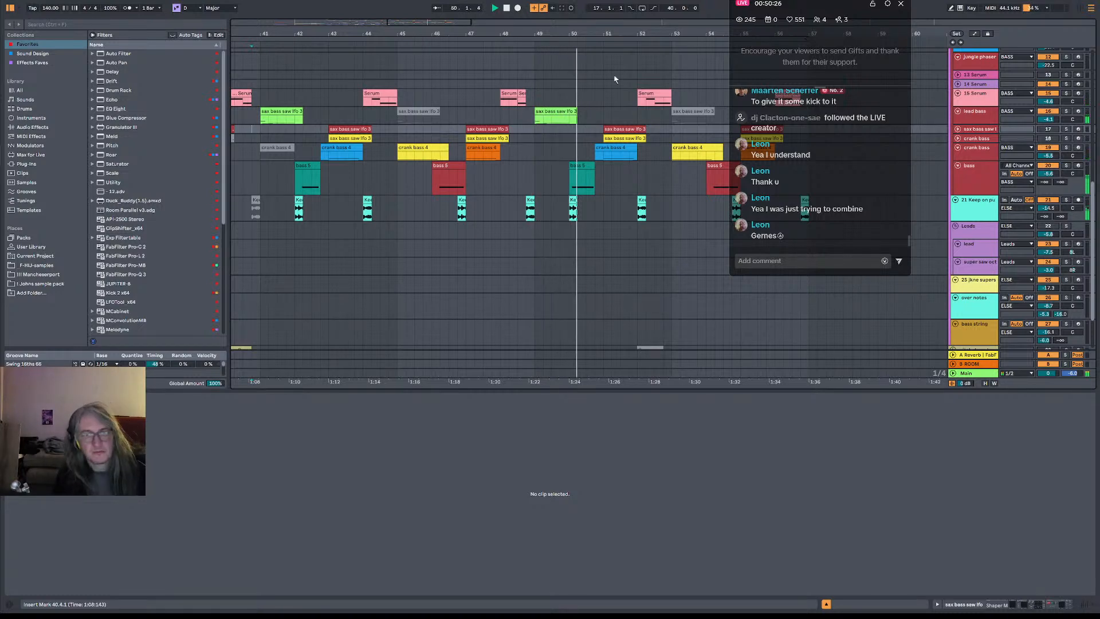
drag(628, 34, 553, 20)
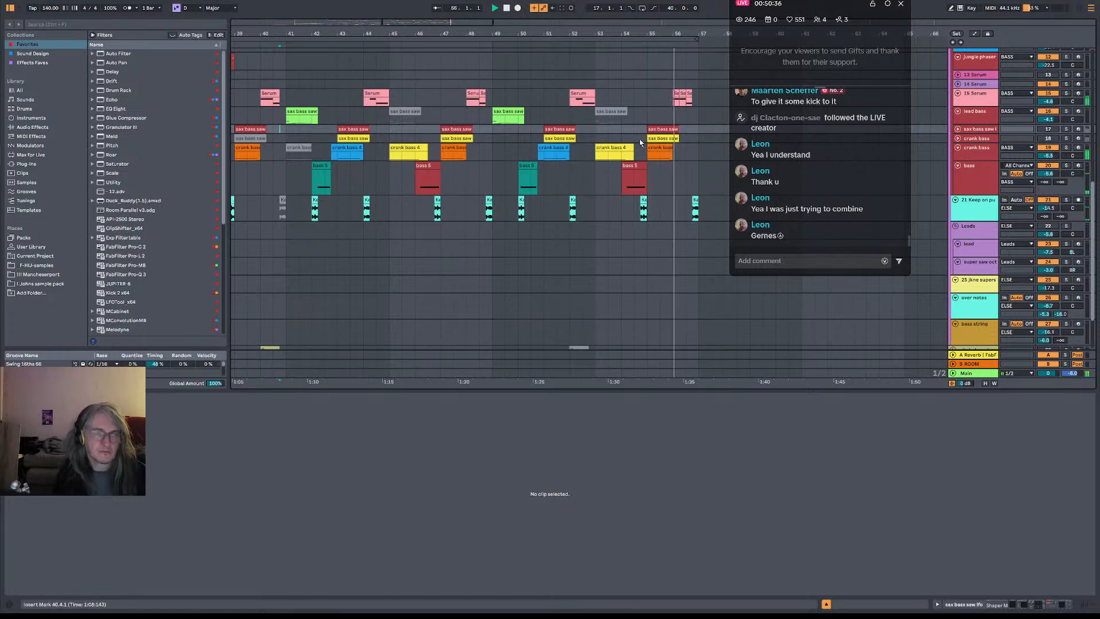
key(space)
- Look over the whole arrangement from the intro to bar 57, checking the lead, bass and drum tracks
drag(688, 35, 325, 38)
drag(430, 32, 362, 141)
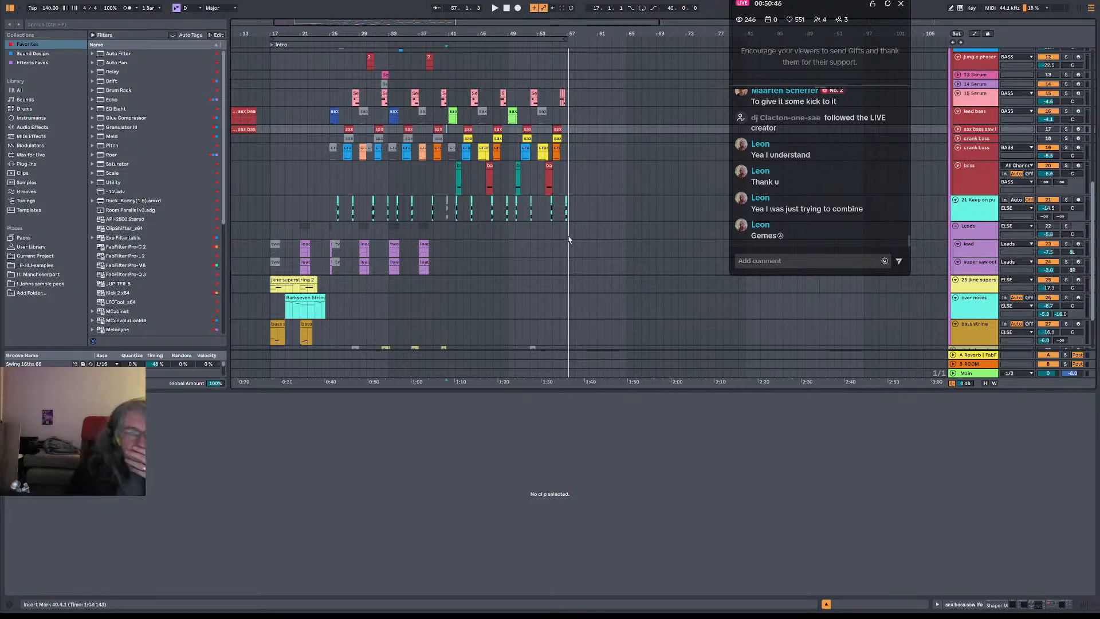
drag(574, 32, 570, 23)
drag(977, 196, 977, 187)
drag(614, 160, 598, 273)
scroll(598, 273, down, 1)
scroll(709, 191, up, 3)
scroll(598, 177, up, 2)
drag(562, 34, 719, 65)
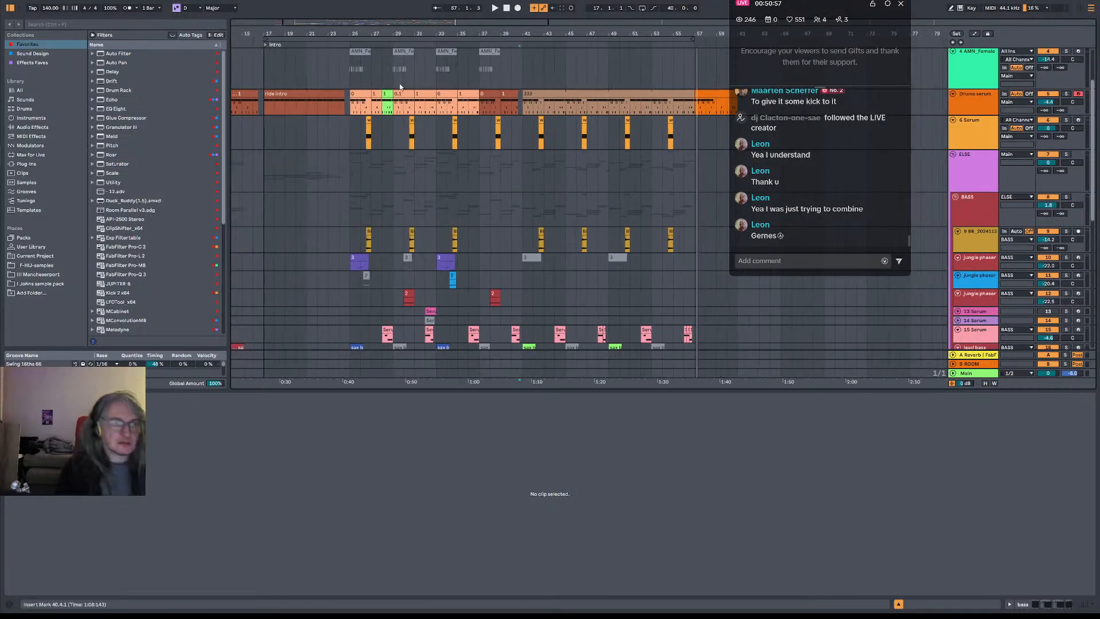
- Play the drop from bar 25 and show the device chain of the Leads group
click(355, 142)
drag(484, 179, 419, 94)
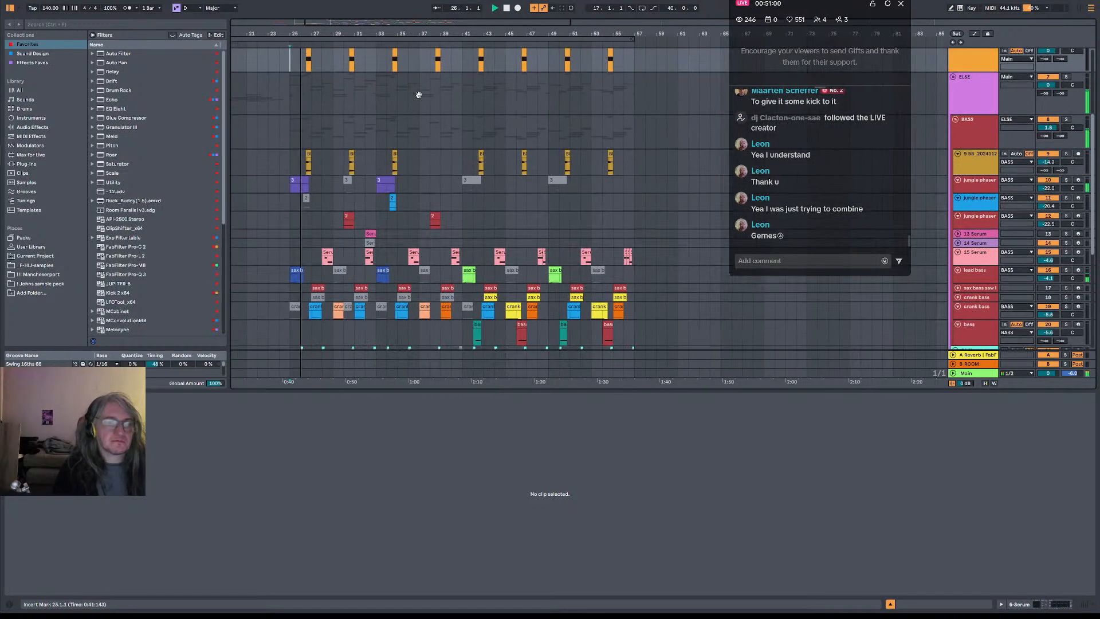
scroll(418, 149, down, 5)
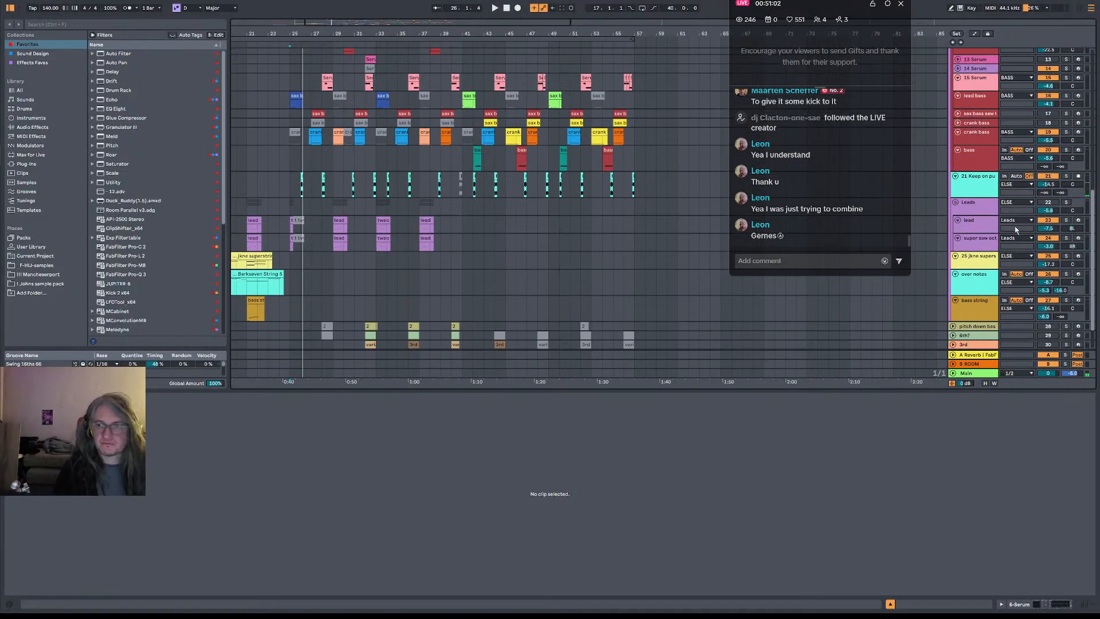
double_click(982, 209)
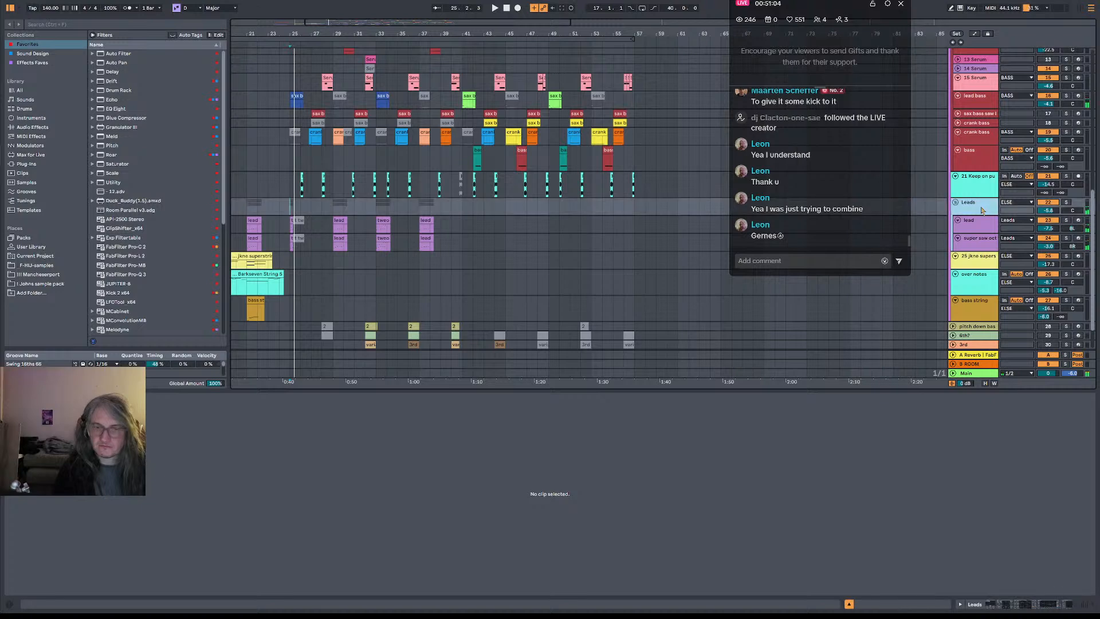
click(983, 208)
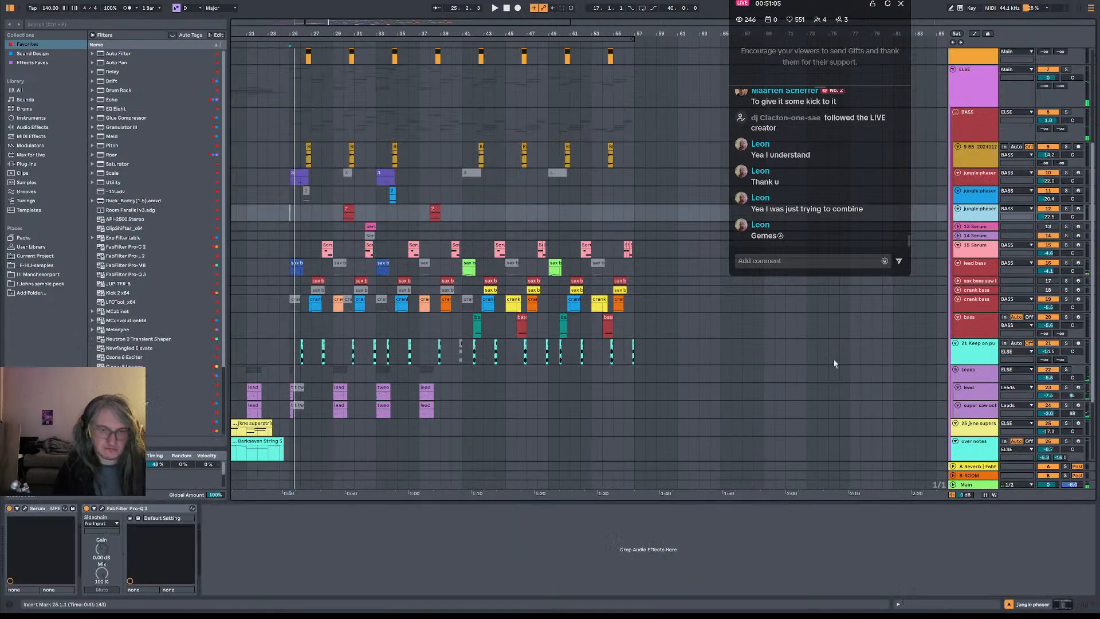
click(968, 371)
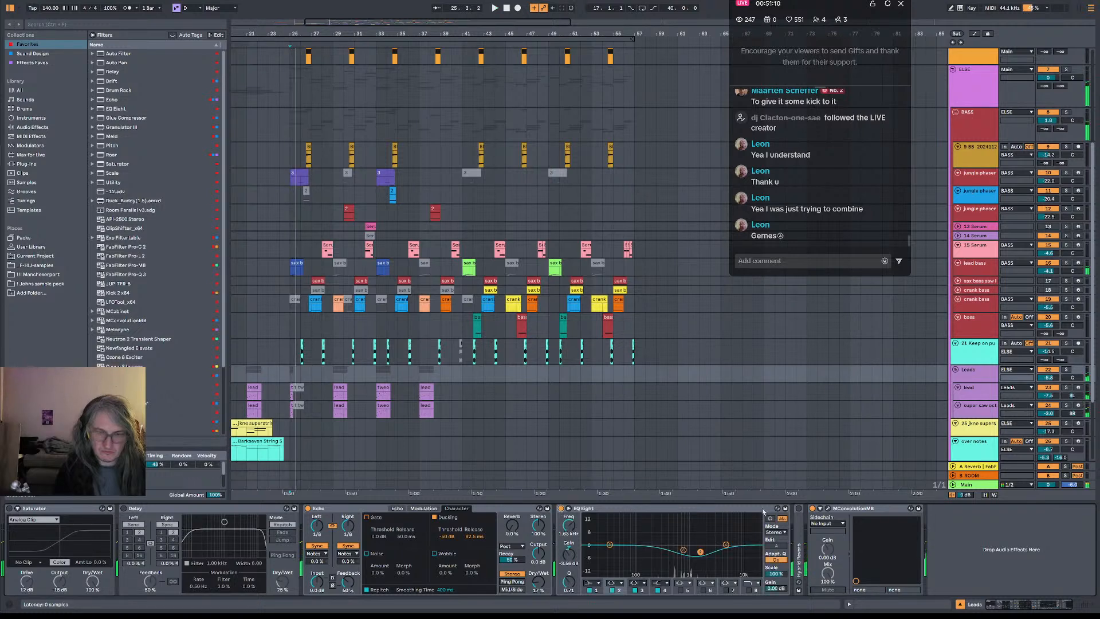
- Compare the leads at bar 25 with MConvolutionMB bypassed and enabled
click(813, 509)
key(space)
key(space)
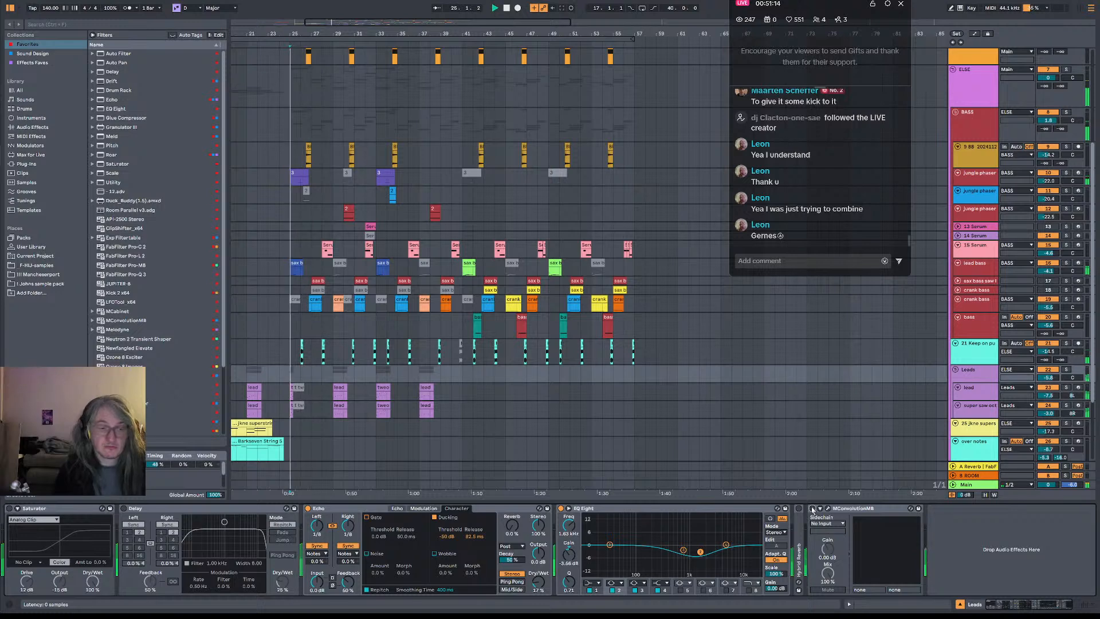
key(space)
key(space)
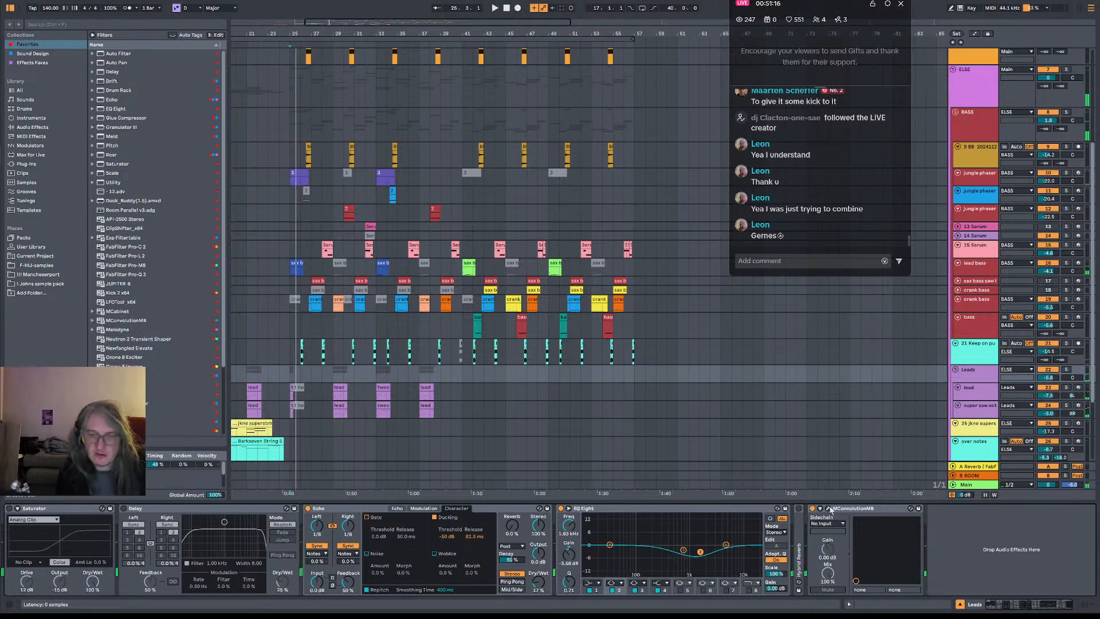
- Open MConvolutionMB on the Leads group and pull its equalizer's lowest band down into a deep low-frequency cut
click(828, 509)
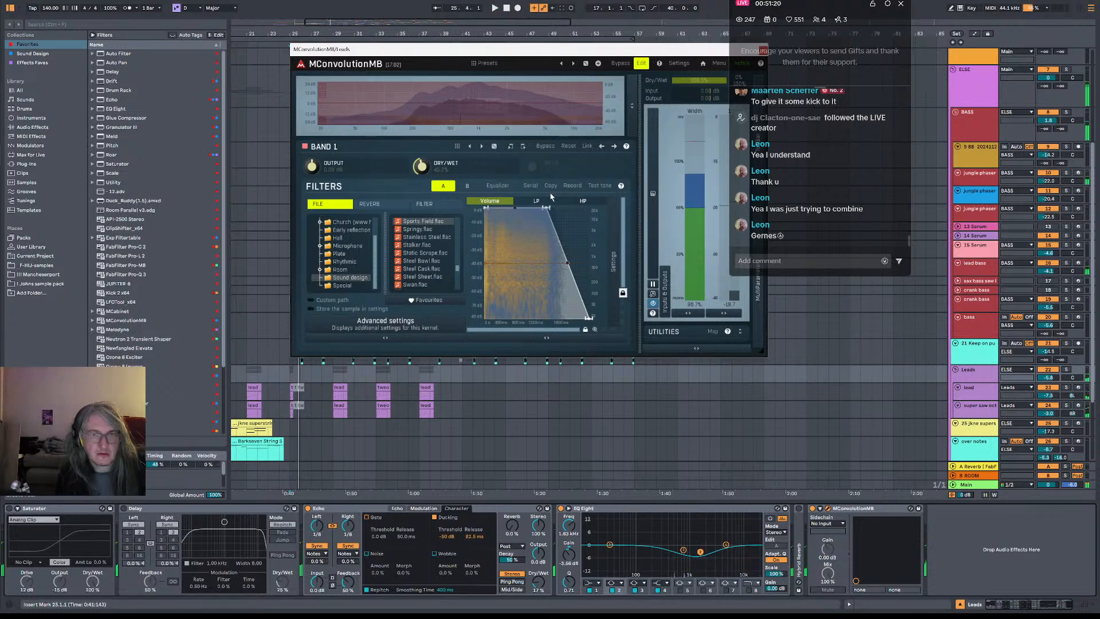
click(512, 188)
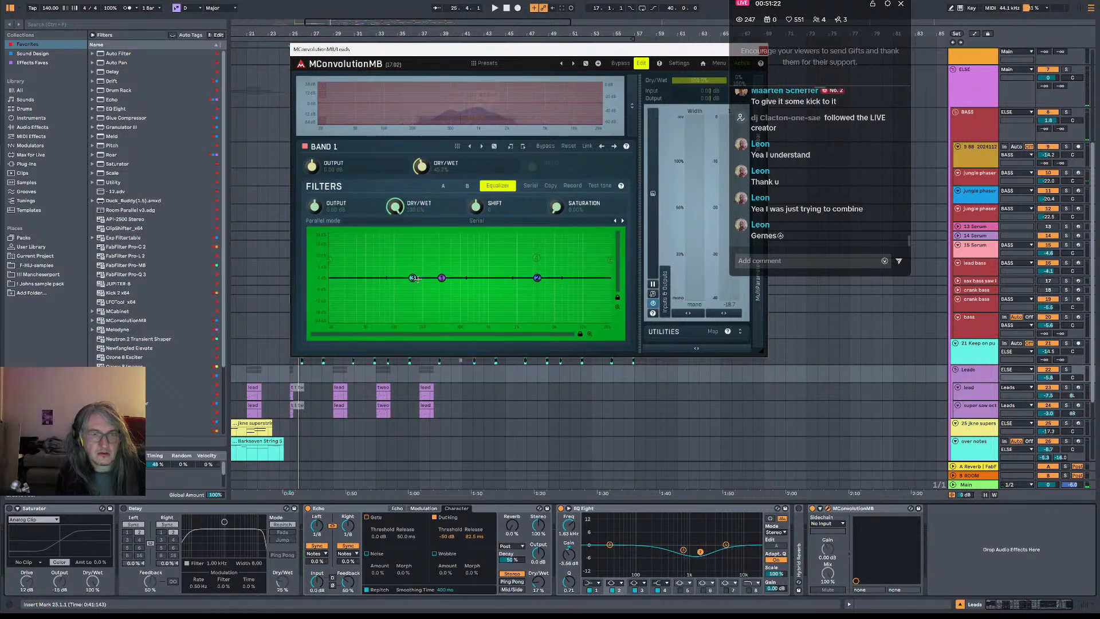
key(space)
drag(413, 277, 355, 318)
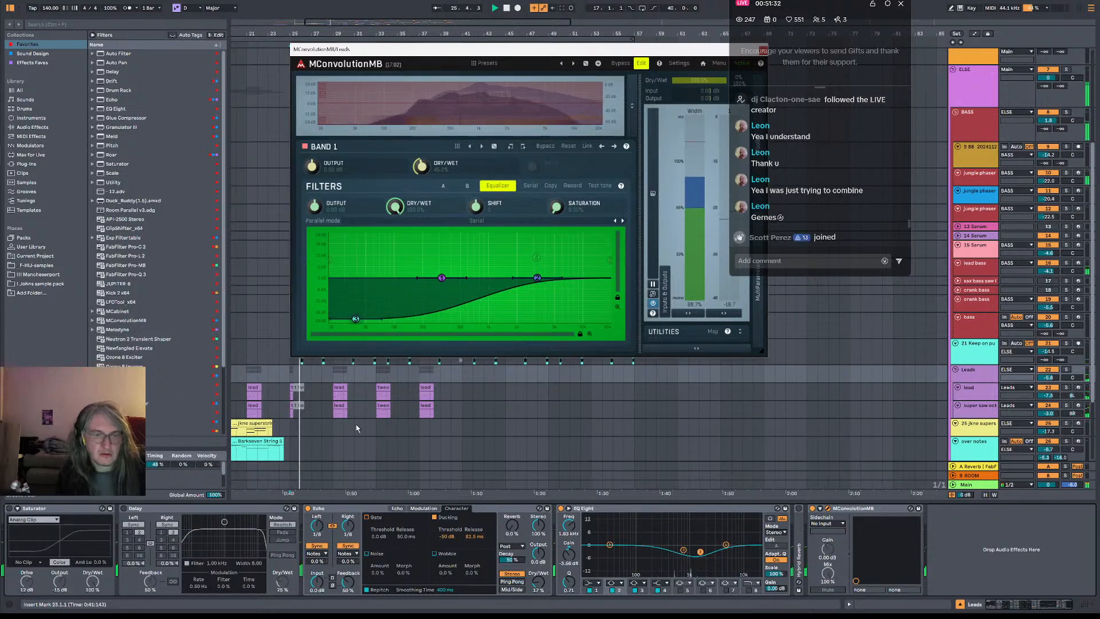
- Play the lead from bar 29 and adjust the equalizer's low band to about 33 Hz and -19.8 dB
click(334, 394)
key(space)
key(space)
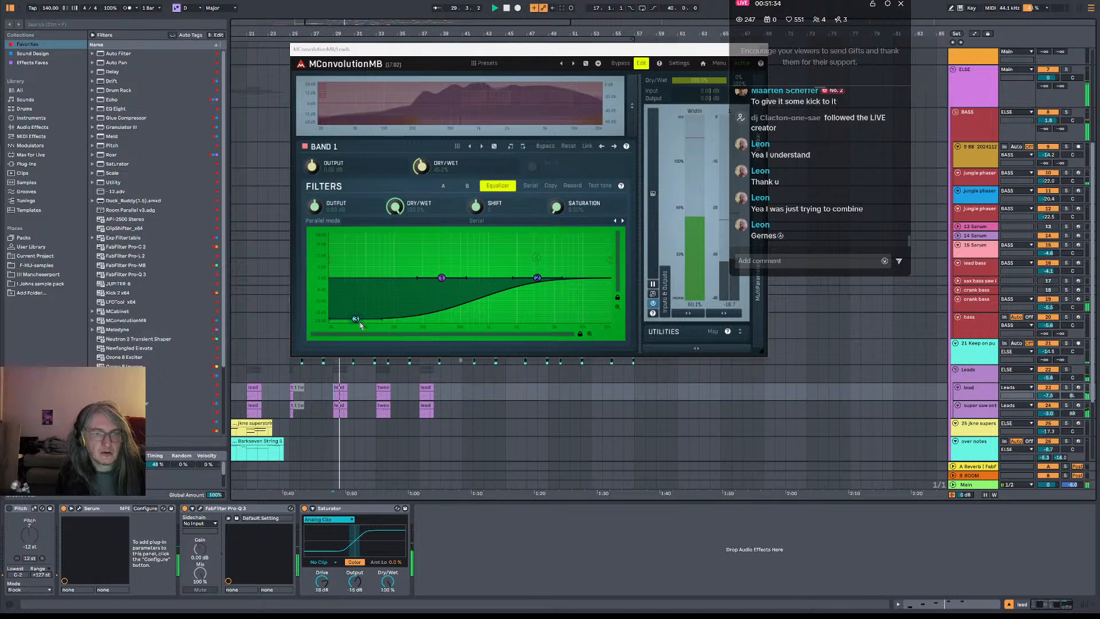
drag(356, 319, 349, 315)
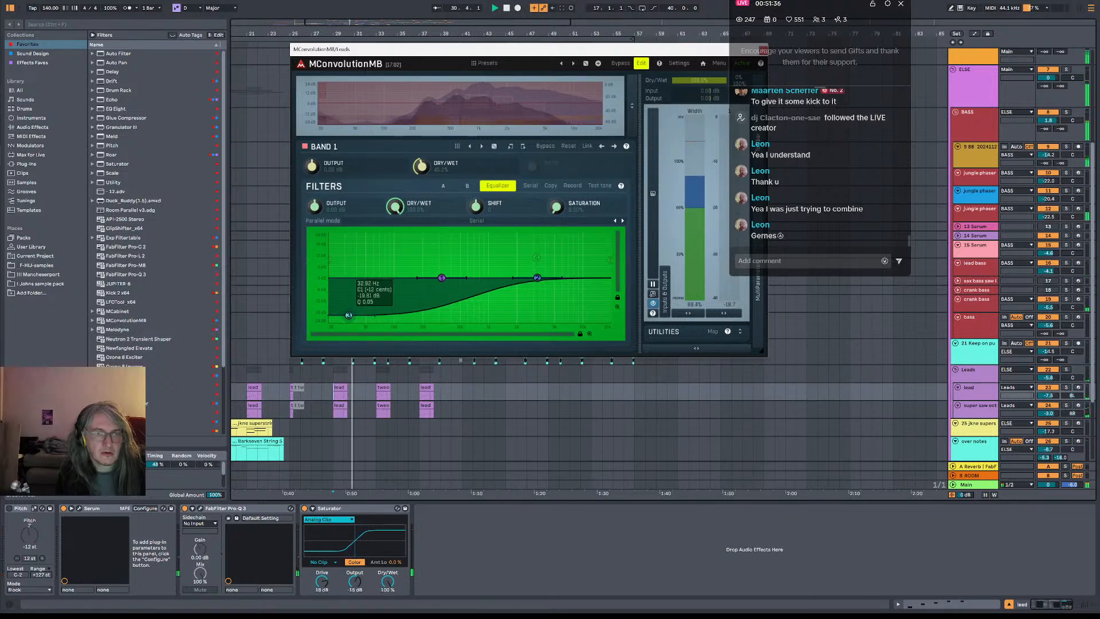
- Change equalizer band 3 to a 12 dB/oct high-pass, raise its cutoff frequency, and close MConvolutionMB
right_click(347, 315)
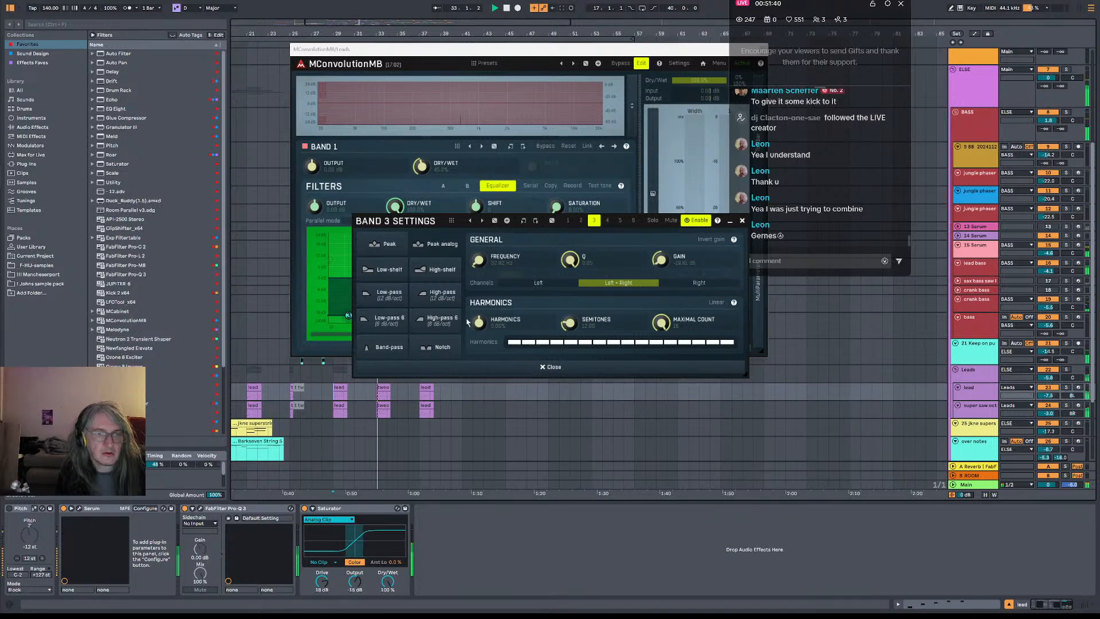
click(434, 297)
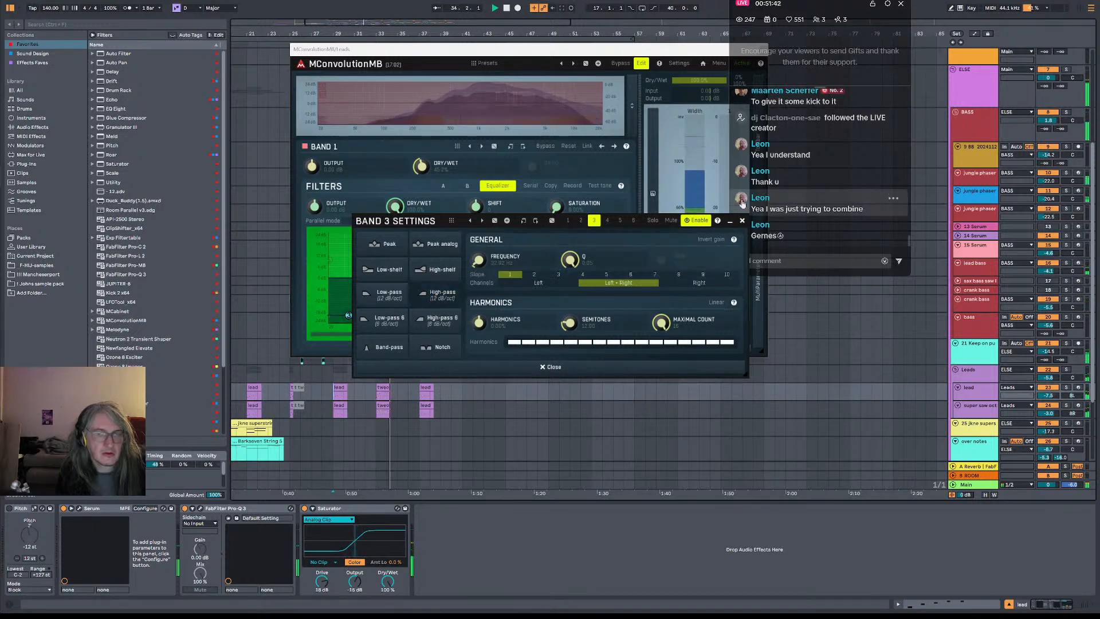
click(741, 222)
drag(348, 316, 376, 287)
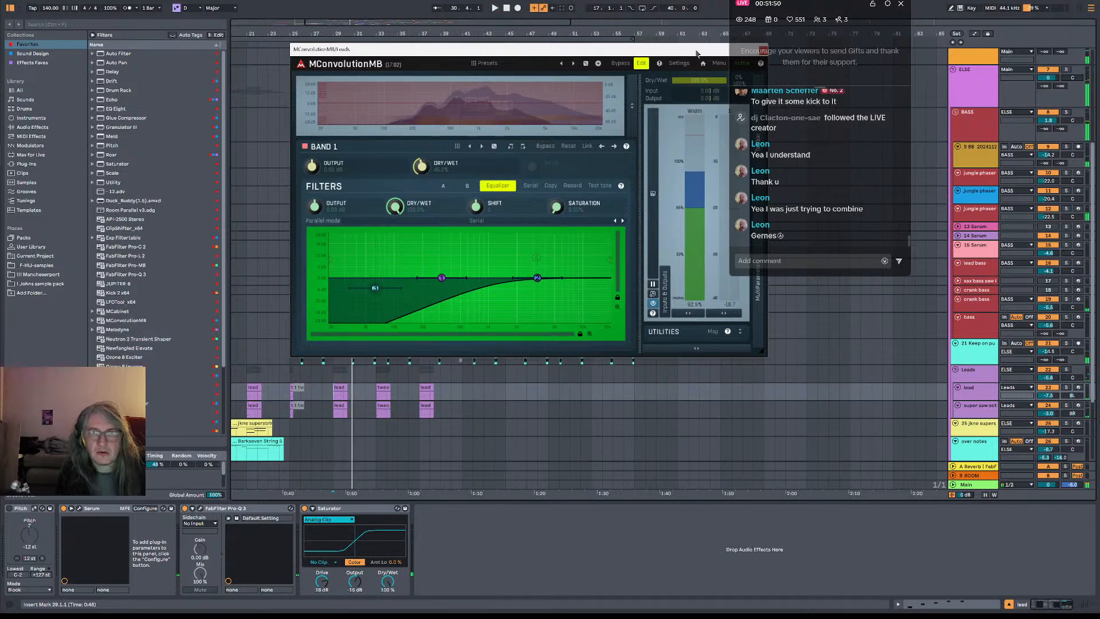
drag(697, 51, 602, 56)
click(667, 57)
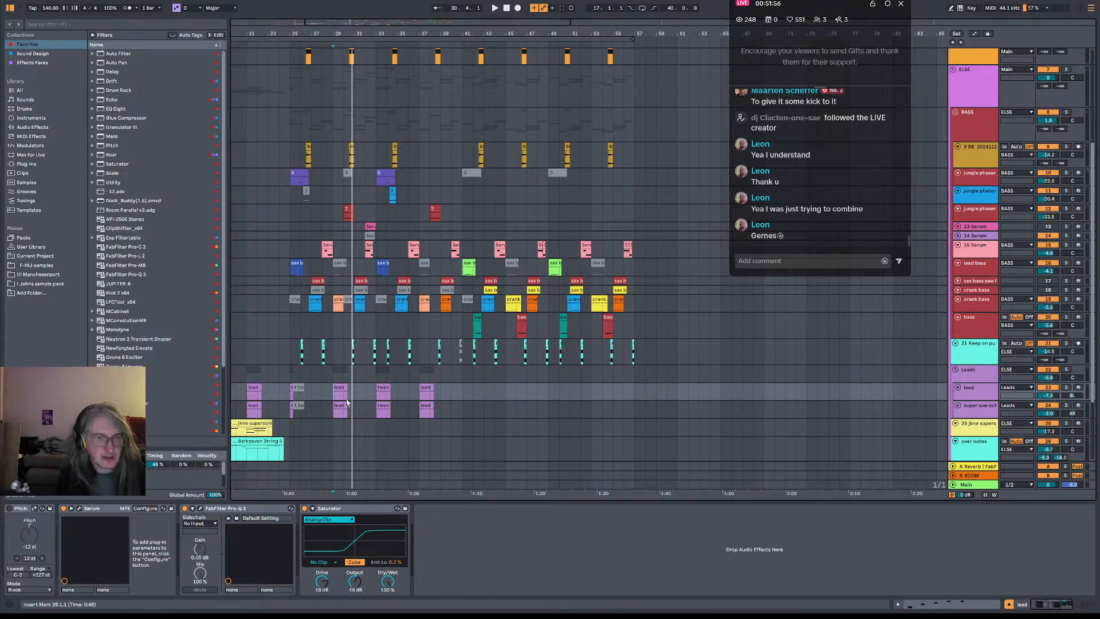
- Replay the section from bar 29 and show the crank bass track's device chain with its Delay collapsed
key(space)
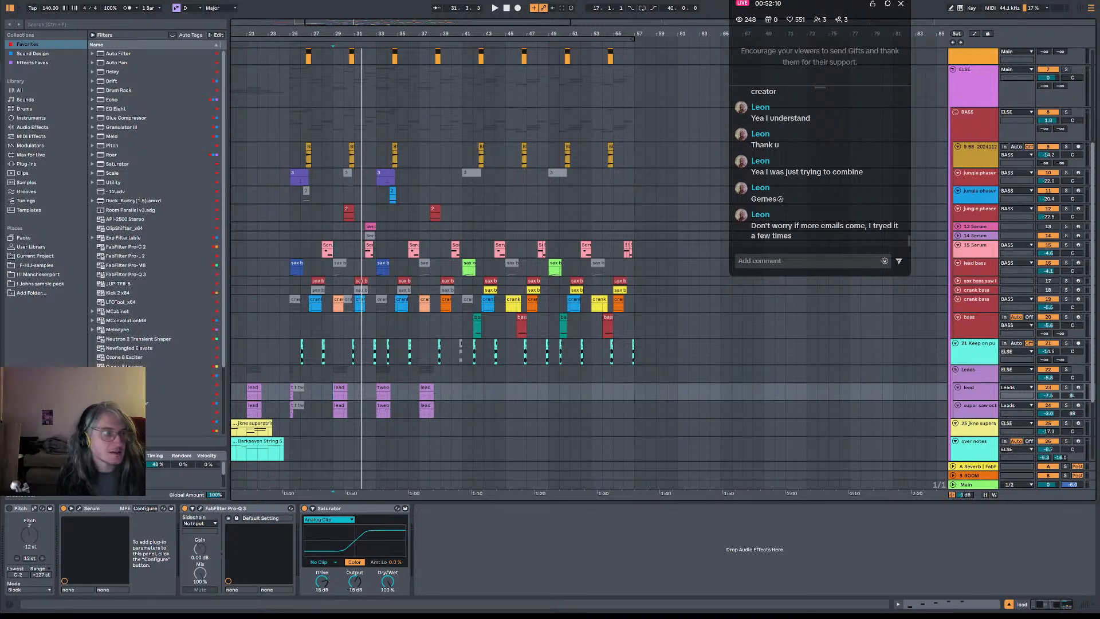
key(space)
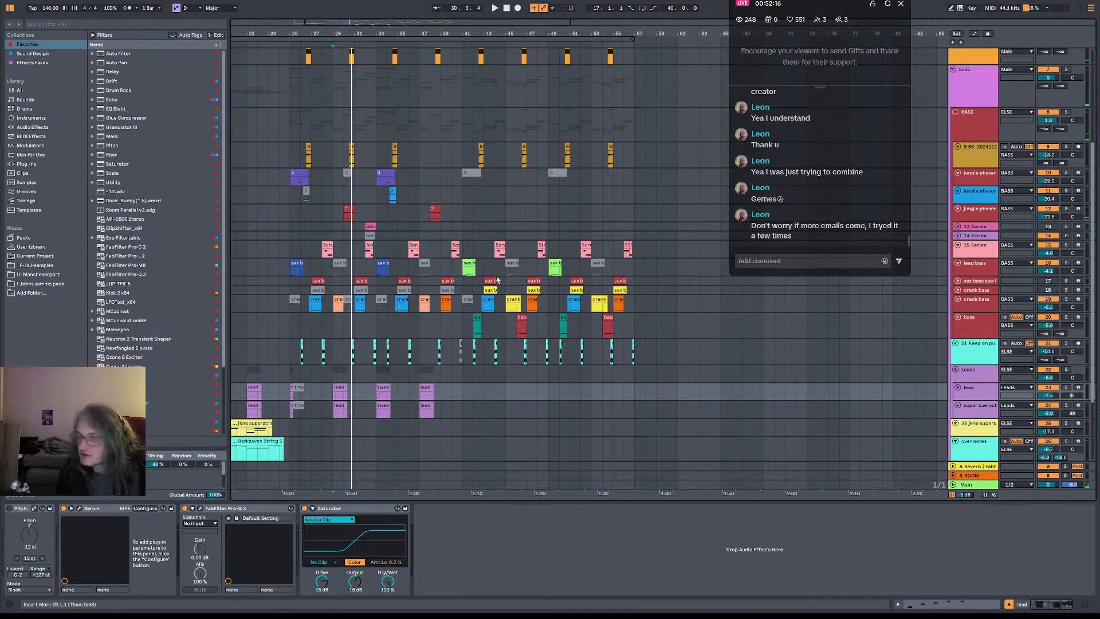
key(space)
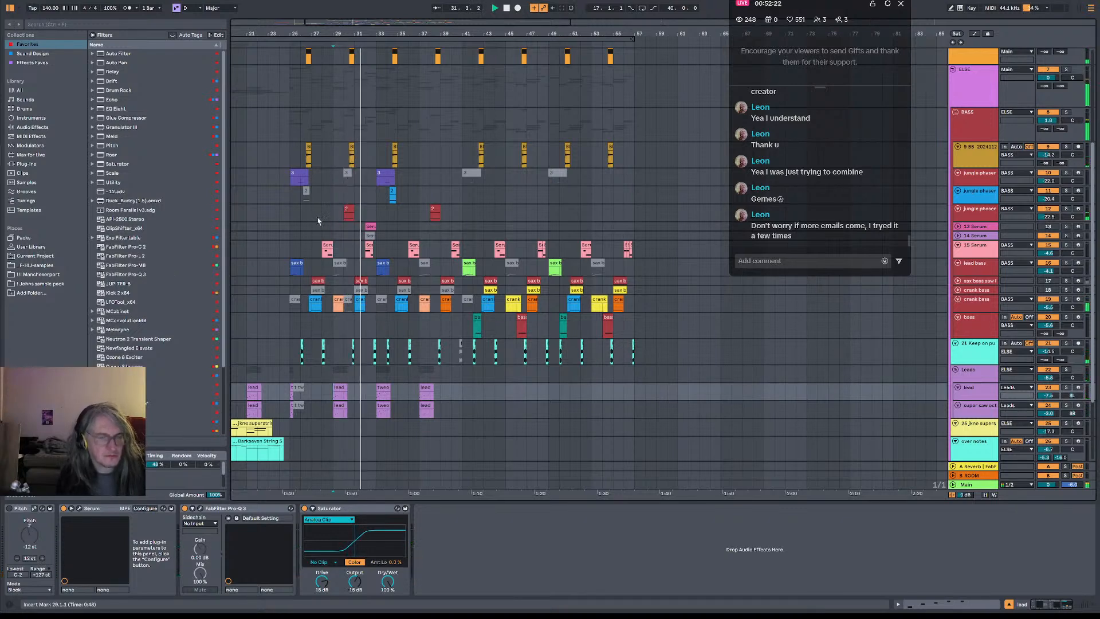
click(1071, 298)
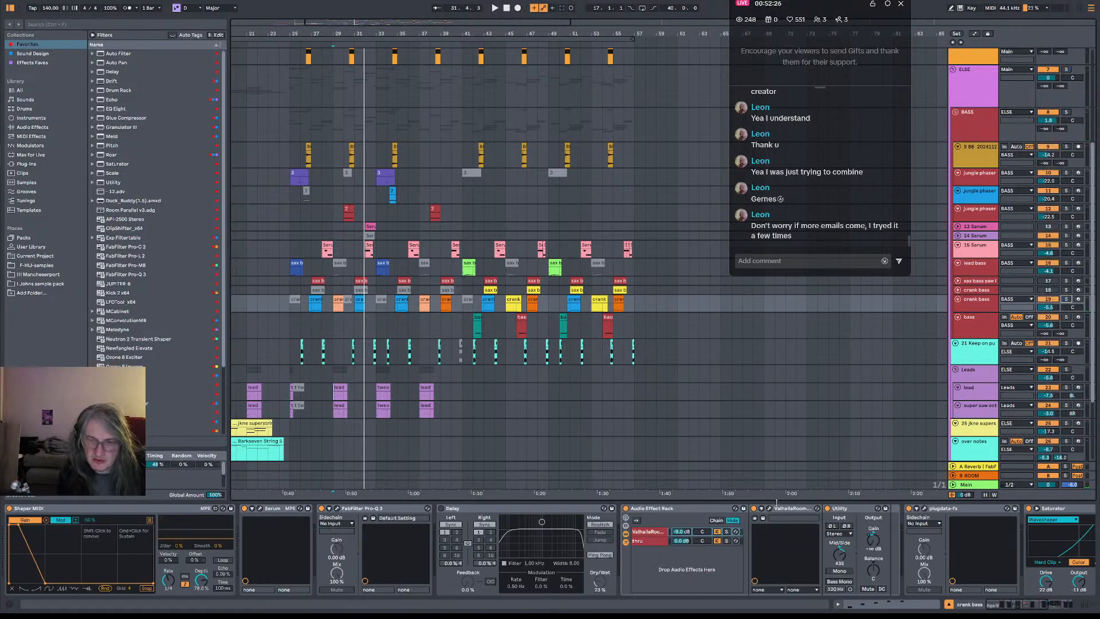
double_click(520, 509)
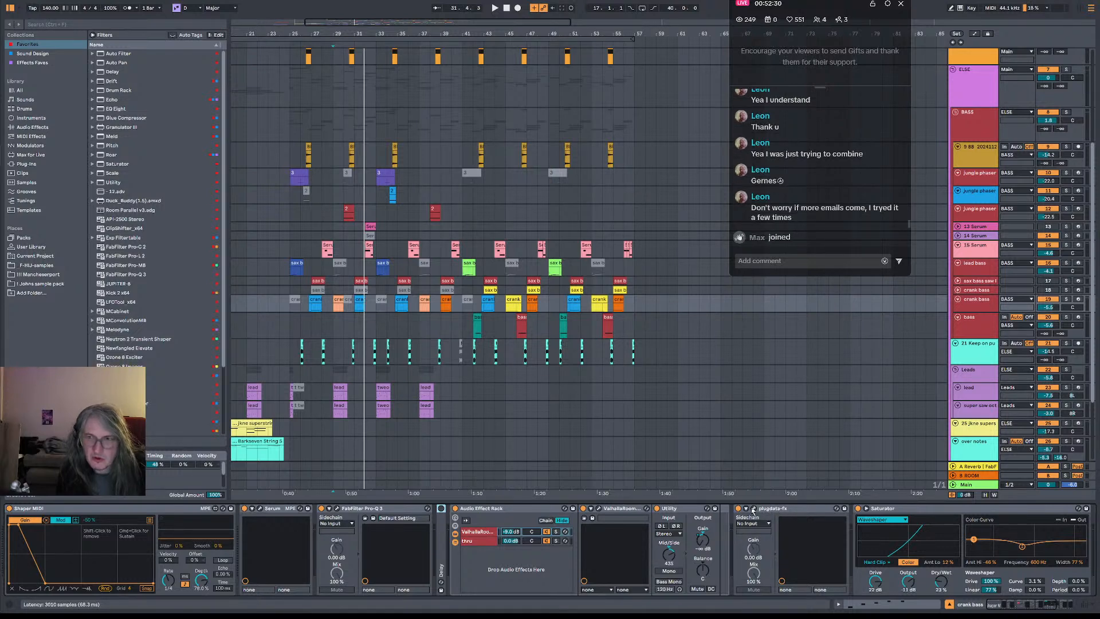
- Open the VISION 4X analyzer on the Main track and watch the spectrum while playing from bar 29
click(972, 486)
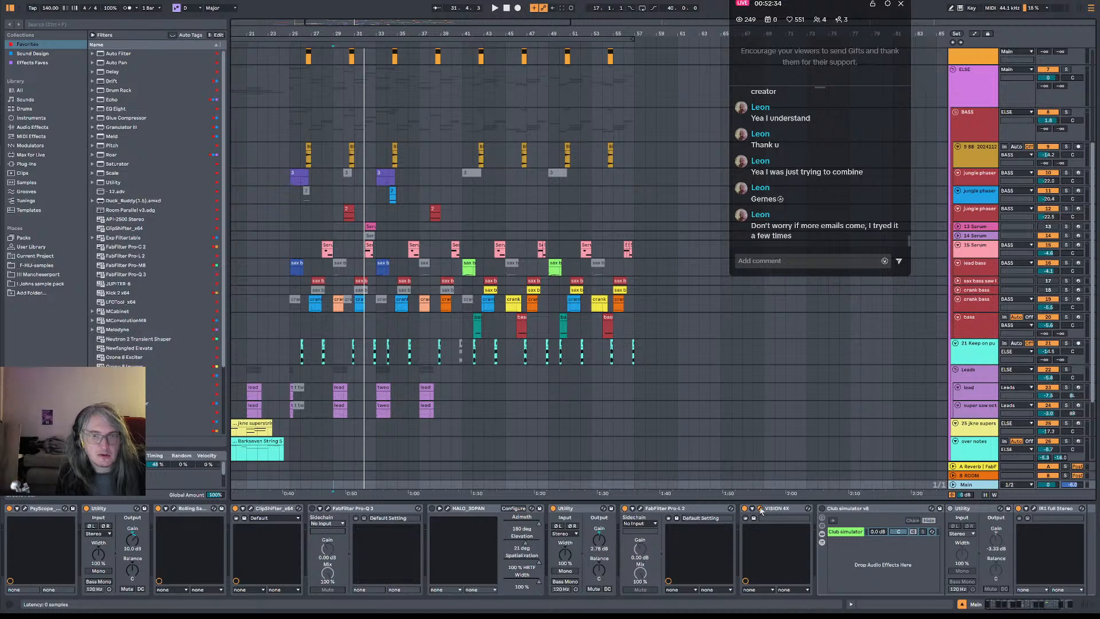
drag(1099, 101, 449, 103)
key(space)
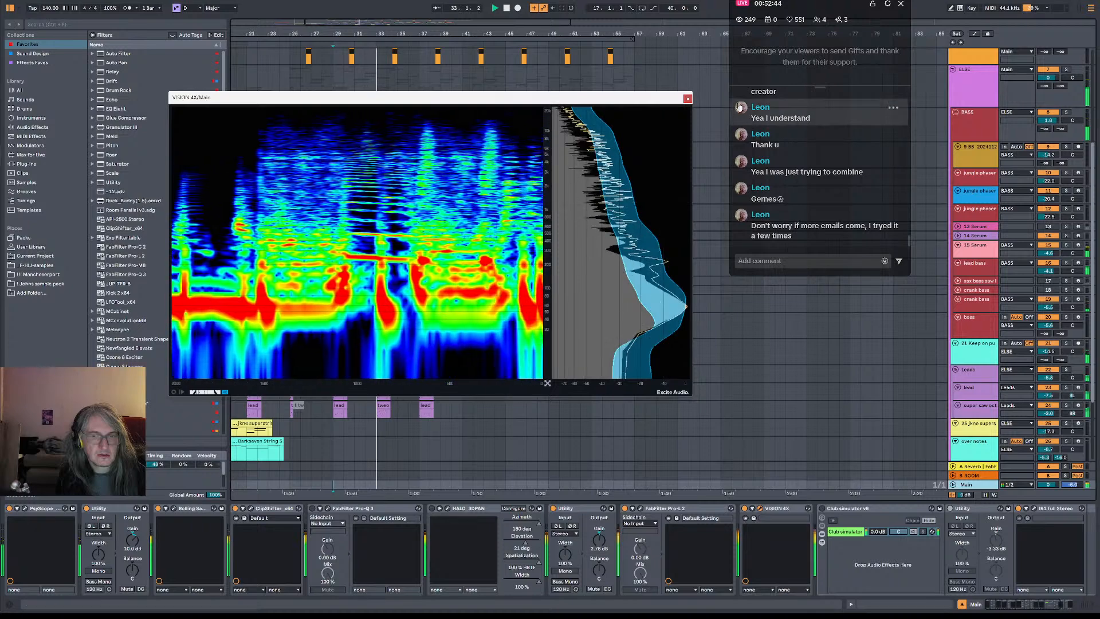
drag(672, 102, 751, 348)
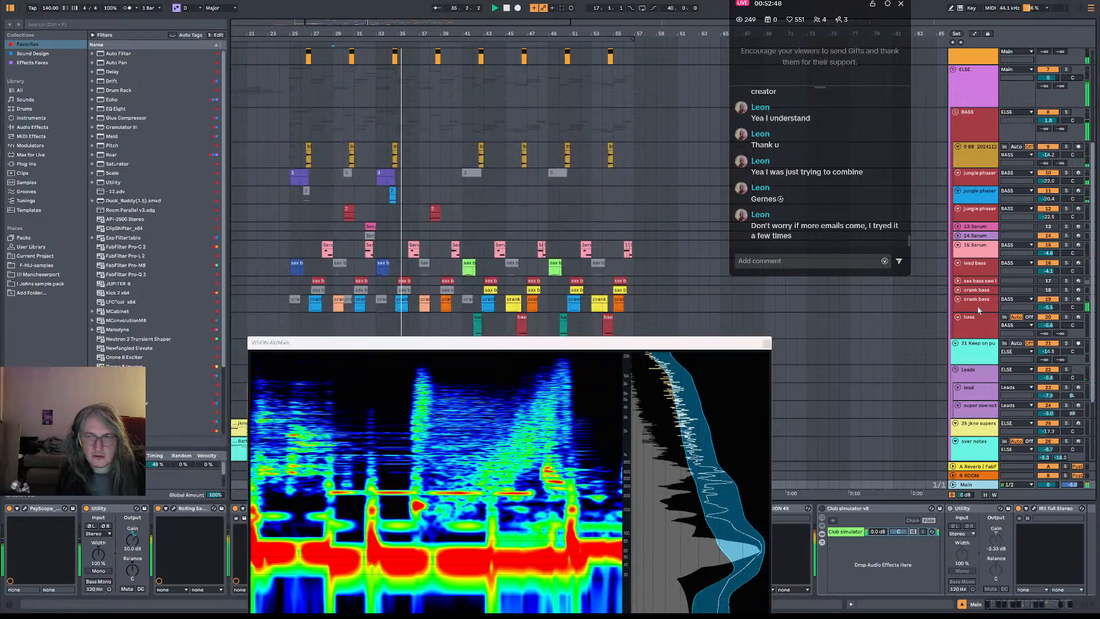
- Play from bar 29 with VISION 4X in view and open FabFilter Pro-MB on the crank bass track
click(979, 310)
drag(657, 338, 573, 36)
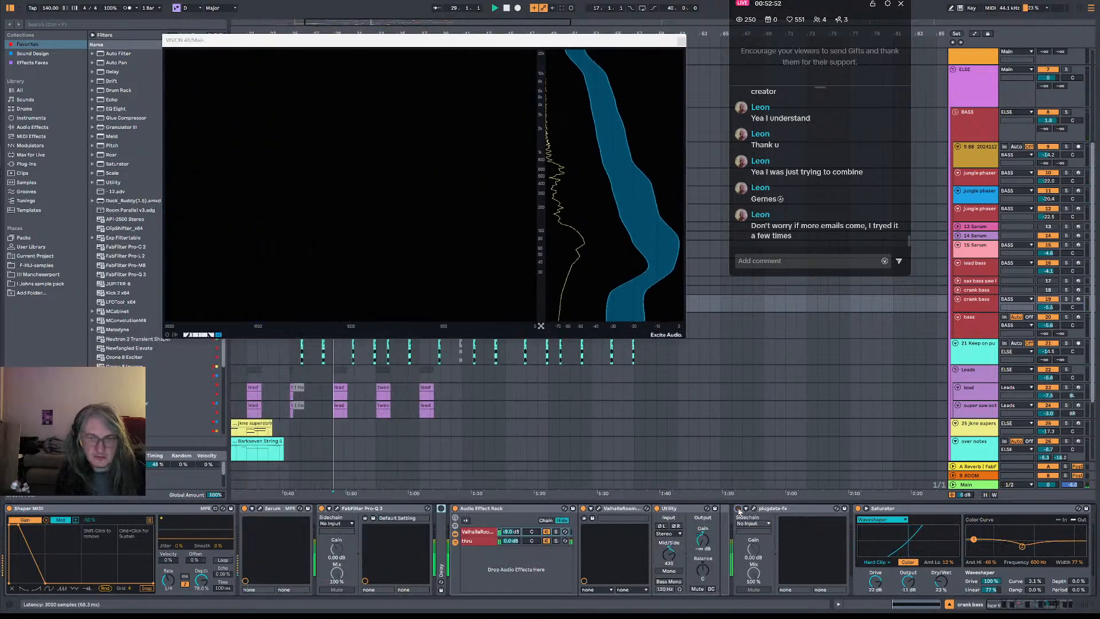
key(space)
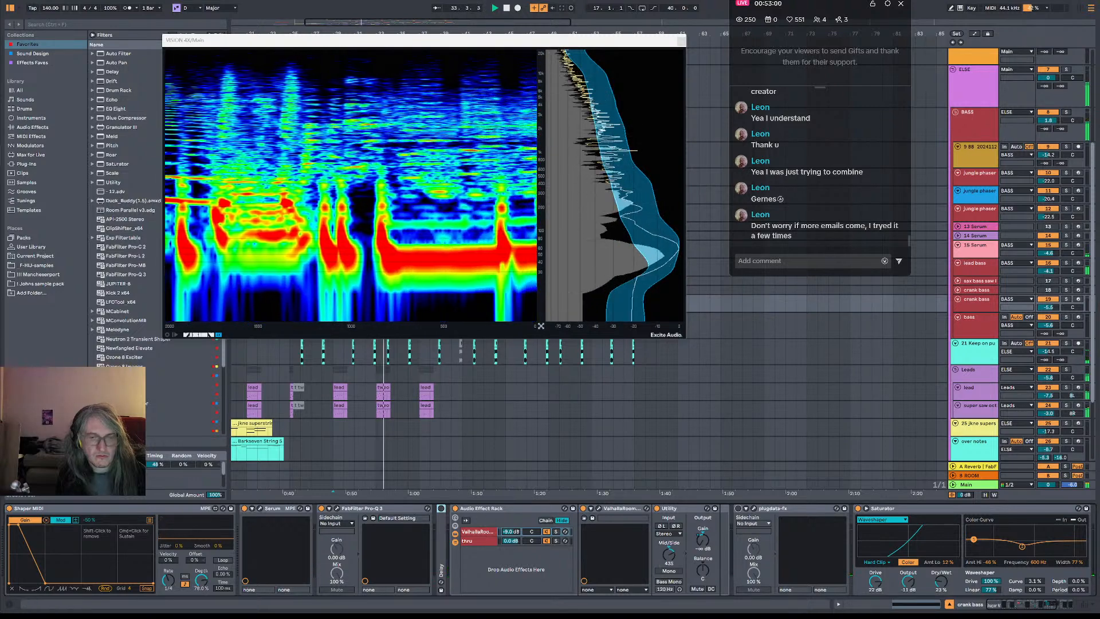
scroll(975, 511, right, 4)
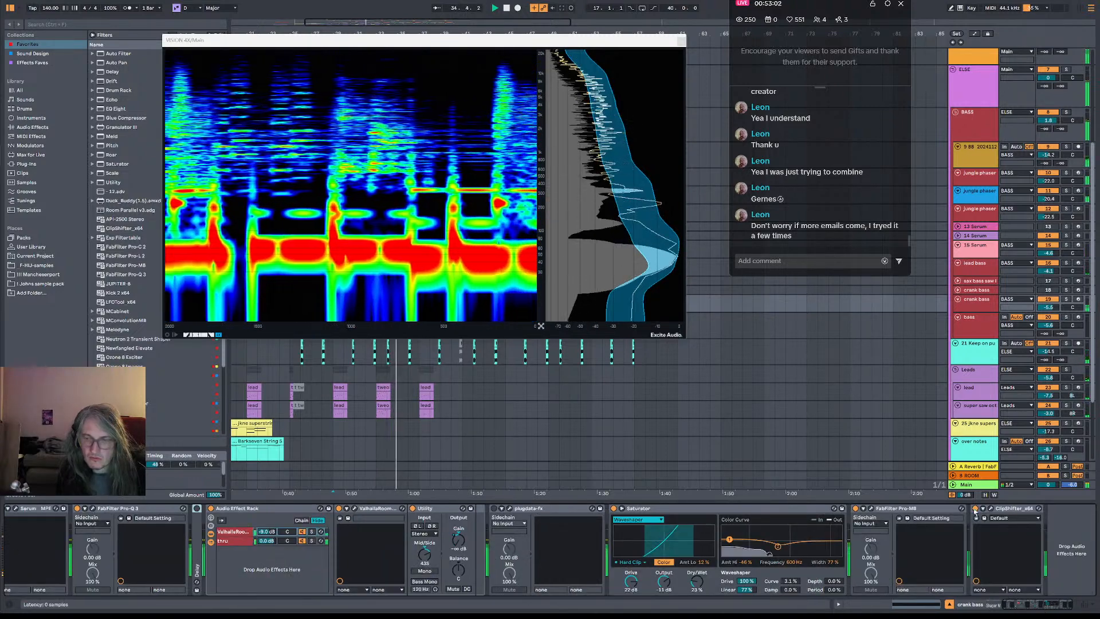
click(871, 508)
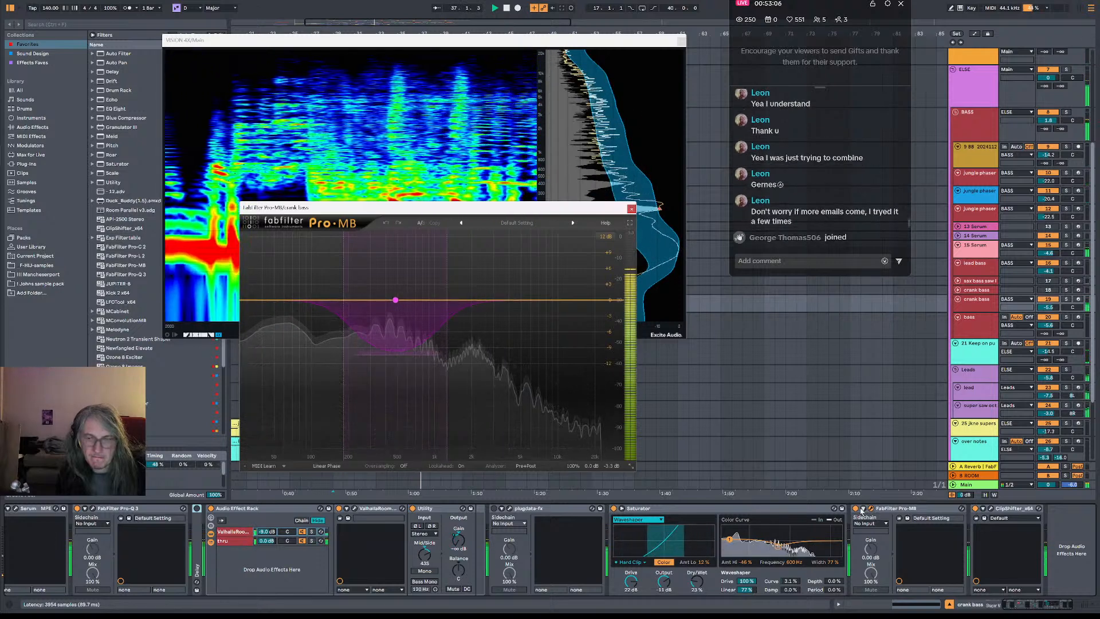
- Toggle FabFilter Pro-MB's bypass on the crank bass track, and close the Pro-MB and VISION 4X windows
click(856, 509)
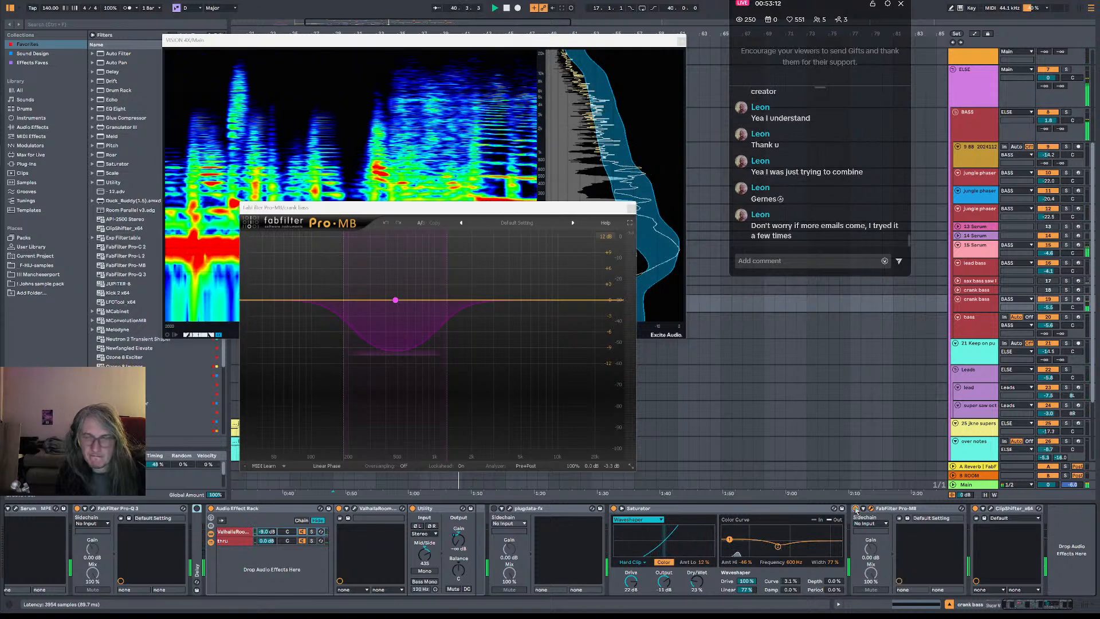
click(632, 210)
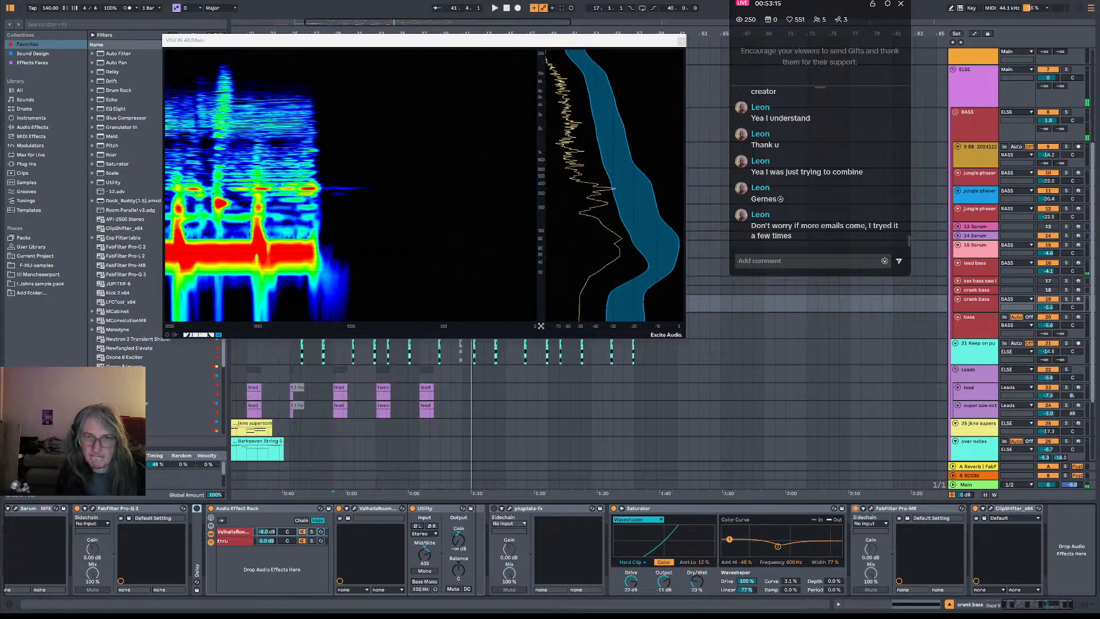
click(681, 41)
- Duplicate the arrangement clips of bars 25 to 57 across the tracks so the copy fills bars 57 to 89
click(293, 256)
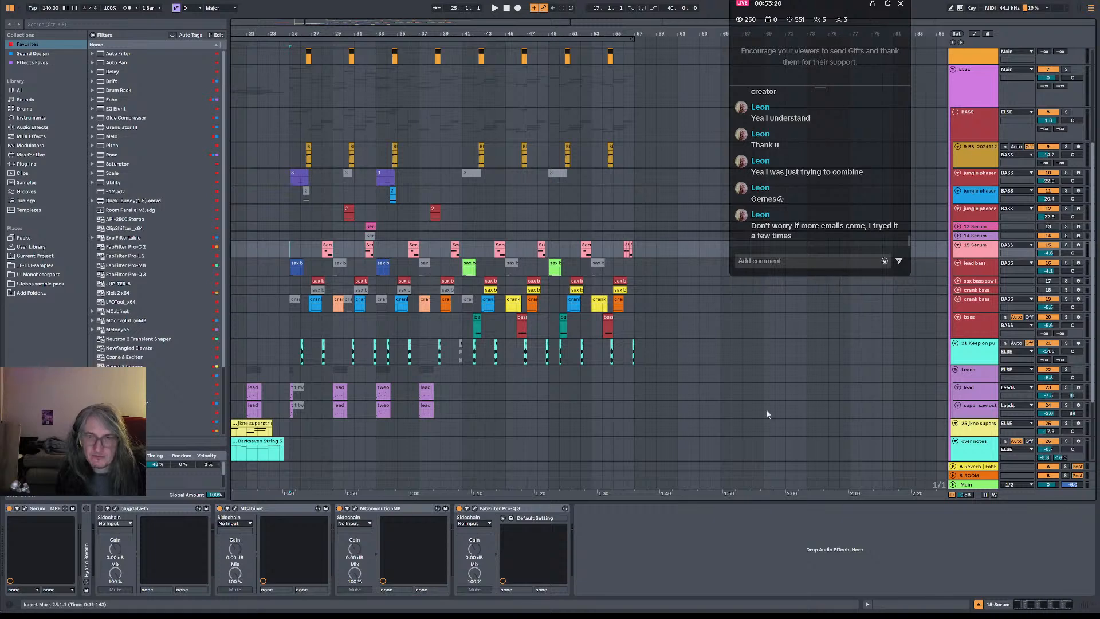
click(644, 327)
scroll(630, 326, right, 1)
drag(615, 34, 546, 32)
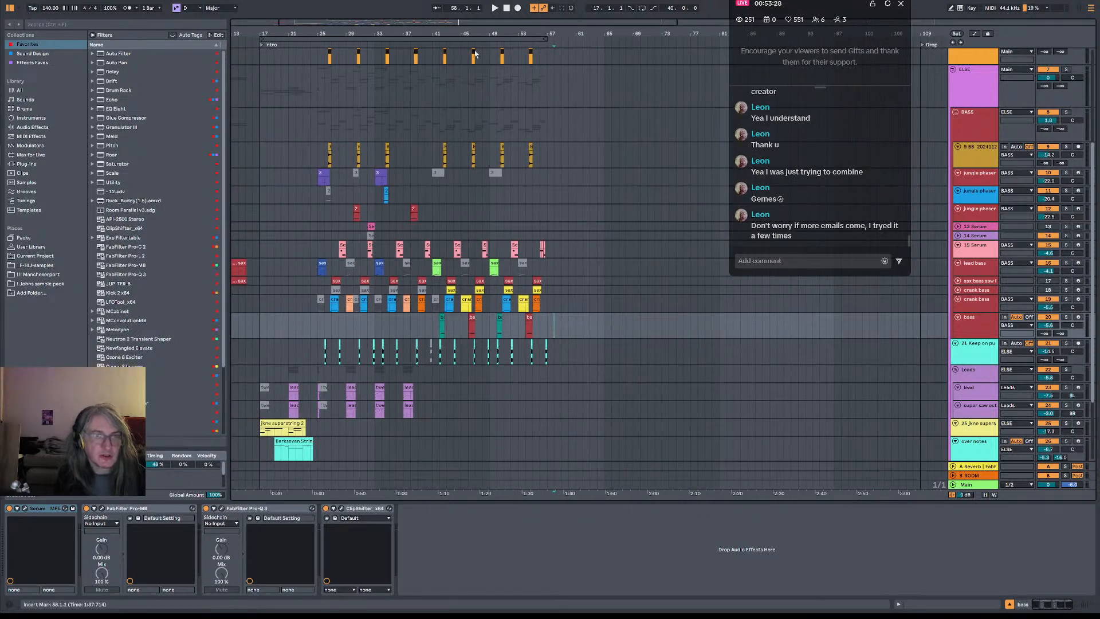
drag(433, 66, 546, 355)
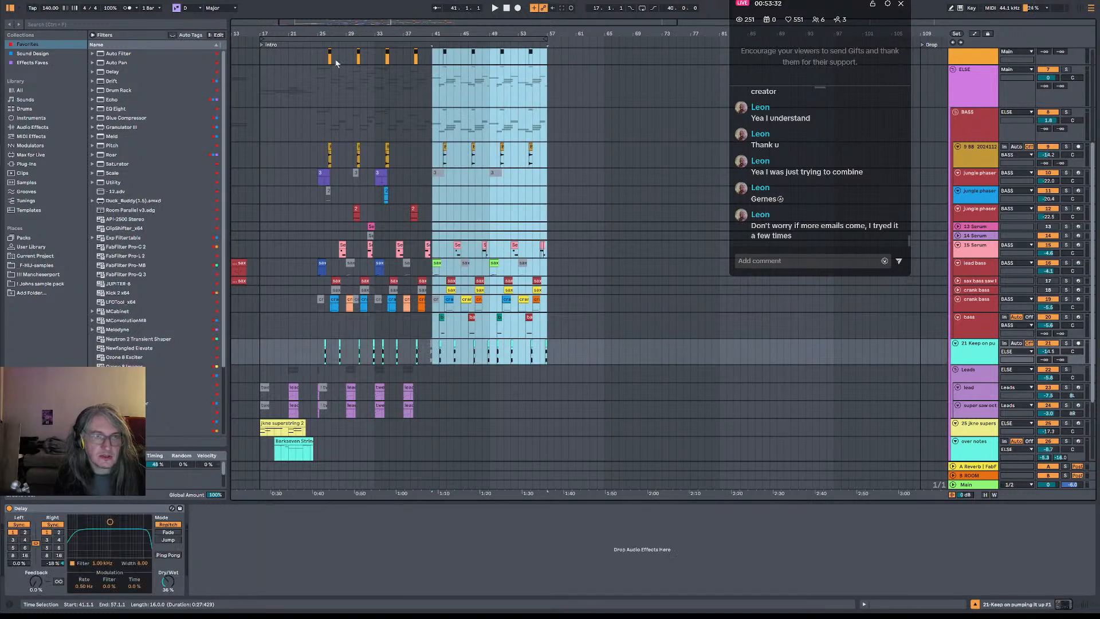
scroll(314, 153, up, 5)
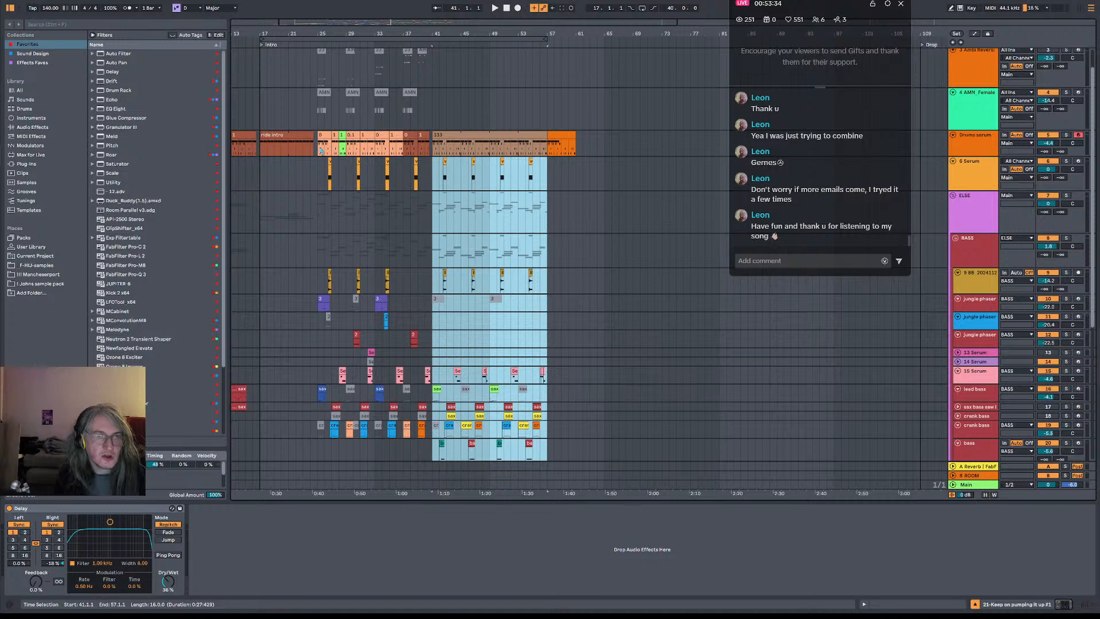
drag(321, 150, 553, 166)
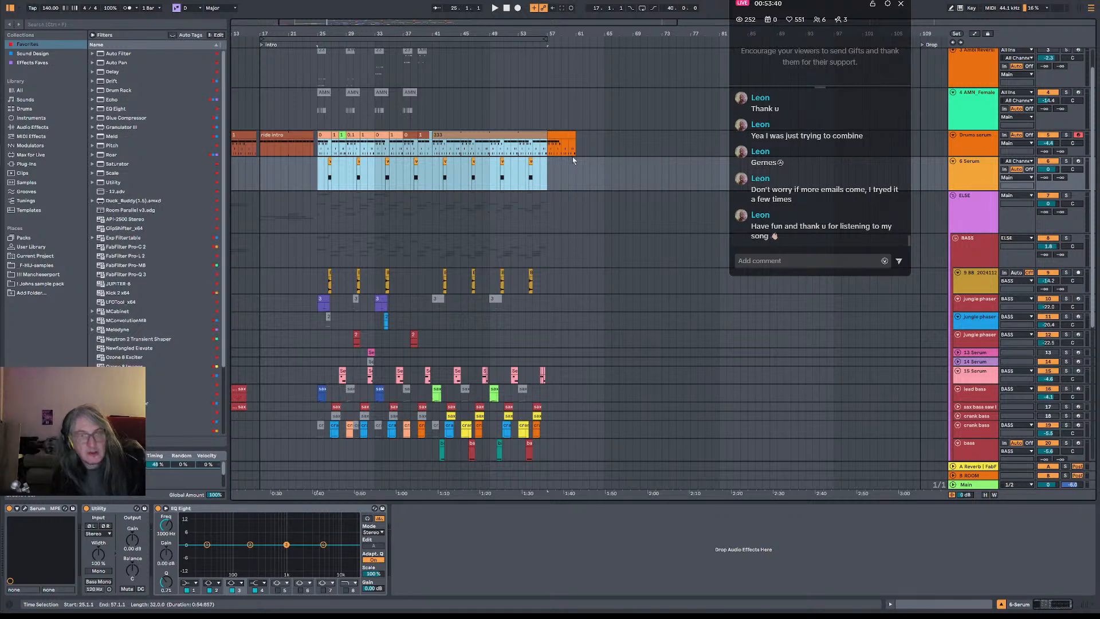
key(ctrl+d)
scroll(520, 98, right, 5)
scroll(520, 98, down, 1)
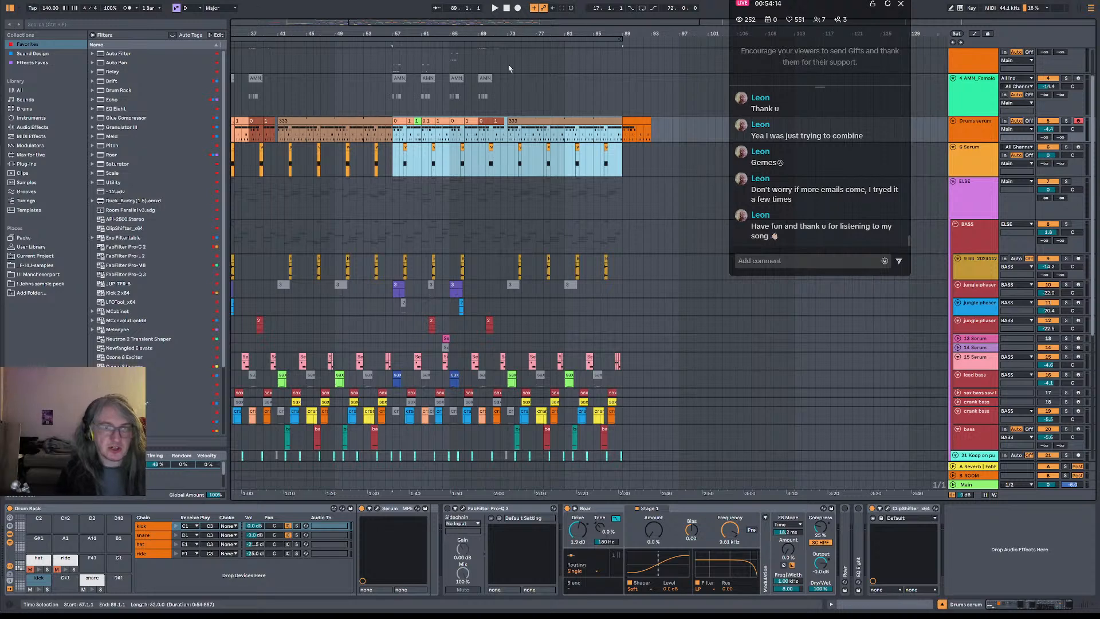
- Look over the duplicated section around bars 57 to 65 and play the transition leading into bar 57
click(454, 202)
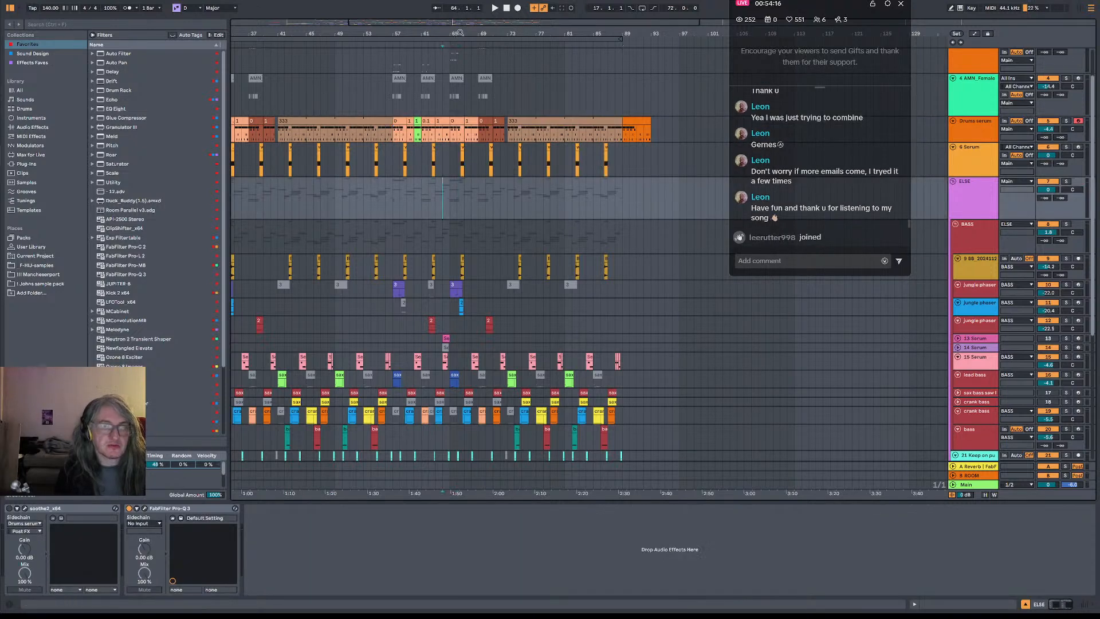
scroll(484, 199, left, 5)
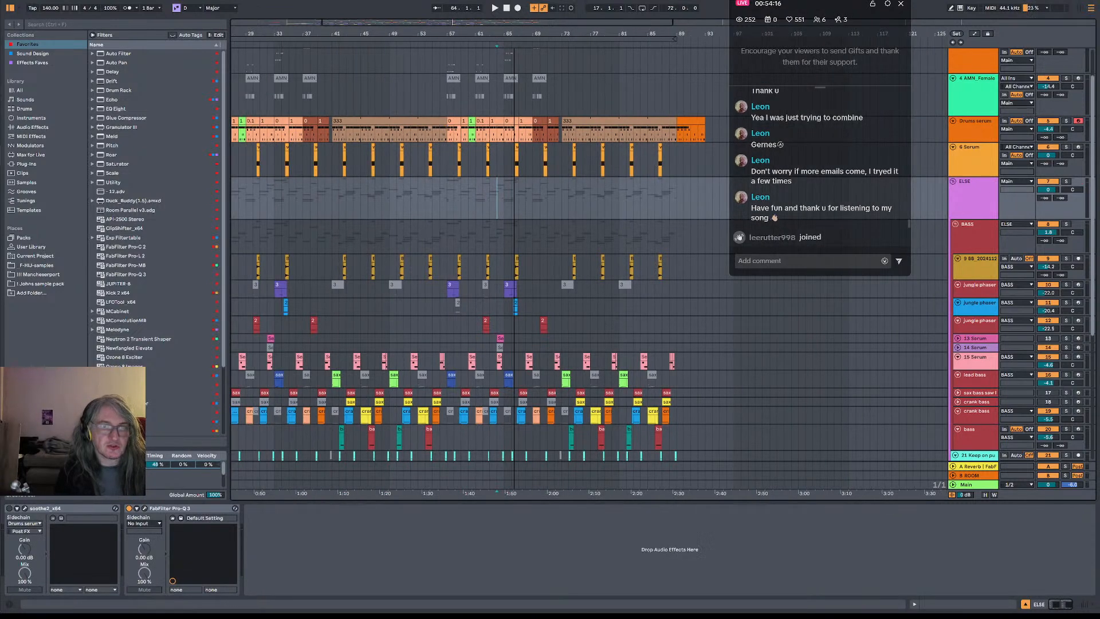
click(525, 187)
scroll(526, 189, down, 4)
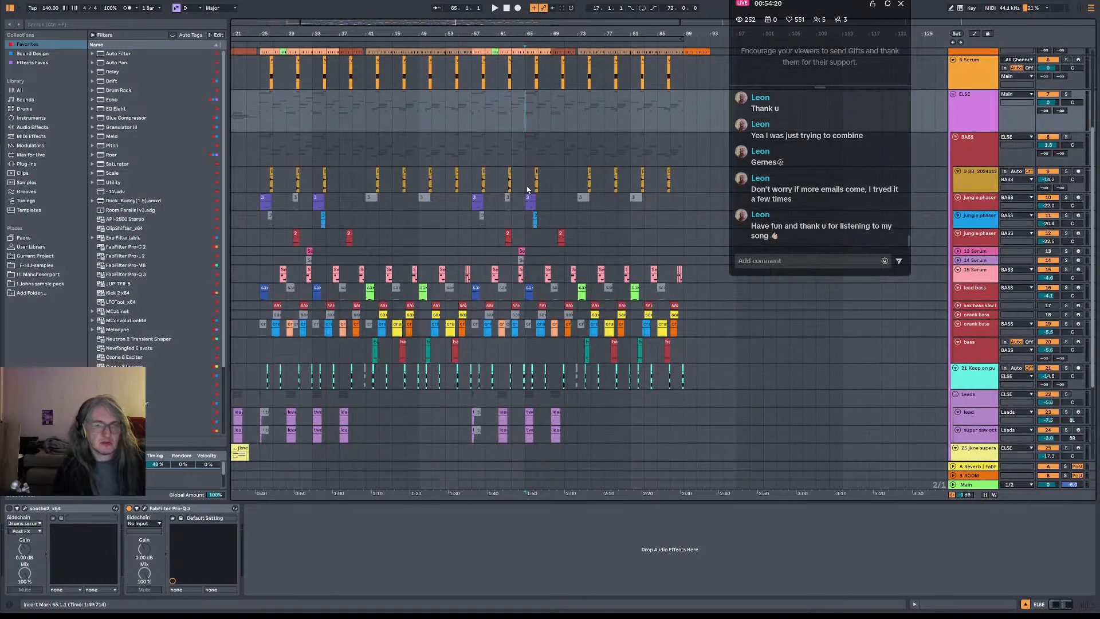
click(473, 117)
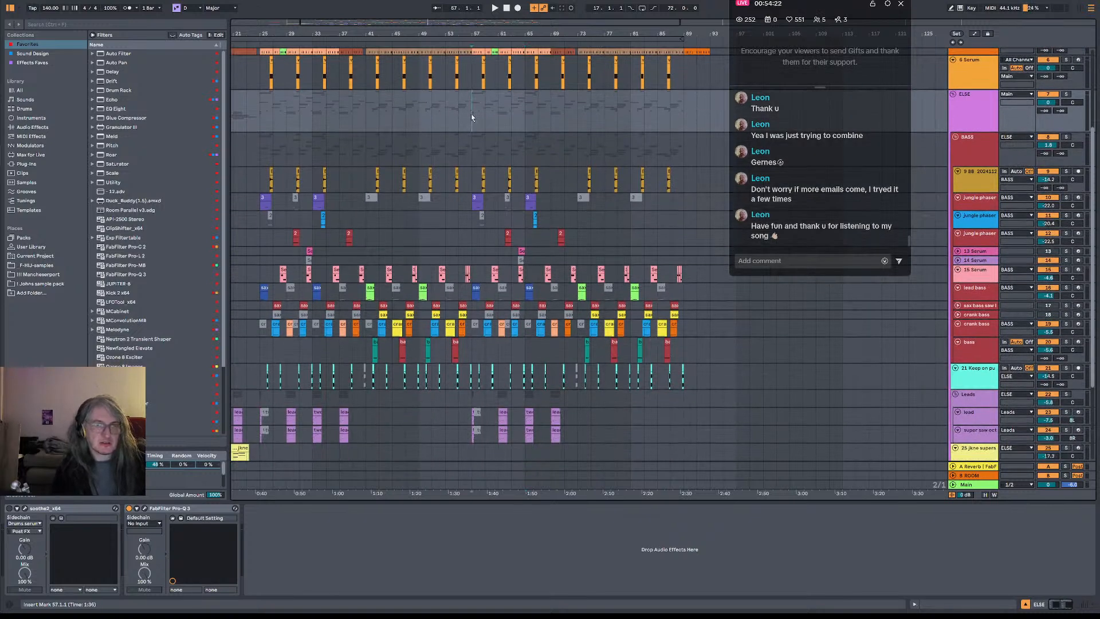
scroll(472, 117, up, 4)
scroll(472, 117, up, 2)
click(467, 120)
key(space)
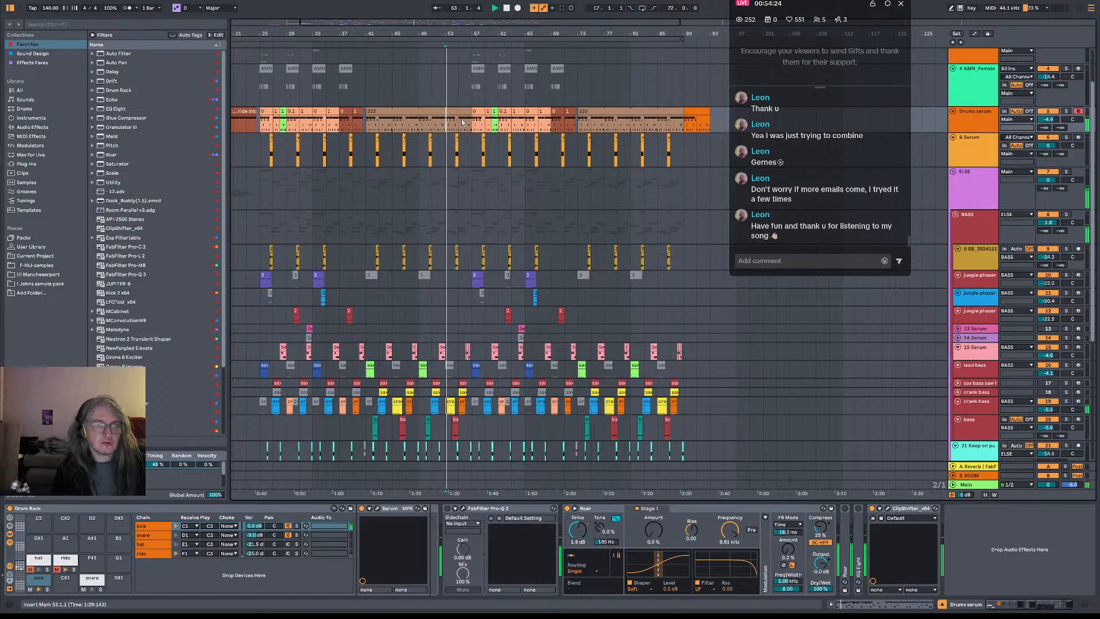
- Shorten the 333 drum clip before bar 57 so it ends at 55.3.3, and save the set with Save As
click(458, 147)
click(467, 112)
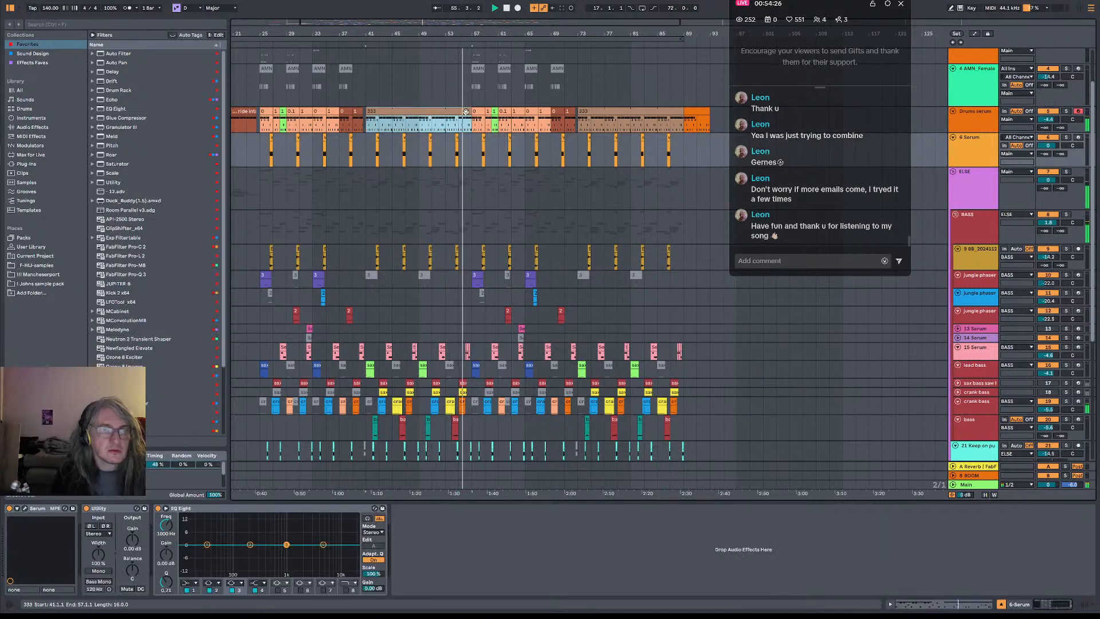
drag(467, 111, 458, 112)
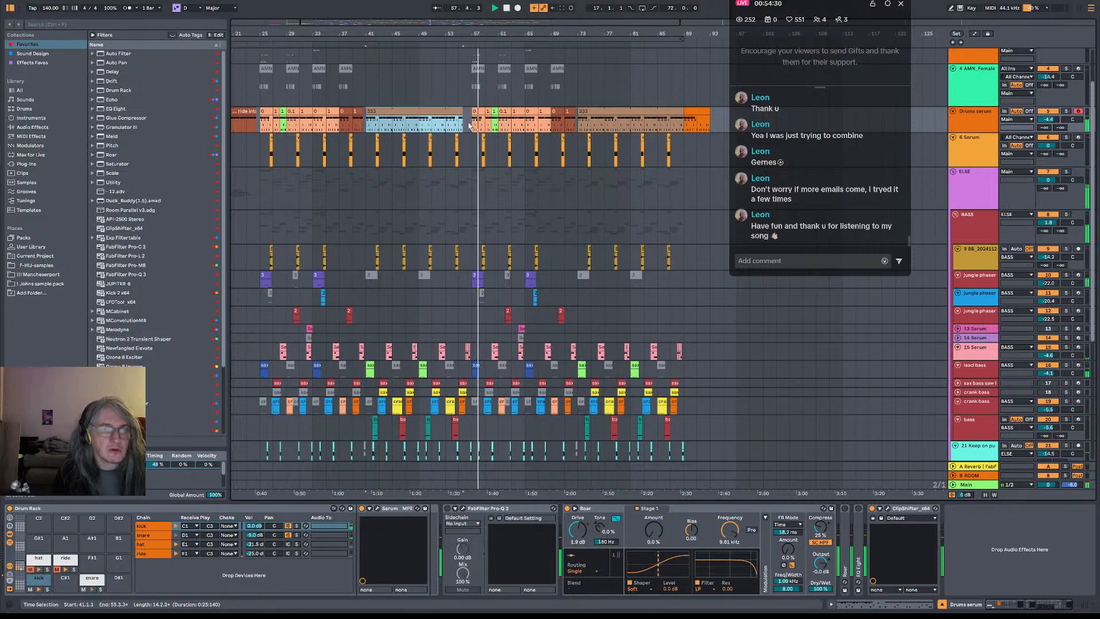
click(469, 126)
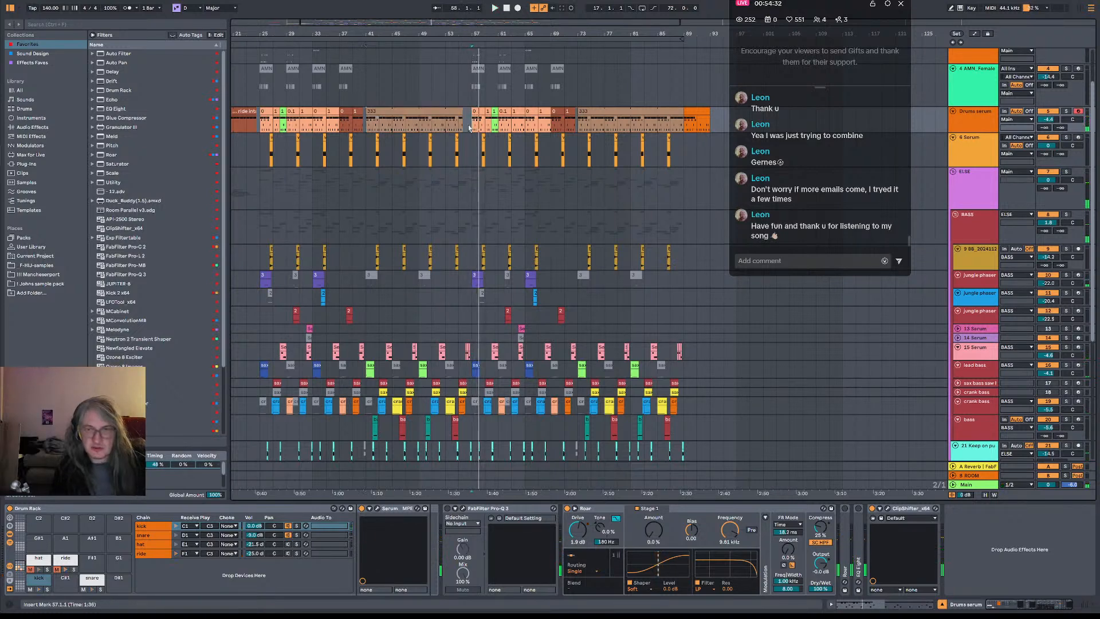
key(ctrl+shift+s)
key(Return)
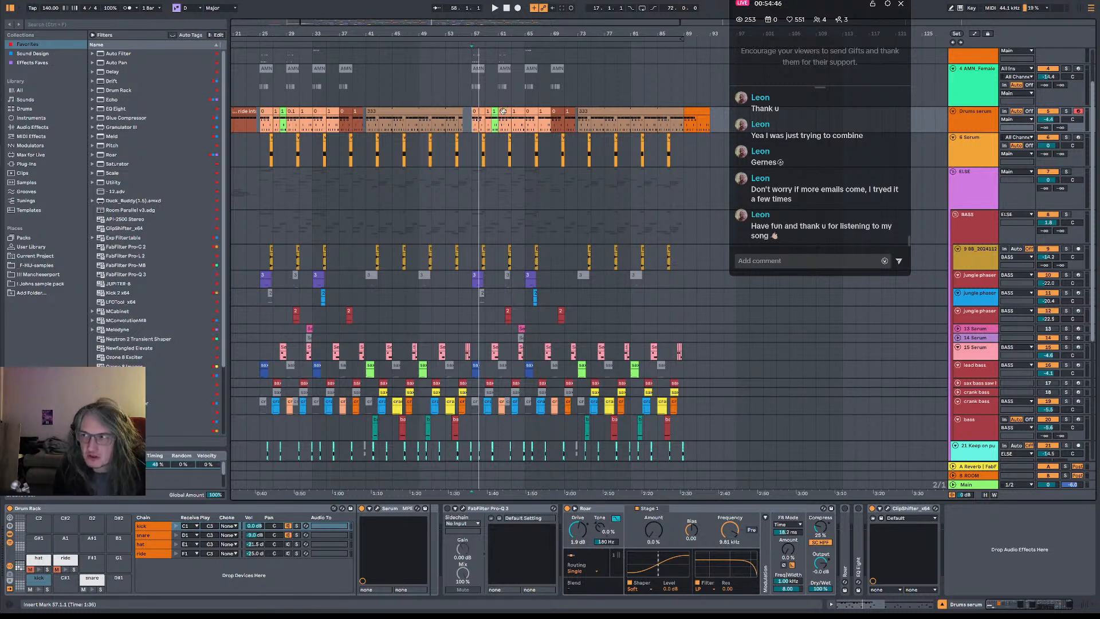
- Play from 55.3.3 into the duplicated section and examine its bass and lead tracks around bar 57 close up
click(462, 129)
key(space)
scroll(496, 160, down, 1)
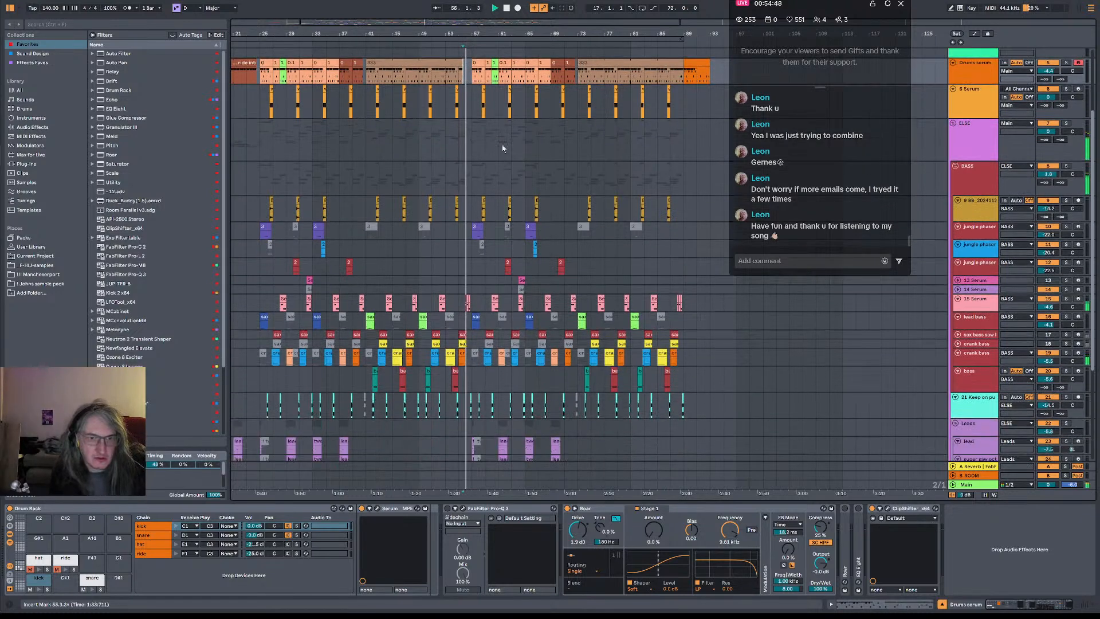
drag(518, 36, 578, 93)
key(space)
scroll(466, 172, down, 3)
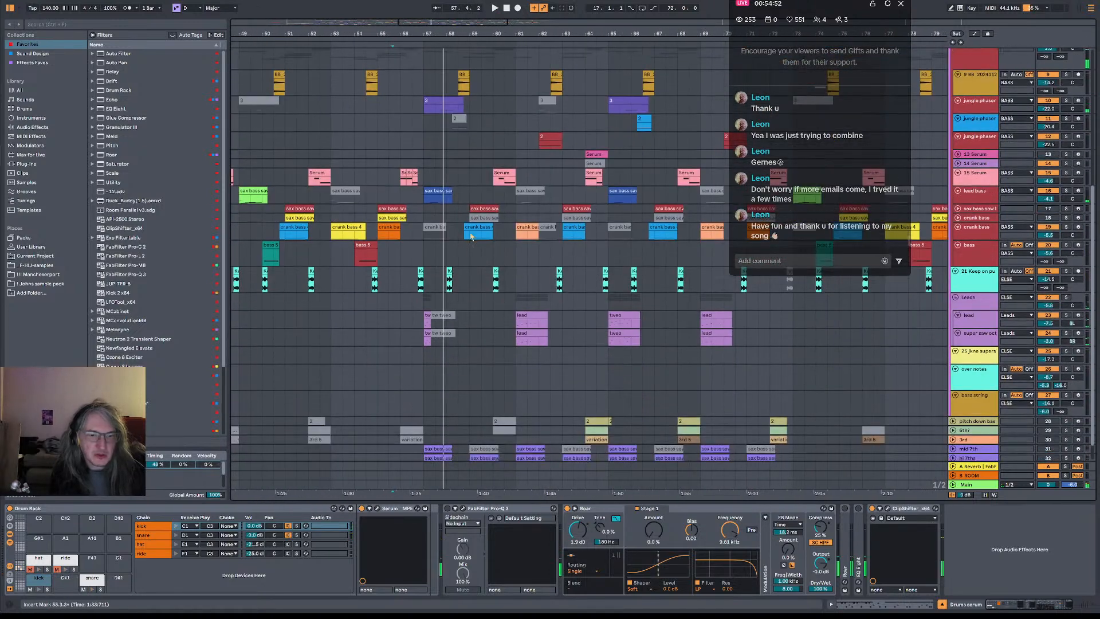
- Deactivate the lead and super saw clips between bars 57 and 71, and play from bar 57
click(443, 315)
drag(469, 337, 748, 333)
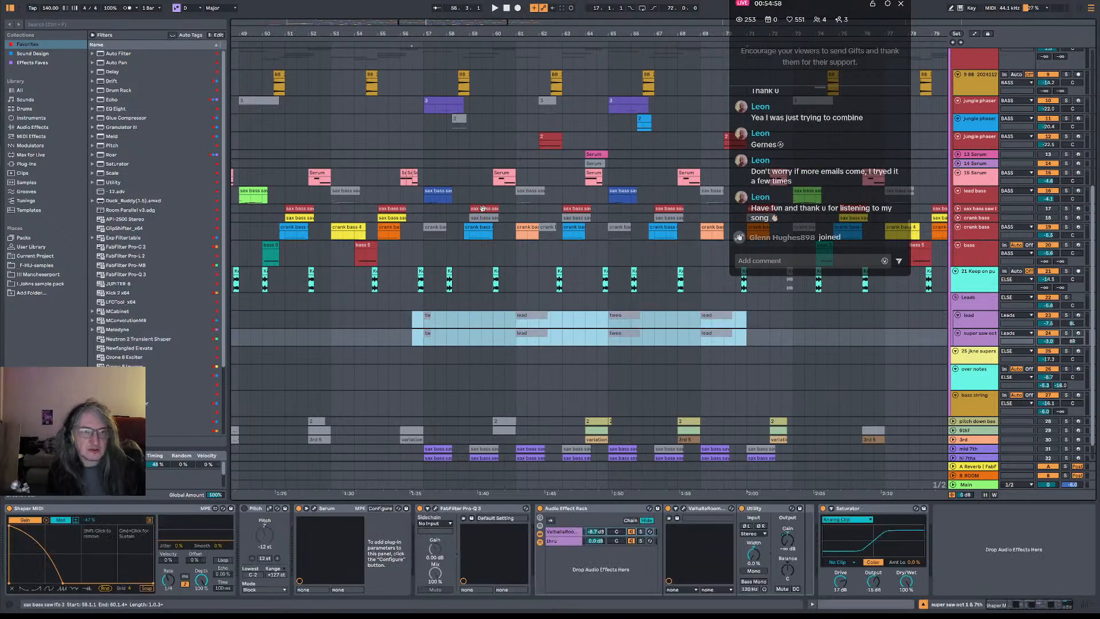
click(450, 146)
key(space)
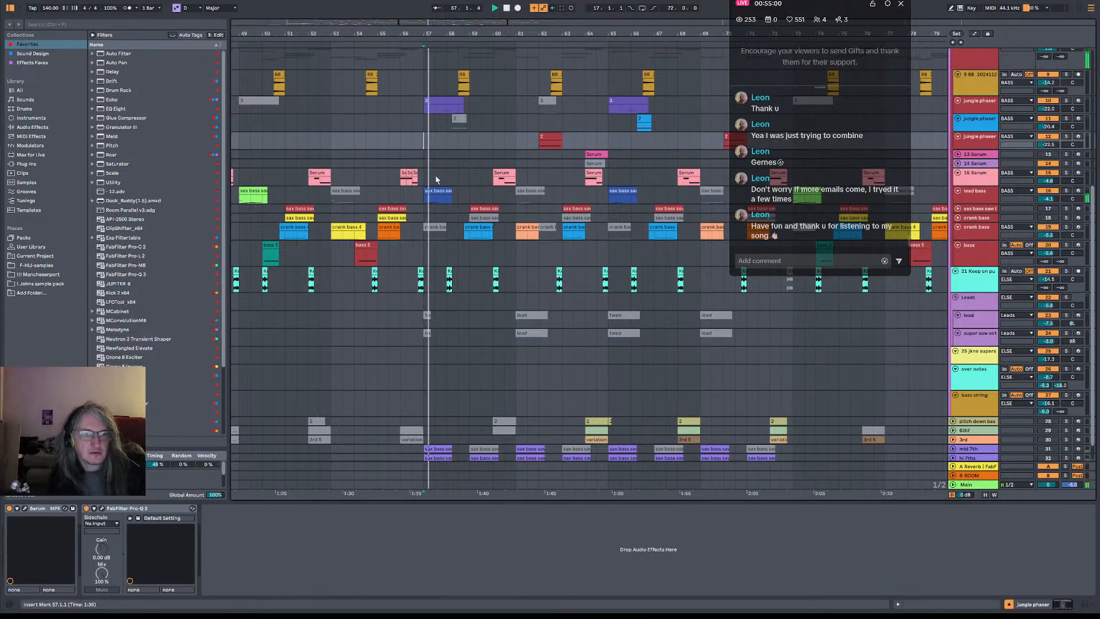
- Inspect the lead bass track's device chain and duplicate the track
click(988, 195)
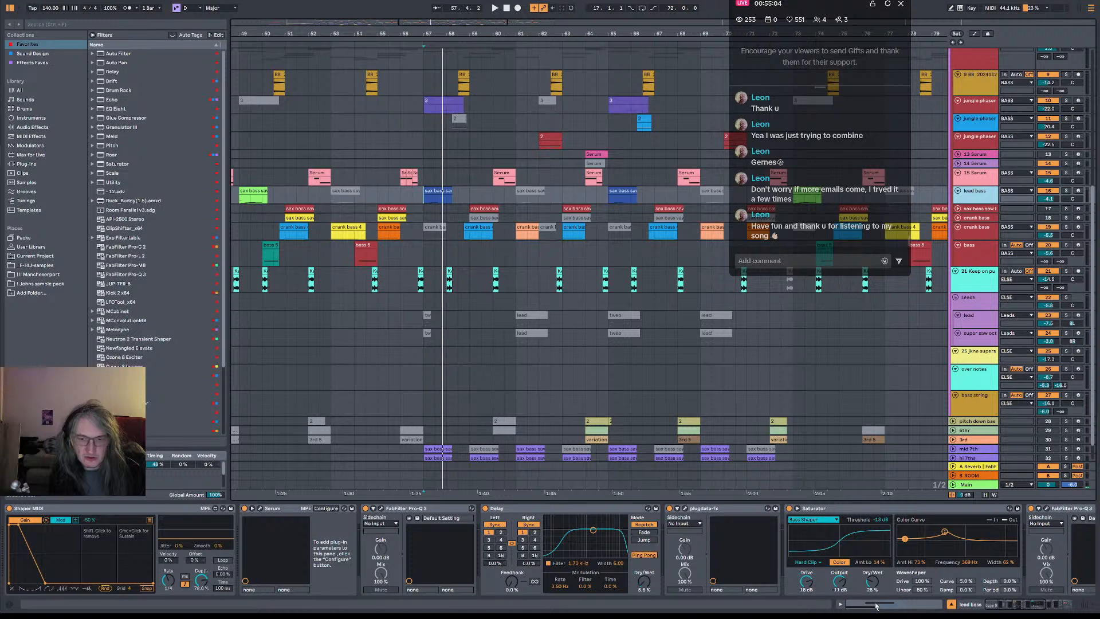
click(999, 605)
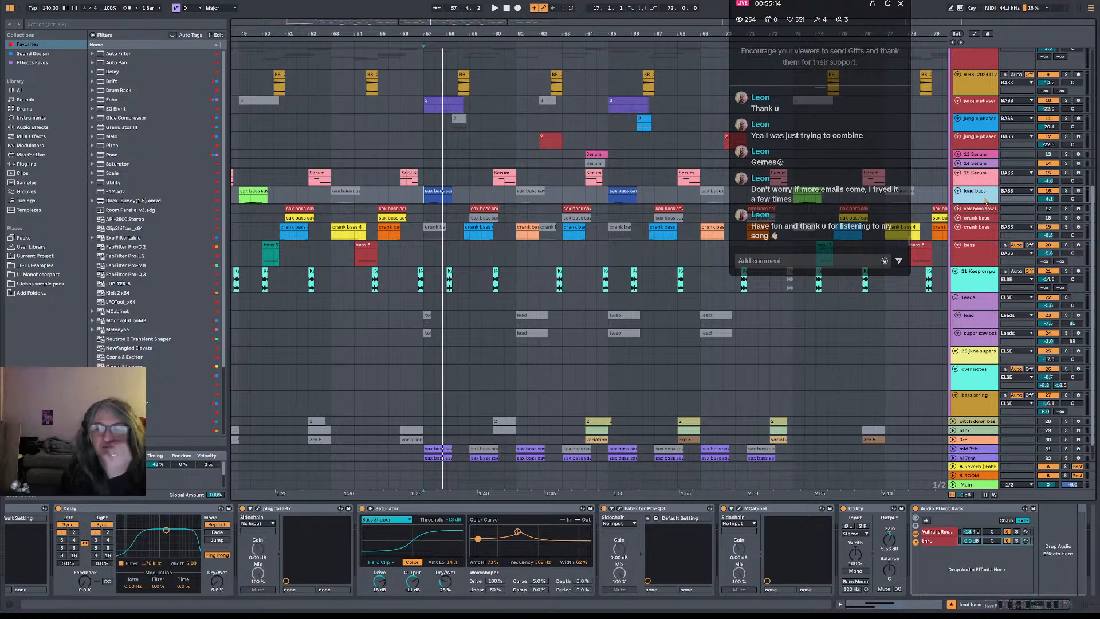
key(super+d)
drag(594, 33, 577, 3)
- Delete the duplicated lead bass track's clips in the bars 25–57 section and the original's clips from bar 57 onward
drag(525, 215, 343, 217)
key(Delete)
drag(535, 200, 735, 199)
key(Delete)
click(533, 216)
click(560, 212)
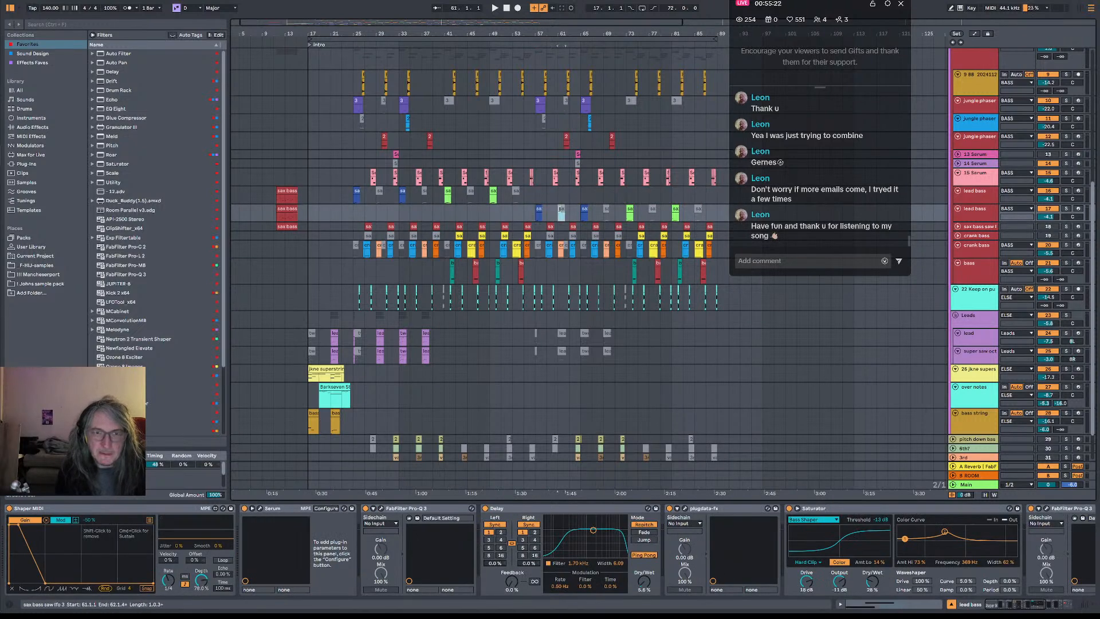
click(534, 216)
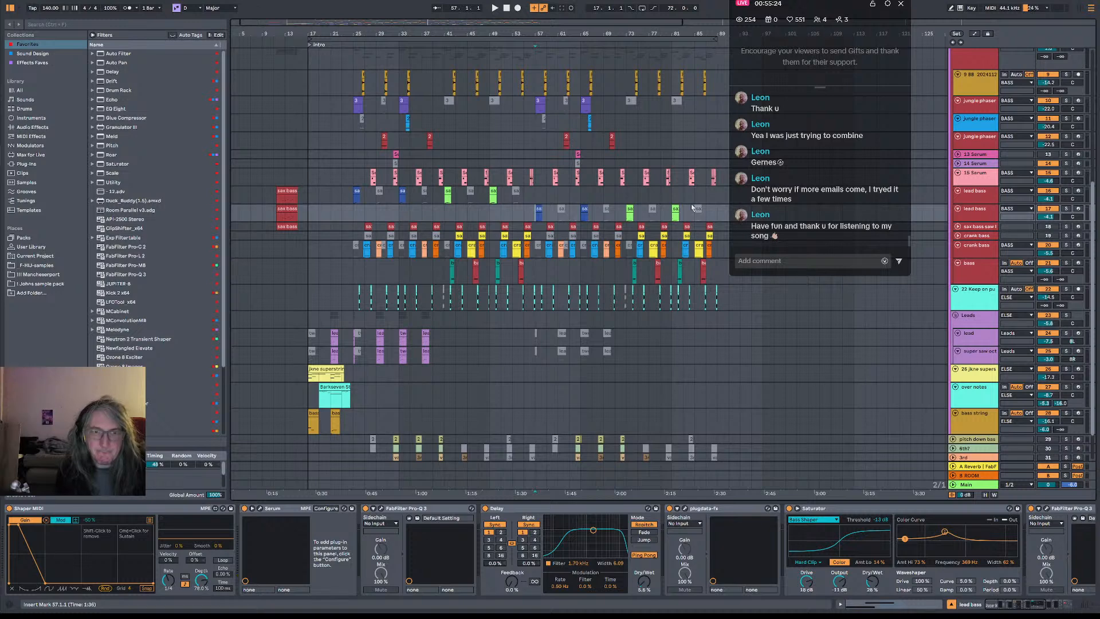
- Compare the duplicated lead bass with its ValhallaRoom reverb chain switched on and off, playing from bar 57
click(969, 219)
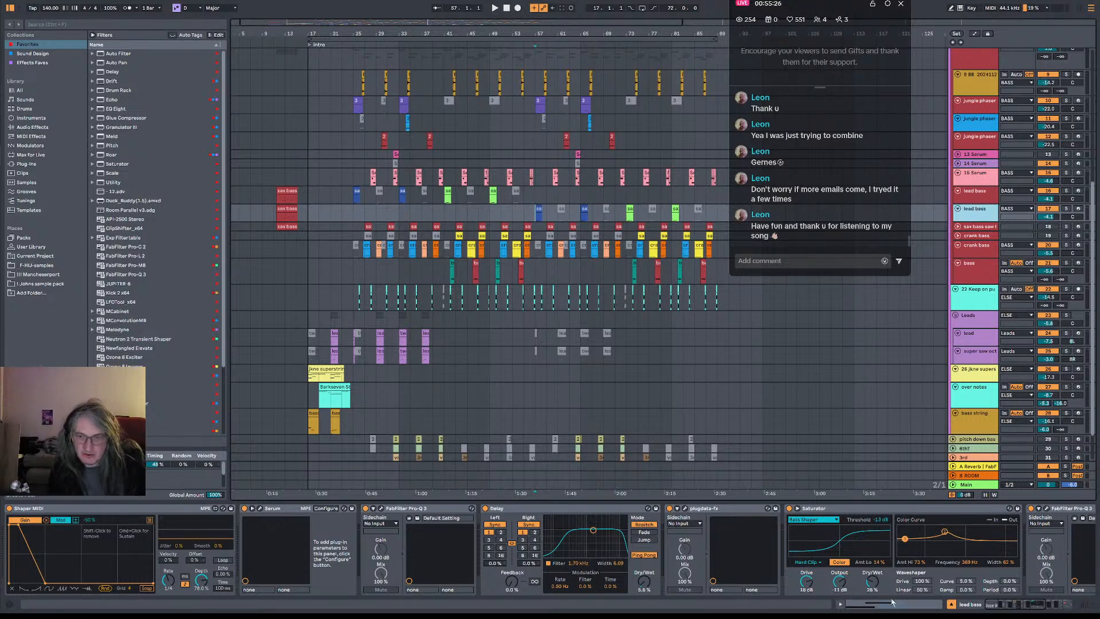
drag(1021, 606, 1061, 610)
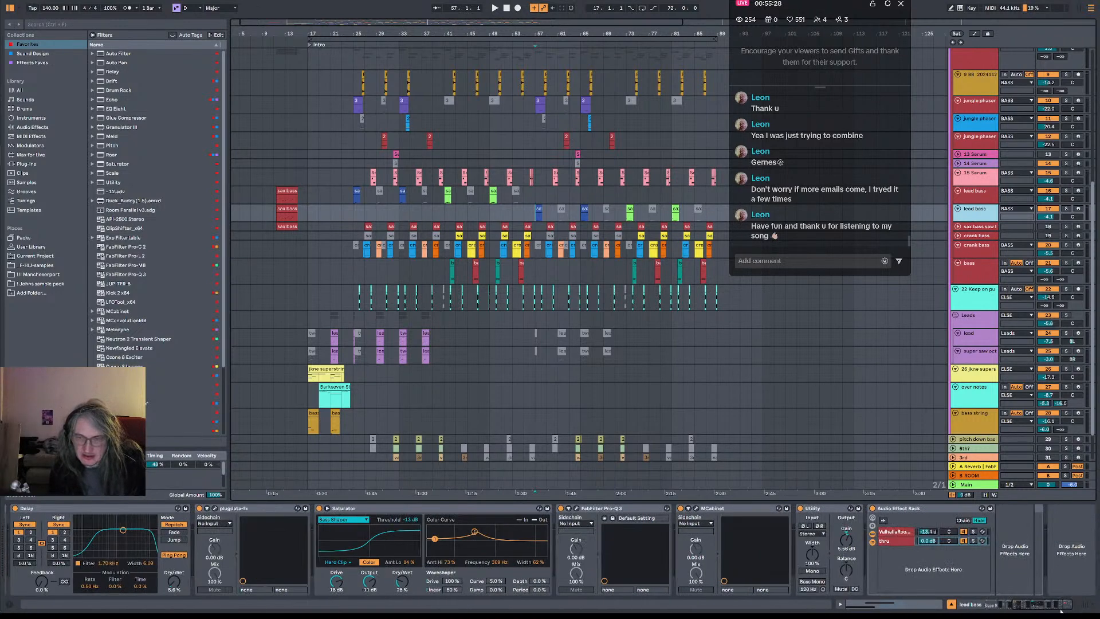
key(space)
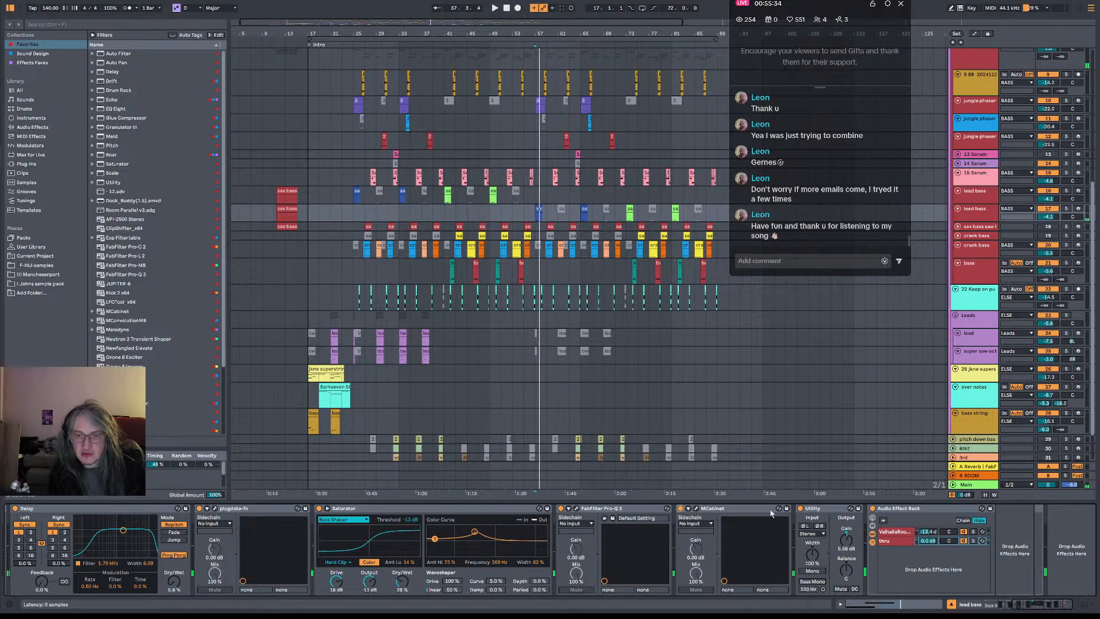
key(space)
click(964, 532)
key(space)
key(space)
click(964, 532)
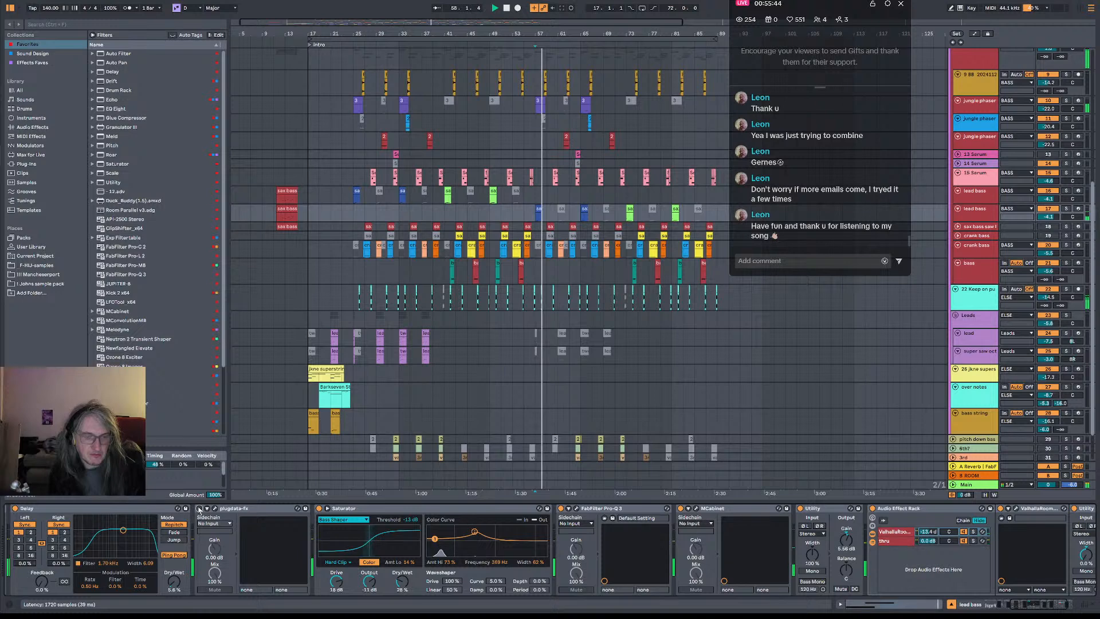
- Play the duplicated lead bass from bar 57 and compare its sound with plugdata-fx bypassed and active
key(space)
key(space)
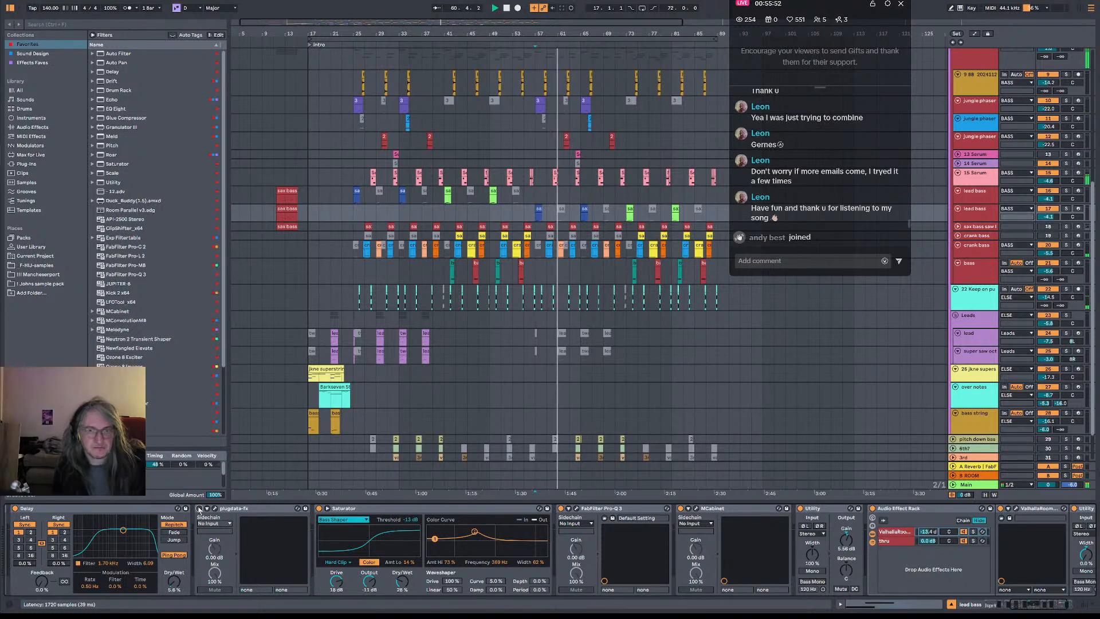
click(199, 508)
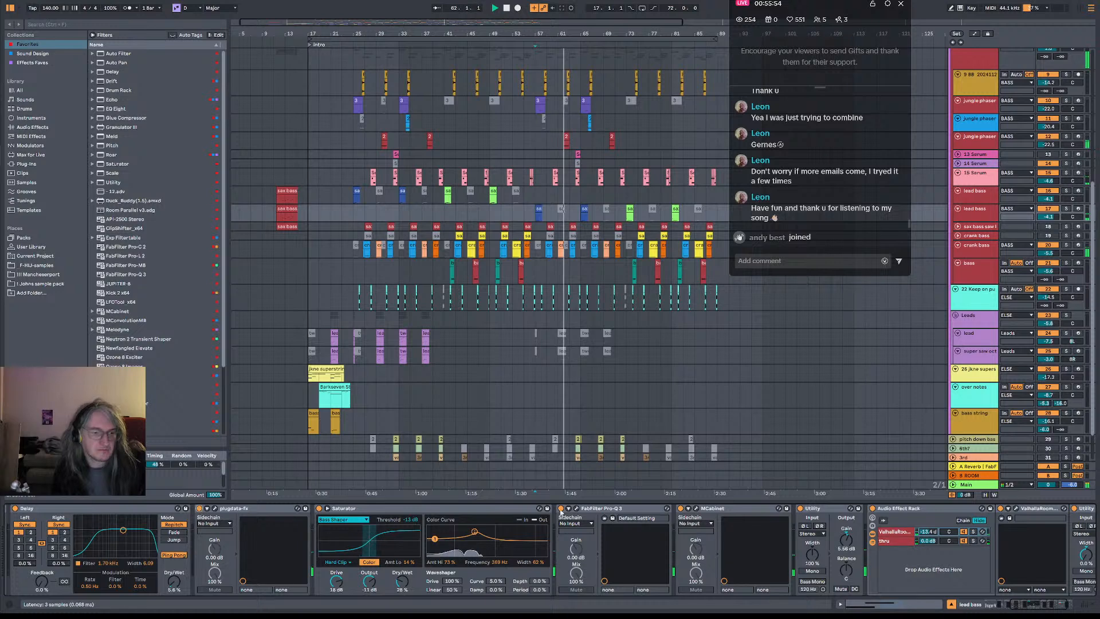
key(space)
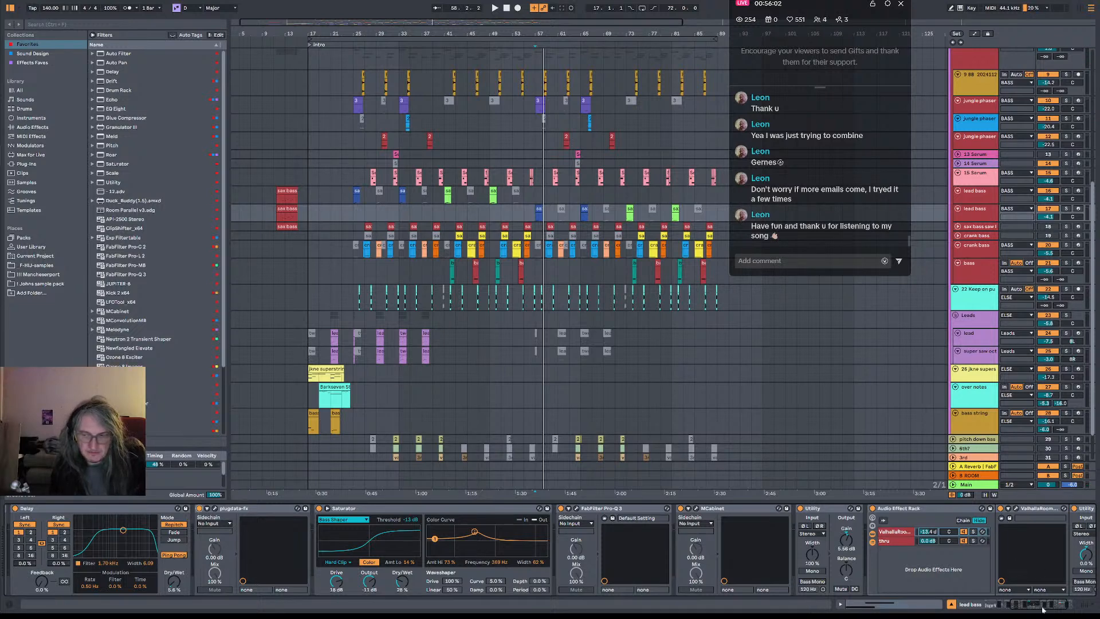
- Open Serum on the duplicated lead bass track and switch Osc B off and back on to check its contribution
drag(1044, 609, 532, 610)
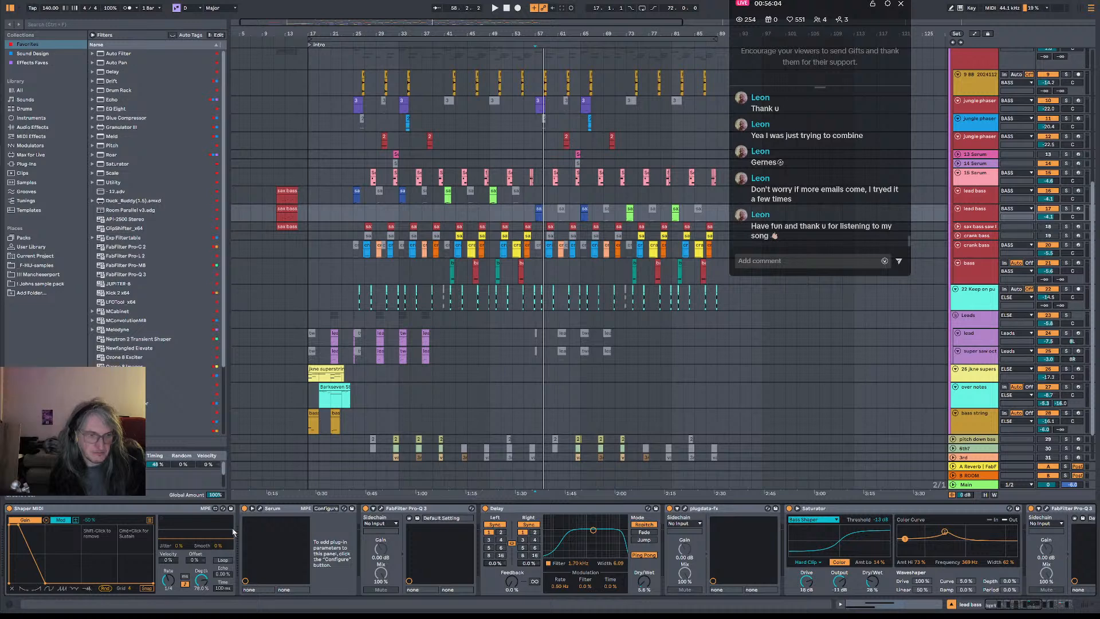
click(260, 508)
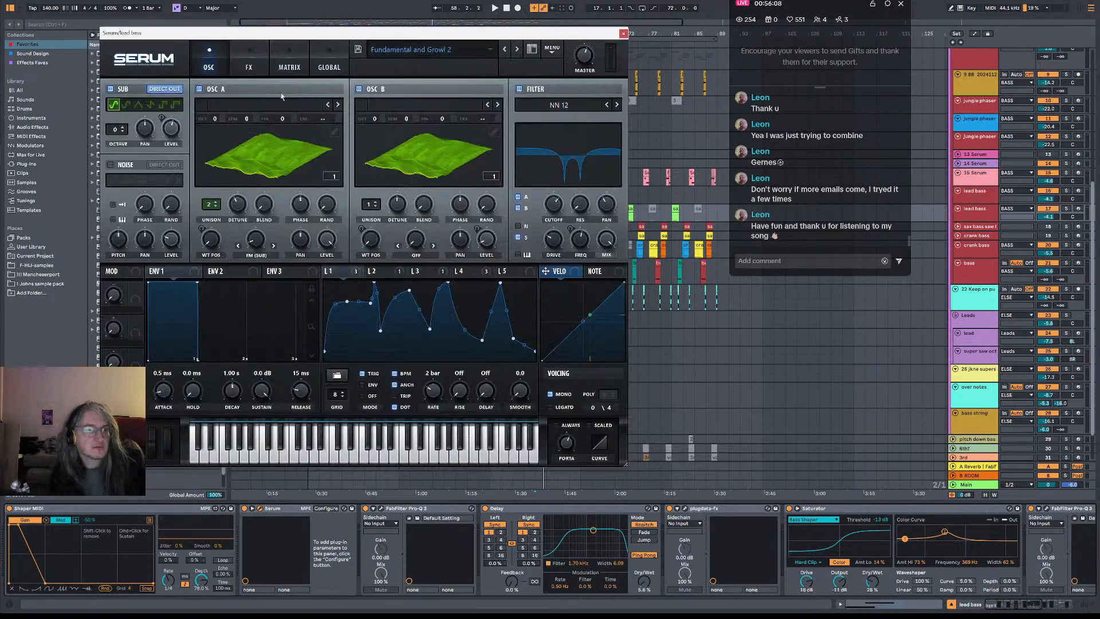
click(358, 89)
click(358, 88)
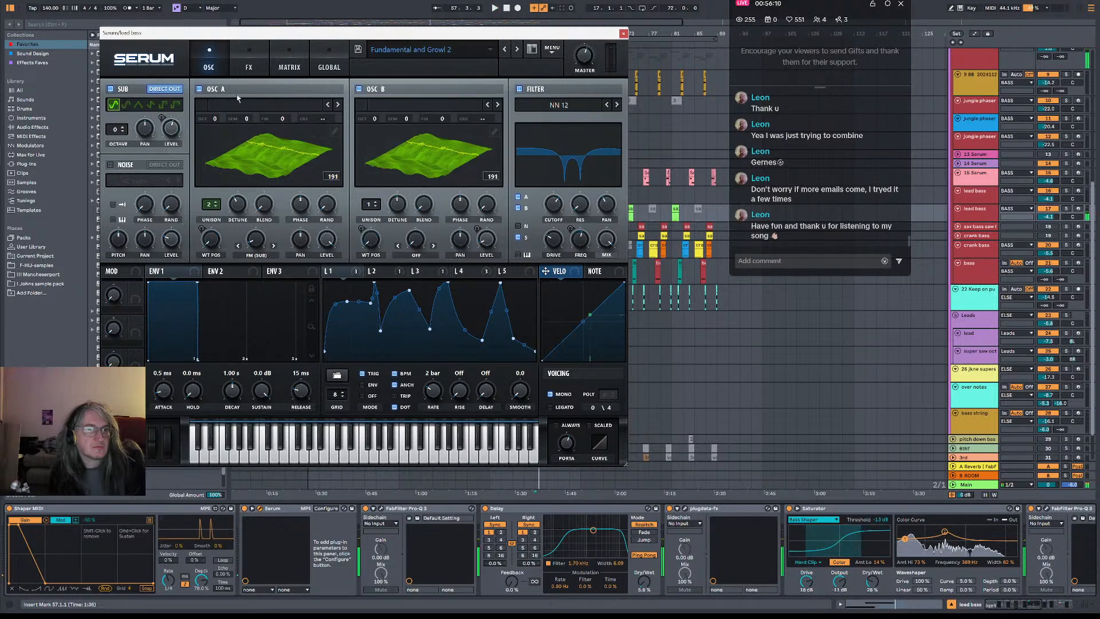
- Check how Osc A and the filter contribute in Serum by switching each off and on, and close the synth window
click(199, 89)
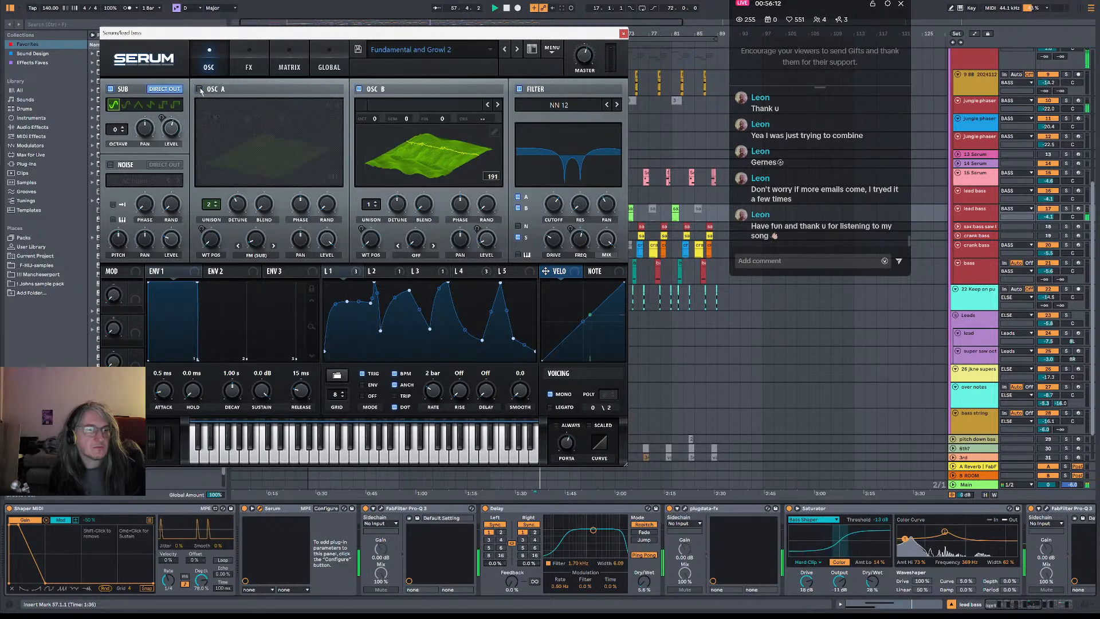
click(199, 89)
key(space)
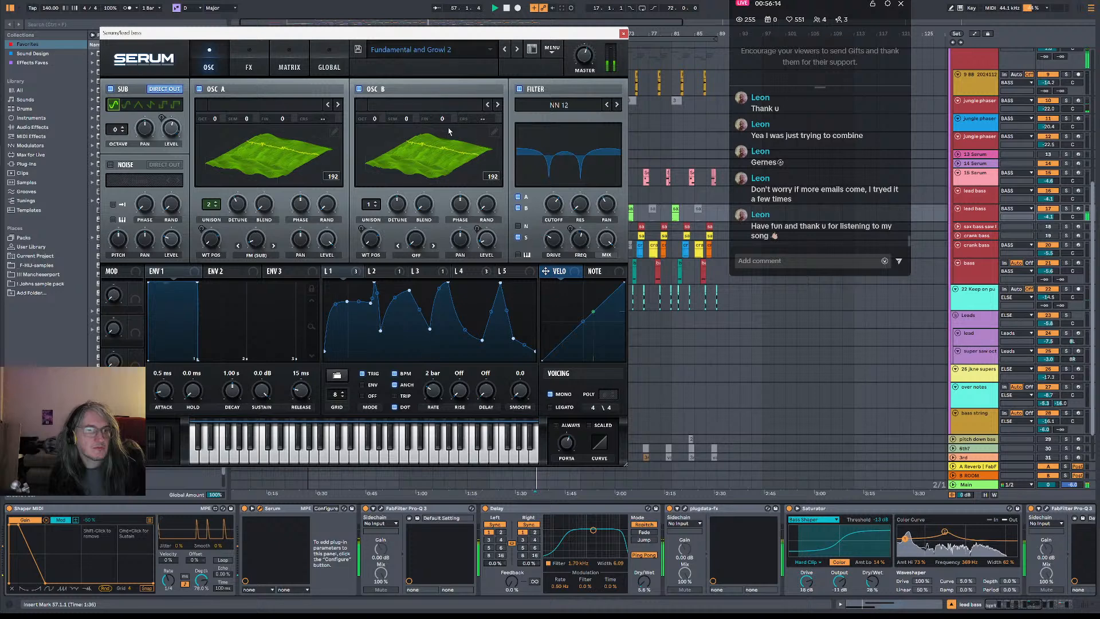
click(519, 89)
click(519, 89)
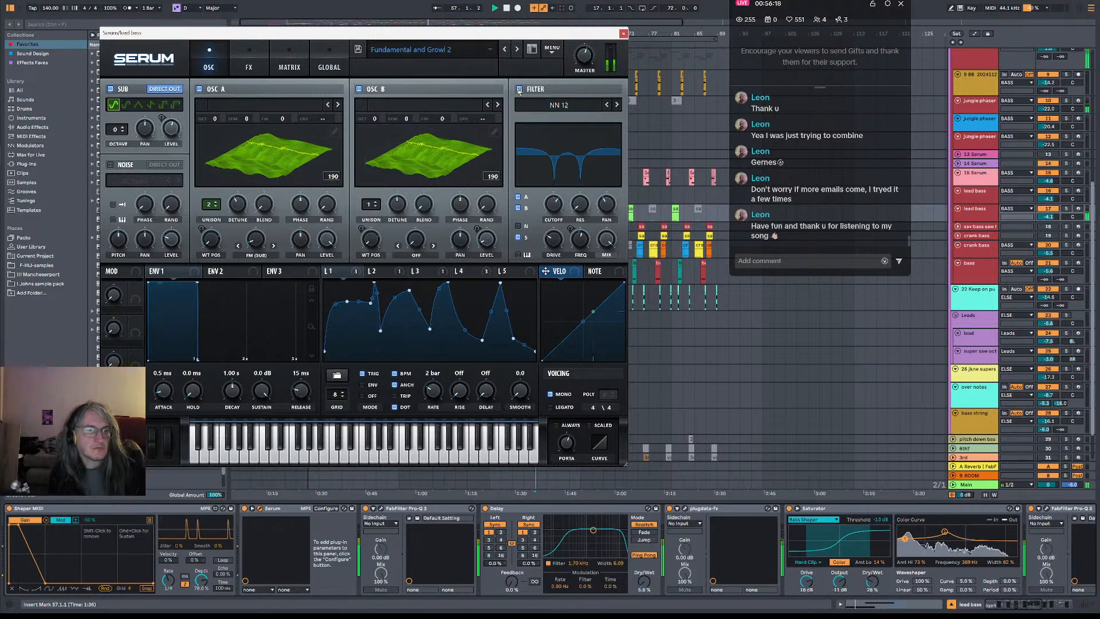
mouse_move(528, 34)
mouse_down()
mouse_move(549, 304)
mouse_move(541, 143)
mouse_move(516, 45)
mouse_move(602, 31)
mouse_move(514, 17)
mouse_up()
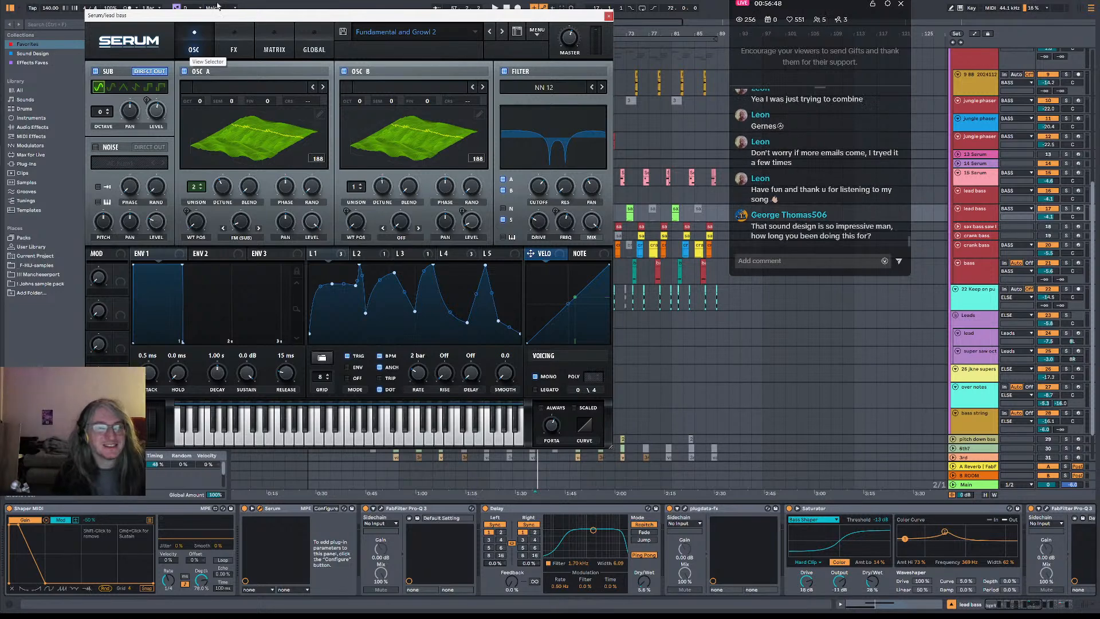
click(608, 17)
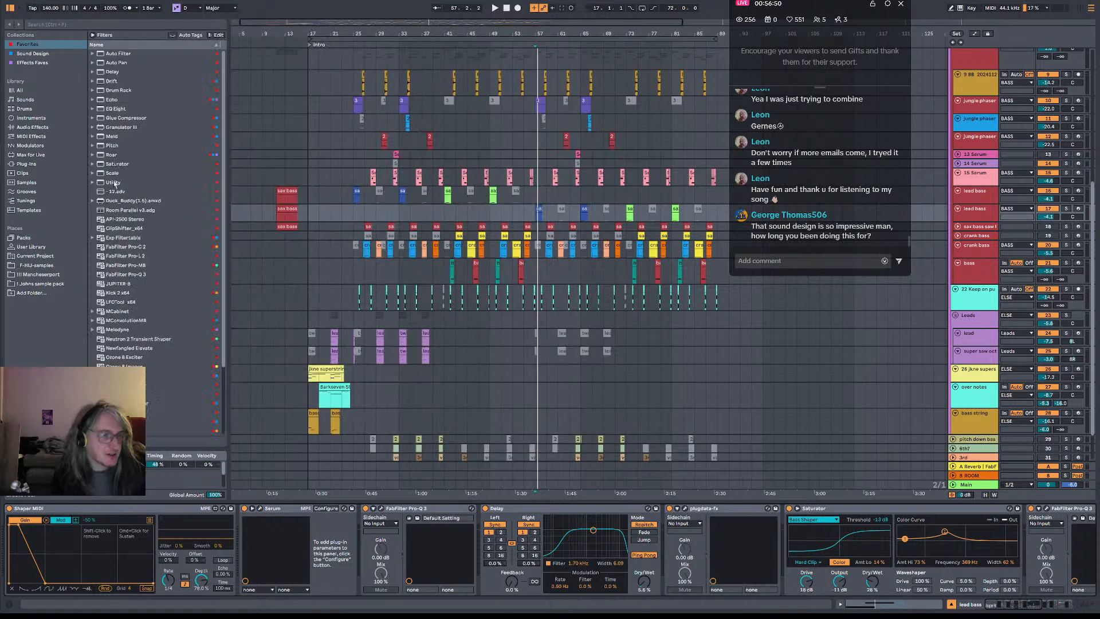
- Add Exp Filtertable to the end of the duplicated lead bass's effects chain and load the Experimentals filtertable order 6 saw
click(133, 238)
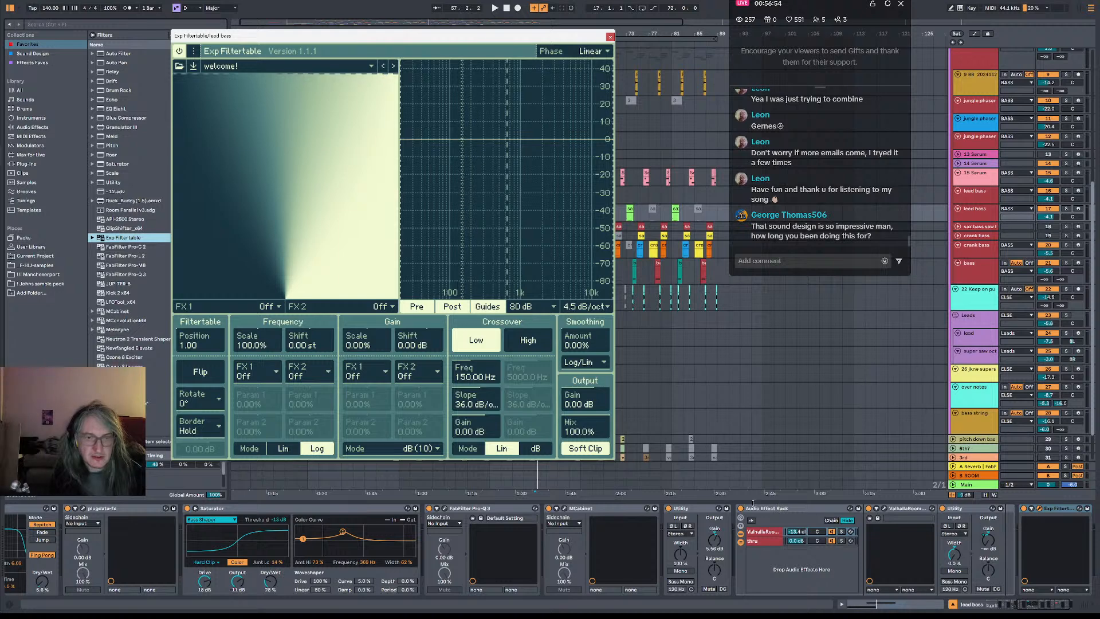
key(space)
click(259, 67)
mouse_move(255, 99)
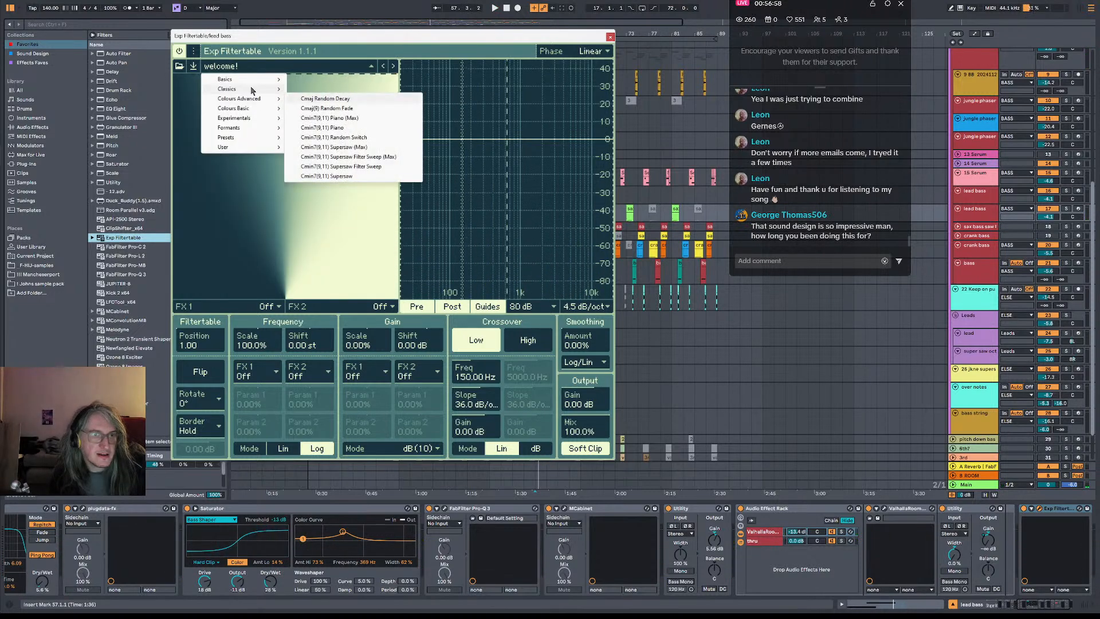
mouse_move(257, 81)
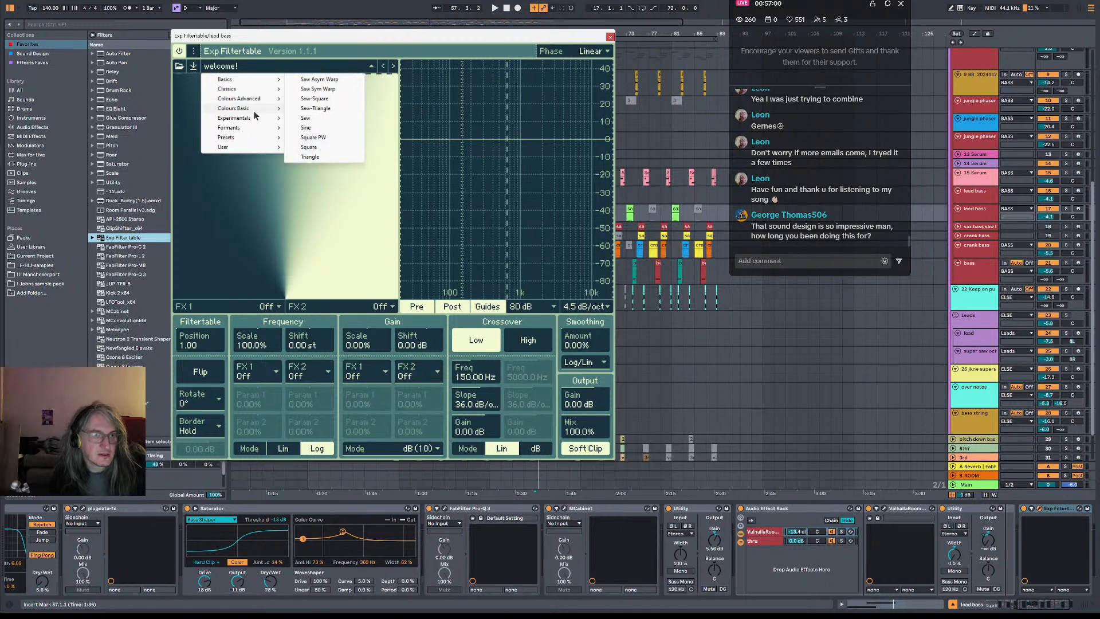
mouse_move(256, 118)
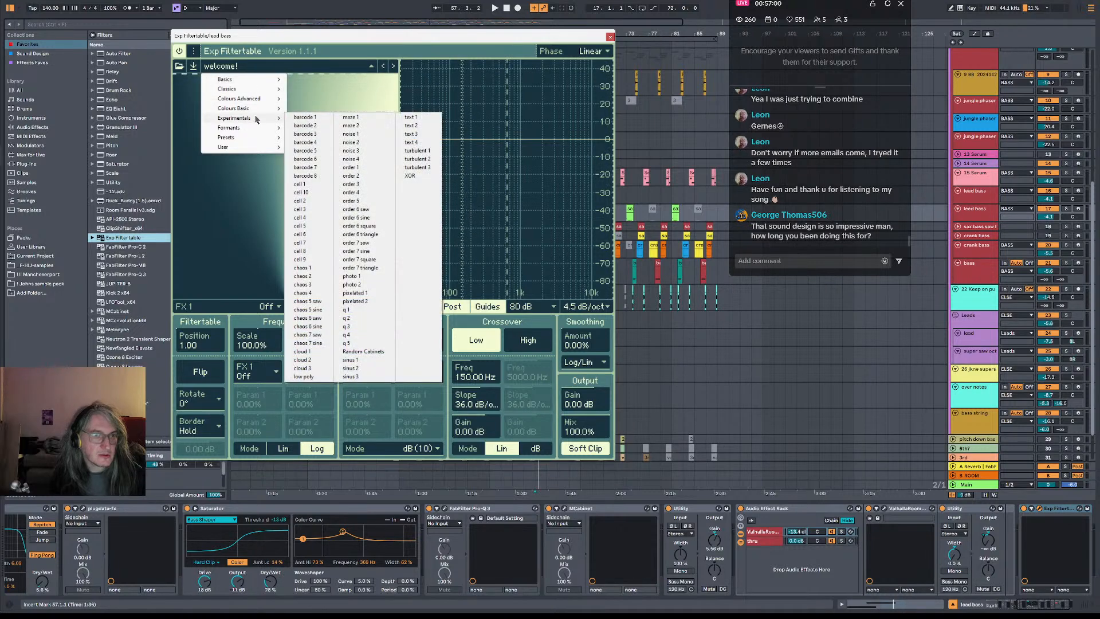
click(372, 209)
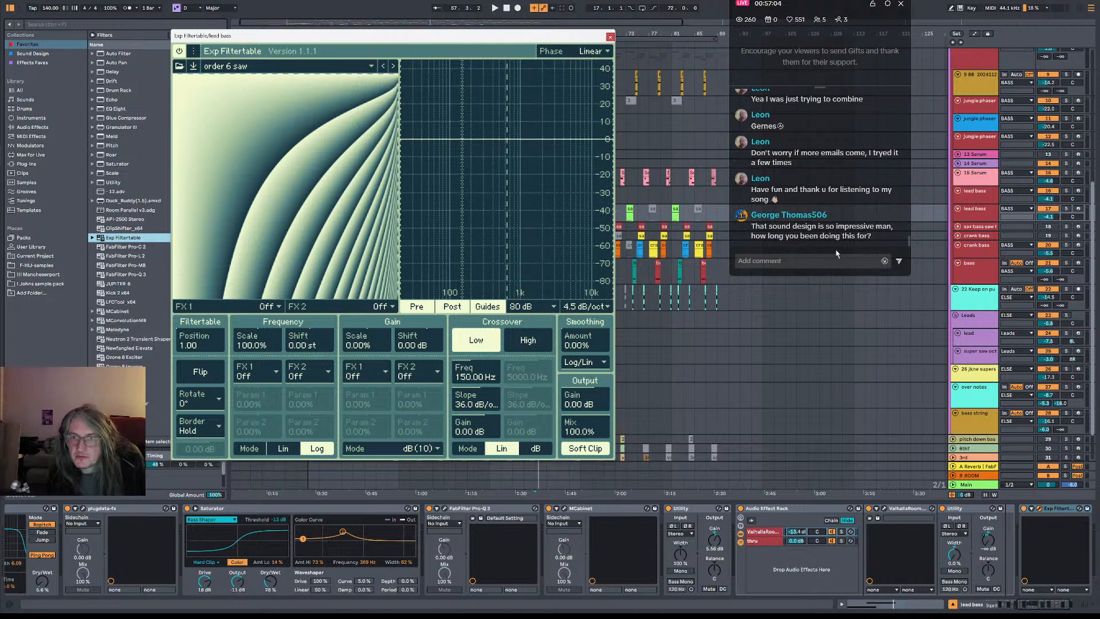
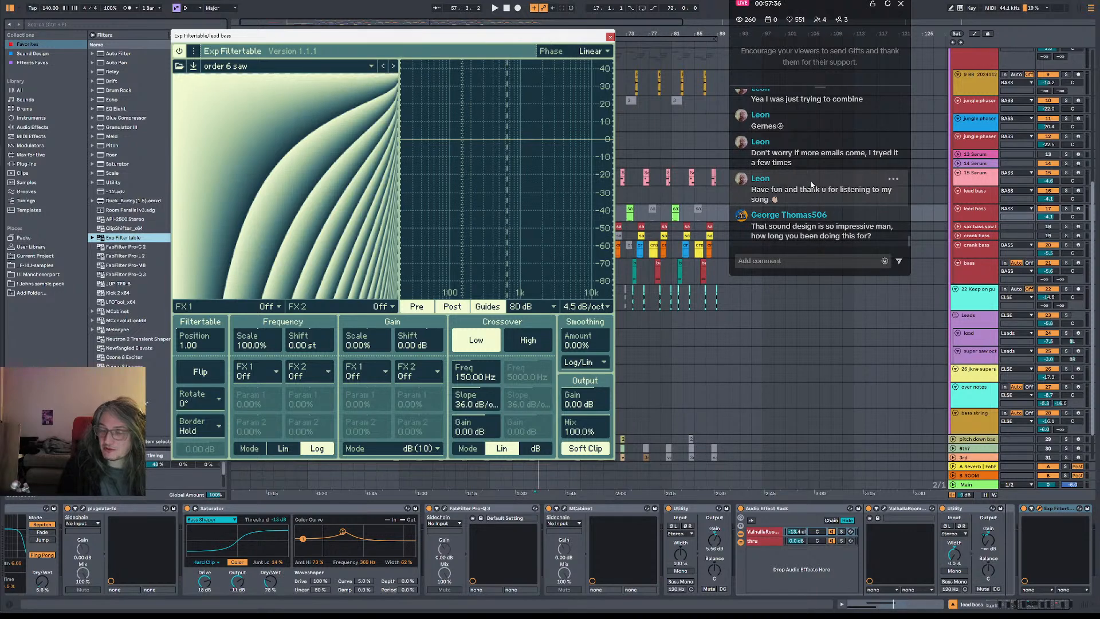
mouse_move(344, 227)
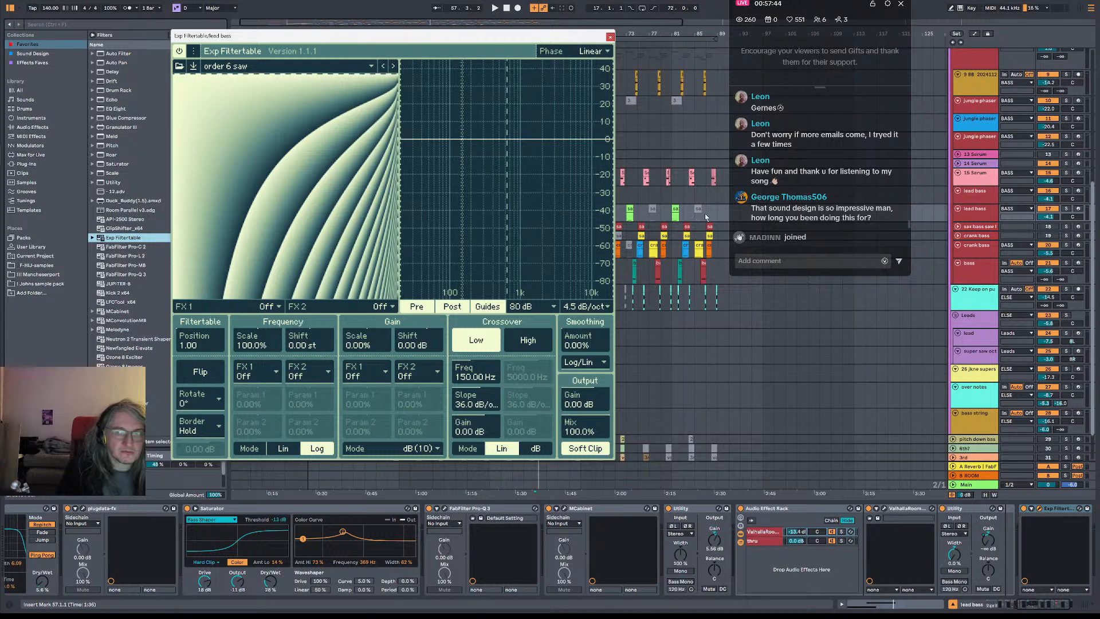
mouse_move(286, 158)
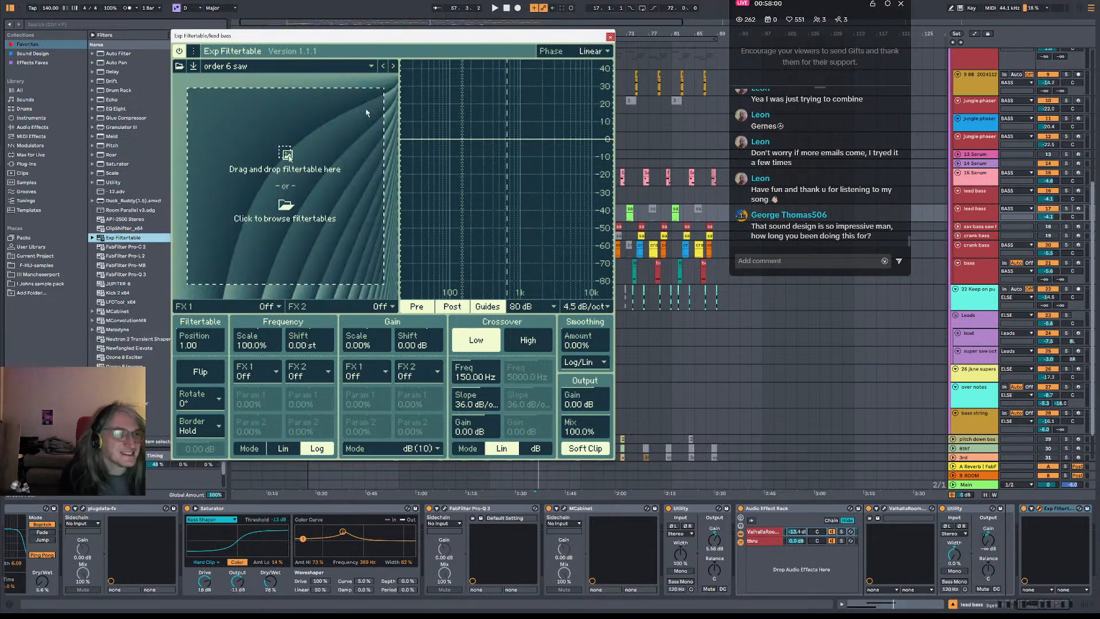
key(space)
key(space)
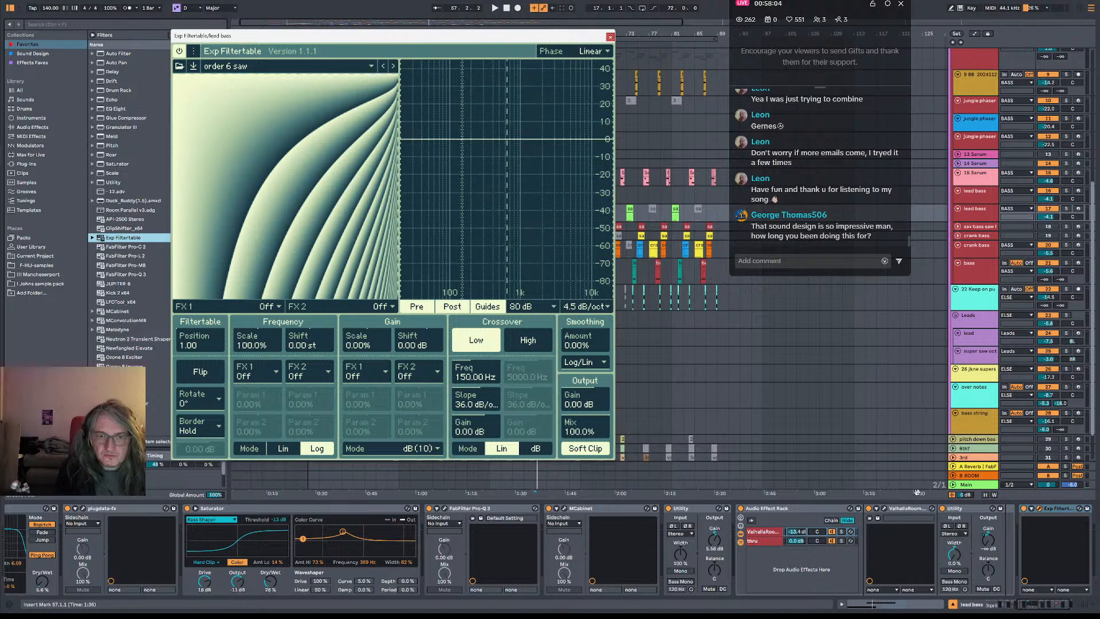
- Insert an LFO modulator before Exp Filtertable with a tempo-synced rate and the Up waveform
drag(1031, 609, 1054, 612)
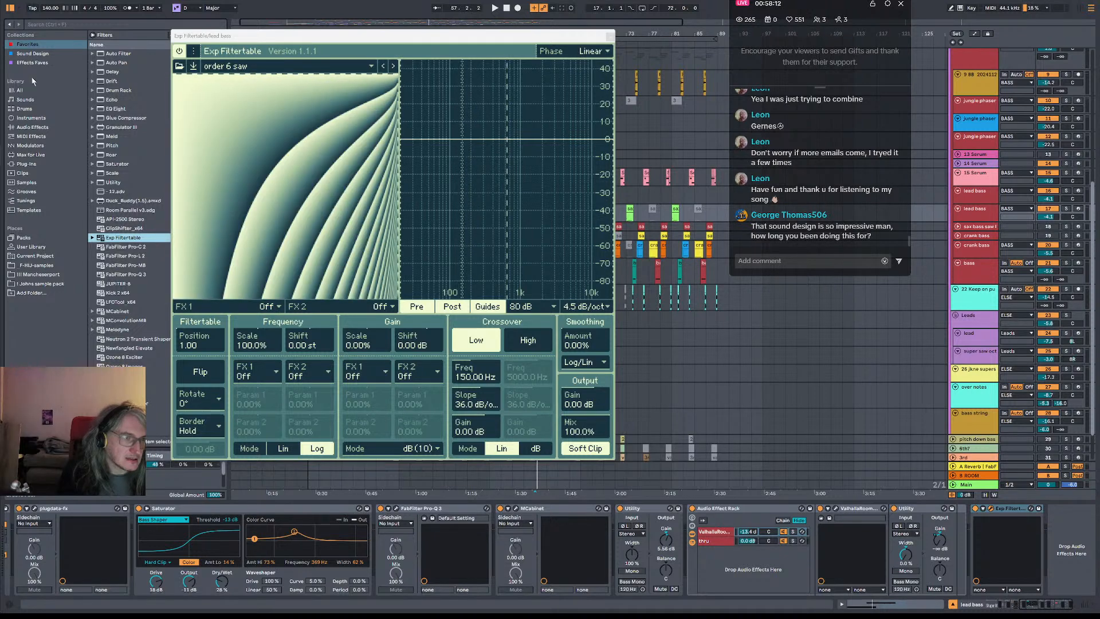
click(30, 145)
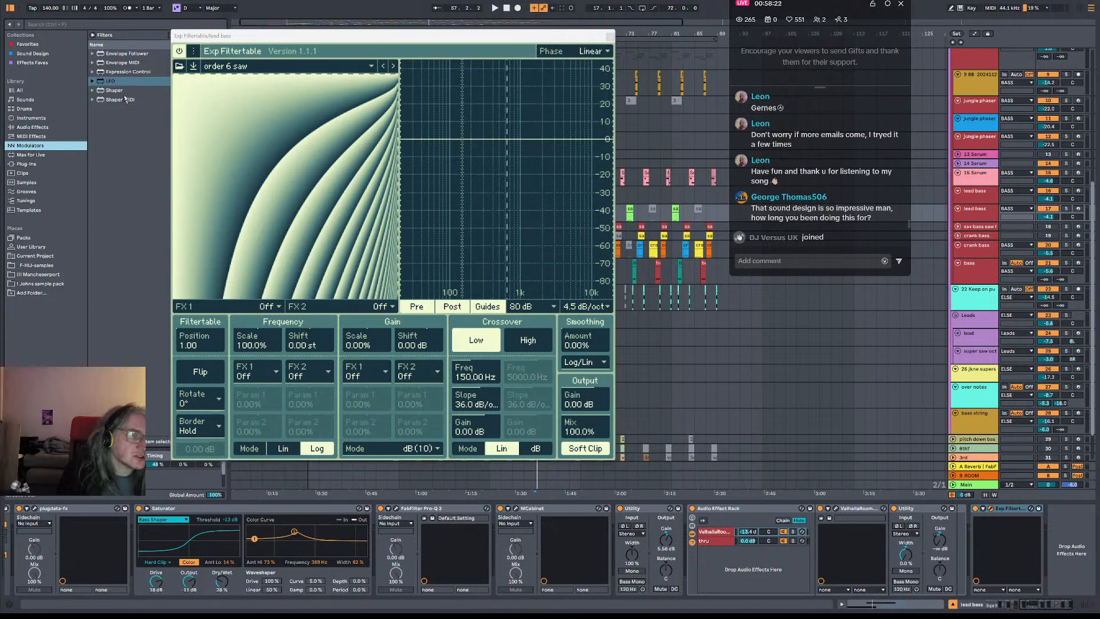
drag(123, 82, 970, 538)
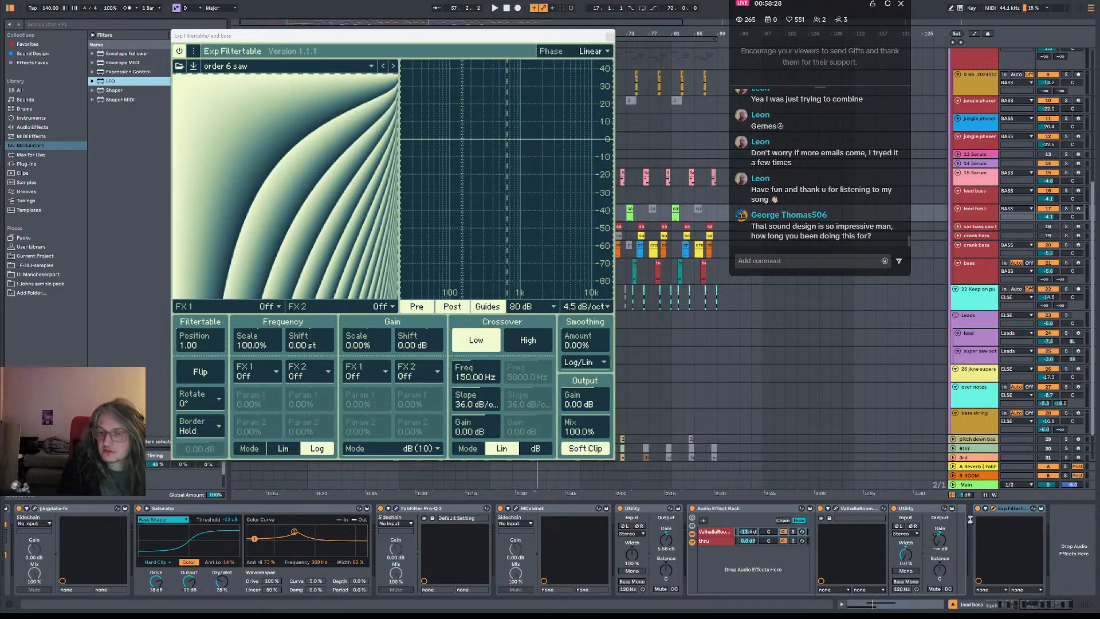
drag(972, 511, 974, 513)
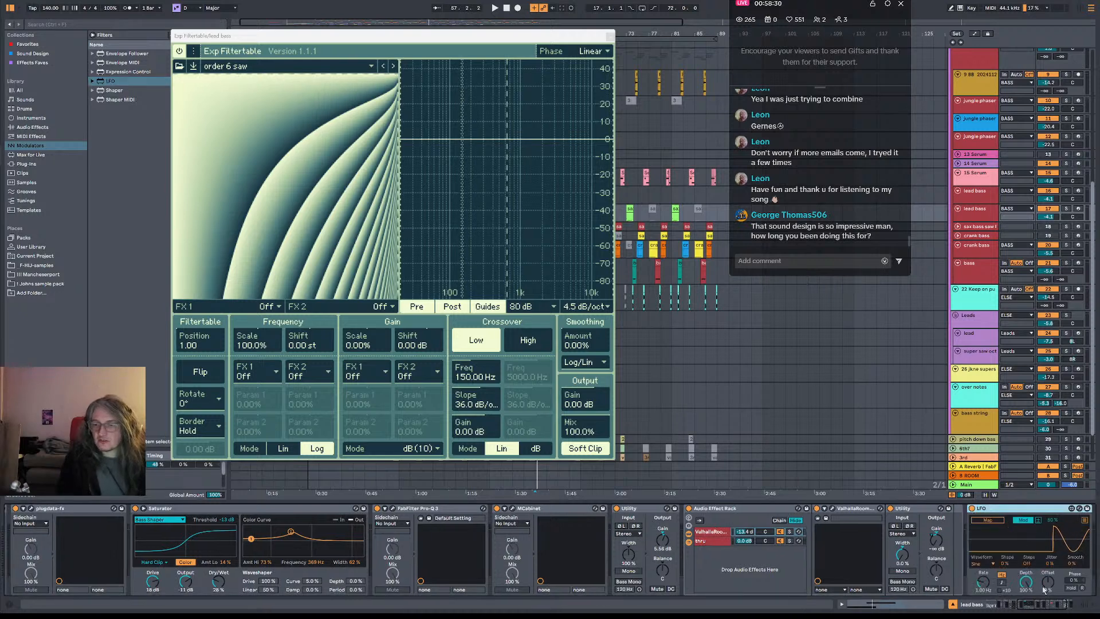
click(1002, 583)
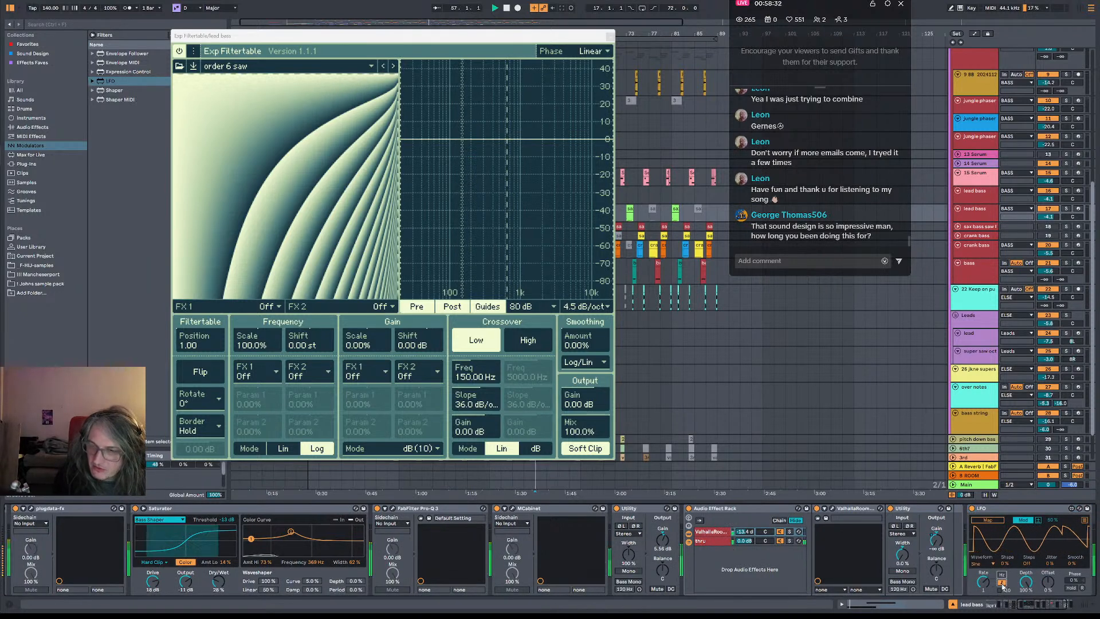
click(985, 566)
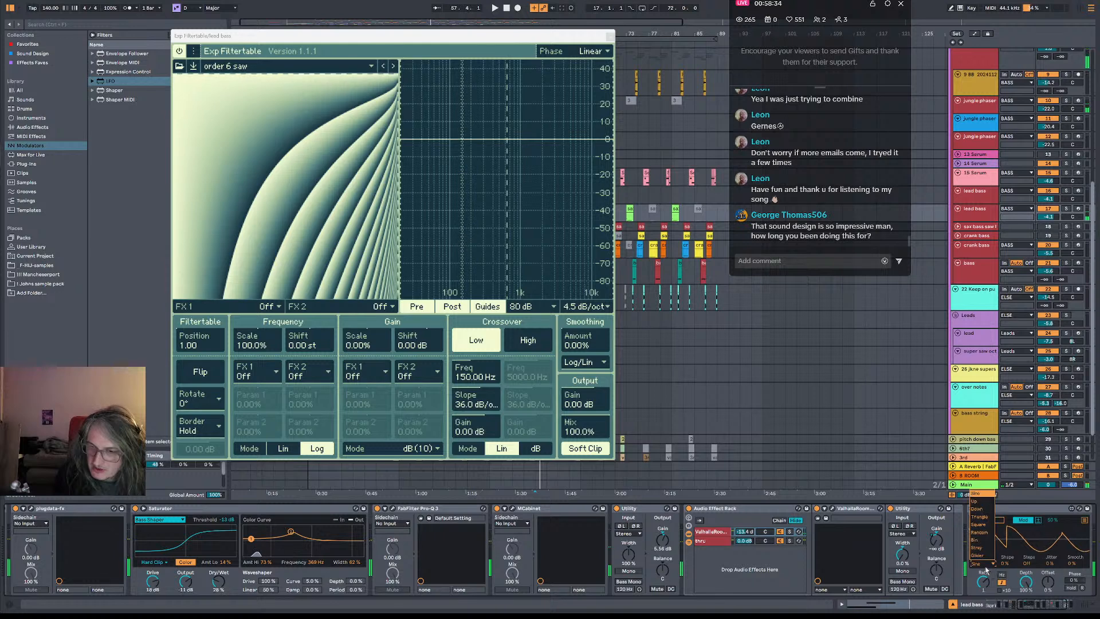
click(987, 501)
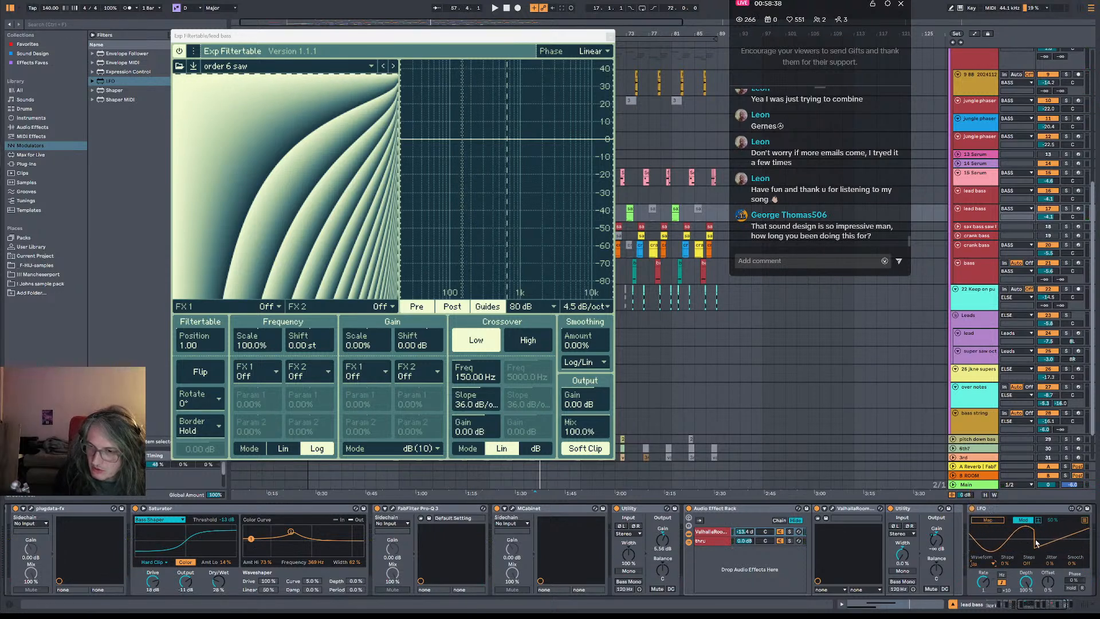
- Expose Exp Filtertable's parameters in the device chain and map the LFO to Table Position
key(space)
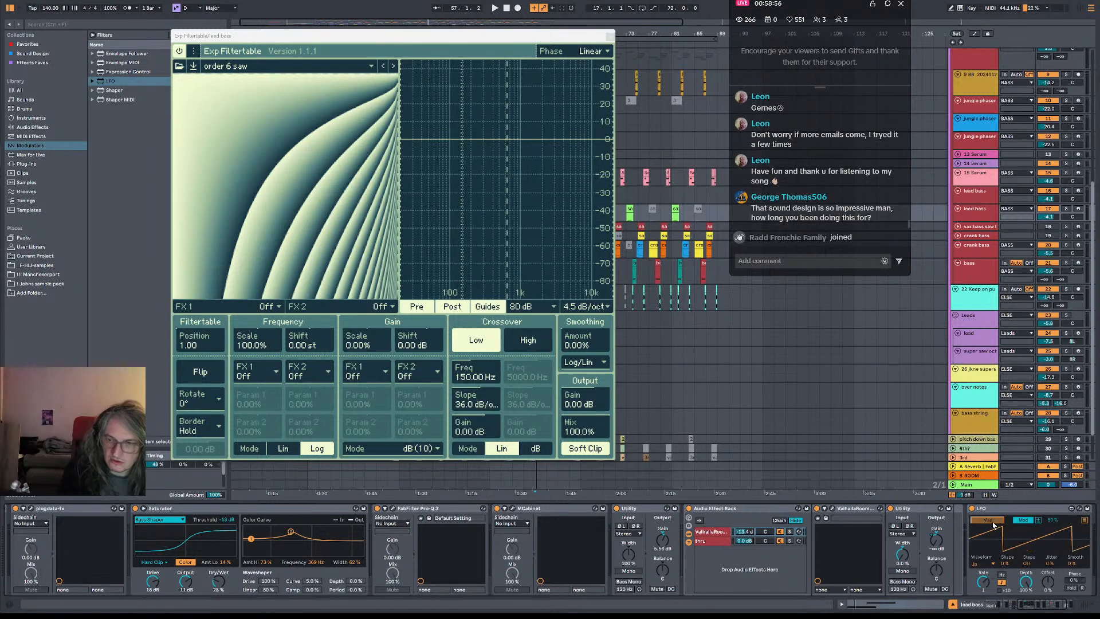
click(1050, 603)
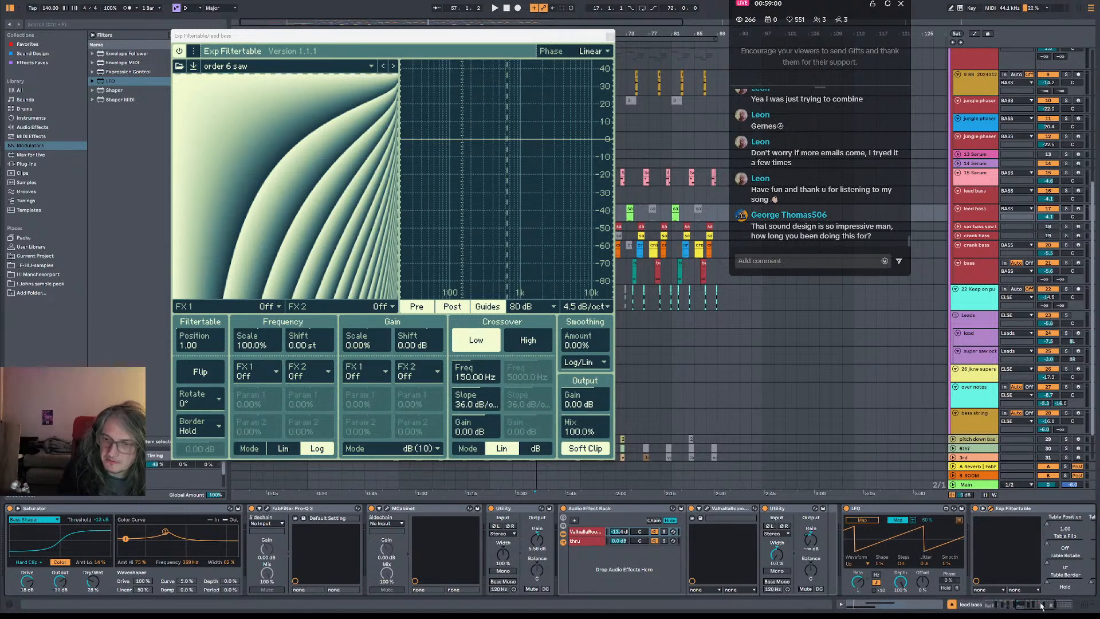
click(983, 509)
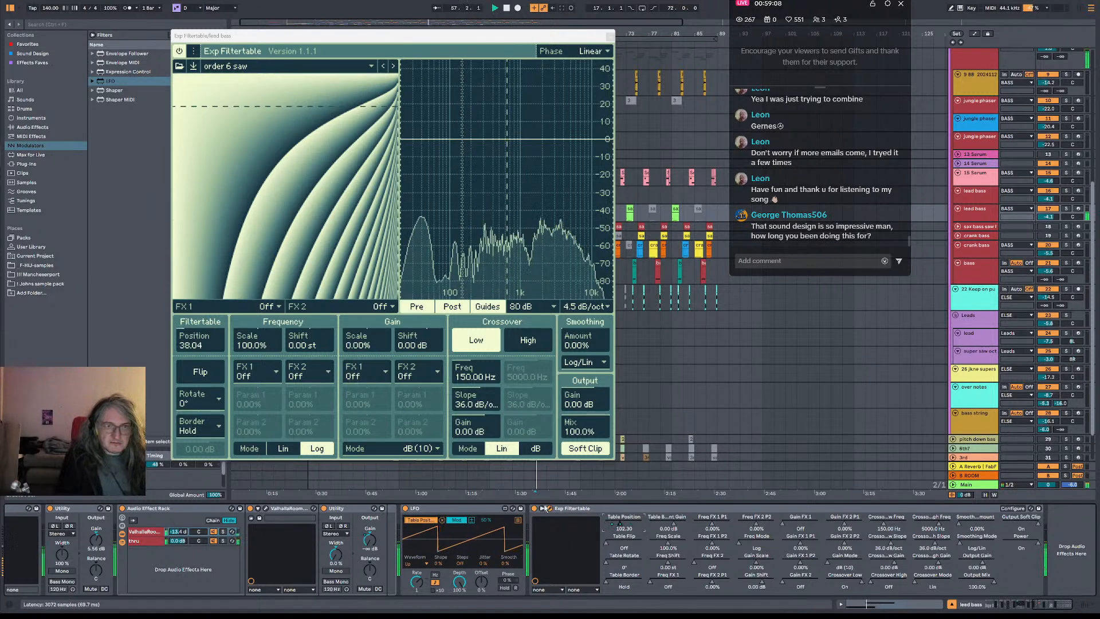
- Set Exp Filtertable's gain scale to 100%
double_click(367, 344)
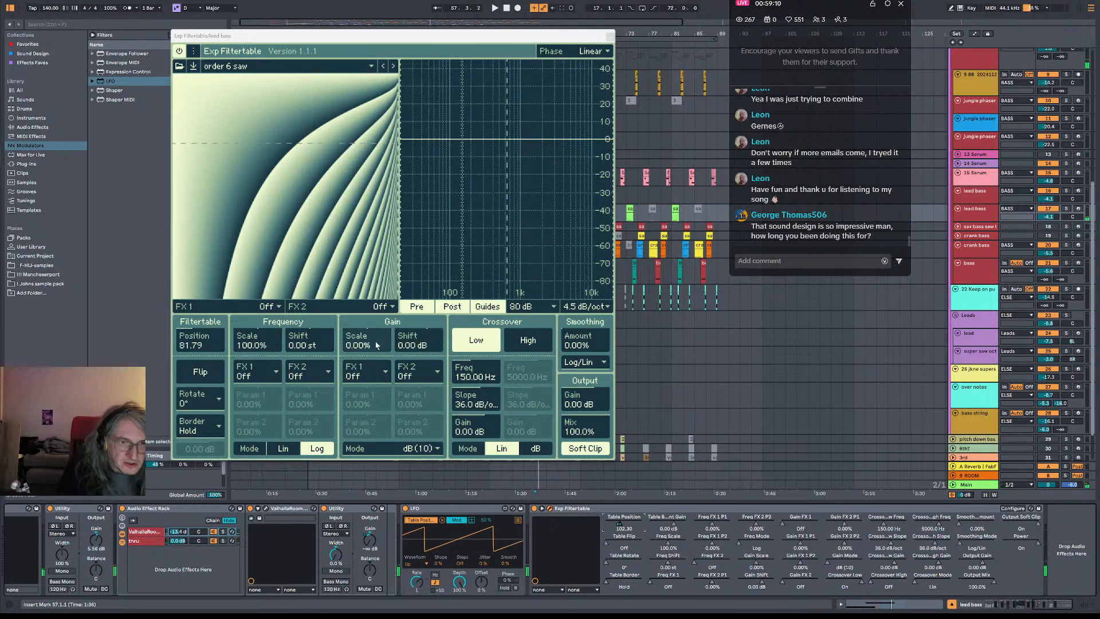
click(367, 376)
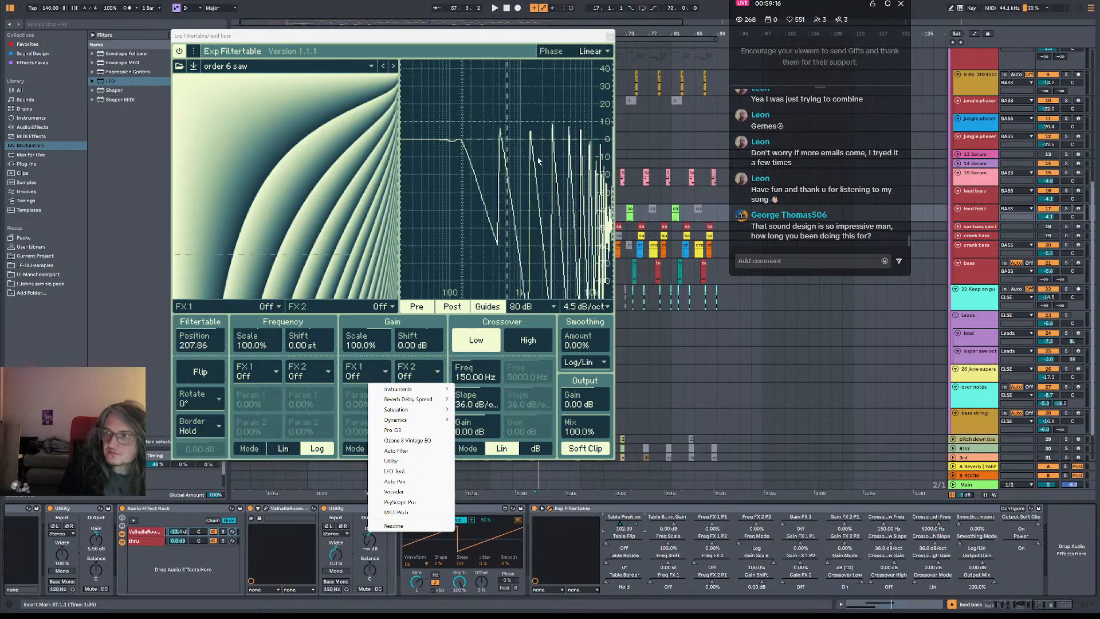
click(520, 324)
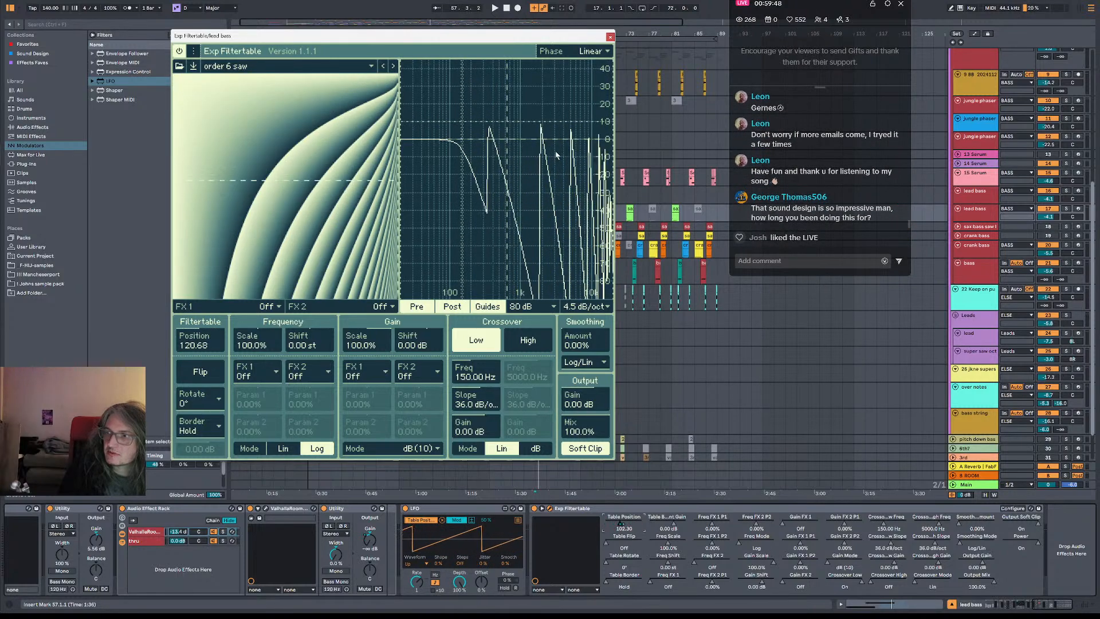
mouse_move(355, 222)
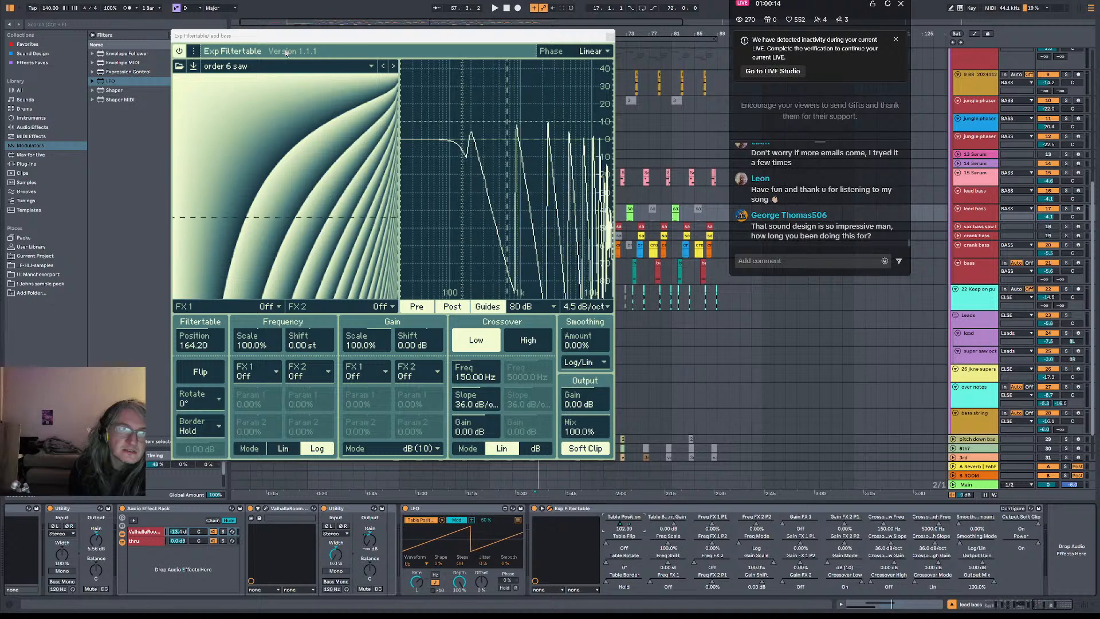
mouse_move(345, 222)
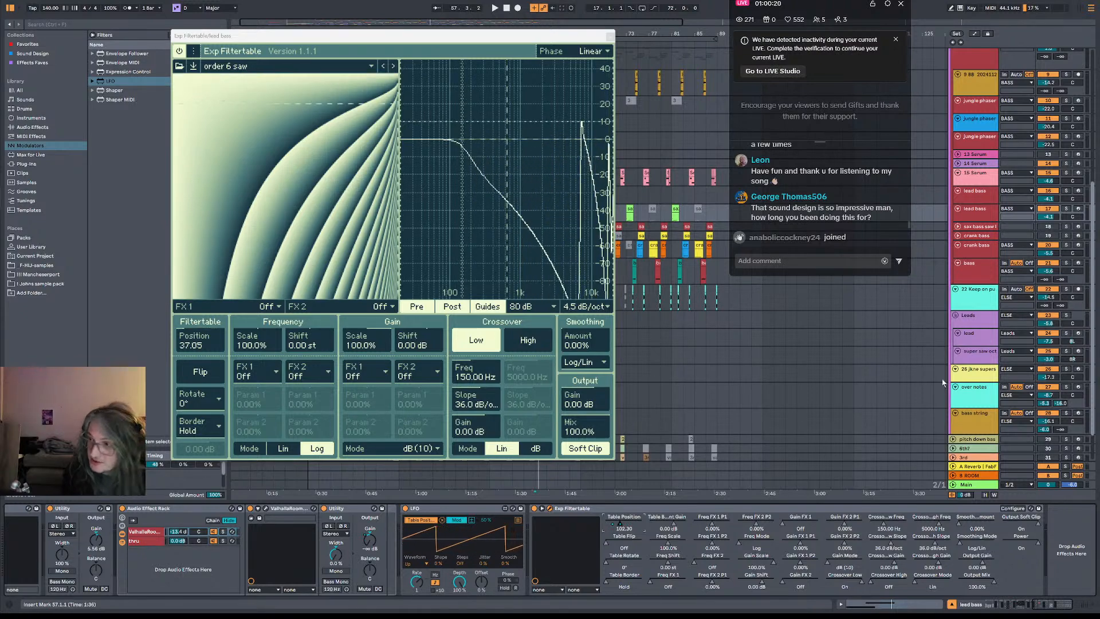
- Play from bar 57 and solo the duplicated lead bass to hear the LFO-modulated filtertable on it
key(space)
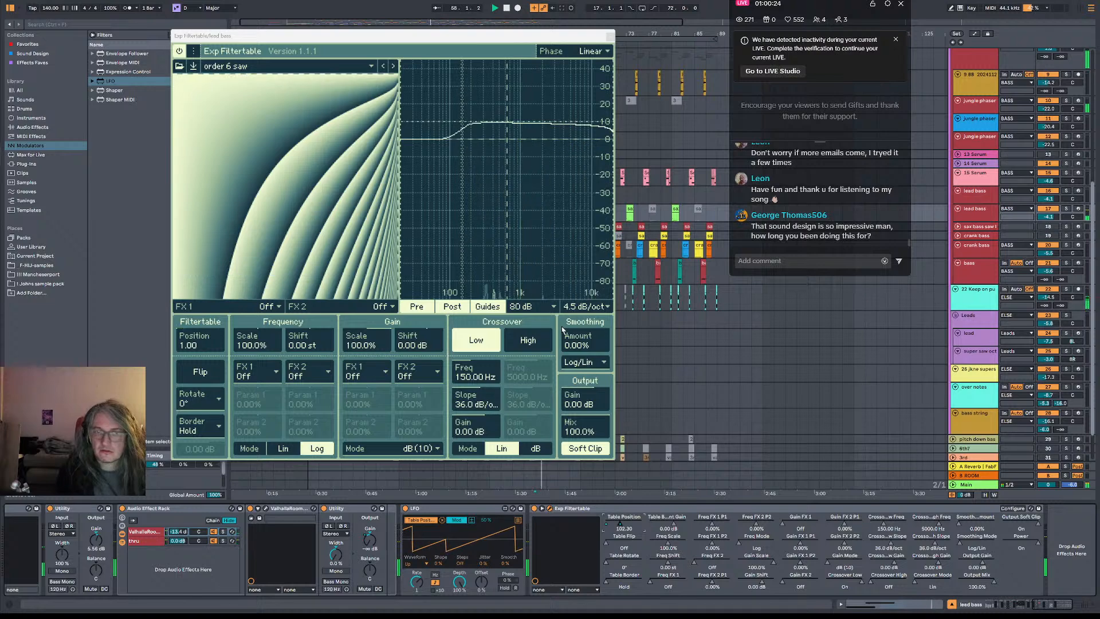
scroll(931, 358, up, 1)
drag(558, 37, 341, 72)
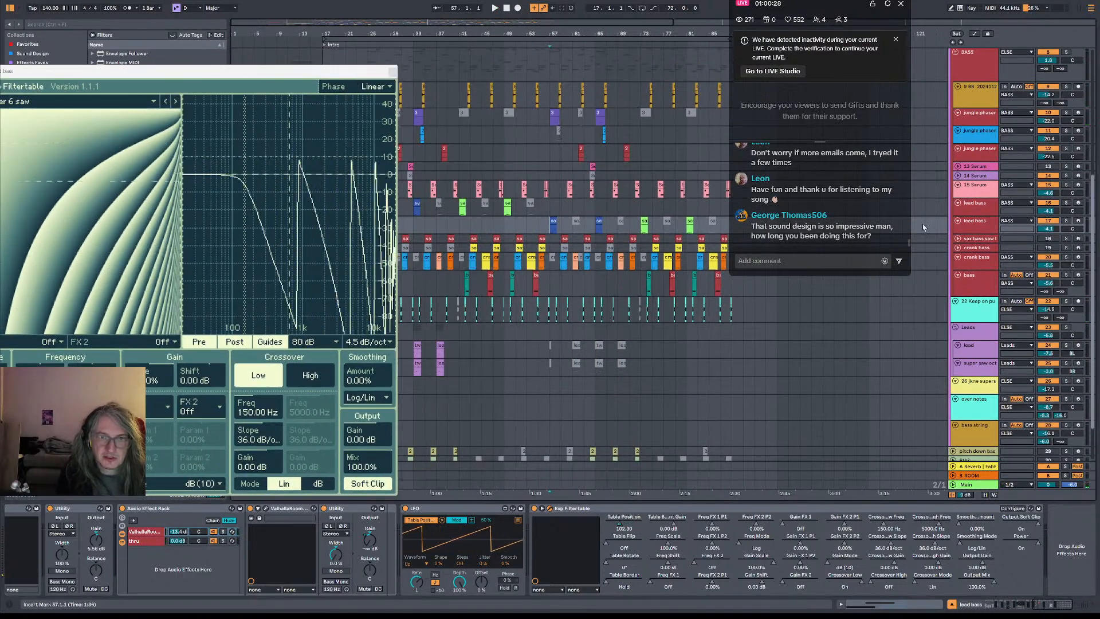
key(space)
drag(555, 33, 644, 35)
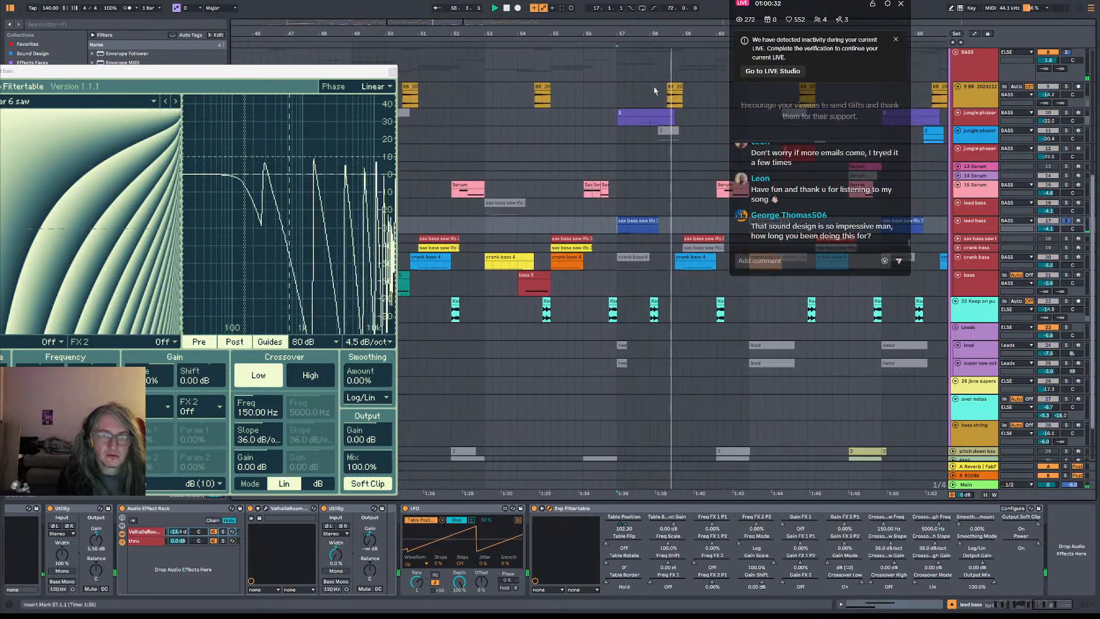
key(space)
key(space)
- Switch the LFO's Table Position mapping from modulation to Remote control
drag(359, 70, 556, 24)
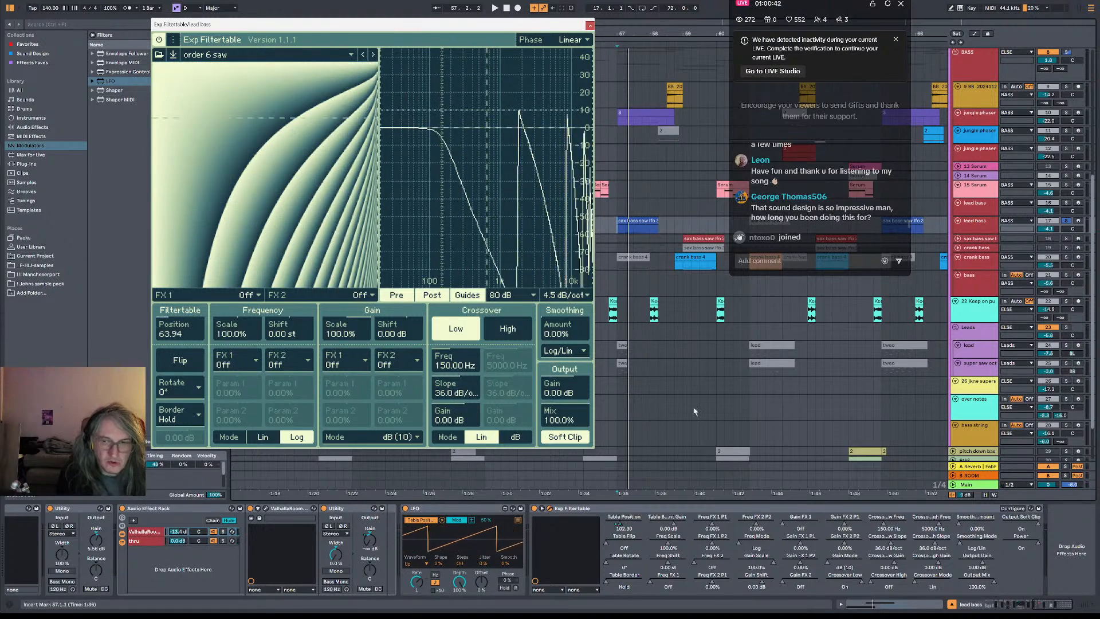
click(458, 525)
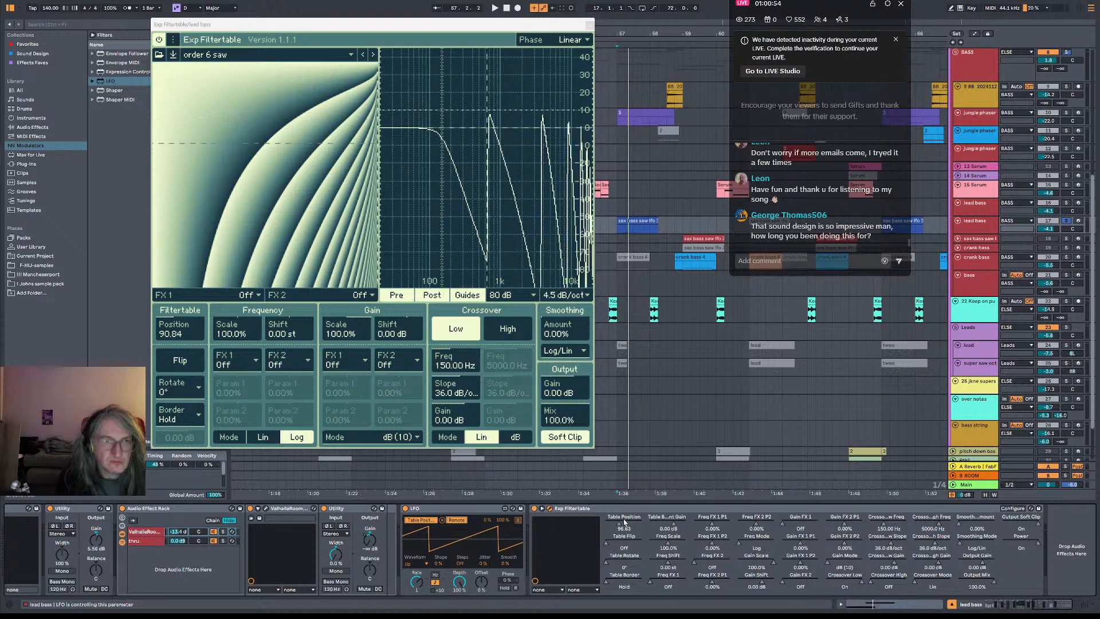
- Enable the high crossover in Exp Filtertable, turn off solo on the lead bass track, and audition it with the mix
mouse_move(339, 170)
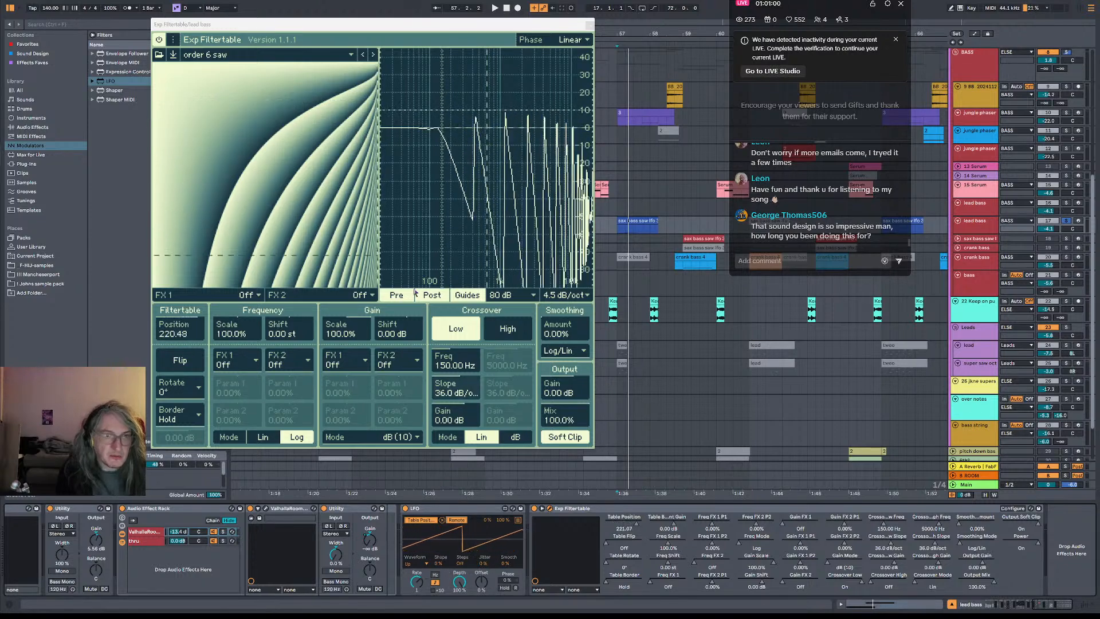
mouse_move(370, 97)
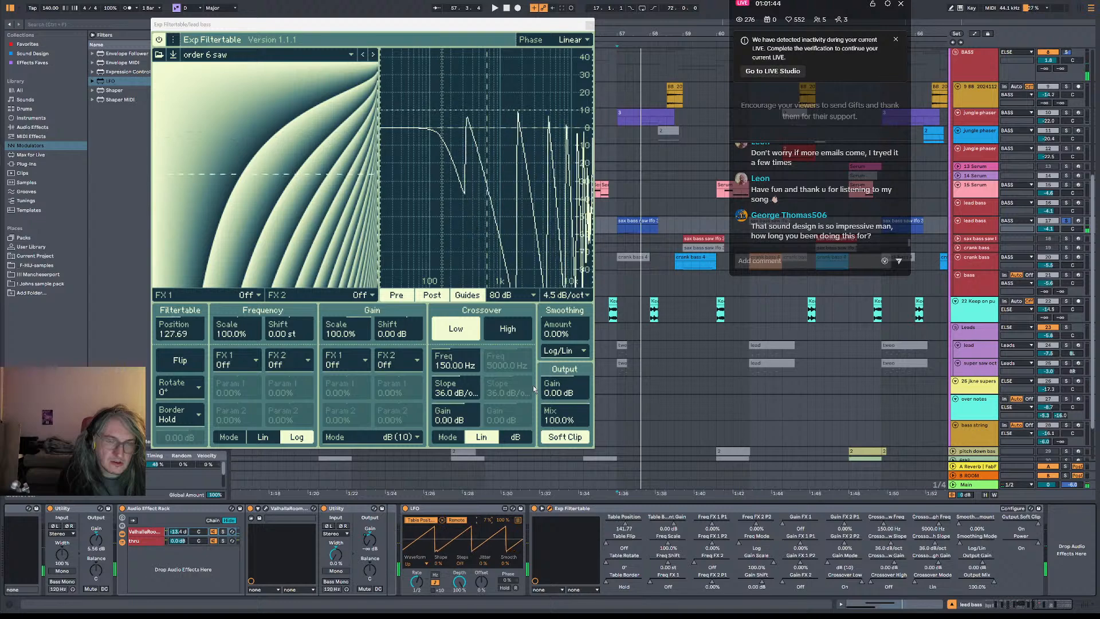
click(506, 335)
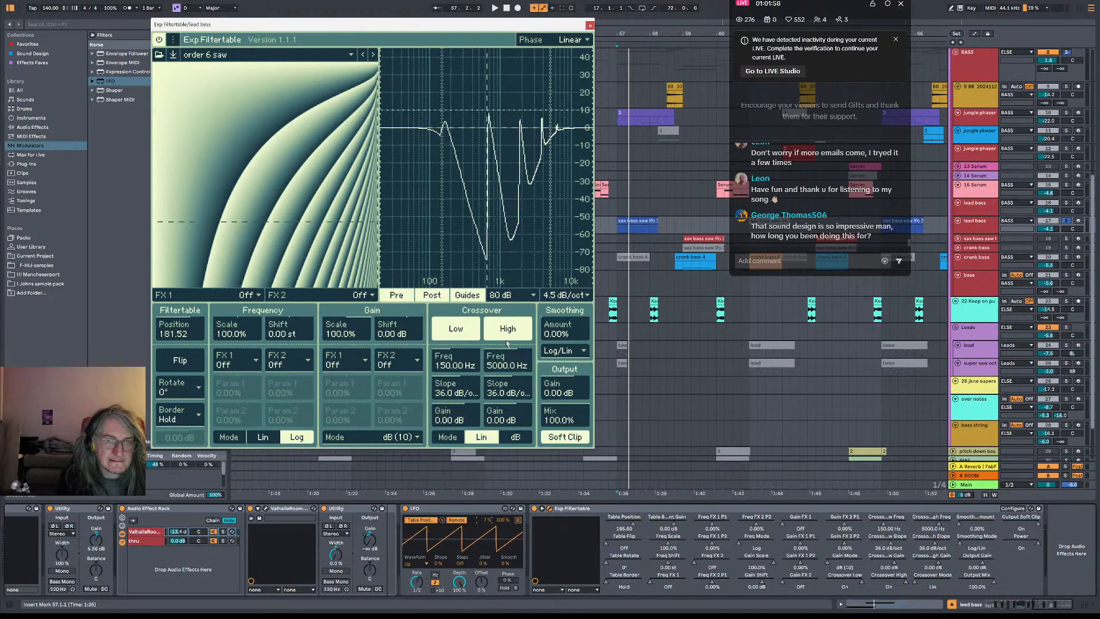
click(1068, 222)
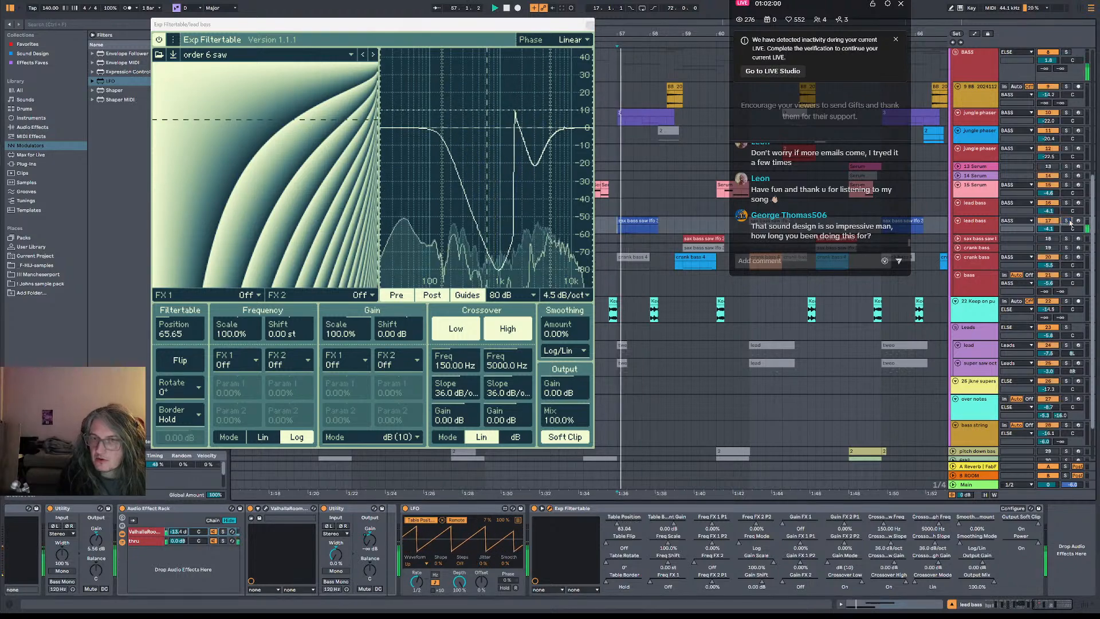
key(space)
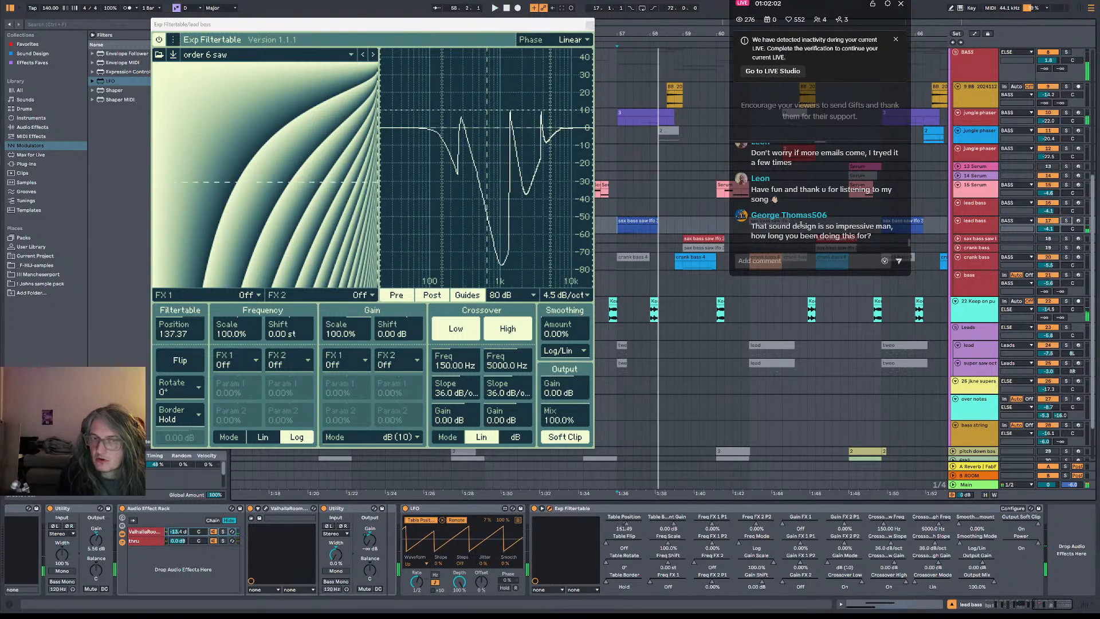
- Audition the lead bass clip around bar 57 and slow the rate of the LFO modulating the table position
drag(653, 222, 619, 242)
click(664, 223)
key(space)
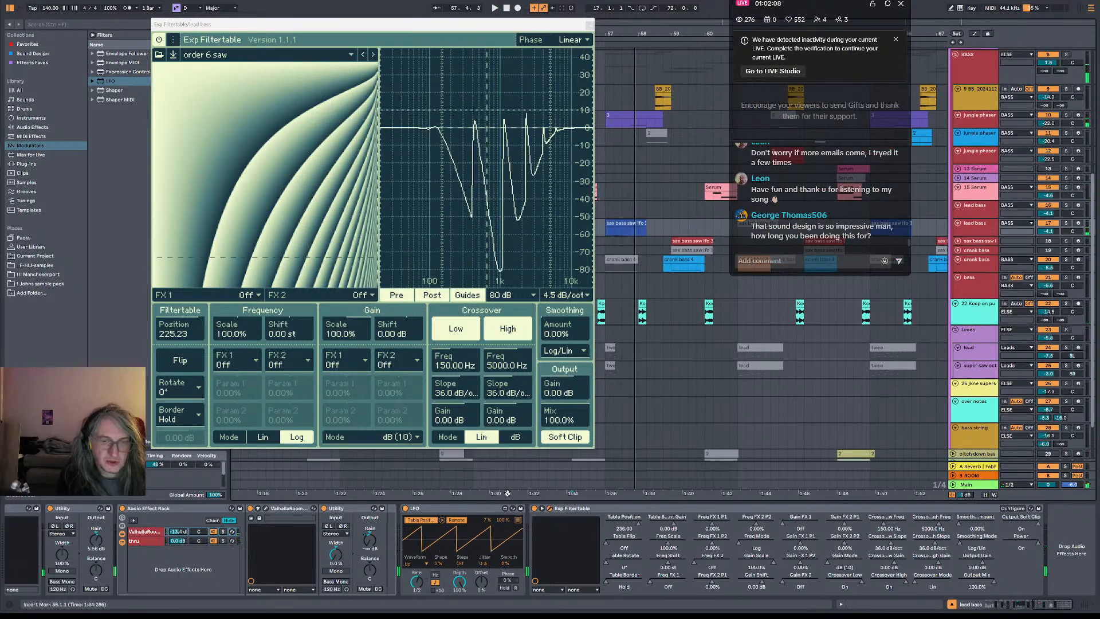
drag(422, 588, 422, 582)
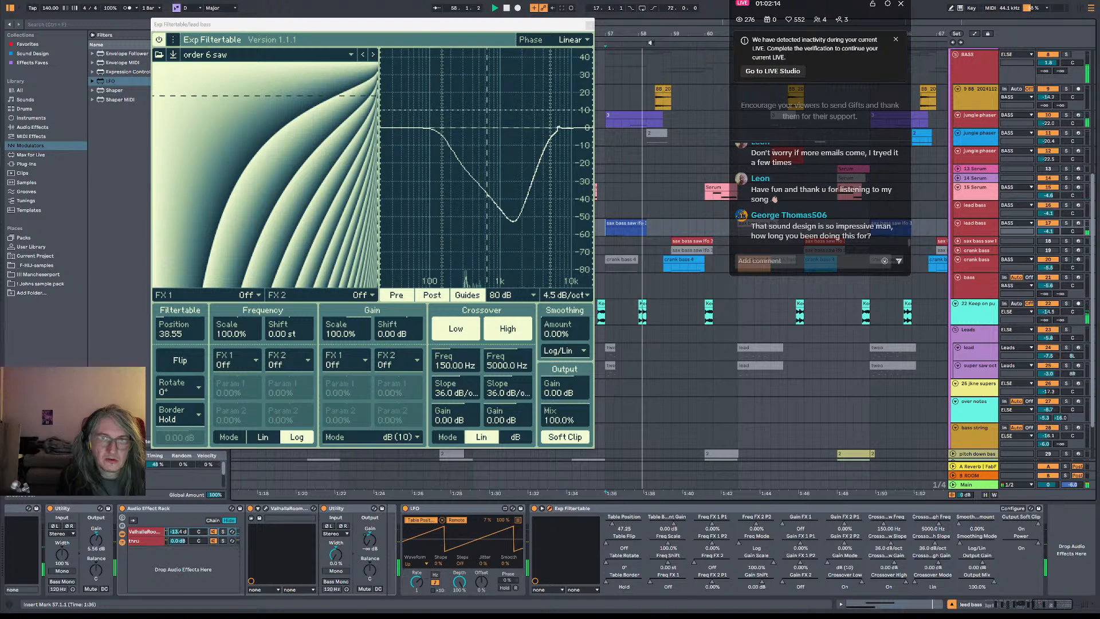
- Copy the TOM roll clip near bar 41 and paste it at about bar 57 on the same track
drag(573, 24, 475, 208)
scroll(505, 216, up, 8)
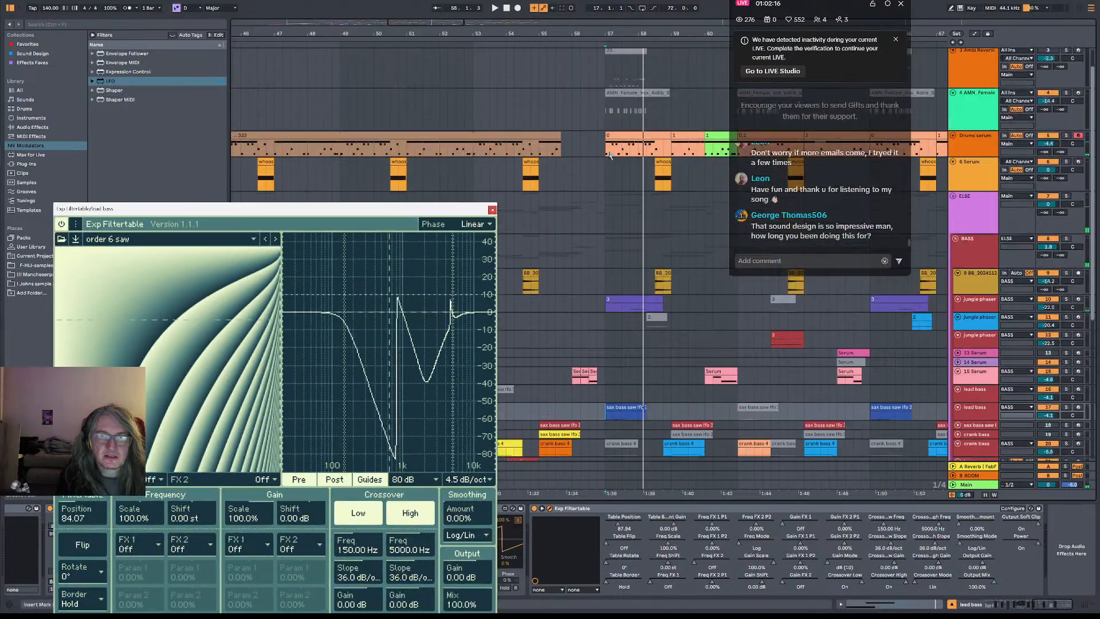
drag(481, 33, 481, 5)
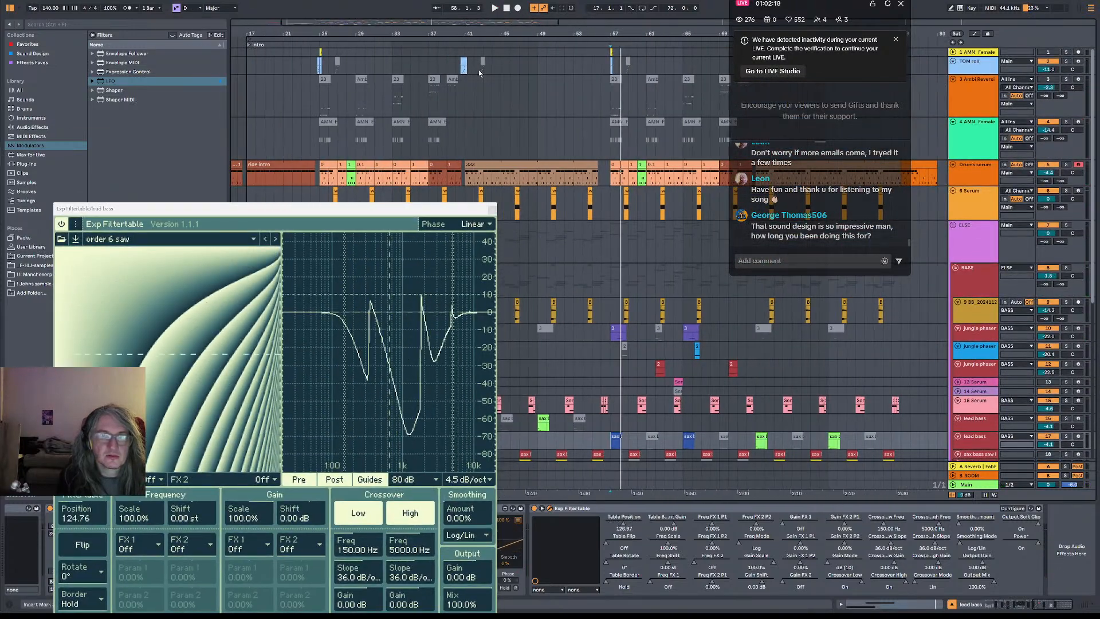
click(612, 69)
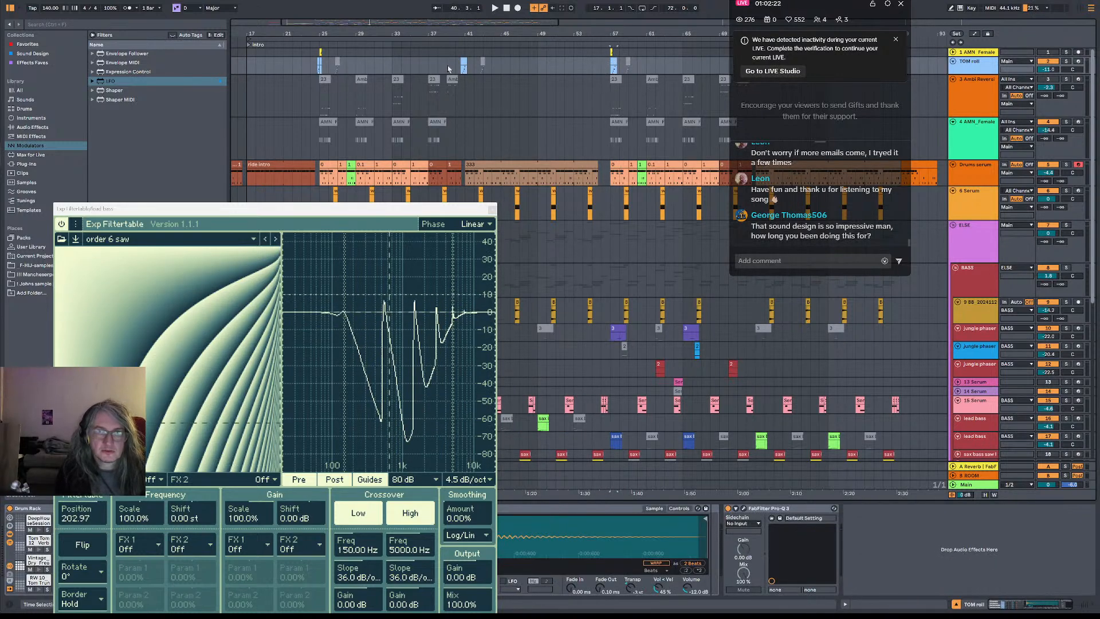
click(464, 64)
click(606, 62)
key(ctrl+v)
- Audition the section at bar 57, set the playback start there on the lead bass track, and reposition the filtertable window
key(space)
drag(616, 33, 611, 111)
scroll(626, 430, down, 2)
scroll(626, 430, down, 2)
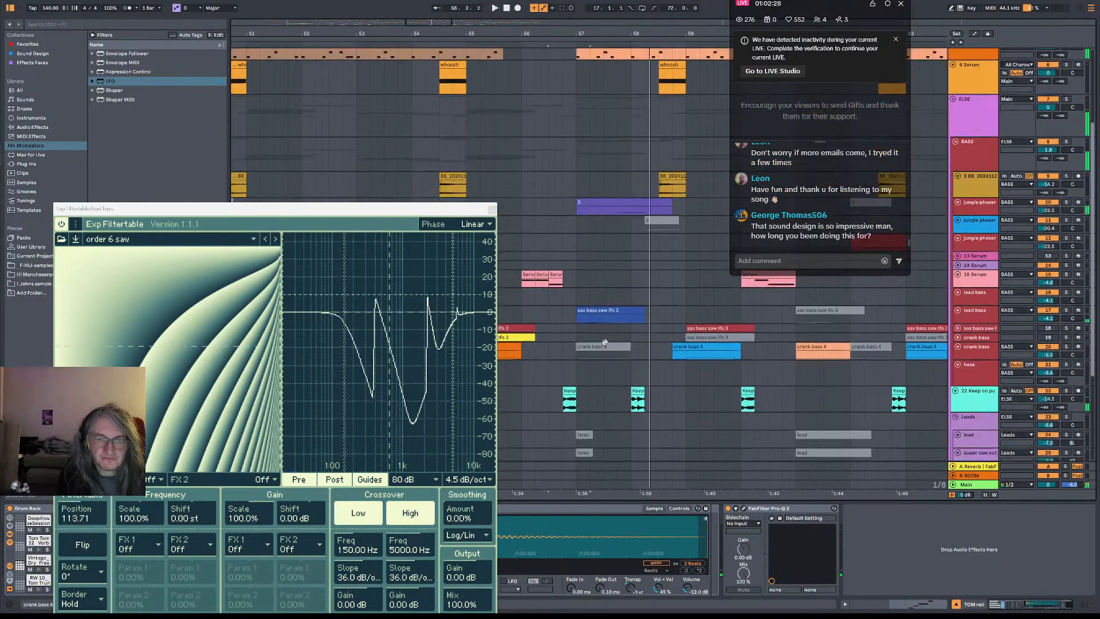
click(574, 323)
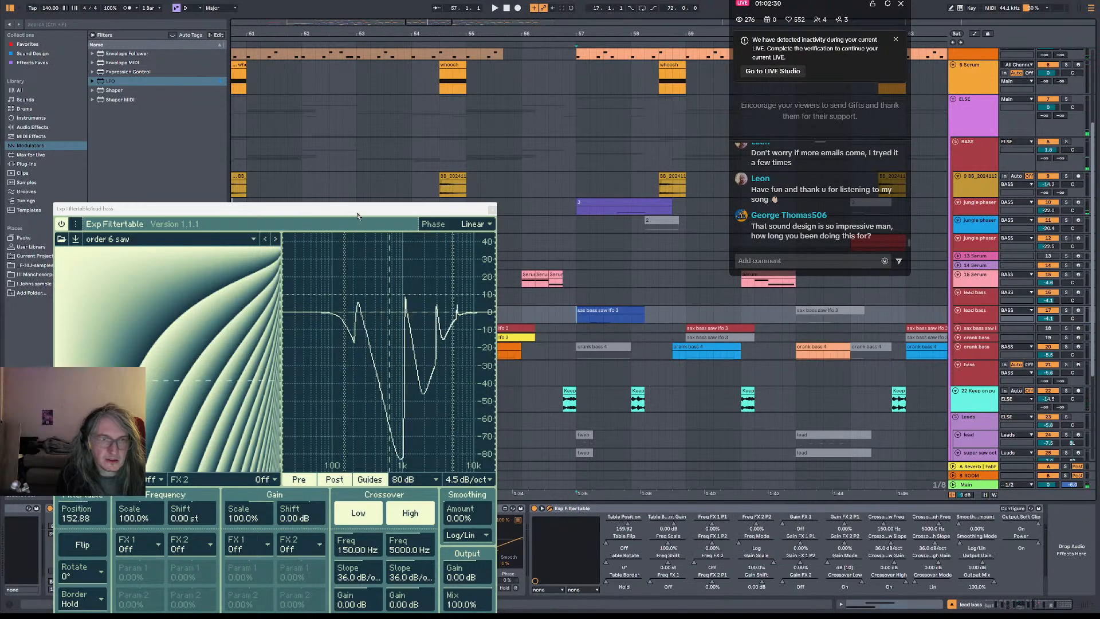
drag(358, 216, 427, 82)
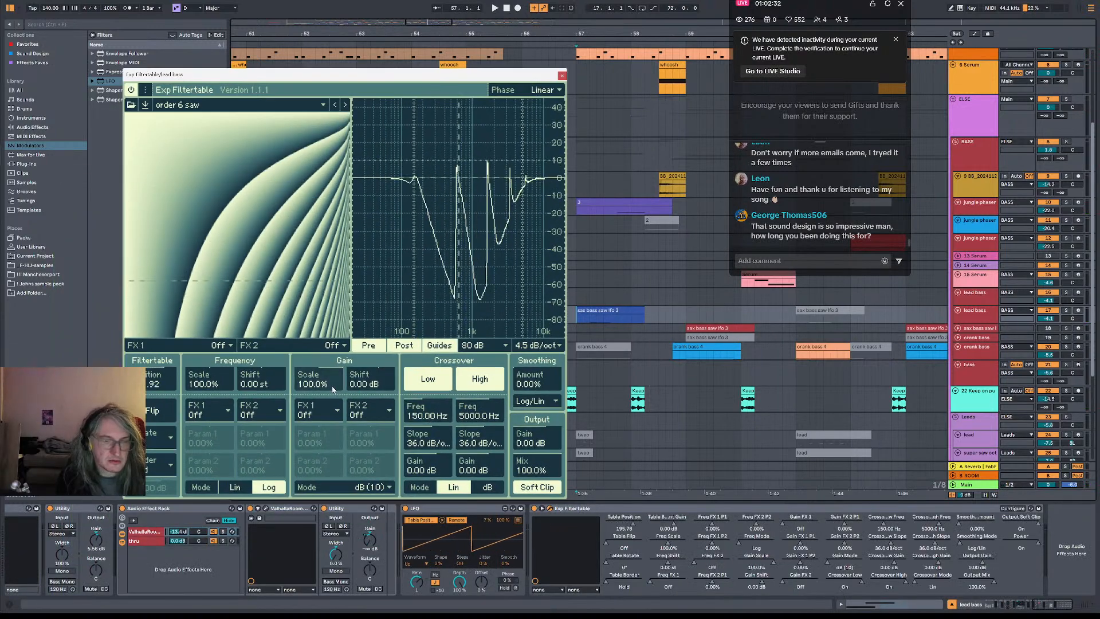
- Try a lower gain scale of 37.50% in the filtertable during playback, and reset it to 100%
scroll(328, 389, down, 8)
key(space)
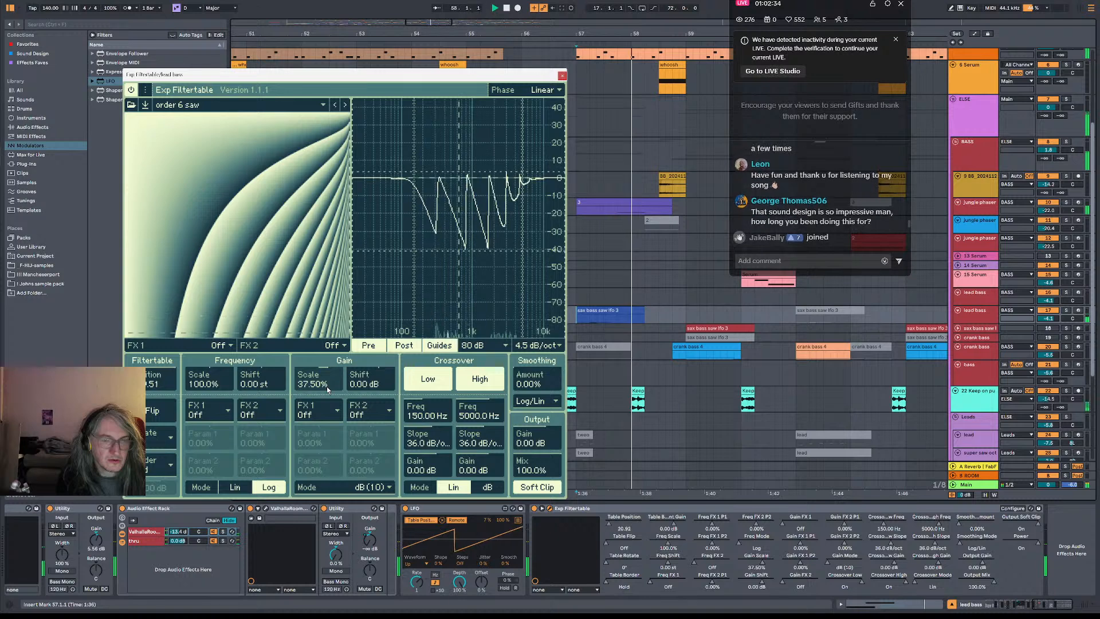
scroll(327, 386, up, 2)
double_click(327, 386)
key(space)
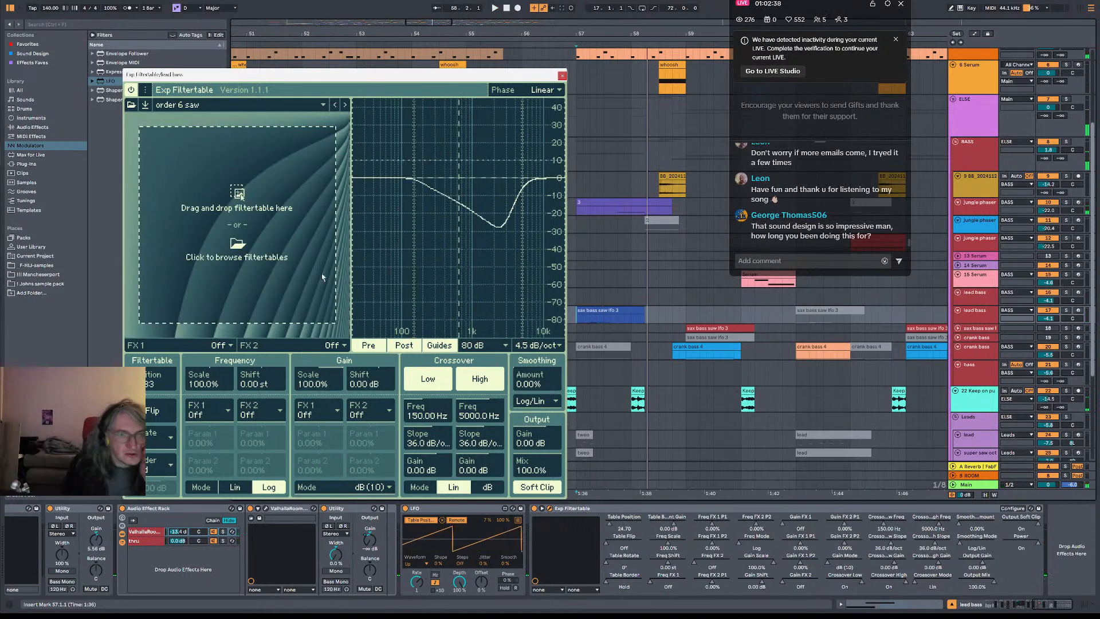
- Load the order 6 square filtertable from the Experimentals group
click(243, 105)
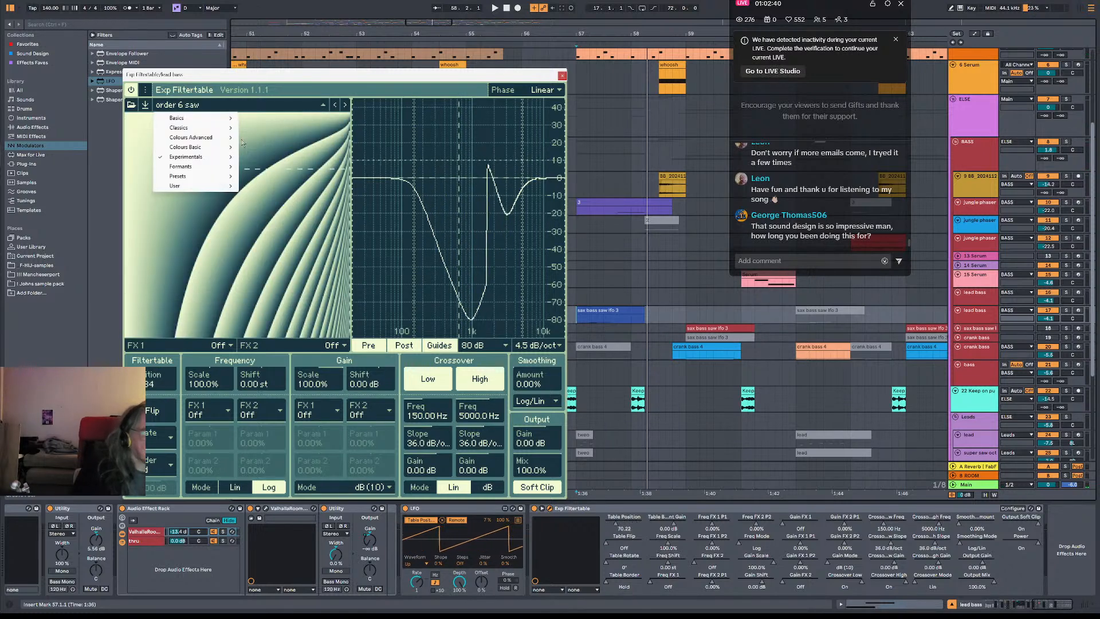
mouse_move(201, 156)
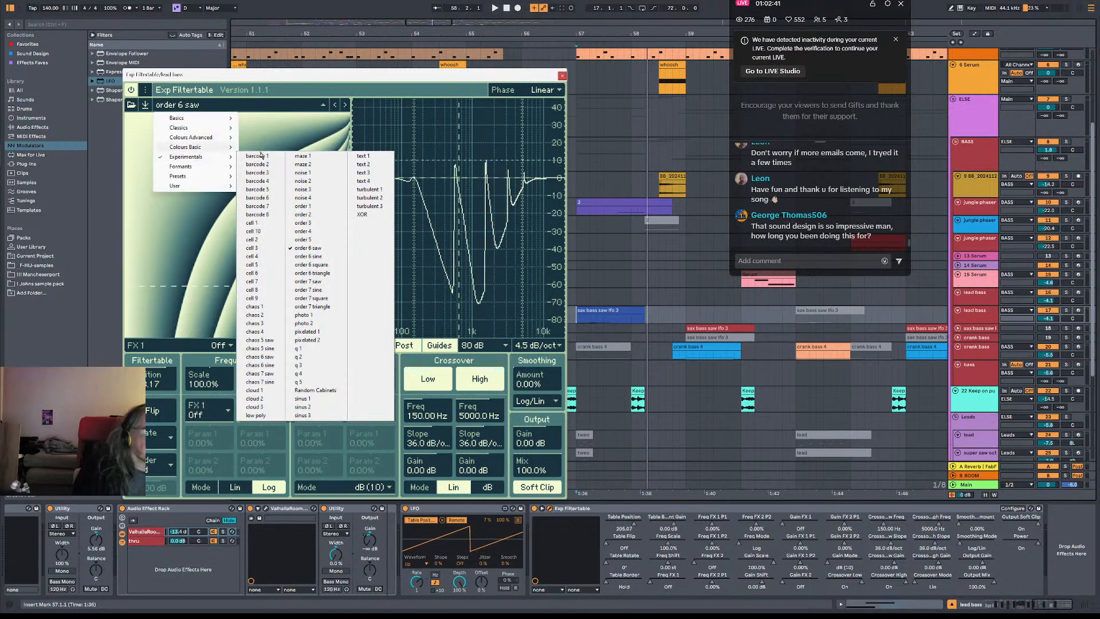
click(334, 266)
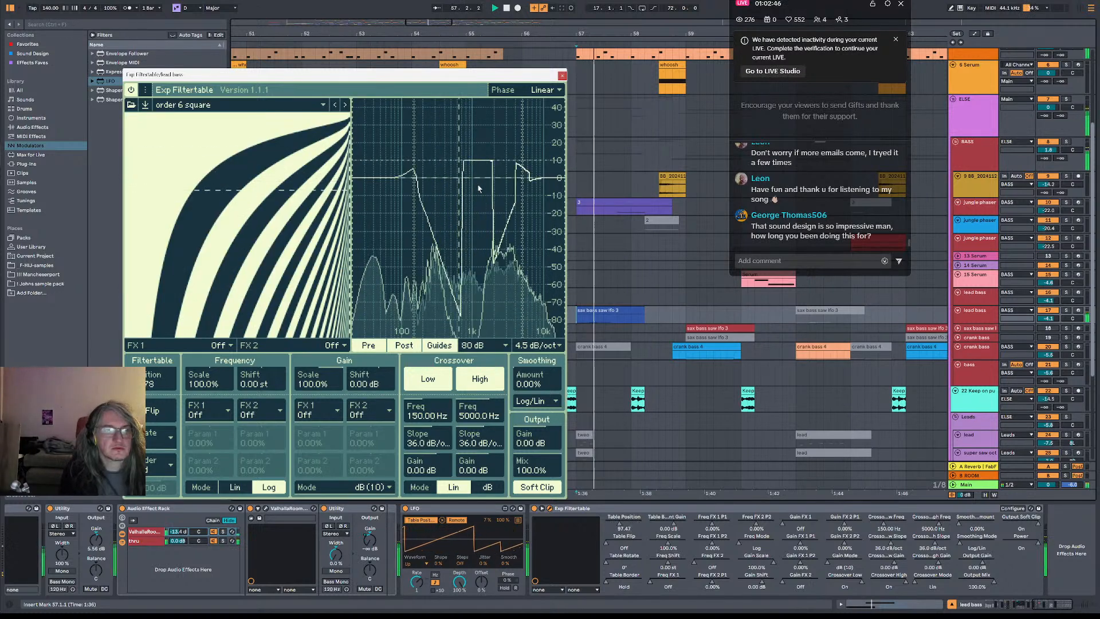
- Load the order 7 triangle filtertable from the Experimentals group and audition it on the lead bass
click(290, 108)
mouse_move(200, 157)
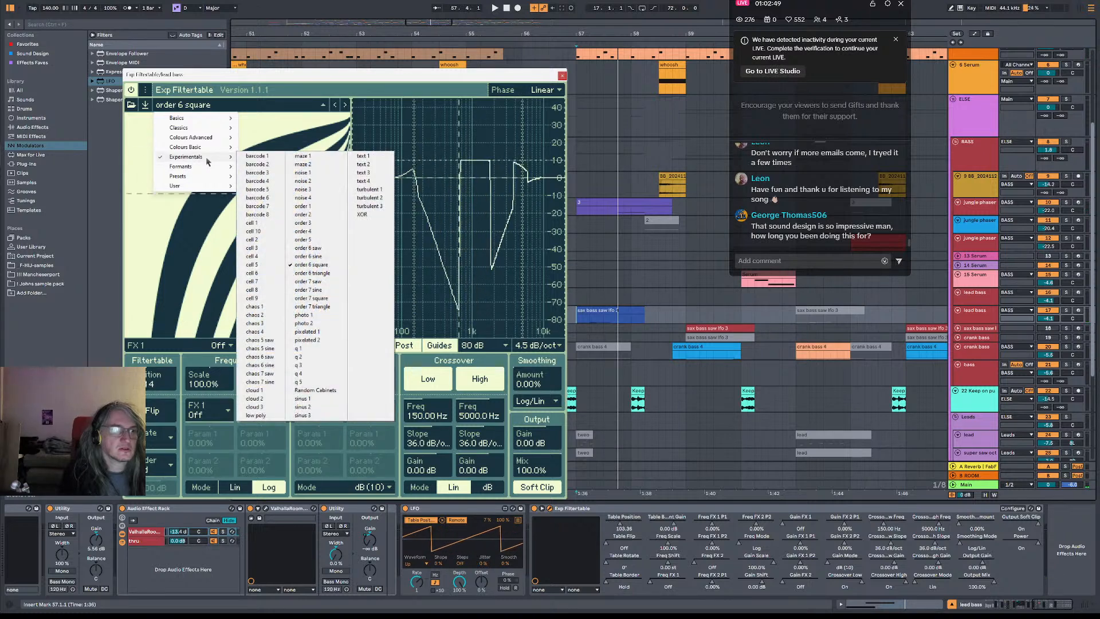
click(340, 308)
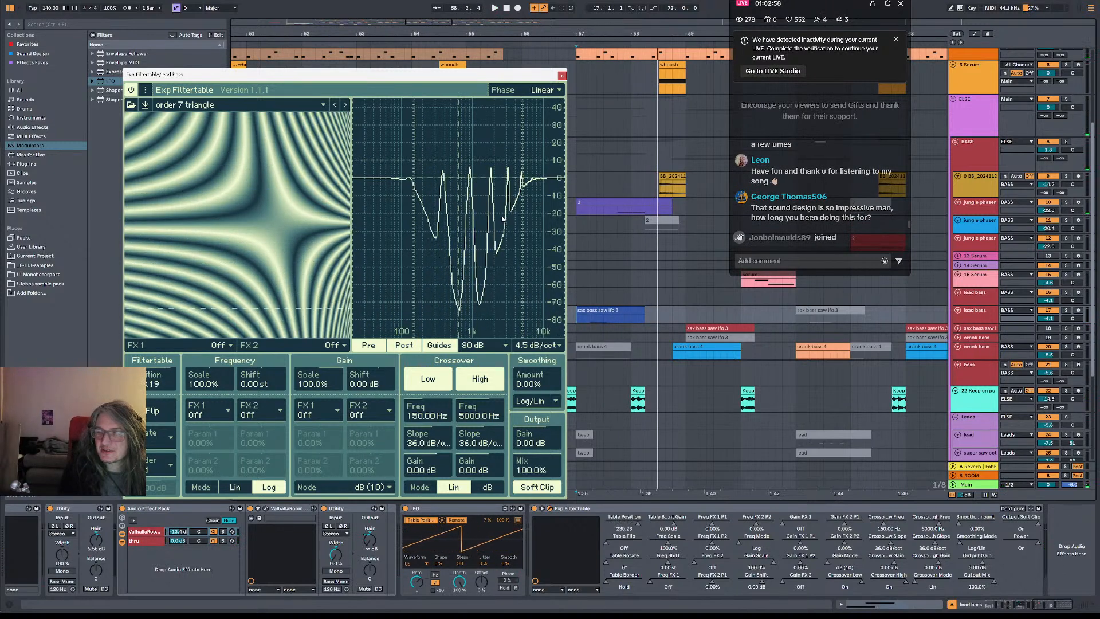
mouse_move(239, 195)
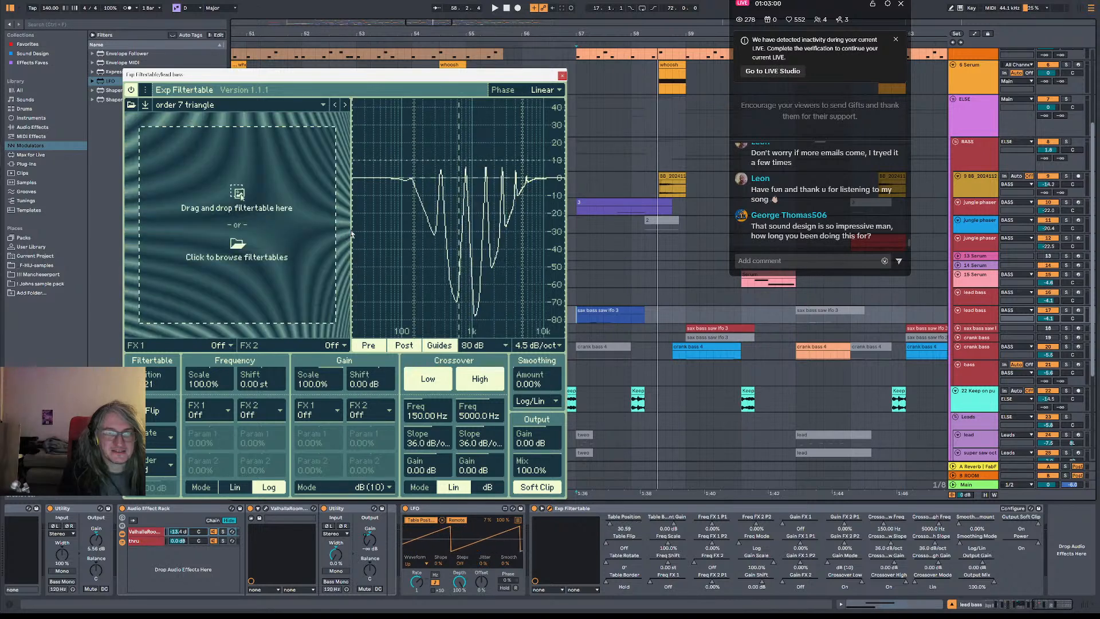
key(space)
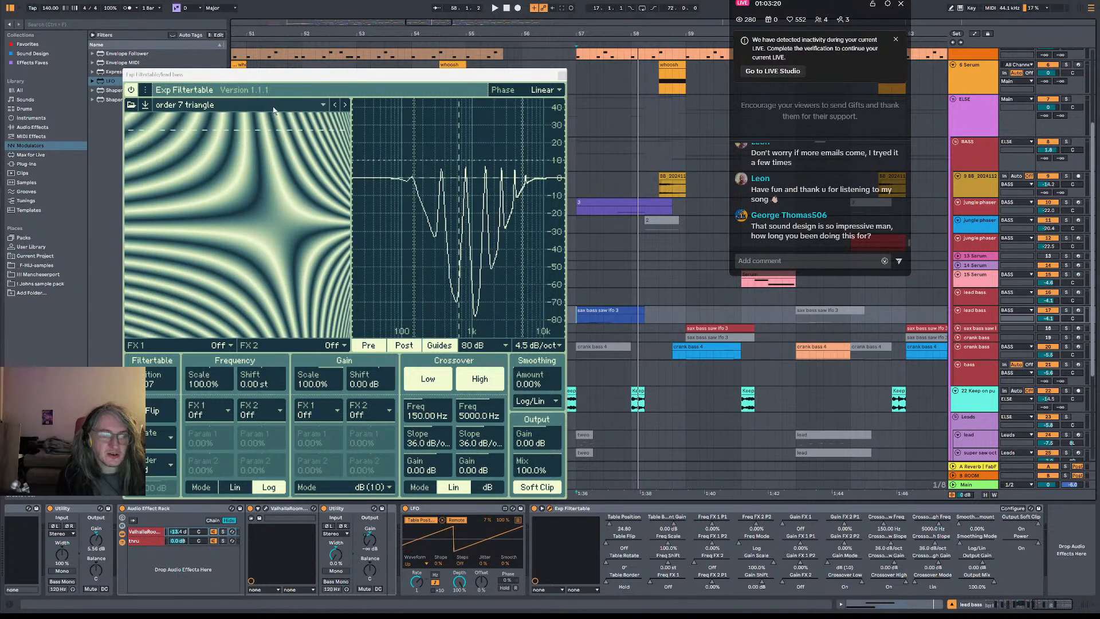
- Review the Experimentals filtertables, keep order 7 triangle selected, and play the lead bass again
click(242, 108)
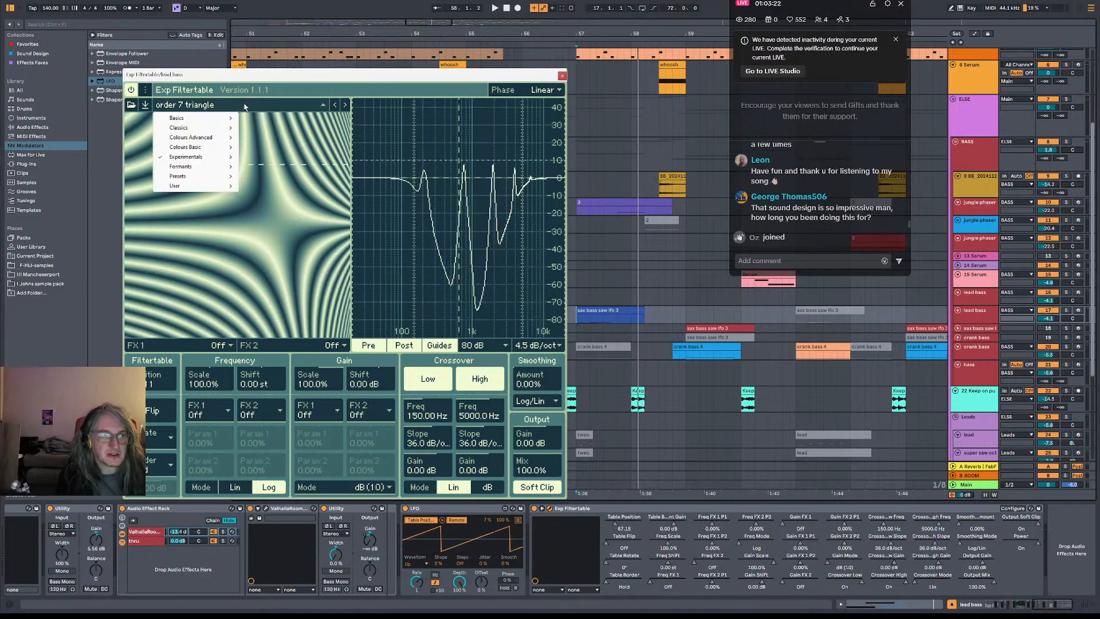
mouse_move(227, 157)
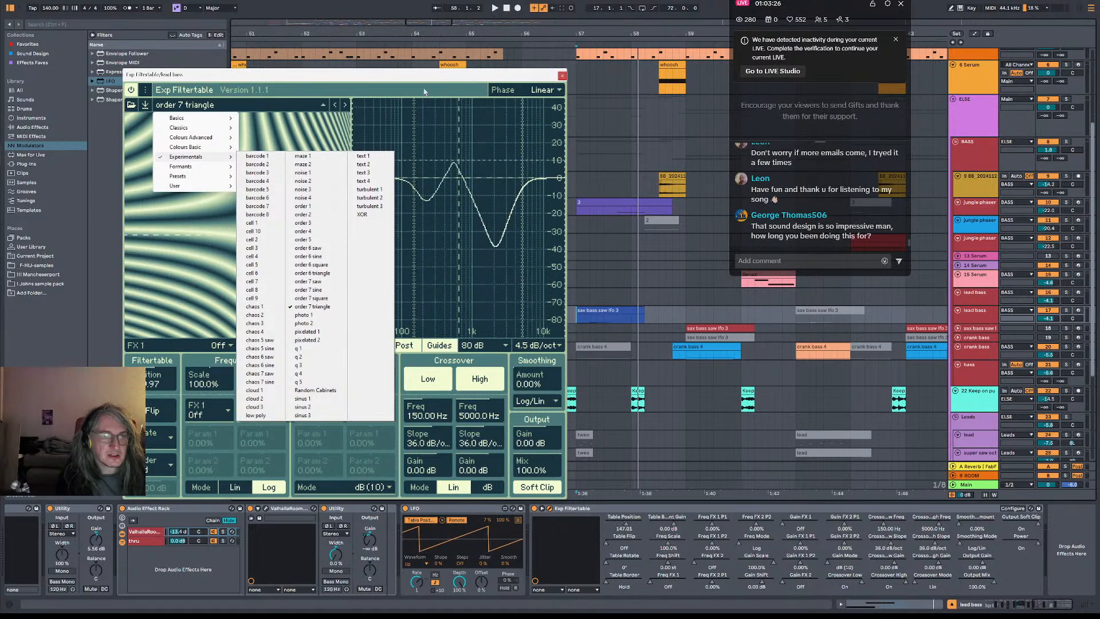
click(331, 309)
key(space)
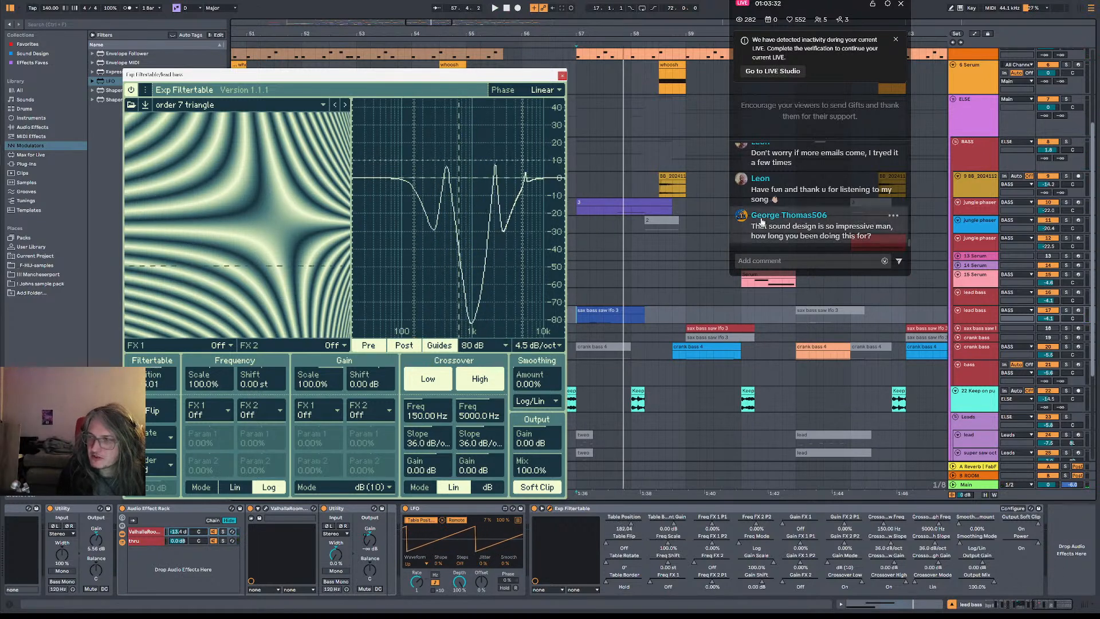
- Play the lead bass from shortly before bar 57 and again from the clip's start at bar 57
drag(623, 34, 669, 34)
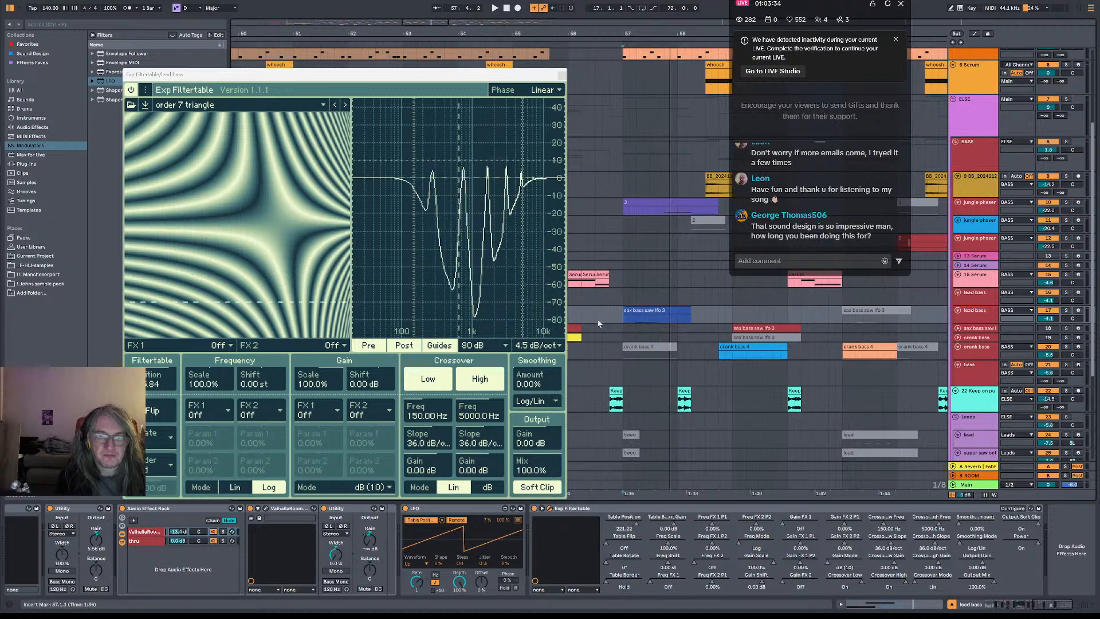
click(602, 314)
key(space)
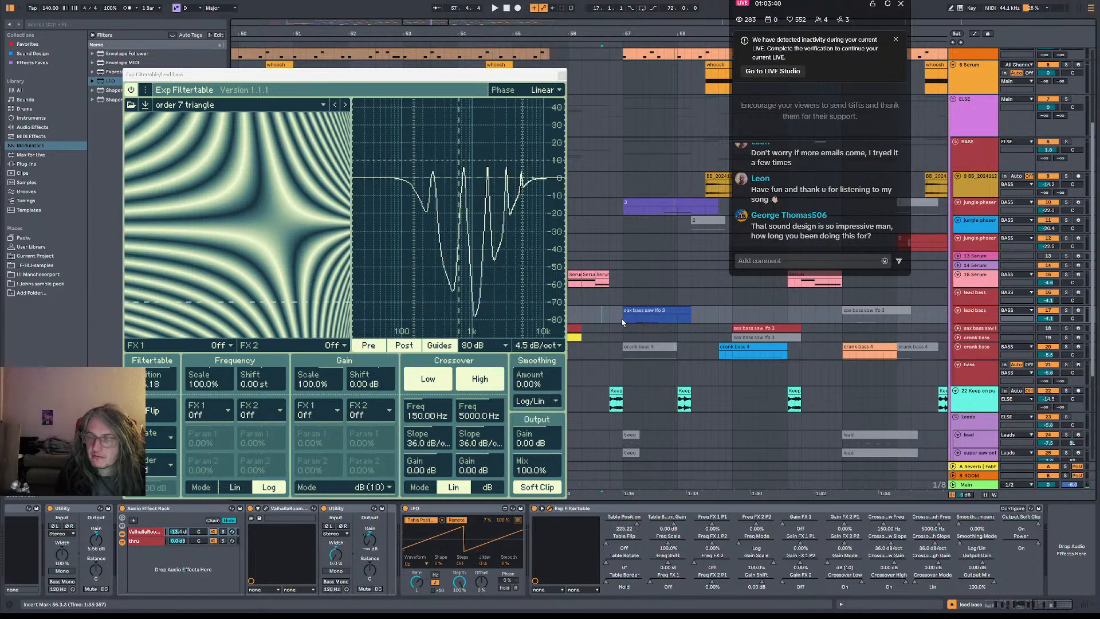
click(623, 322)
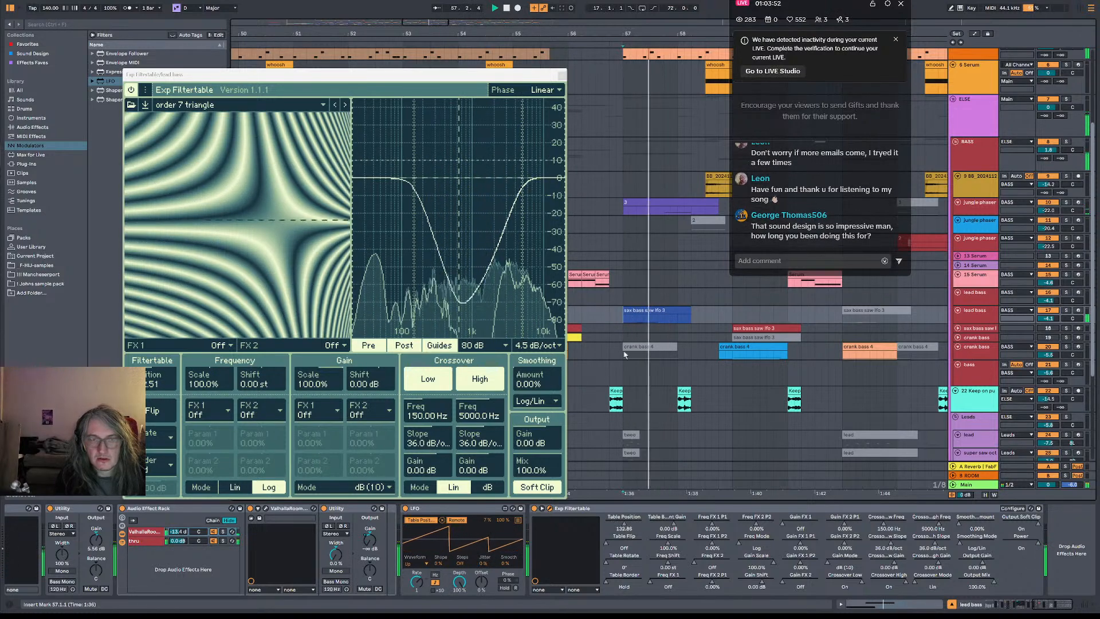
- Compare the sound with the low crossover switched off and back on, keeping the gain scale at 100%
click(434, 385)
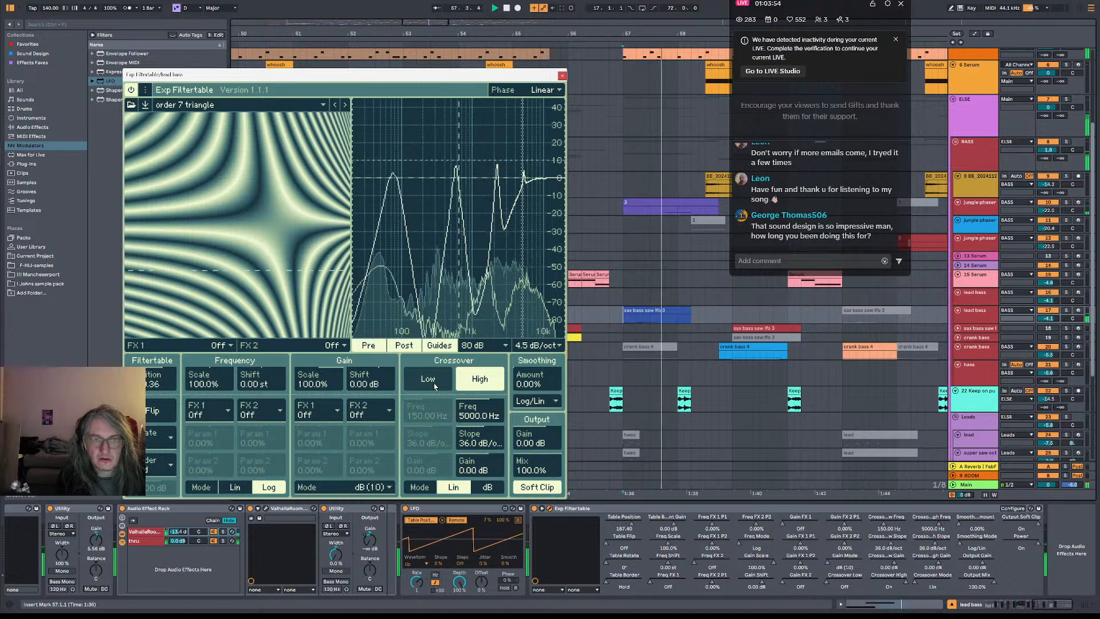
click(434, 385)
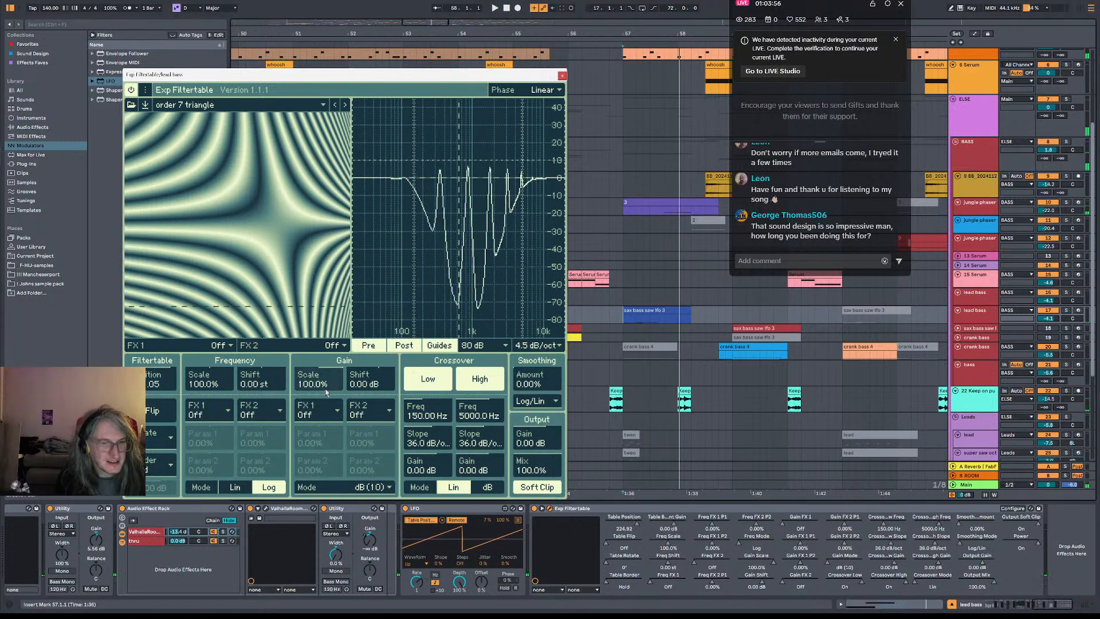
key(space)
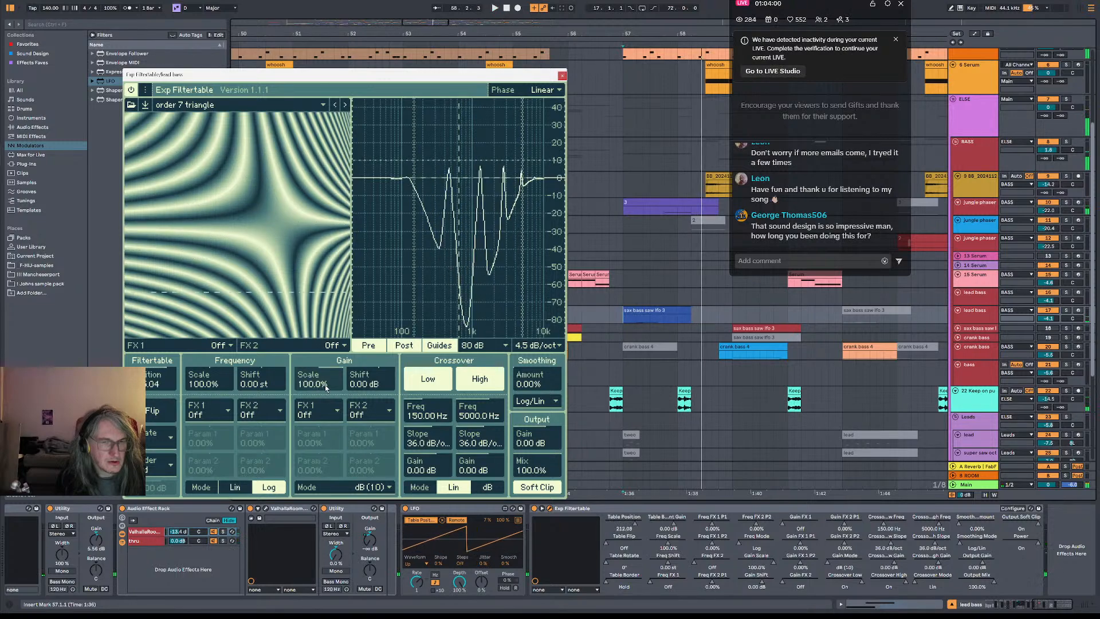
mouse_move(325, 388)
mouse_down()
mouse_move(329, 460)
mouse_move(329, 371)
mouse_move(330, 388)
mouse_up()
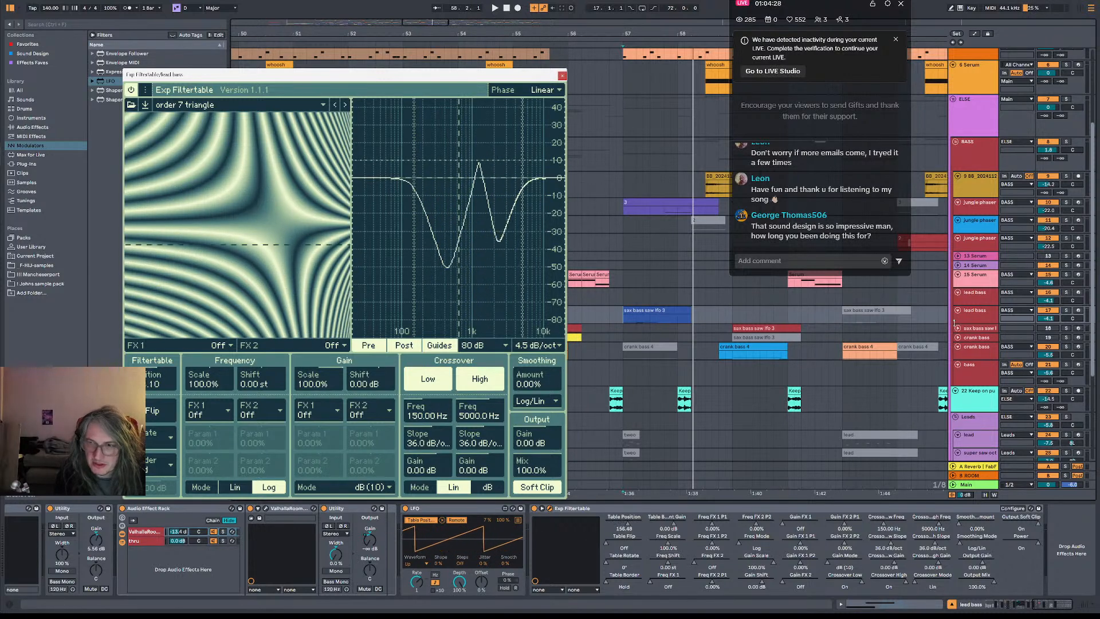
- Turn on the arrangement's automation view and enlarge the lead bass track that holds the filtertable
right_click(974, 320)
right_click(969, 322)
click(969, 322)
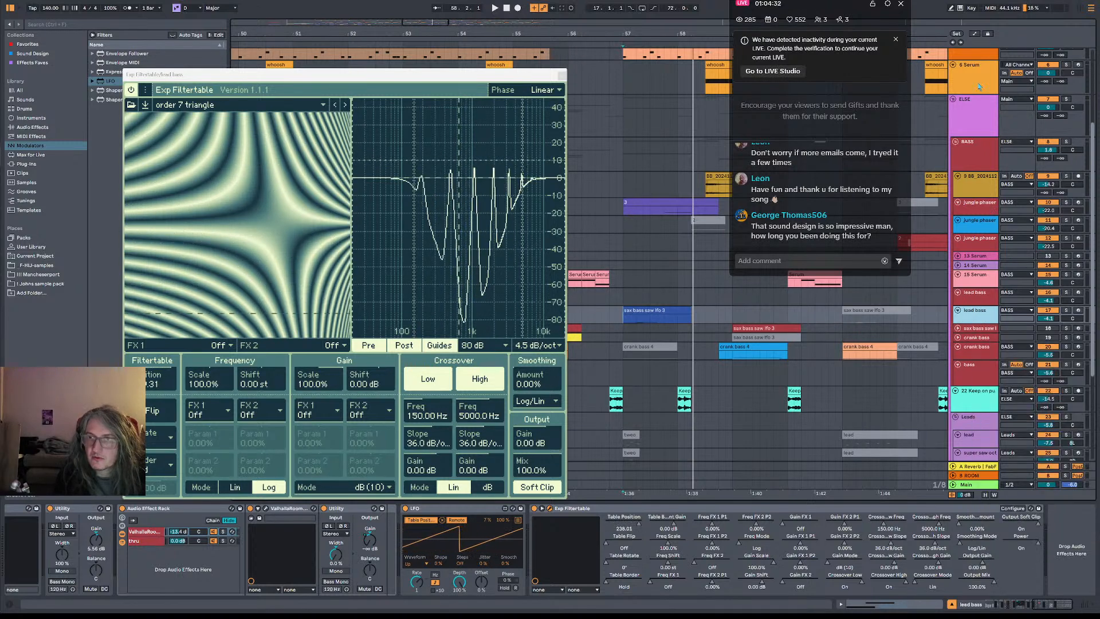
click(975, 33)
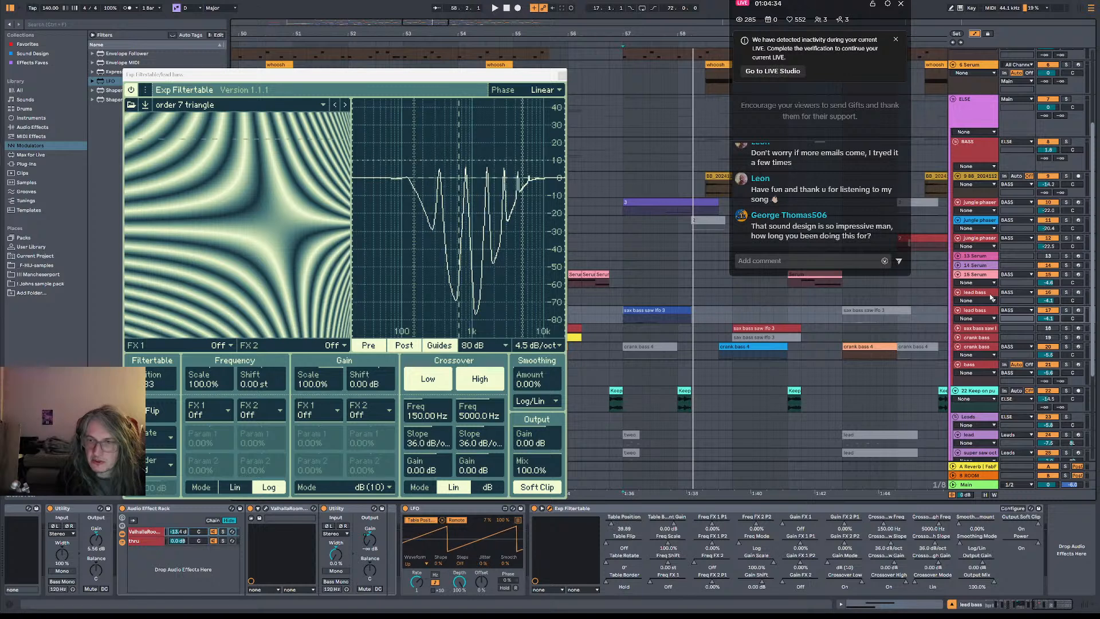
click(981, 312)
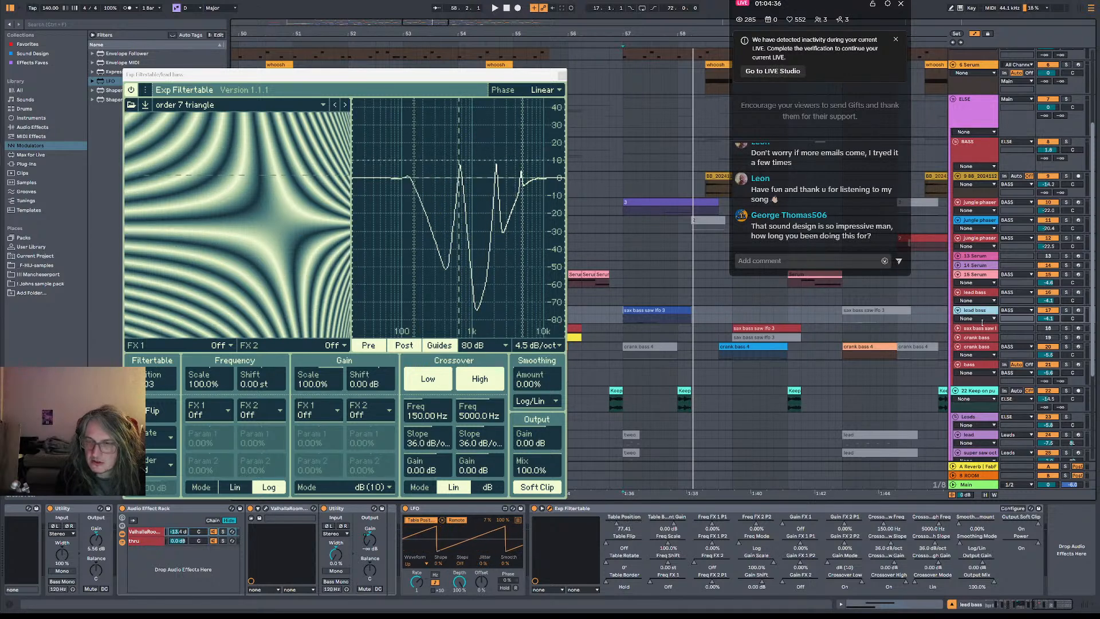
drag(982, 324, 985, 341)
right_click(987, 334)
click(972, 333)
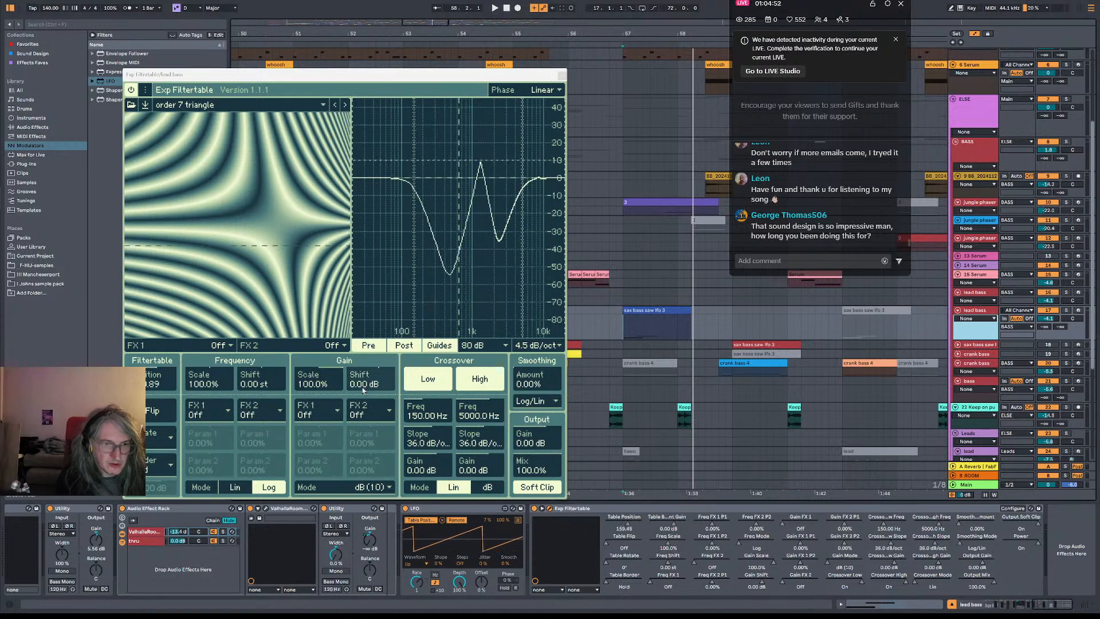
- Show the Exp Filtertable's Gain Scale automation in a new lane under the lead bass track
drag(317, 385, 317, 401)
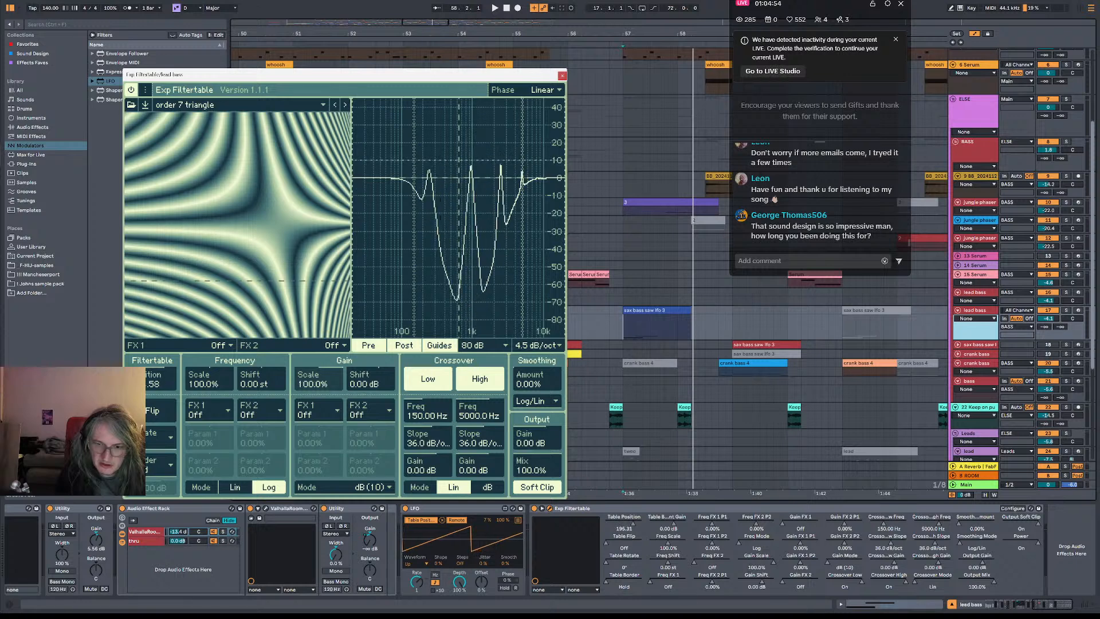
right_click(771, 559)
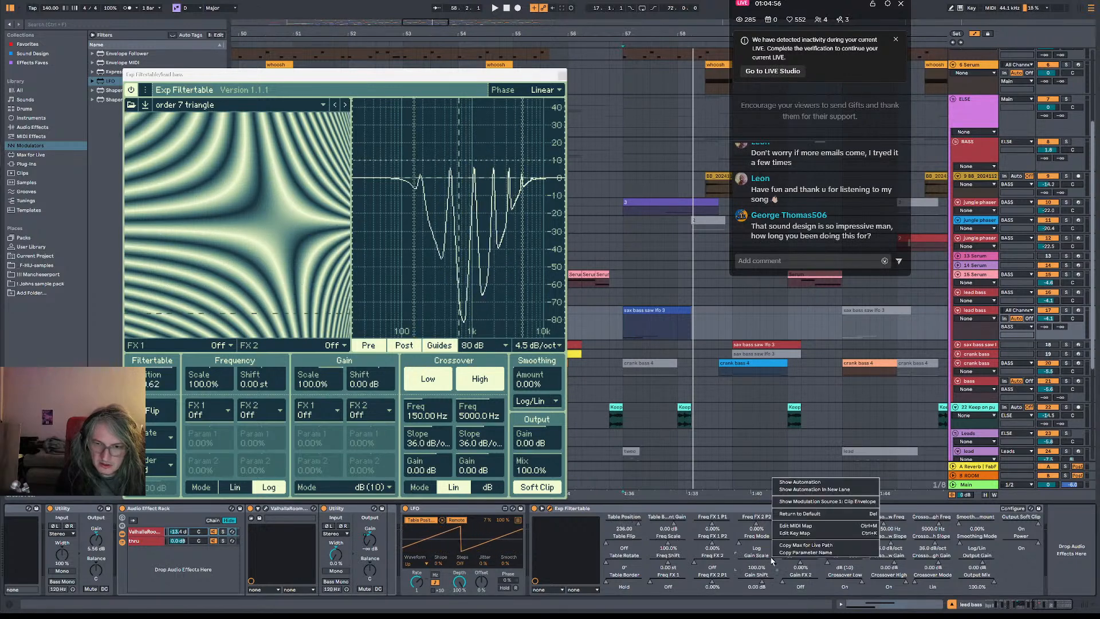
click(808, 490)
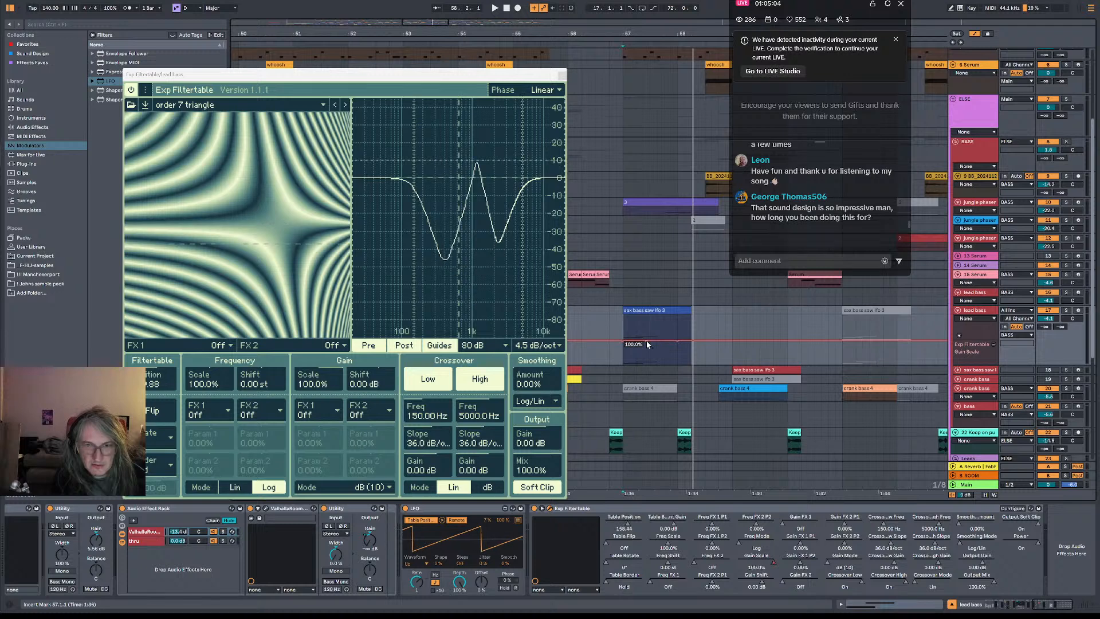
- Draw a Gain Scale dip from 100% to -100% in the lead bass clip at bar 57, with the lane made taller
mouse_move(657, 343)
mouse_down()
mouse_move(658, 361)
mouse_move(649, 352)
mouse_up()
drag(967, 365, 967, 423)
click(650, 310)
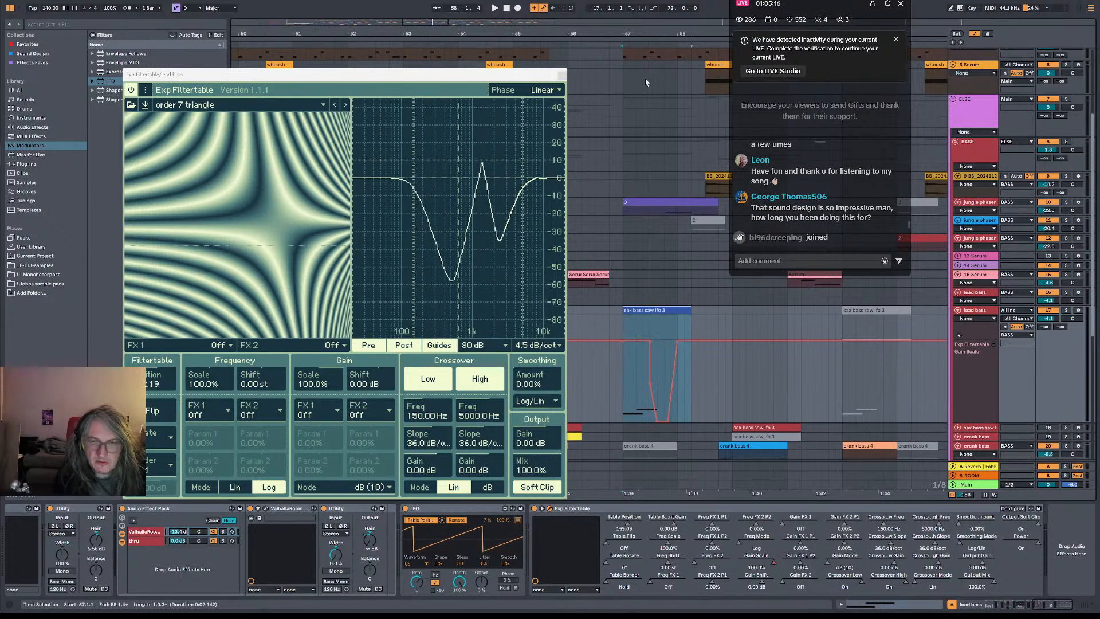
drag(643, 33, 659, 80)
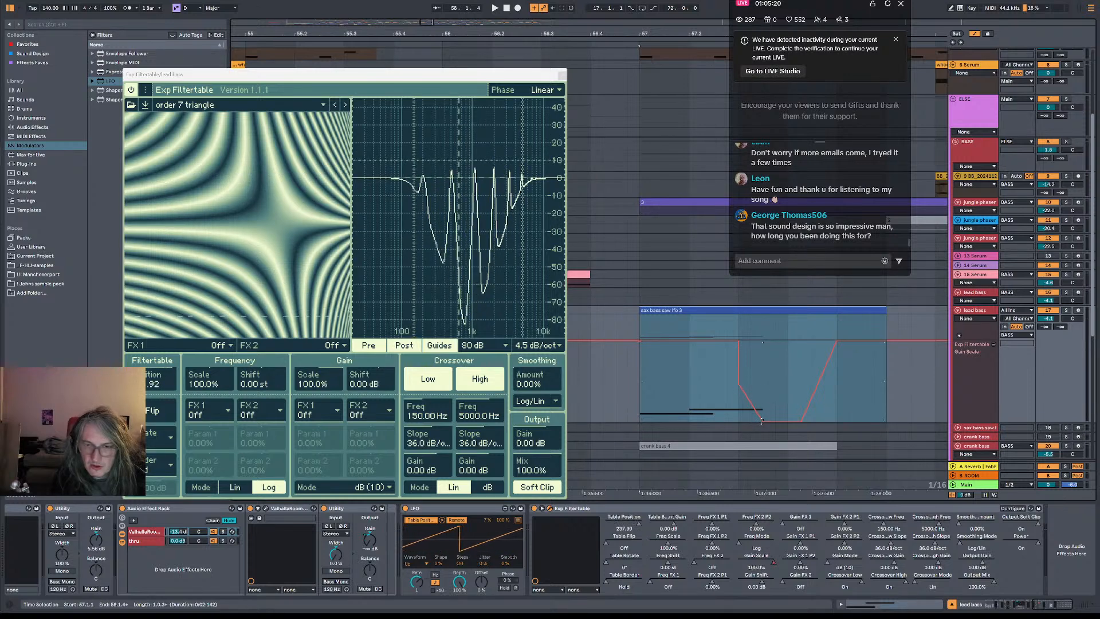
click(784, 423)
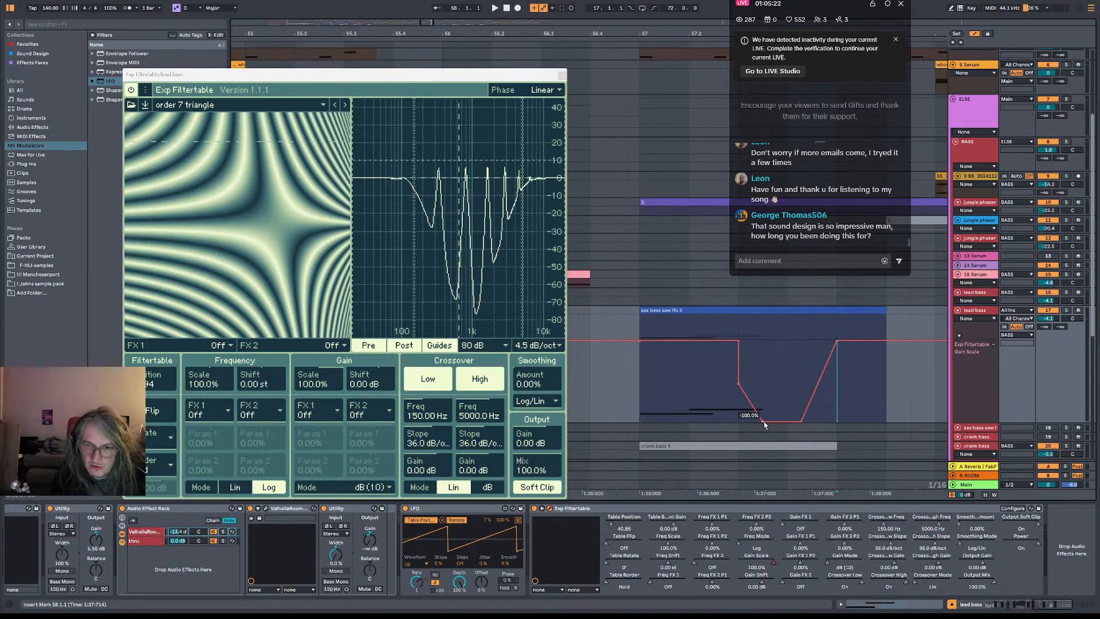
- Set the Gain Scale breakpoints at 57.3 and 57.3.3 to exactly 0 and play the clip from bar 57
drag(762, 421, 762, 383)
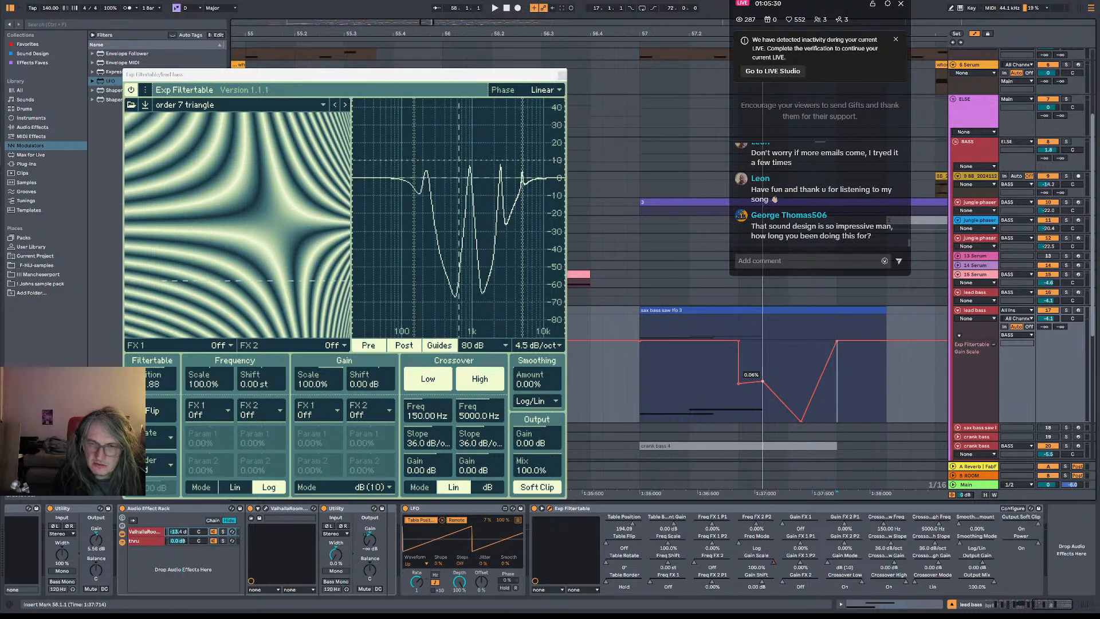
right_click(762, 381)
click(774, 389)
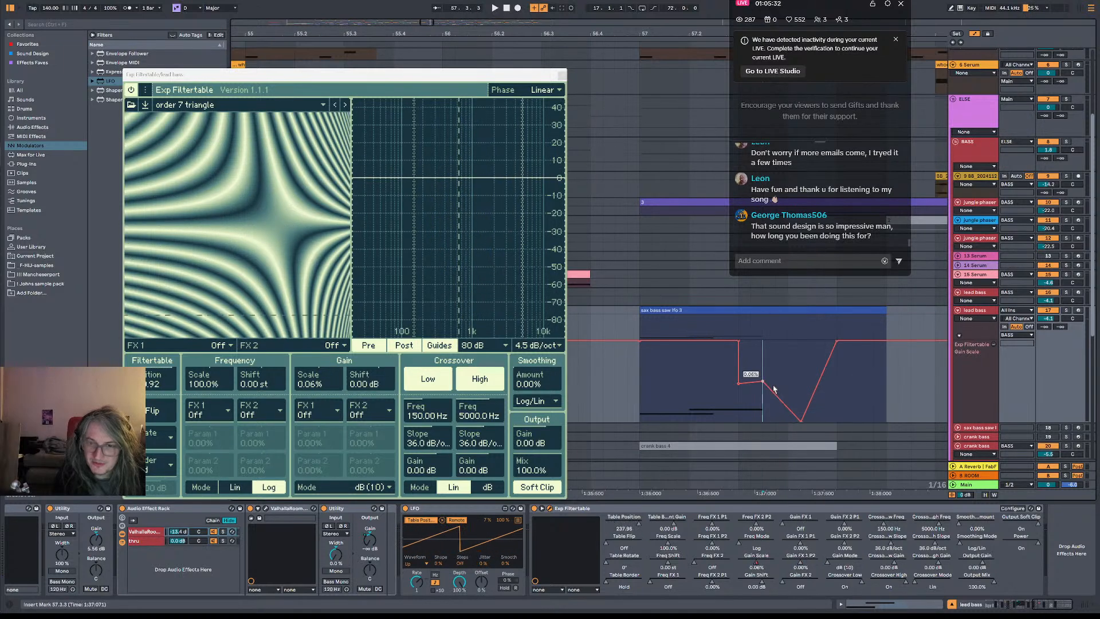
text(0)
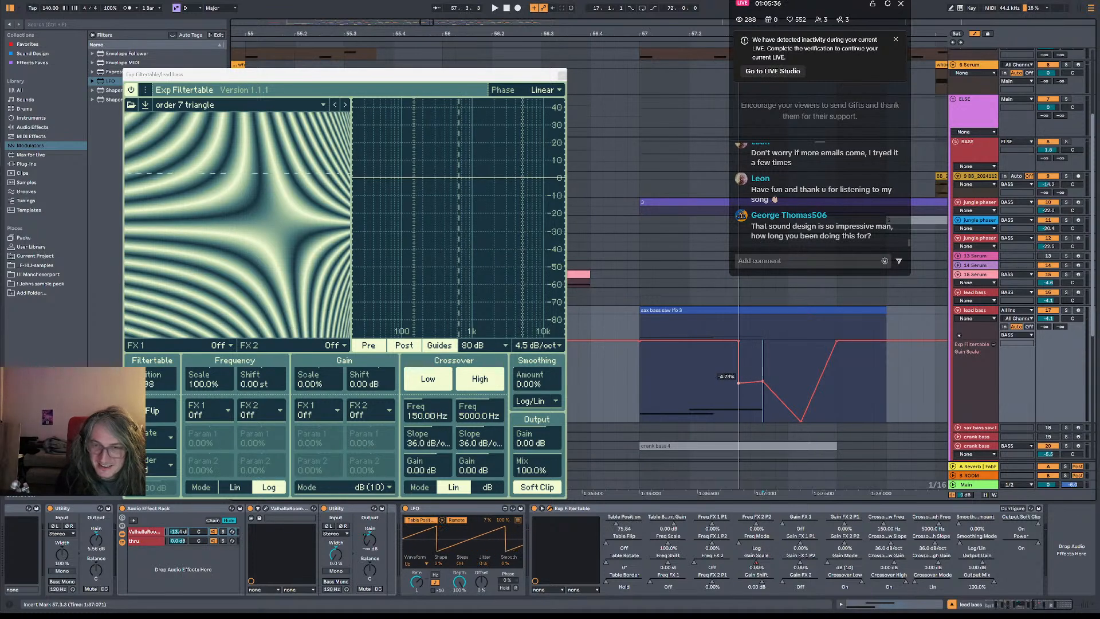
right_click(738, 383)
click(765, 387)
text(0)
key(Return)
key(space)
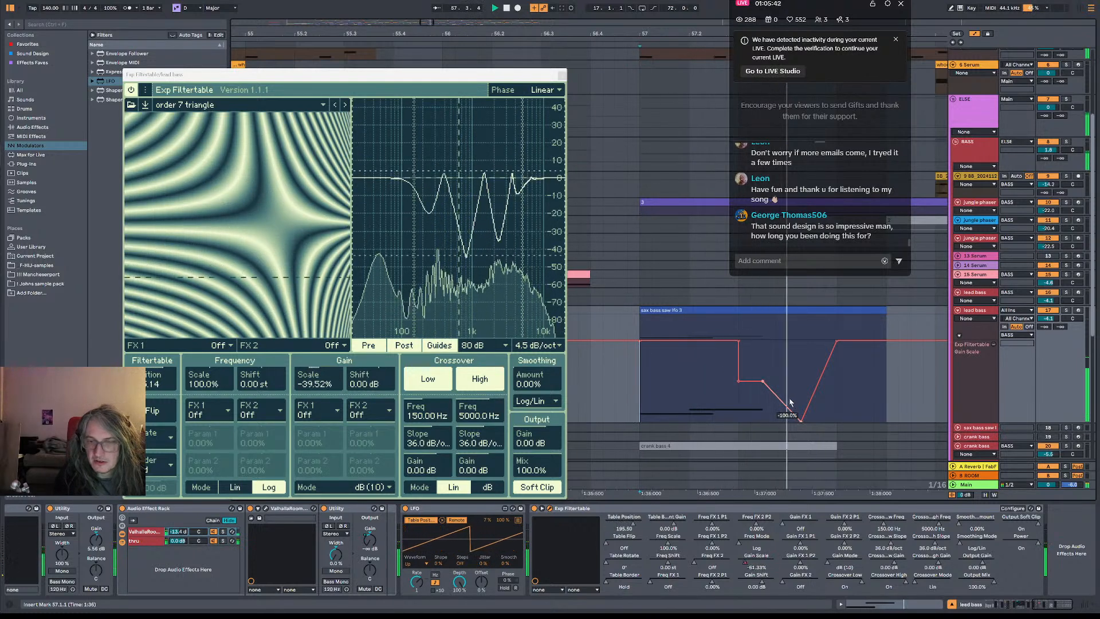
- Raise the Gain Scale breakpoint at 57.3 to 75% and level the last two breakpoints, up to 58.1, at about 0%
drag(740, 387, 740, 356)
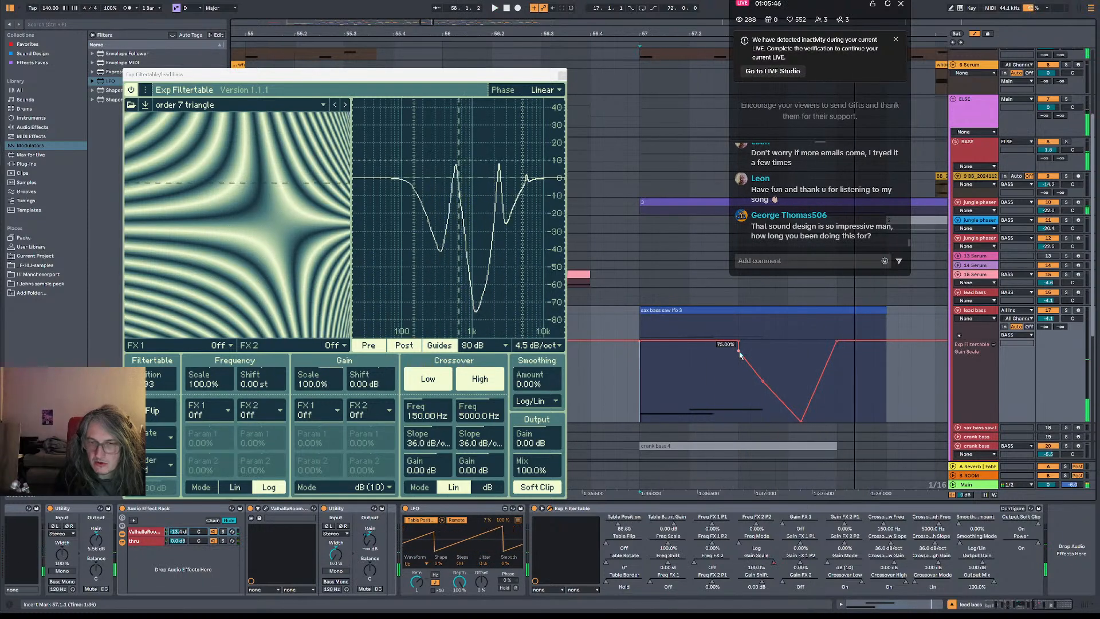
drag(801, 421, 801, 381)
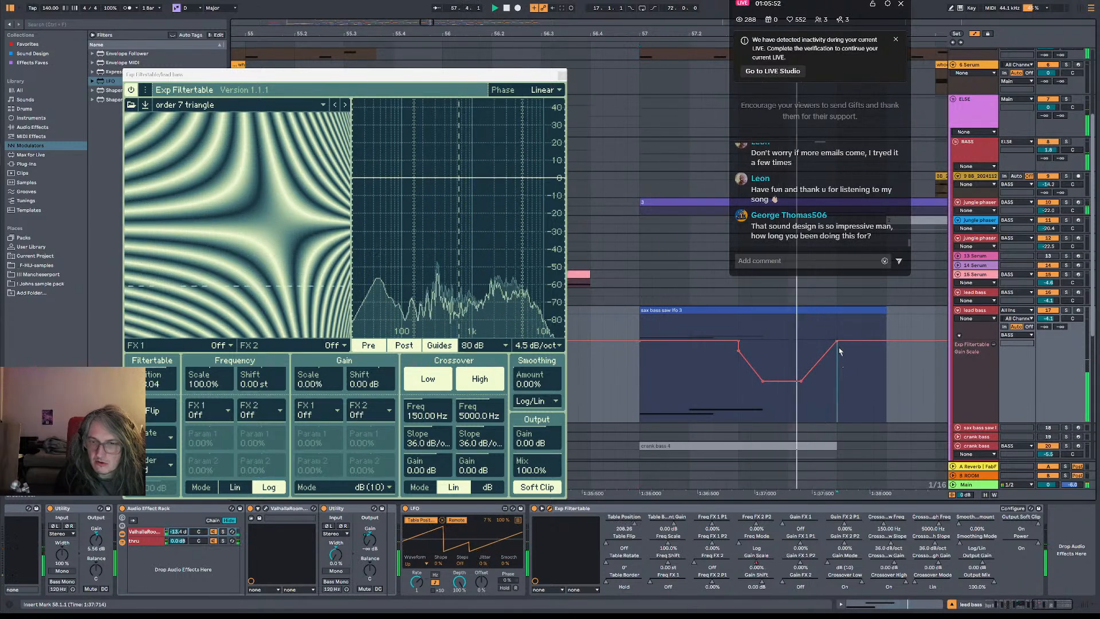
drag(837, 345, 837, 381)
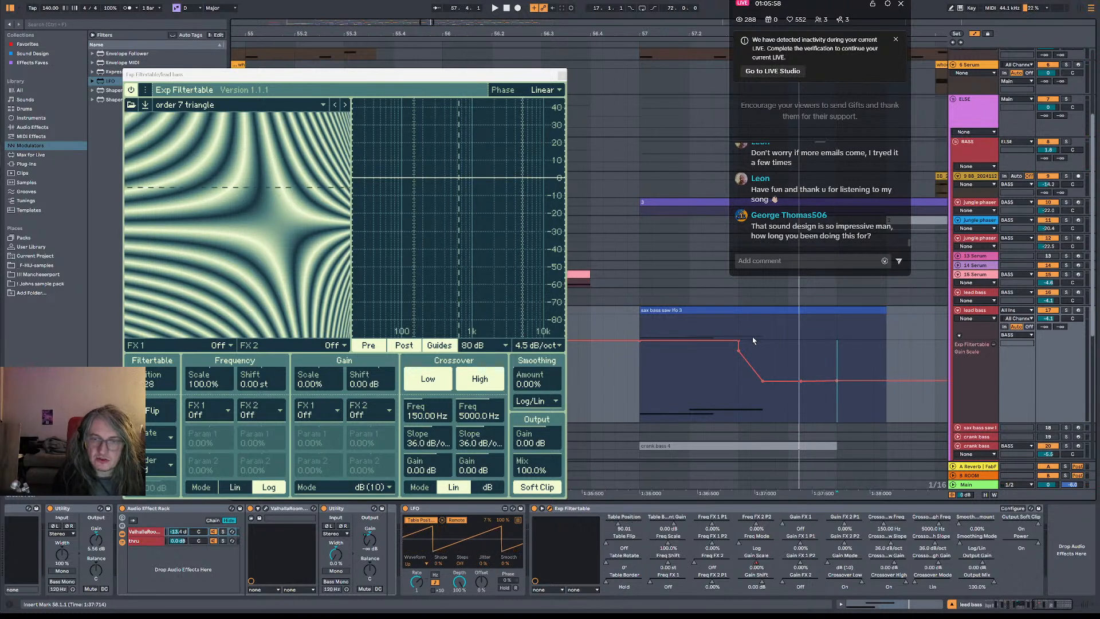
- Compare the lead bass from bar 57 with the Exp Filtertable bypassed and switched back on
click(535, 510)
key(space)
key(space)
click(646, 363)
key(space)
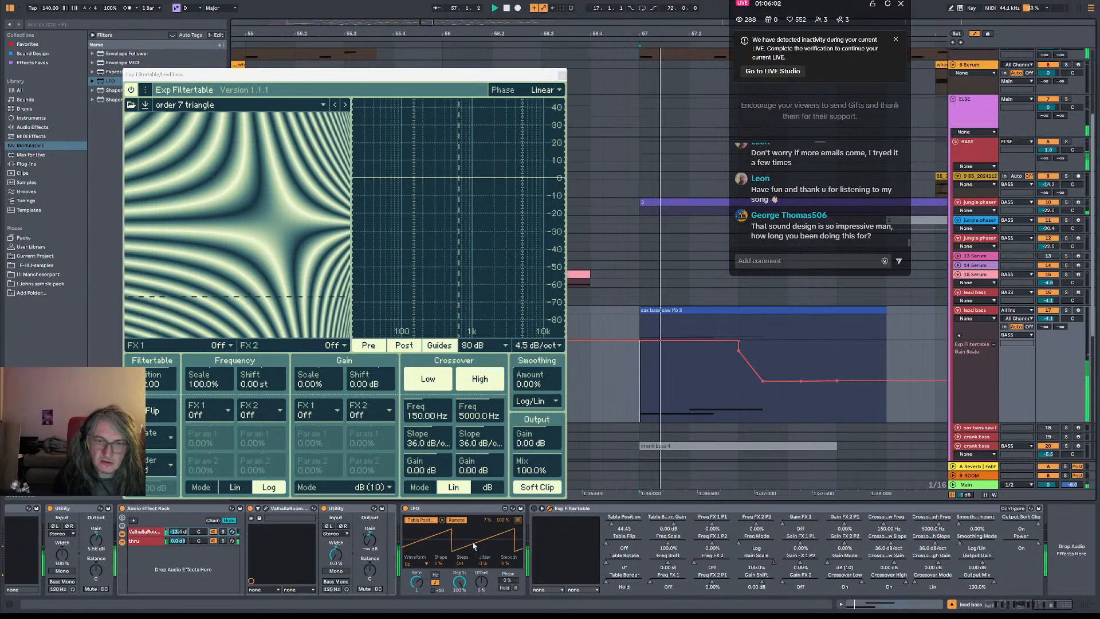
click(534, 509)
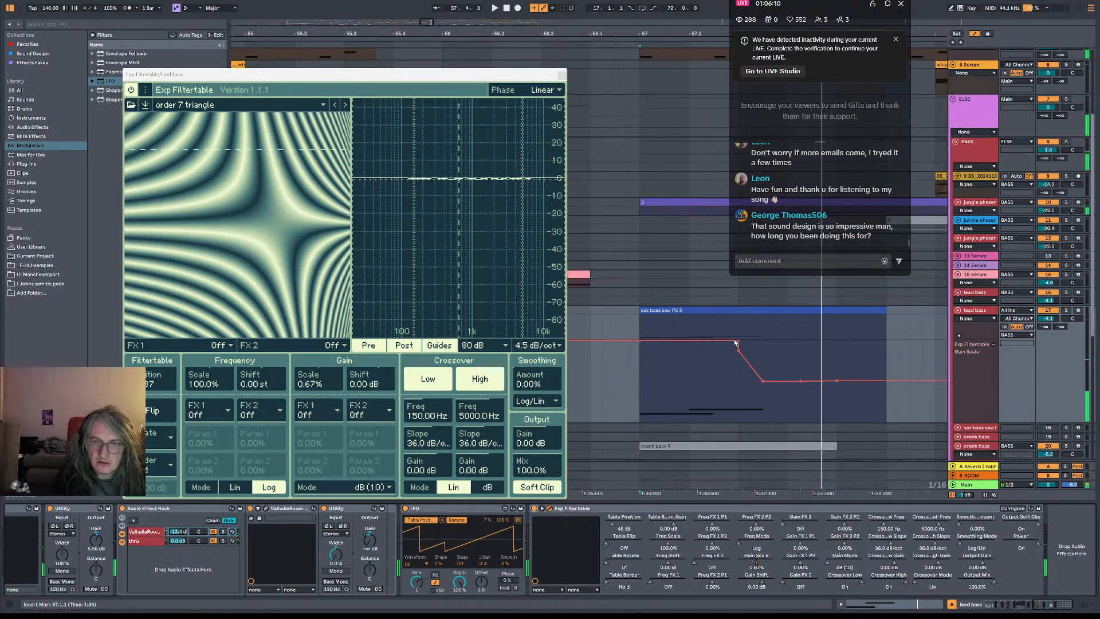
- Move the 100% Gain Scale breakpoint from 57.3 earlier to about 57.2.3 and replay the clip
drag(739, 343, 715, 343)
key(space)
key(space)
key(space)
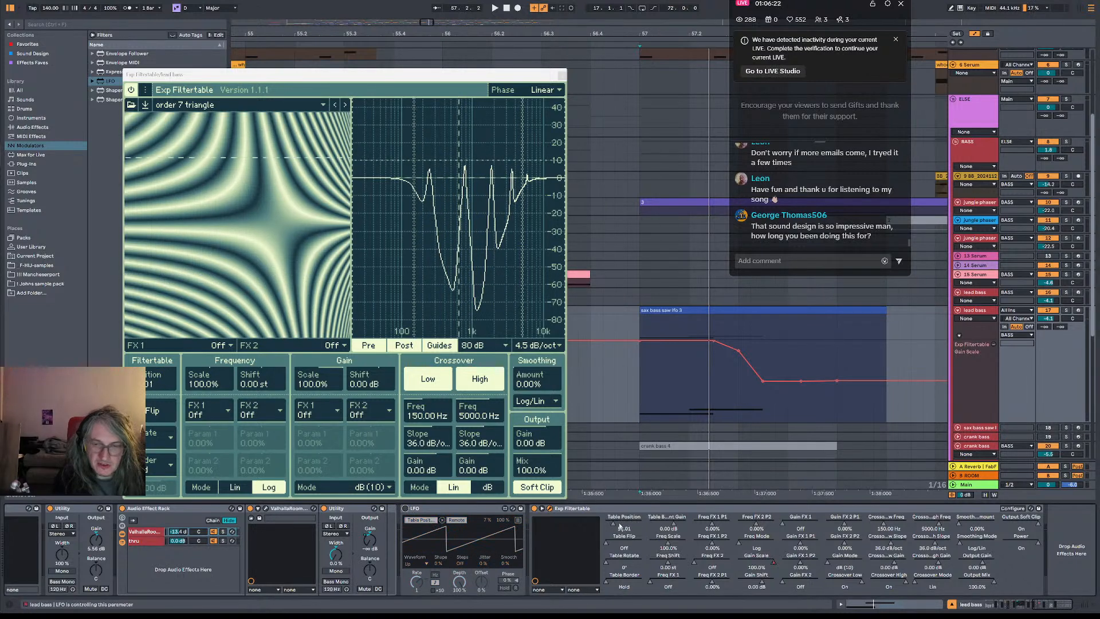
- Show the Exp Filtertable's Table Position automation in a new, enlarged lane above the Gain Scale lane
right_click(619, 526)
click(664, 537)
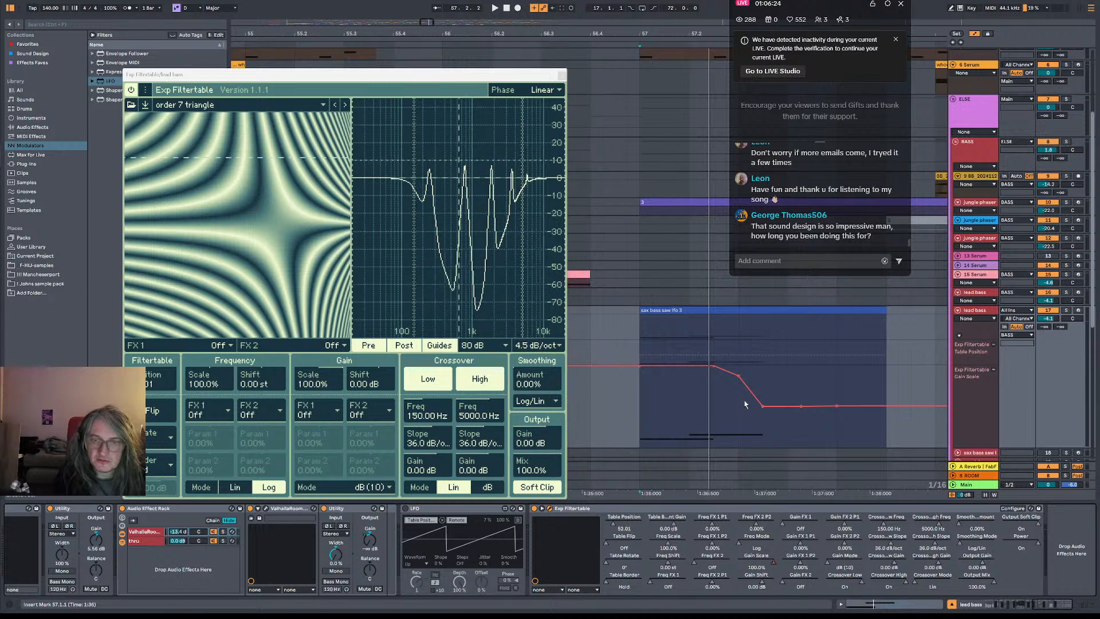
click(964, 360)
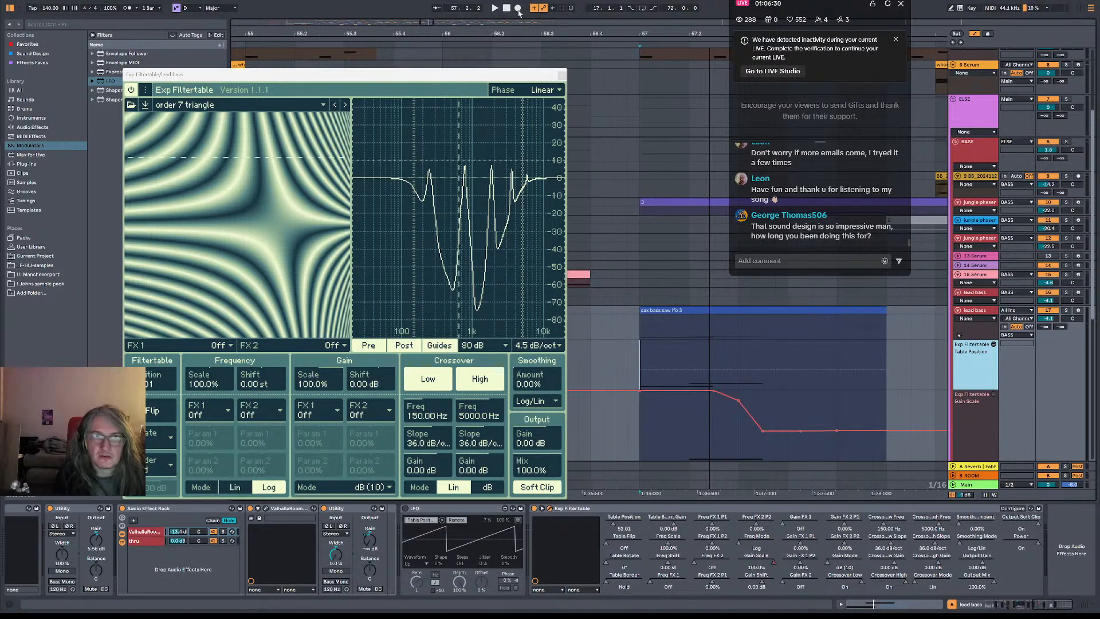
click(976, 35)
click(977, 34)
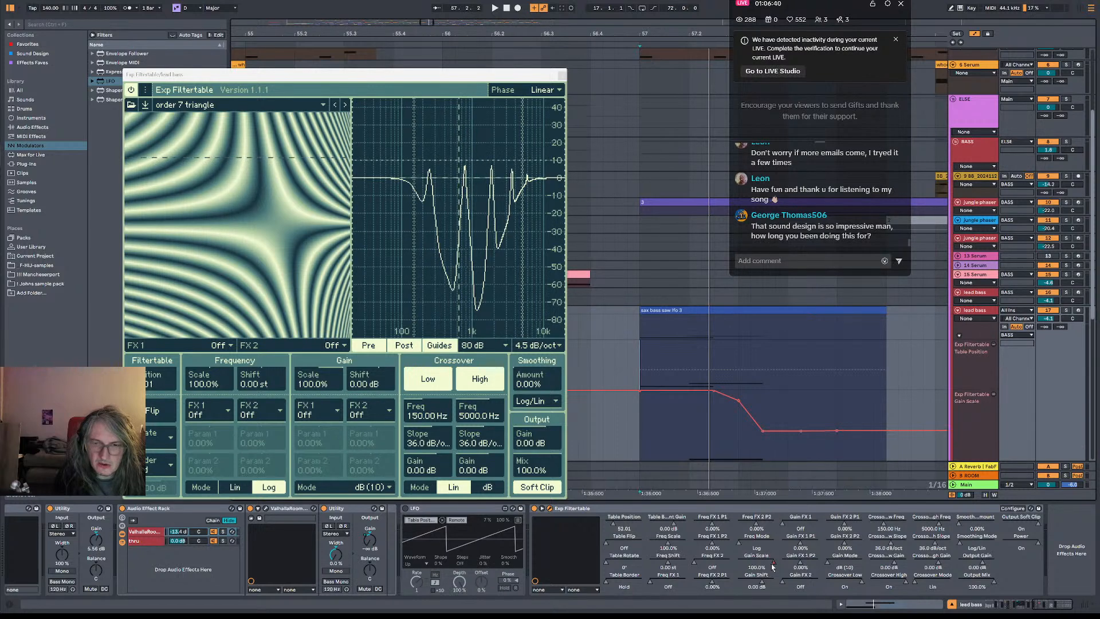
- Remove the duplicate Table Position lane and delete the LFO from the lead bass device chain
click(458, 509)
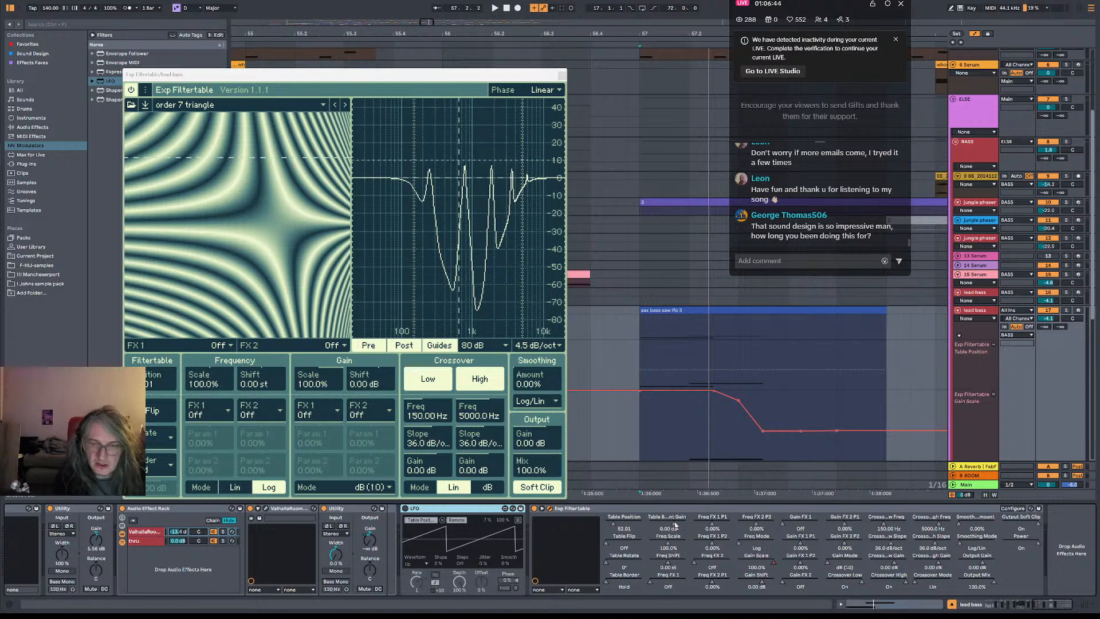
right_click(619, 522)
click(655, 539)
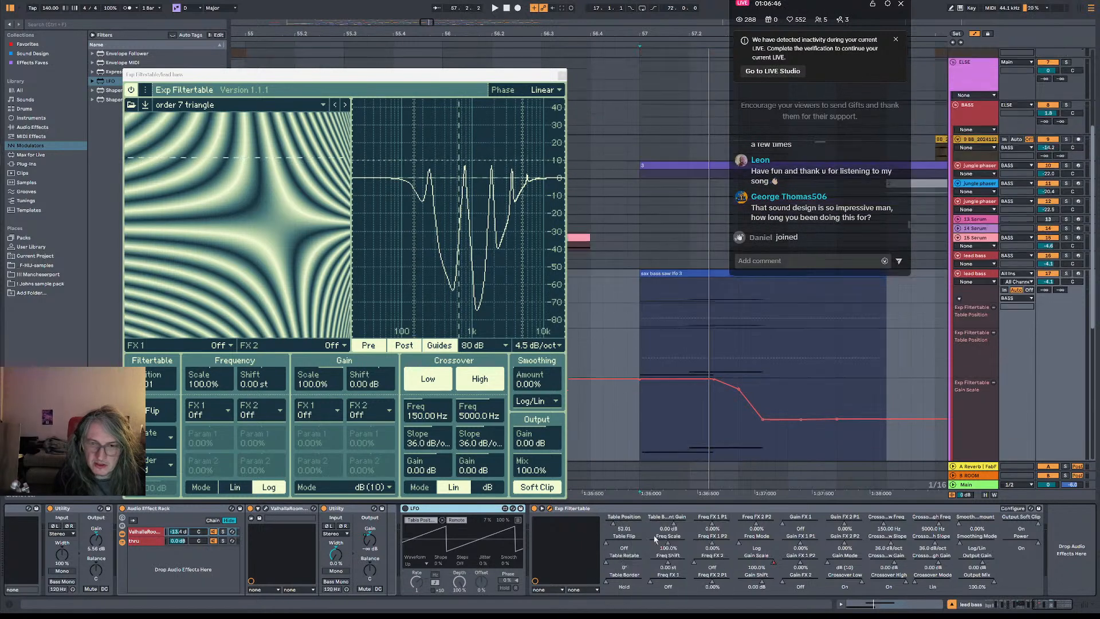
click(994, 308)
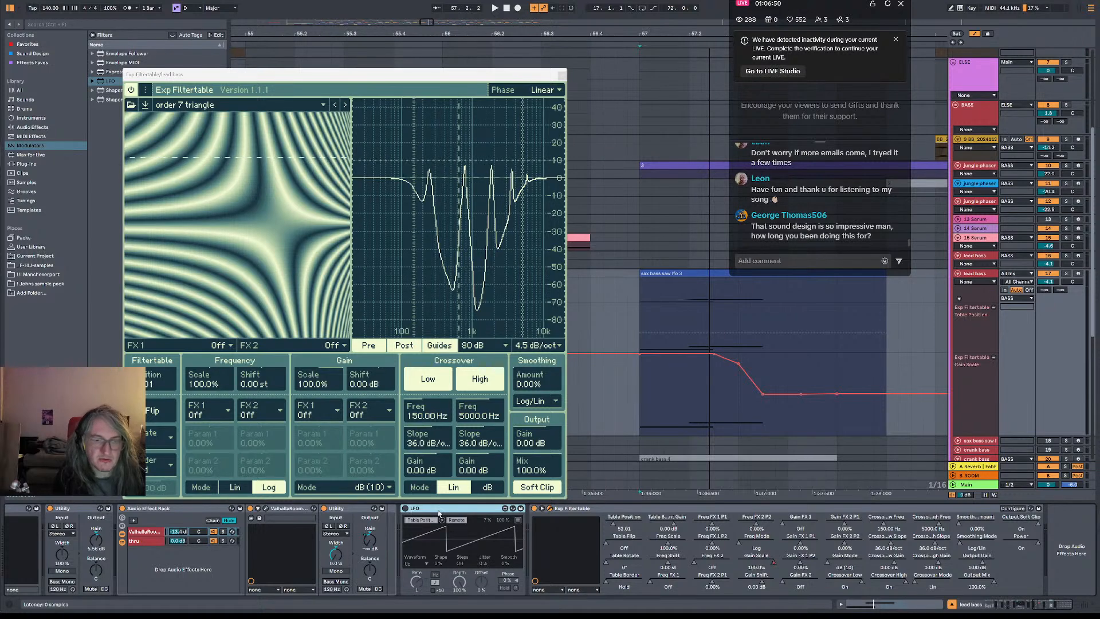
key(Delete)
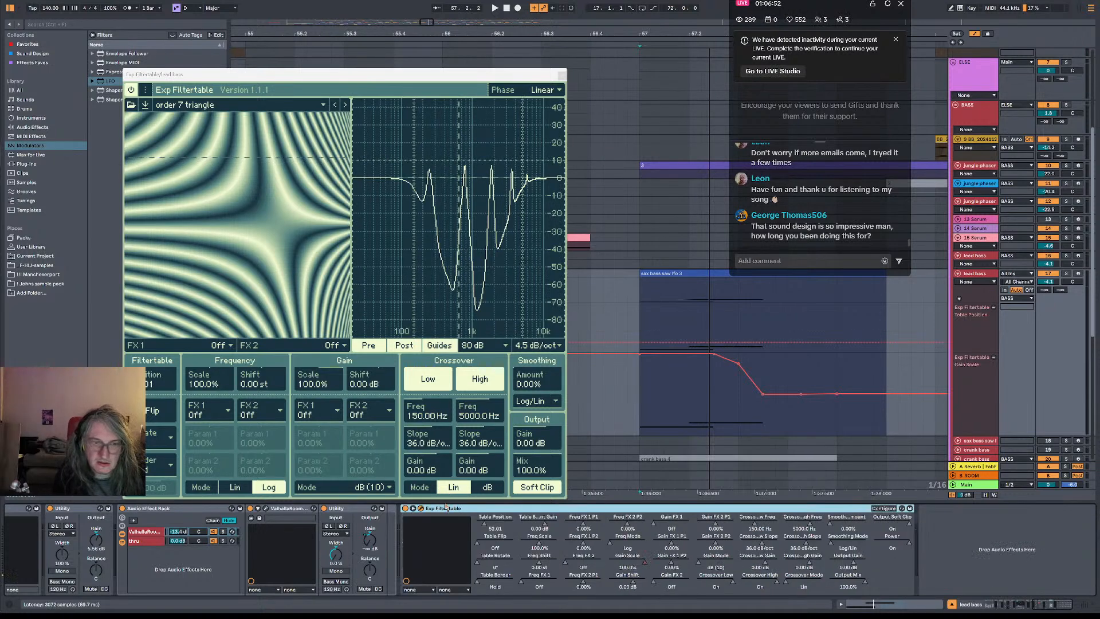
- Draw a Table Position ramp rising from 1.01 at bar 57 to 256.00 and play the lead bass
click(641, 343)
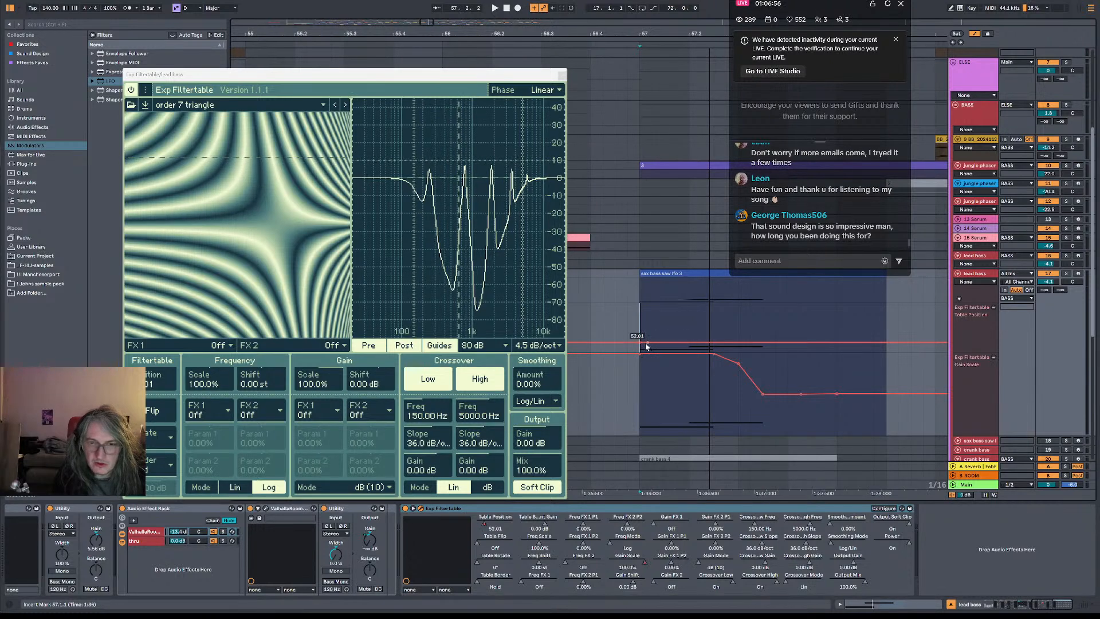
drag(641, 342, 641, 352)
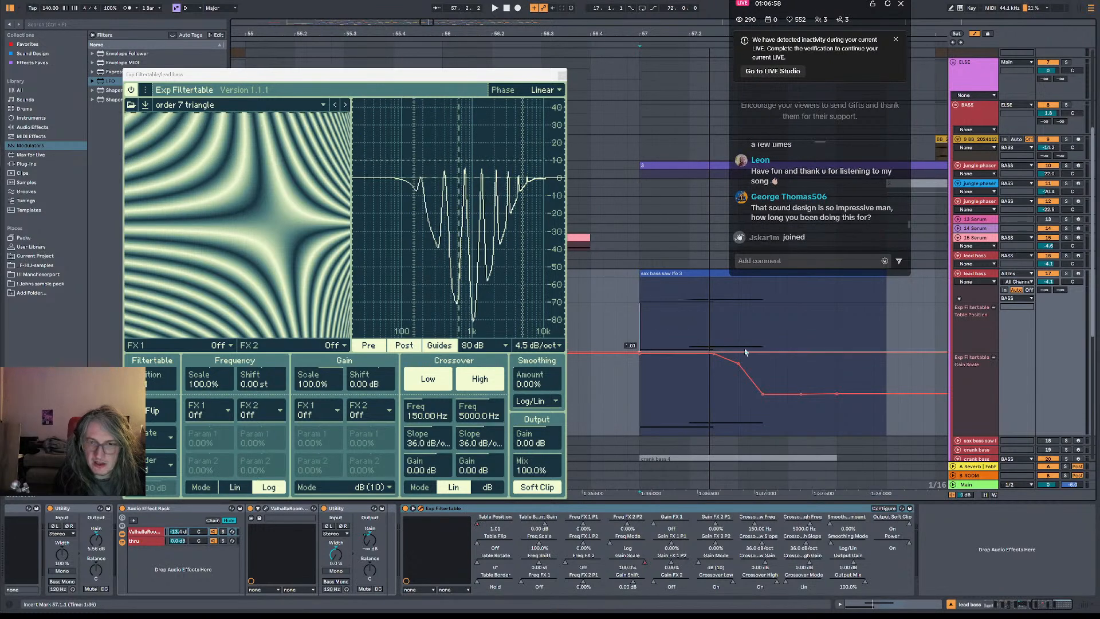
click(763, 351)
key(space)
drag(762, 351, 768, 308)
key(space)
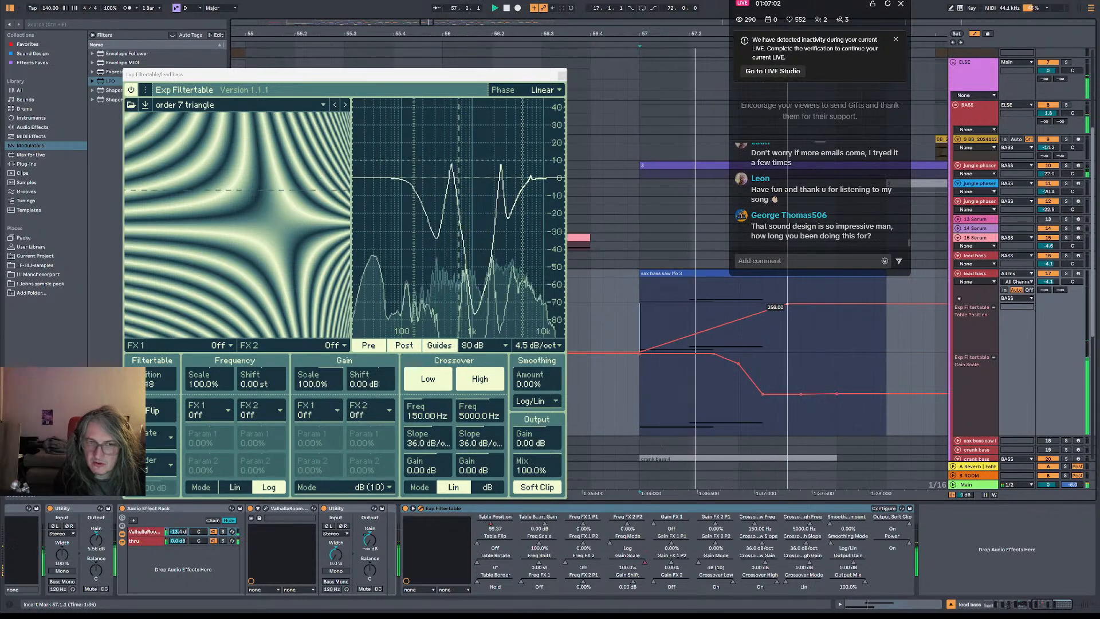
- Move the ramp's end to 57.3.3, bend the ramp at a breakpoint on 57.3, and lower its end value to 174.41
key(space)
mouse_move(769, 307)
mouse_down()
mouse_move(787, 342)
mouse_move(738, 336)
mouse_move(762, 333)
mouse_move(762, 312)
mouse_up()
key(space)
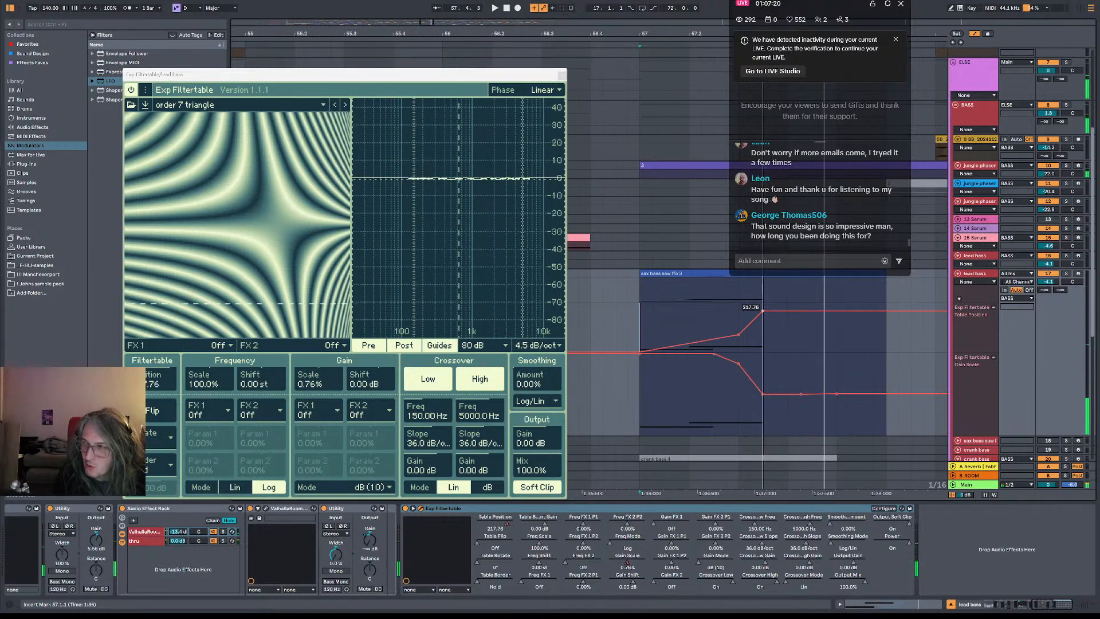
drag(762, 311, 762, 319)
key(space)
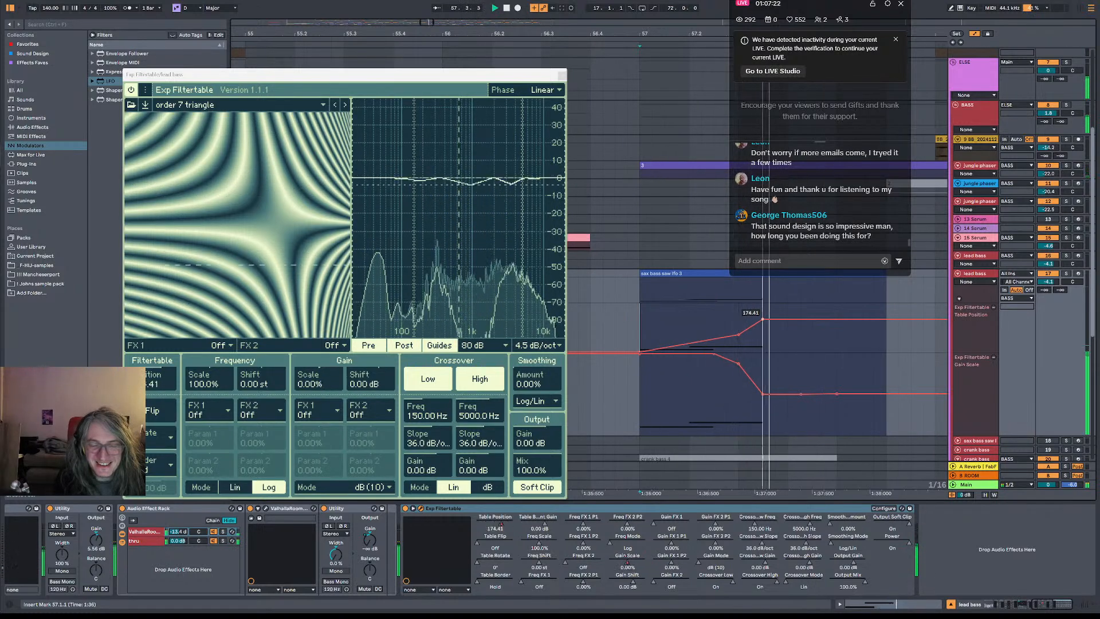
- Shift the ramp's middle Table Position breakpoint slightly earlier than 57.3 at about 126, then play the section
key(space)
mouse_move(739, 335)
mouse_down()
mouse_move(726, 335)
mouse_move(759, 319)
mouse_move(733, 334)
mouse_up()
key(space)
key(space)
key(space)
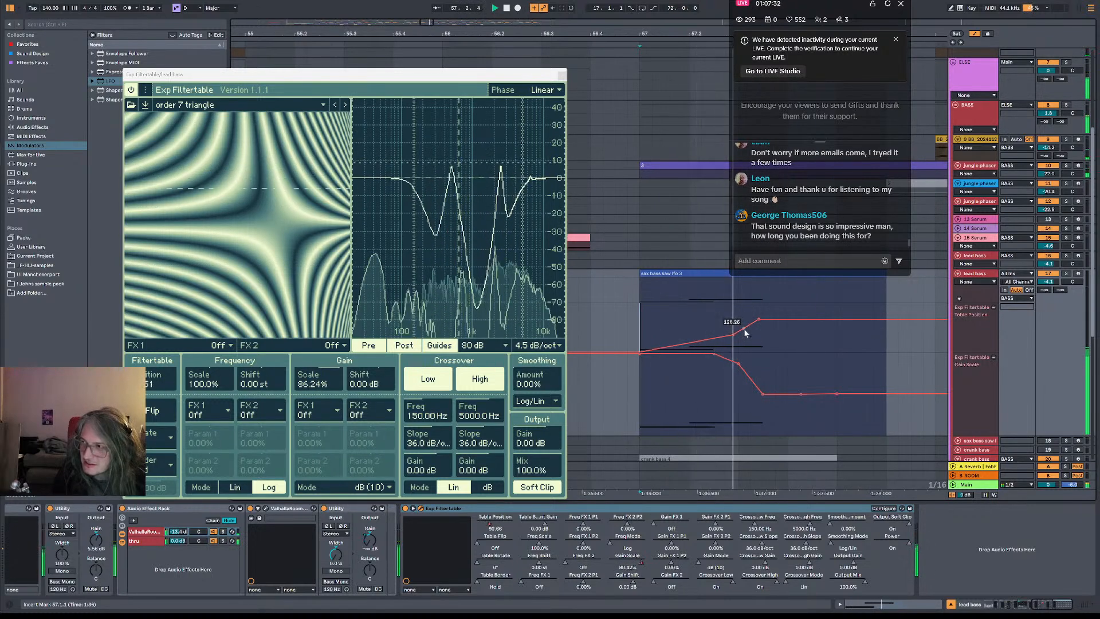
drag(733, 334, 729, 334)
key(space)
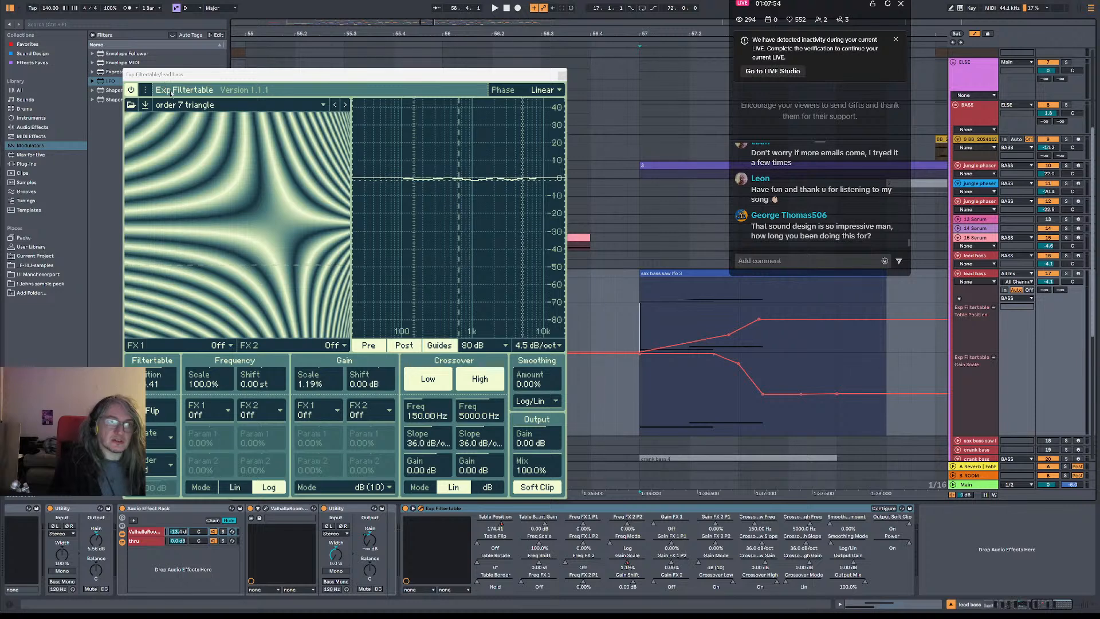
key(space)
drag(694, 35, 626, 8)
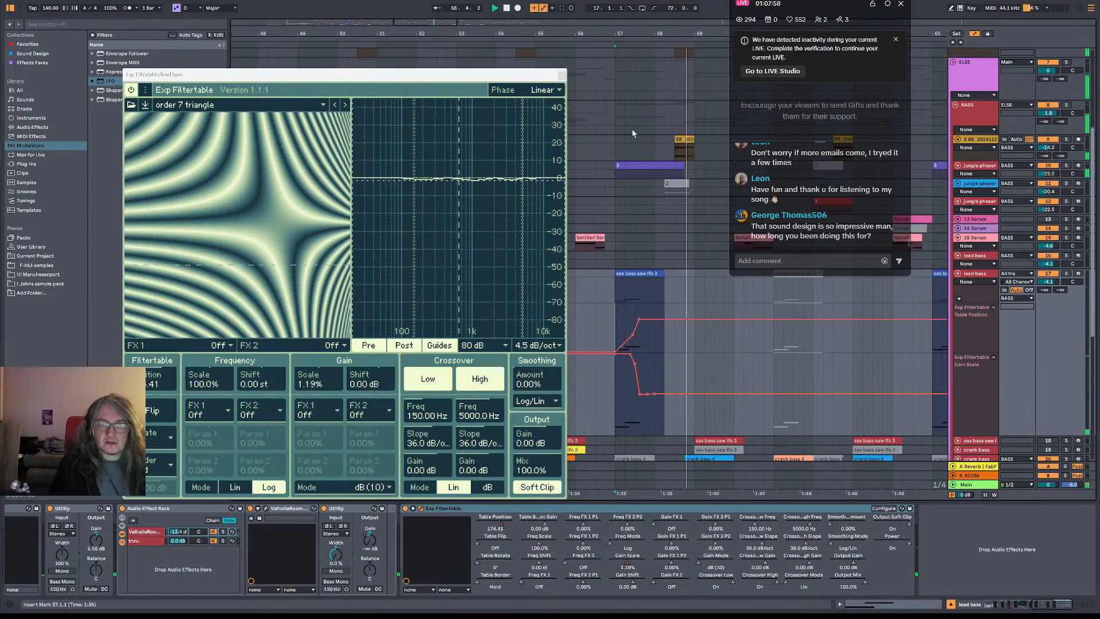
- Copy the lead bass clip at bar 57 with its Filtertable automation onto bar 65 and move the plugin window aside
click(619, 176)
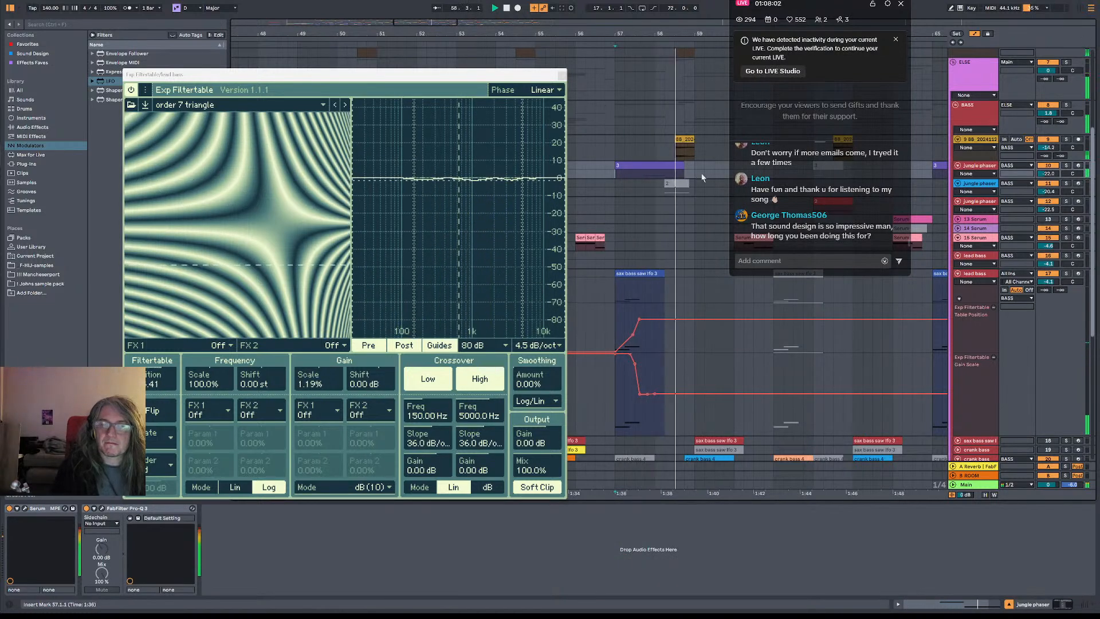
scroll(682, 258, down, 5)
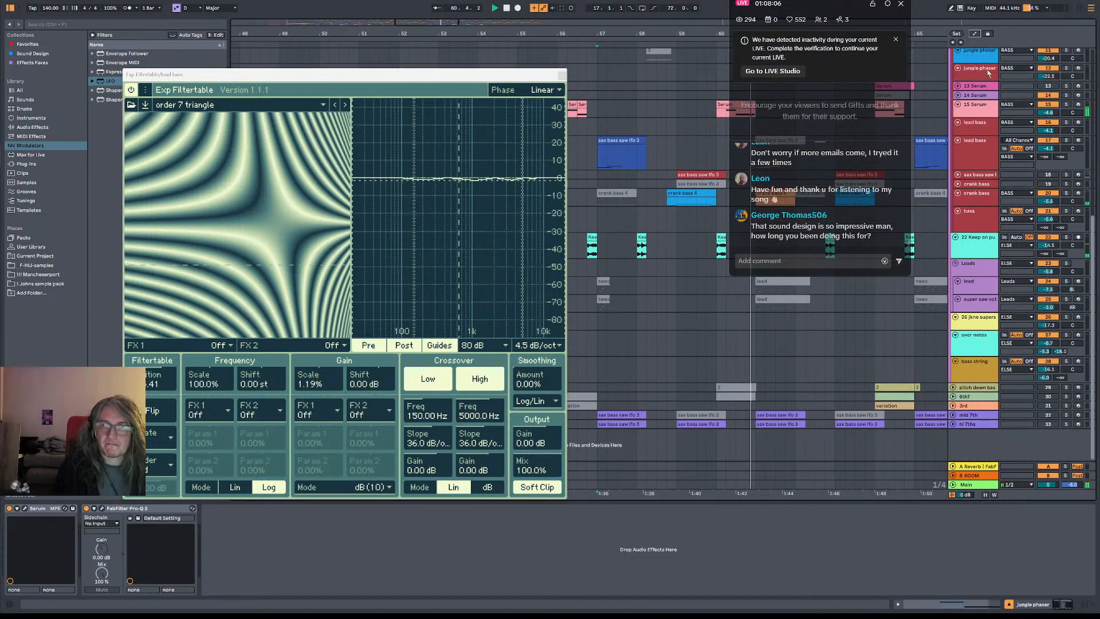
drag(622, 140, 939, 144)
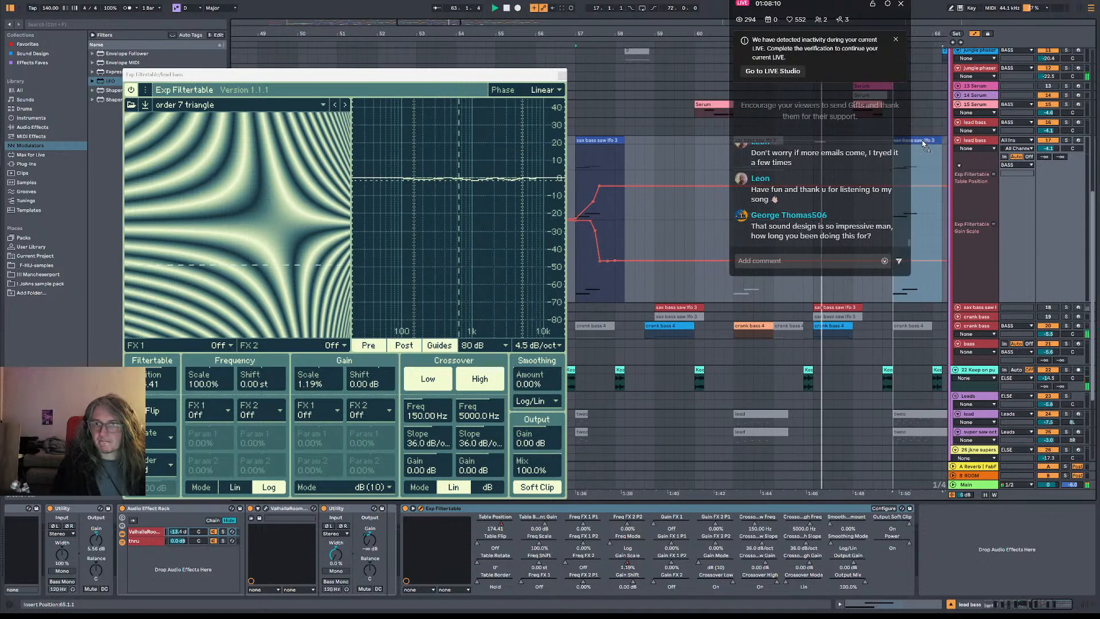
drag(930, 35, 629, 11)
key(space)
click(510, 73)
drag(510, 68, 447, 52)
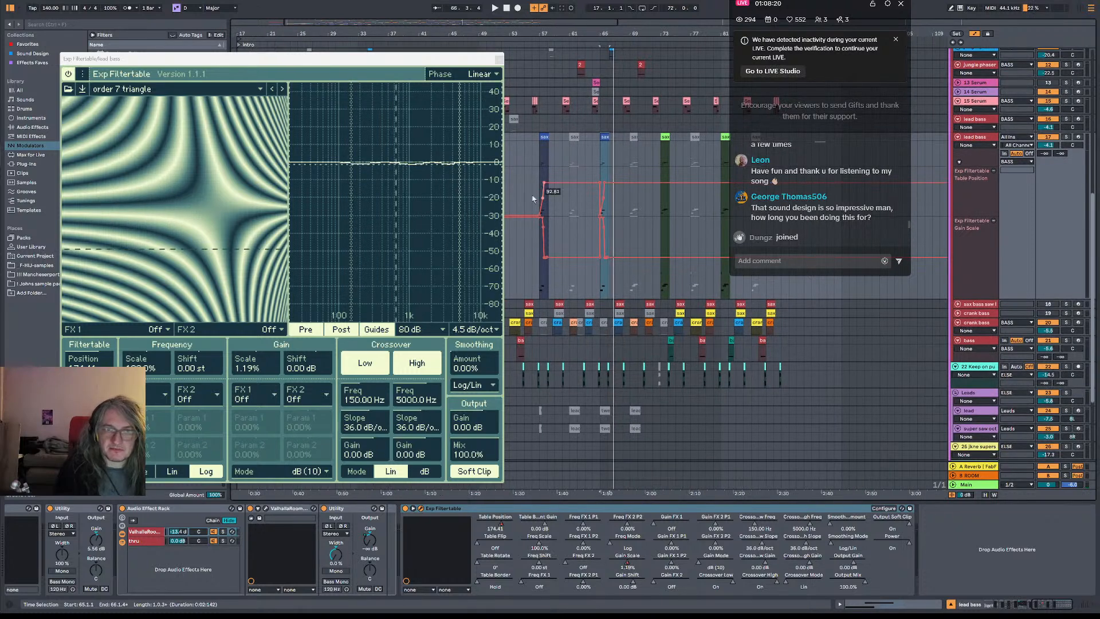
- Try copying the lead bass Filtertable automation from bars 65–67 to bar 73 and play it
click(662, 164)
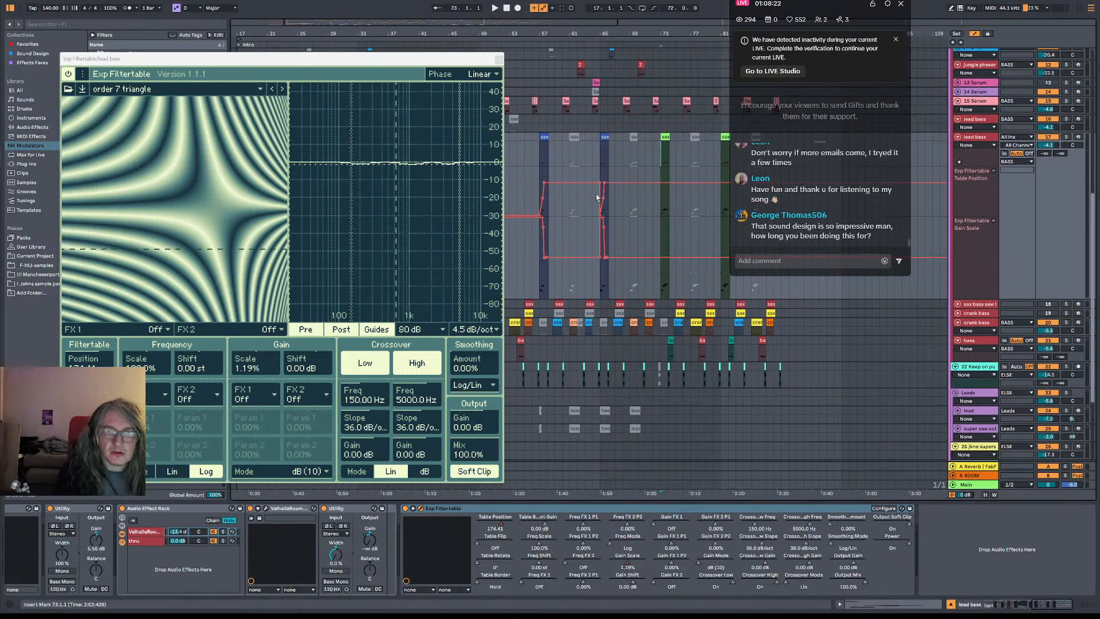
drag(601, 169, 614, 254)
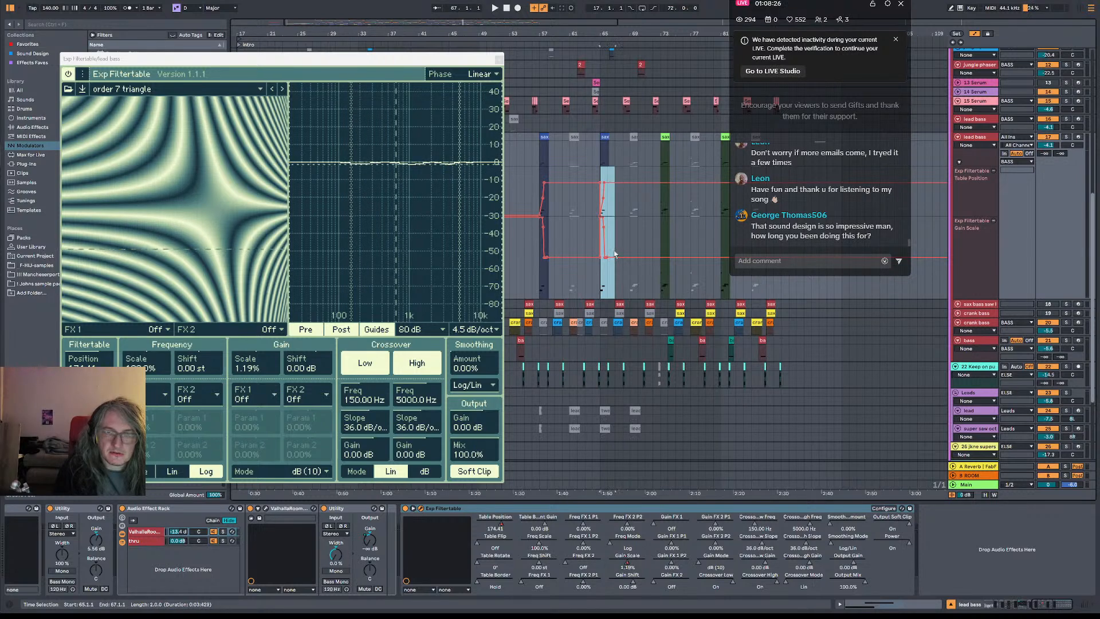
click(681, 179)
key(ctrl+v)
click(653, 185)
key(space)
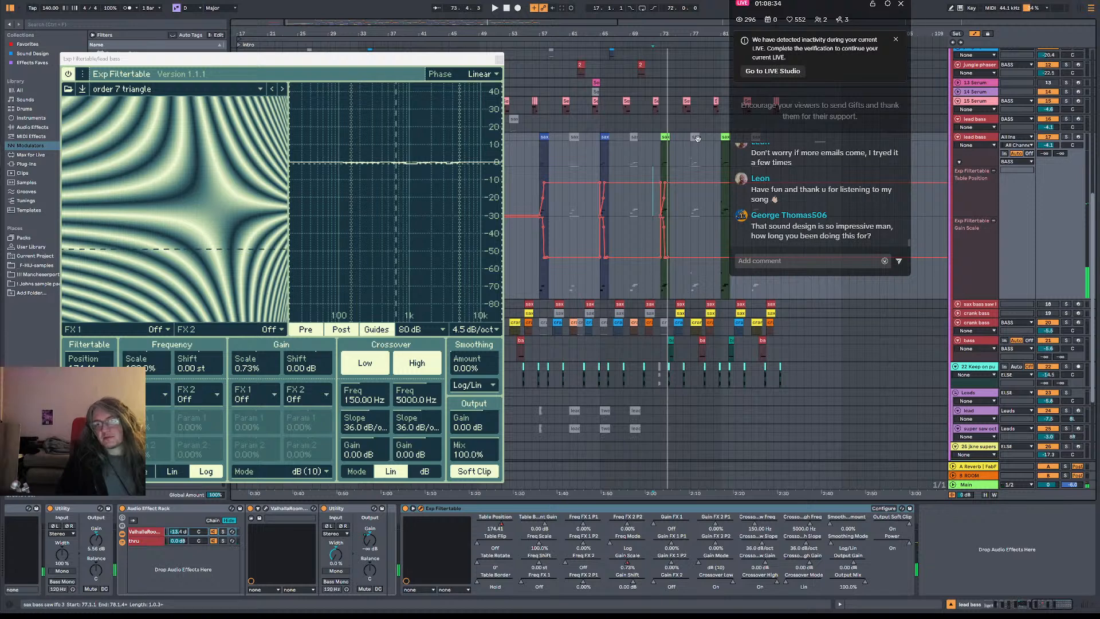
- Hide the automation lanes and delete the BASS group's content from bar 73 to bar 89
drag(686, 33, 625, 21)
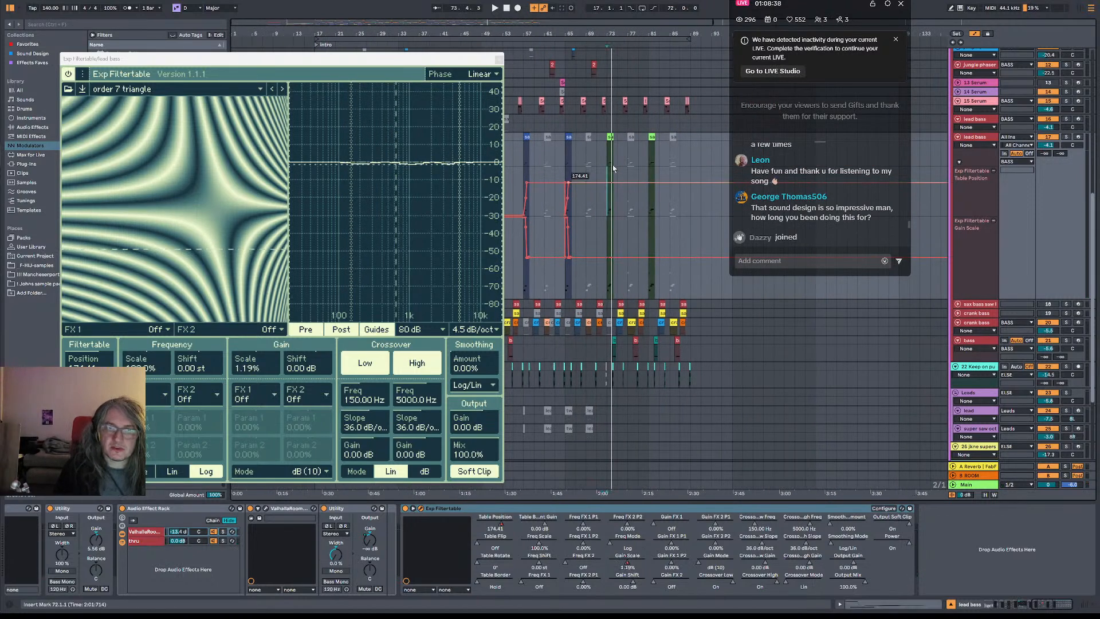
scroll(613, 171, up, 4)
click(612, 107)
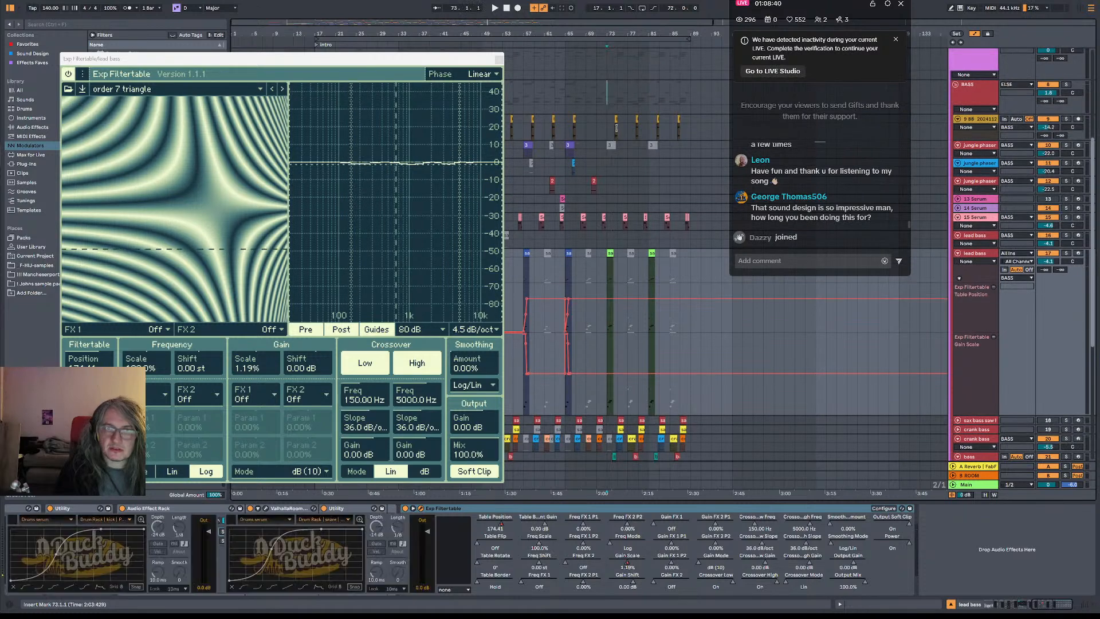
scroll(671, 300, up, 4)
scroll(617, 229, down, 5)
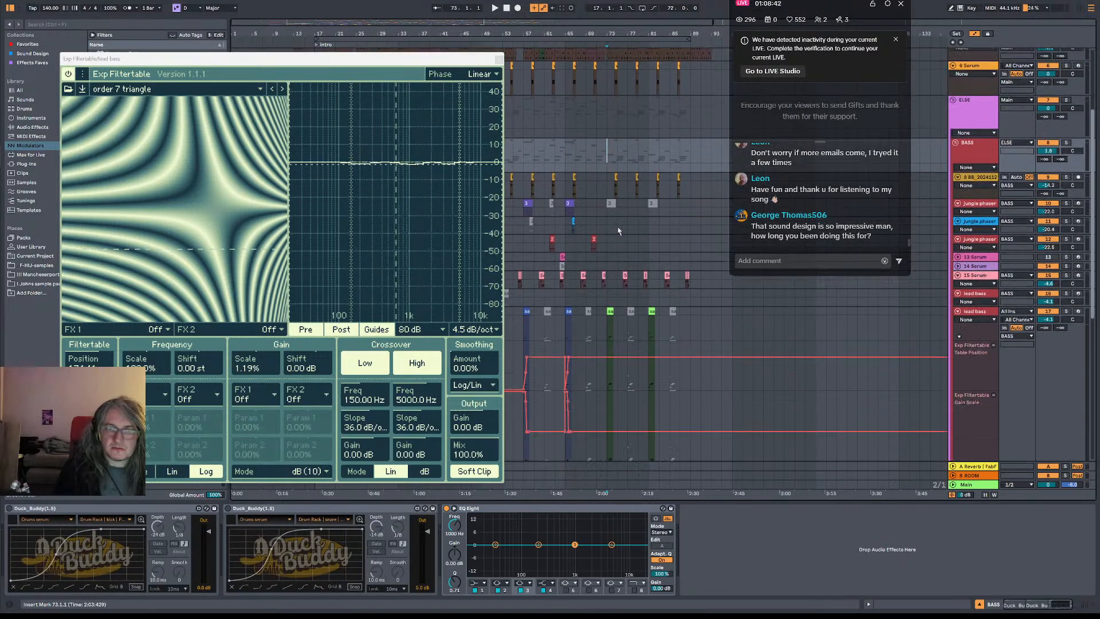
click(973, 35)
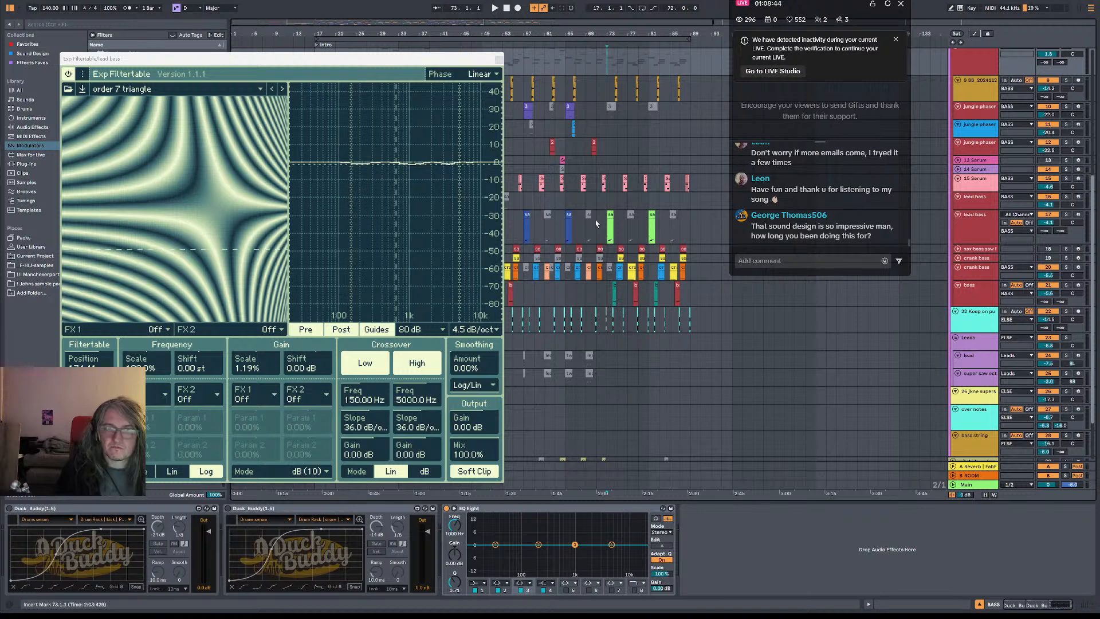
drag(608, 171, 700, 331)
scroll(619, 172, up, 2)
click(616, 125)
drag(615, 125, 697, 120)
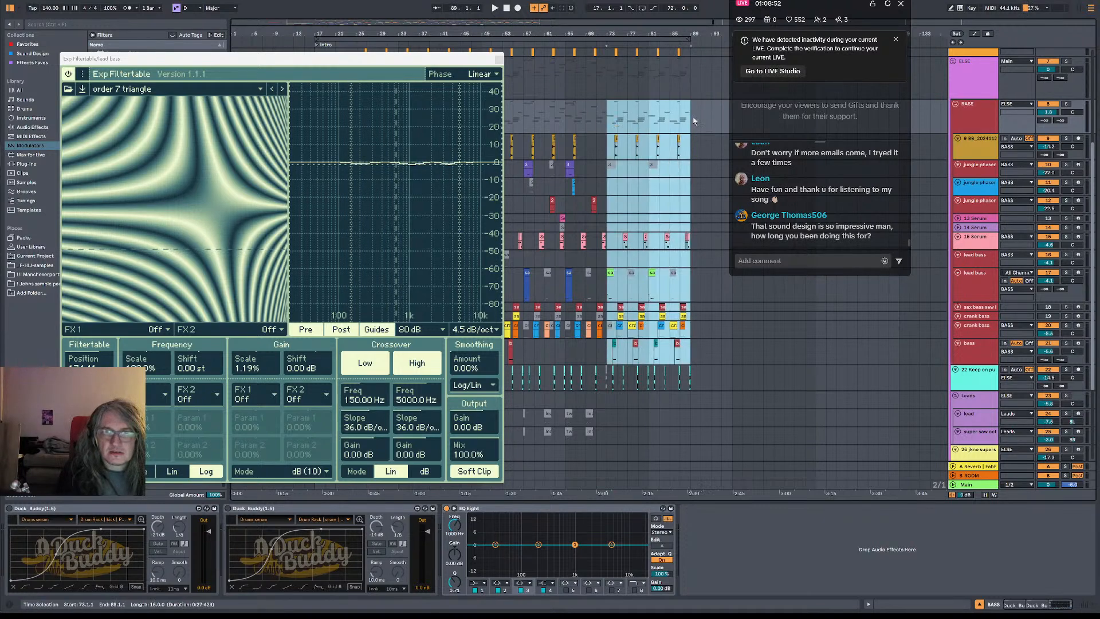
key(Delete)
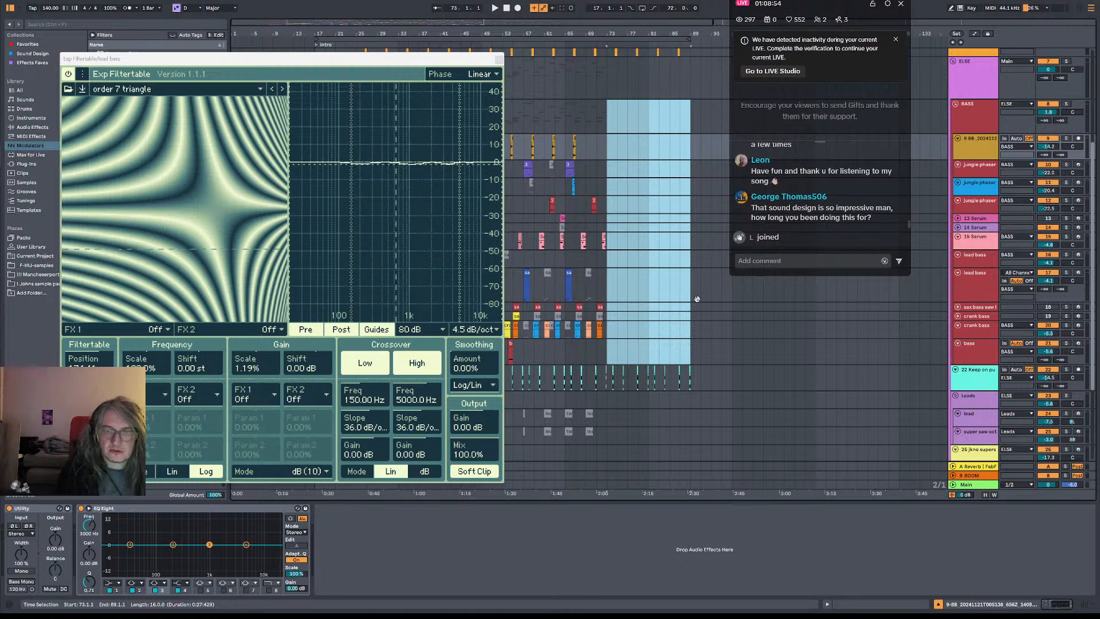
- Move the Exp Filtertable window aside and listen to the arrangement from bar 61 and from bar 53
scroll(785, 304, down, 1)
drag(287, 58, 252, 55)
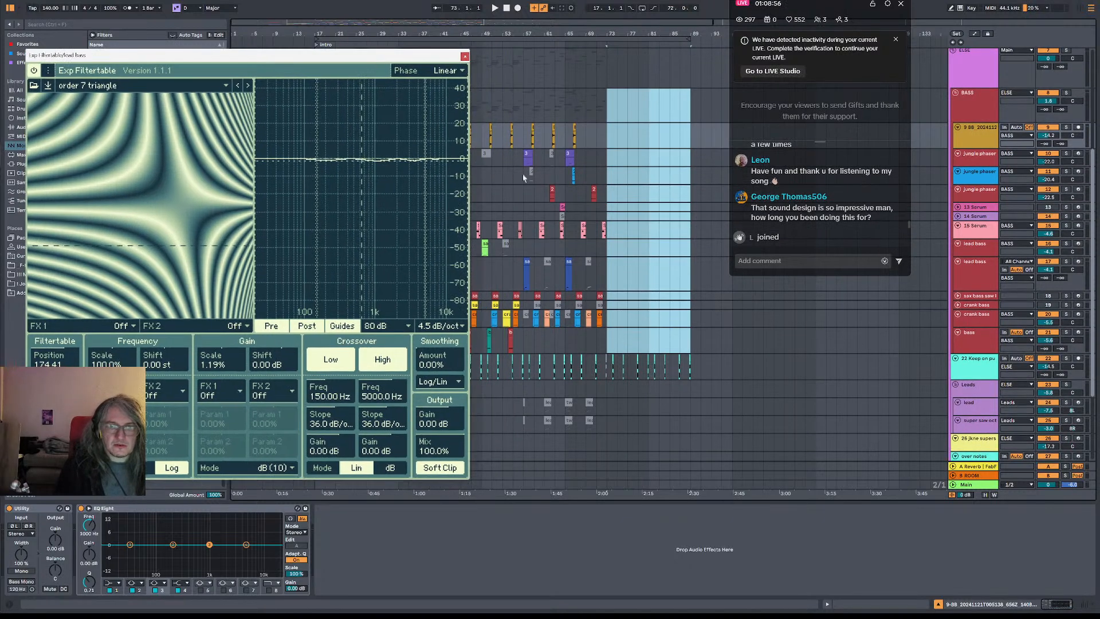
click(548, 199)
key(space)
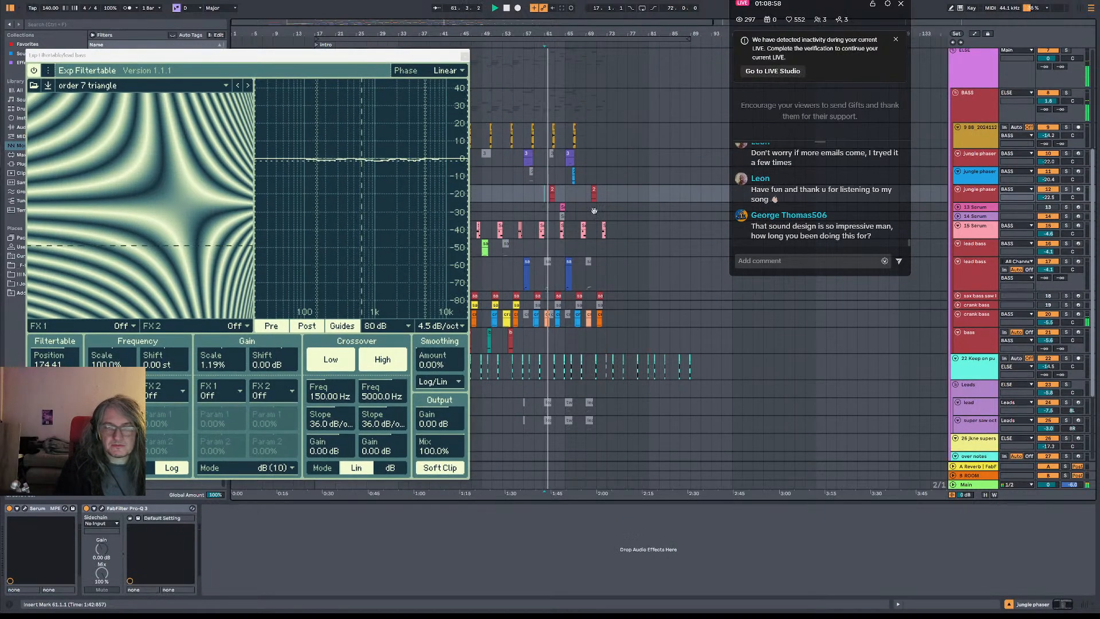
scroll(524, 284, up, 1)
click(521, 288)
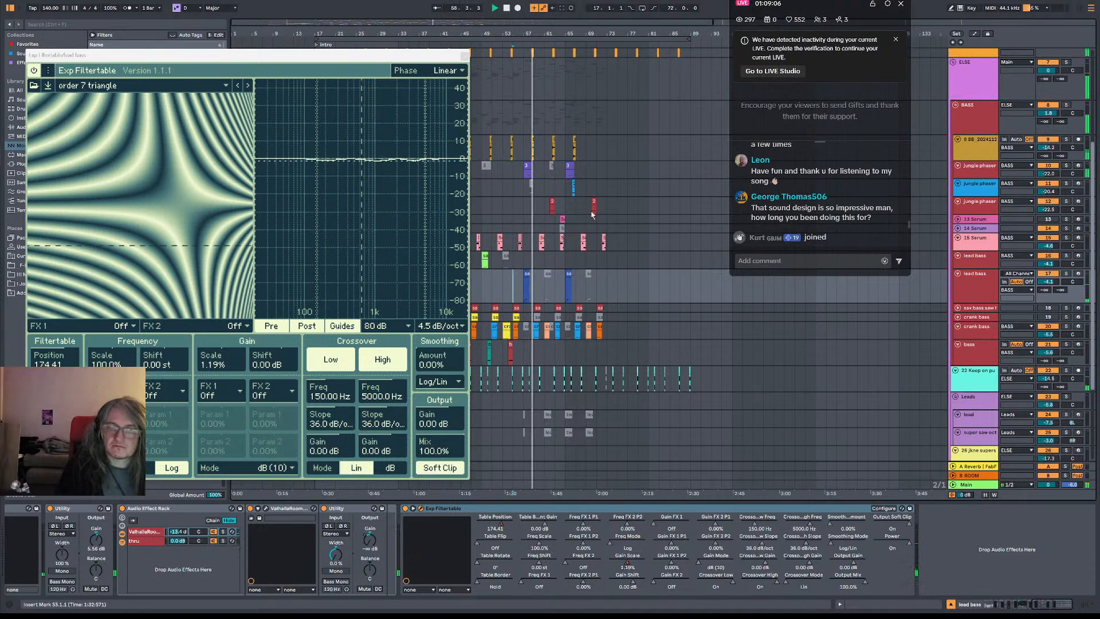
key(space)
- Close the Exp Filtertable window and duplicate the crank bass track
drag(550, 34, 619, 109)
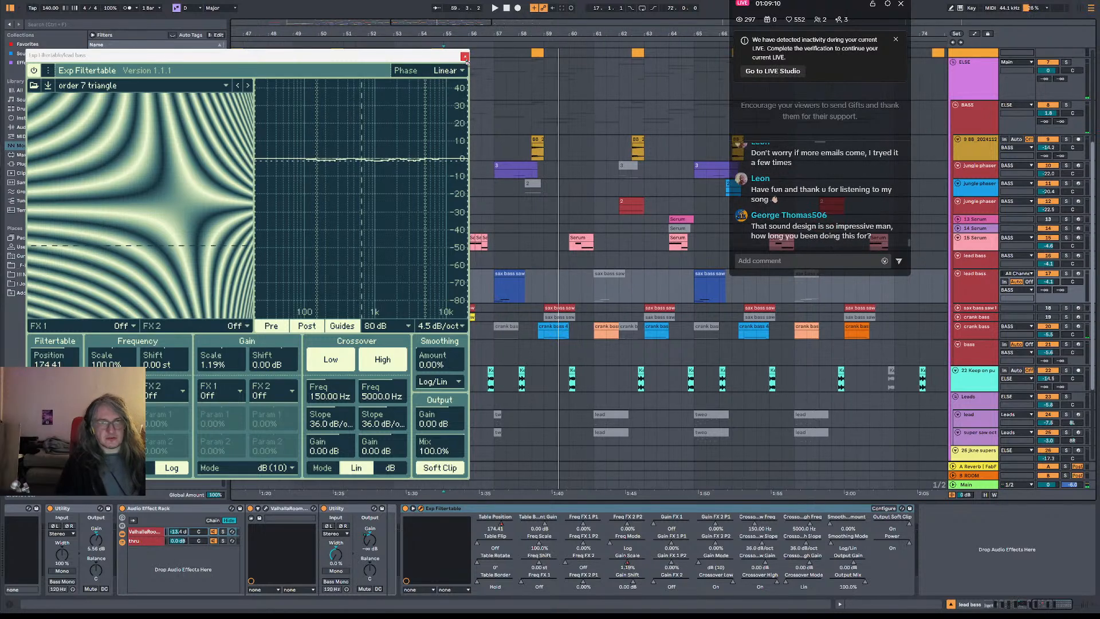
click(465, 57)
click(971, 332)
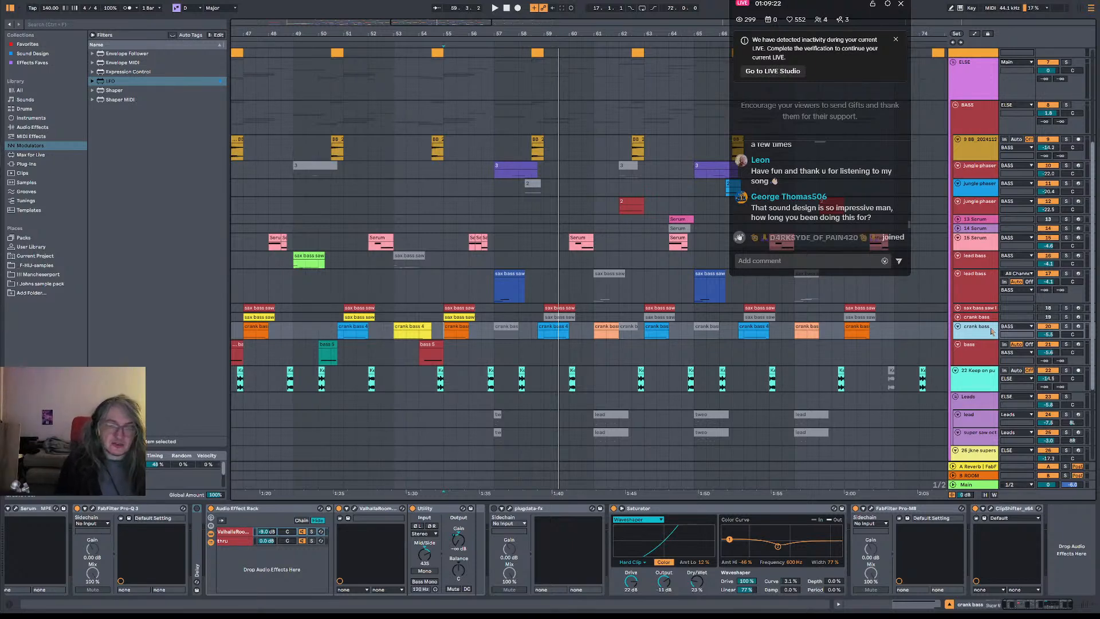
key(ctrl+d)
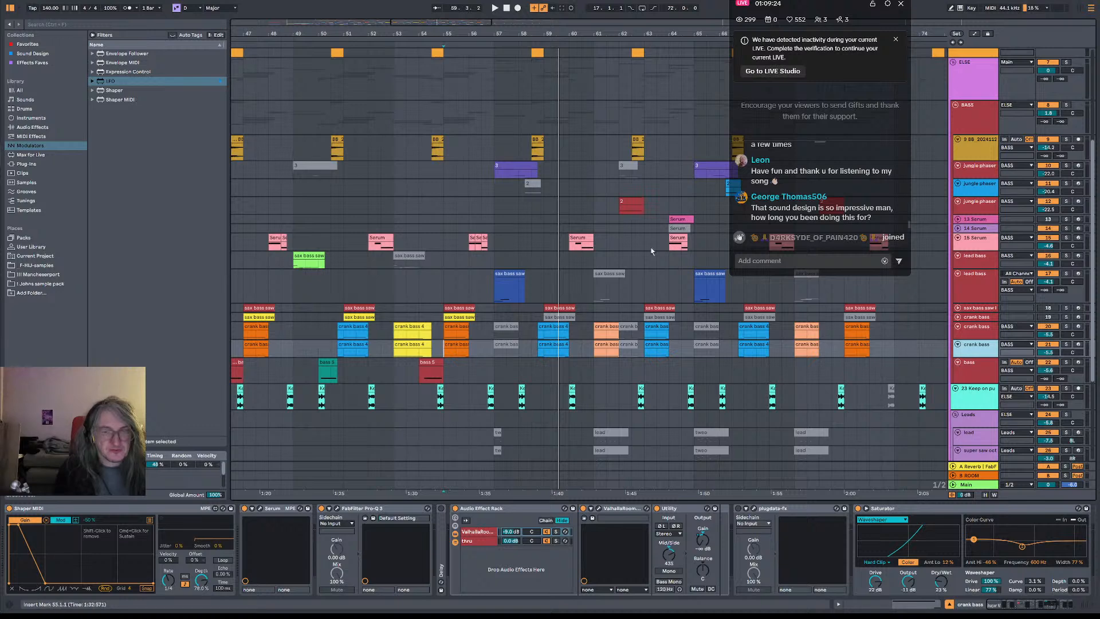
- Clear the duplicate crank bass track from bar 21 to 57 and the original crank bass track from bar 57 to 79
drag(561, 33, 561, 5)
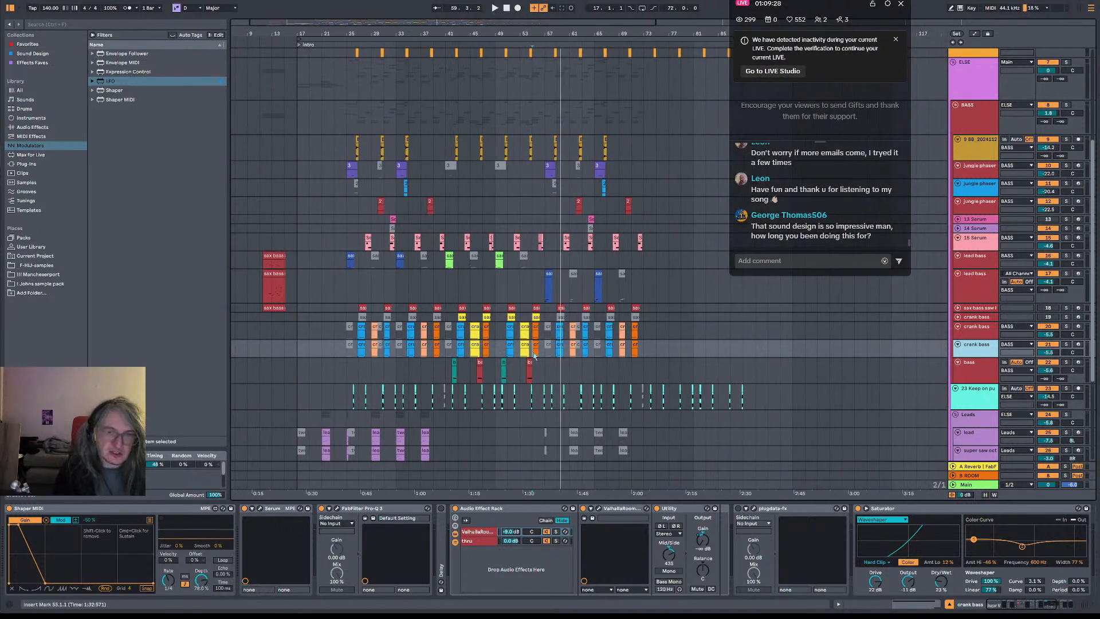
drag(545, 353, 321, 348)
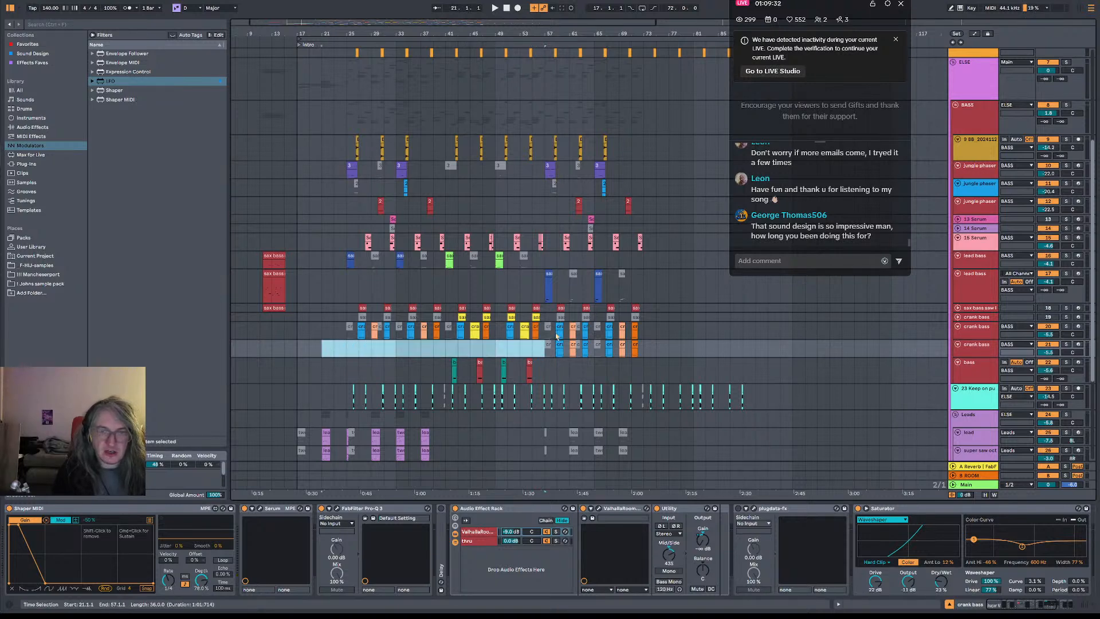
drag(545, 336, 681, 332)
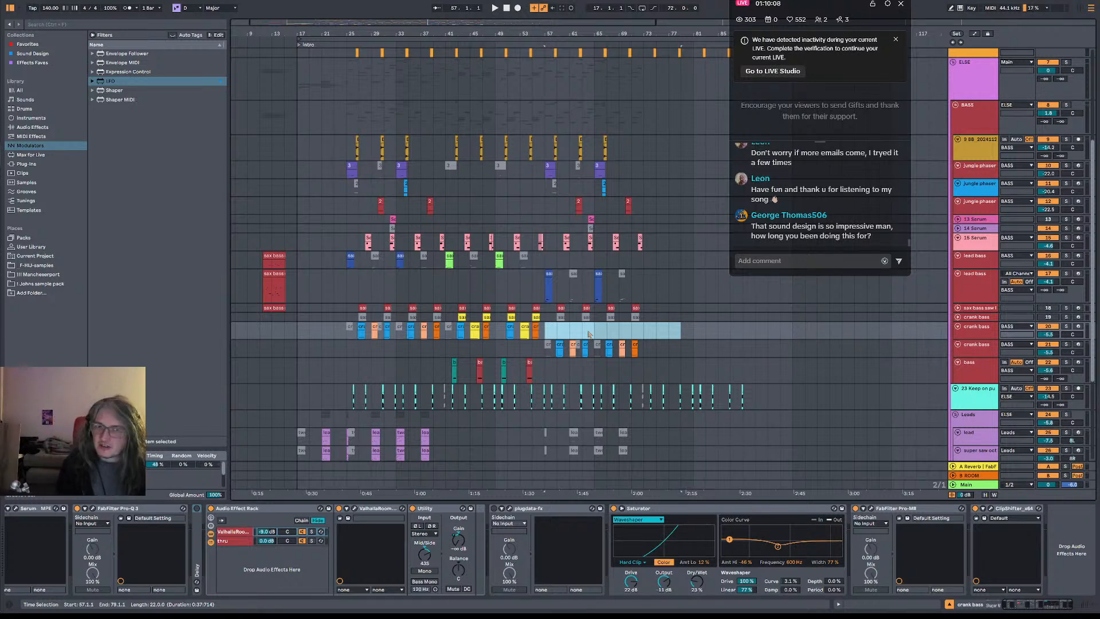
- Switch to the browser, search Google for "how many amps to start a car", and return to Ableton Live
key(alt+Tab)
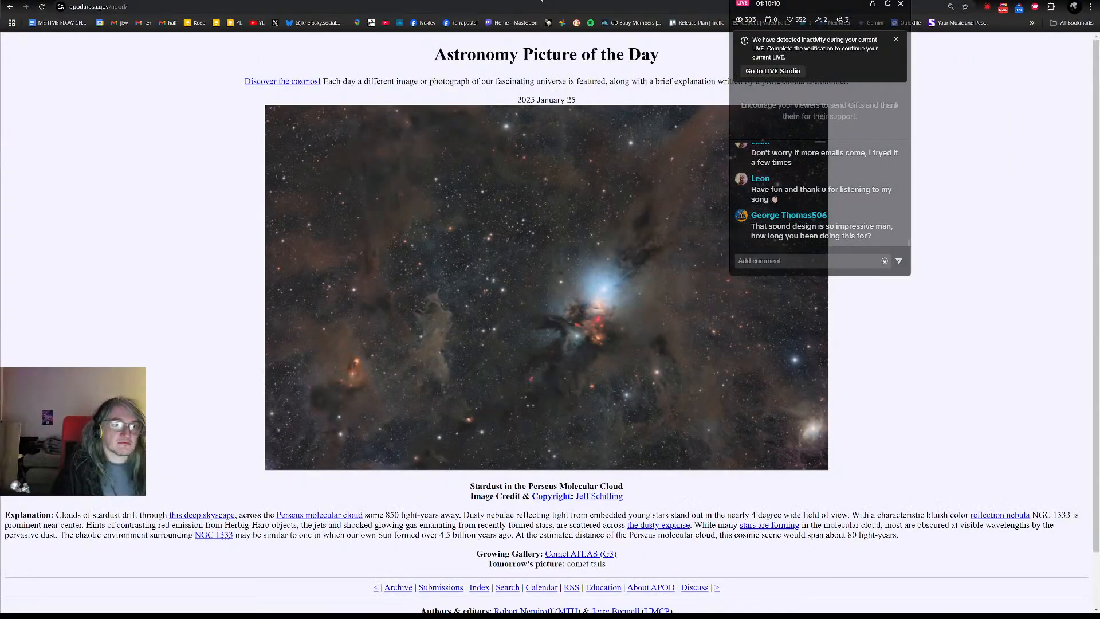
key(ctrl+t)
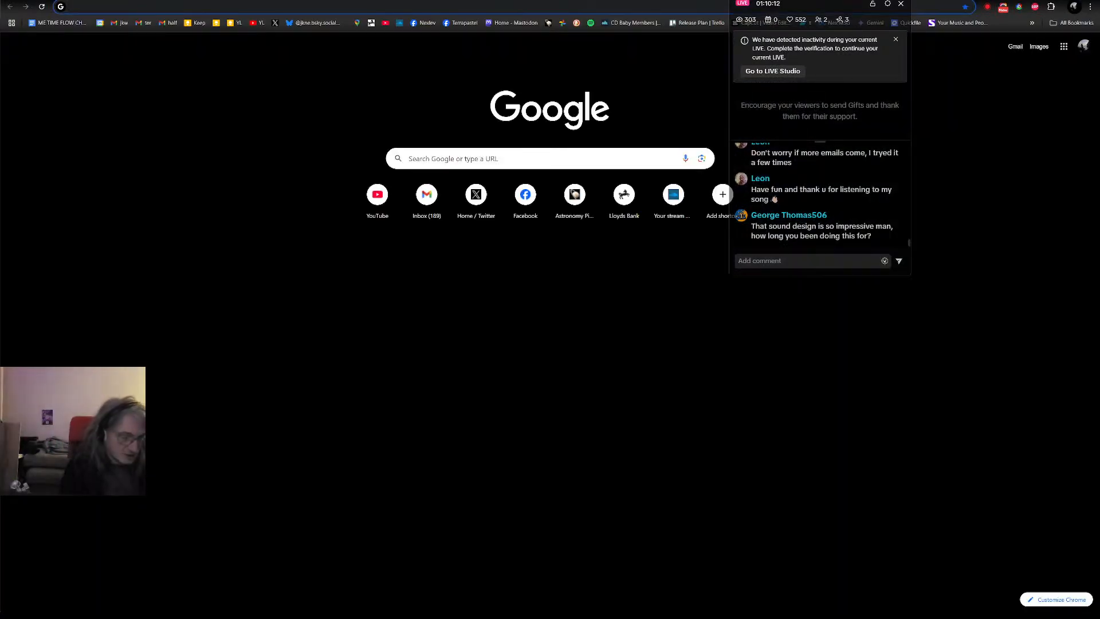
text(how)
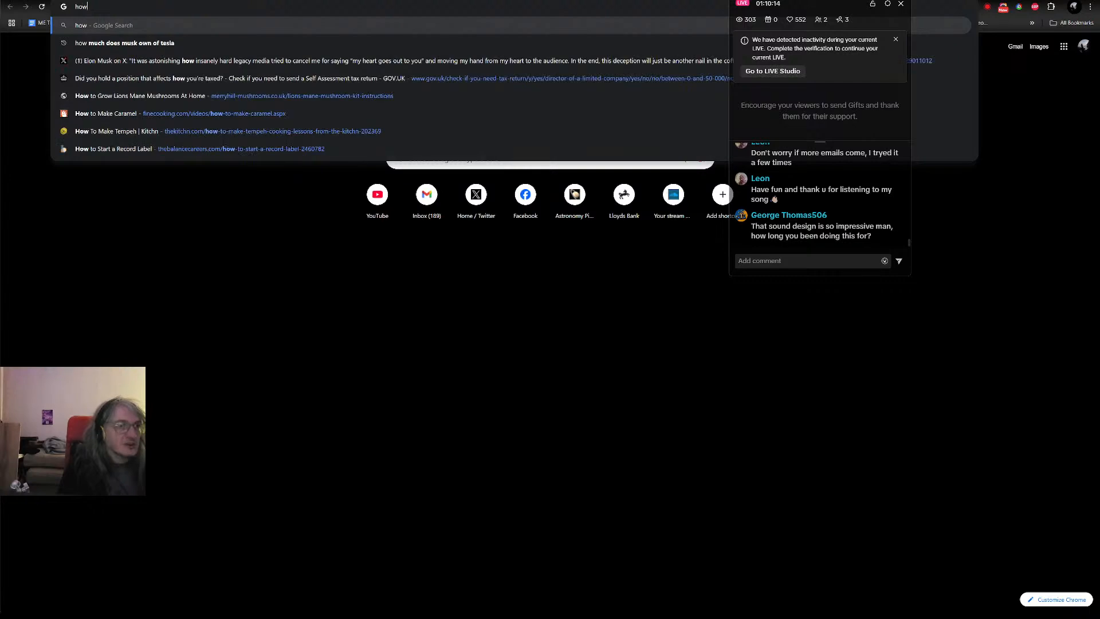
text( many amps to star)
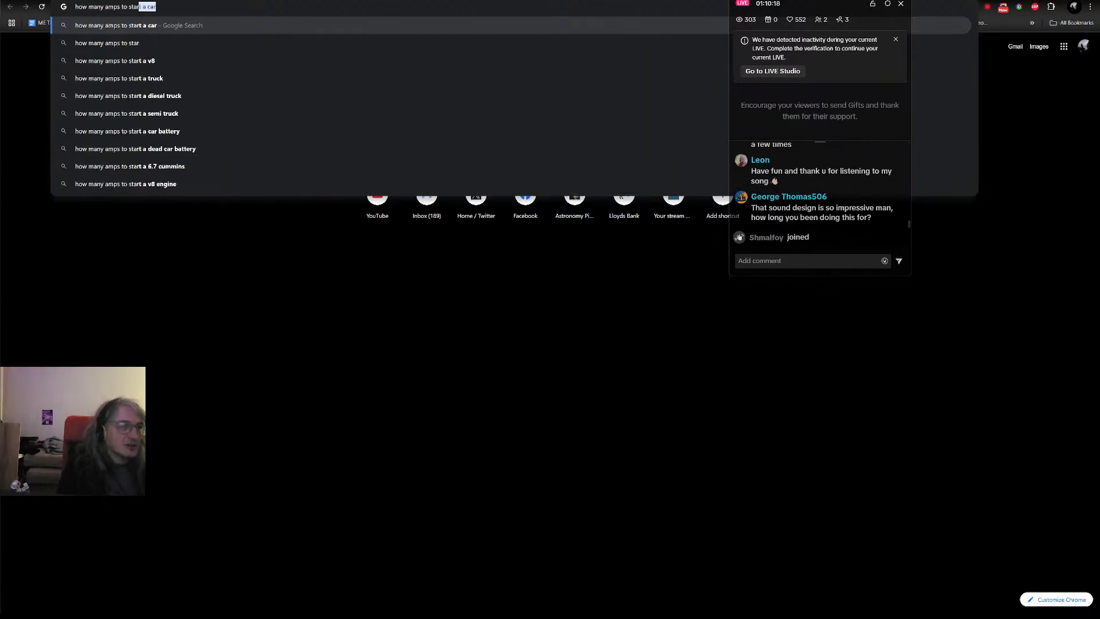
key(Return)
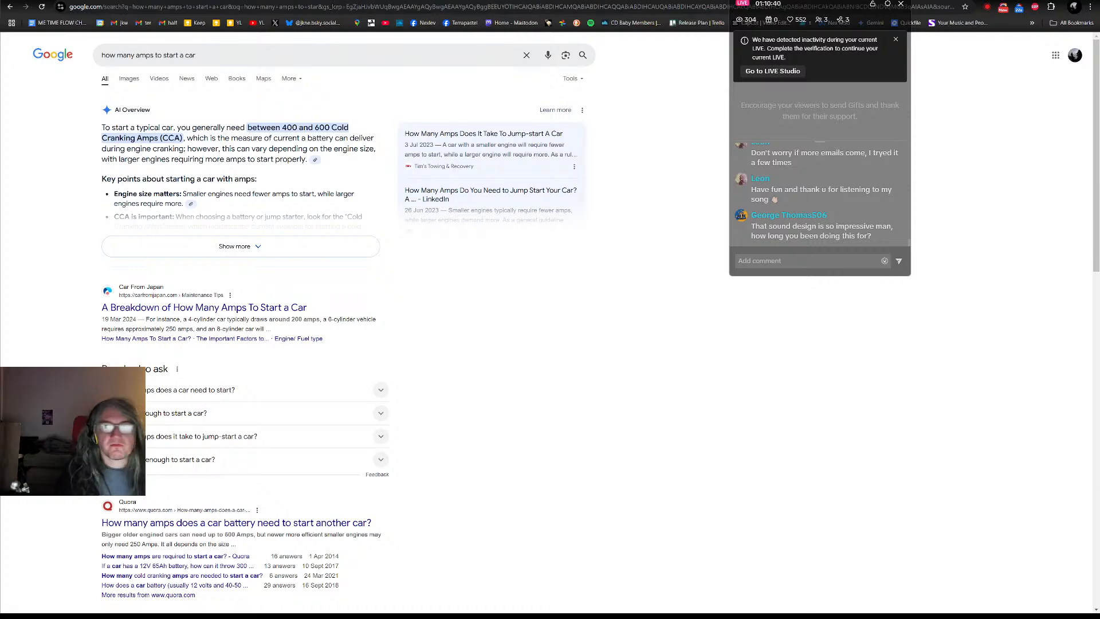
key(alt+Tab)
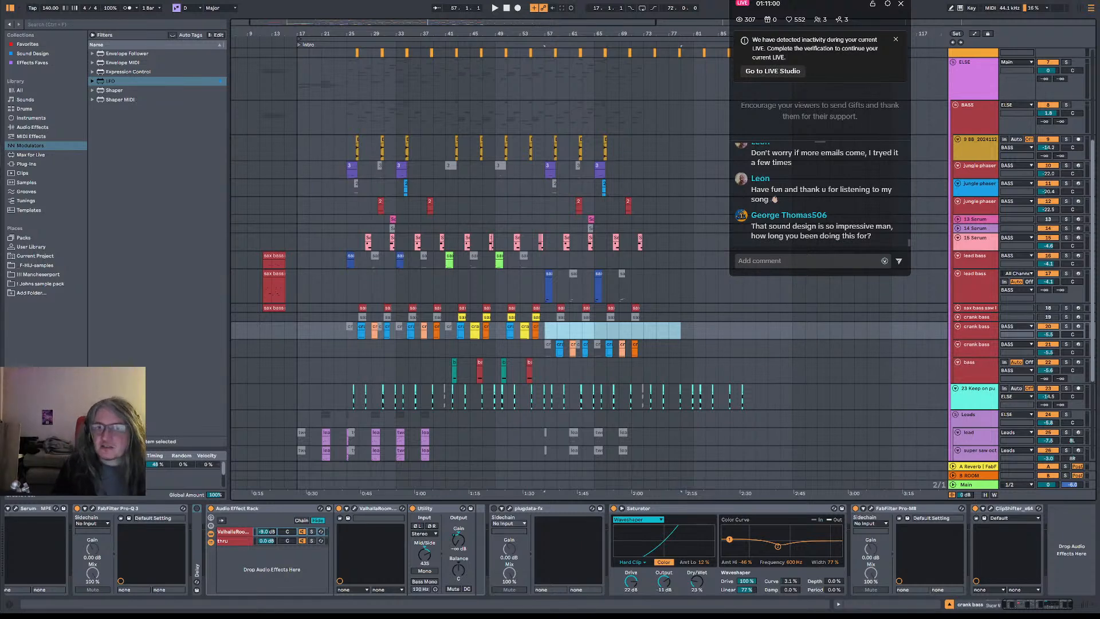
- Dismiss the livestream's inactivity notice and play the arrangement from bar 57
click(897, 42)
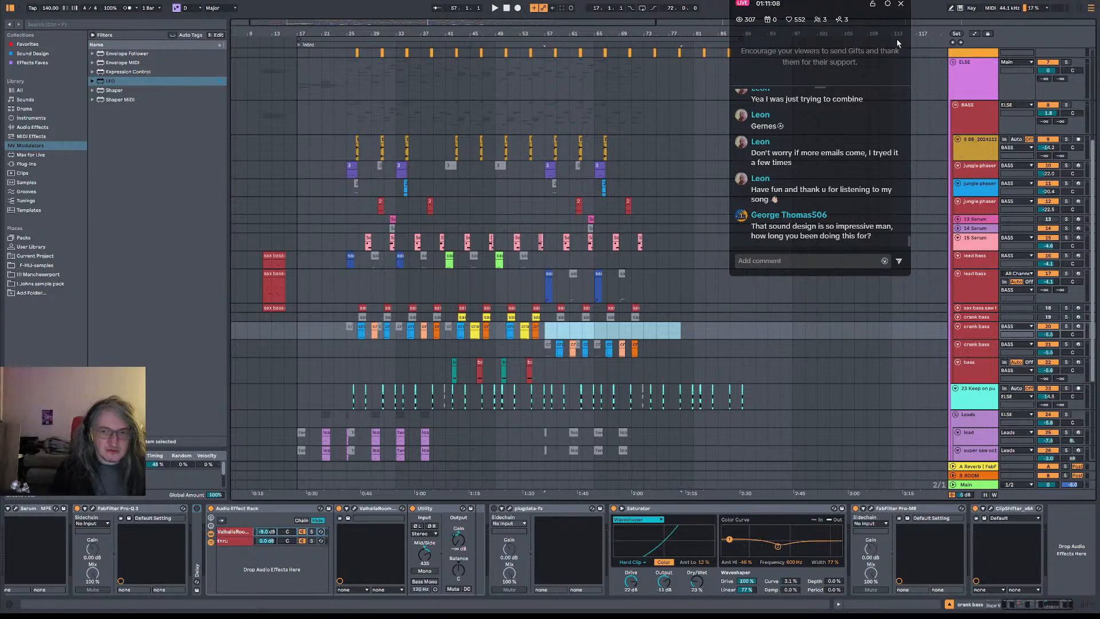
drag(577, 34, 564, 92)
click(477, 337)
key(space)
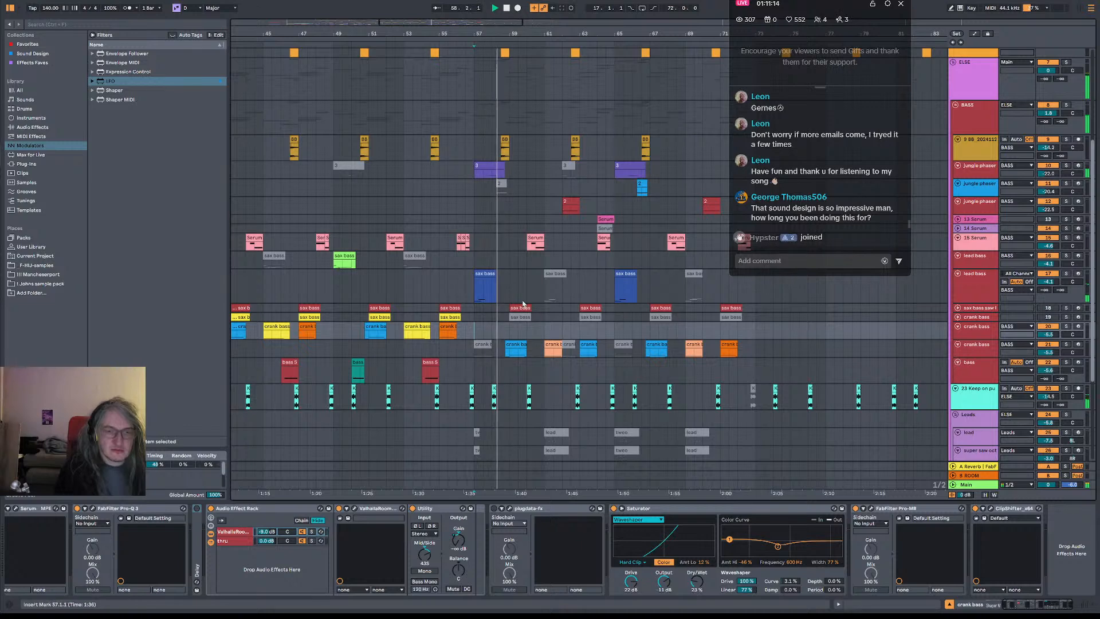
- Solo the lead bass track, insert a new audio track directly below it, and select the Main track
click(478, 296)
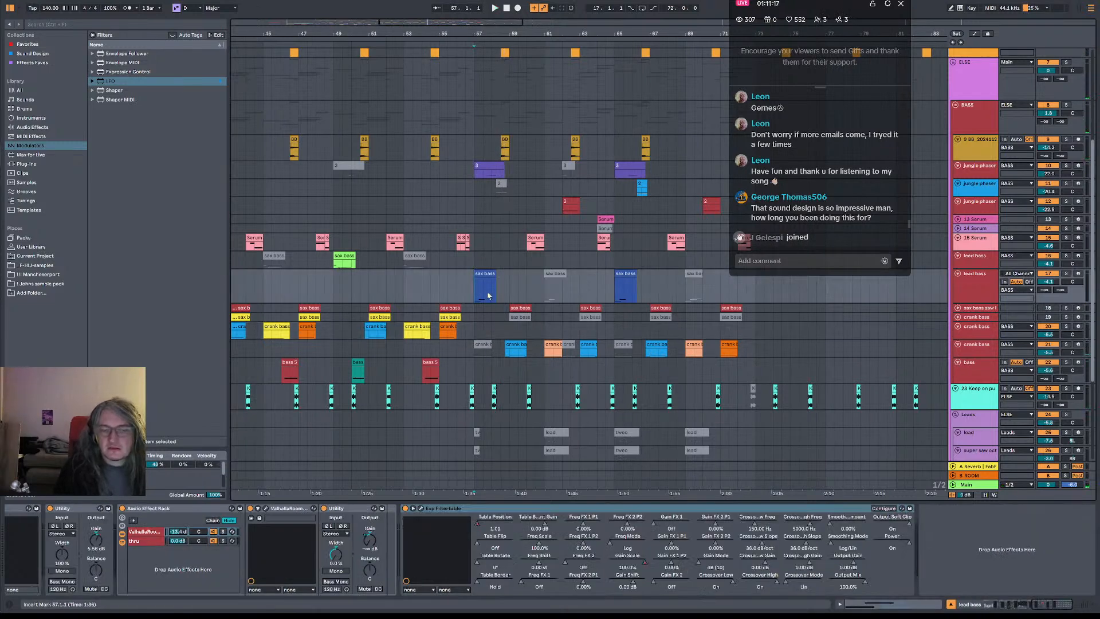
click(1066, 274)
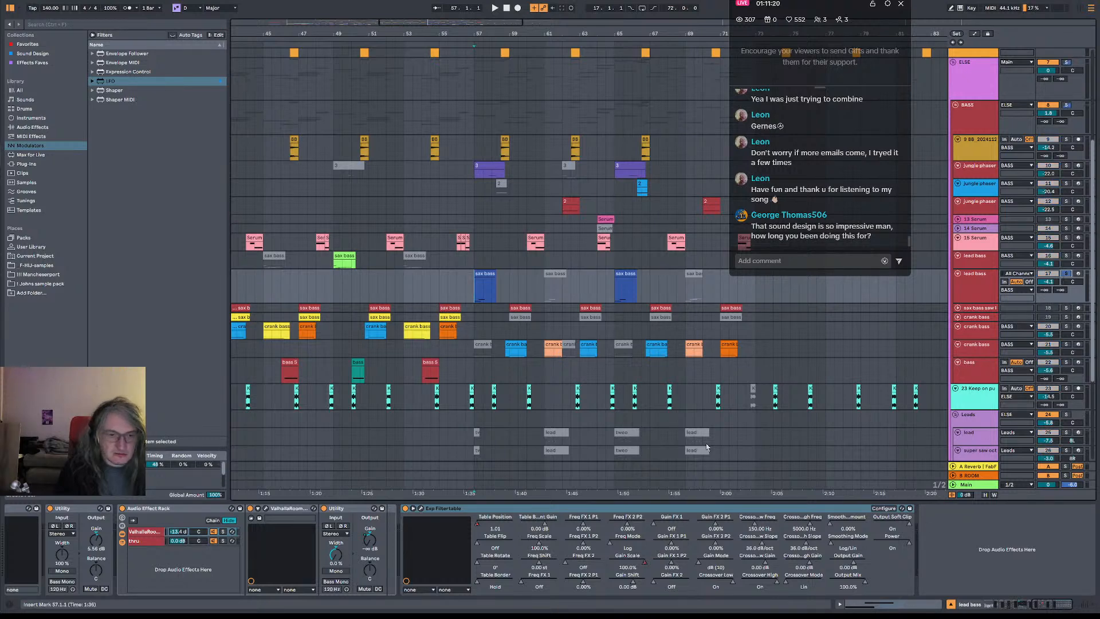
click(977, 484)
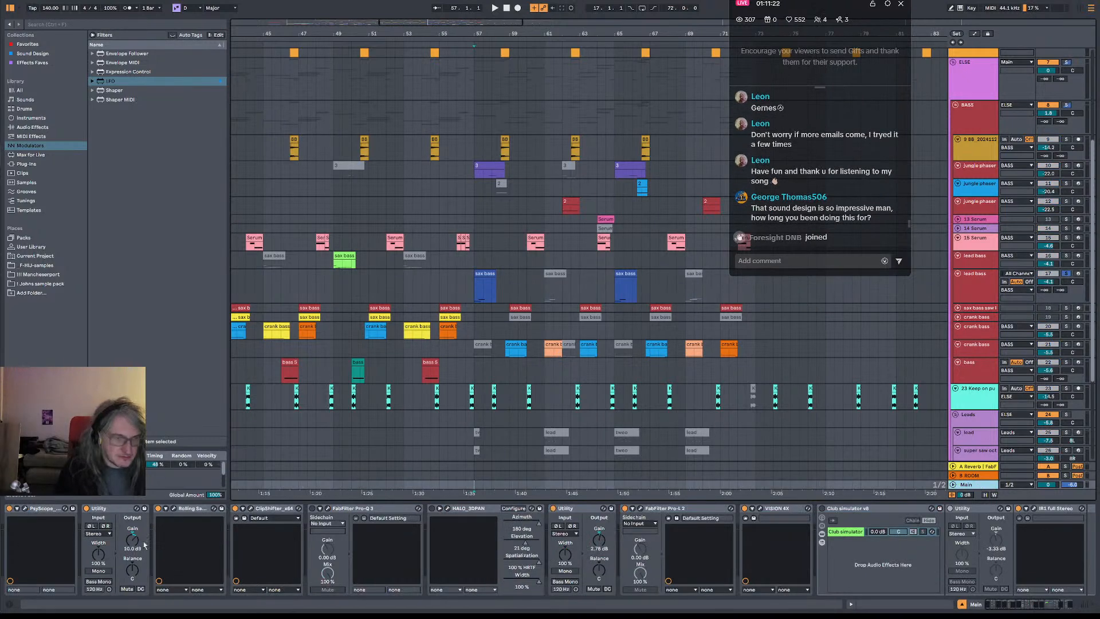
click(985, 301)
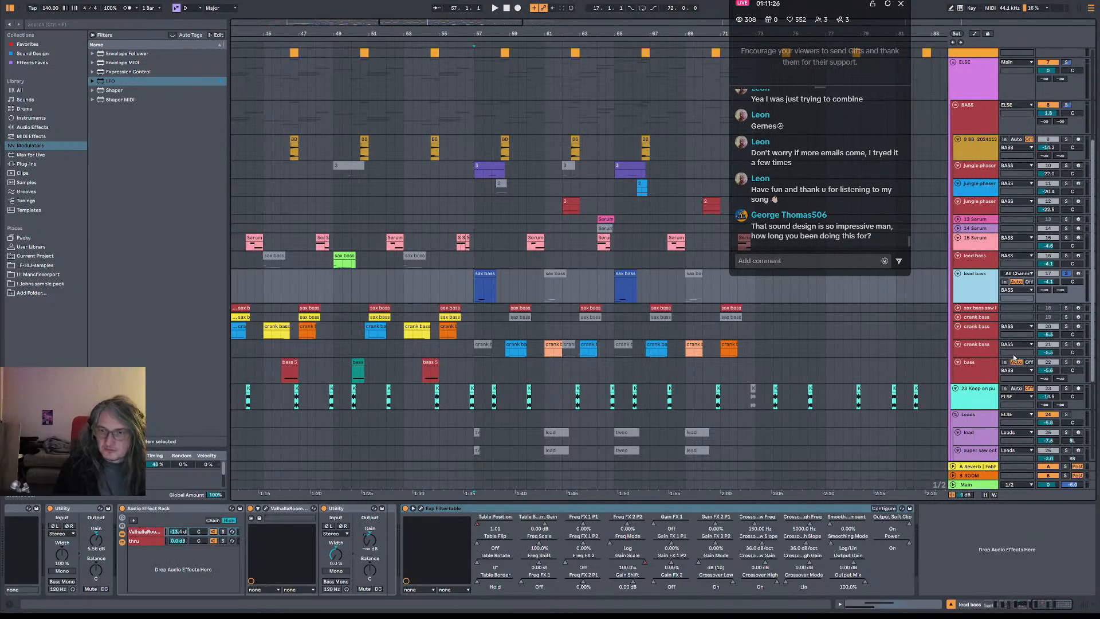
key(ctrl+t)
click(976, 487)
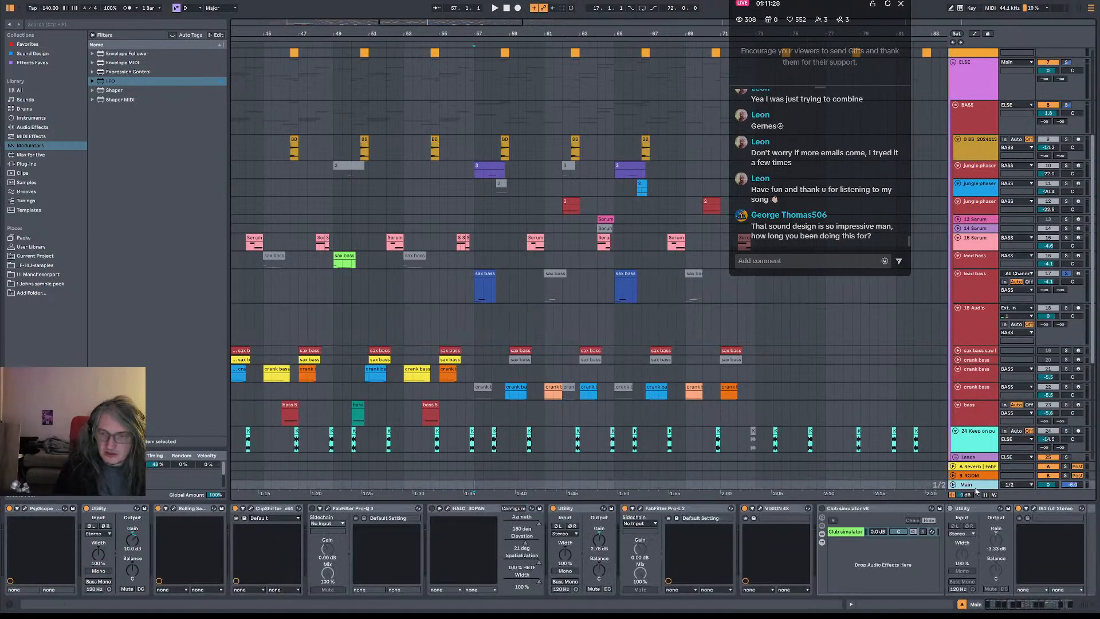
- Play the soloed lead bass from bar 57, place the Rolling Sampler capture at bar 57 on the new audio track, and unsolo the lead bass
key(space)
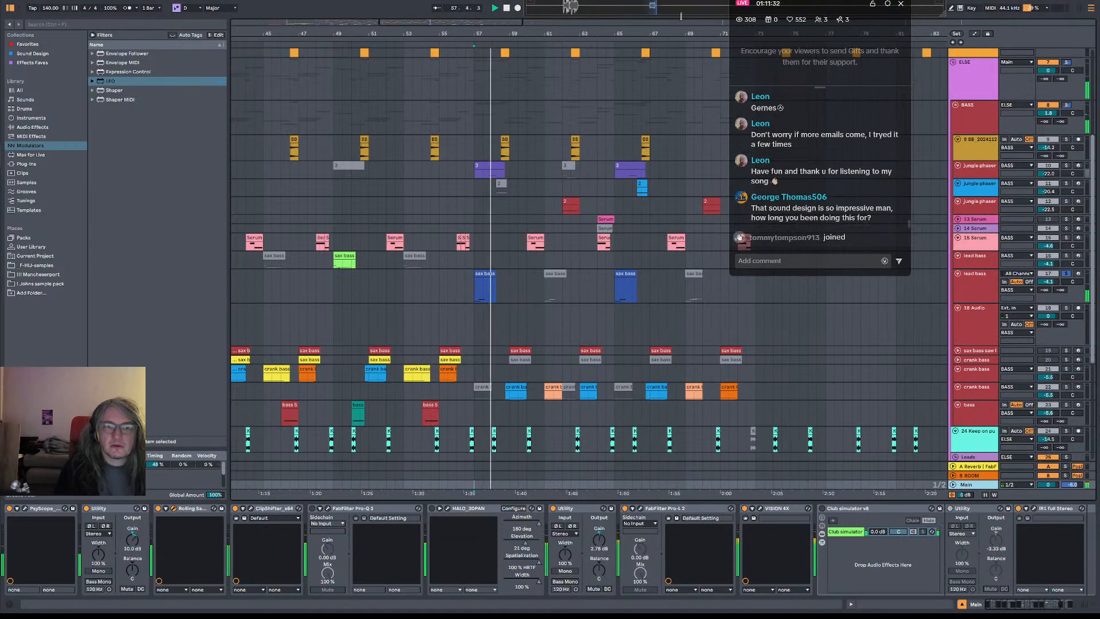
key(space)
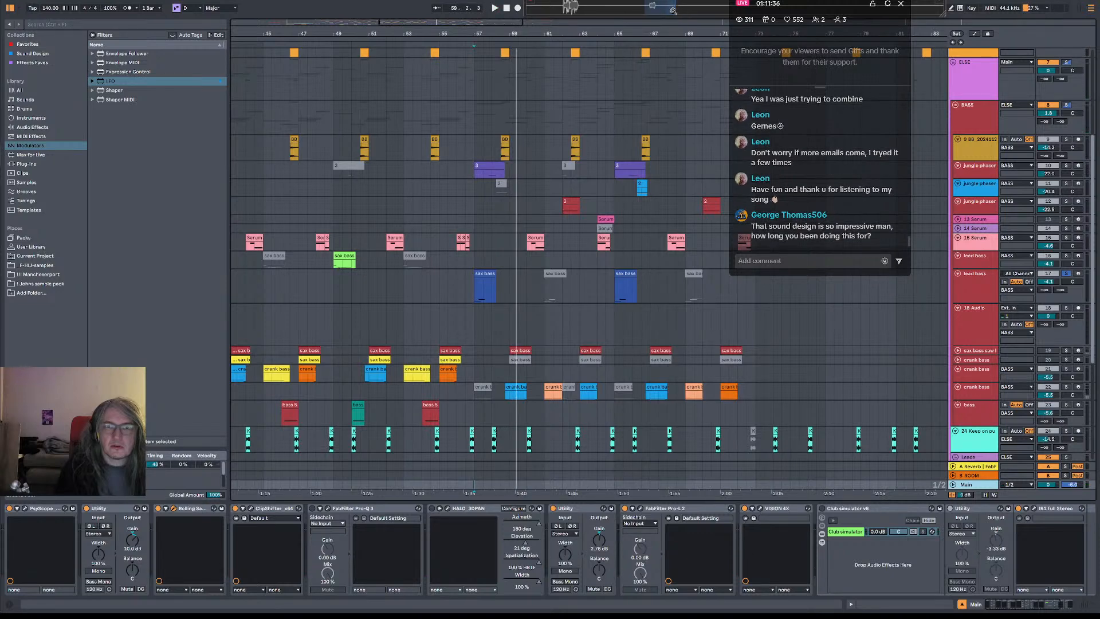
click(475, 329)
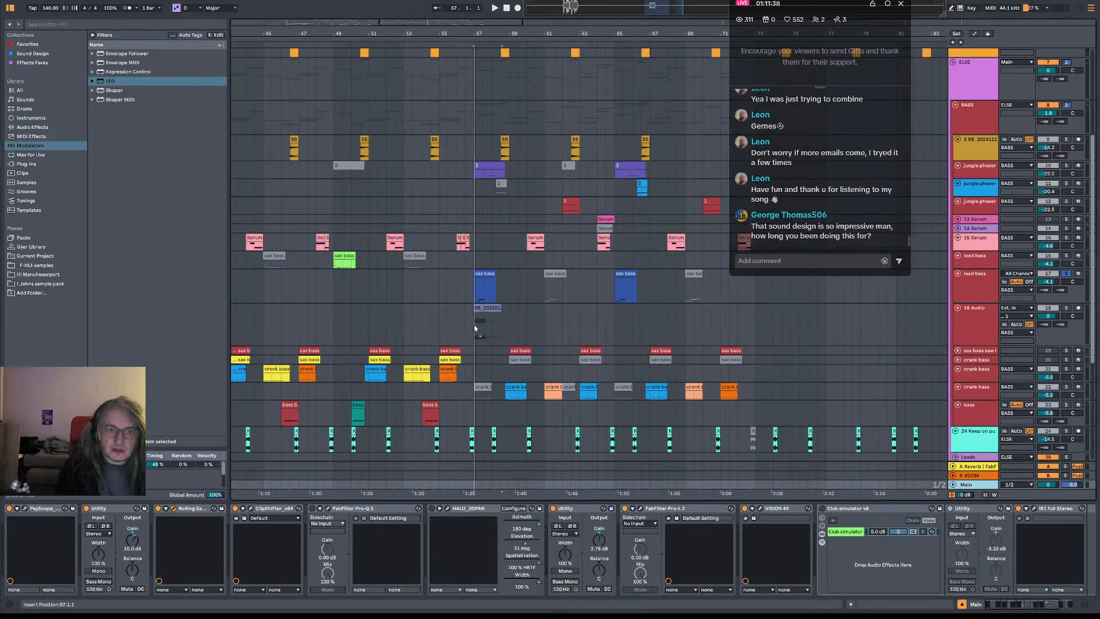
drag(475, 329, 475, 329)
click(1067, 274)
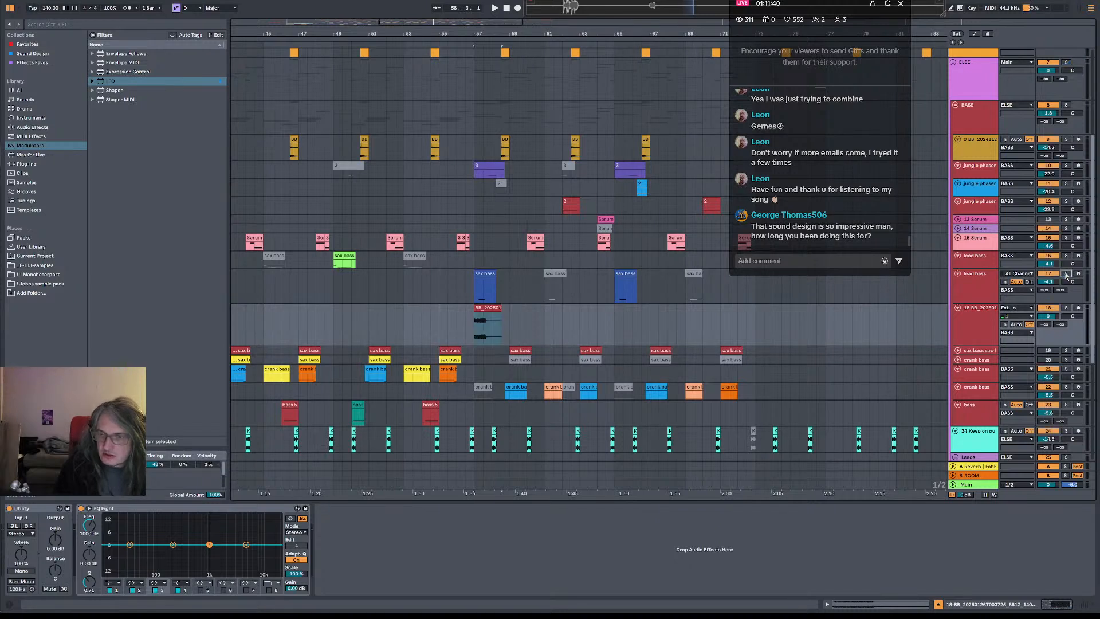
- Set the recorded audio track's volume to -4.1 dB and compare it in solo with the lead bass
key(space)
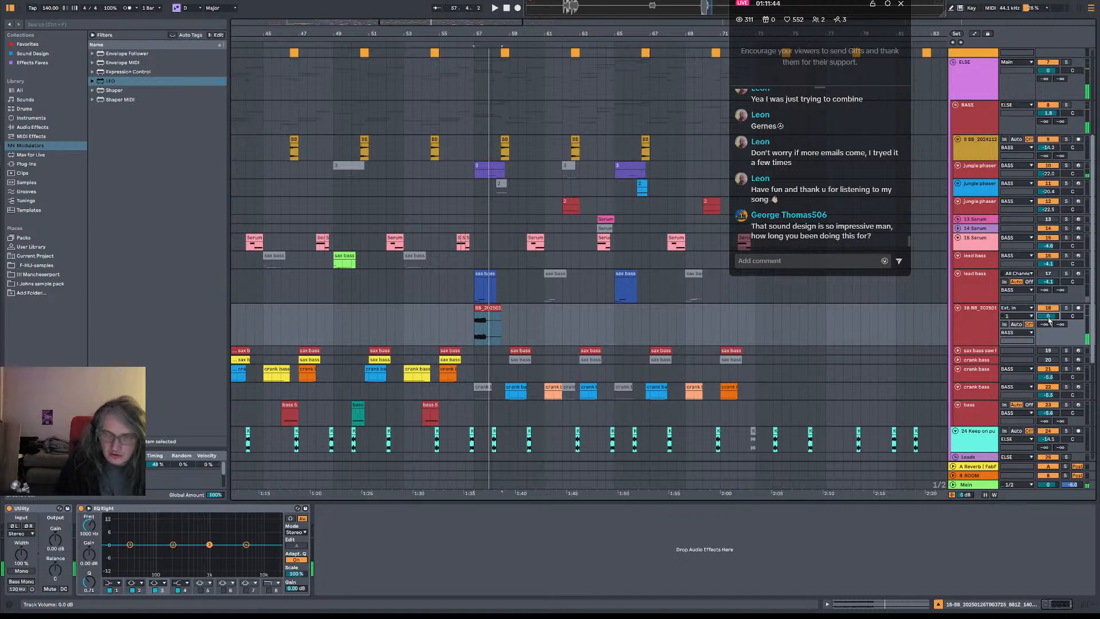
key(space)
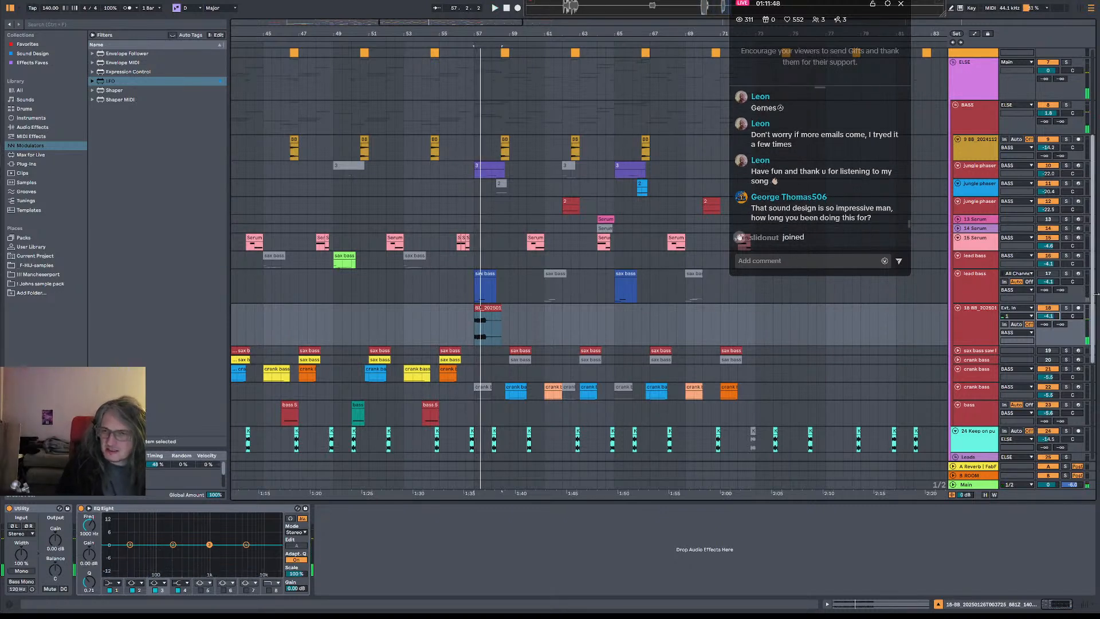
click(1070, 275)
key(space)
key(space)
key(space)
click(1068, 308)
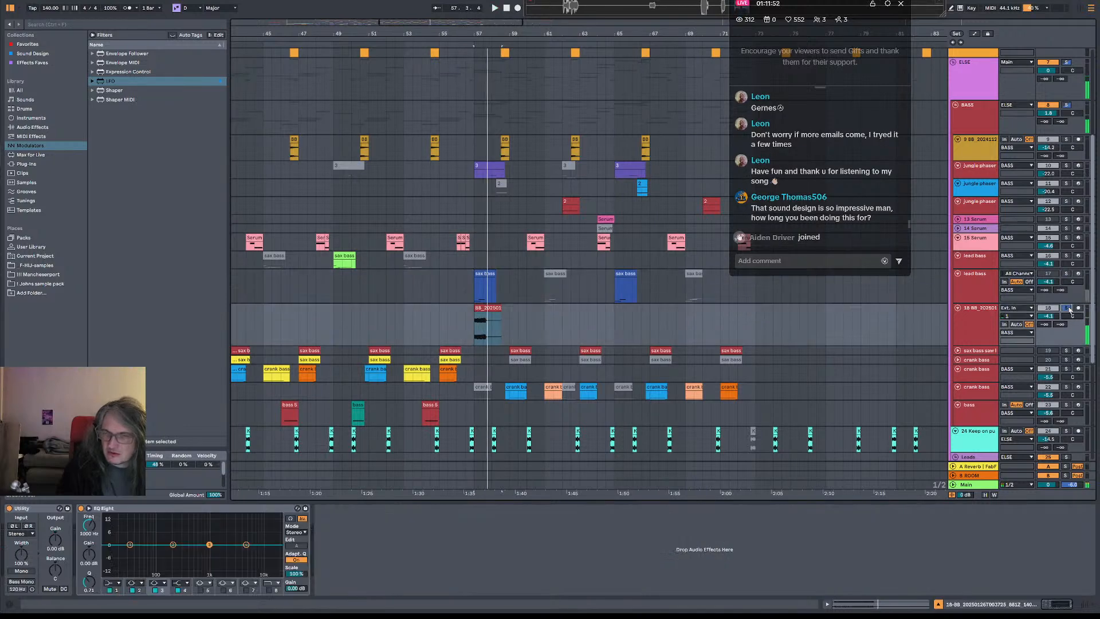
key(space)
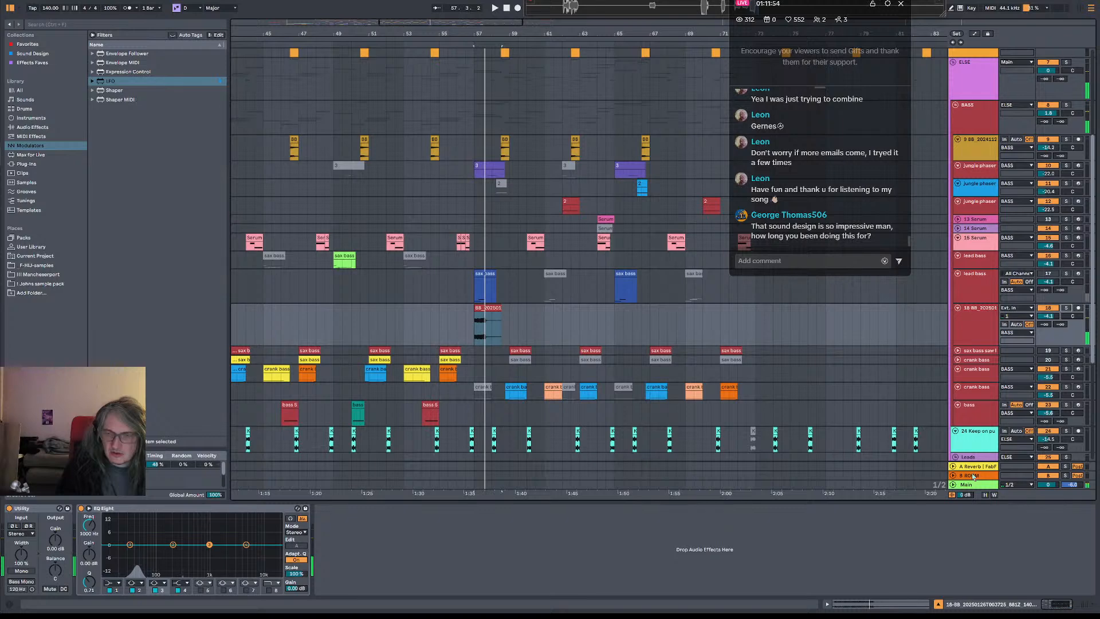
- Set the recorded audio track's volume to -14.1 dB and play from bar 57
click(991, 485)
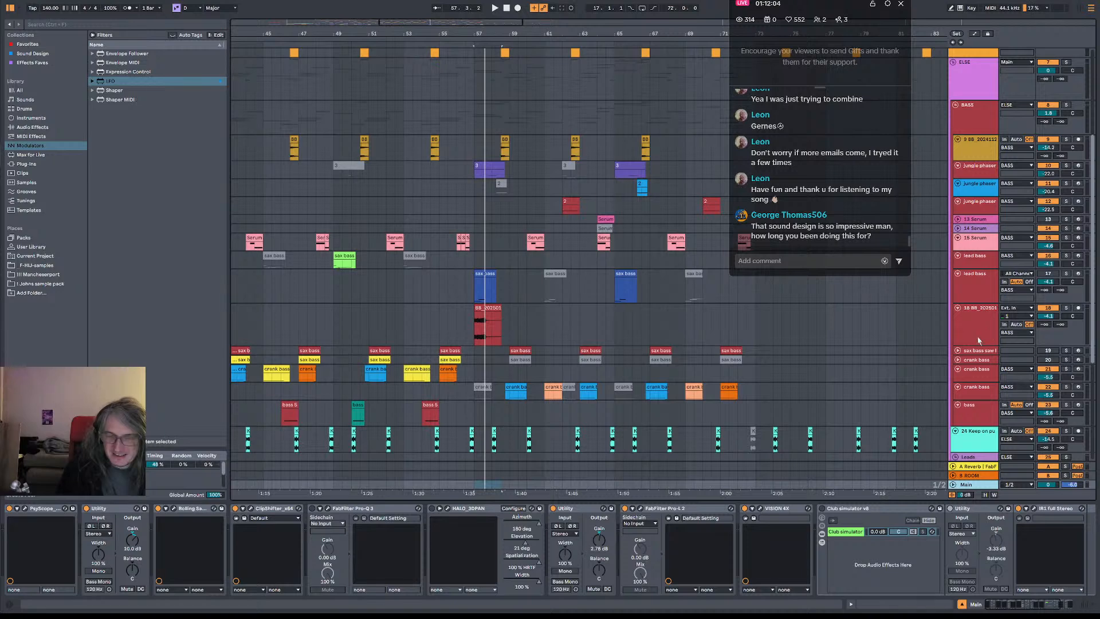
click(1050, 317)
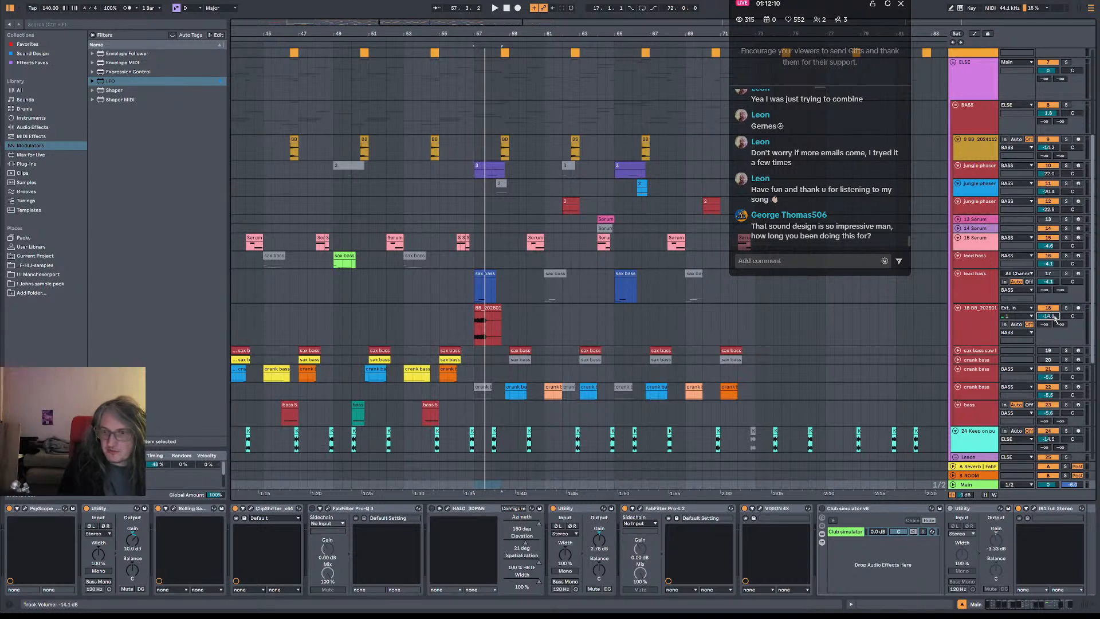
key(space)
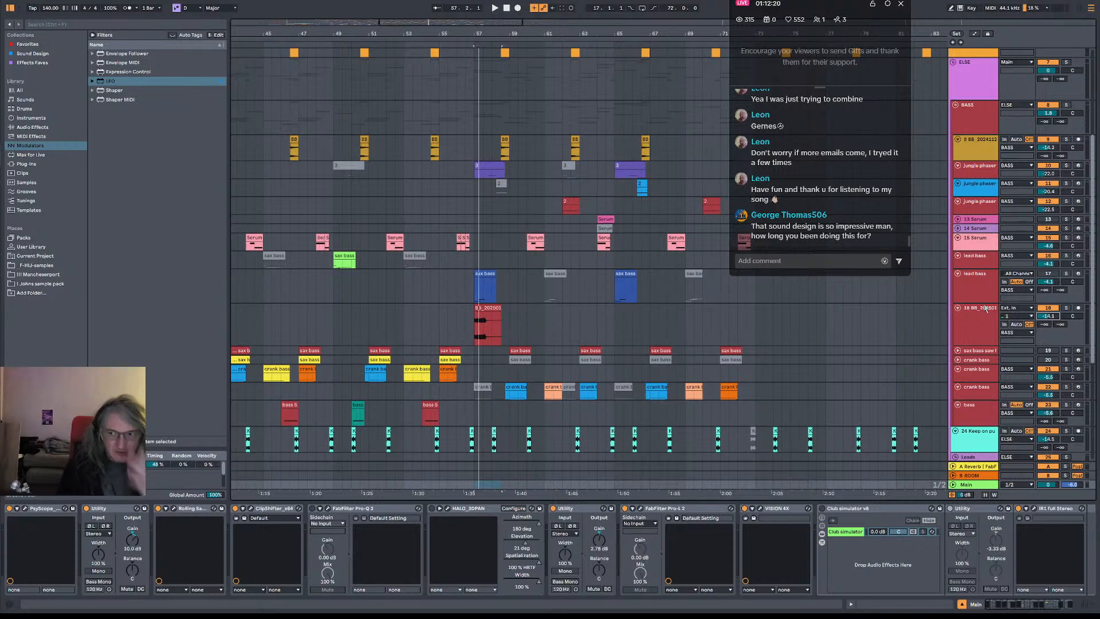
key(space)
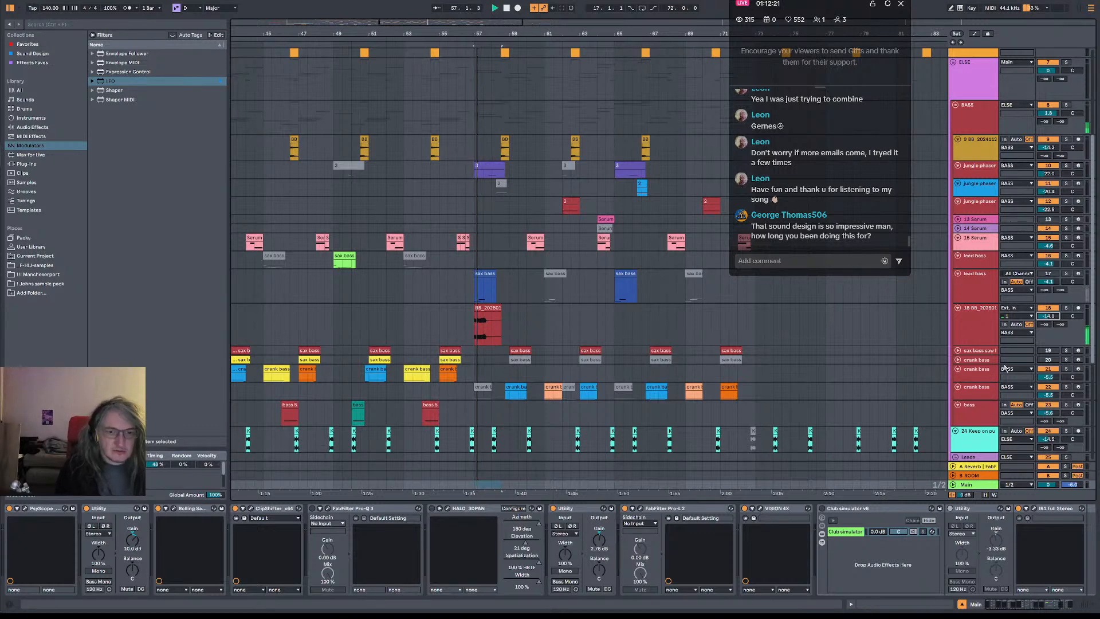
- Collapse the lead bass track and copy the recorded audio clip from bar 57 to bar 65
click(1003, 301)
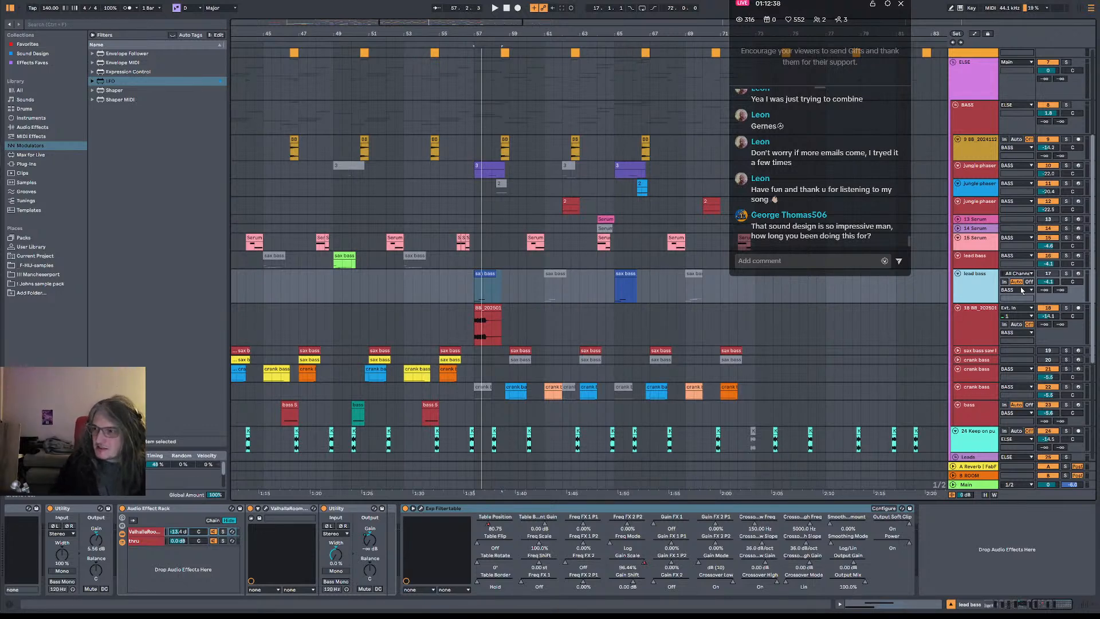
key(space)
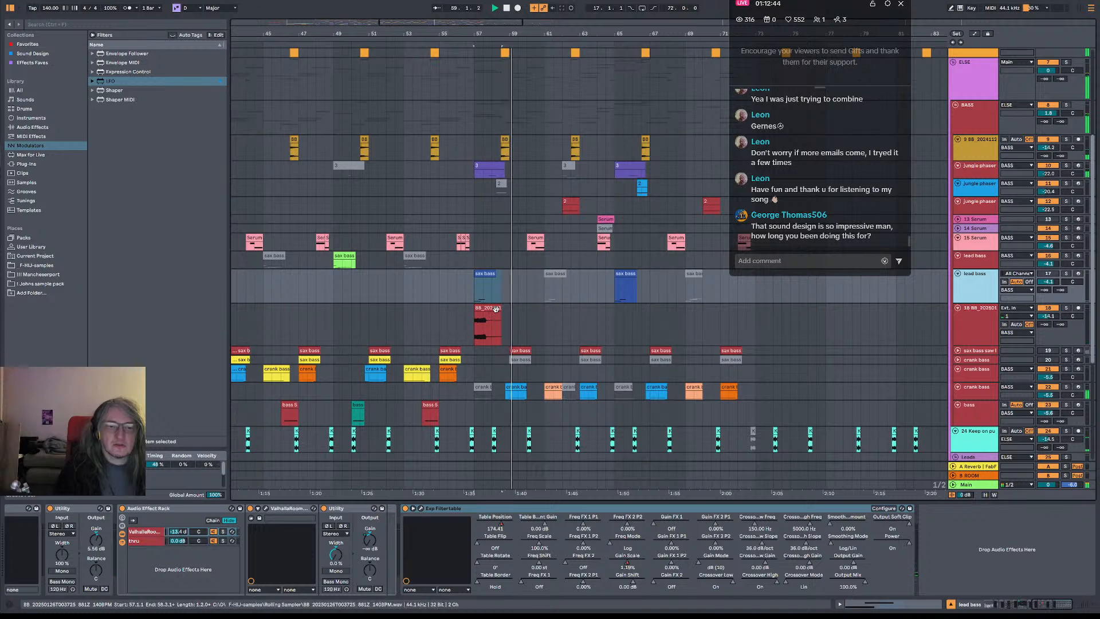
click(957, 274)
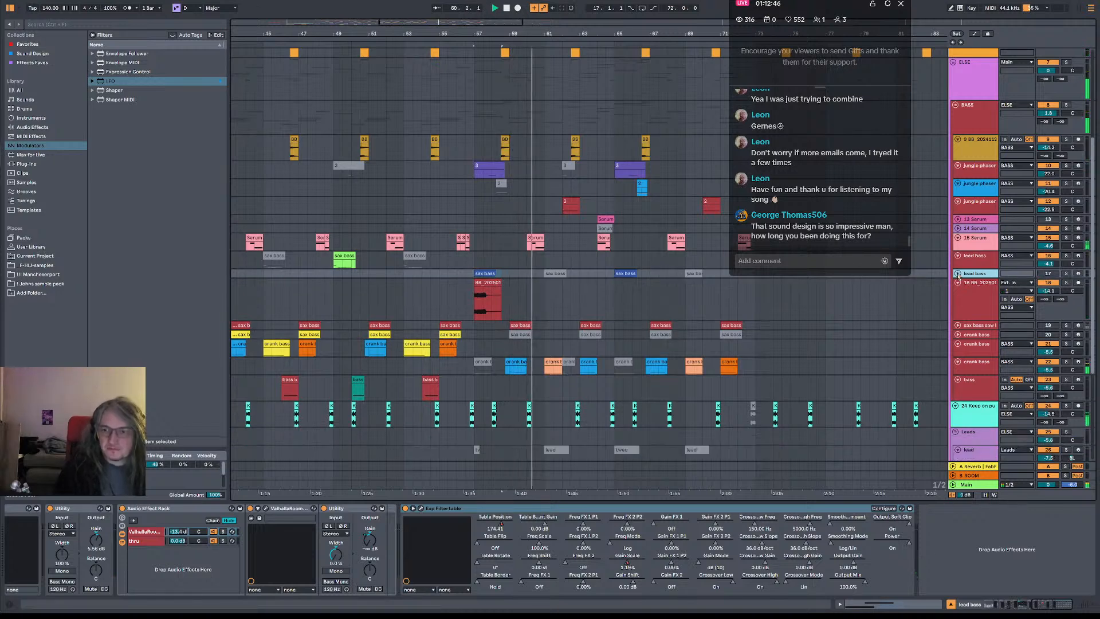
drag(490, 291, 631, 283)
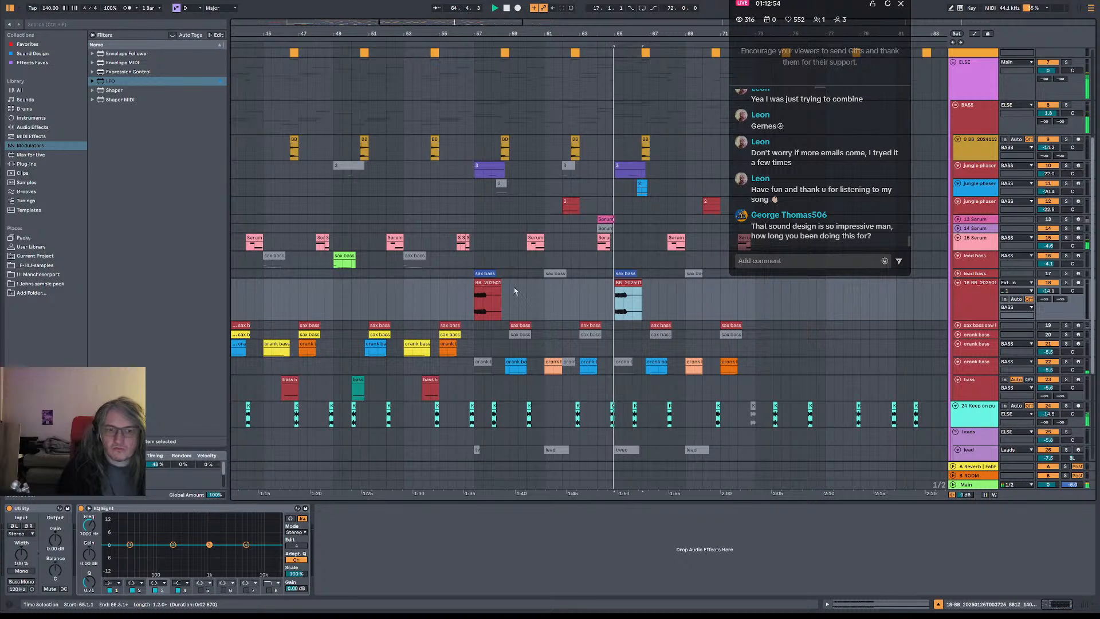
- Recolor the recorded audio clips at bars 57 and 65 dark blue
shift+click(482, 287)
right_click(482, 285)
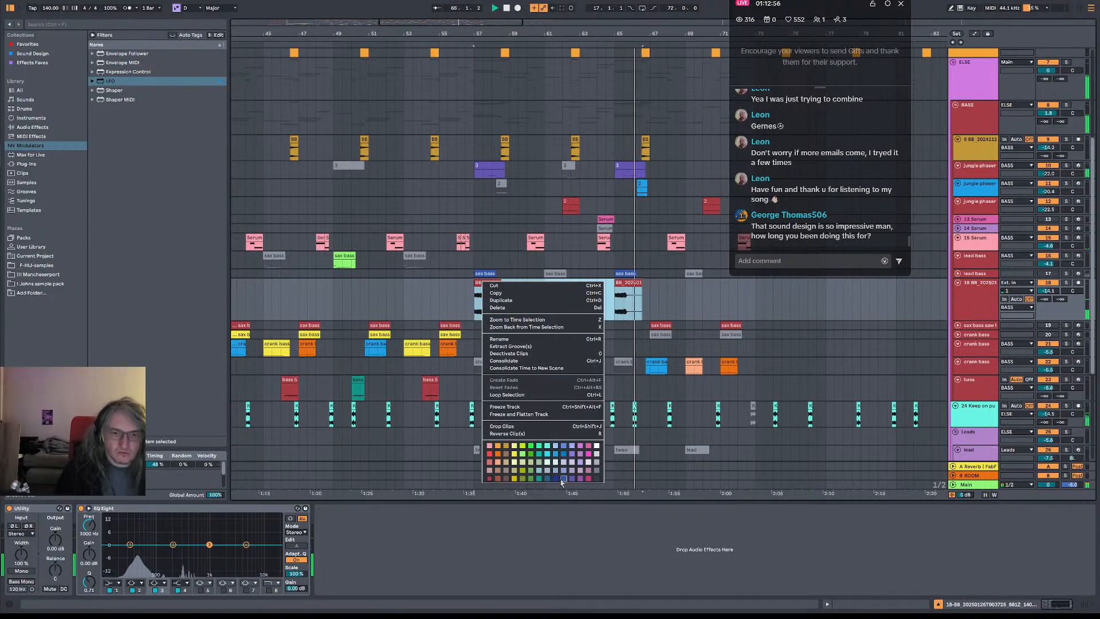
click(557, 478)
key(space)
right_click(491, 284)
click(556, 480)
right_click(492, 282)
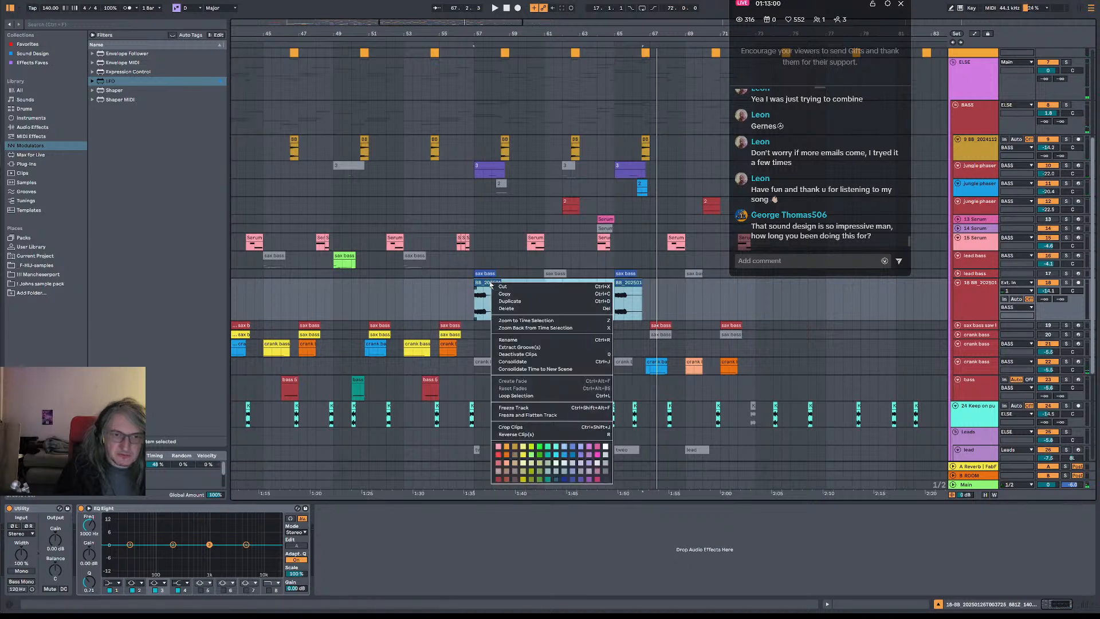
click(573, 479)
click(503, 298)
- Play from bar 57 and deactivate the purple jungle phaser clip at bar 57
click(474, 304)
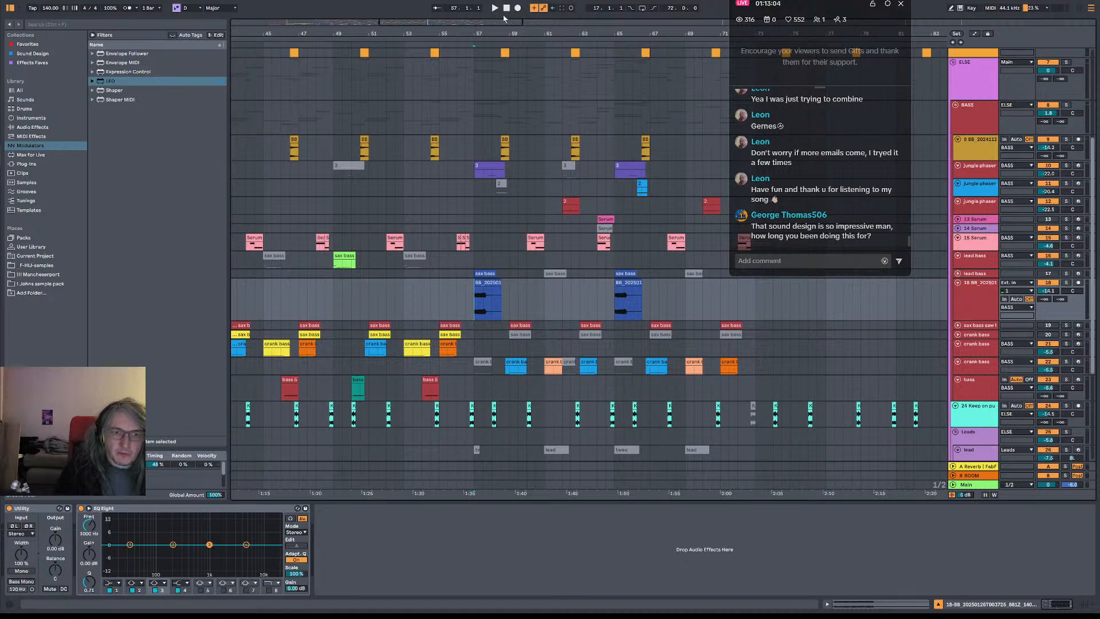
drag(498, 34, 499, 106)
key(space)
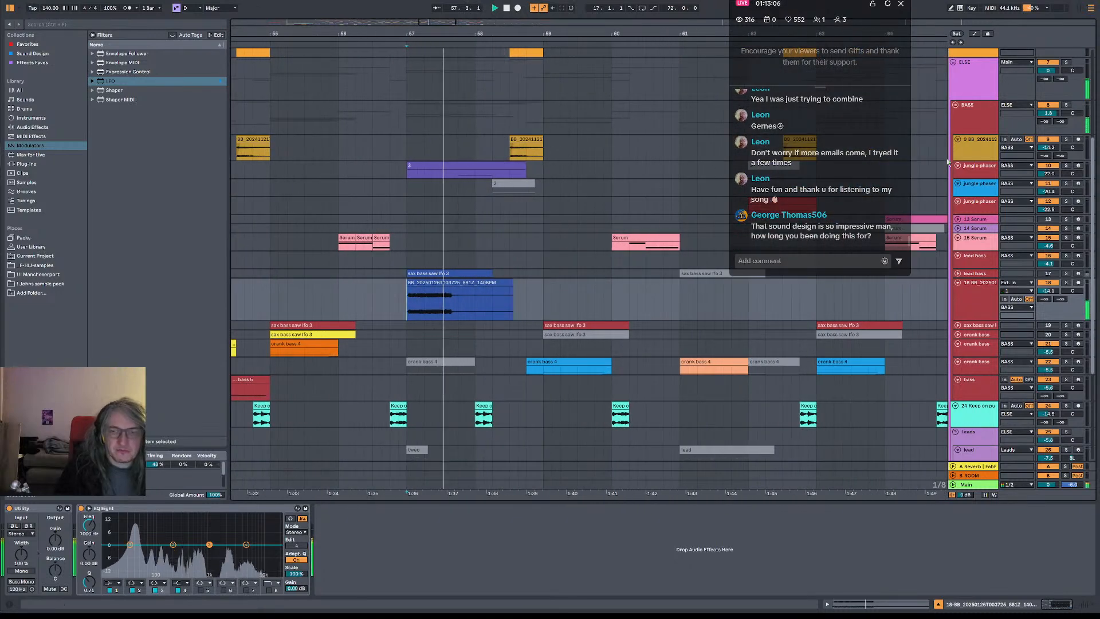
key(space)
click(1048, 166)
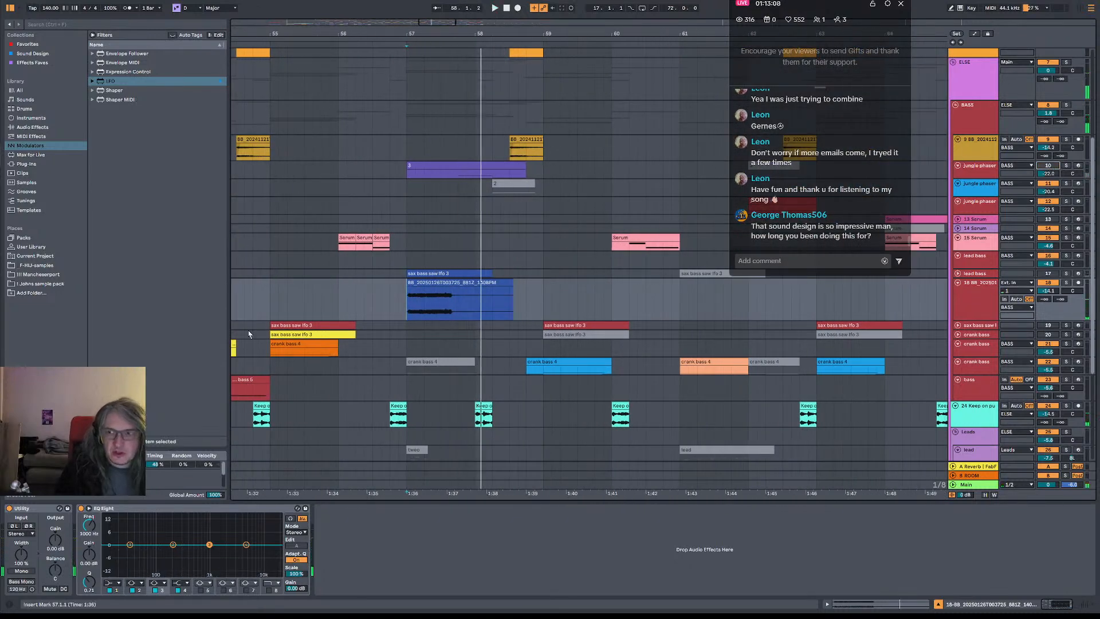
click(1048, 167)
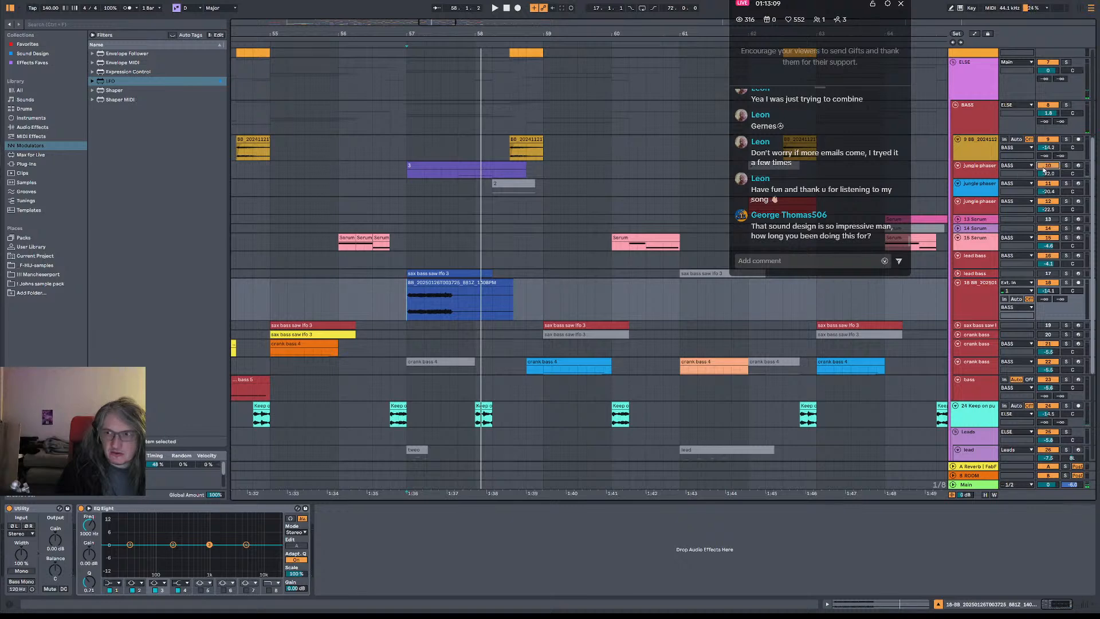
click(464, 168)
- Audition the recorded bass clip from 57.3.1, 57.2.1 and its start
click(443, 308)
key(space)
key(space)
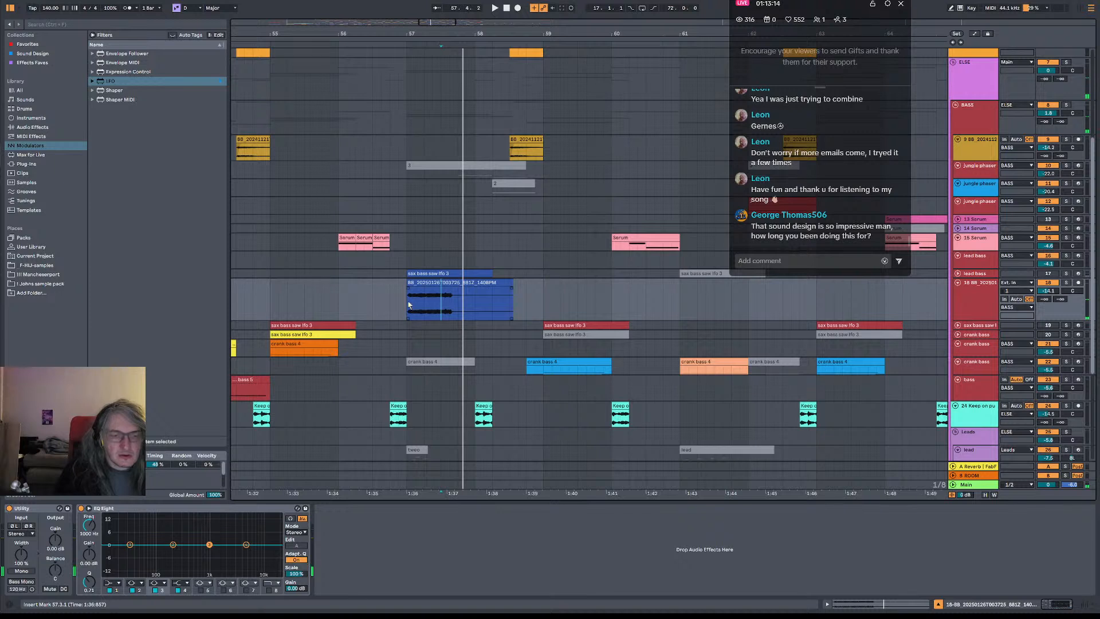
click(429, 305)
click(428, 305)
key(space)
key(space)
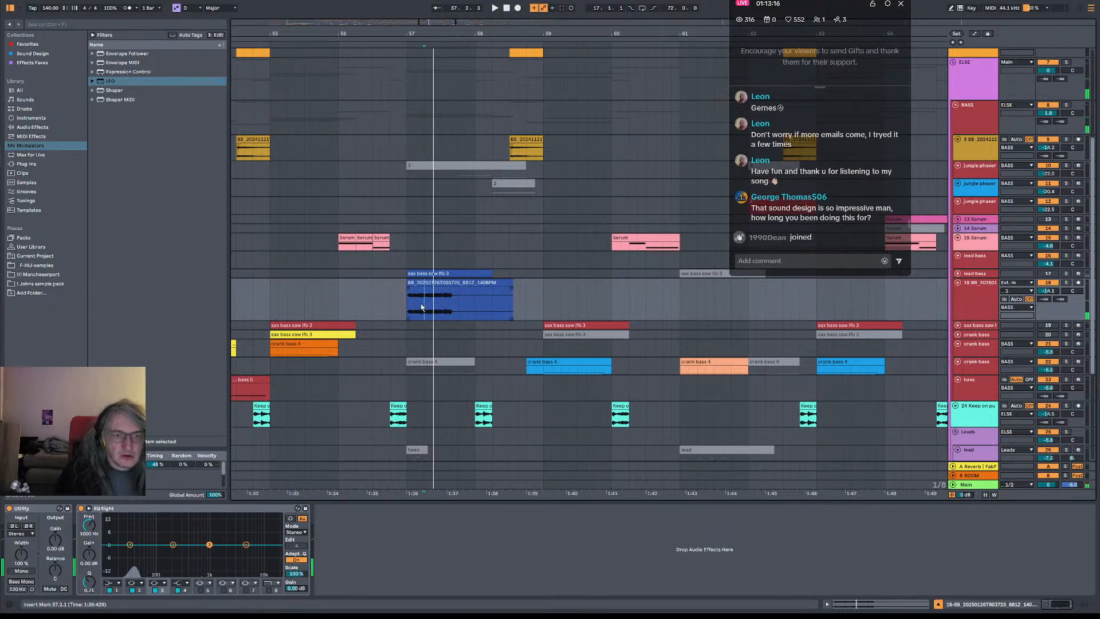
click(411, 307)
key(space)
key(space)
- Try splitting the recorded bass clip at bar 57 and shifting its later slice forward to 57.2.1, and play it
mouse_move(441, 304)
mouse_down()
mouse_move(475, 304)
mouse_move(438, 284)
mouse_up()
click(410, 301)
key(space)
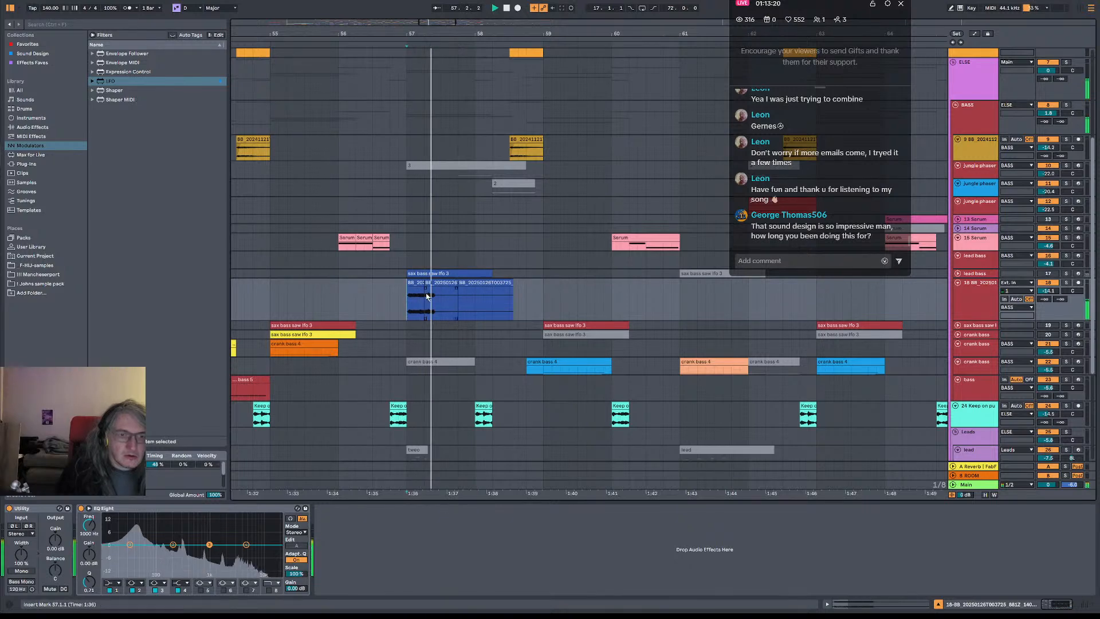
click(431, 290)
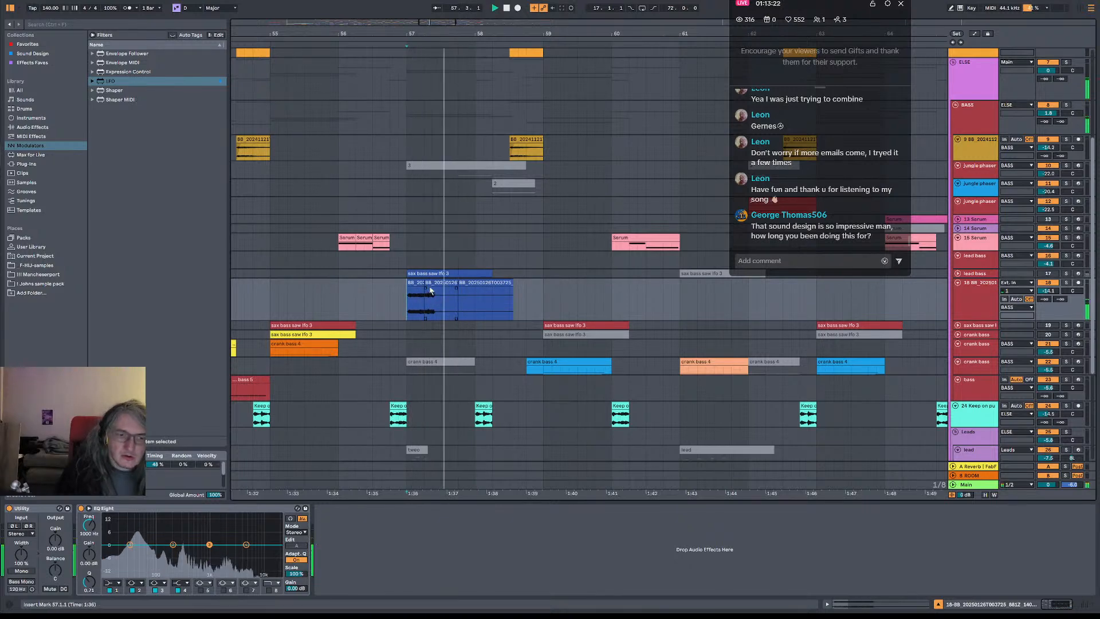
key(space)
- Trim the slice at 57.2.1 to half a beat, duplicate it three times, and play from bar 57
drag(436, 34, 436, 109)
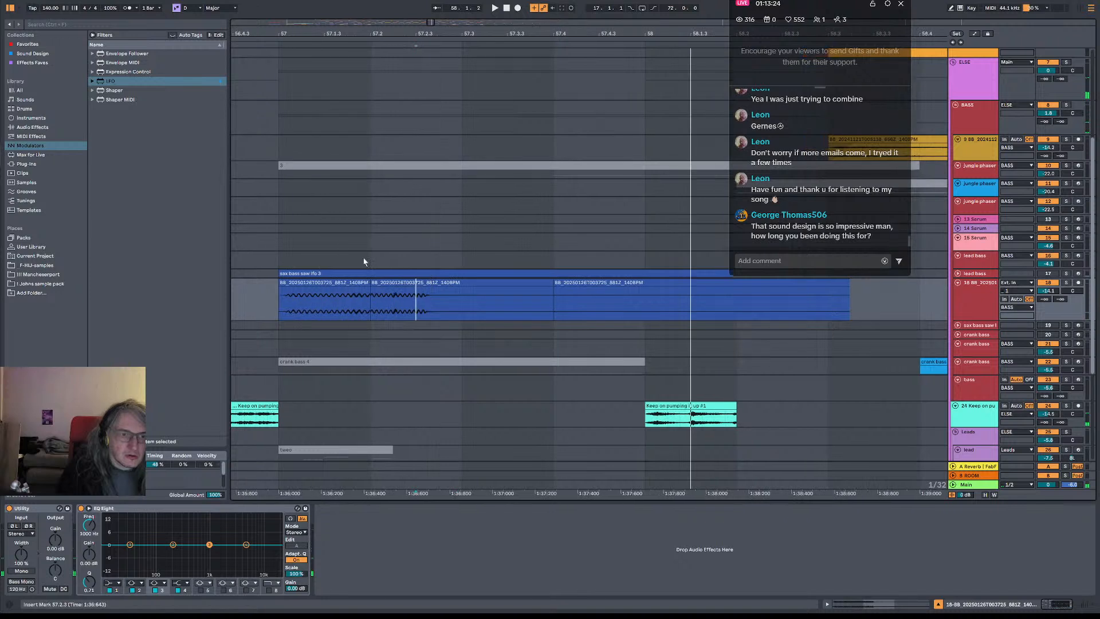
click(377, 296)
key(space)
click(385, 301)
key(space)
key(space)
drag(372, 283, 378, 291)
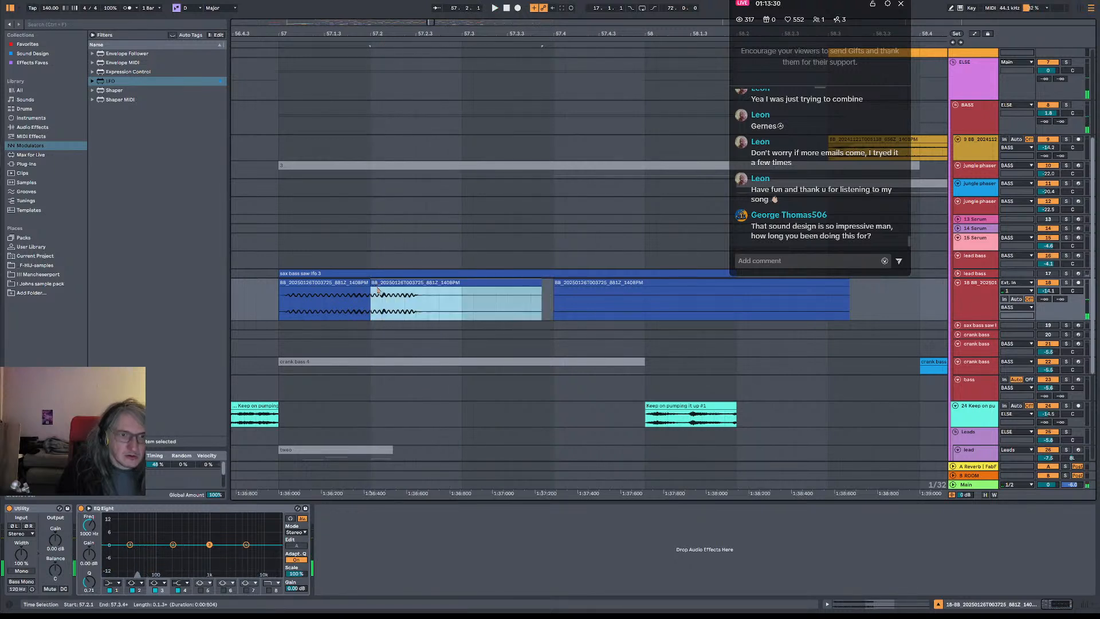
click(374, 292)
key(ctrl+d)
key(ctrl+d)
key(ctrl+d)
key(space)
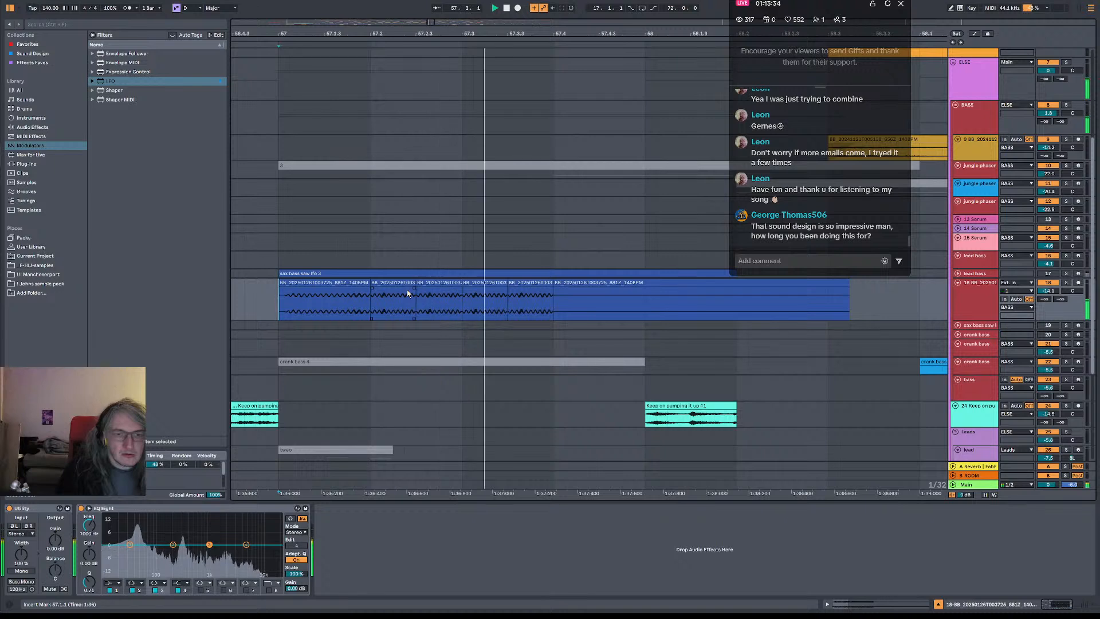
- Duplicate the half-beat bass slice twice more so the repeats reach bar 58
mouse_move(550, 286)
mouse_down()
mouse_move(565, 286)
mouse_move(554, 296)
mouse_up()
key(space)
key(space)
click(271, 298)
key(space)
key(ctrl+d)
key(ctrl+d)
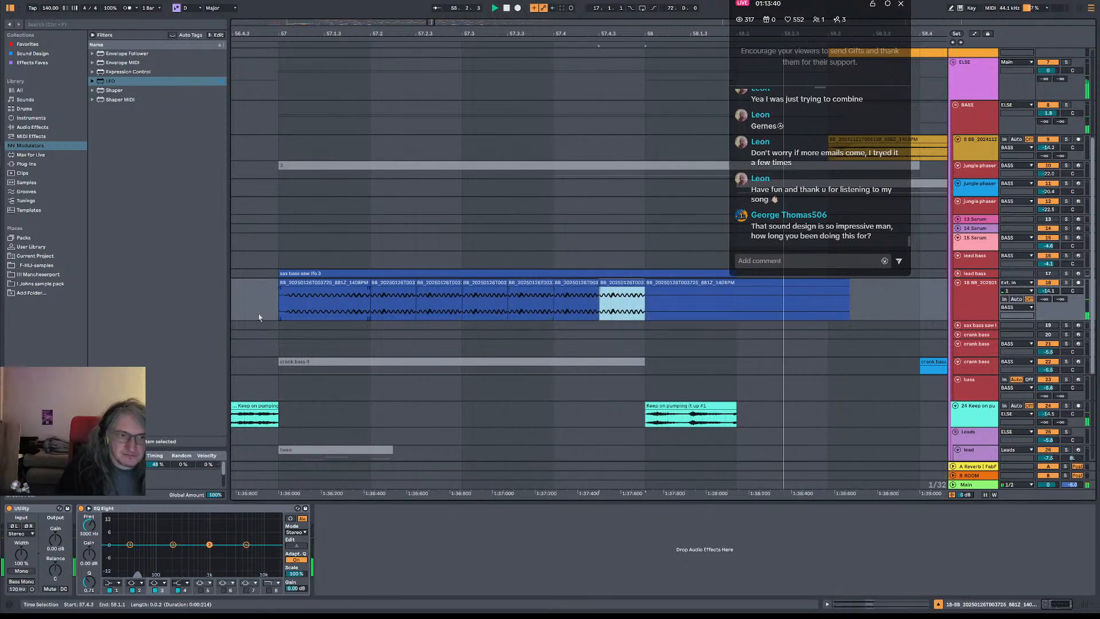
- Play the chopped bass from bar 57 and overwrite it with a copy of the uncut clip at bar 65
click(256, 298)
key(space)
drag(567, 34, 460, 5)
key(space)
key(space)
drag(797, 293, 468, 299)
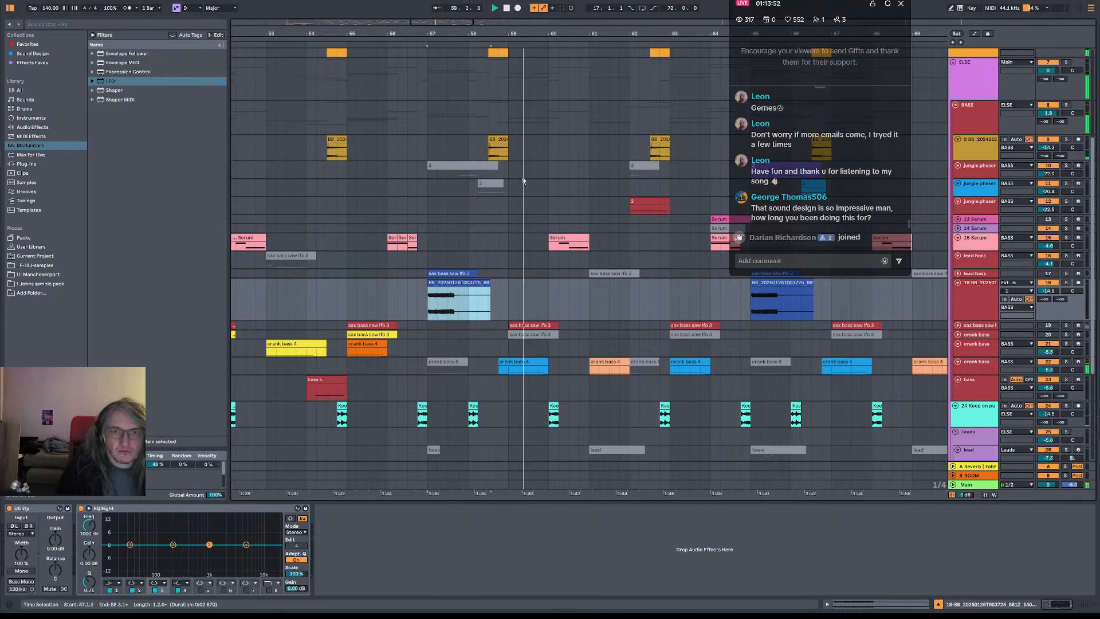
- Reactivate the second jungle phaser's clip at 58.2.1 to audition it, and deactivate it again
click(498, 185)
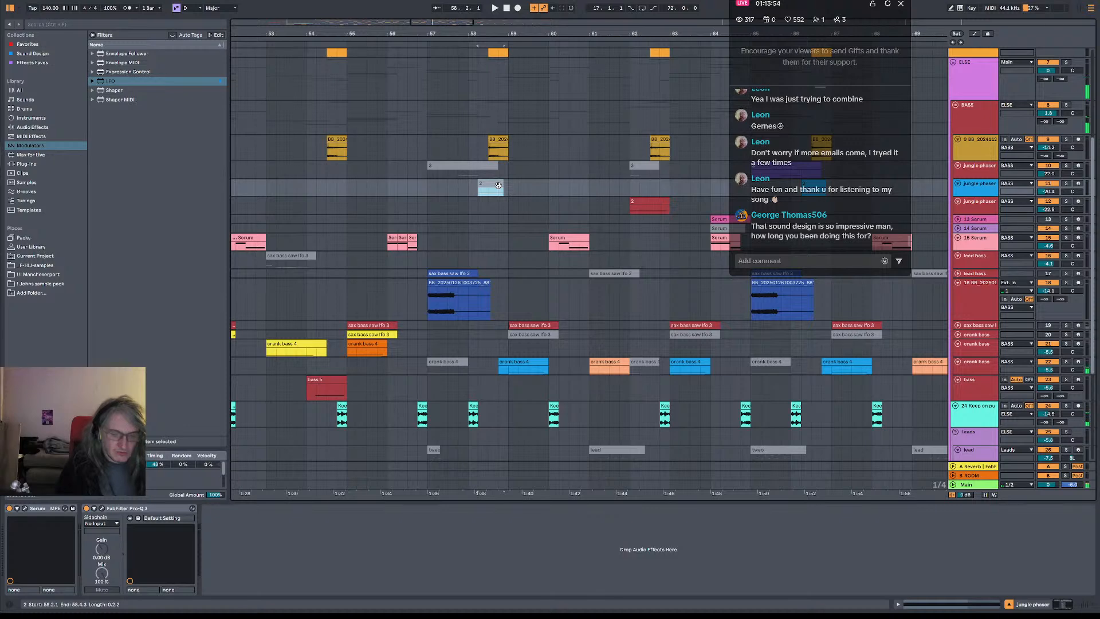
scroll(515, 247, down, 3)
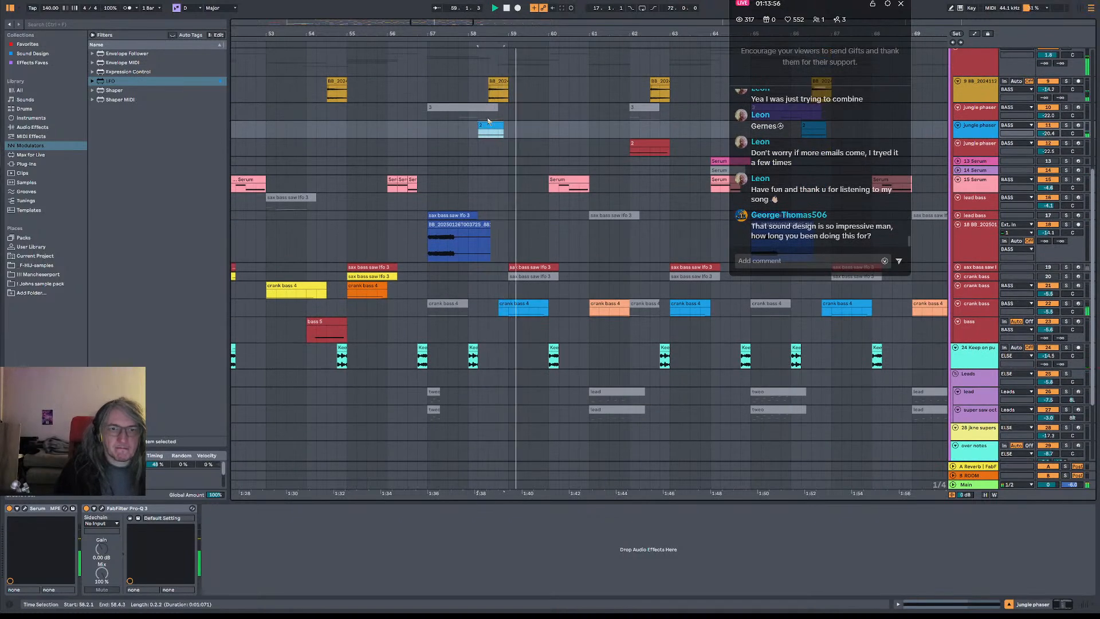
scroll(501, 149, up, 3)
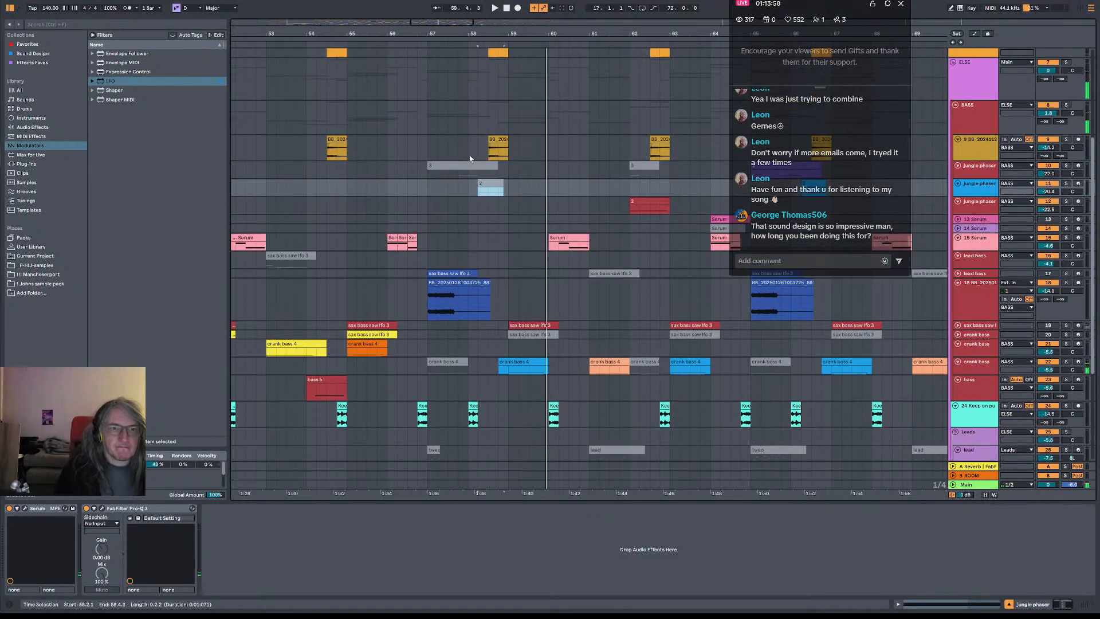
key(space)
- Reactivate the first jungle phaser's clip at bar 57 and audition it from there
click(471, 159)
click(473, 172)
click(471, 167)
scroll(462, 168, up, 3)
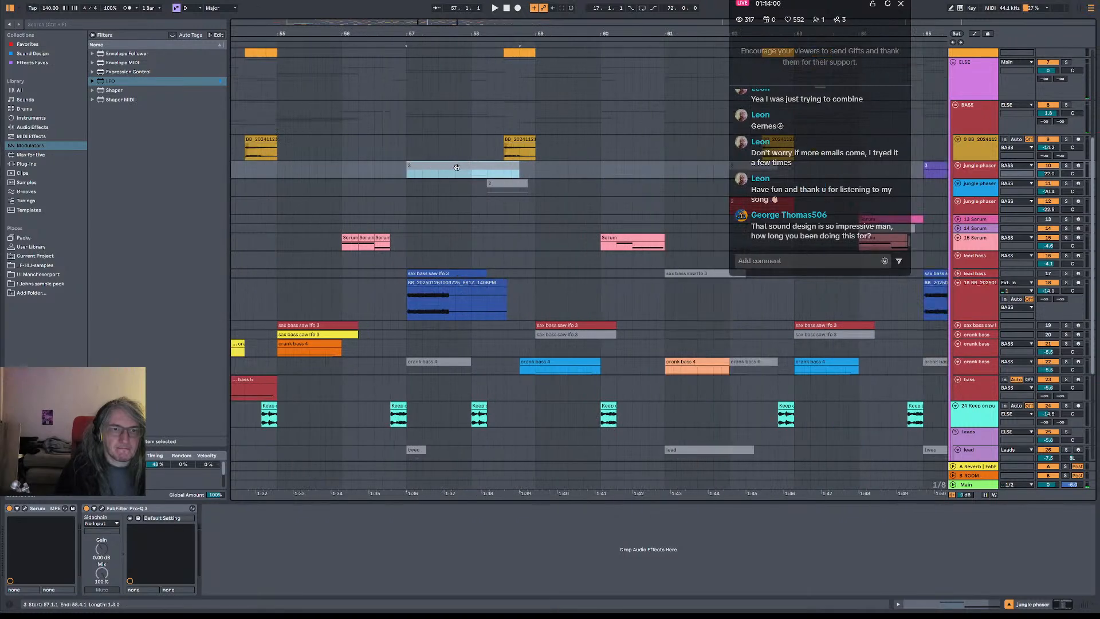
click(443, 165)
click(413, 177)
key(space)
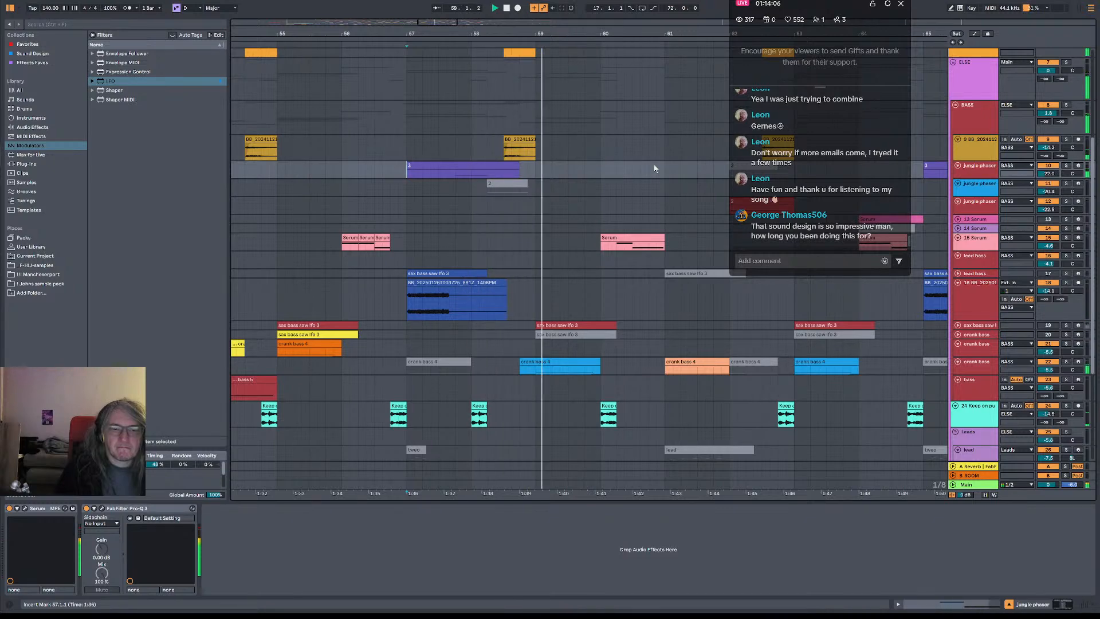
key(minus)
key(minus)
key(minus)
key(space)
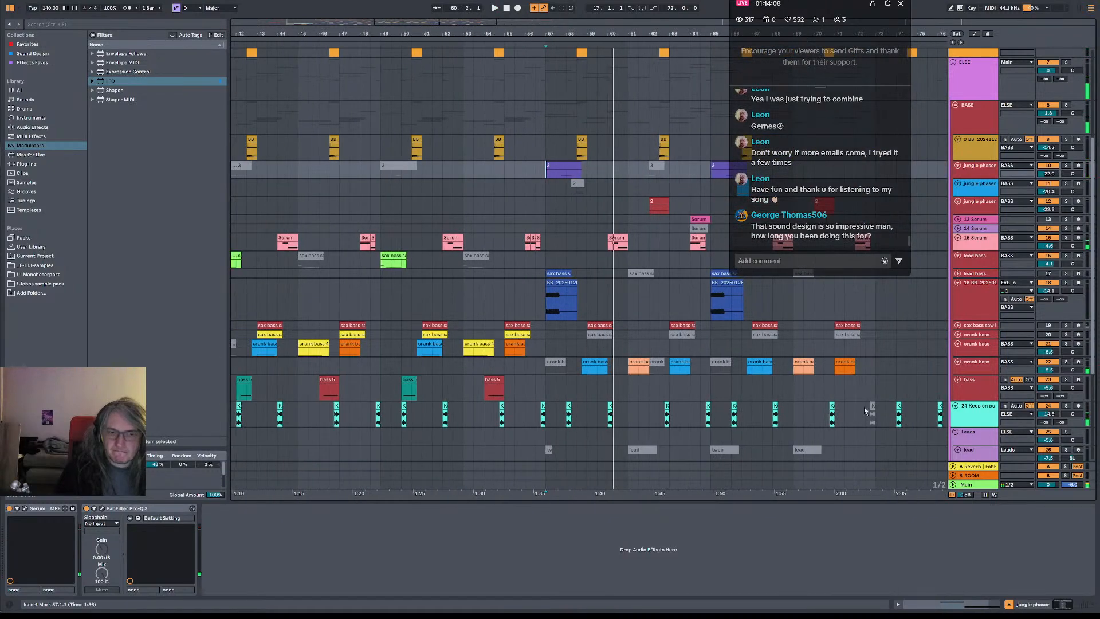
- Play the lower crank bass track's clip from 58.4.1 and review the track's device chain through to ClipShifter
click(584, 368)
key(space)
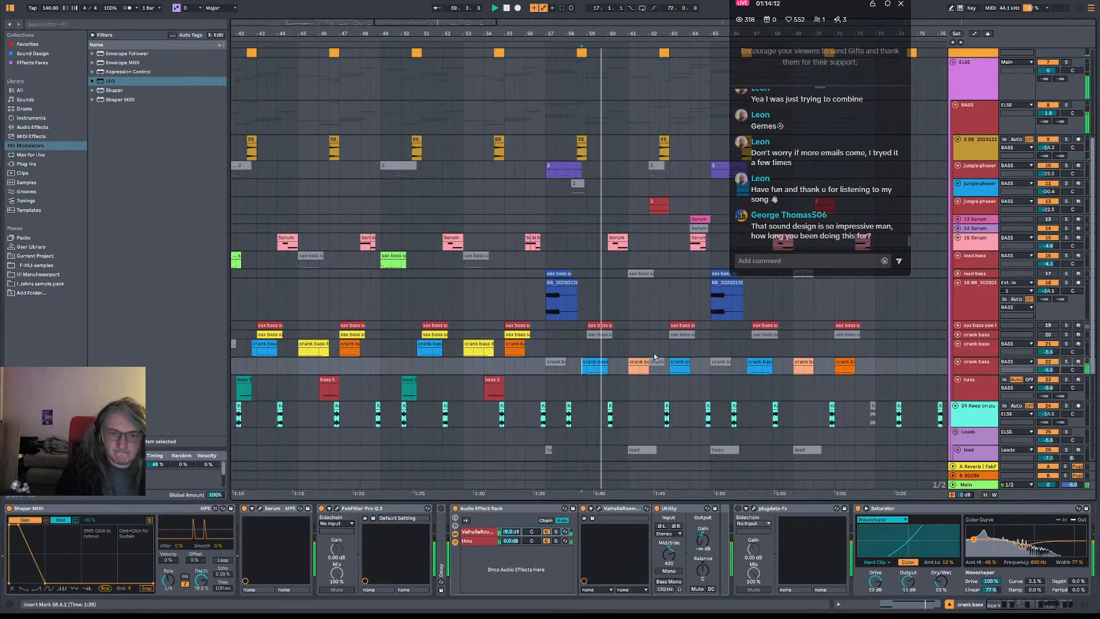
key(space)
key(space)
click(976, 363)
key(space)
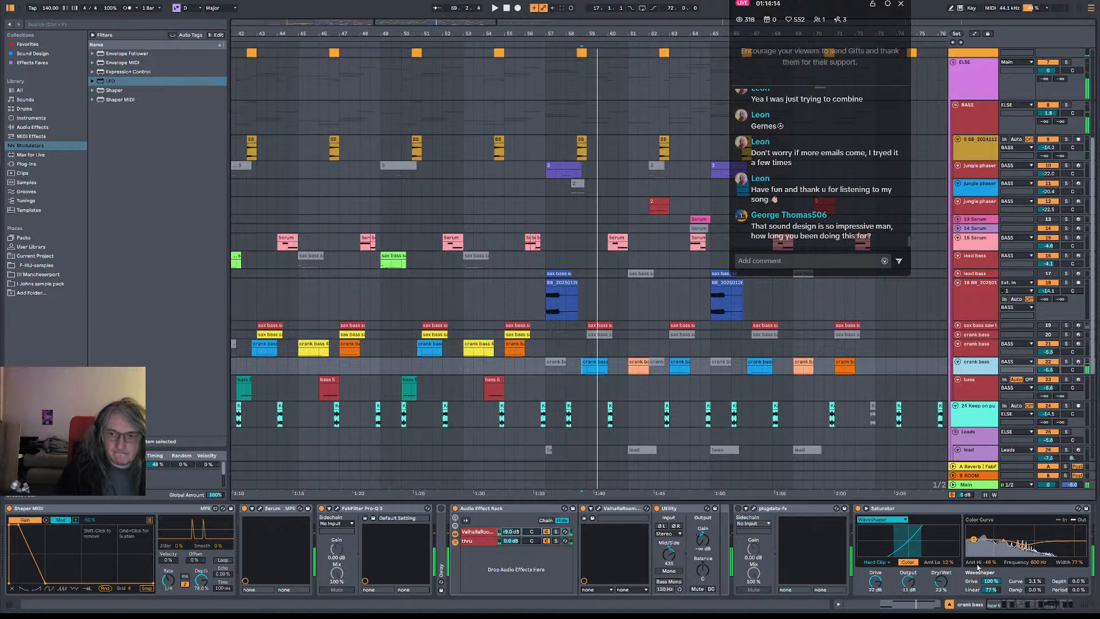
key(space)
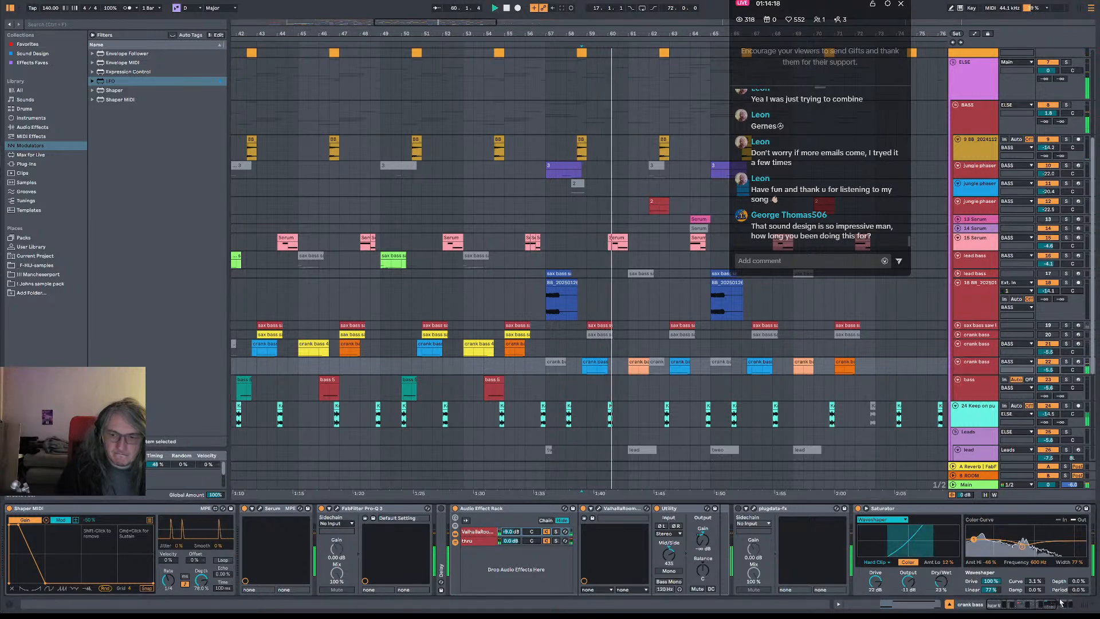
click(858, 508)
key(space)
scroll(858, 509, right, 5)
key(space)
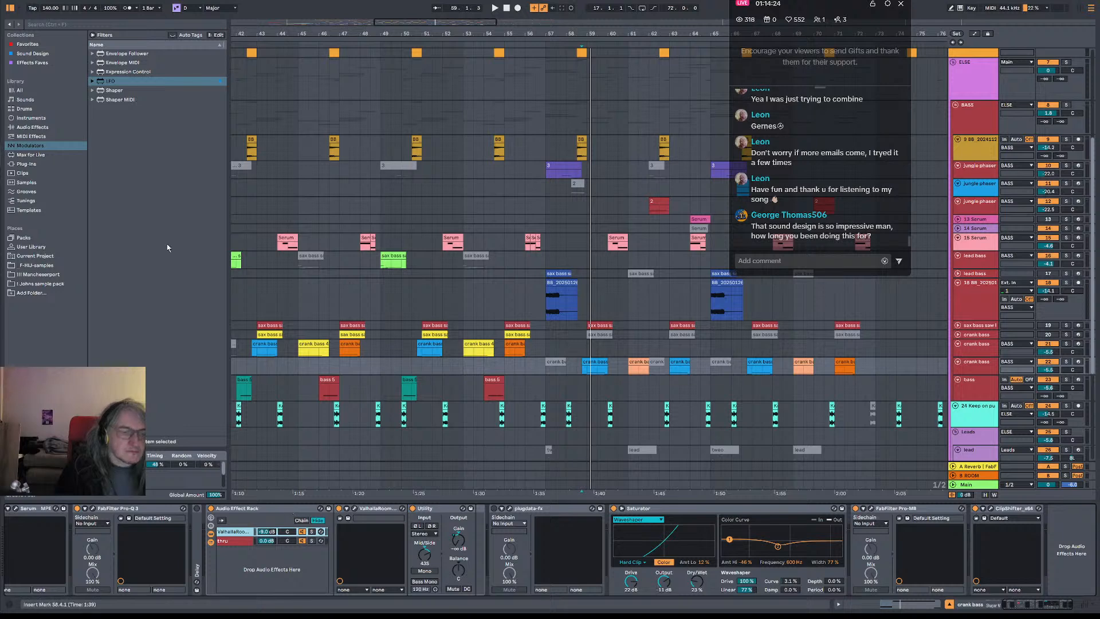
- Insert an EQ Eight after the Utility in the lower crank bass track's device chain
click(32, 127)
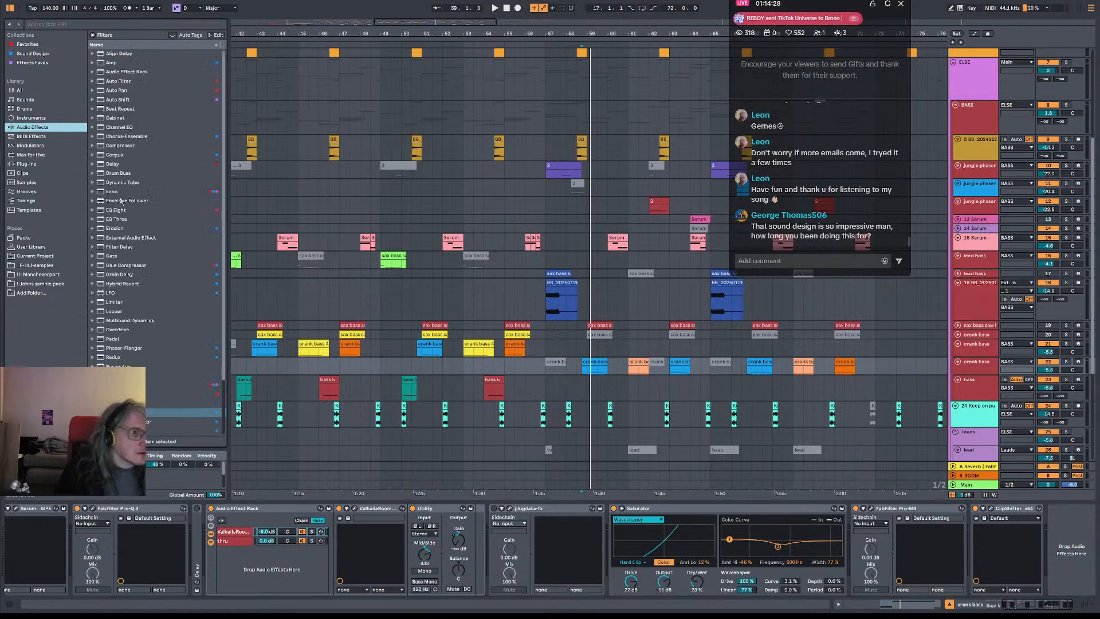
drag(119, 215, 426, 531)
key(space)
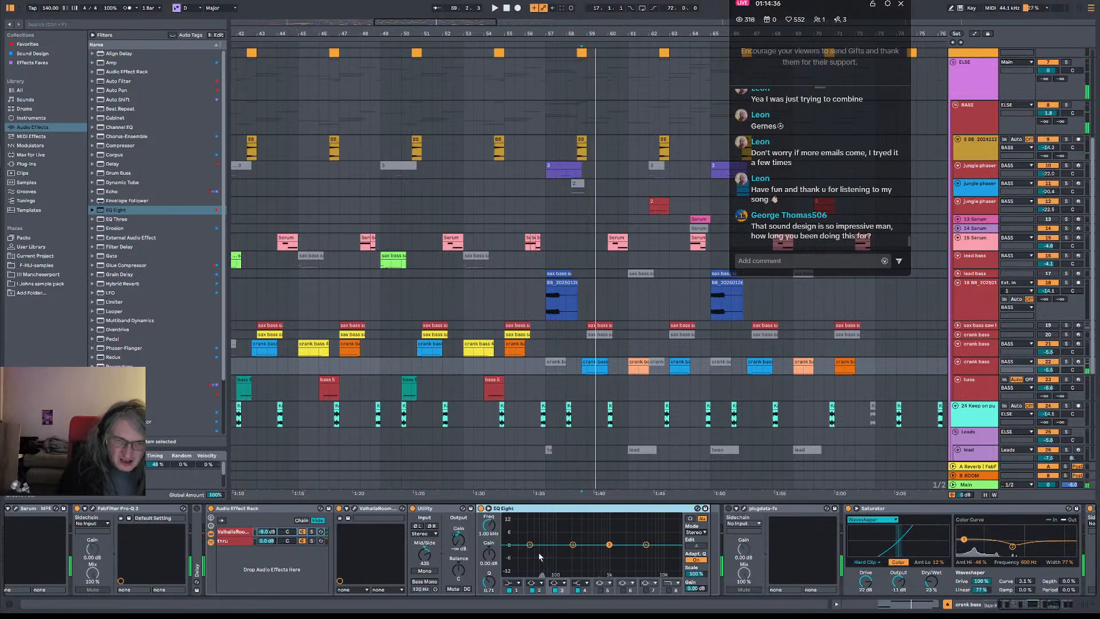
drag(1031, 609, 1073, 605)
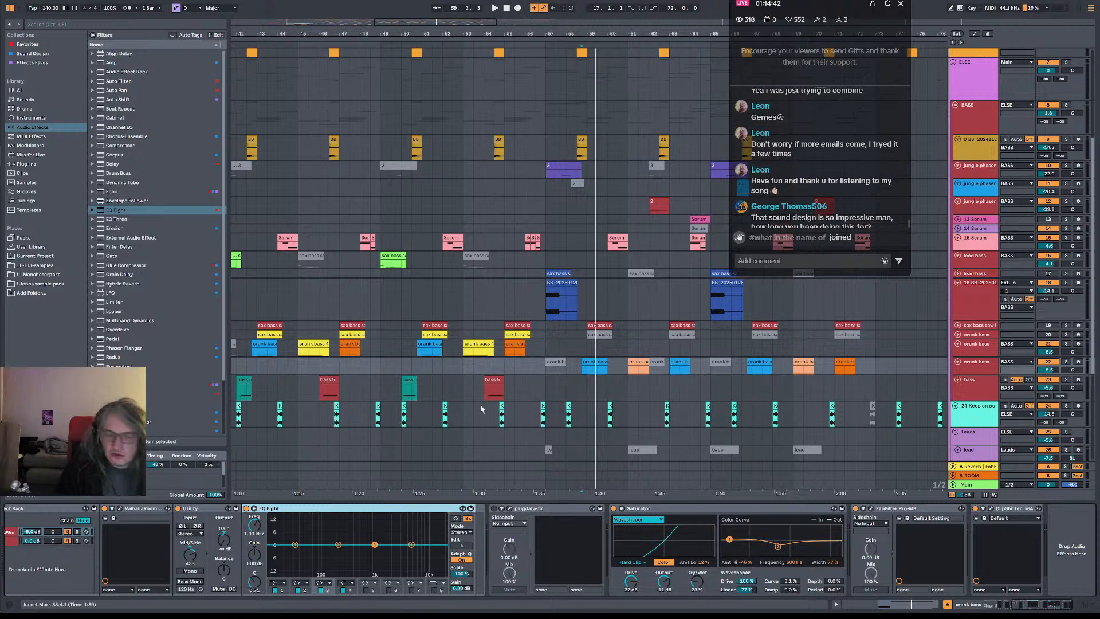
drag(1047, 603, 1035, 606)
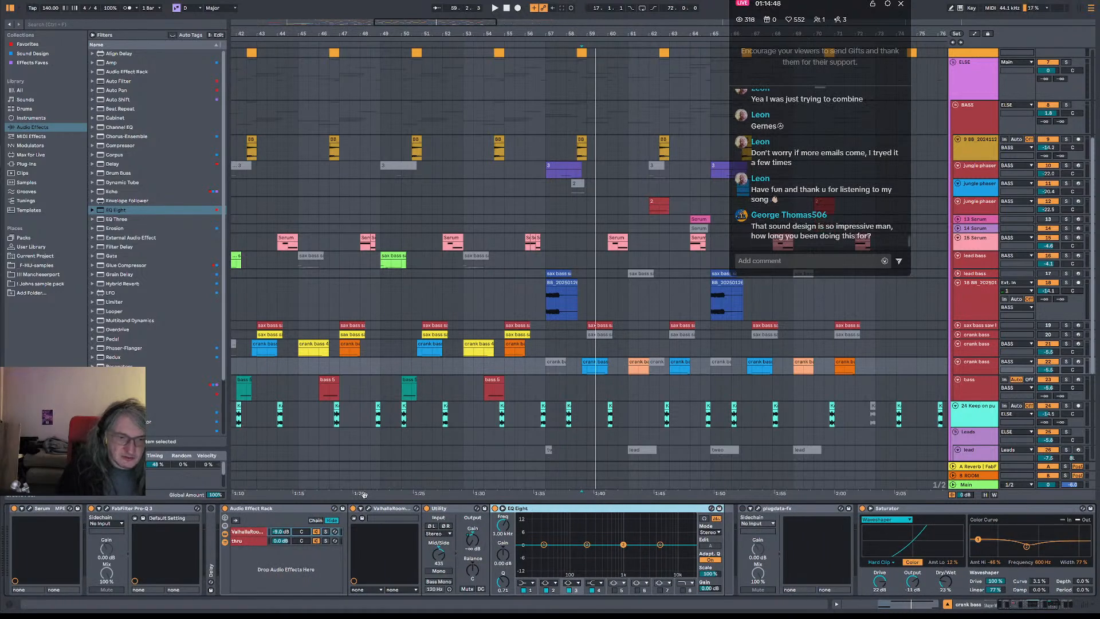
- Make the EQ Eight's first band a low cut and set it to 240 Hz while listening to the crank bass
key(space)
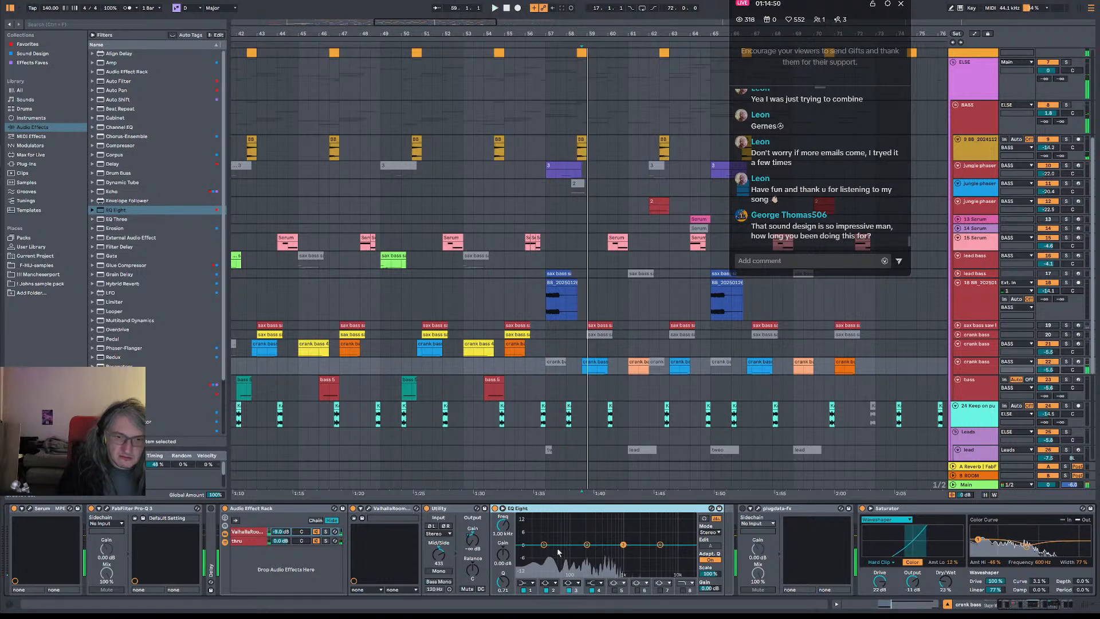
click(521, 584)
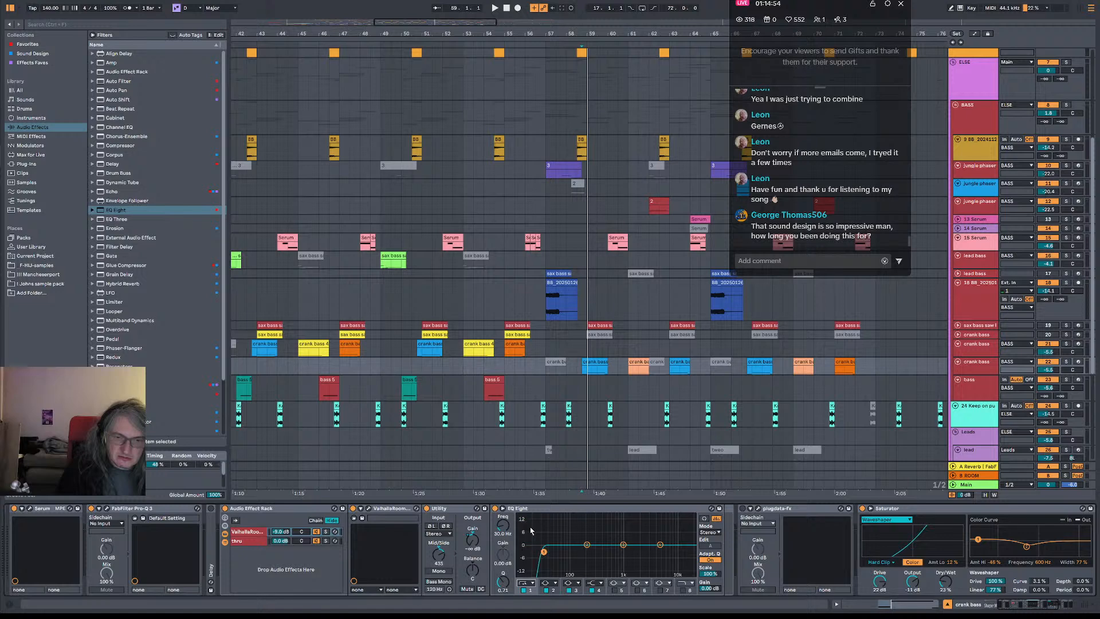
drag(544, 552, 579, 564)
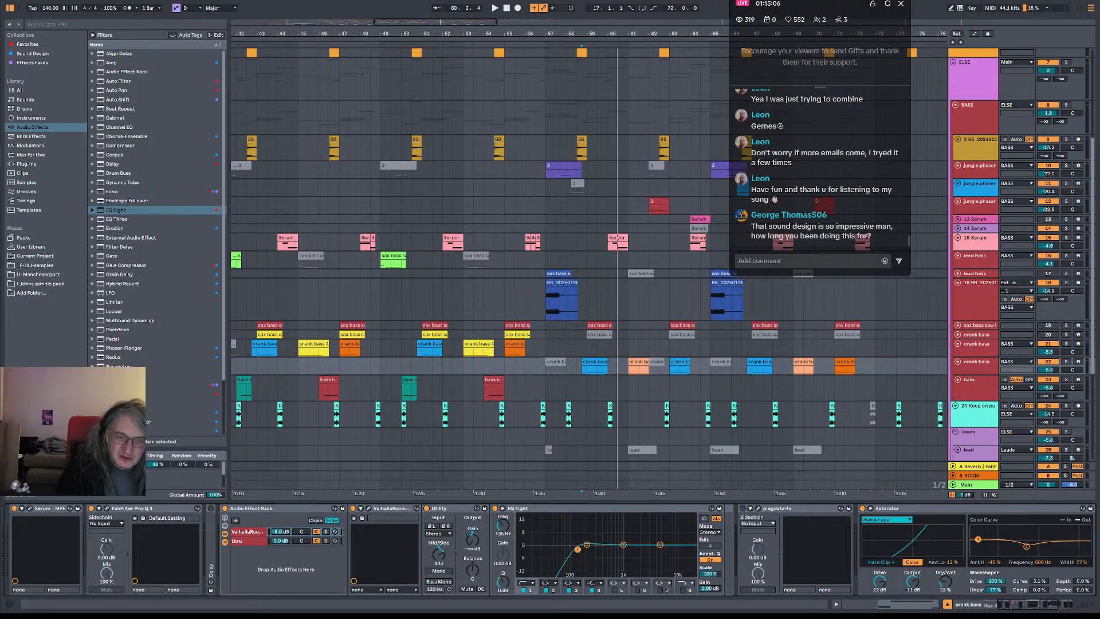
key(space)
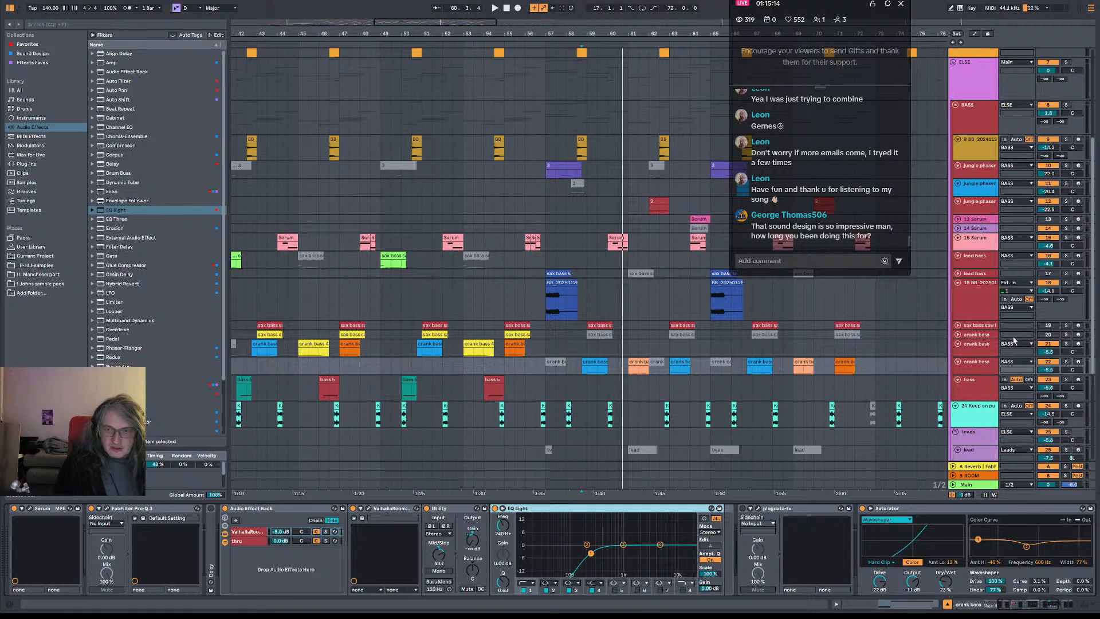
- Copy the EQ Eight after the Utility on the upper crank bass track and lower its cutoff to 147 Hz while playing from bar 53
click(985, 347)
click(477, 544)
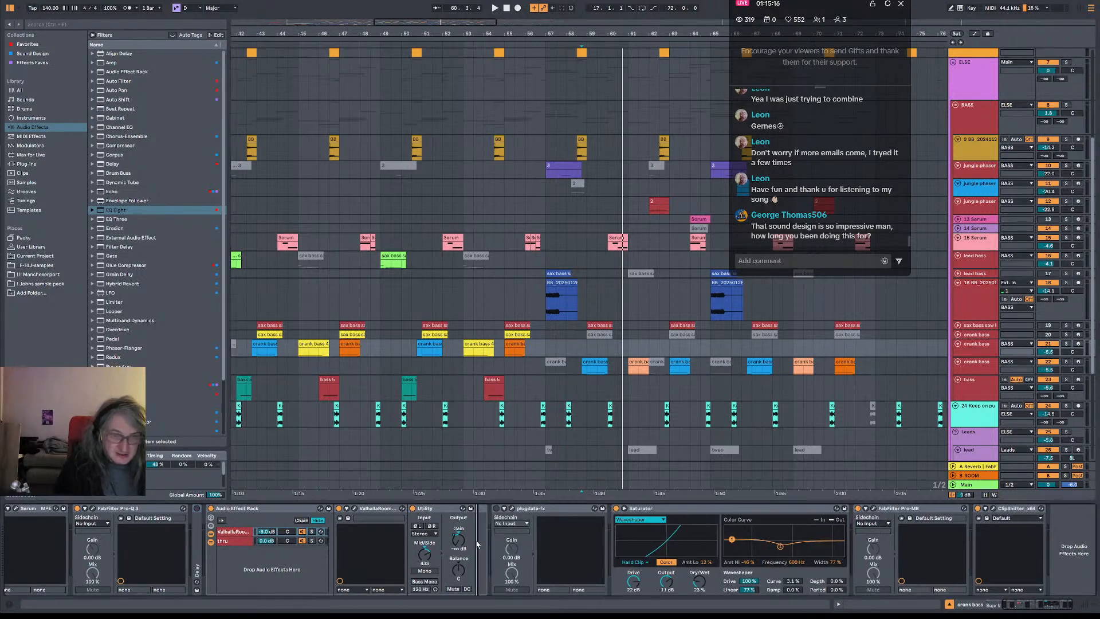
key(ctrl+v)
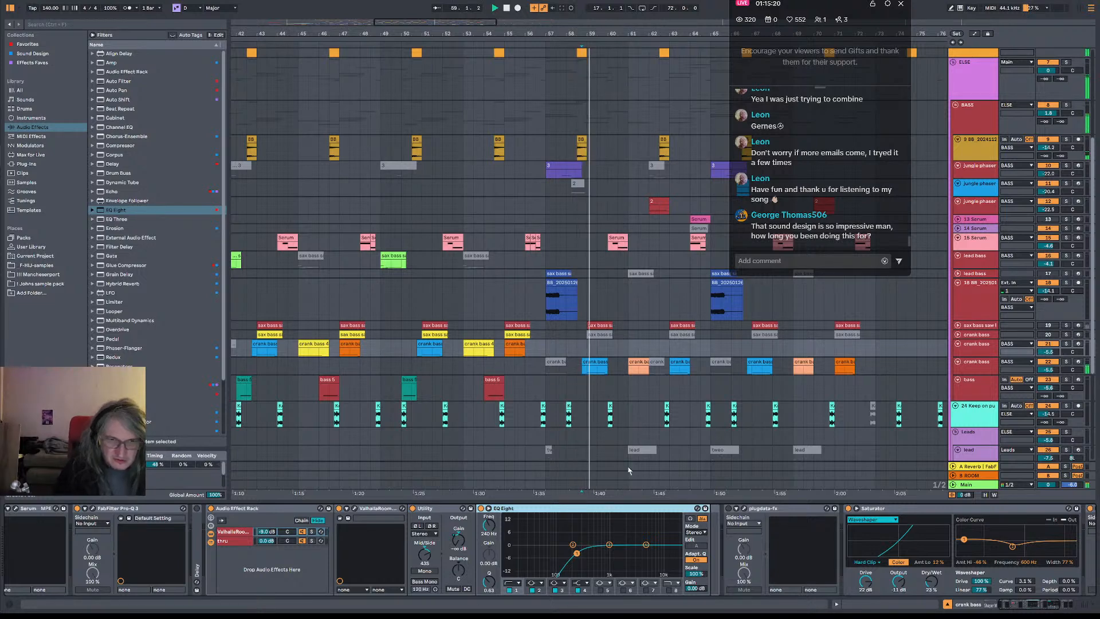
click(465, 354)
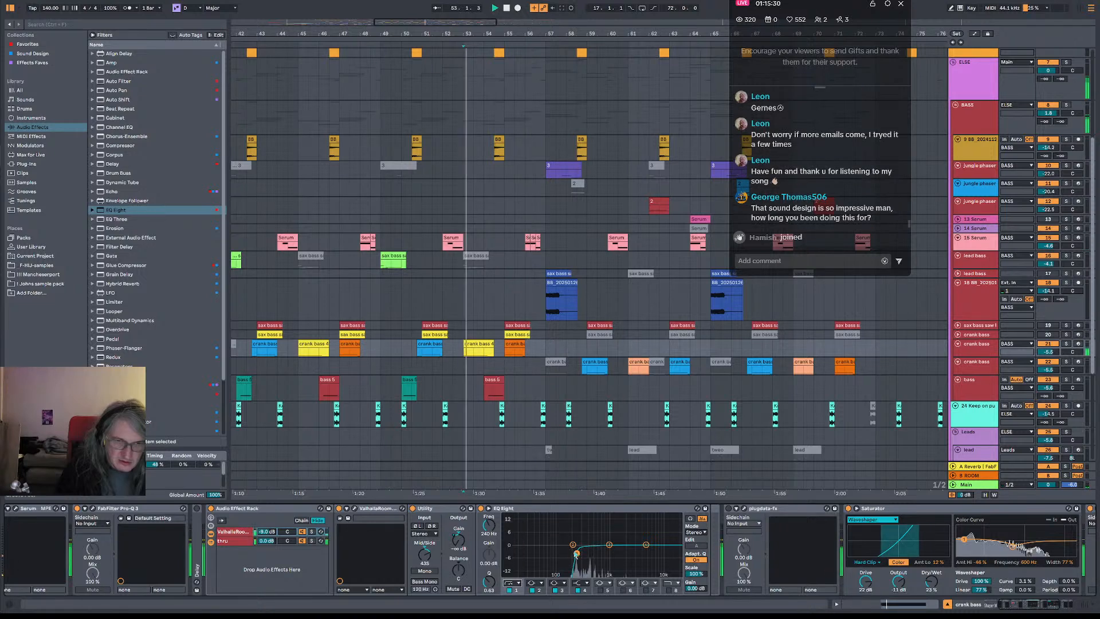
drag(576, 553, 566, 555)
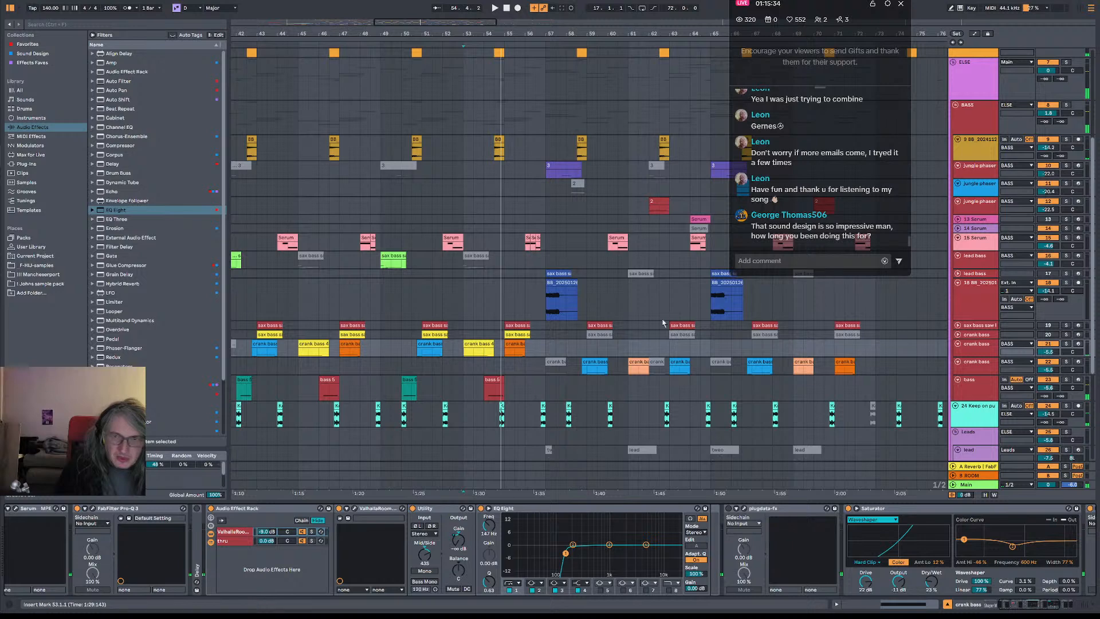
- Play the lower crank bass from bar 59 and set its EQ Eight low cut to 114 Hz with a Q of 0.47
click(584, 373)
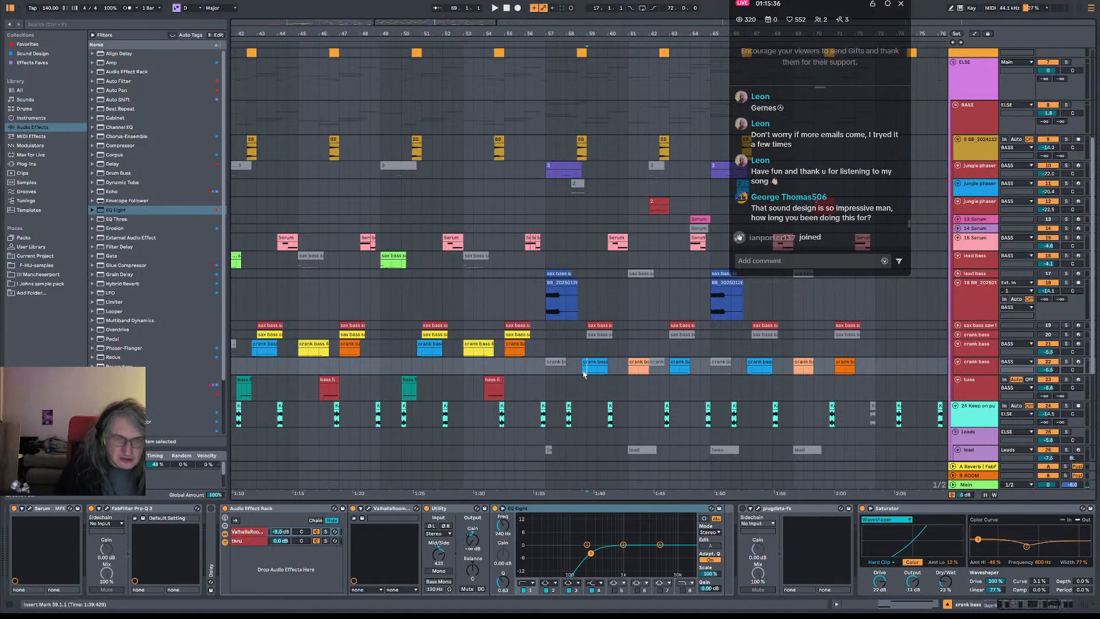
key(space)
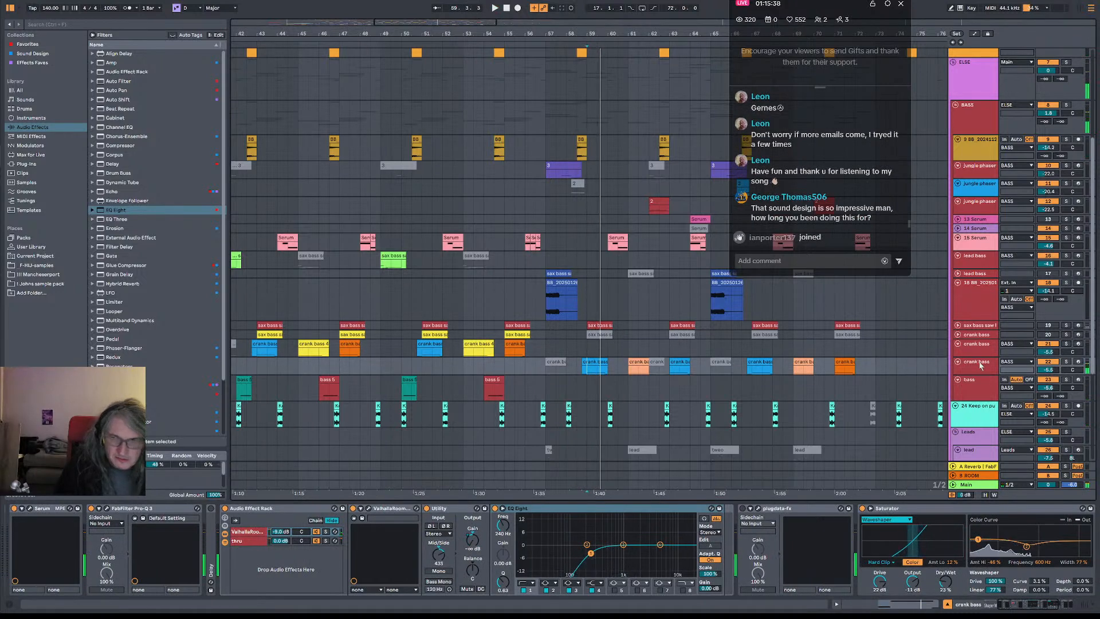
click(532, 583)
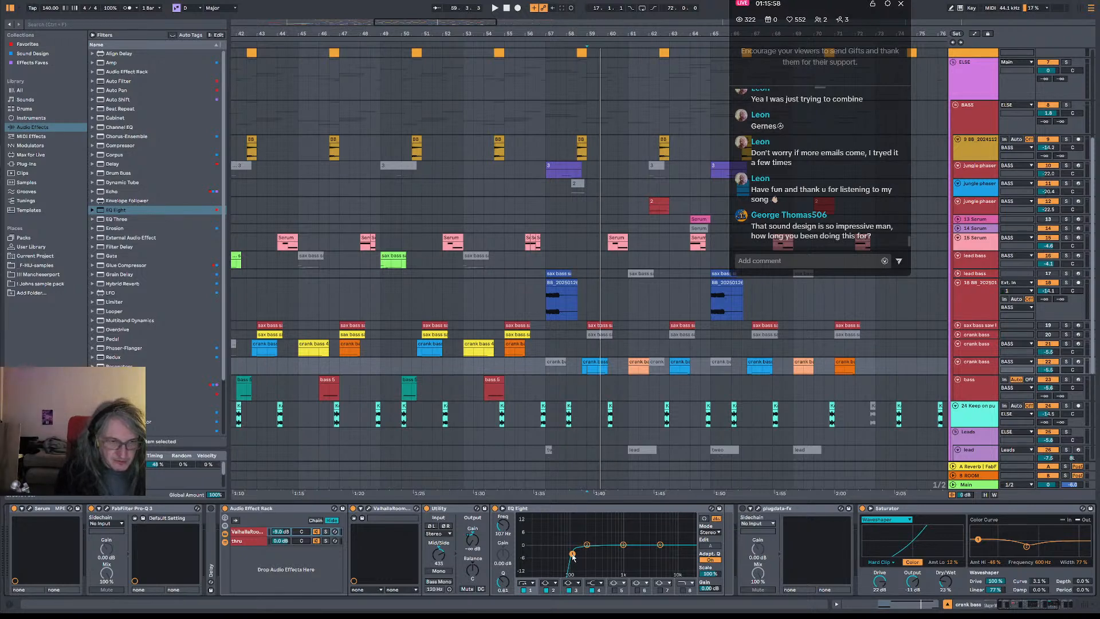
click(563, 511)
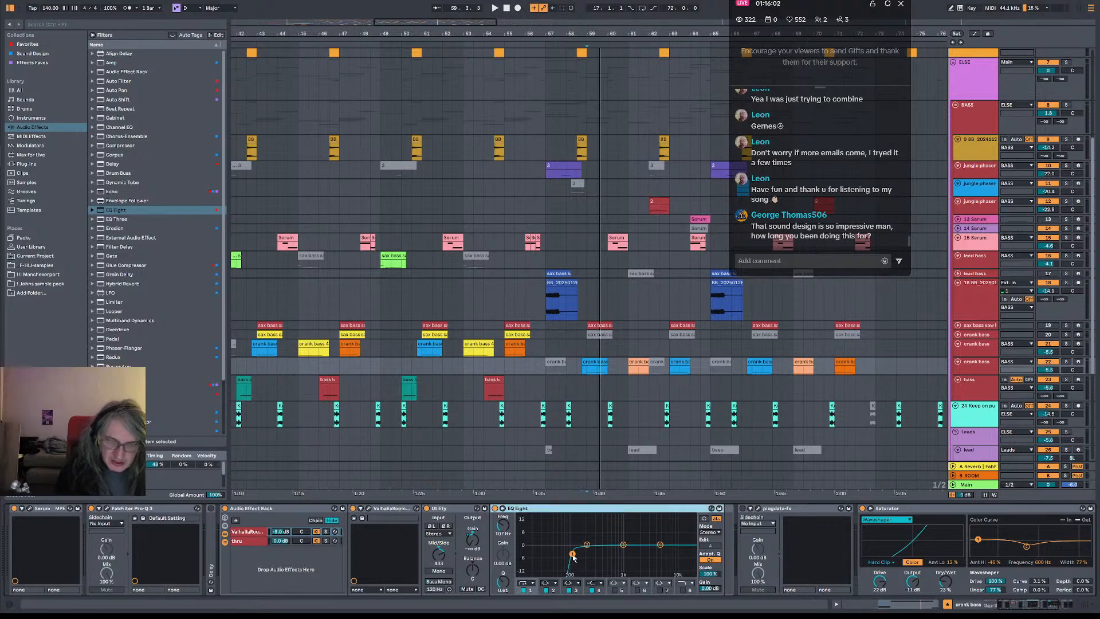
drag(573, 555, 574, 557)
key(space)
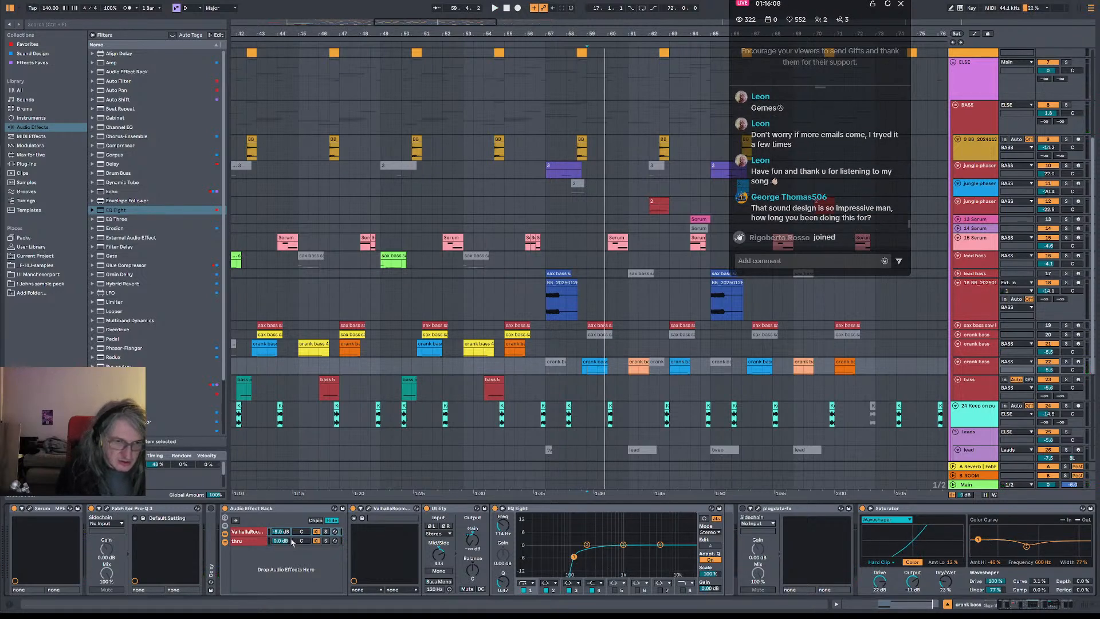
- Examine the lower crank bass chain's later devices and listen to the arrangement from bar 59 through bar 68
click(266, 509)
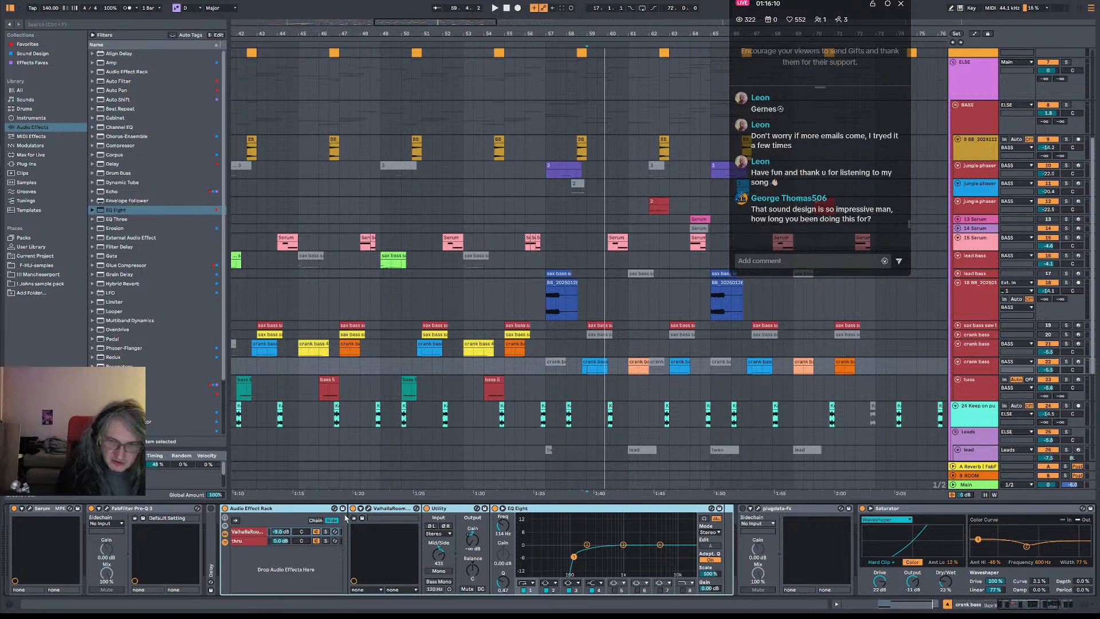
drag(1001, 608, 1029, 608)
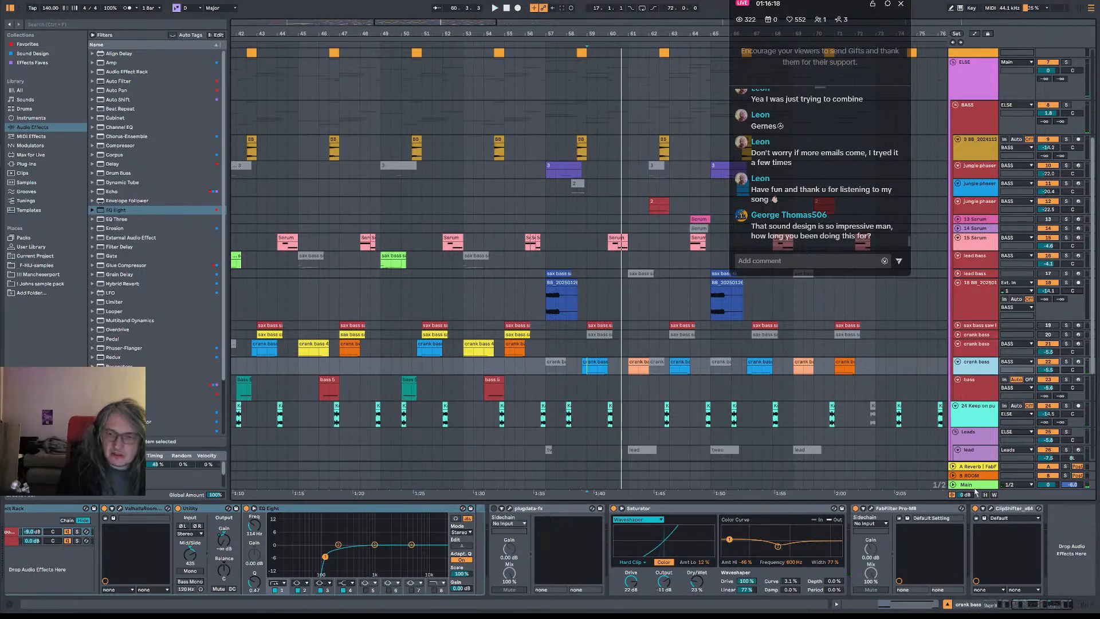
key(space)
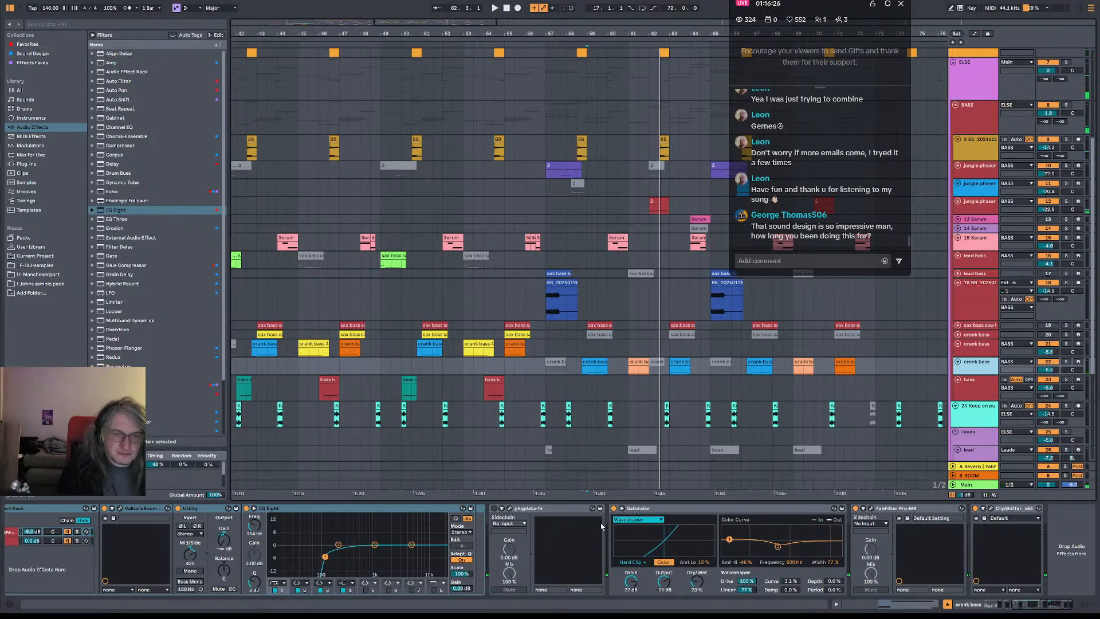
key(space)
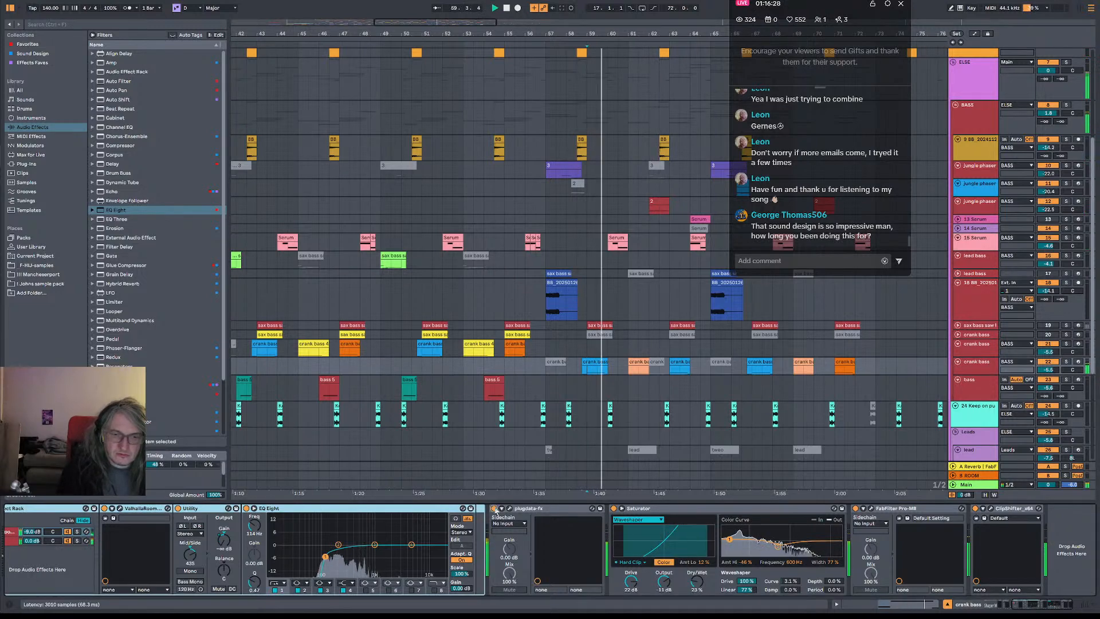
key(space)
key(space)
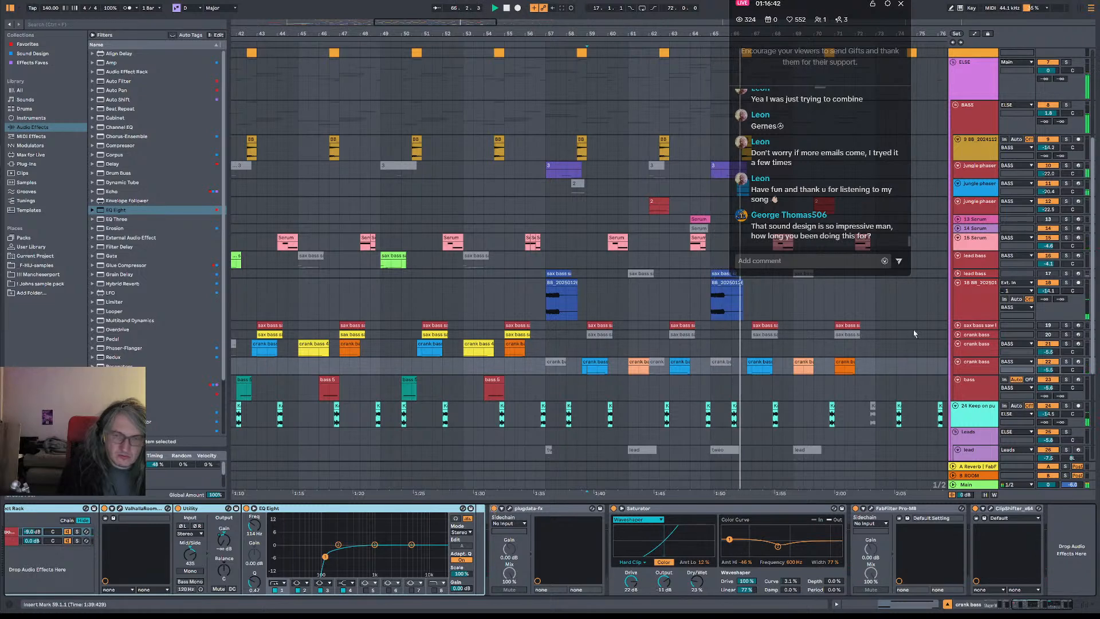
drag(832, 338, 651, 331)
drag(710, 297, 758, 255)
key(space)
- Insert a new audio track directly below the lower crank bass track
click(982, 322)
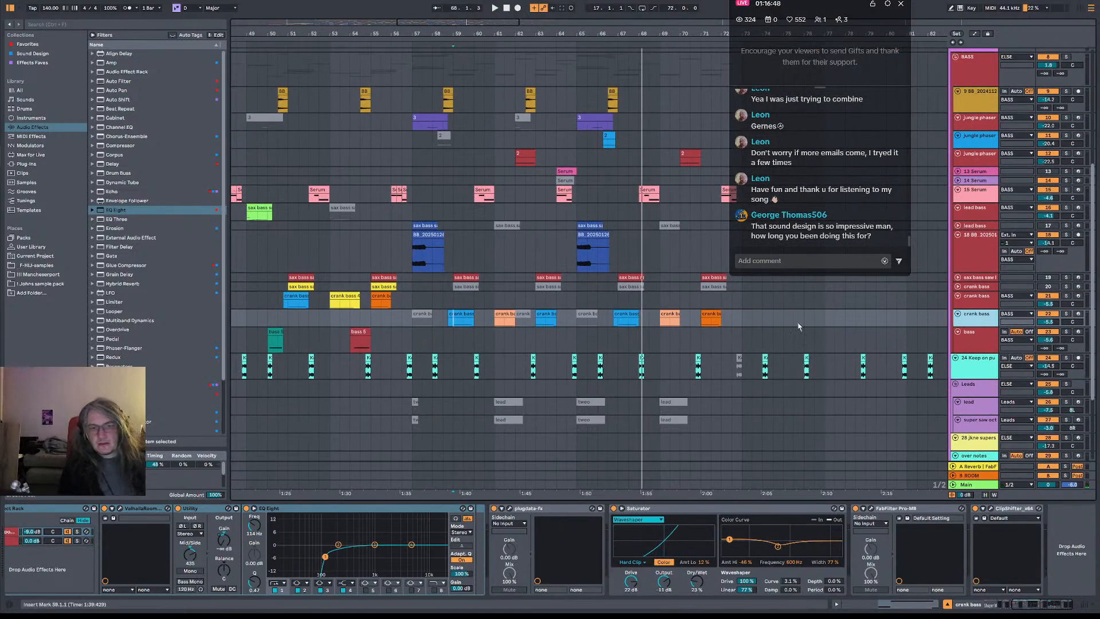
click(444, 321)
key(space)
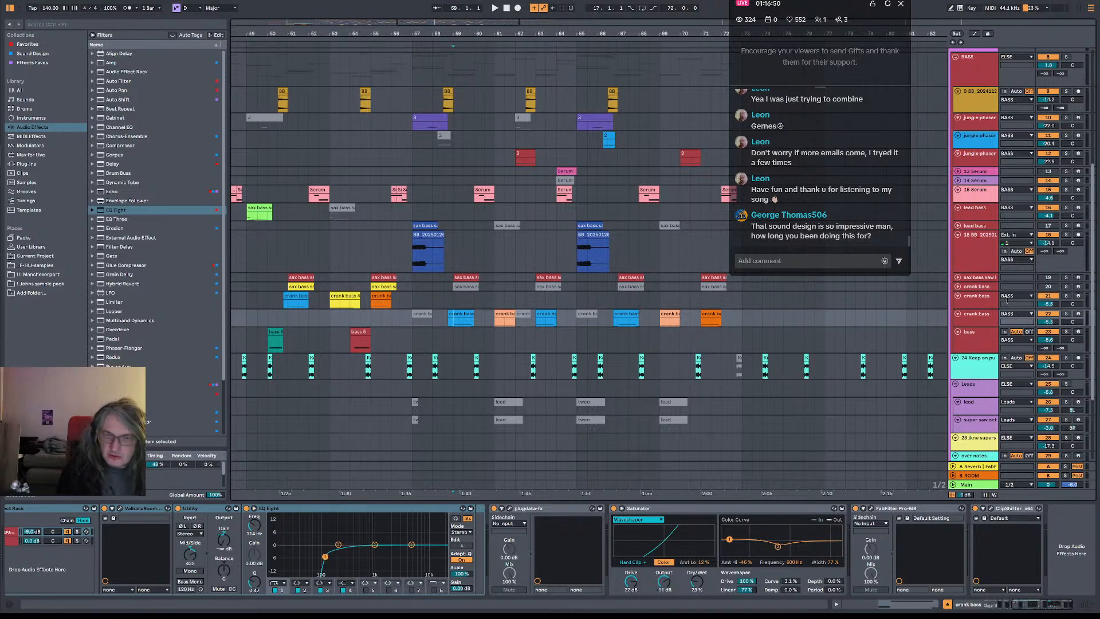
click(982, 320)
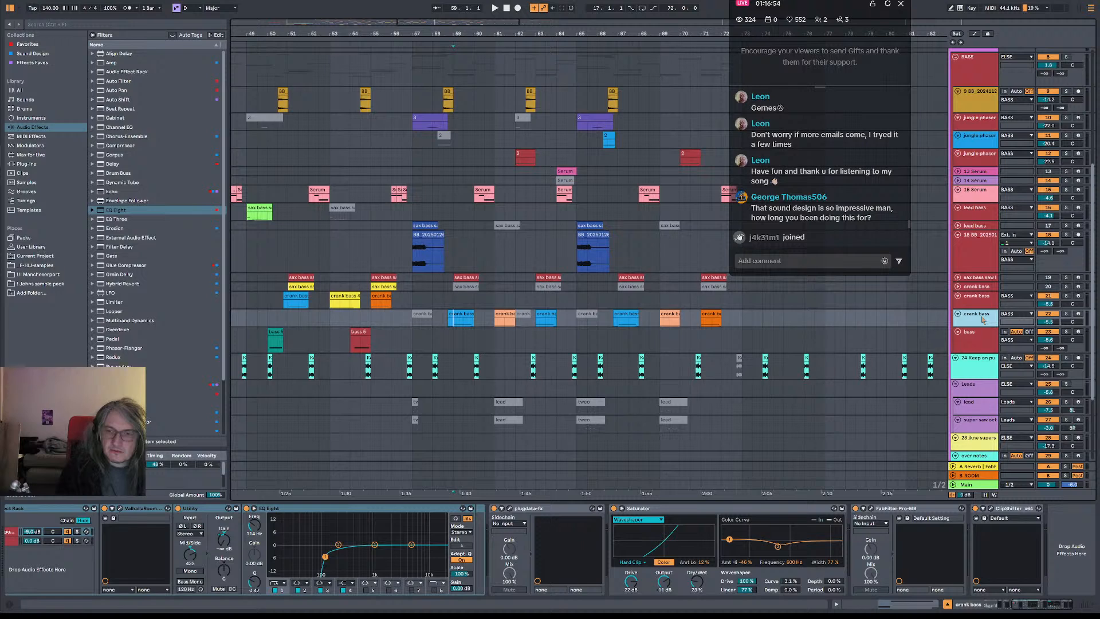
key(ctrl+t)
click(984, 323)
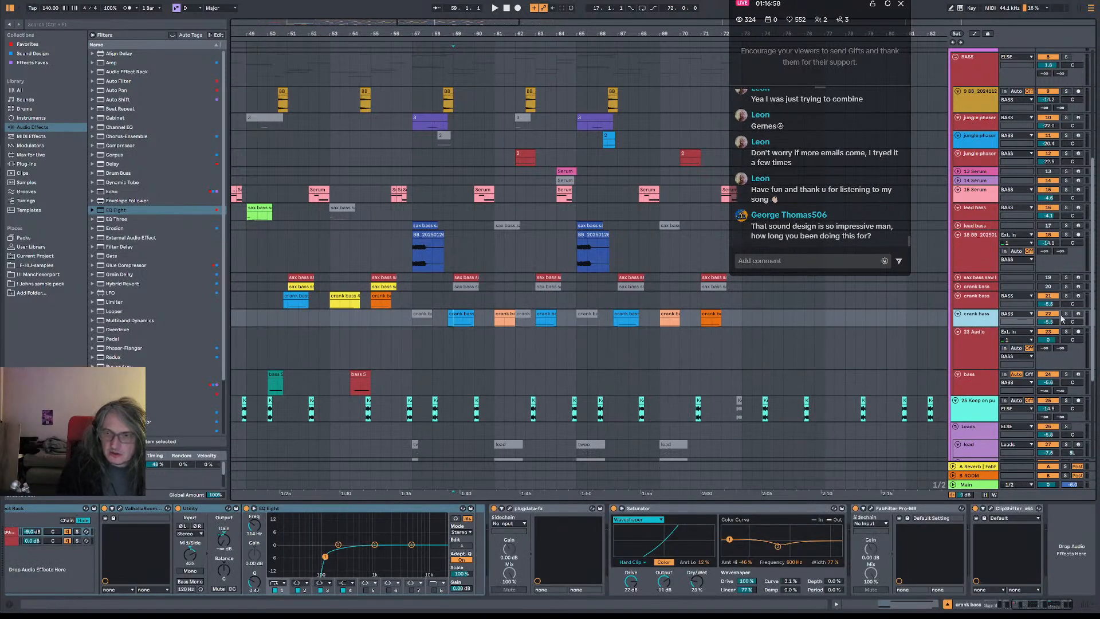
- Solo the lower crank bass for playback from bar 59 and move Rolling Sampler ahead of the Utility in the Main track's chain
click(1065, 315)
key(space)
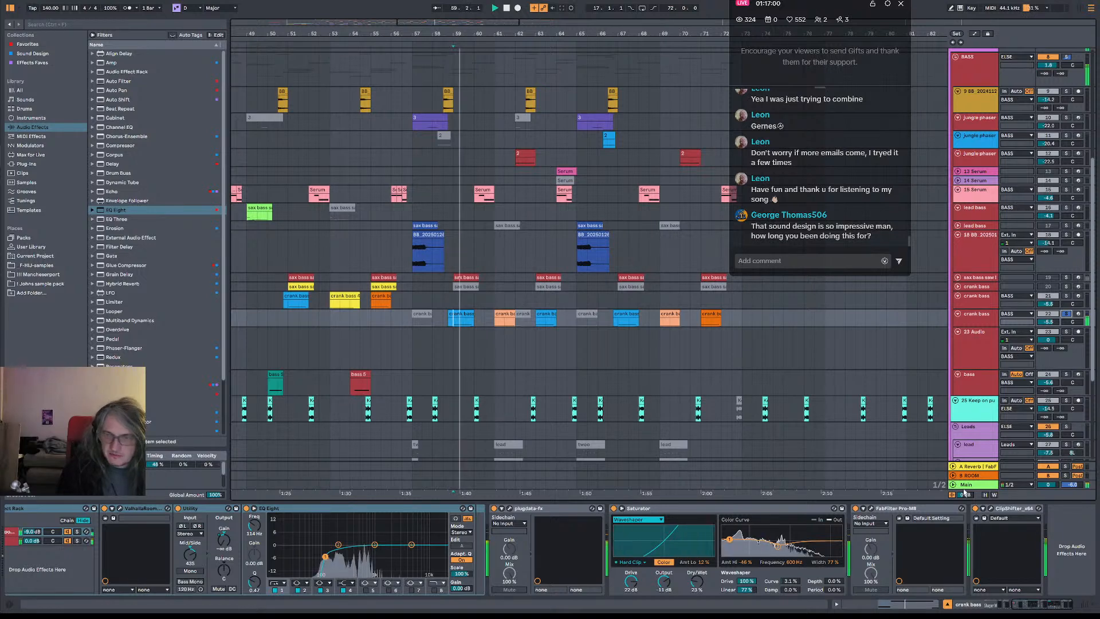
click(969, 485)
mouse_move(182, 508)
mouse_down()
mouse_move(87, 512)
mouse_move(97, 517)
mouse_up()
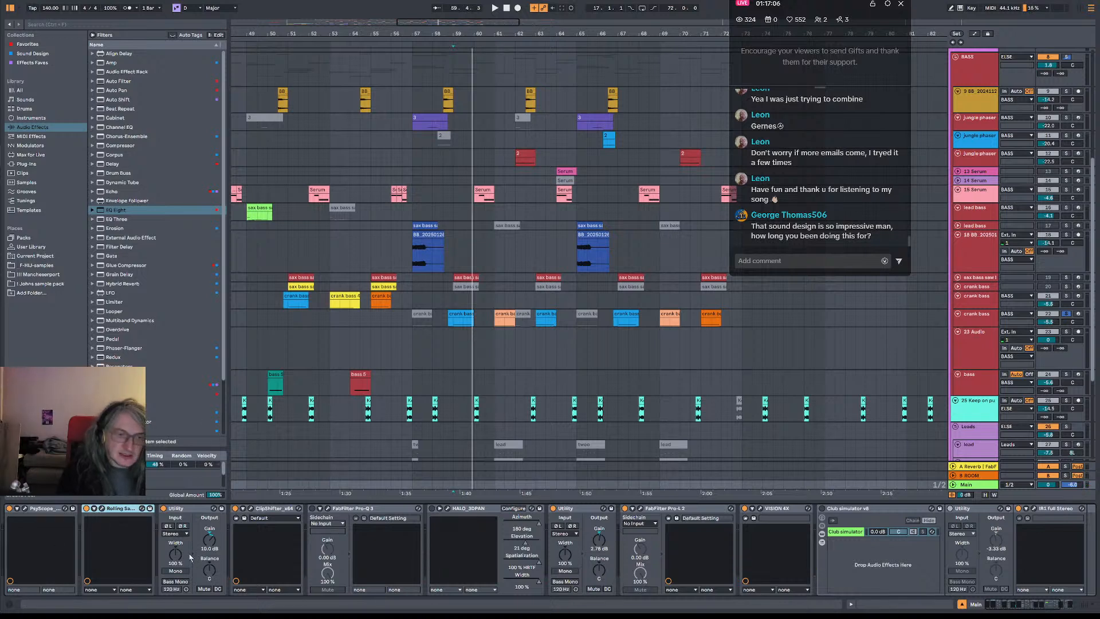
click(104, 508)
key(space)
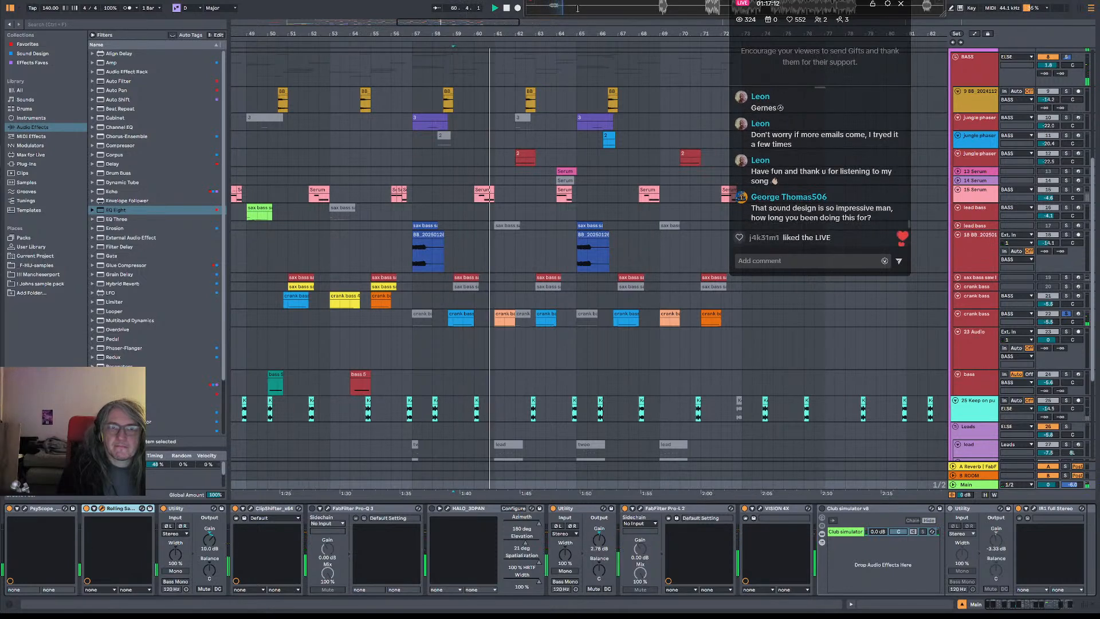
drag(573, 8, 452, 342)
click(496, 349)
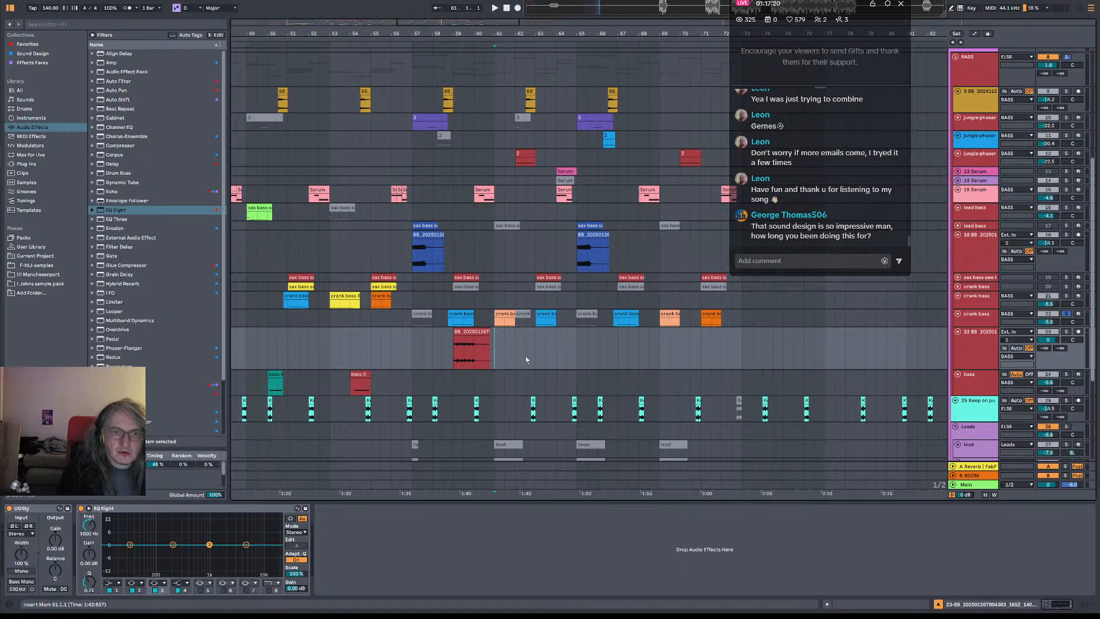
click(475, 333)
key(Delete)
- Play the soloed lower crank bass from bar 58.4 to capture it in Rolling Sampler
click(448, 340)
key(space)
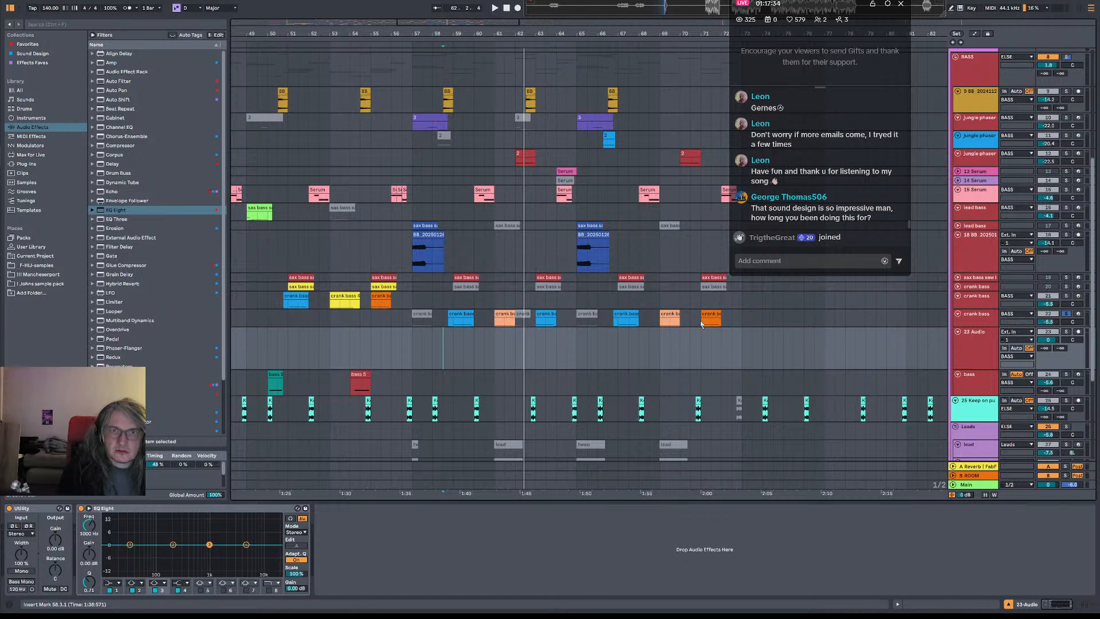
key(Up)
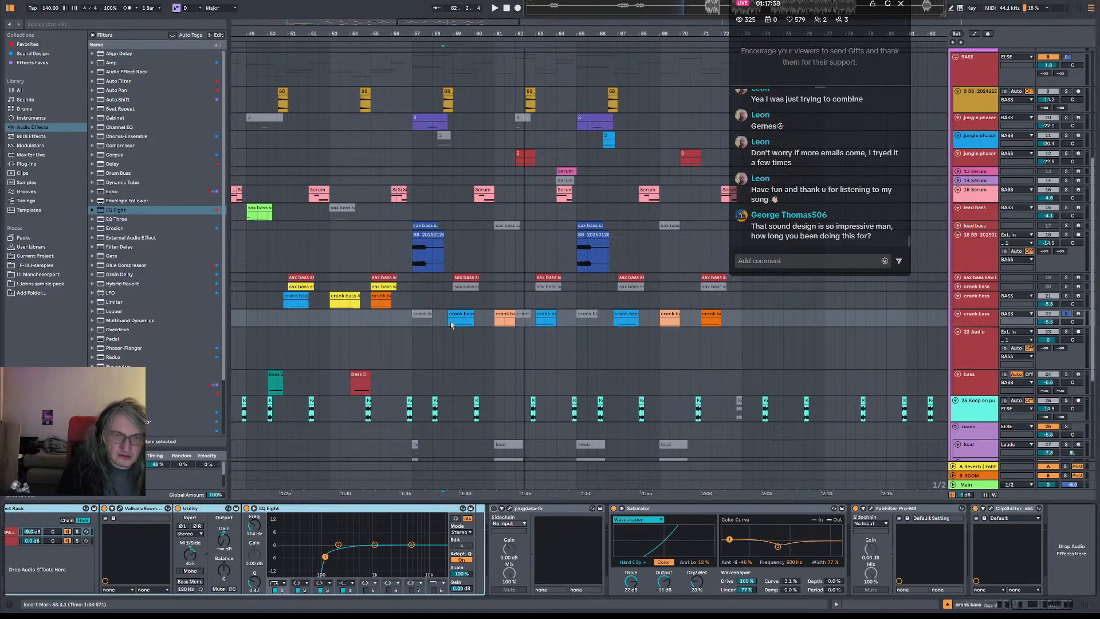
key(space)
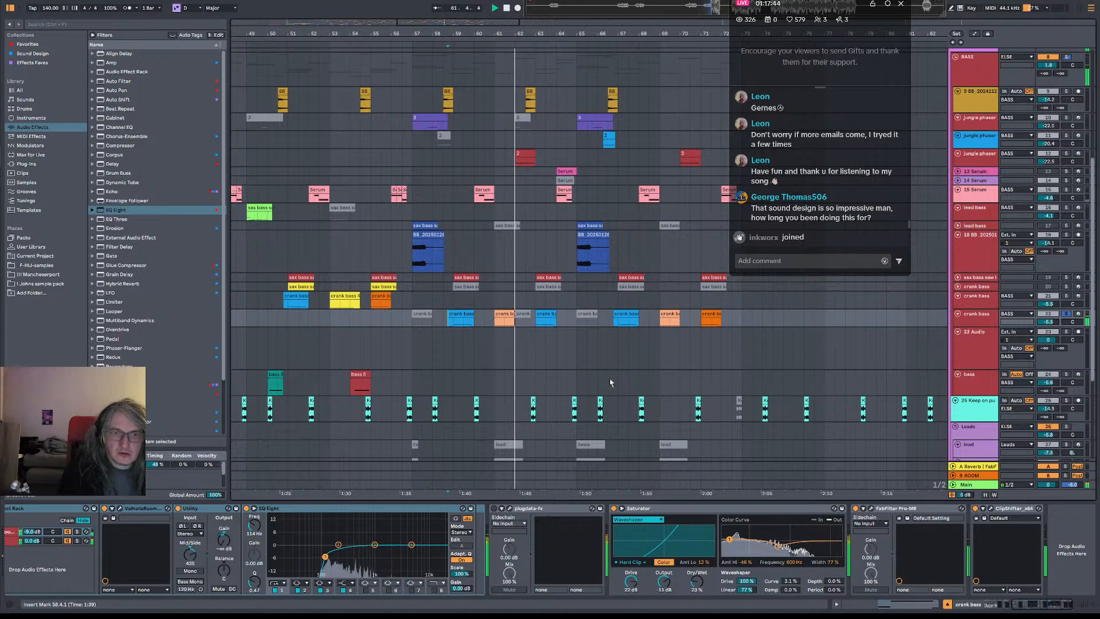
key(space)
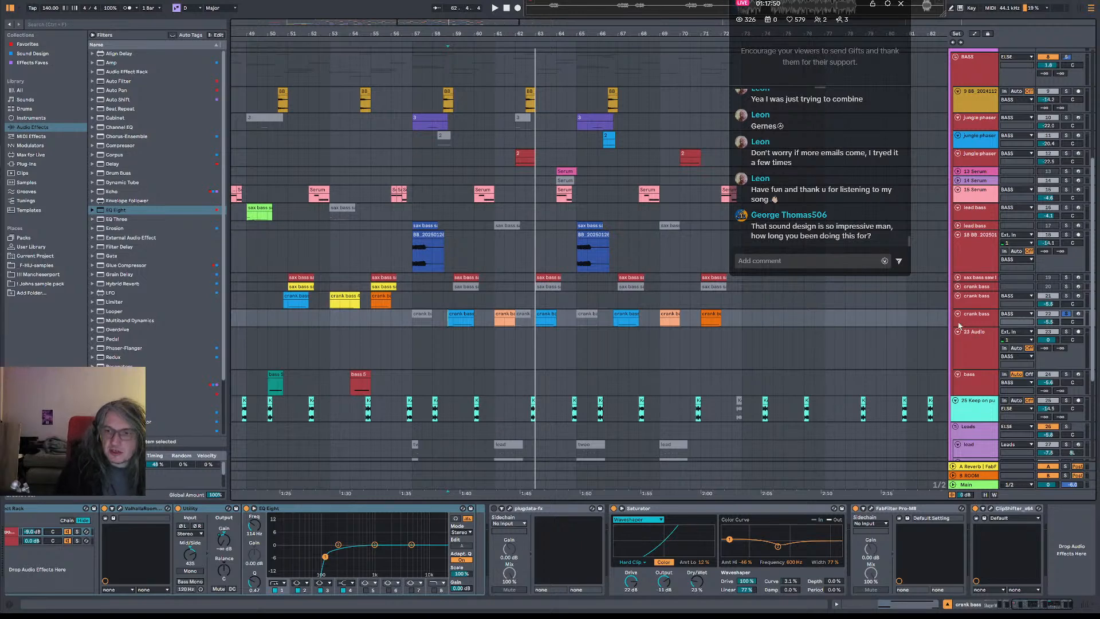
- Place four Rolling Sampler captures on the new audio track beneath the crank bass clips at about bars 58, 61, 63 and 71
click(977, 355)
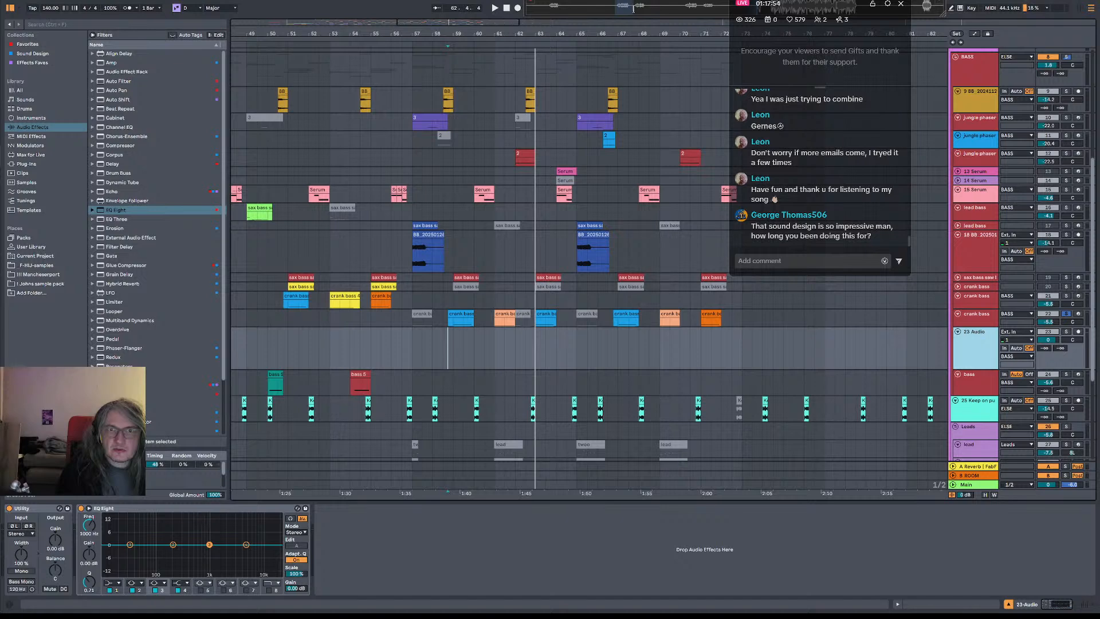
drag(623, 12, 447, 347)
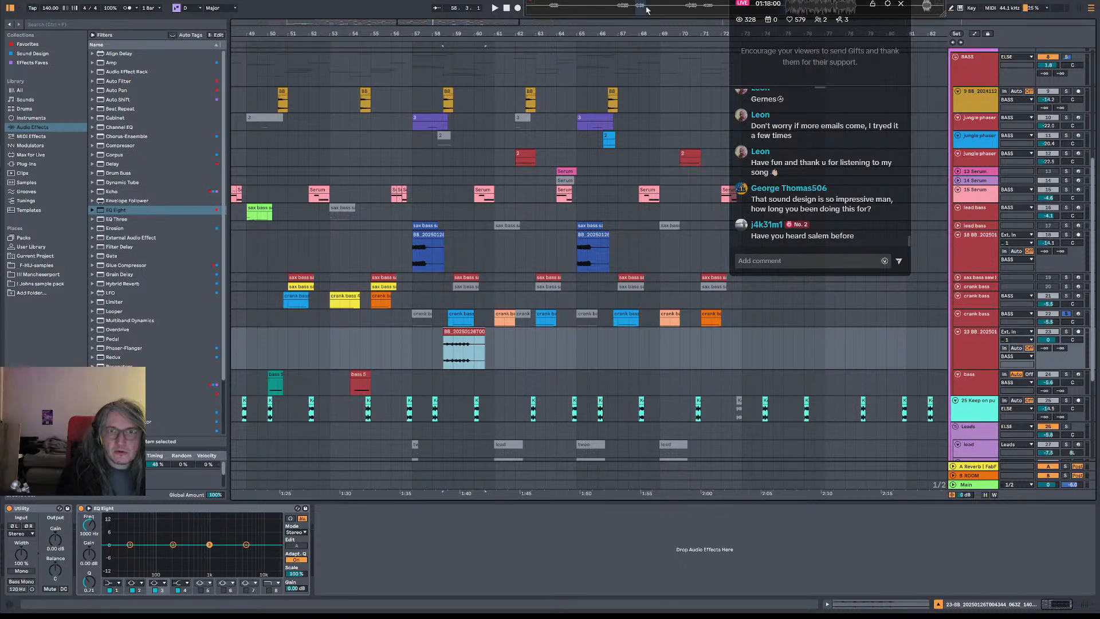
drag(641, 8, 494, 342)
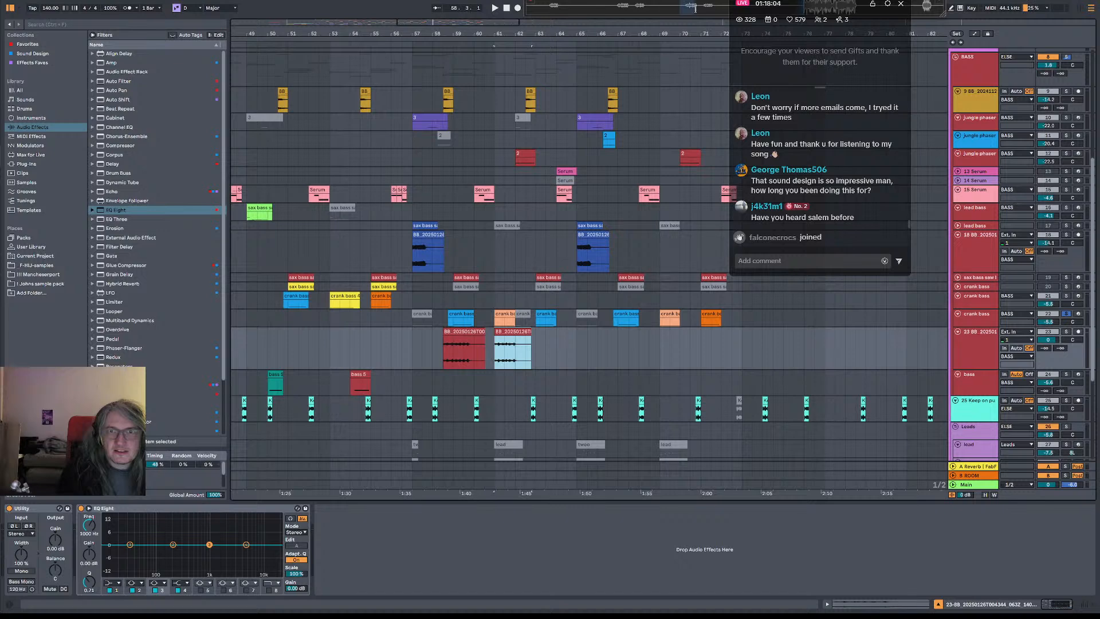
drag(702, 11, 551, 346)
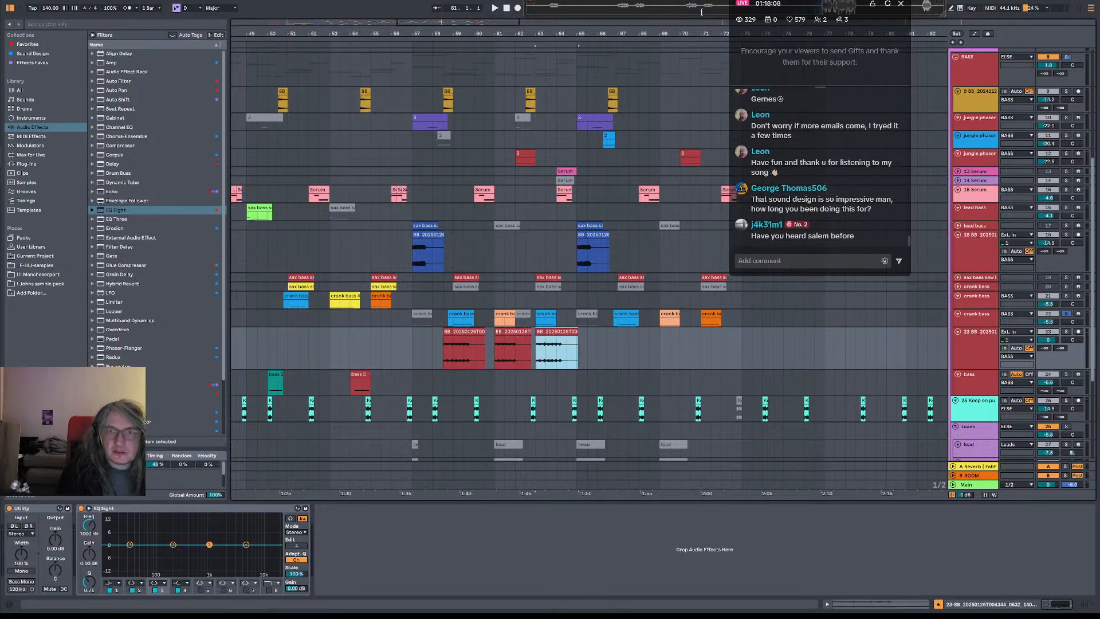
drag(703, 9, 711, 356)
- Recolour the captured clips: orange at bar 71, blue at bars 63 and 58, and light orange at bar 61
right_click(716, 356)
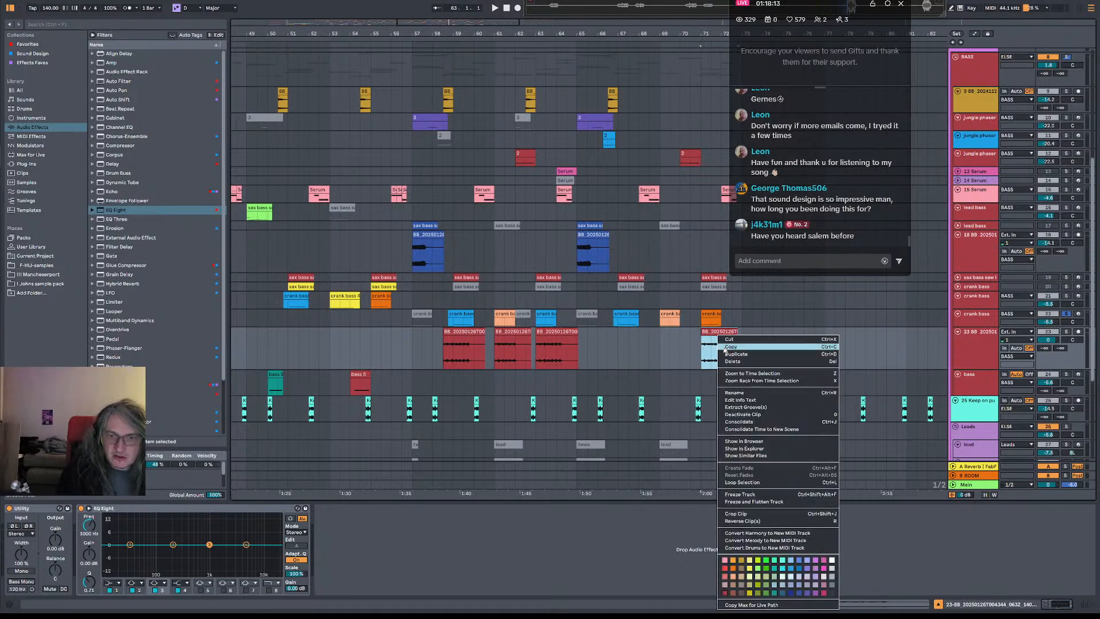
click(734, 568)
click(565, 333)
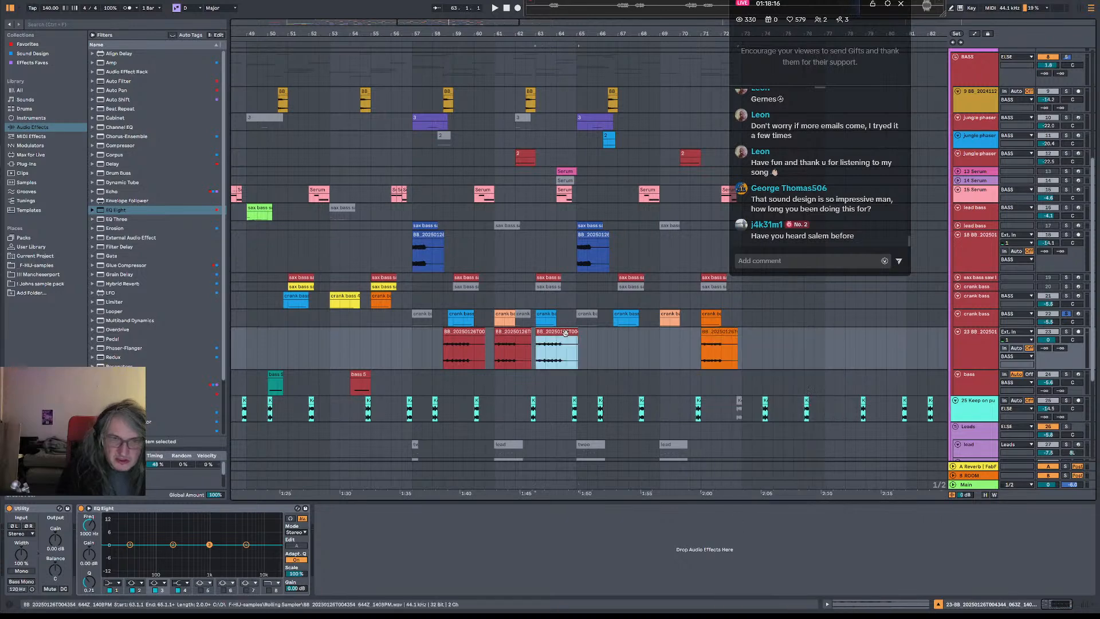
right_click(565, 333)
click(646, 574)
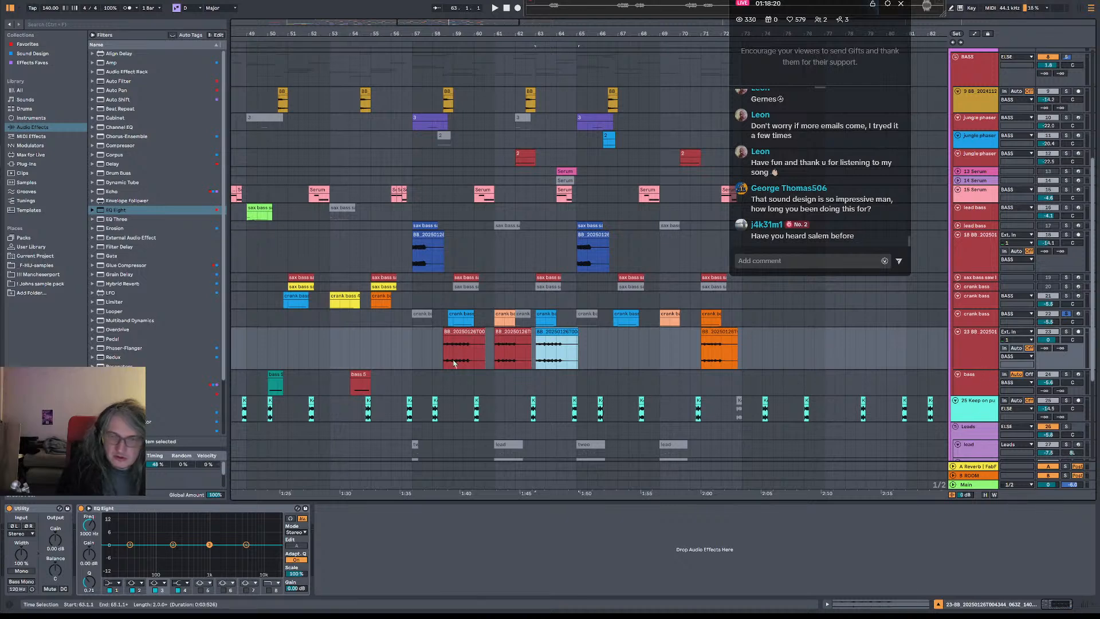
right_click(462, 334)
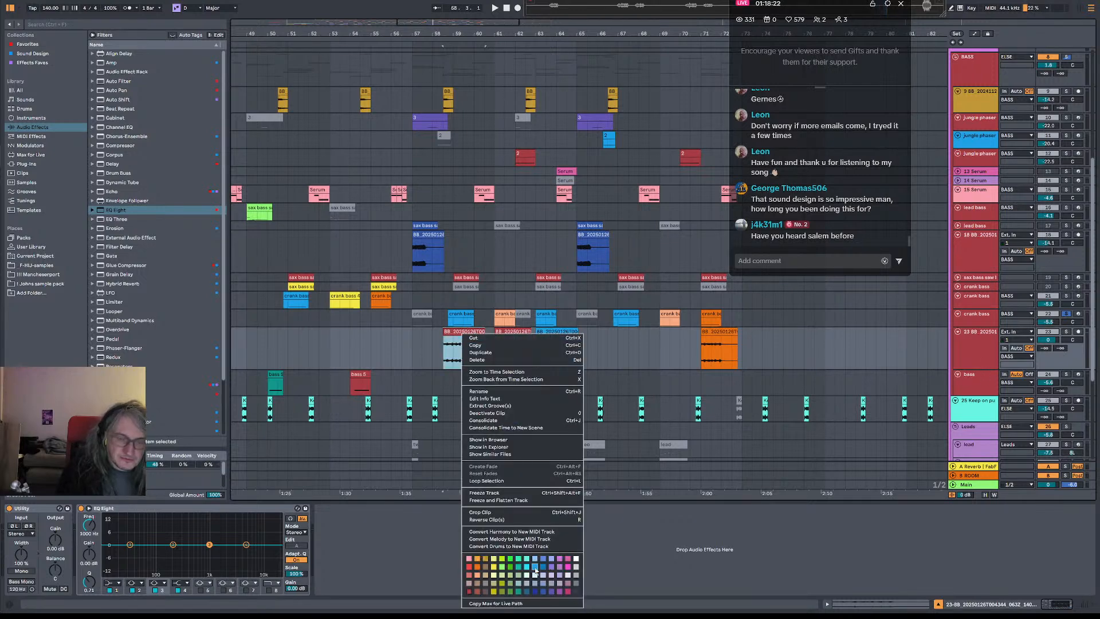
click(535, 567)
click(506, 332)
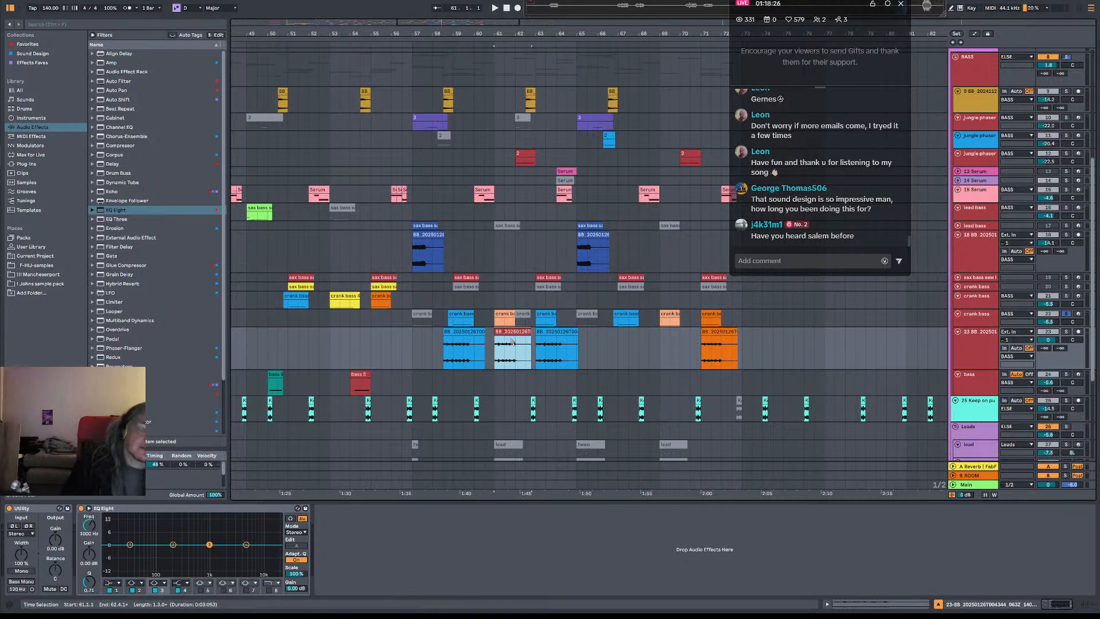
right_click(514, 332)
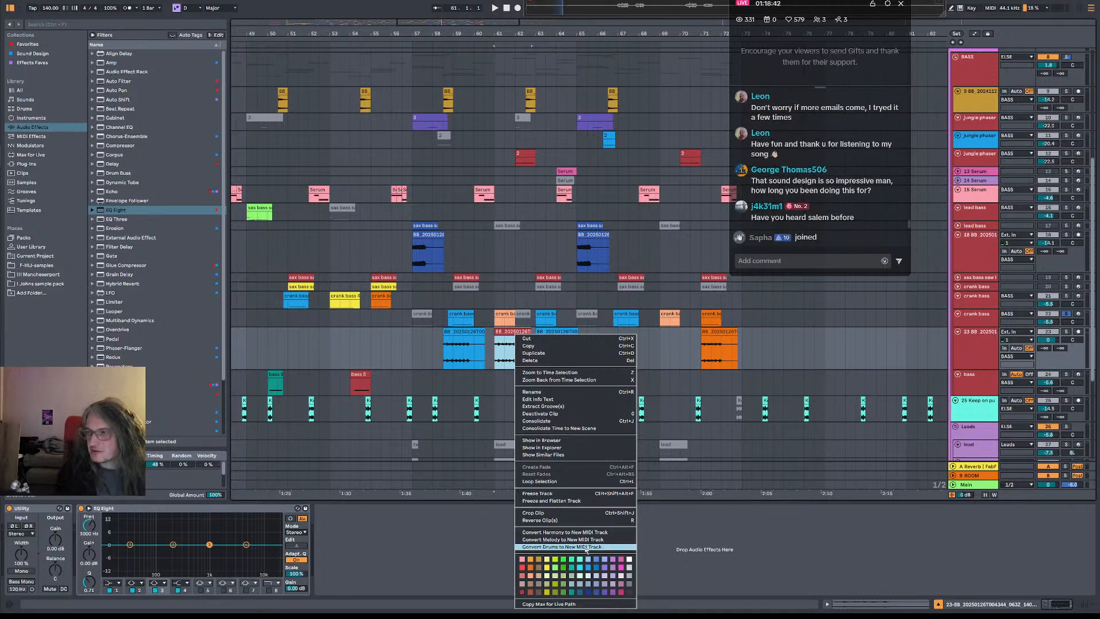
click(530, 575)
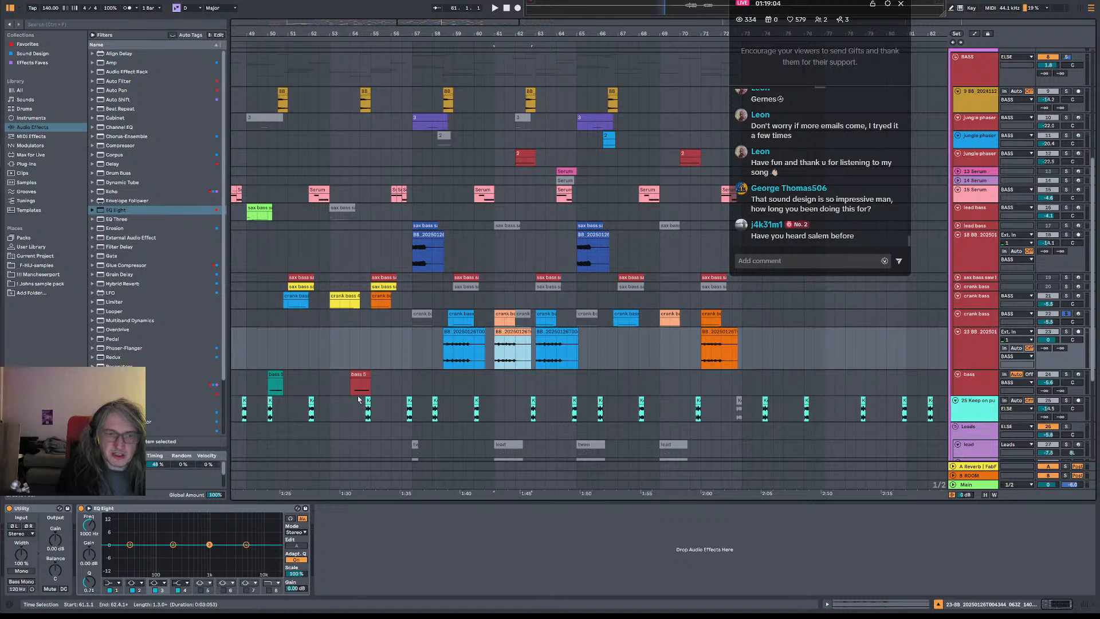
- Move the first captured clip to start at bar 58.4 and play the arrangement from bar 57.4
scroll(469, 338, up, 3)
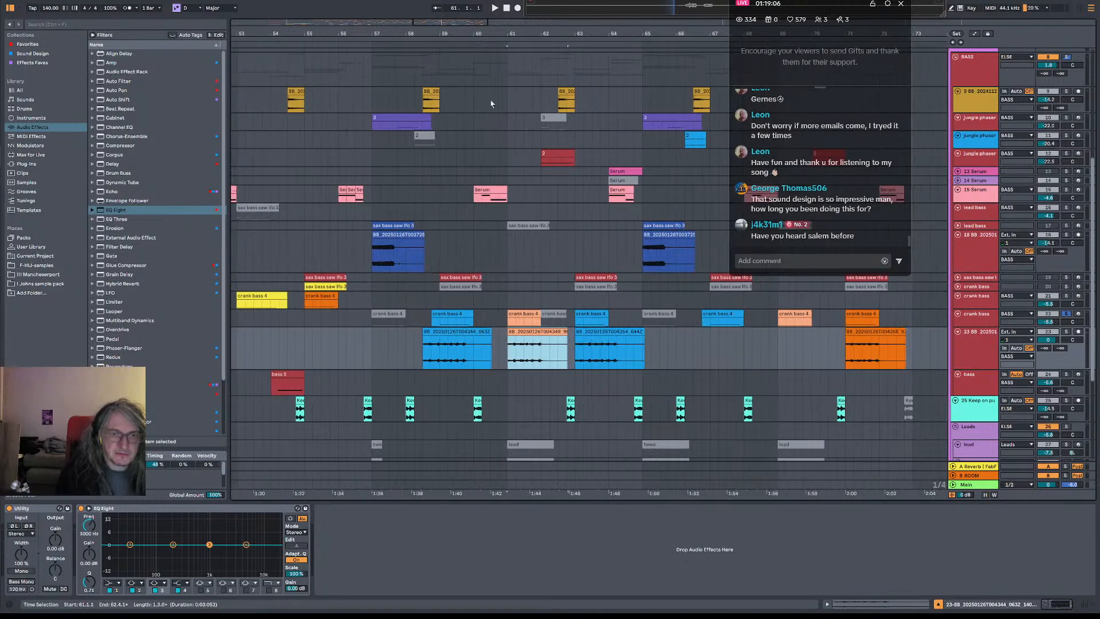
drag(444, 332, 454, 332)
click(396, 360)
key(space)
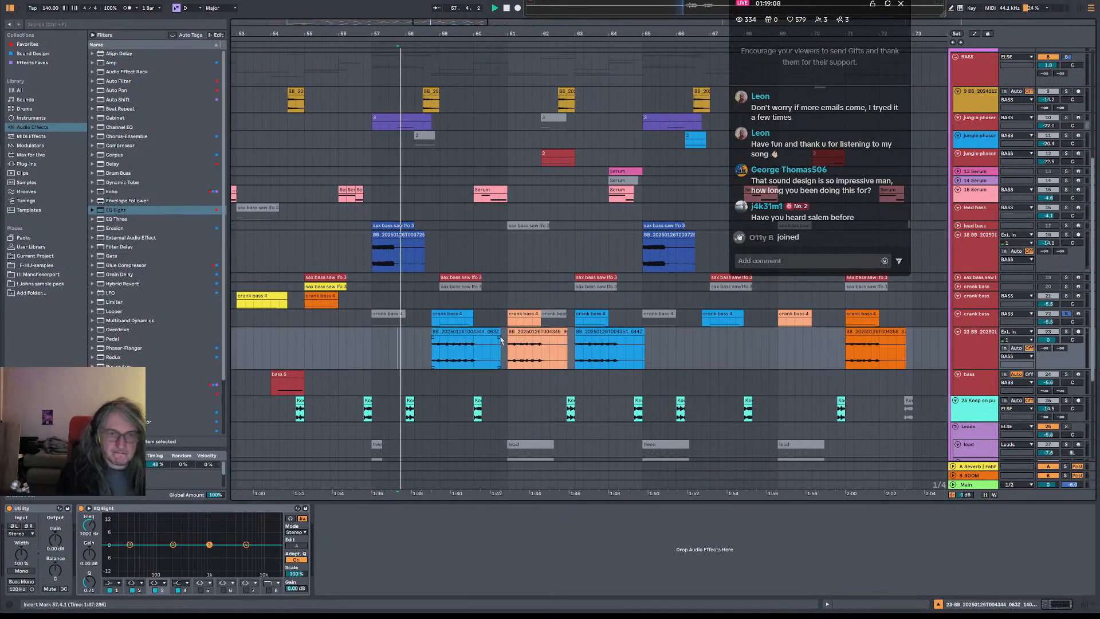
- Compare playback of the lower crank bass with the captured audio, ending with only the captured audio track soloed
click(1066, 314)
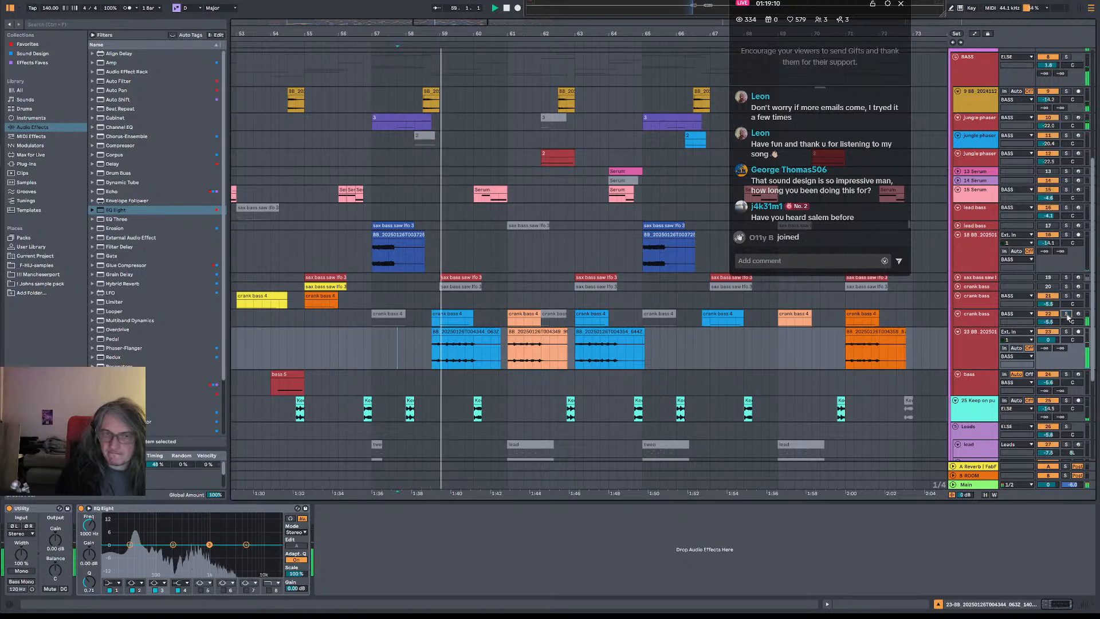
key(space)
click(1066, 314)
key(space)
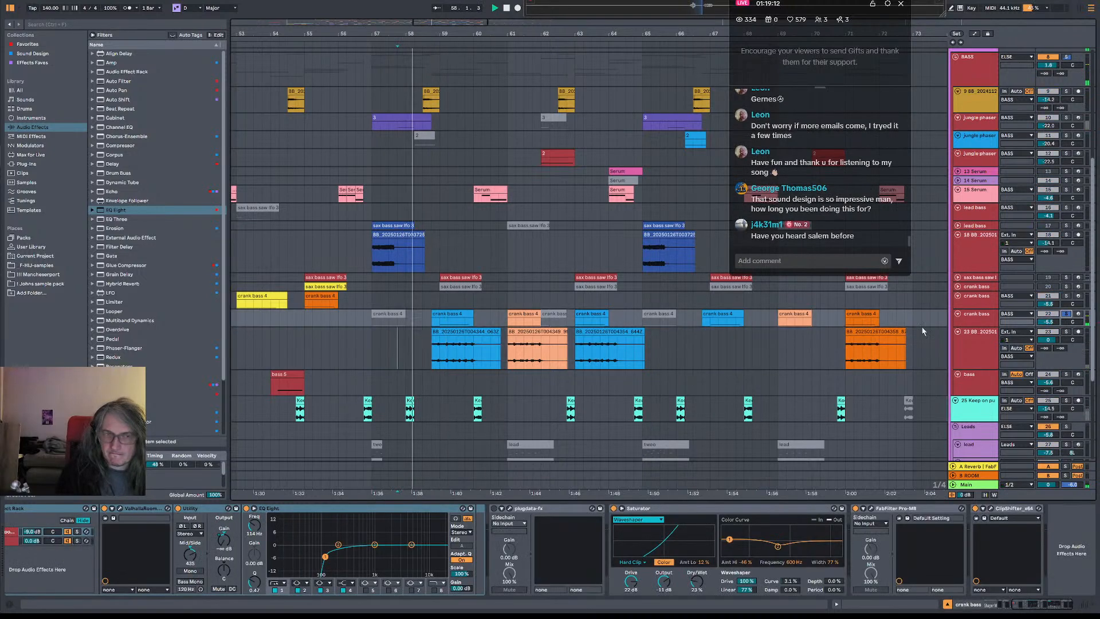
click(1067, 332)
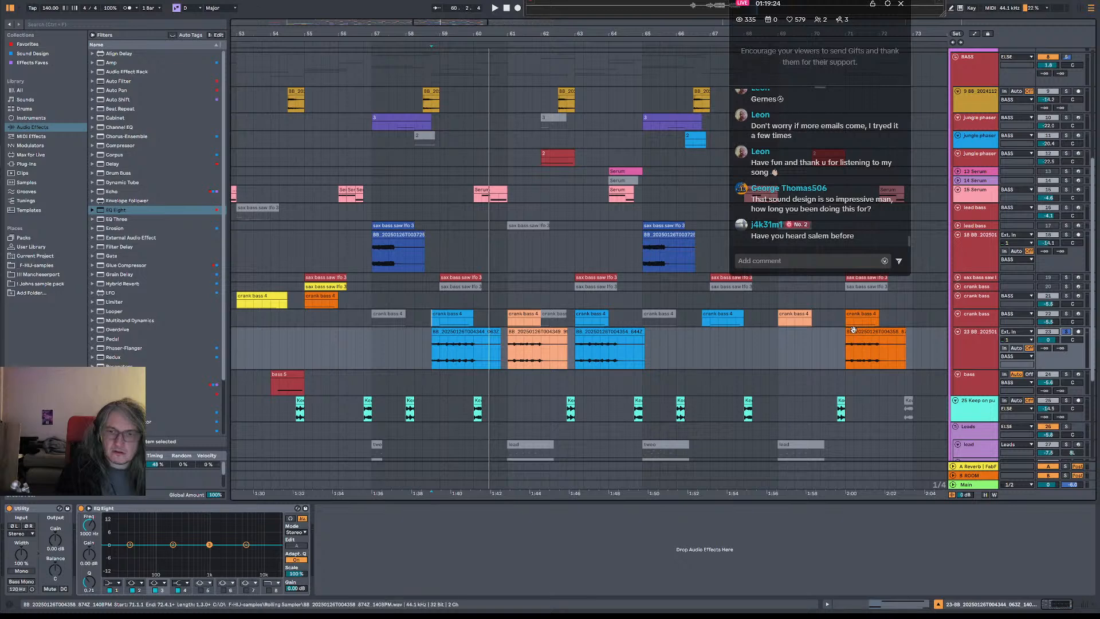
- Recolour the captured clip at bar 71 light orange and move it to bar 65
right_click(861, 330)
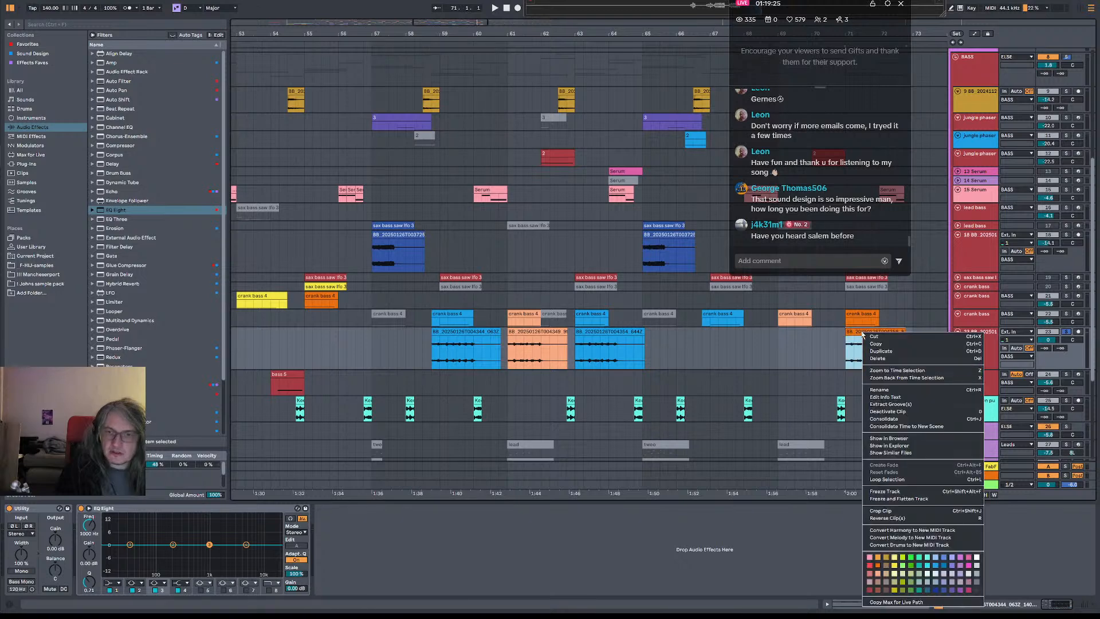
click(881, 567)
right_click(886, 332)
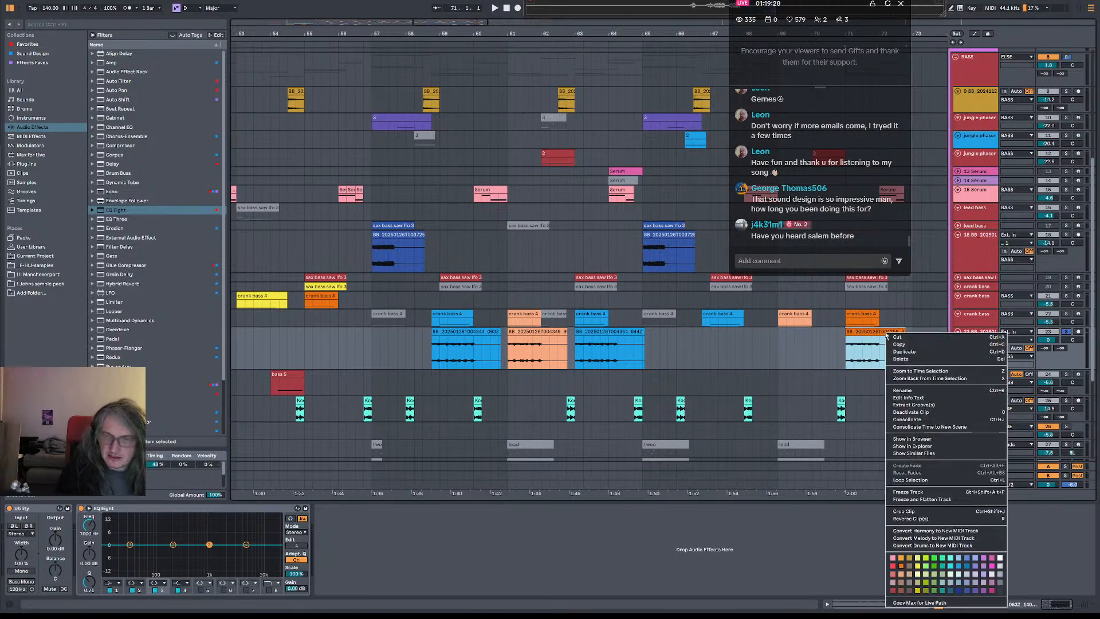
click(901, 574)
click(831, 349)
drag(857, 332, 734, 341)
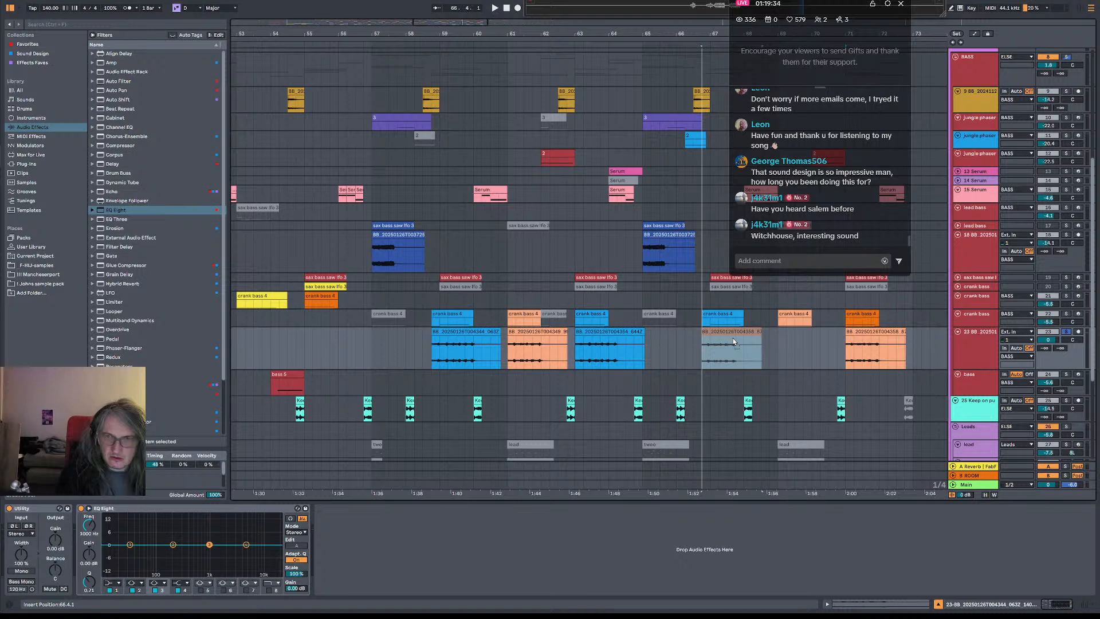
drag(734, 342, 675, 335)
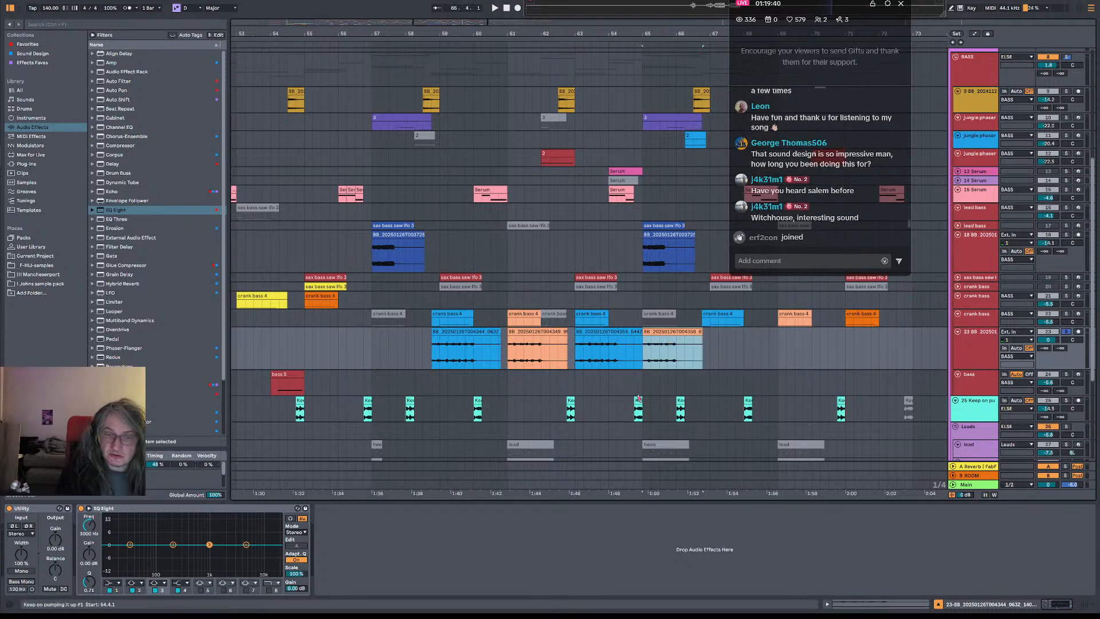
- Listen to the first captured clip from bar 58.4 and inspect the phase-shift patch in the lower crank bass's plugdata-fx device
click(611, 334)
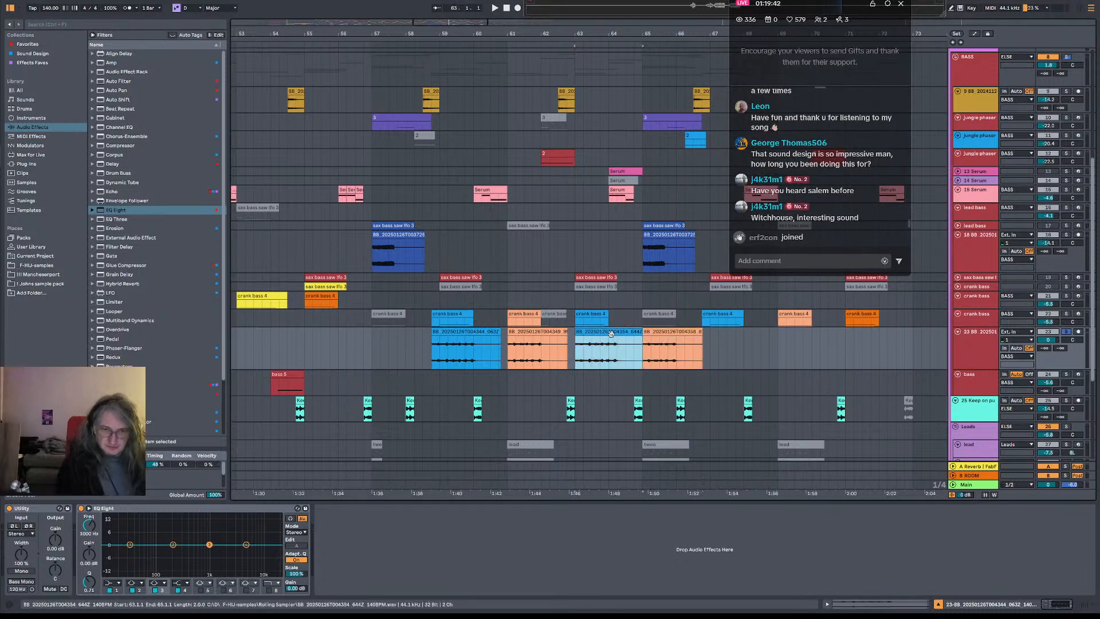
click(432, 350)
key(space)
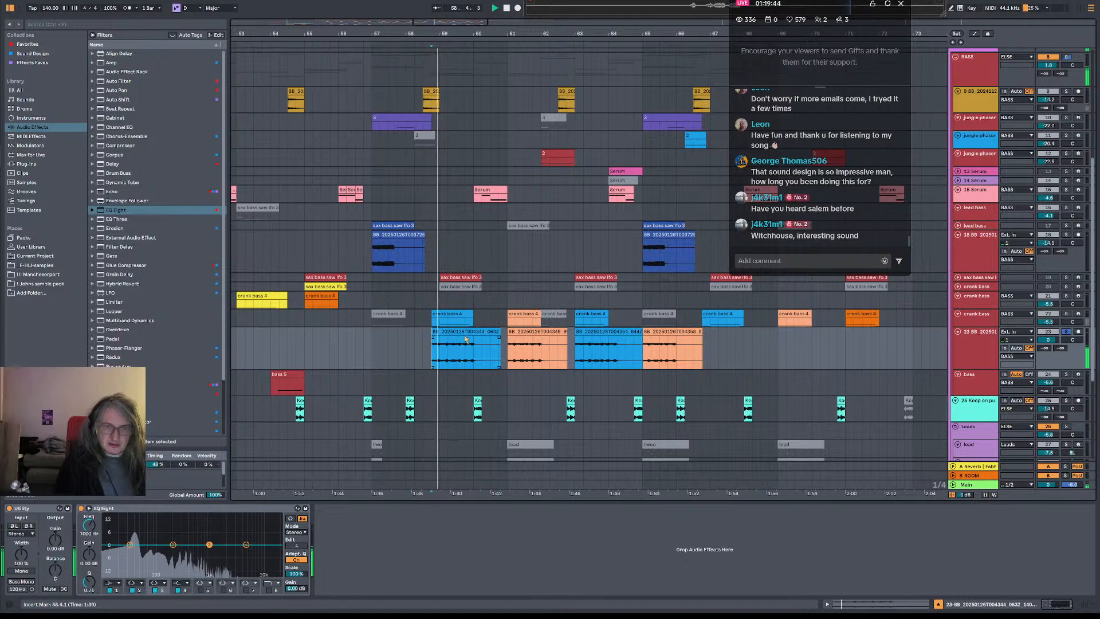
click(465, 334)
key(space)
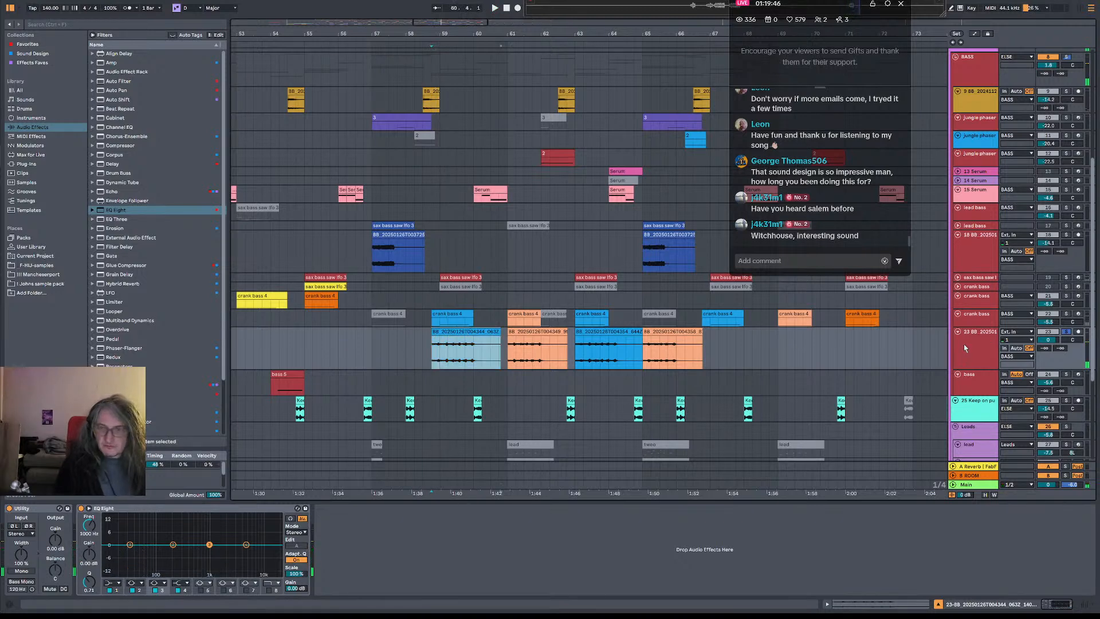
click(980, 322)
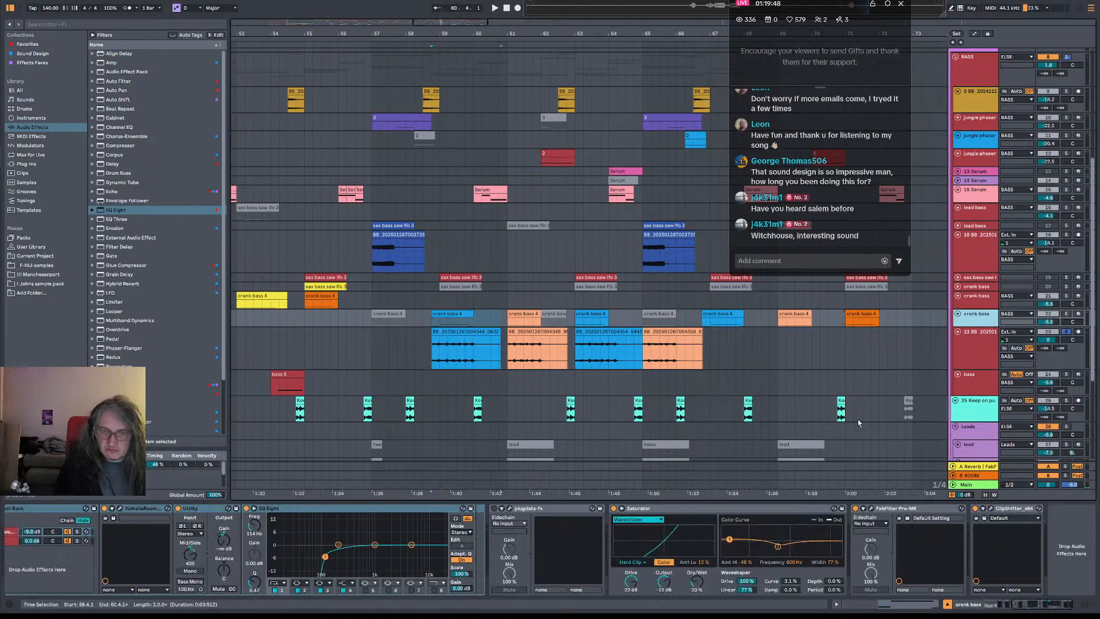
click(507, 508)
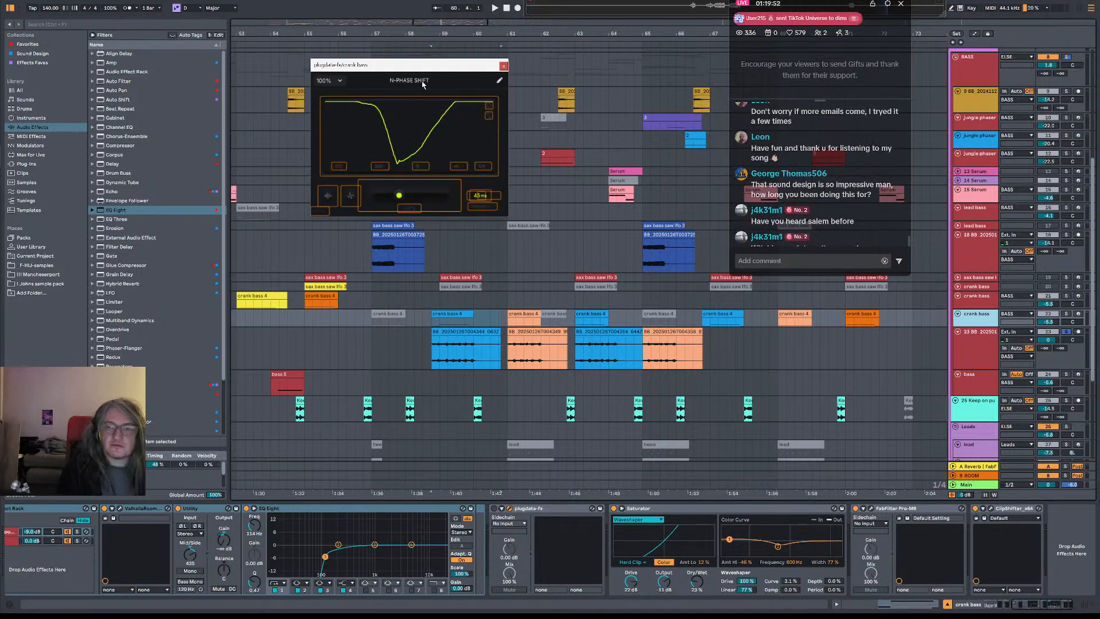
click(503, 66)
- Rename the captured clips starting at bars 58.4 and 61 to "phase shifted"
click(459, 331)
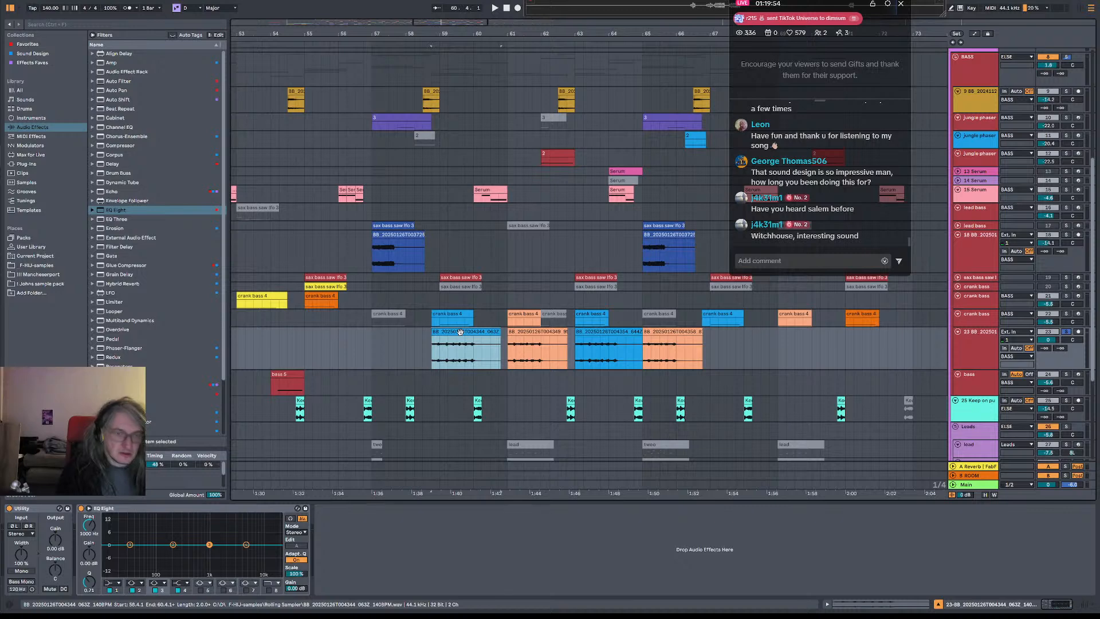
text(ph)
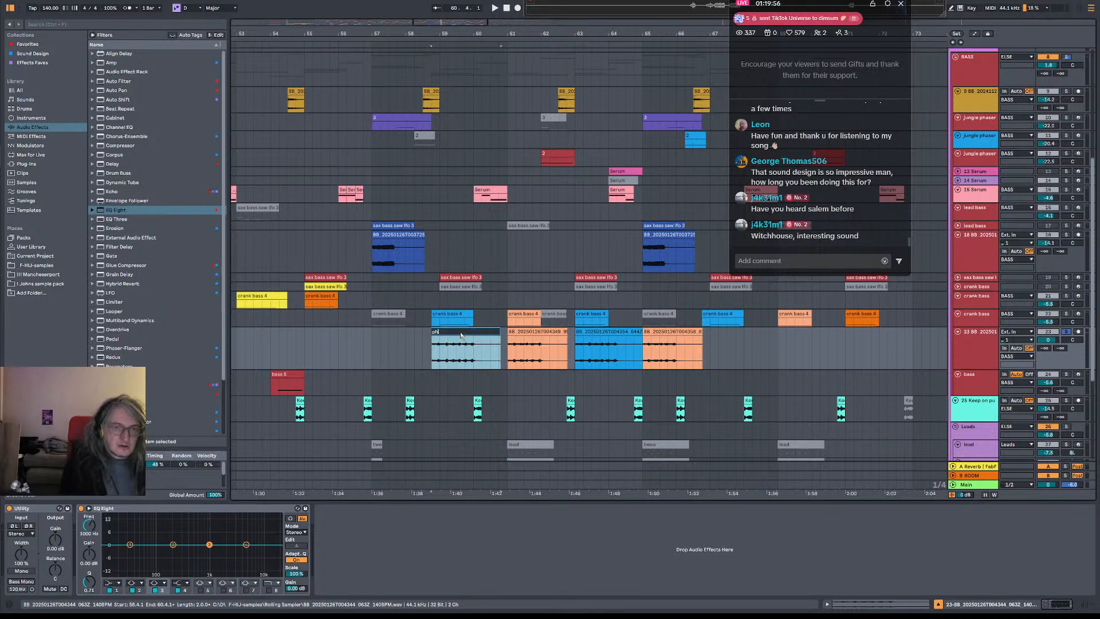
text(ase shifted)
key(Return)
click(552, 332)
key(ctrl+r)
text(phase)
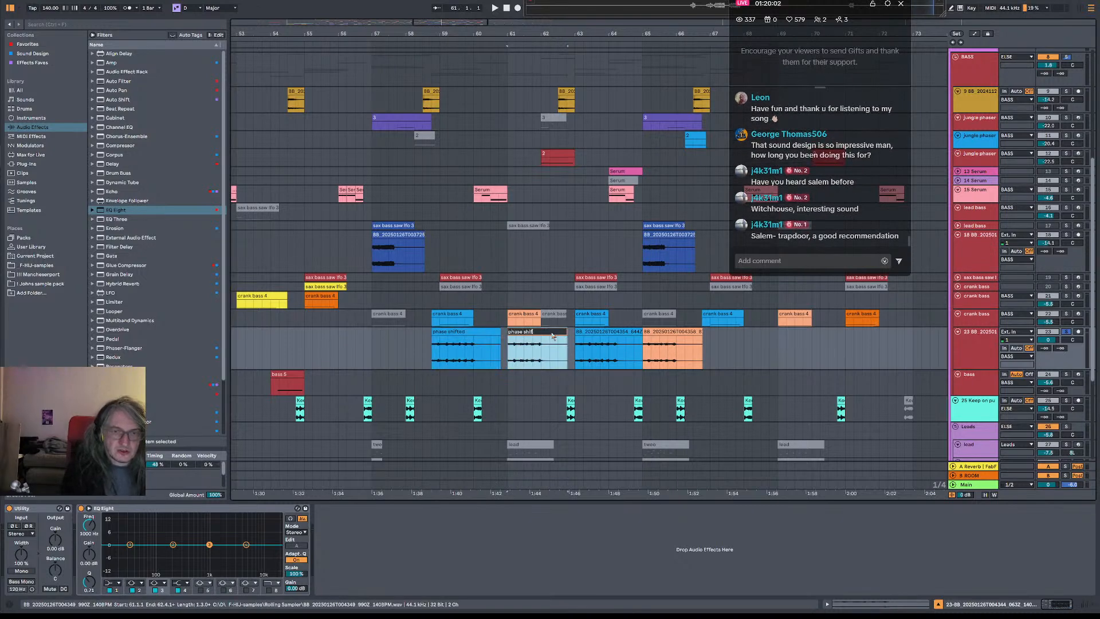
- Recolour the captured clip at bar 63 cyan and the one at bar 65 brown
right_click(597, 334)
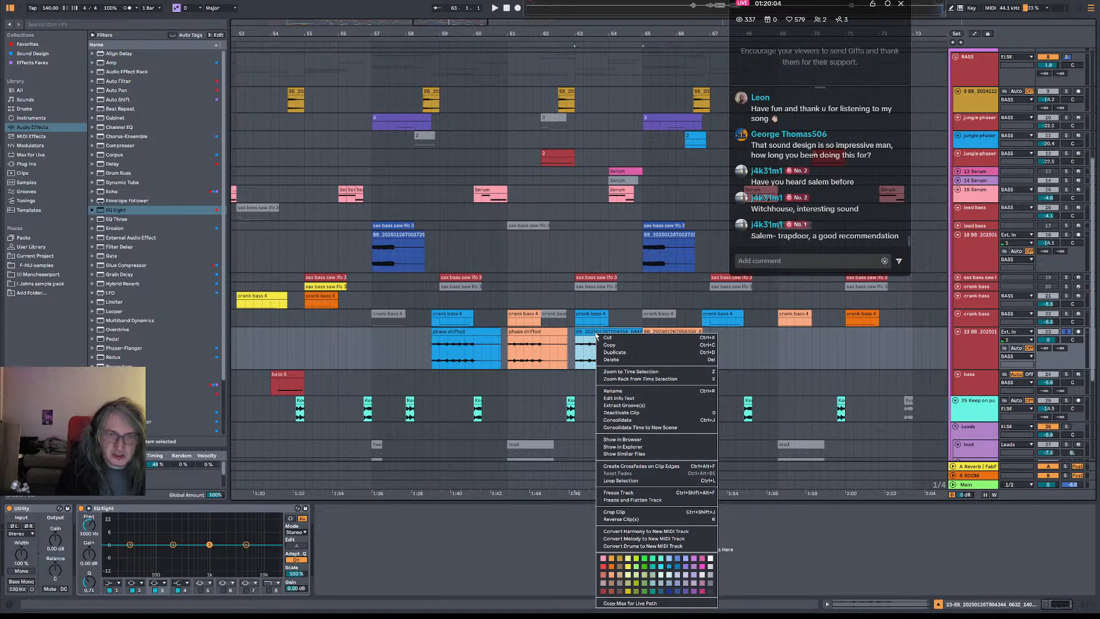
click(667, 571)
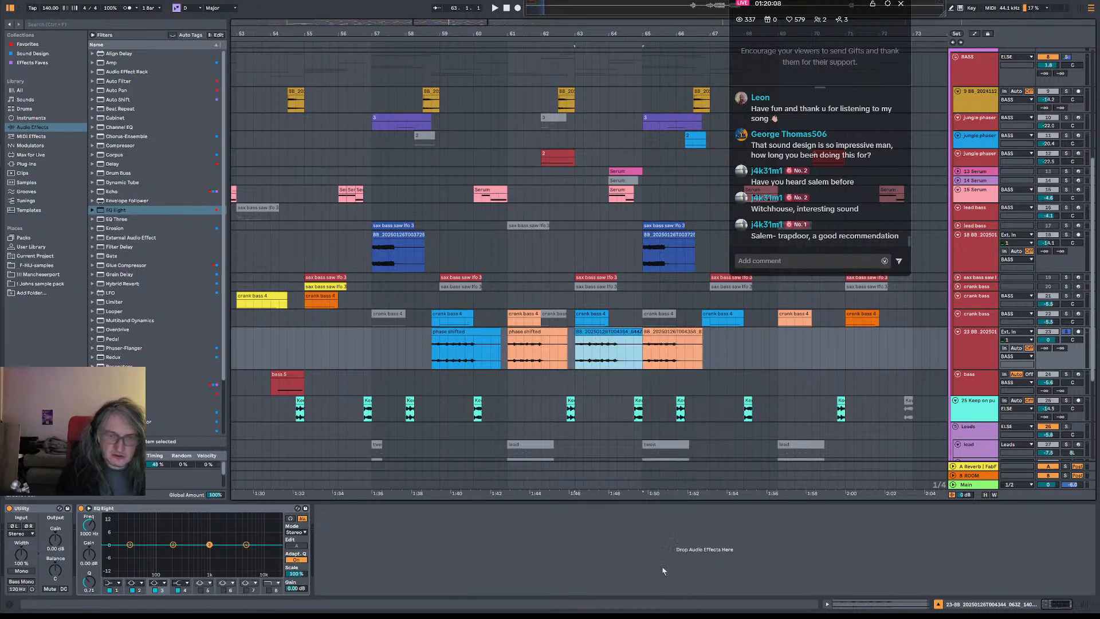
right_click(684, 335)
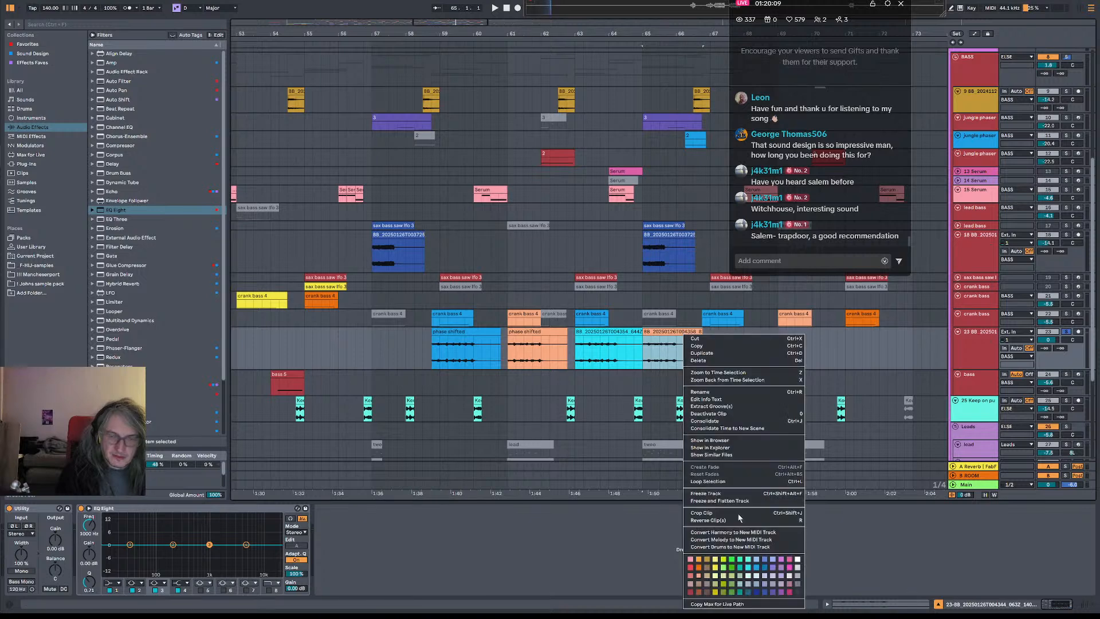
click(699, 584)
click(752, 319)
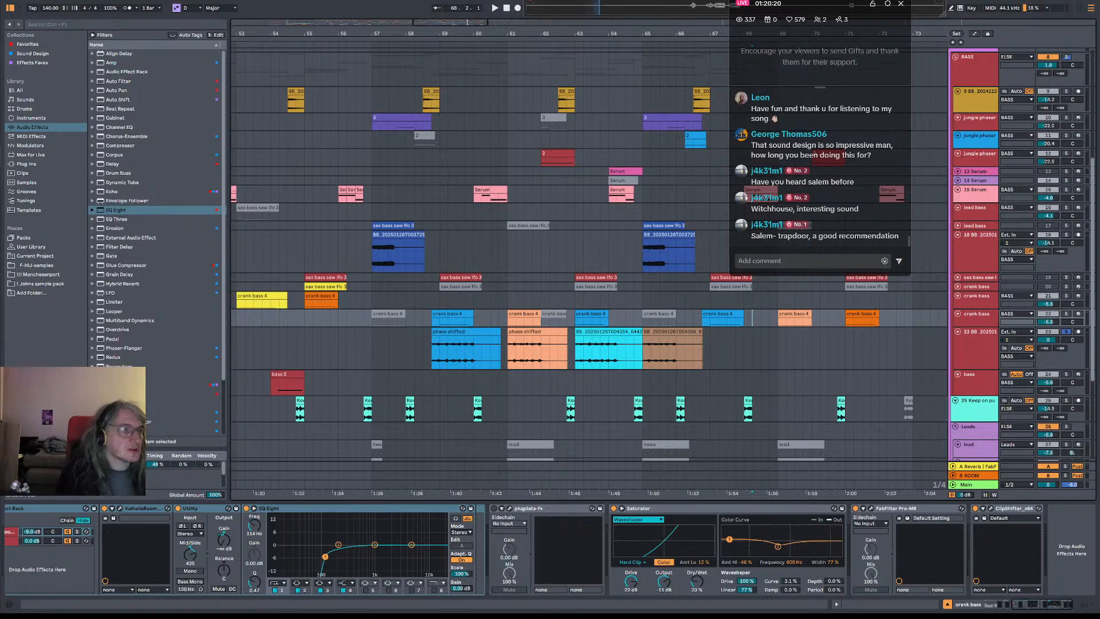
- Switch to the web browser, open YouTube and search for "salem witchhouse"
key(alt+Tab)
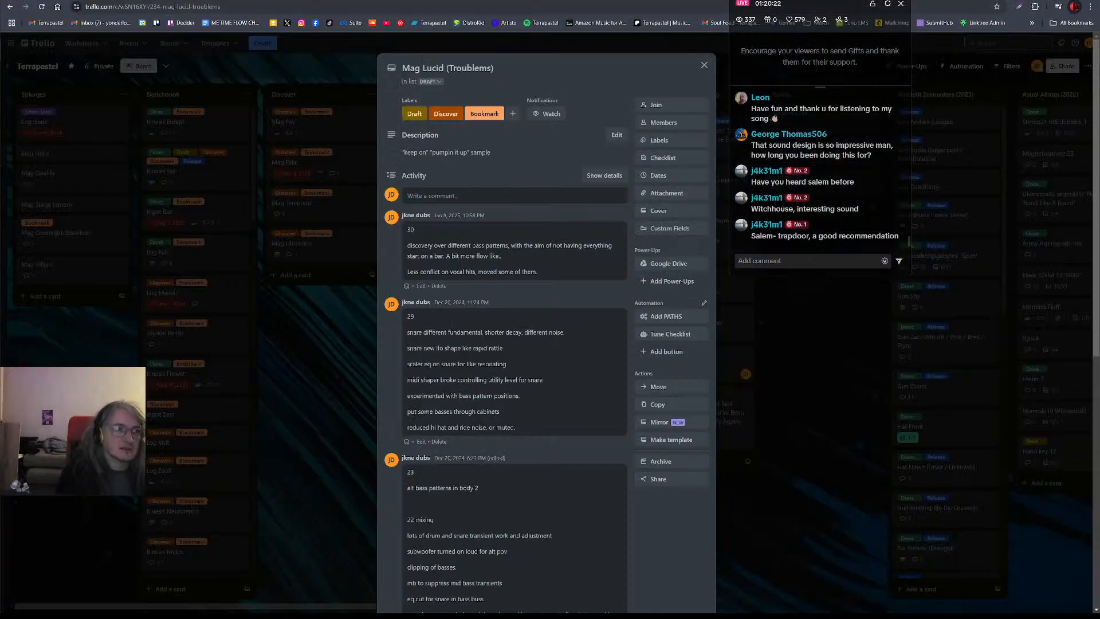
click(339, 2)
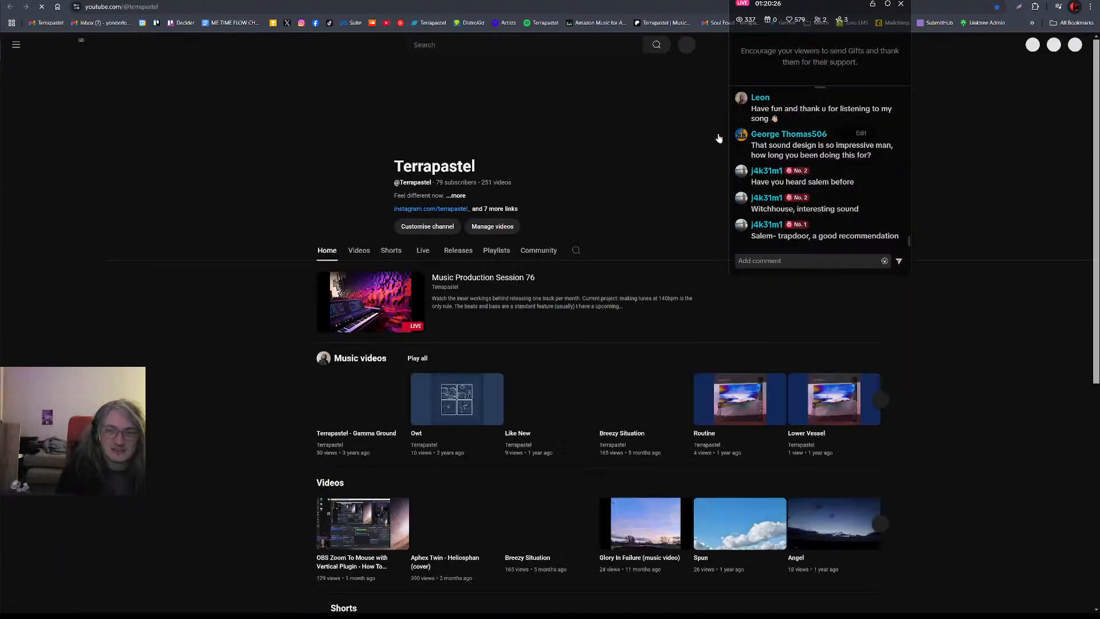
click(573, 44)
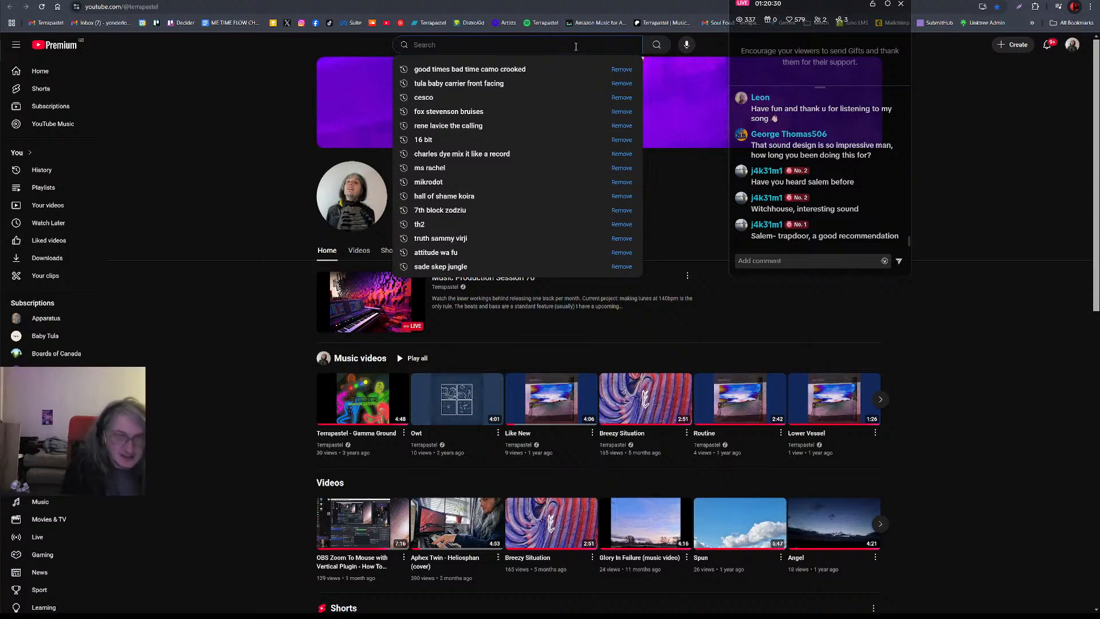
text(salemn)
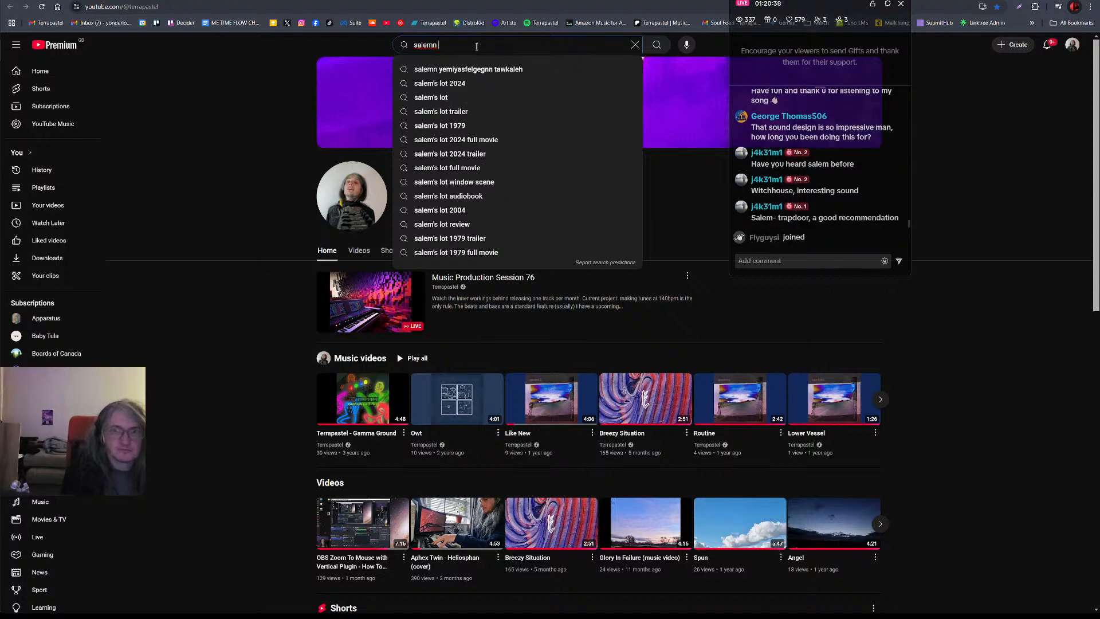
text(witch)
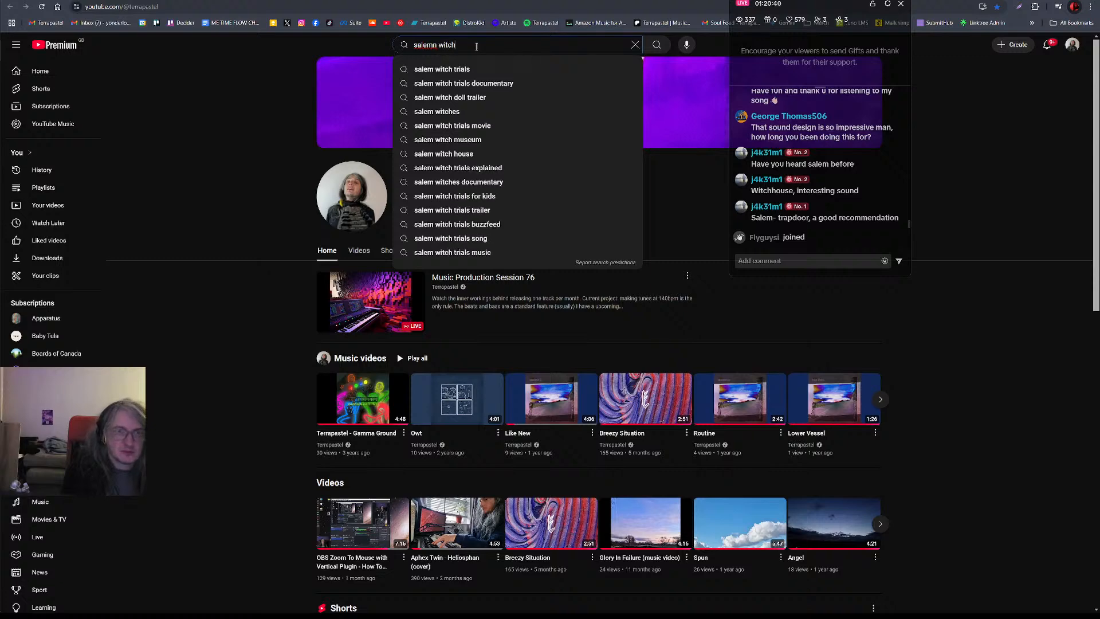
text(house)
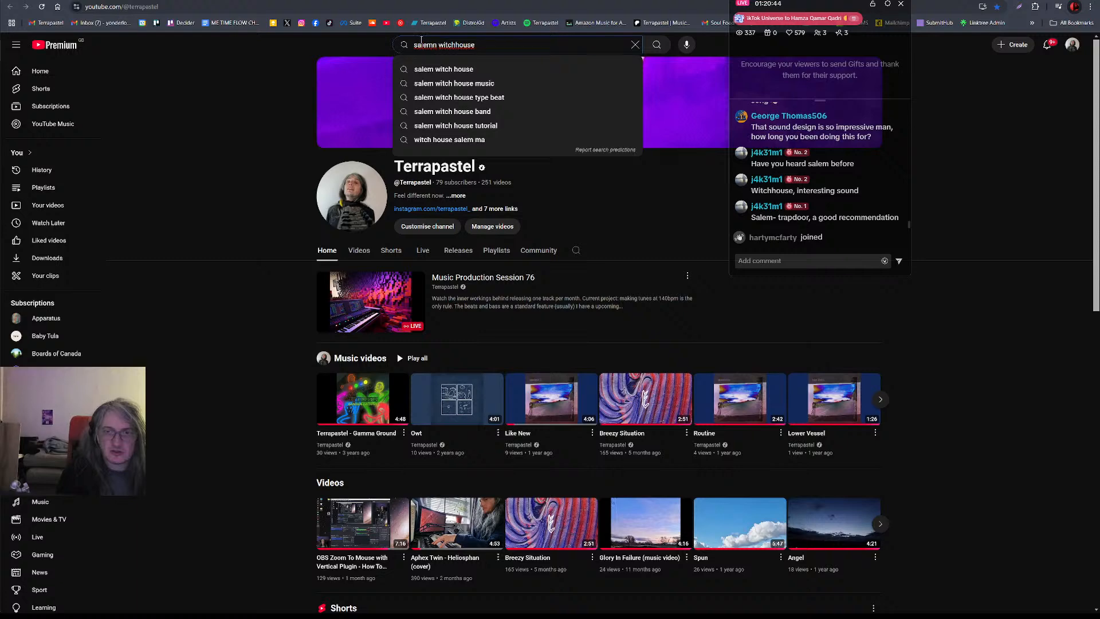
click(431, 45)
key(BackSpace)
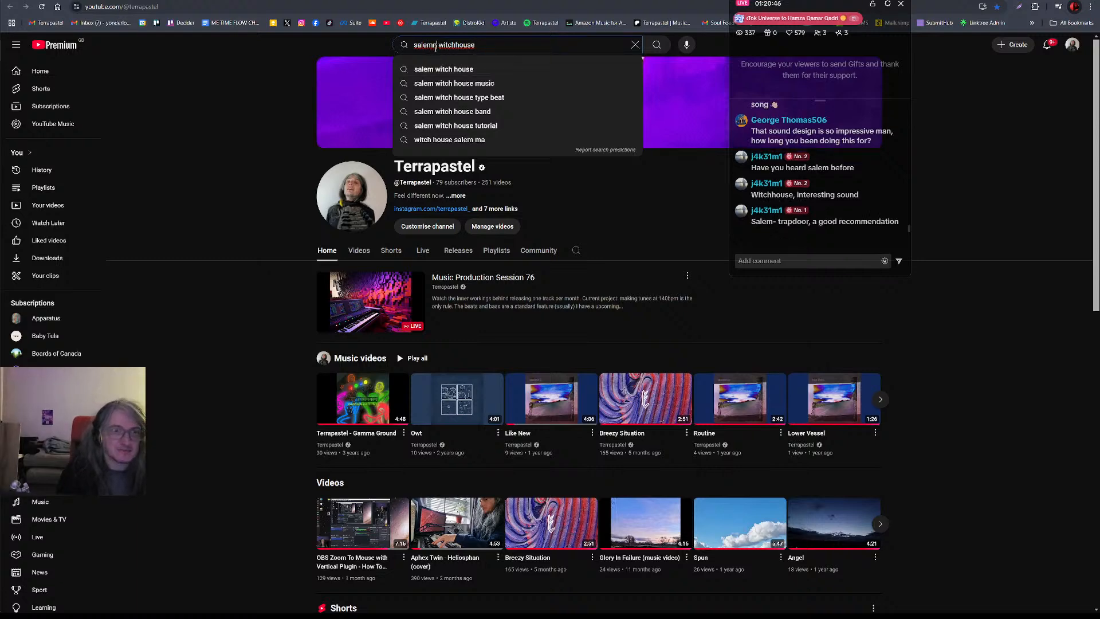
key(Return)
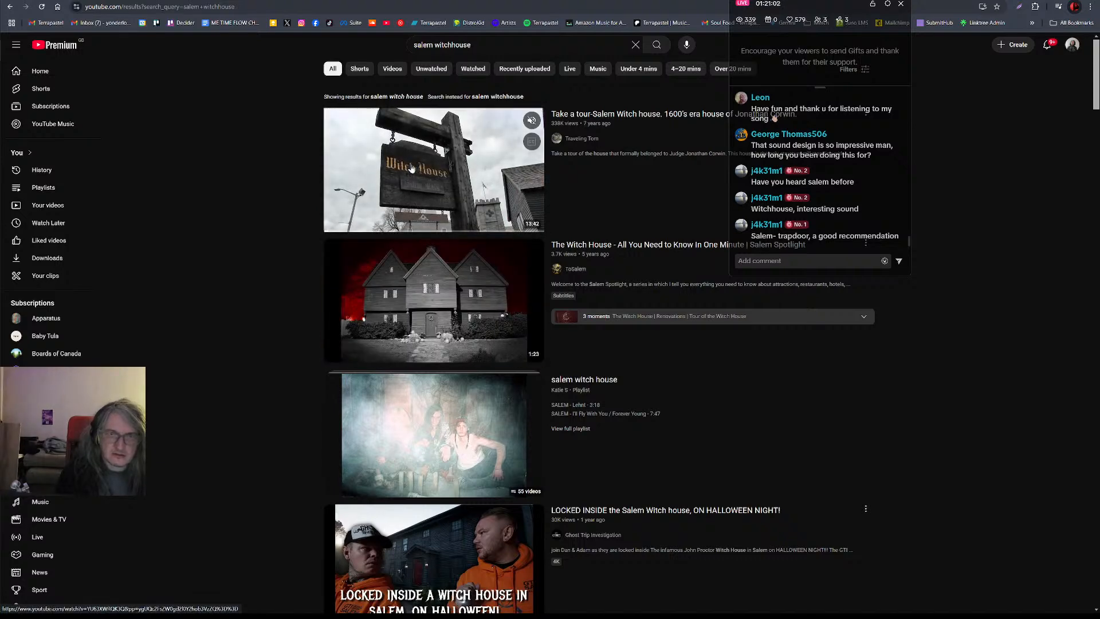
- Change the YouTube search to "salem trapdoor" and open SALEM's Trapdoor video
double_click(457, 46)
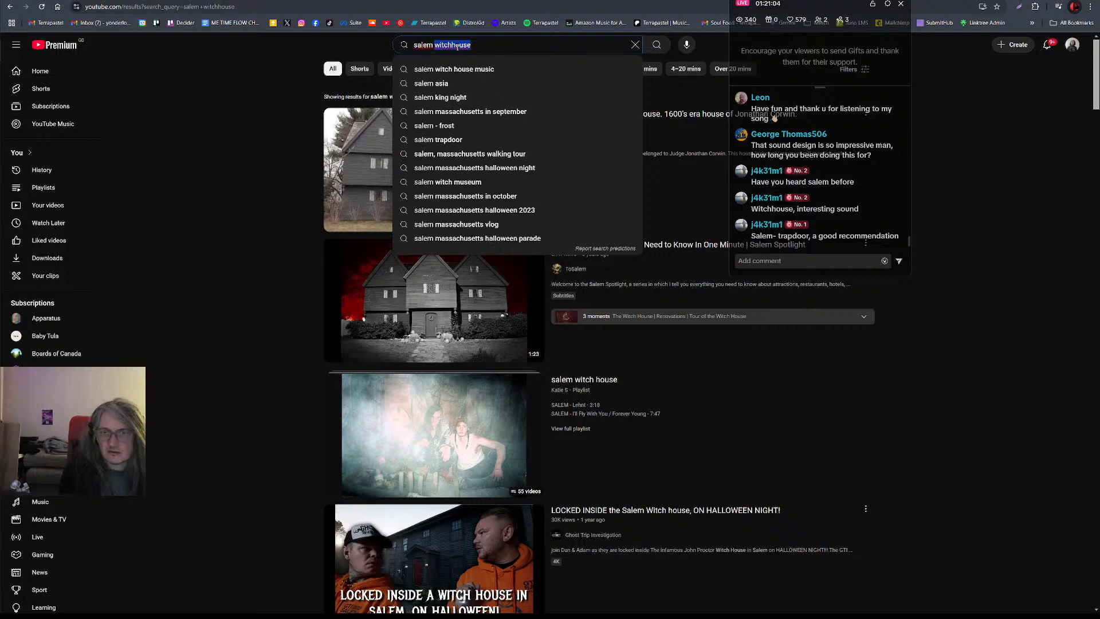
text(trapdoor)
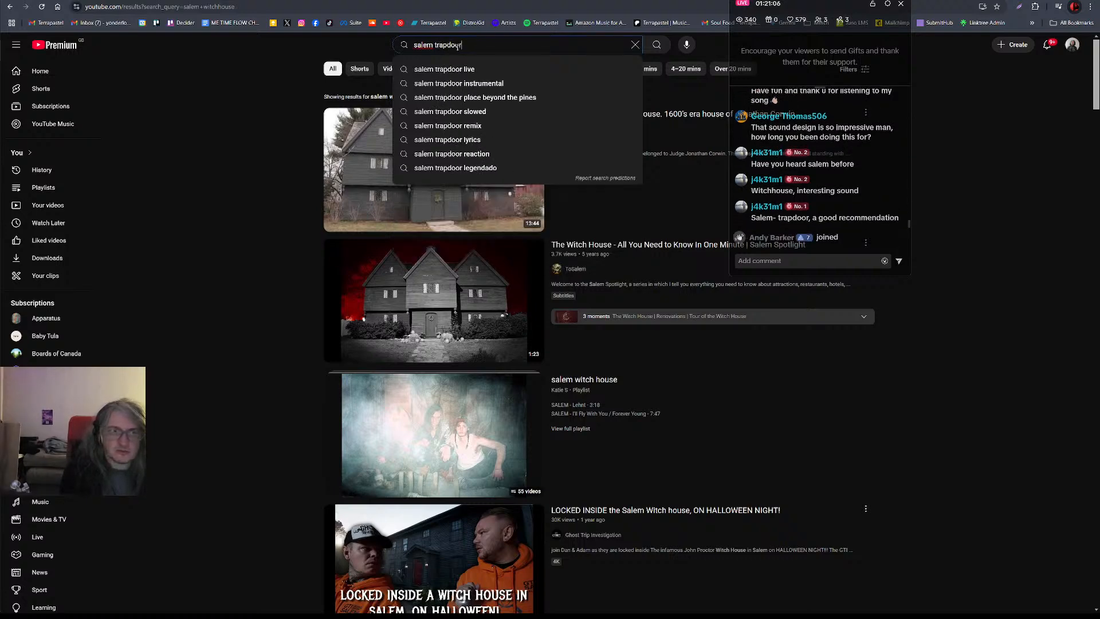
key(Return)
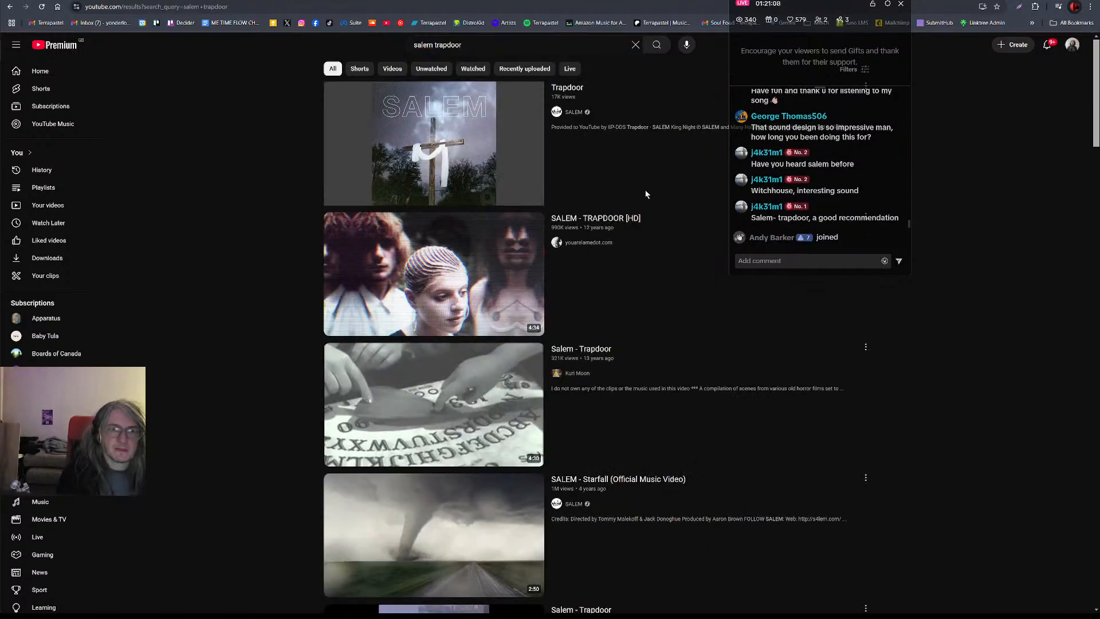
click(401, 153)
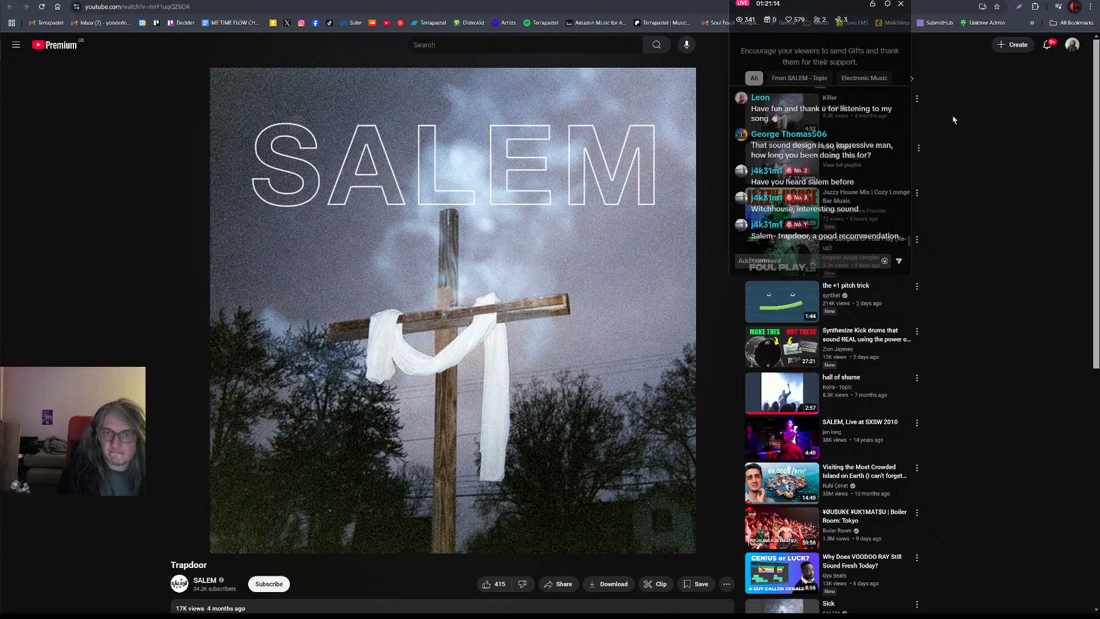
- Return to the Trapdoor video page and expand its description to read the release details
key(alt+Tab)
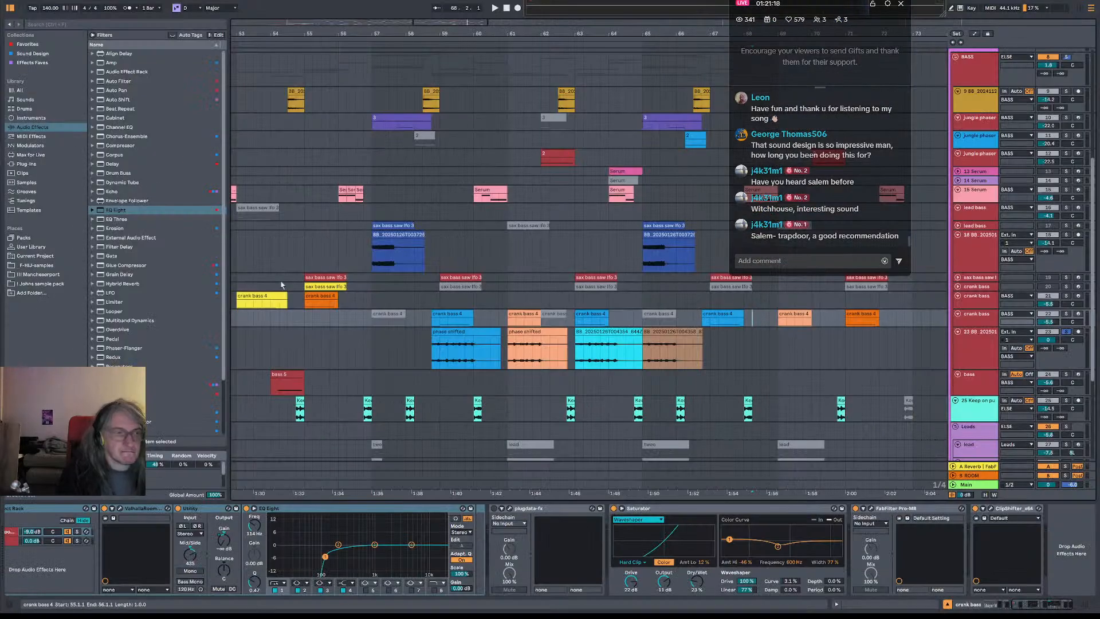
key(F11)
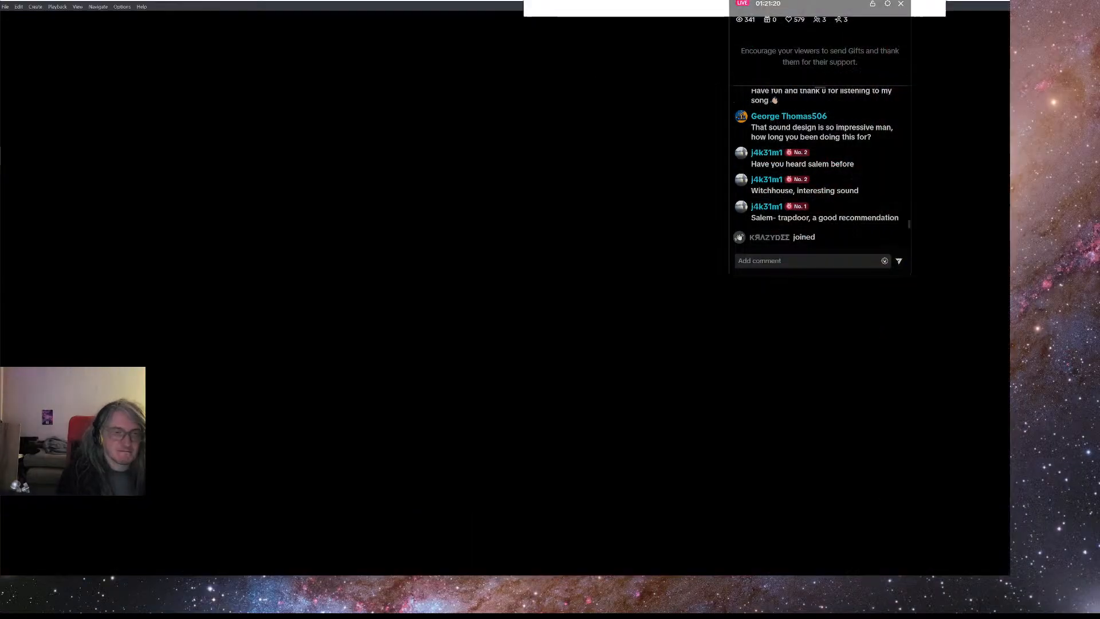
key(alt+Tab)
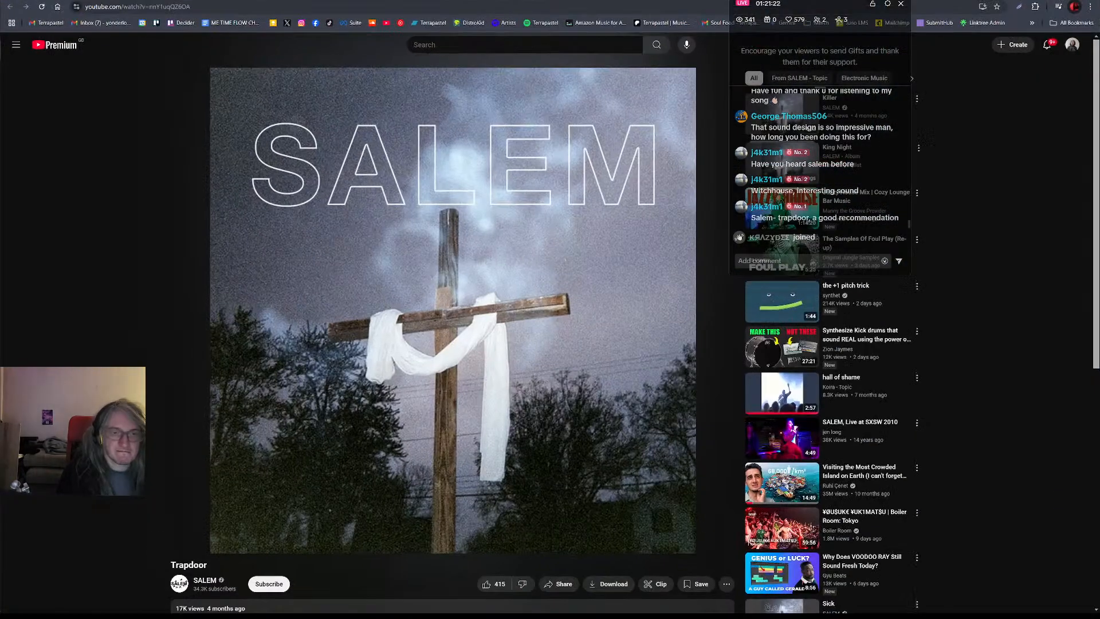
scroll(47, 244, down, 4)
click(237, 414)
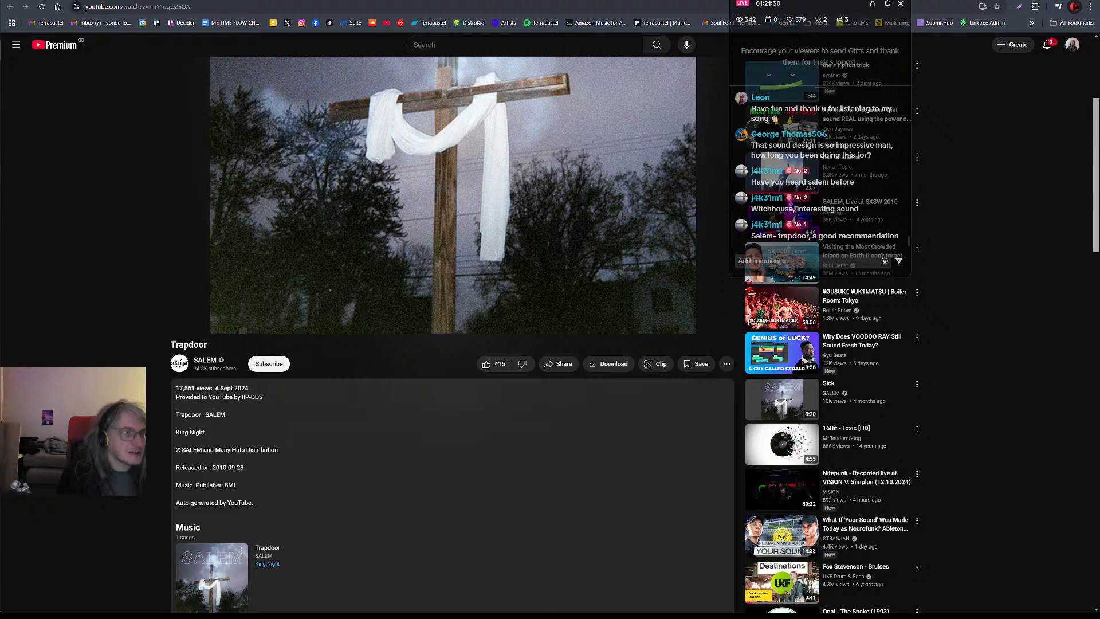
- Switch back to Ableton Live and recolour the captured clip at bar 63 white
key(alt+Tab)
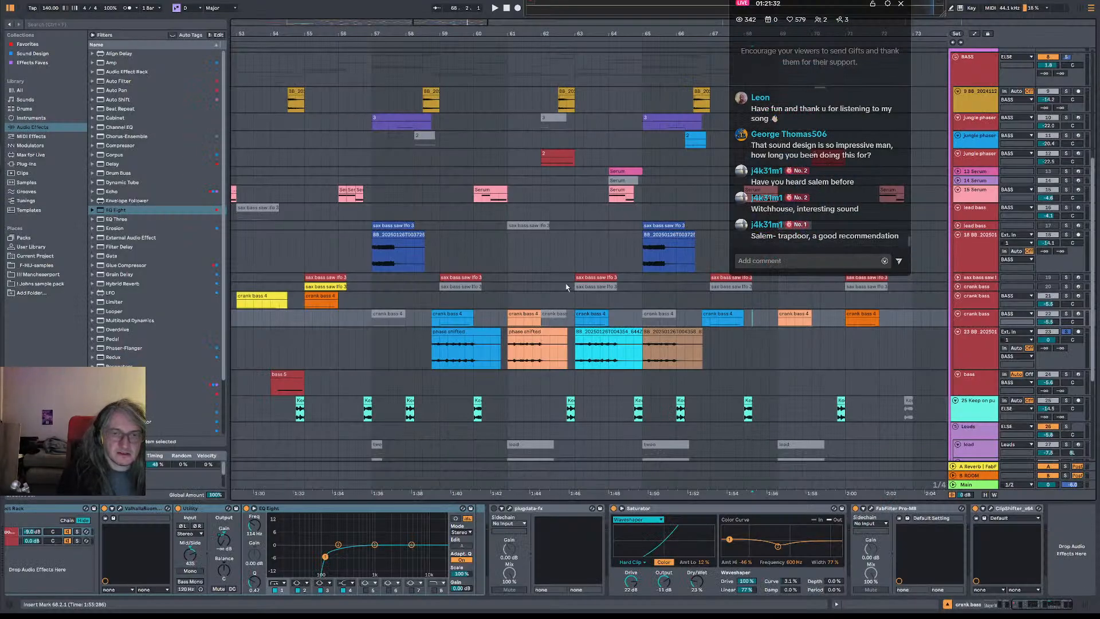
click(607, 349)
right_click(615, 353)
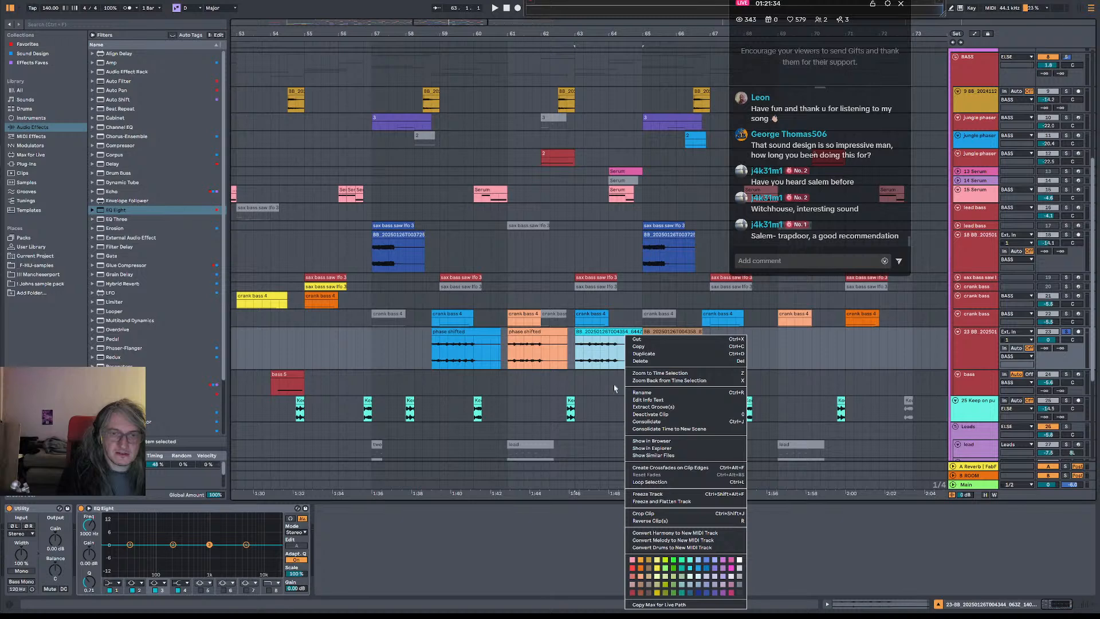
click(698, 571)
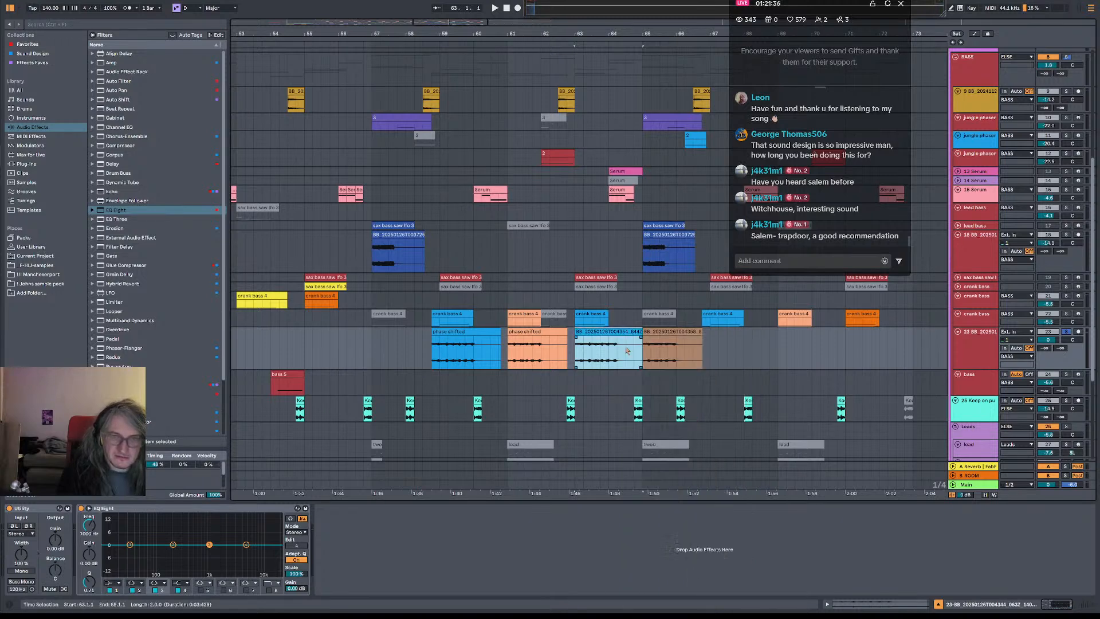
right_click(628, 350)
click(703, 573)
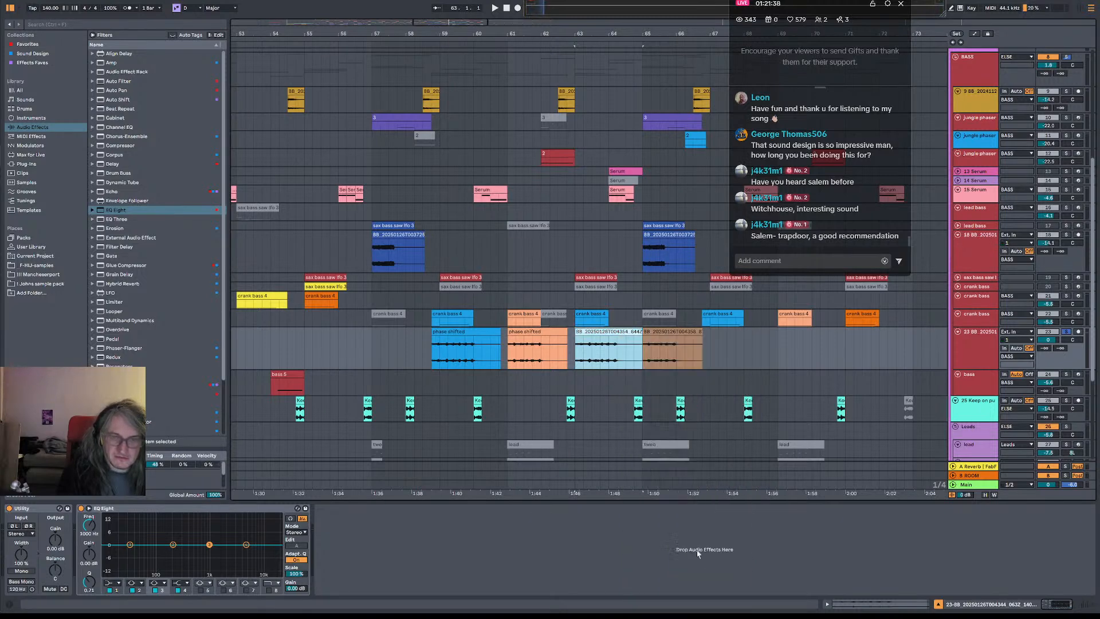
- Move the brown captured clip to bar 69 and the white captured clip to bar 66.4
right_click(675, 333)
click(771, 353)
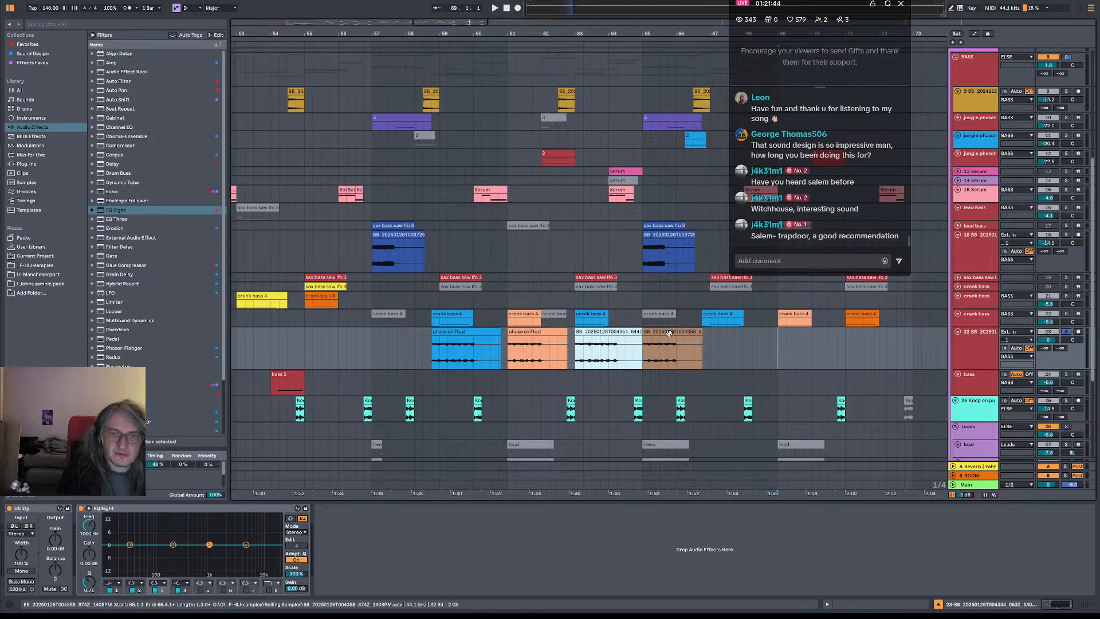
key(ctrl+v)
drag(804, 341, 804, 342)
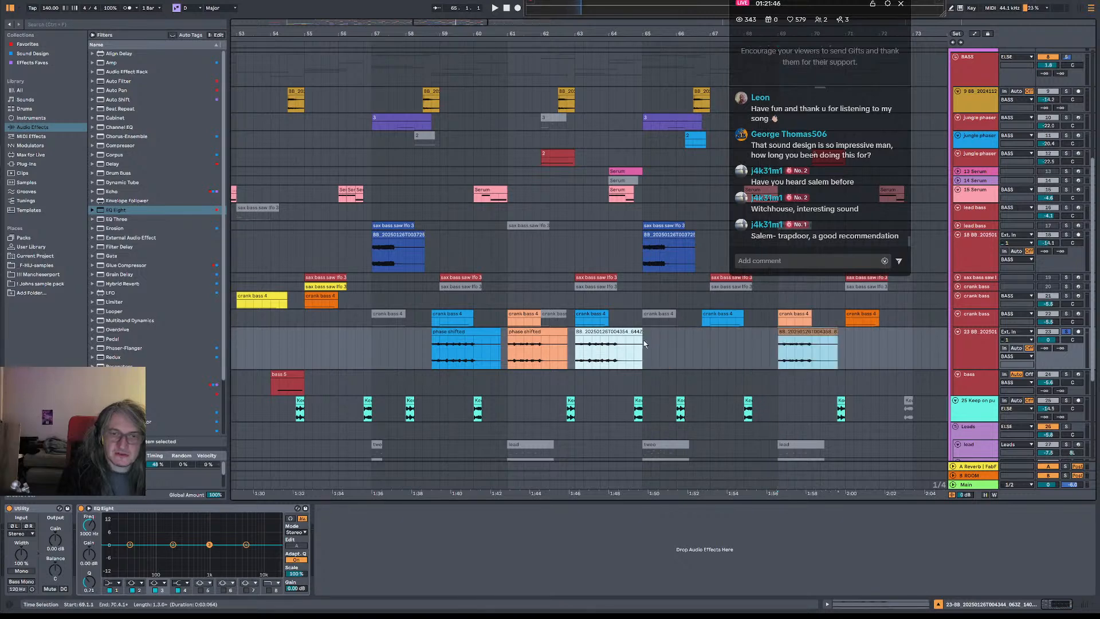
drag(612, 332, 744, 332)
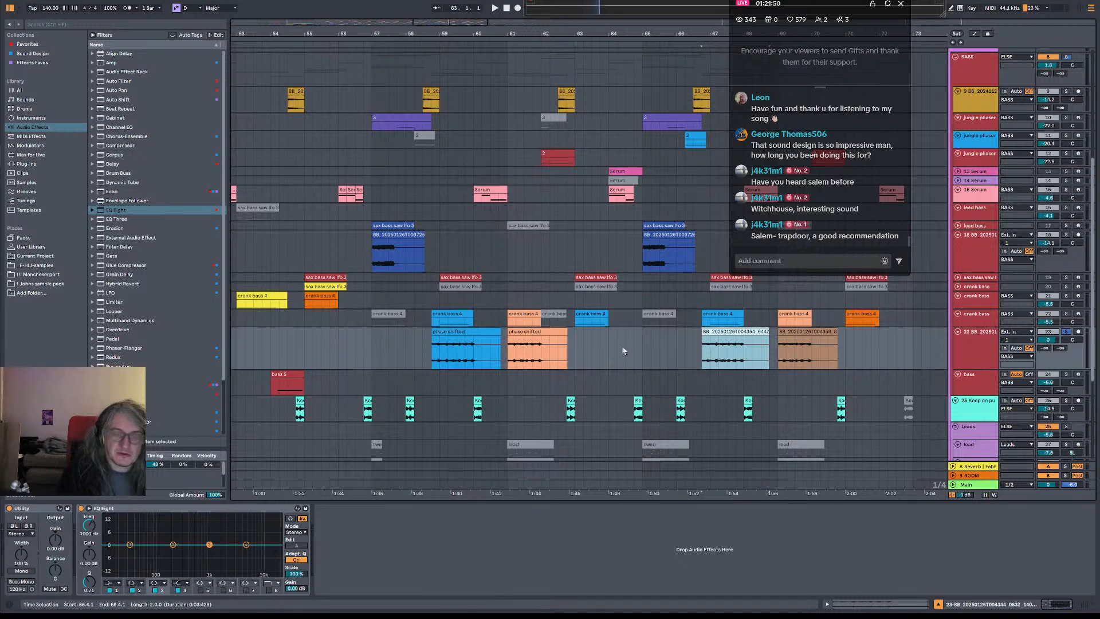
- Take the captured audio track out of solo and select the upper crank bass track
click(985, 319)
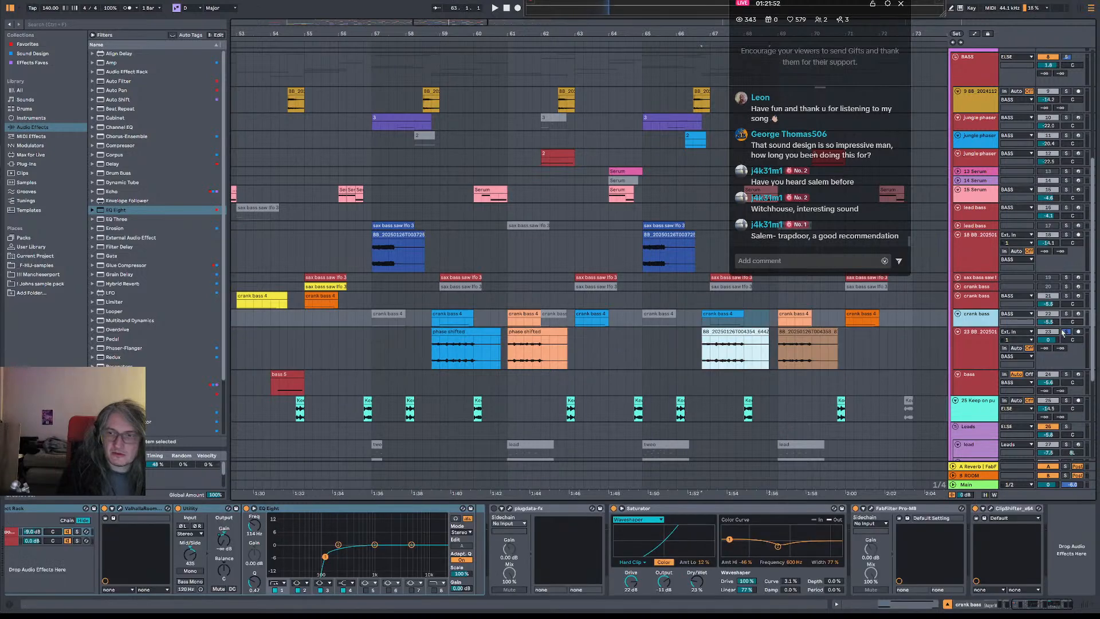
click(1066, 332)
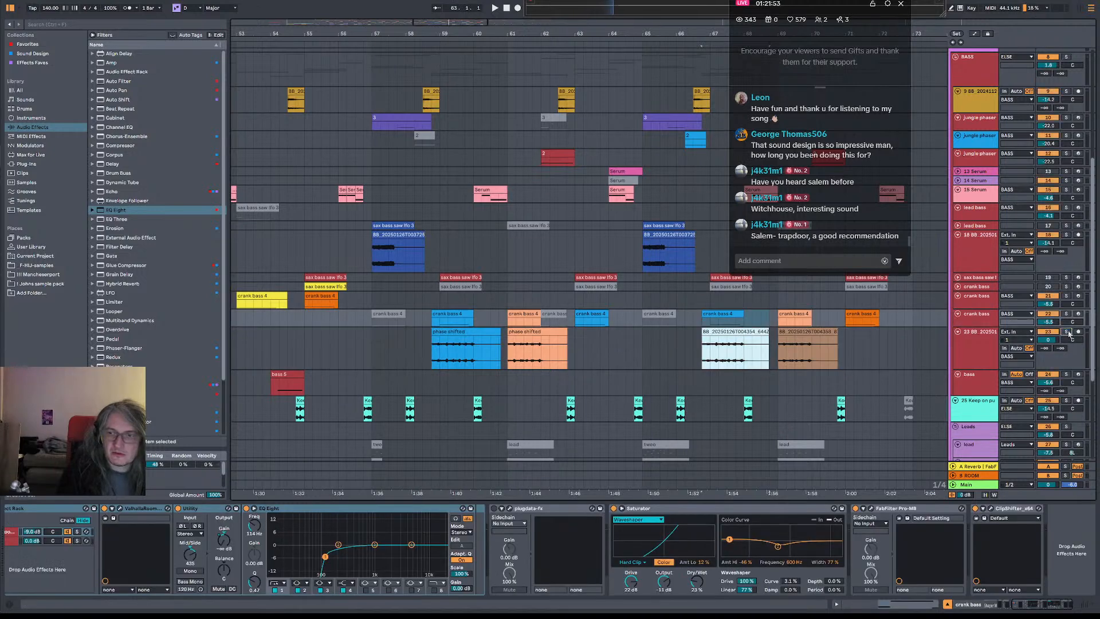
click(1049, 306)
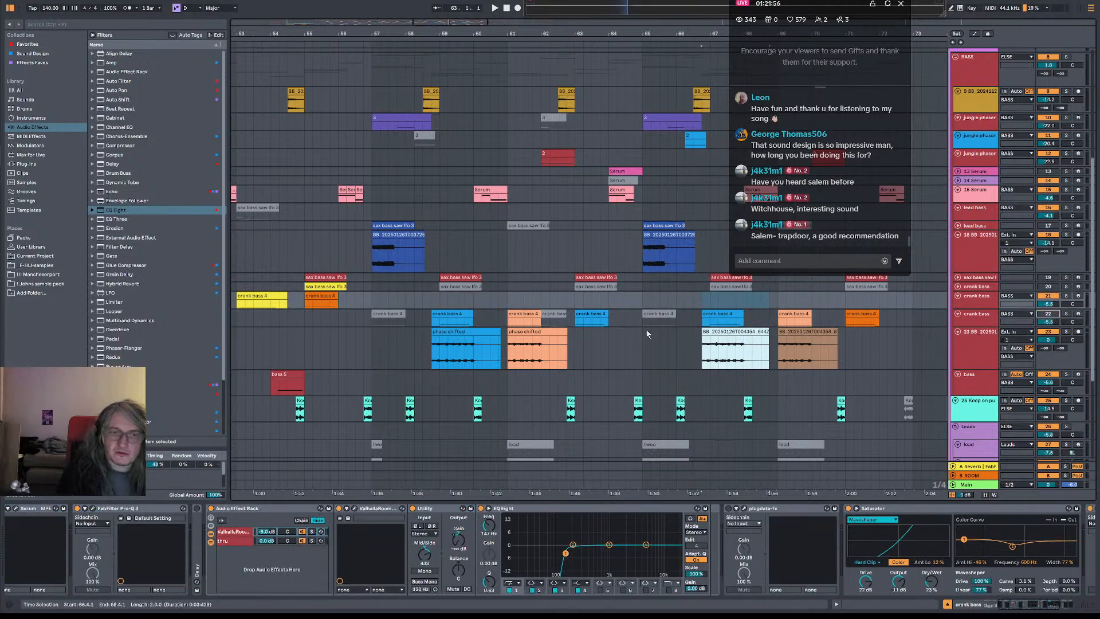
- Add Exp Filtertable from the favourites to the captured audio track's effect chain
click(966, 353)
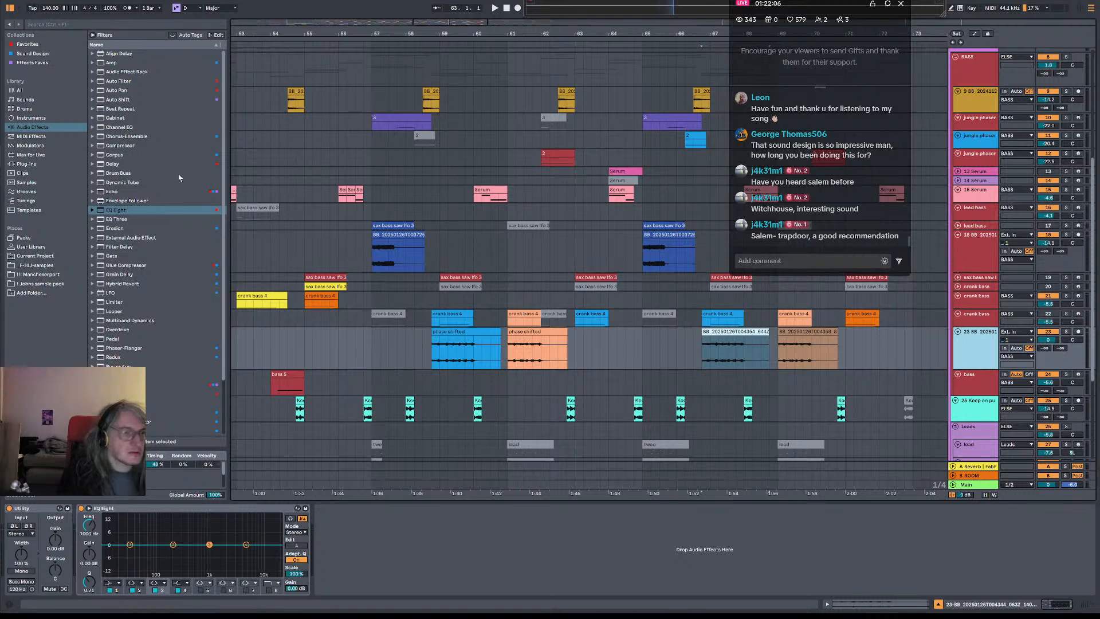
click(36, 45)
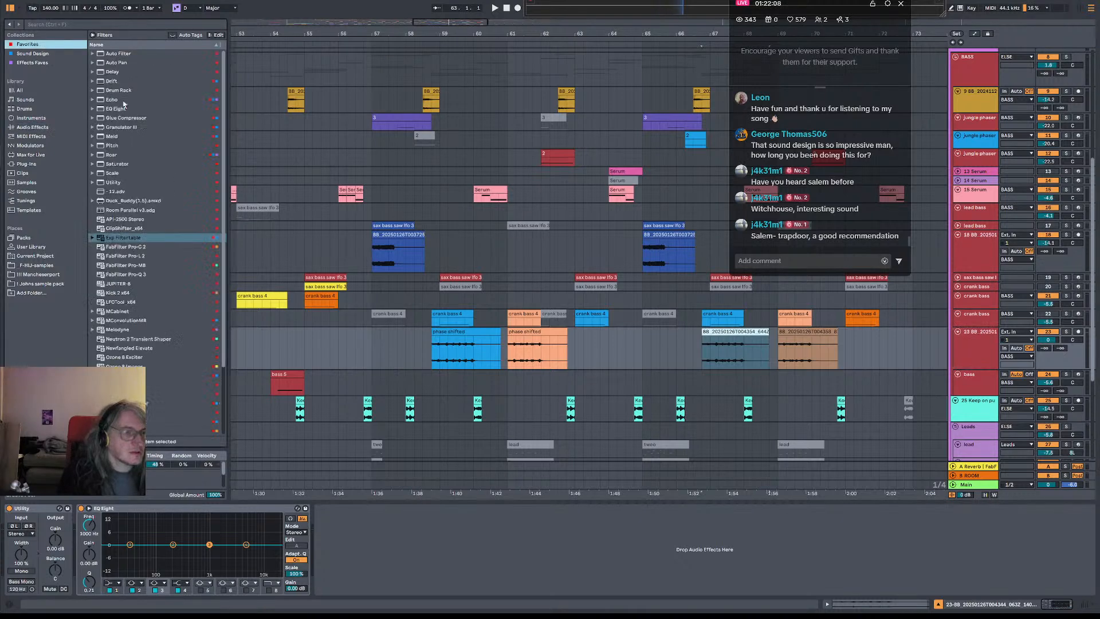
click(141, 240)
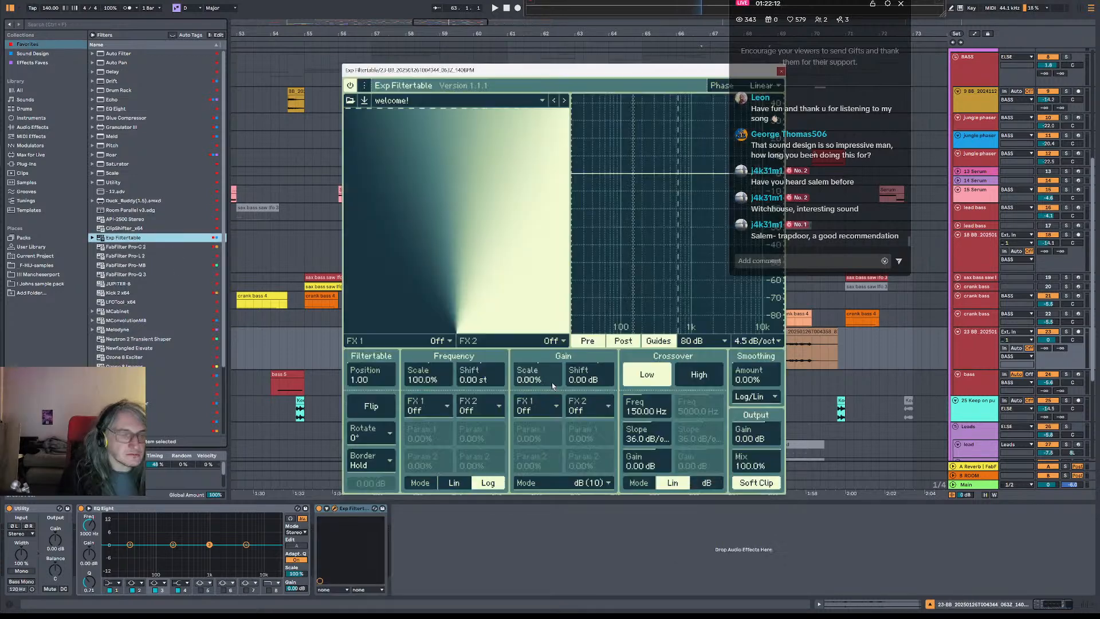
drag(565, 69, 481, 71)
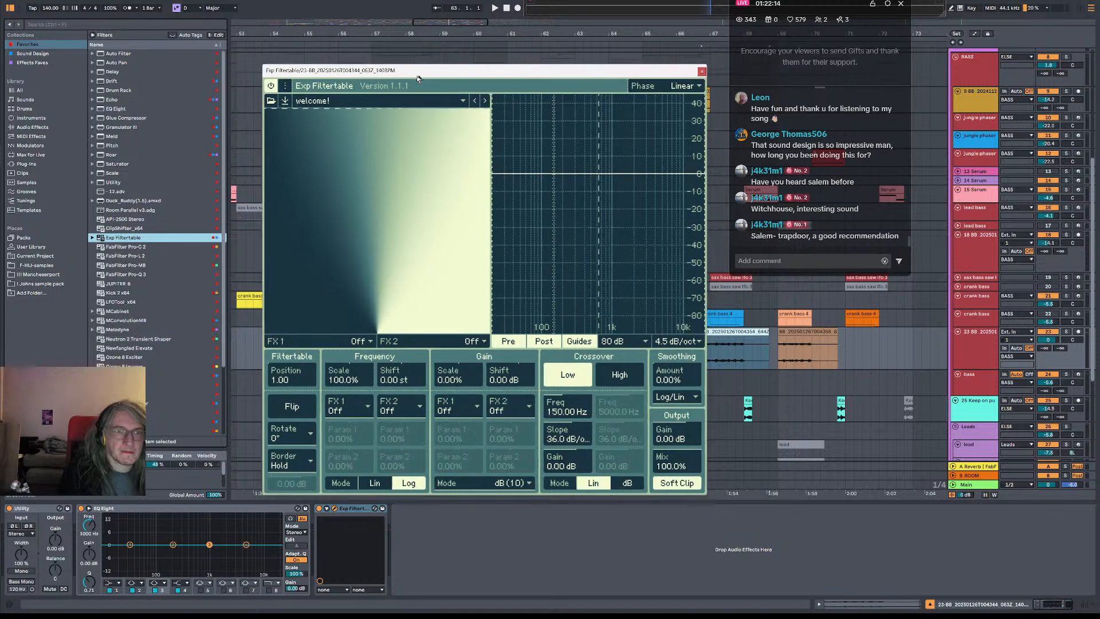
- Try several filtertables from the Experimentals category, from order 3 back through noise 4 to chaos 6 sine and chaos 5 sine
click(320, 100)
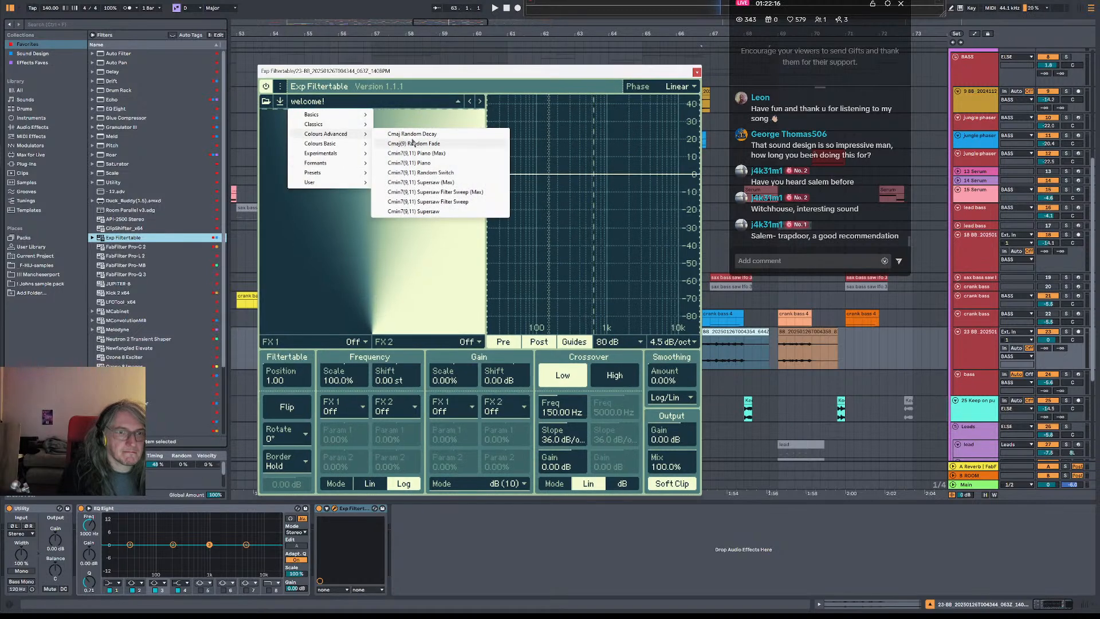
mouse_move(333, 146)
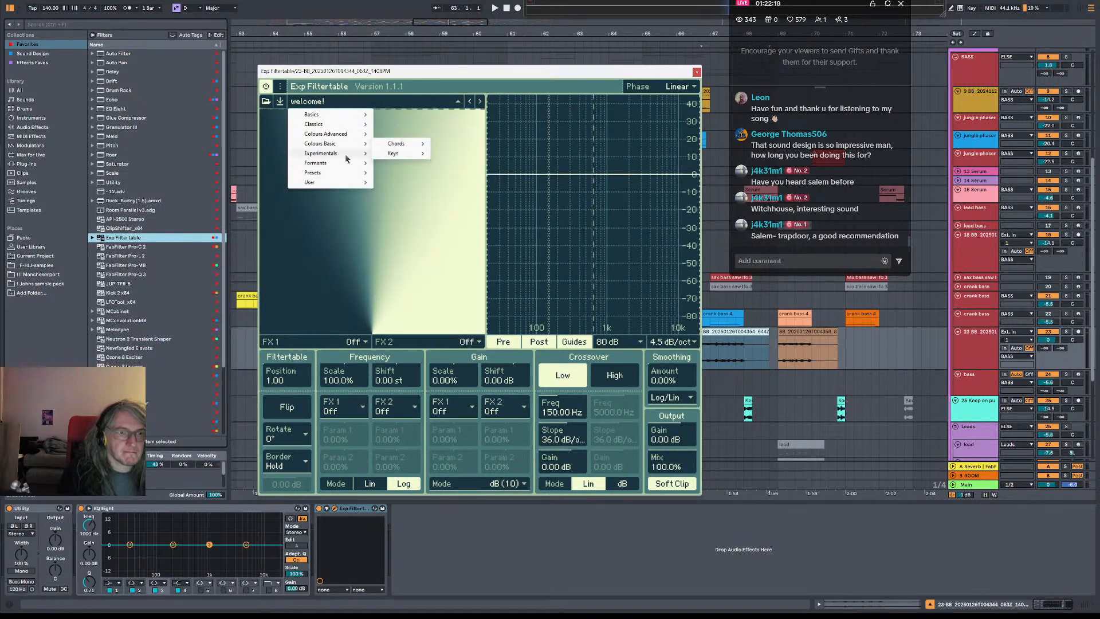
mouse_move(344, 165)
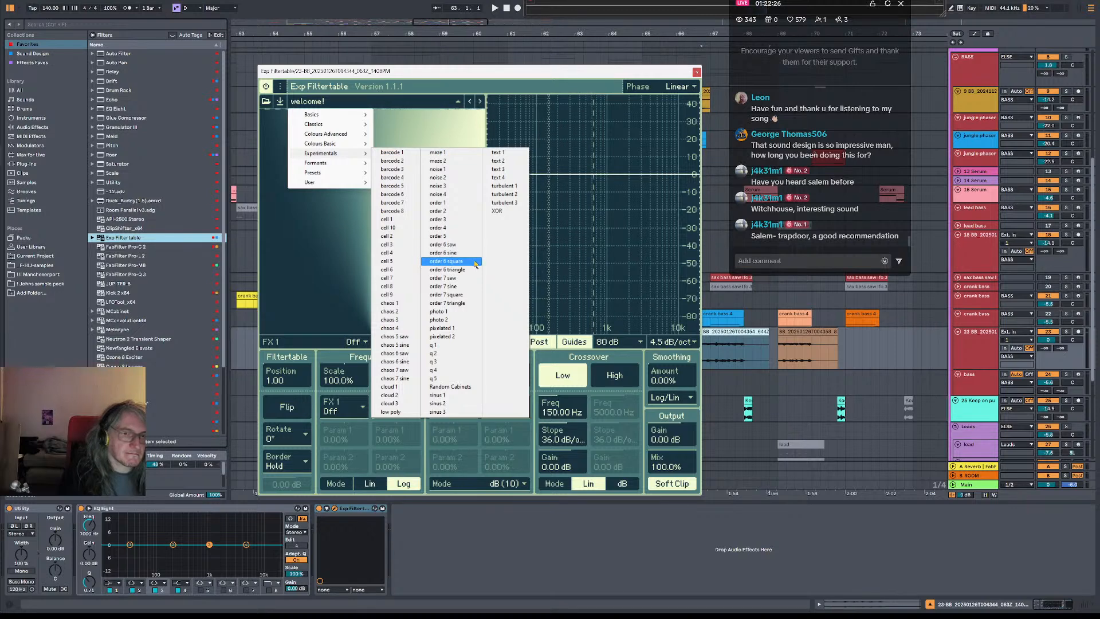
click(438, 219)
click(471, 101)
click(471, 101)
click(472, 102)
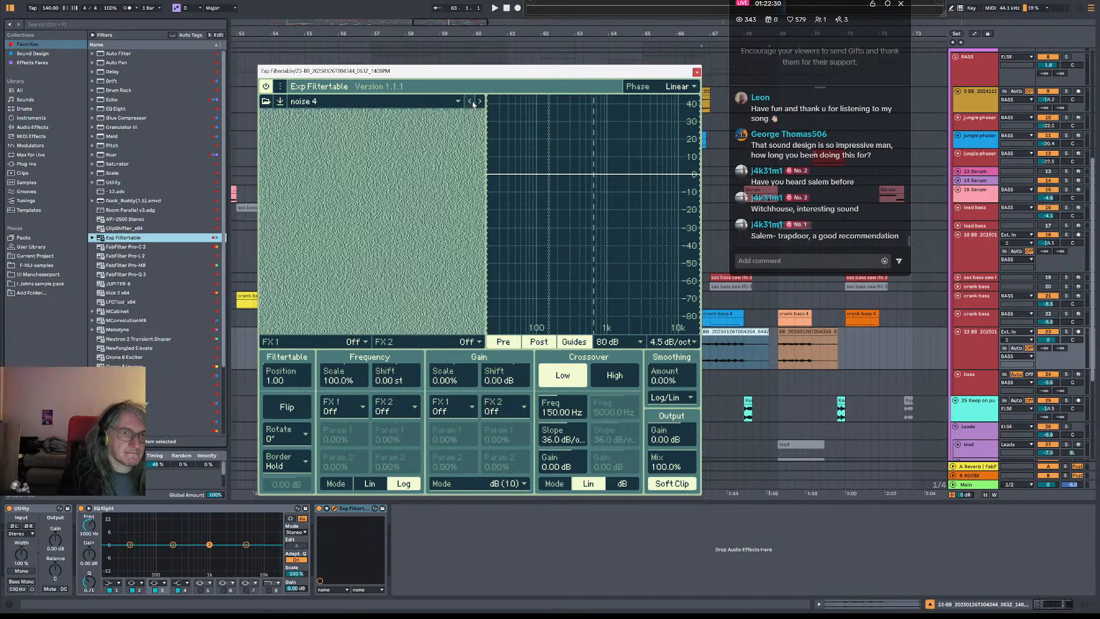
click(471, 102)
click(471, 102)
click(472, 102)
click(471, 101)
click(471, 102)
click(471, 102)
click(475, 102)
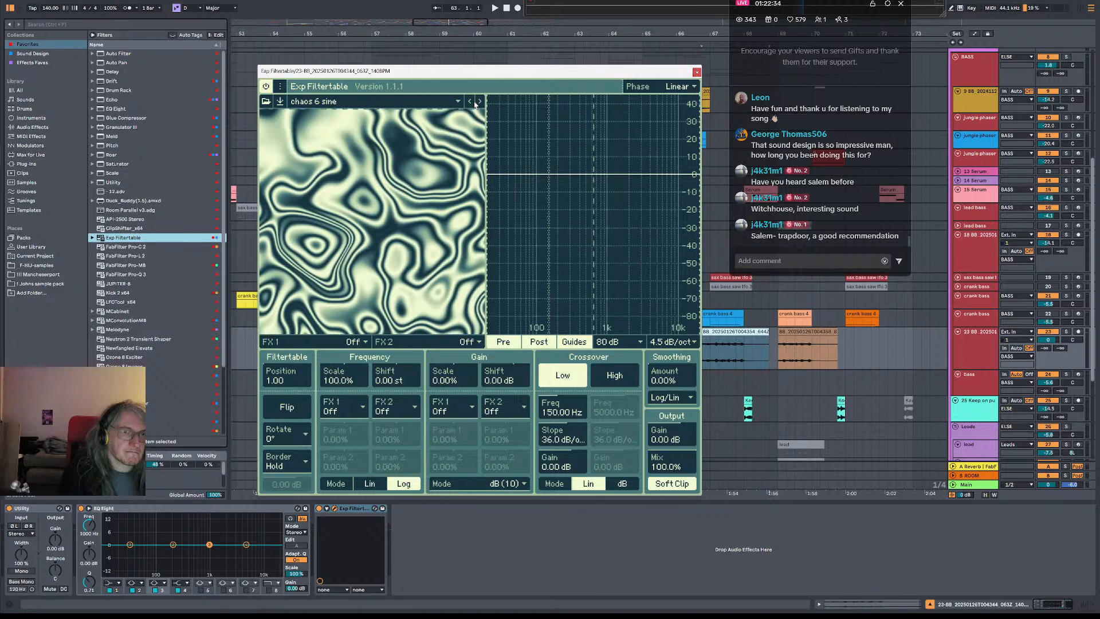
click(474, 103)
click(475, 103)
- Try the cell 4 and text 3 filtertables from the Experimentals category
click(321, 102)
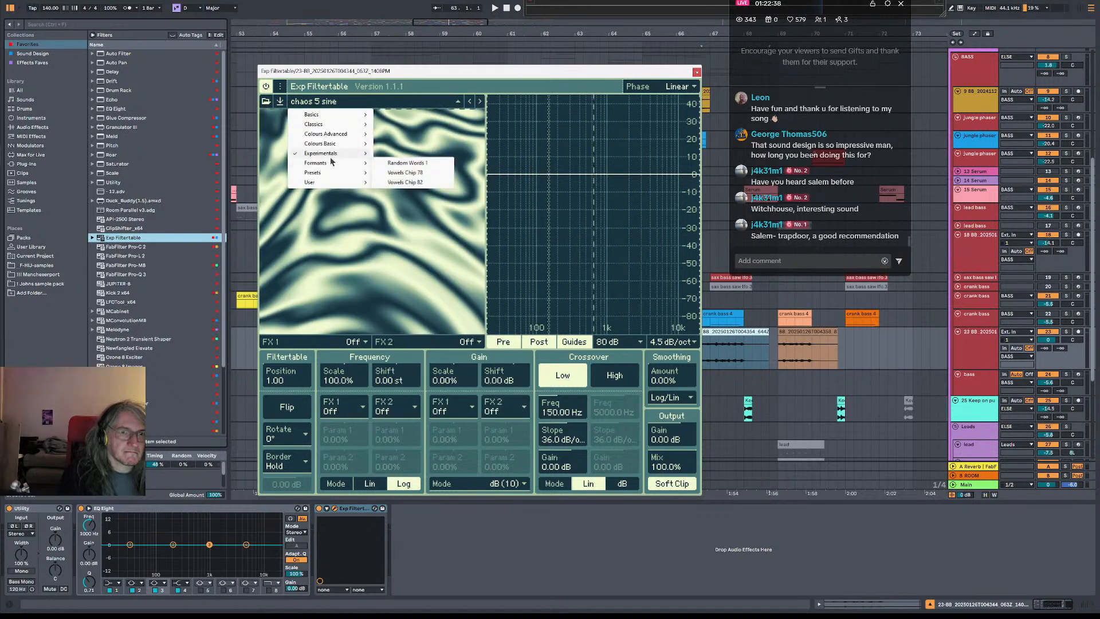
click(387, 253)
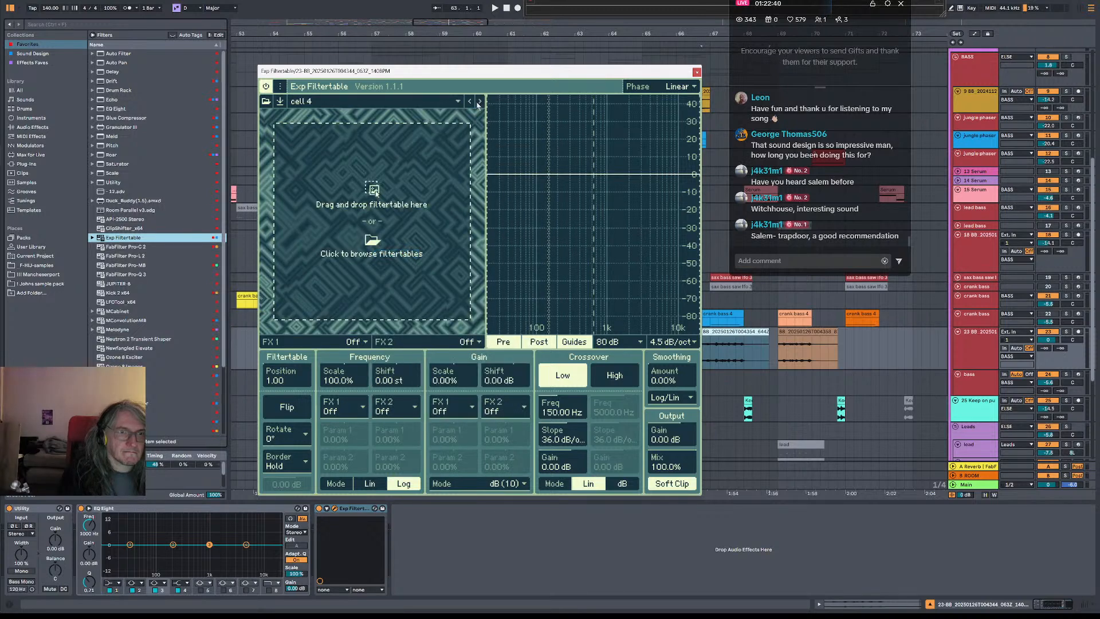
mouse_move(320, 154)
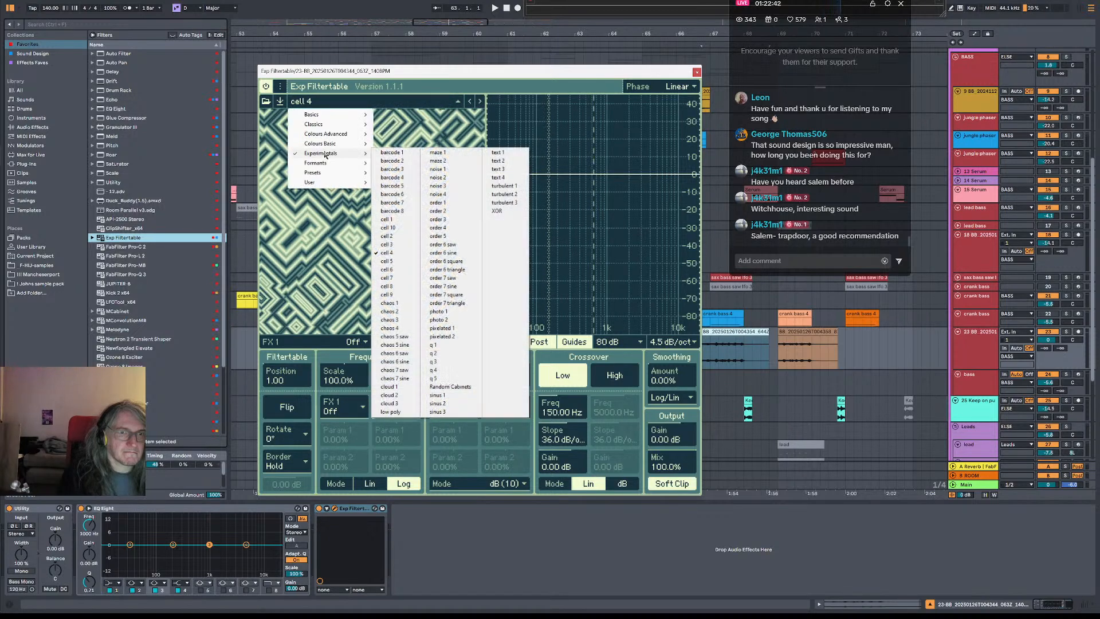
click(498, 169)
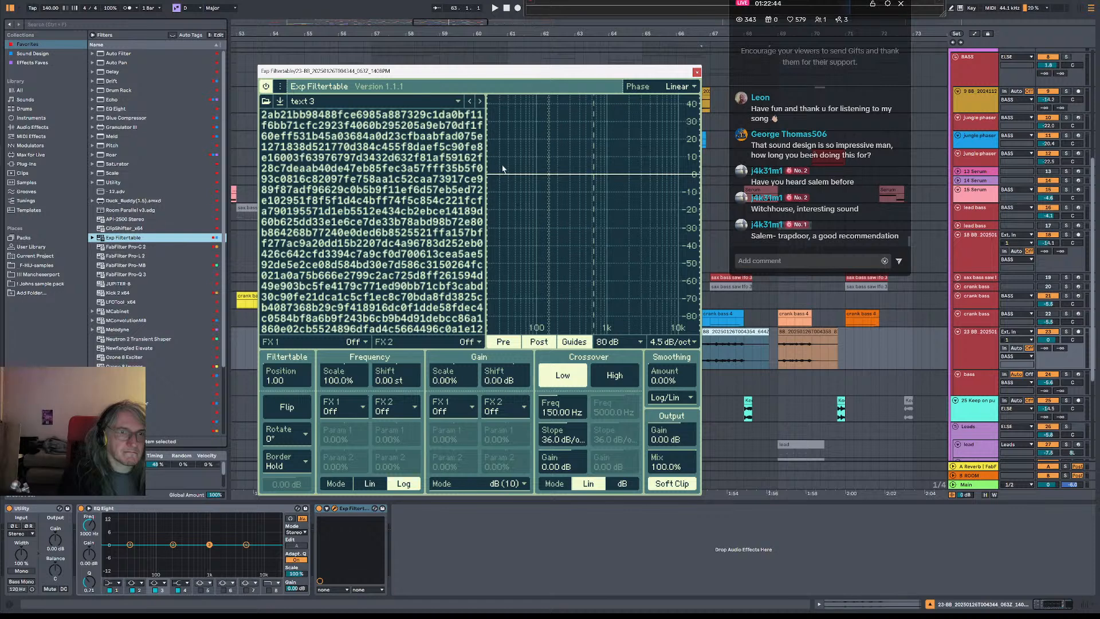
- Load the order 6 triangle filtertable, comparing it with the neighbouring order presets, and move the plug-in window clear of the captured clips
mouse_move(339, 153)
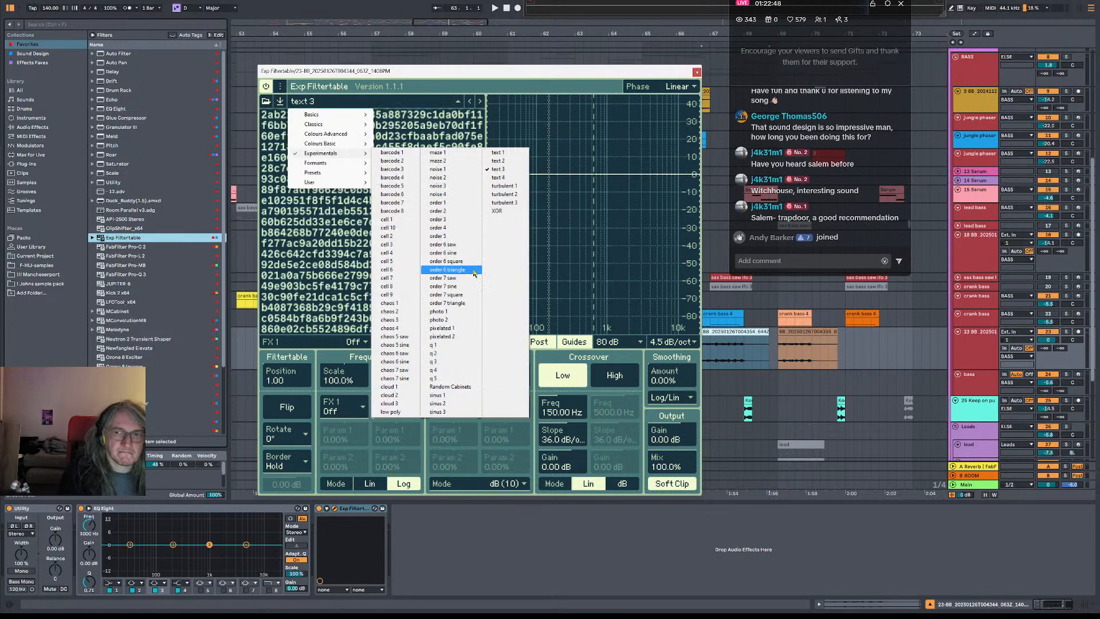
click(450, 270)
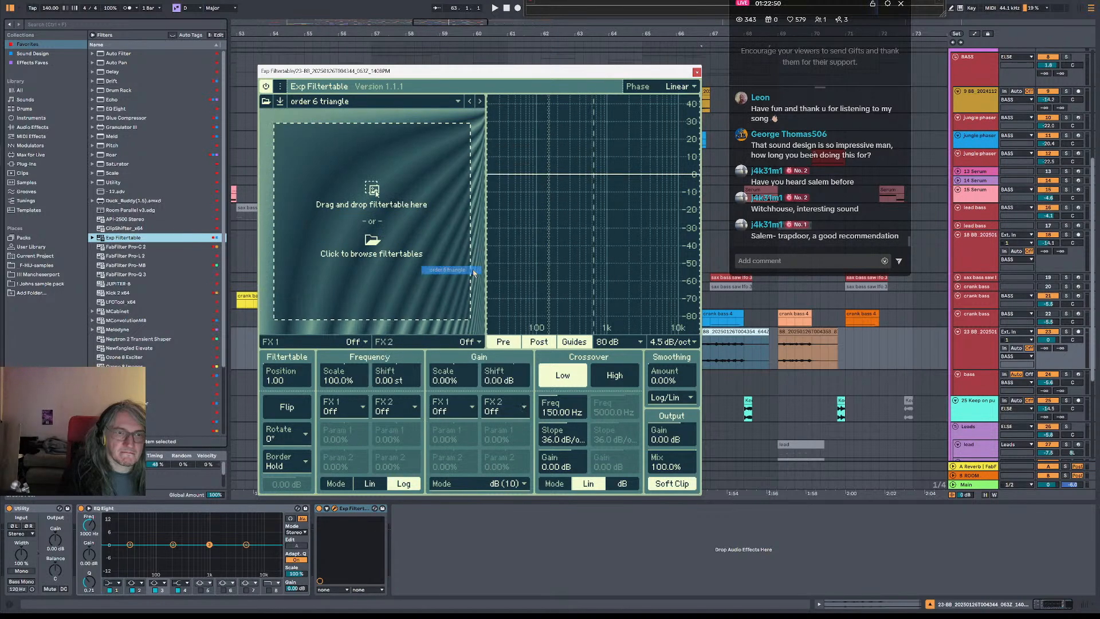
click(481, 101)
click(472, 102)
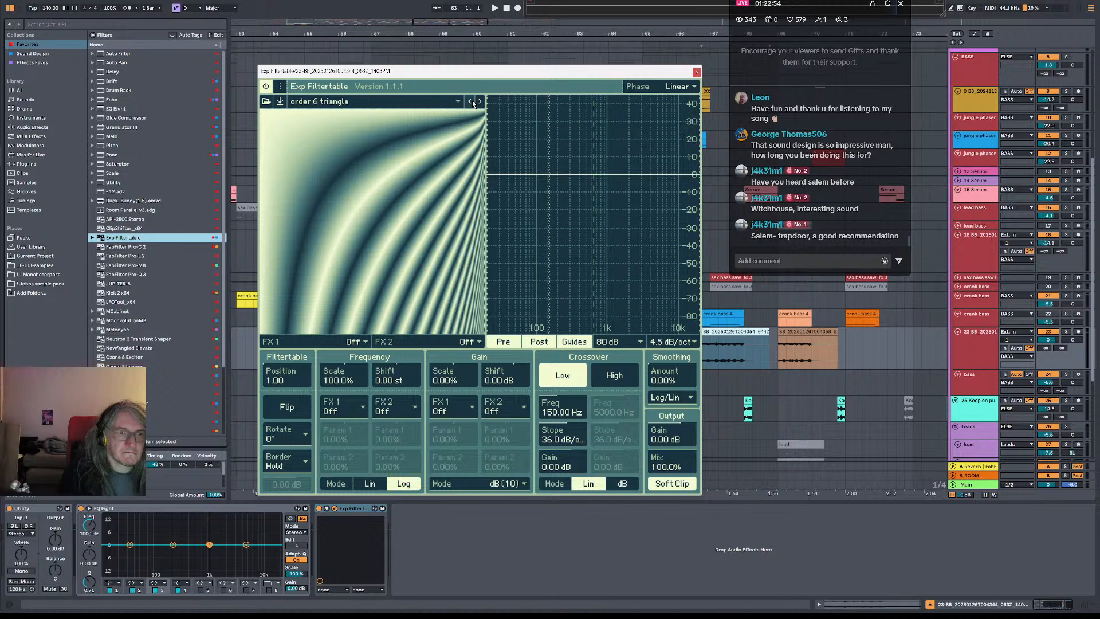
click(472, 102)
click(472, 102)
click(473, 102)
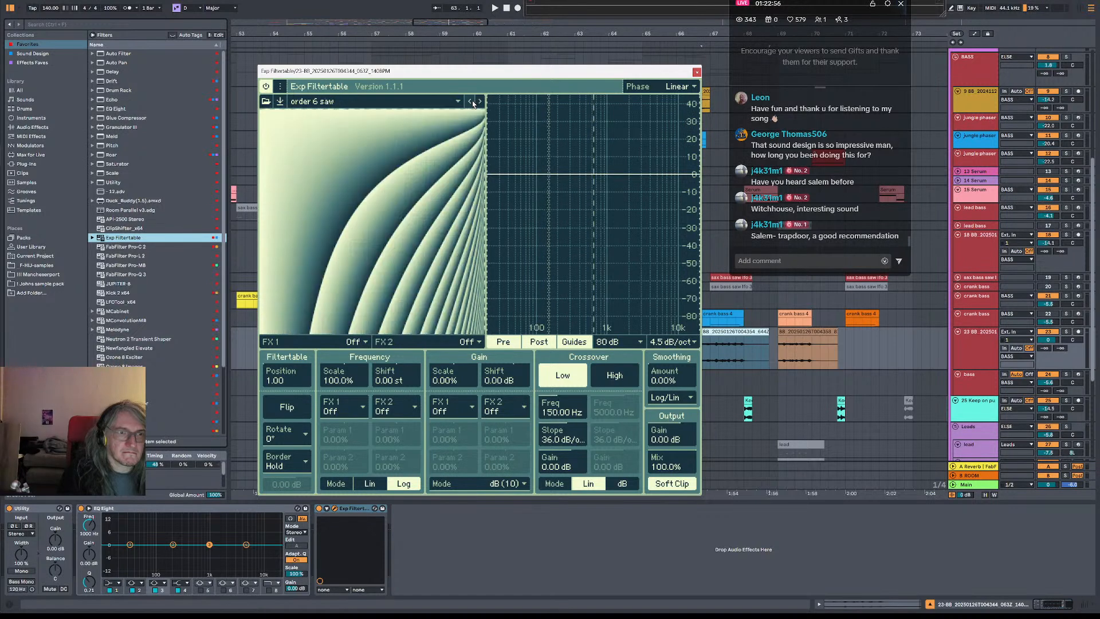
click(472, 102)
click(472, 102)
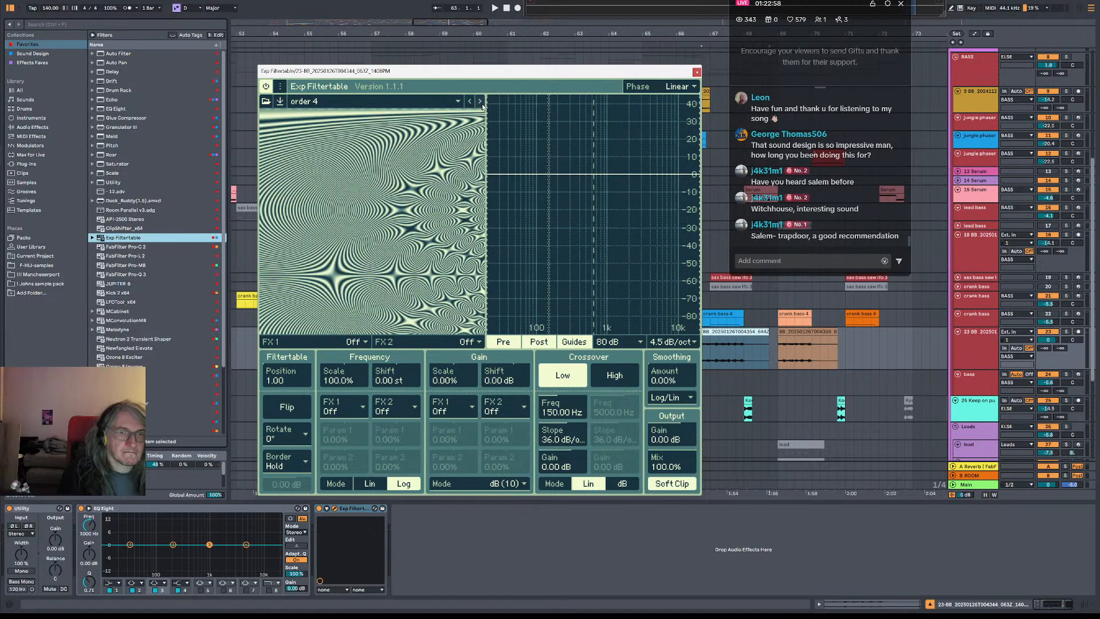
click(479, 102)
click(480, 102)
click(479, 101)
click(479, 102)
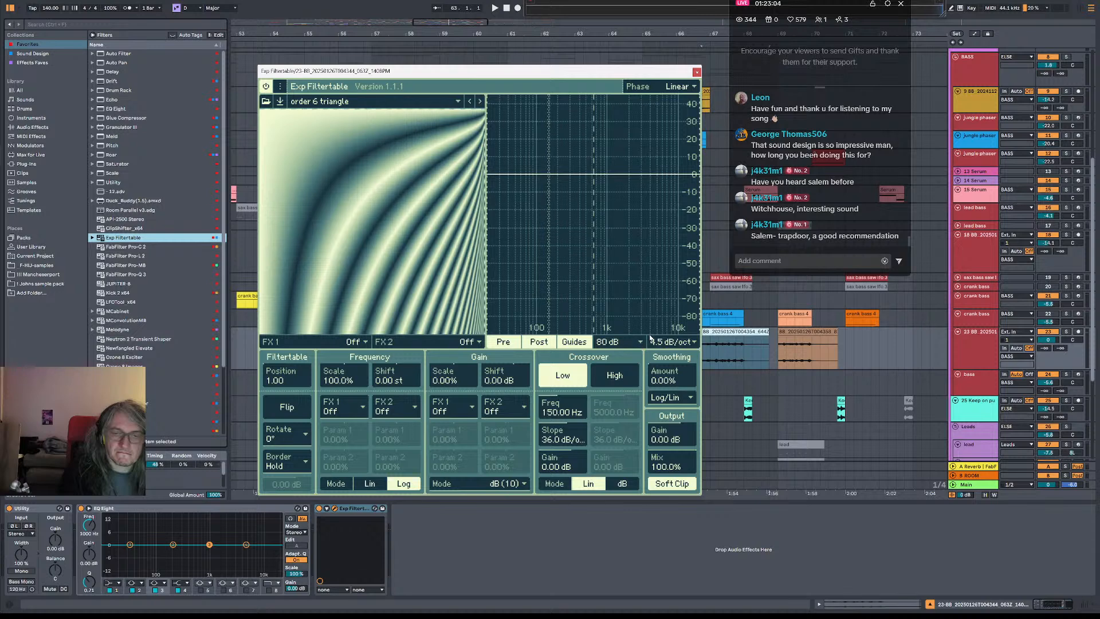
drag(604, 78, 457, 16)
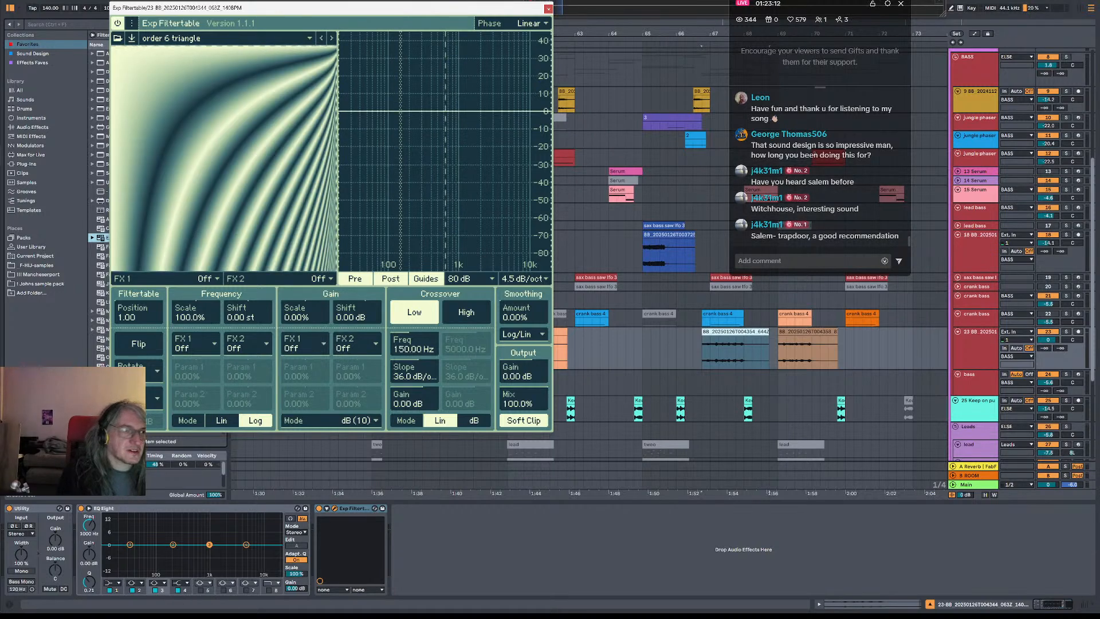
- Switch to the Trapdoor video in the browser and look through its description and comments
key(alt+Tab)
mouse_move(258, 325)
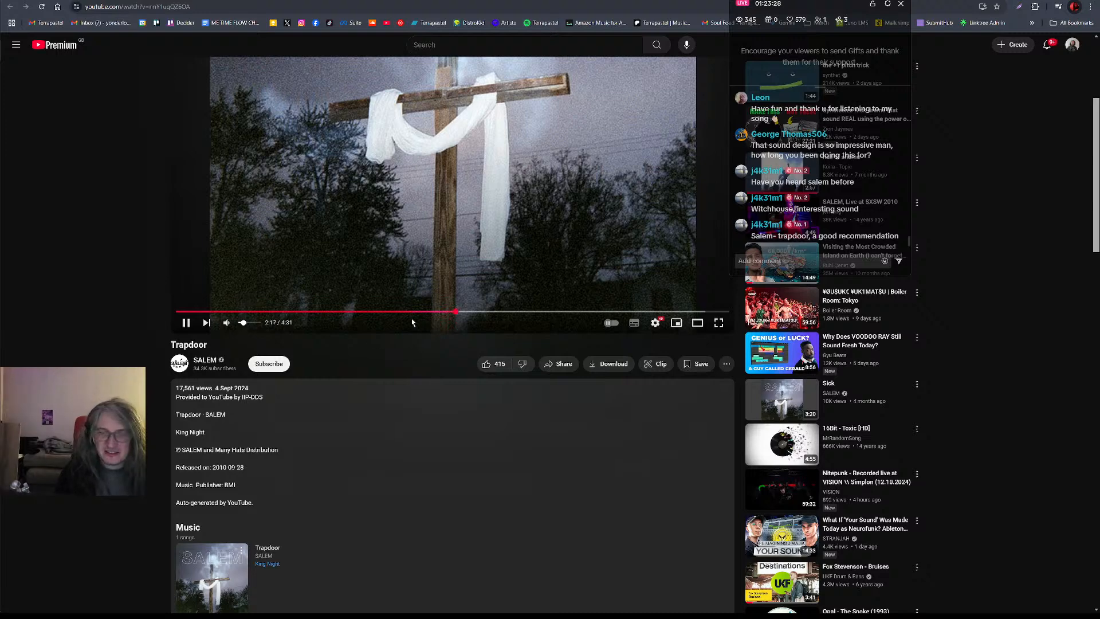
scroll(359, 345, down, 5)
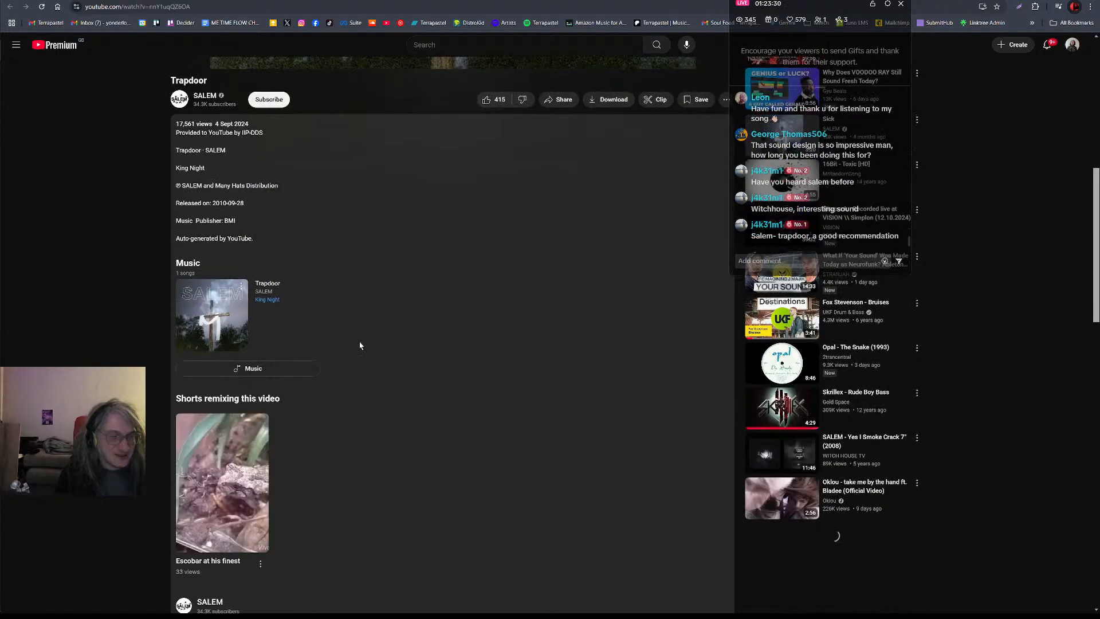
scroll(360, 345, down, 8)
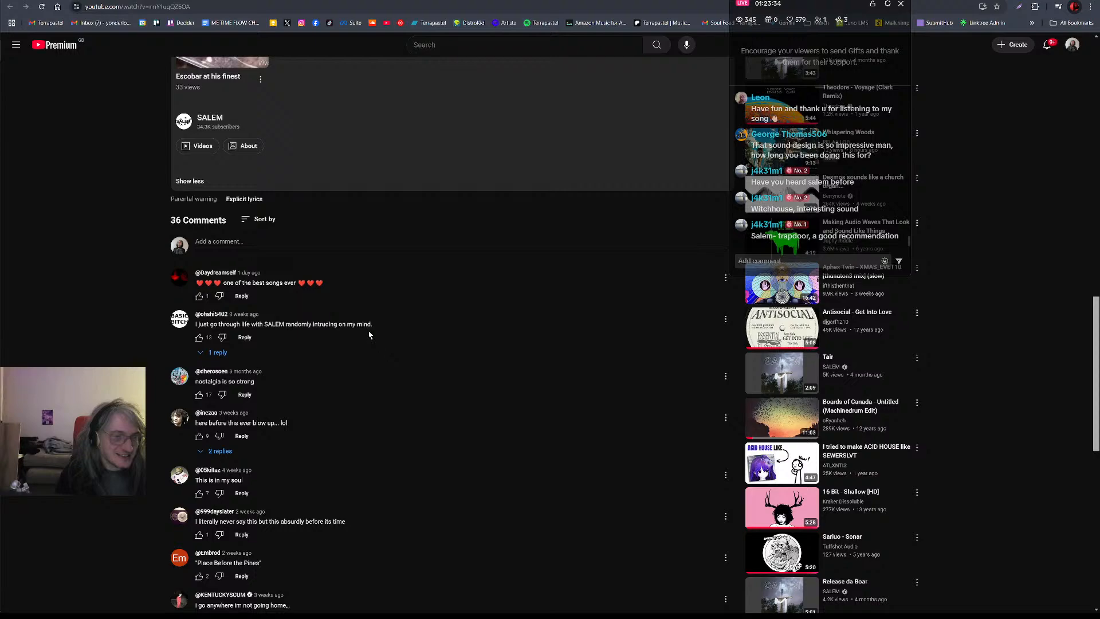
scroll(370, 336, up, 13)
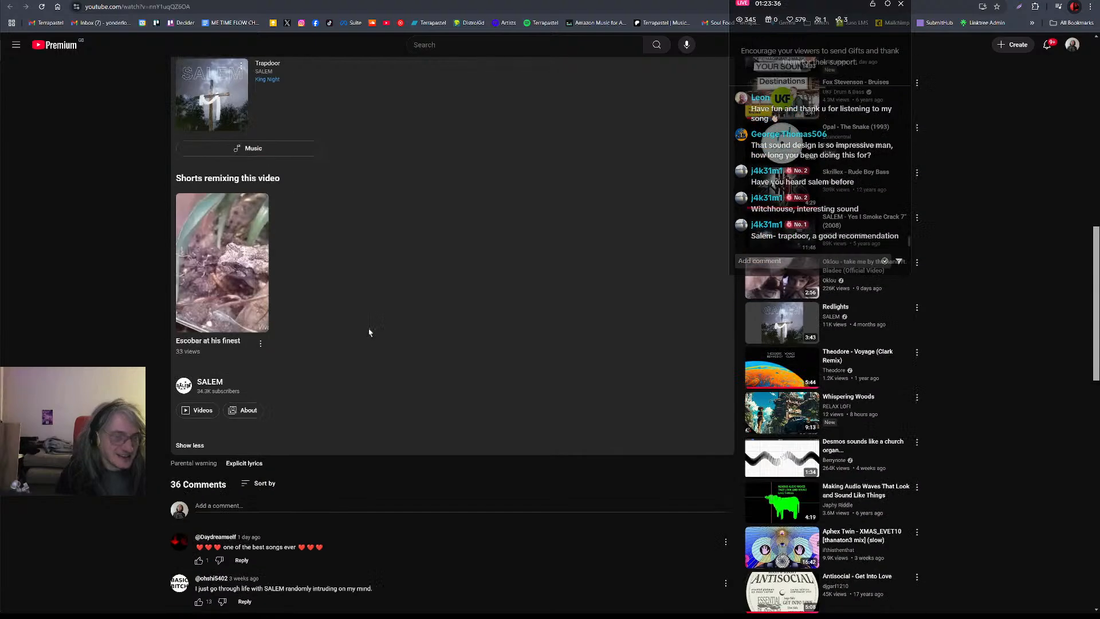
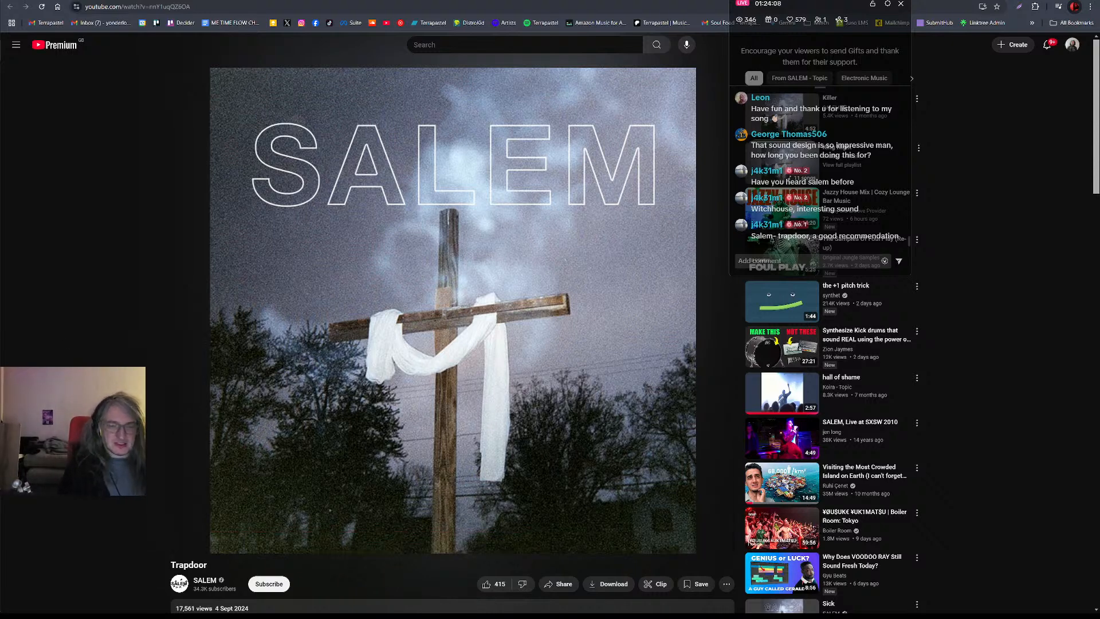
- Listen to more of the Trapdoor track on YouTube, pausing and resuming it, and stop it at 3:28
click(346, 344)
click(417, 339)
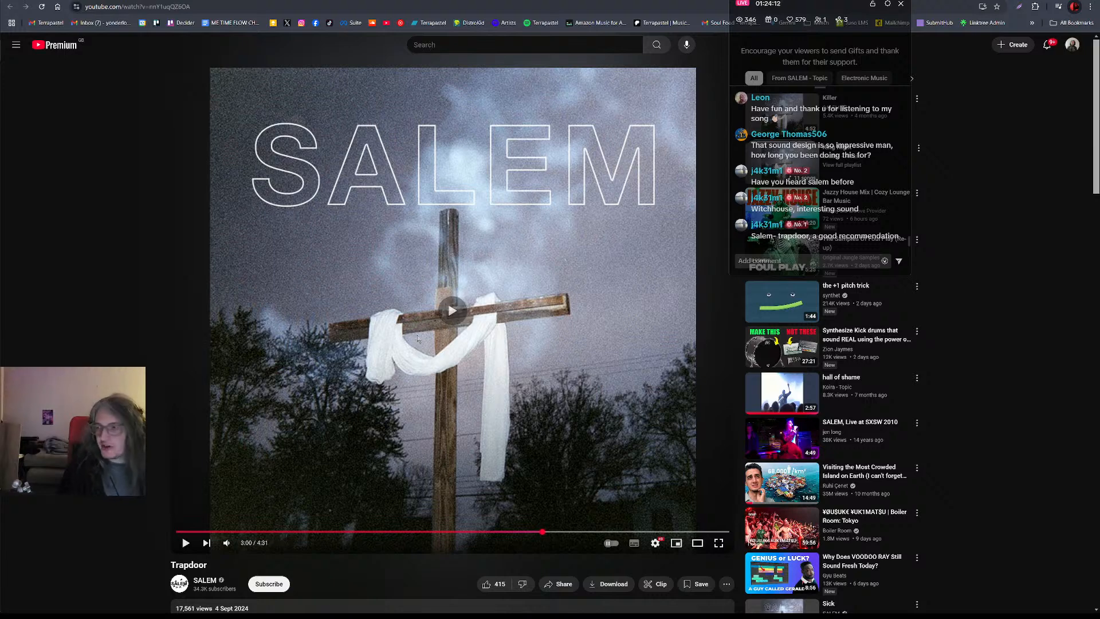
click(417, 338)
click(417, 339)
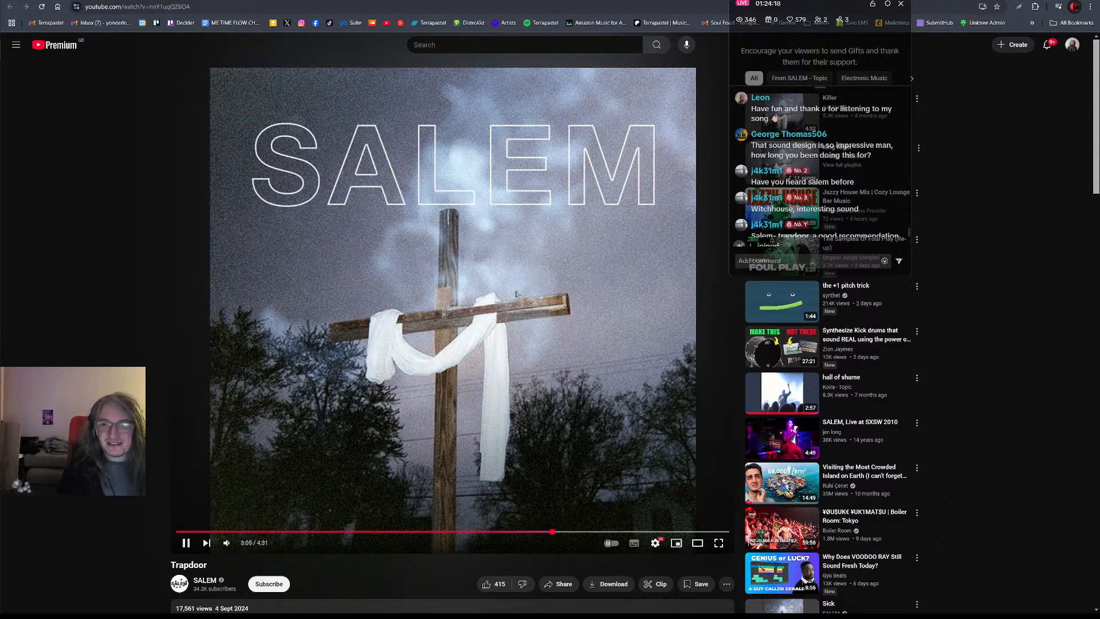
click(481, 278)
click(481, 275)
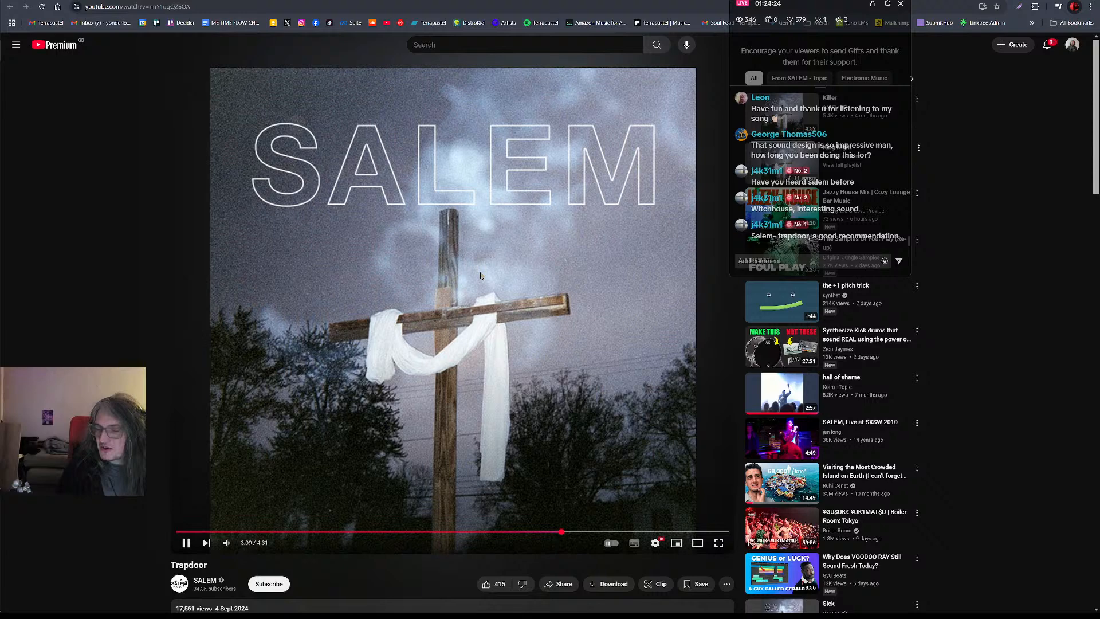
scroll(475, 292, down, 2)
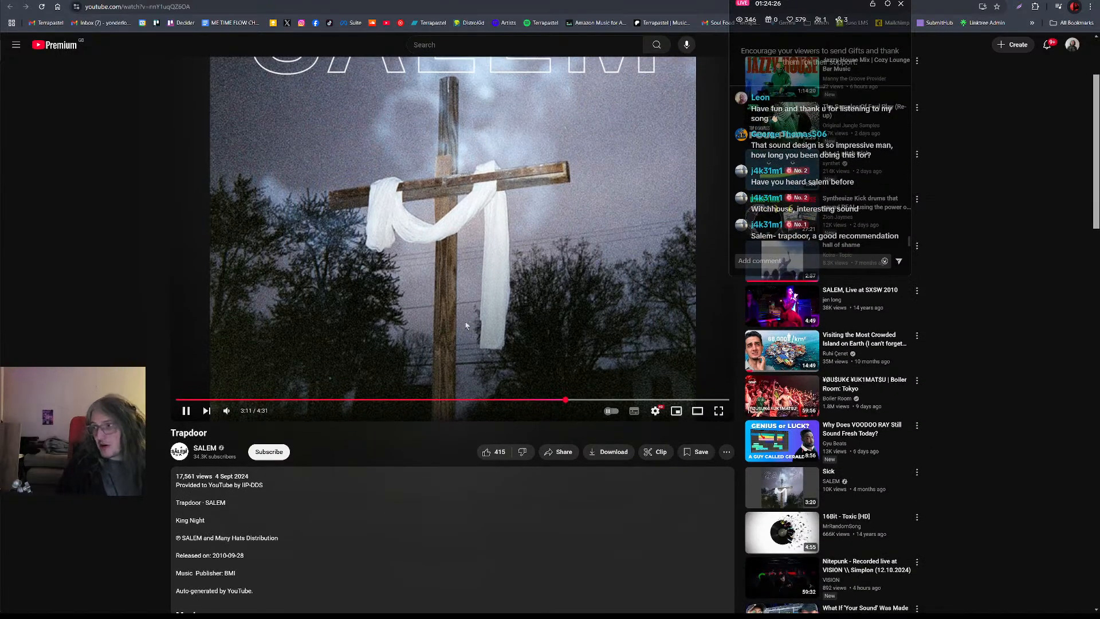
scroll(466, 326, up, 2)
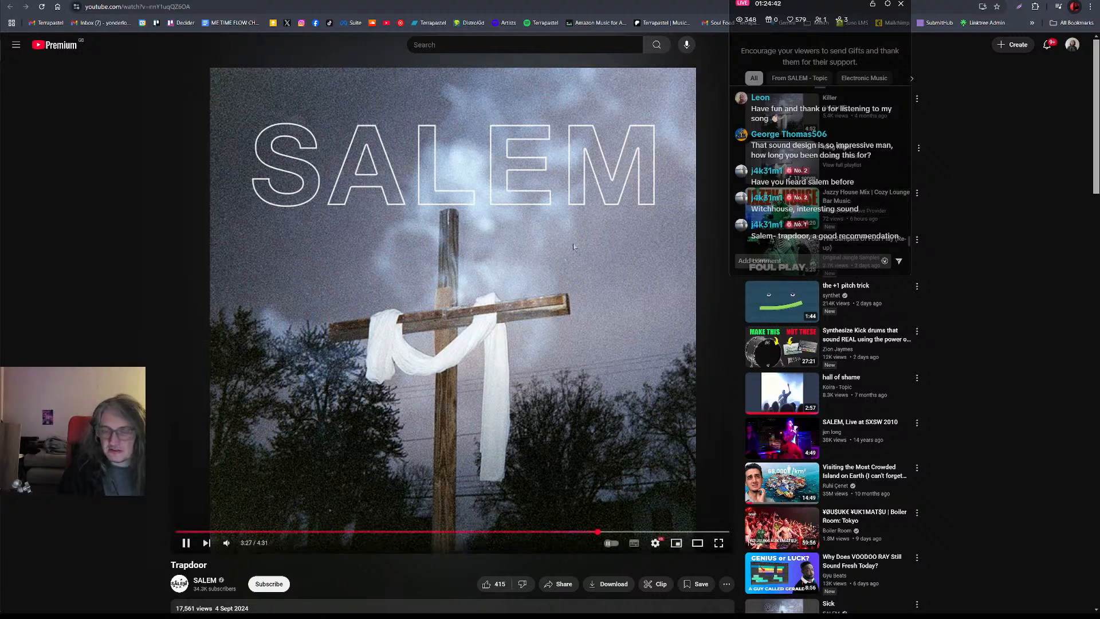
click(668, 312)
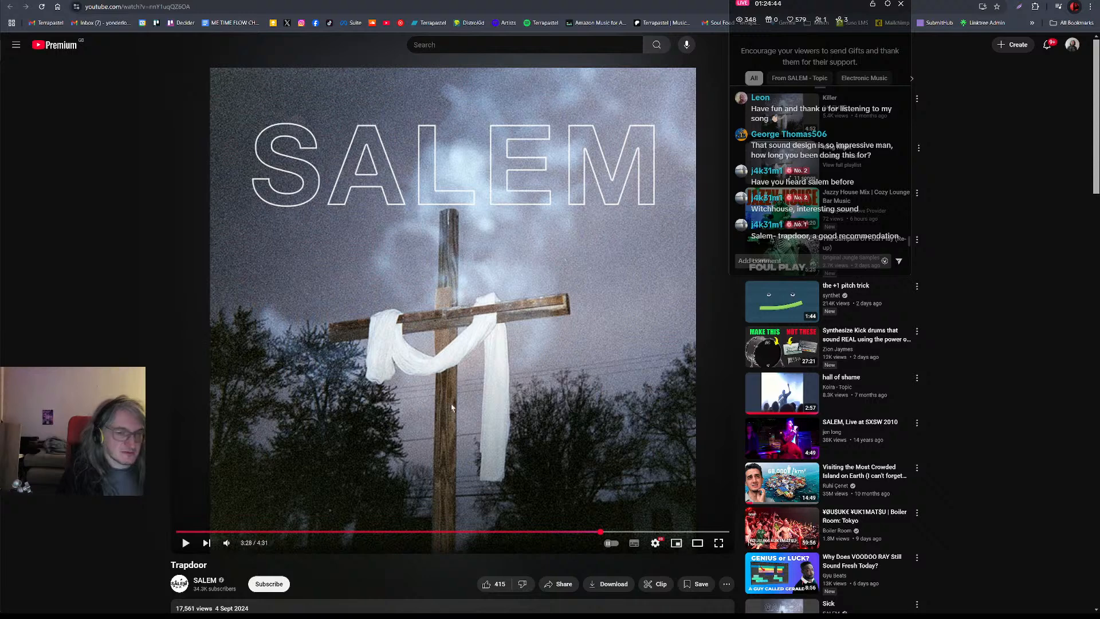
scroll(191, 291, down, 3)
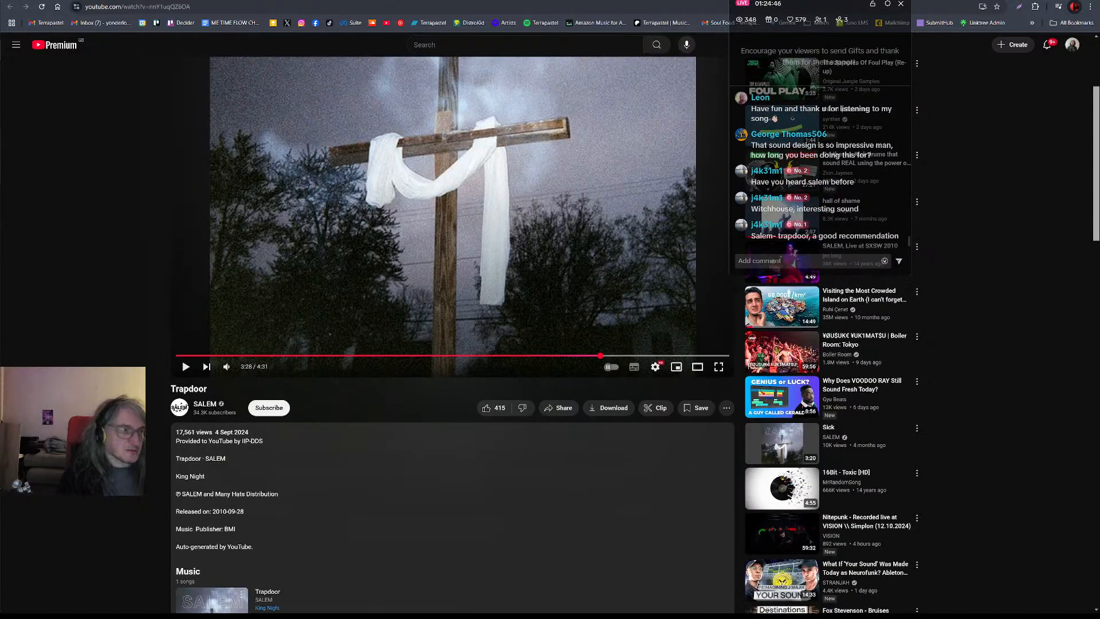
- Switch back to Ableton Live and play the arrangement from bar 66.4 to hear the captured clips through Exp Filtertable
mouse_move(1, 155)
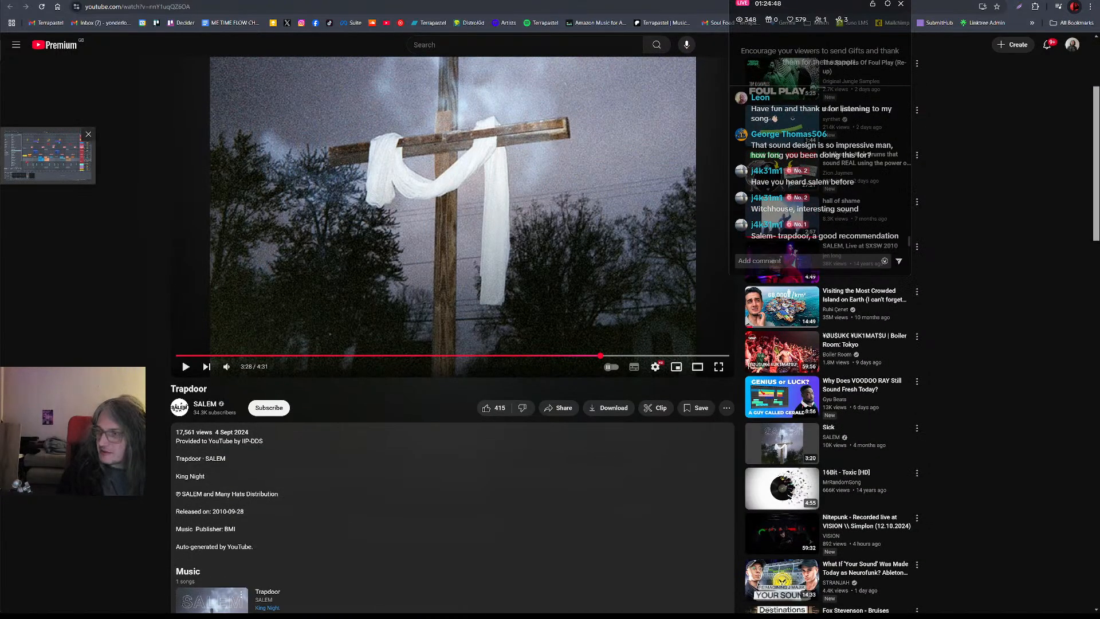
click(36, 172)
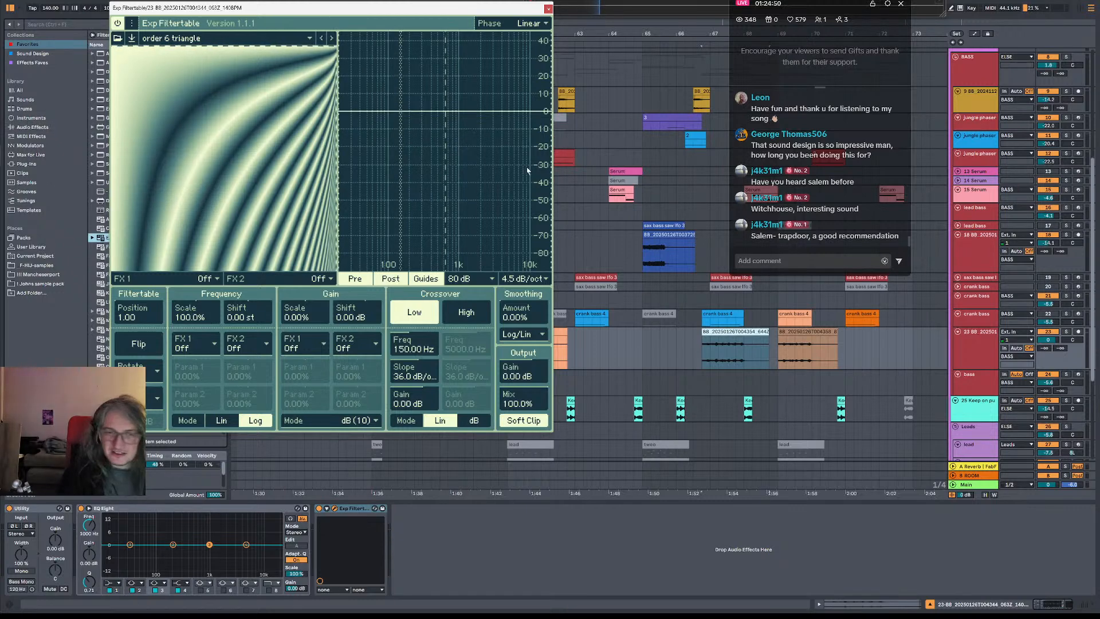
key(space)
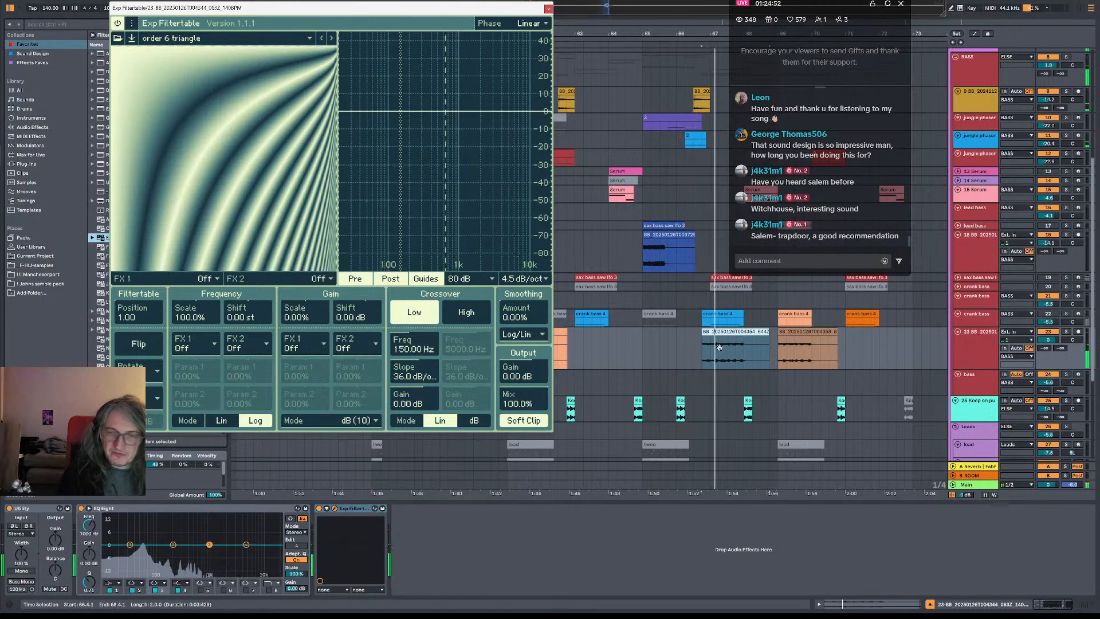
- Select the captured clips' track and play the first phase shifted clip from bar 58.4
scroll(731, 366, left, 3)
scroll(632, 358, left, 2)
click(673, 349)
key(space)
key(space)
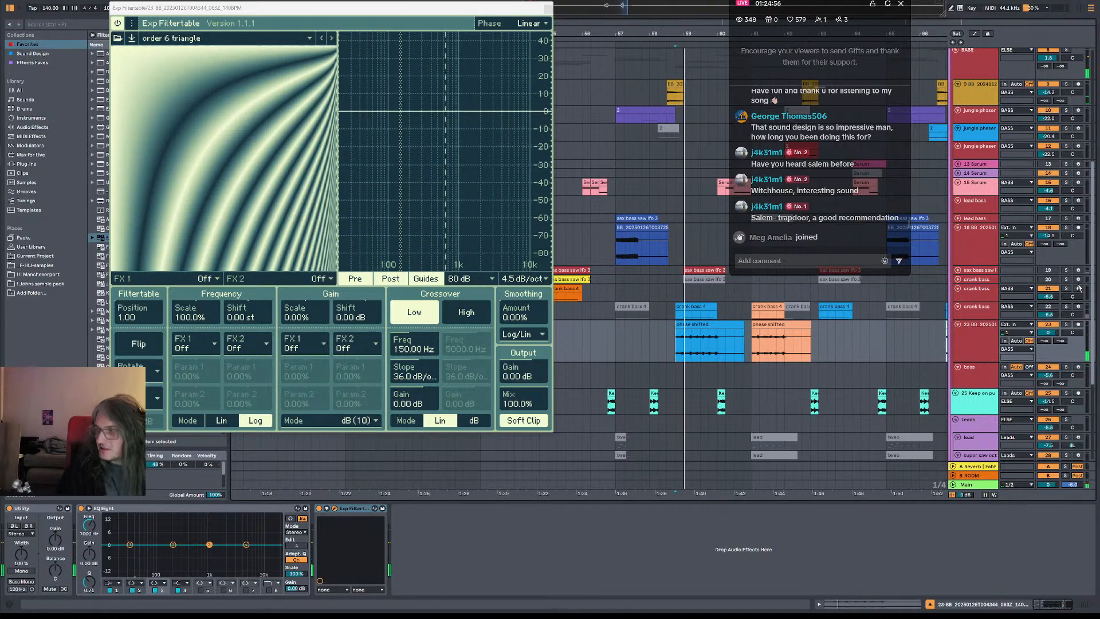
click(980, 345)
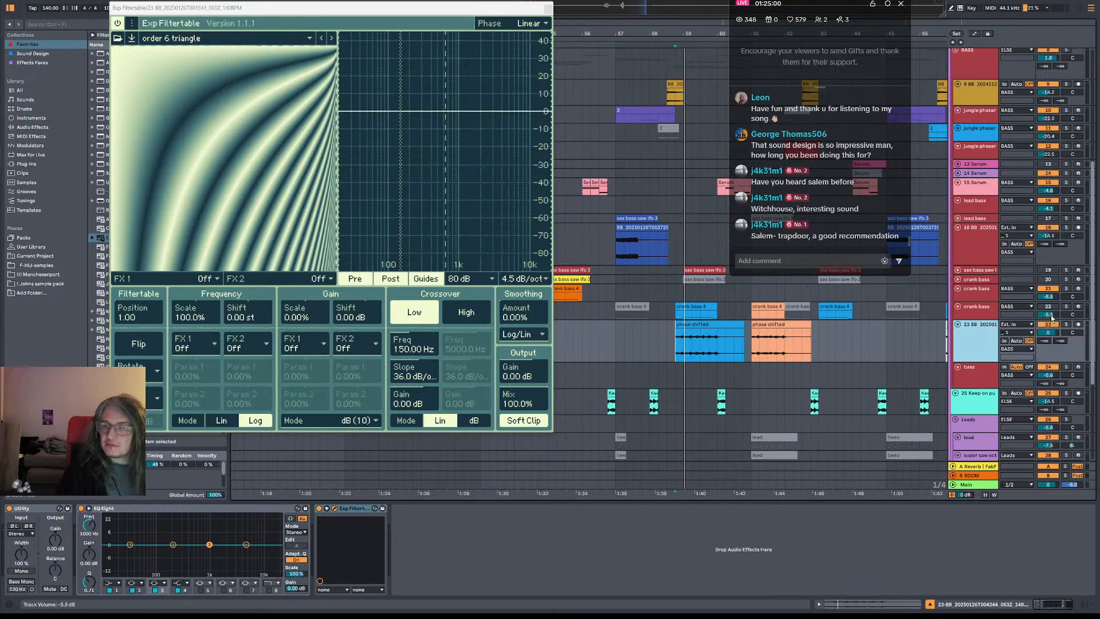
key(space)
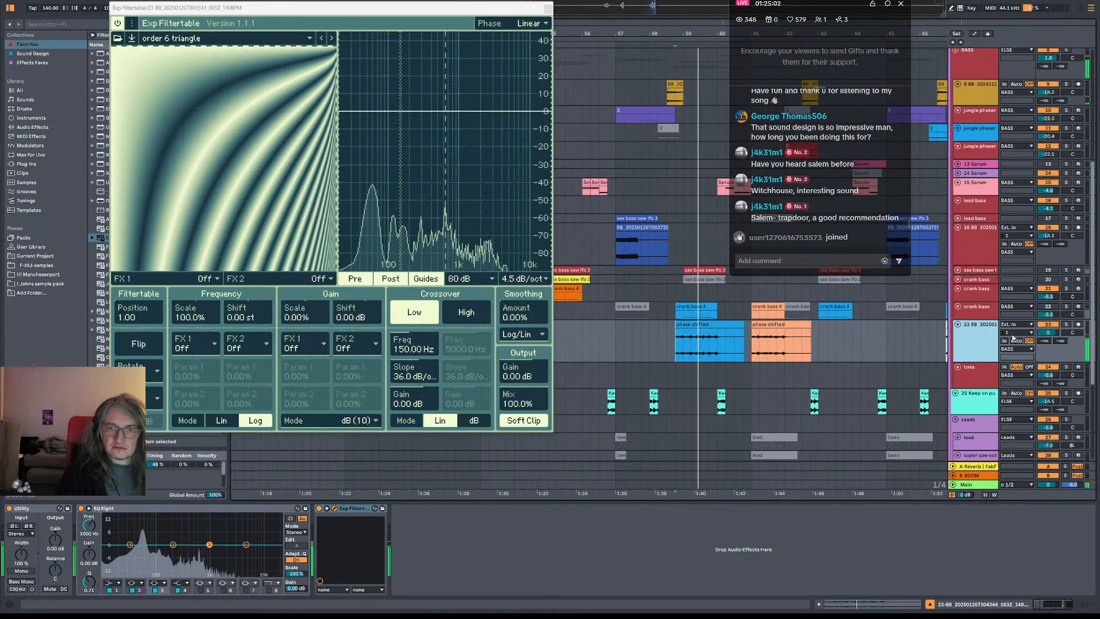
key(space)
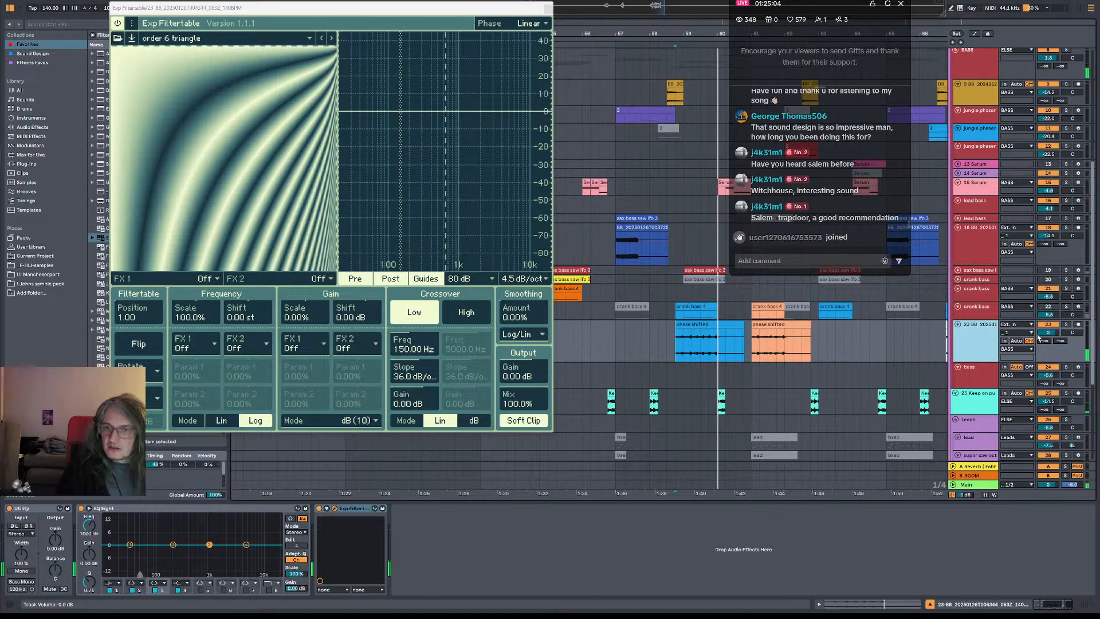
- Alternate solo between the crank bass track and the captured track during playback to compare their sound
click(1066, 307)
key(space)
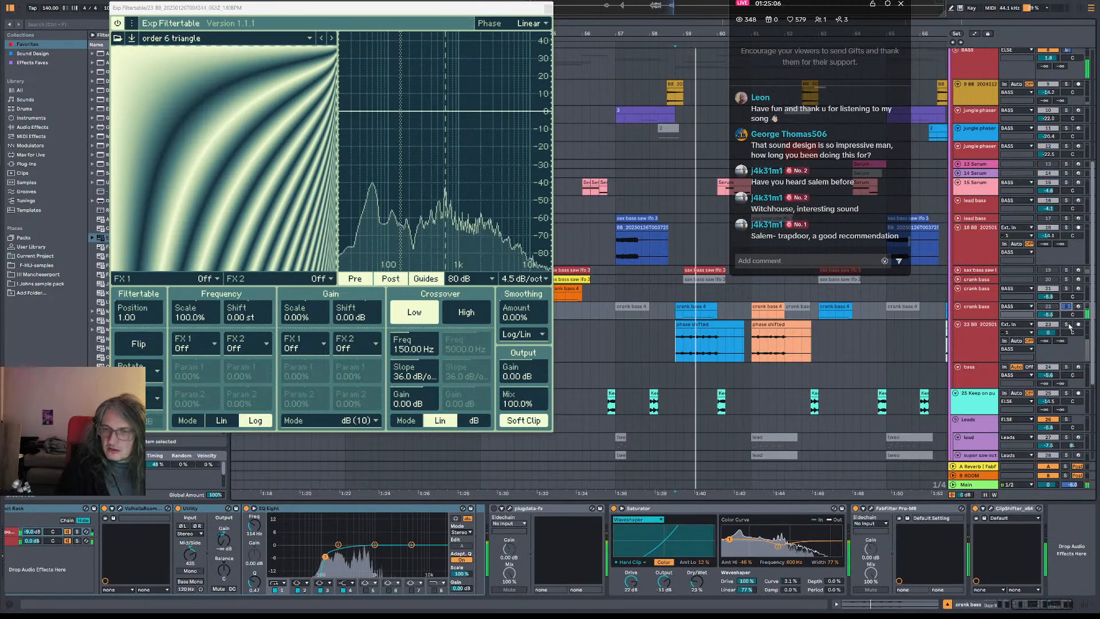
click(1066, 324)
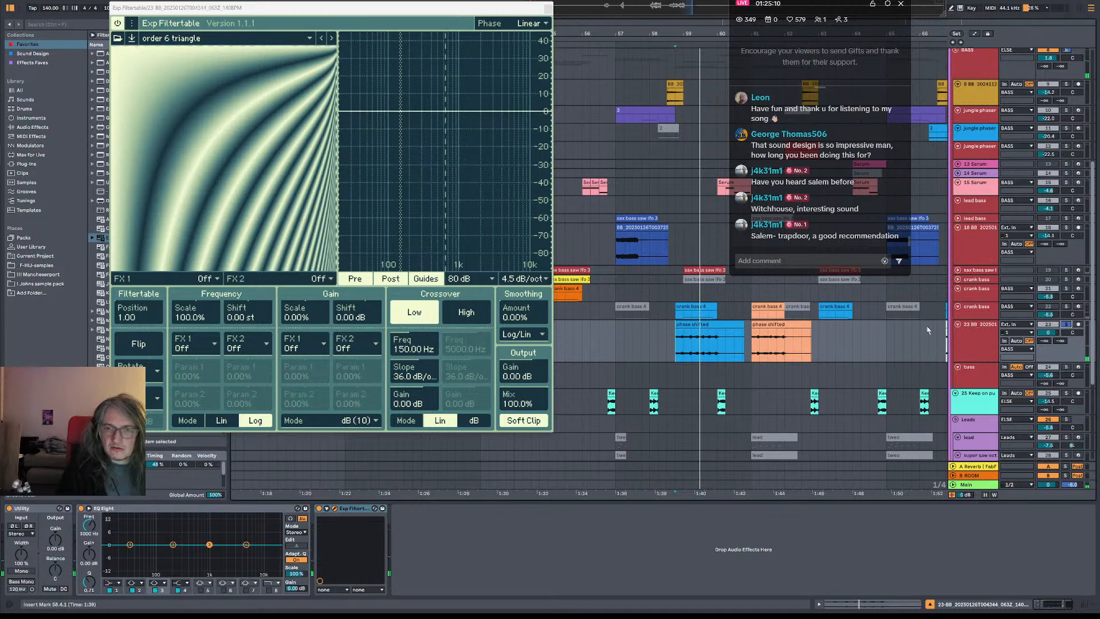
scroll(930, 329, right, 3)
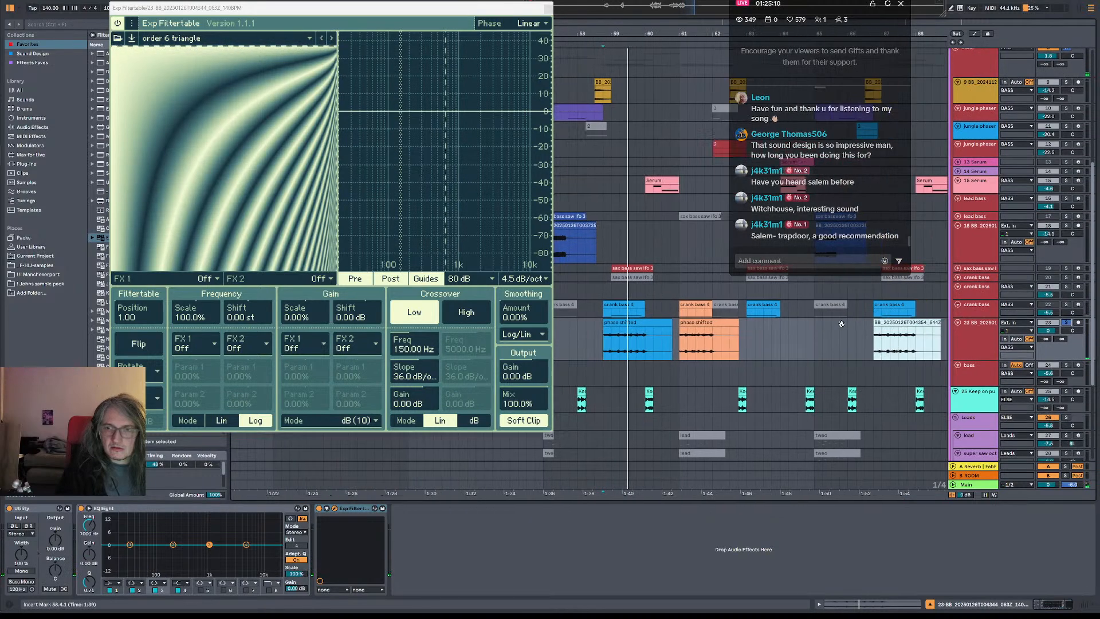
click(877, 314)
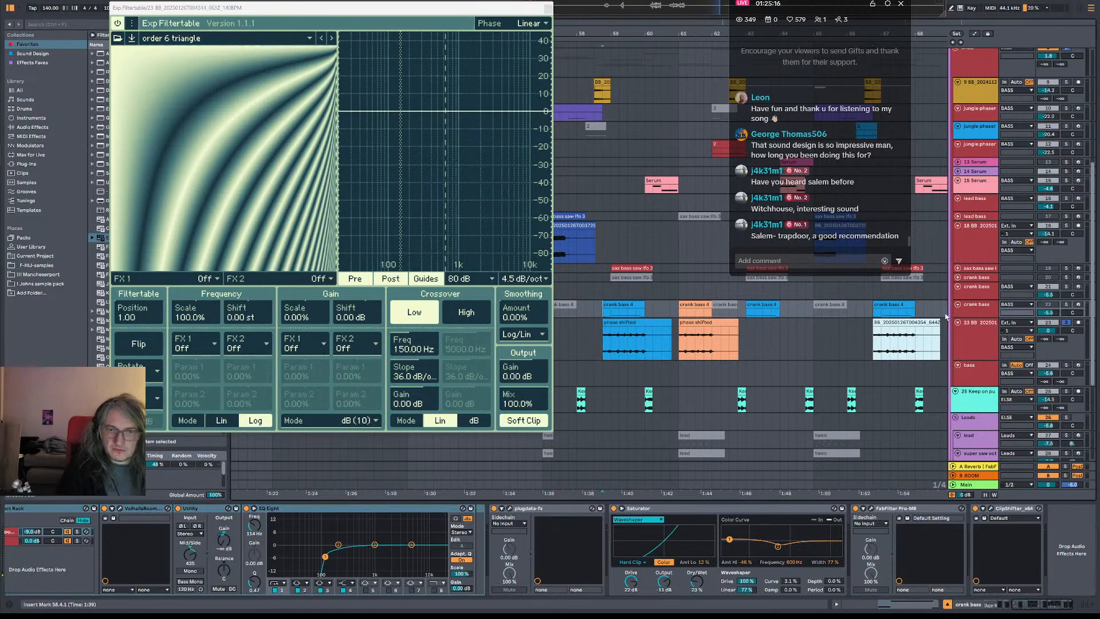
key(space)
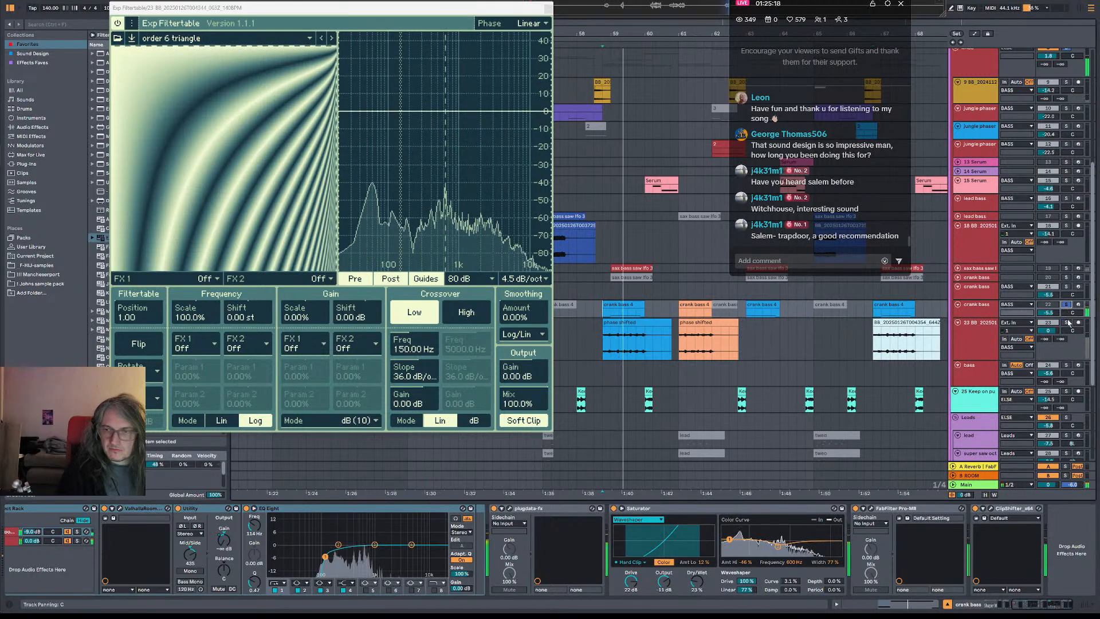
click(1067, 323)
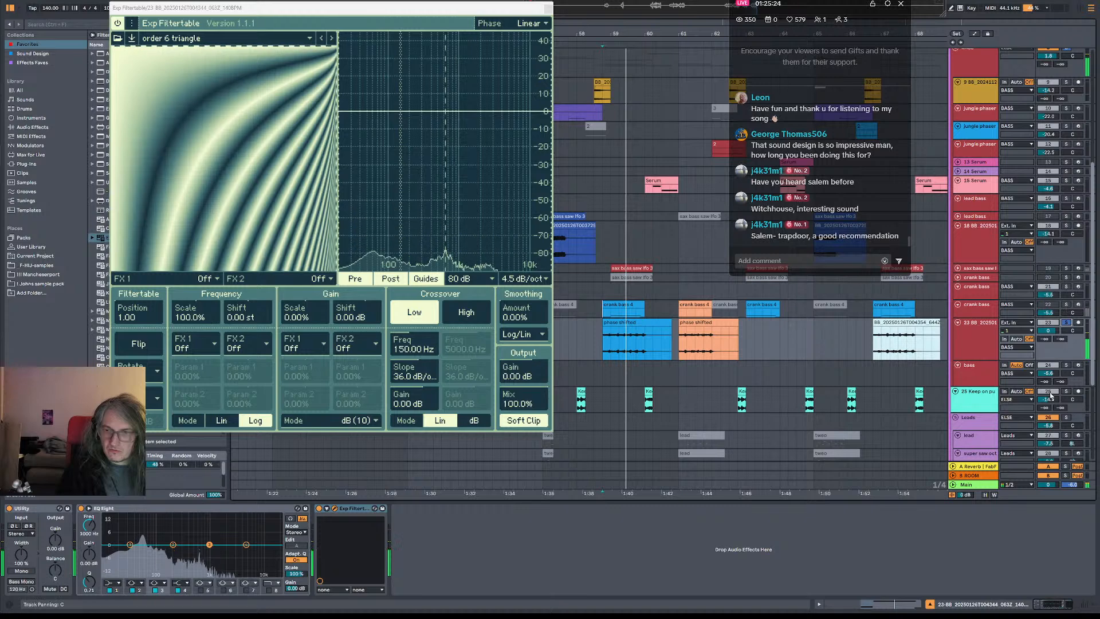
- Open ClipShifter on the Main track and compare the clipping levels with the crank bass and the captured track soloed in turn
click(989, 484)
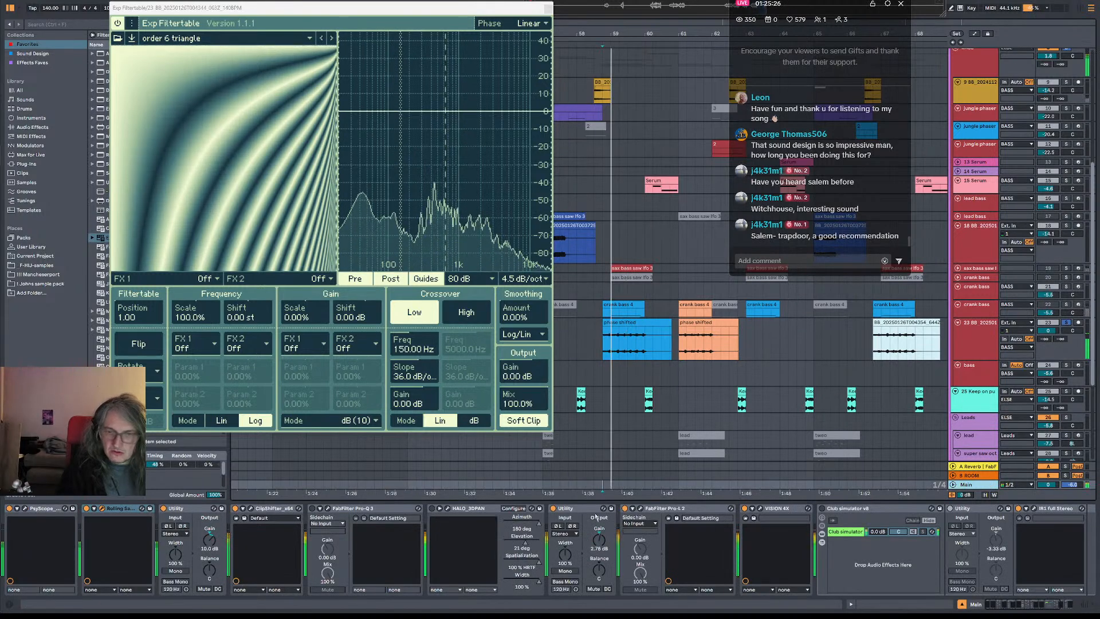
click(250, 509)
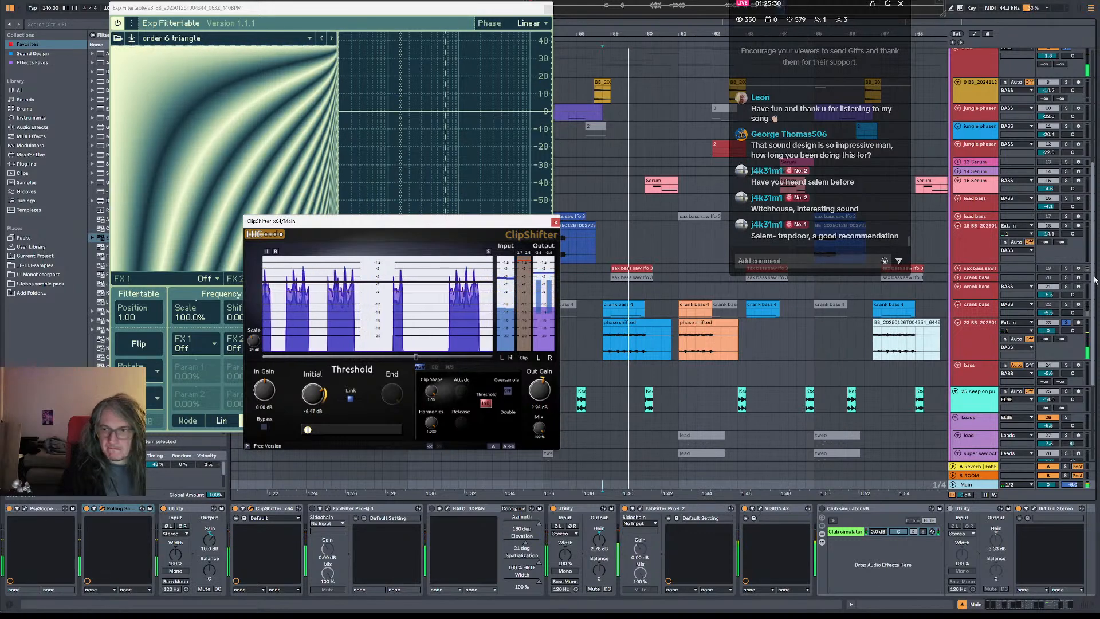
click(1067, 307)
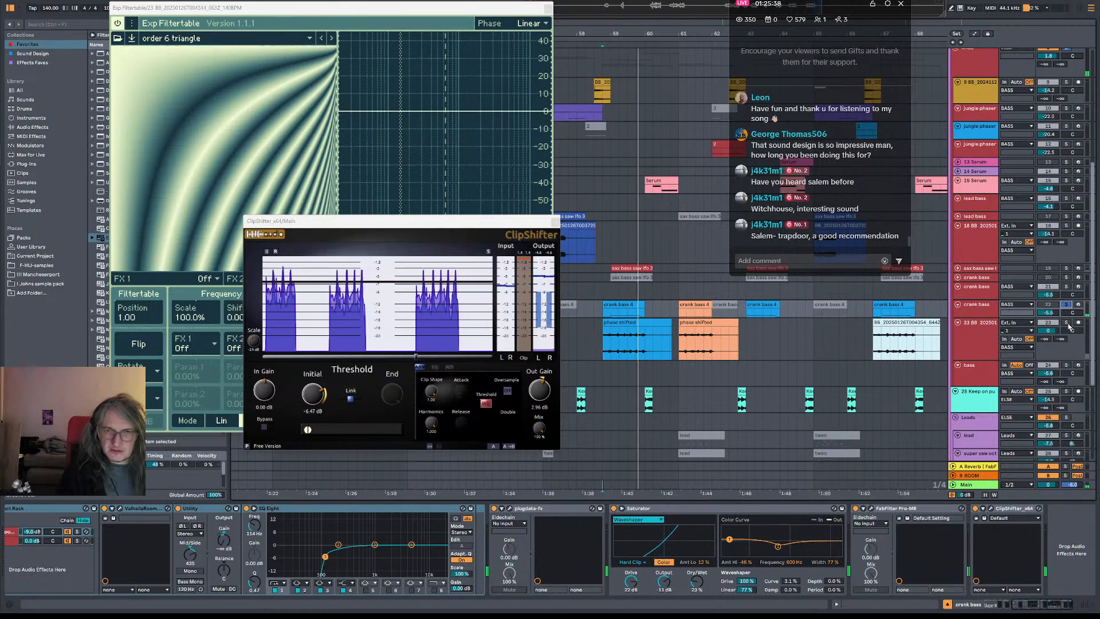
click(1066, 323)
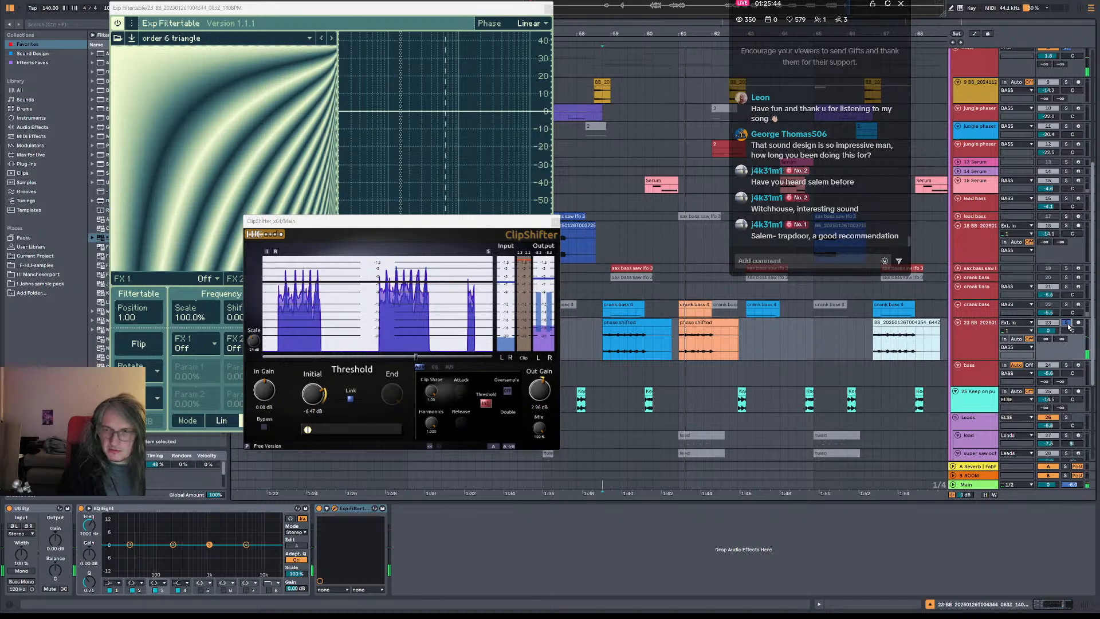
- Inspect the crank bass track's device chain and open the waveform of the first phase shifted clip
click(980, 312)
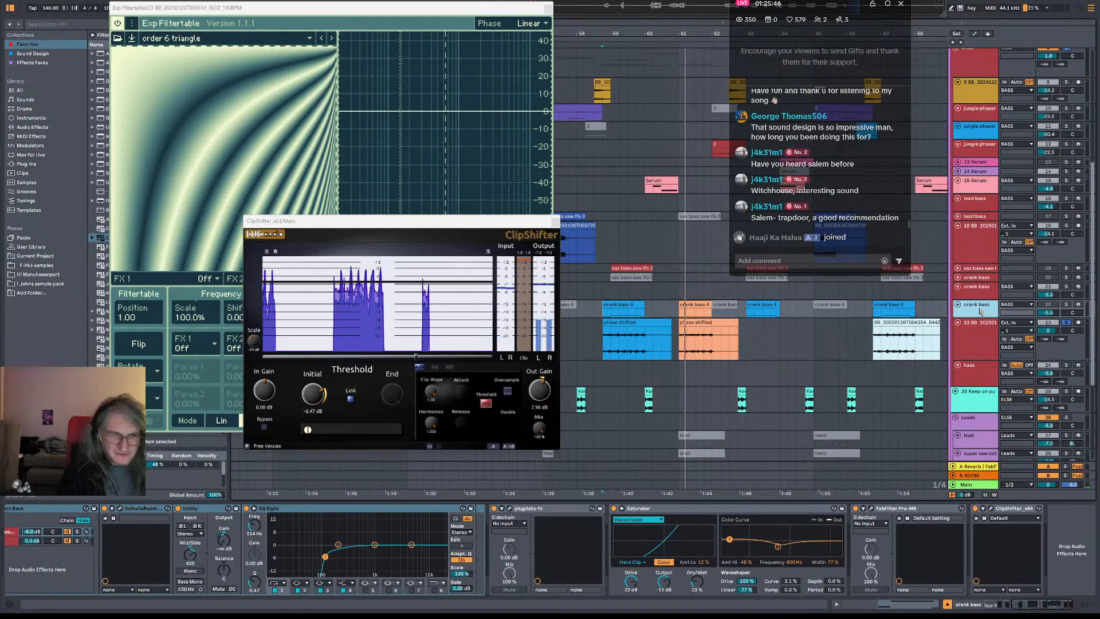
click(978, 319)
click(978, 314)
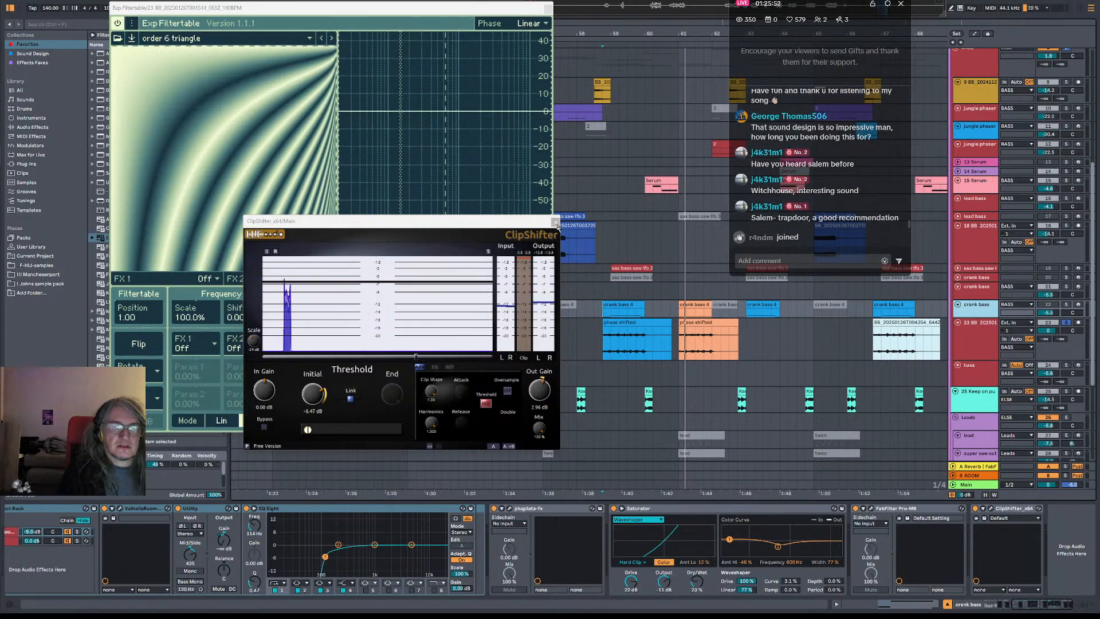
double_click(635, 326)
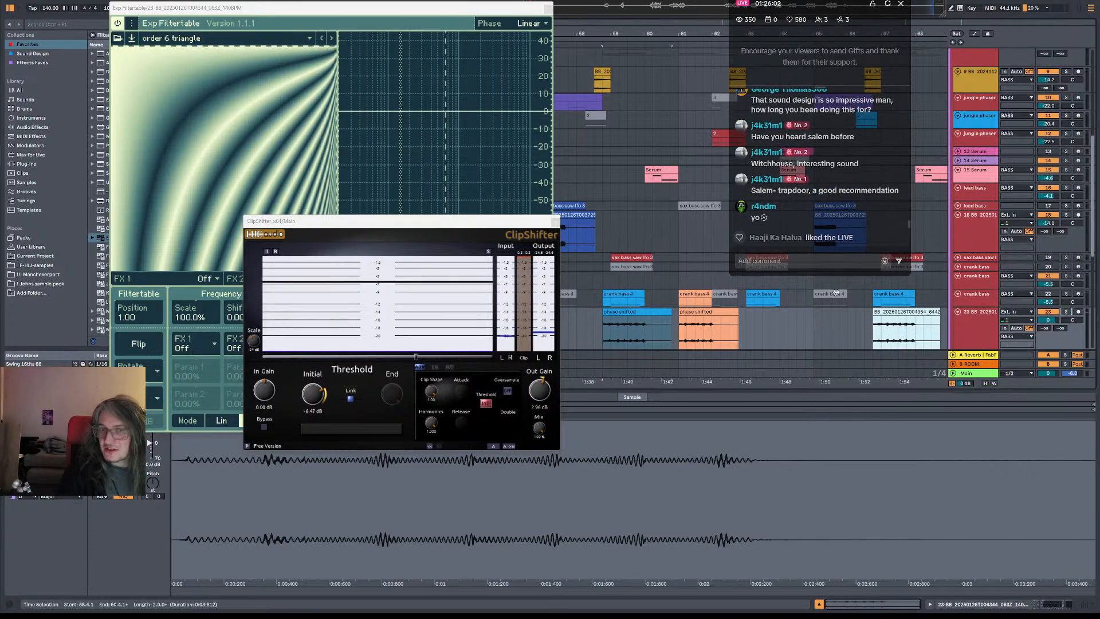
- Play the first phase shifted clip from bar 58.4, switch the captured track's solo on, and close ClipShifter
scroll(735, 306, left, 3)
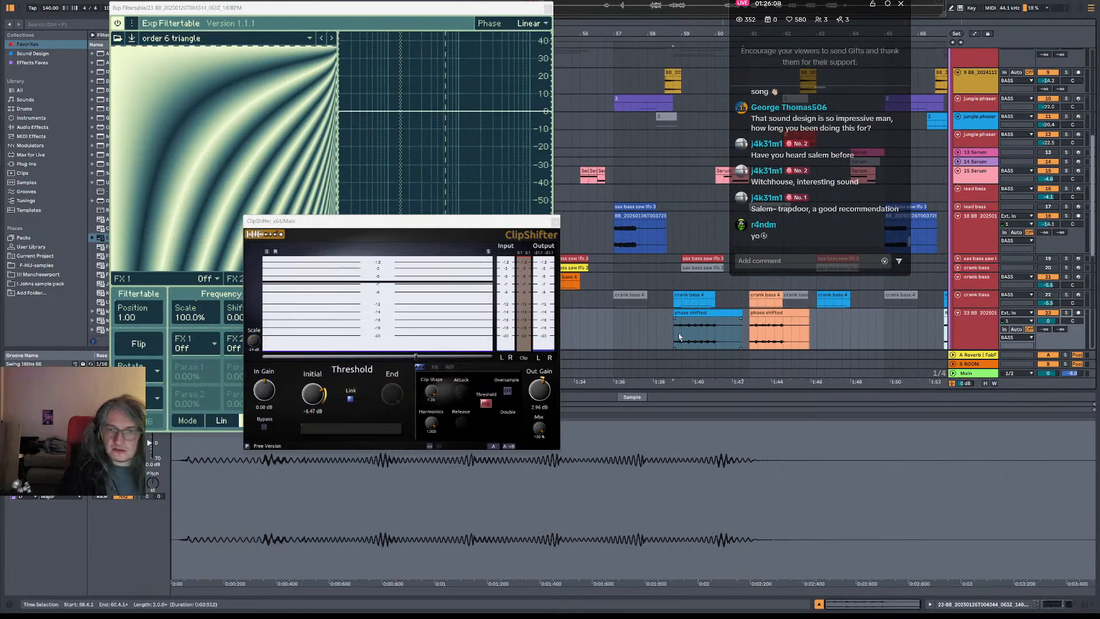
click(676, 338)
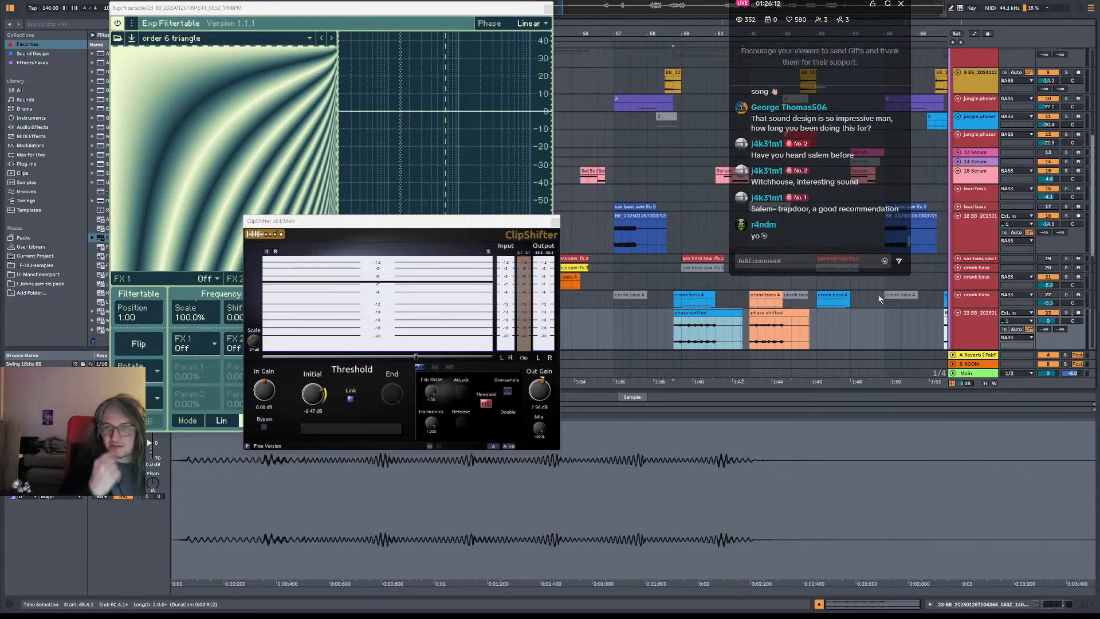
key(space)
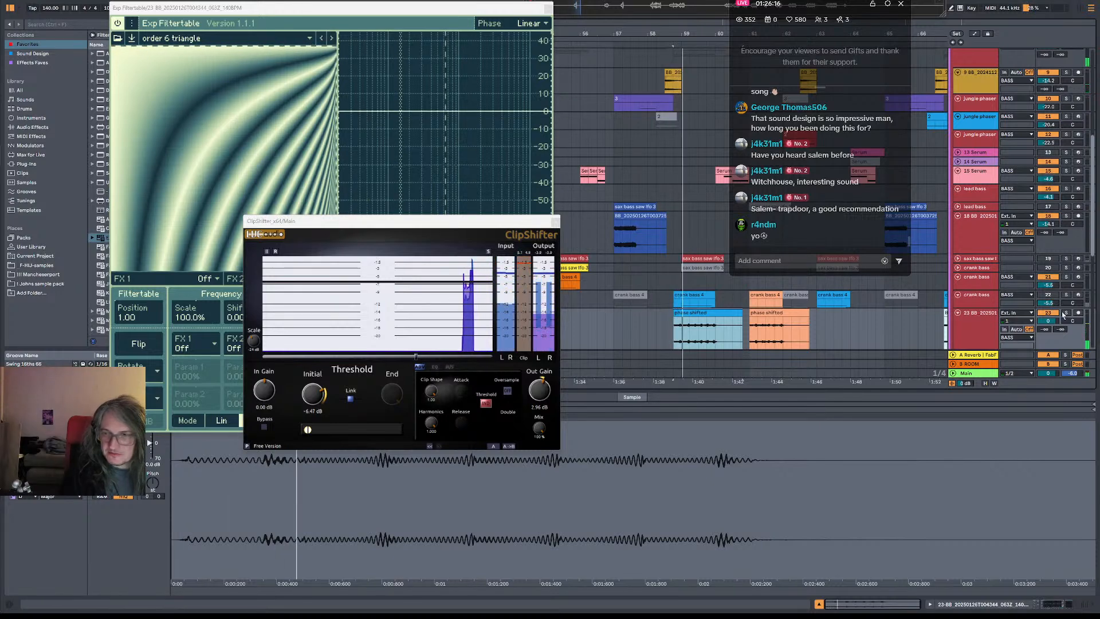
click(1066, 312)
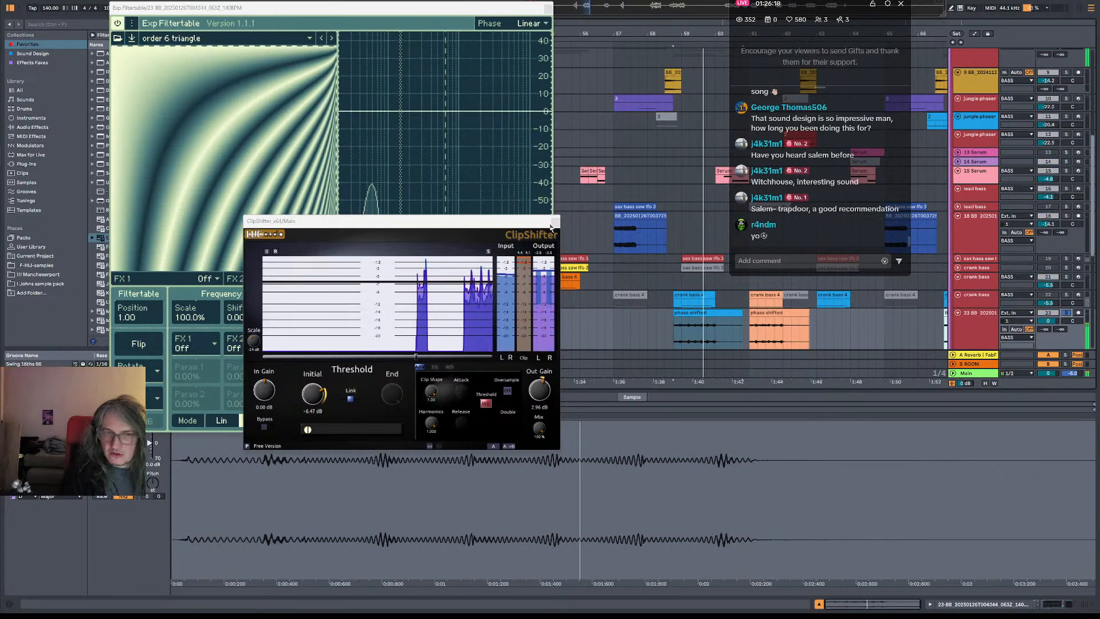
click(553, 222)
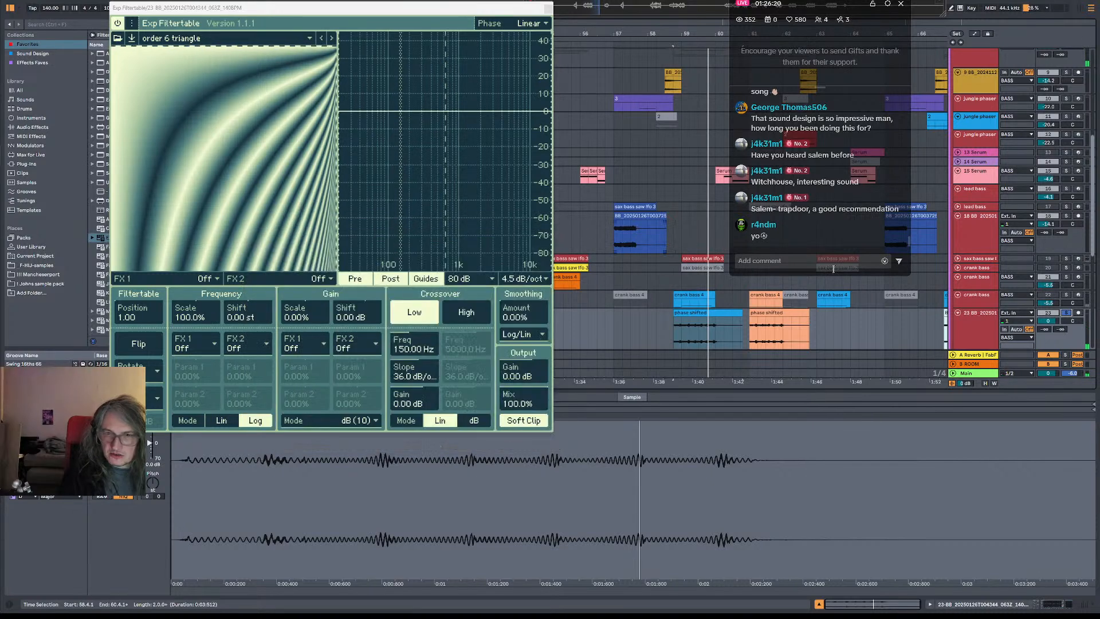
- Try lowering the captured track's volume to -10.3 dB while auditioning it, and reset it to 0 dB
drag(1048, 320, 1048, 323)
key(space)
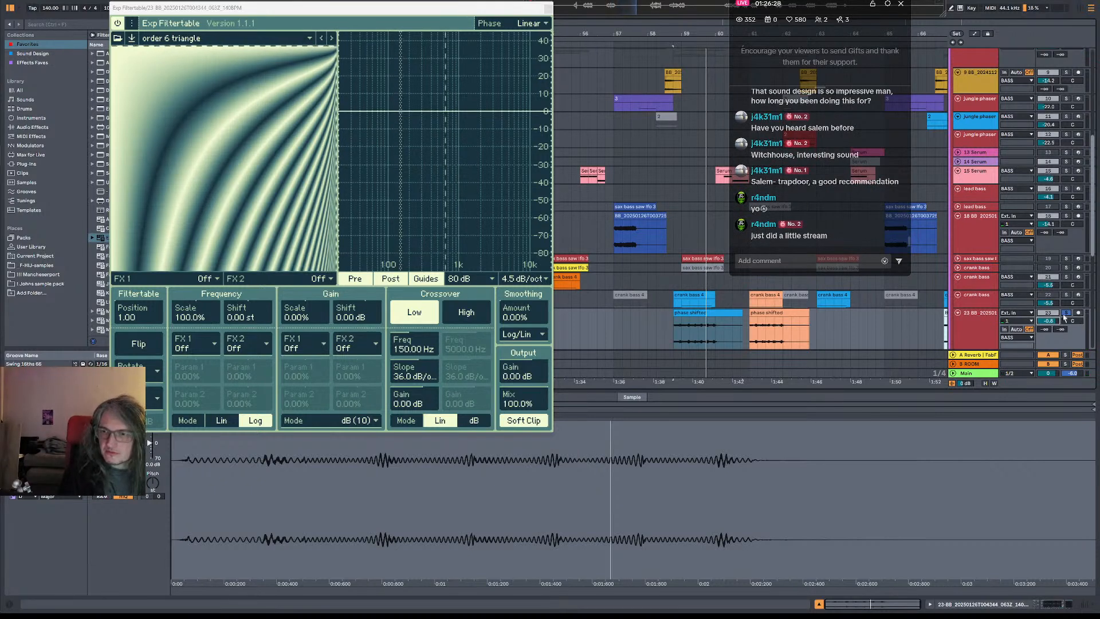
key(space)
drag(1048, 321, 1048, 333)
key(space)
key(space)
key(space)
key(space)
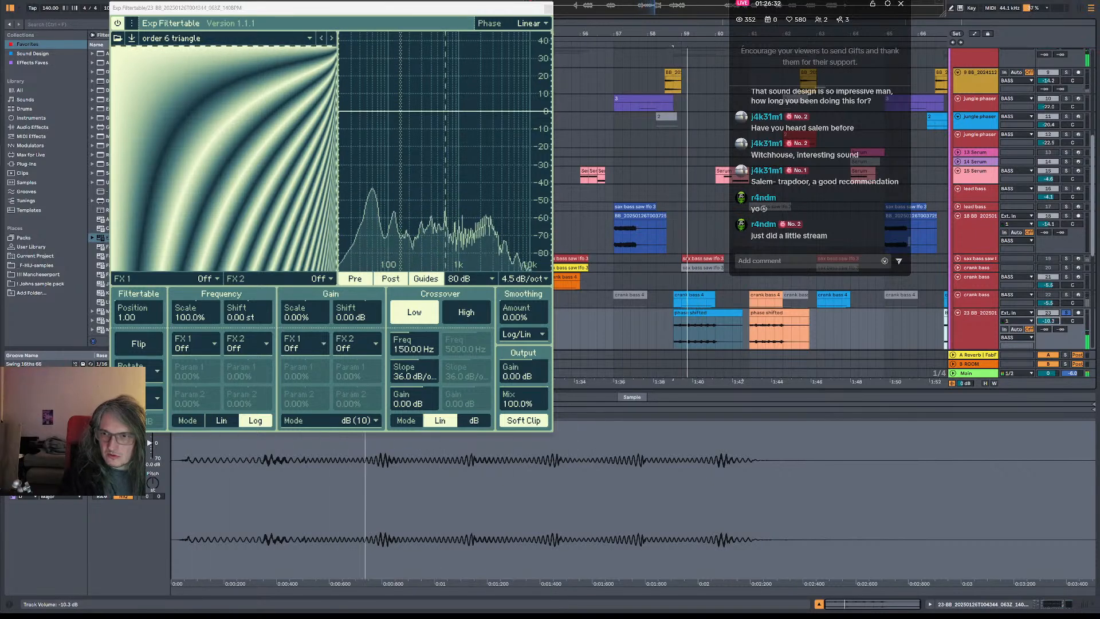
double_click(1056, 322)
key(space)
key(space)
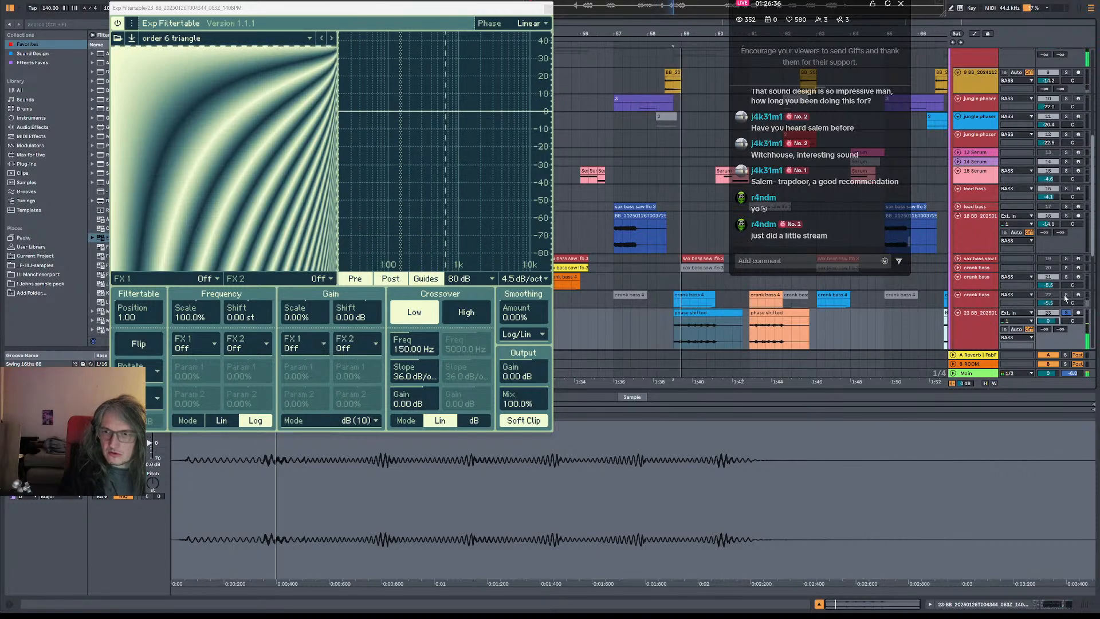
- Compare the crank bass and the captured track again in solo, and review both tracks' device chains
click(1065, 294)
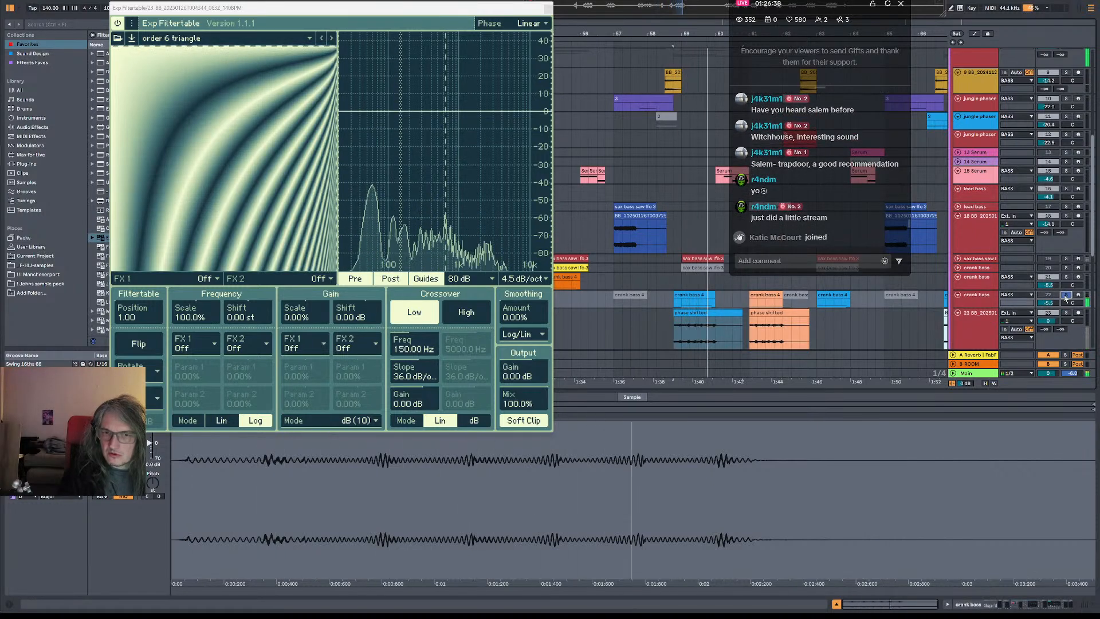
click(1067, 313)
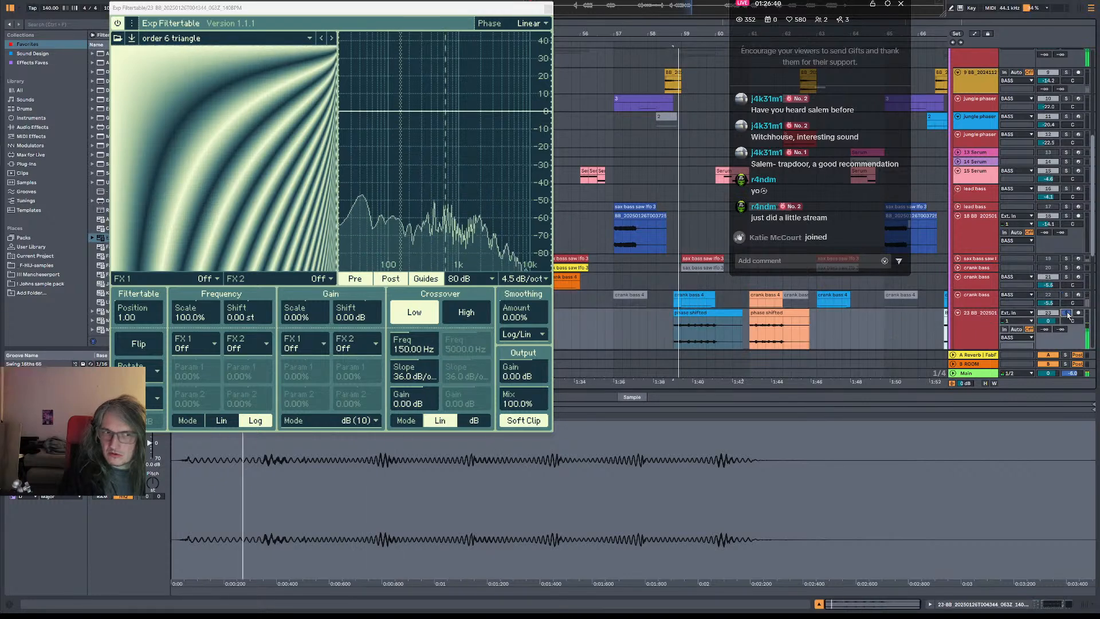
click(967, 303)
key(shift+Tab)
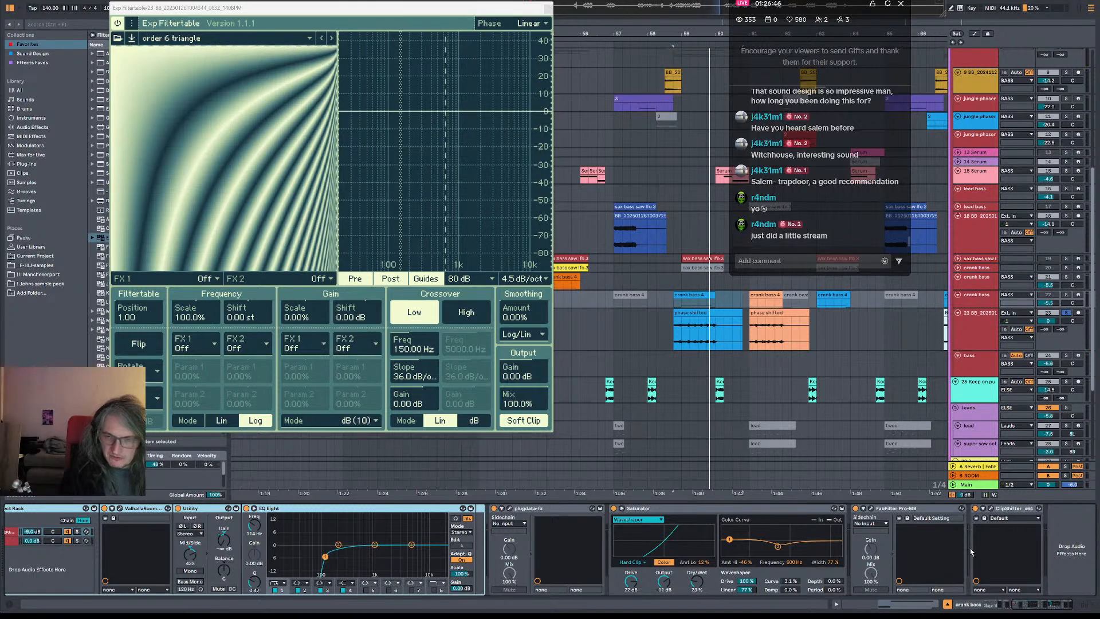
click(969, 303)
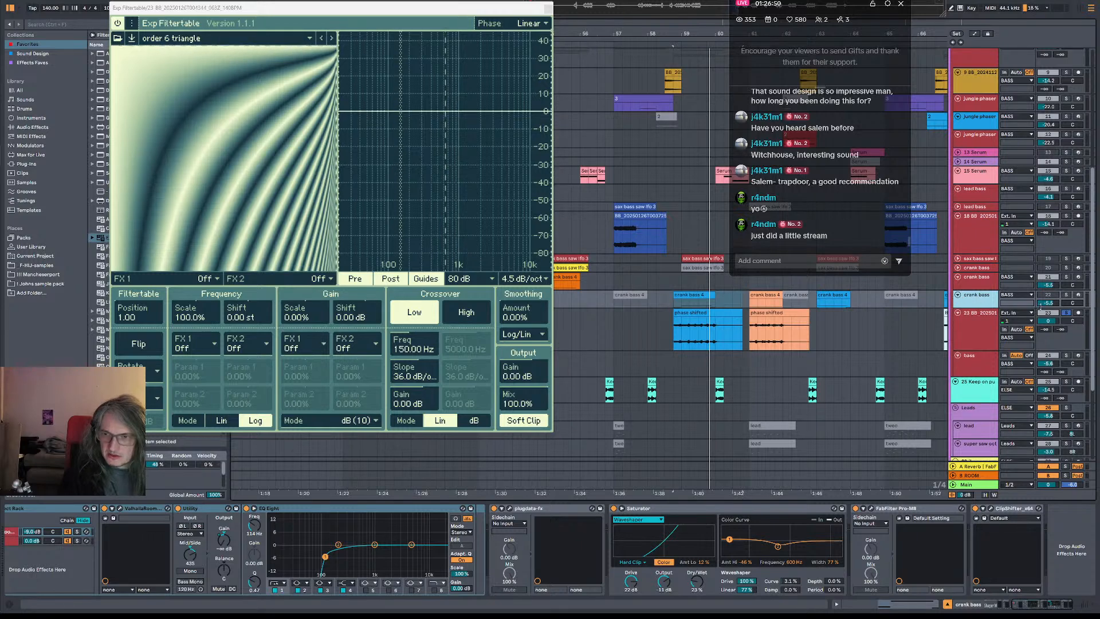
click(988, 344)
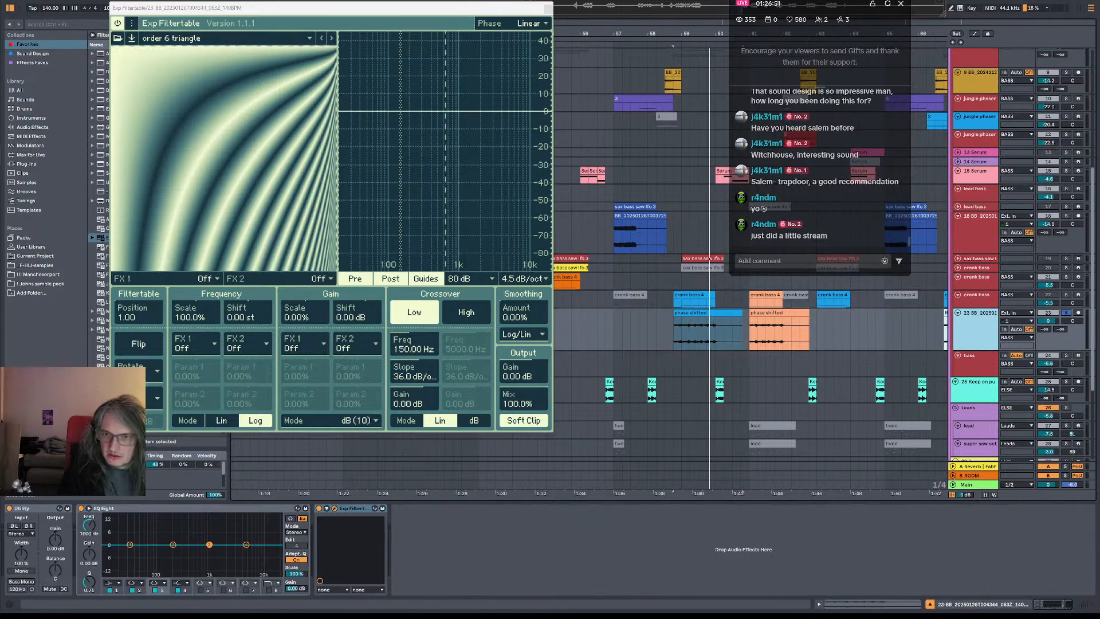
- Show the automation lane for Exp Filtertable's Table Position on the captured track and set the plug-in's gain scale to 100%
click(328, 508)
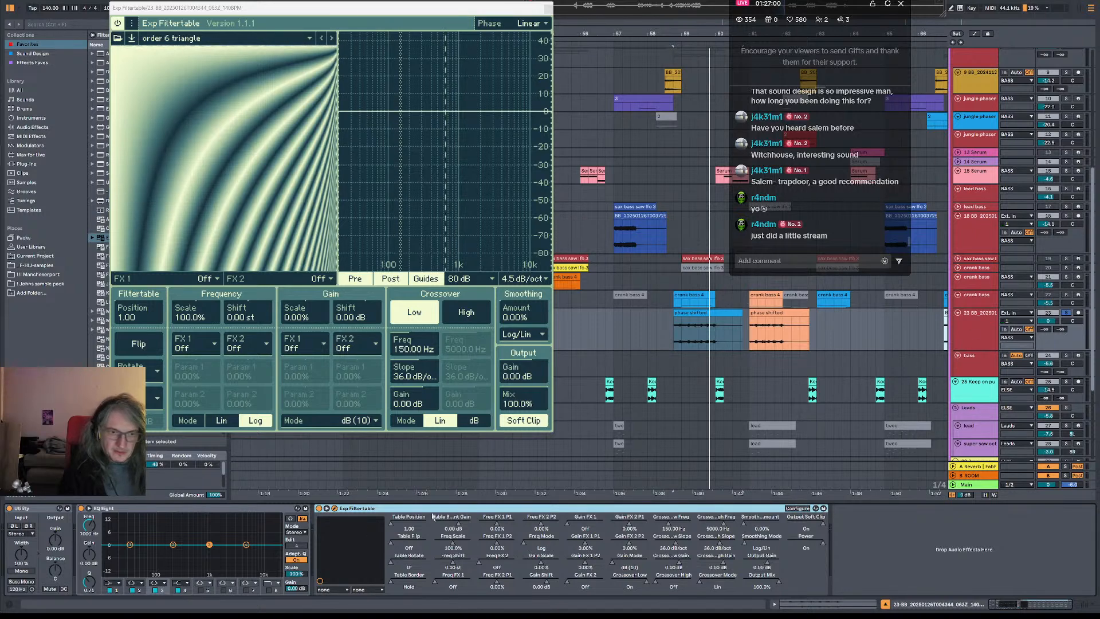
click(409, 523)
key(a)
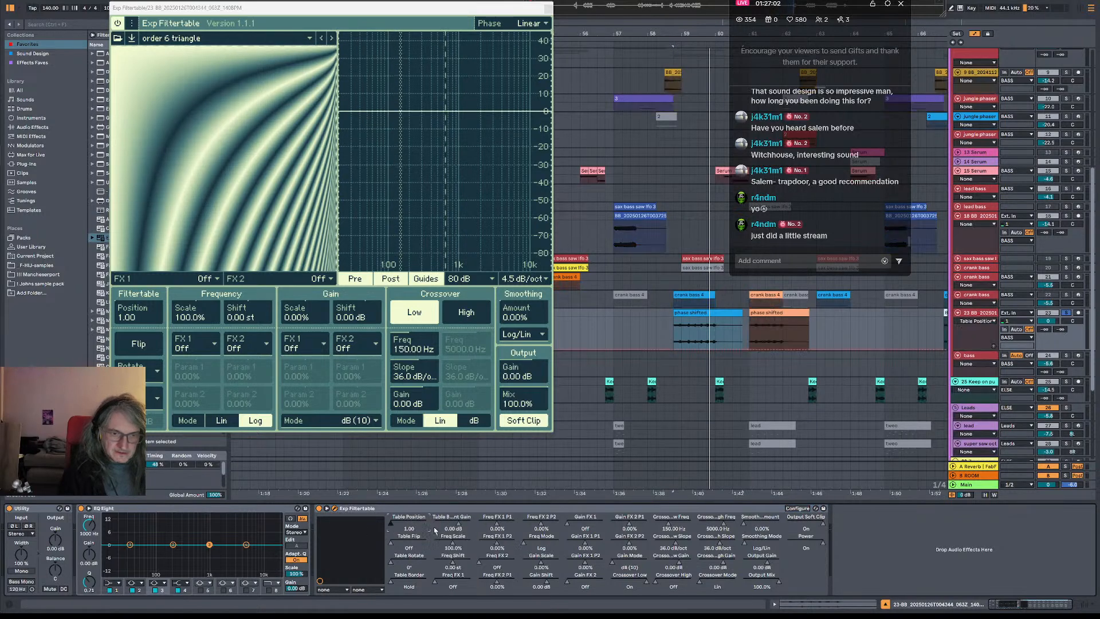
click(701, 338)
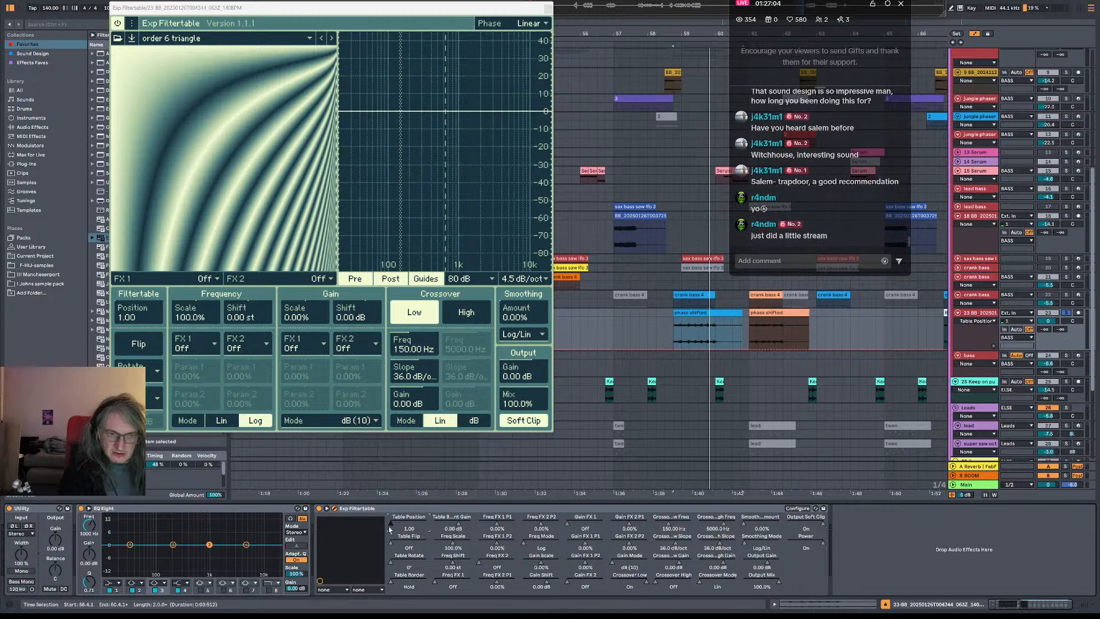
drag(307, 314, 306, 304)
double_click(316, 316)
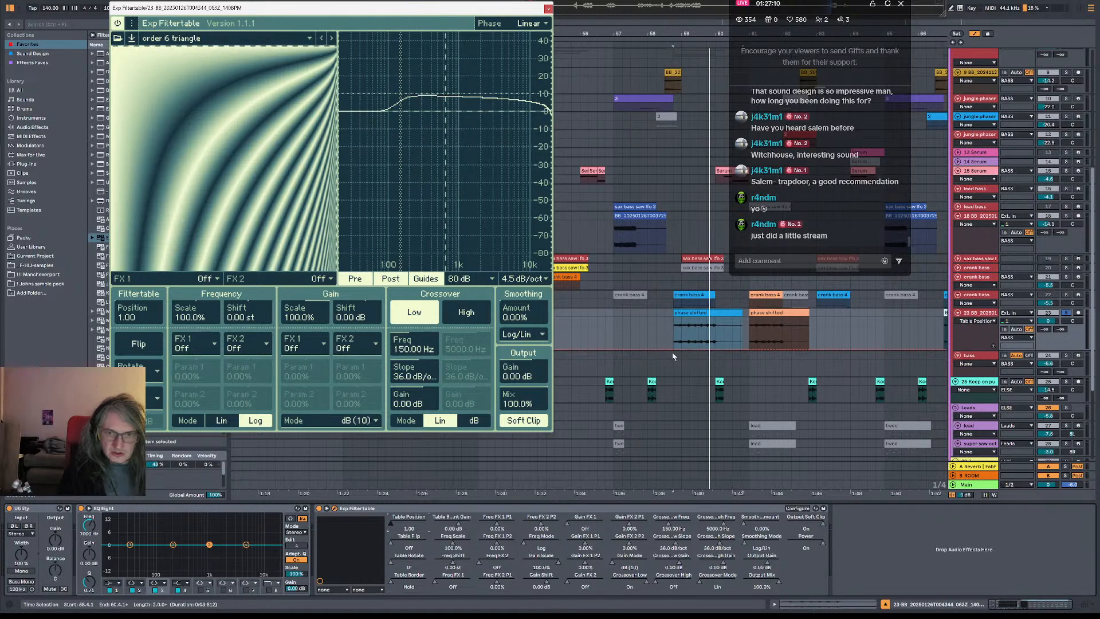
- Draw steep Table Position automation ramps over the start of the first phase shifted clip and audition them from bar 58.4
mouse_move(672, 347)
mouse_down()
mouse_move(689, 336)
mouse_move(674, 317)
mouse_move(715, 349)
mouse_move(681, 349)
mouse_move(683, 317)
mouse_move(690, 350)
mouse_up()
key(space)
key(space)
key(space)
key(space)
key(space)
key(space)
key(space)
key(space)
key(space)
key(space)
key(space)
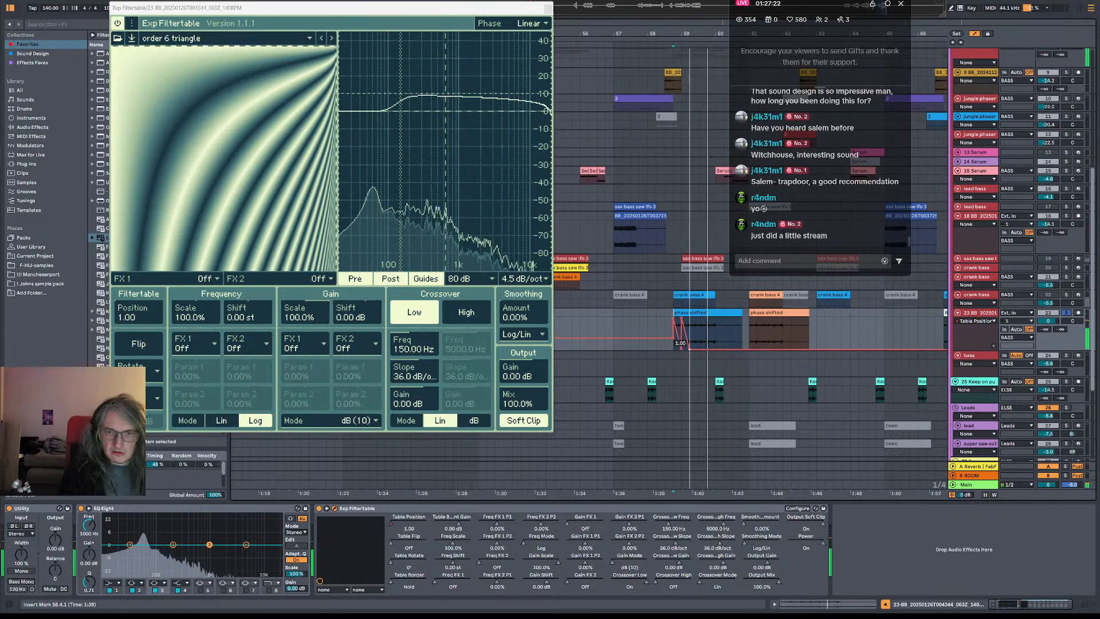
- Audition the Table Position ramps from bar 58.4 and clear them from the first phase shifted clip
key(space)
key(space)
key(space)
key(space)
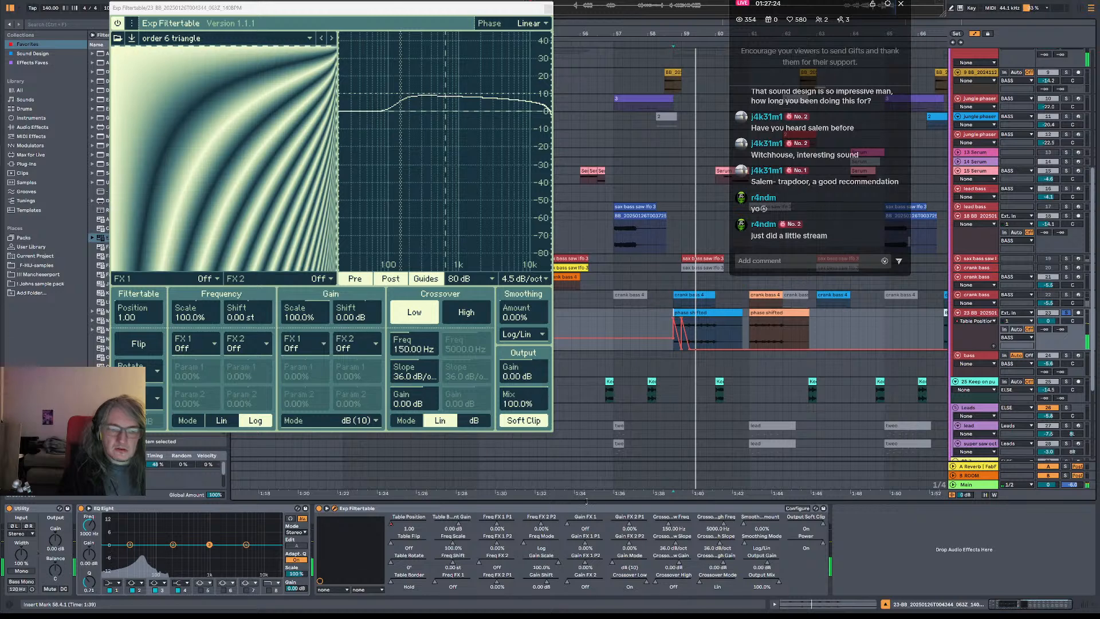
drag(666, 343, 749, 326)
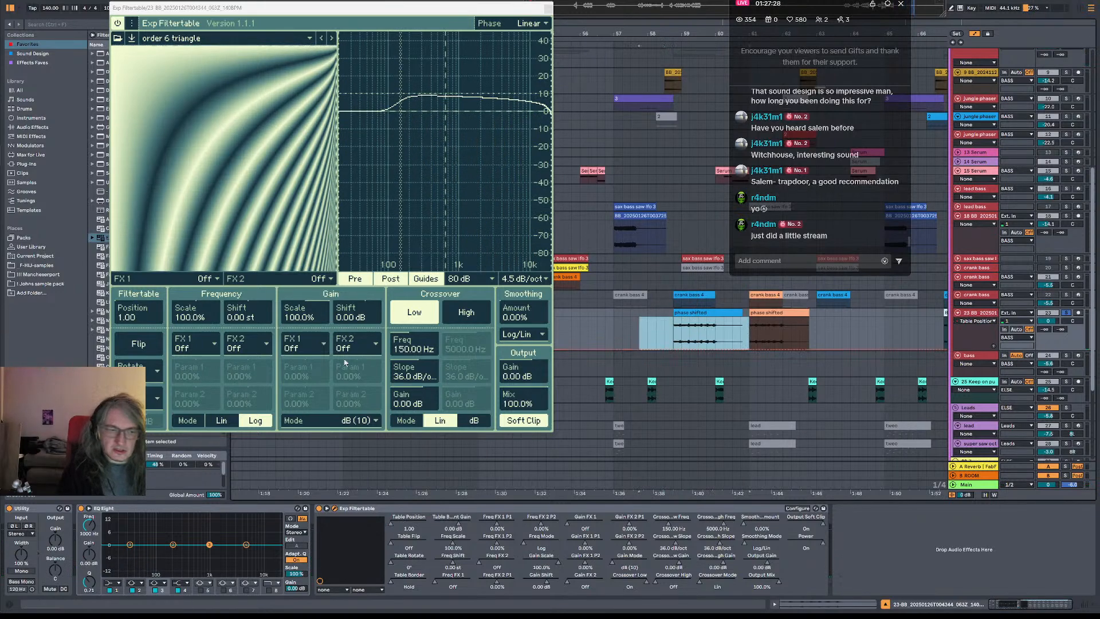
- Try adding an LFO modulator after Exp Filtertable on the captured track
drag(205, 2, 230, 0)
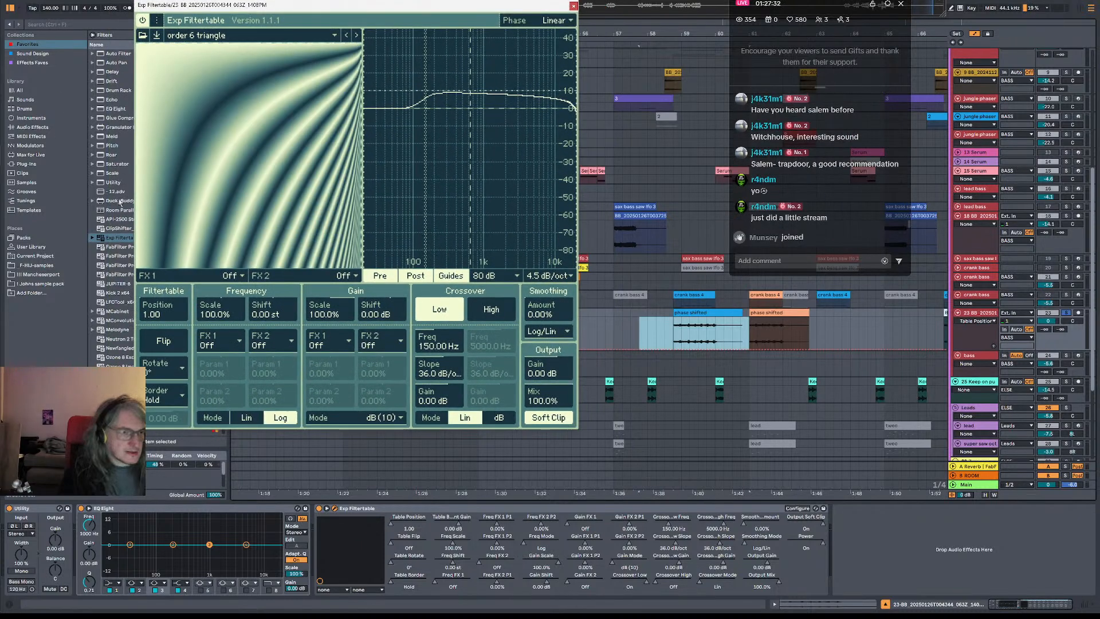
click(36, 136)
click(39, 147)
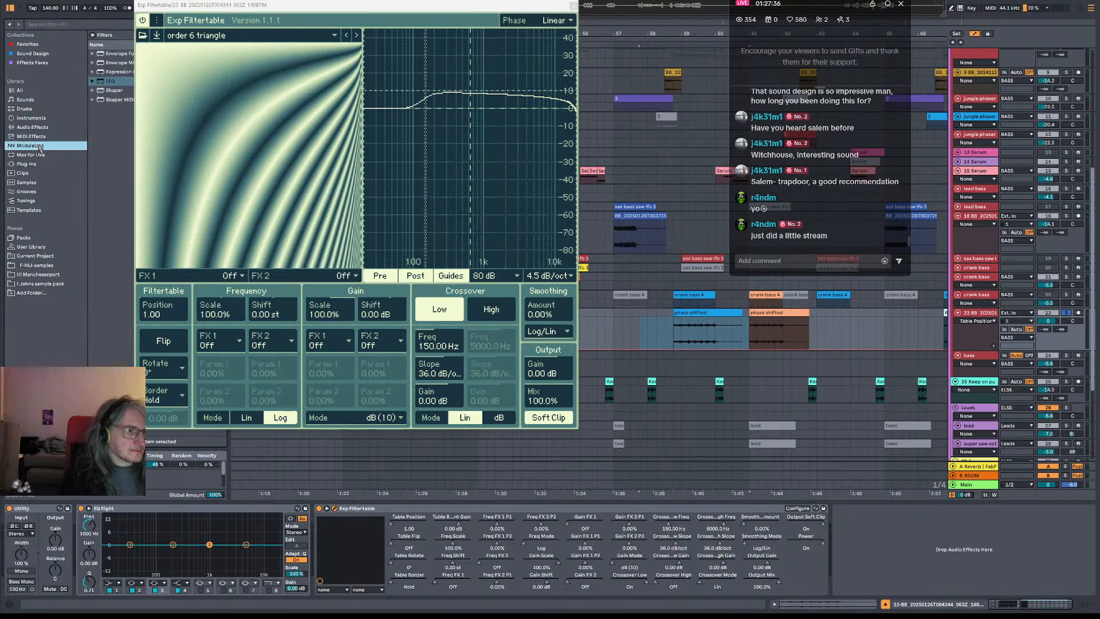
click(107, 82)
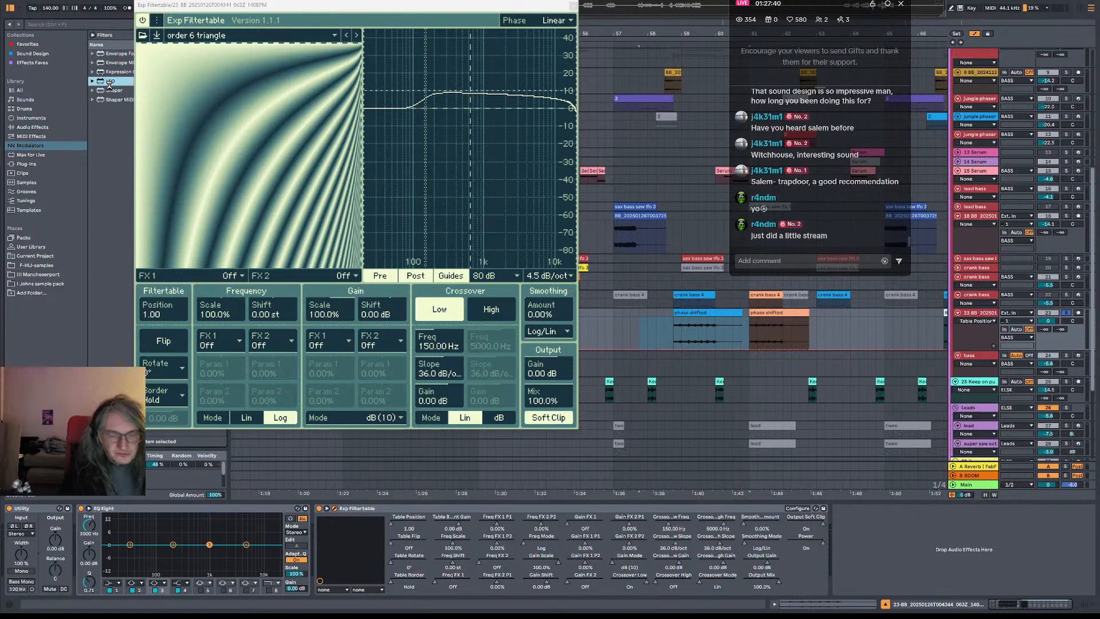
key(Return)
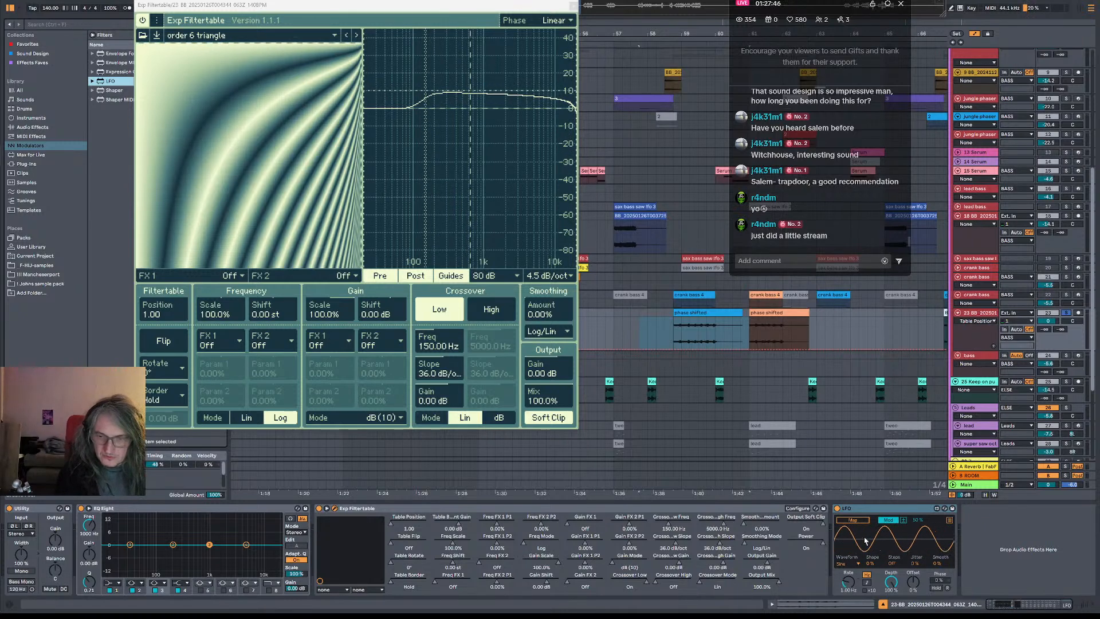
- Try a tempo-synced LFO rate of 1 and audition the phase shifted clip from bar 58.4
click(674, 338)
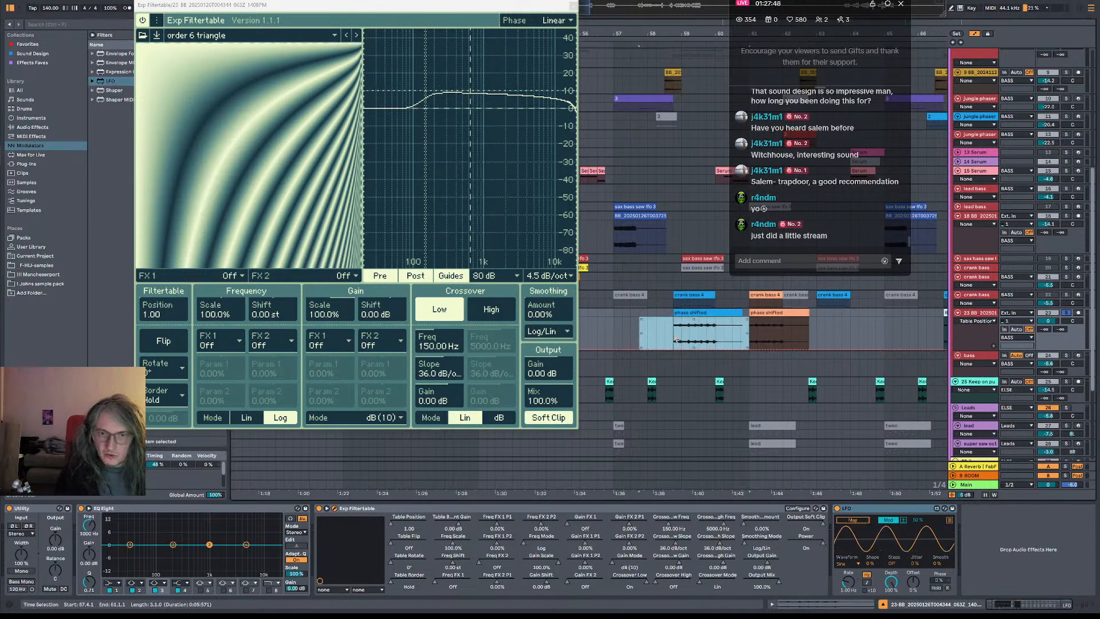
click(675, 340)
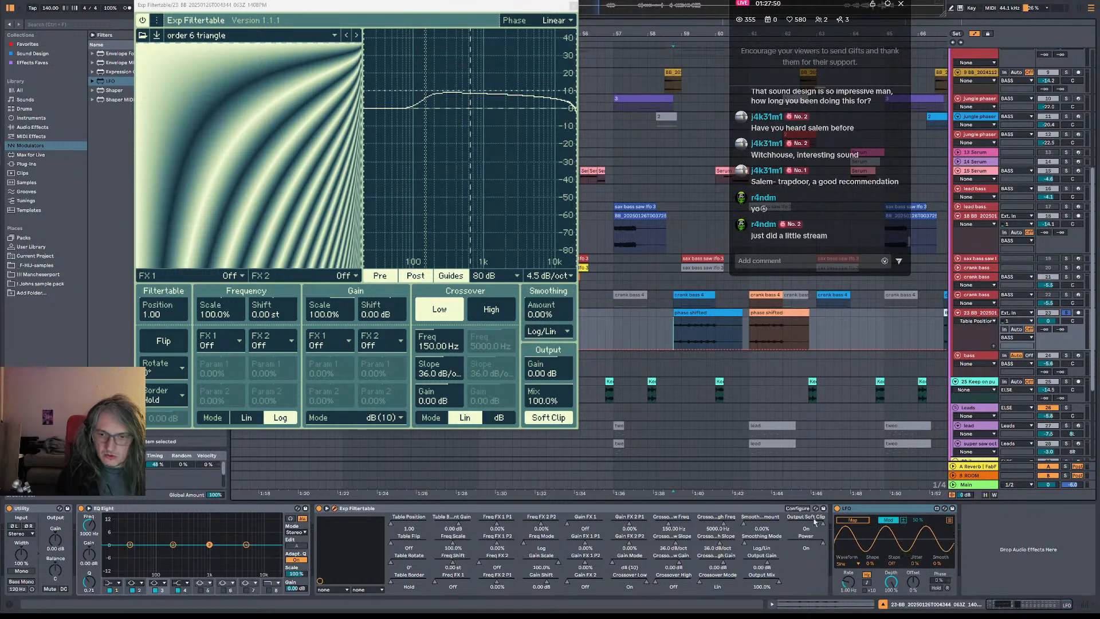
click(867, 582)
drag(849, 581, 849, 584)
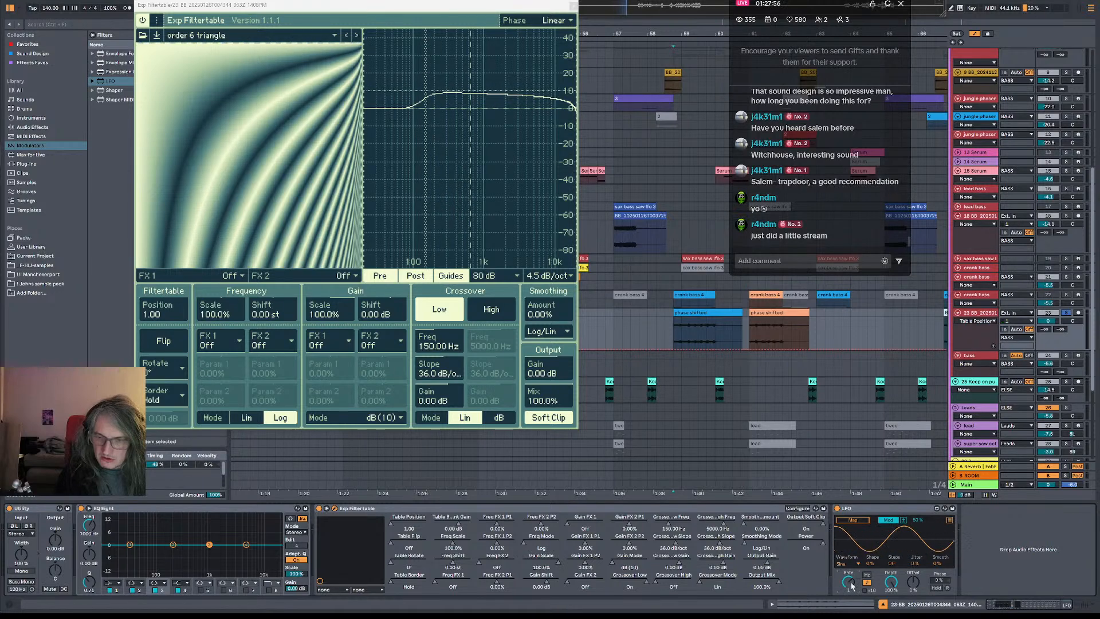
key(space)
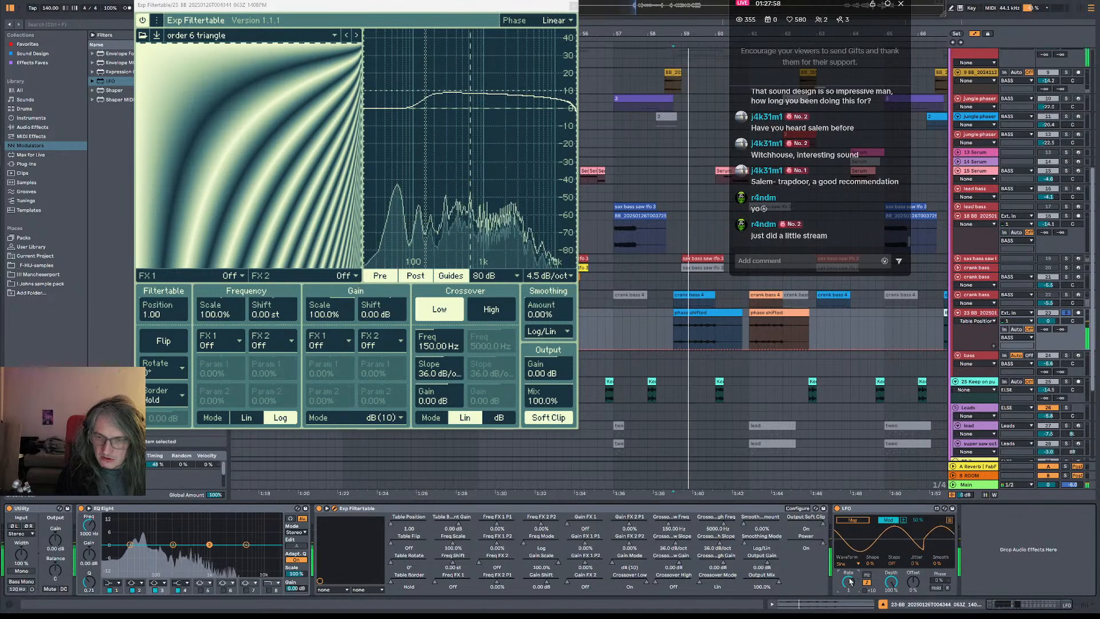
key(space)
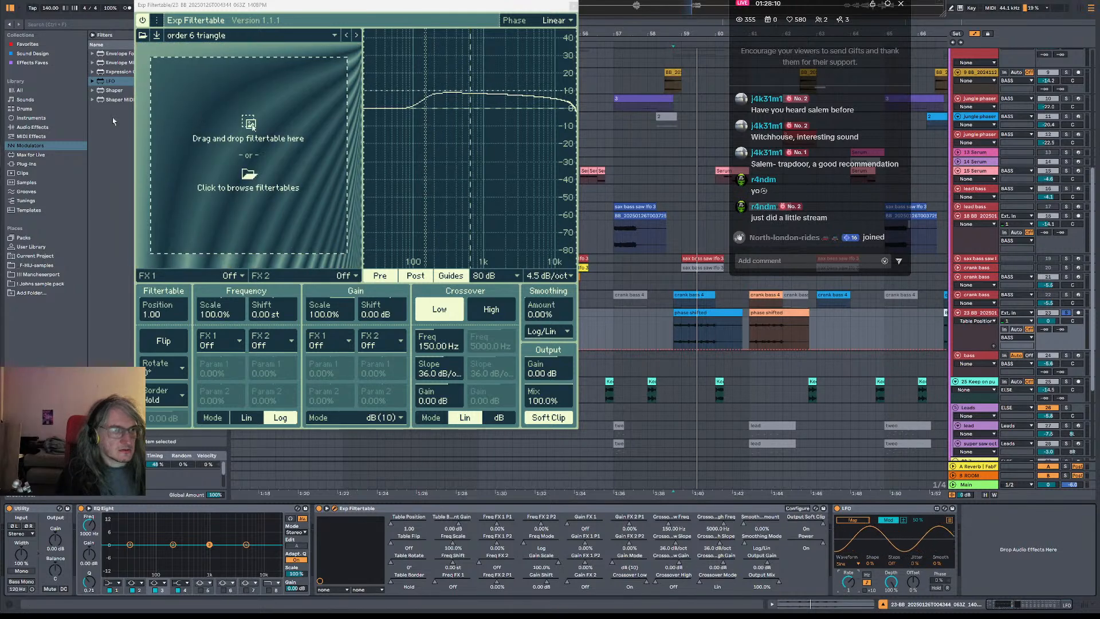
- Try adding a Shaper modulator after the LFO and check its playback modes, leaving it on Loop
click(113, 92)
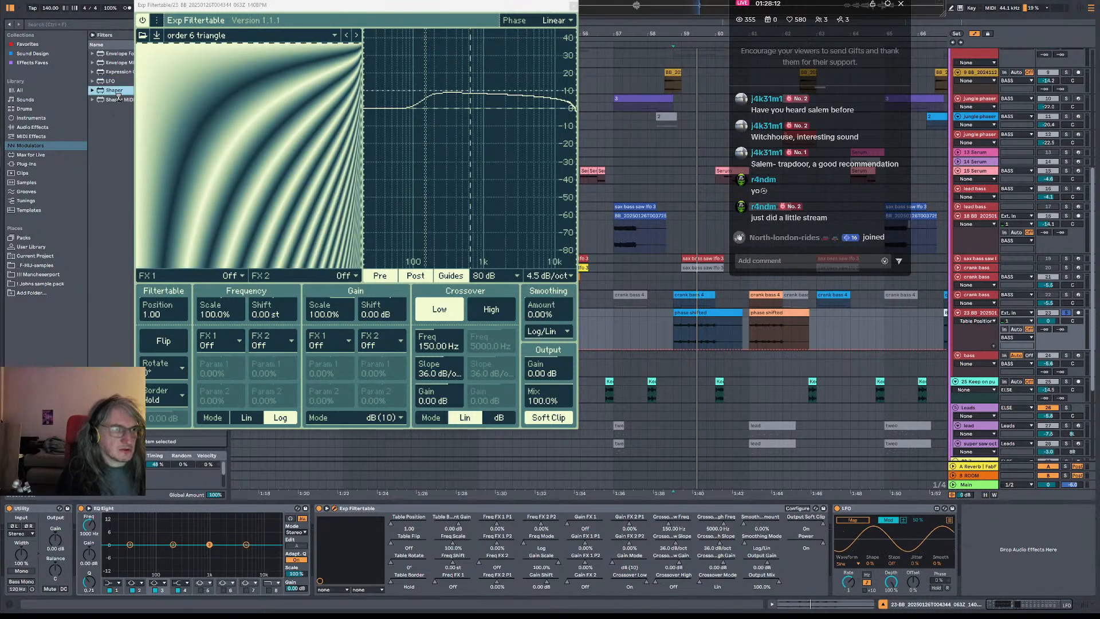
drag(939, 532, 951, 532)
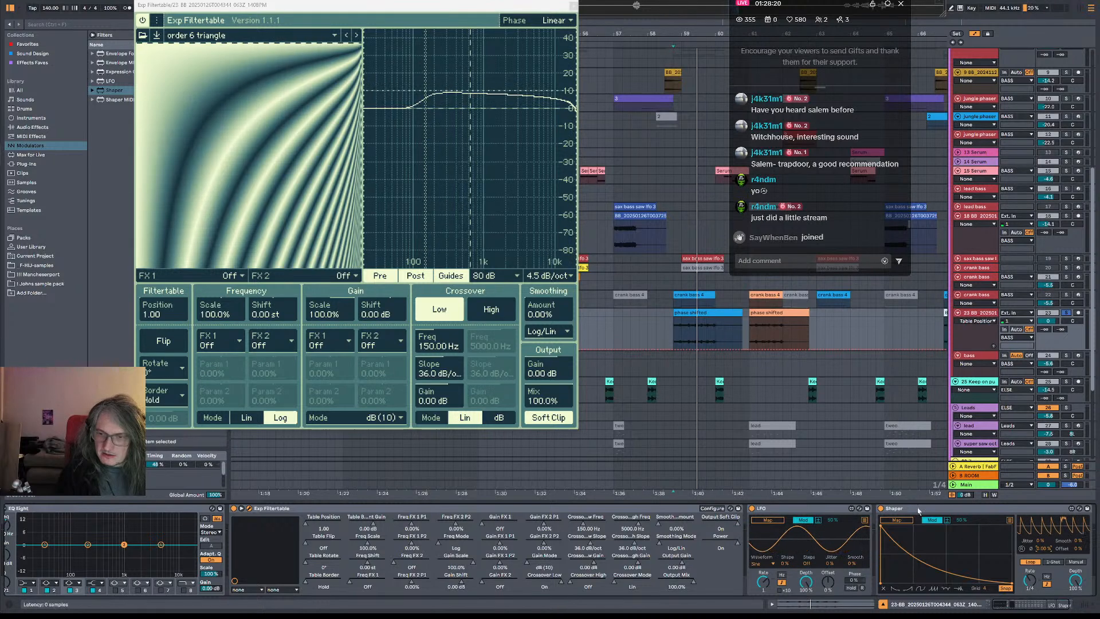
click(1074, 561)
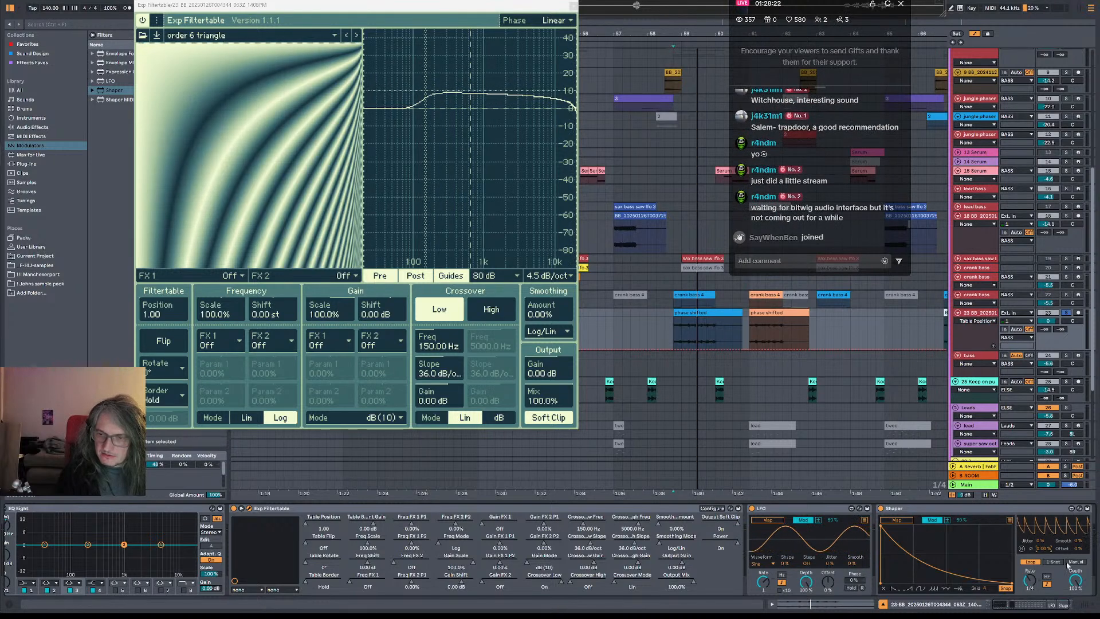
click(1031, 562)
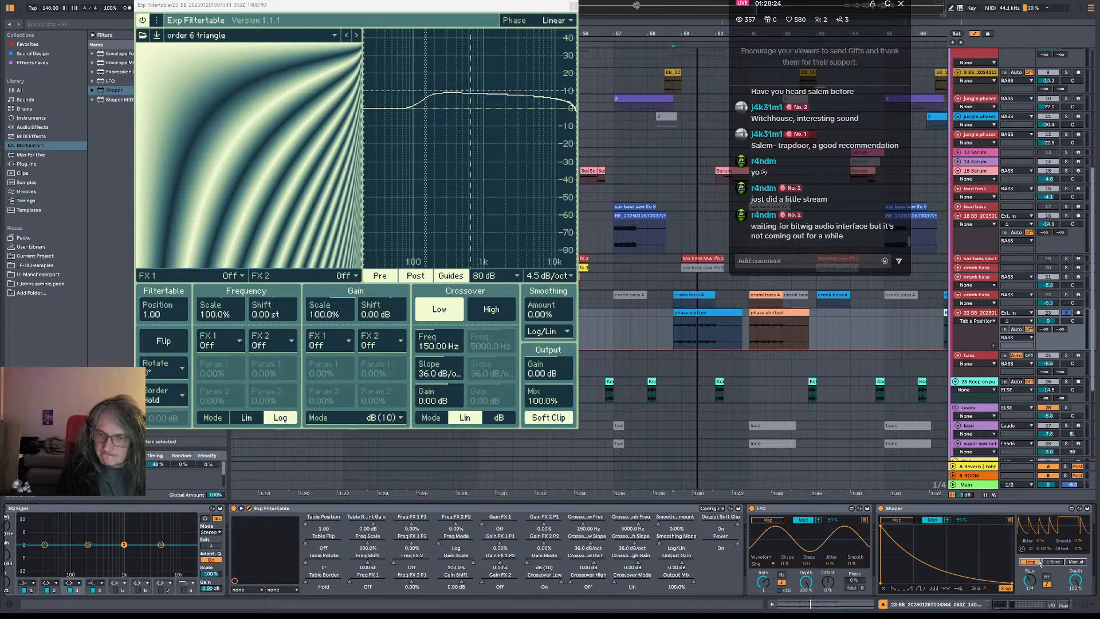
click(968, 508)
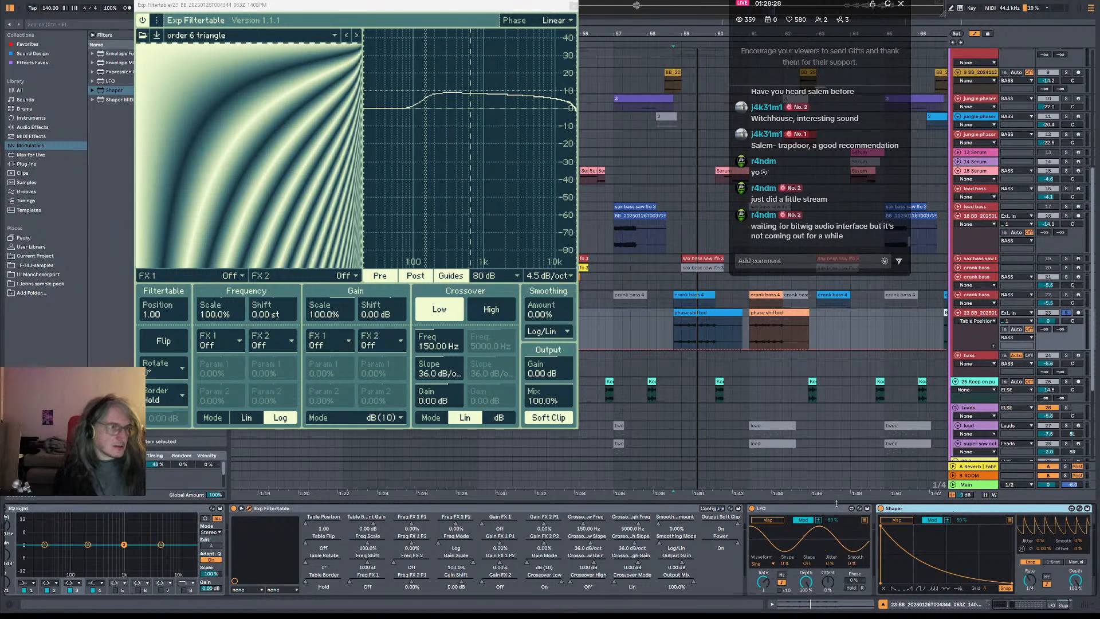
mouse_move(193, 7)
mouse_down()
mouse_move(282, 9)
mouse_move(214, 8)
mouse_up()
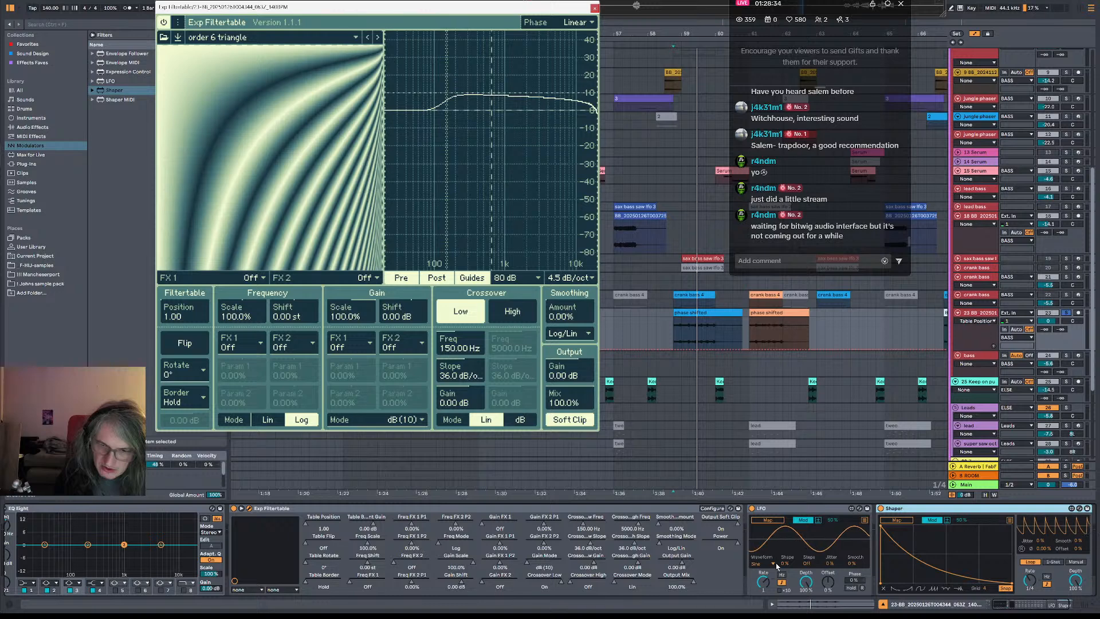
- Try adjusting the LFO's Steps setting and switch its rate back to free-running at 1.00 Hz
click(807, 564)
drag(807, 564, 807, 543)
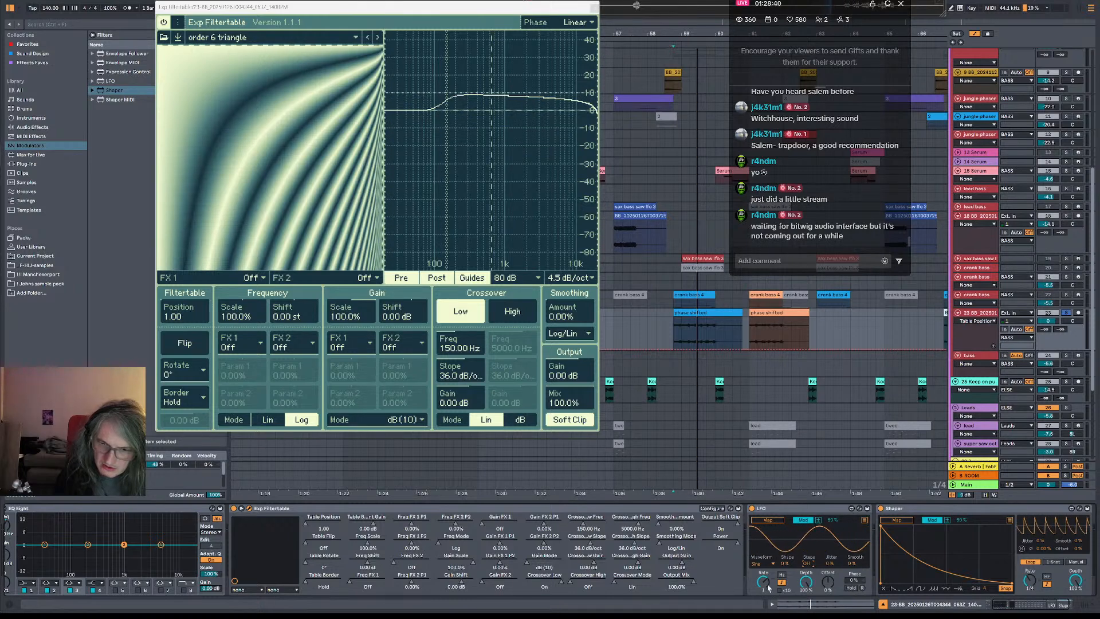
click(784, 576)
click(782, 582)
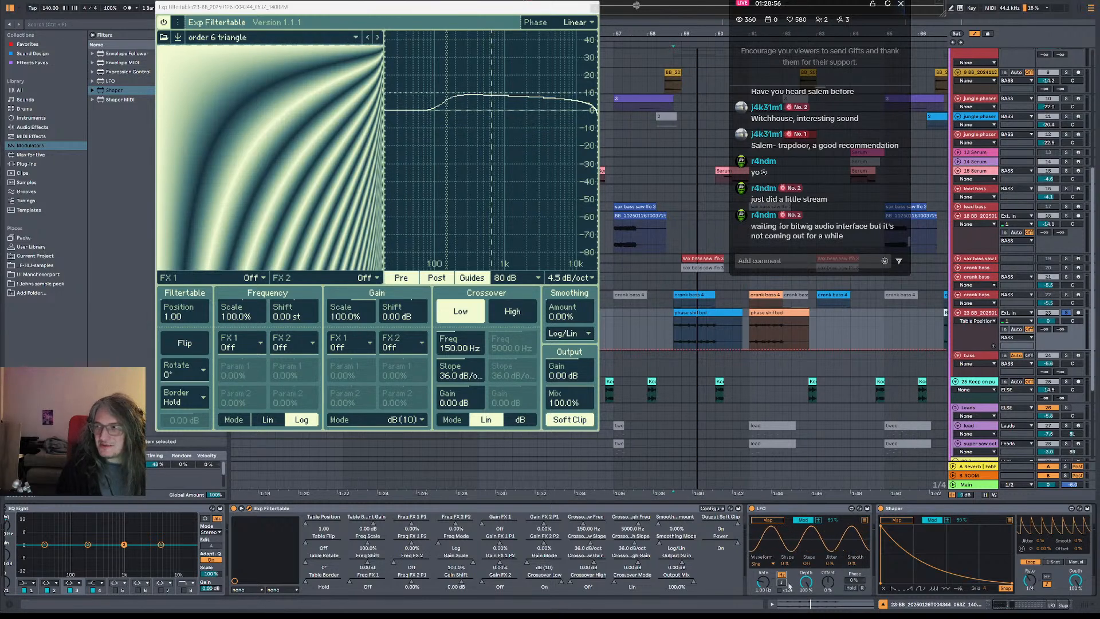
- Delete the Shaper and the LFO from the captured track's device chain
click(835, 509)
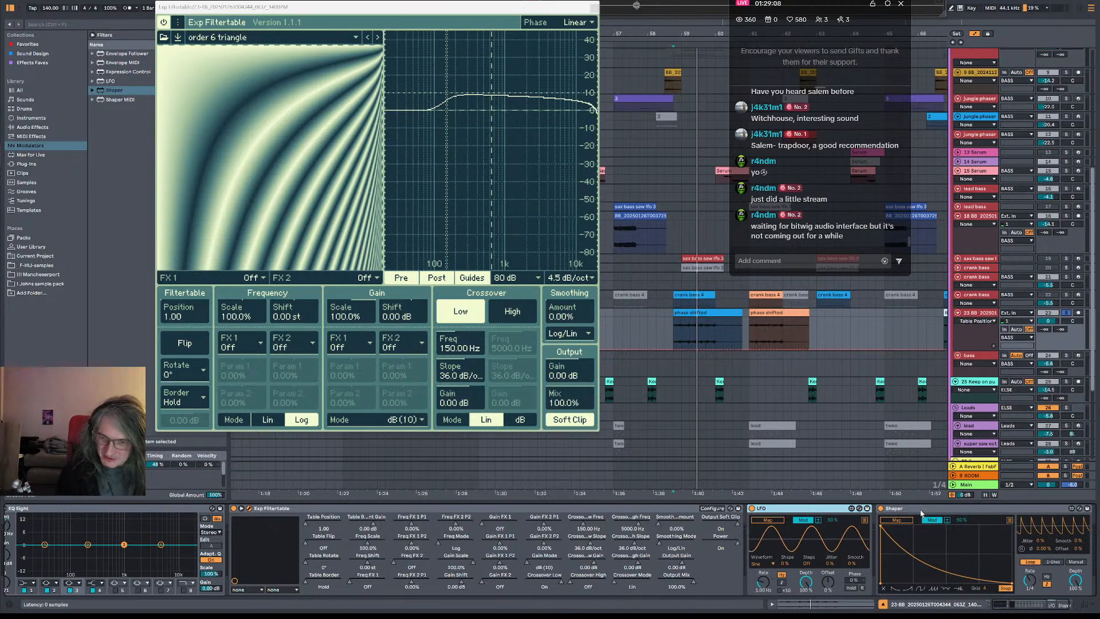
click(921, 513)
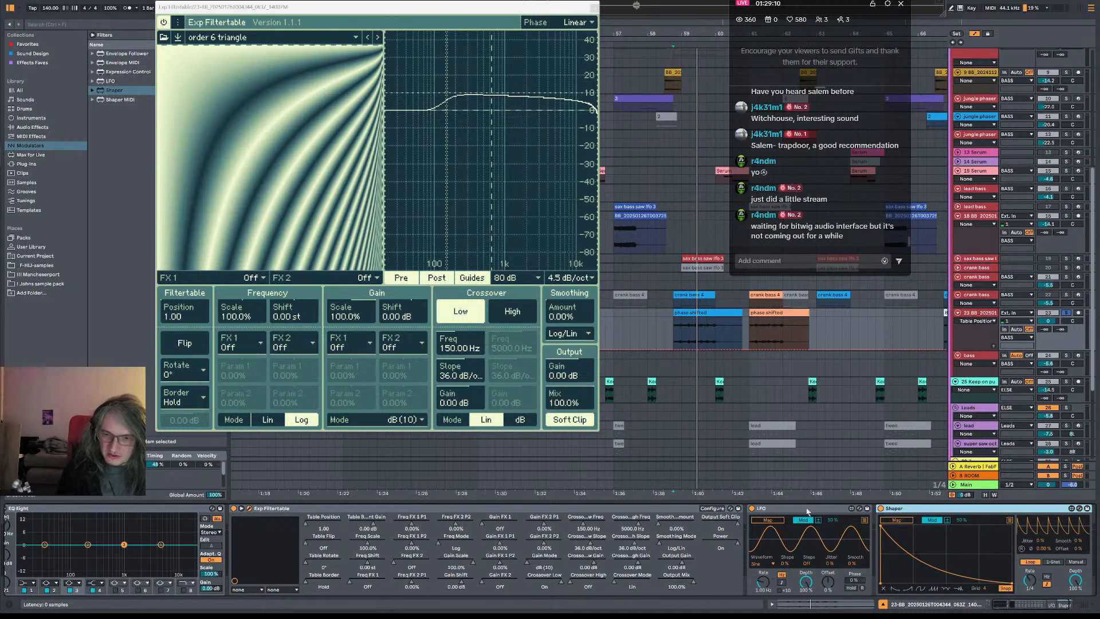
key(Delete)
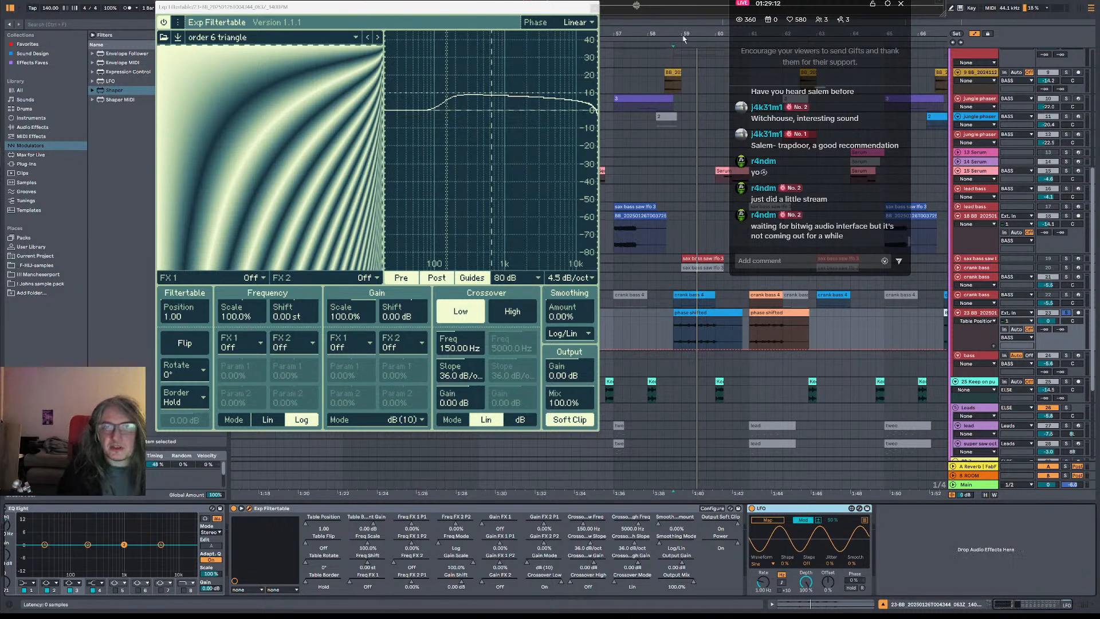
key(Delete)
- Draw two falling Table Position ramps from 256.00 to 1.00 near the start of the first phase shifted clip and audition them
drag(684, 40, 693, 246)
key(space)
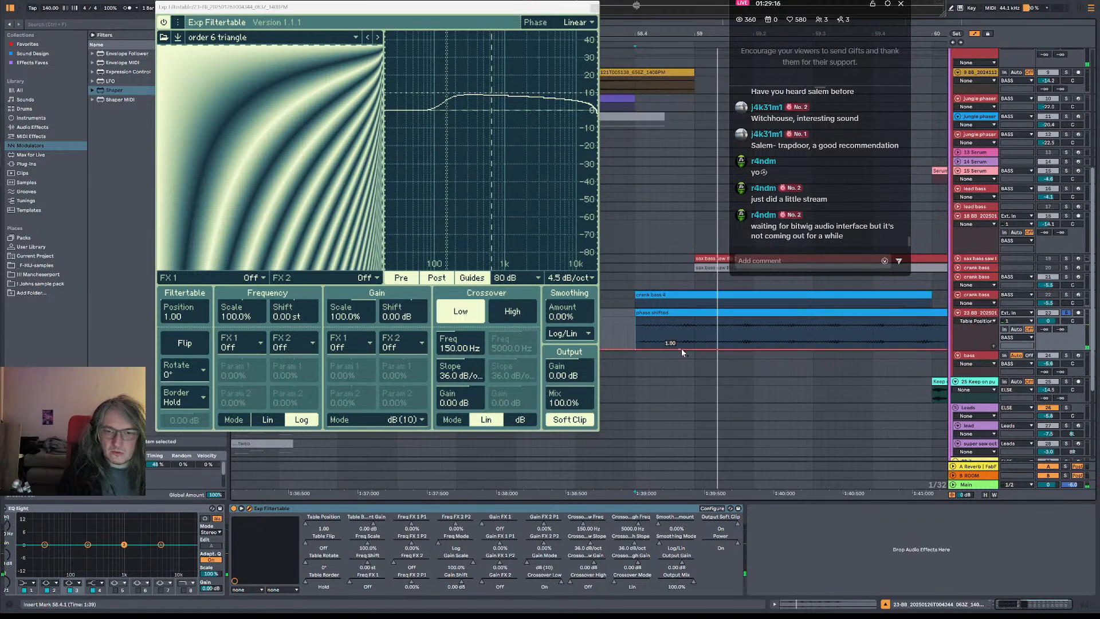
drag(679, 349, 783, 319)
key(space)
key(space)
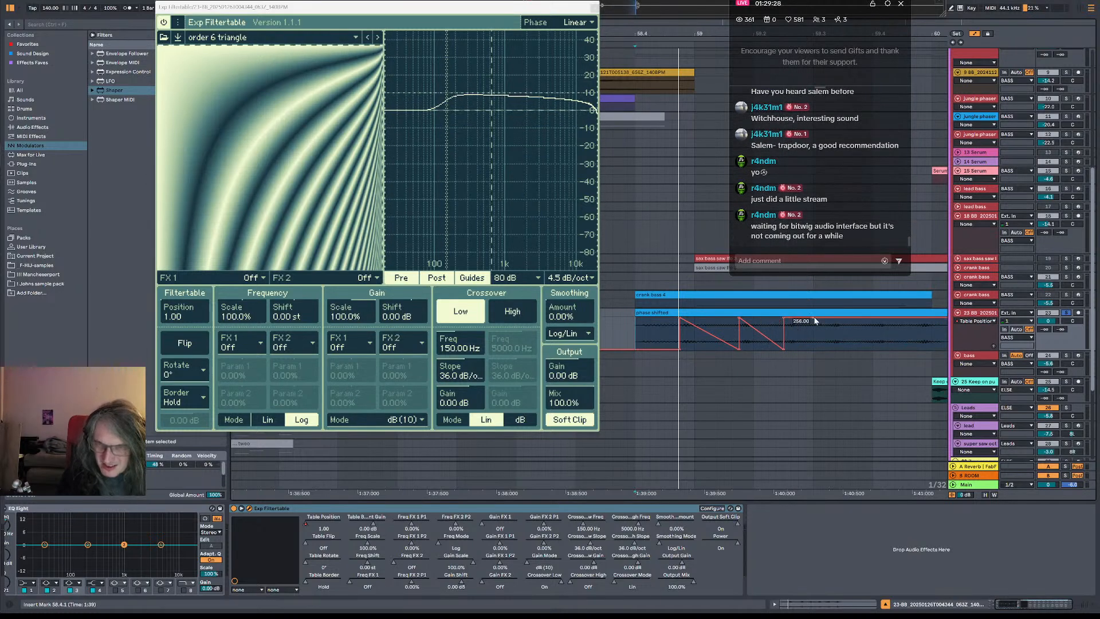
- Extend the Table Position automation to five falling sawtooth ramps across the first phase shifted clip and audition them
drag(828, 318, 863, 376)
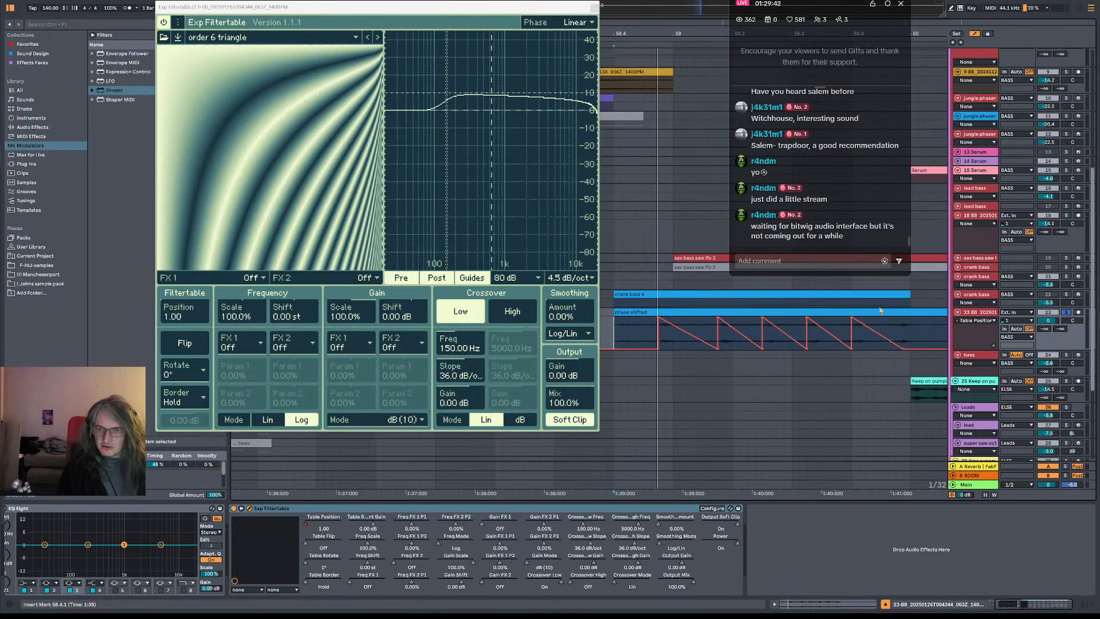
key(space)
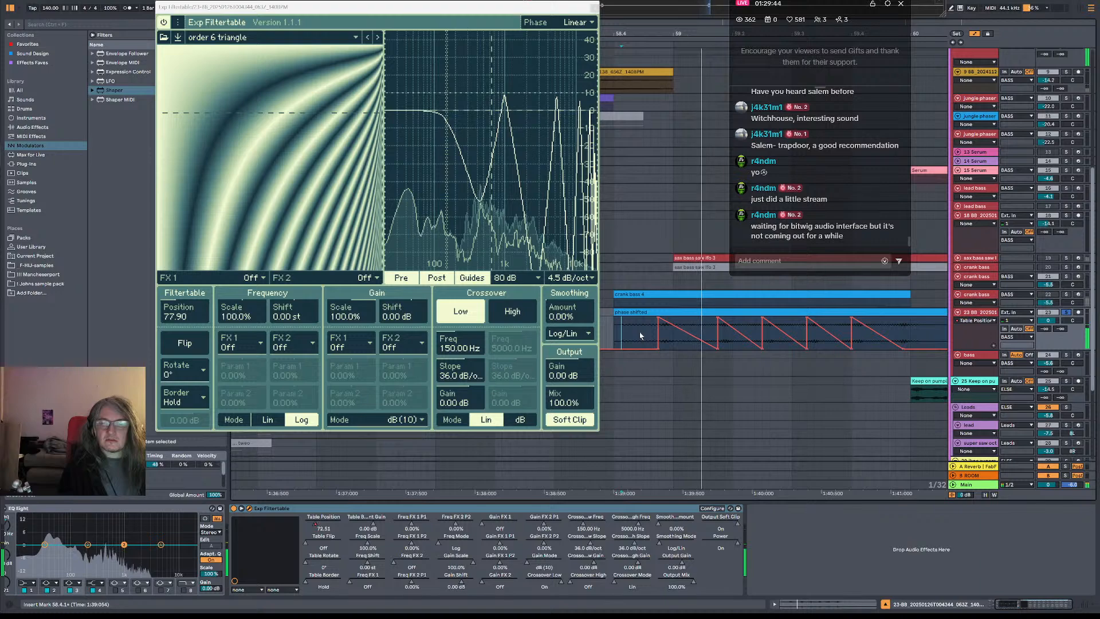
key(space)
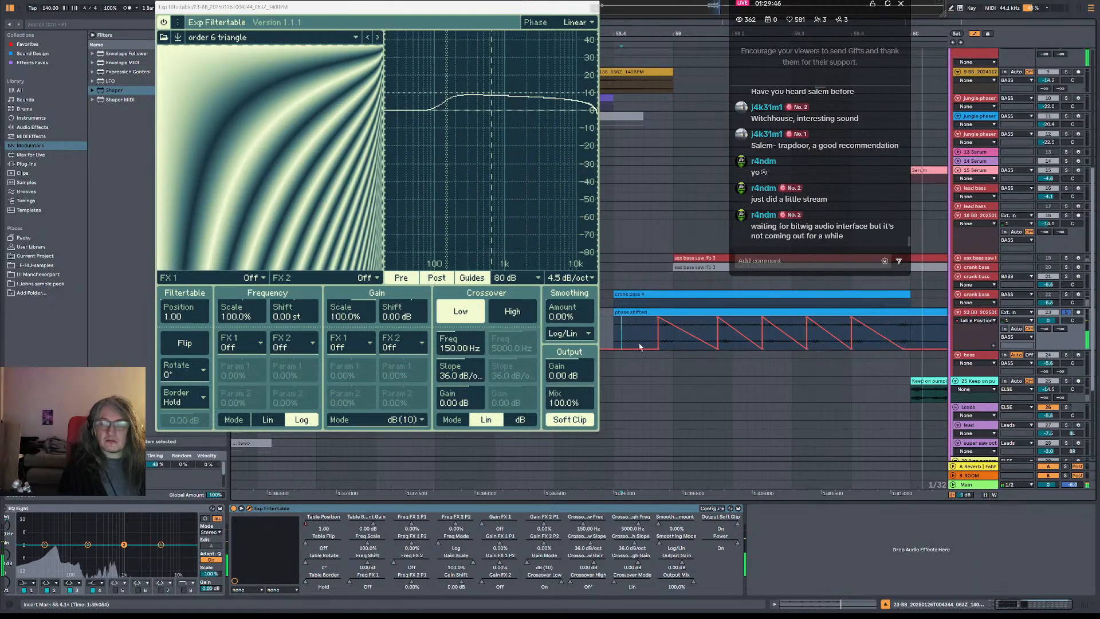
click(652, 344)
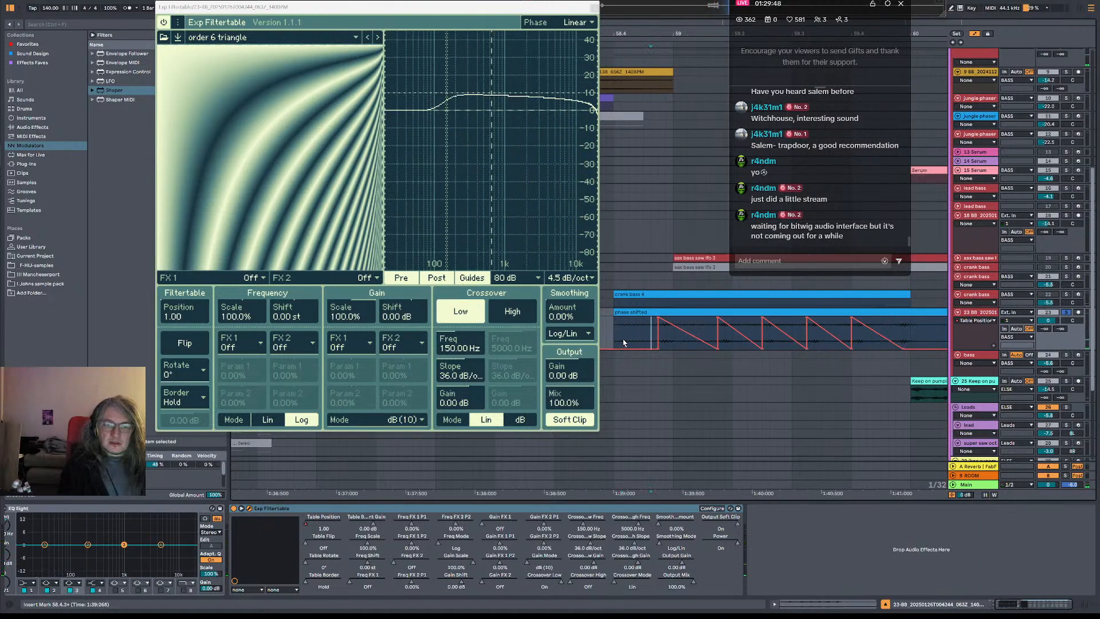
key(space)
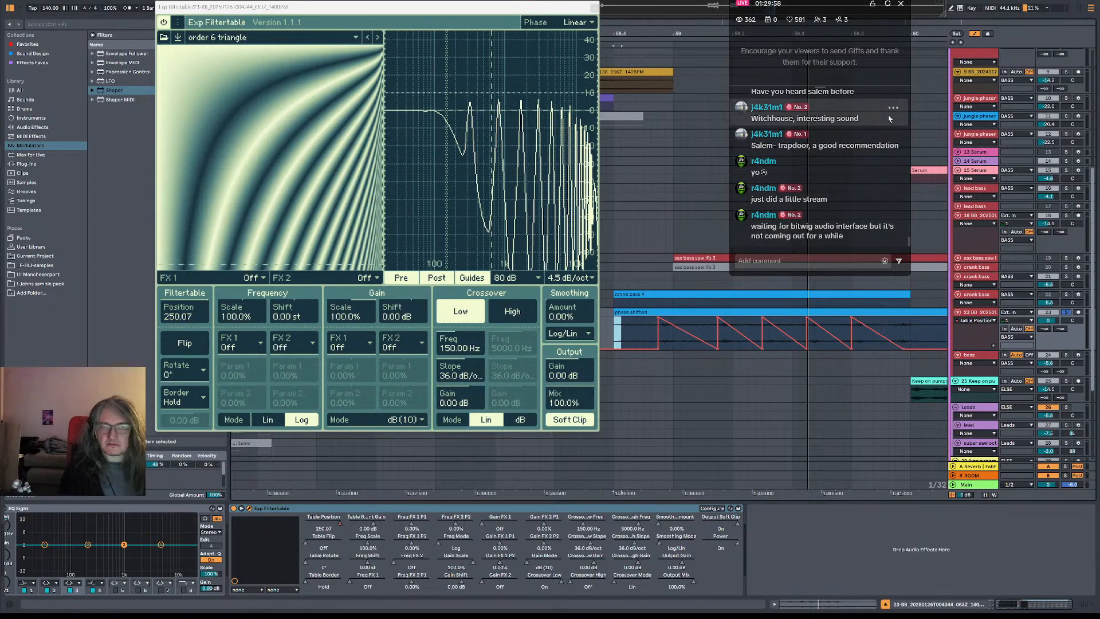
- Move the Exp Filtertable window clear of the clips and audition the ramps again from 58.4.1
drag(529, 10, 455, 14)
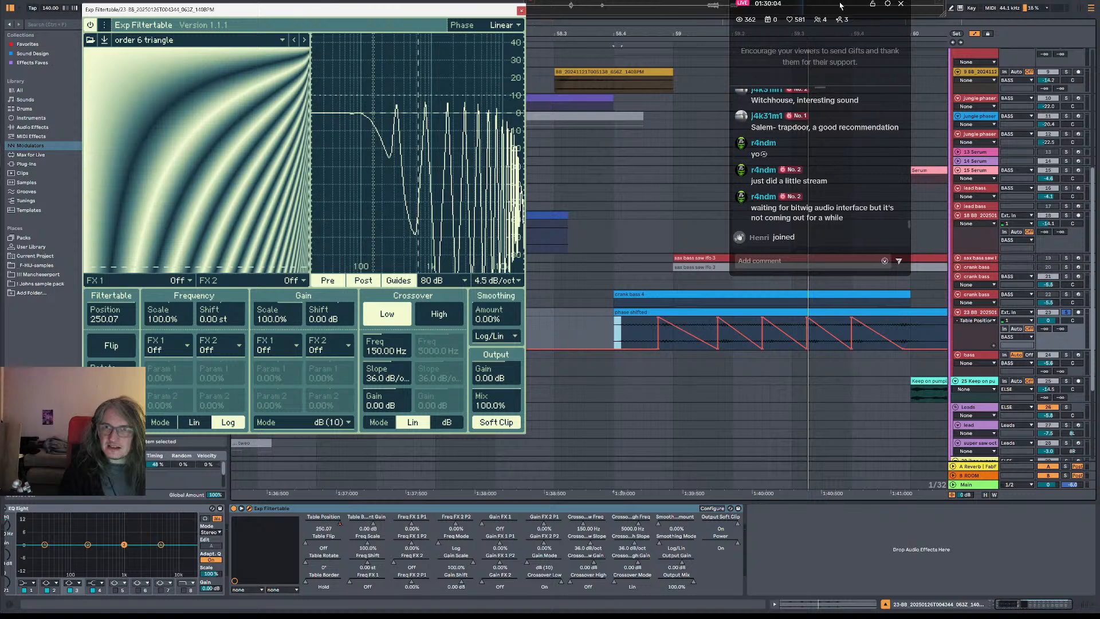
drag(840, 6, 830, 4)
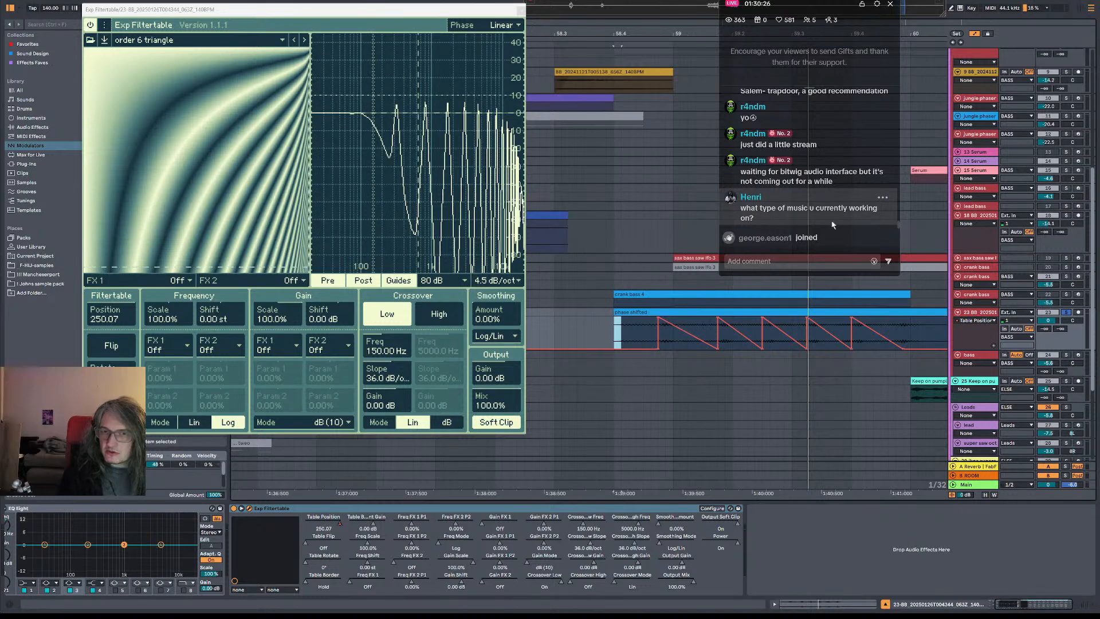
click(608, 278)
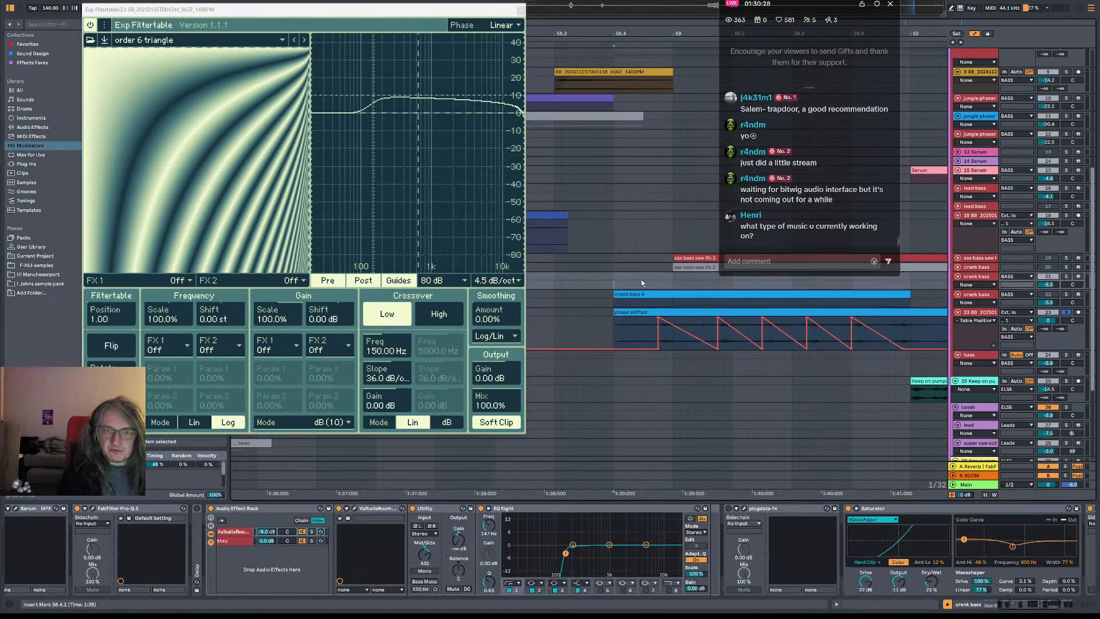
key(space)
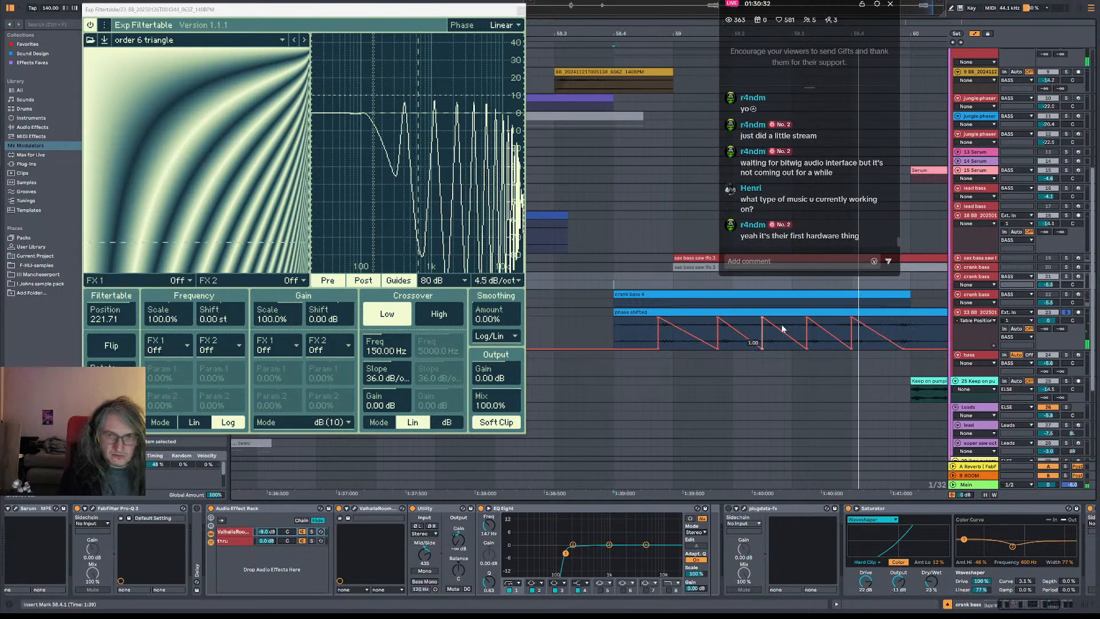
- Narrow the five Table Position ramps on the first phase shifted clip so they fall from about 207 to 54.28
click(847, 322)
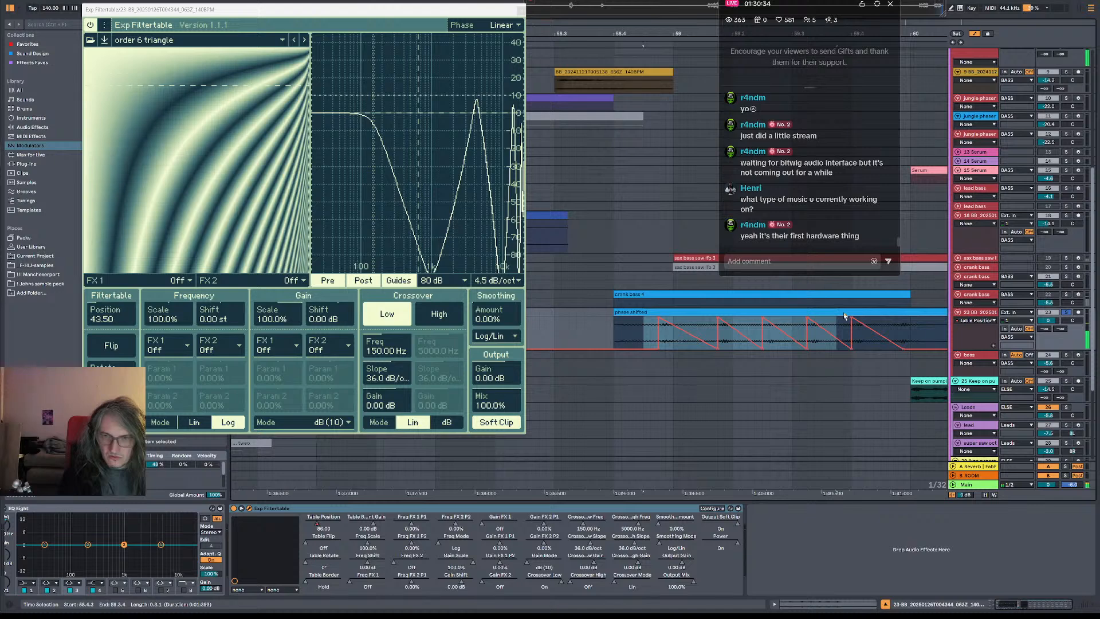
drag(909, 324, 651, 324)
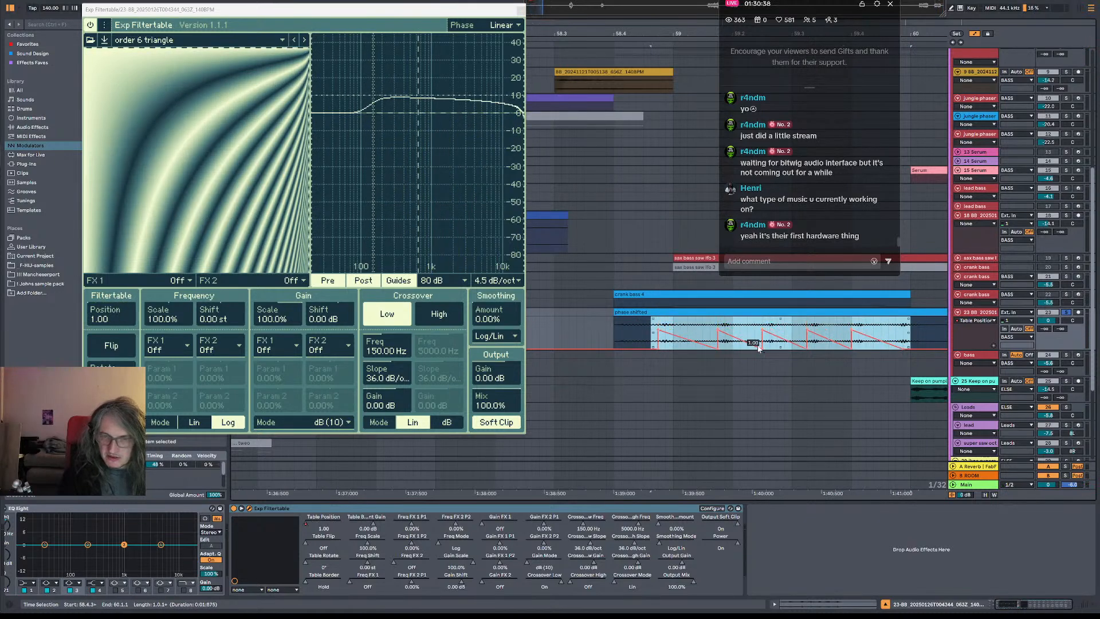
key(space)
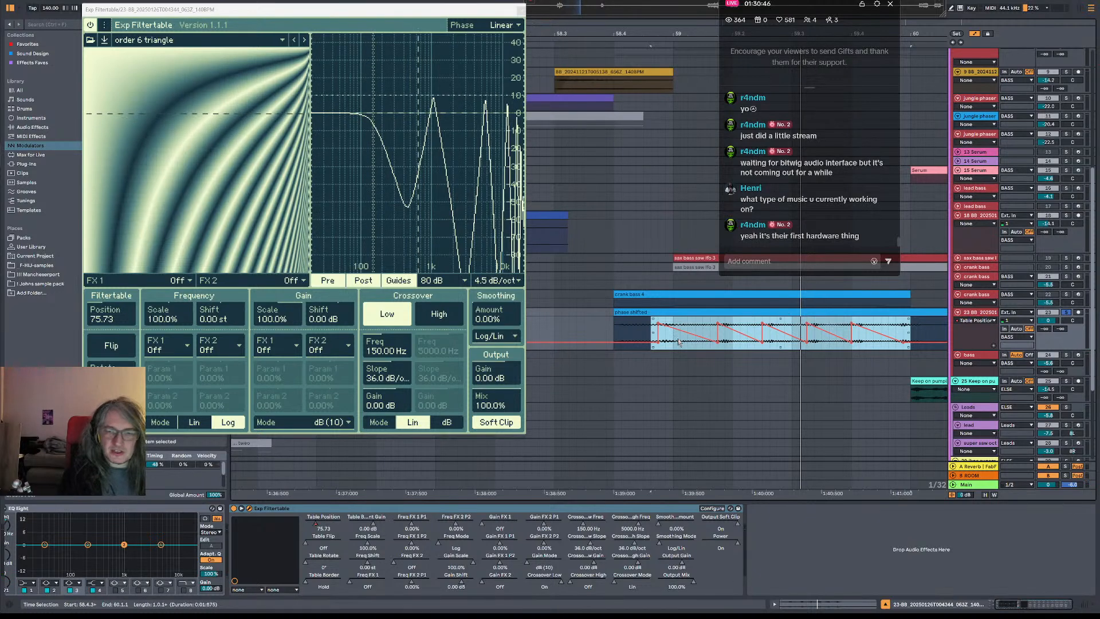
click(614, 331)
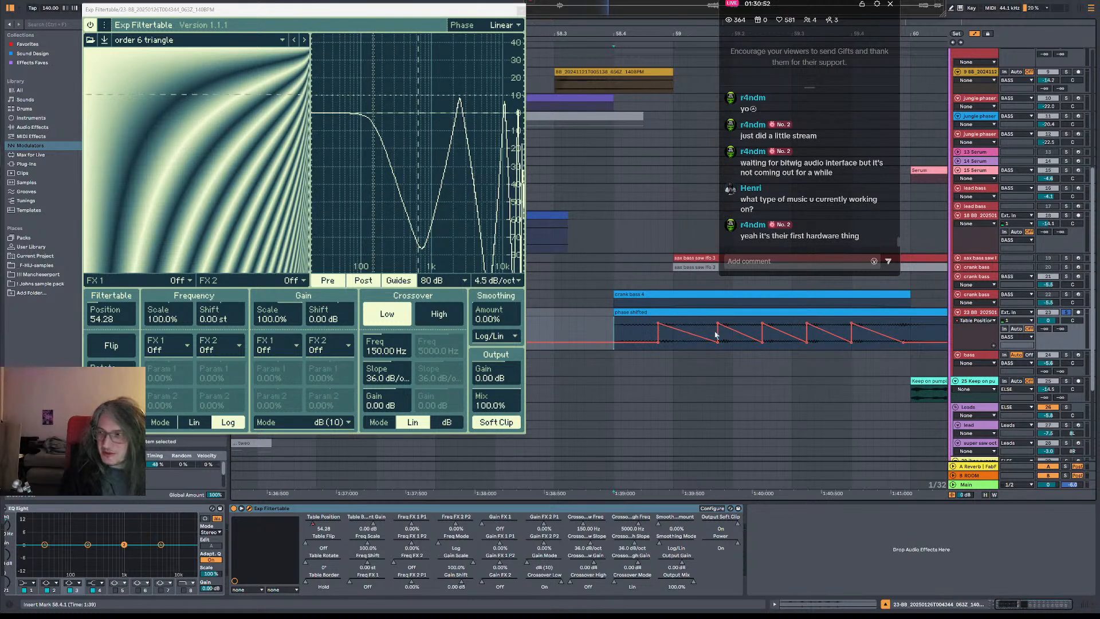
drag(913, 340, 888, 347)
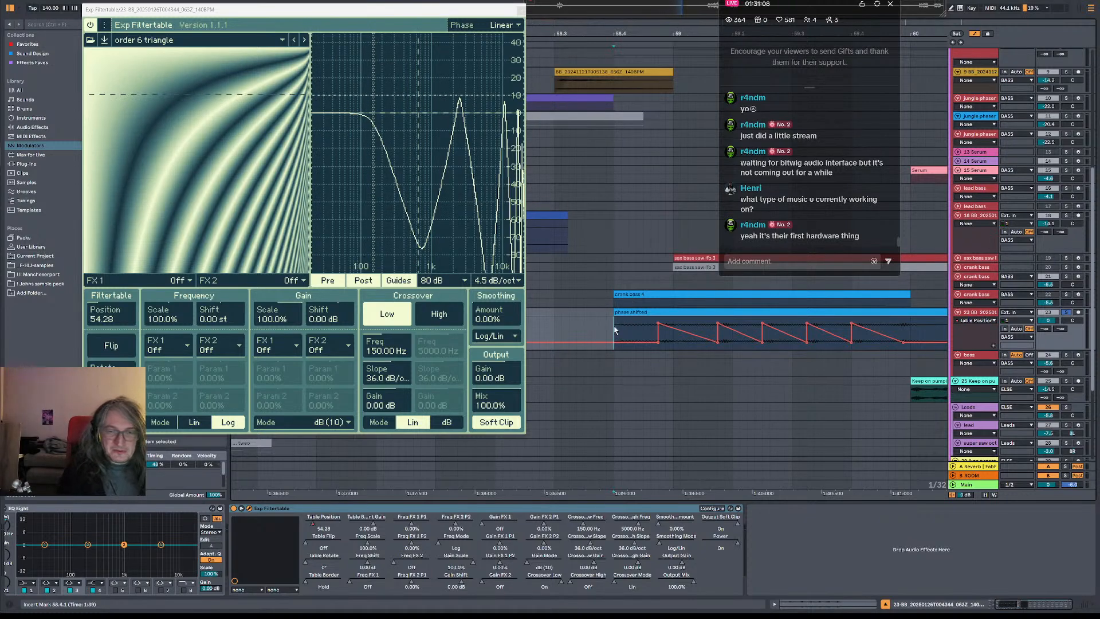
- Audition the narrowed Table Position ramps from 58.4.1 and again from slightly after it
key(space)
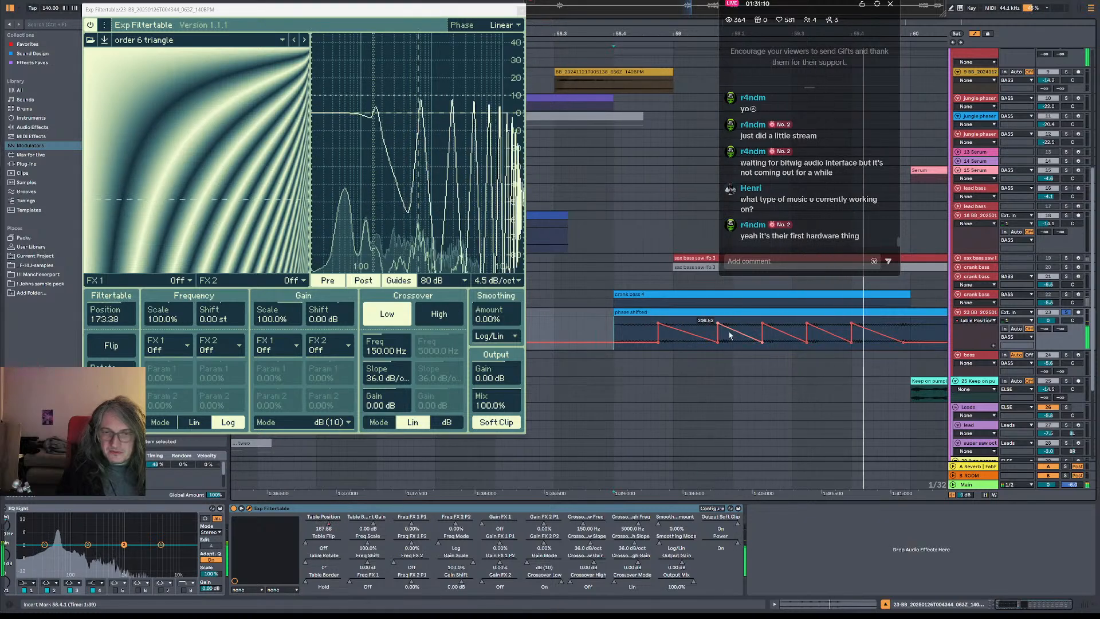
key(space)
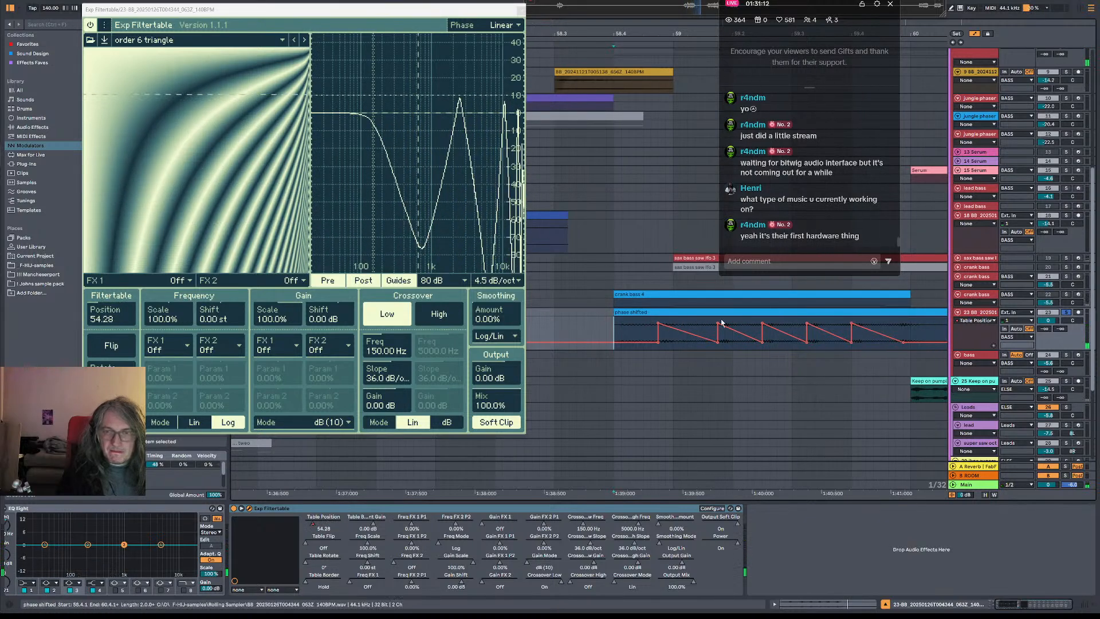
key(space)
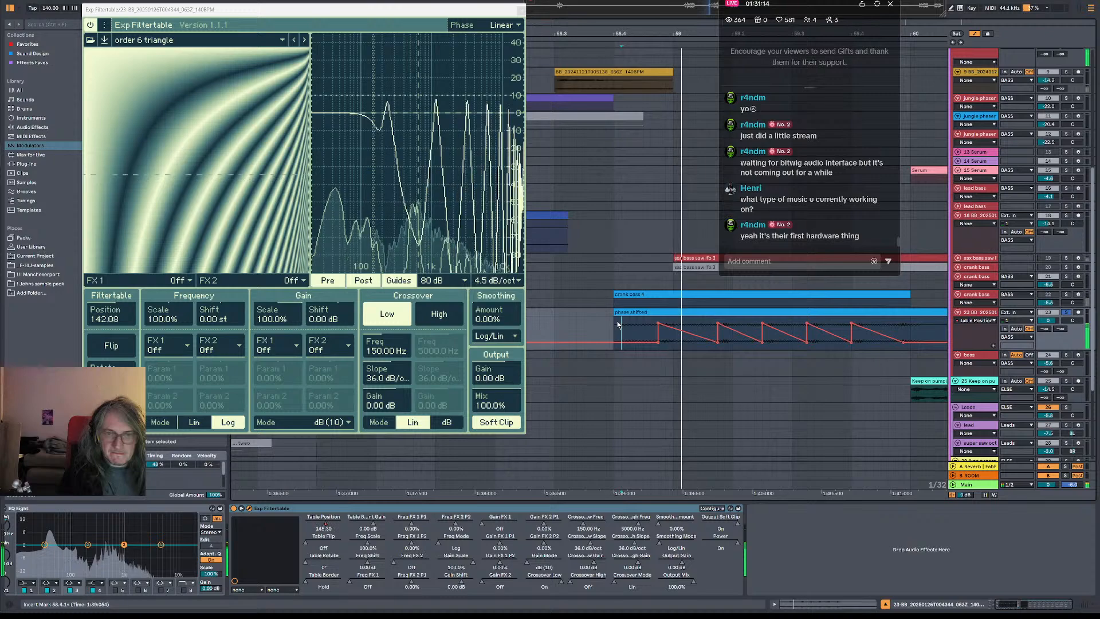
key(space)
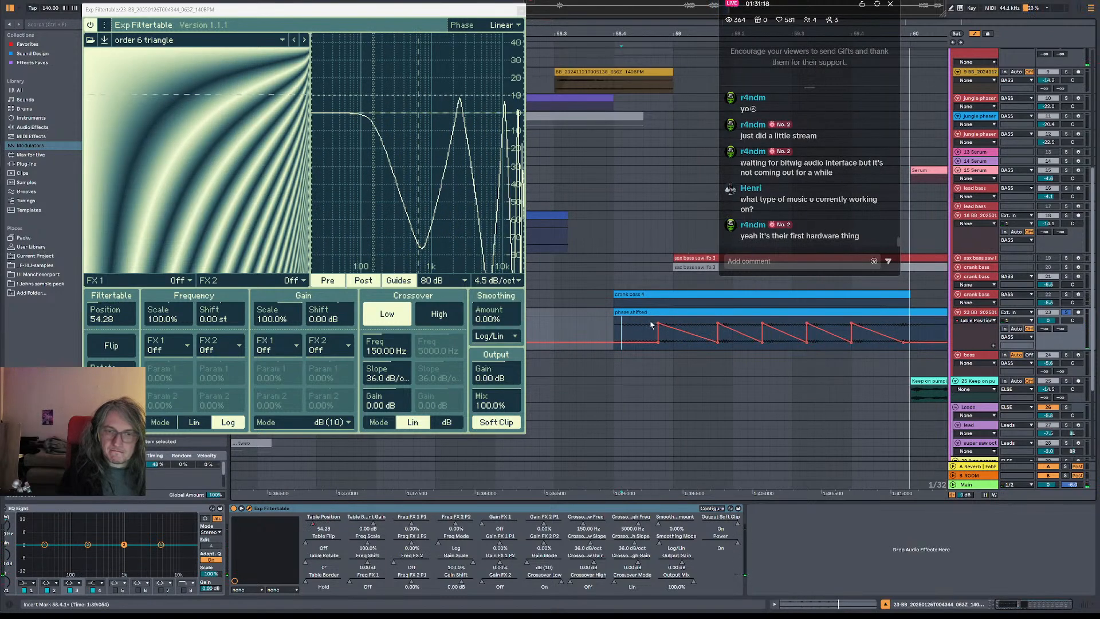
- Select the Table Position automation from just before the first ramp to just past the fifth ramp's peak
drag(652, 325, 859, 325)
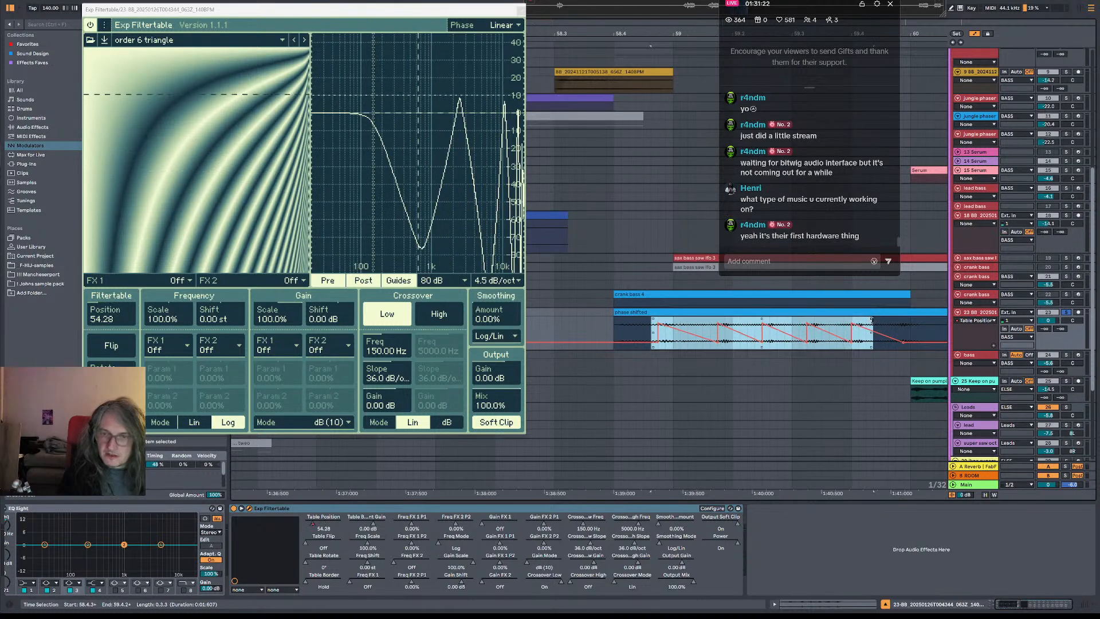
- Shift the sawtooth ramps of the Table Position automation slightly later on the first phase shifted clip, and play it from 58.4.1
click(867, 381)
drag(852, 325, 858, 324)
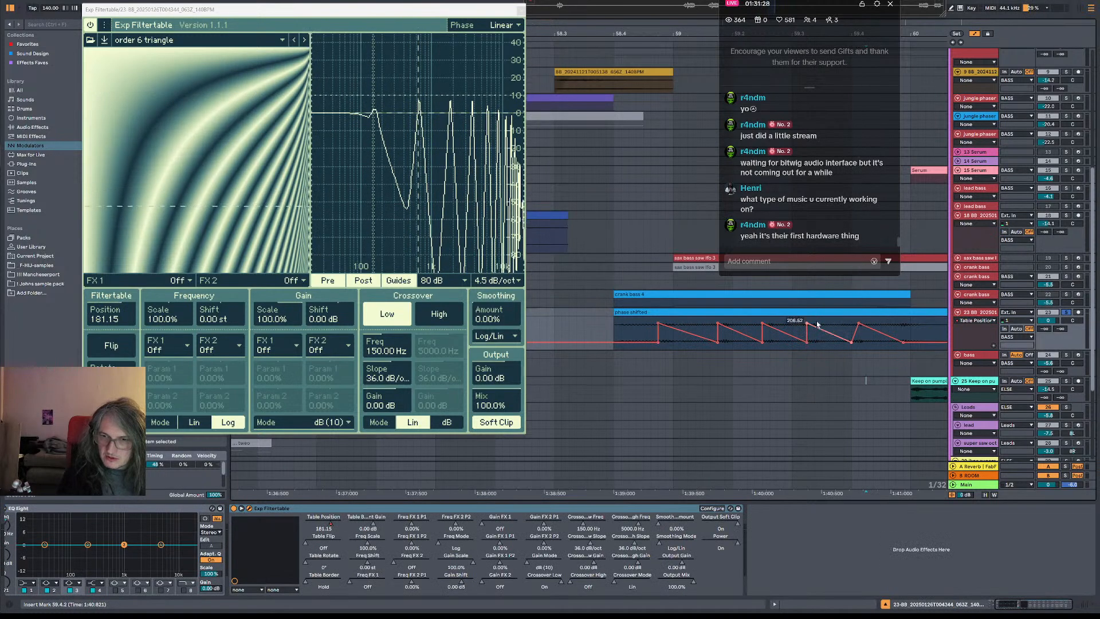
drag(763, 325, 918, 335)
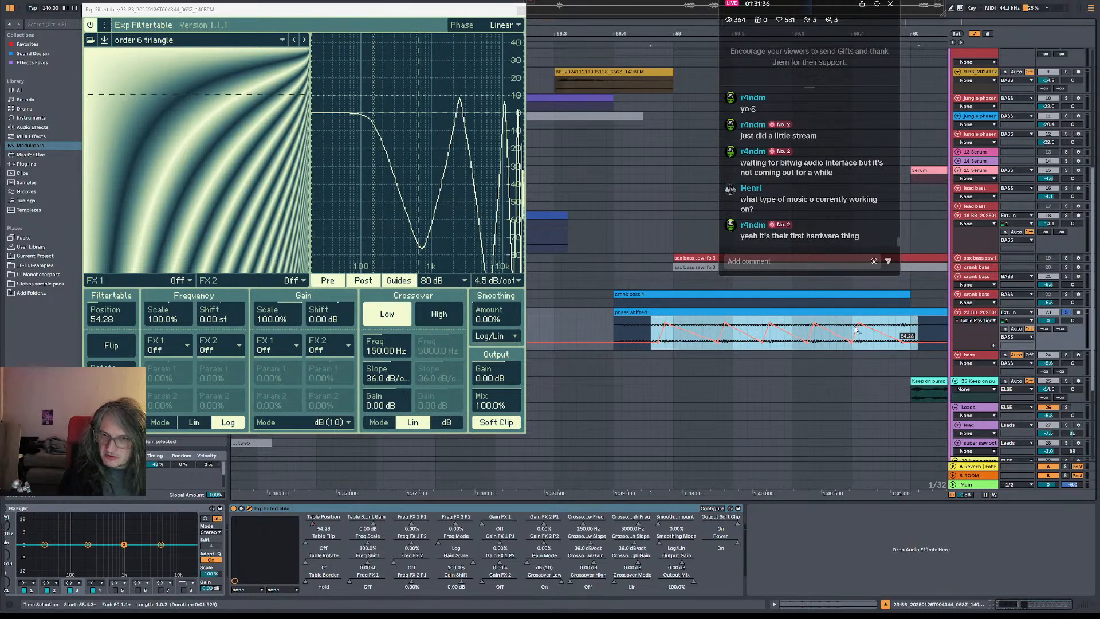
click(636, 325)
key(space)
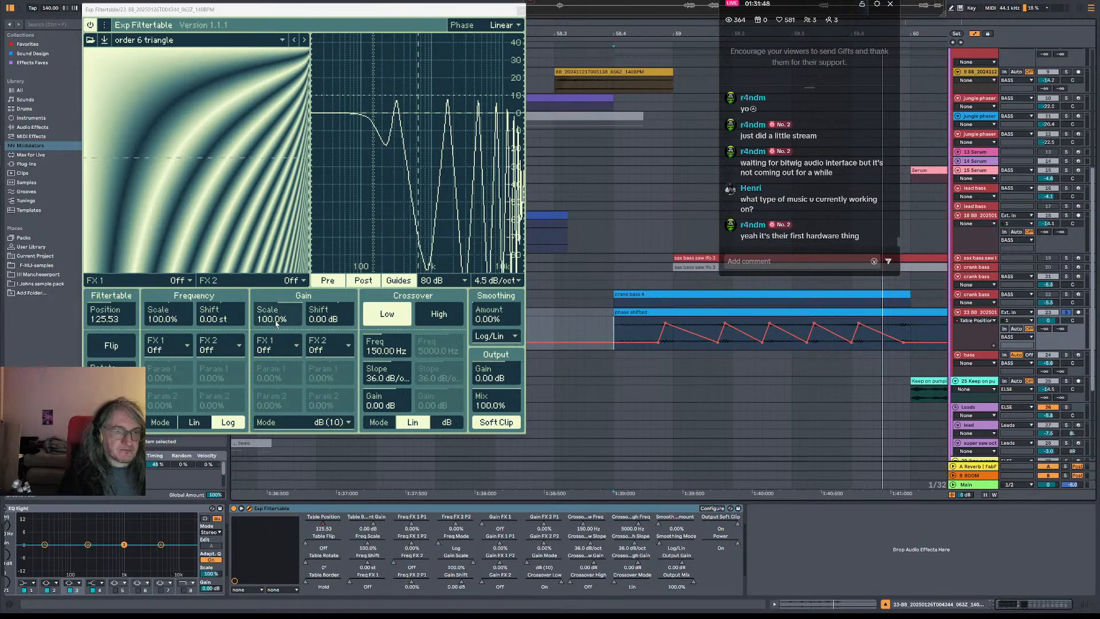
- Try a frequency shift of -12 st on the filtertable and reset it to 0 st
drag(330, 314, 330, 298)
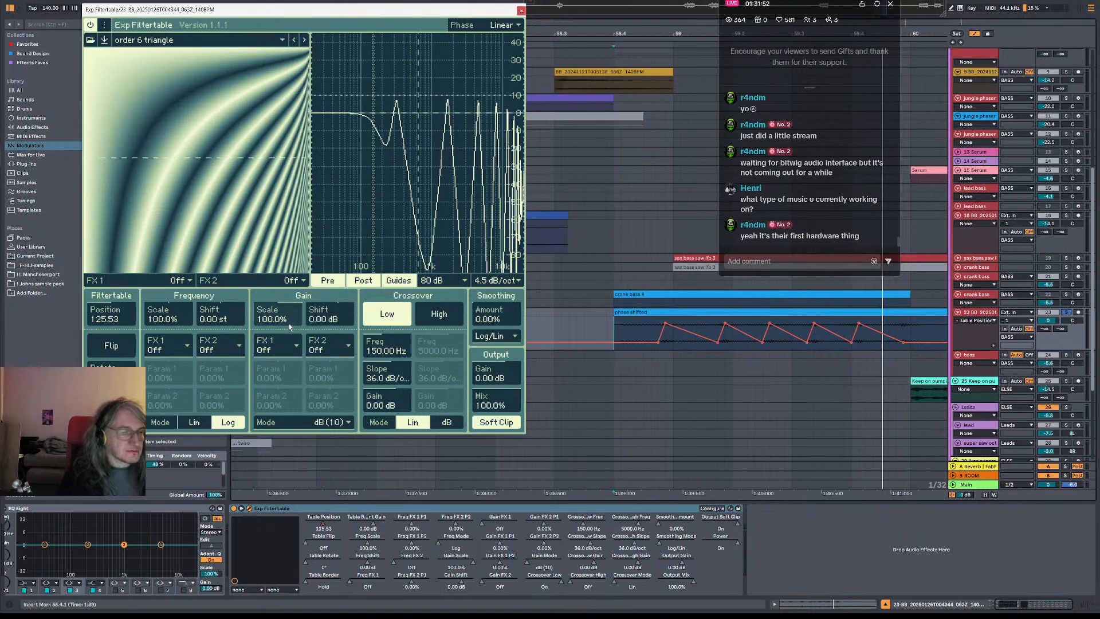
drag(221, 319, 210, 338)
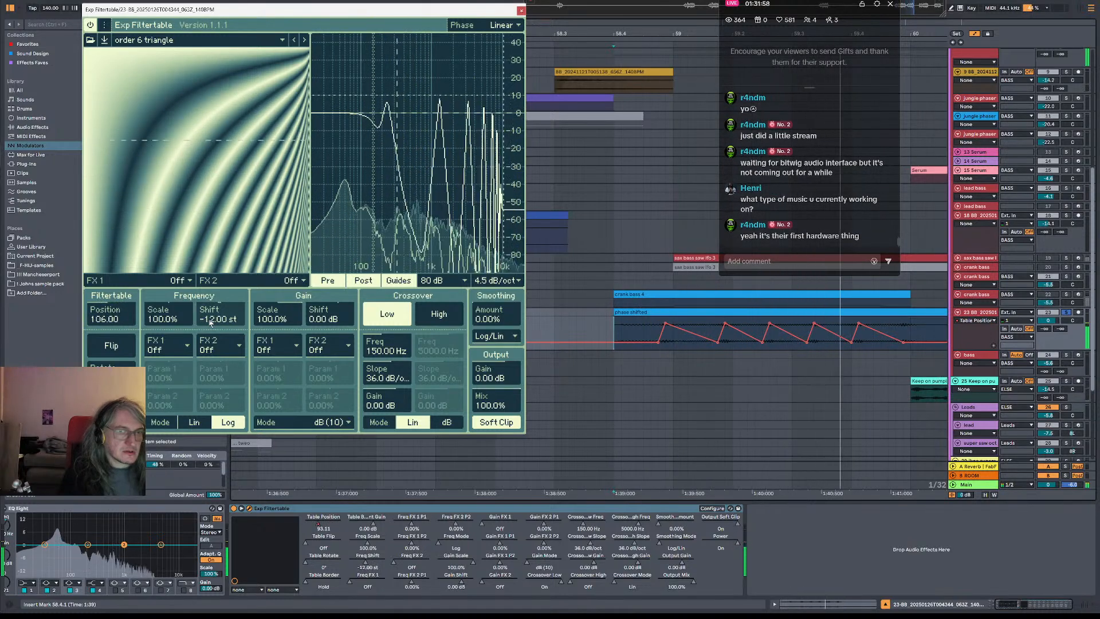
double_click(230, 320)
- Try a filtertable frequency scale of 47.32% and audition the high crossover by switching it on and off
drag(177, 316, 177, 323)
scroll(177, 322, up, 5)
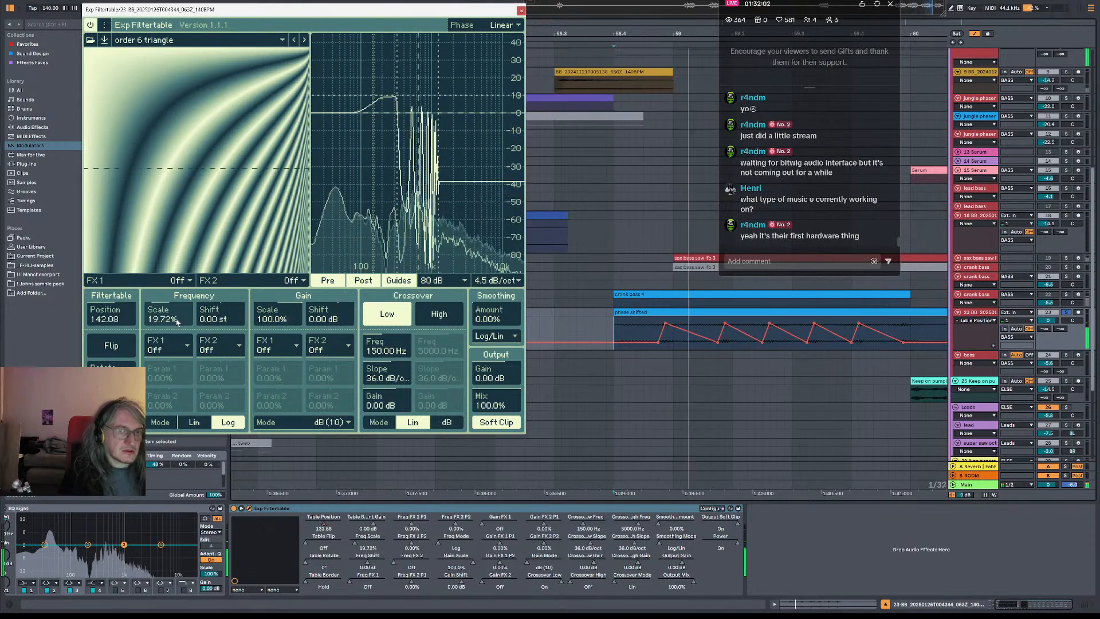
scroll(176, 322, up, 2)
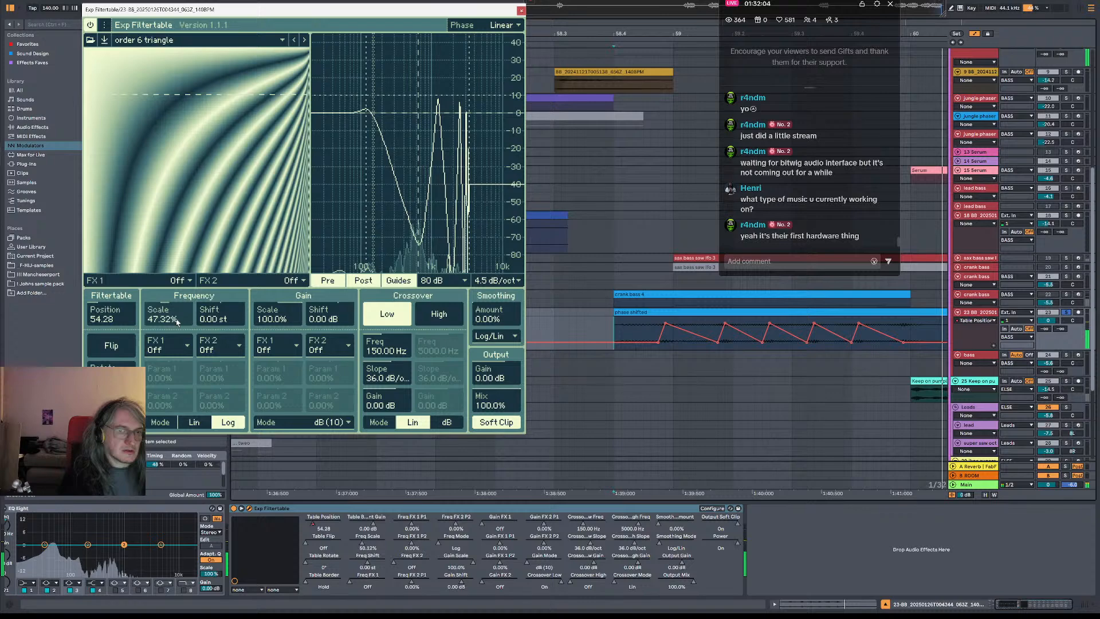
click(438, 314)
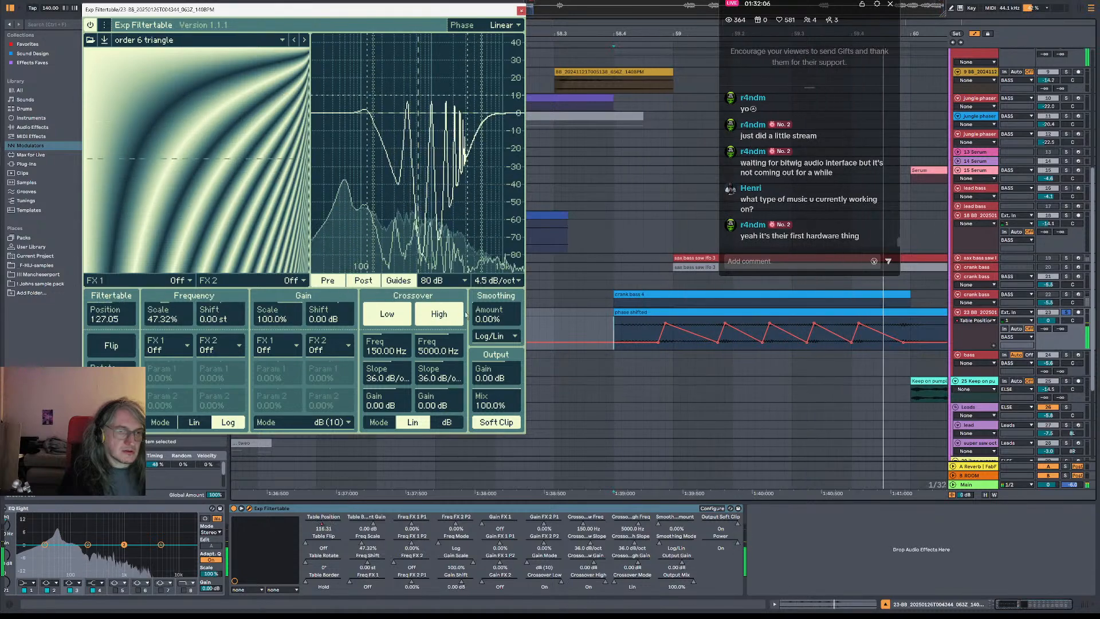
click(439, 314)
- Set the filtertable's frequency scale to 151.4%, reset its frequency shift to the default, and replay the passage
scroll(180, 323, up, 20)
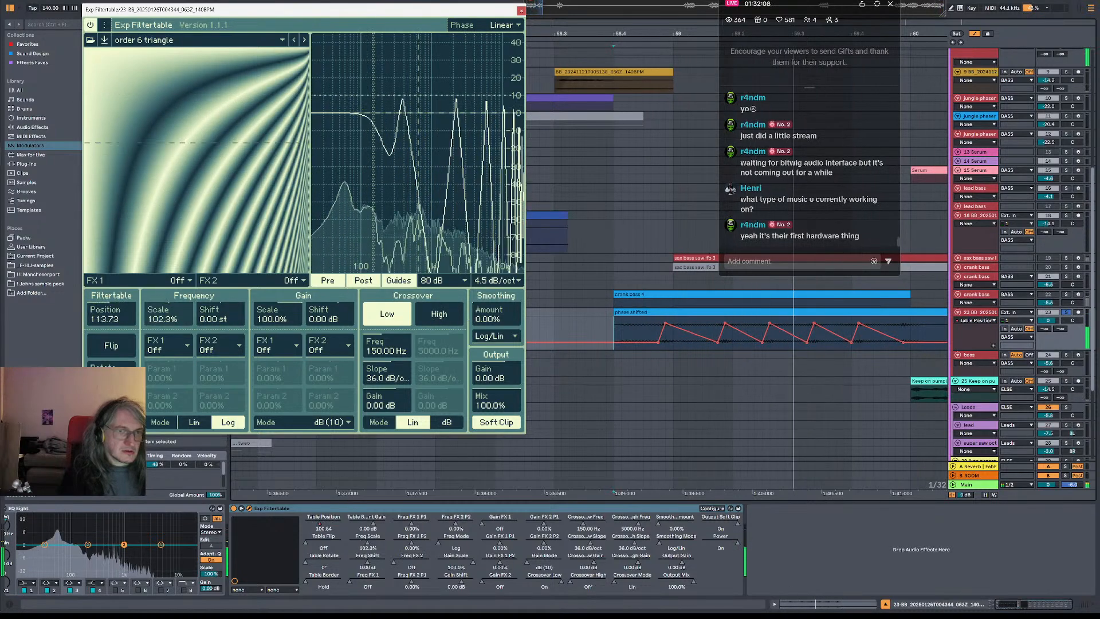
scroll(173, 322, down, 5)
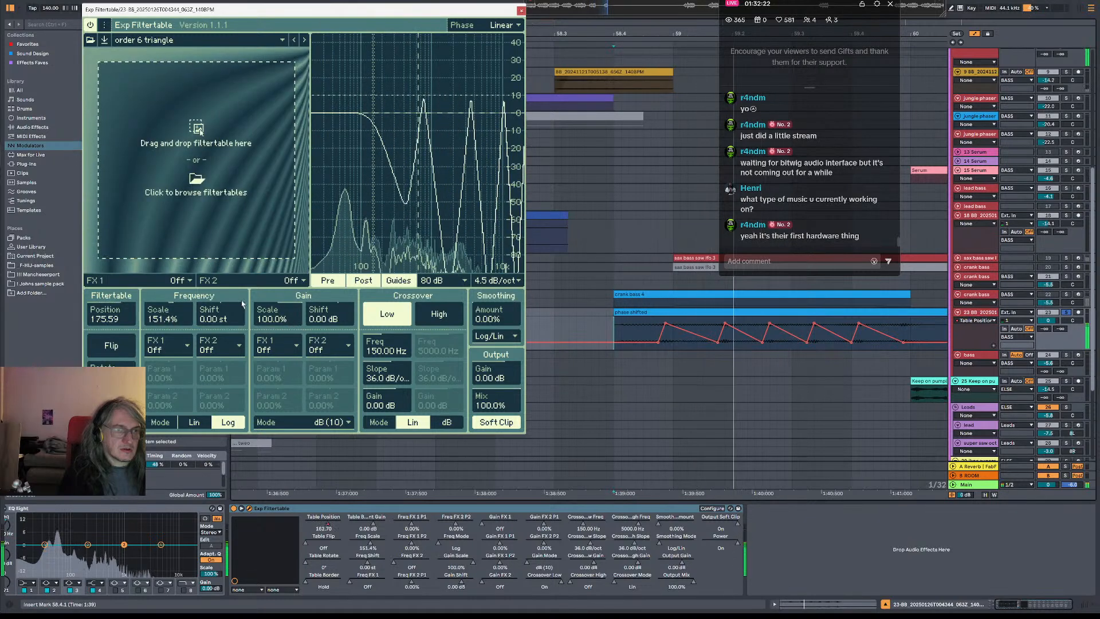
key(space)
mouse_move(209, 323)
mouse_down()
mouse_move(209, 281)
mouse_move(210, 323)
mouse_up()
double_click(209, 318)
key(space)
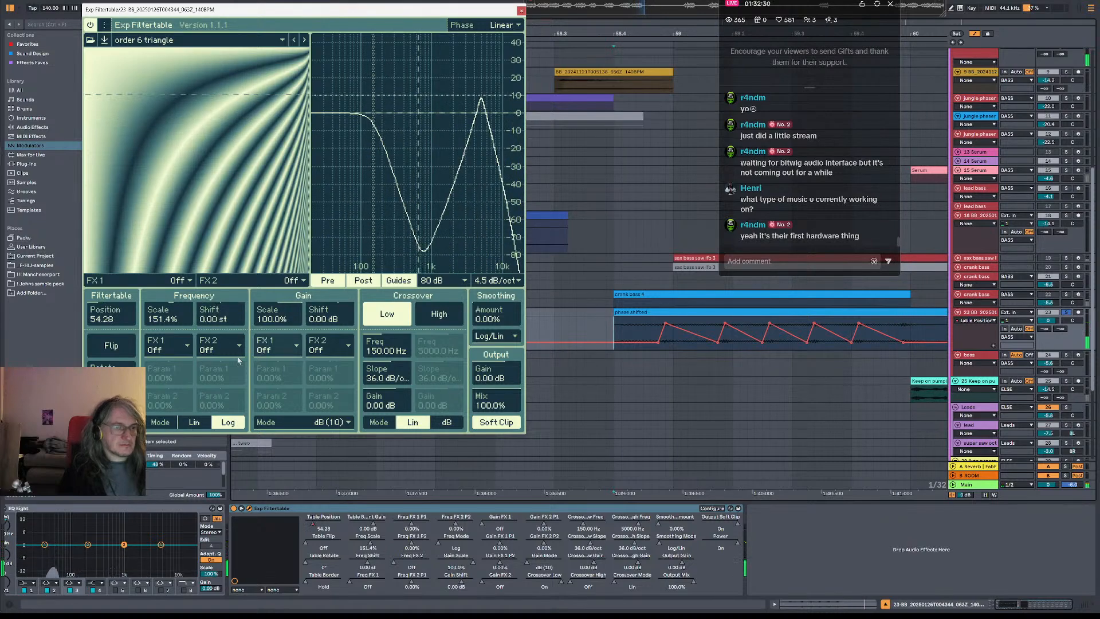
key(space)
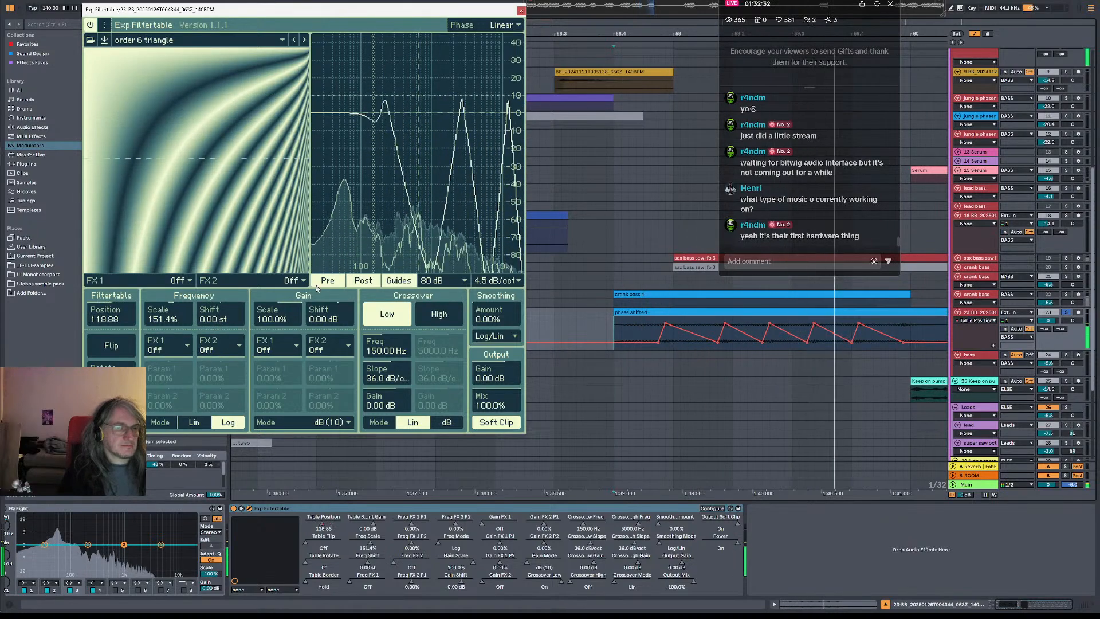
- Audition neighbouring filtertable presets during playback and load order 6 sine
click(305, 40)
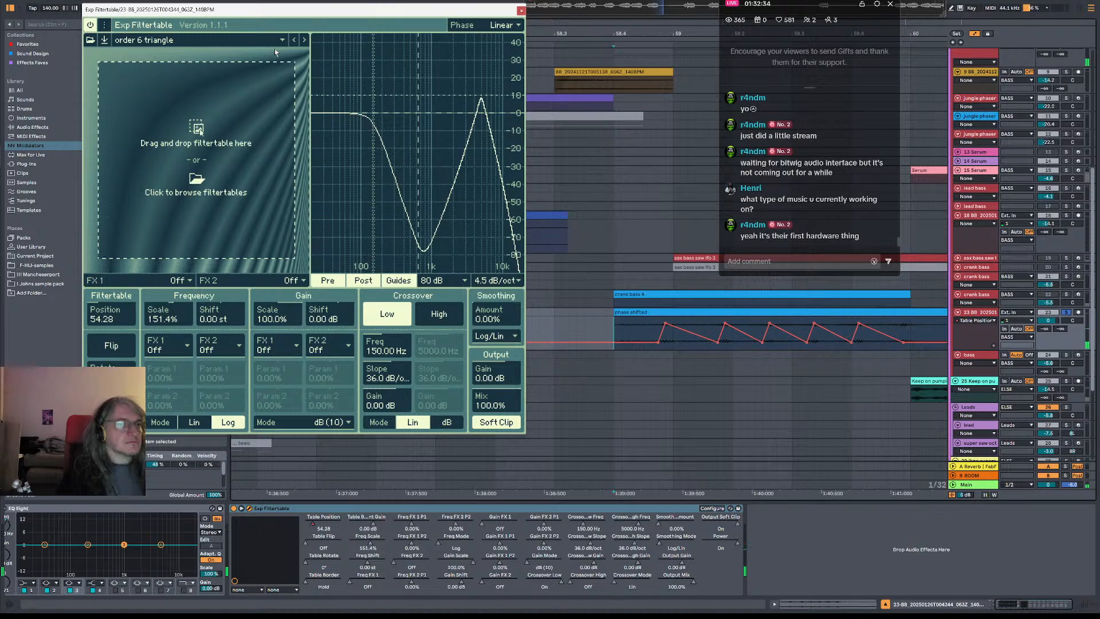
click(306, 40)
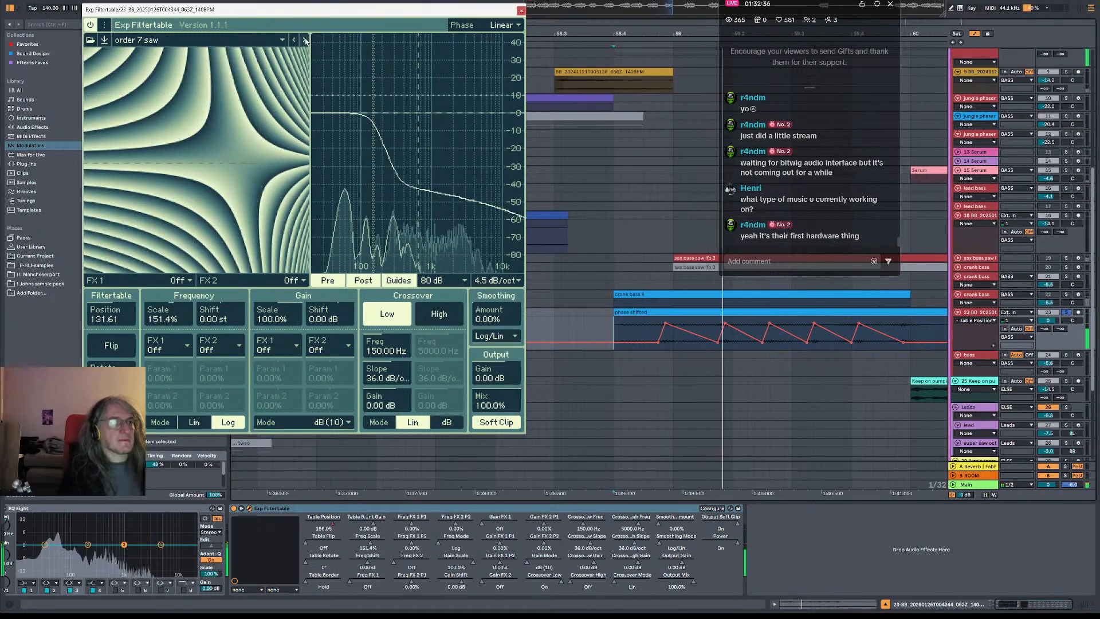
click(295, 43)
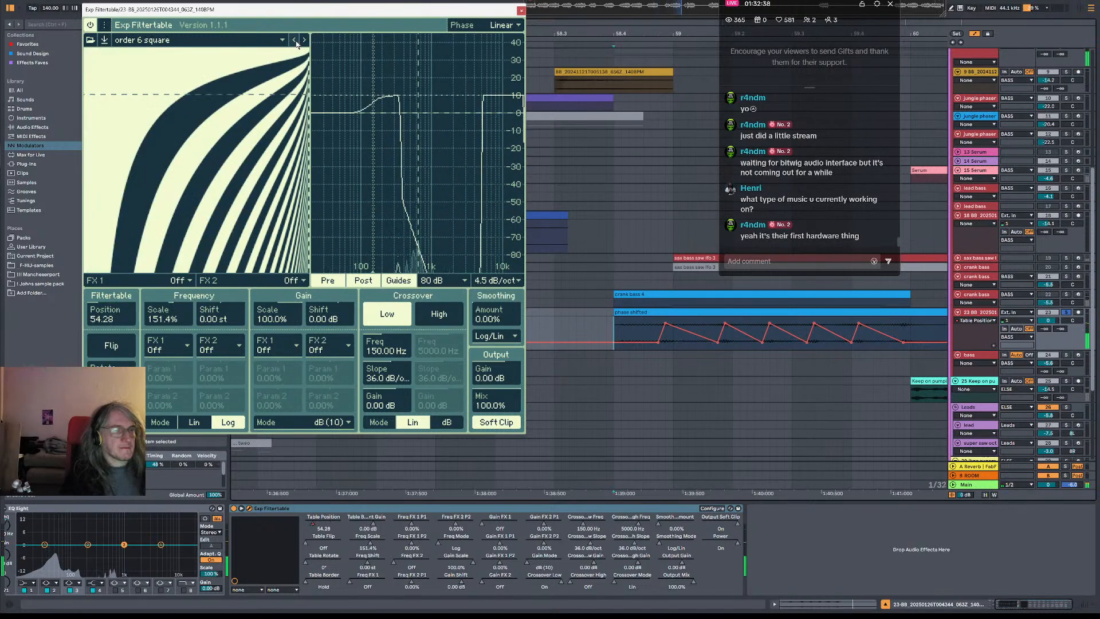
click(296, 43)
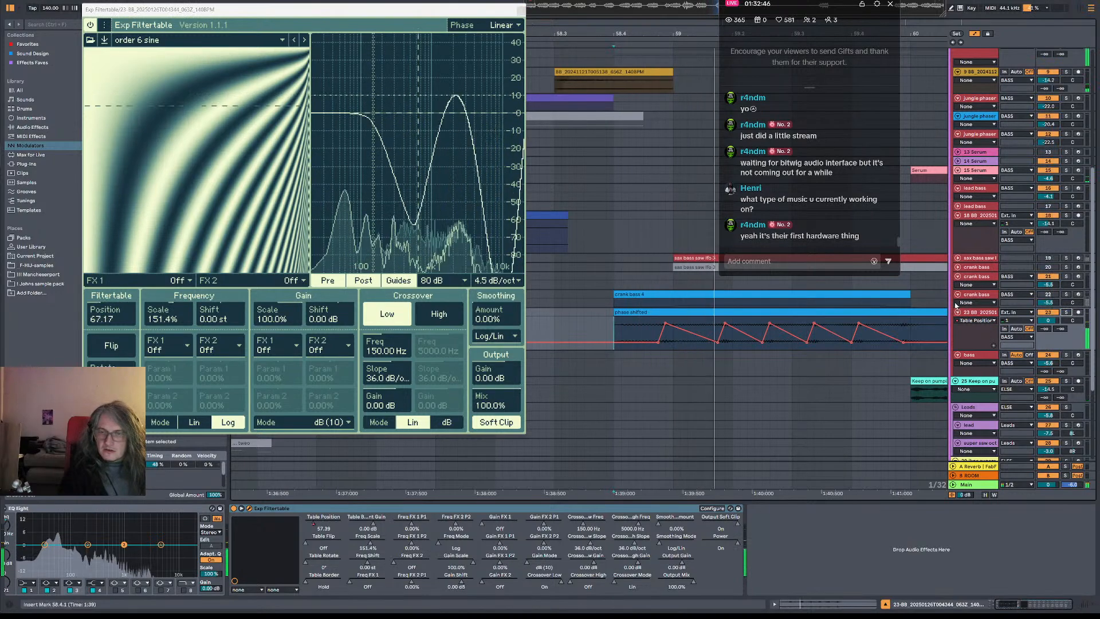
- Copy the Table Position ramps from 59.1.1 to 60.1.1, paste them at 61.1.1 on the second phase shifted clip, and play back the clips
mouse_move(694, 33)
mouse_down()
mouse_move(693, 7)
mouse_move(609, 10)
mouse_up()
drag(597, 330, 634, 325)
key(ctrl+c)
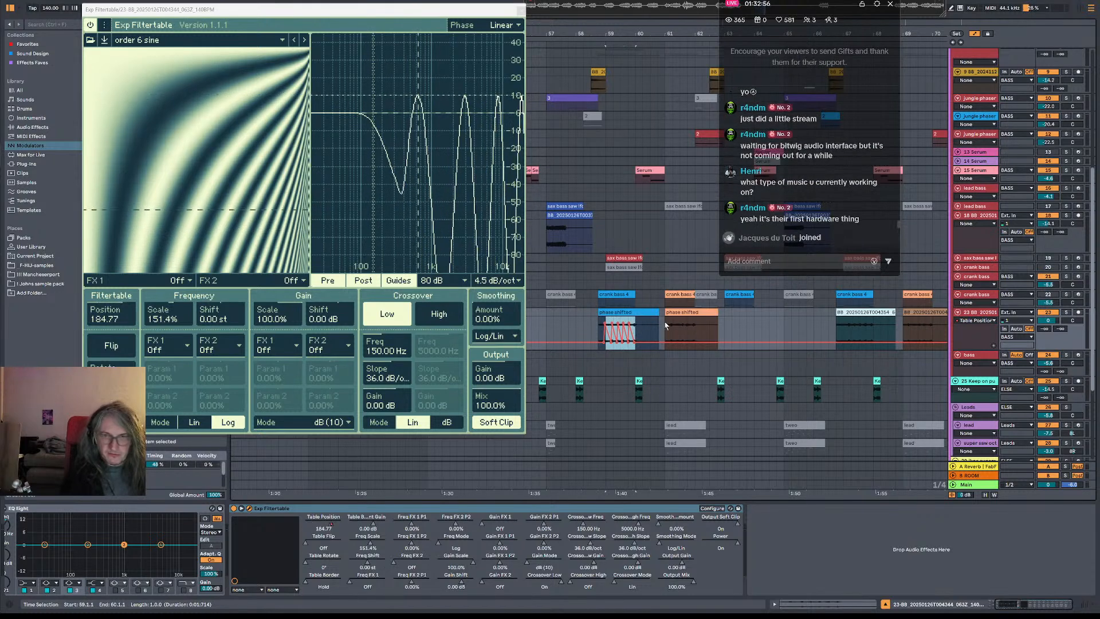
click(667, 324)
key(ctrl+v)
key(space)
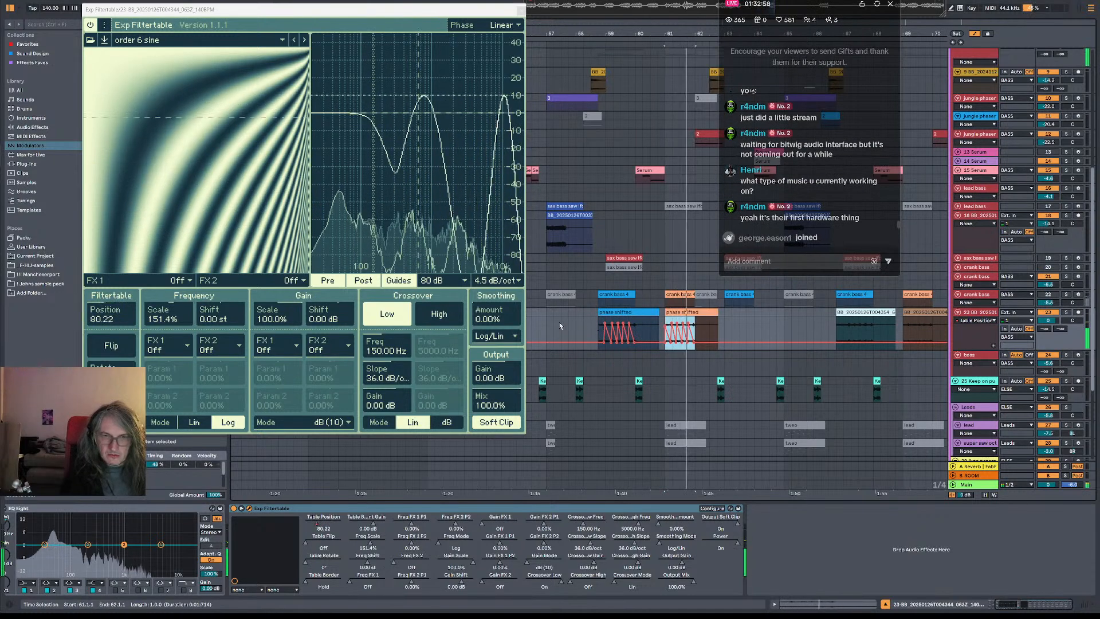
click(539, 324)
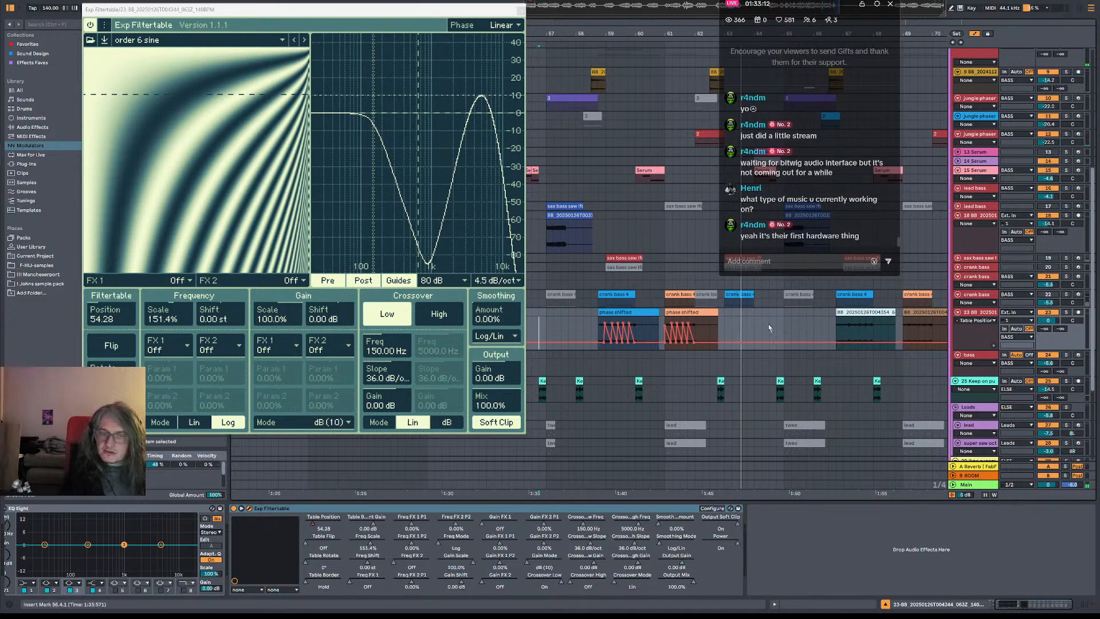
click(597, 328)
key(space)
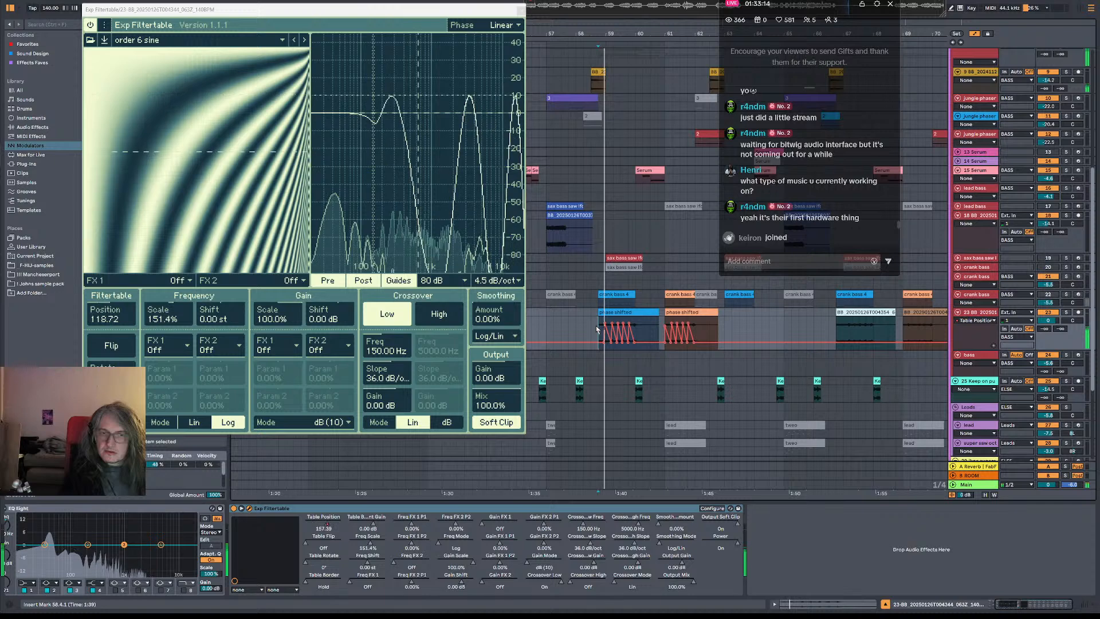
key(space)
- Copy the automation from 58.4.1 to 62.2.1, paste it at 66.4.1 over the next pair of bass clips, and play it back
drag(596, 328, 701, 324)
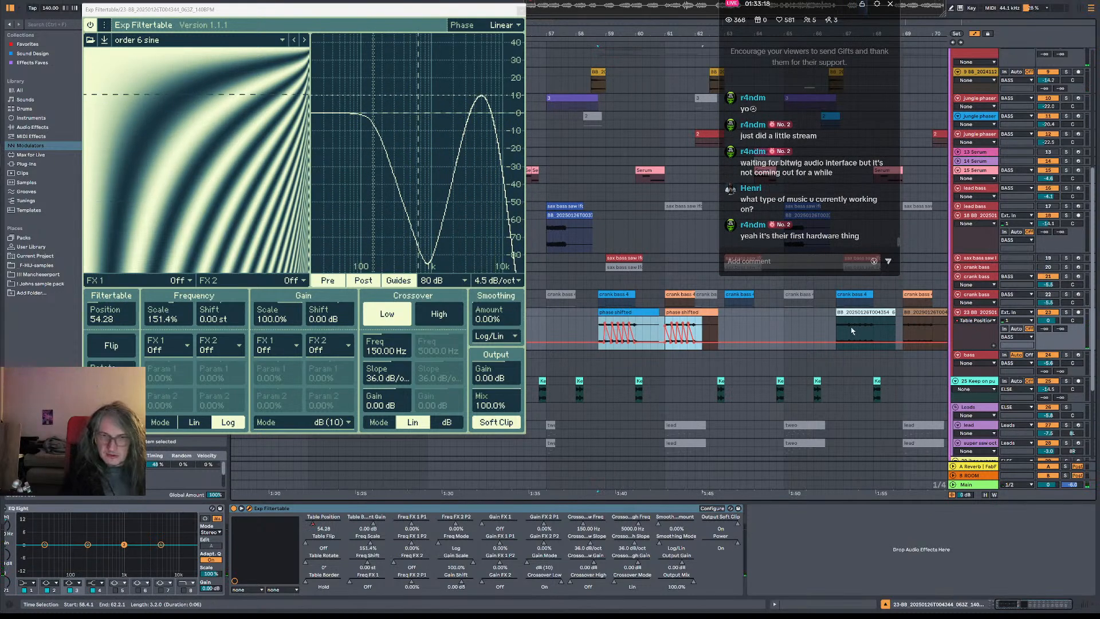
click(838, 335)
key(ctrl+v)
key(space)
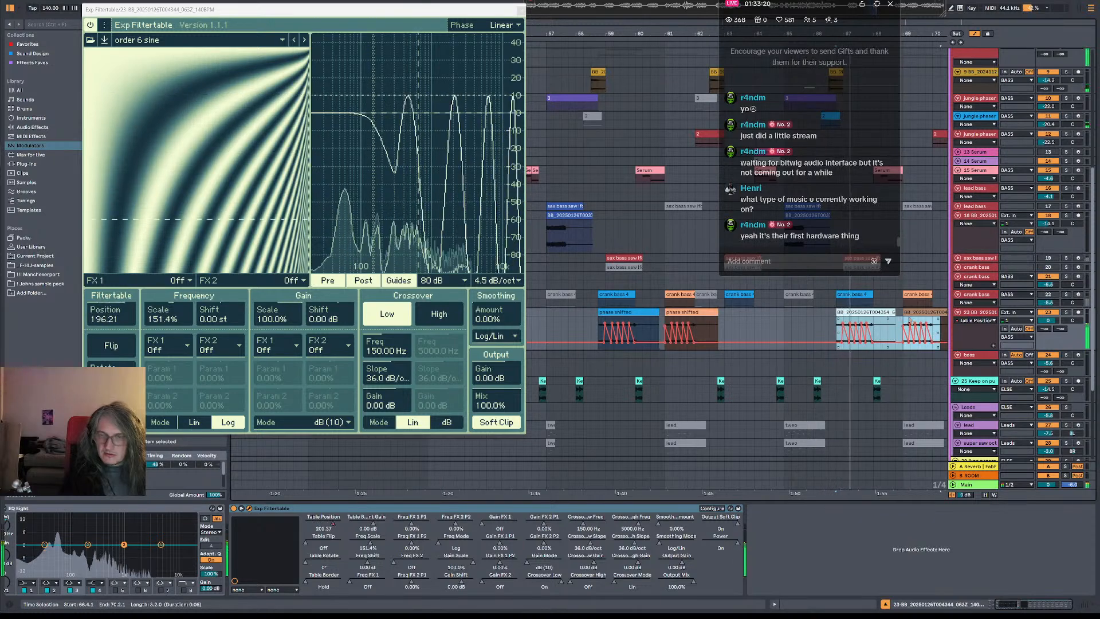
key(space)
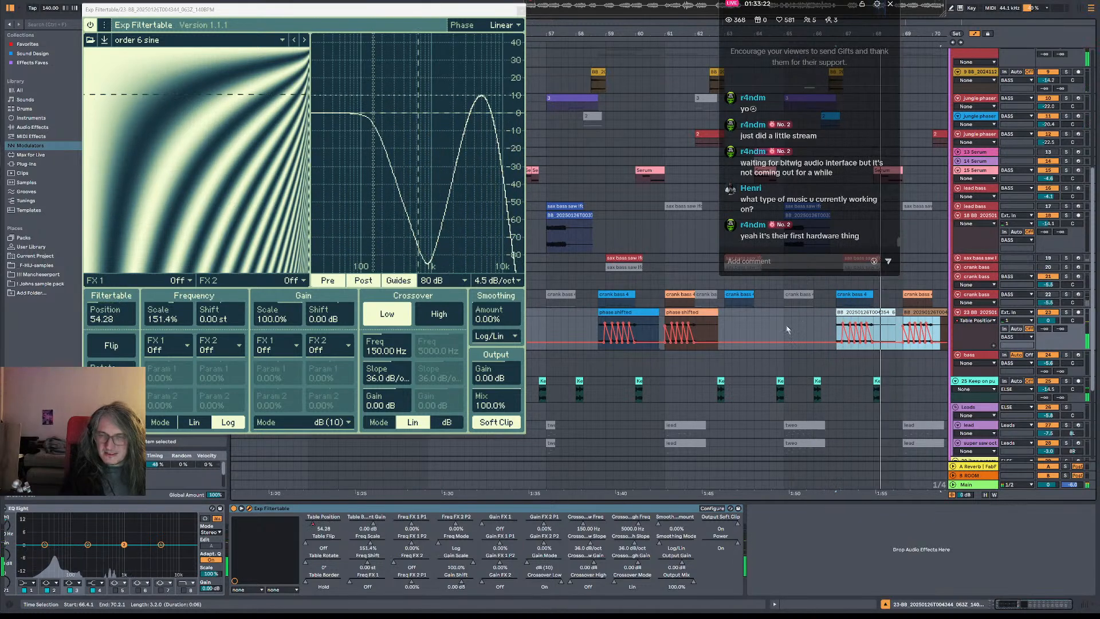
click(851, 293)
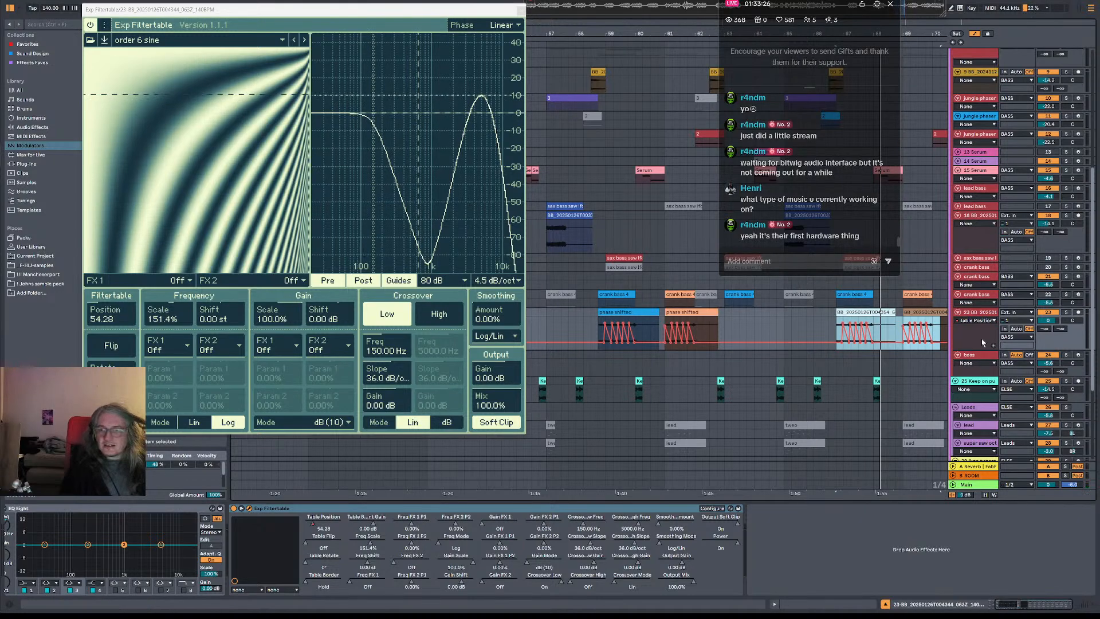
- Add the LFO modulator to track 23 after the filtertable effect, moving the plug-in window off the browser list
click(979, 314)
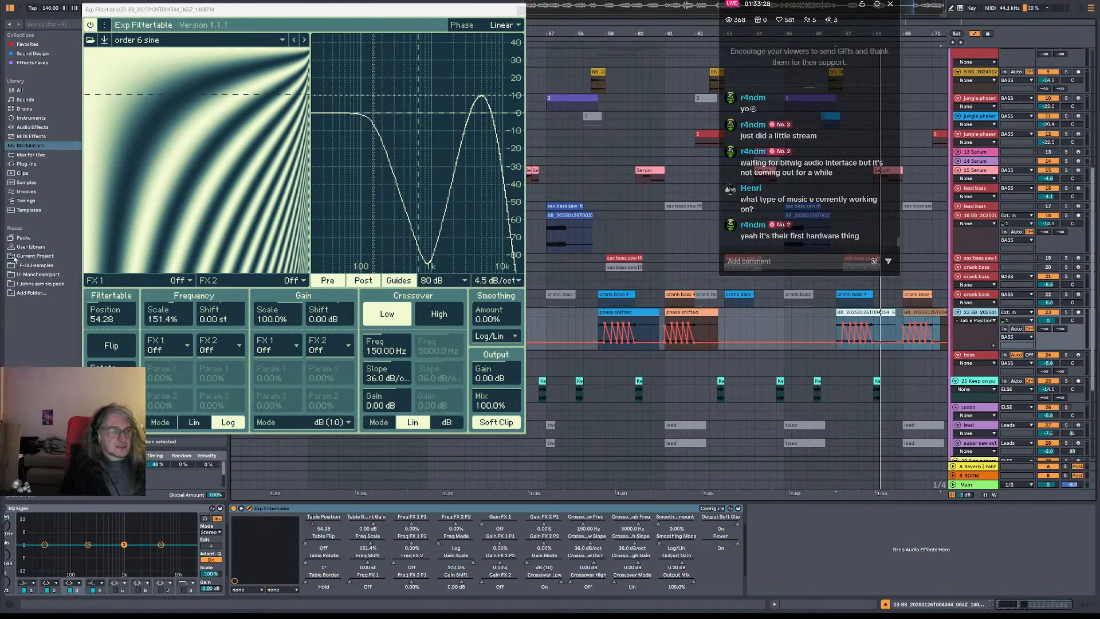
drag(171, 9, 288, 13)
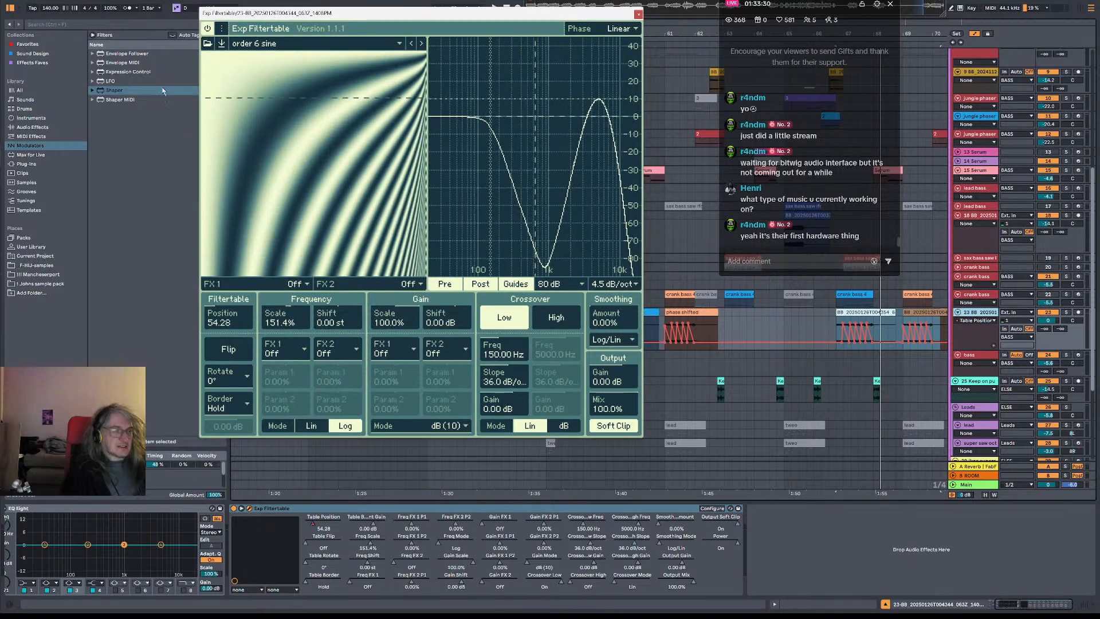
click(141, 82)
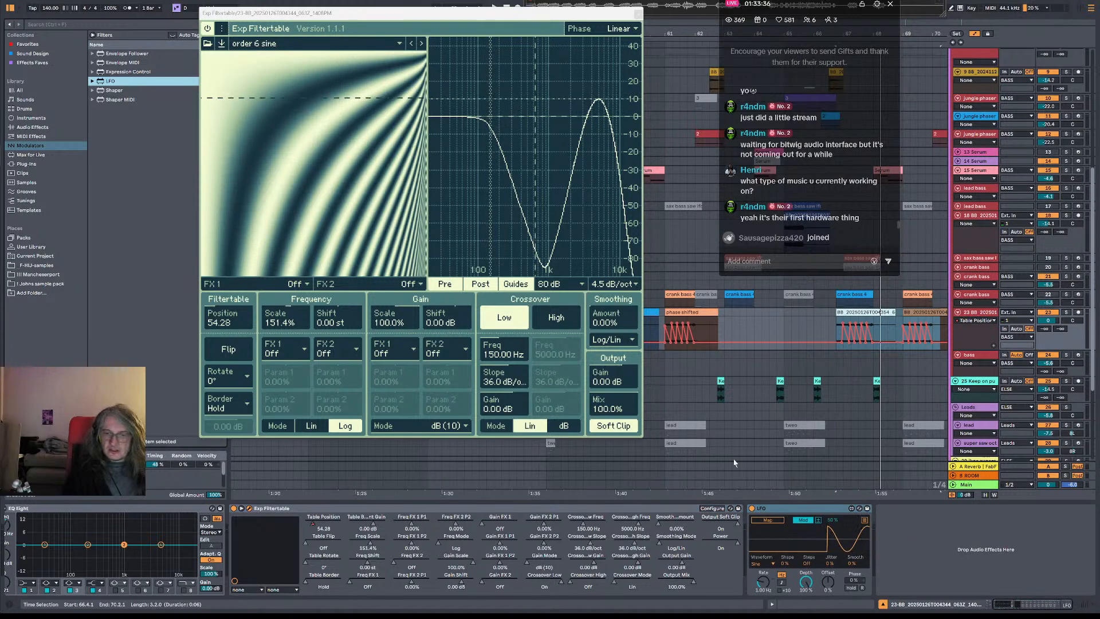
click(832, 513)
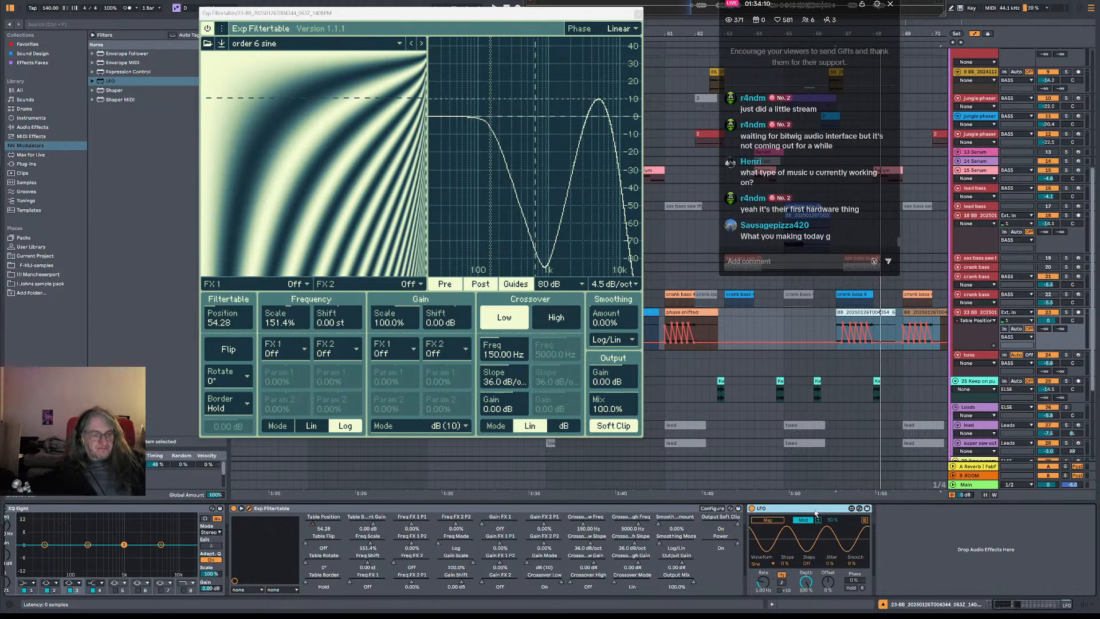
- Play the arrangement from the first phase shifted clip at 58.4.1 and reselect the bass track
scroll(864, 330, left, 3)
drag(864, 330, 871, 328)
click(695, 329)
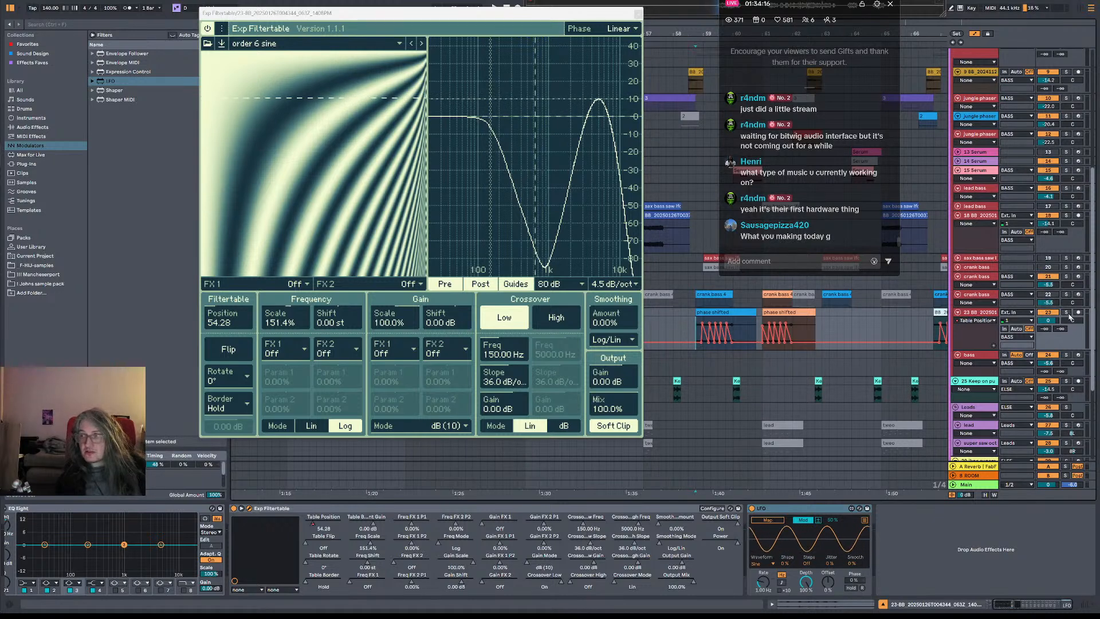
key(space)
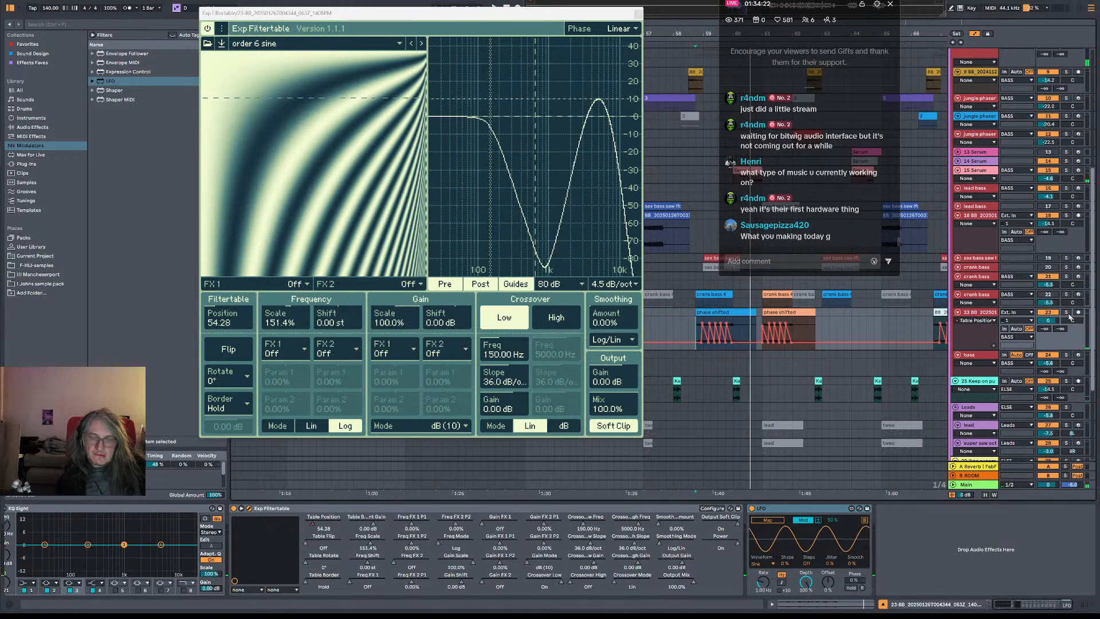
click(970, 327)
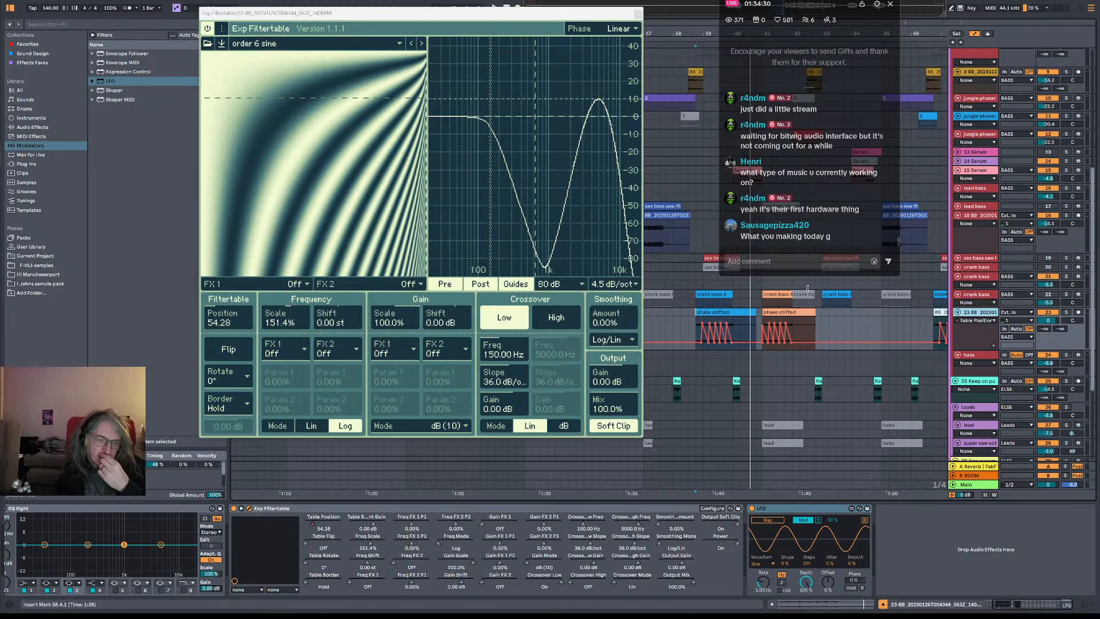
mouse_move(609, 14)
mouse_down()
mouse_move(565, 35)
mouse_move(597, 33)
mouse_up()
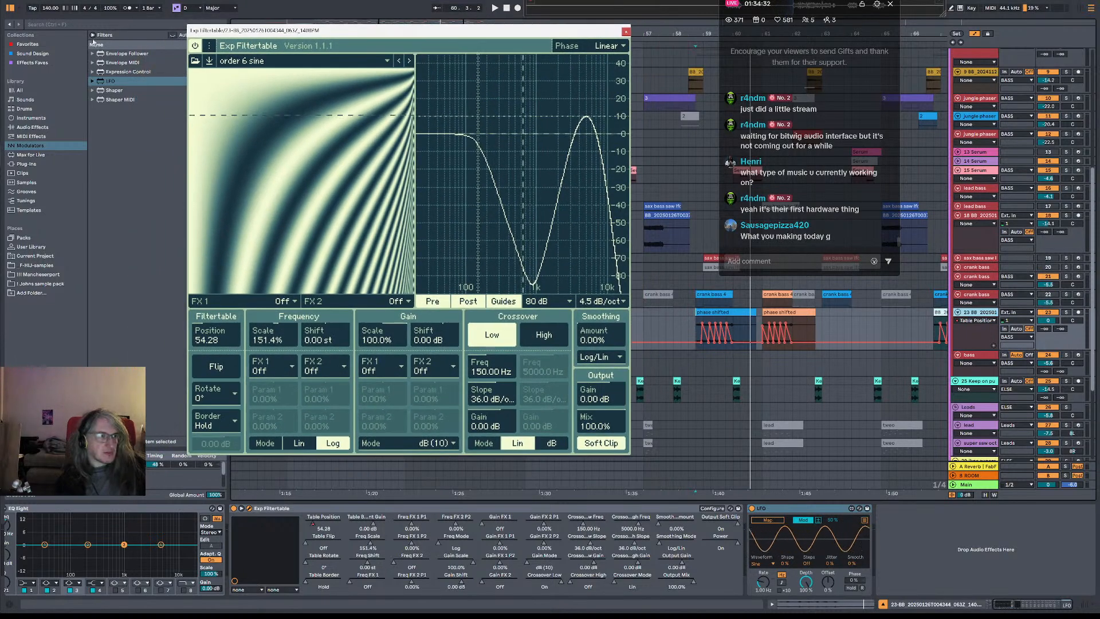
- Switch to the browser, search the web for "m4l lfo dotted", and open the Reddit thread on Max LFO dotted and swung sync rates
key(alt+Tab)
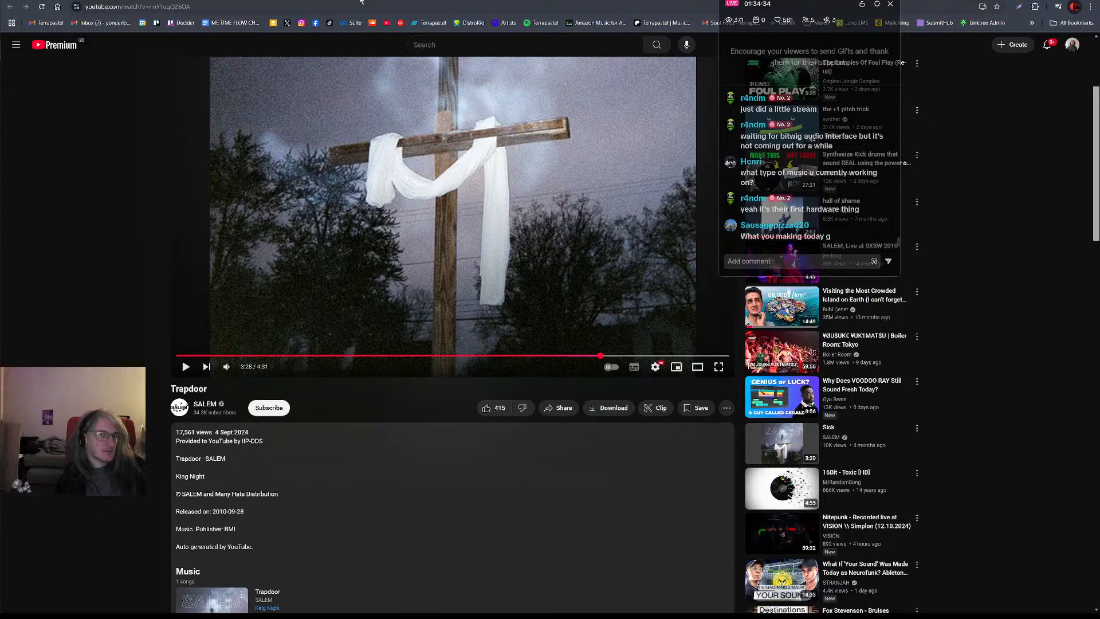
key(ctrl+t)
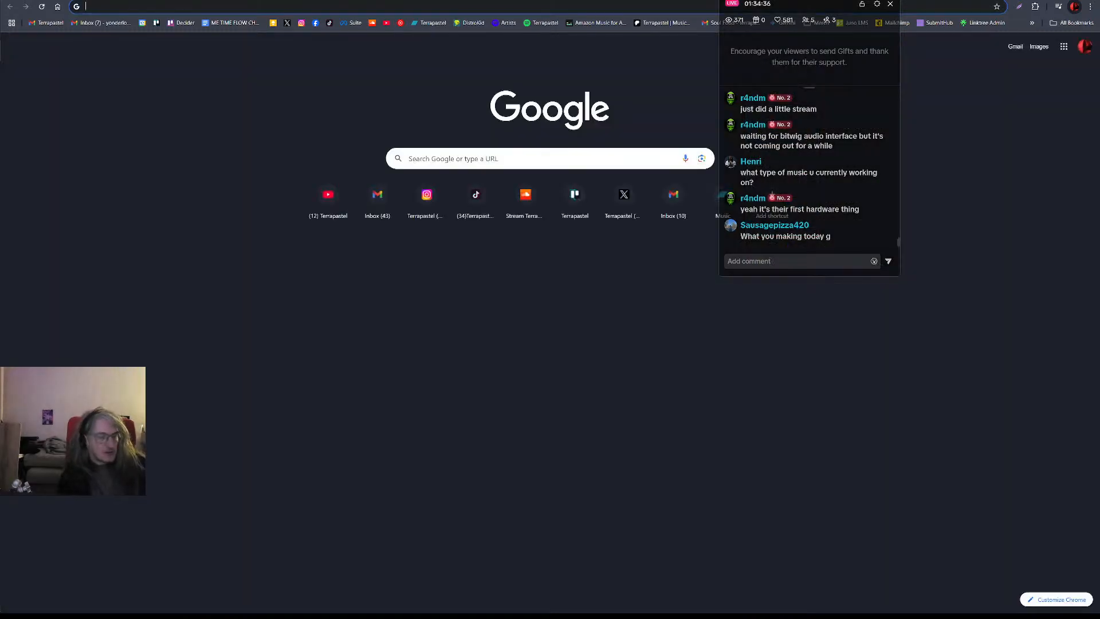
text(m4l lfo dotted)
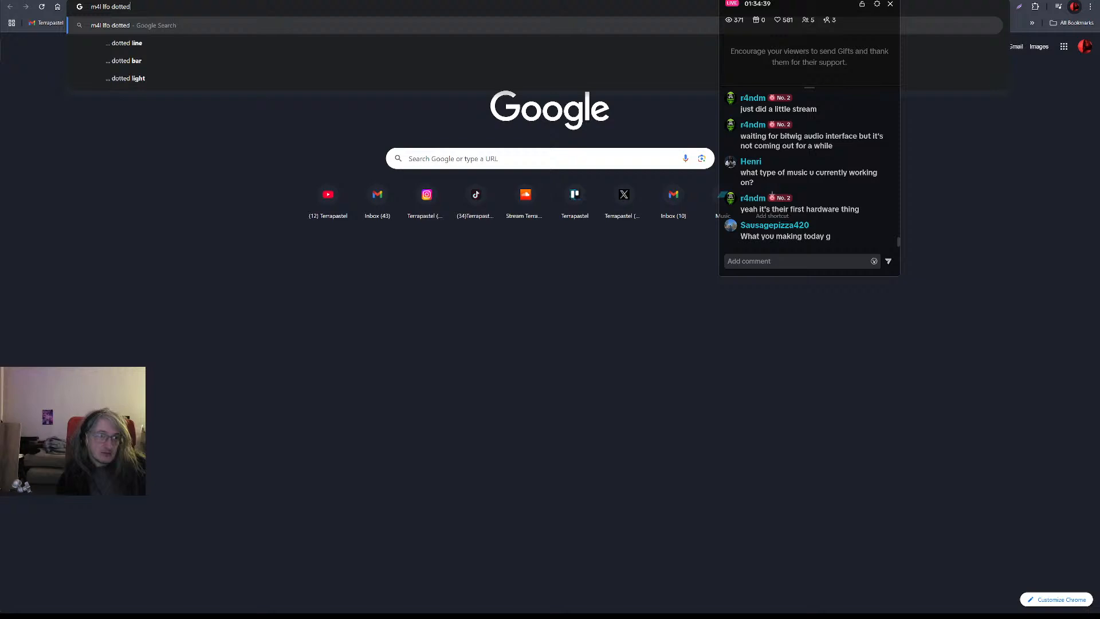
key(Return)
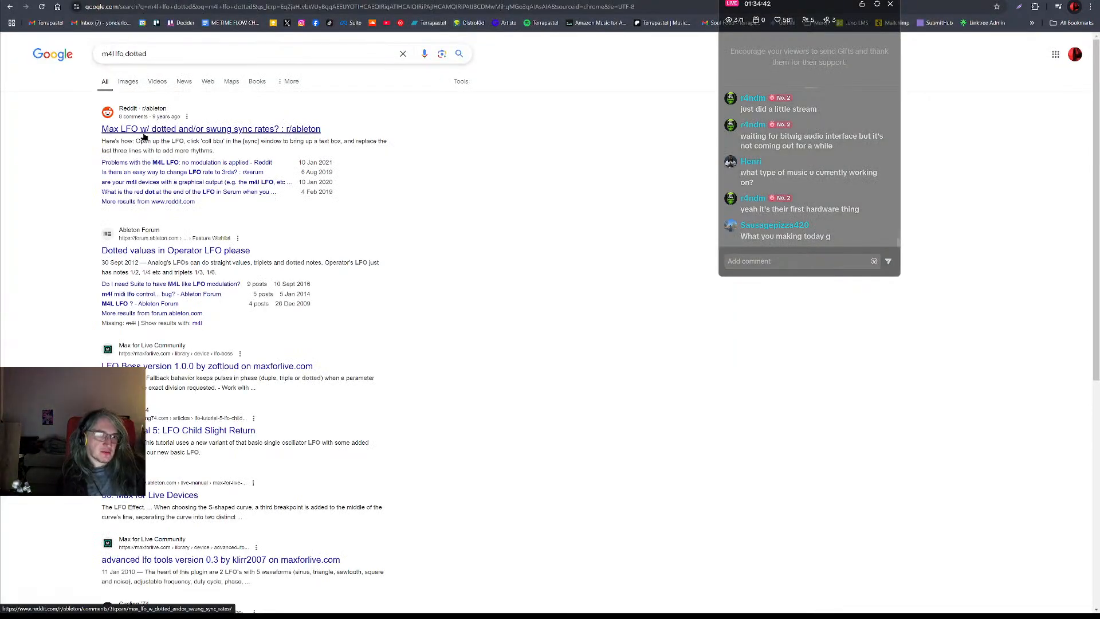
click(298, 129)
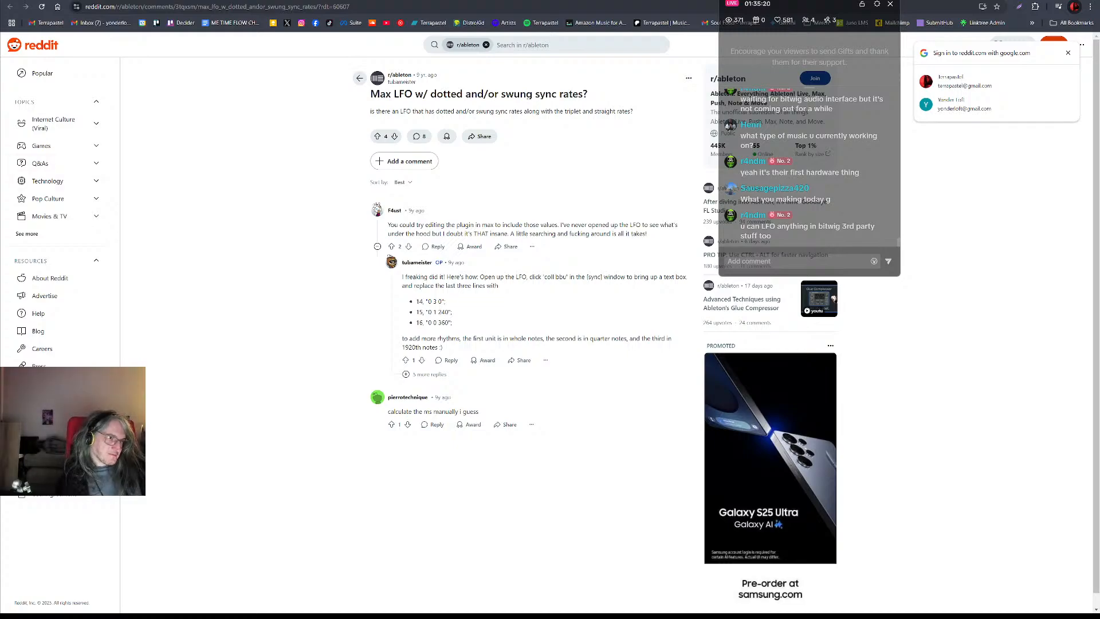
- Switch to Ableton Live, open the LFO device in the Max editor, and return to the Reddit instructions on editing coll bbu
key(alt+Tab)
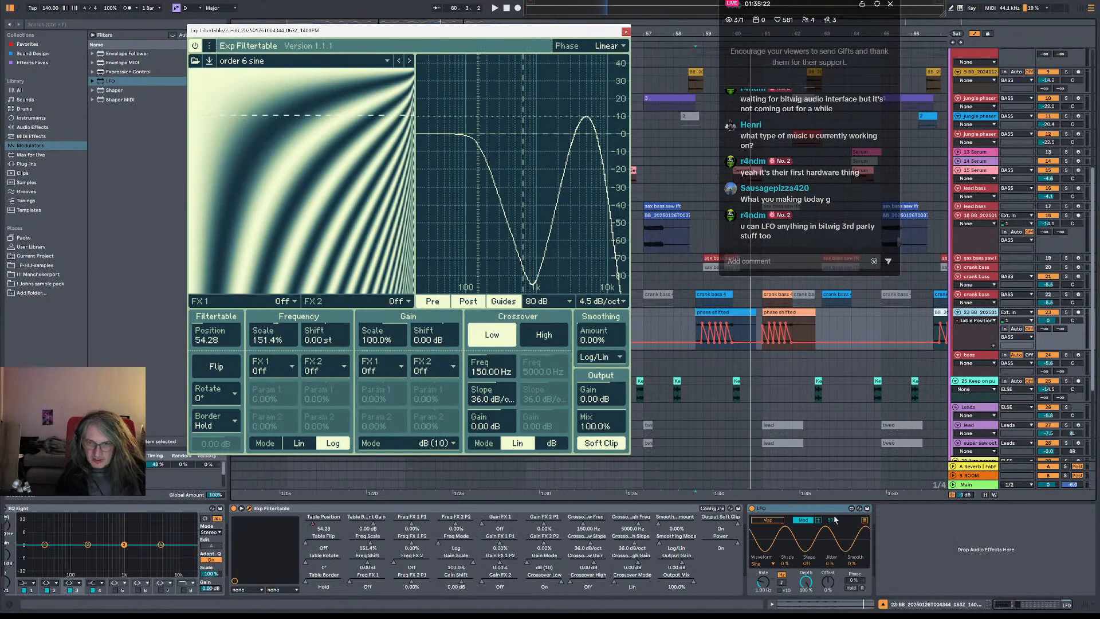
click(852, 508)
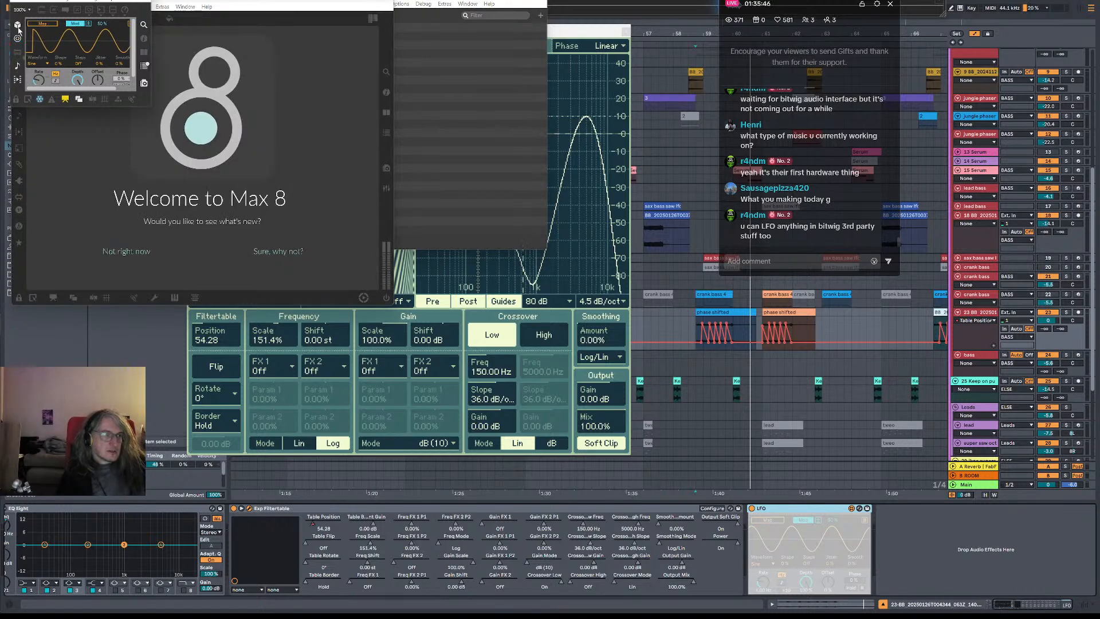
mouse_move(2, 34)
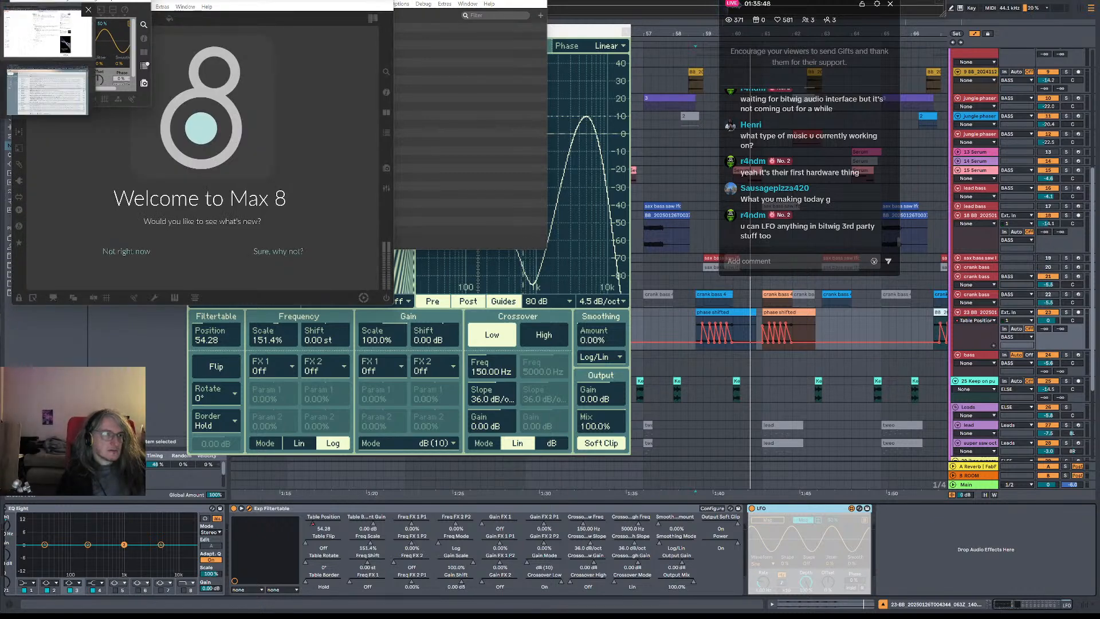
click(48, 33)
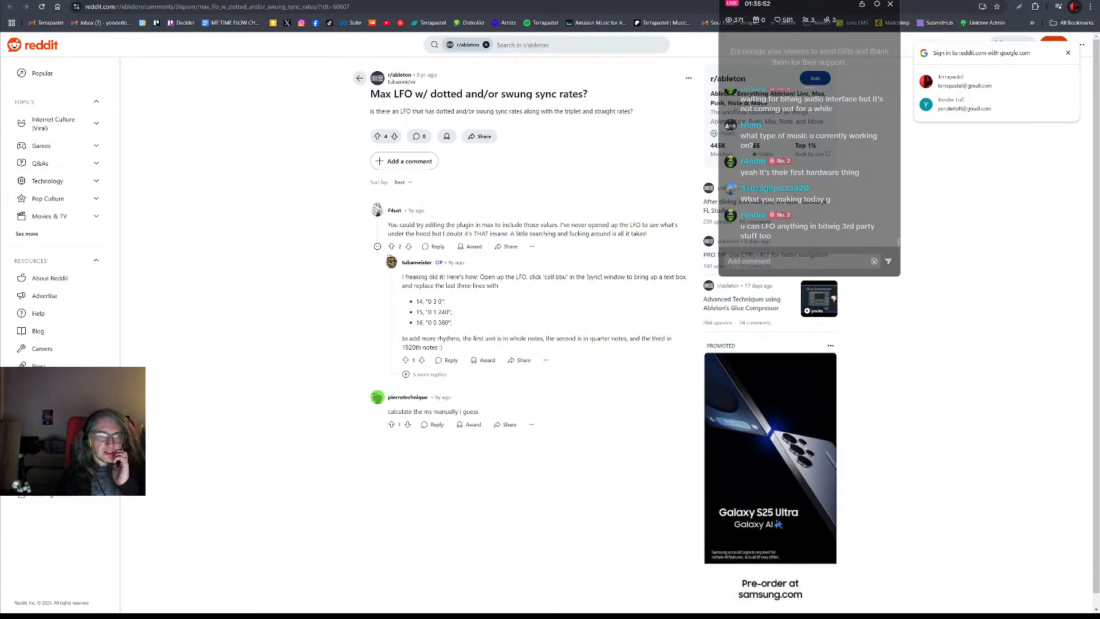
- Look through the LFO patcher's window and view commands for the sync window, and move the patcher fully into view
key(alt+Tab)
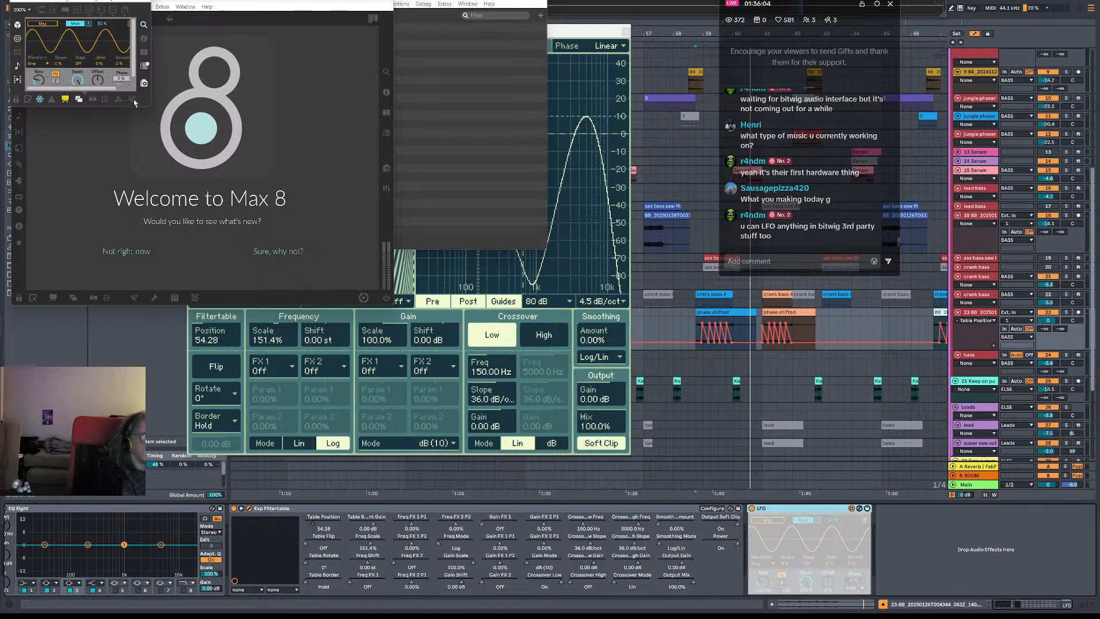
click(142, 8)
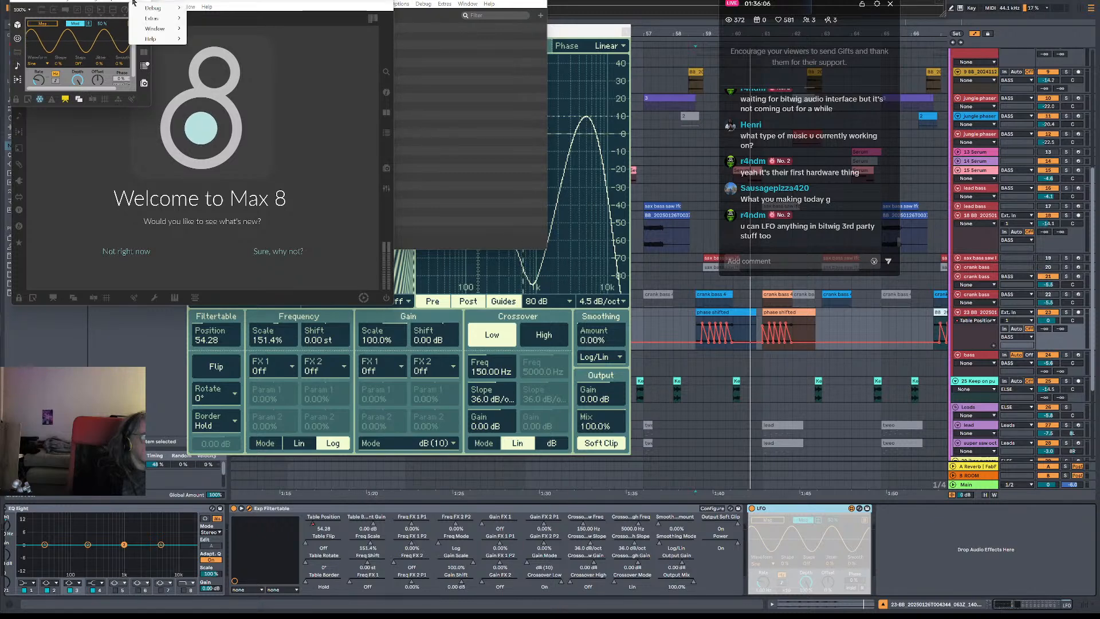
mouse_move(159, 31)
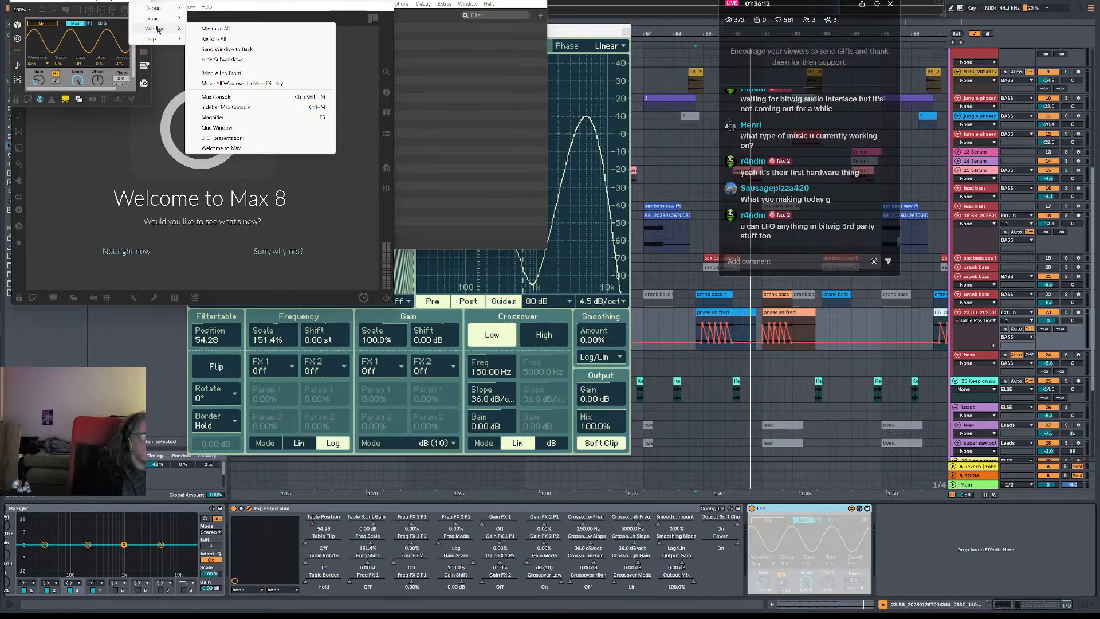
mouse_move(68, 2)
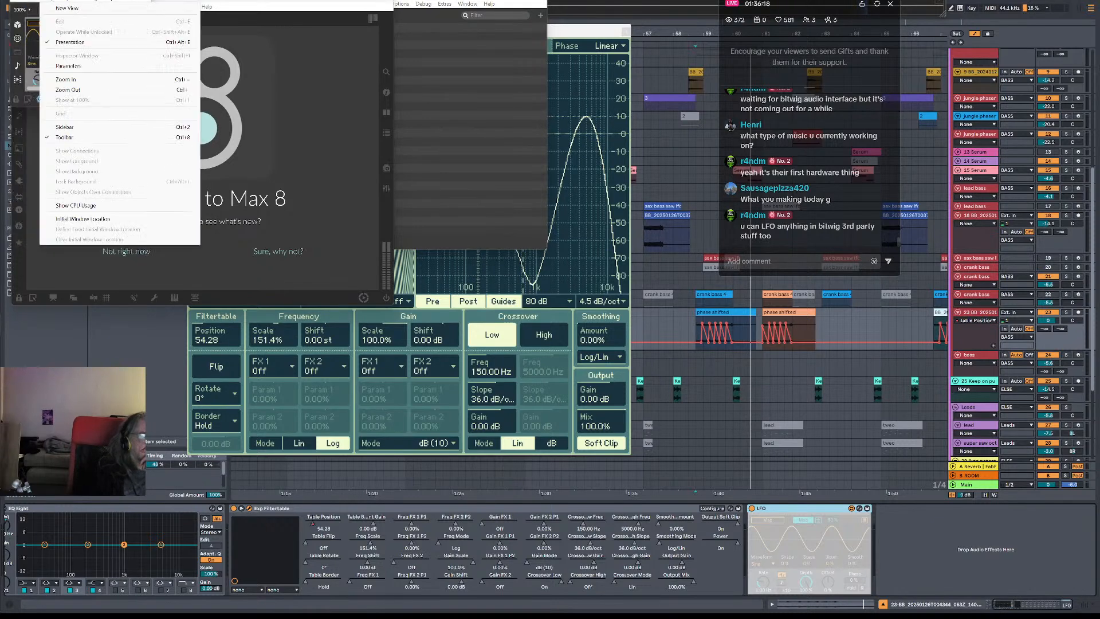
click(88, 2)
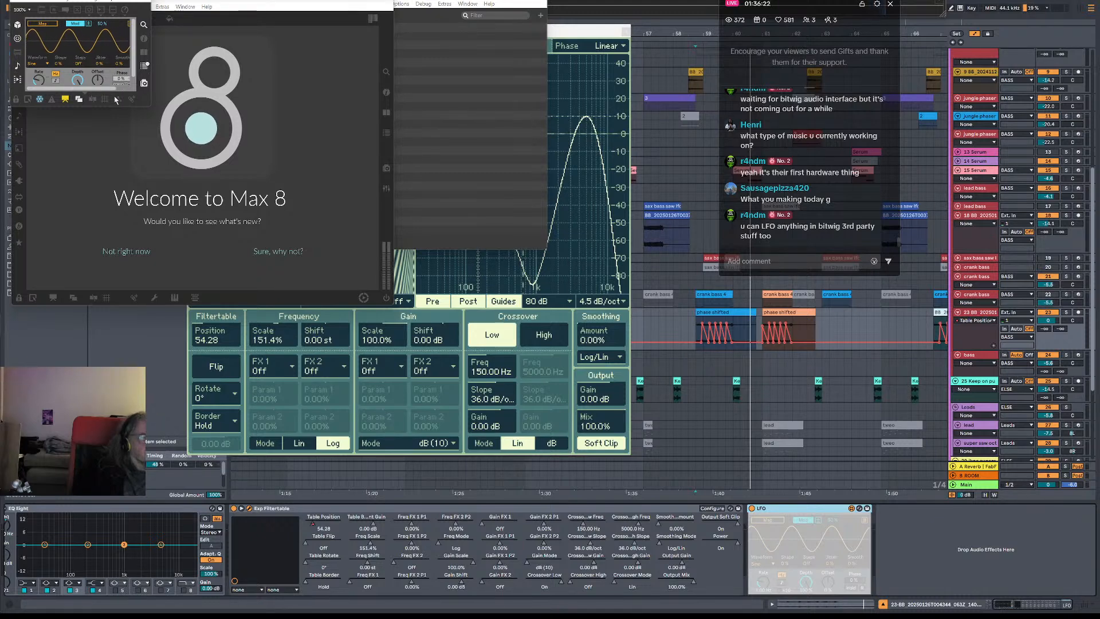
mouse_move(76, 1)
mouse_down()
mouse_move(136, 3)
mouse_move(76, 29)
mouse_move(70, 18)
mouse_up()
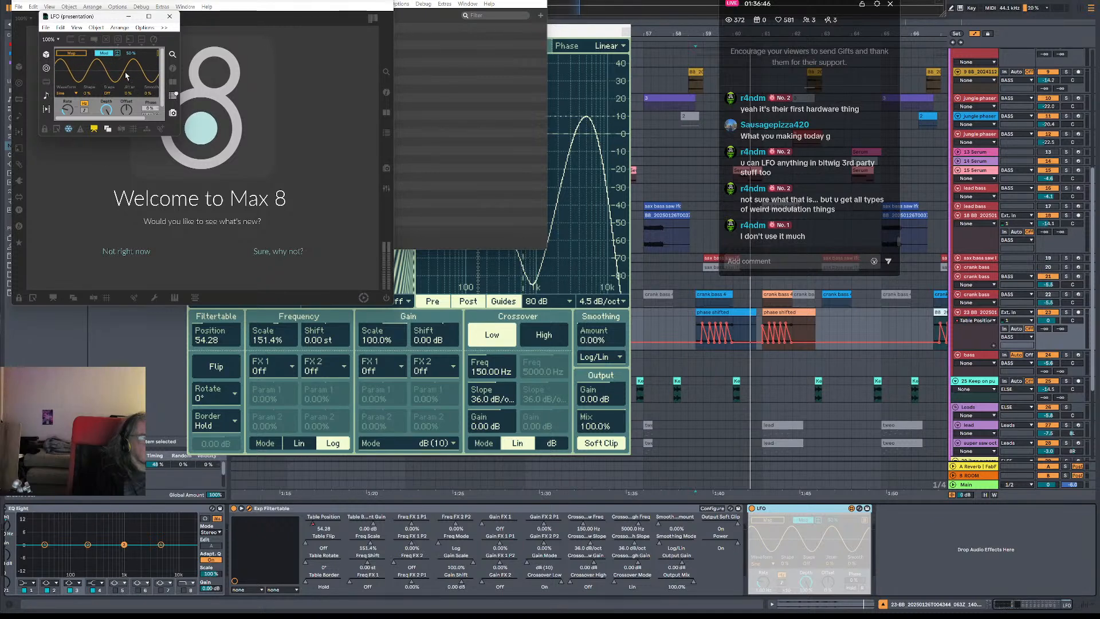
- Search the web for "m4l sync window" and look through the results for how to reach the LFO's sync patch
key(alt+Tab)
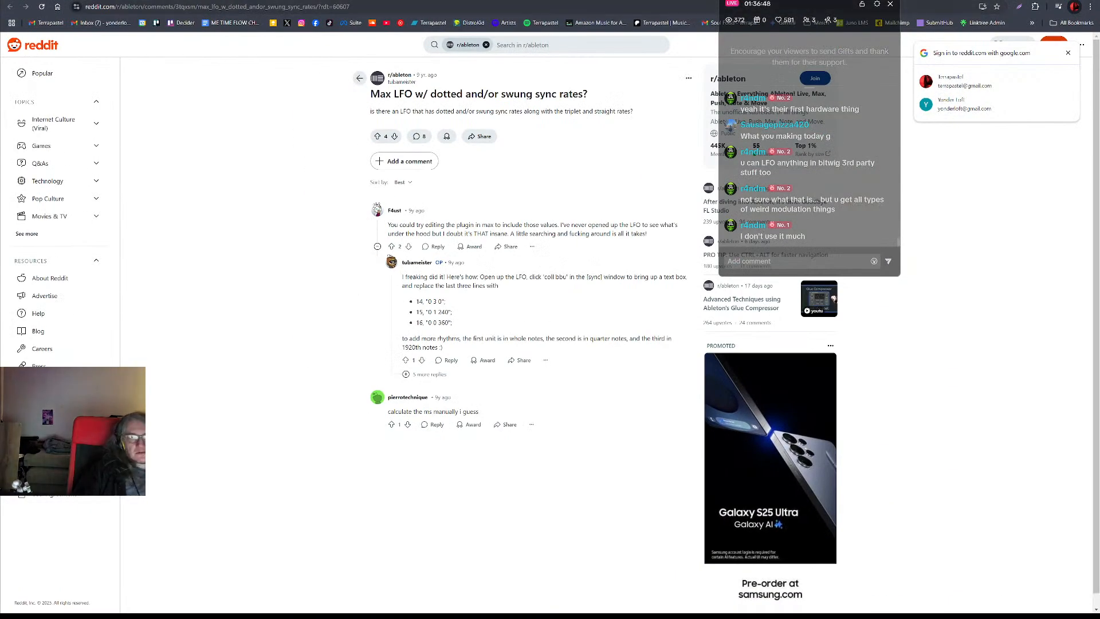
key(ctrl+t)
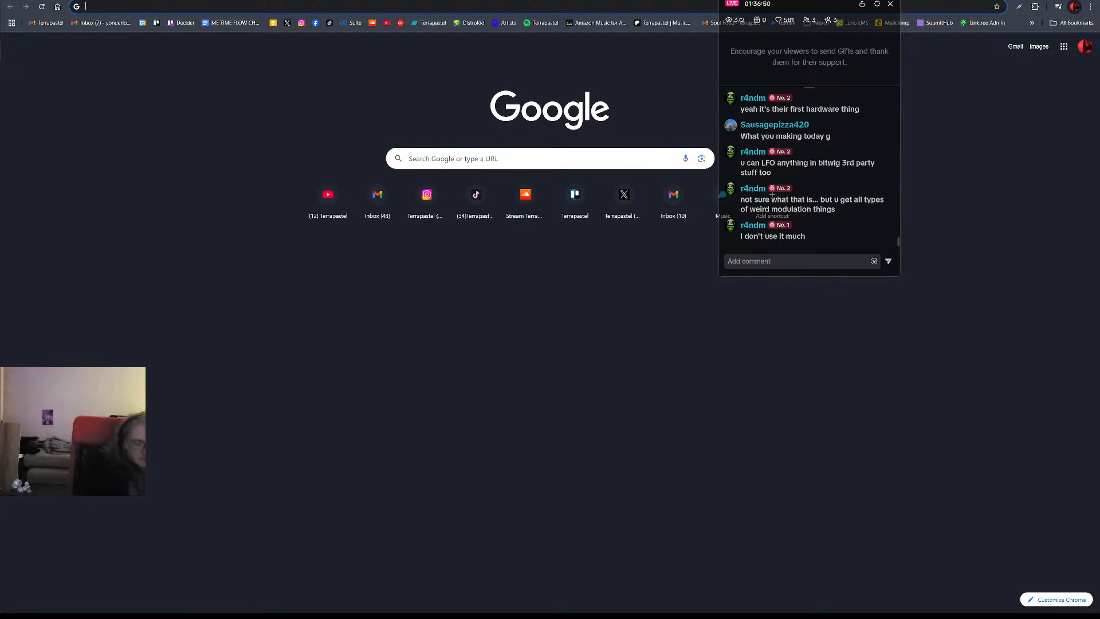
text(m4l sin)
key(BackSpace)
key(BackSpace)
text(ync window)
key(Return)
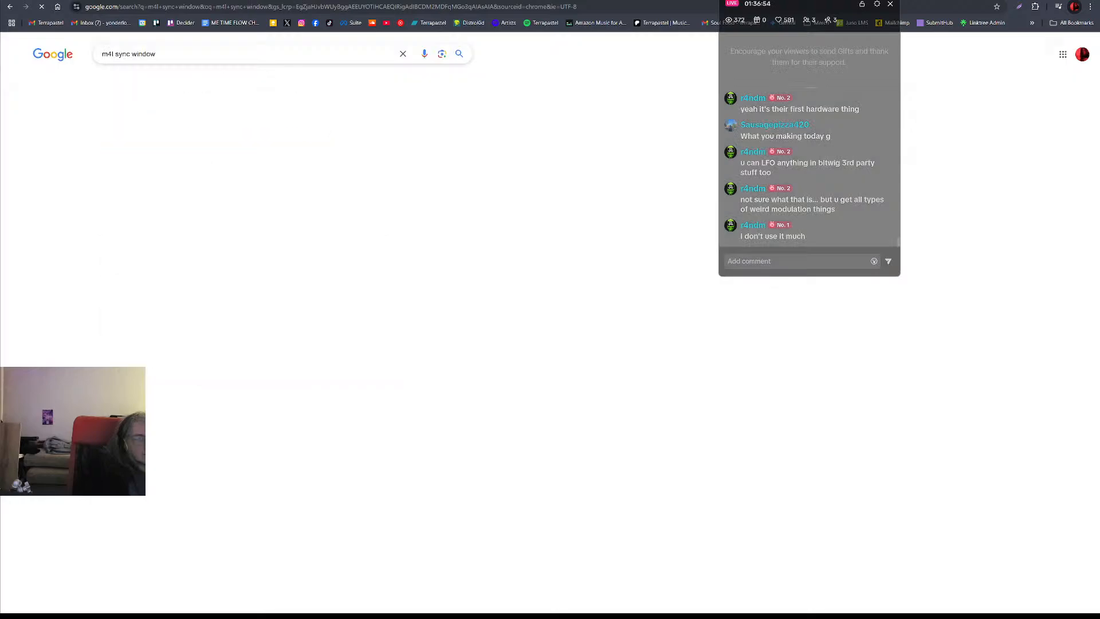
scroll(414, 275, down, 2)
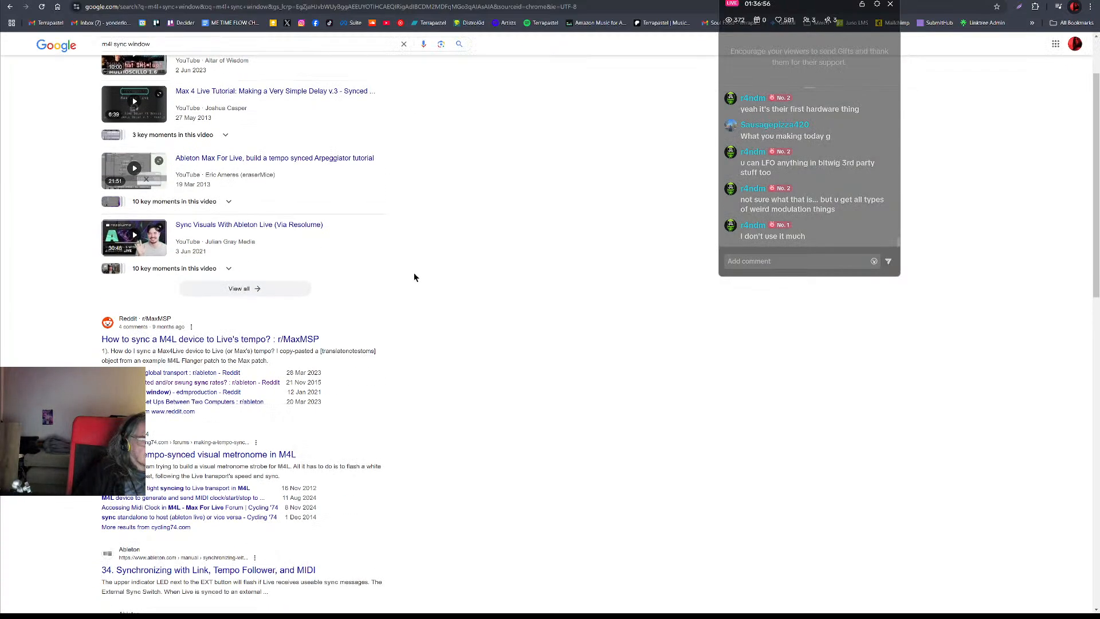
scroll(414, 269, down, 5)
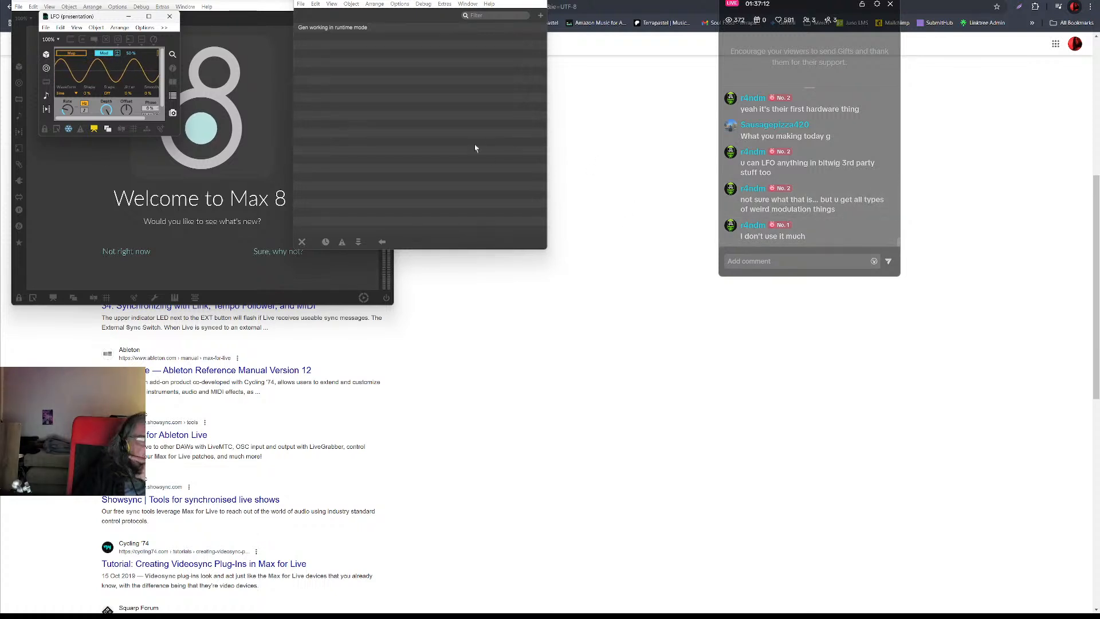
- Check the LFO patcher's arrange and object commands for a way to open the sync patch
click(123, 29)
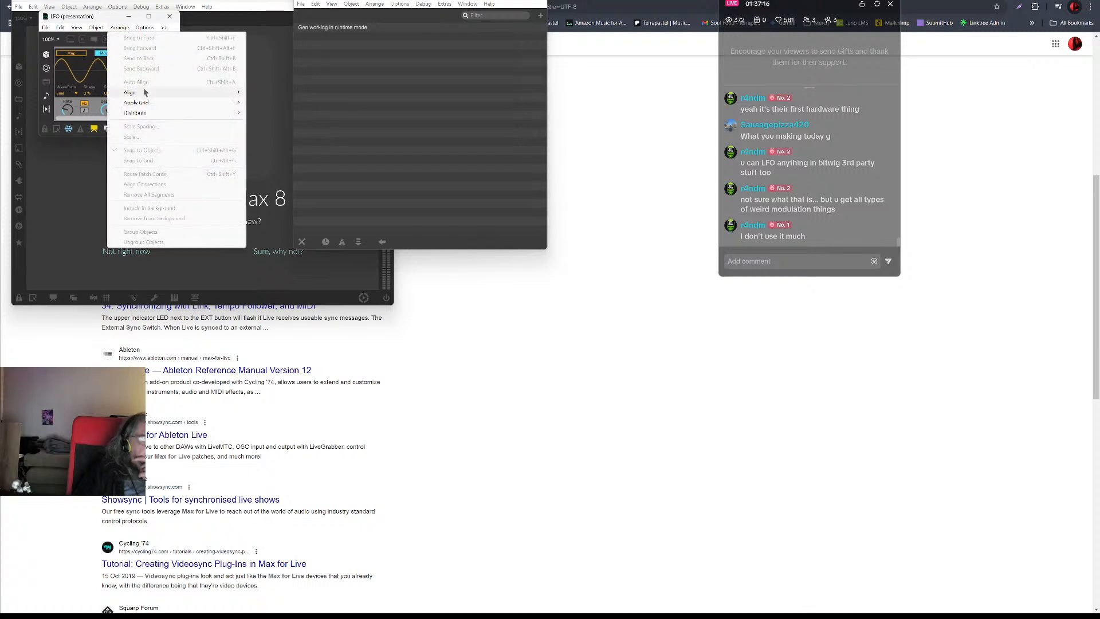
click(116, 29)
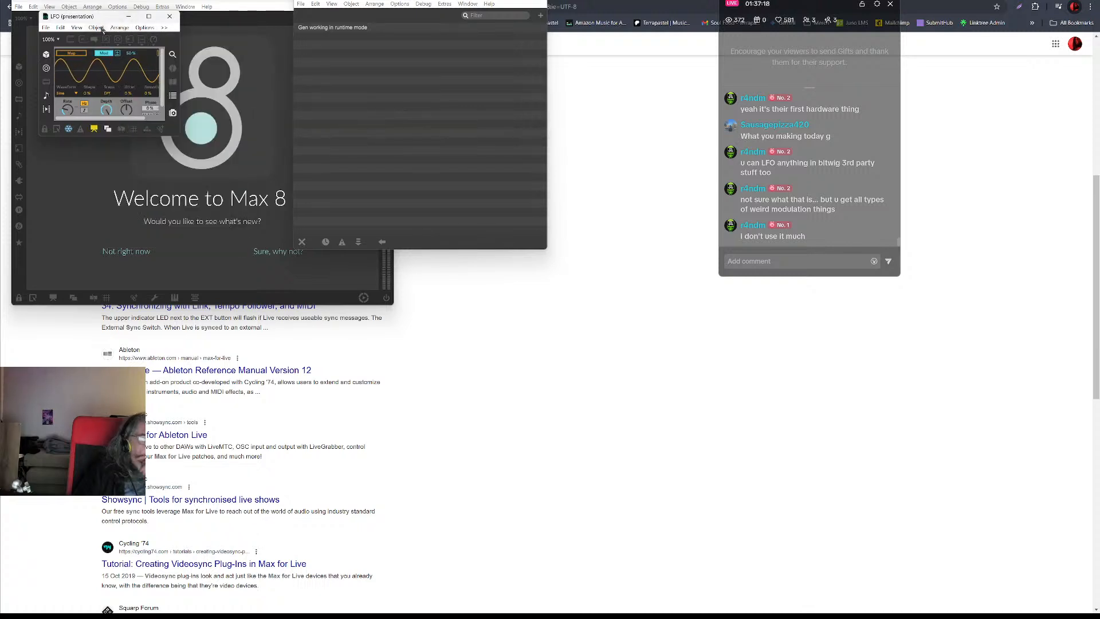
click(97, 28)
click(101, 21)
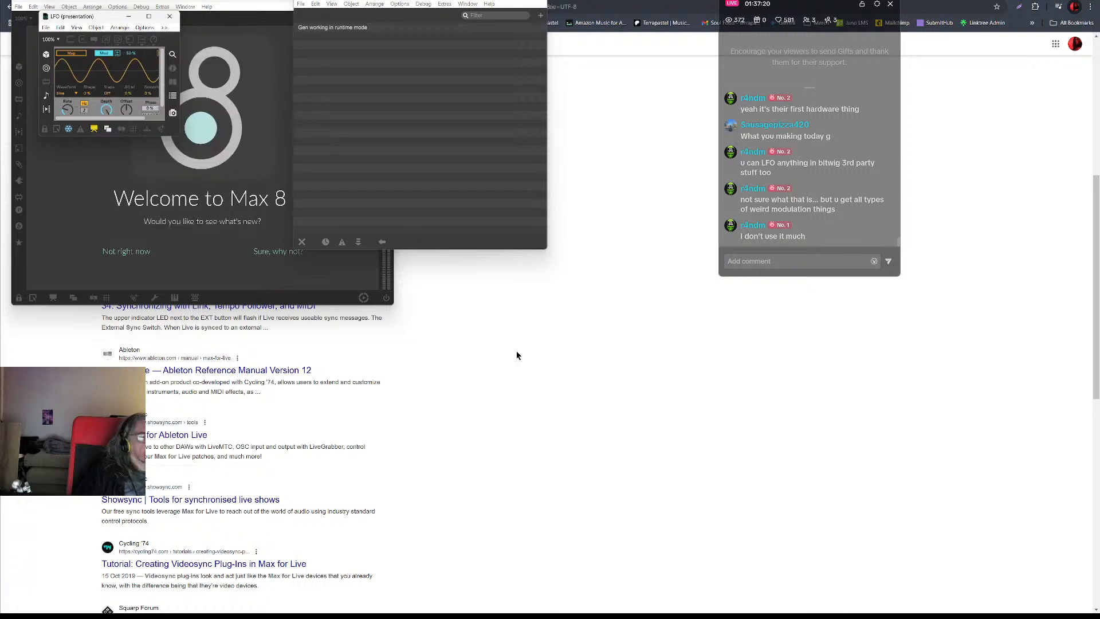
- Refine the web search to "m4l sync coll bbu" and look through the results
click(509, 347)
double_click(147, 46)
text(coll bbu)
key(Return)
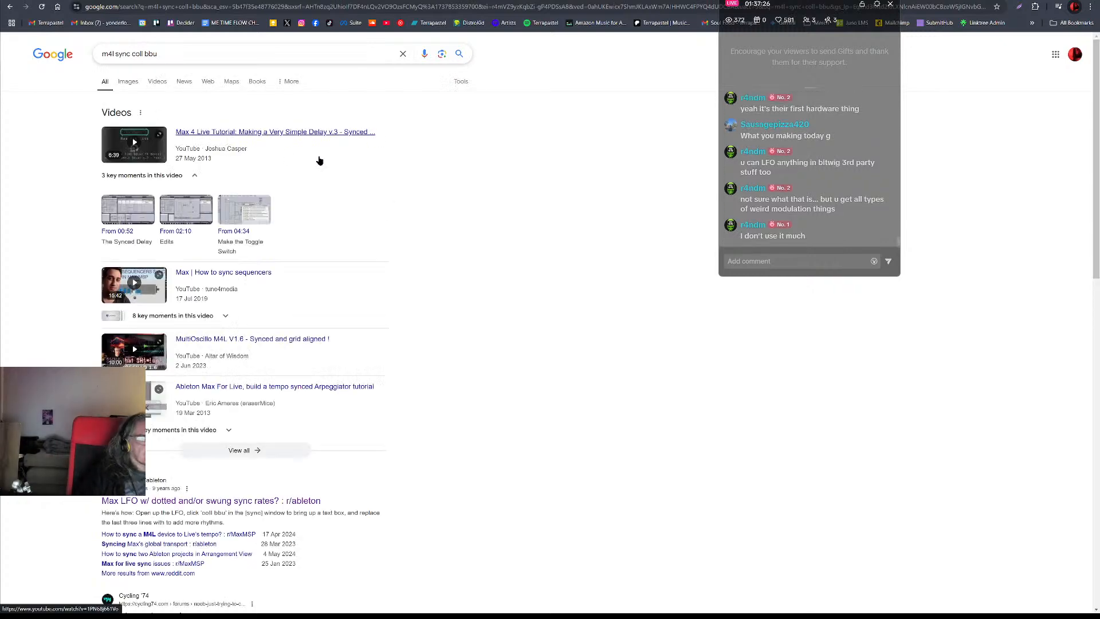
scroll(327, 177, down, 3)
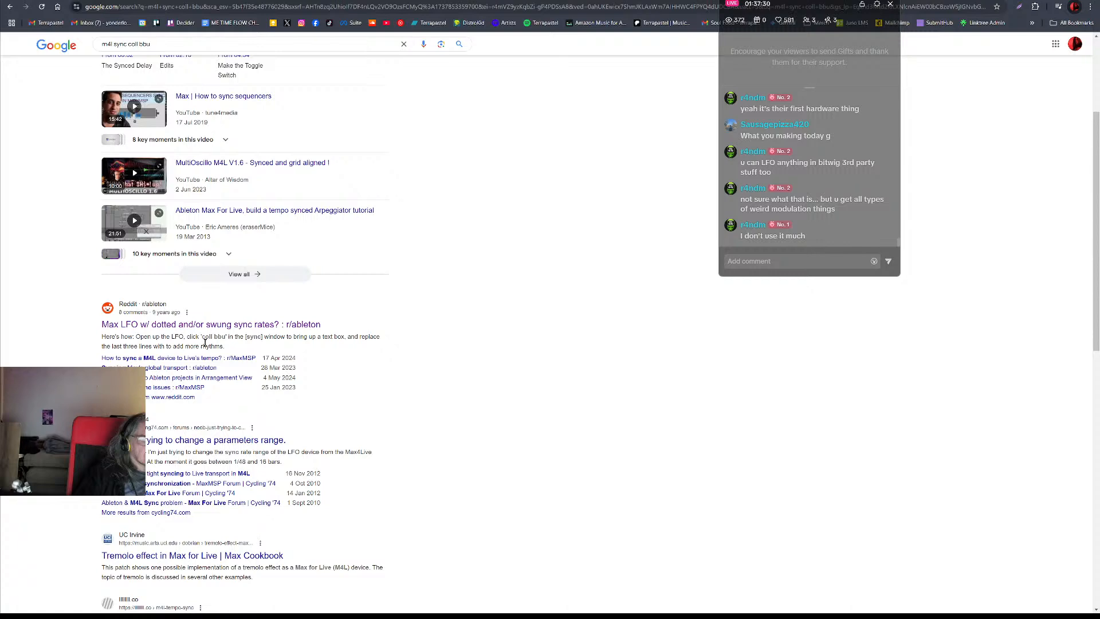
scroll(241, 367, down, 2)
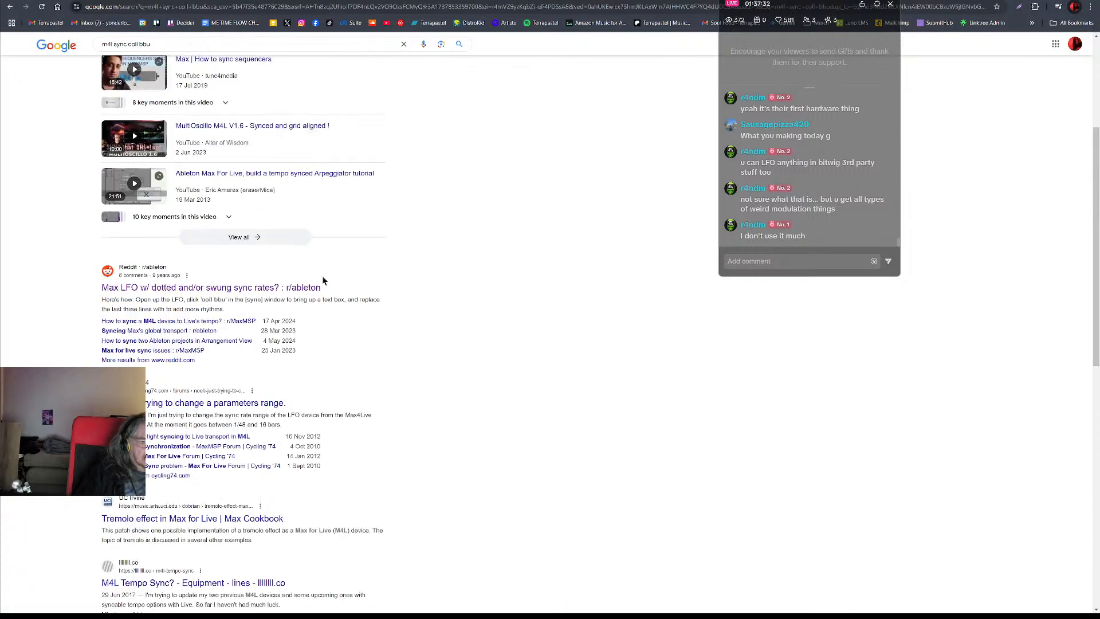
scroll(324, 282, up, 5)
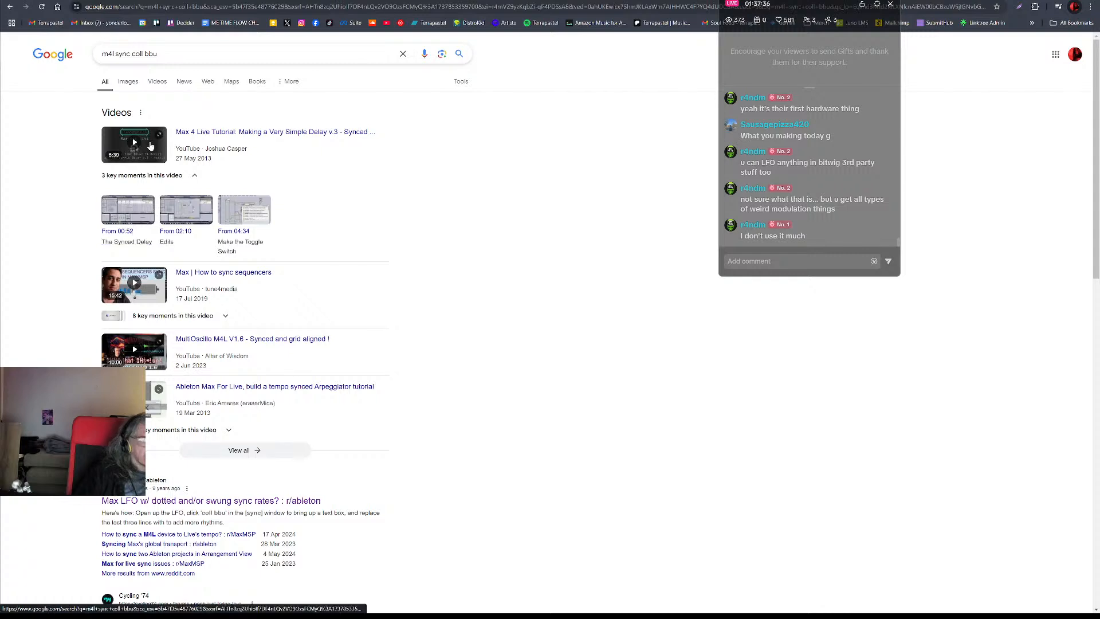
- Play the video "Max 4 Live Tutorial: Making a Very Simple Delay v.3" from the chapter The Synced Delay
click(150, 146)
click(341, 254)
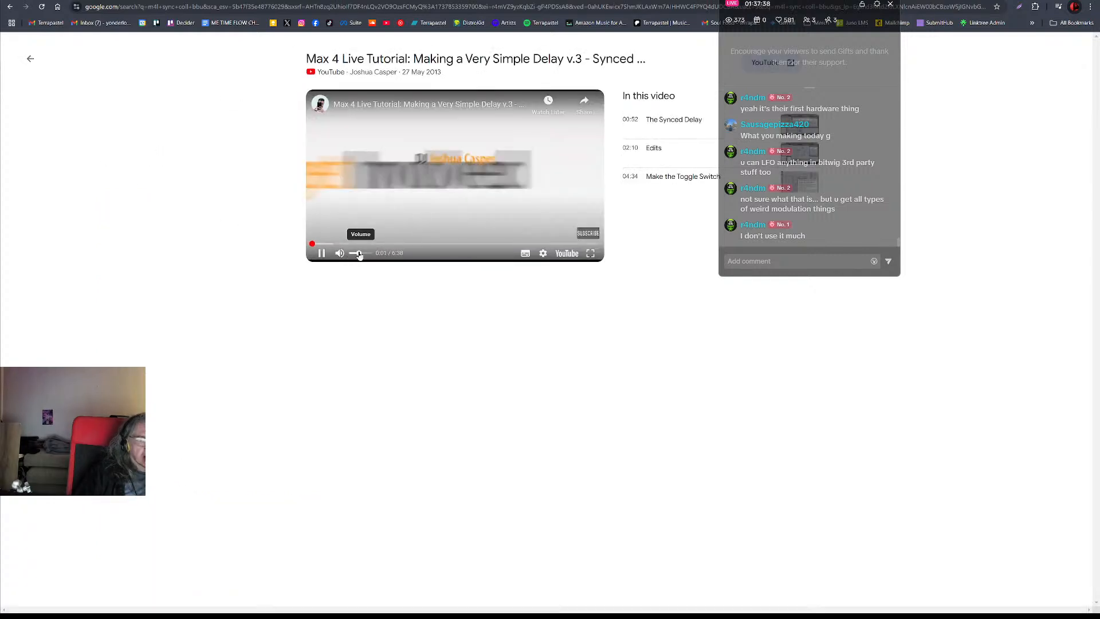
click(329, 245)
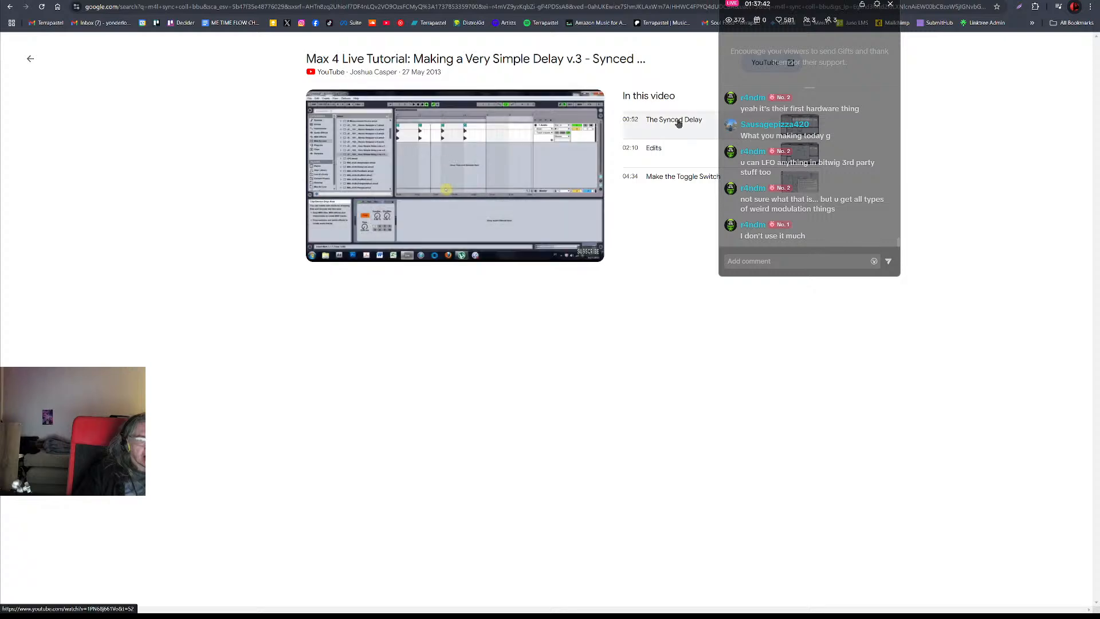
click(677, 122)
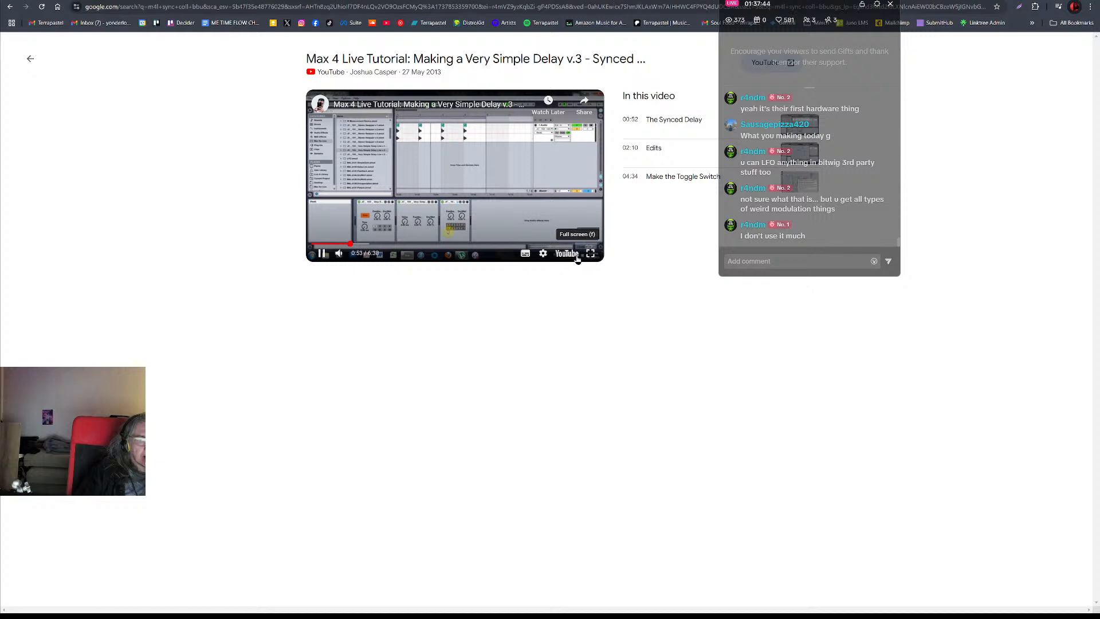
- Skim forward through the delay tutorial video to about 5:25, examining how the Max patch's sync parameters are edited
drag(370, 245, 409, 245)
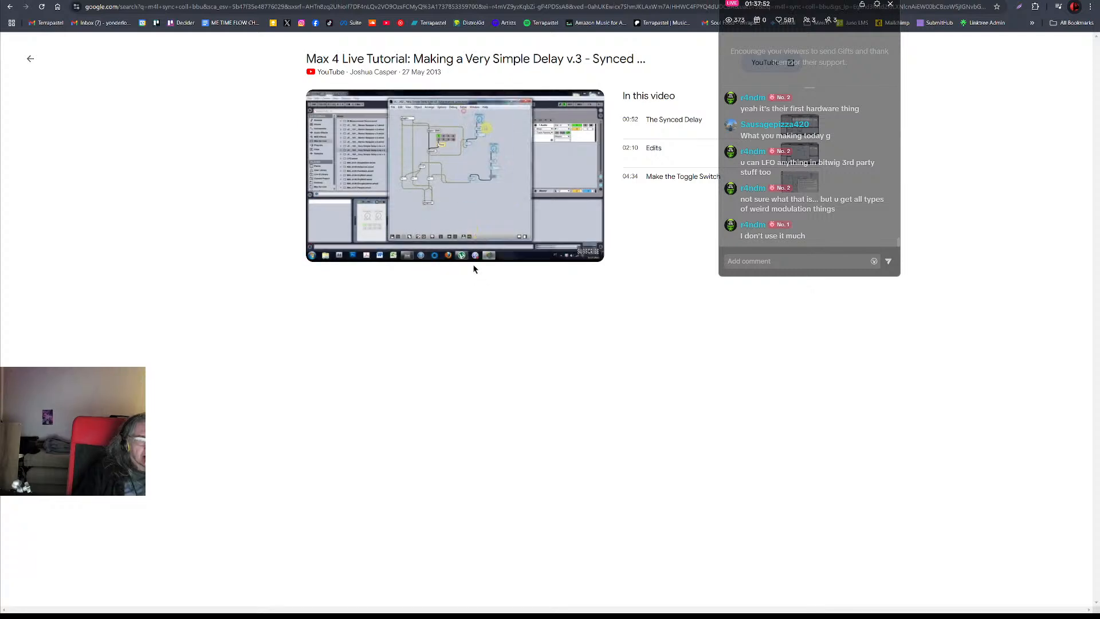
drag(423, 245, 445, 246)
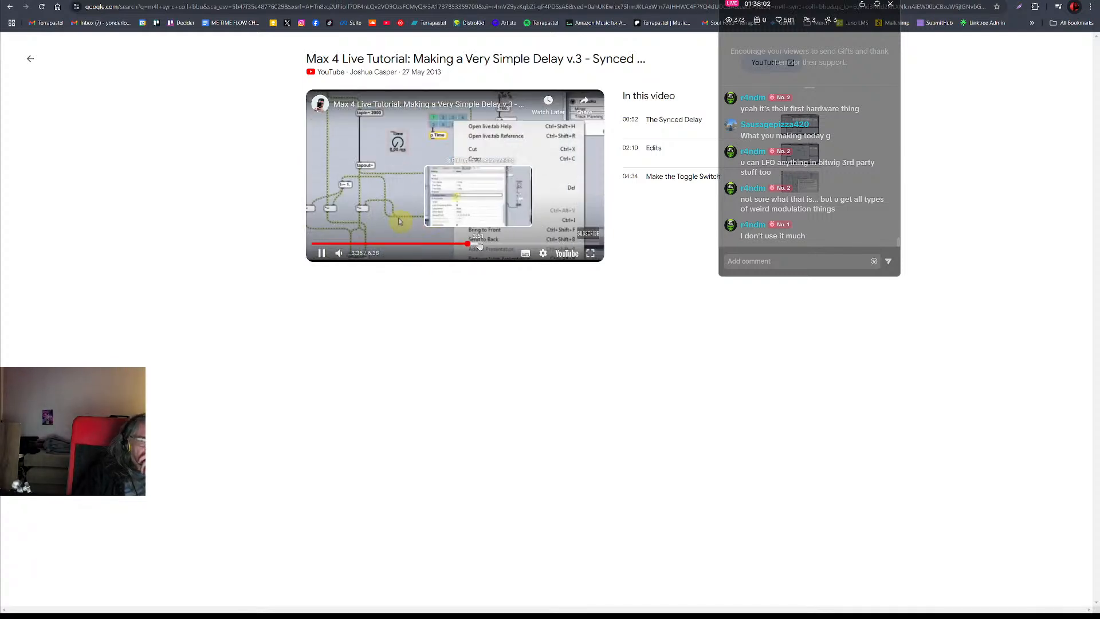
click(470, 244)
click(482, 243)
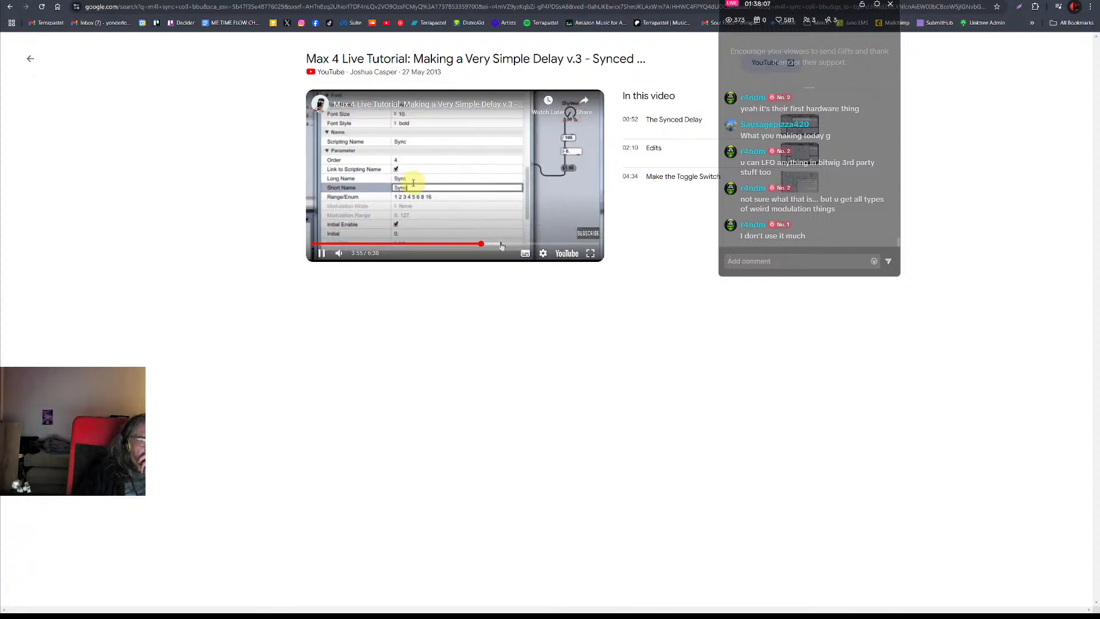
click(502, 245)
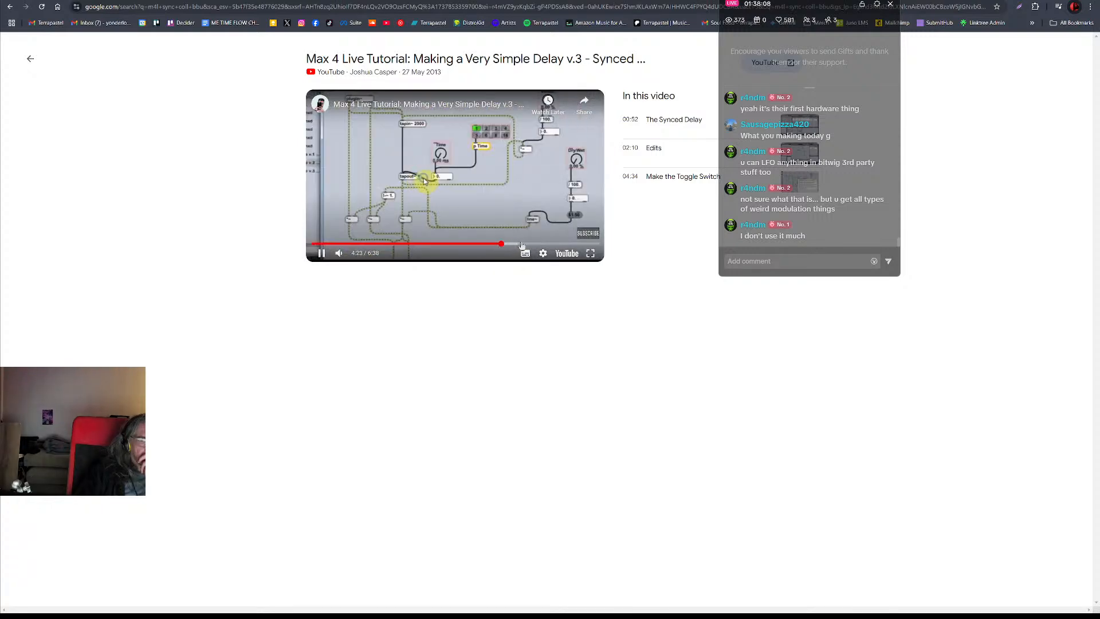
click(547, 245)
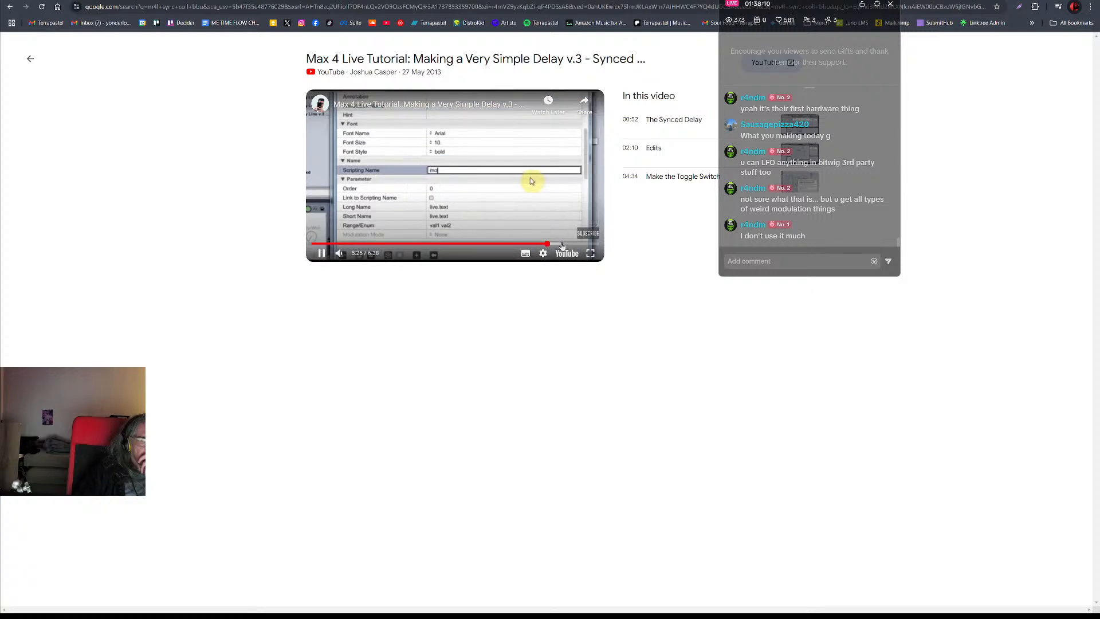
- Skip the delay tutorial video ahead to about 6:03, pause it and return to the LFO patcher window
drag(548, 245, 574, 245)
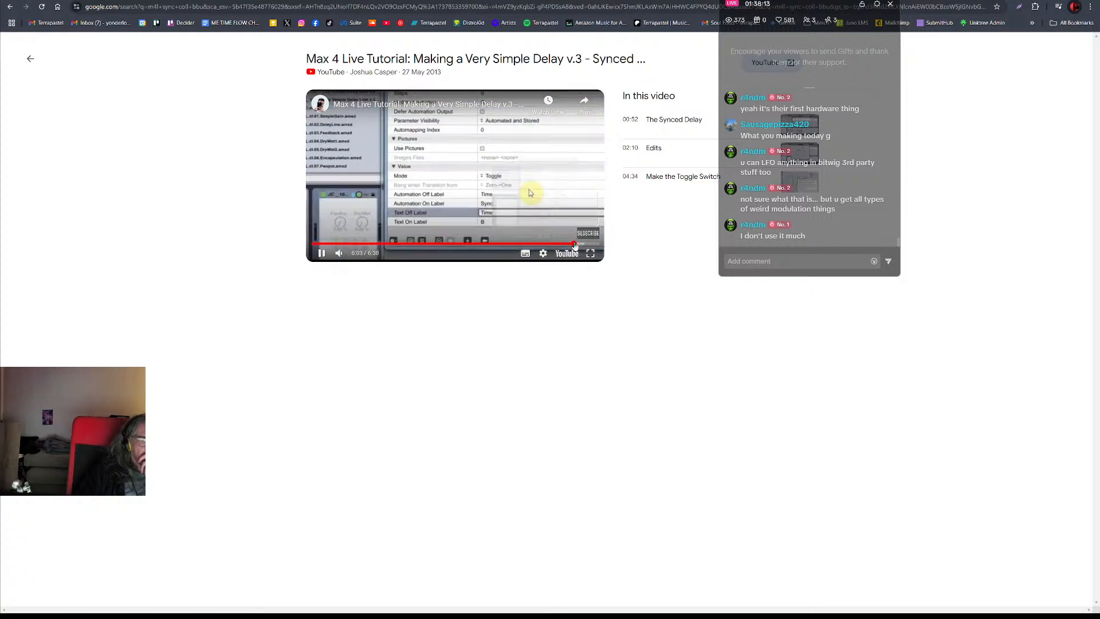
click(461, 169)
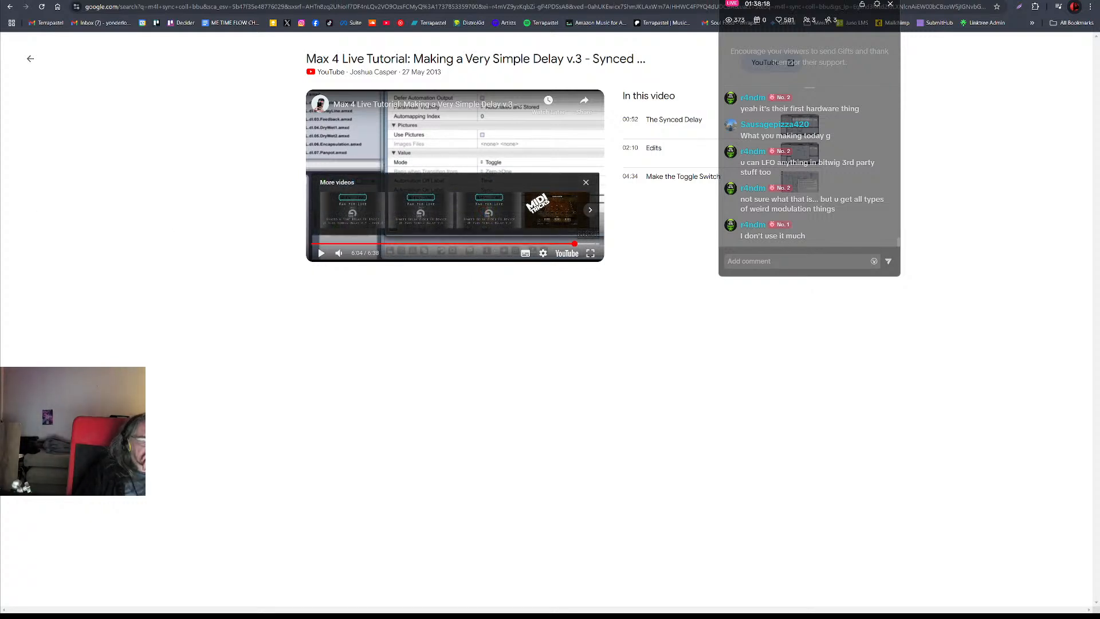
key(alt+Tab)
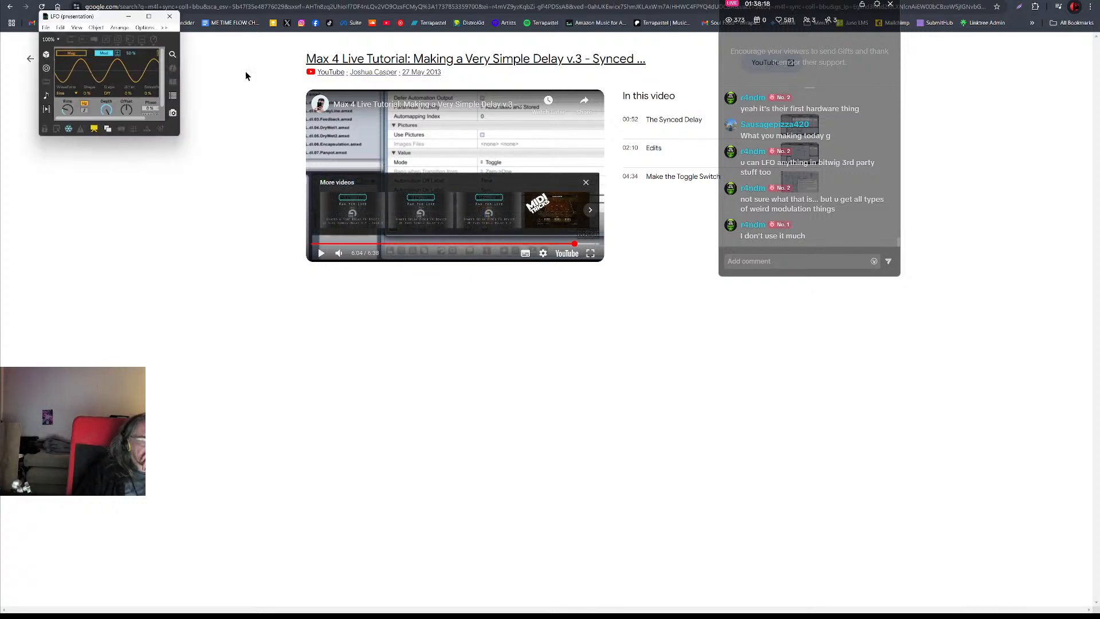
- Switch the LFO patcher from presentation mode to patching mode
click(174, 96)
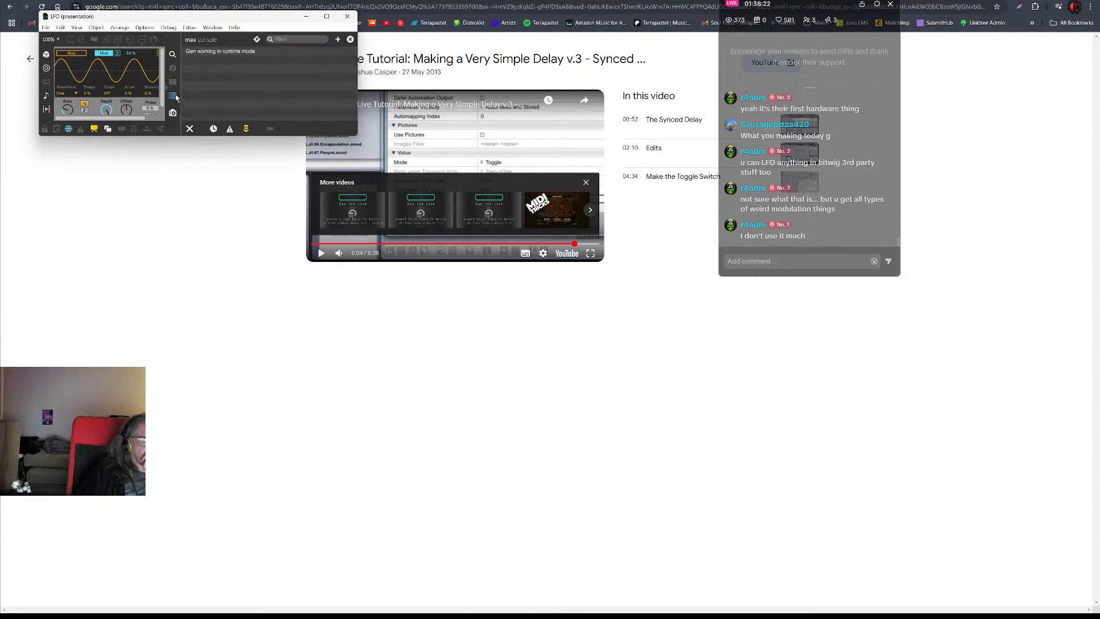
click(174, 96)
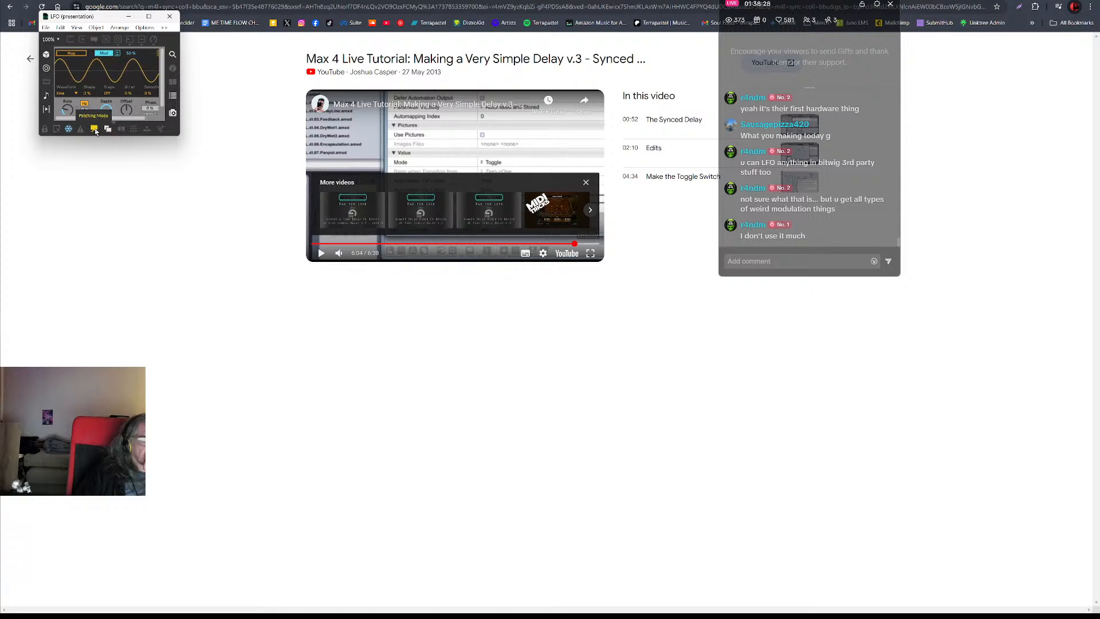
click(107, 130)
click(95, 129)
click(95, 130)
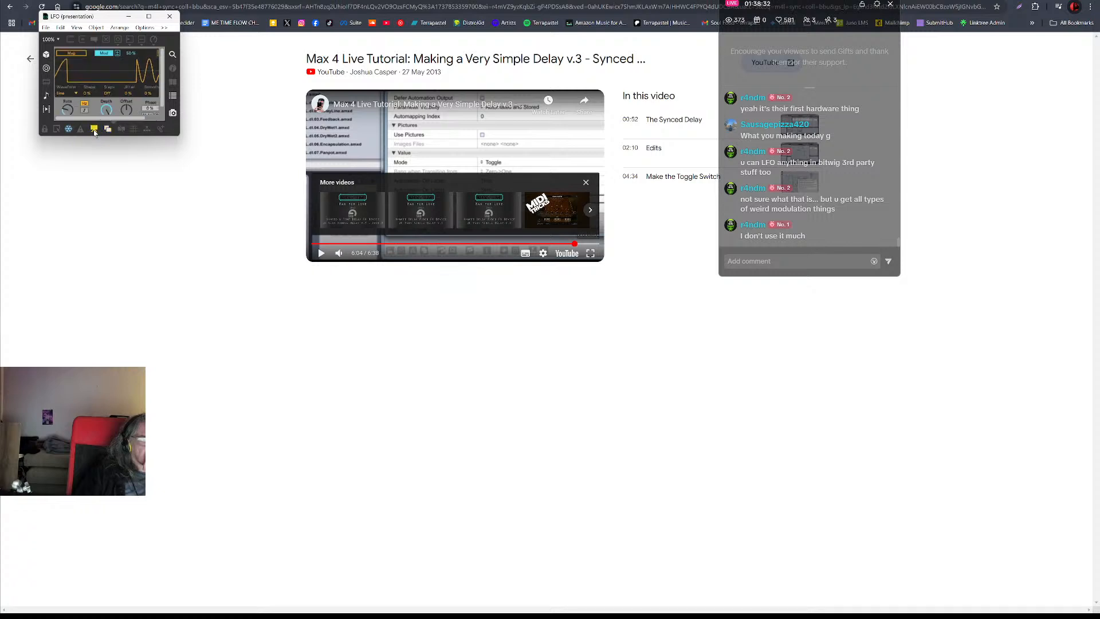
click(94, 130)
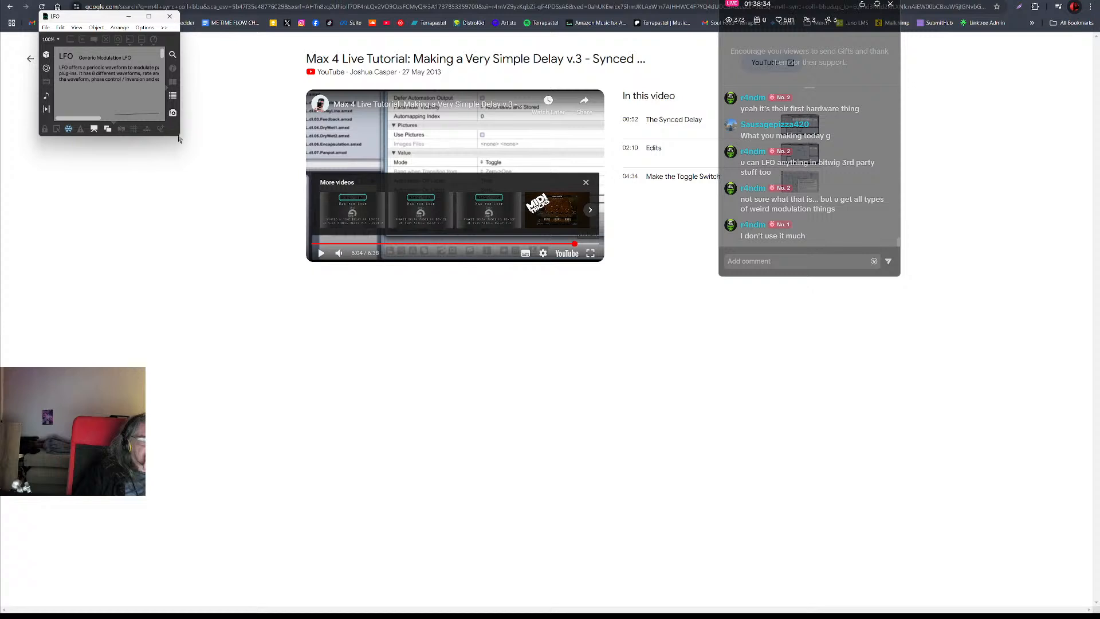
- Enlarge the LFO patcher window to fit the whole patch and look over its subpatches
drag(179, 136, 314, 136)
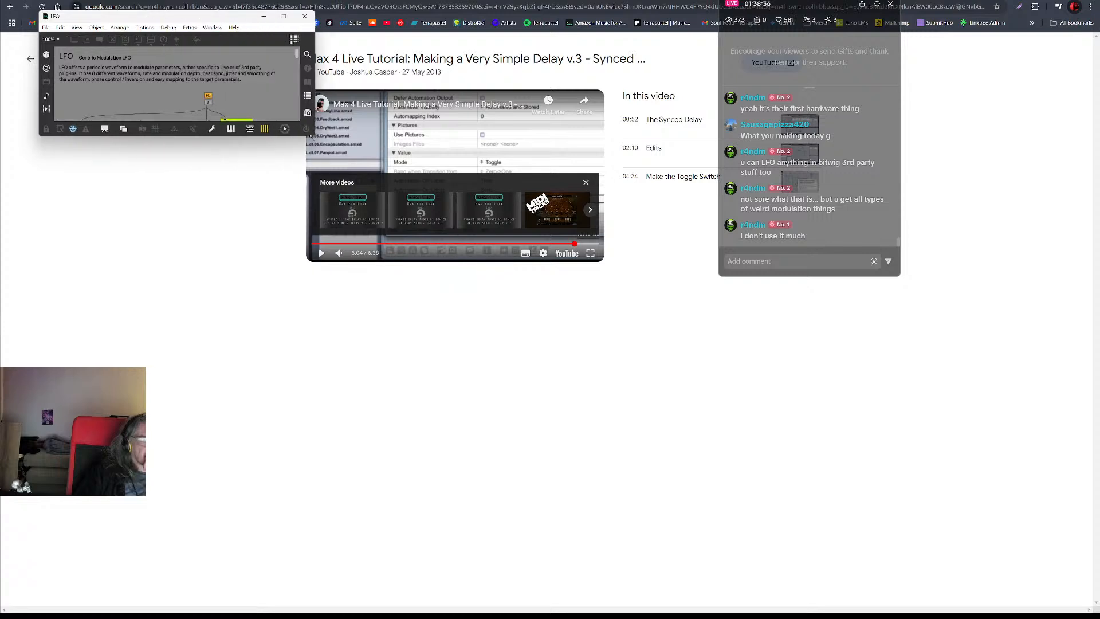
drag(310, 135, 511, 534)
scroll(307, 283, down, 2)
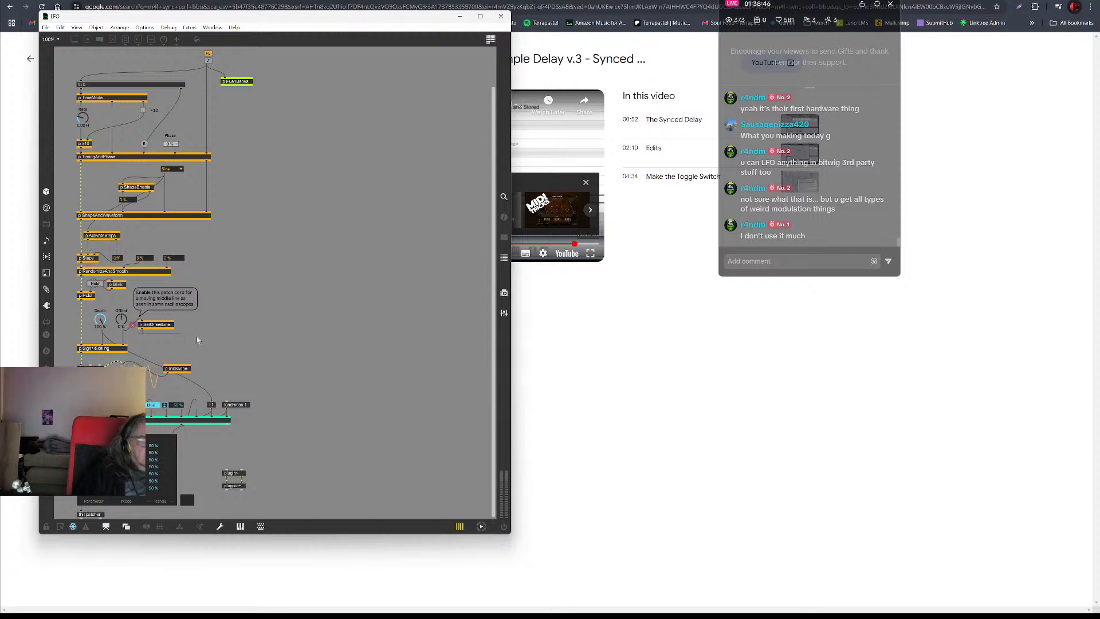
scroll(205, 338, up, 2)
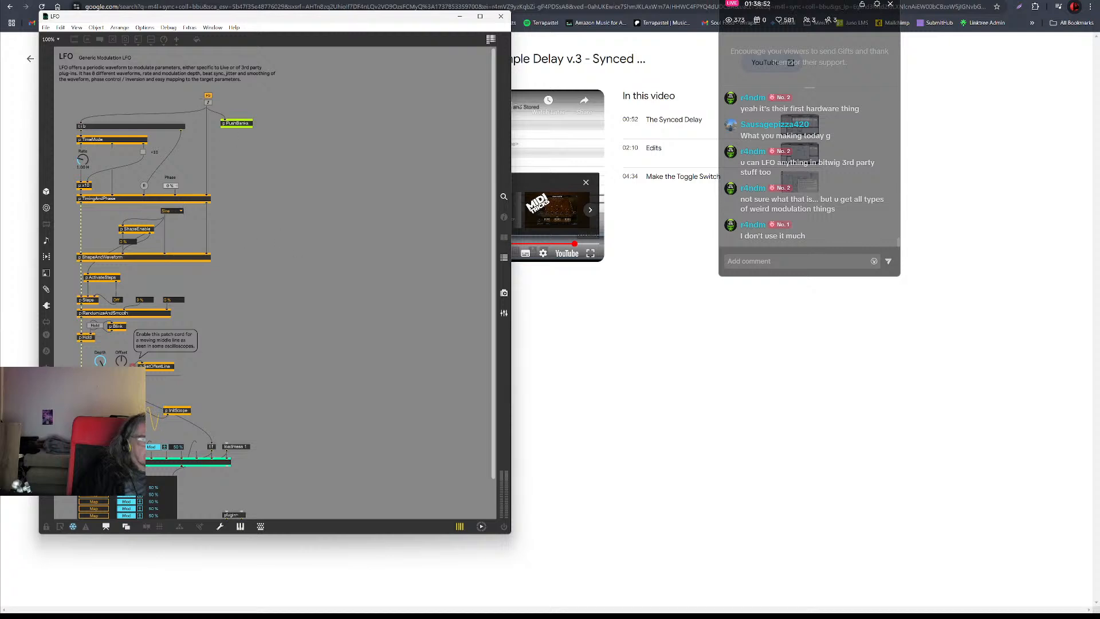
- Recheck the Reddit instructions and open the rate coll's data list inside the LFO's TimingAndPhase subpatch
key(alt+Tab)
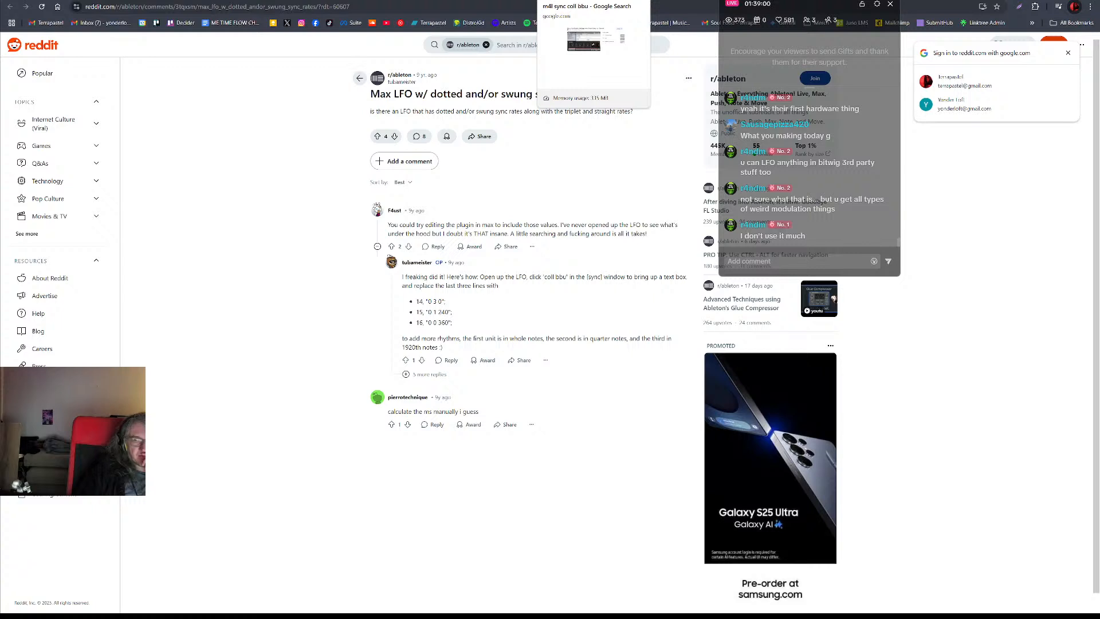
click(567, 1)
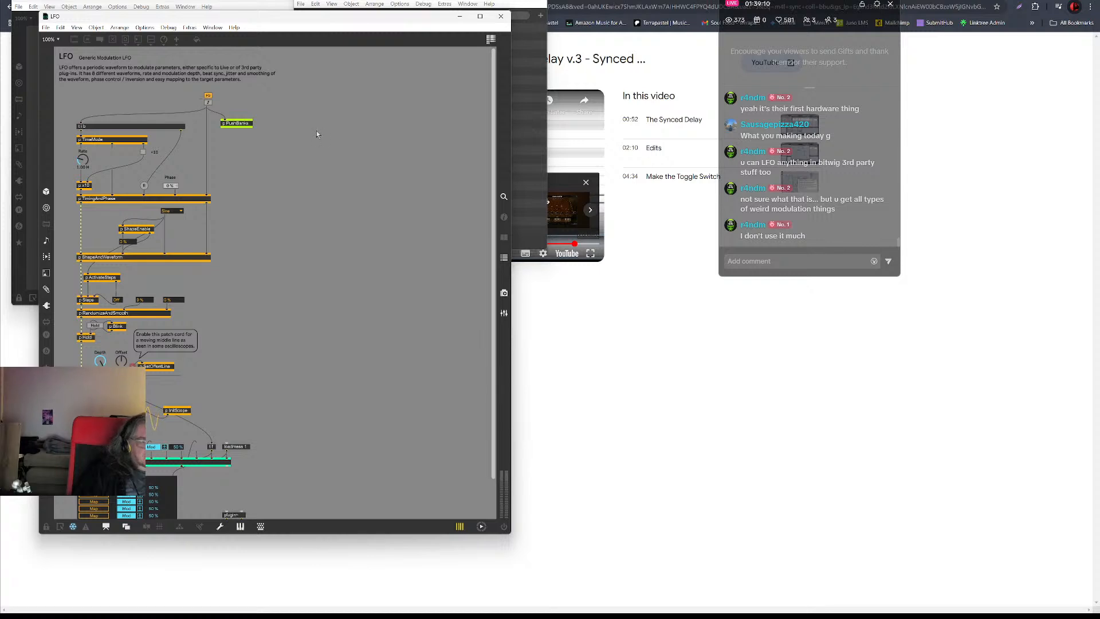
scroll(299, 264, down, 3)
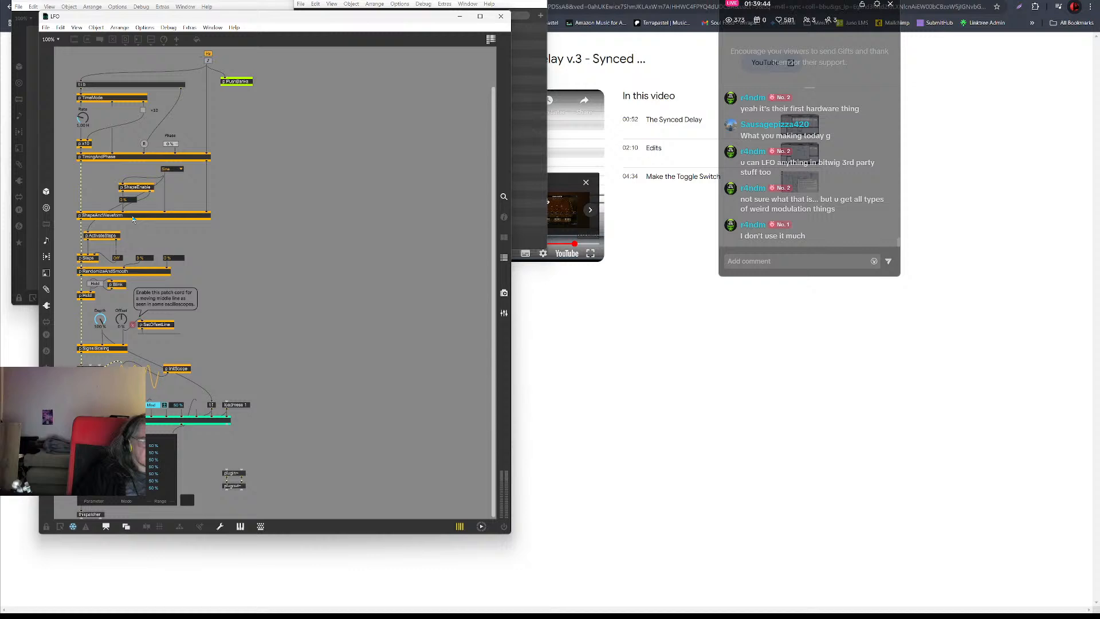
double_click(108, 158)
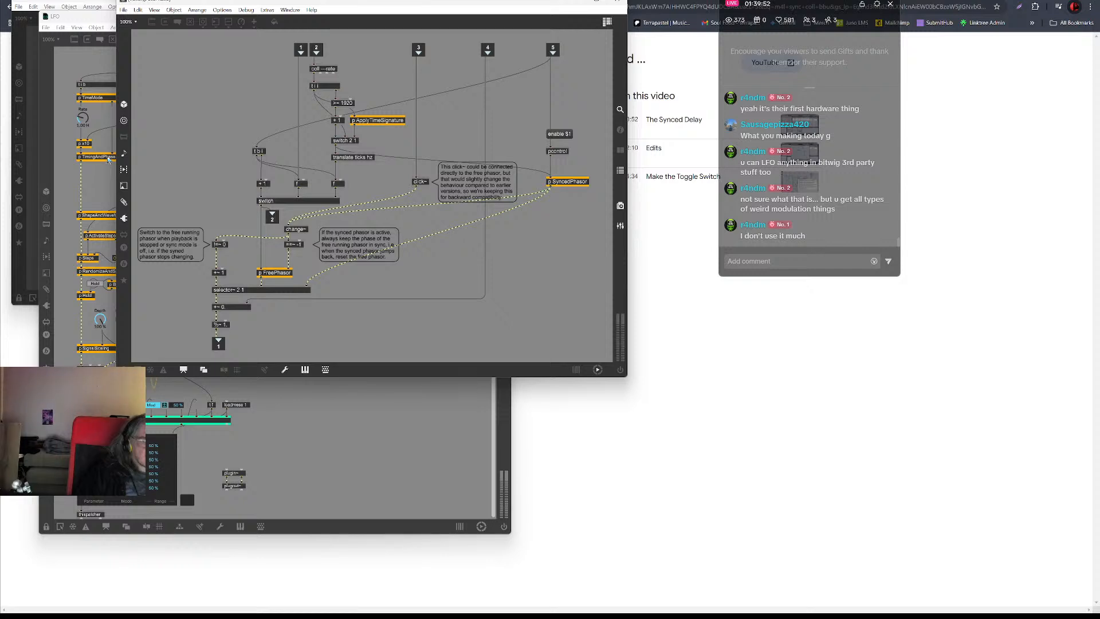
double_click(321, 69)
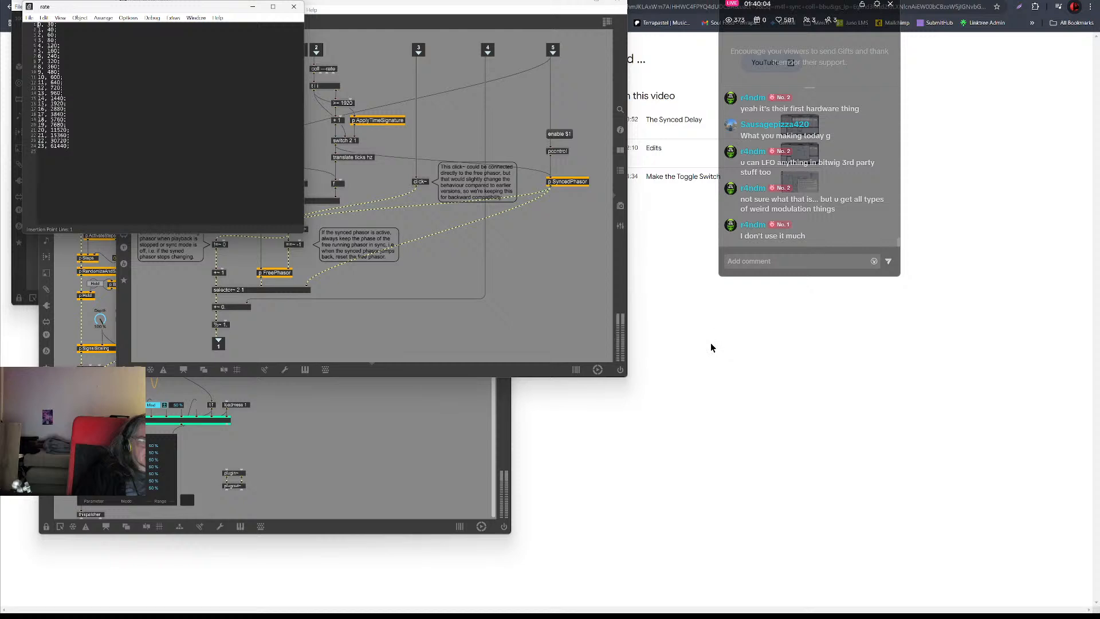
- Compare the rate list's entries with the replacement lines given in the Reddit thread
click(486, 0)
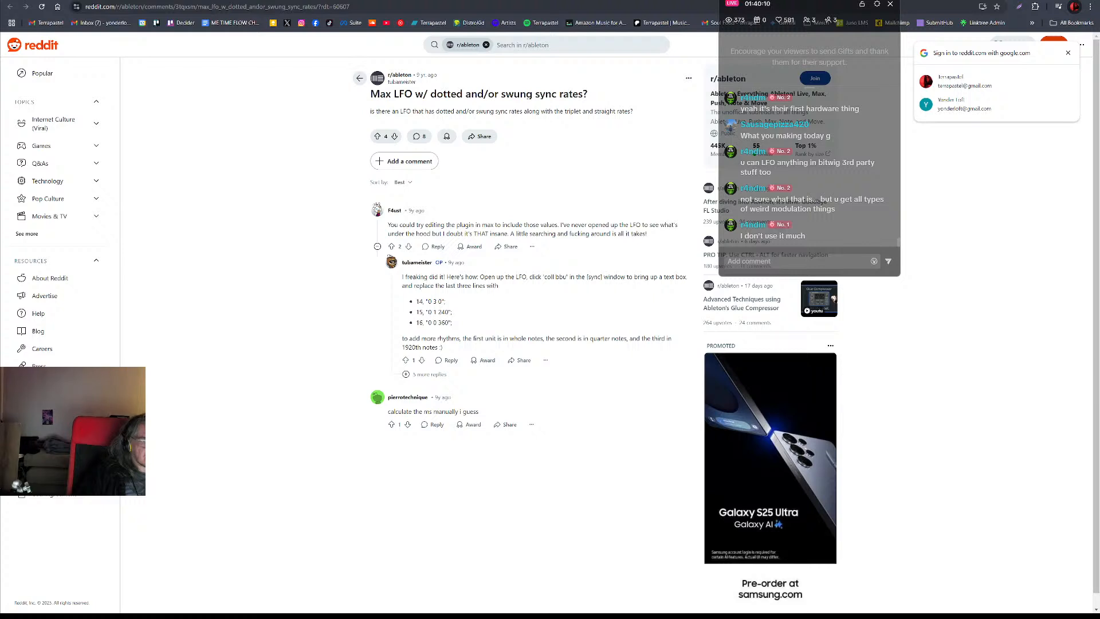
key(alt+Tab)
click(54, 93)
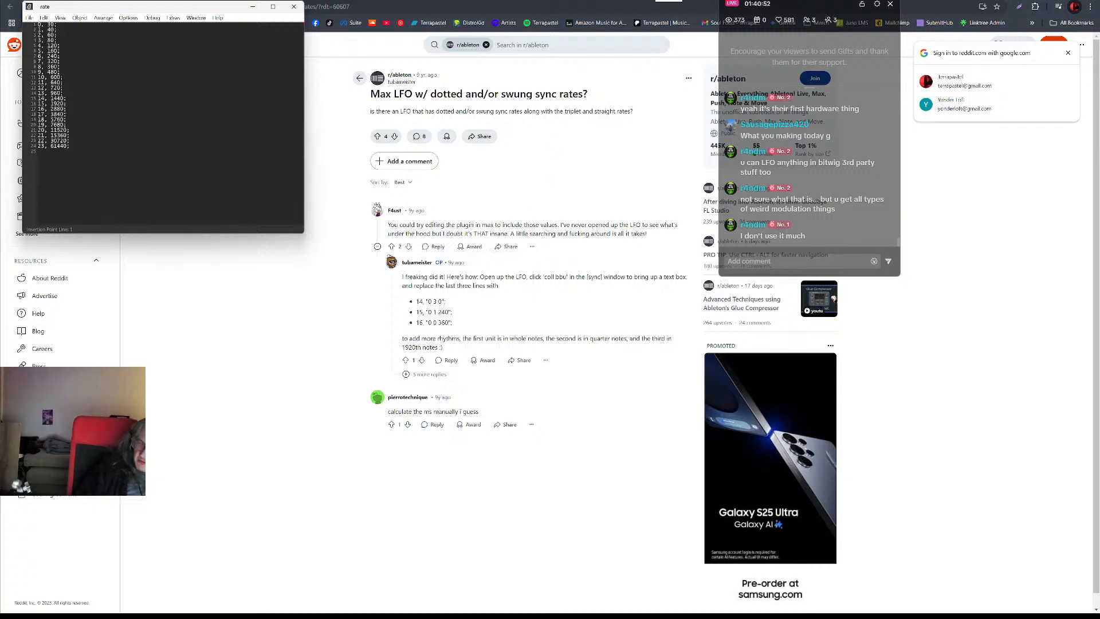
- Search the web for "m4l lfo add dotted notes" in a new browser tab
key(ctrl+t)
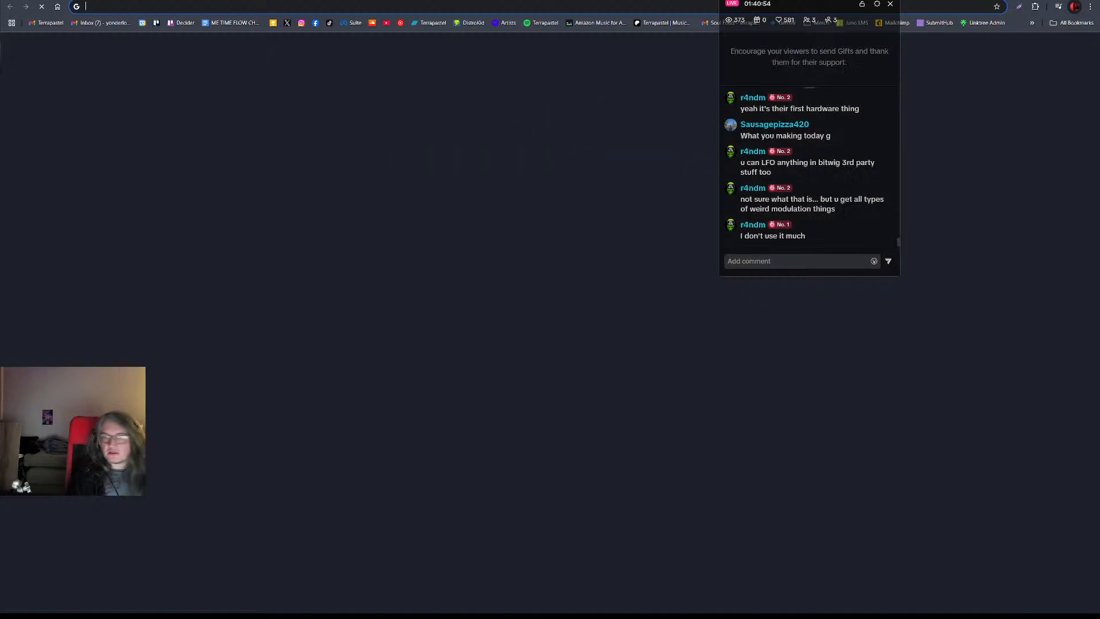
text(m4l)
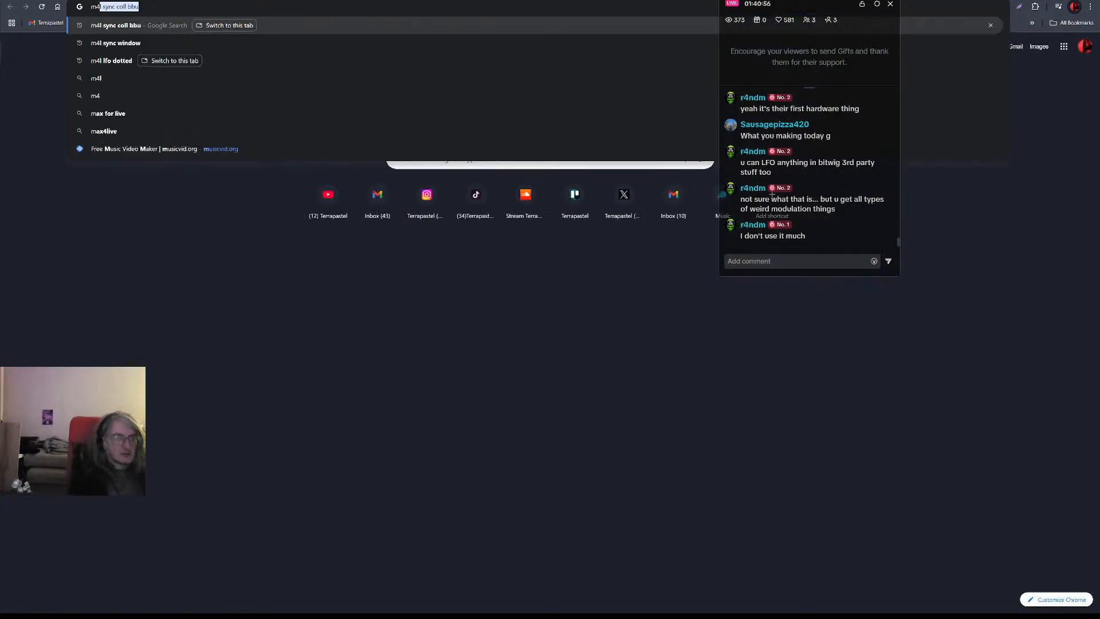
text( lfo )
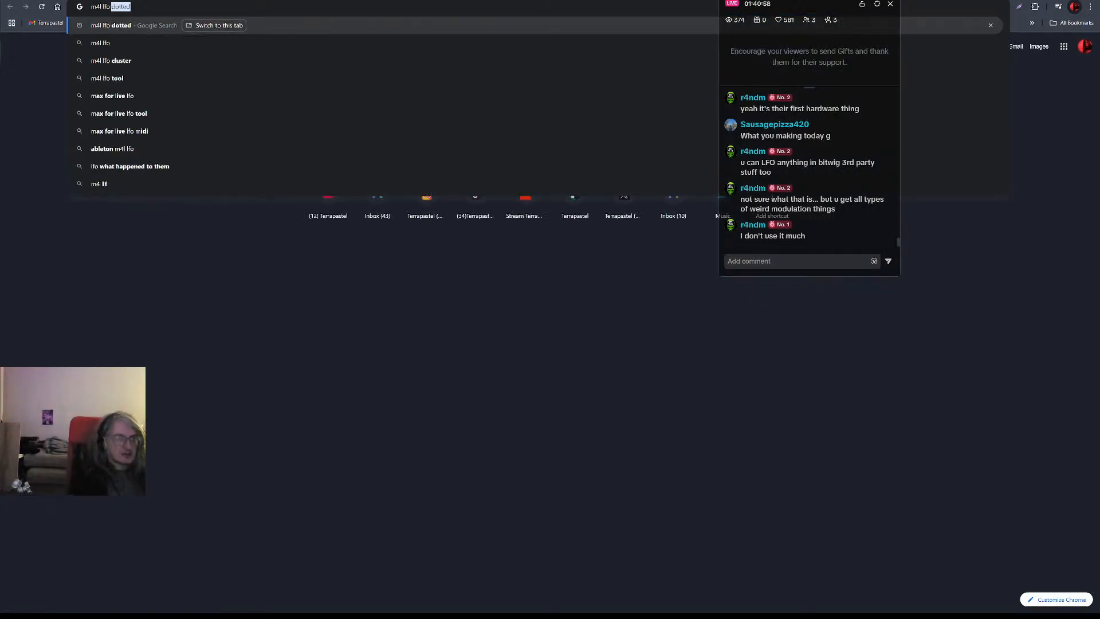
text(add )
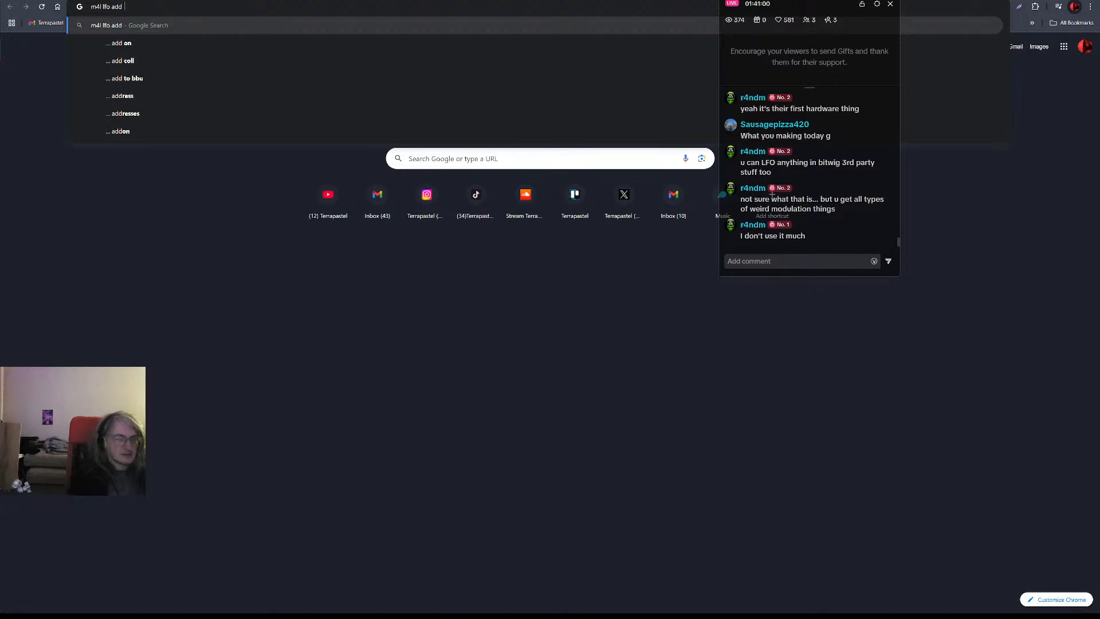
text(dotted notes)
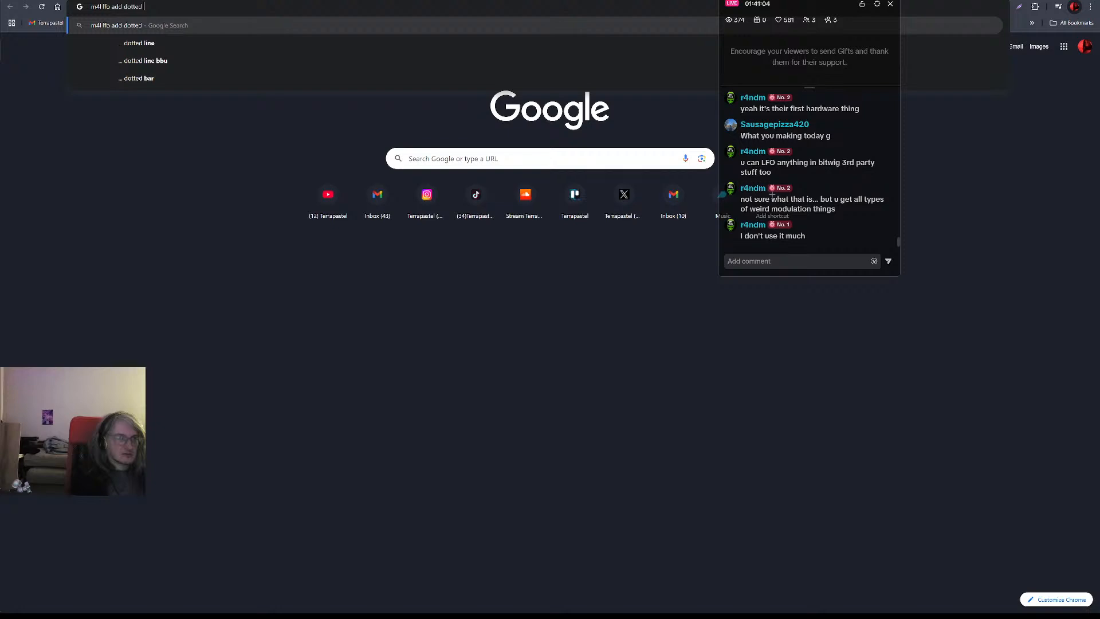
key(Return)
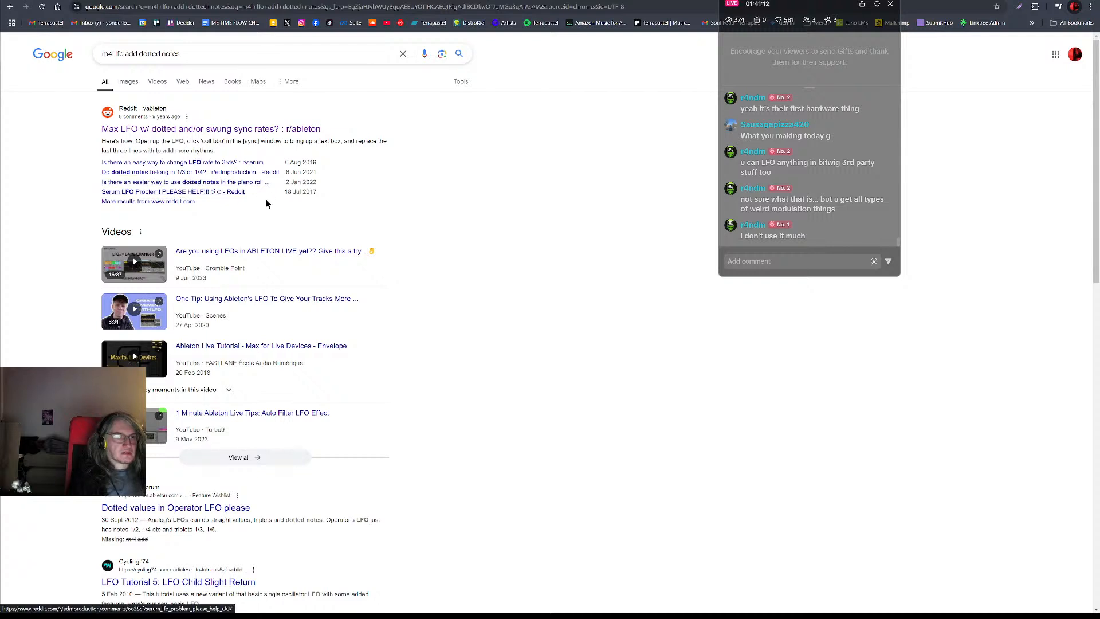
- Look through the first results page for guidance on dotted LFO rates, previewing the Cycling '74 LFO Tutorial 1 image
scroll(365, 197, down, 4)
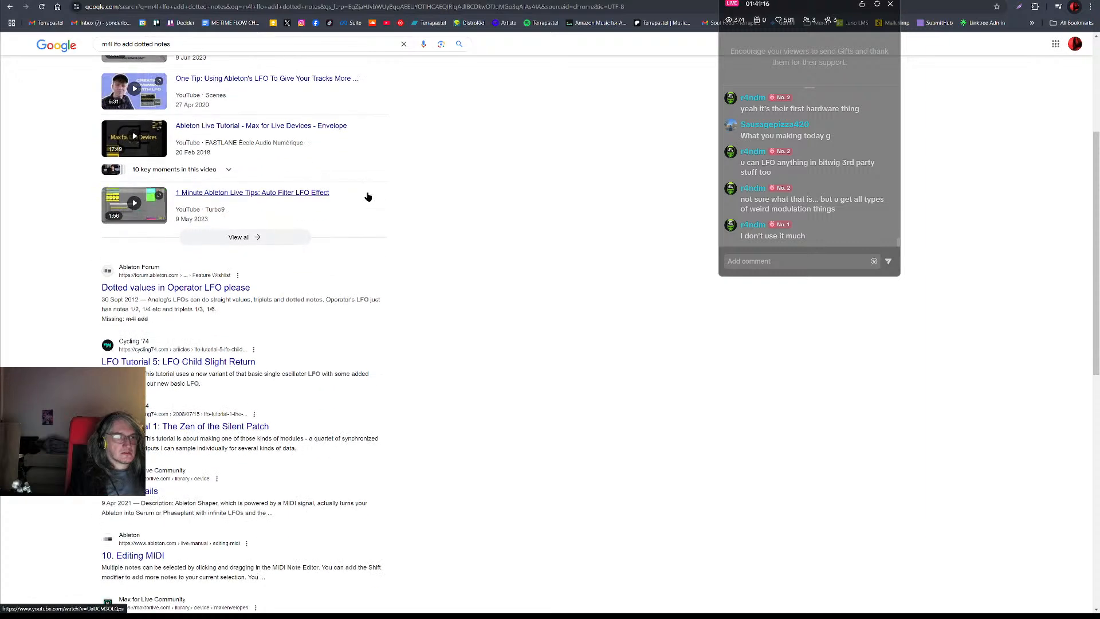
scroll(364, 201, down, 2)
scroll(356, 247, down, 2)
scroll(319, 267, down, 2)
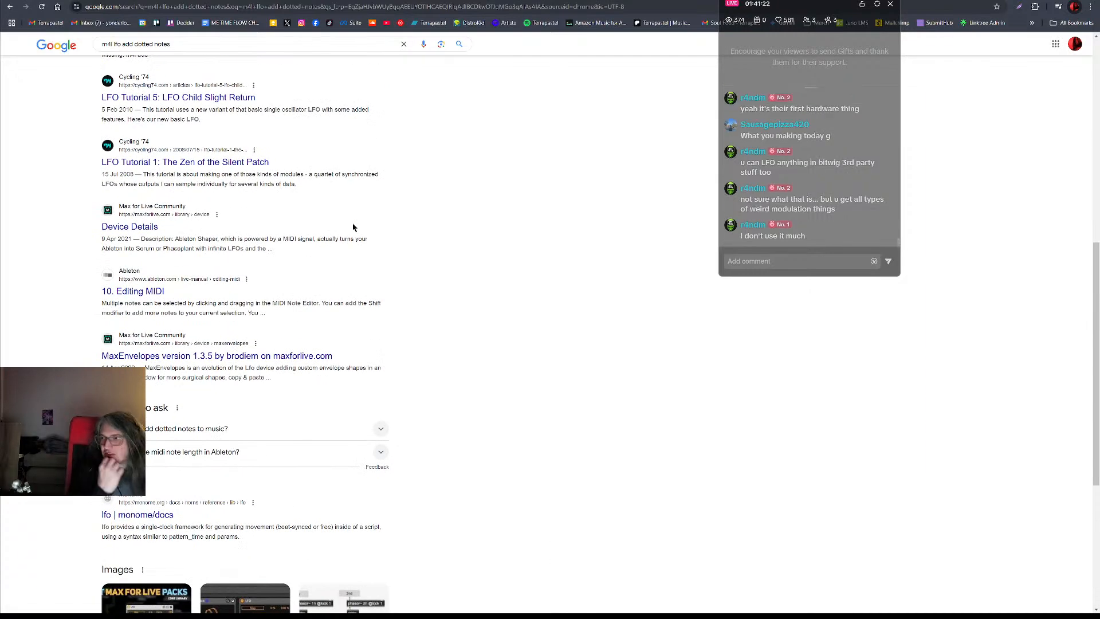
scroll(396, 246, down, 4)
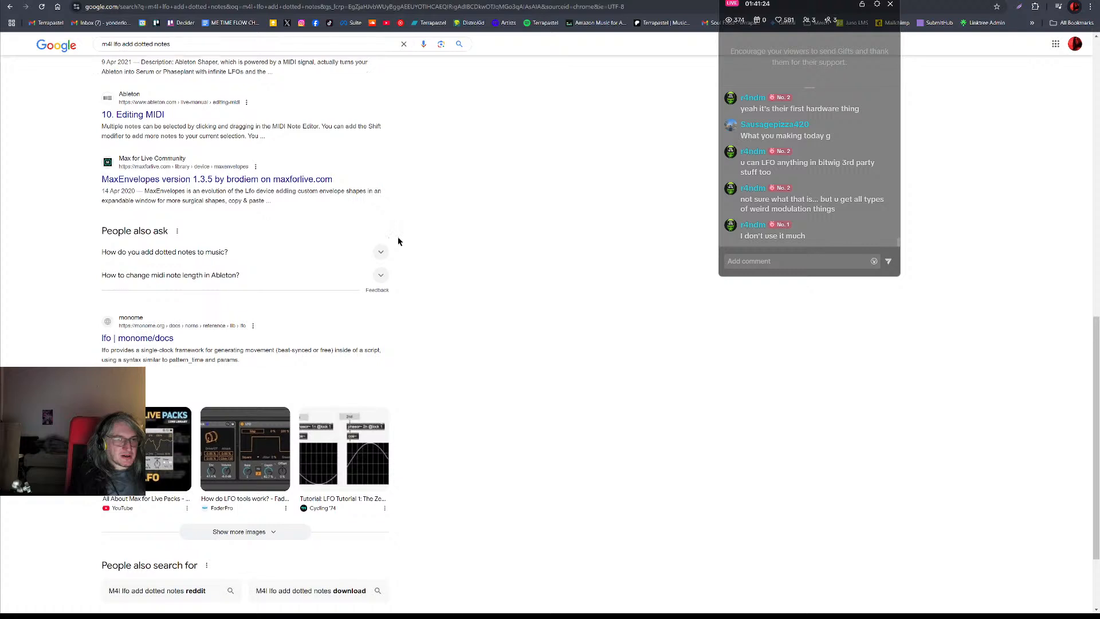
scroll(398, 247, down, 3)
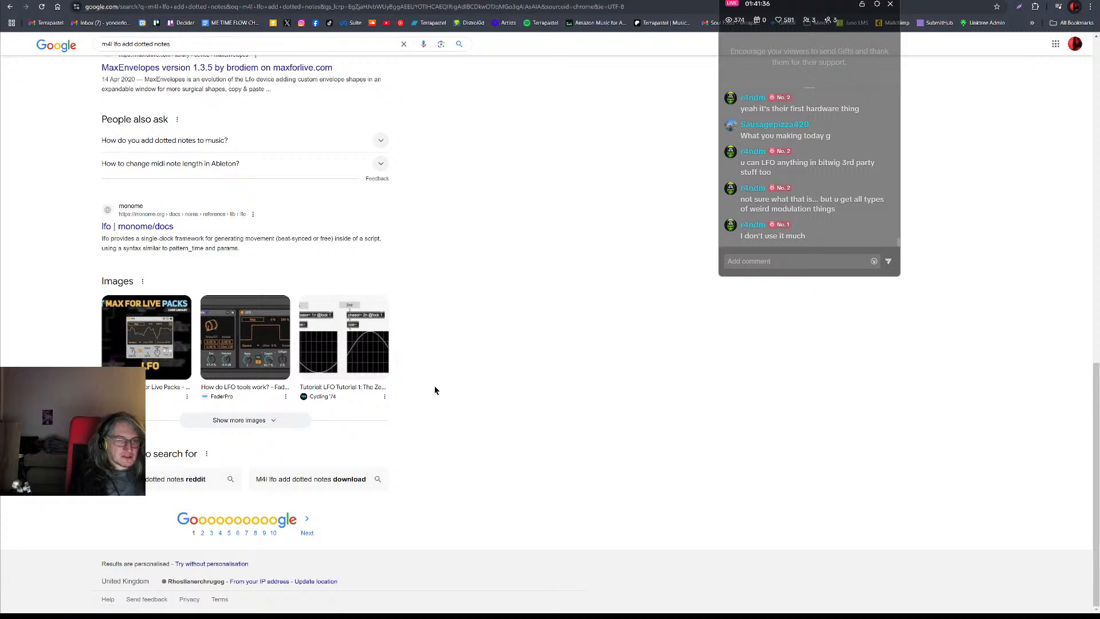
scroll(643, 260, up, 3)
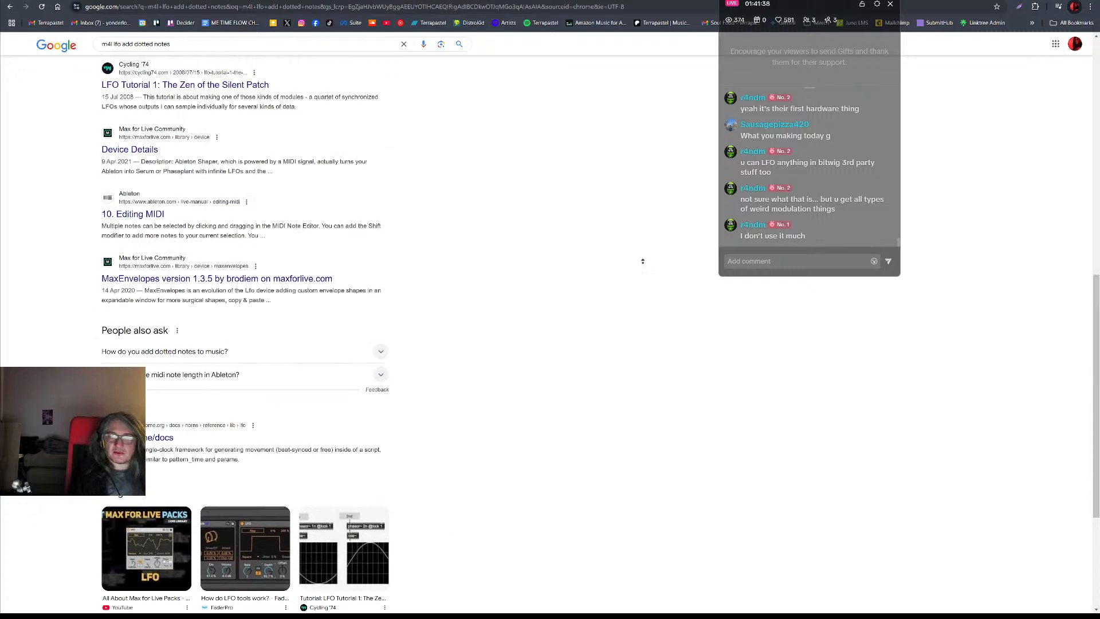
scroll(442, 410, down, 3)
click(343, 344)
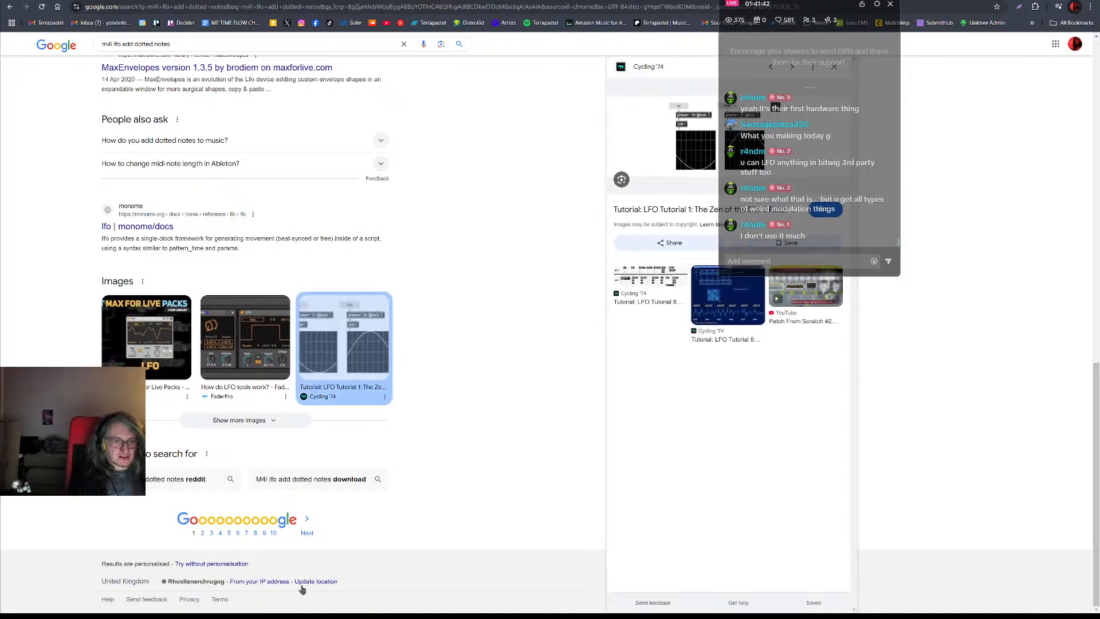
scroll(481, 447, up, 4)
scroll(404, 447, down, 4)
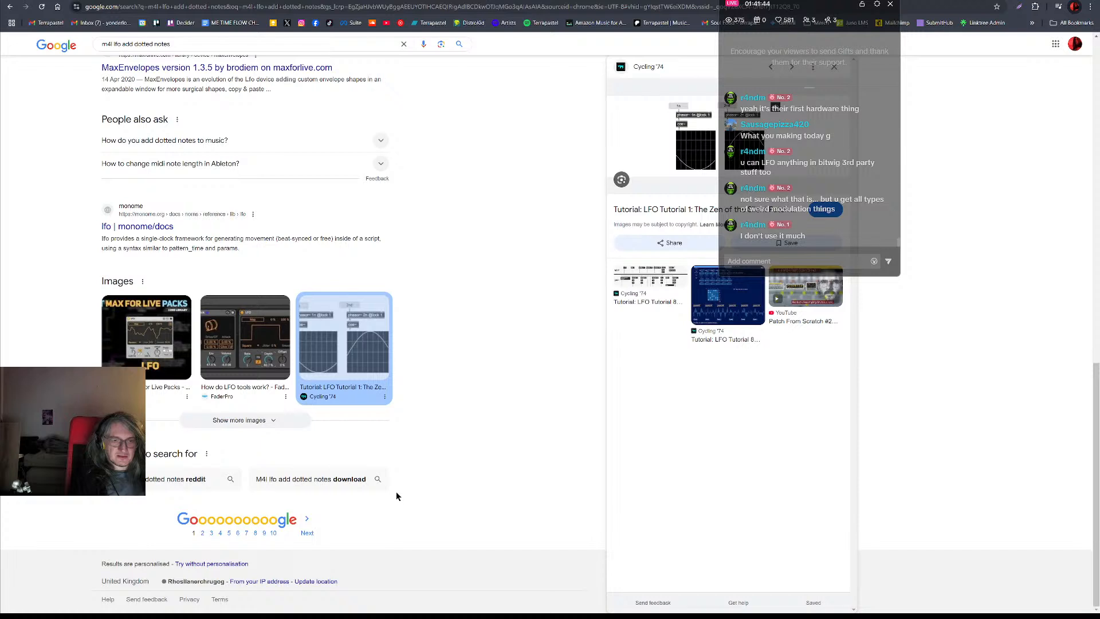
- Look through the second page of search results and return to the Reddit thread on dotted sync rates
click(307, 533)
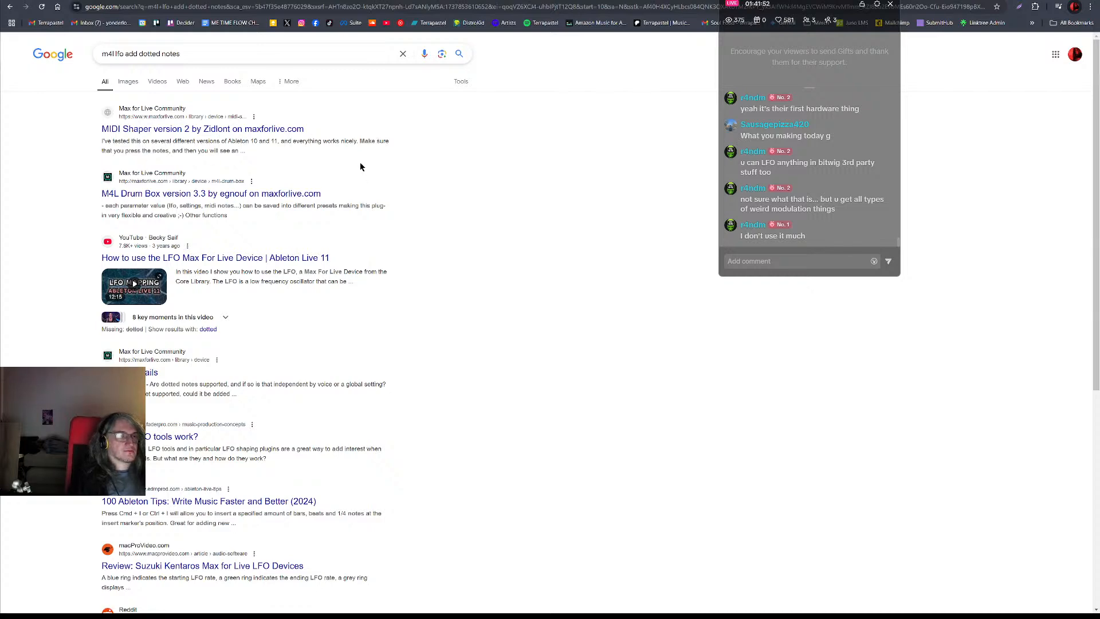
scroll(373, 278, down, 3)
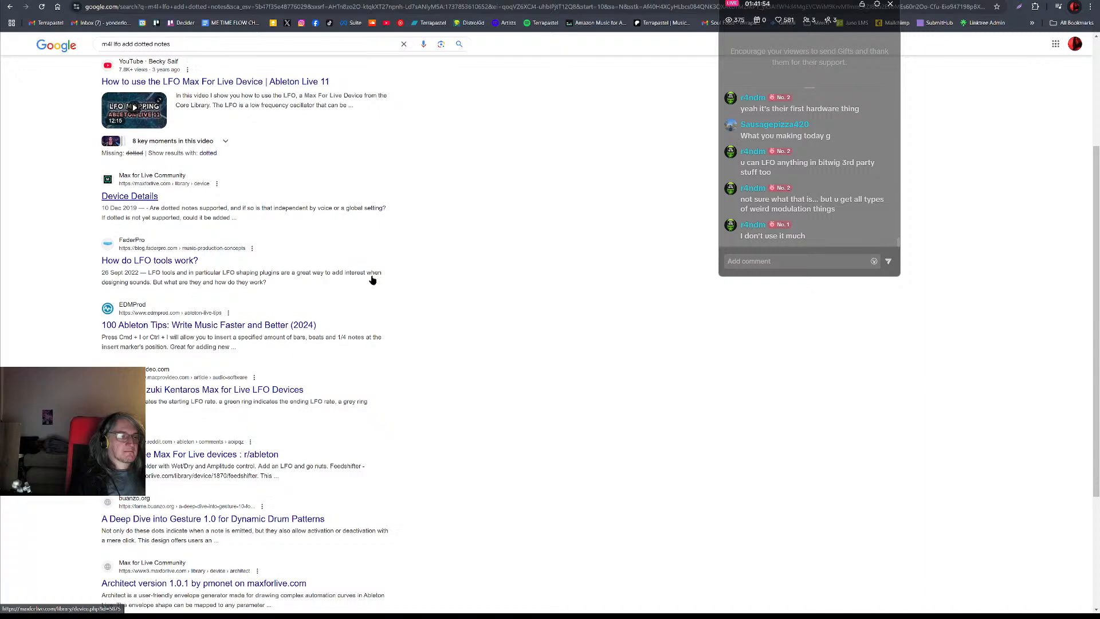
scroll(371, 279, down, 2)
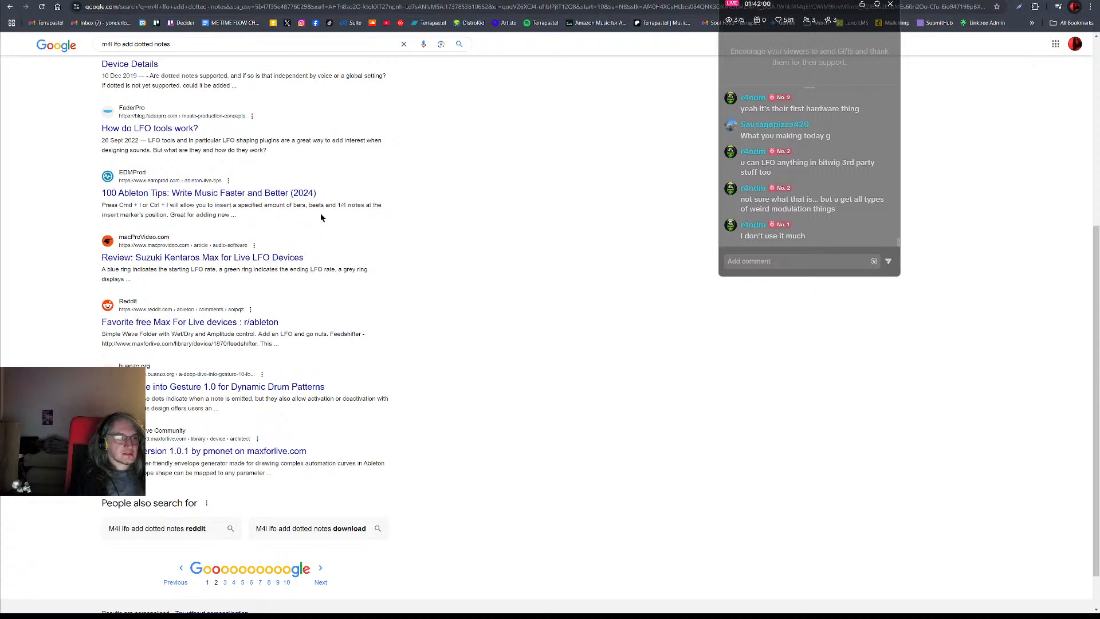
scroll(450, 245, up, 5)
click(447, 0)
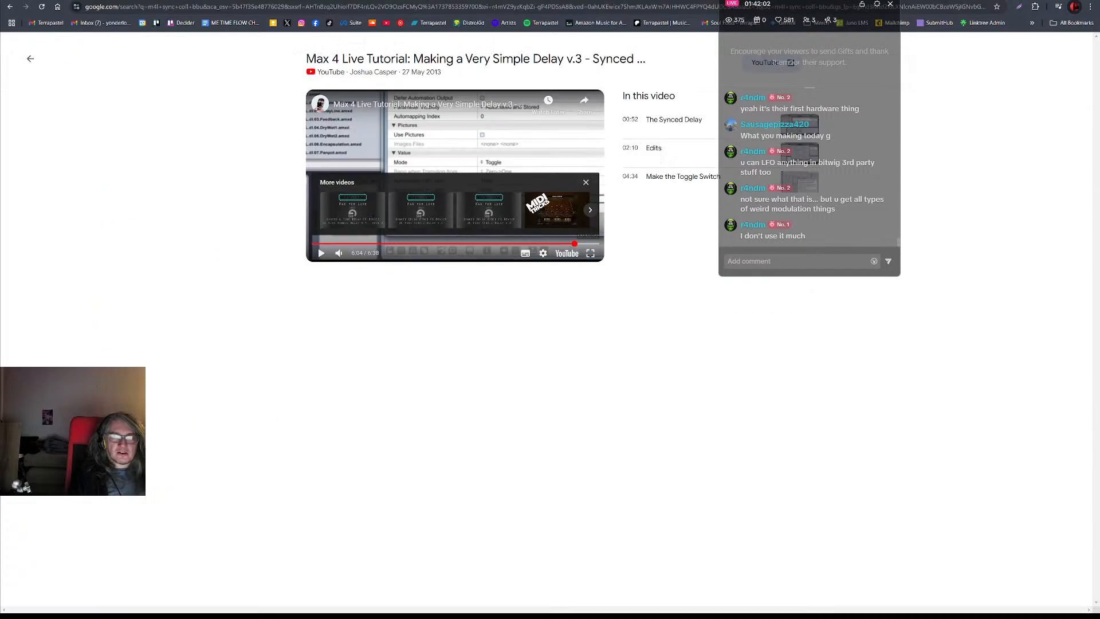
click(447, 1)
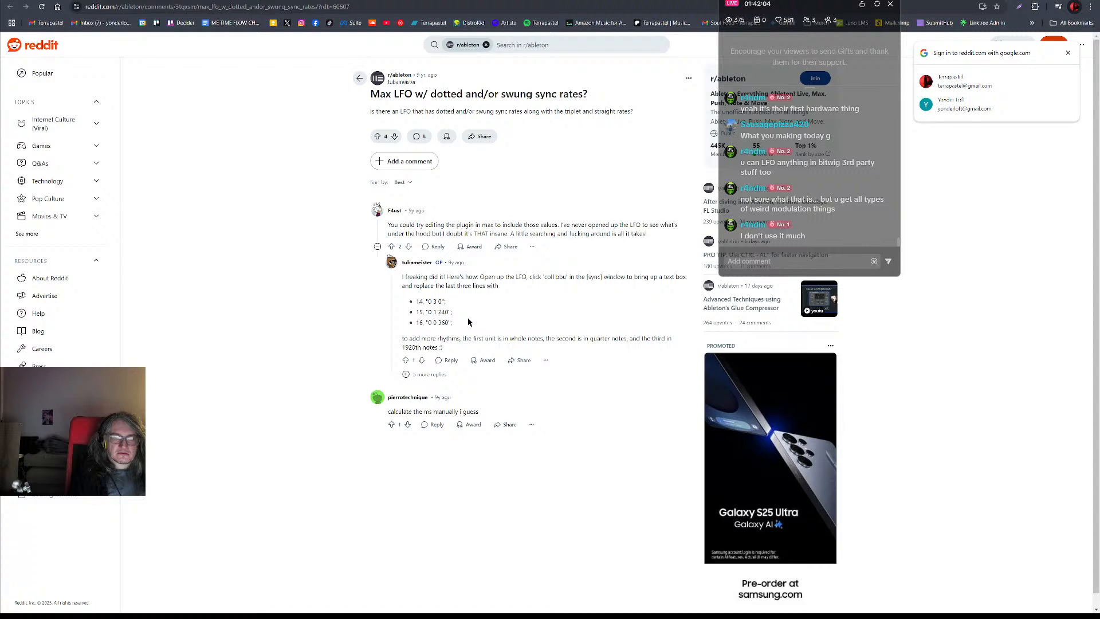
- Reread the Reddit thread's rate instructions, check the coll rate list in the LFO patch, and close the list window
drag(560, 111, 611, 111)
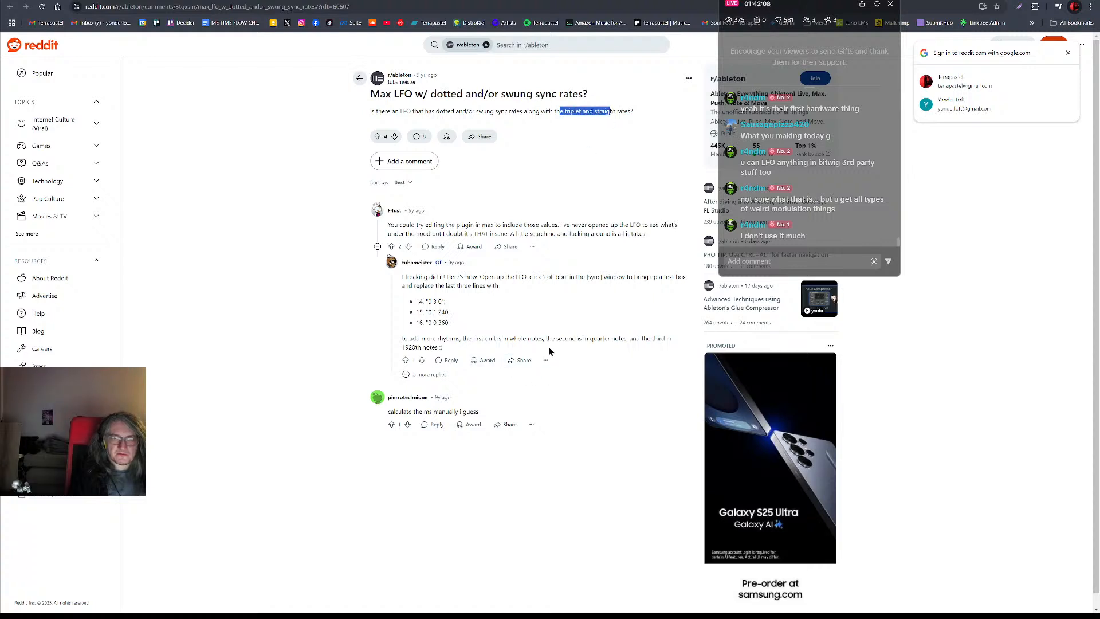
click(528, 282)
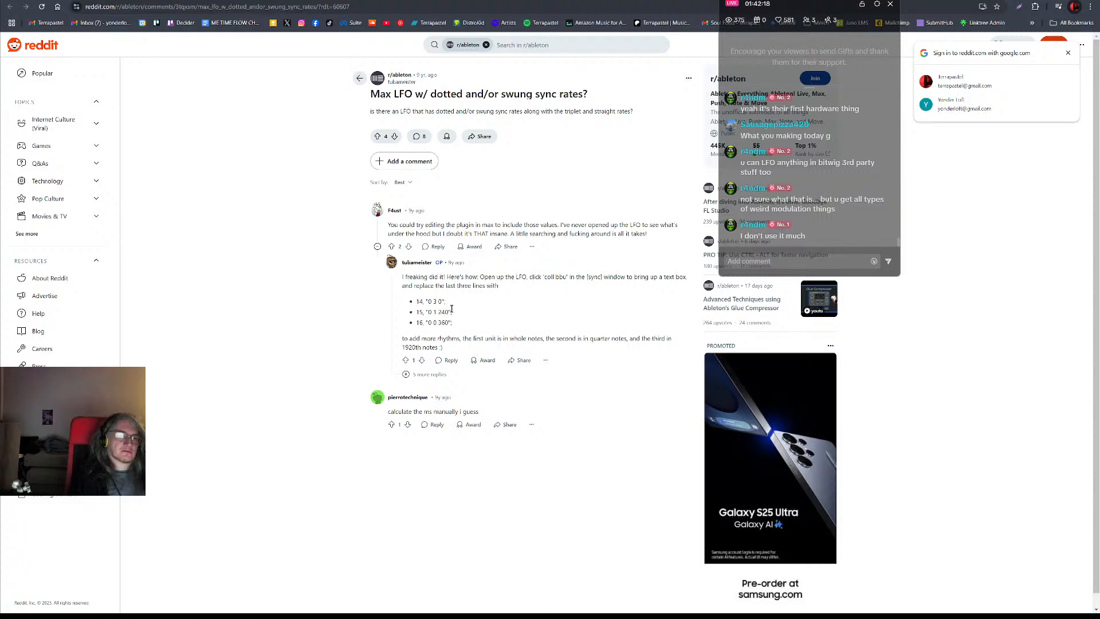
key(alt+Tab)
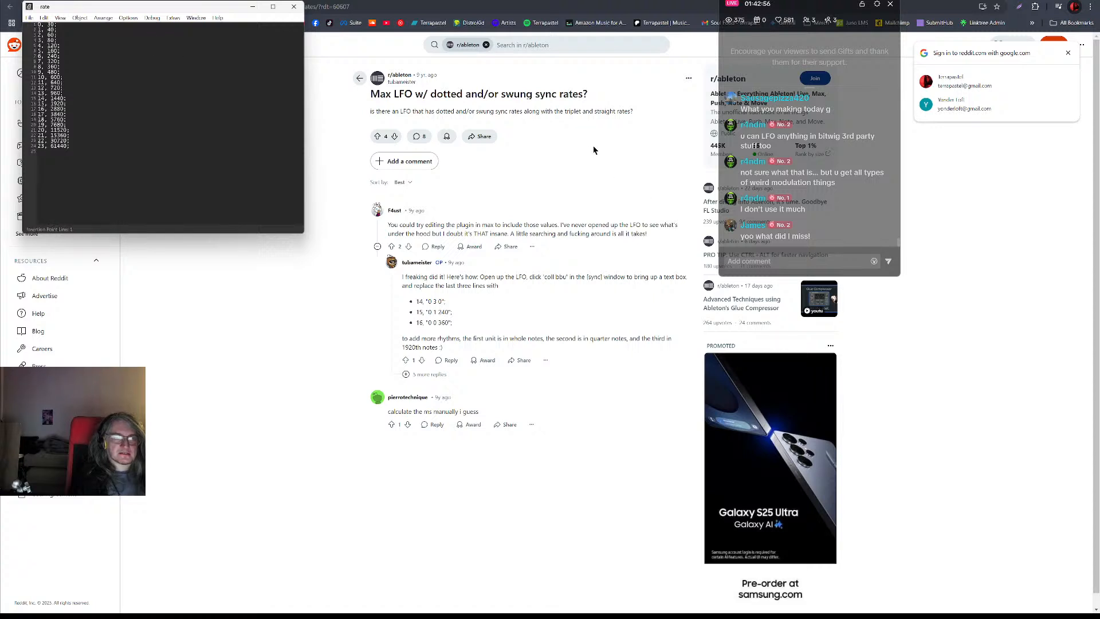
key(alt+Tab)
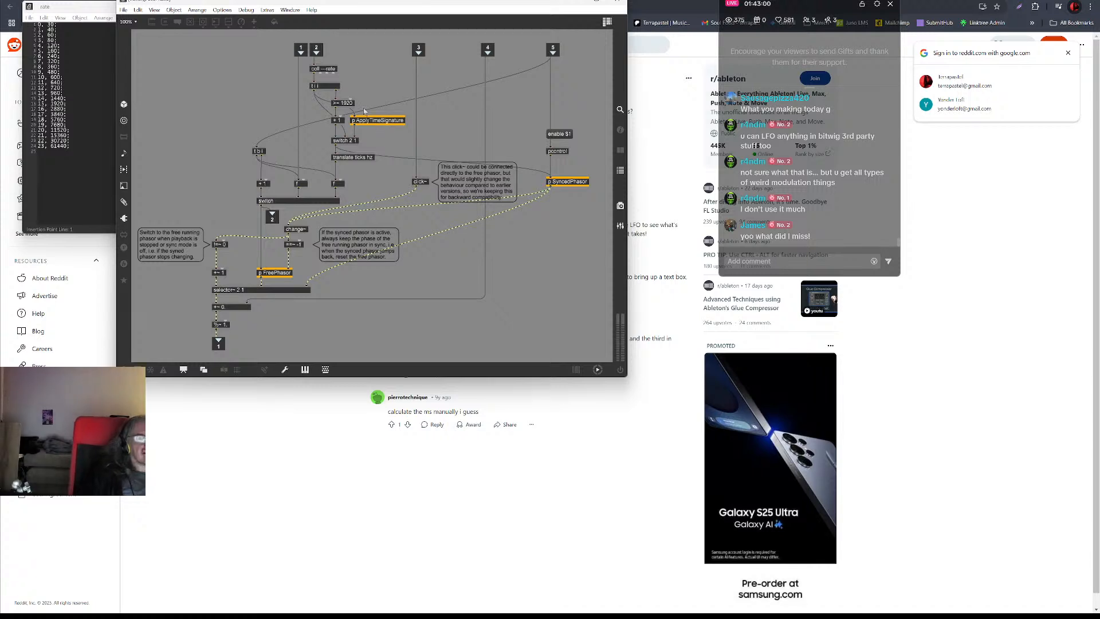
double_click(322, 69)
click(295, 5)
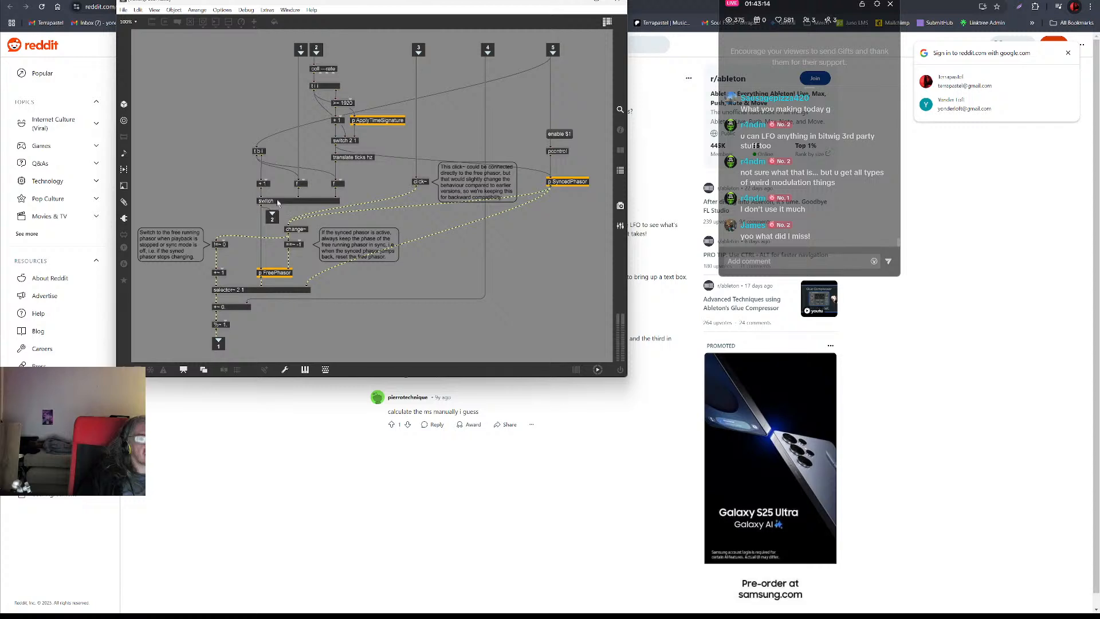
- Compare the Reddit thread's editing instructions with the LFO's main patcher and its phasor subpatch
click(530, 441)
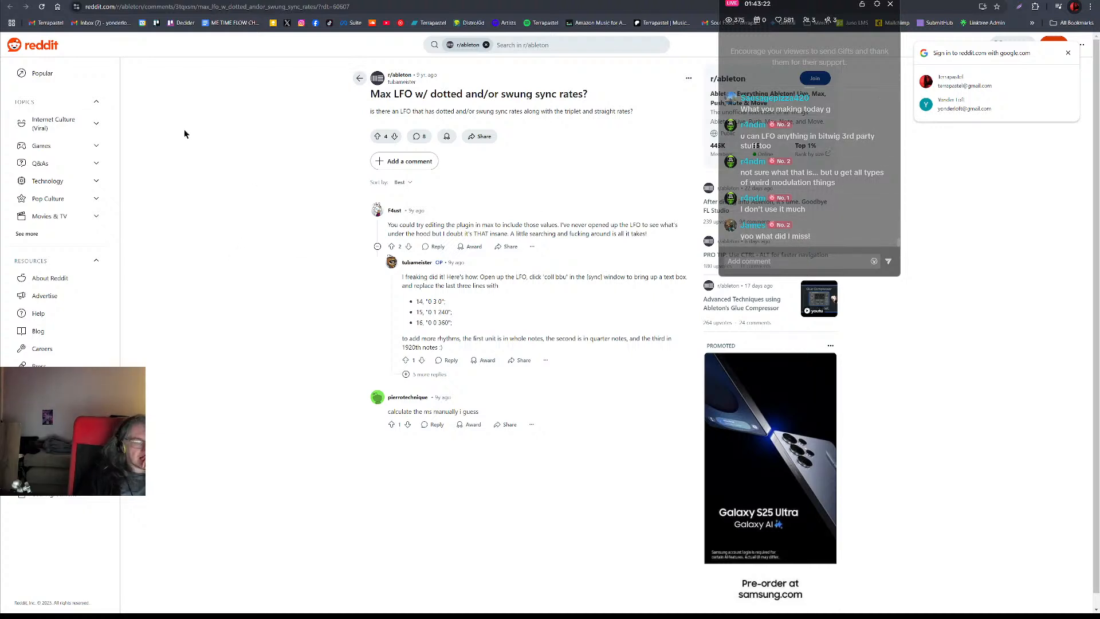
key(alt+Tab)
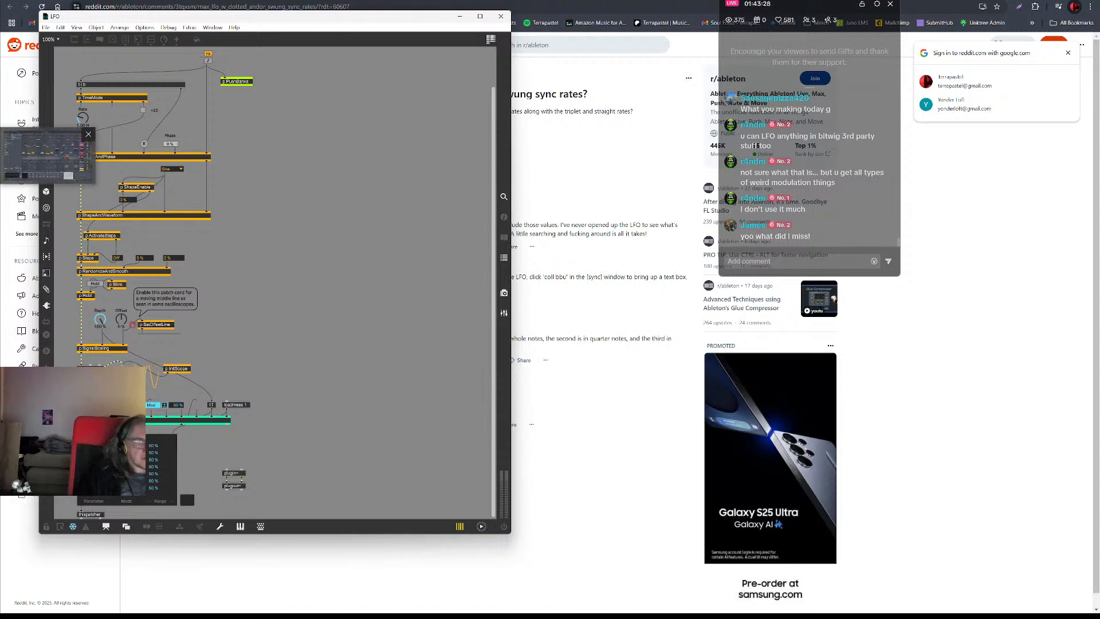
key(alt+Tab)
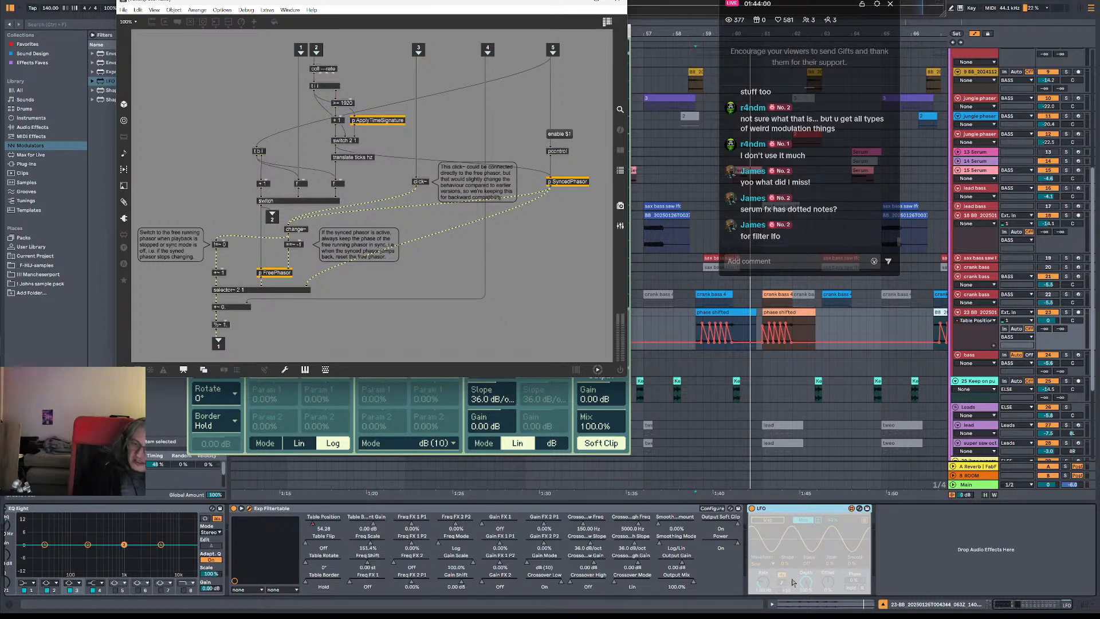
click(575, 457)
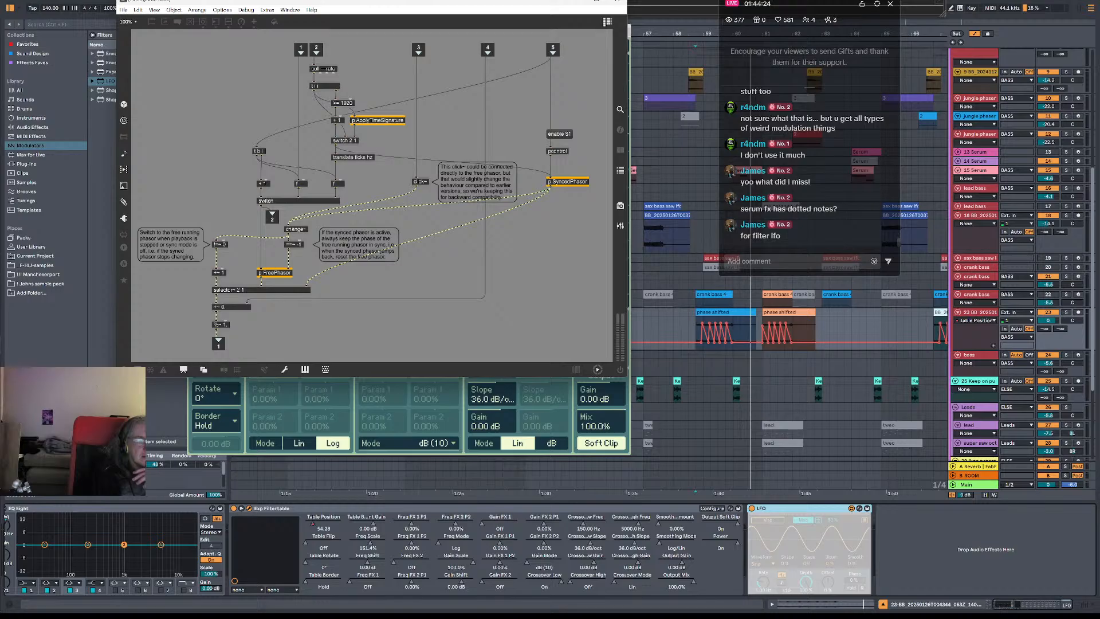
- Search the web for "m4l dotted lfo" in a new browser tab
key(alt+Tab)
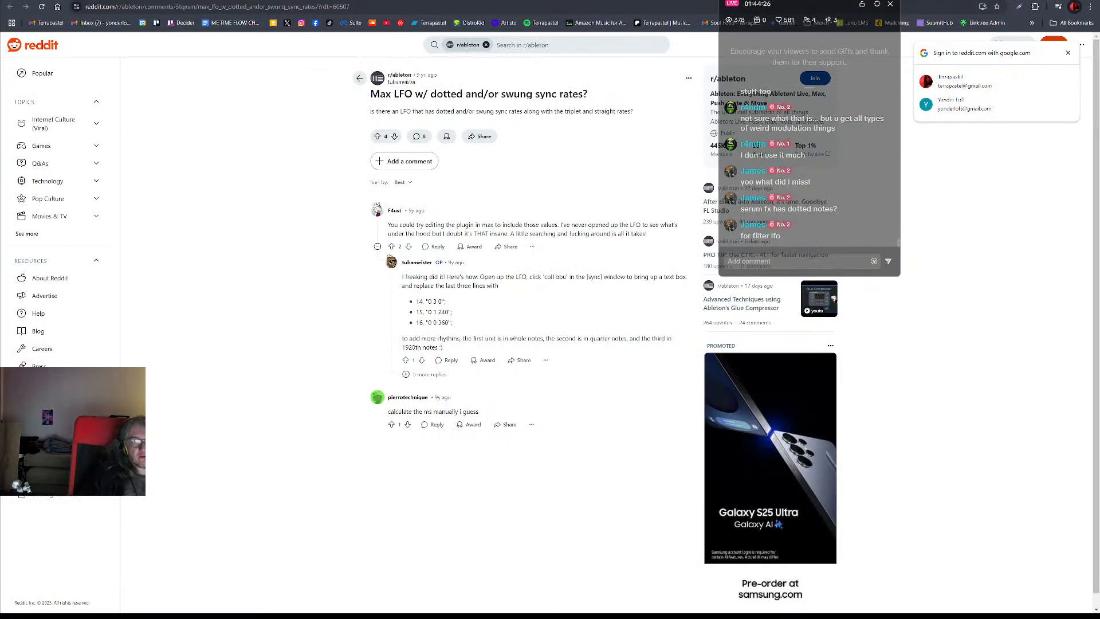
key(ctrl+t)
text(m4l)
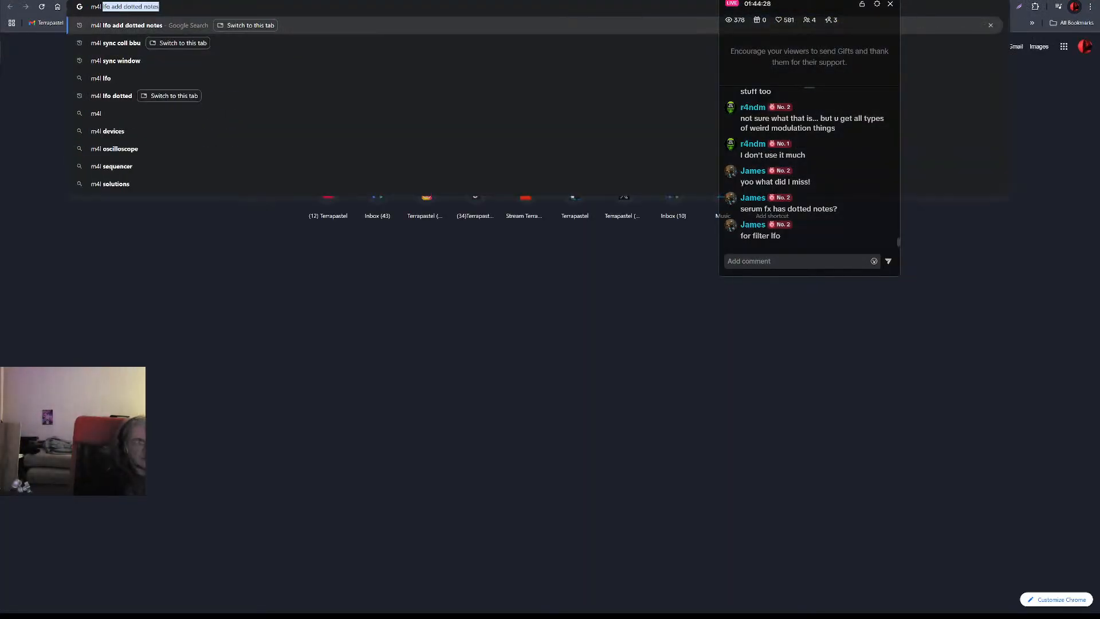
text( dotted lfo)
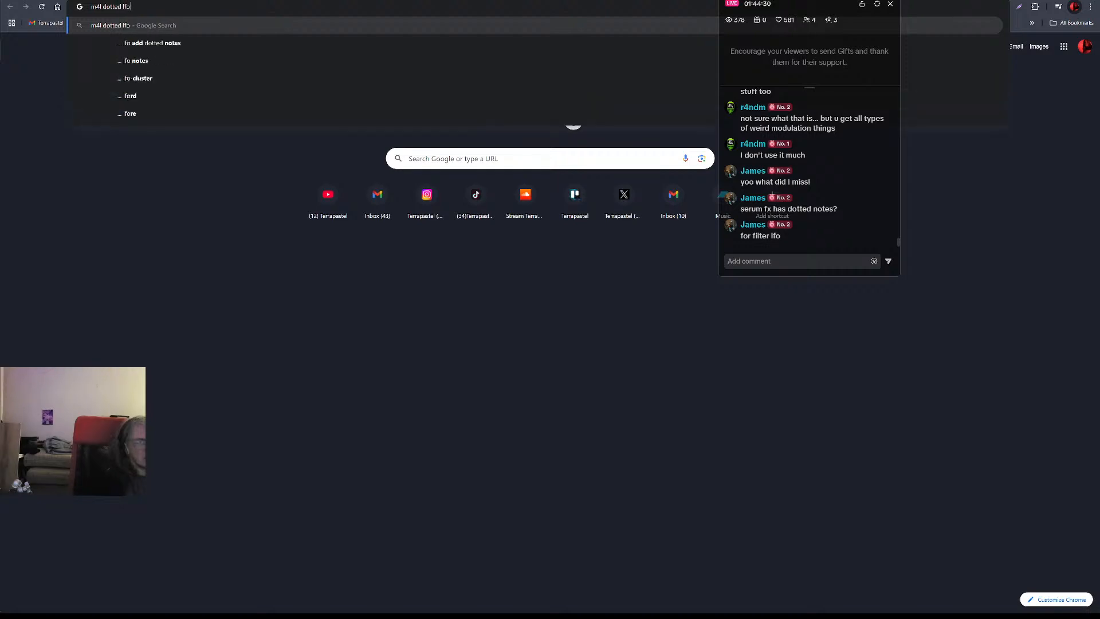
key(Return)
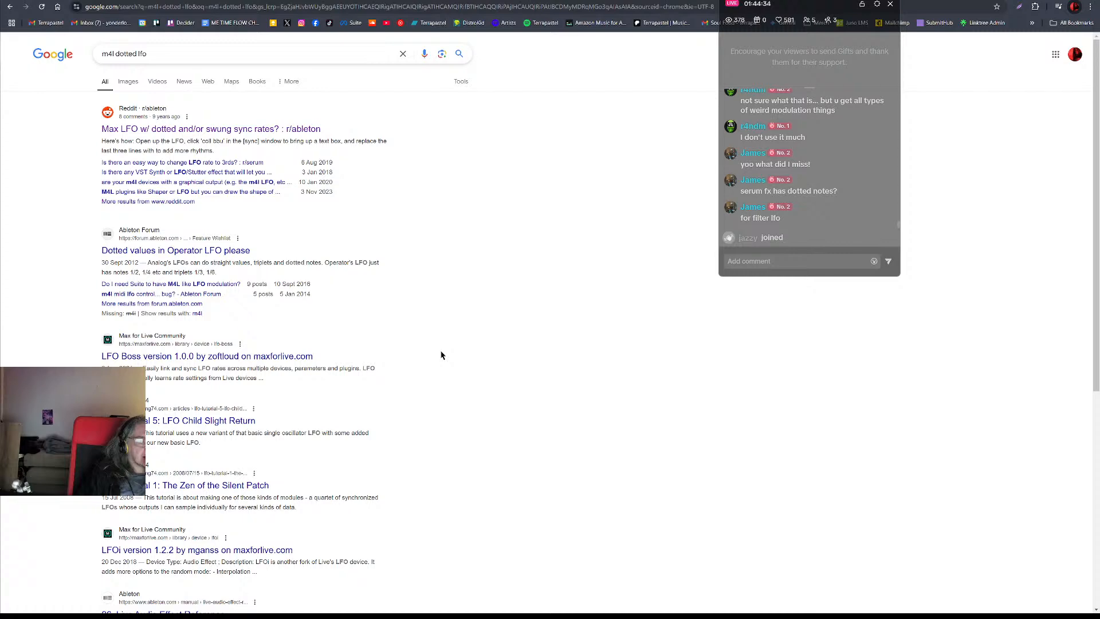
- Review the LFOi 1.2.2 and LFO Boss 1.0.0 device pages from the search results for dotted rate support
scroll(416, 361, down, 3)
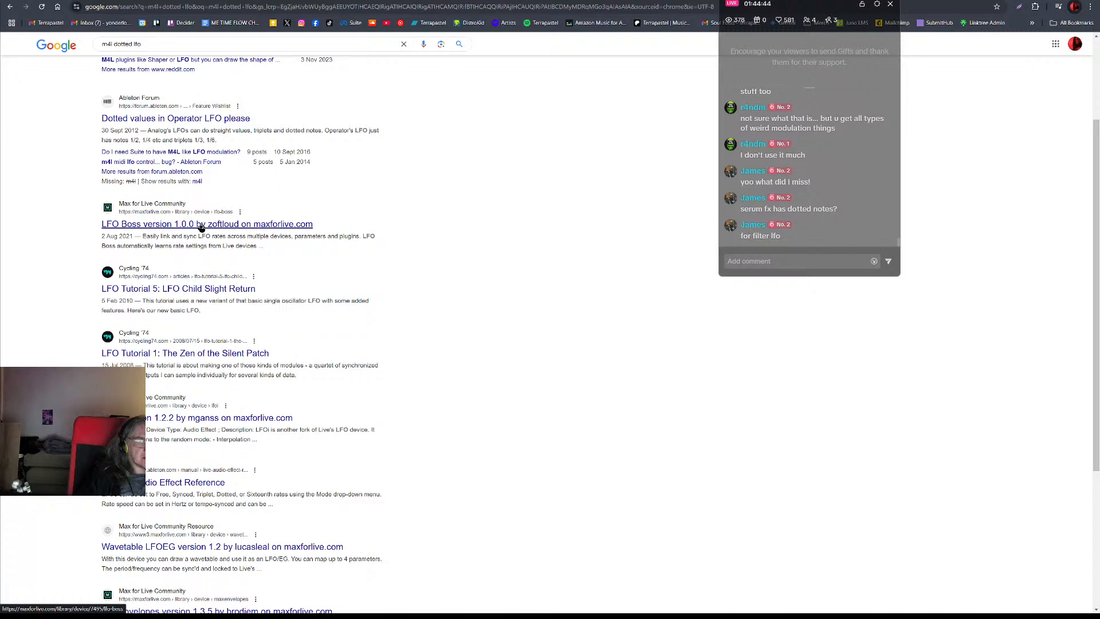
click(265, 423)
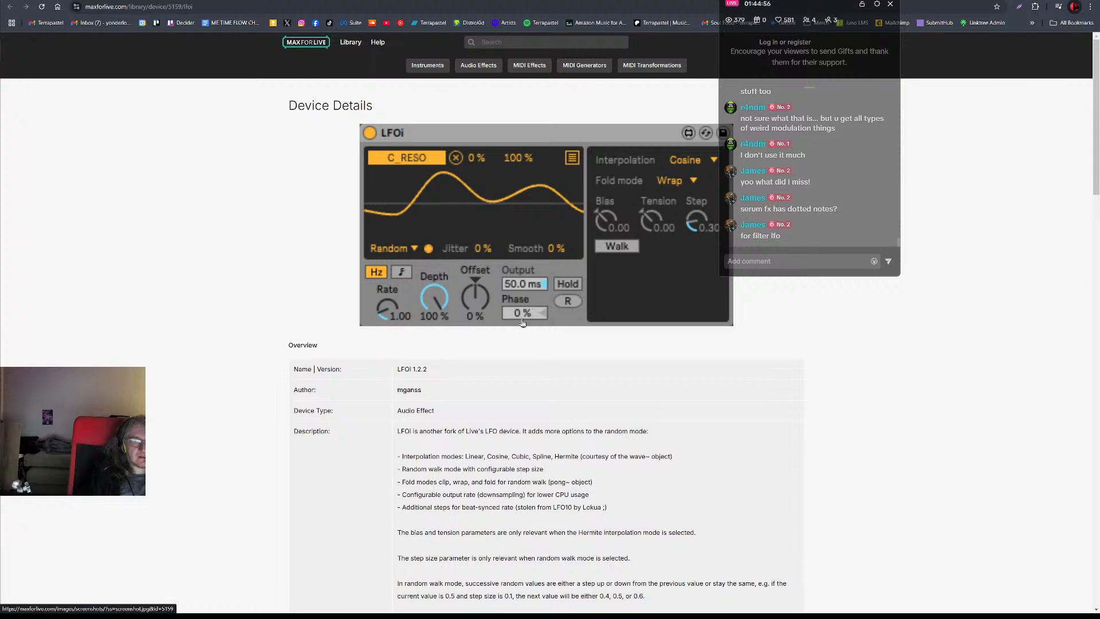
key(alt+Left)
click(218, 223)
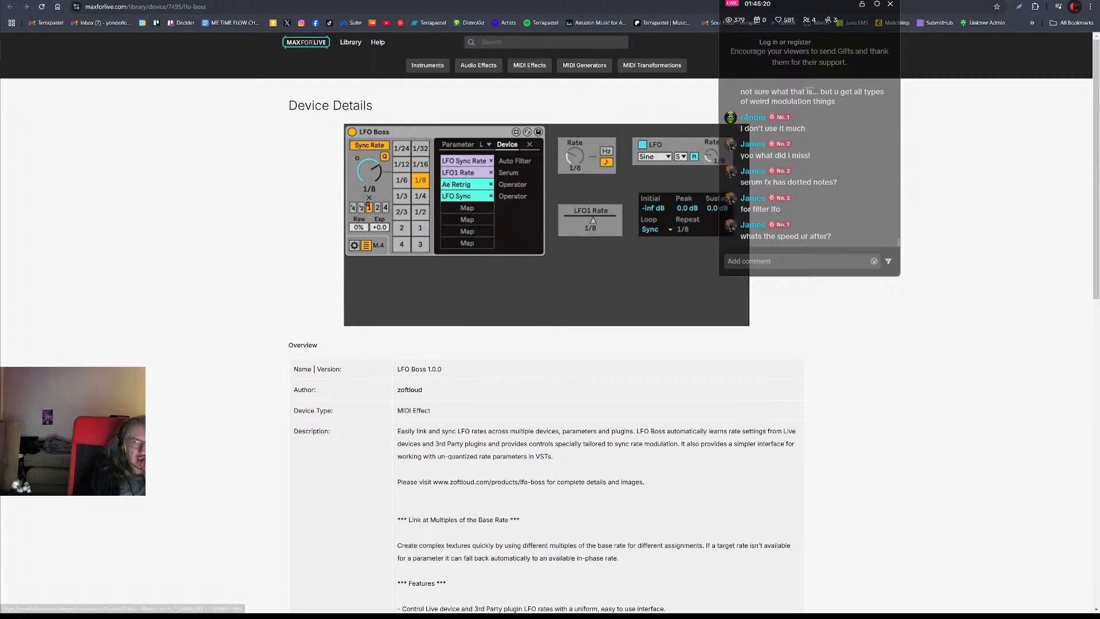
key(alt+Left)
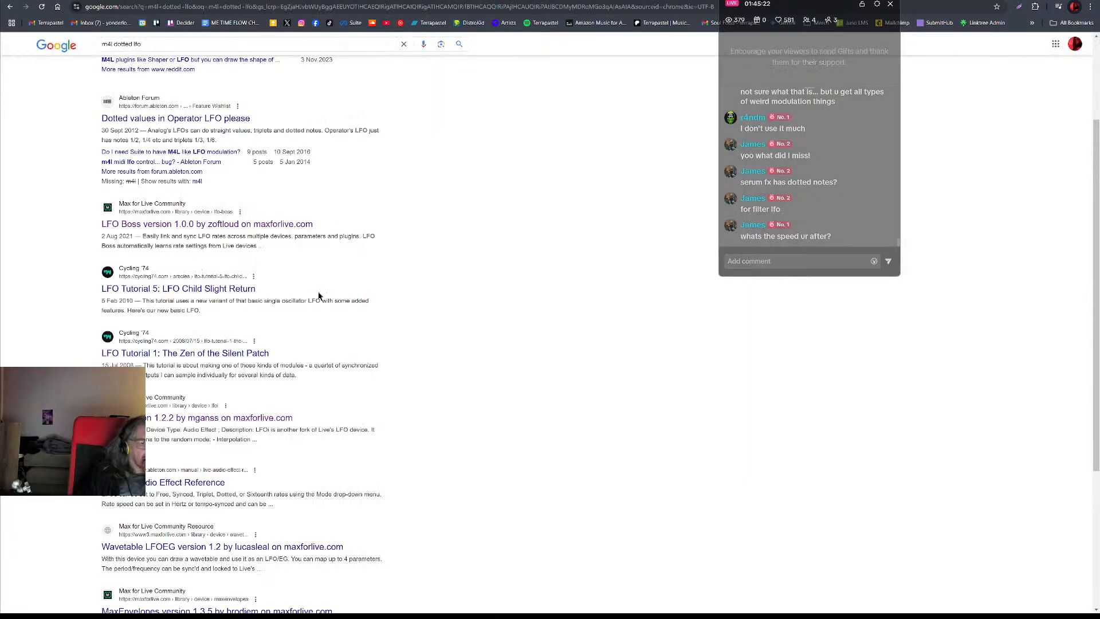
- Open the MaxEnvelopes 1.3.5 device page from the results and read its description and feature list
scroll(399, 269, down, 2)
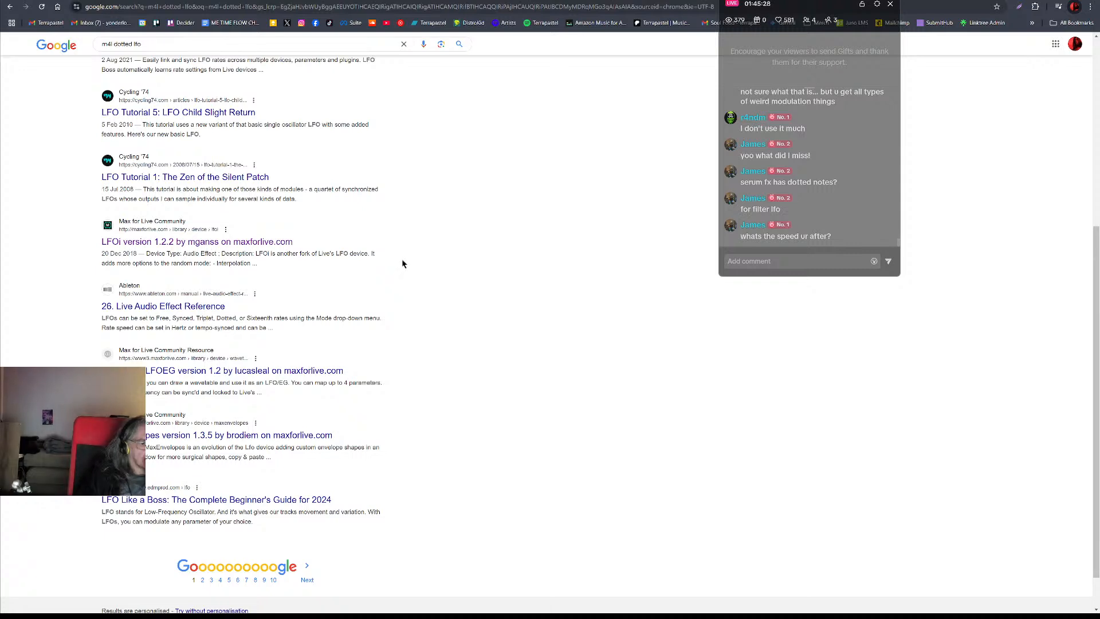
click(288, 435)
scroll(491, 346, down, 5)
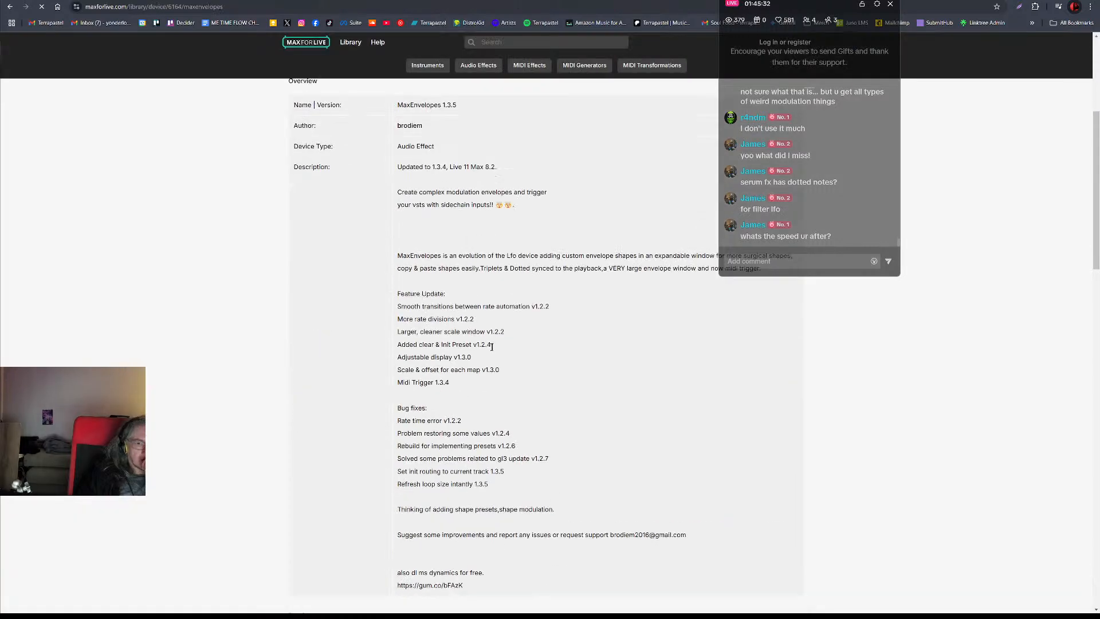
scroll(496, 347, up, 5)
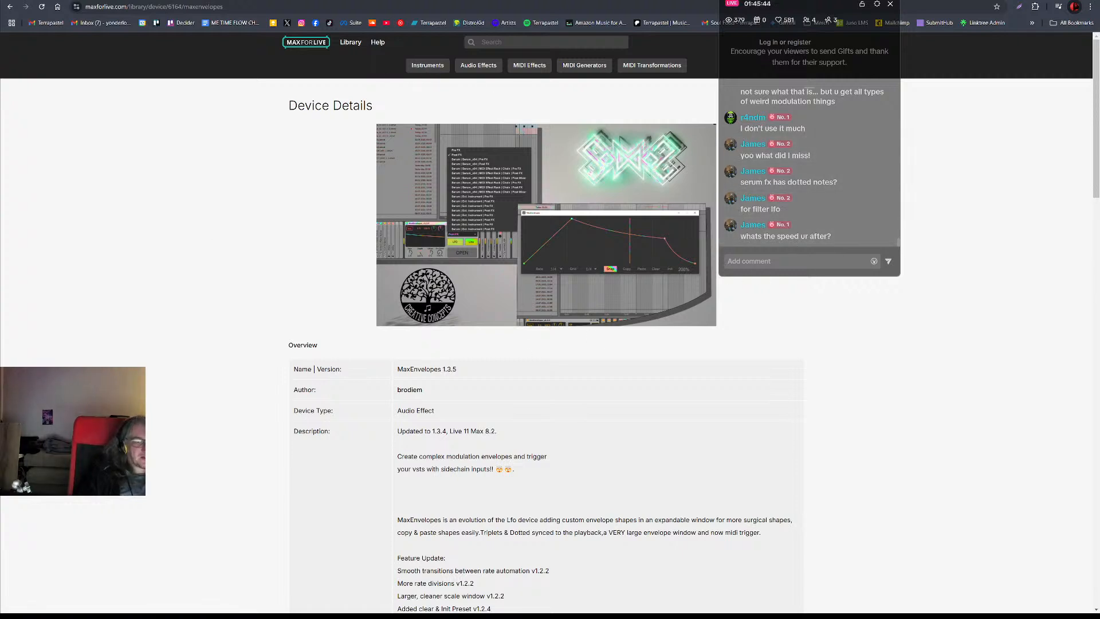
- Switch to Ableton Live and open the Serum plug-in window on the crank bass track beside the phase shifted track
key(super+alt+1)
key(alt+Tab)
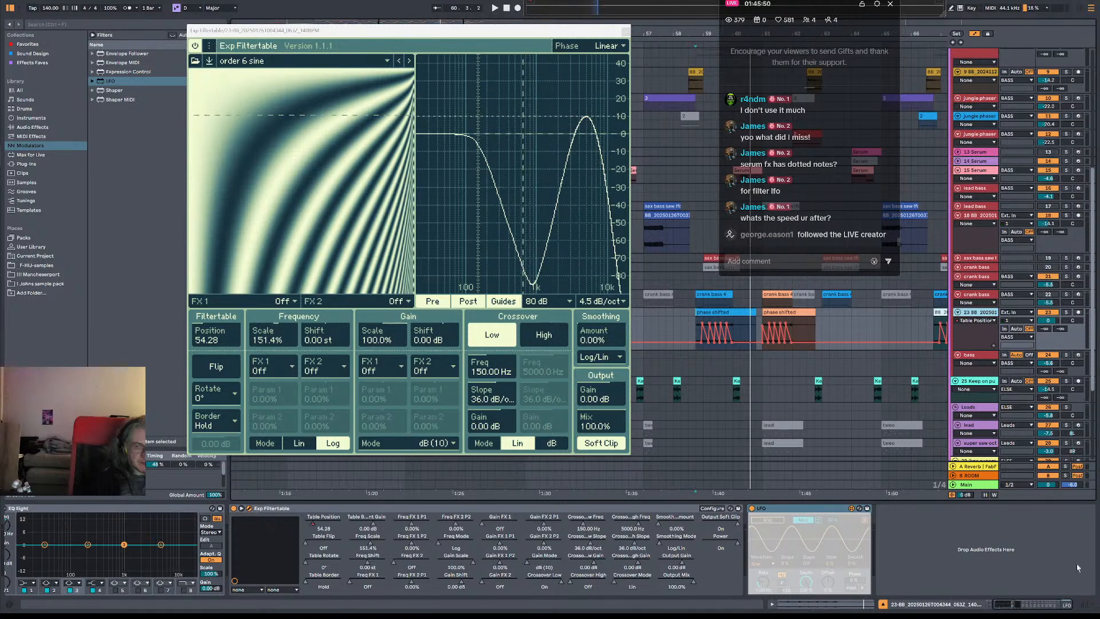
scroll(148, 532, up, 3)
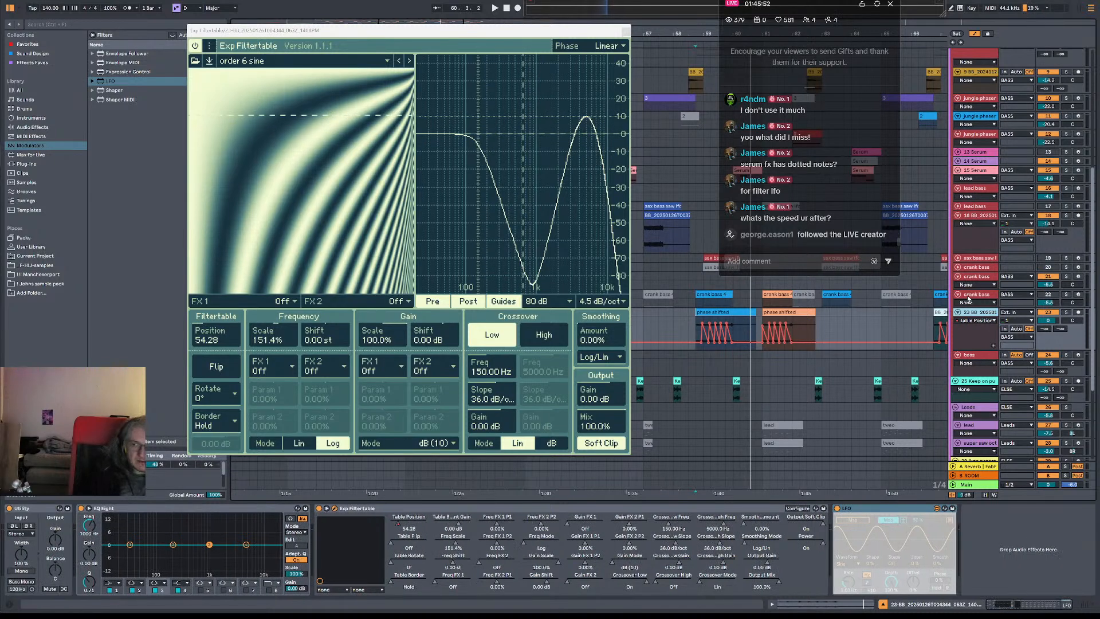
key(Up)
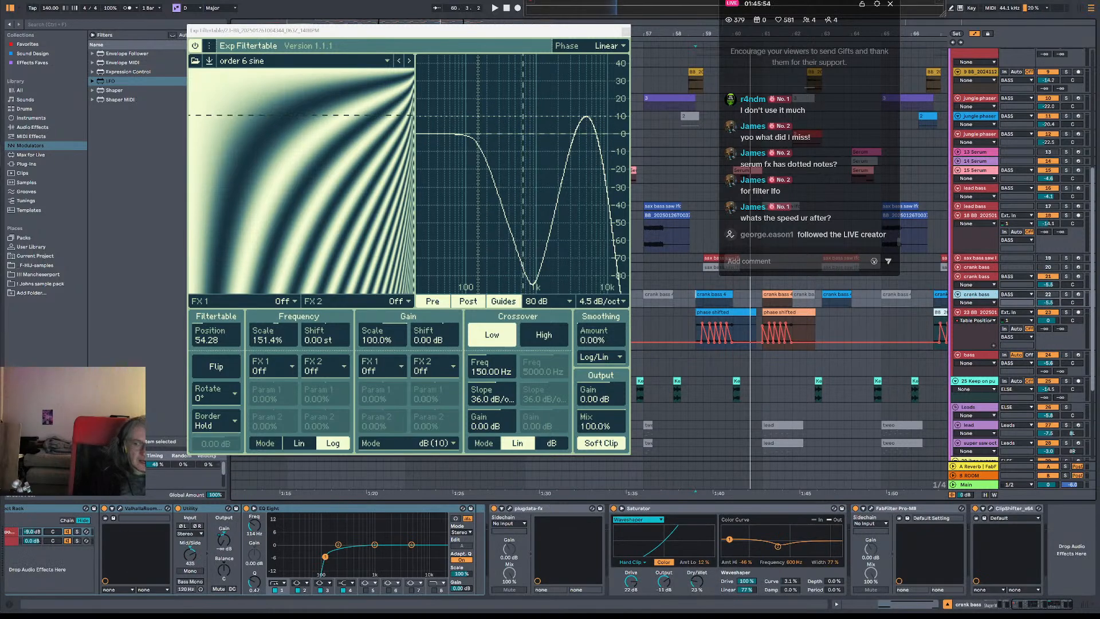
click(995, 610)
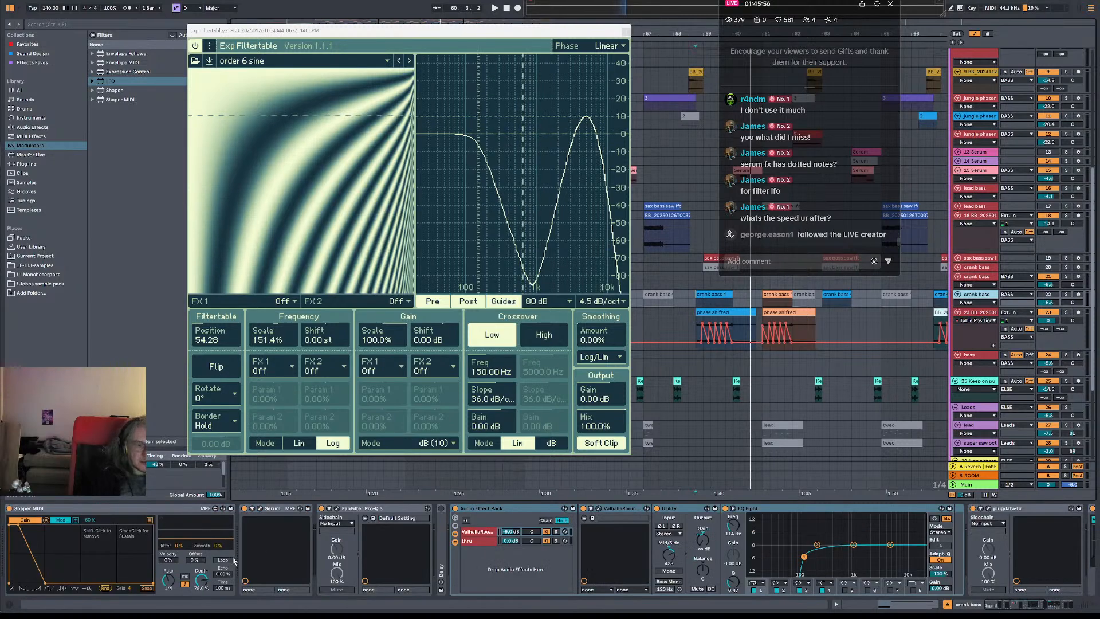
click(261, 509)
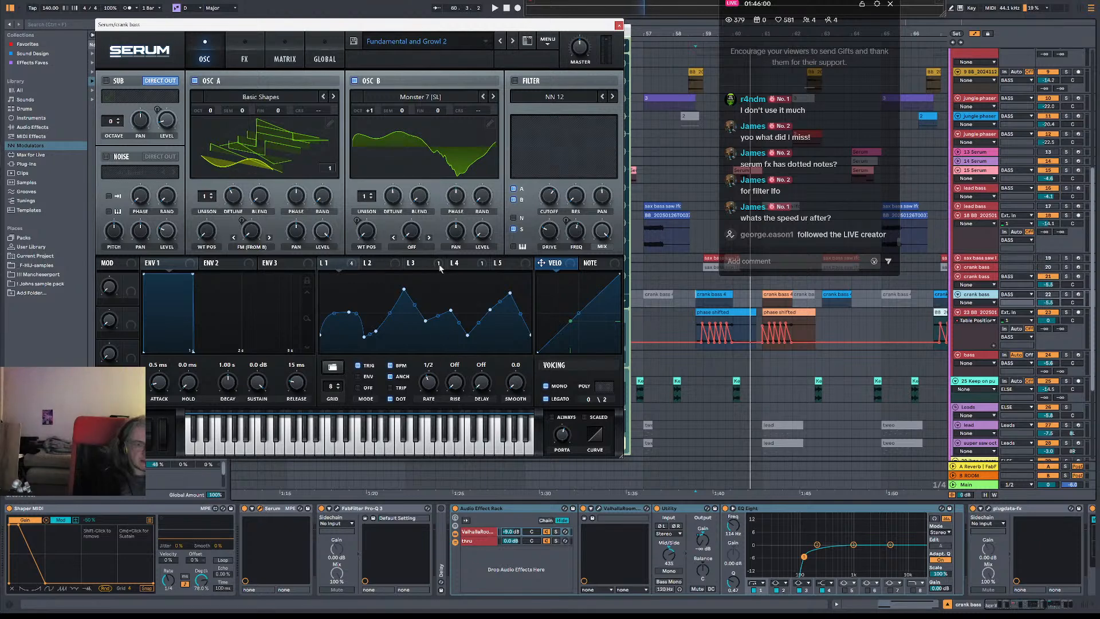
- Check Serum's LFO 2, 3 and 4 settings and audition the section from the first phase shifted clip
mouse_move(439, 267)
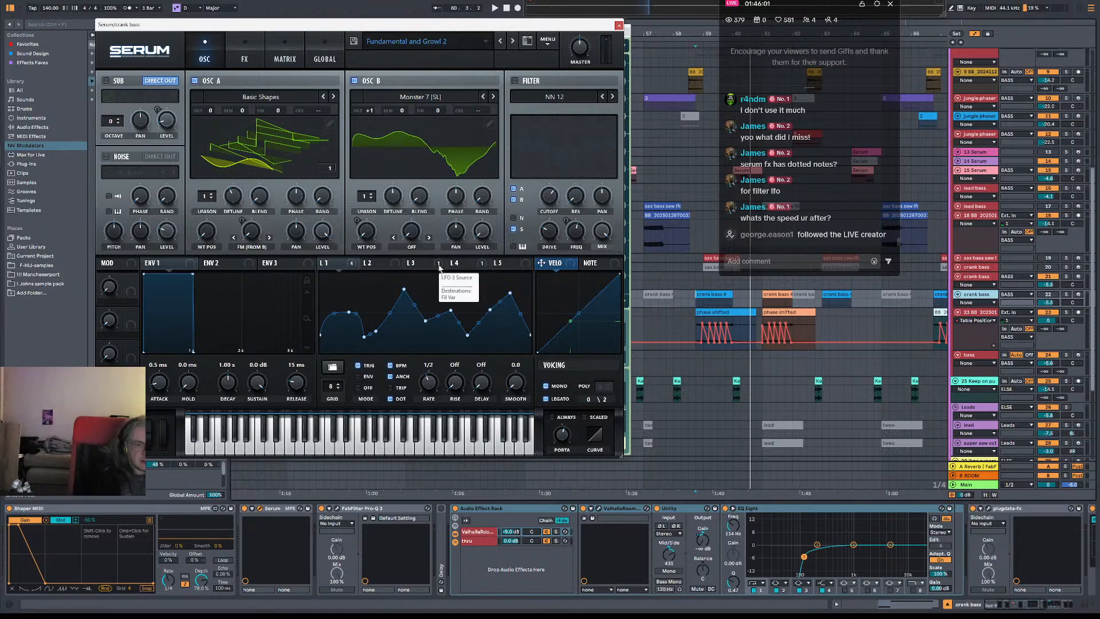
click(376, 263)
click(418, 267)
click(464, 265)
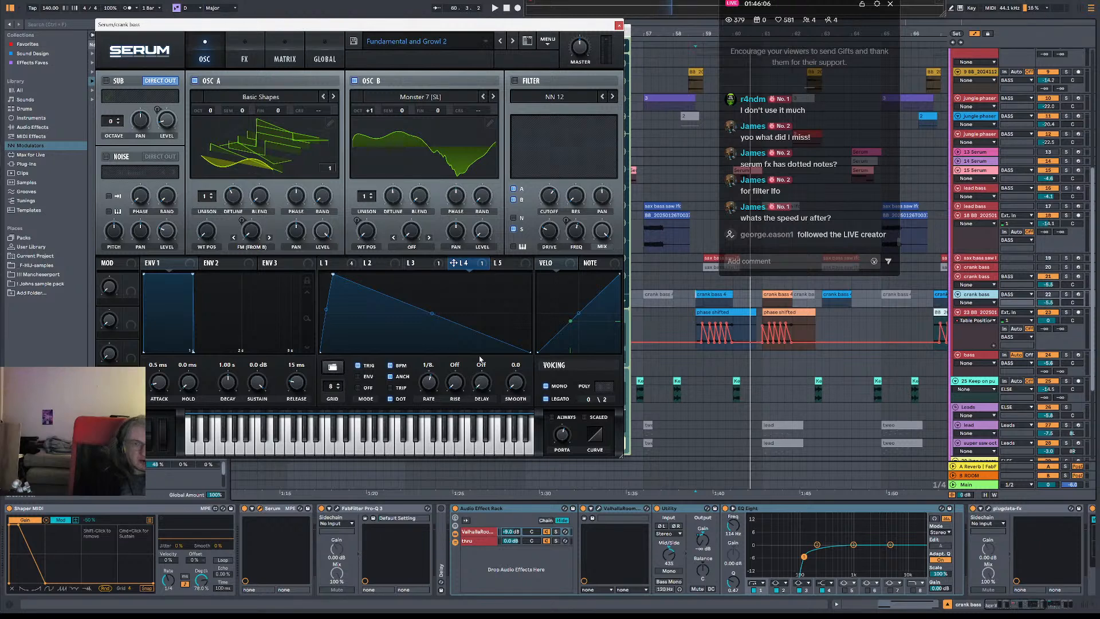
click(697, 369)
key(space)
key(space)
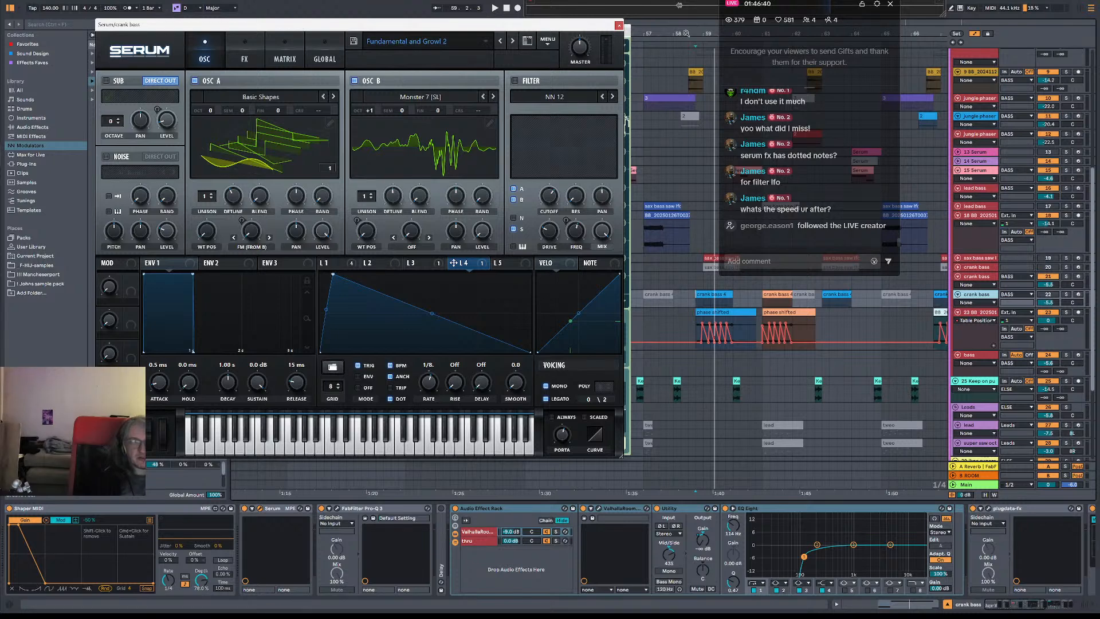
- Select the phase shifted bass track and close the LFO device's open Max patcher windows
click(967, 314)
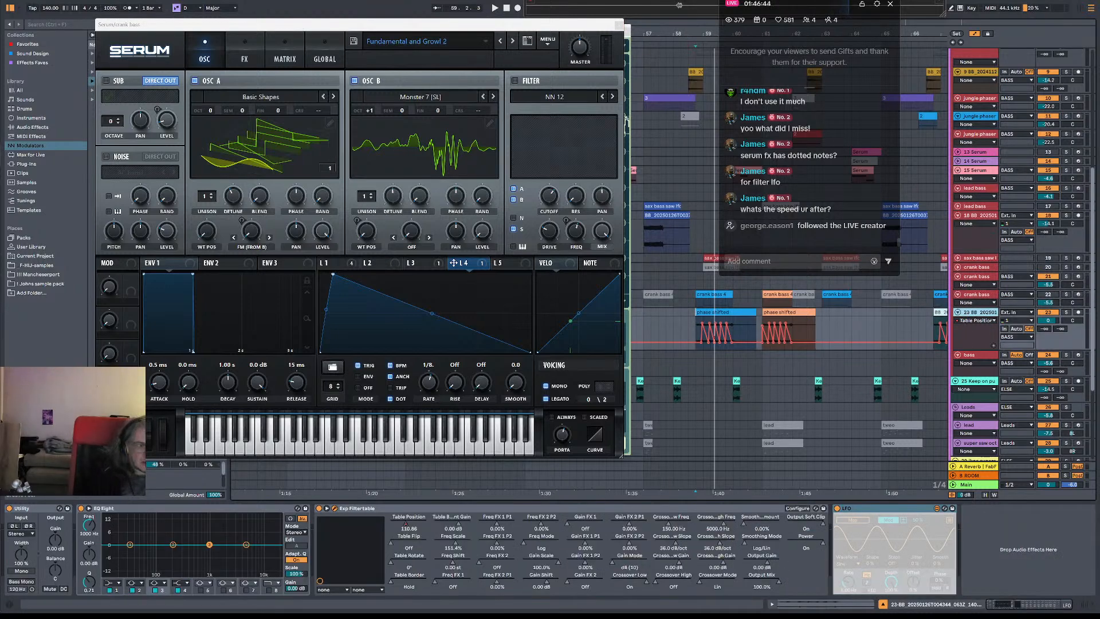
key(alt+Tab)
click(613, 6)
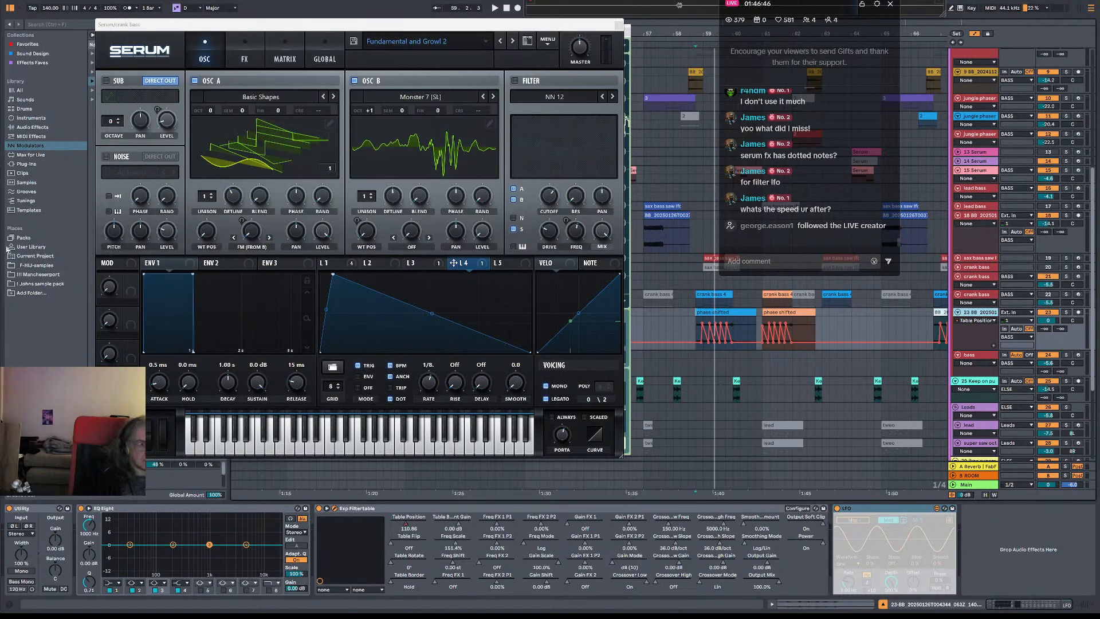
key(alt+Tab)
click(501, 16)
click(384, 5)
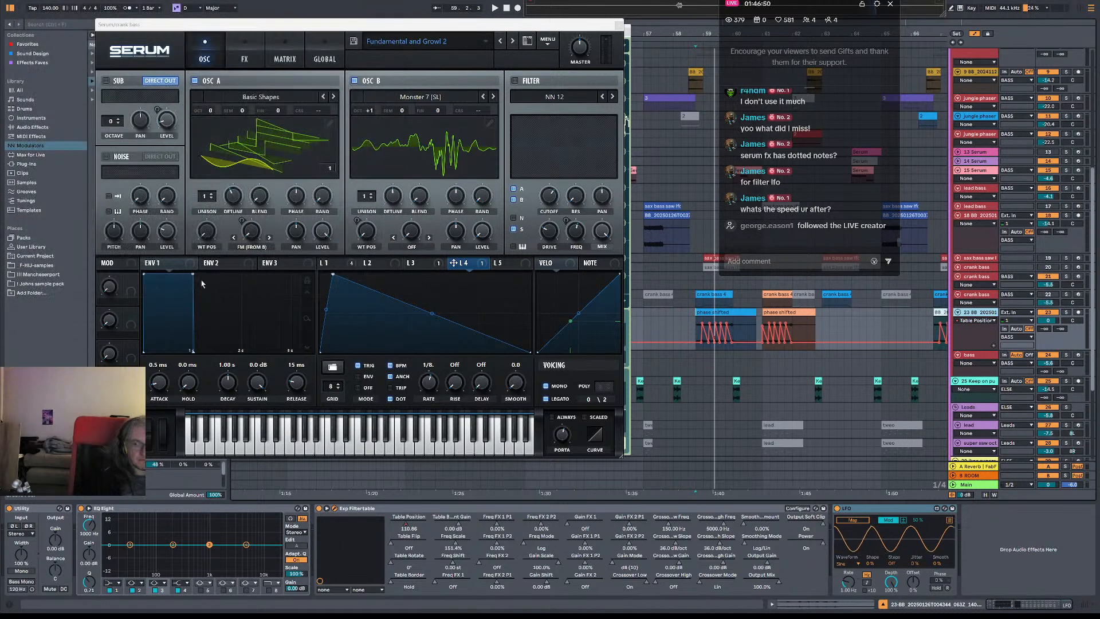
- Switch the filtertable's LFO to a tempo-synced 3/16 rate while auditioning the phase shifted clip from 58.4.1
click(527, 1)
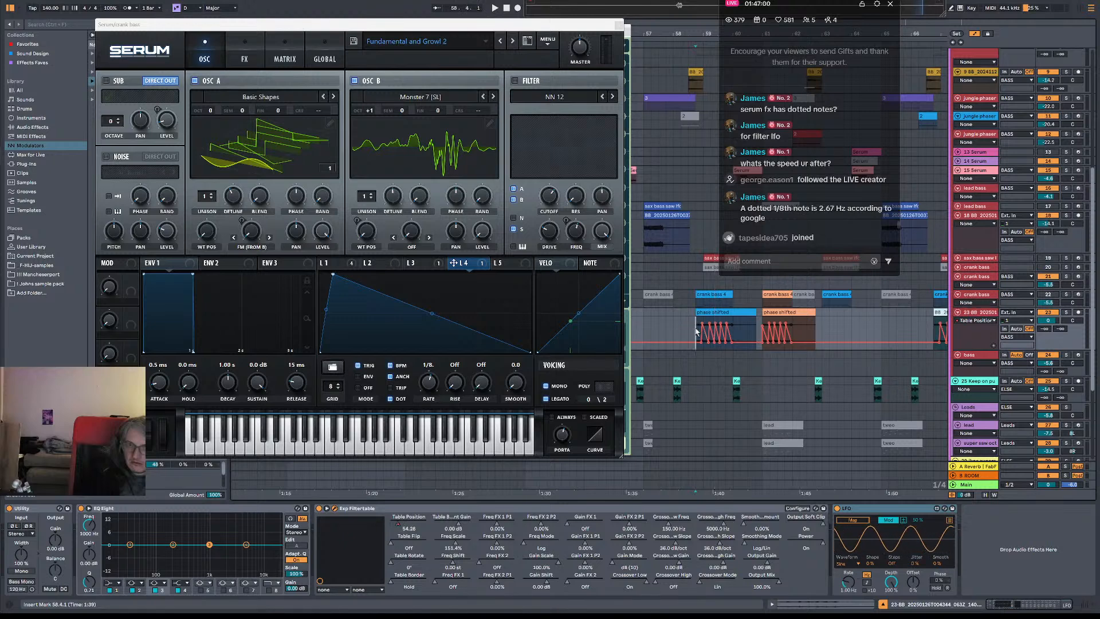
key(space)
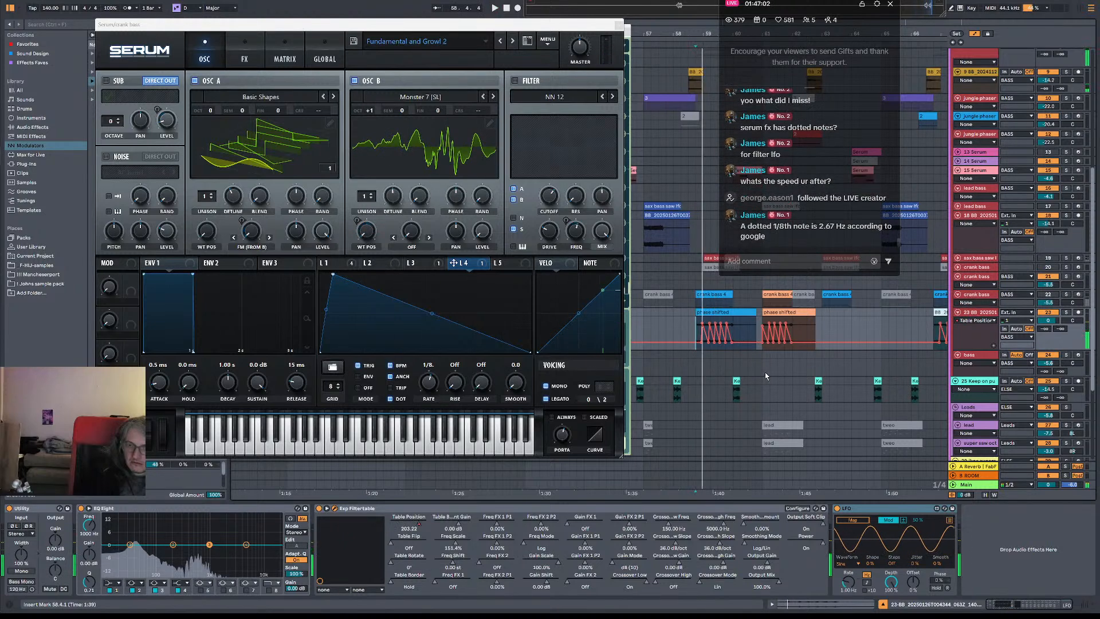
click(867, 582)
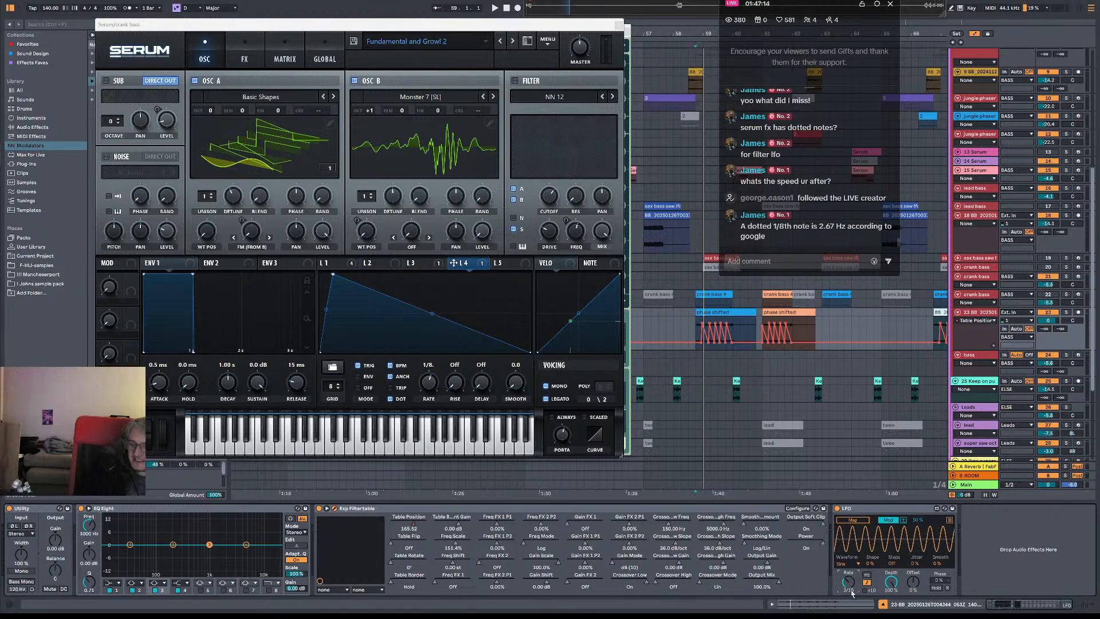
key(space)
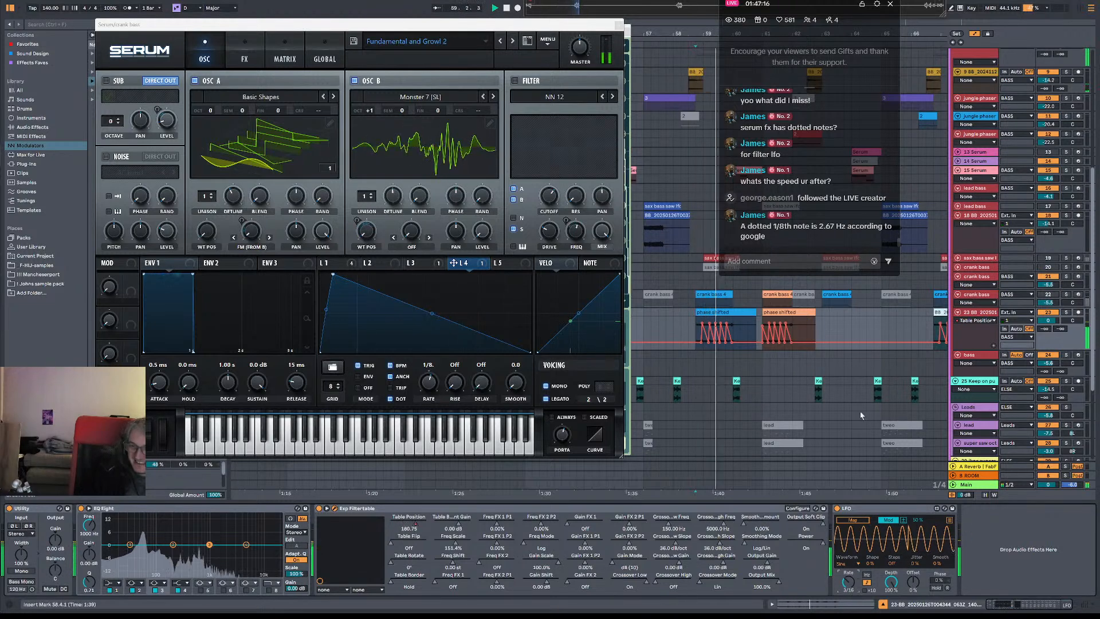
- Delete the Table Position automation across the phase shifted clips, from 58.1.1 to 73.1.1
key(space)
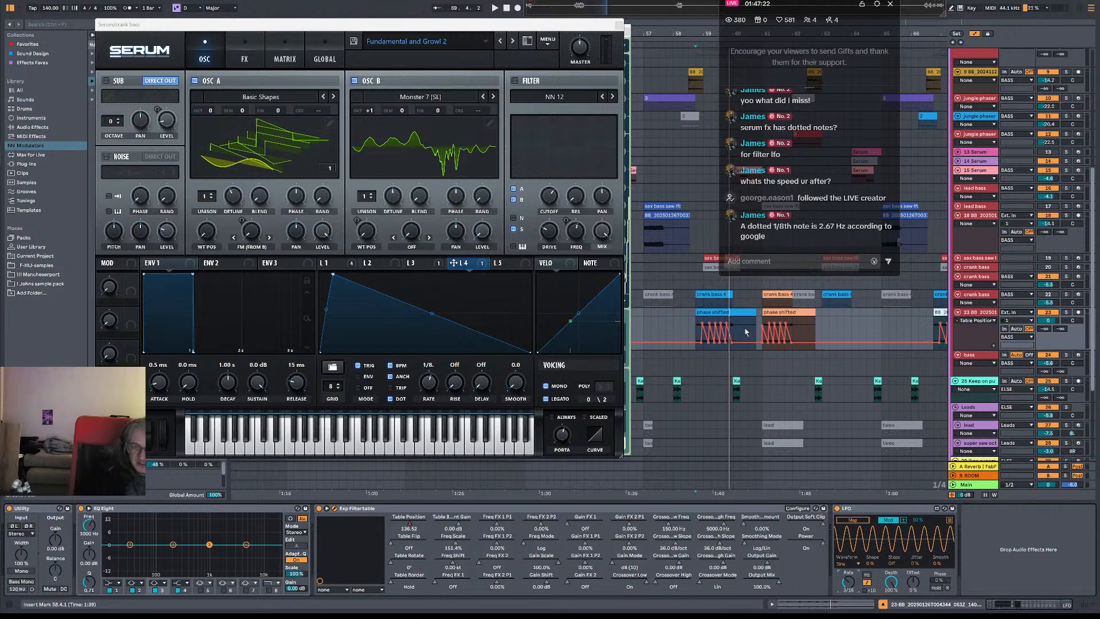
drag(703, 27, 703, 5)
drag(691, 326, 895, 333)
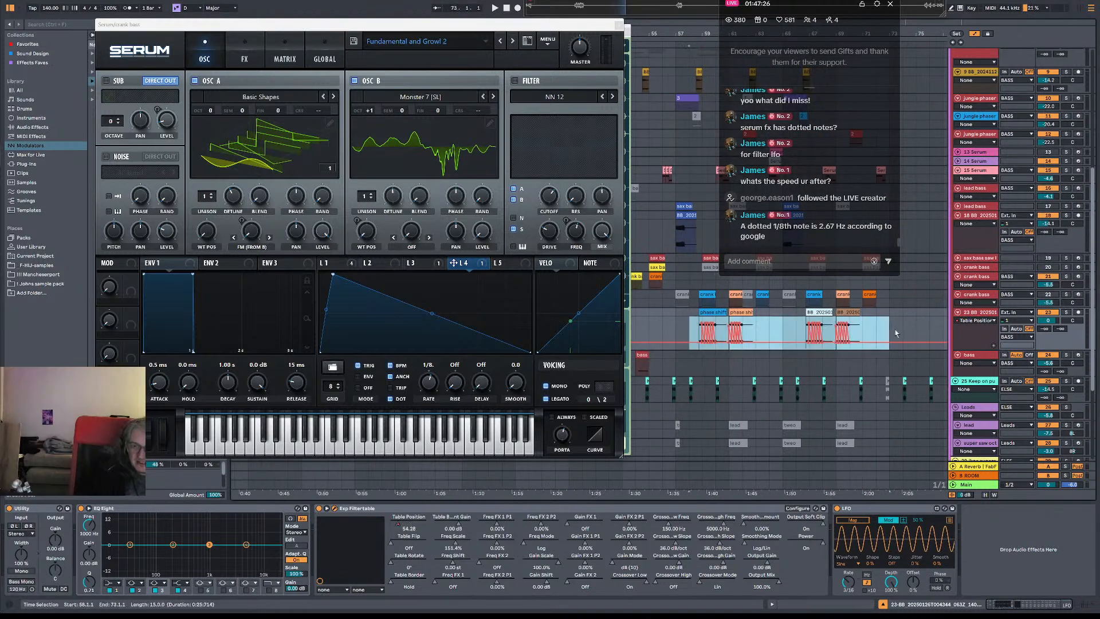
key(Delete)
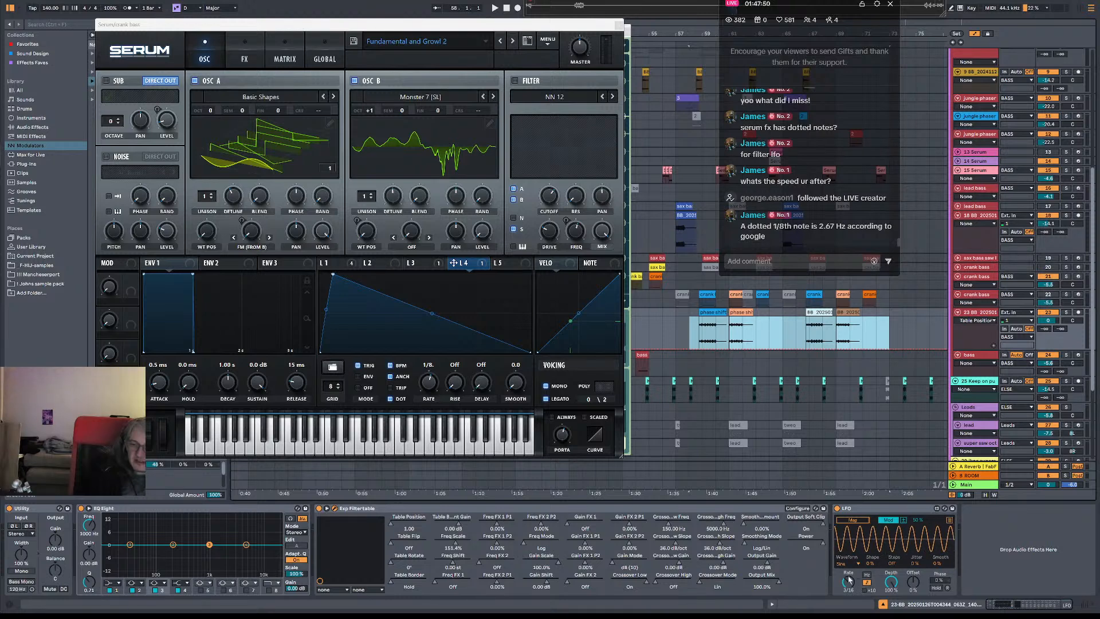
- Set the LFO's waveform to Up and map the LFO to the filtertable's Table Position
click(853, 564)
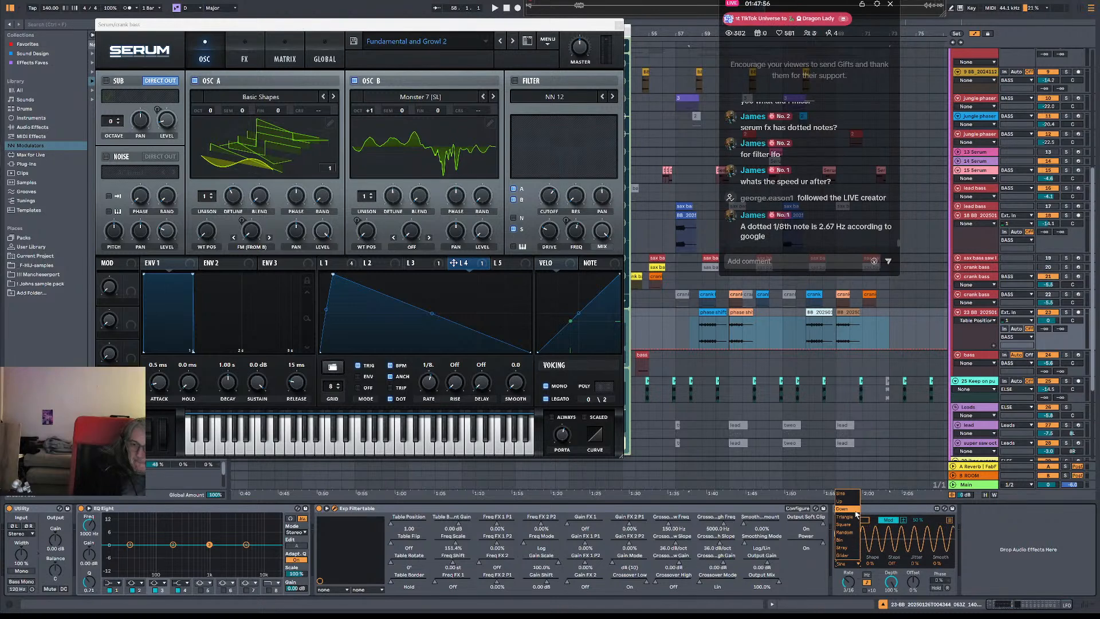
click(854, 502)
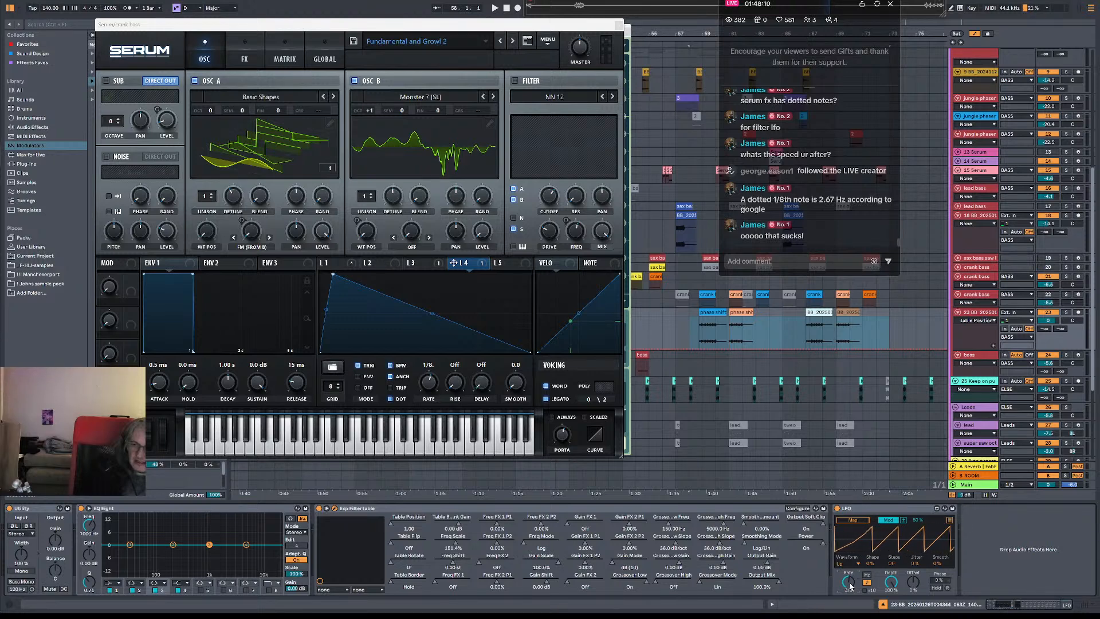
key(space)
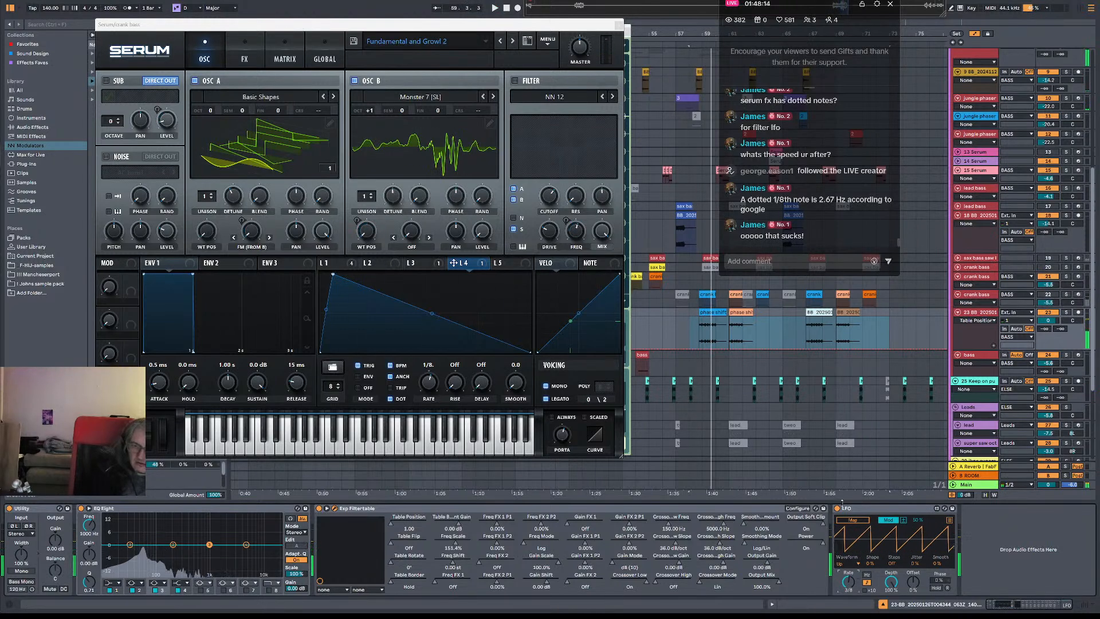
click(409, 520)
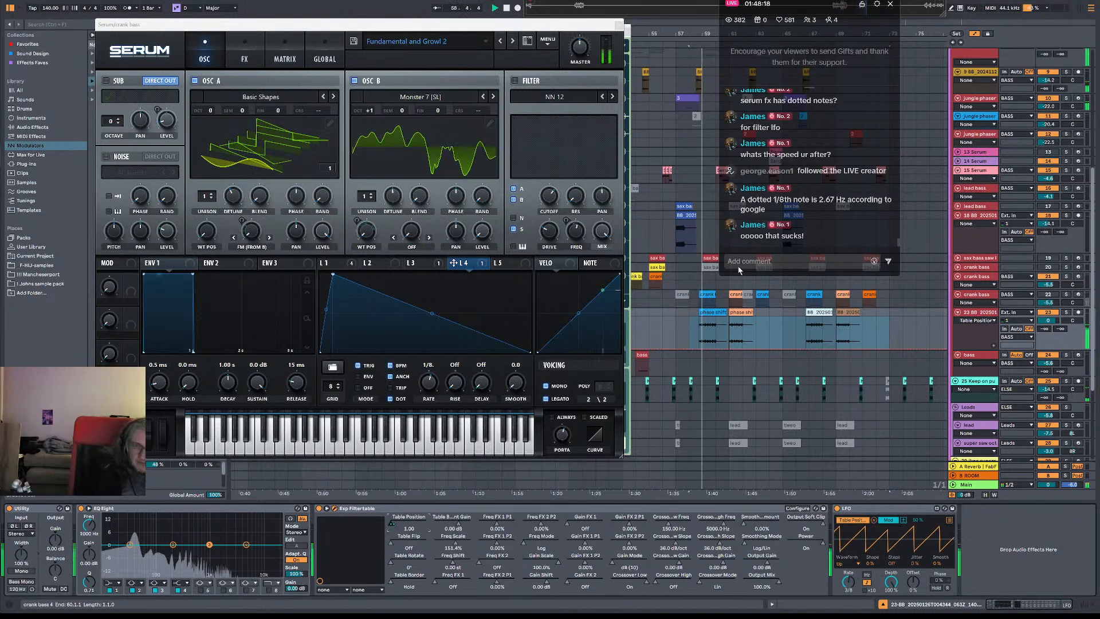
- Audition the first phase shifted clip from 58.4.1 at different LFO rates, settling on 3/16
drag(708, 33, 719, 73)
key(space)
click(695, 338)
key(space)
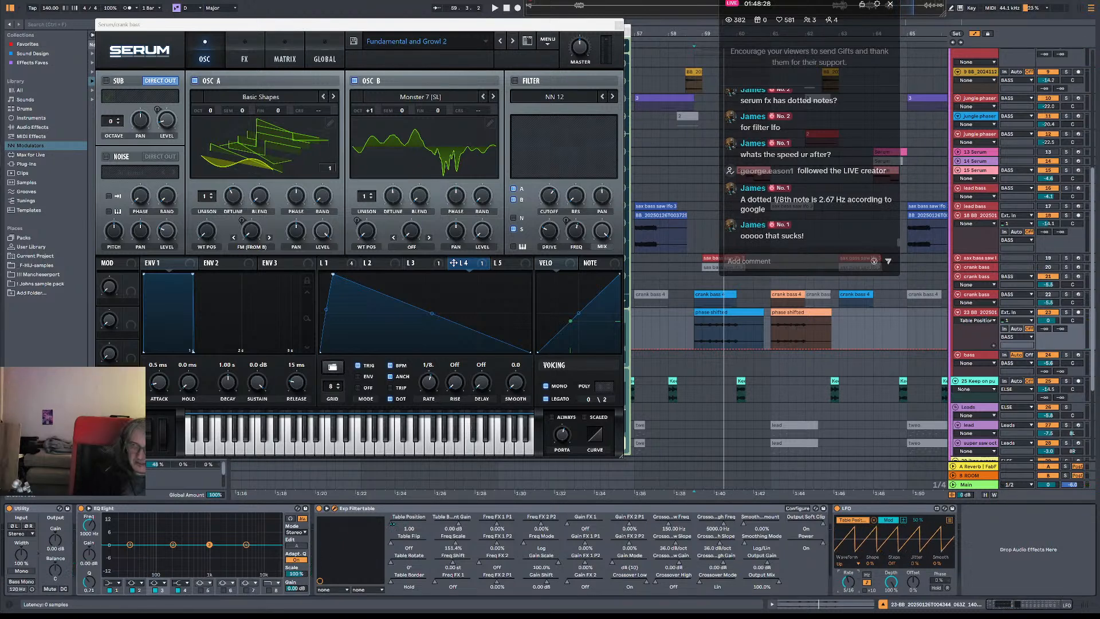
key(space)
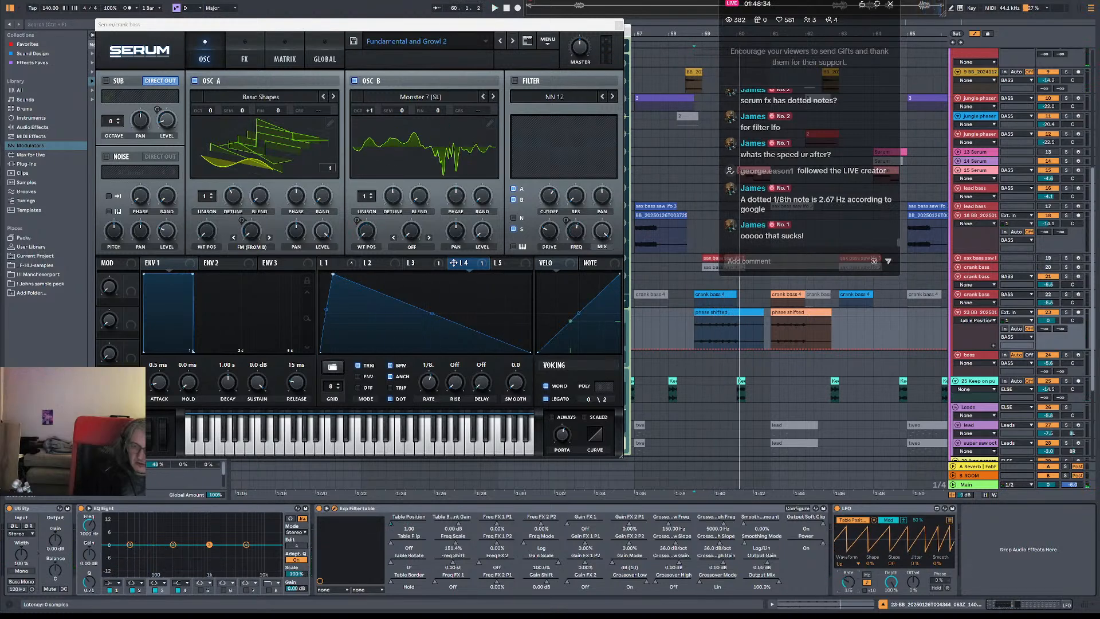
key(space)
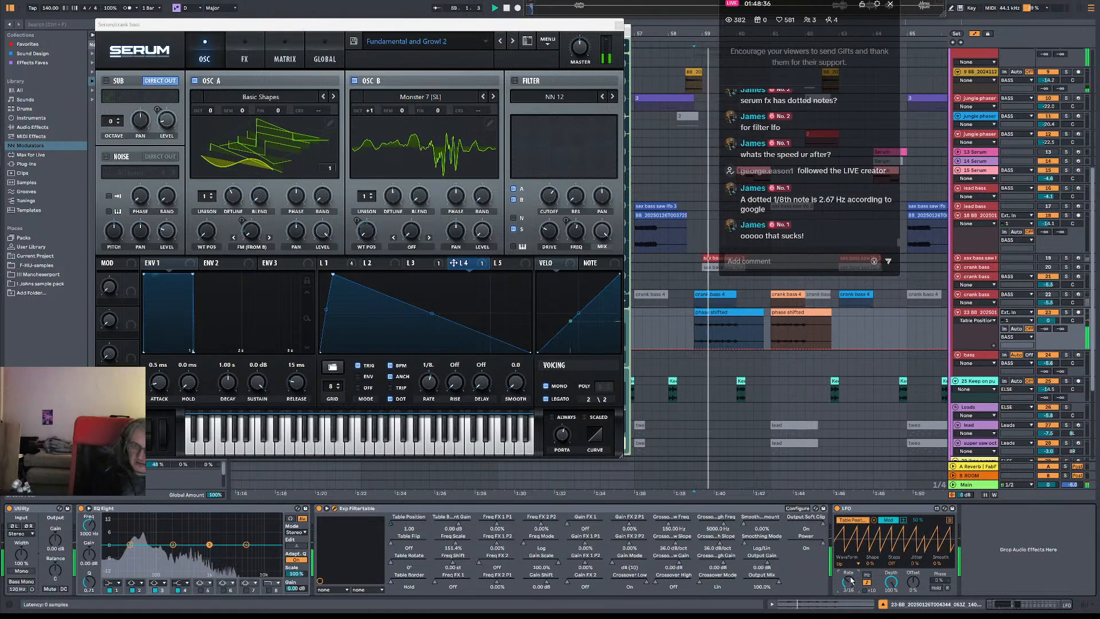
key(space)
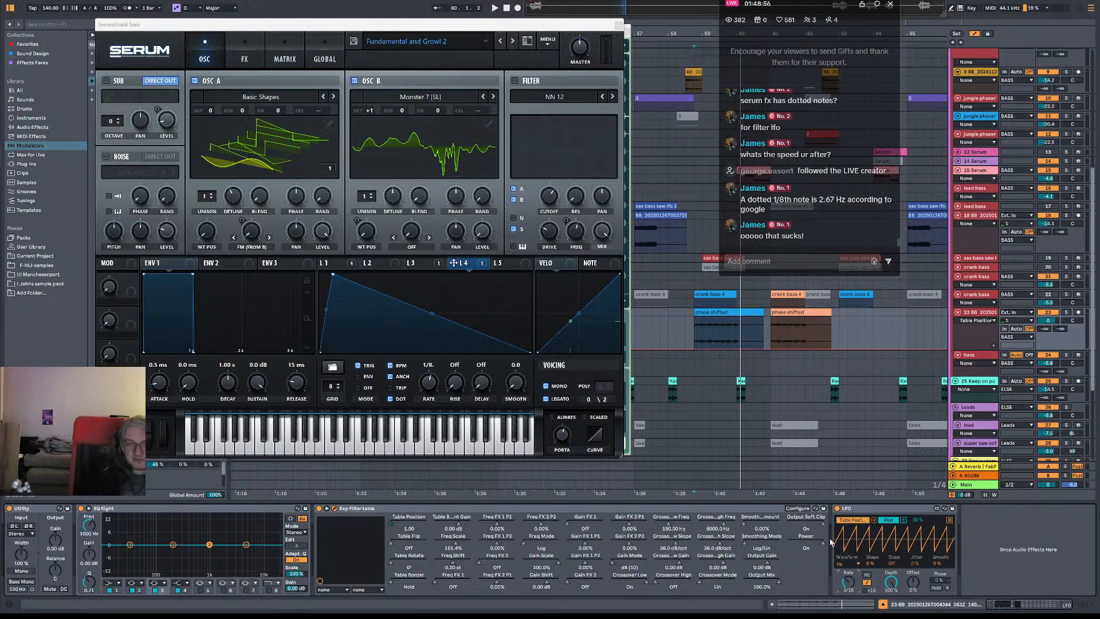
- Try jitter on the LFO's waveform while auditioning the first phase shifted clip
key(space)
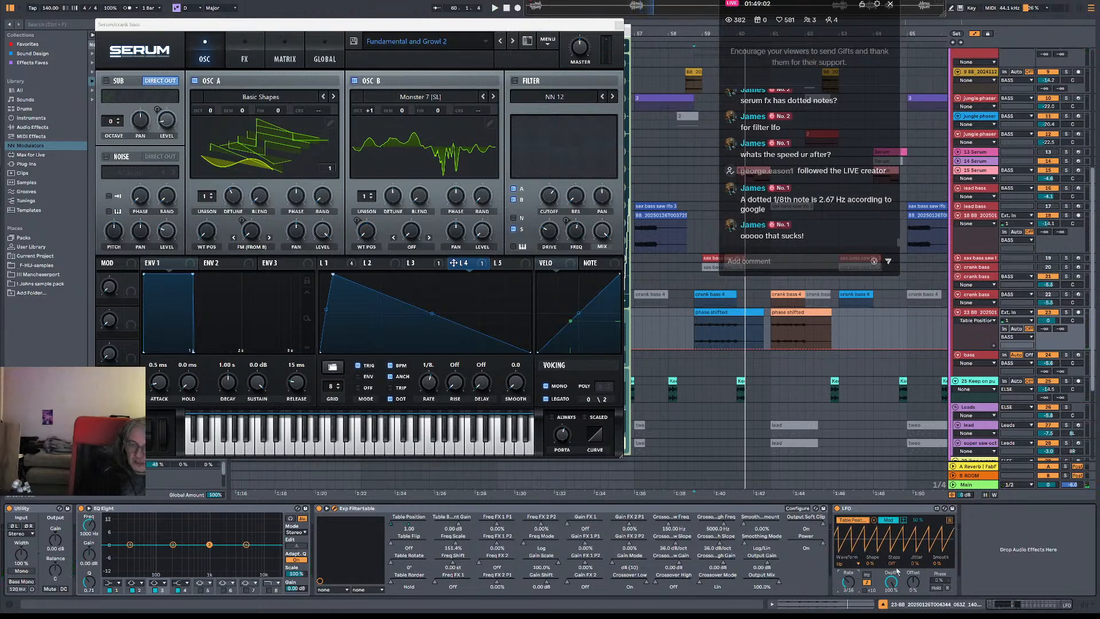
key(space)
drag(917, 563, 916, 602)
key(space)
key(space)
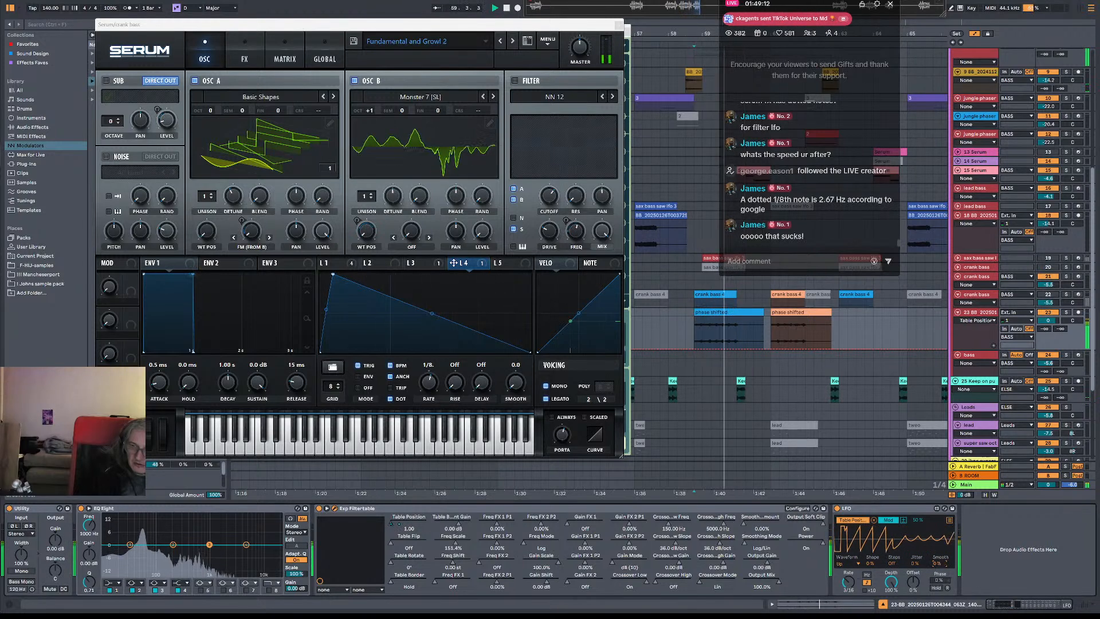
- Adjust the LFO's shape amount while auditioning the first phase shifted clip
key(space)
mouse_move(871, 565)
mouse_down()
mouse_move(871, 616)
mouse_move(871, 519)
mouse_move(871, 572)
mouse_up()
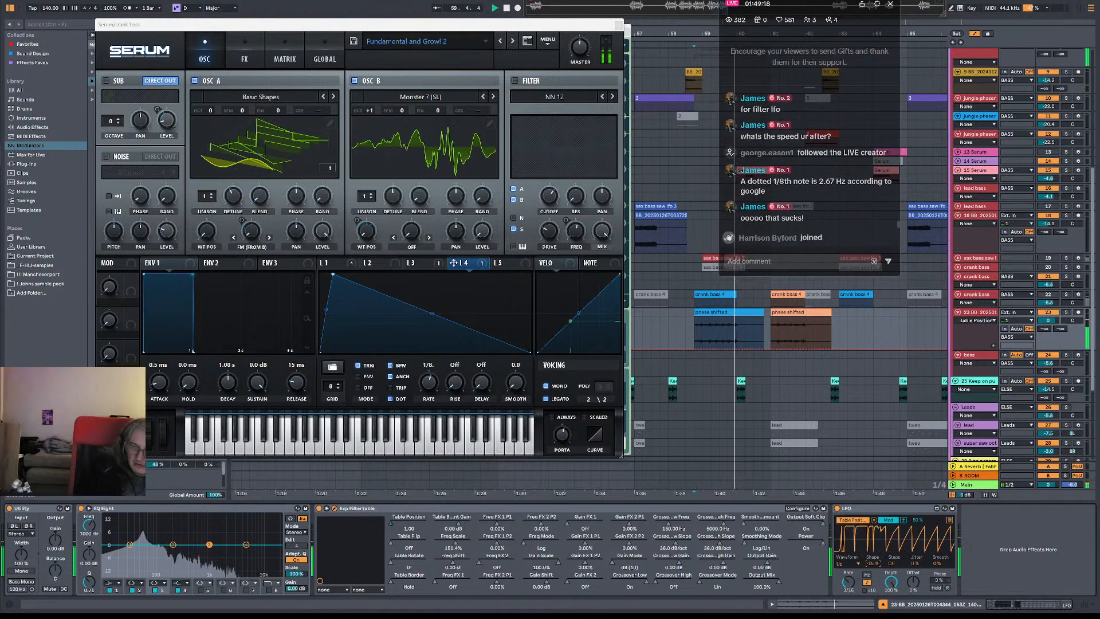
key(space)
key(space)
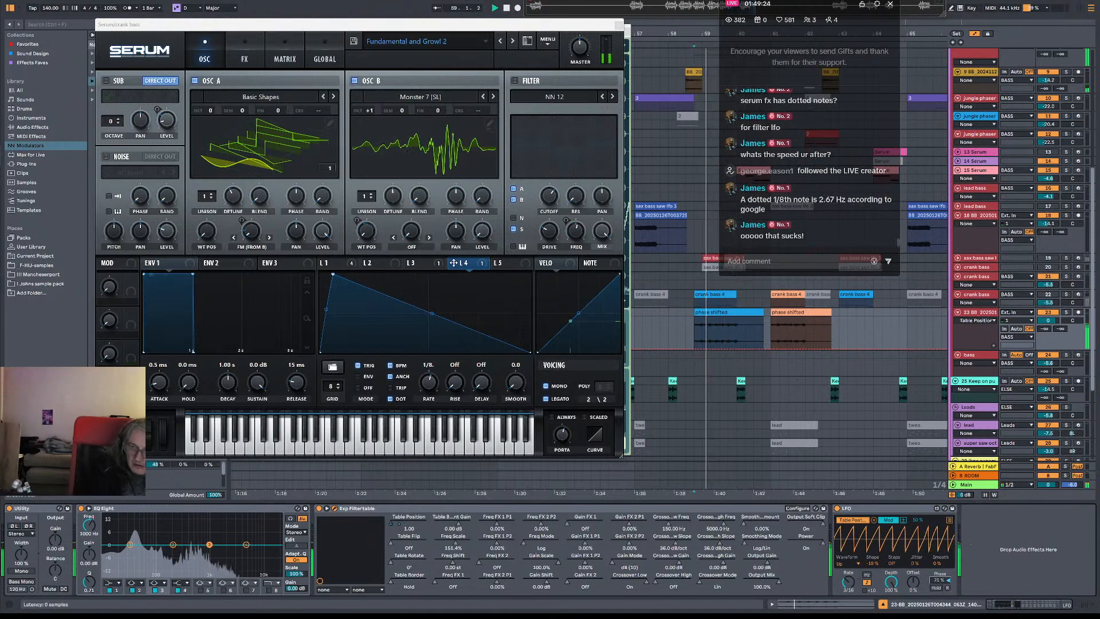
- Shift the LFO's phase to about 77% while auditioning the first phase shifted clip
drag(938, 580, 938, 565)
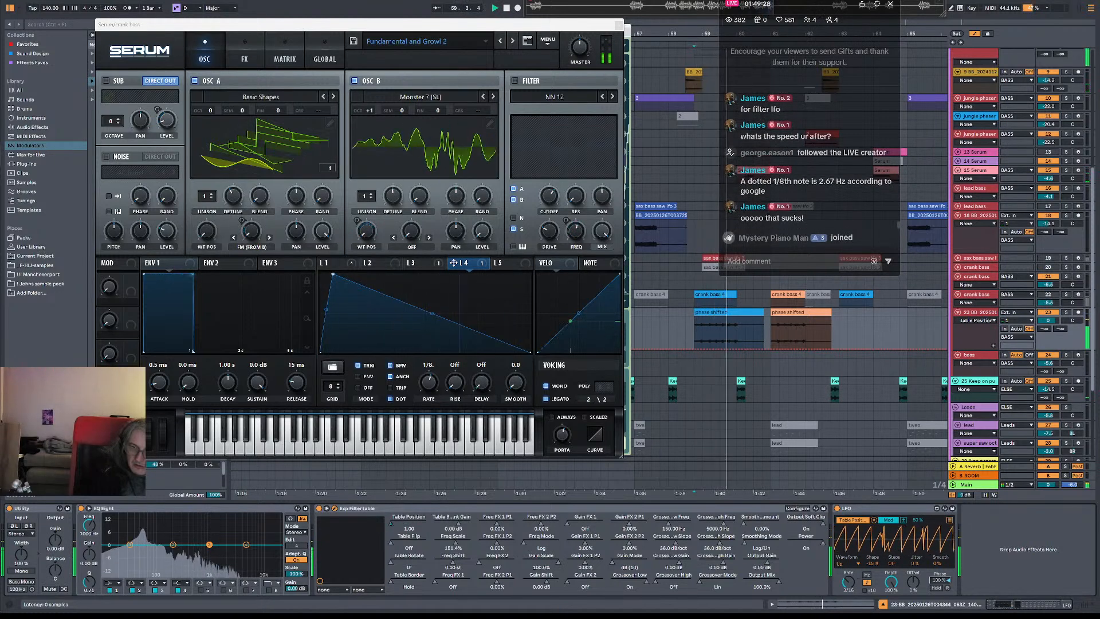
drag(938, 580, 938, 547)
key(space)
key(space)
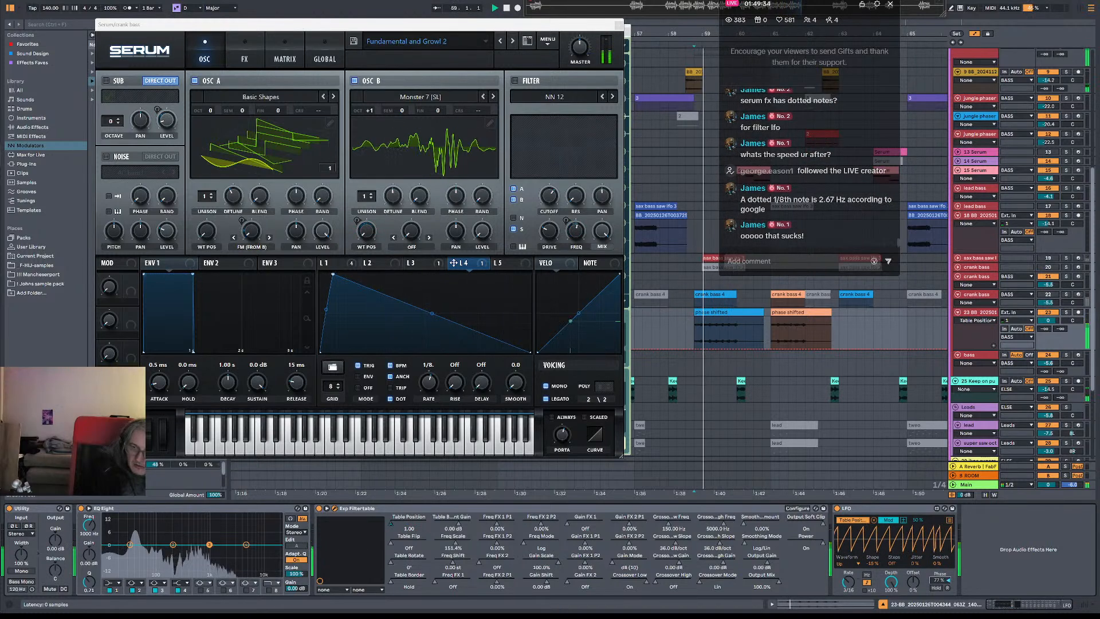
- Try an LFO offset and reset it to default, setting the phase to 81% while auditioning the clip
drag(913, 581, 914, 561)
key(space)
key(space)
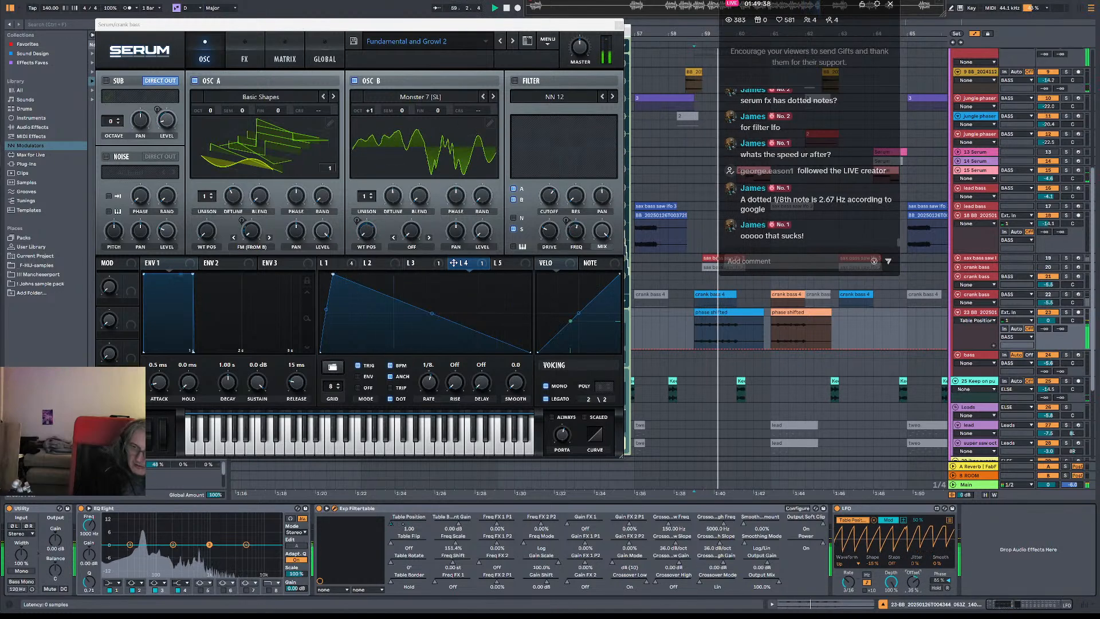
double_click(916, 585)
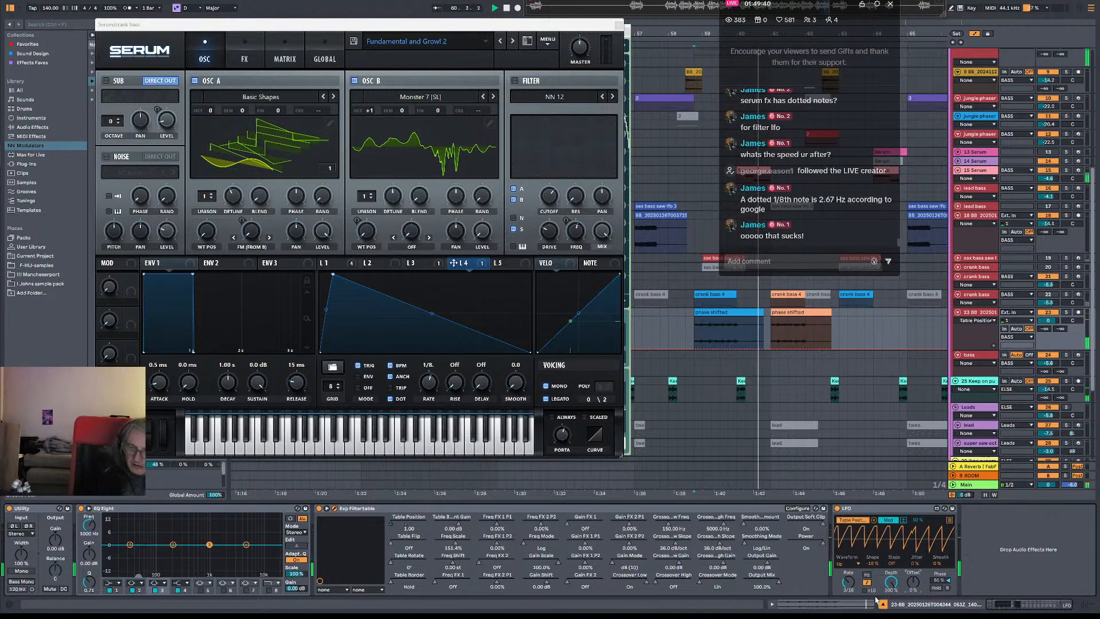
key(space)
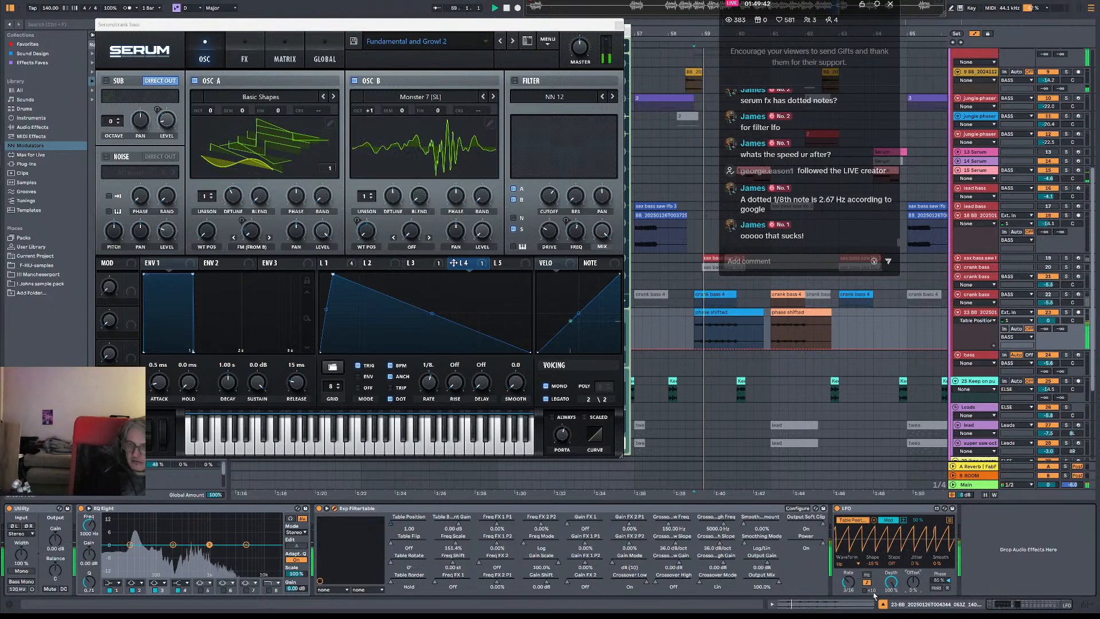
key(space)
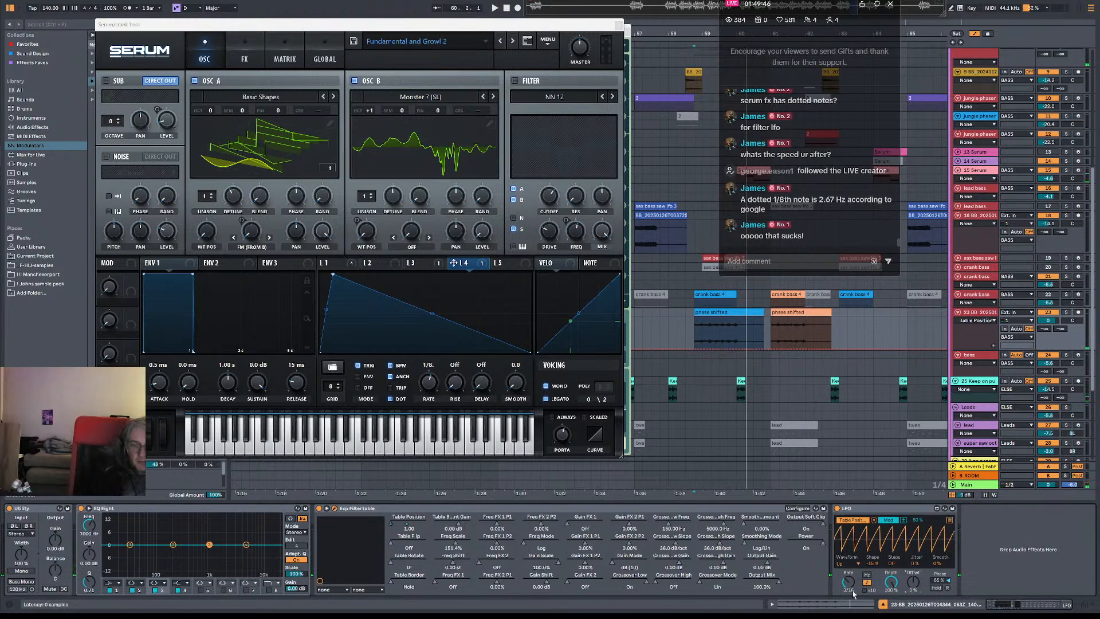
- Audition the second phase shifted clip from 61.1.1 and compare it with the first from 58.4.1
click(698, 331)
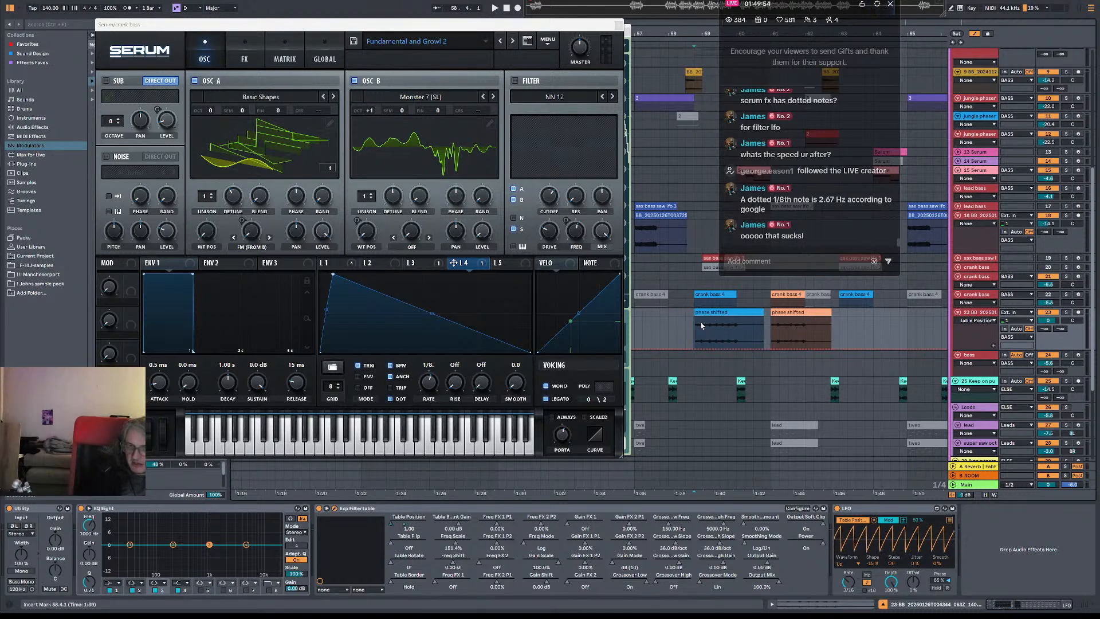
drag(698, 328, 715, 328)
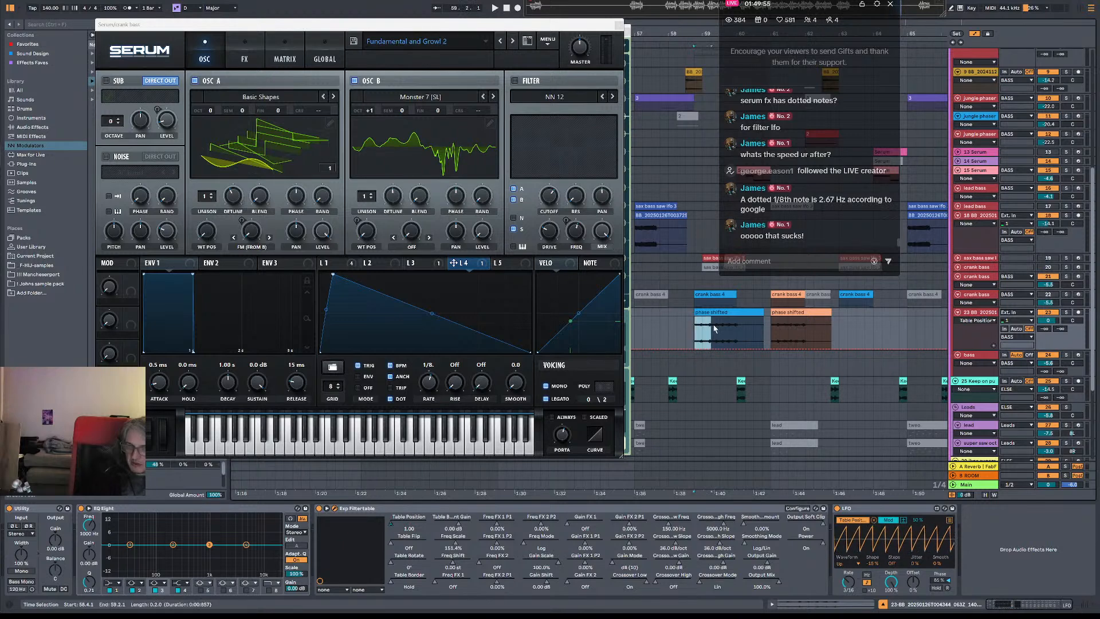
click(773, 328)
key(space)
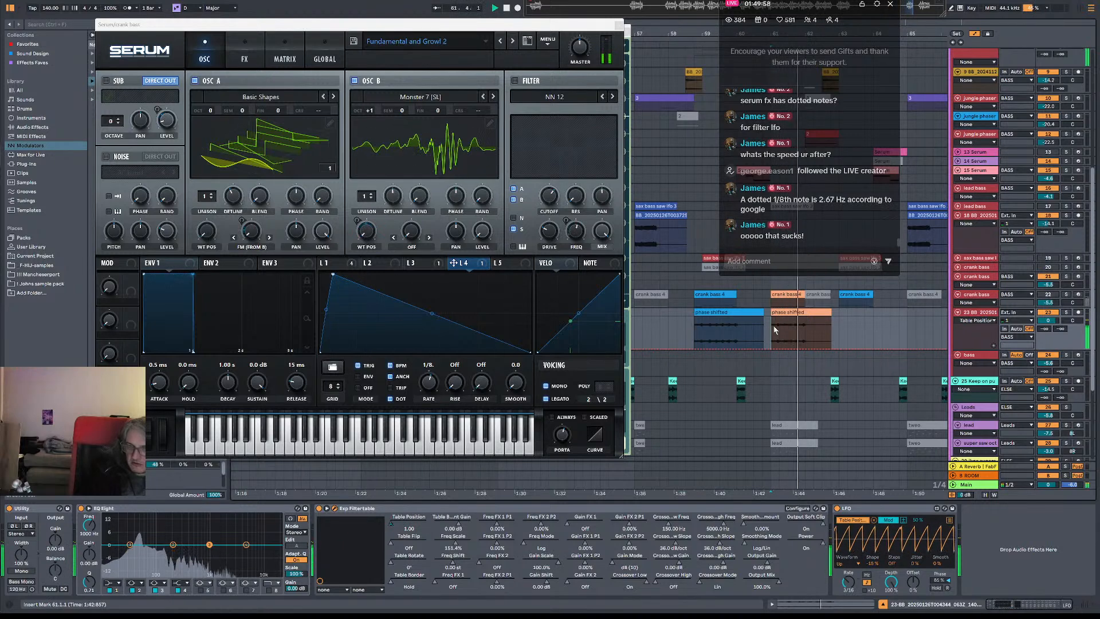
click(694, 333)
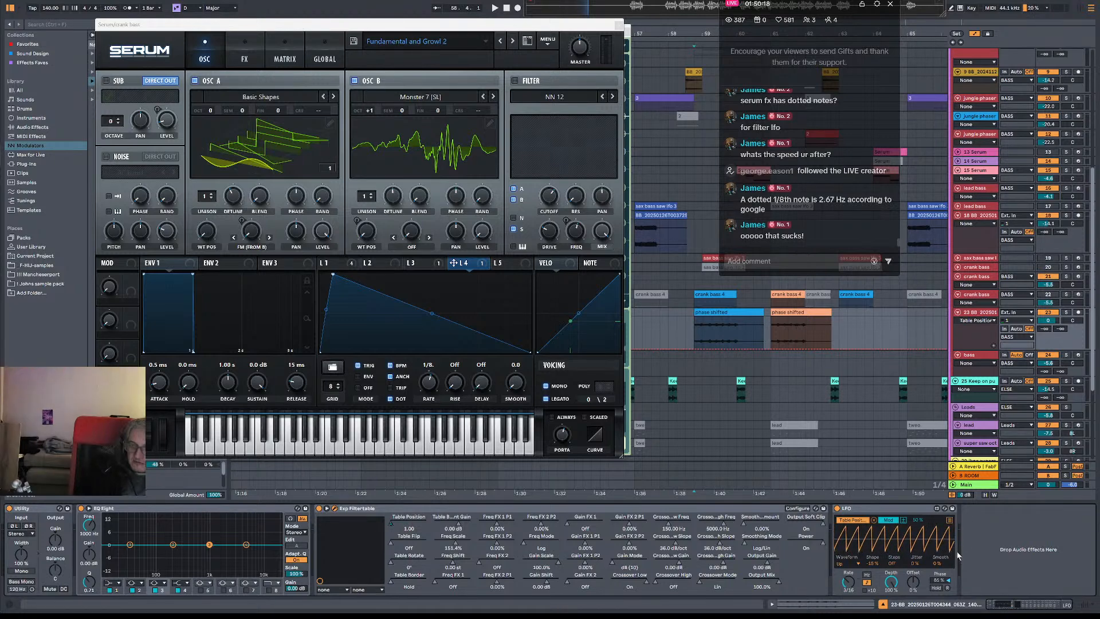
key(space)
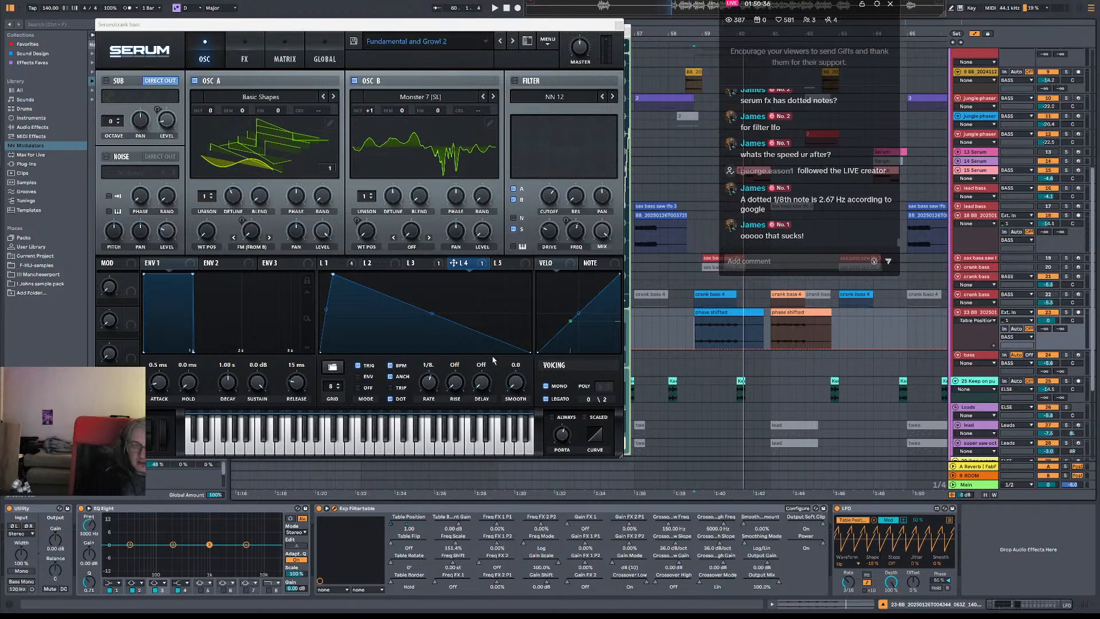
- Move the Serum window aside and bring the Filtertable window to the front while playing the phase shifted clip
drag(609, 24, 538, 22)
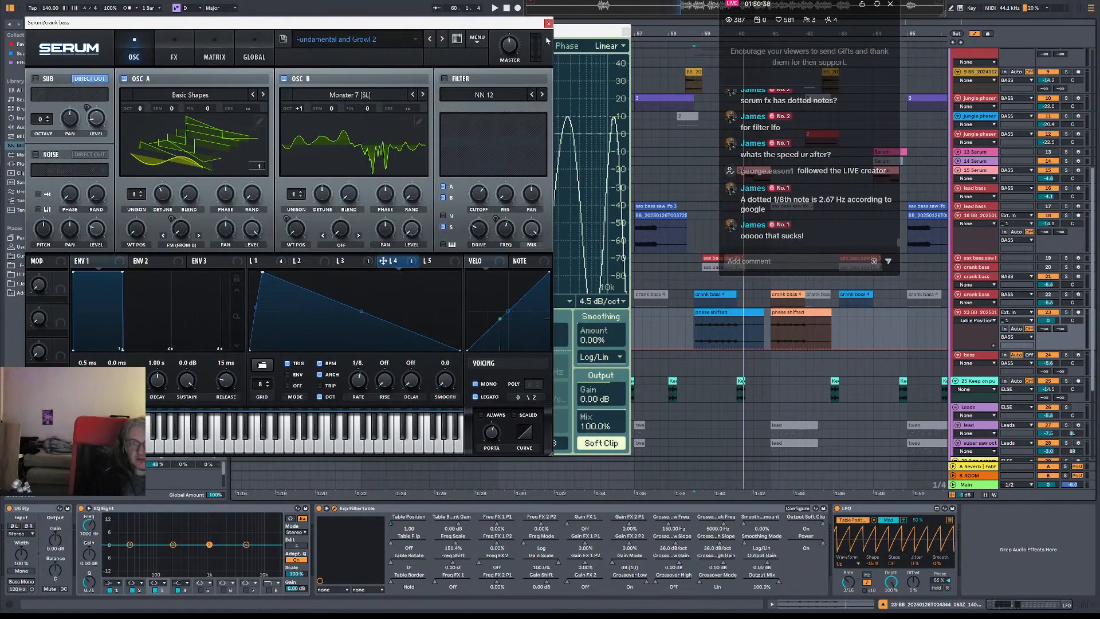
click(573, 32)
key(space)
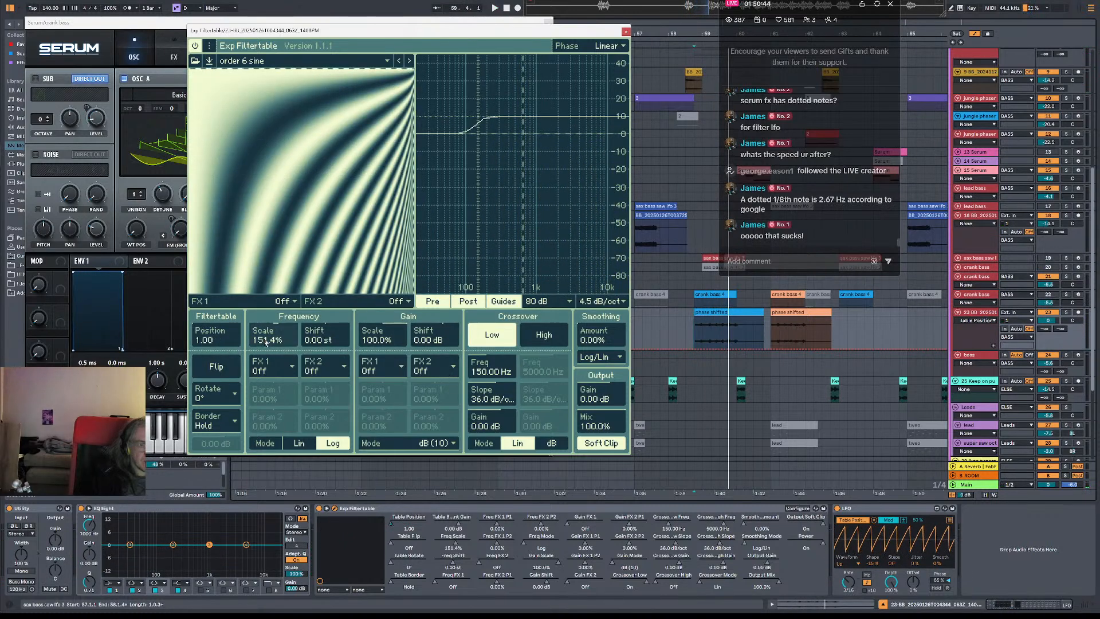
key(space)
key(space)
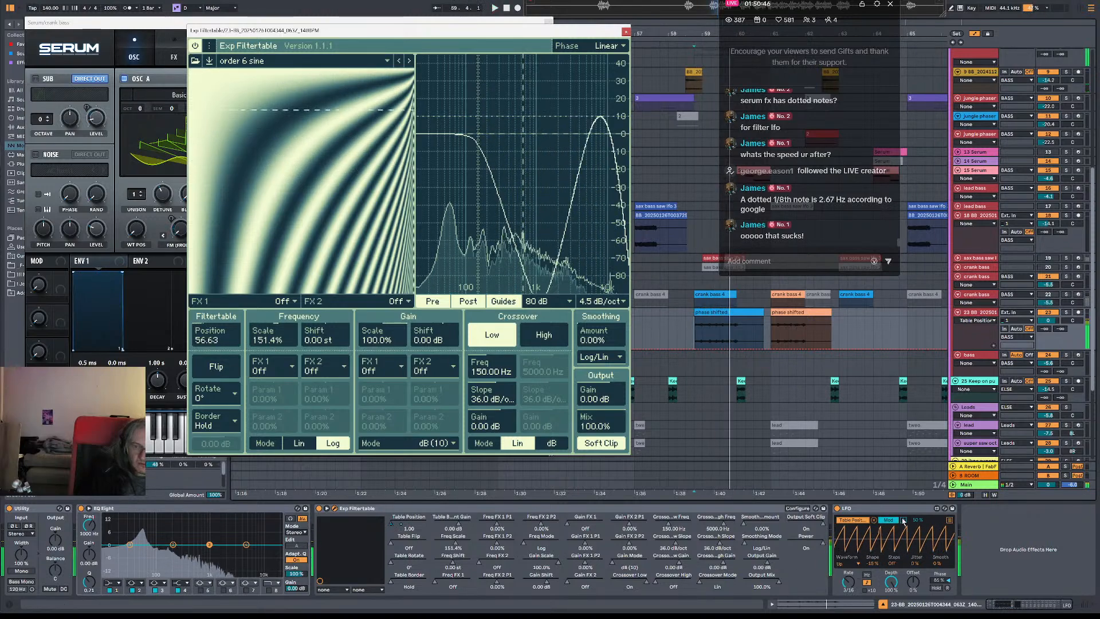
- Switch the LFO's Table Position mapping from modulation to Remote and audition the filter movement on the clip
click(889, 520)
key(space)
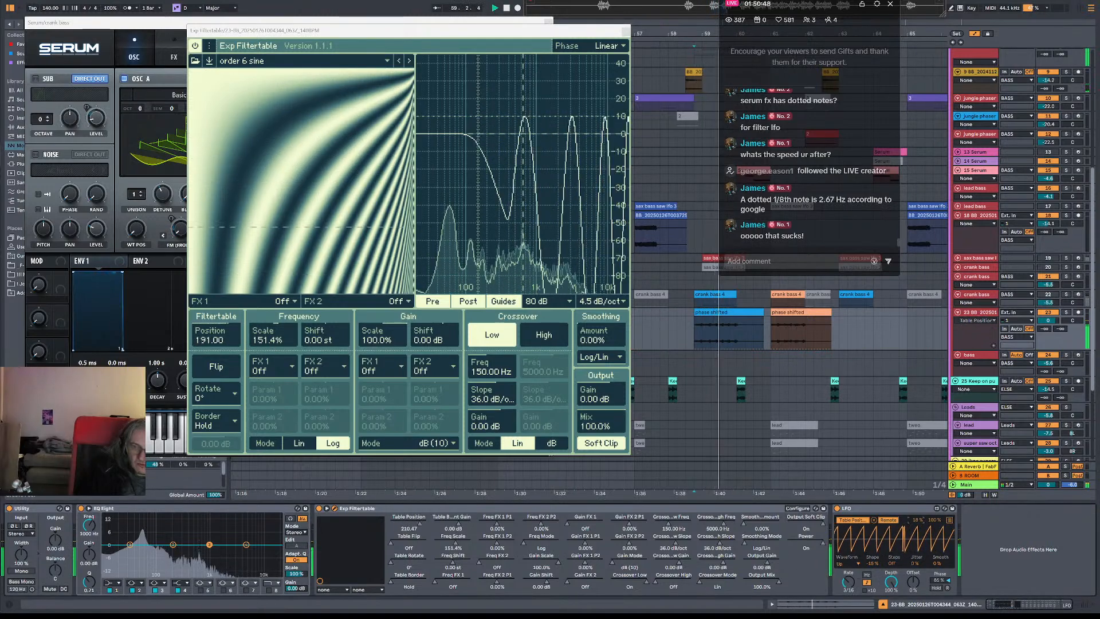
key(space)
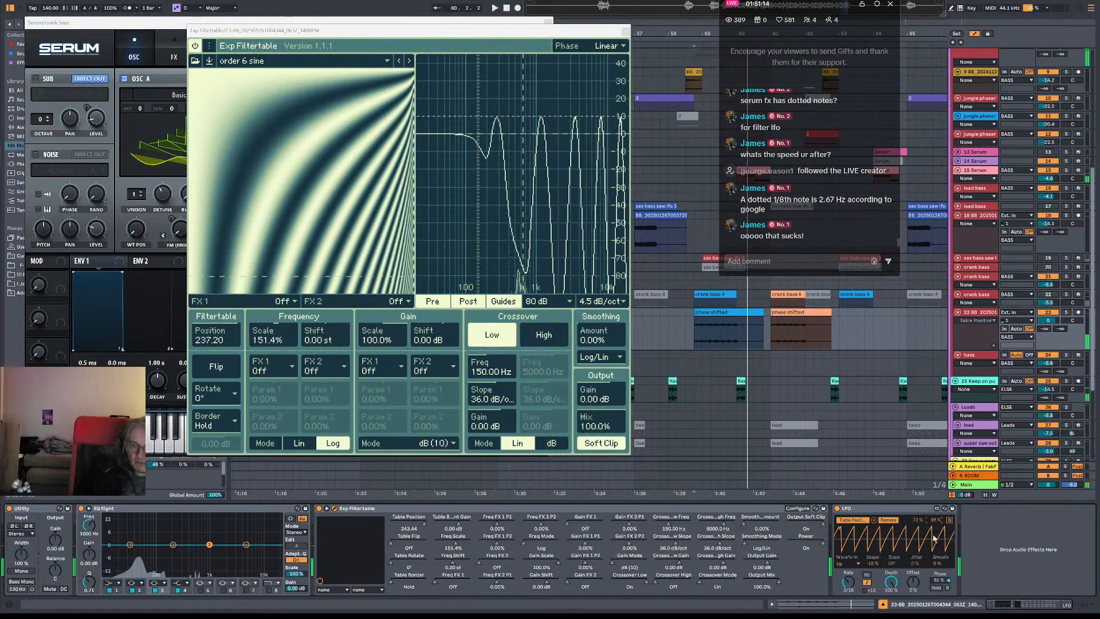
key(space)
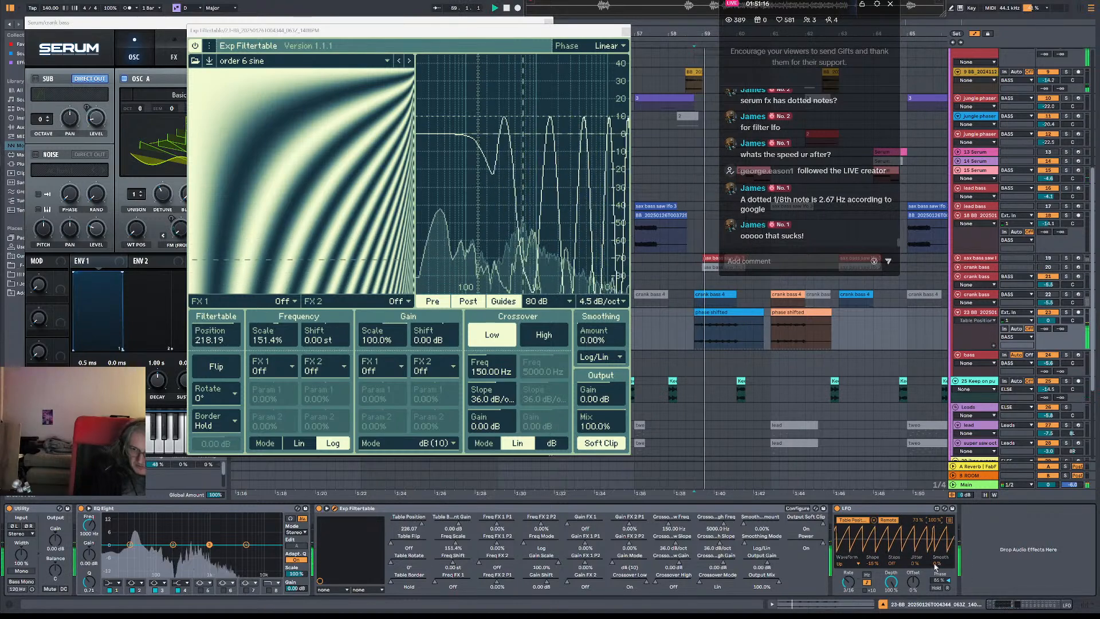
key(space)
key(space)
- Readjust the LFO's shape and set its phase to 82% while auditioning the phase shifted clip
mouse_move(871, 563)
mouse_down()
mouse_move(872, 587)
mouse_move(871, 517)
mouse_up()
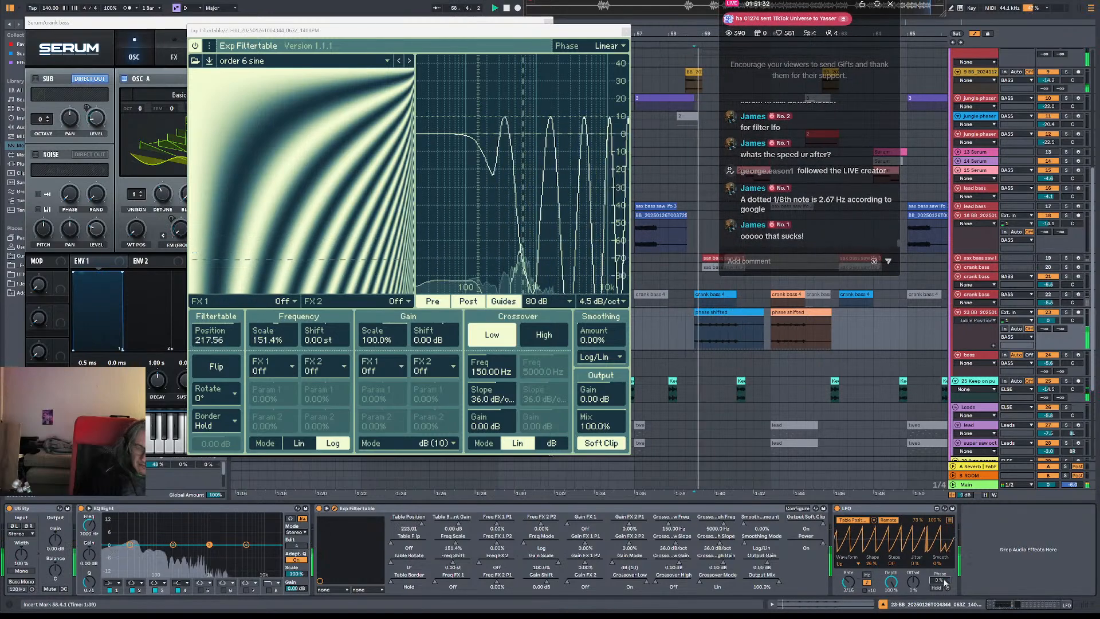
drag(944, 582, 945, 536)
key(space)
key(space)
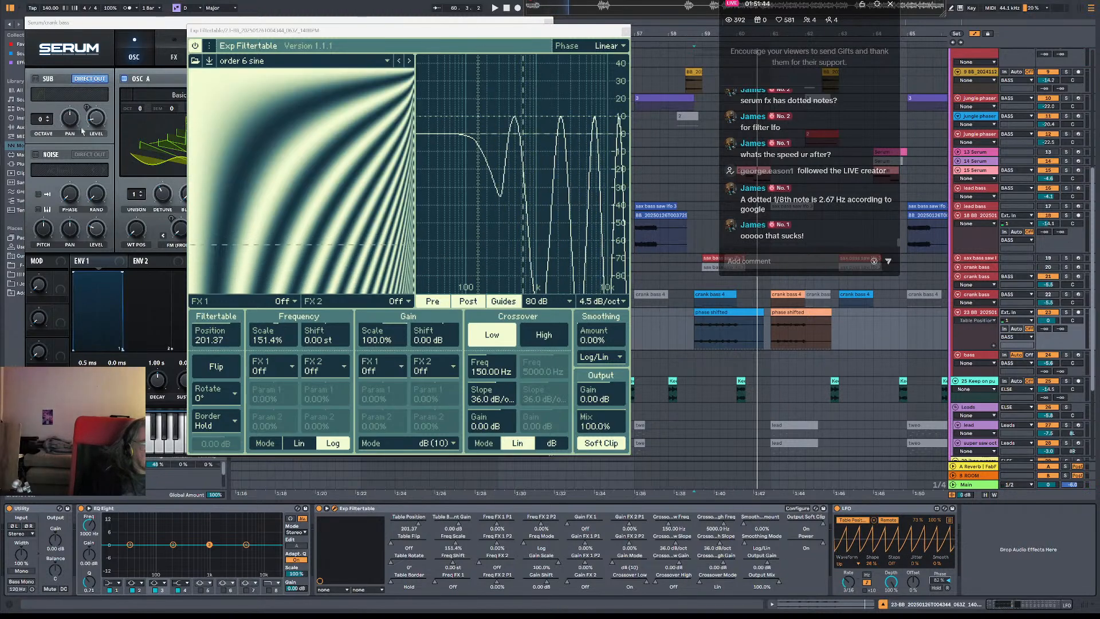
- Move the plug-in windows clear of the browser
drag(165, 26, 332, 28)
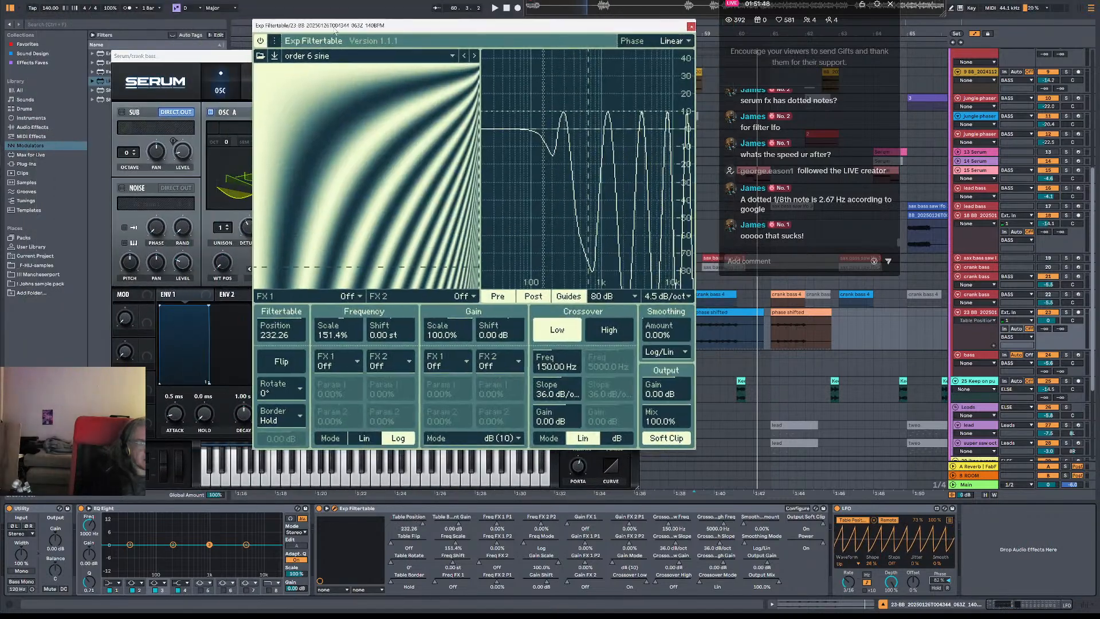
- Select the Shaper modulator in the browser and bring the Filtertable window to the front while playing the phase shifted clip
drag(215, 55, 257, 41)
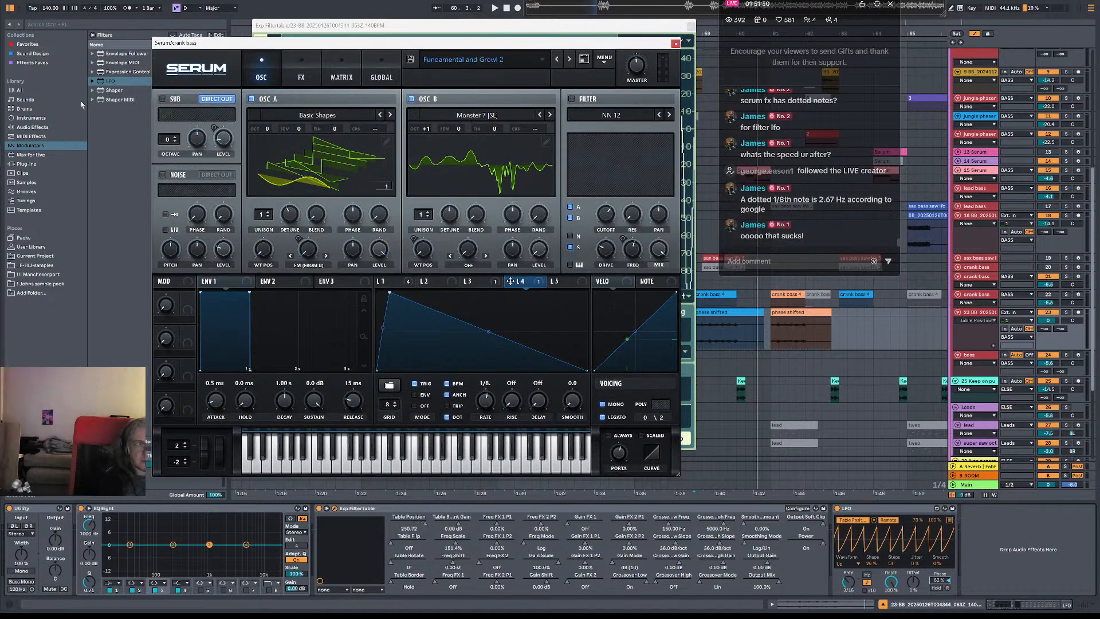
click(114, 92)
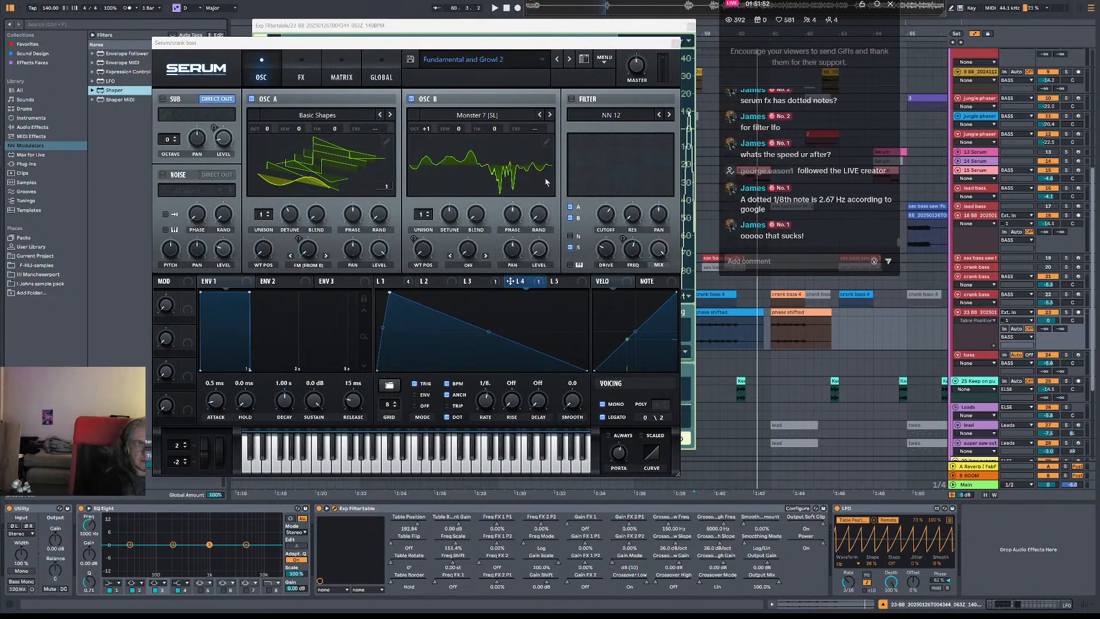
key(space)
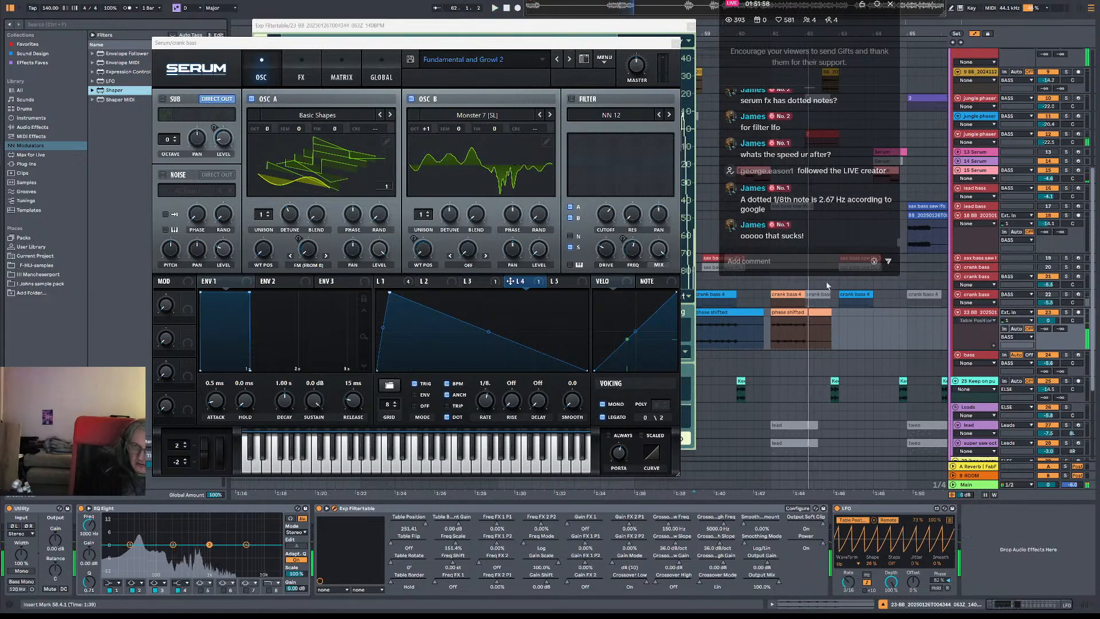
click(640, 36)
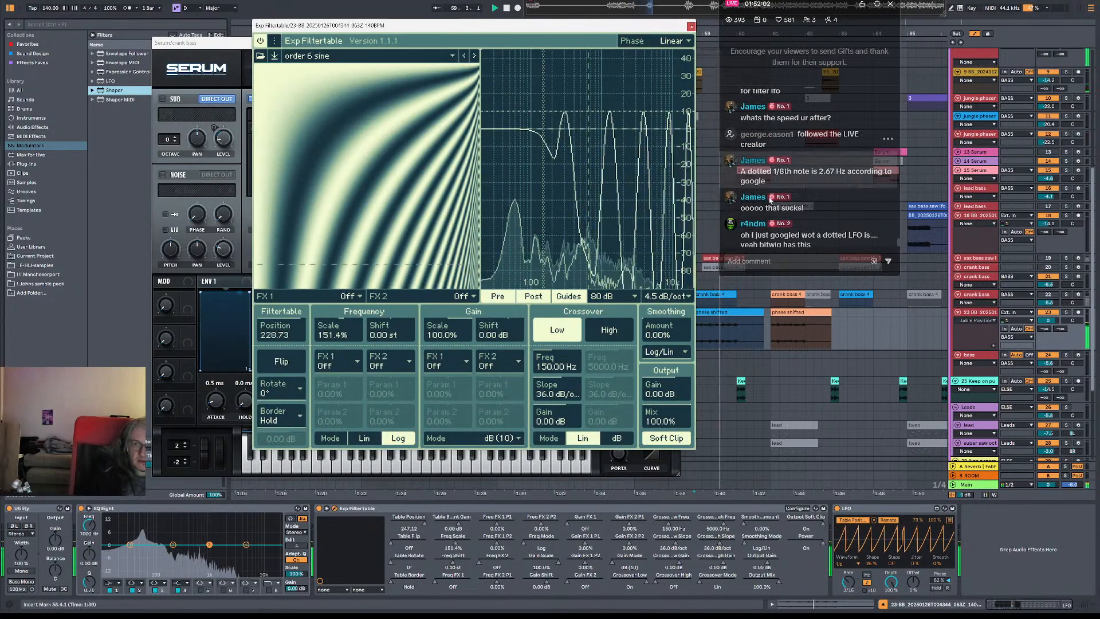
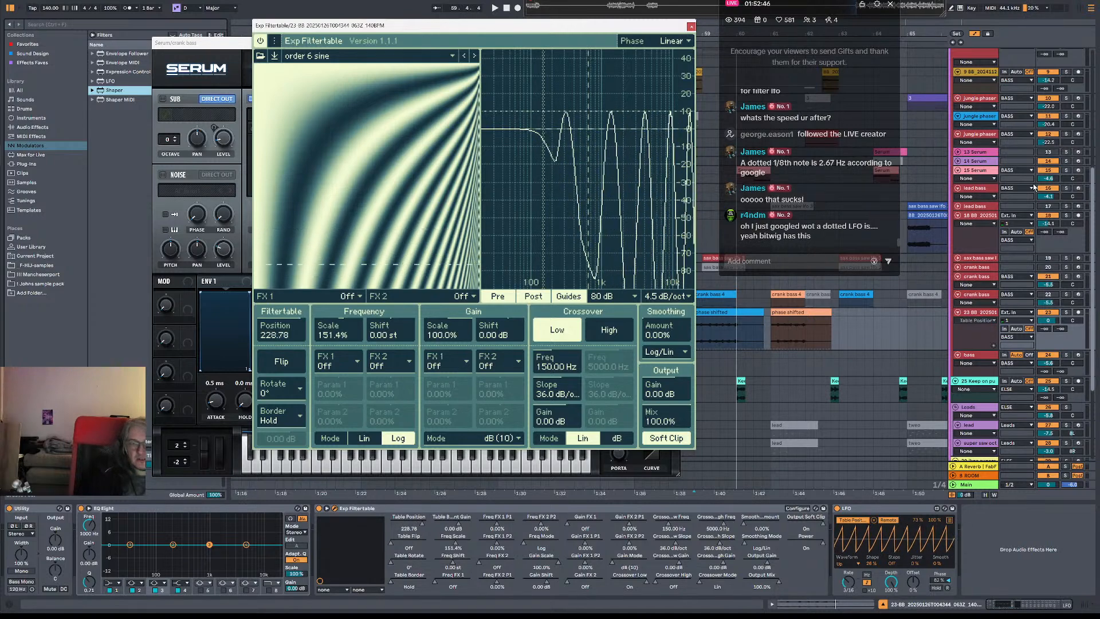
- Audition the phase shifted clip and select the LFO device controlling the filtertable
key(space)
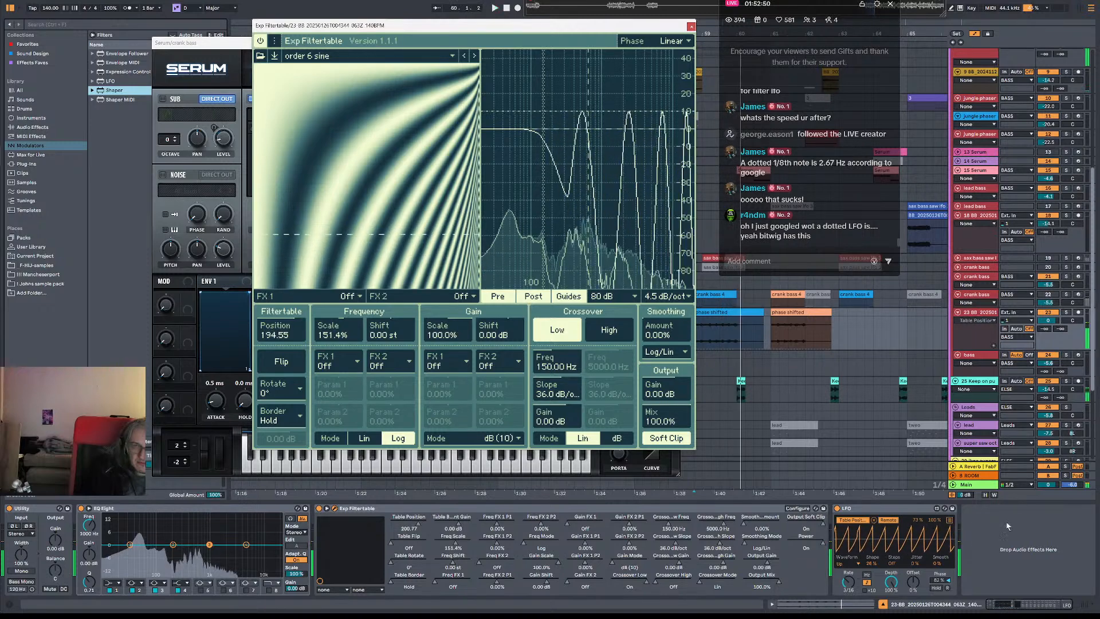
key(space)
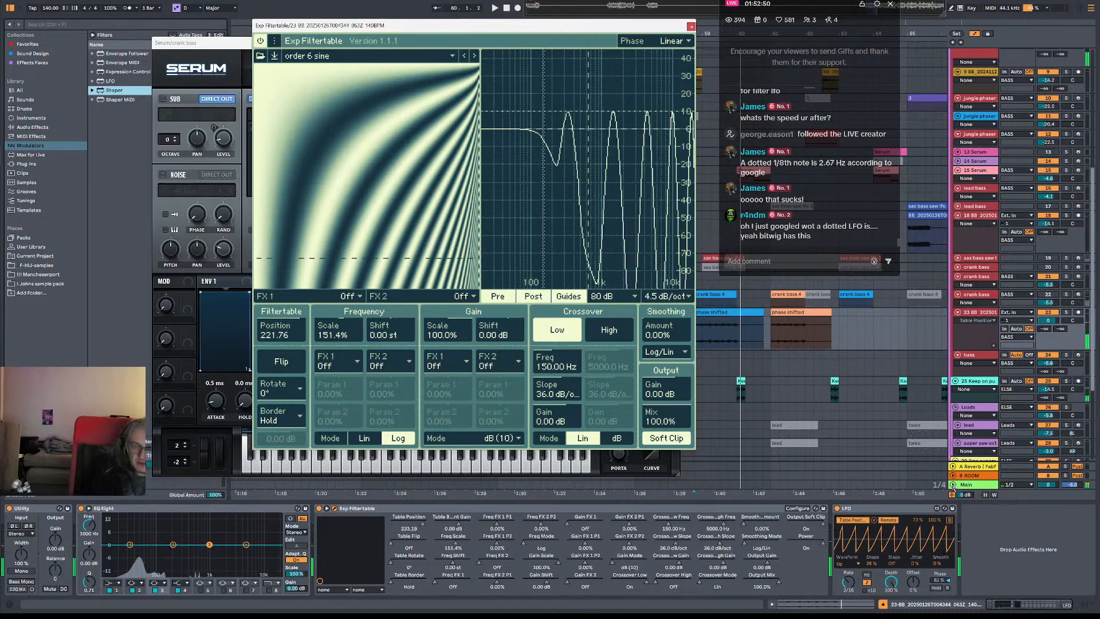
click(905, 510)
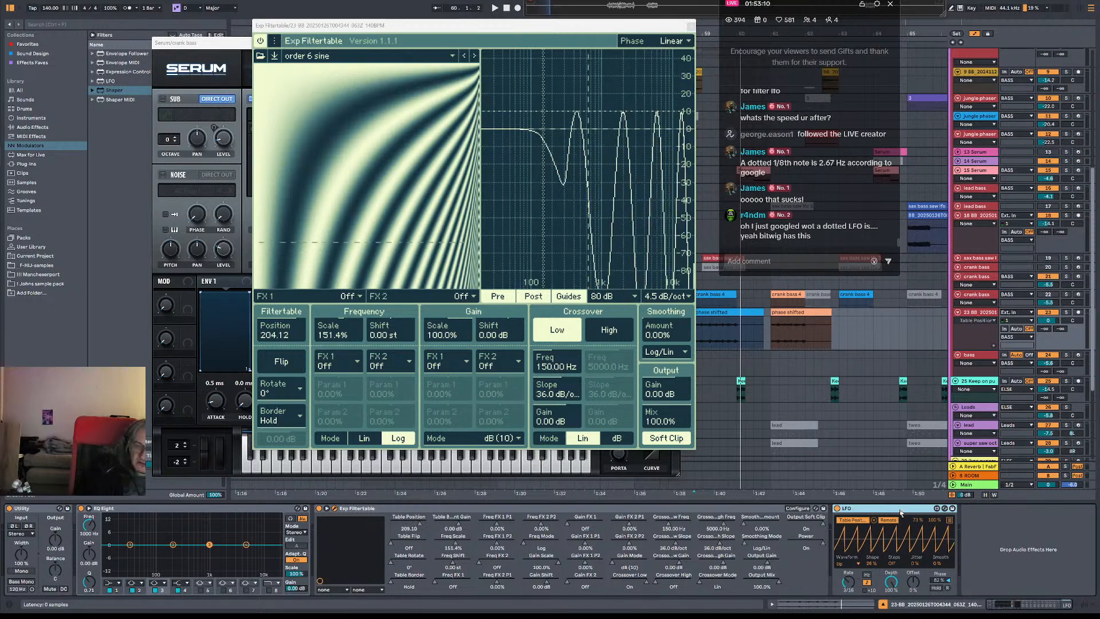
key(space)
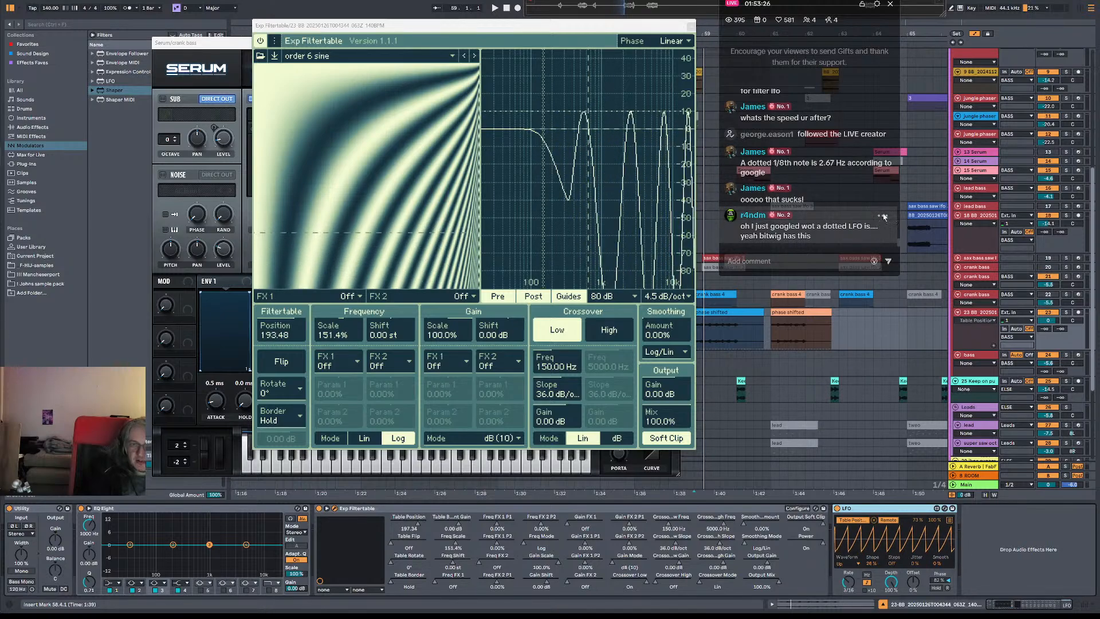
- Try lowering the Filtertable's low crossover frequency to 119.13 Hz during playback, then reset it to its default
key(space)
mouse_move(552, 364)
mouse_down()
mouse_move(553, 381)
mouse_move(560, 356)
mouse_up()
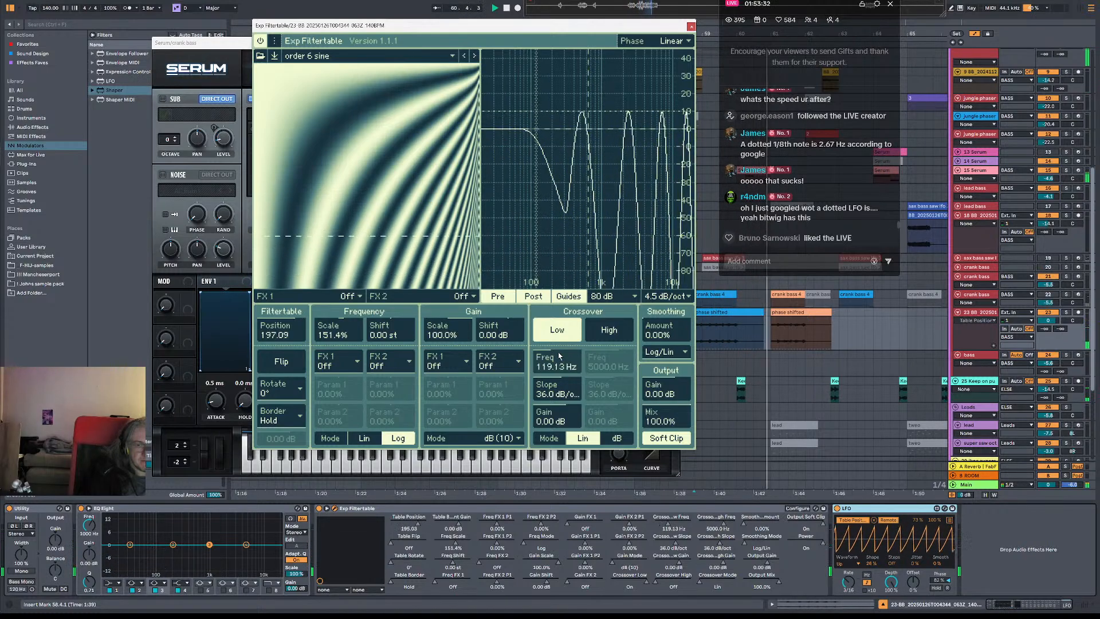
double_click(559, 358)
key(space)
key(space)
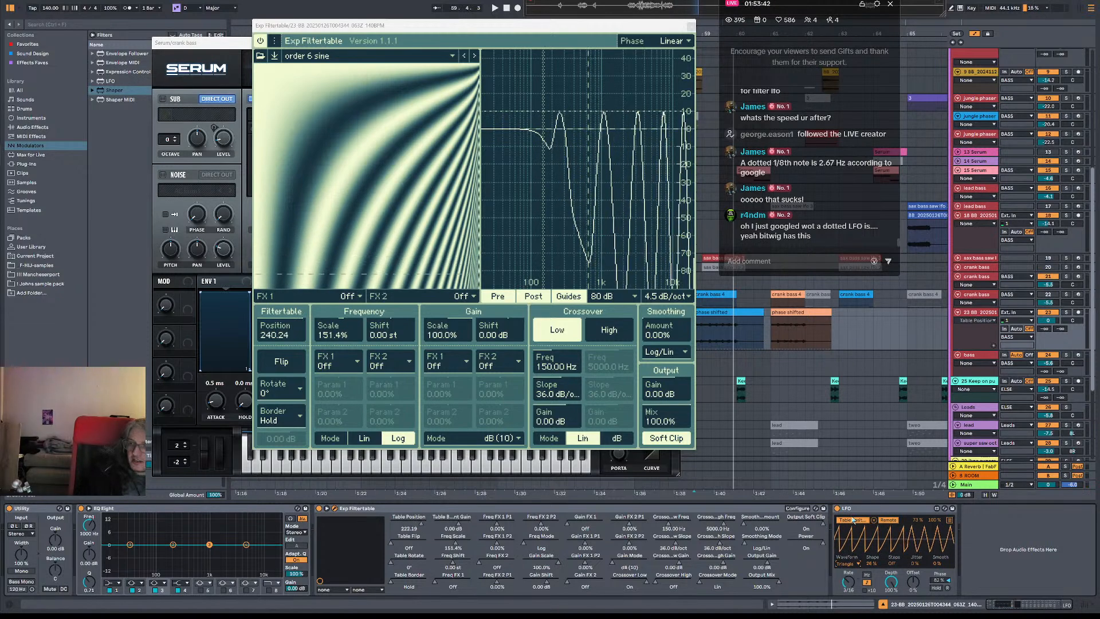
- Try the Square and Sine waveforms on the LFO while the phase shifted clip plays
key(space)
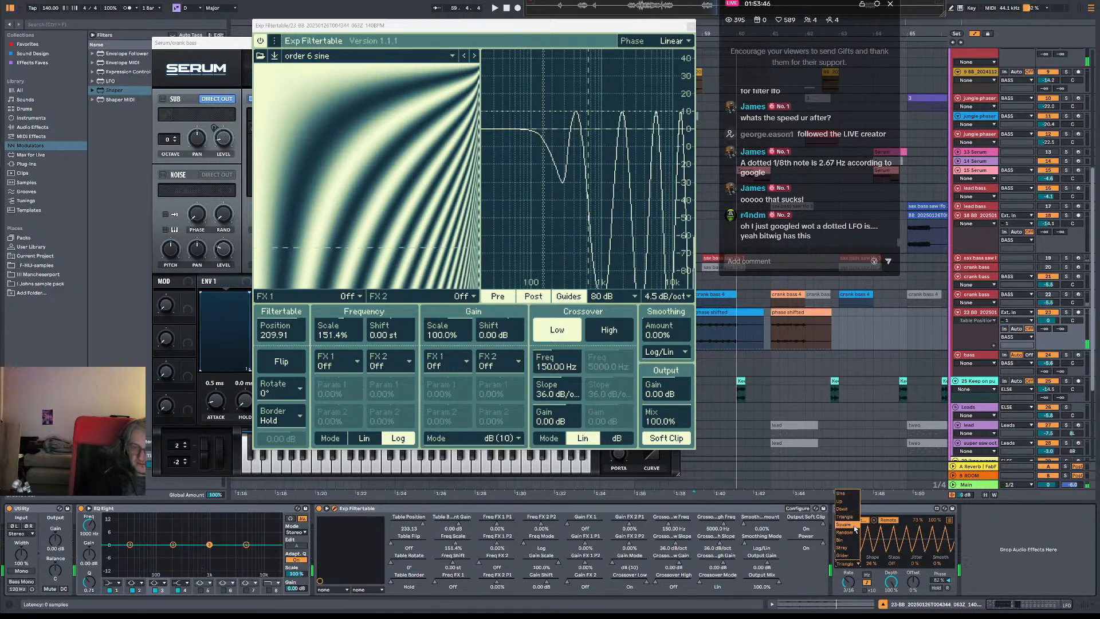
click(849, 564)
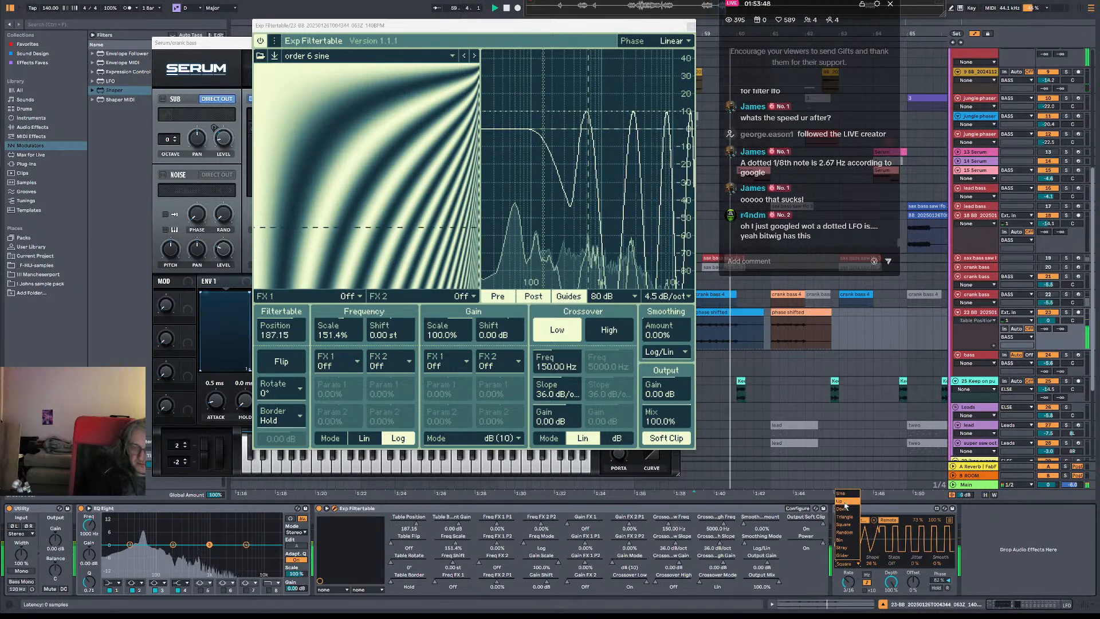
click(848, 507)
key(space)
click(849, 565)
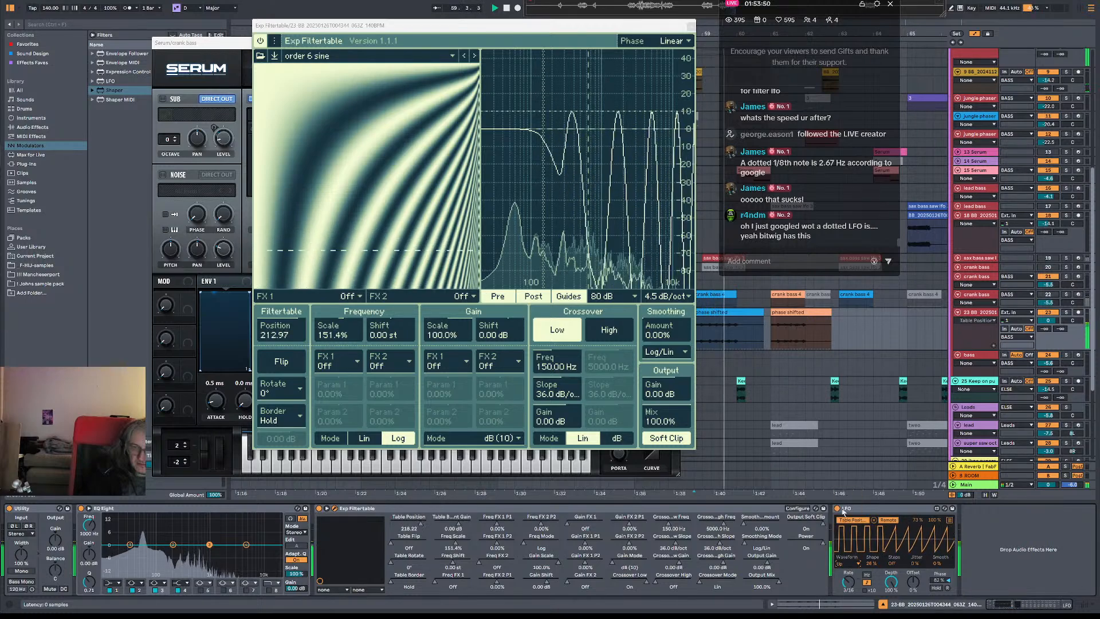
click(851, 565)
click(848, 497)
- Audition other LFO waveforms, including Bin and Stray, then set the waveform back to Up
click(850, 565)
click(850, 540)
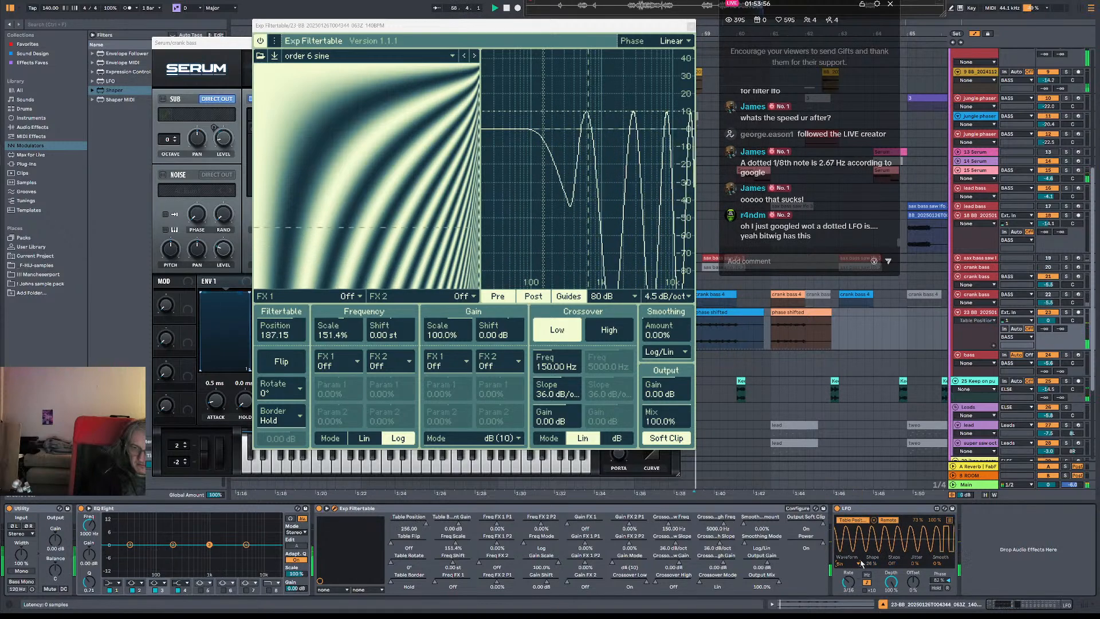
click(857, 565)
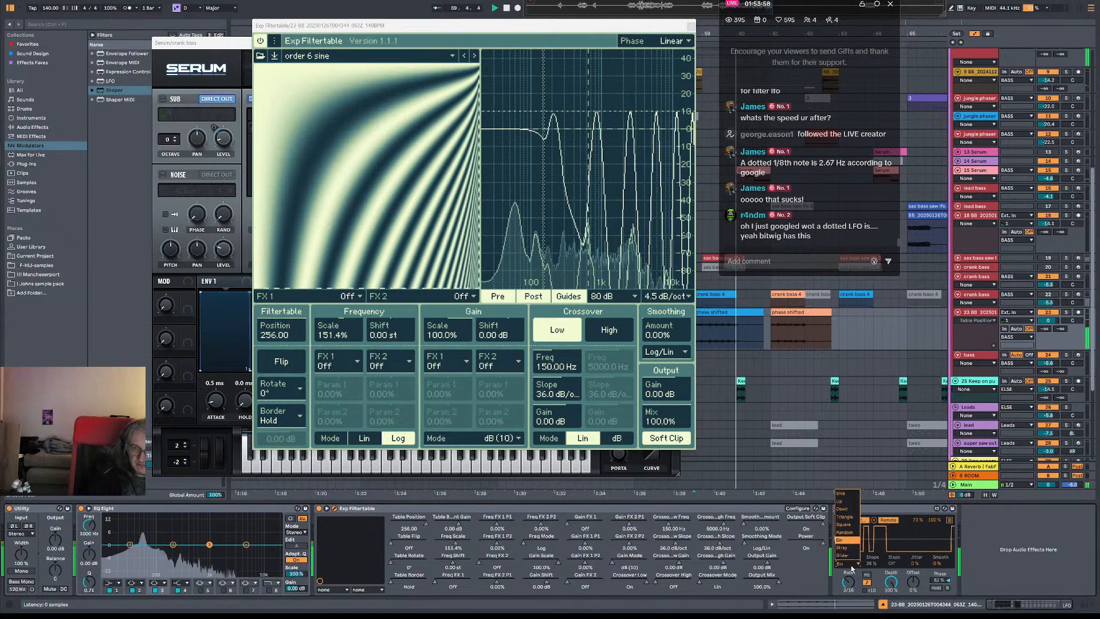
click(853, 548)
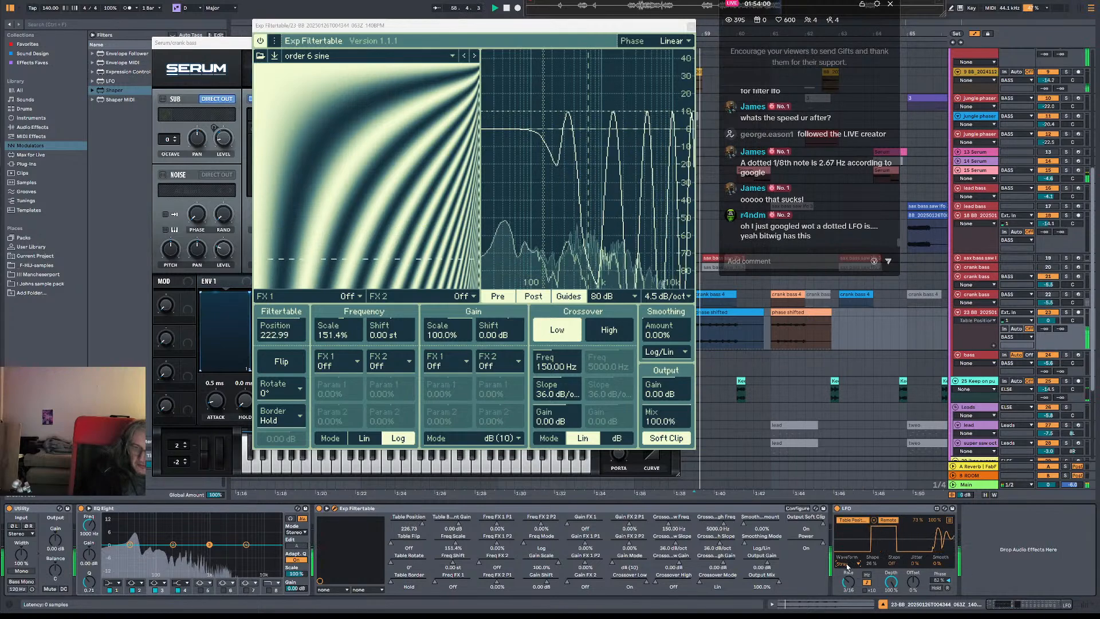
click(850, 565)
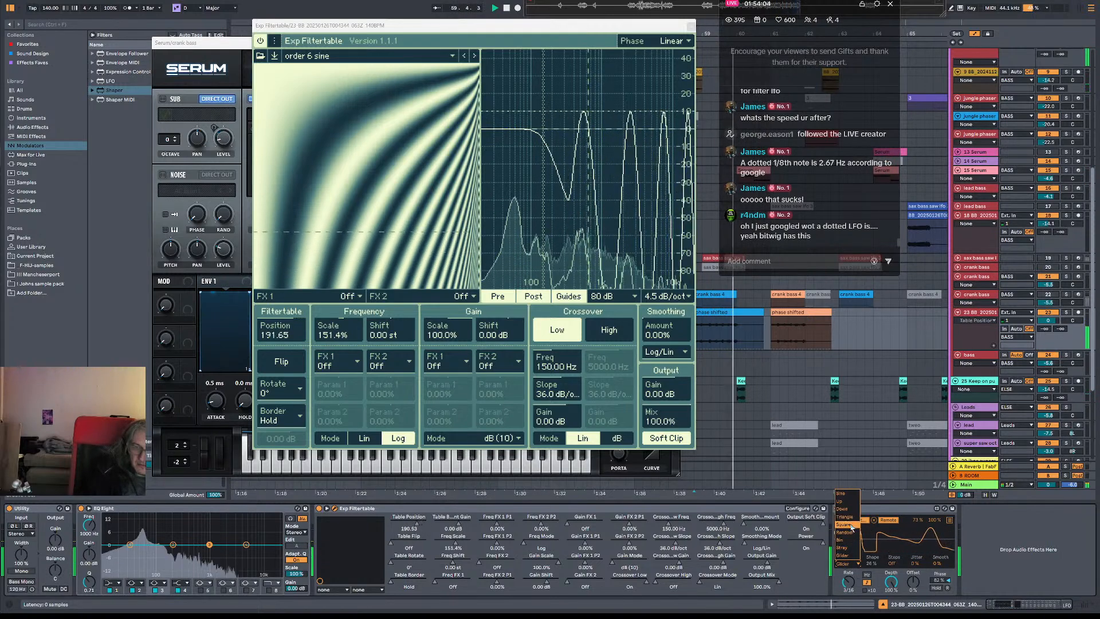
click(844, 501)
- Try a Frequency Shift of about -22.80 st in the Filtertable during playback, then return it to 0.00 st
key(space)
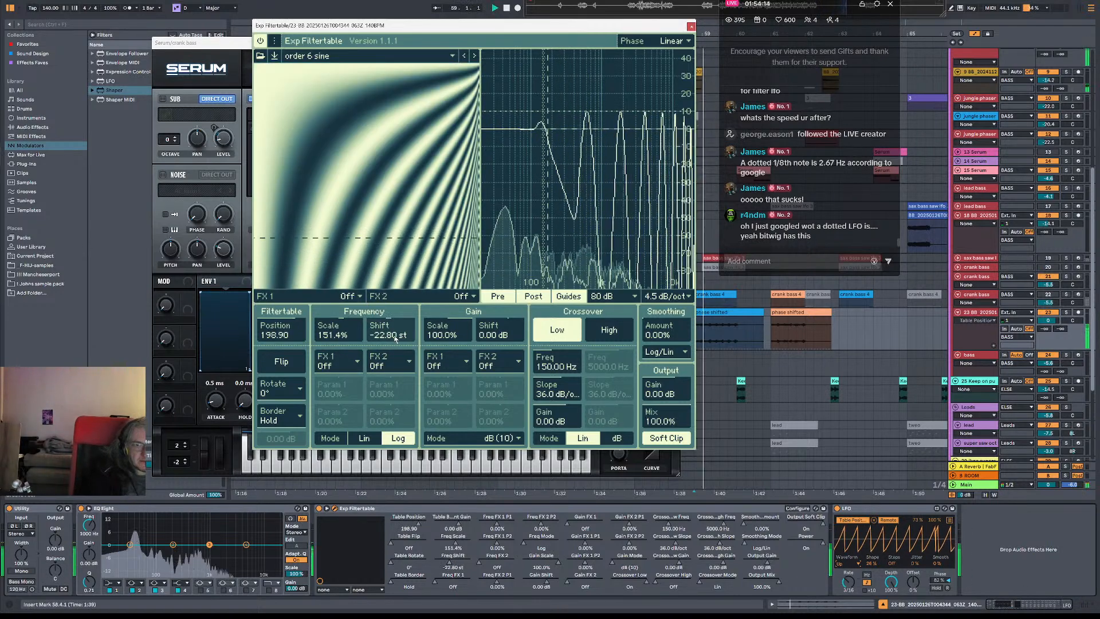
scroll(394, 338, down, 3)
scroll(394, 338, up, 3)
key(space)
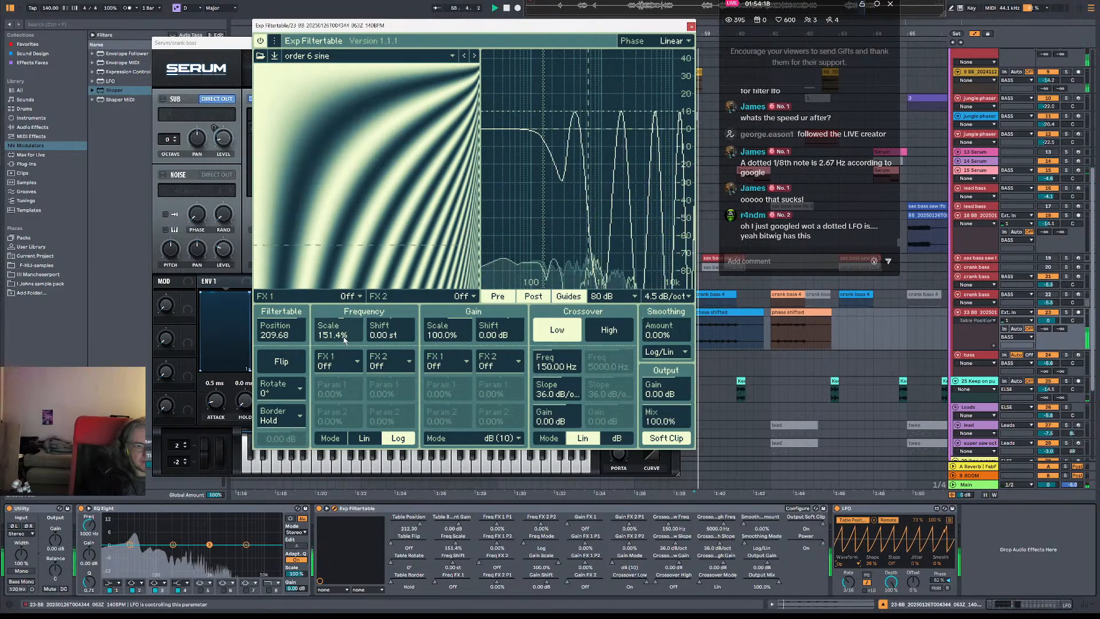
- Set the Filtertable's Frequency Scale to 96.61% while auditioning the clip
drag(344, 337, 344, 393)
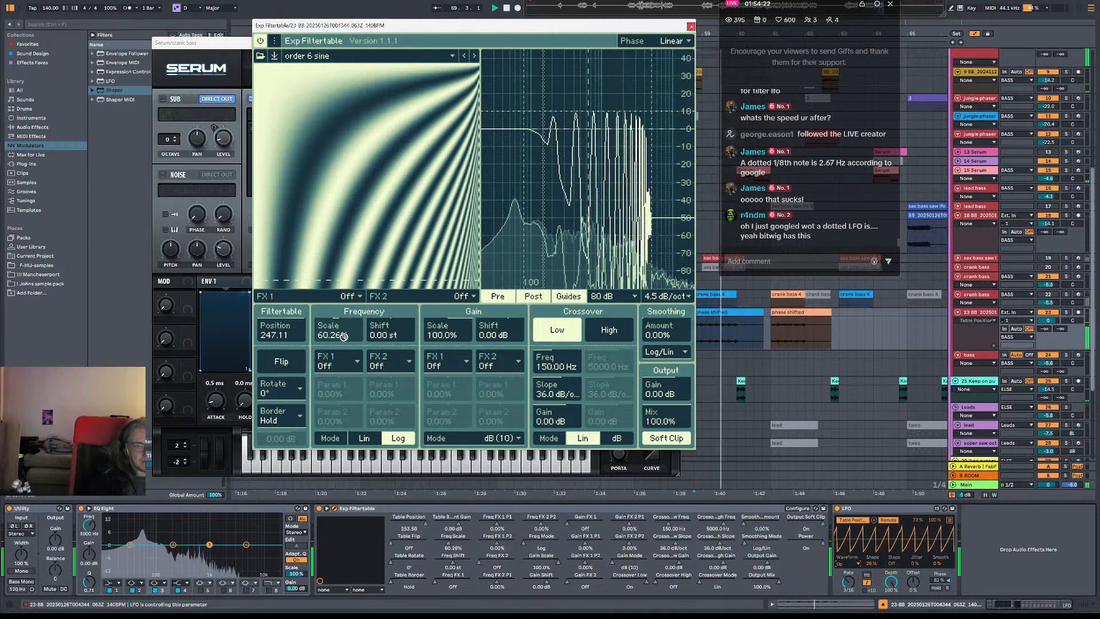
scroll(344, 336, up, 3)
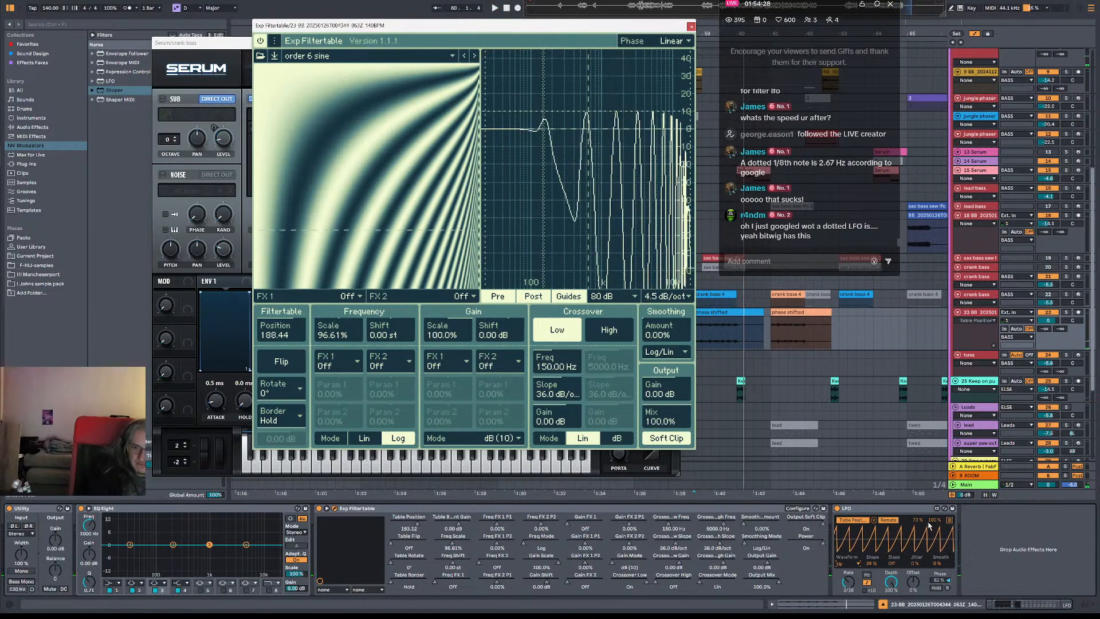
key(space)
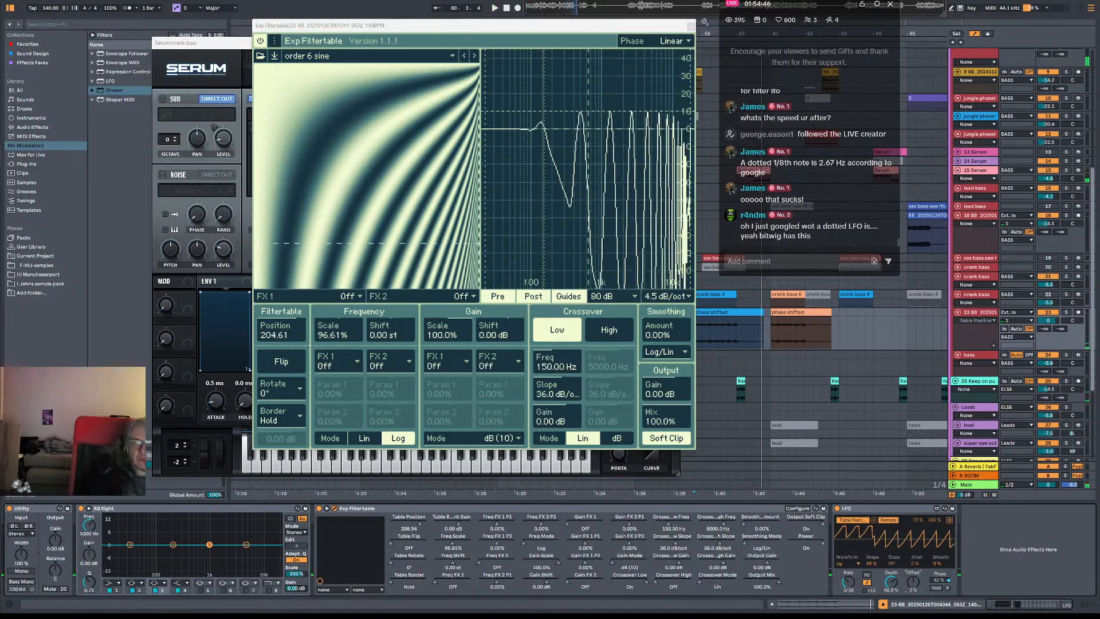
- Close the Filtertable and Serum windows and play the arrangement from before the phase shifted clips
click(691, 26)
click(676, 44)
drag(647, 33, 514, 11)
click(479, 311)
key(space)
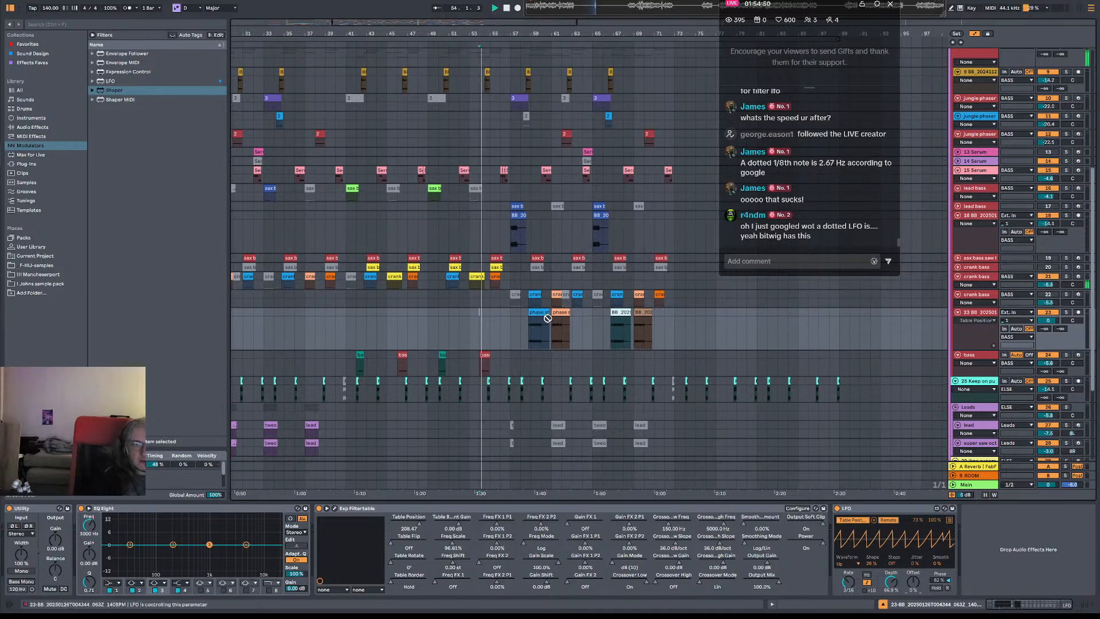
- Set the LFO's Depth to 100% on the phase shifted track while the arrangement plays
click(501, 295)
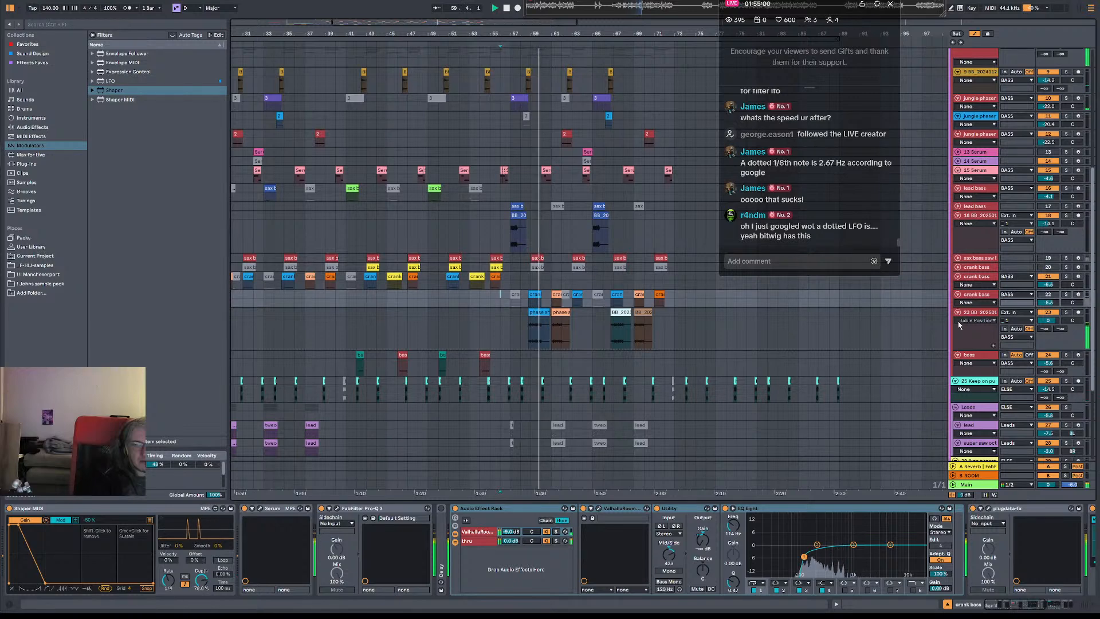
click(984, 335)
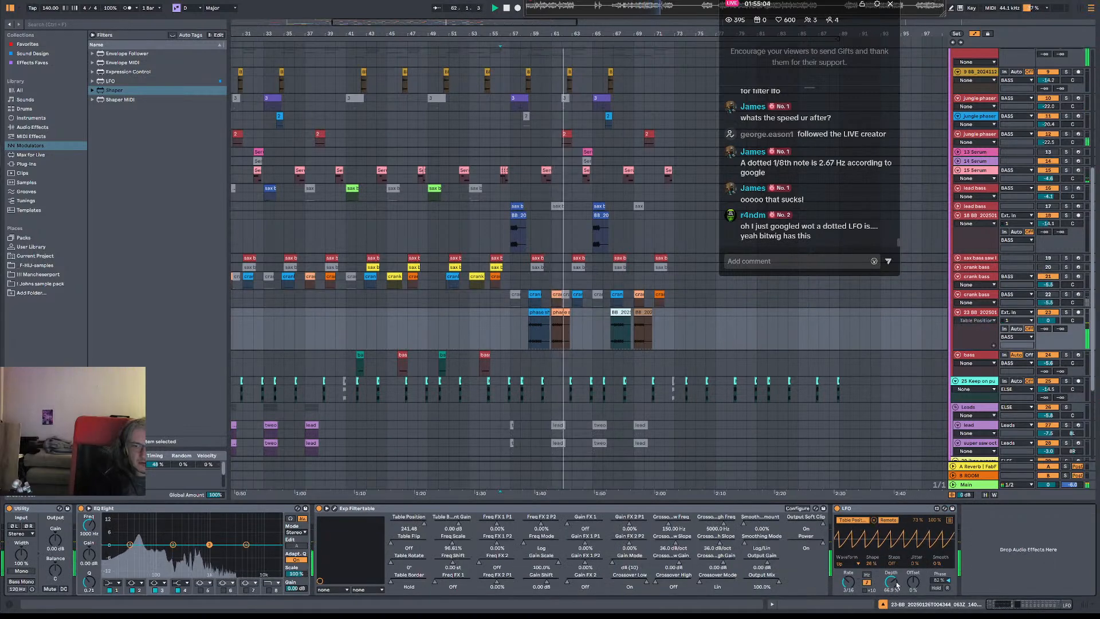
drag(897, 584, 897, 565)
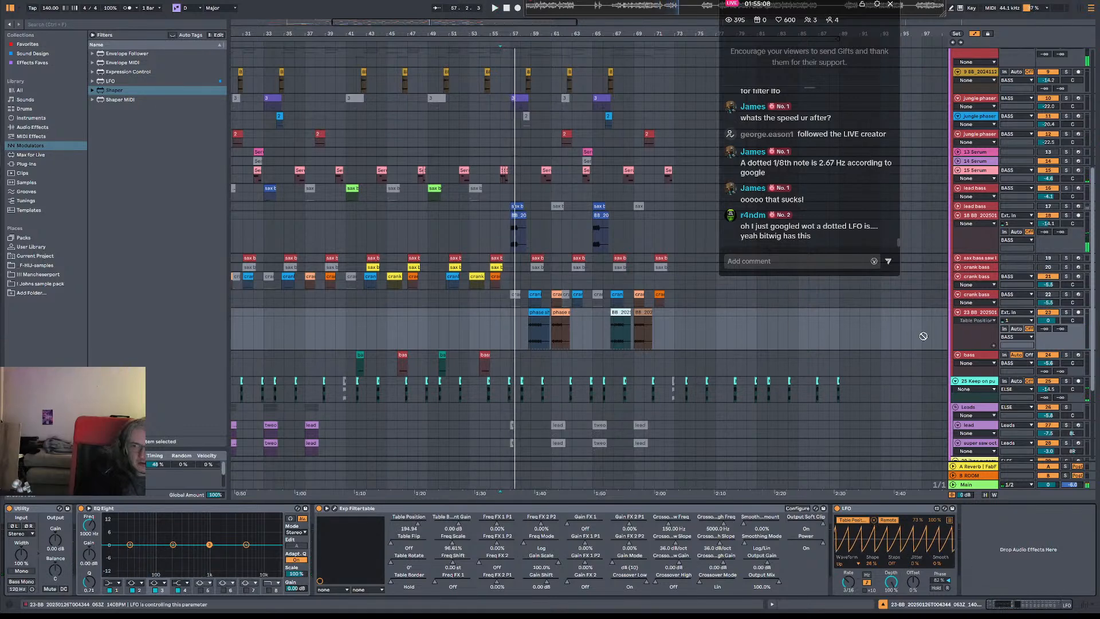
click(974, 307)
drag(975, 313, 819, 328)
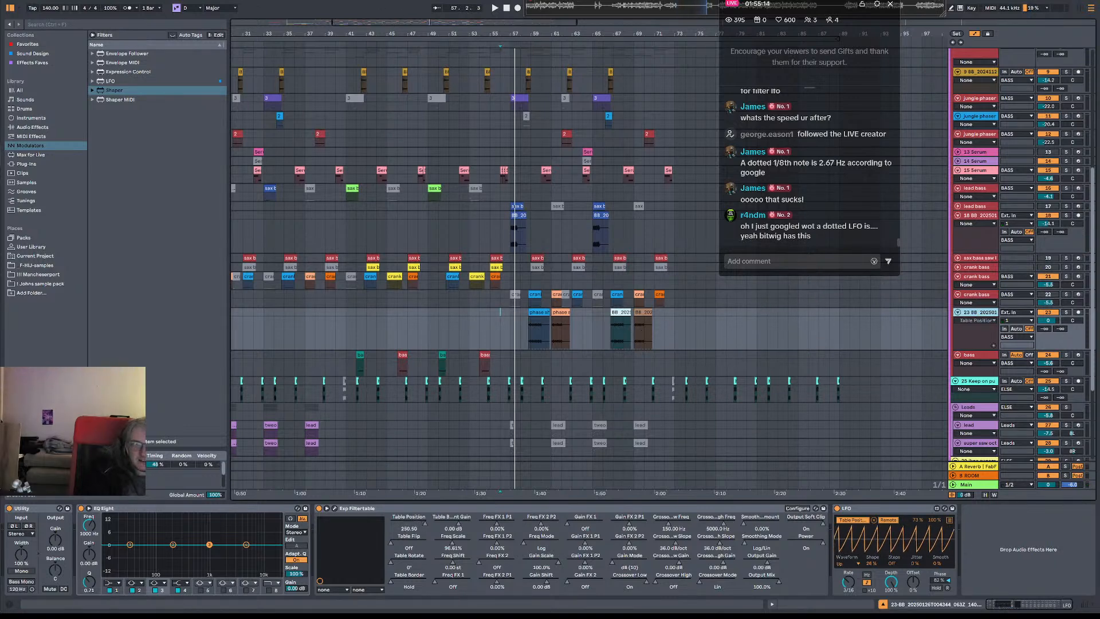
click(978, 357)
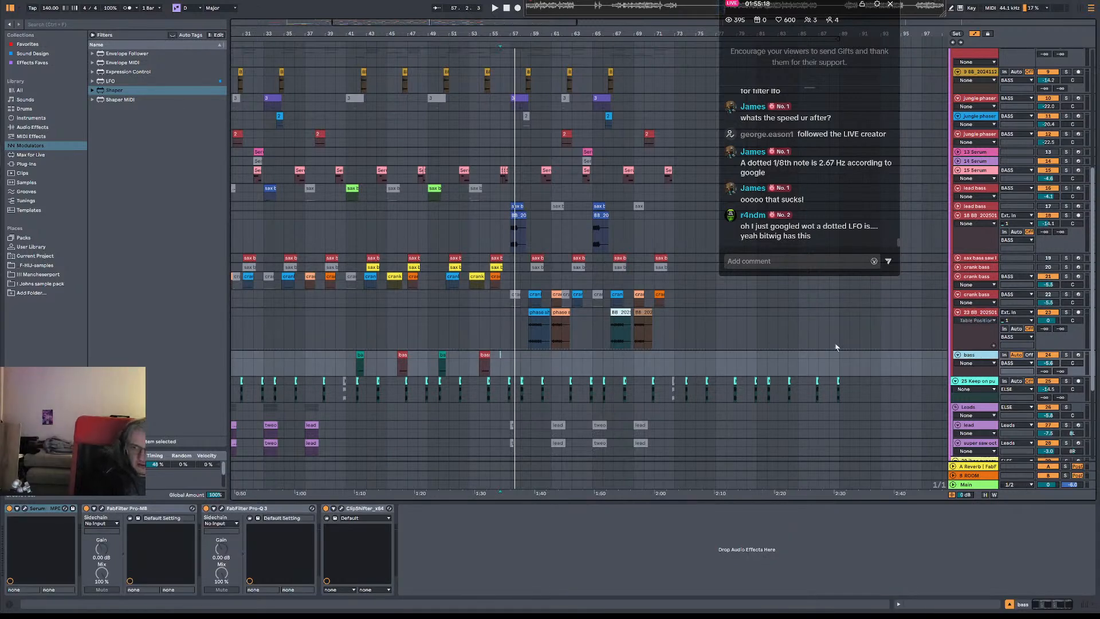
key(super)
key(super)
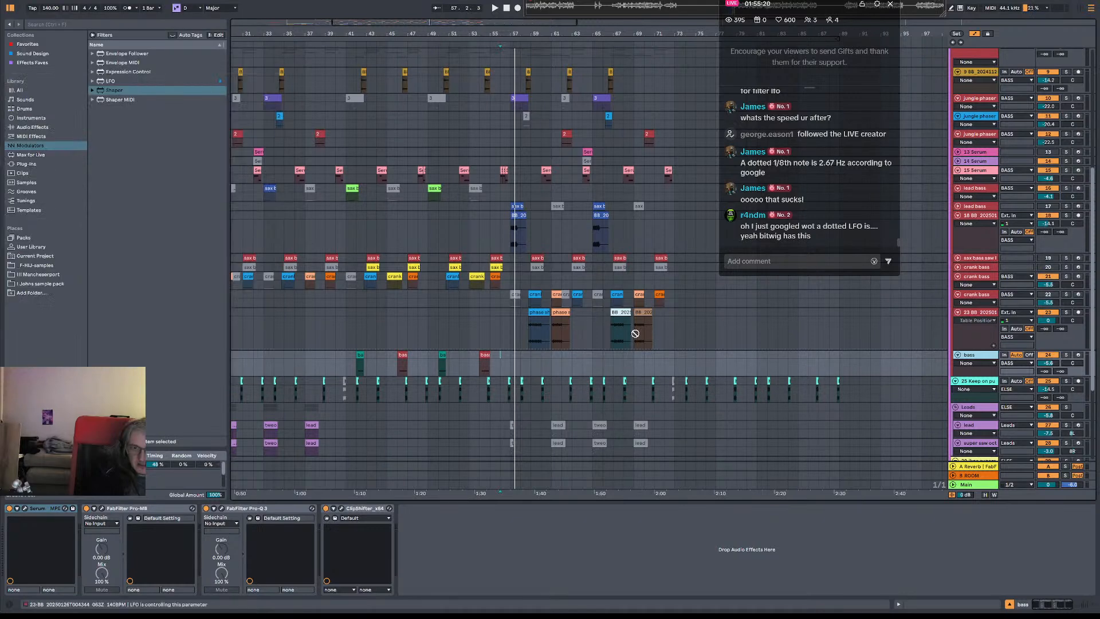
key(super)
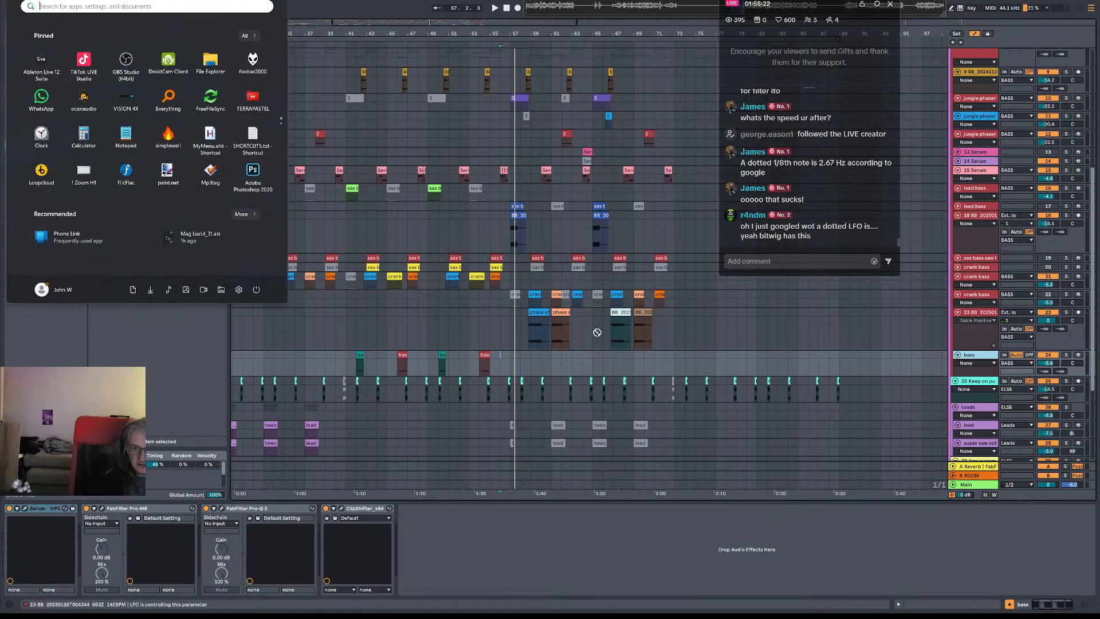
key(super)
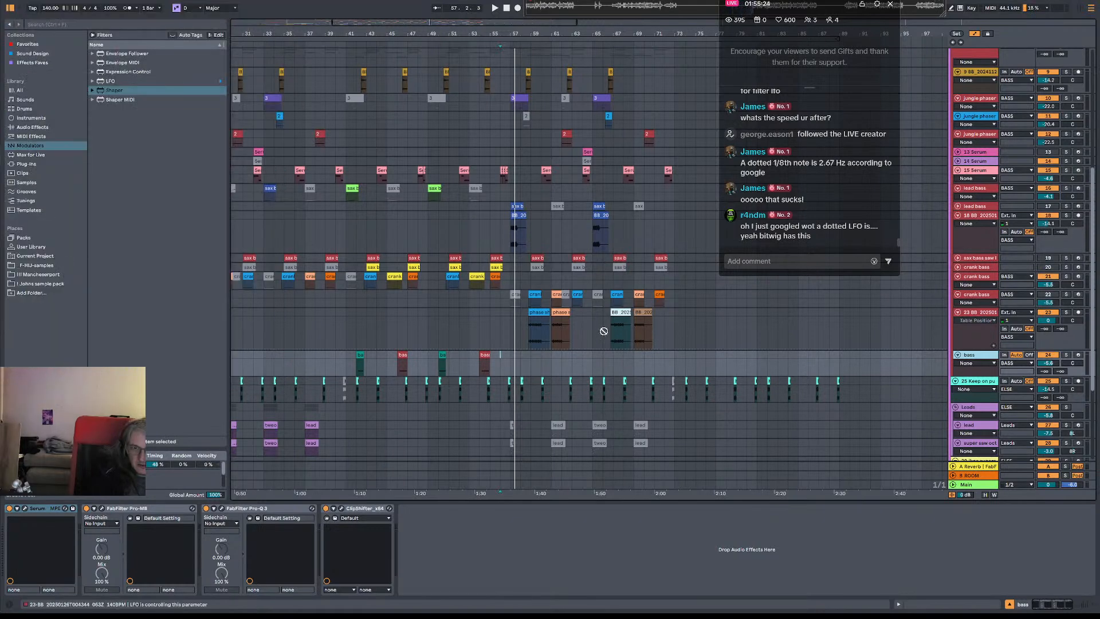
key(alt+space)
key(Escape)
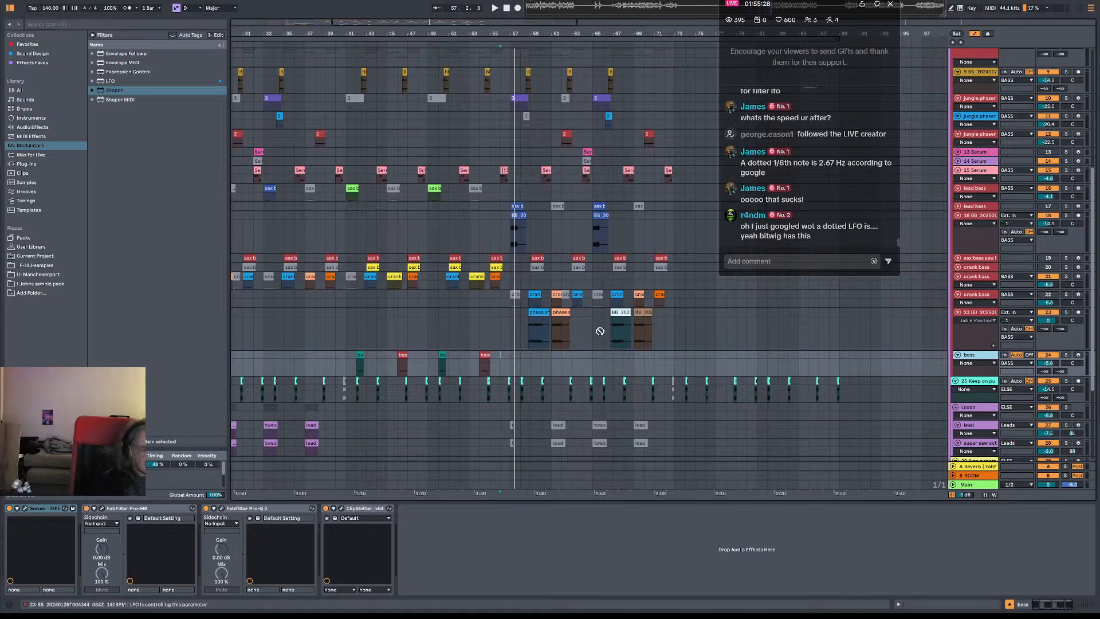
- Select the phase shifted track, turn off automation mode in the arrangement and place the insert marker in its lane
click(968, 314)
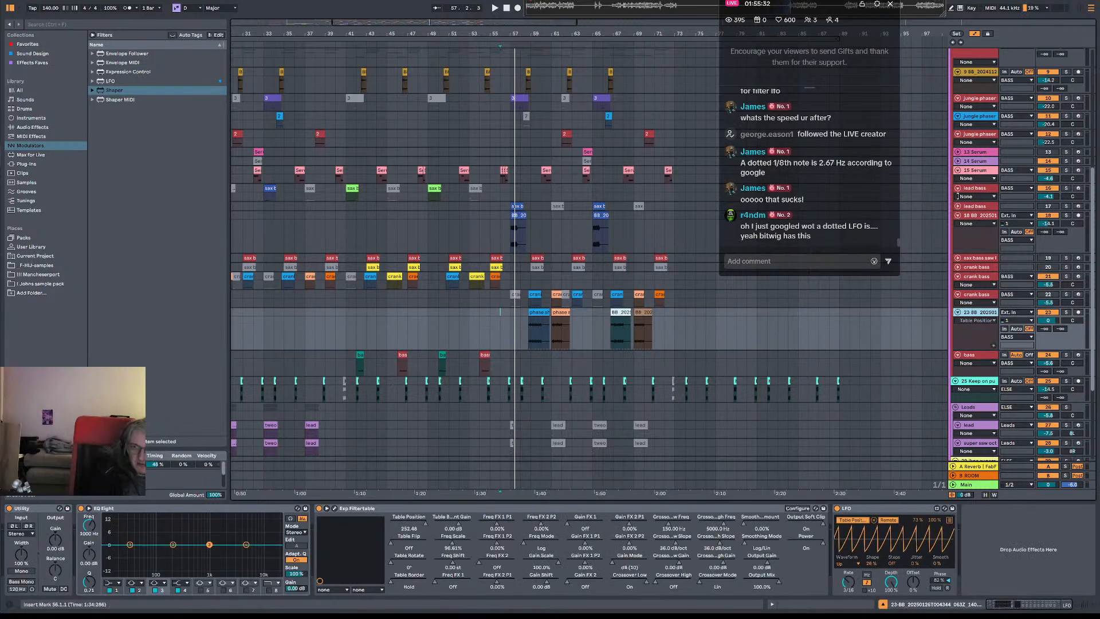
click(974, 36)
click(589, 345)
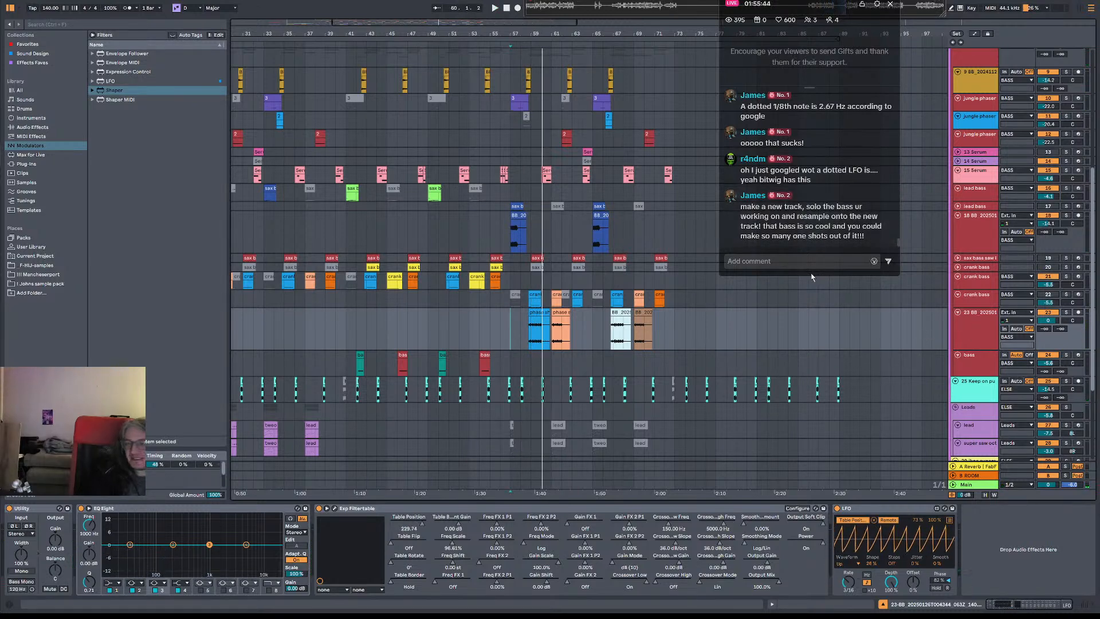
- Select the phase shifted track and audition its first clip repeatedly from 58.4.1
click(530, 335)
key(space)
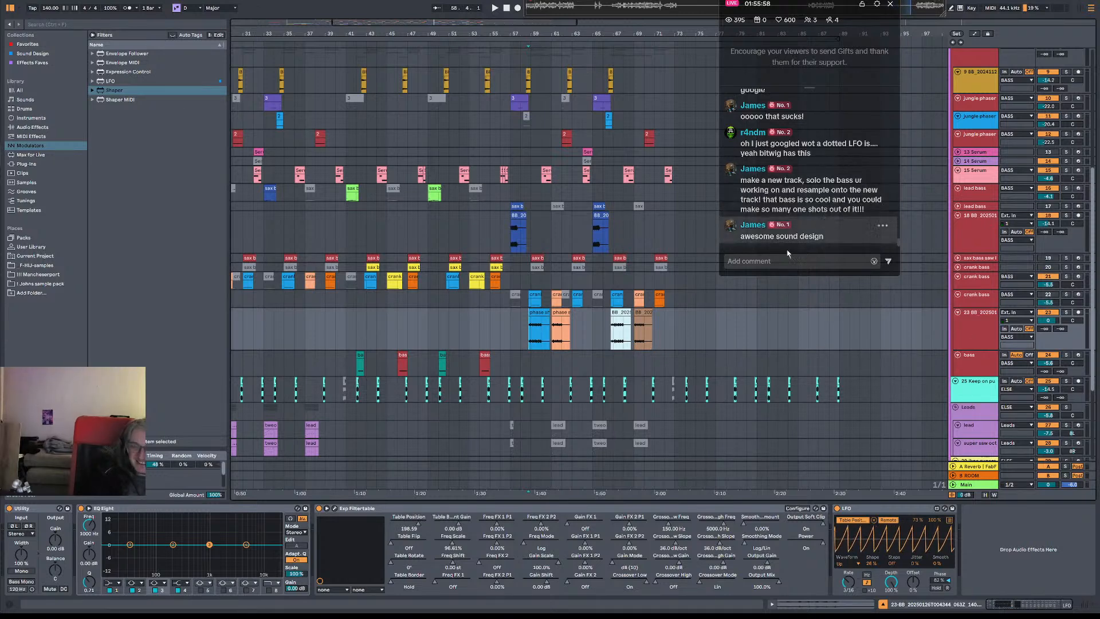
key(space)
click(953, 327)
key(space)
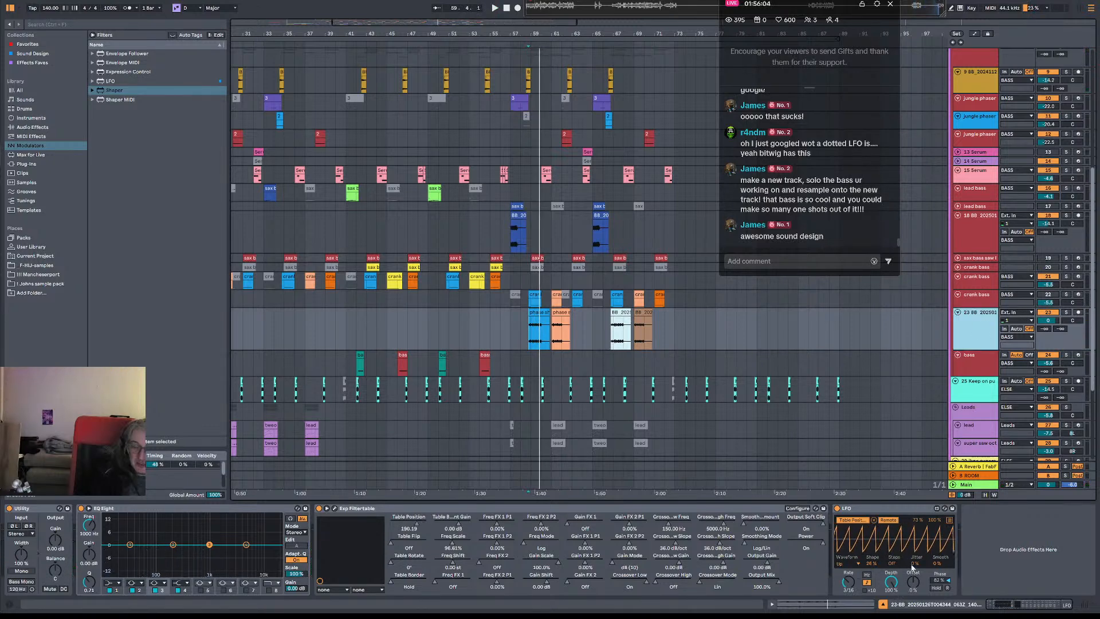
key(space)
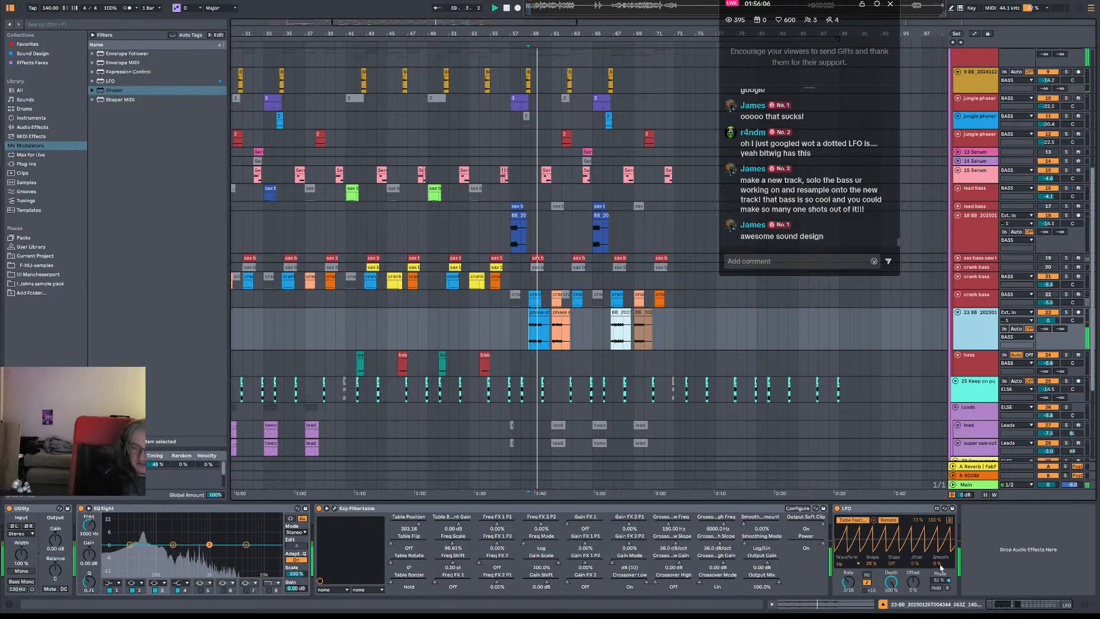
key(space)
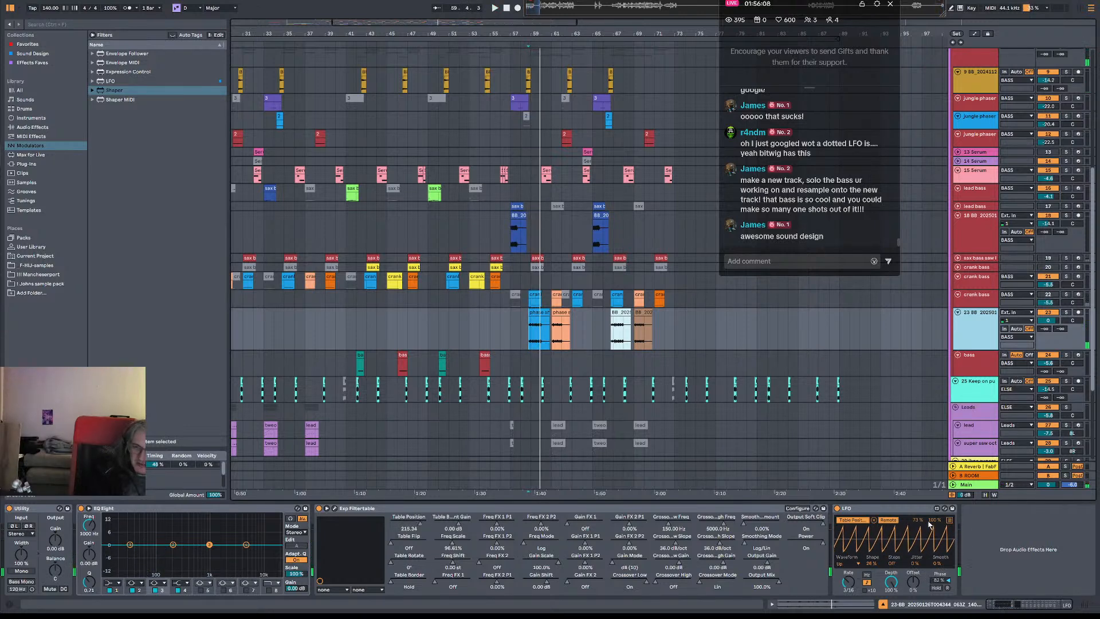
- Vary the LFO's mapping range for Table Position while restarting playback of the first phase shifted clip
key(space)
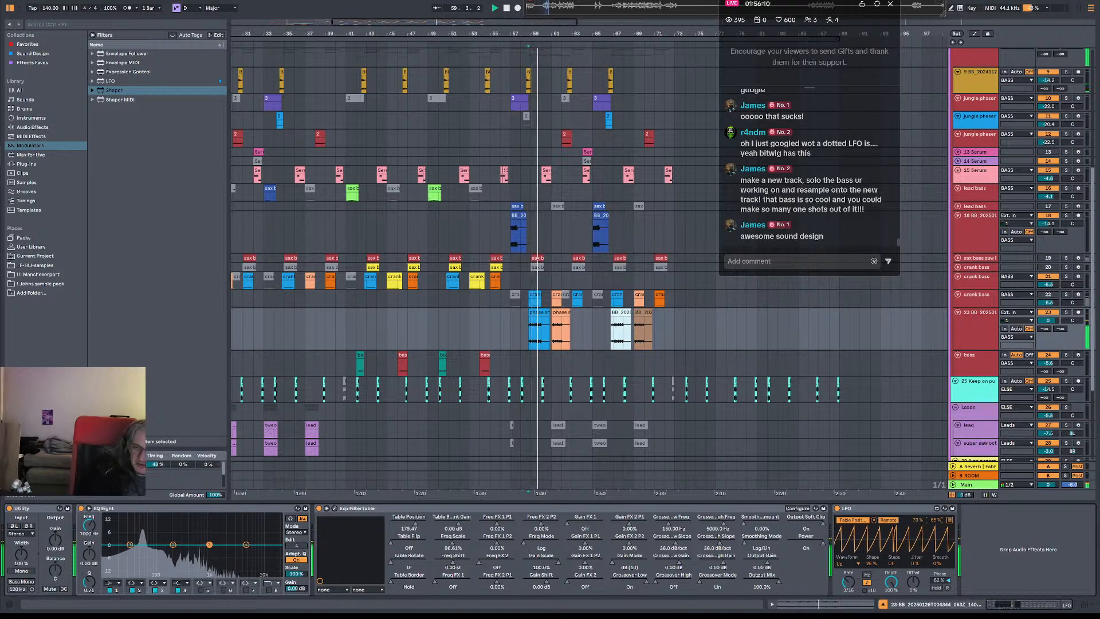
key(space)
key(space)
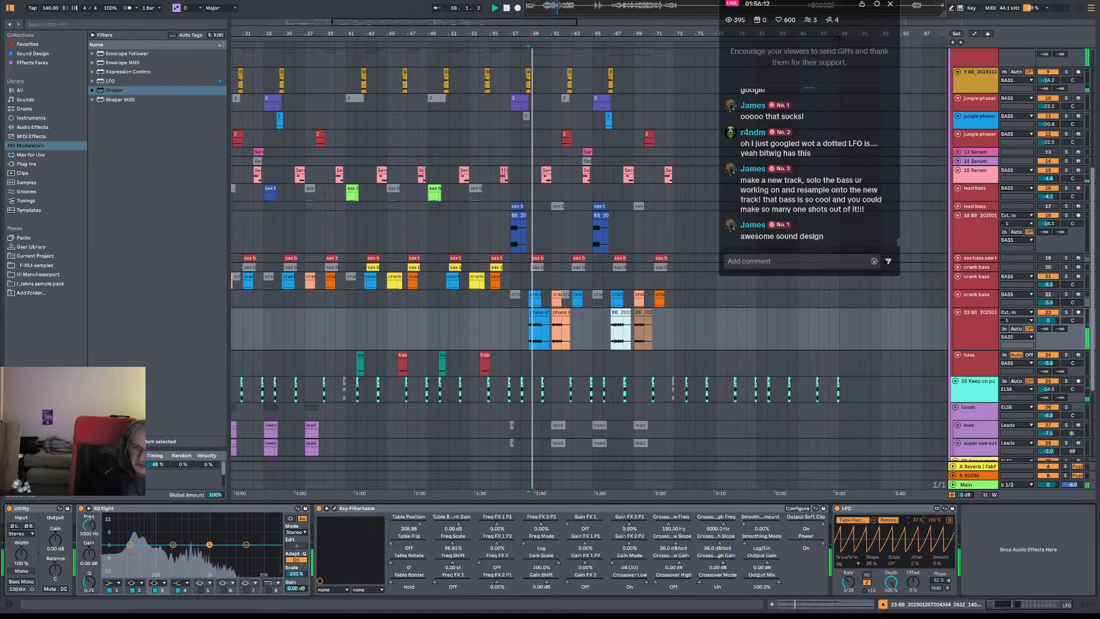
key(space)
key(space)
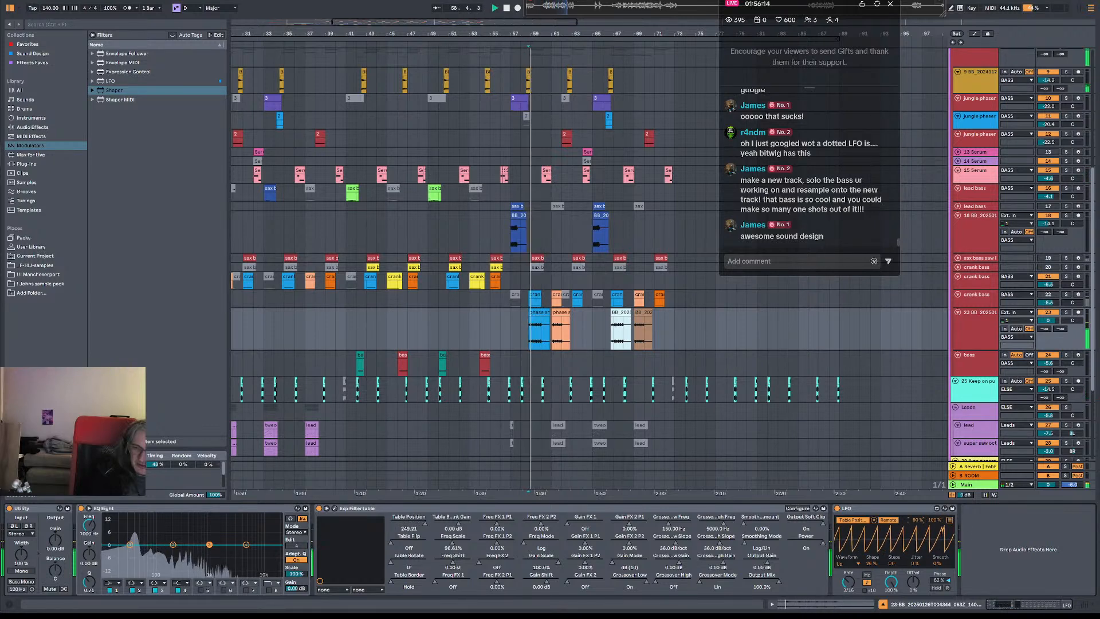
key(space)
key(space)
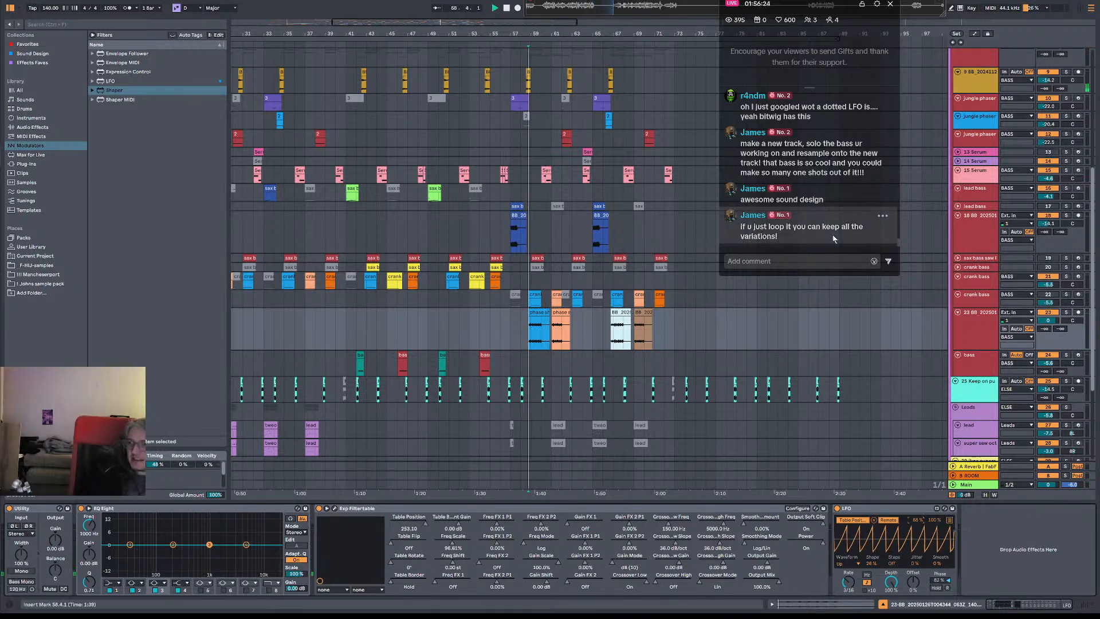
key(space)
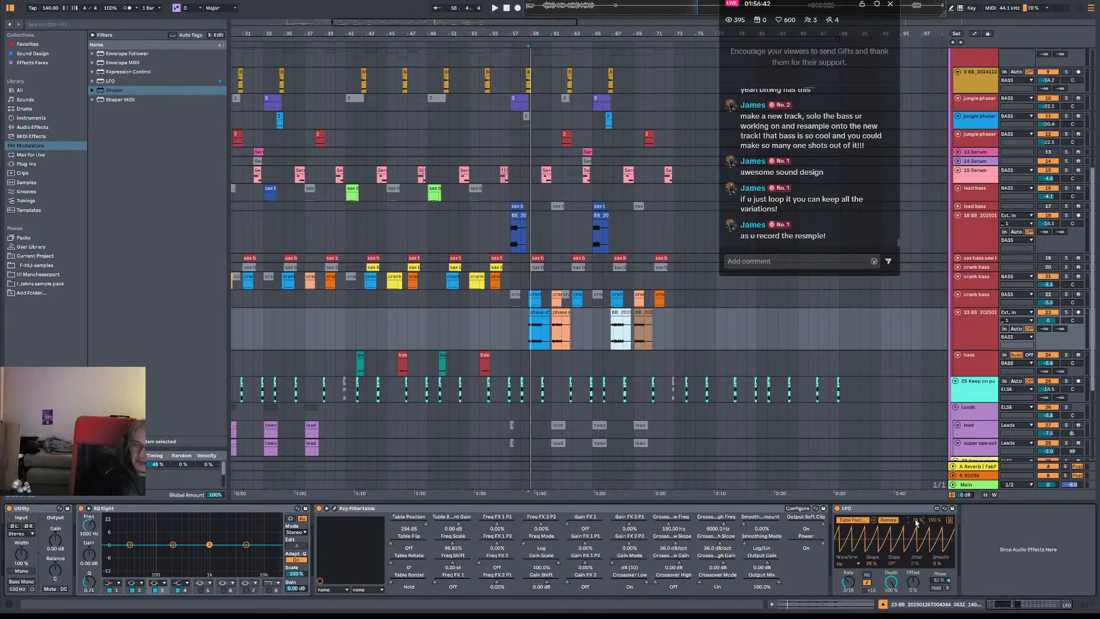
- Solo the phase shifted track during playback and display the Main track's device chain
key(space)
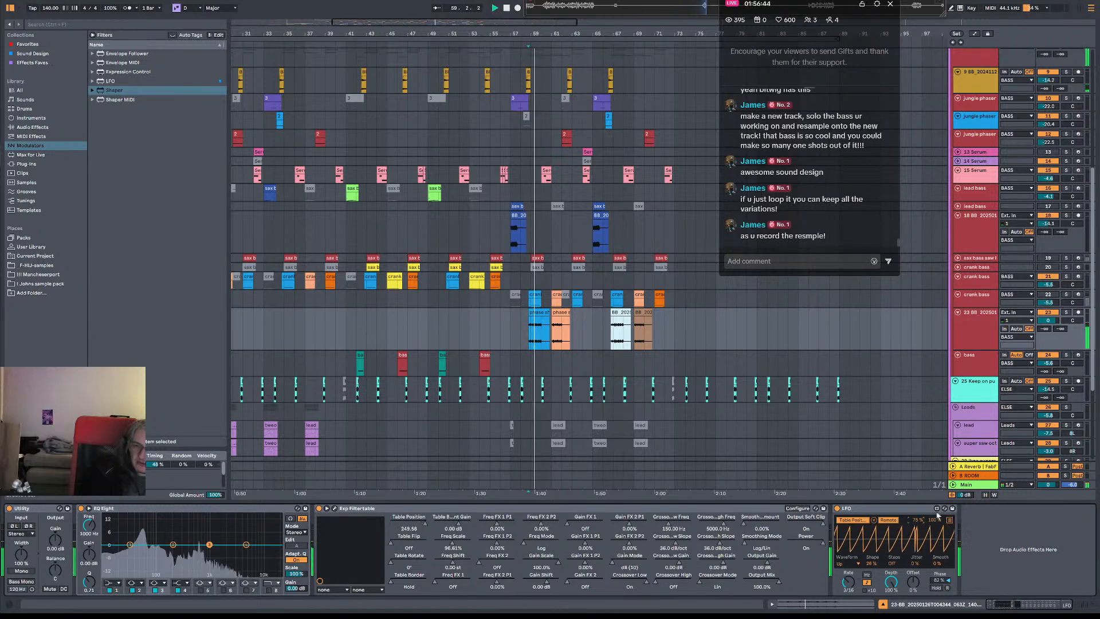
click(1066, 312)
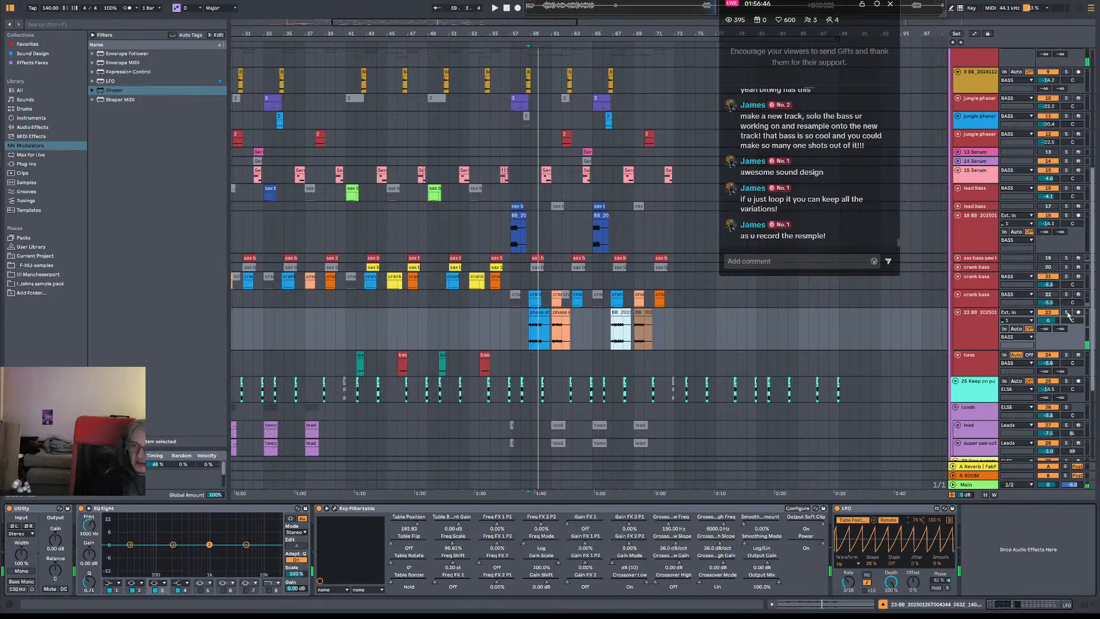
click(971, 484)
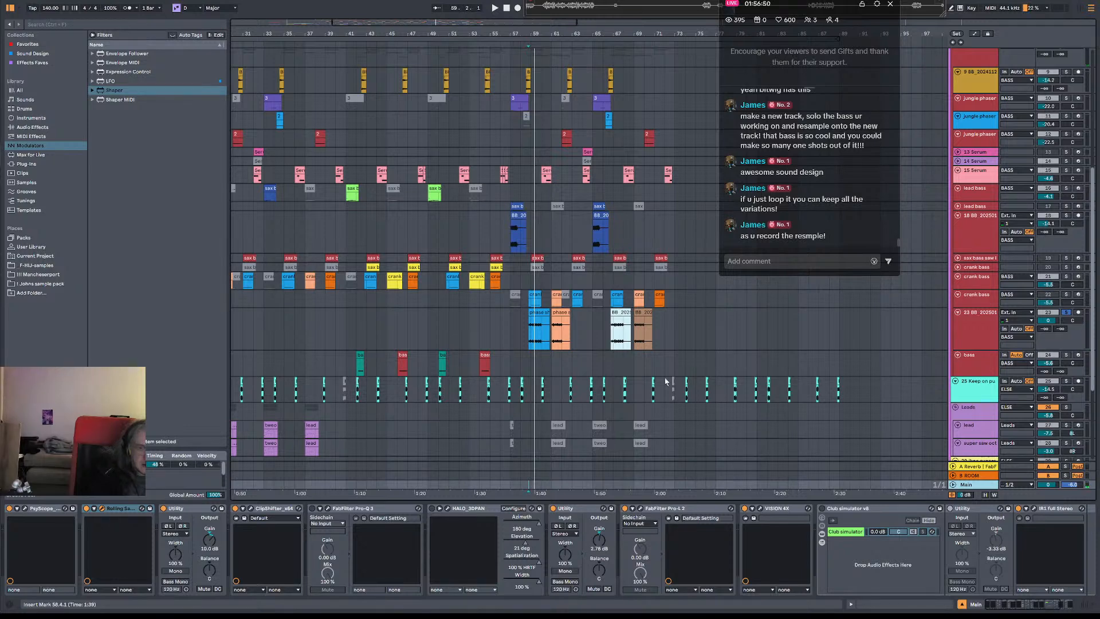
- Create a folder named 2025 inside the Basses folder of the Johns sample pack
click(45, 268)
click(48, 284)
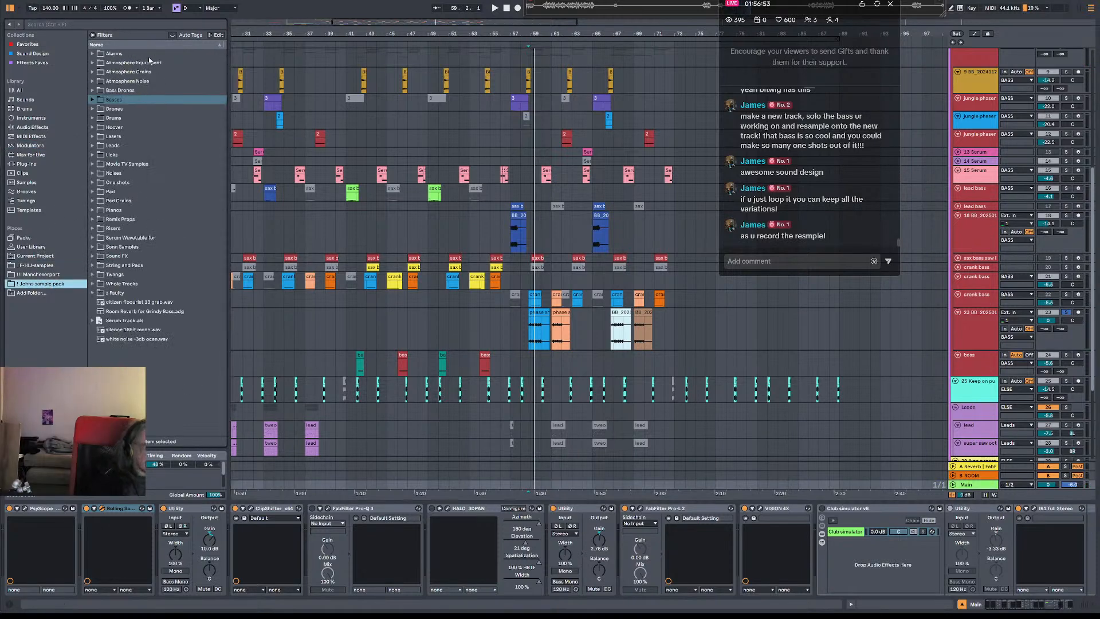
click(94, 100)
right_click(114, 103)
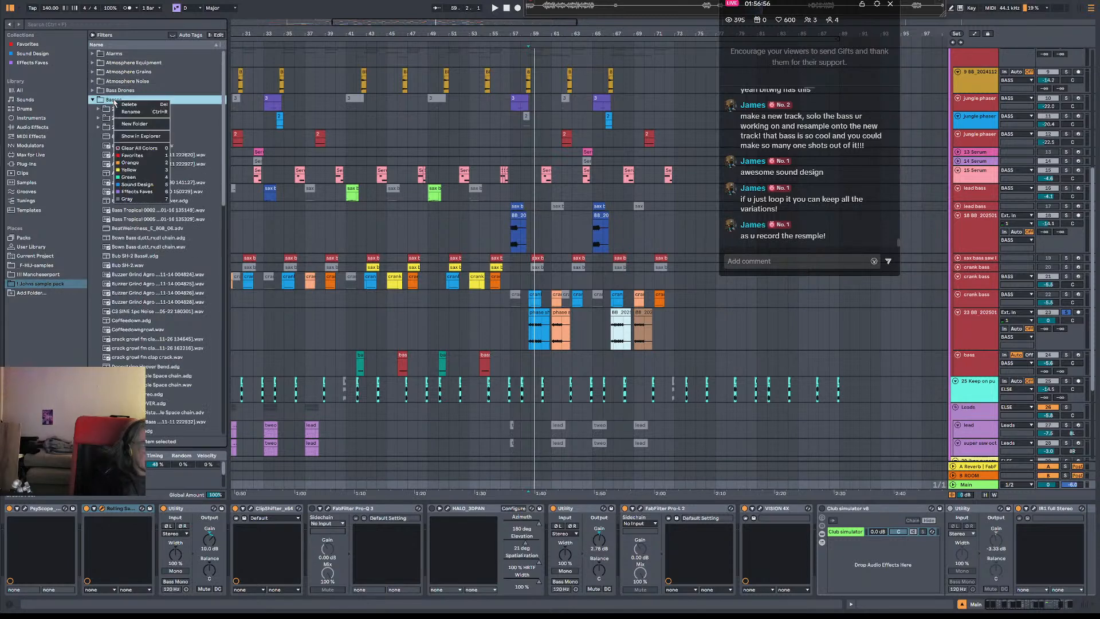
click(146, 126)
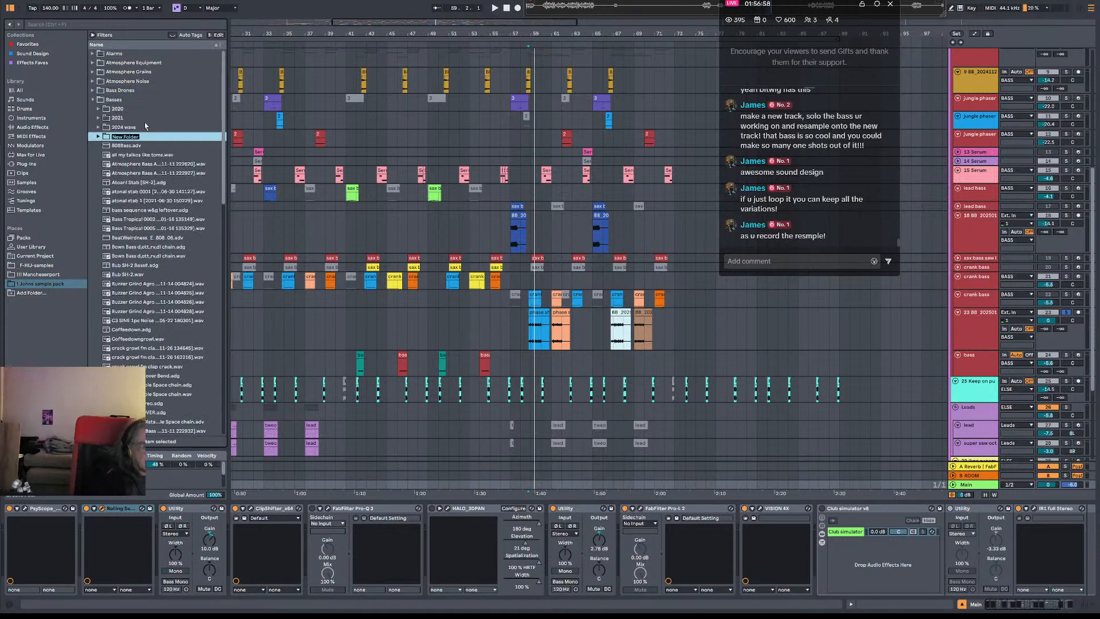
text(2020)
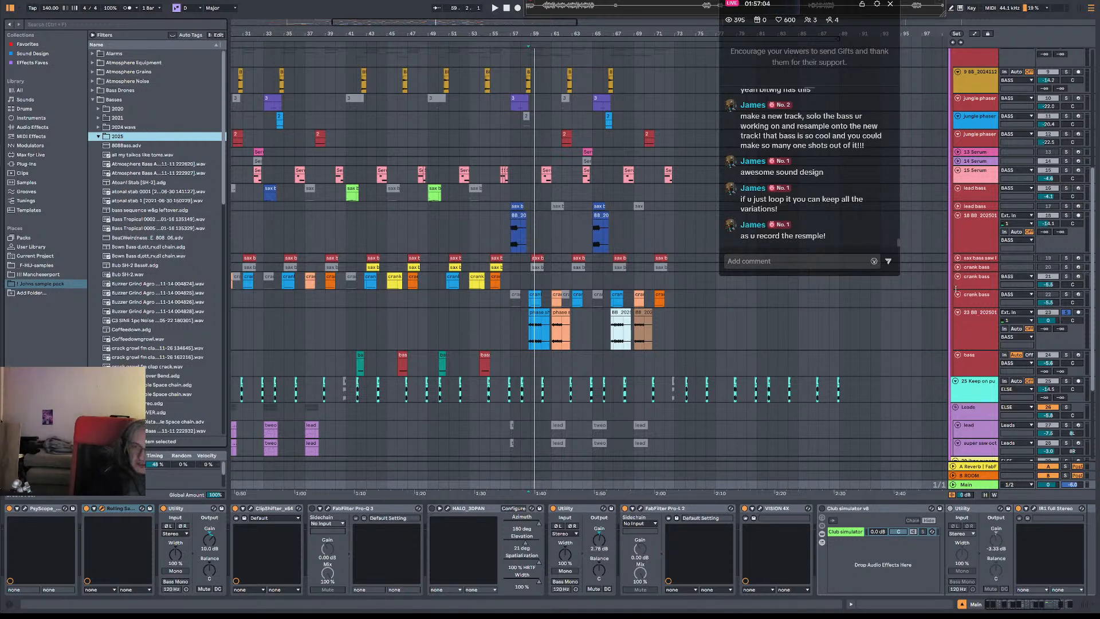
- Play the soloed phase shifted bass to capture it on the Main track's Rolling Sampler and save the audio in the 2025 folder
click(987, 329)
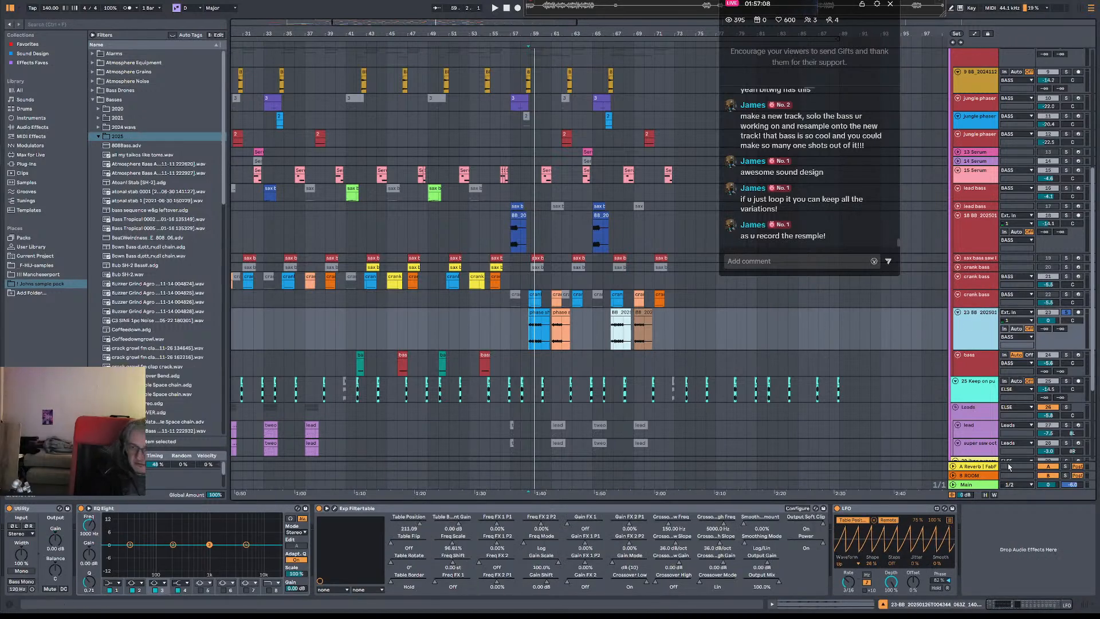
click(966, 485)
key(space)
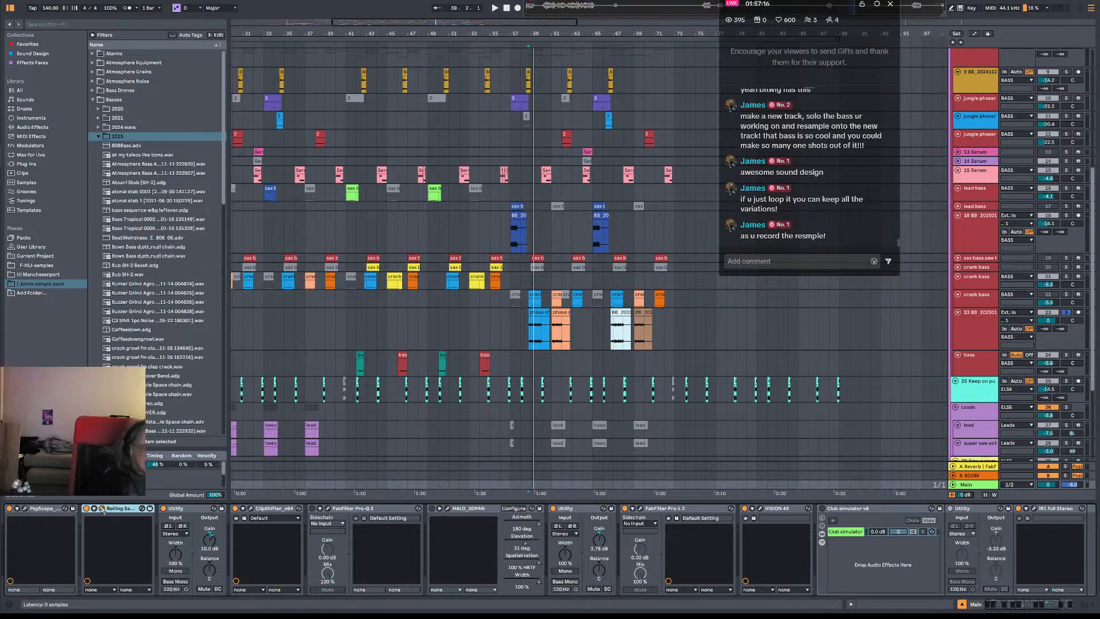
drag(849, 6, 869, 23)
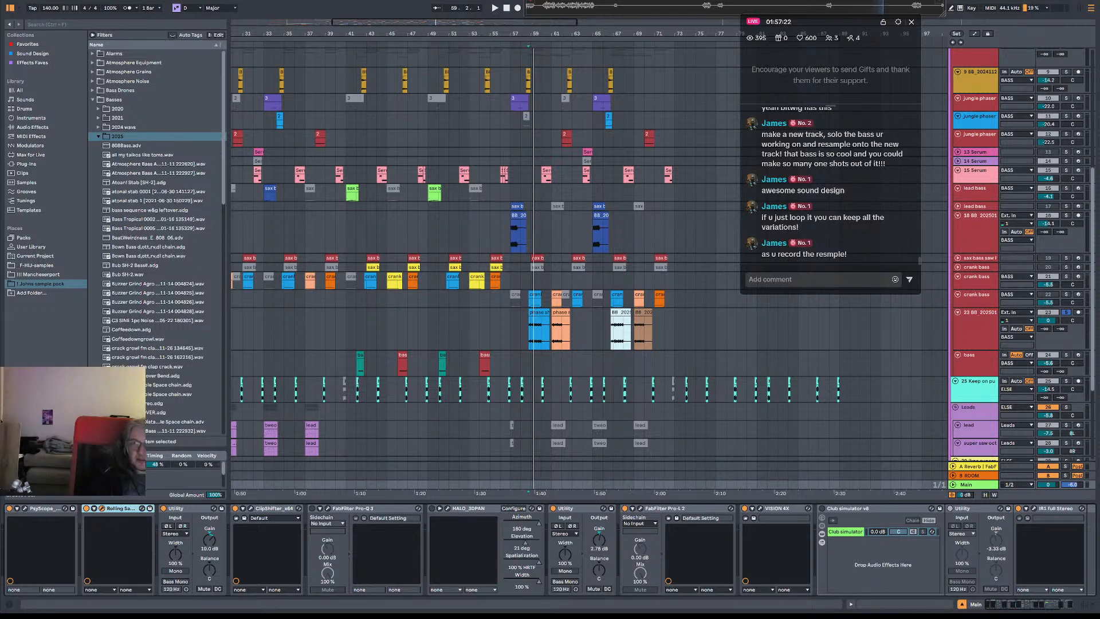
key(space)
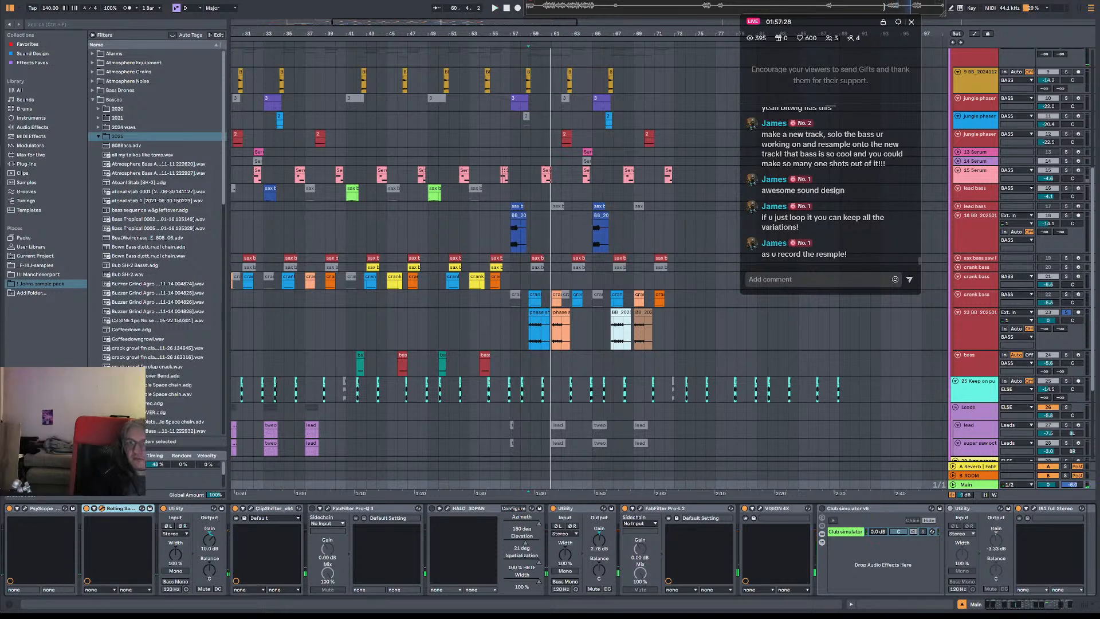
drag(897, 9, 153, 139)
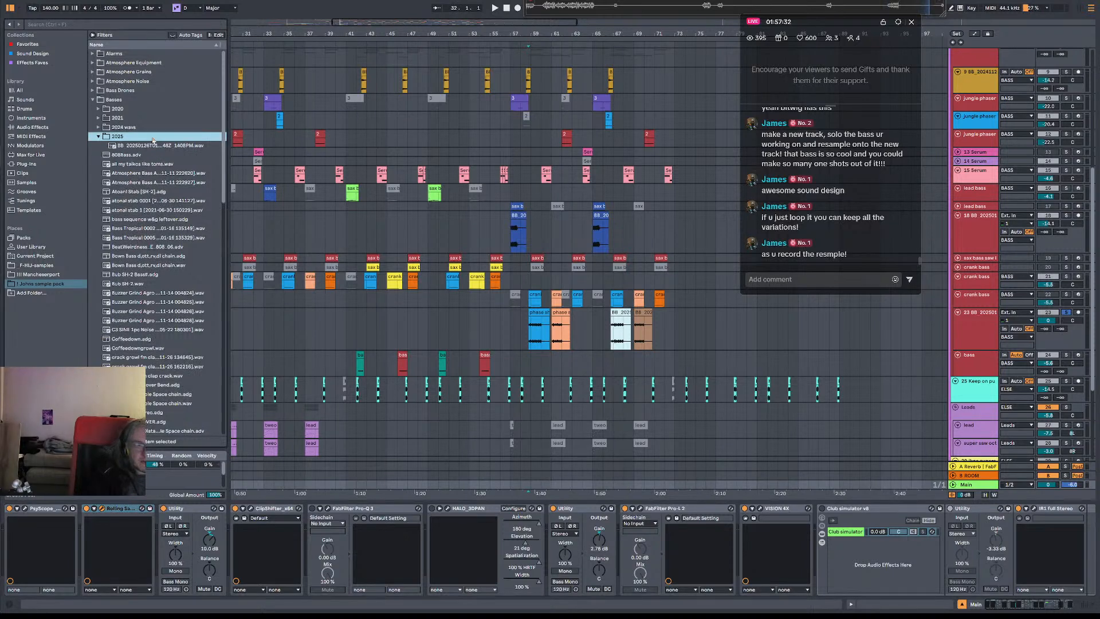
- Audition the phase shifted clips and set the lower limit of the LFO's mapping range to 41%
click(554, 334)
key(space)
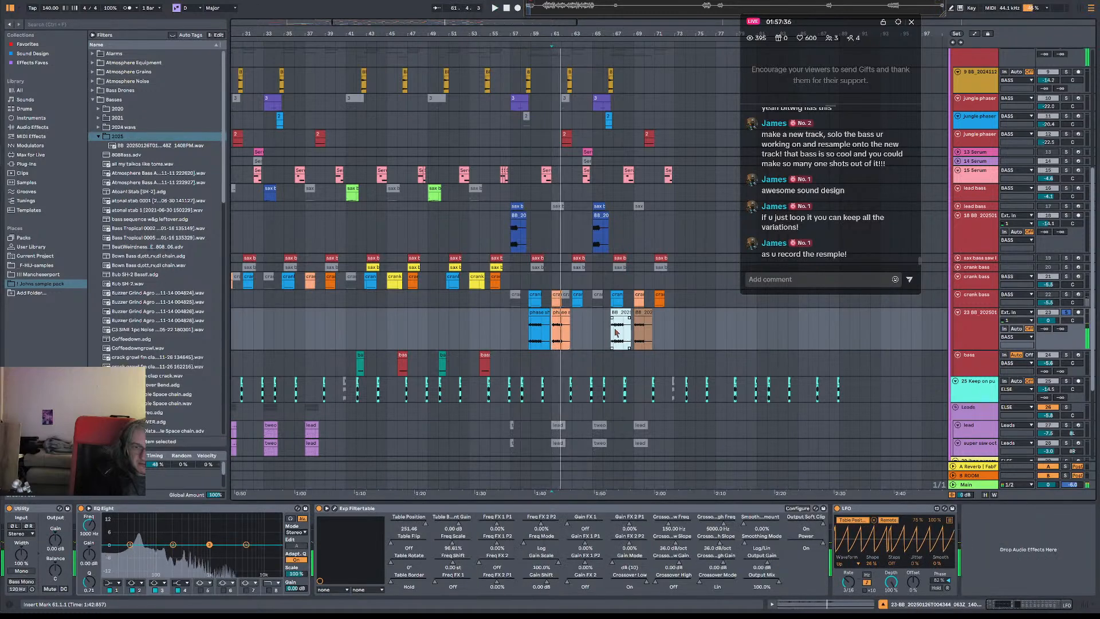
click(612, 331)
key(space)
key(space)
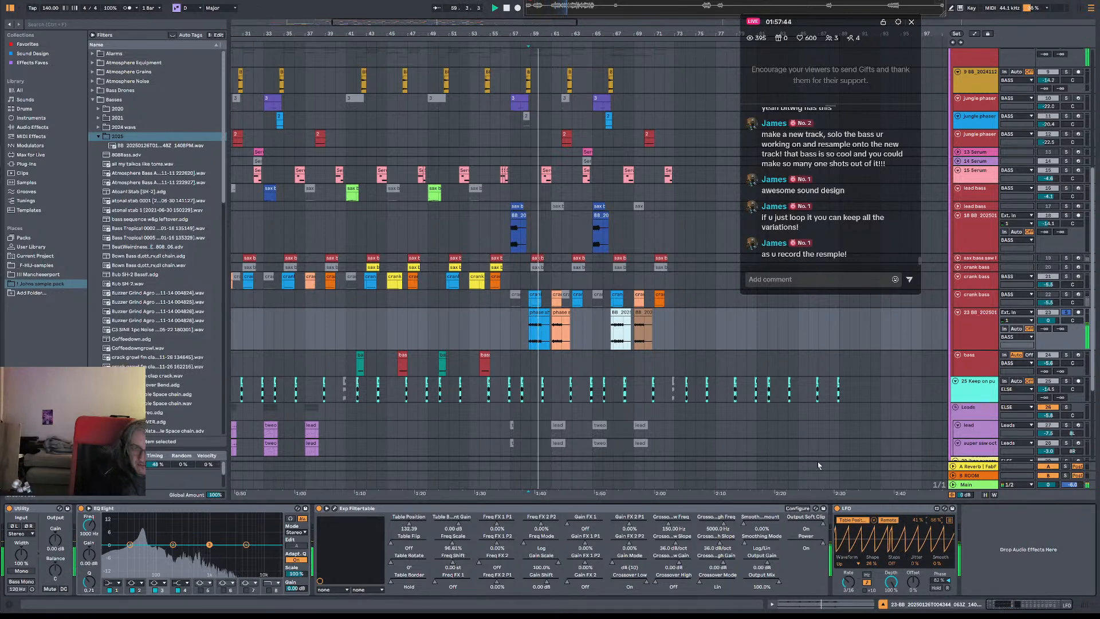
key(space)
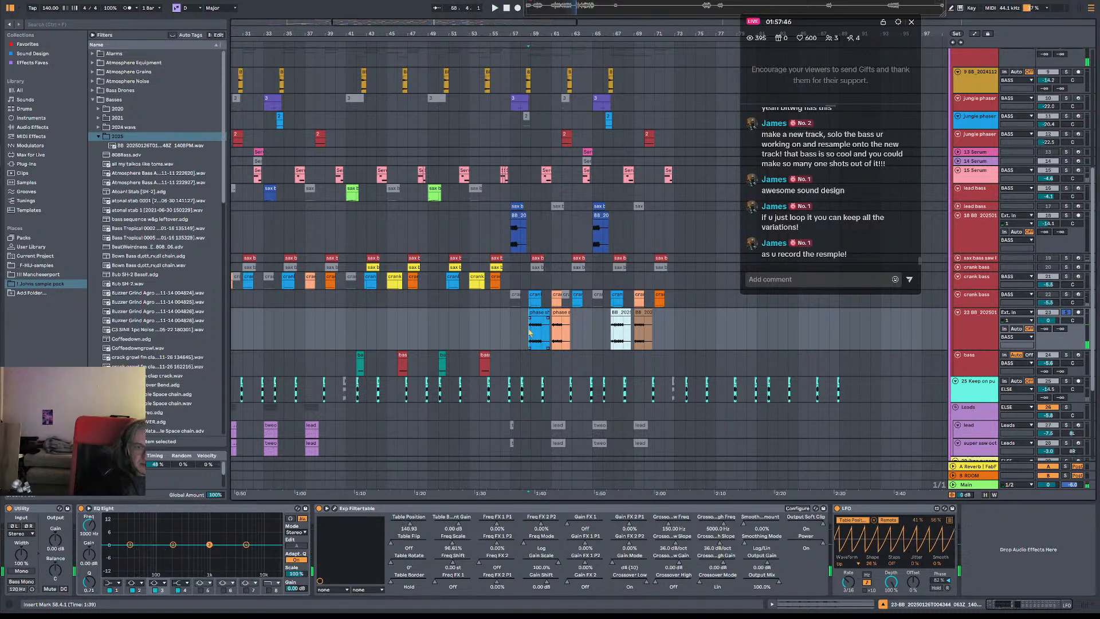
- Replay the phase shifted clip from 58.4.1, select the range up to 61.1.1 and save the new captured audio in the 2025 folder
key(space)
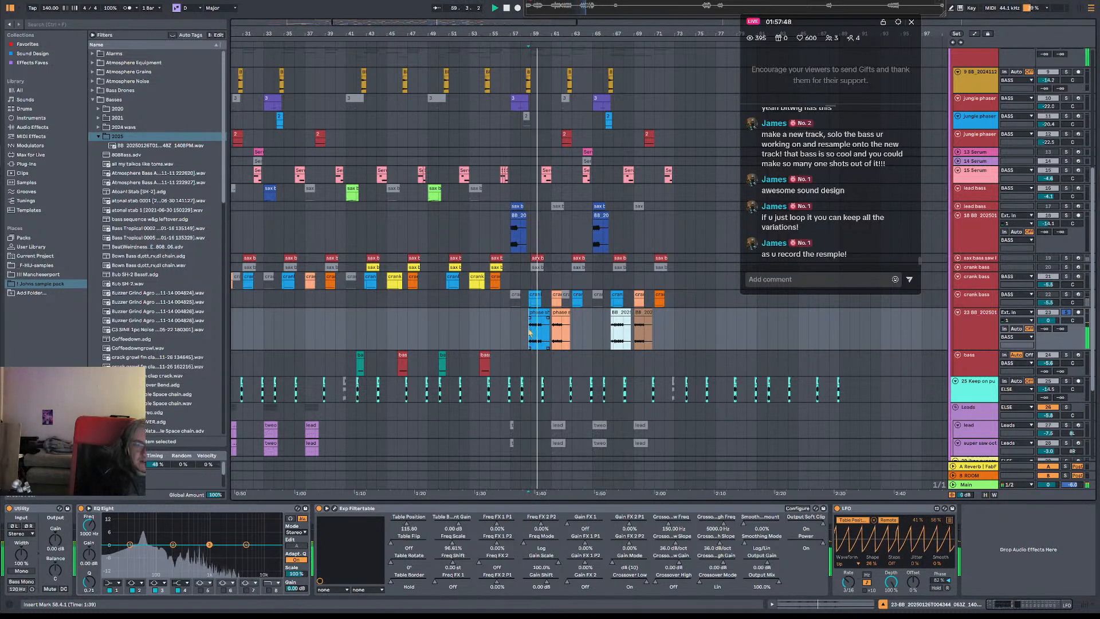
key(space)
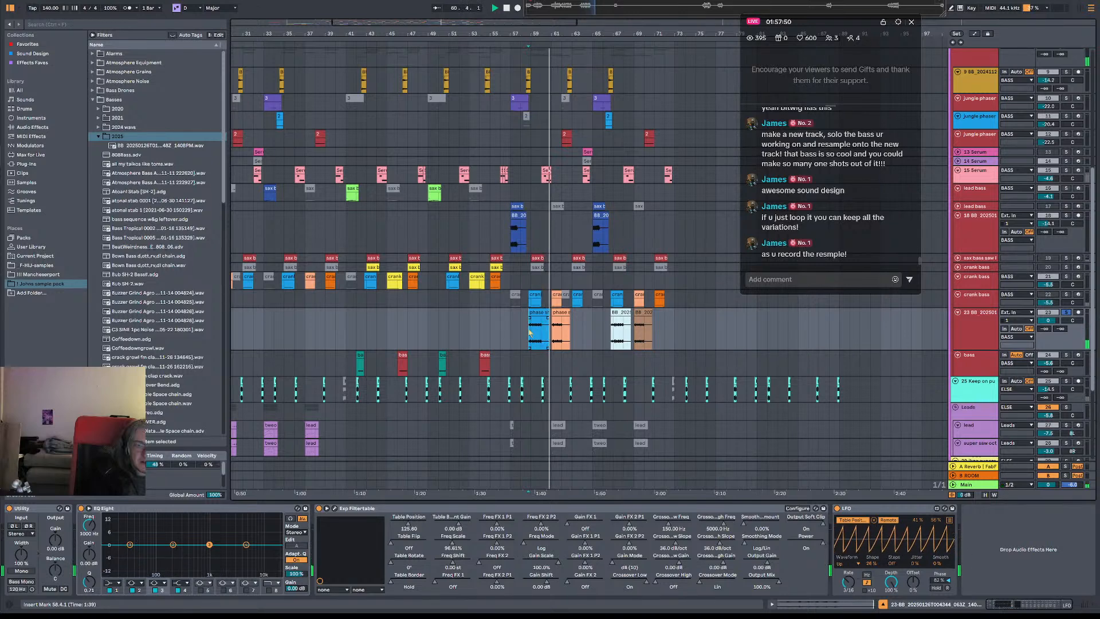
shift+click(552, 334)
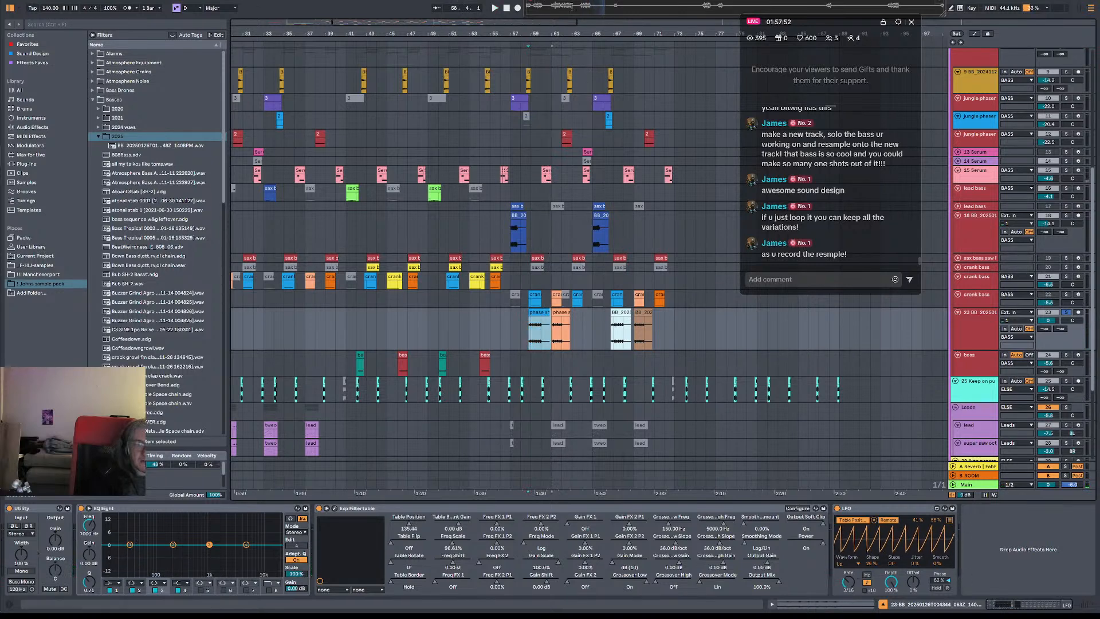
drag(592, 12, 172, 138)
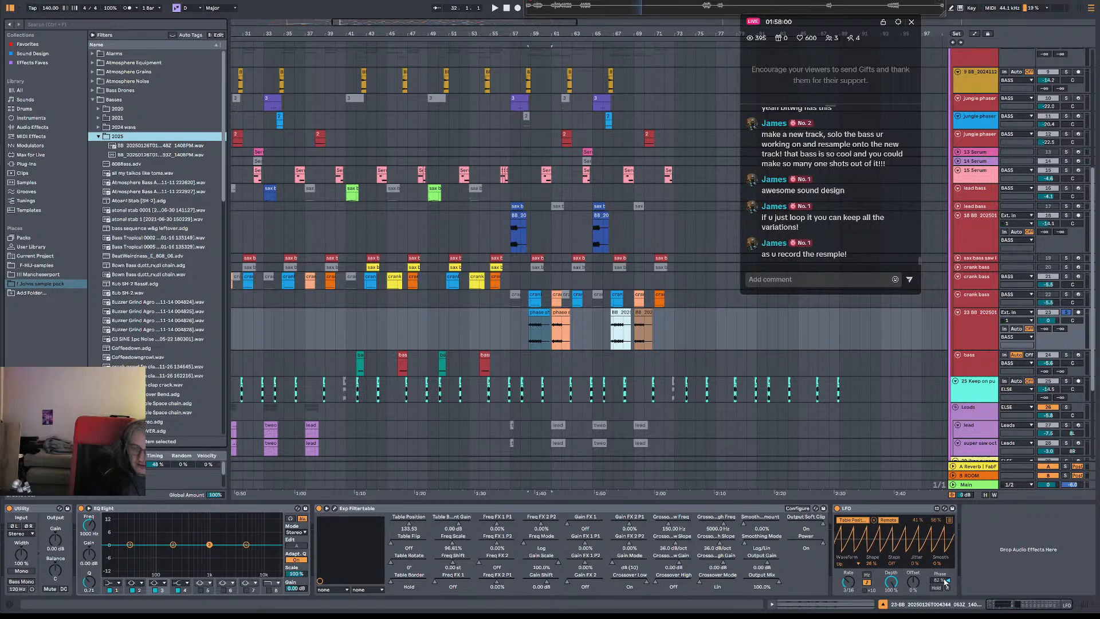
- Retune the LFO's Phase from a low setting upward while repeatedly restarting the first phase shifted clip, keeping Depth at 100%
drag(945, 581, 945, 613)
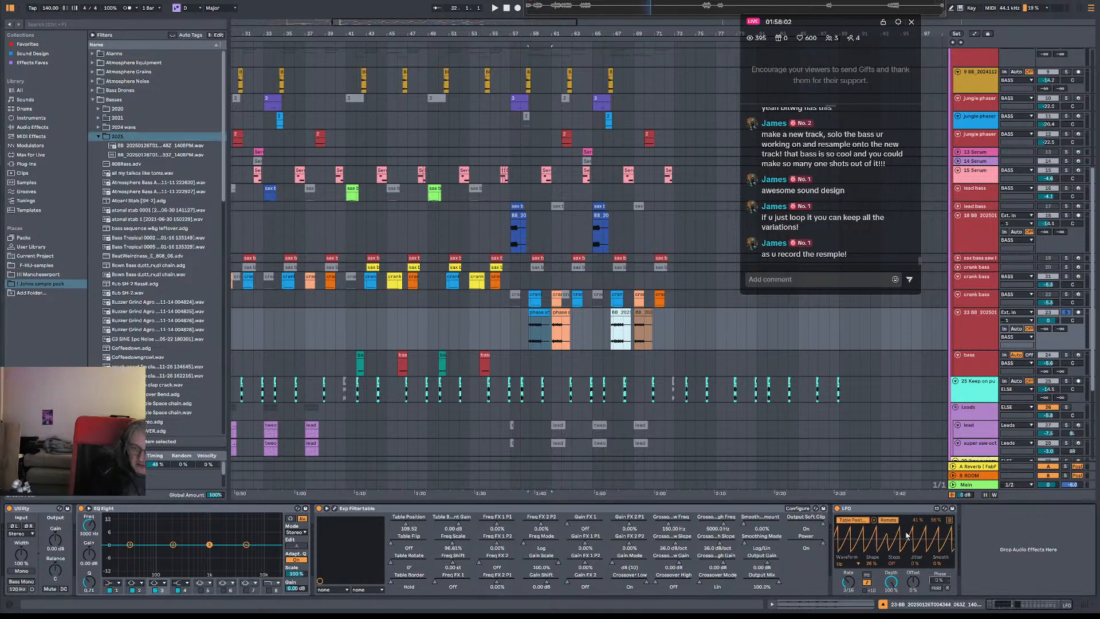
key(space)
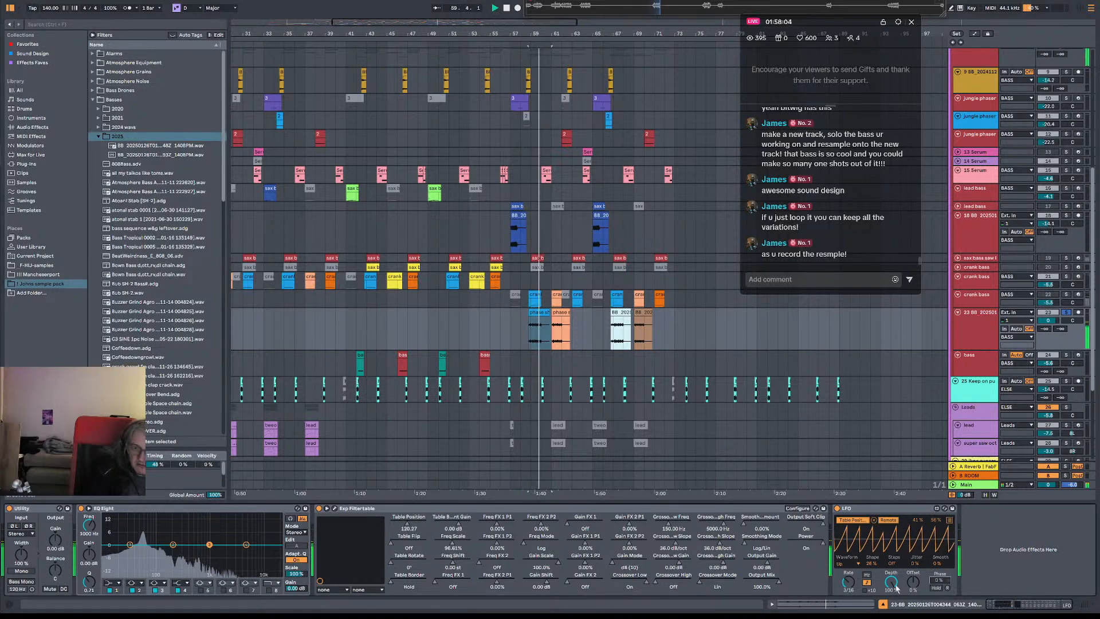
key(space)
key(space)
mouse_move(939, 581)
mouse_down()
mouse_move(939, 552)
mouse_move(940, 568)
mouse_up()
key(space)
key(space)
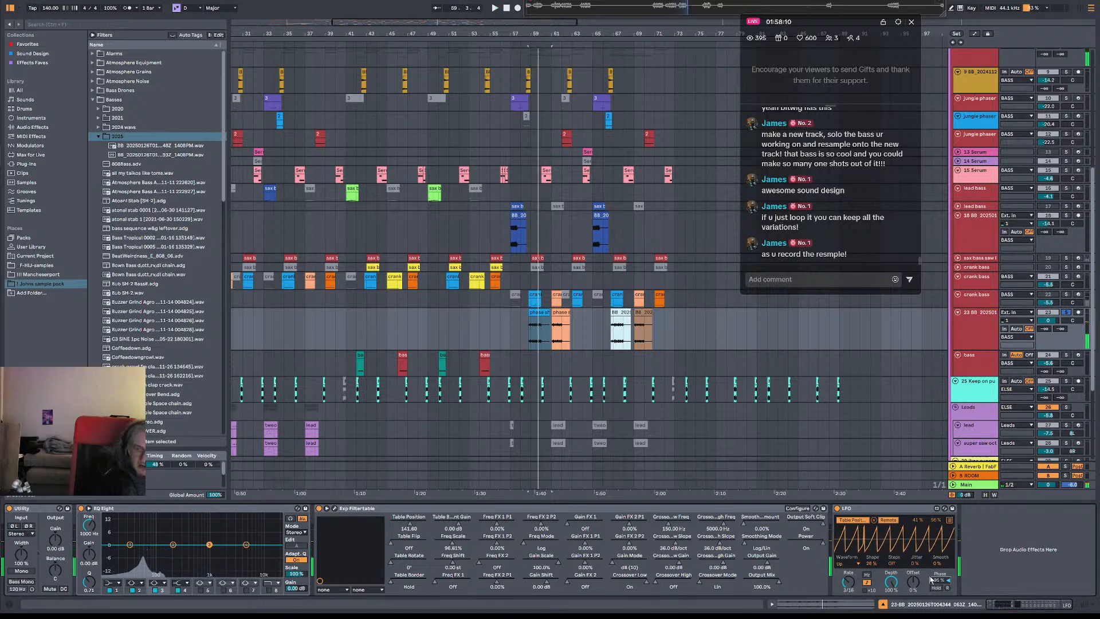
key(space)
key(space)
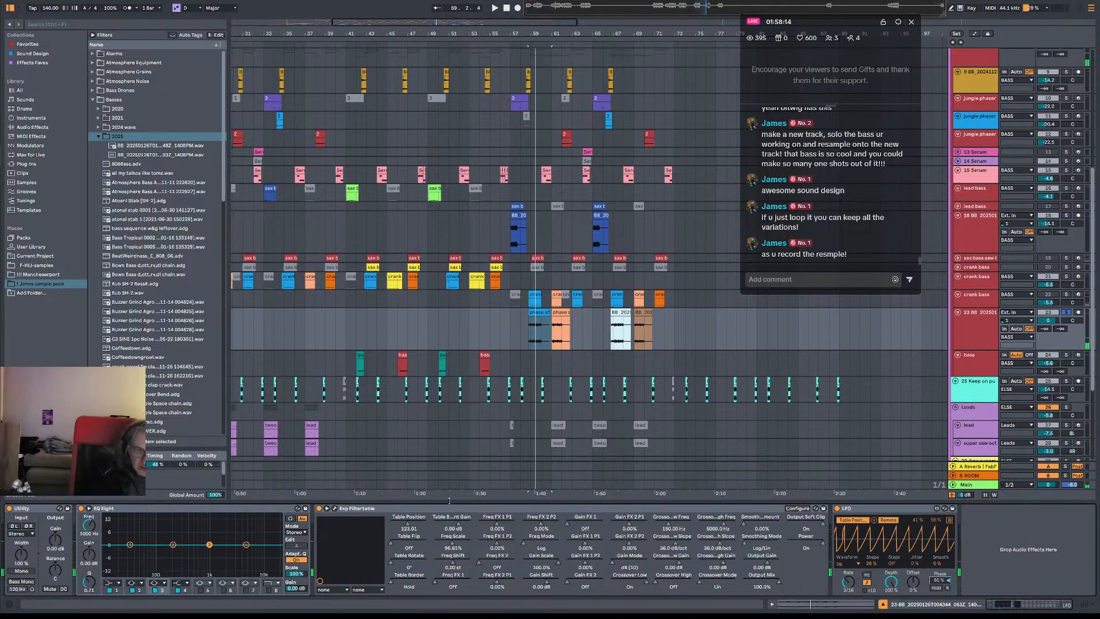
mouse_move(891, 582)
mouse_down()
mouse_move(891, 601)
mouse_move(891, 582)
mouse_up()
key(space)
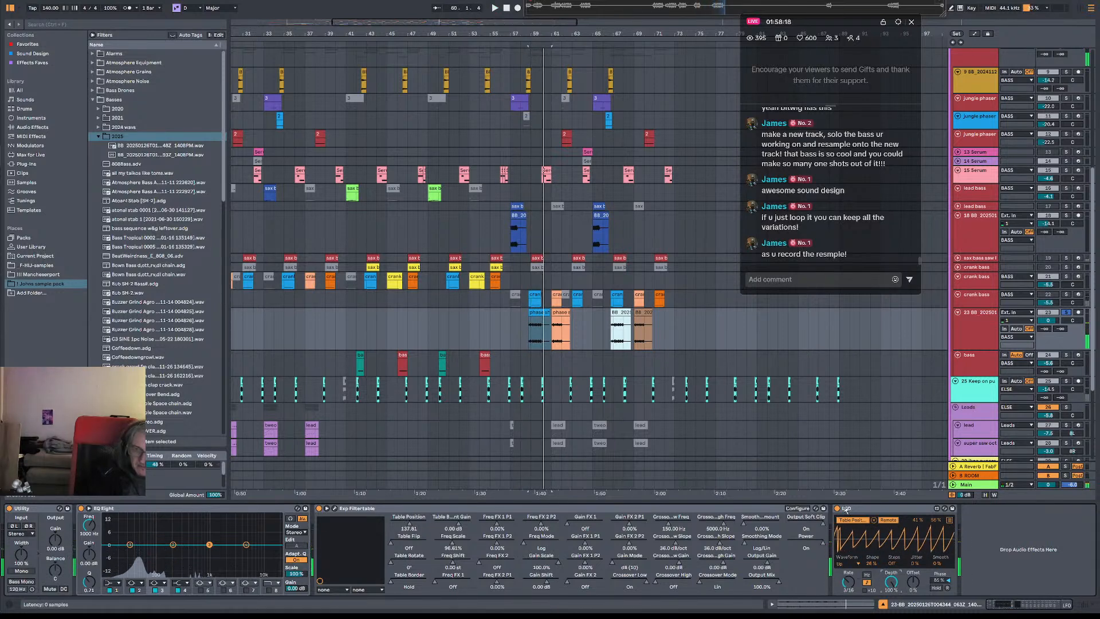
- Open the Exp Filtertable, set its Gain Scale to 59% and Frequency Scale to 100%, trying the high crossover while auditioning the bass
click(337, 508)
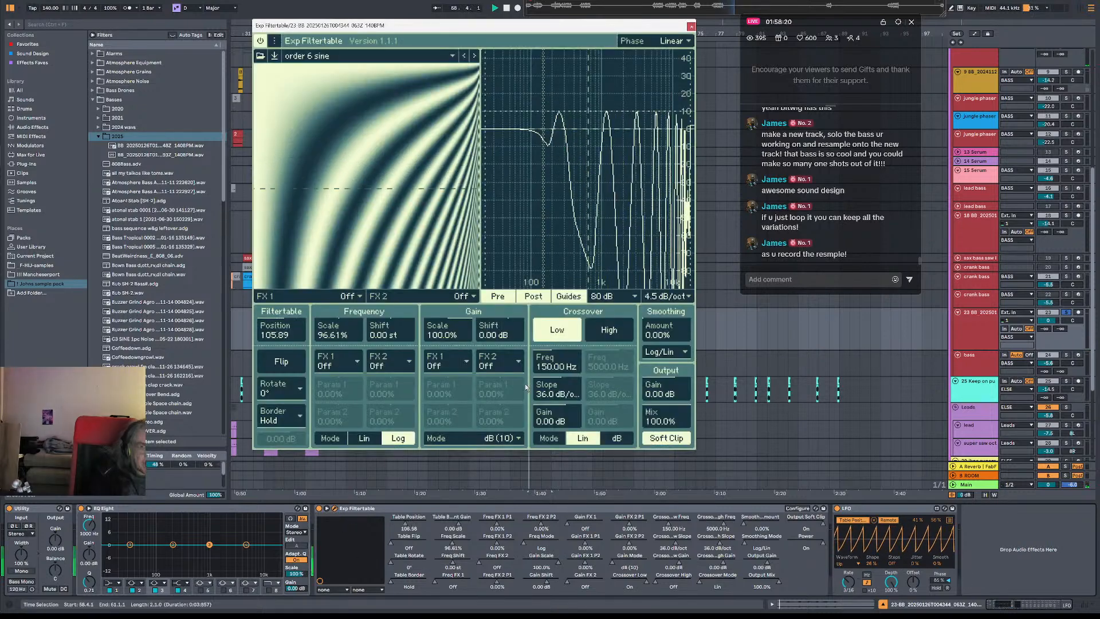
drag(494, 332, 445, 384)
double_click(489, 337)
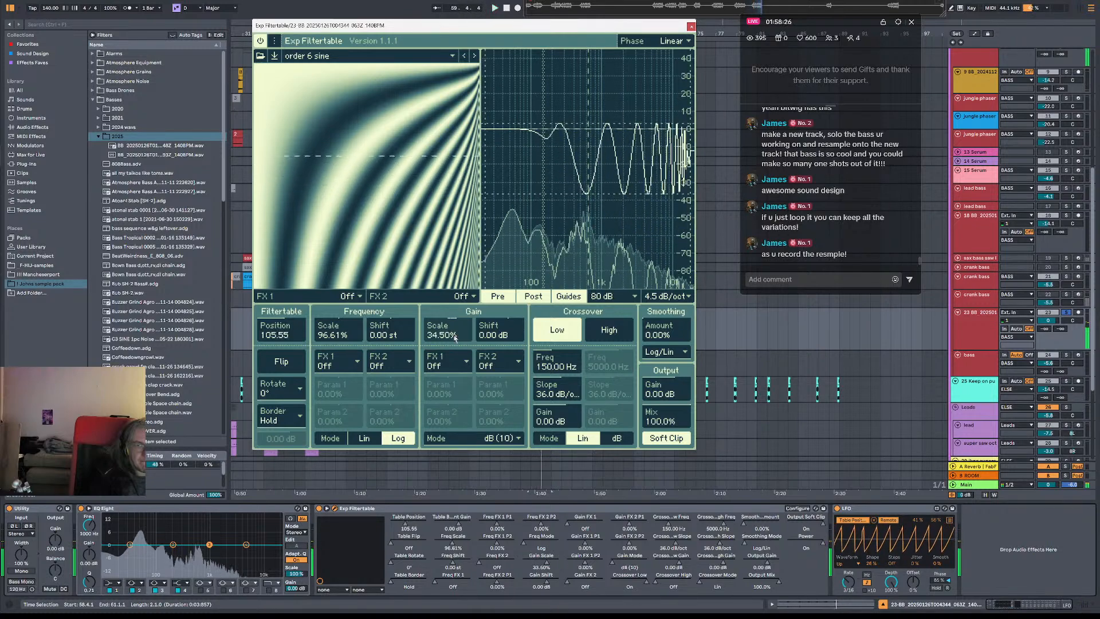
click(590, 337)
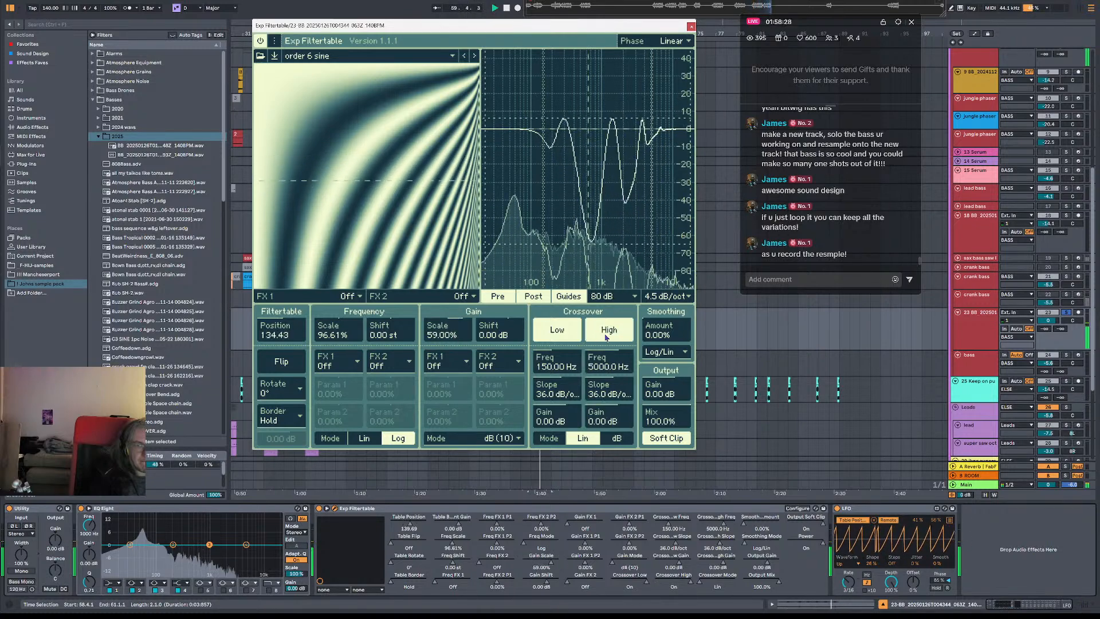
click(606, 337)
mouse_move(344, 338)
mouse_down()
mouse_move(344, 321)
mouse_move(344, 355)
mouse_move(344, 326)
mouse_up()
key(space)
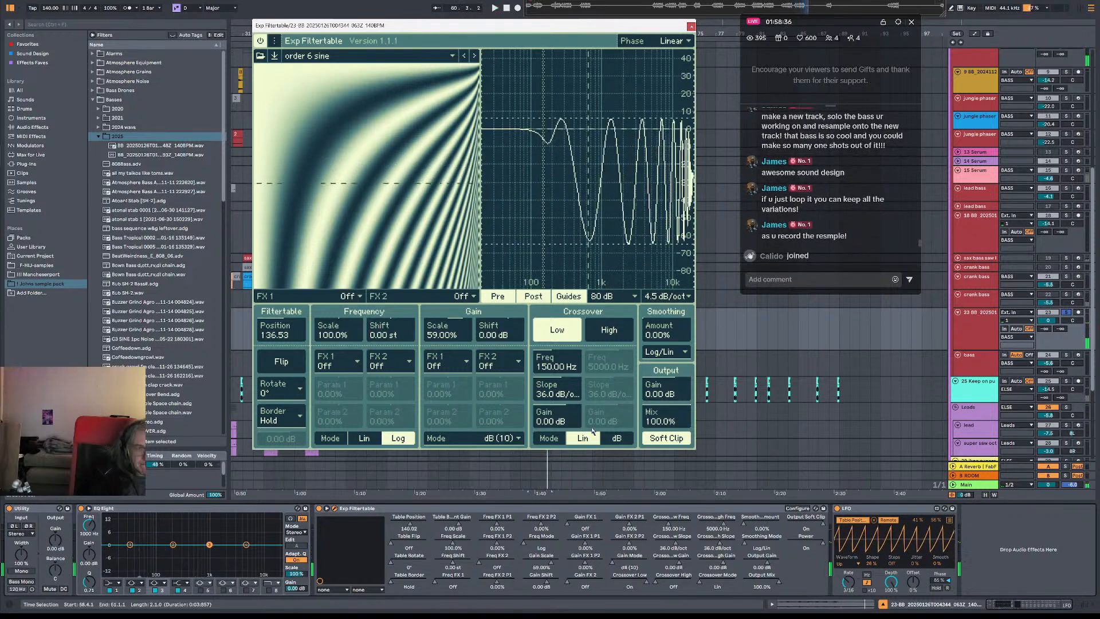
key(space)
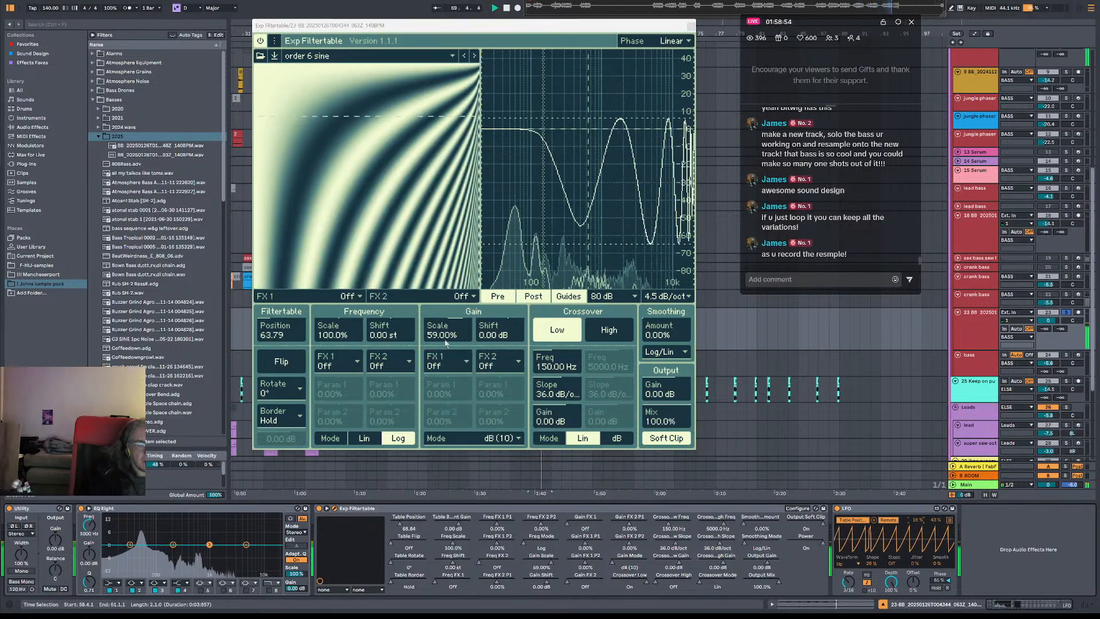
- Set the Filtertable's Frequency Scale to 82.22%, Gain Shift to 1.80 dB and Frequency Shift to -17.80 st
mouse_move(338, 337)
mouse_down()
mouse_move(338, 372)
mouse_move(338, 333)
mouse_move(338, 346)
mouse_up()
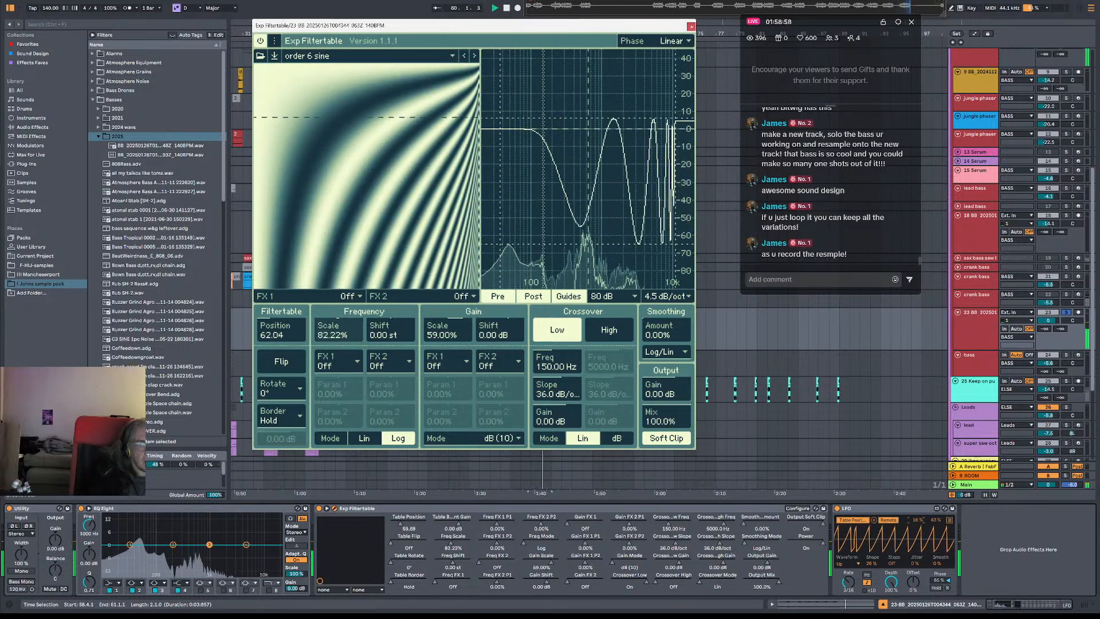
mouse_move(496, 336)
mouse_down()
mouse_move(496, 360)
mouse_move(496, 333)
mouse_up()
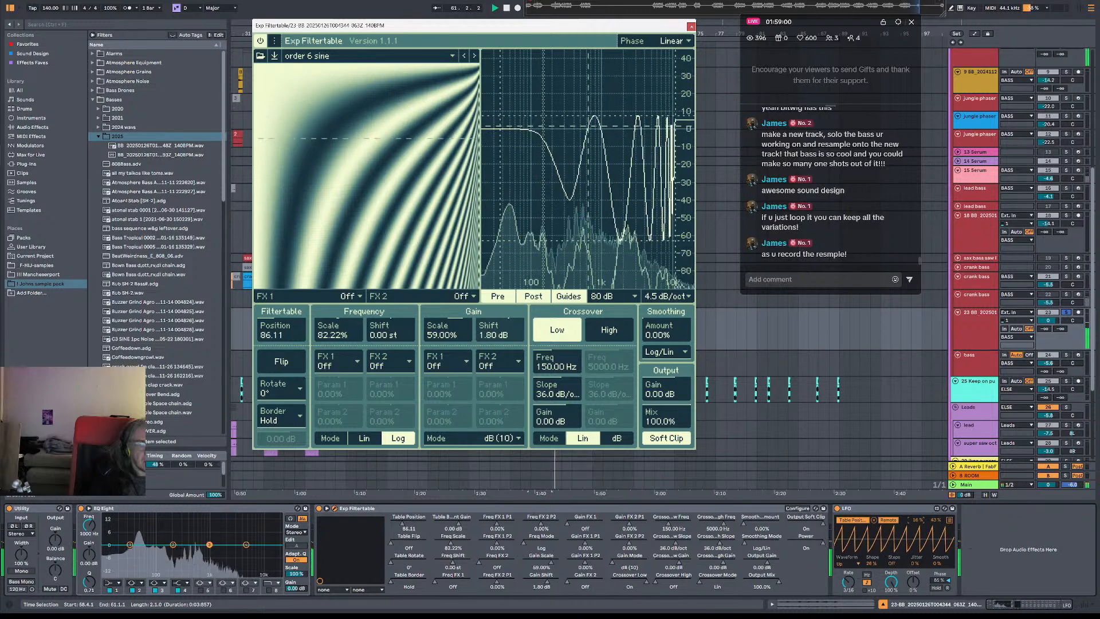
mouse_move(393, 331)
mouse_down()
mouse_move(393, 342)
mouse_move(393, 321)
mouse_move(394, 340)
mouse_up()
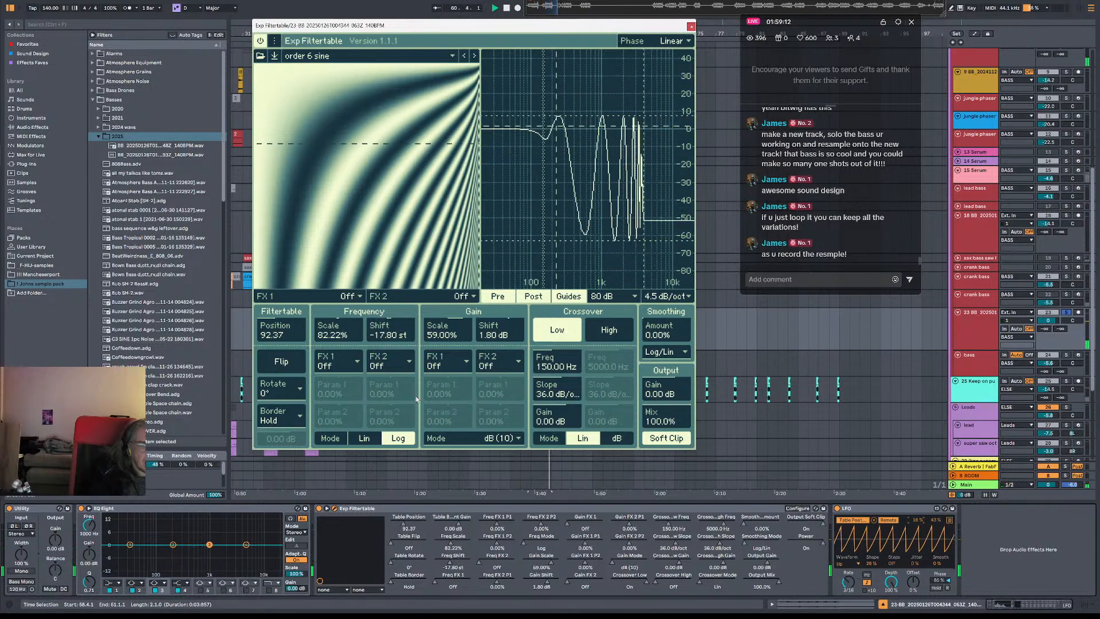
key(space)
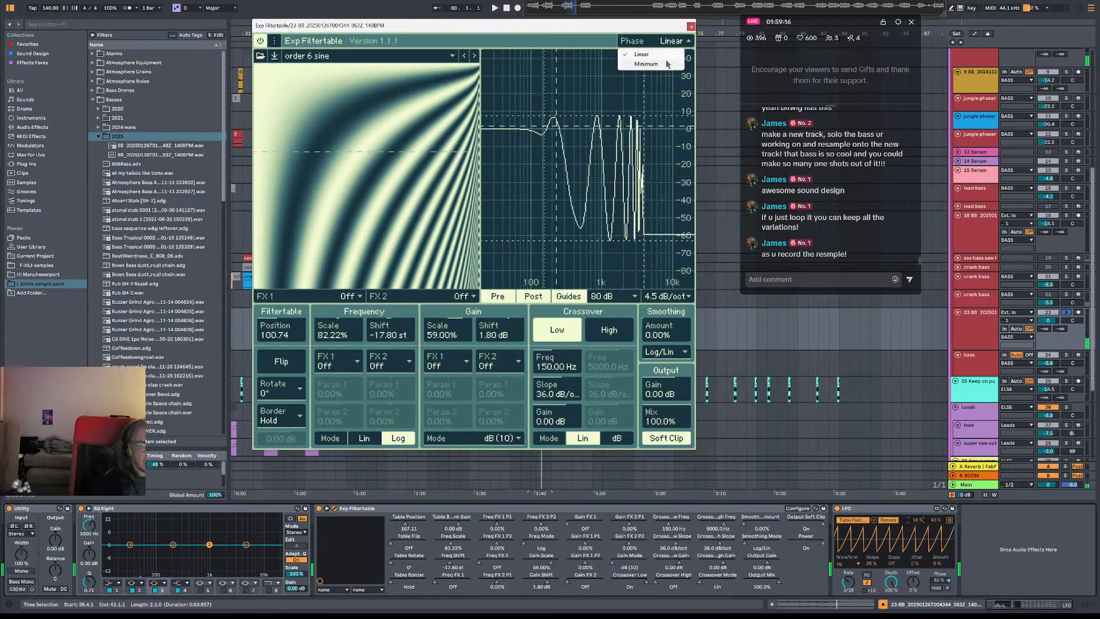
- Compare Minimum phase and the order 6 square table, settling on Linear phase with the order 6 saw table
click(675, 43)
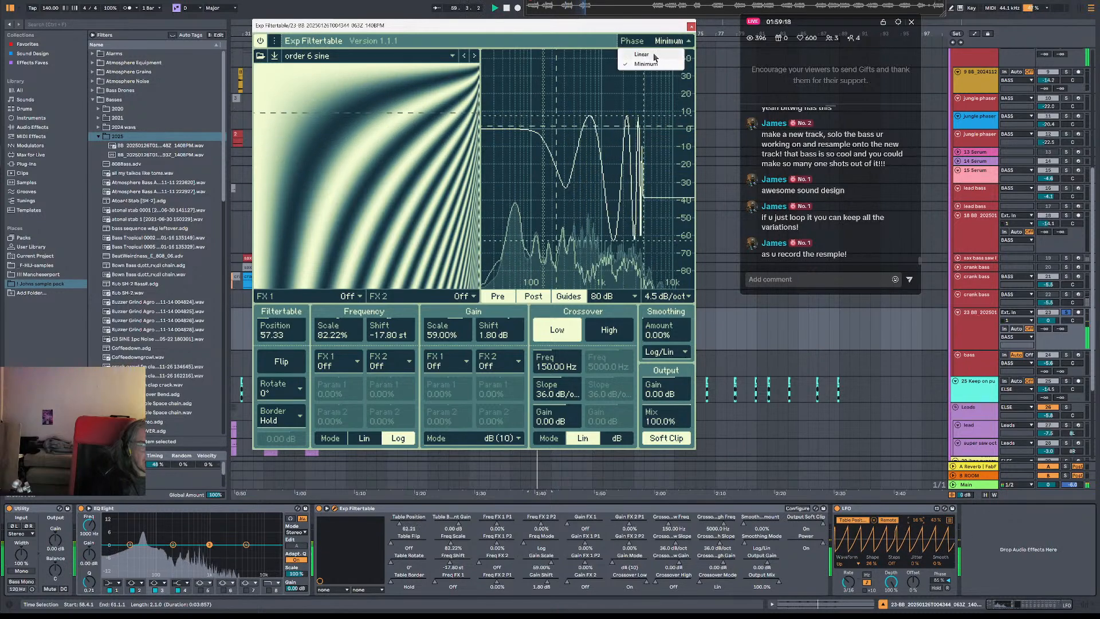
click(464, 58)
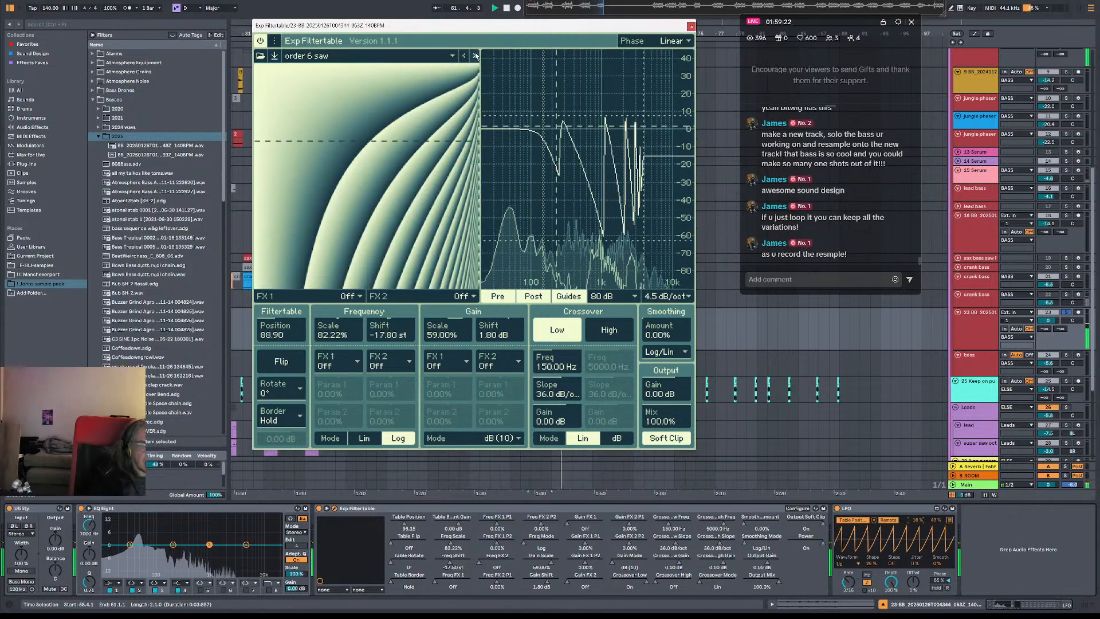
click(475, 56)
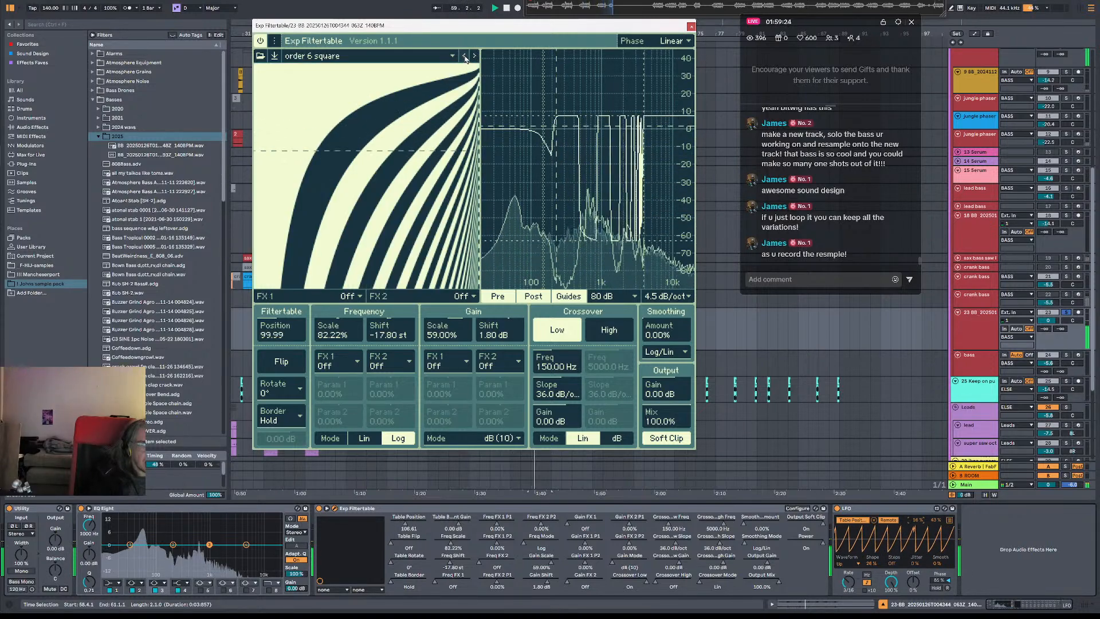
click(464, 57)
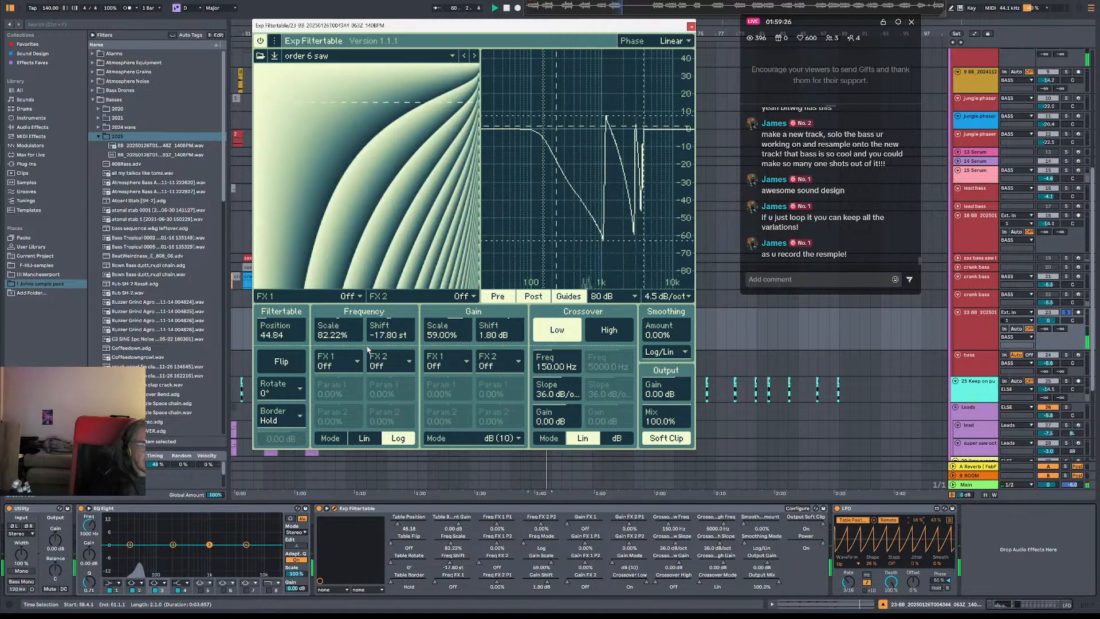
- Set the Filtertable's Frequency Shift to -11.60 st and narrow the LFO's mapping range while replaying the bass
double_click(398, 337)
key(Return)
drag(398, 337, 403, 338)
key(space)
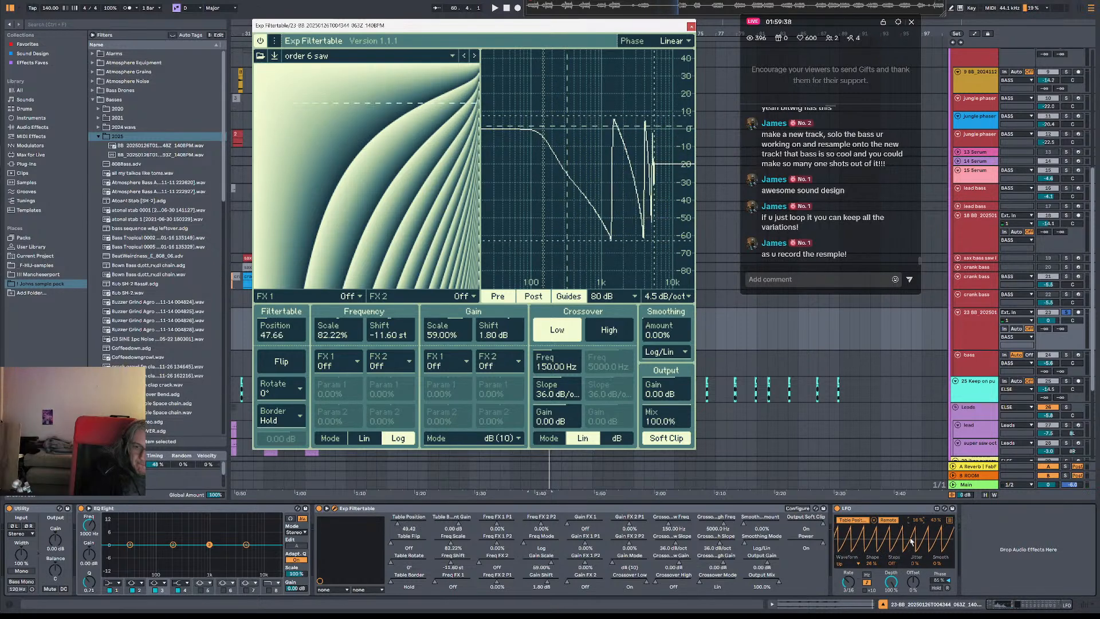
key(space)
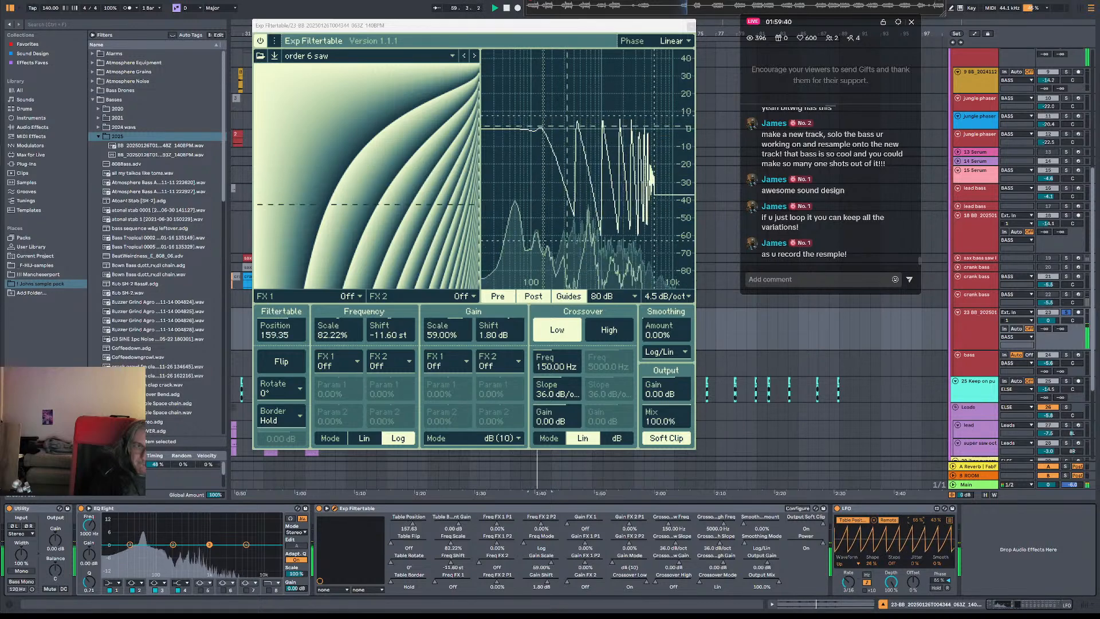
key(space)
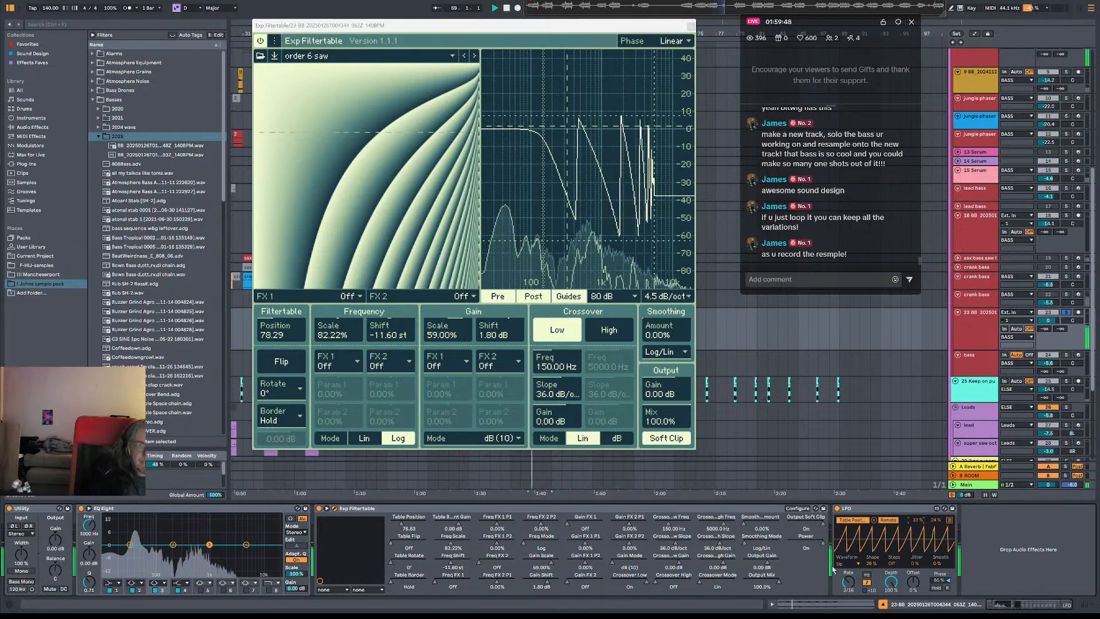
- Flip the filter table while keeping its rotation at 0°, and raise the Frequency Shift to 29.20 st
click(286, 391)
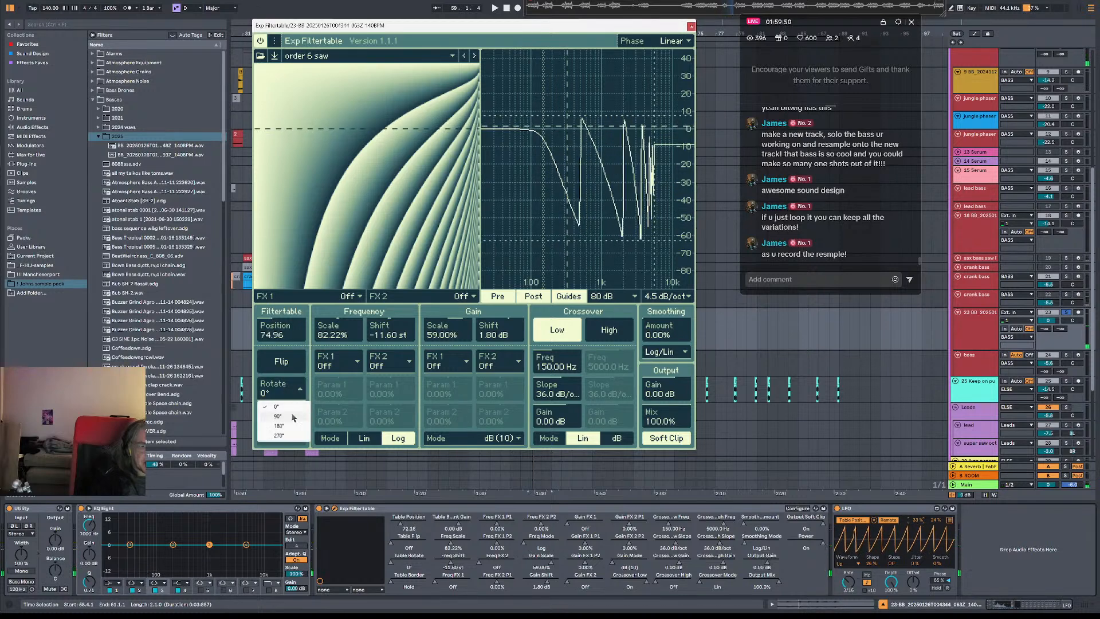
click(288, 383)
click(284, 362)
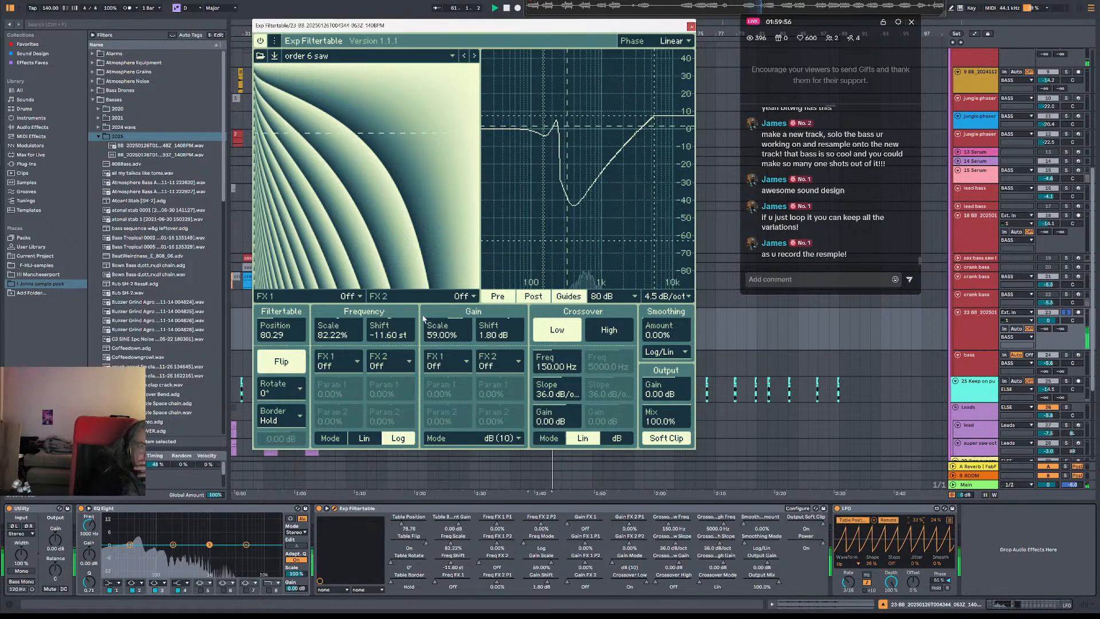
drag(399, 336, 399, 154)
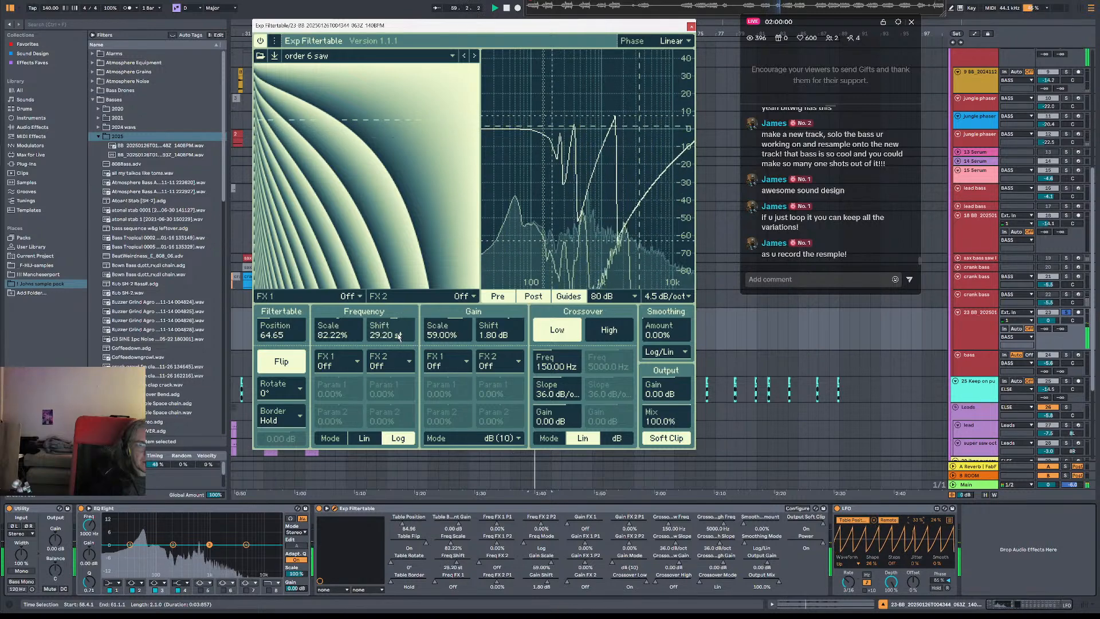
- Set the Filtertable's Frequency Shift to 39.40 st and raise its Frequency Scale to 346.7% while replaying the bass
scroll(400, 337, up, 3)
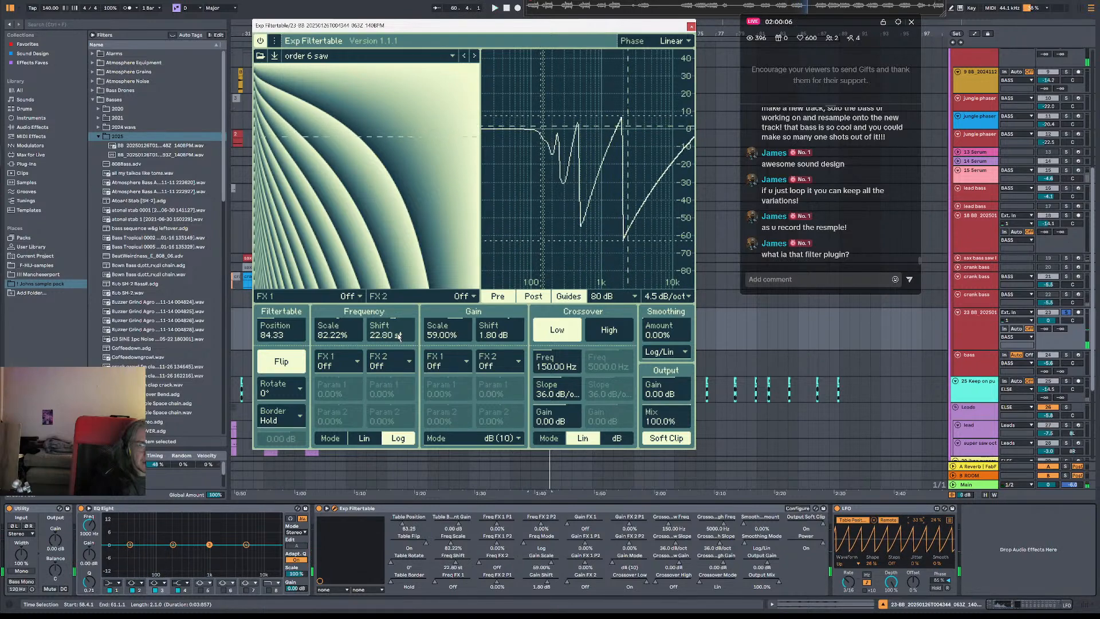
scroll(399, 337, down, 5)
scroll(399, 336, up, 5)
scroll(335, 339, up, 10)
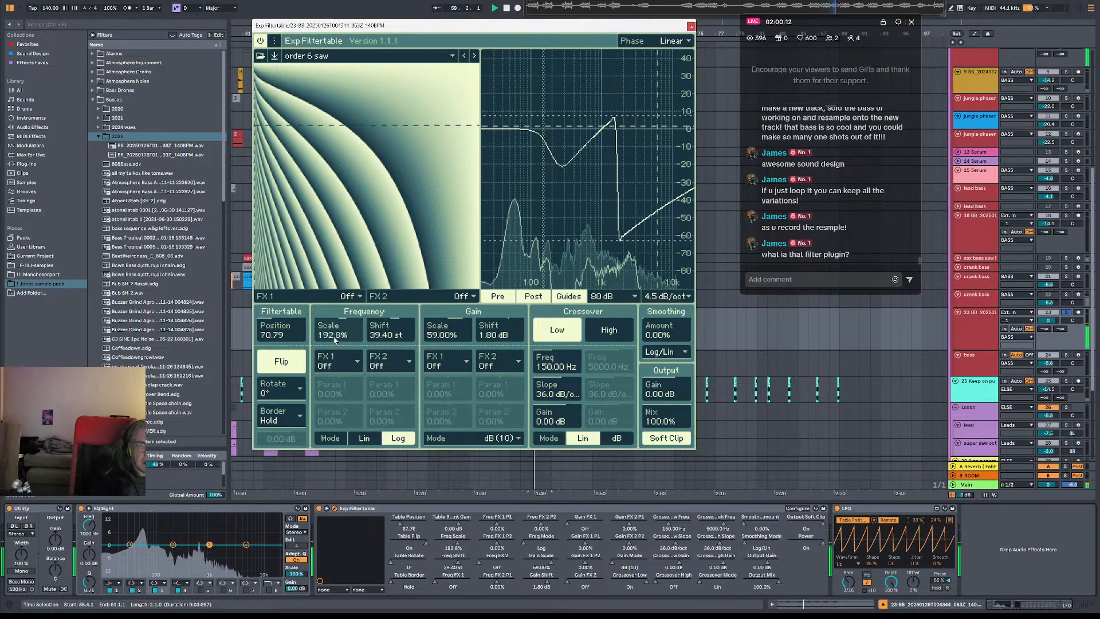
key(space)
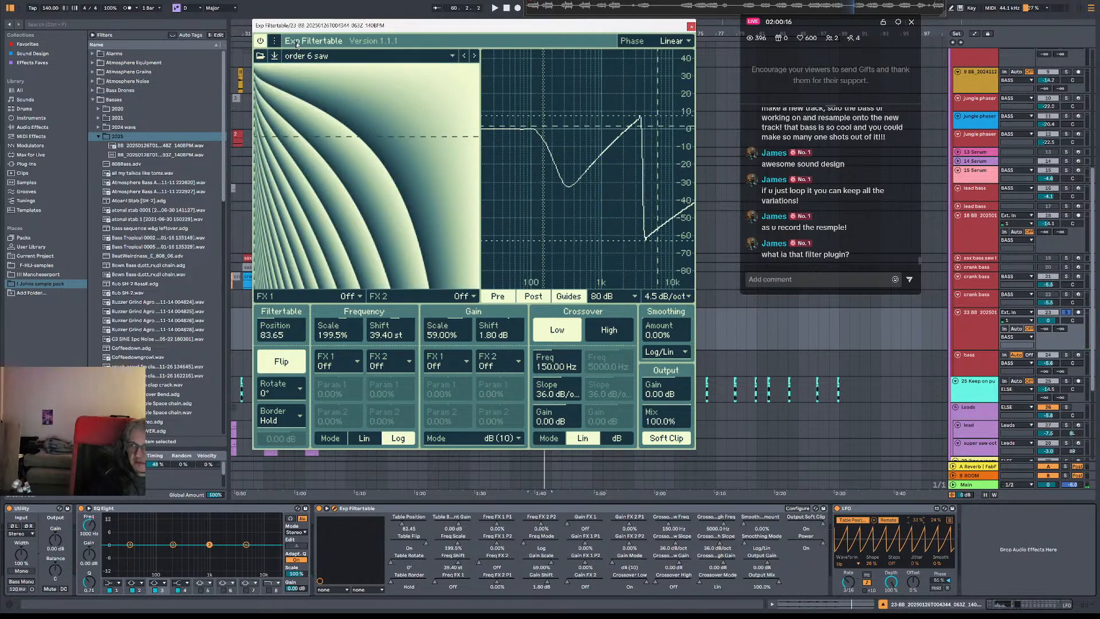
key(space)
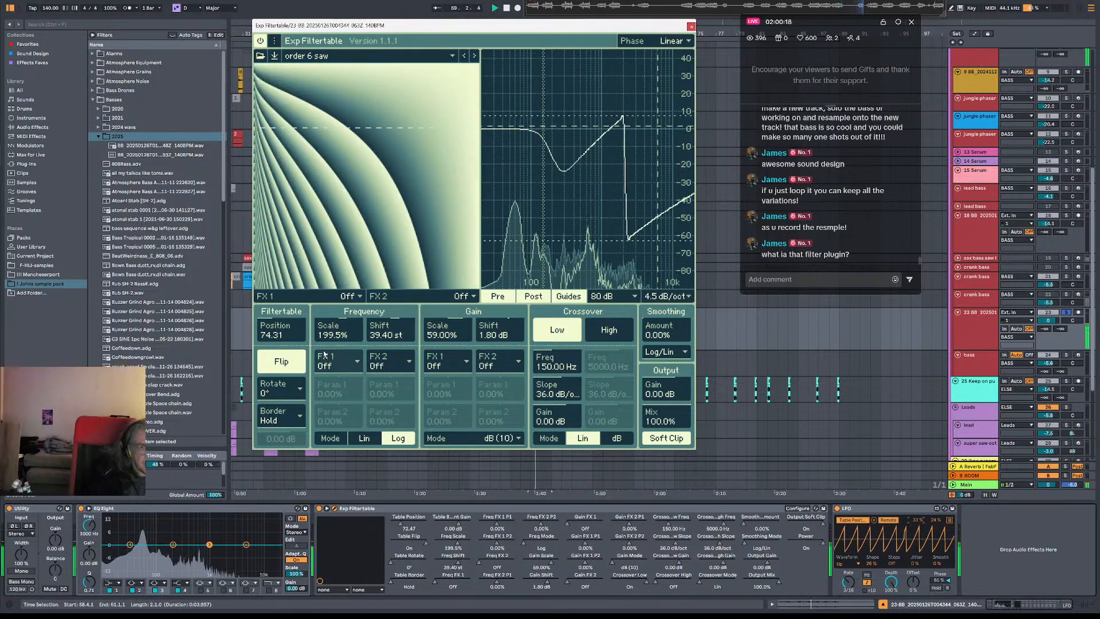
drag(337, 331, 390, 341)
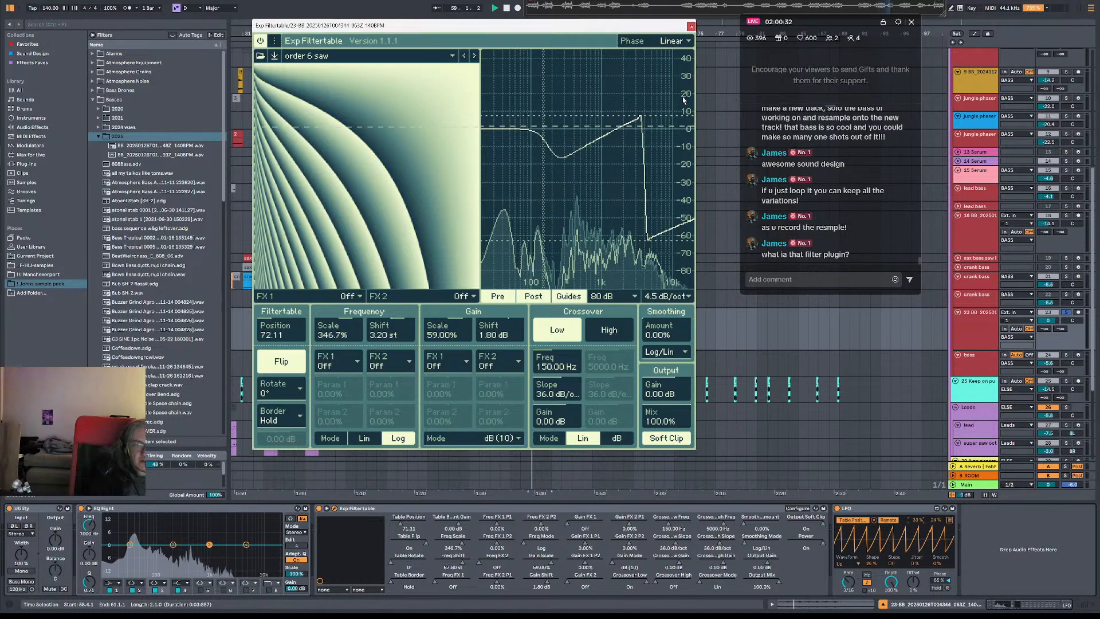
- Relaunch Ableton Live after the crash and recover the unsaved work in the Live Set
key(alt+Tab)
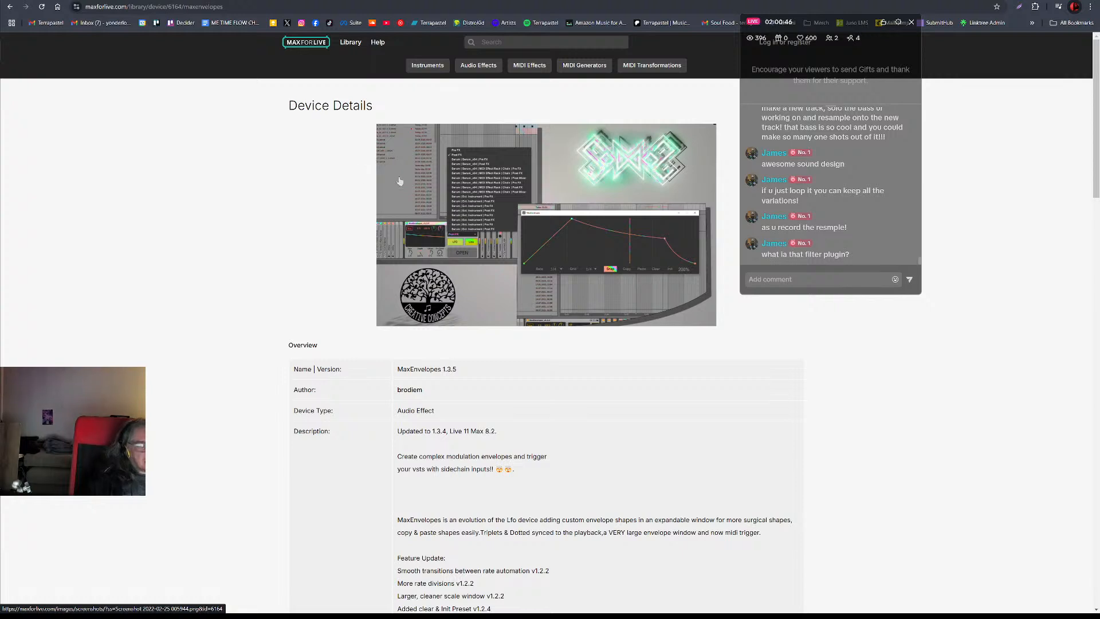
key(super)
click(44, 75)
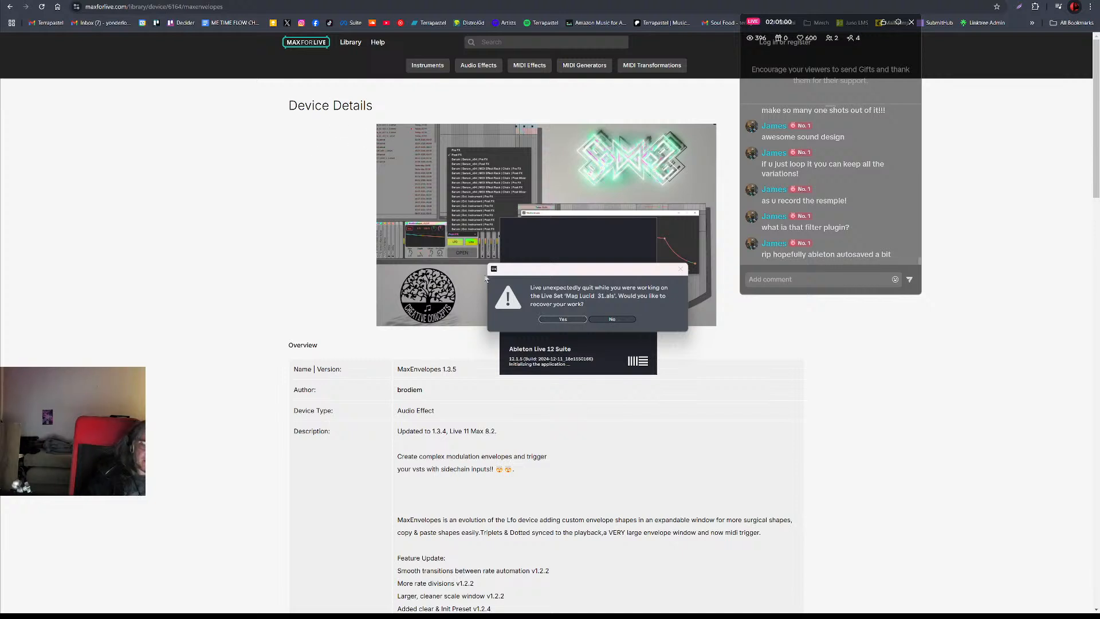
click(563, 319)
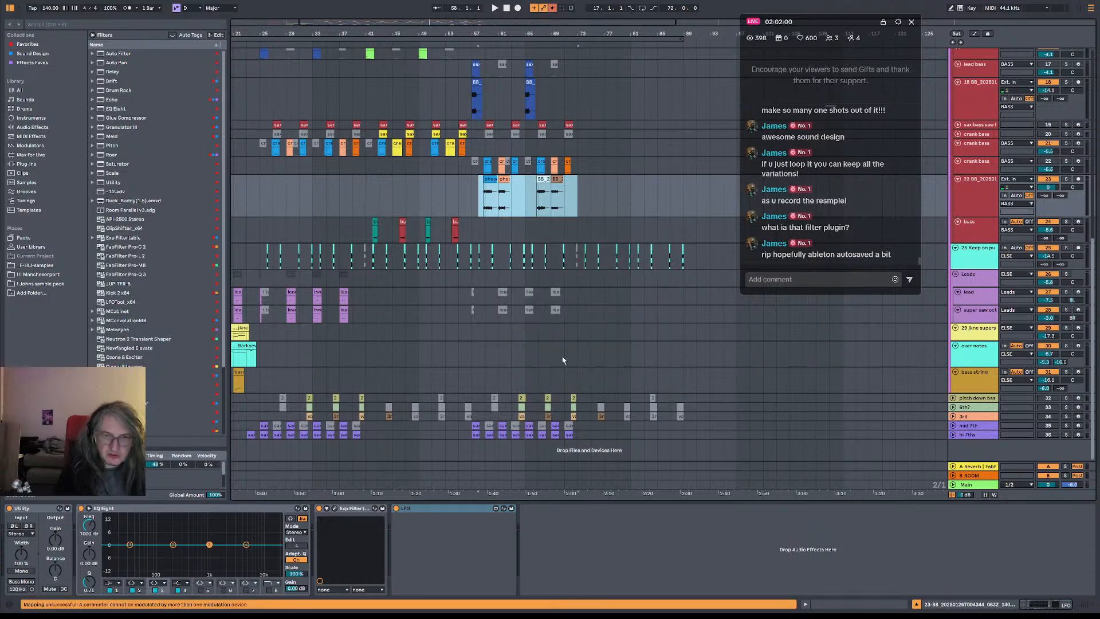
- Close the crash report, zoom in on the phase shifted clips and play the recovered bass from 58.4.1
click(481, 201)
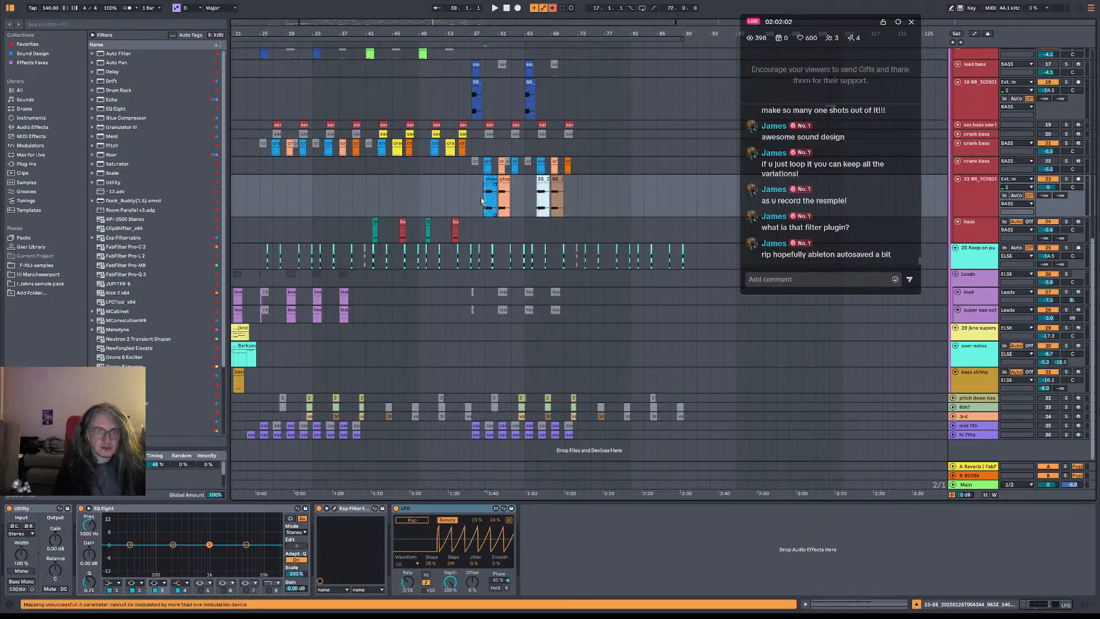
key(space)
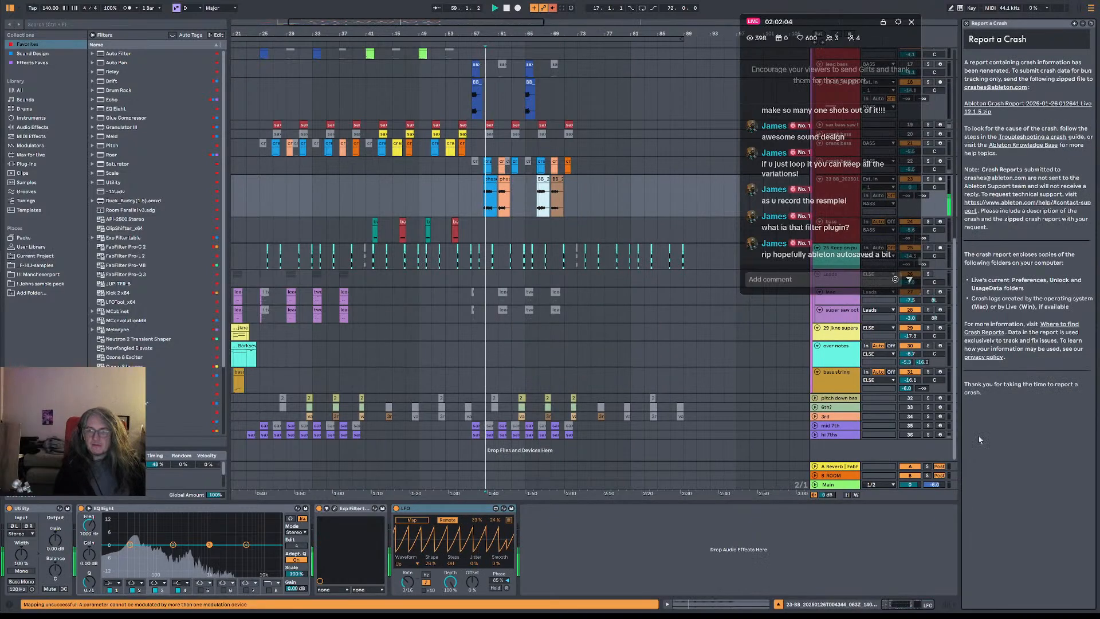
click(967, 24)
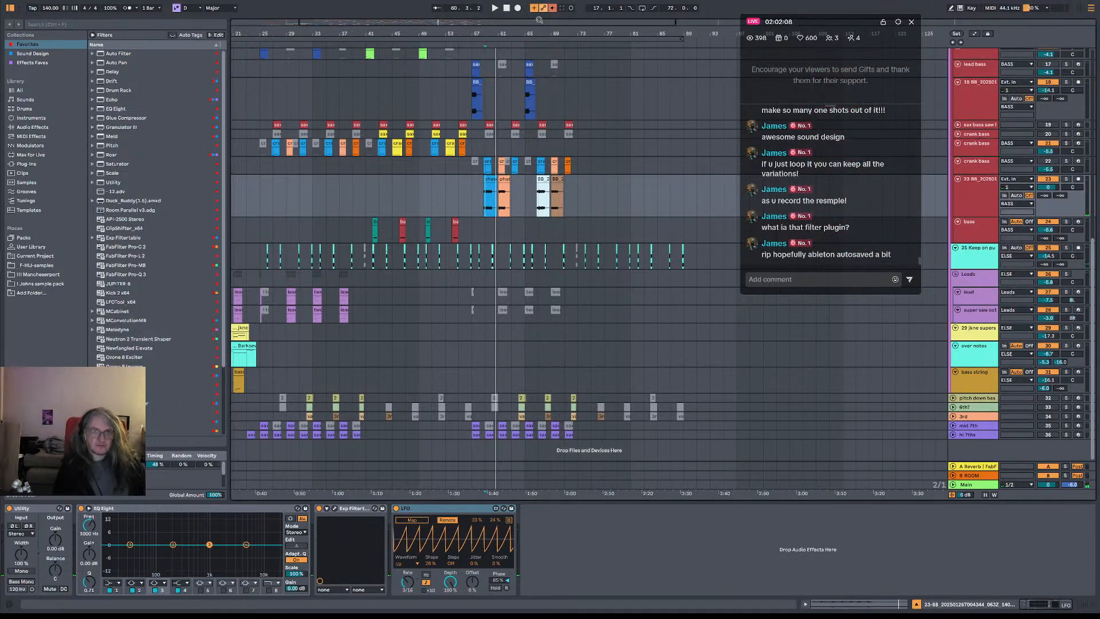
drag(501, 34, 433, 126)
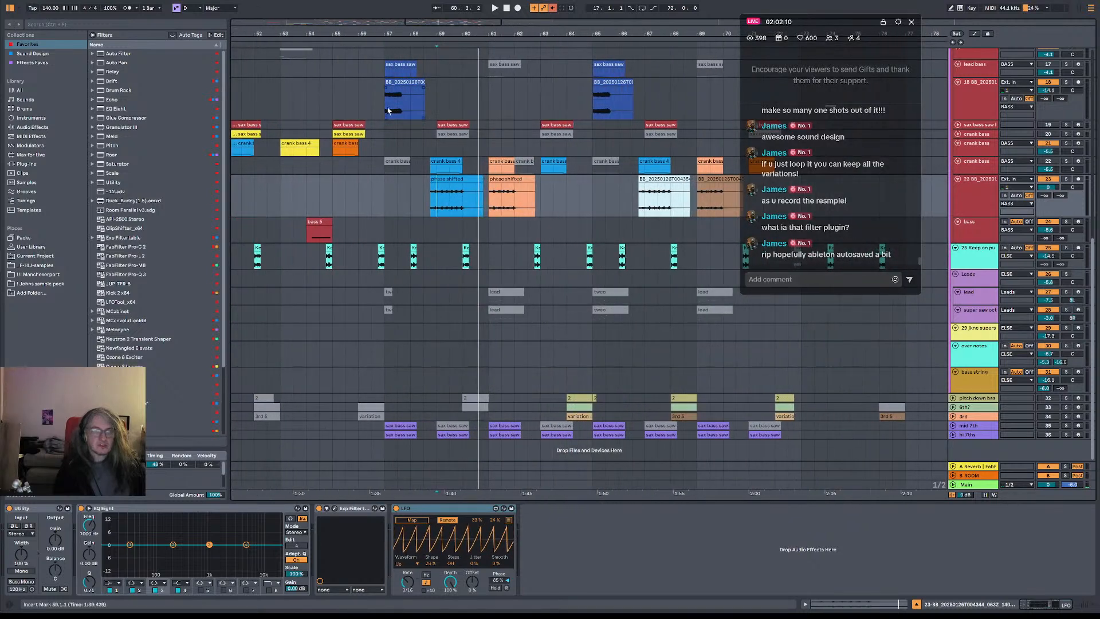
key(space)
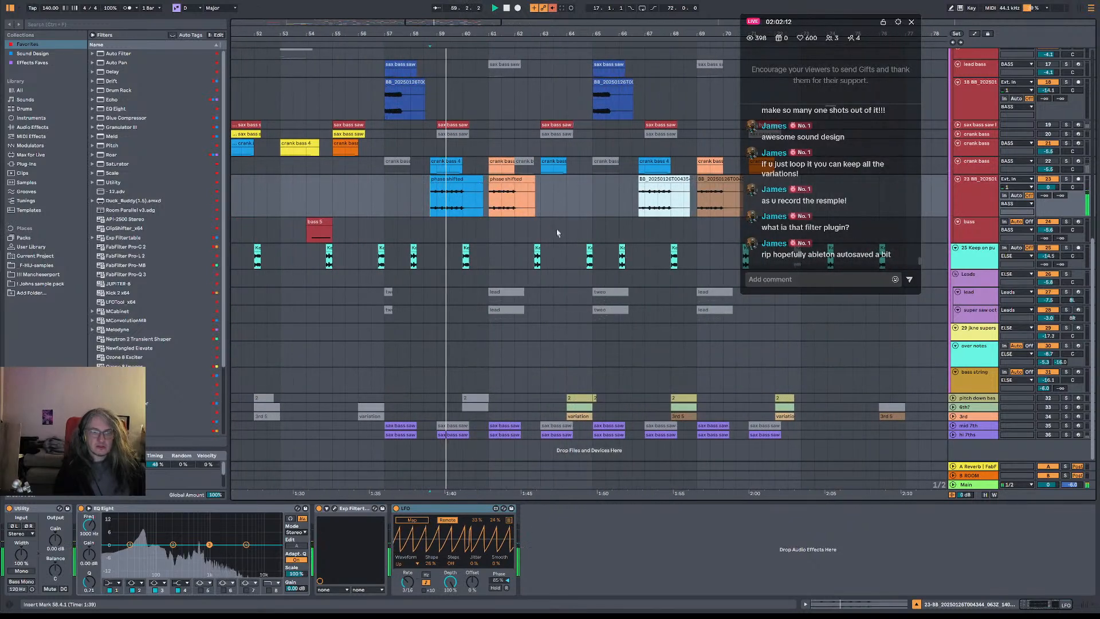
- Unfold the Exp Filtertable's parameters, map the LFO to its Table Position and replay the phase shifted bass
click(336, 509)
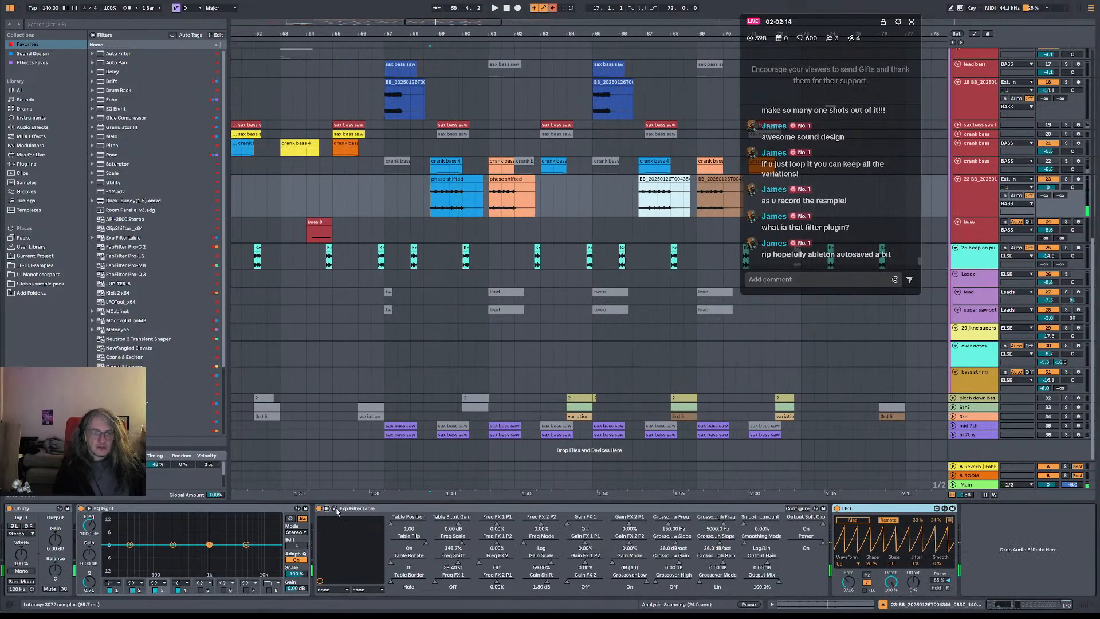
key(space)
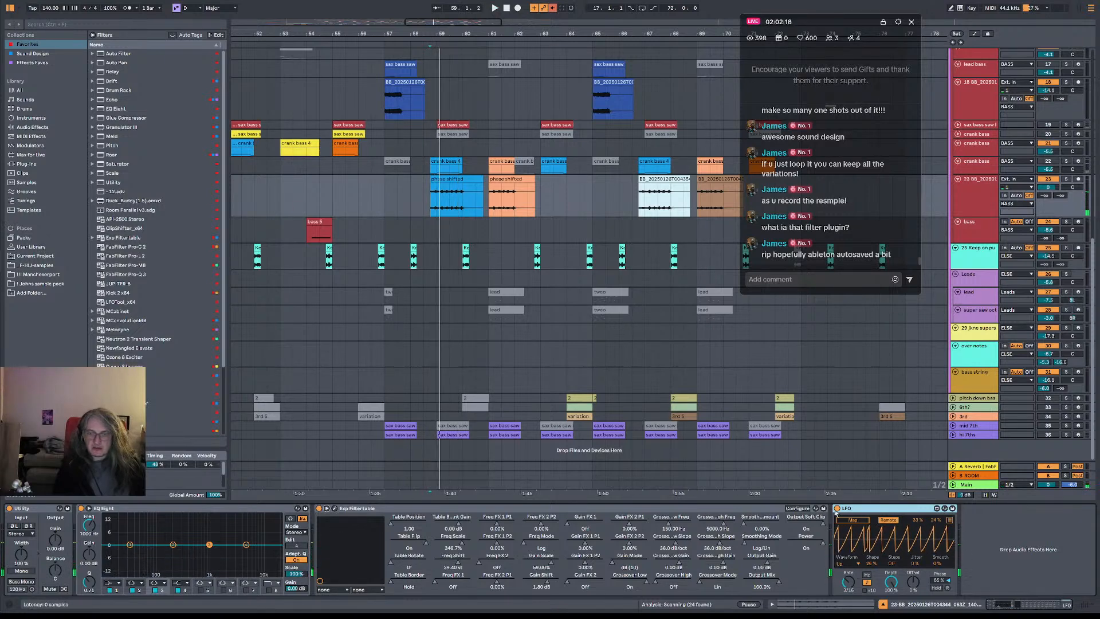
click(853, 519)
click(402, 526)
key(space)
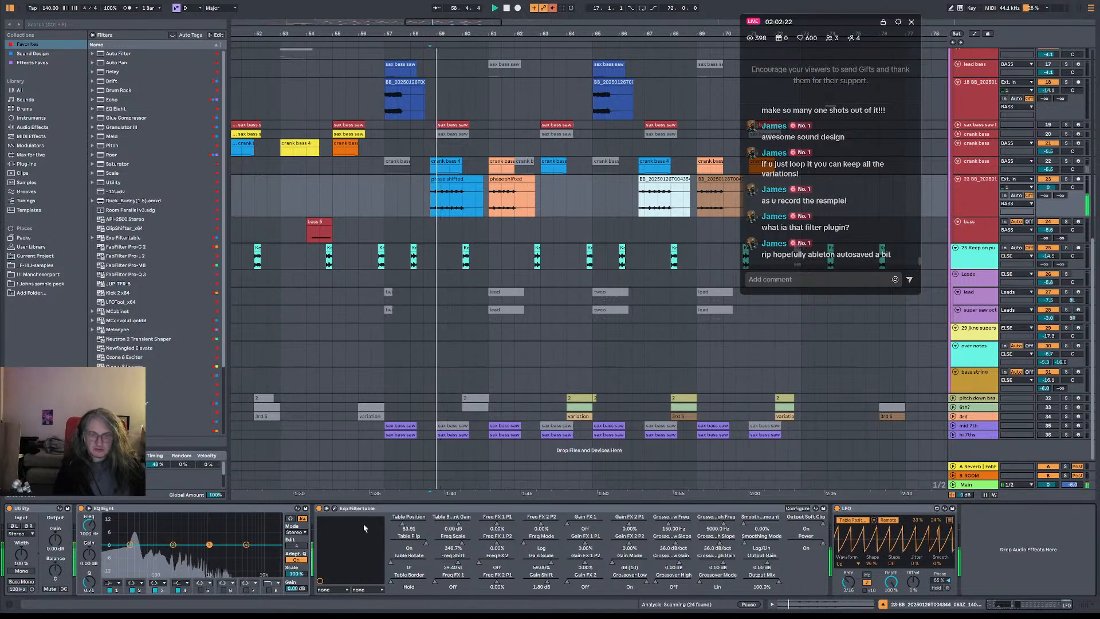
- Stop playback, open the Exp Filtertable and load the order 6 saw filtertable from the Experimentals category
key(space)
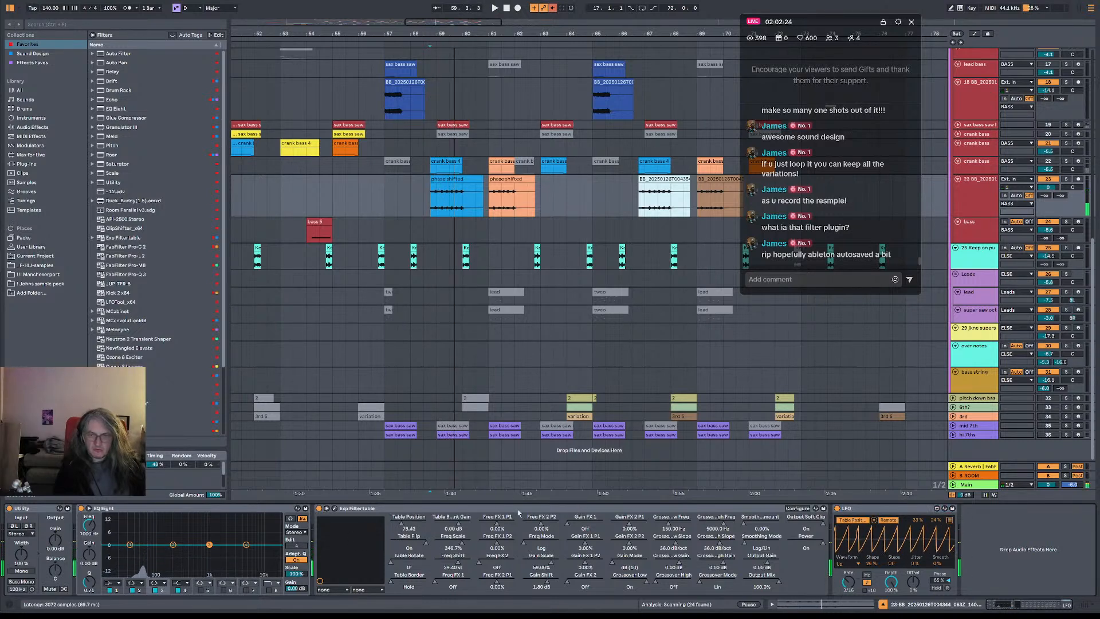
click(335, 509)
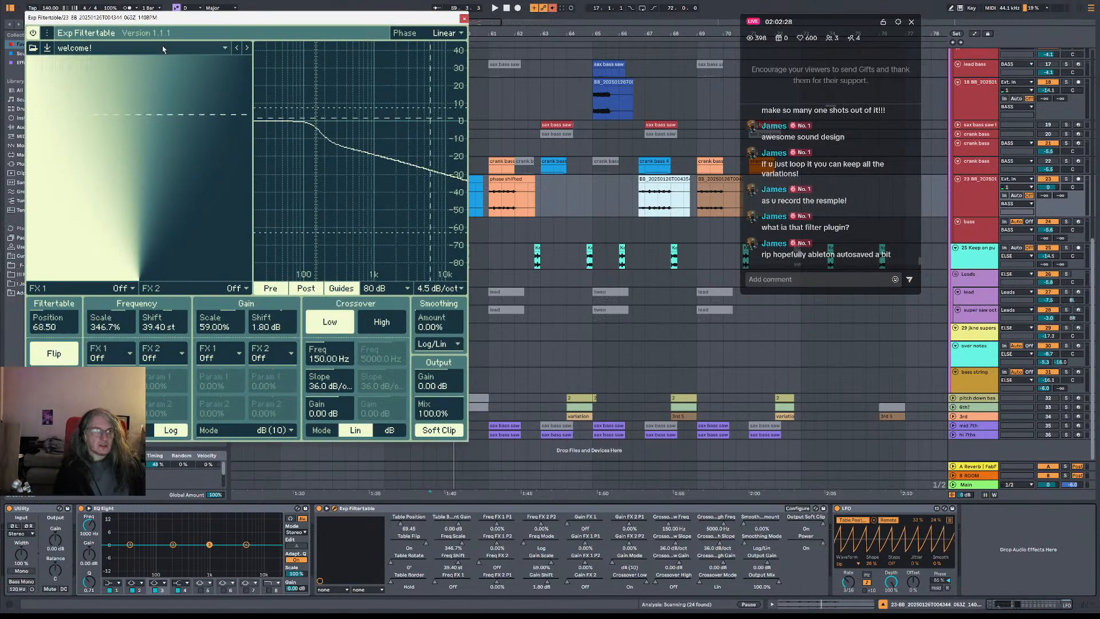
click(97, 49)
mouse_move(117, 83)
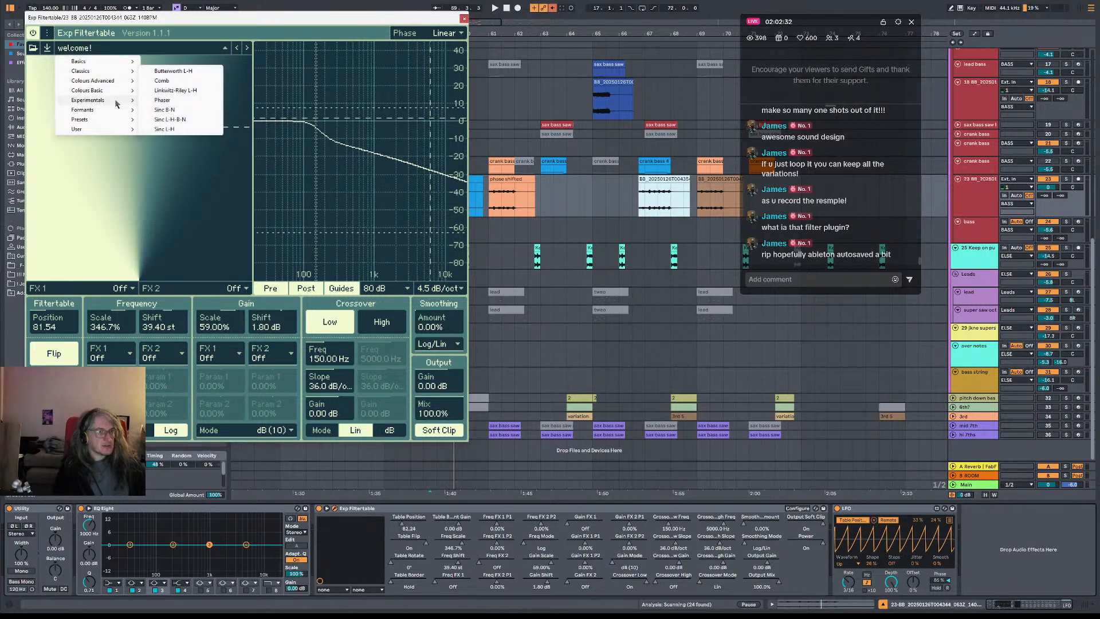
mouse_move(125, 102)
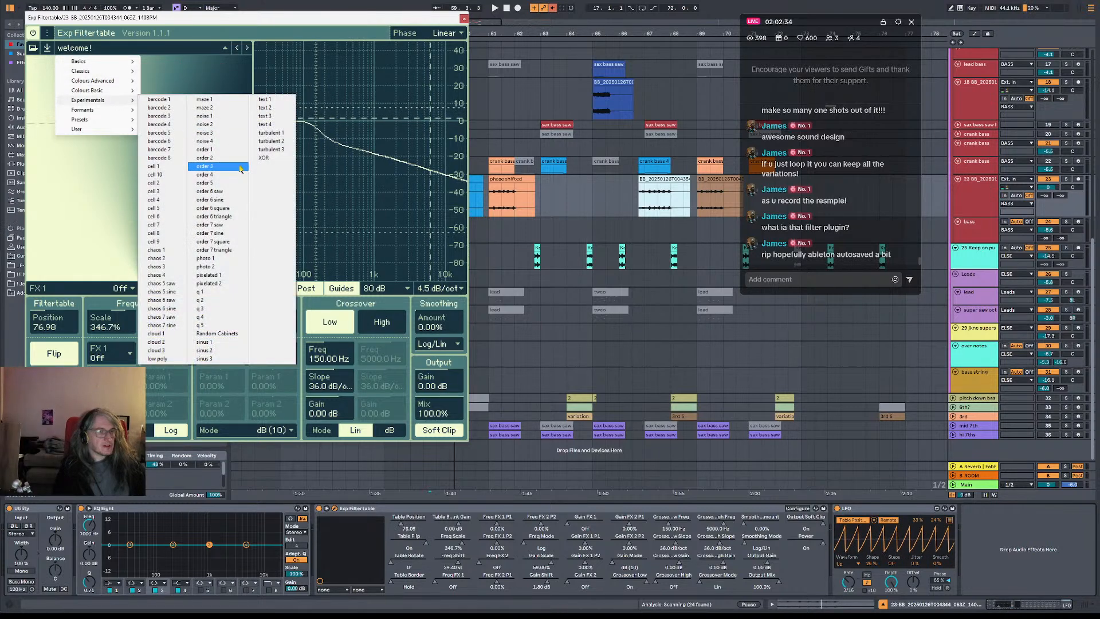
click(236, 192)
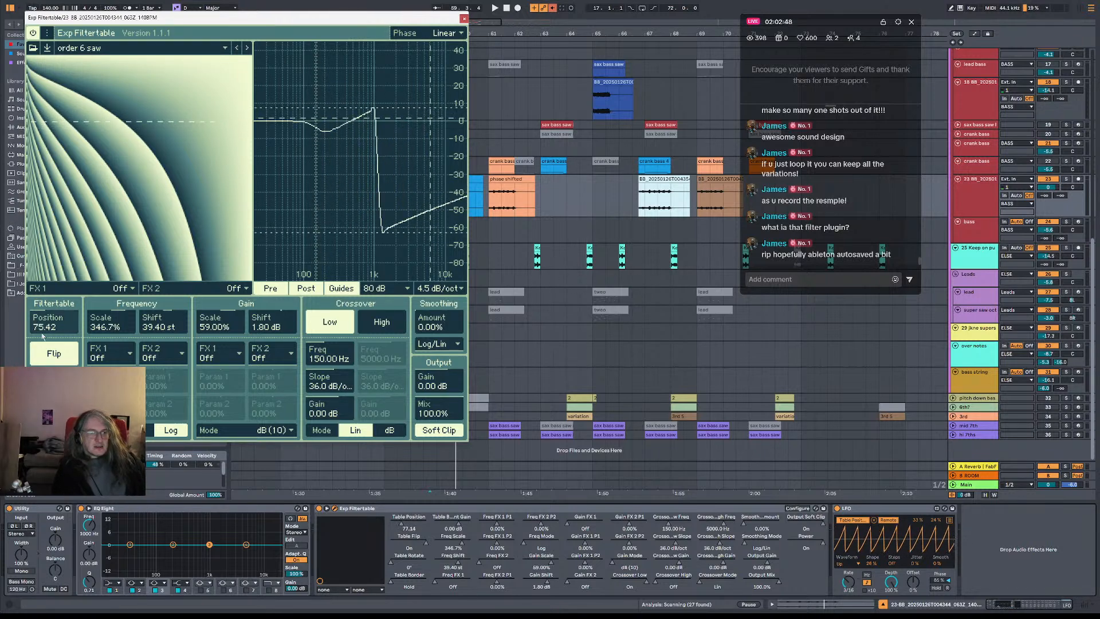
- Turn off the Filtertable's Flip, set its Frequency Shift to 45.80 st while replaying the bass, and close the plugin
click(52, 360)
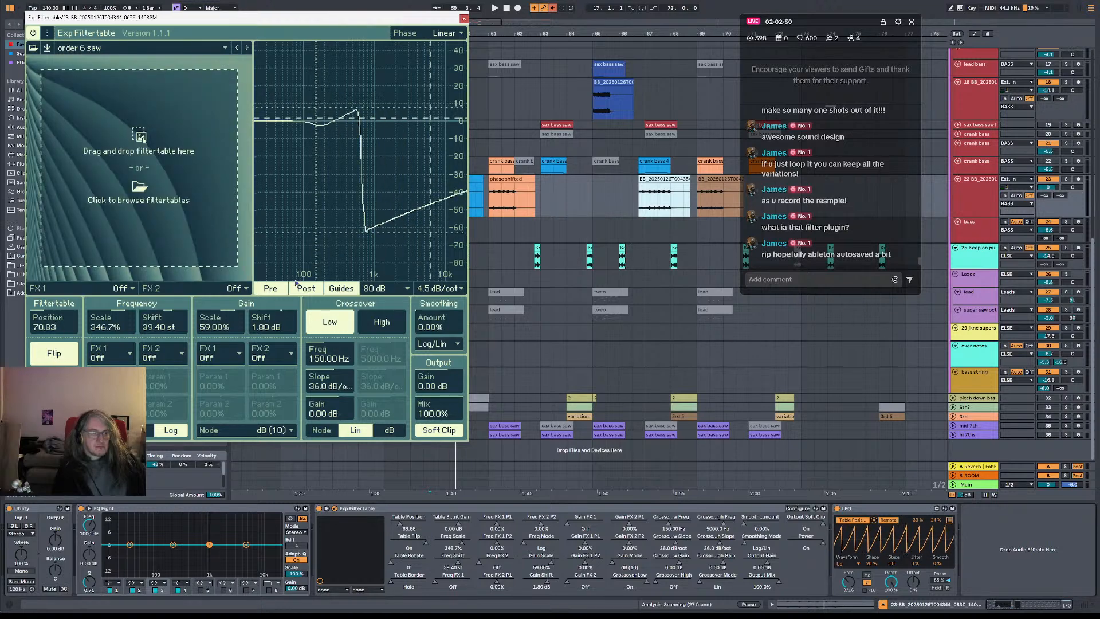
key(space)
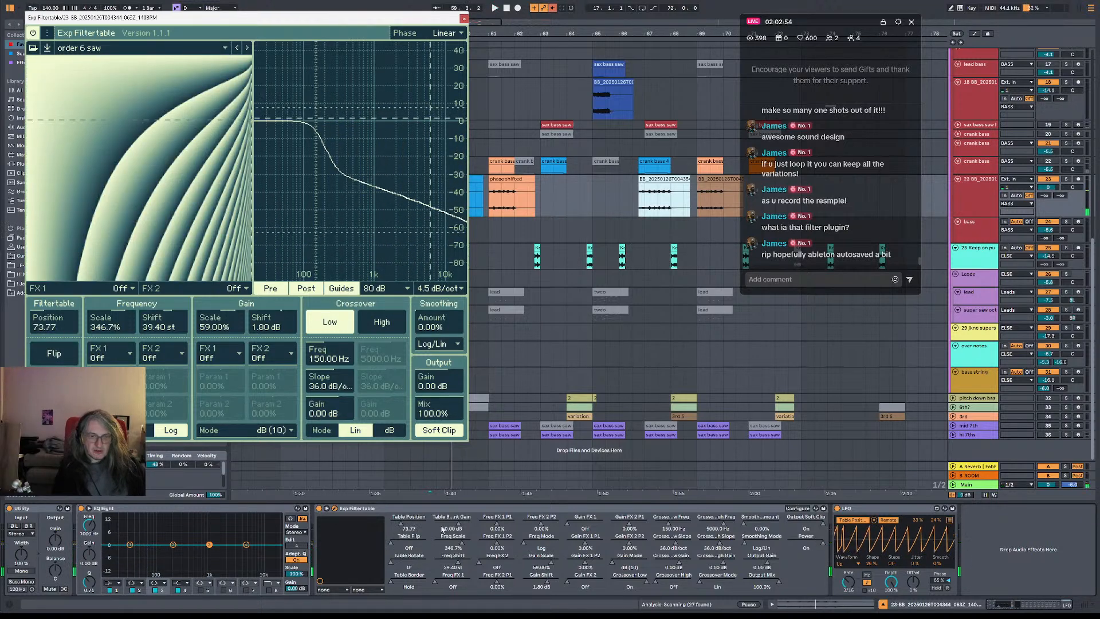
drag(174, 321, 174, 329)
key(space)
key(space)
click(464, 19)
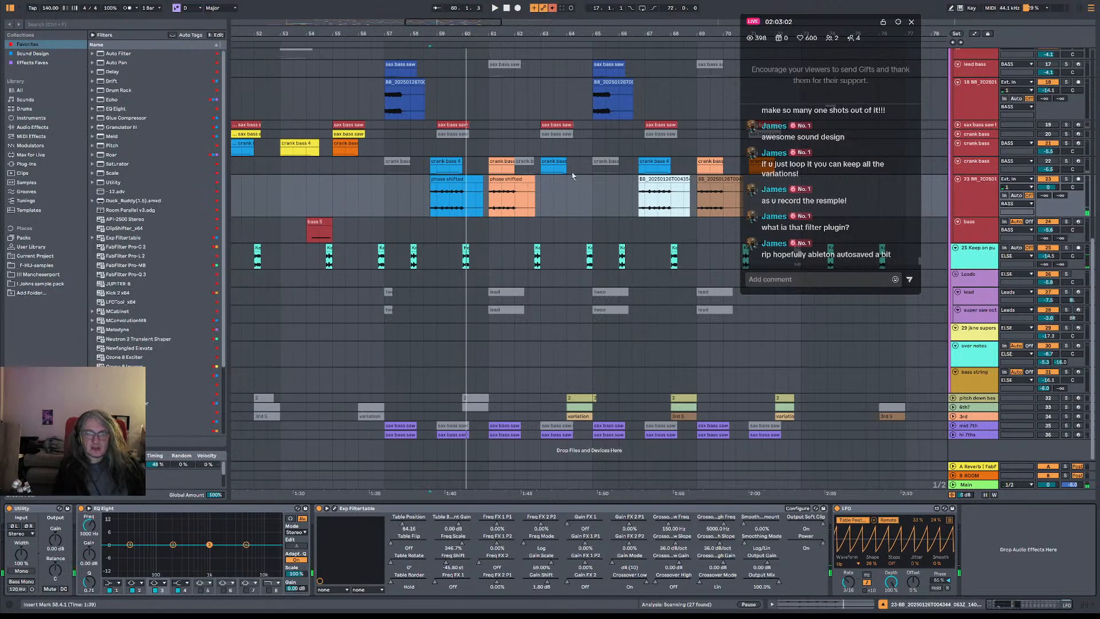
- Bypass the Exp Filtertable and the LFO on the phase shifted track and replay the bass
click(319, 509)
click(837, 509)
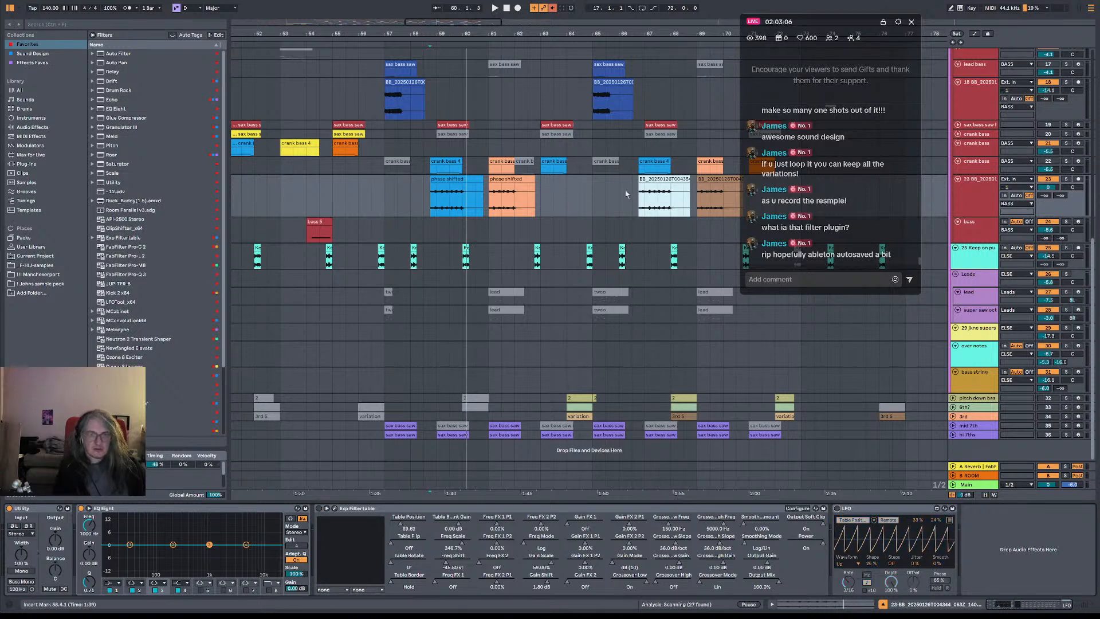
key(space)
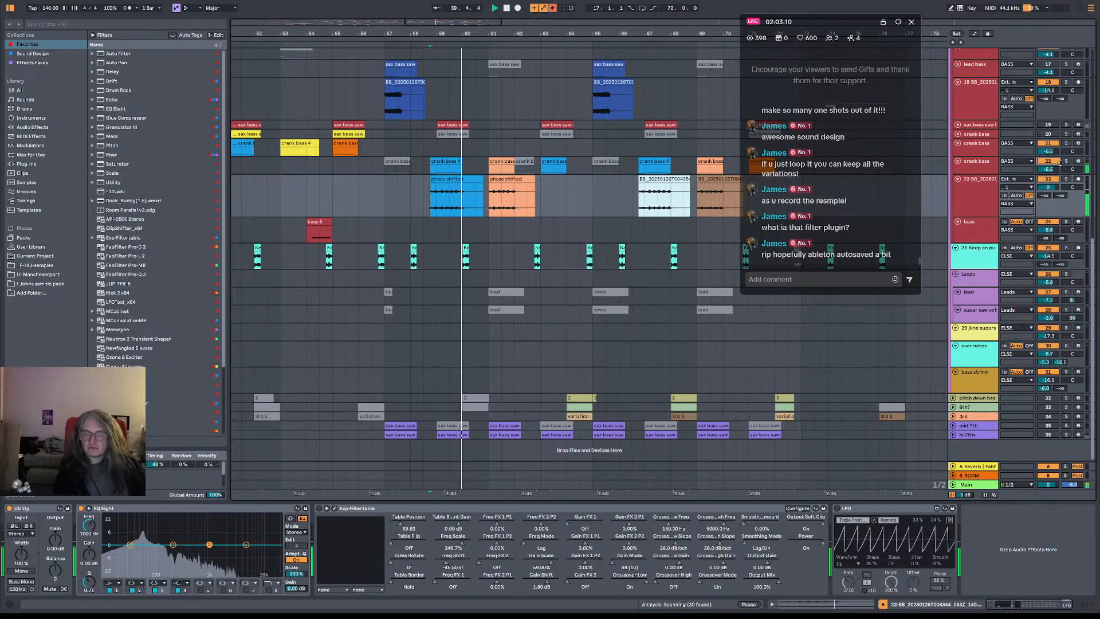
- Deactivate and fold track 23 with the phase shifted clips, and bring up the device chain of the crank bass track above it
scroll(1013, 227, up, 3)
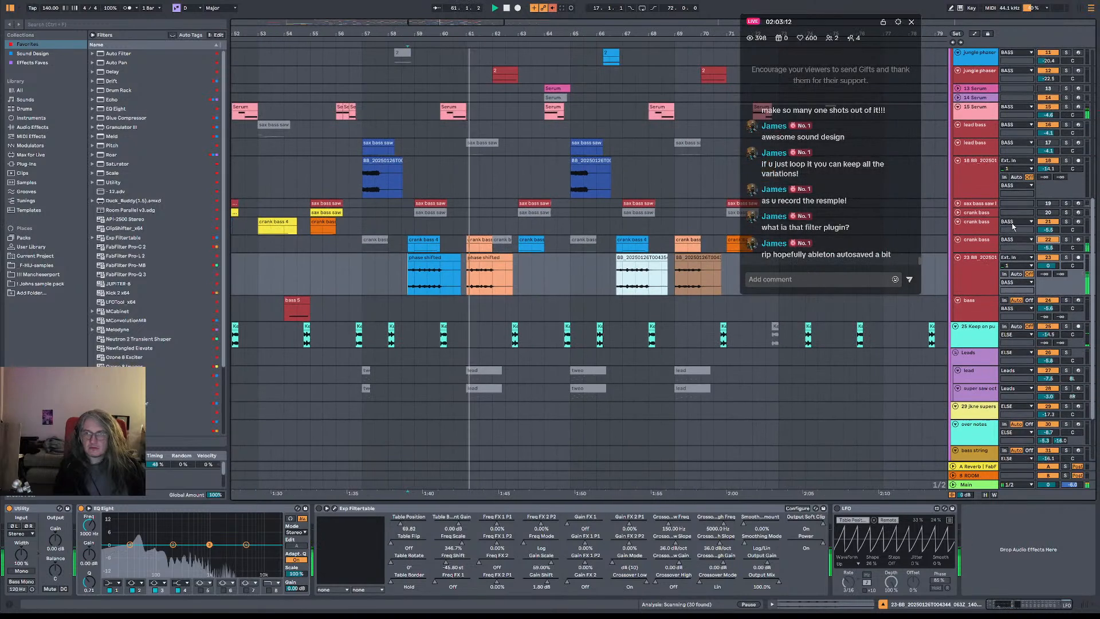
click(1048, 257)
click(958, 257)
click(958, 257)
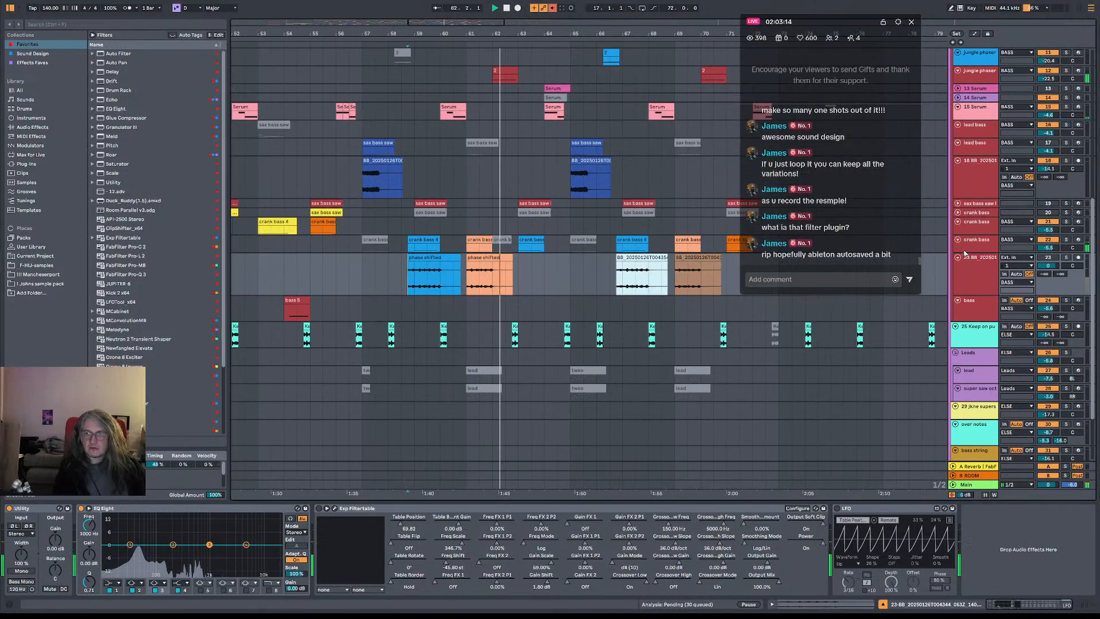
click(958, 257)
click(968, 248)
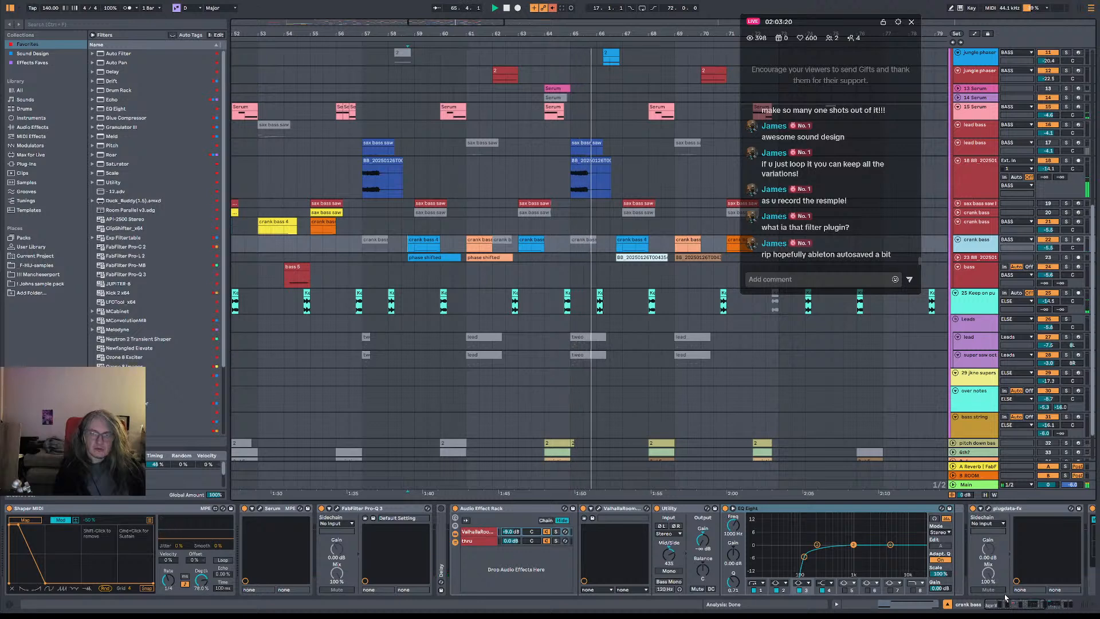
- Solo the lead bass track, play its sax bass saw clip at bar 57 and bring the Exp Filtertable at the chain's end into view
click(987, 147)
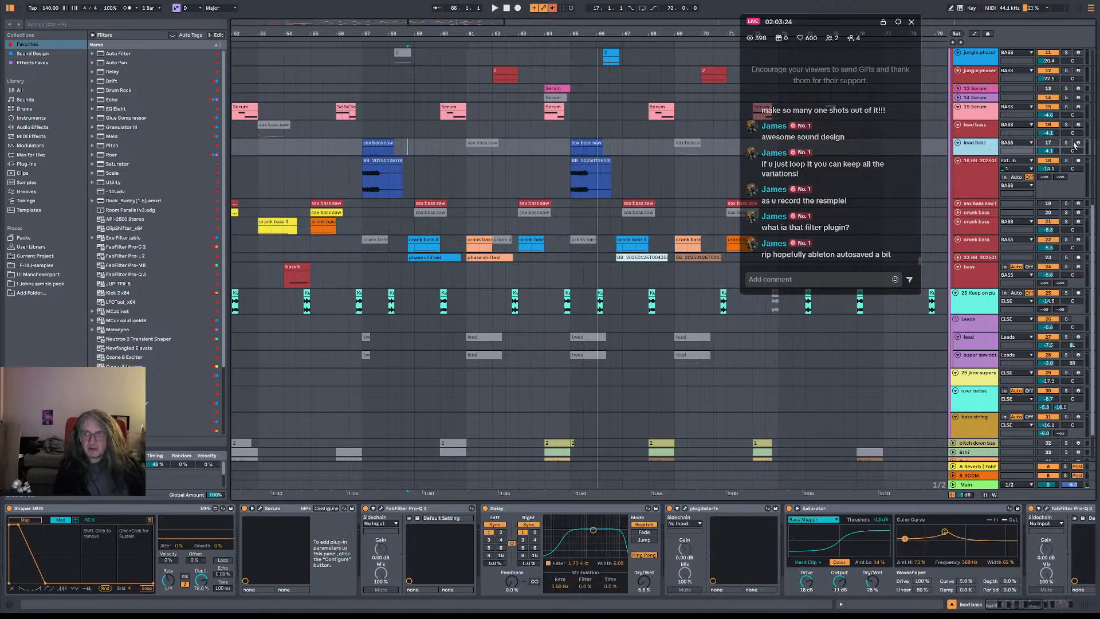
click(381, 144)
key(space)
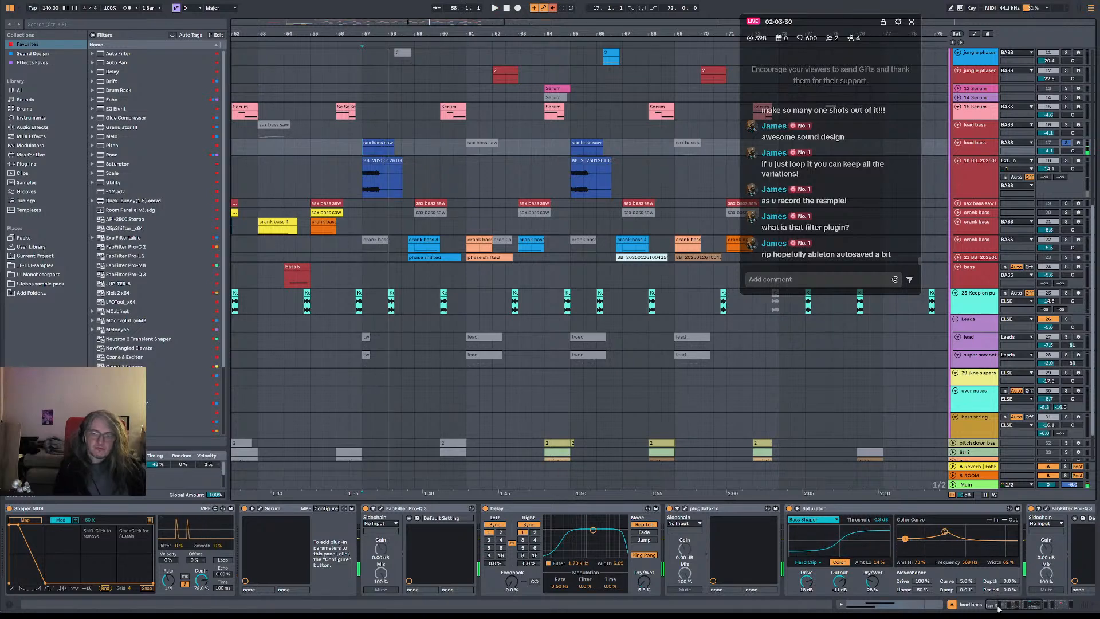
drag(997, 603, 1046, 609)
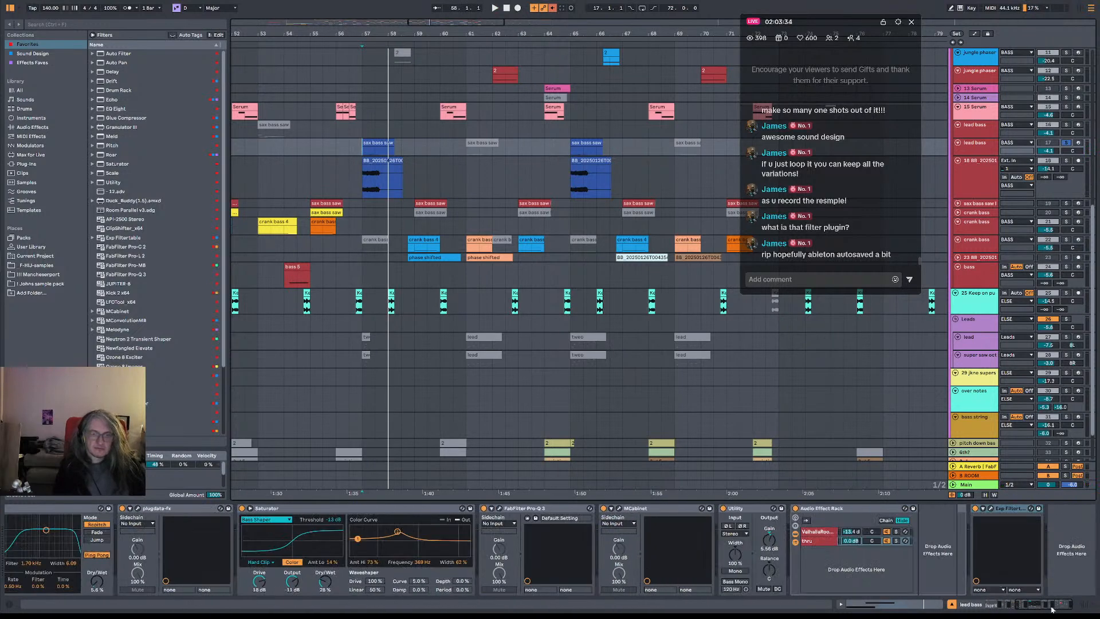
key(space)
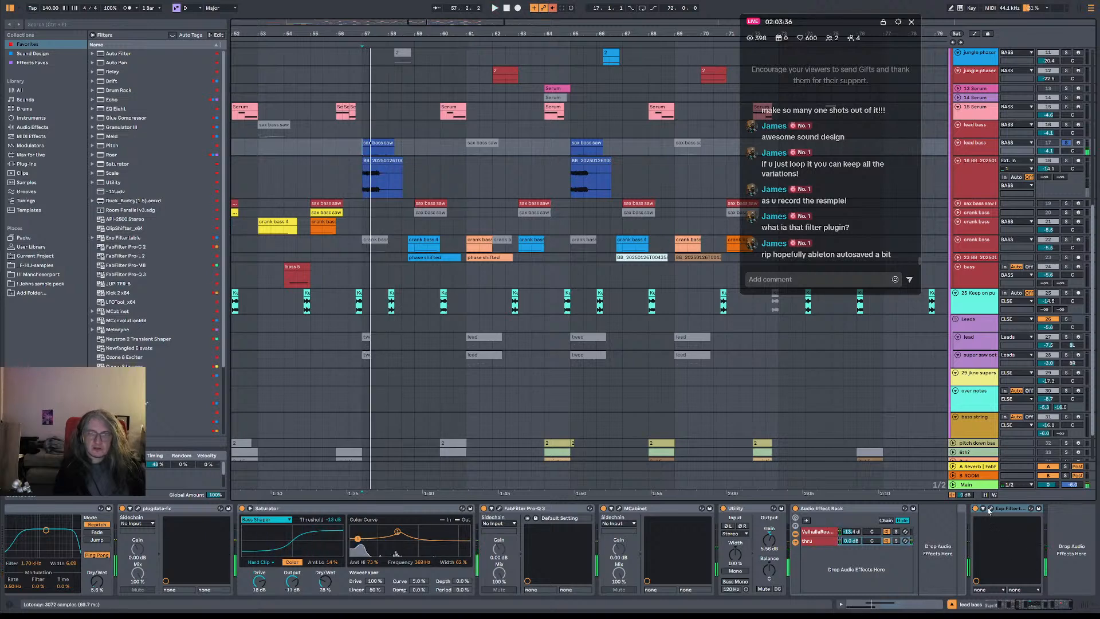
- Examine how the lead bass track's Exp Filtertable filter curve moves during playback, and close the plugin
click(992, 509)
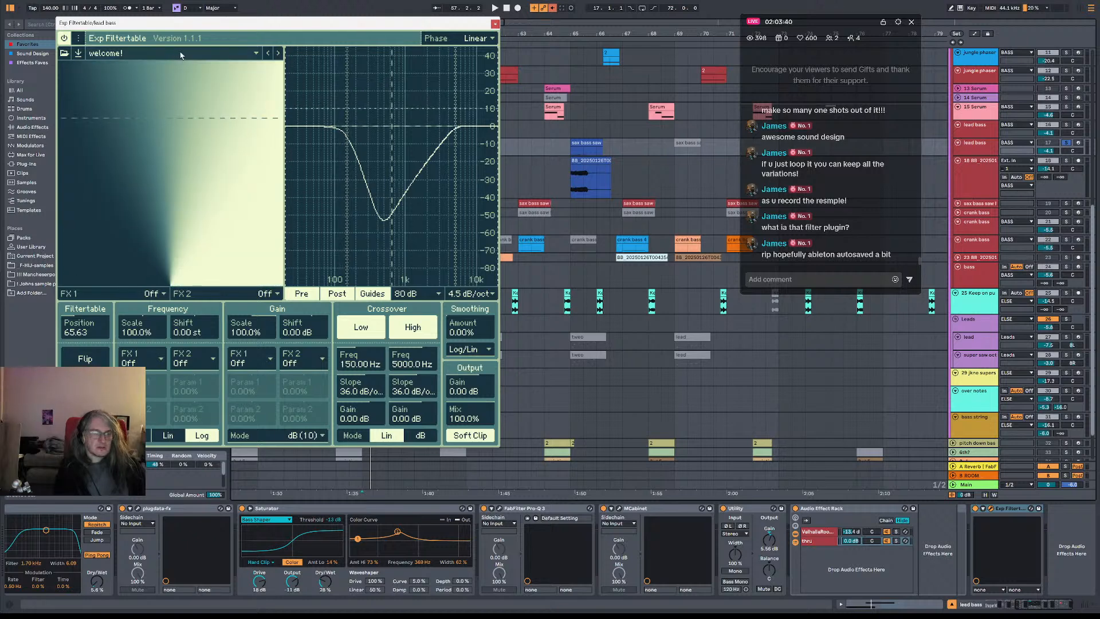
mouse_move(225, 78)
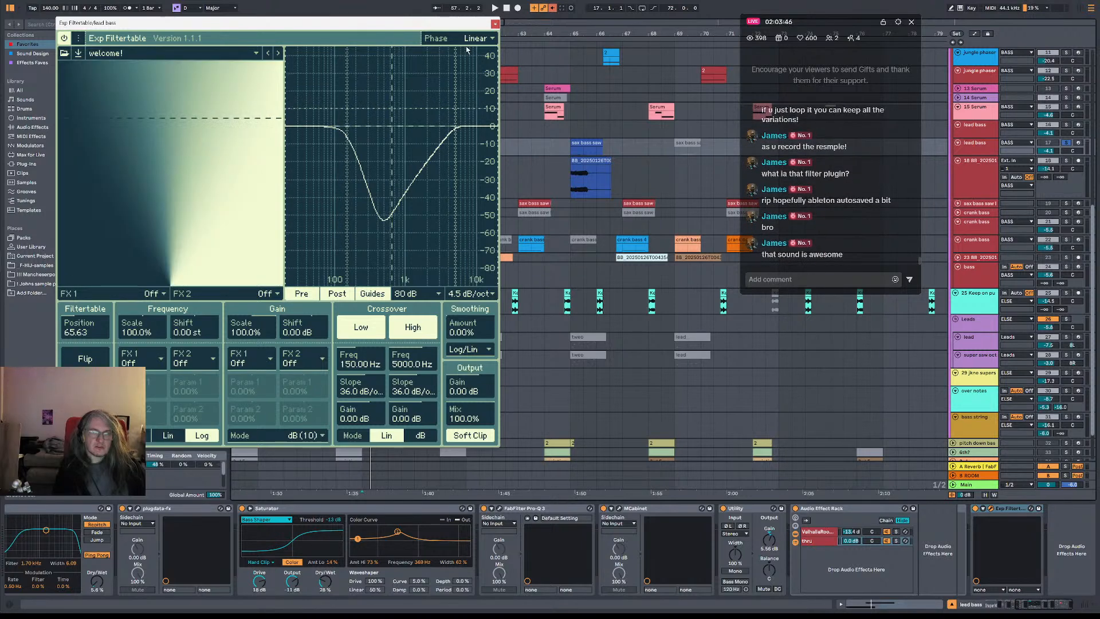
key(space)
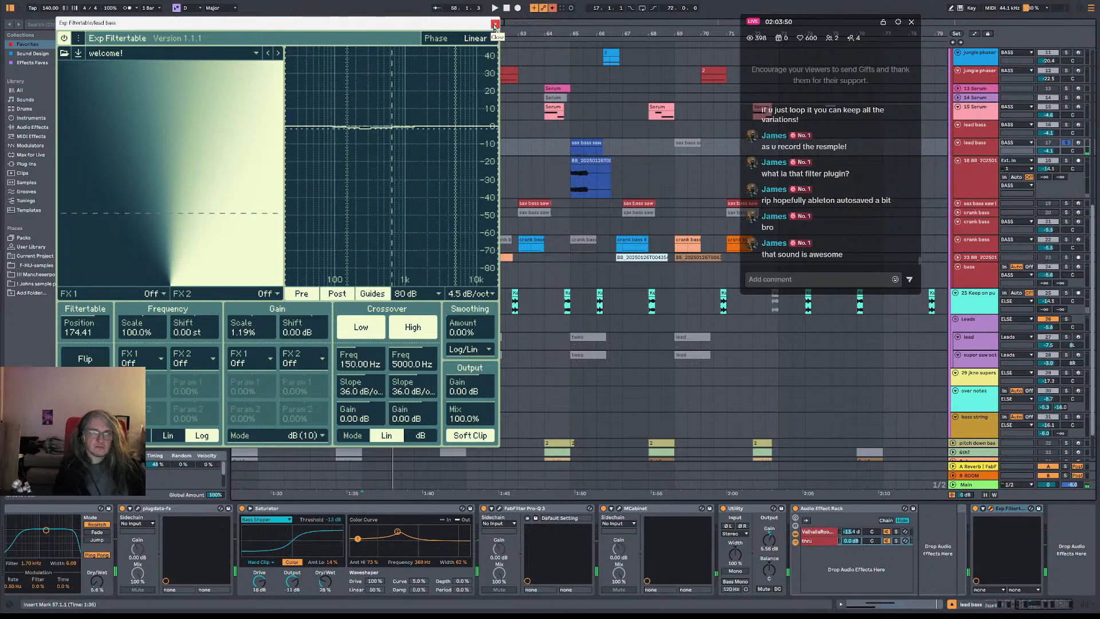
click(494, 25)
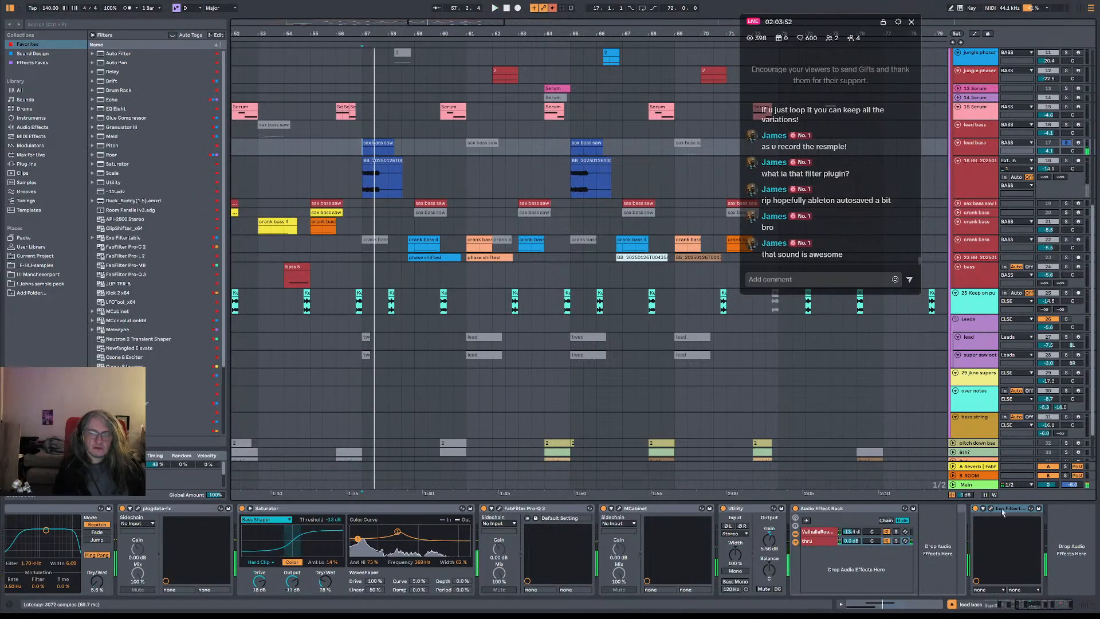
- Reopen the lead bass track's Exp Filtertable and load the order 1 filtertable from Experimentals
click(990, 509)
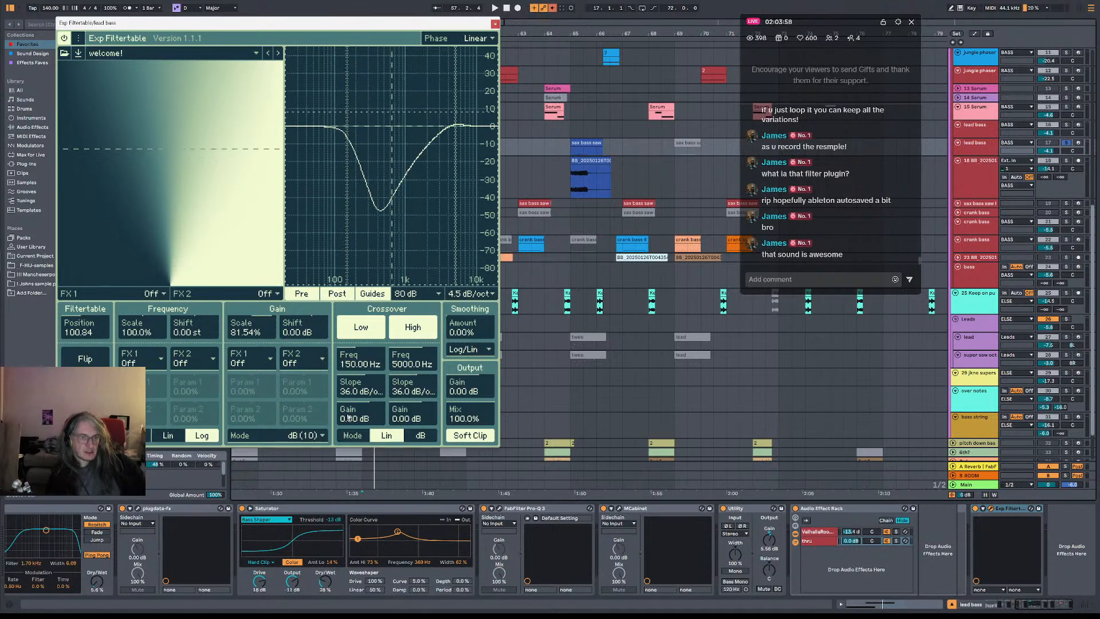
mouse_move(149, 170)
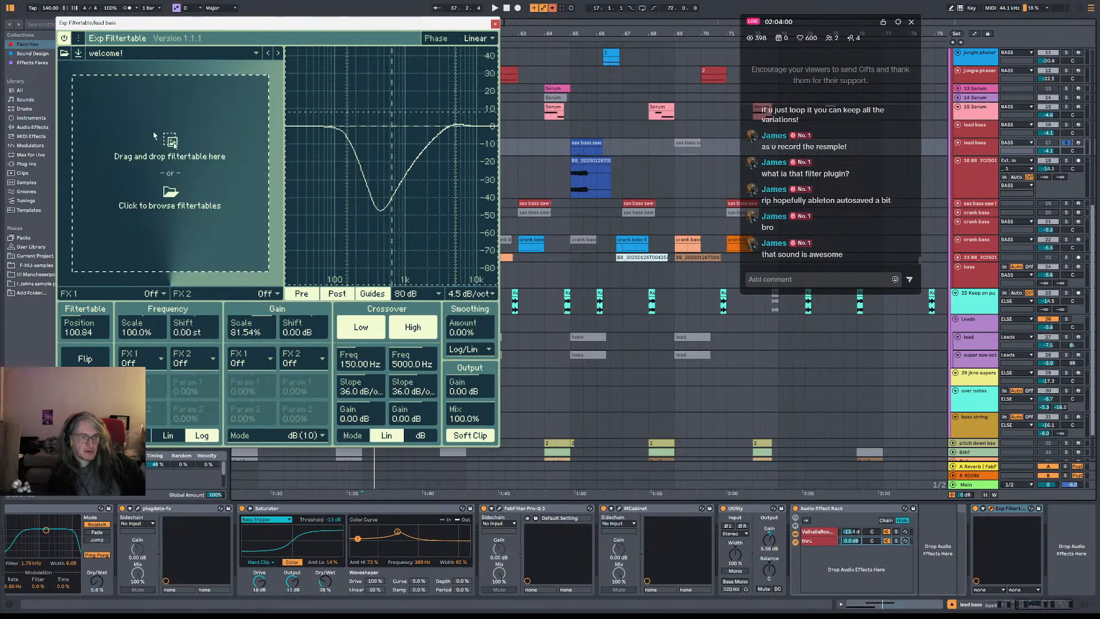
click(256, 52)
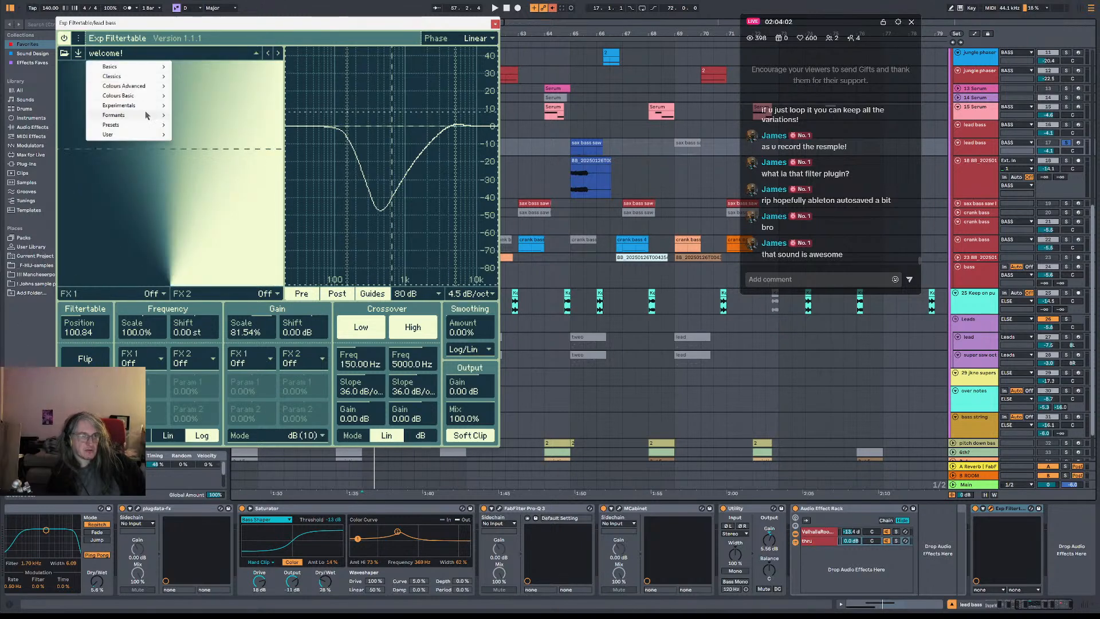
mouse_move(142, 109)
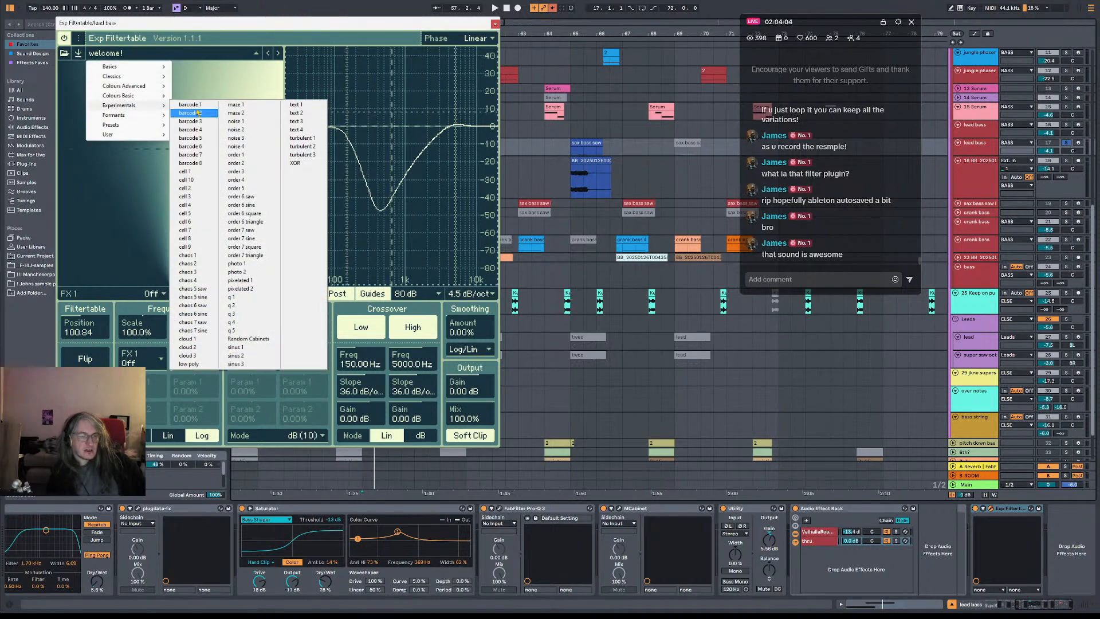
click(258, 167)
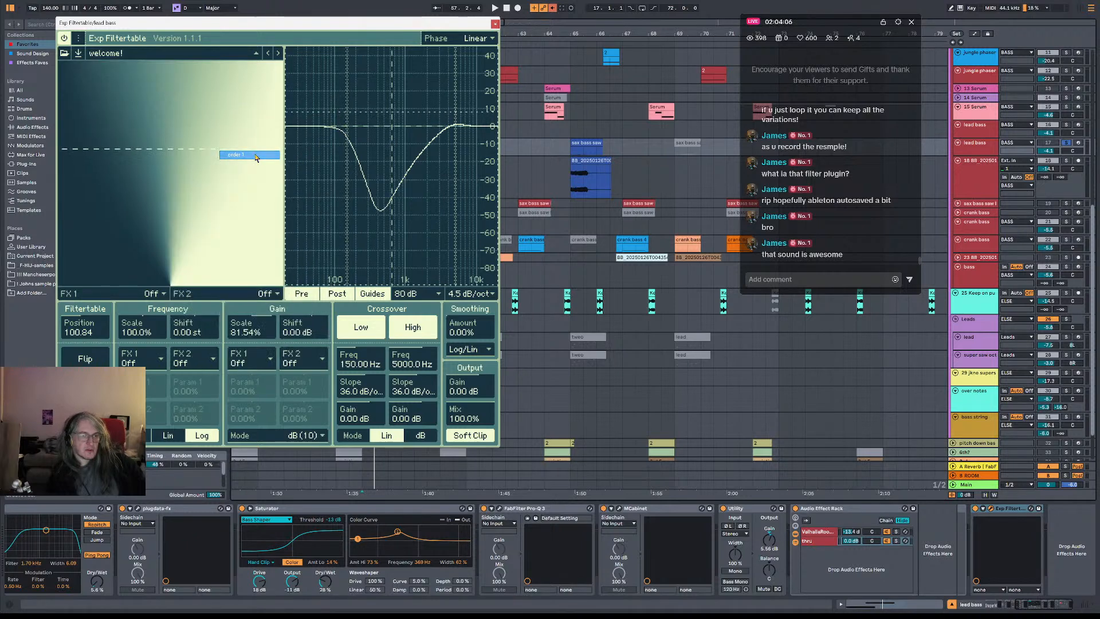
- Step forward through the filtertable presets from order 1 to order 7 square, auditioning them on the lead bass
click(278, 55)
click(278, 55)
click(279, 54)
click(278, 54)
click(279, 54)
click(279, 54)
click(278, 55)
click(279, 54)
click(279, 54)
key(space)
click(279, 55)
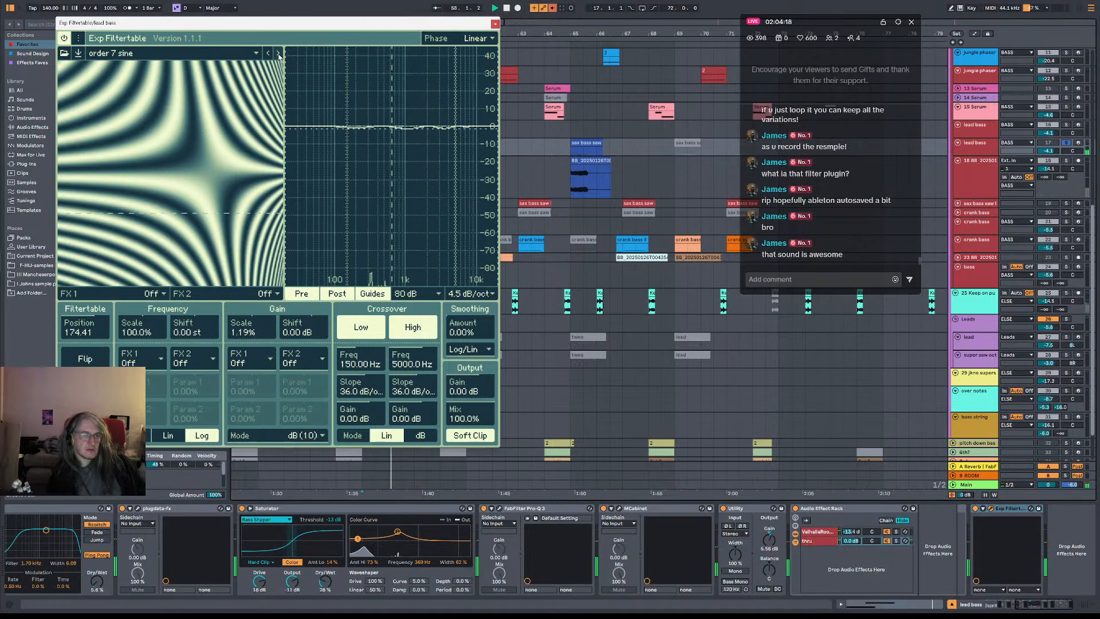
click(278, 54)
key(space)
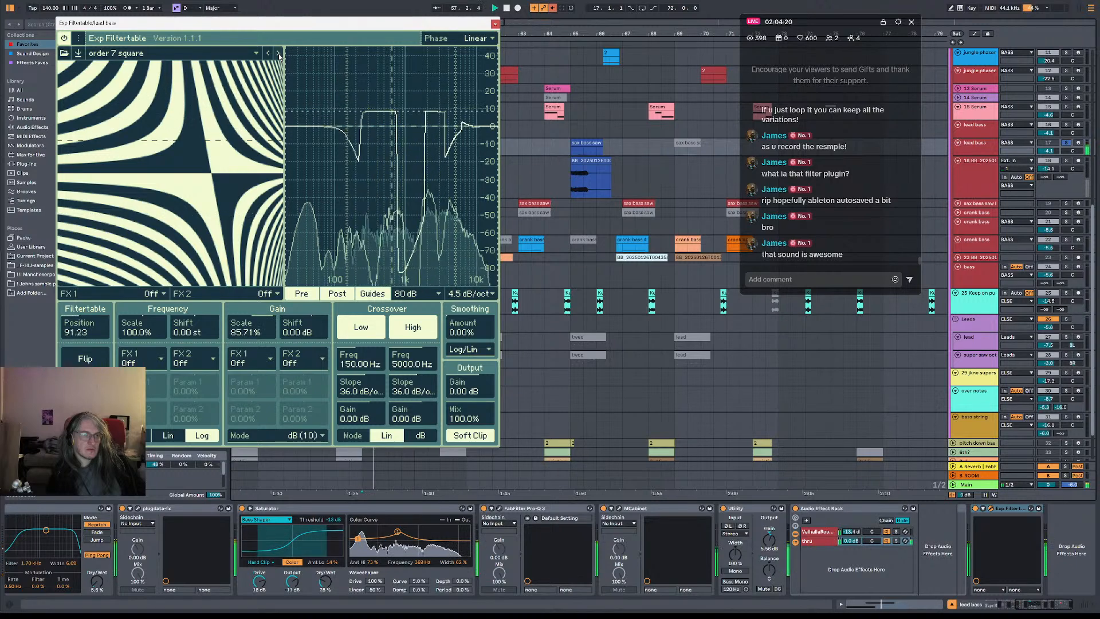
- Compare the neighbouring filtertables up to photo 1 by ear, settle on order 7 triangle and close the plugin
click(278, 54)
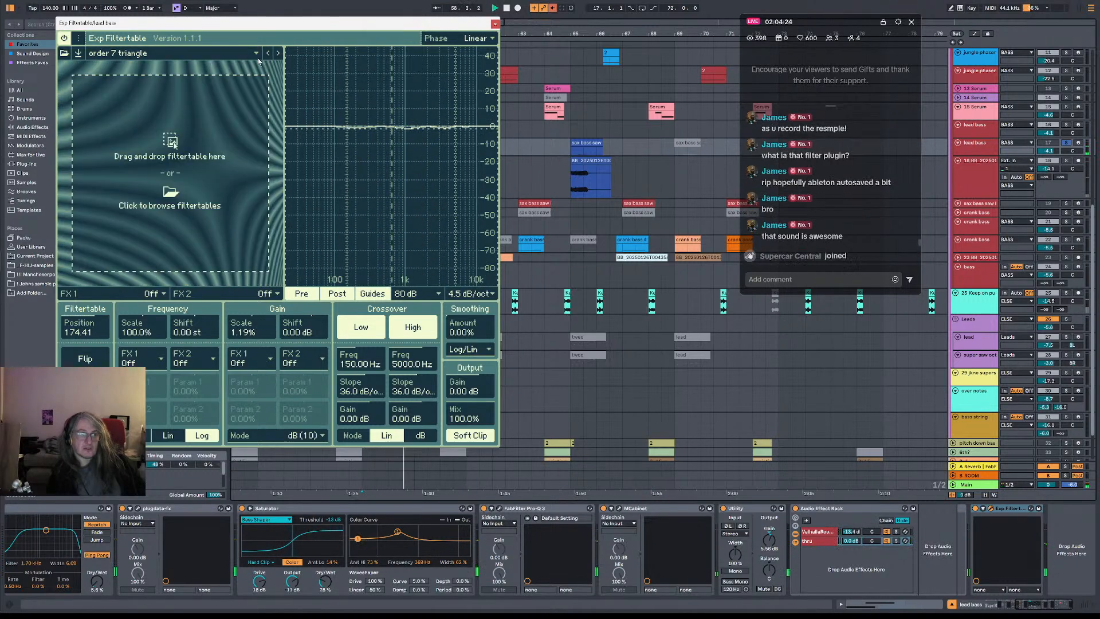
click(268, 54)
click(267, 55)
click(277, 55)
key(space)
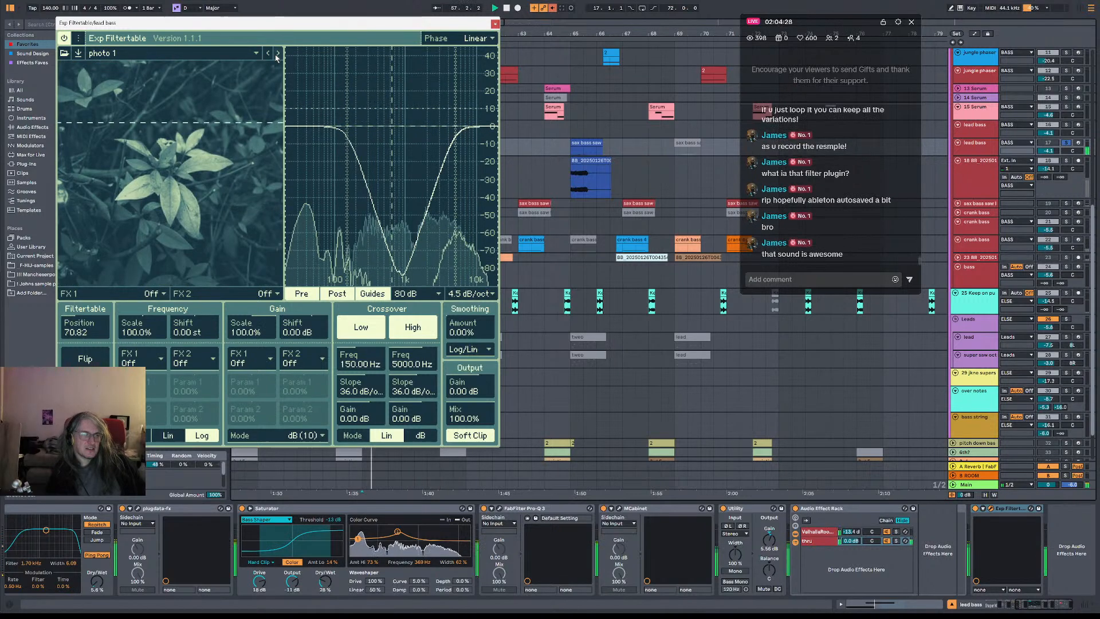
click(267, 55)
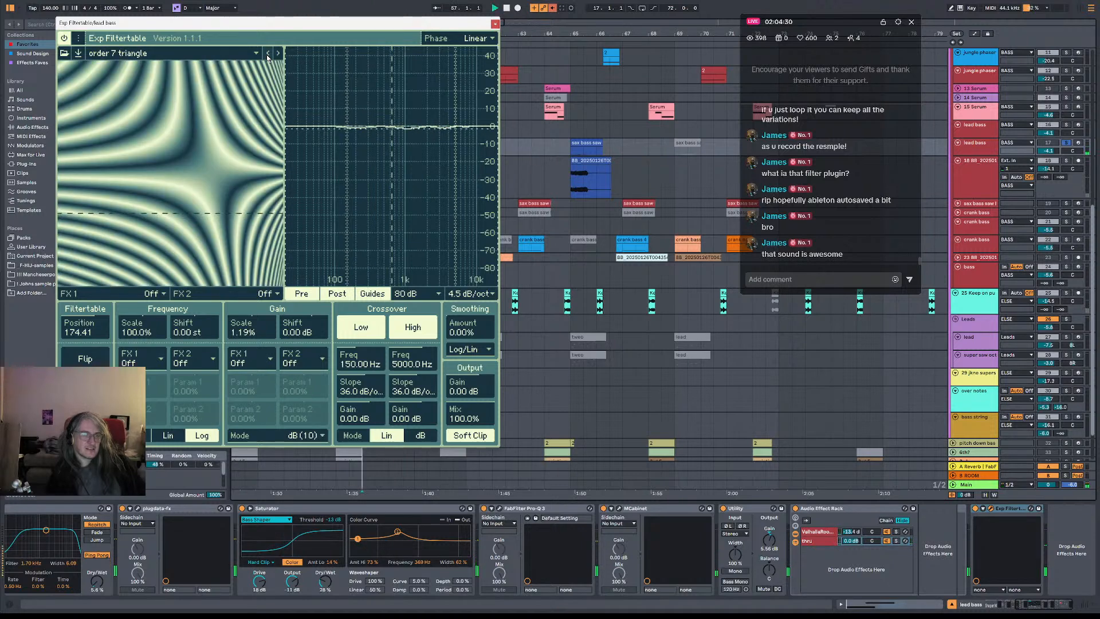
key(space)
click(495, 24)
- Replay the lead bass in a wider arrangement view, unsolo it and select the resampled audio track 18 below it
key(space)
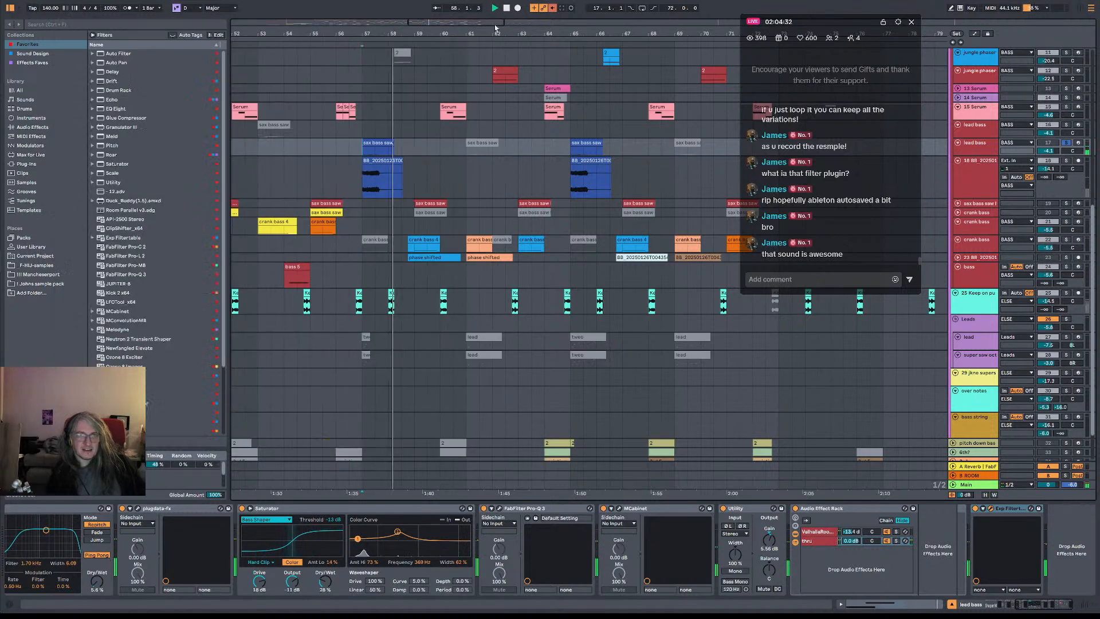
drag(428, 34, 428, 18)
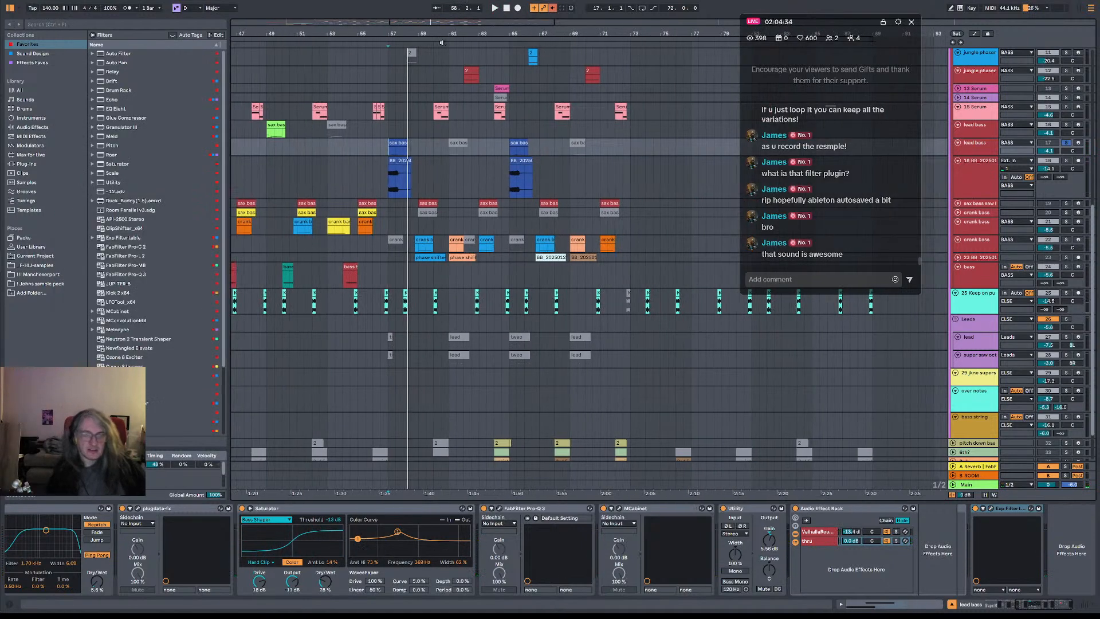
key(space)
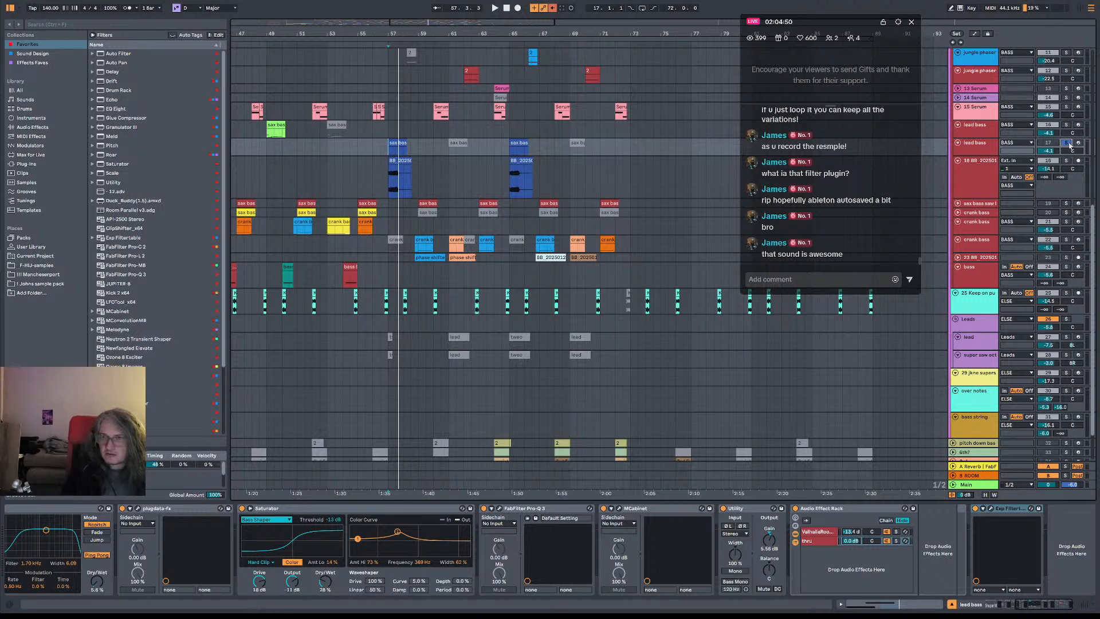
click(994, 170)
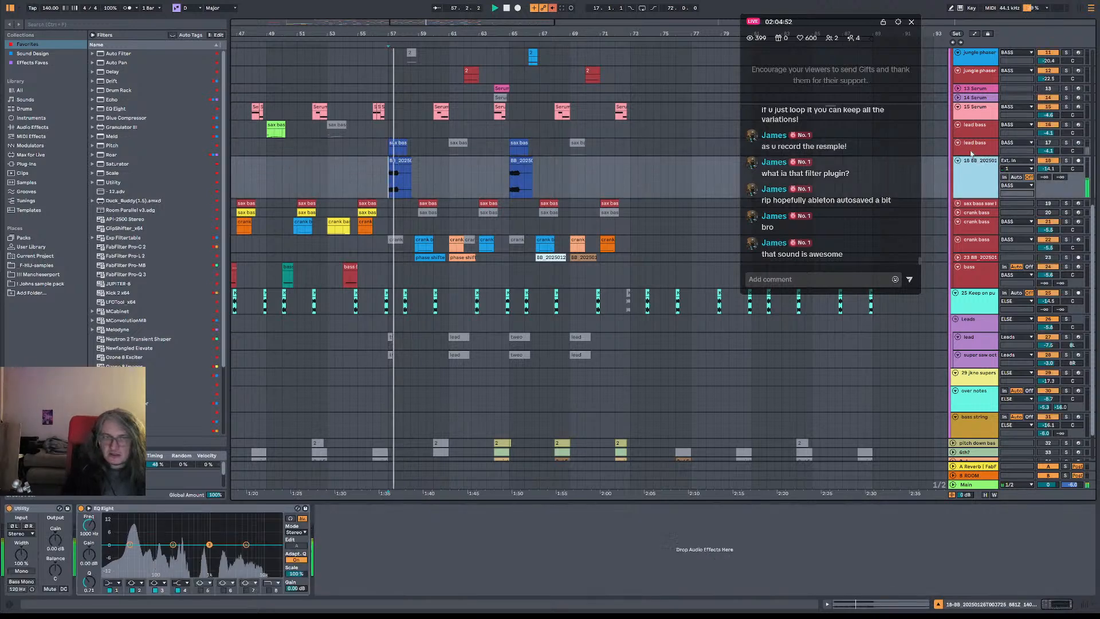
- Select the resampled track 23 and collapse its Exp Filtertable and LFO devices in a wider arrangement view
mouse_move(471, 34)
mouse_down()
mouse_move(470, 10)
mouse_move(470, 20)
mouse_up()
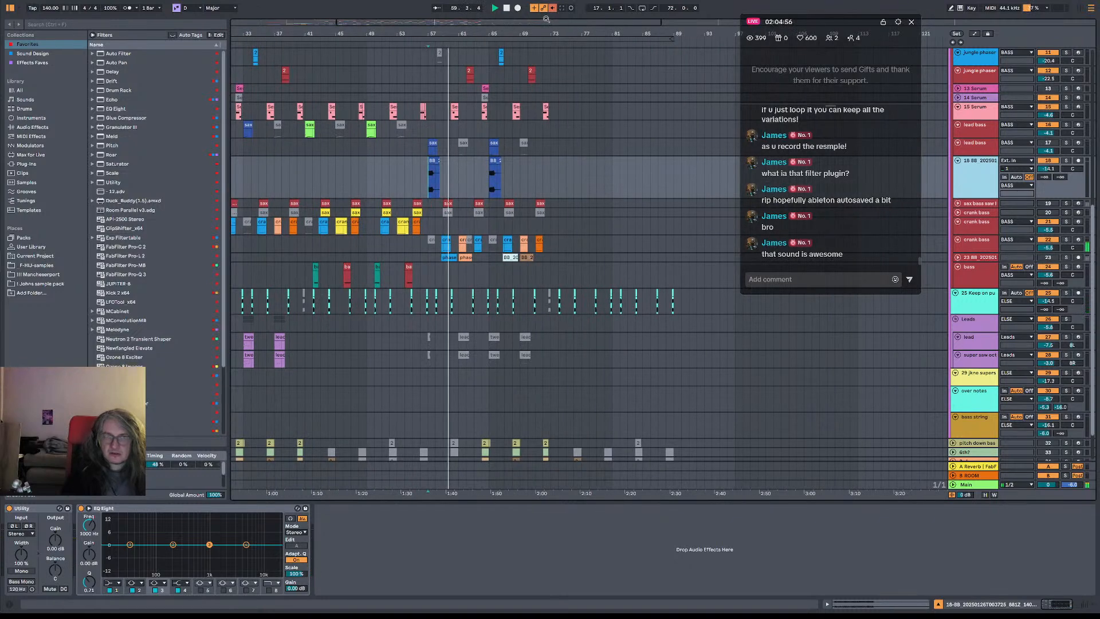
click(977, 256)
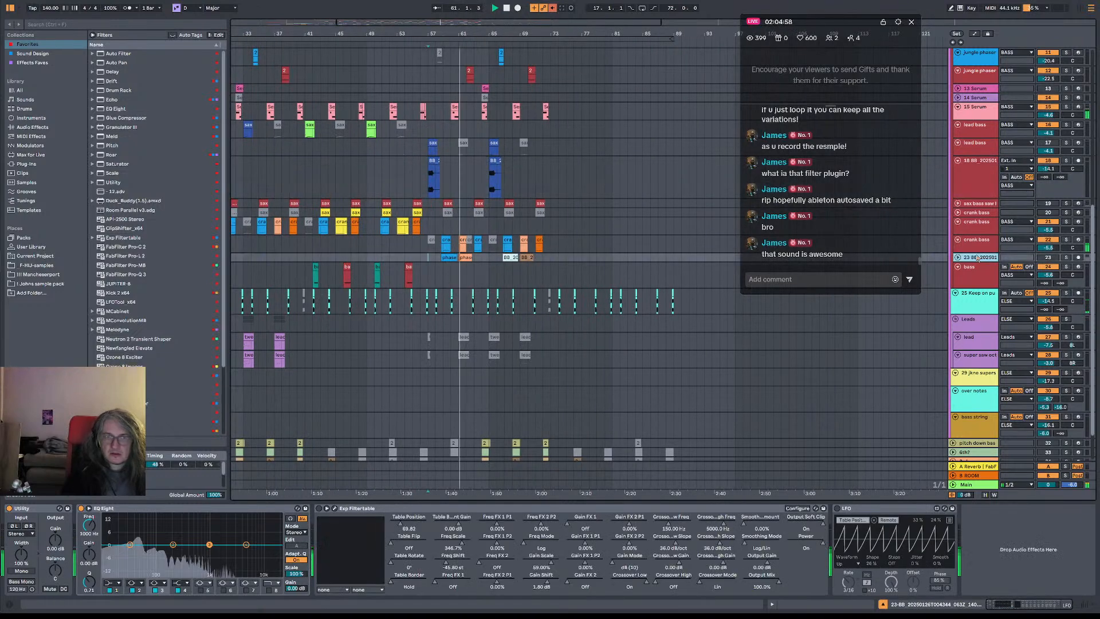
double_click(368, 514)
double_click(368, 514)
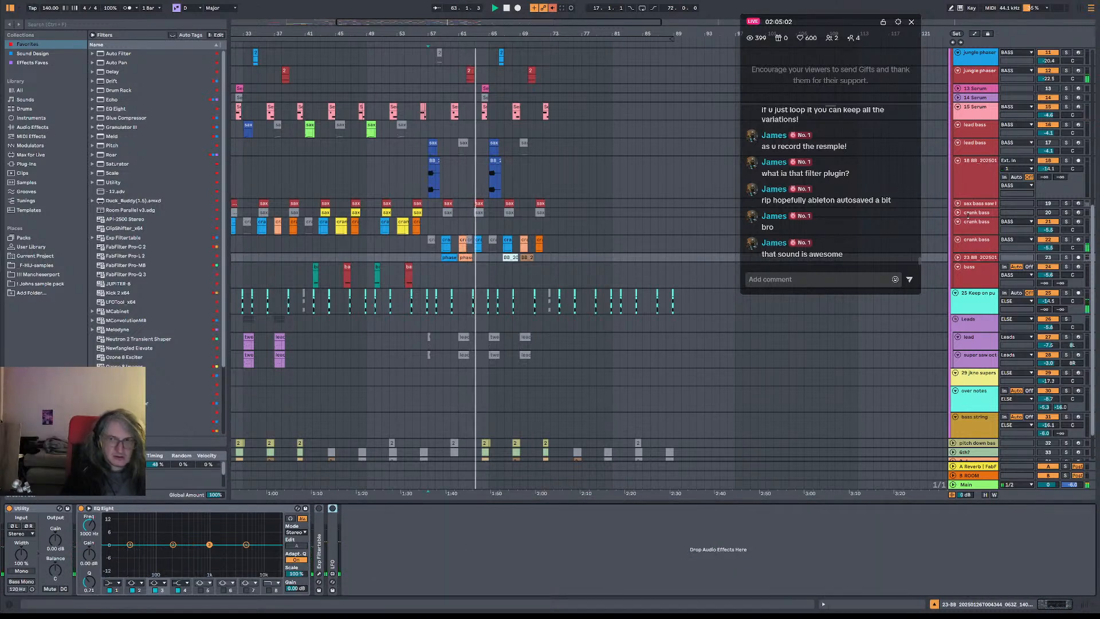
- Compare crank bass track 22 with its Utility bypassed and enabled, and adjust the Utility's output gain
click(989, 248)
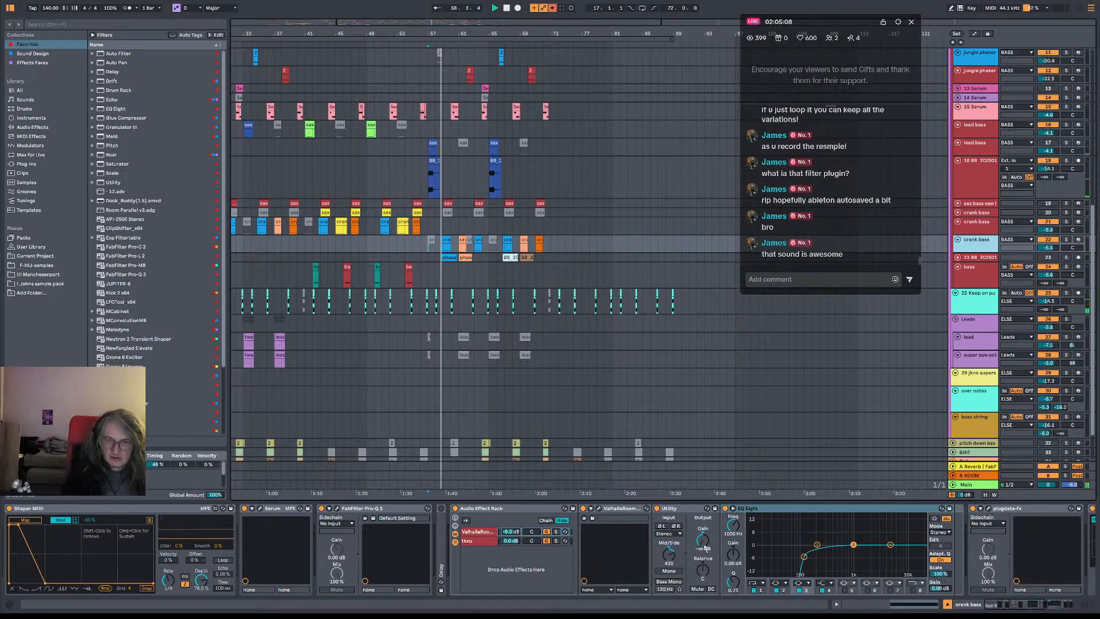
click(658, 508)
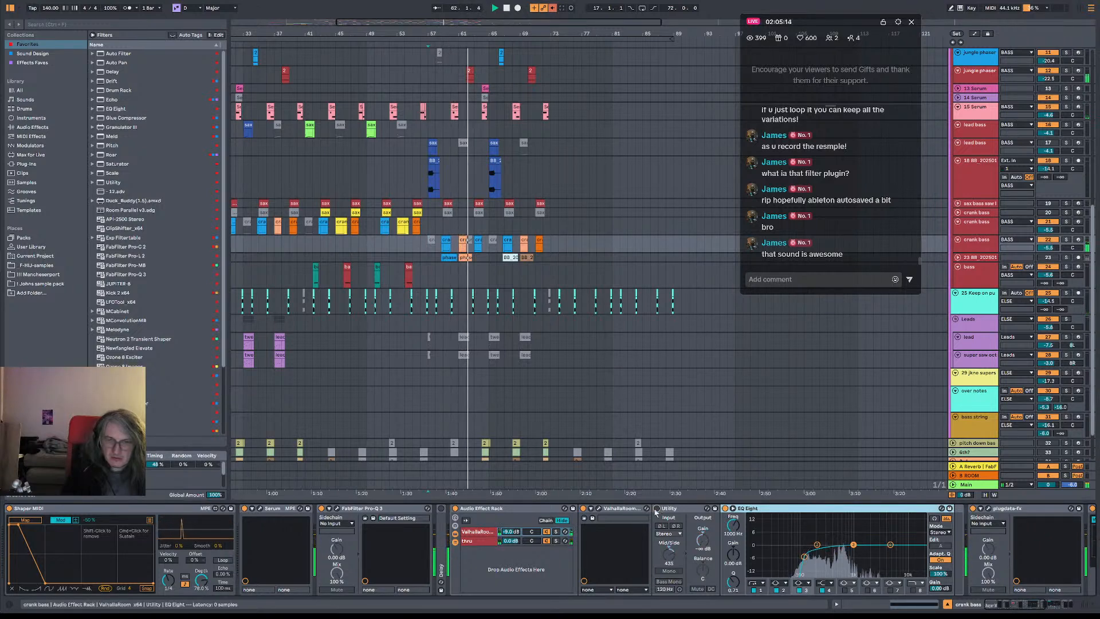
drag(703, 543, 704, 526)
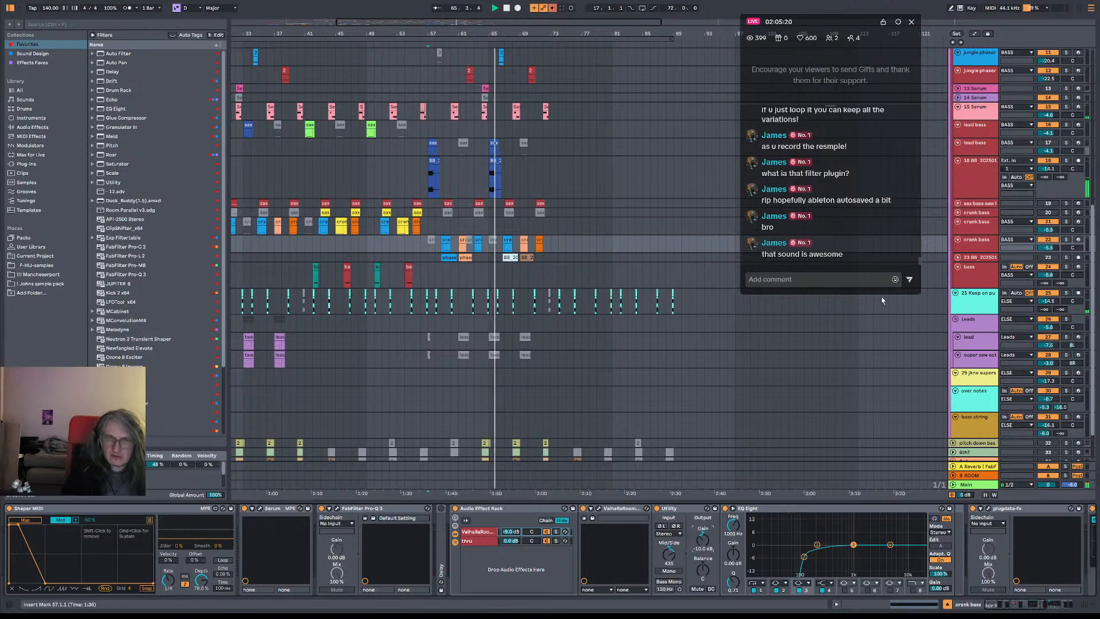
- Compare the Utility and EQ Eight settings of crank bass tracks 21 and 22
click(972, 227)
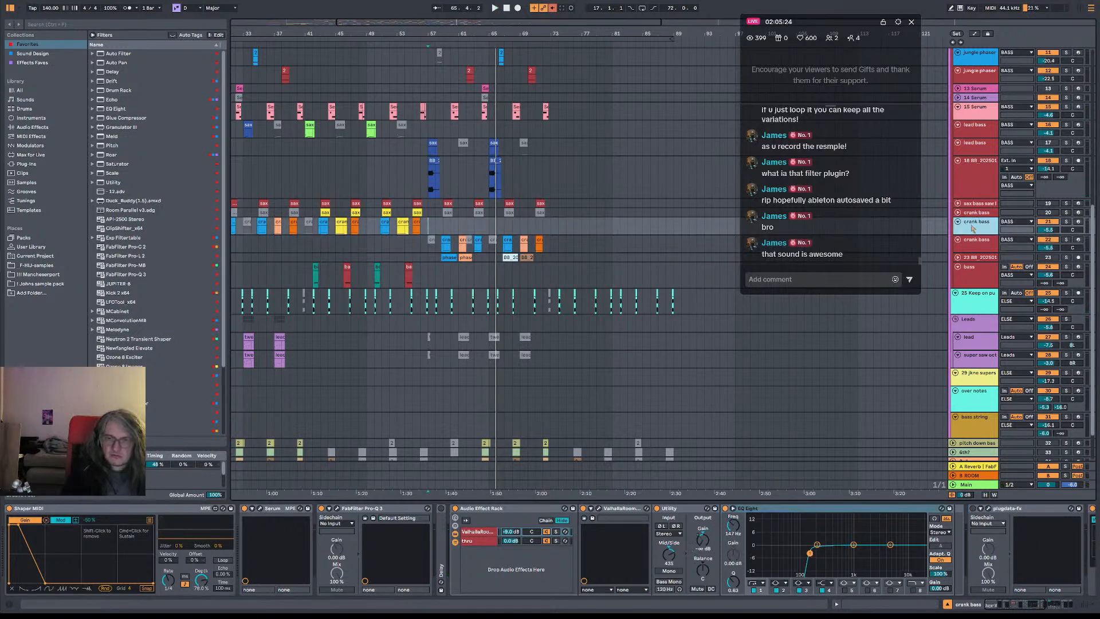
click(397, 231)
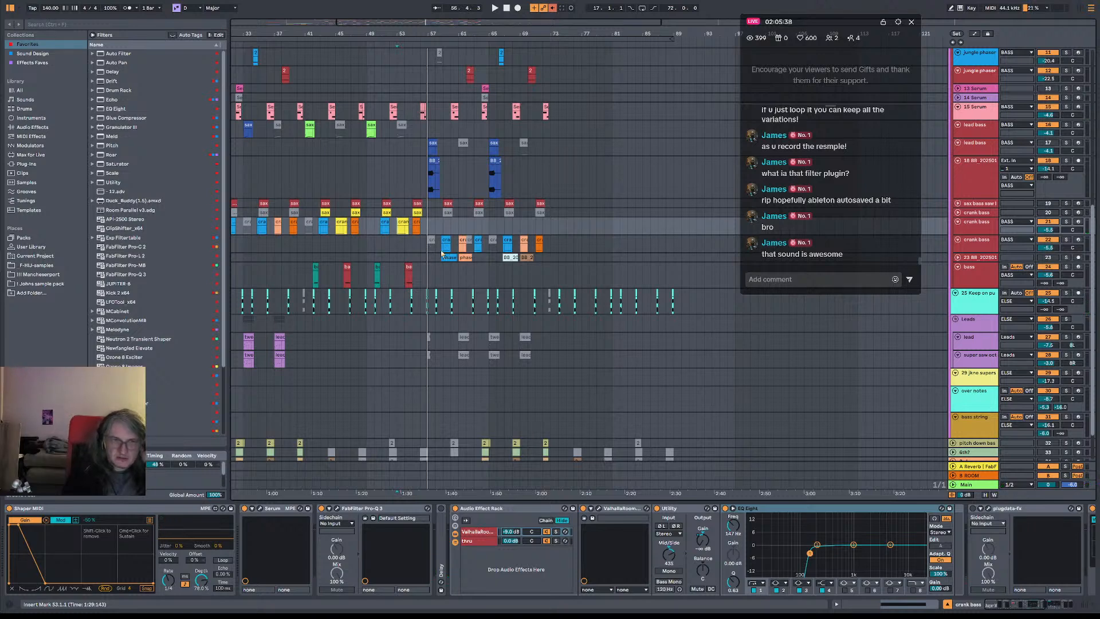
click(973, 248)
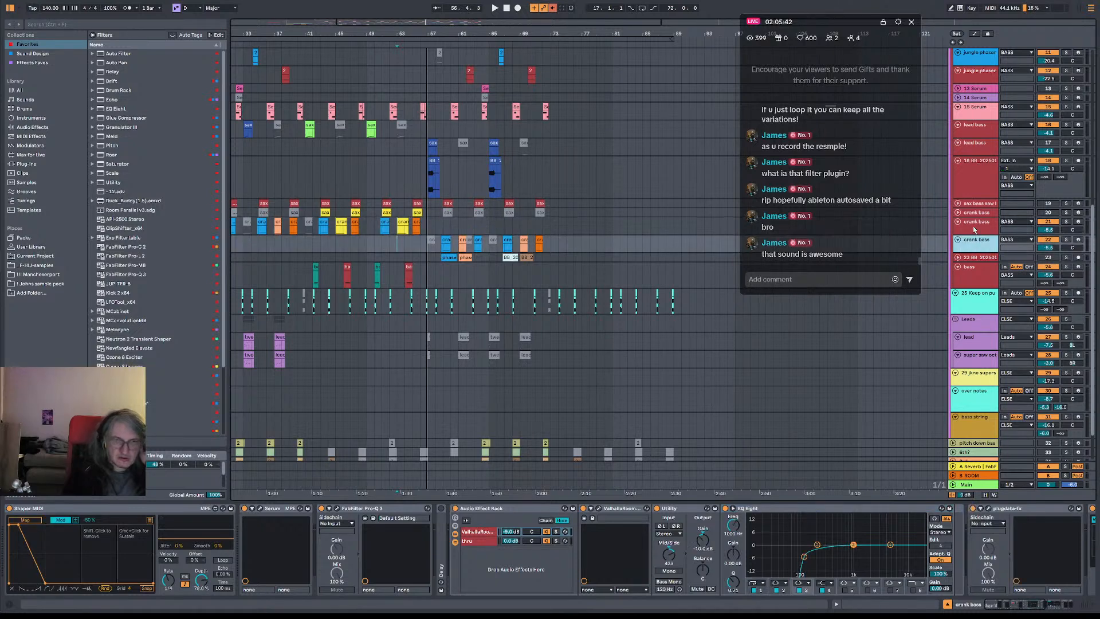
click(974, 229)
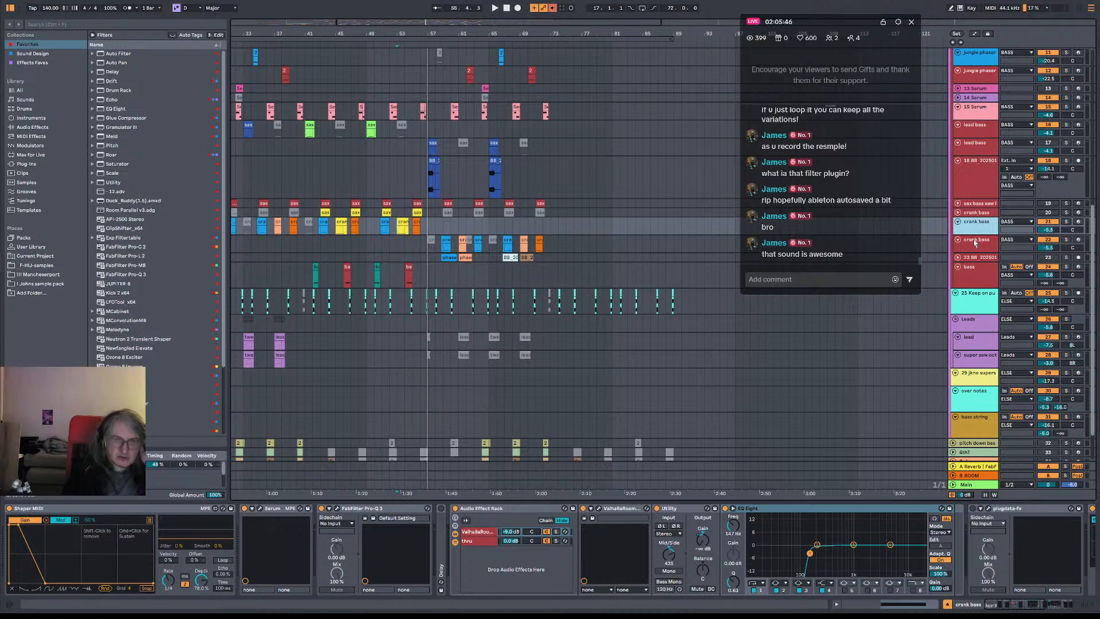
click(975, 243)
click(976, 227)
click(970, 245)
- Adjust the Utility's output gain on crank bass track 22 and replay from bar 59 and bar 57
drag(716, 548, 715, 579)
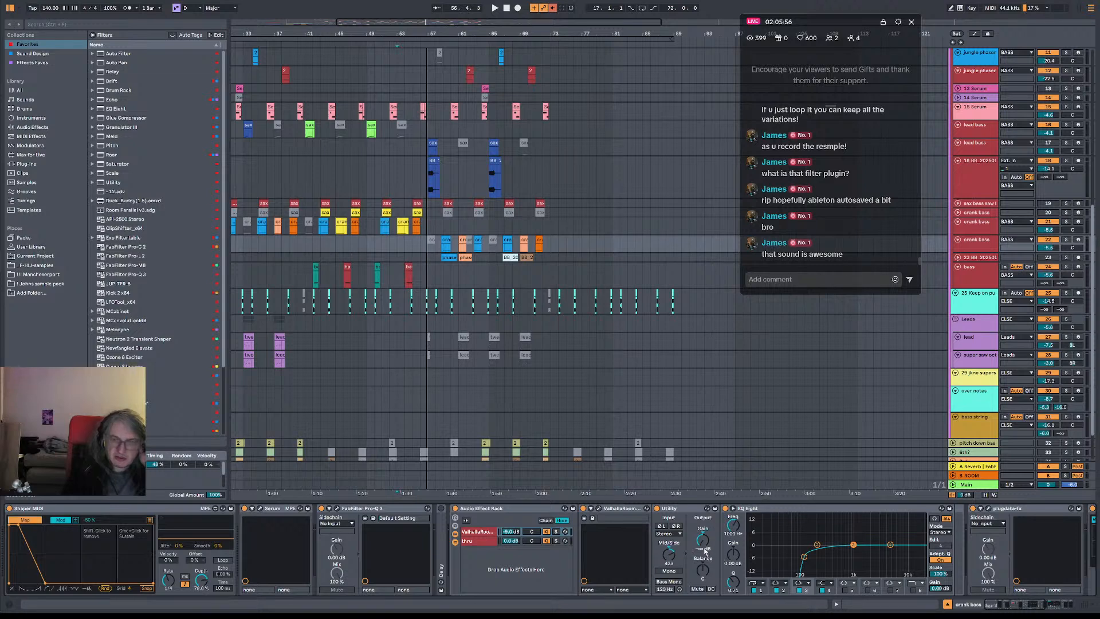
click(442, 241)
key(space)
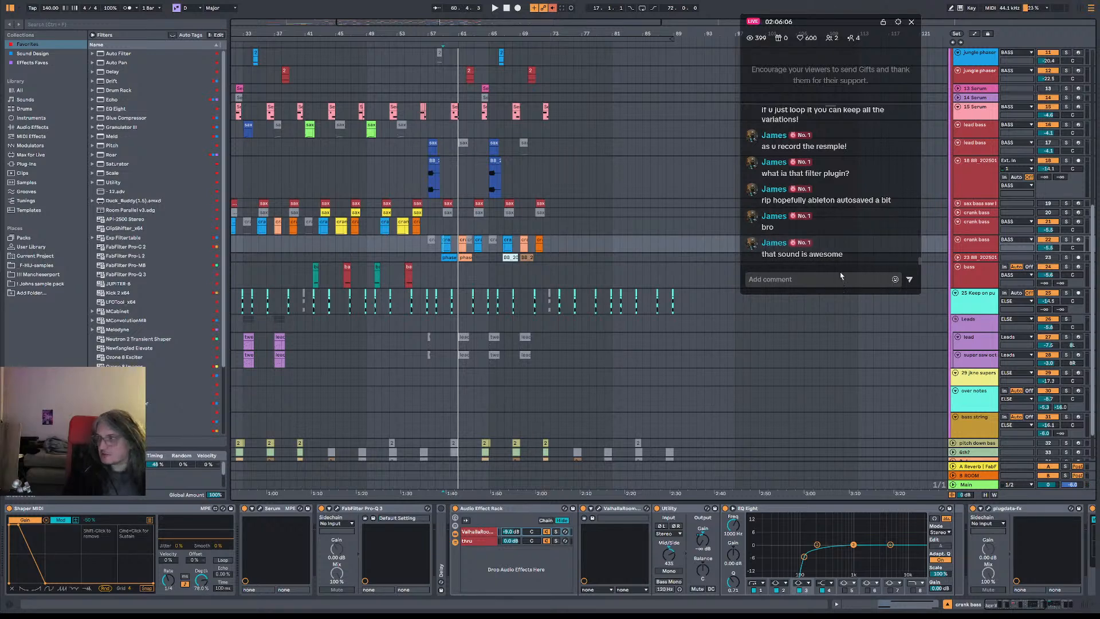
key(space)
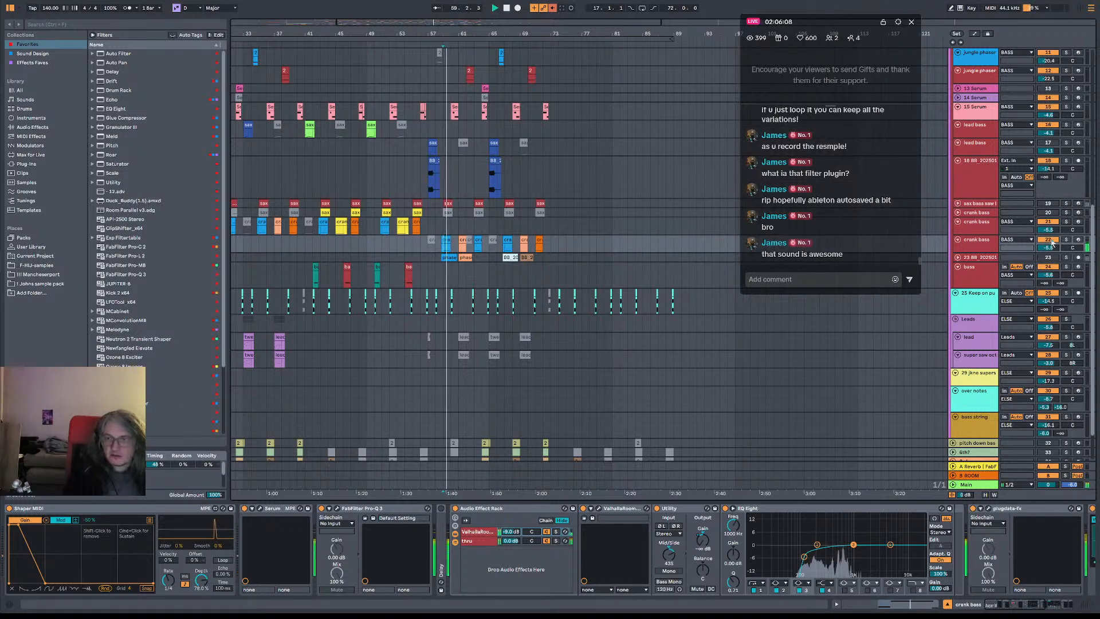
click(462, 187)
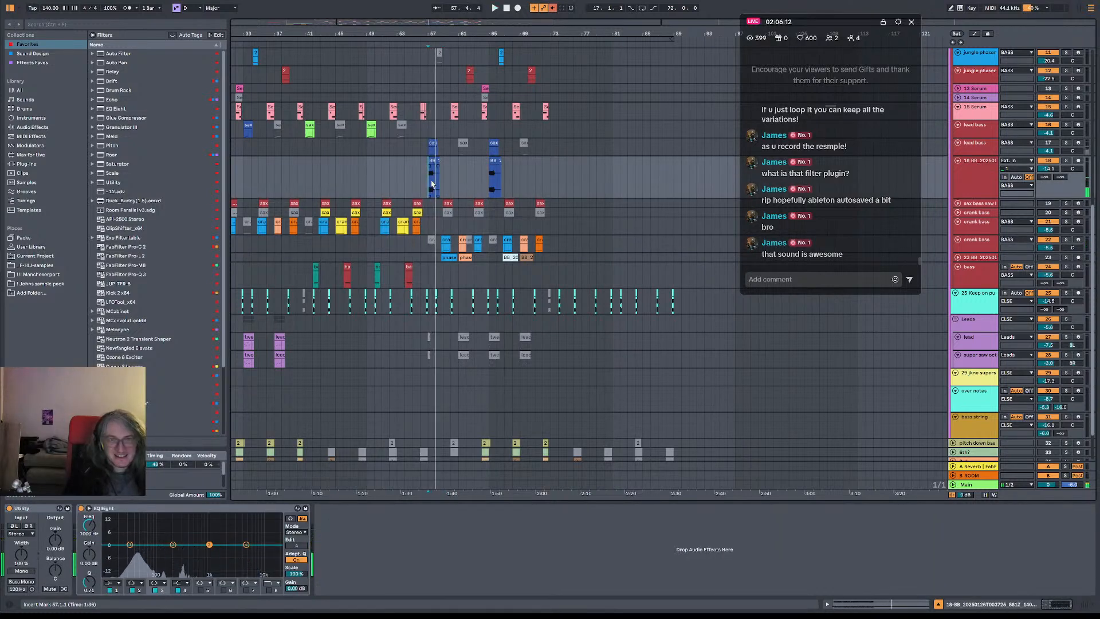
key(space)
- Play on through the bass section and select the low-cut band of crank bass track 22's EQ Eight
drag(428, 37, 428, 8)
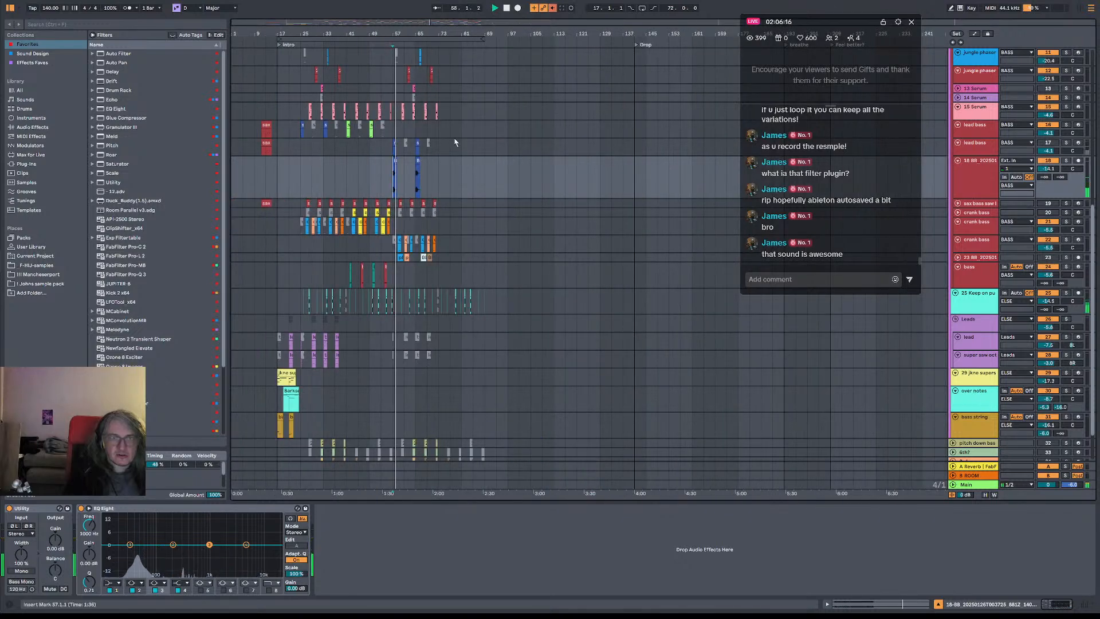
drag(402, 35, 402, 86)
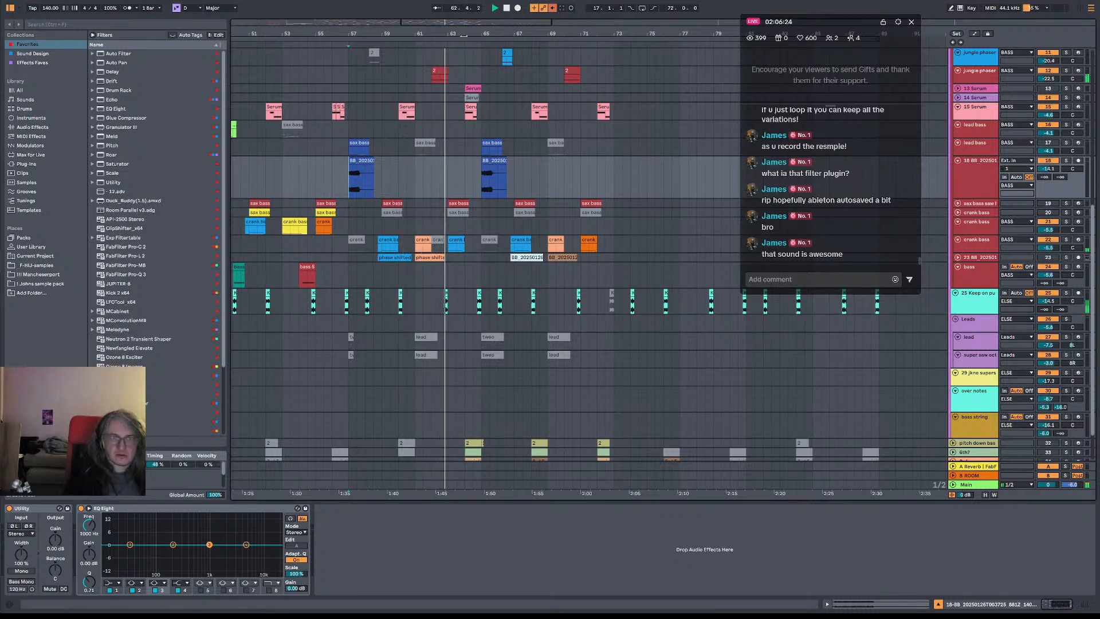
drag(463, 35, 465, 16)
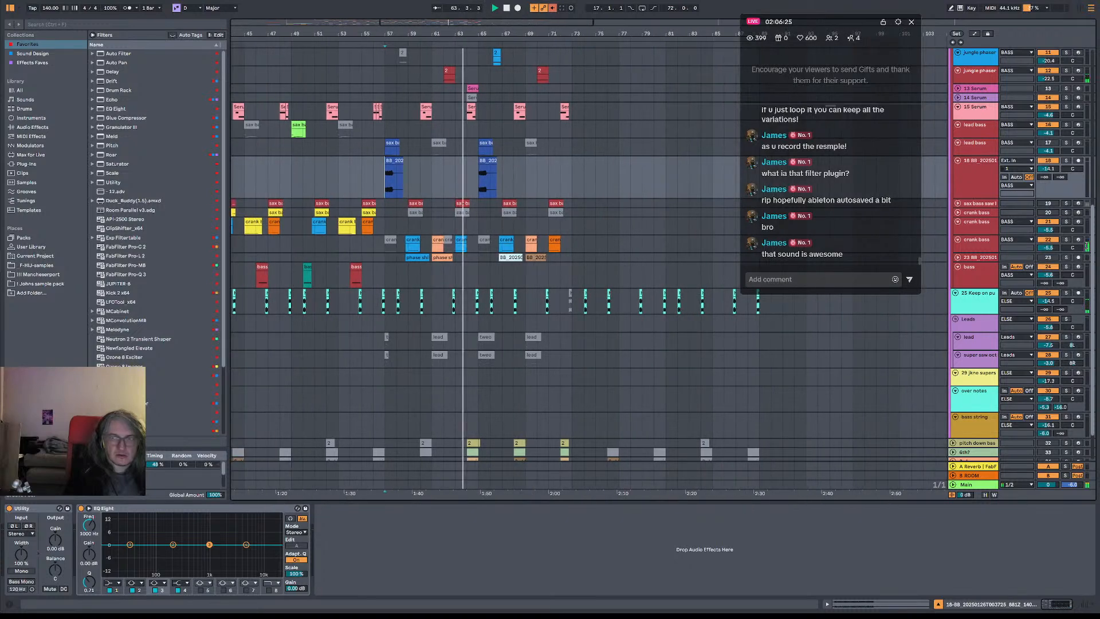
click(982, 248)
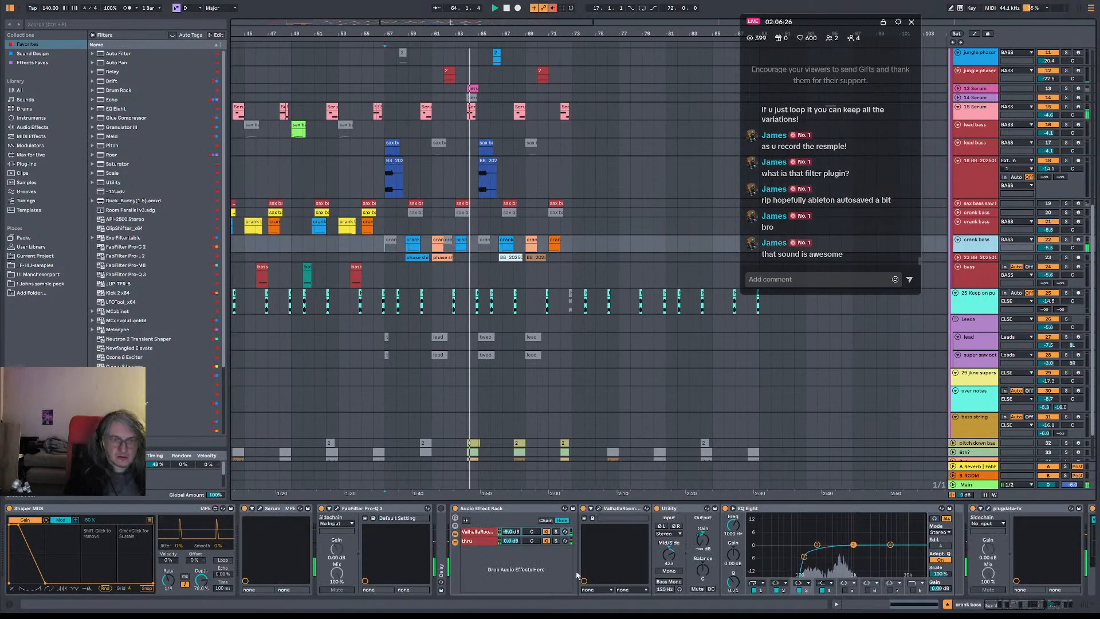
click(804, 557)
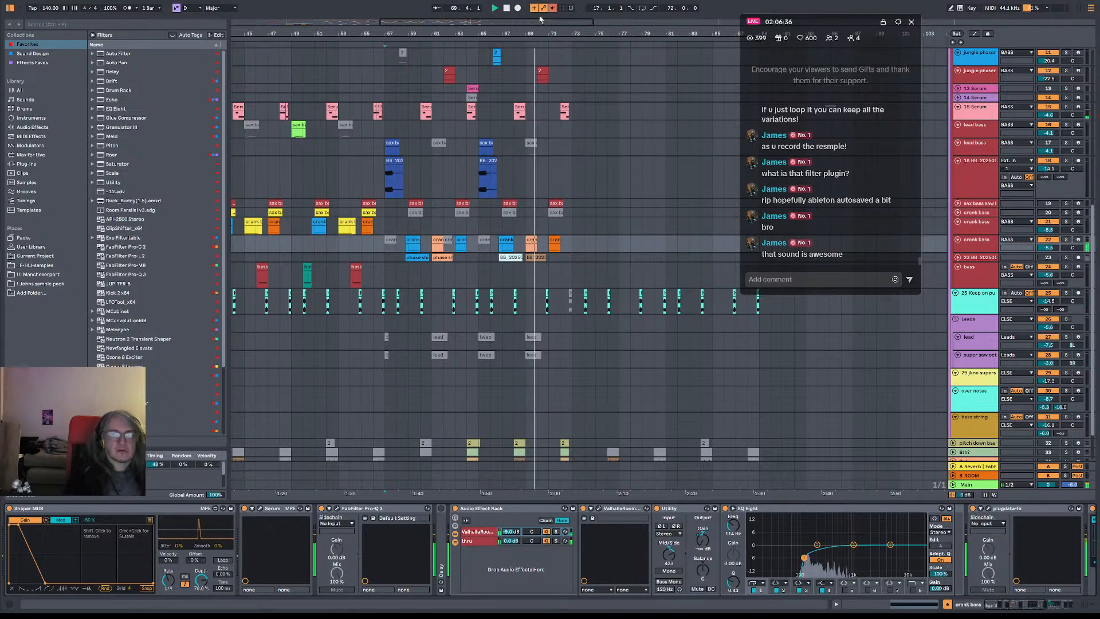
- Shorten the arrangement loop to 56 bars ending at bar 73, select it and save the set as a new version
drag(540, 36, 550, 40)
click(549, 39)
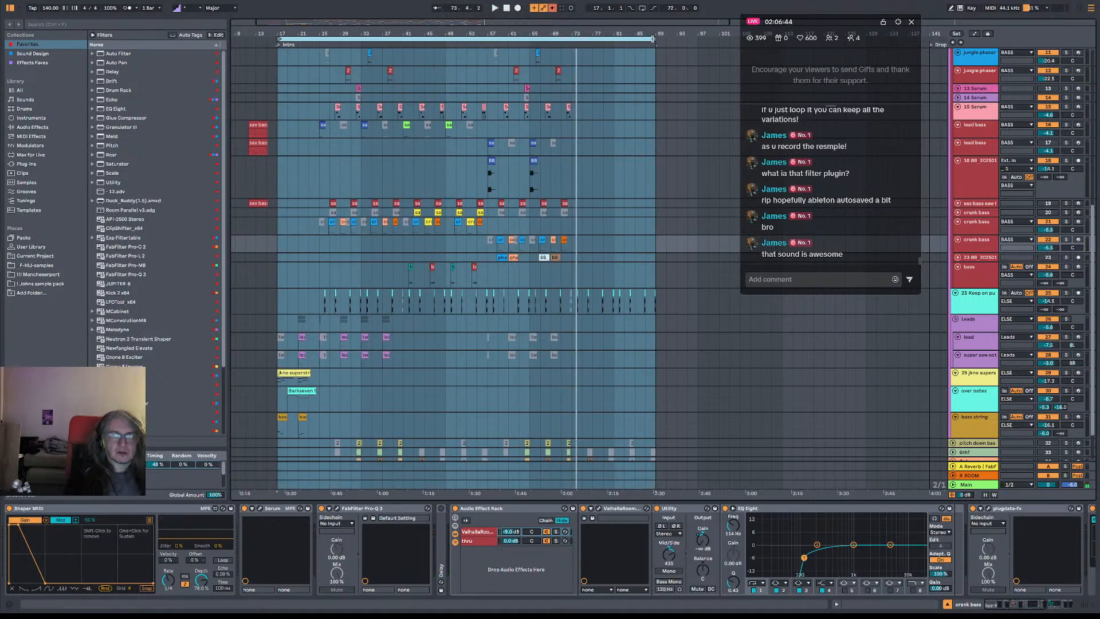
drag(649, 38, 572, 39)
click(551, 38)
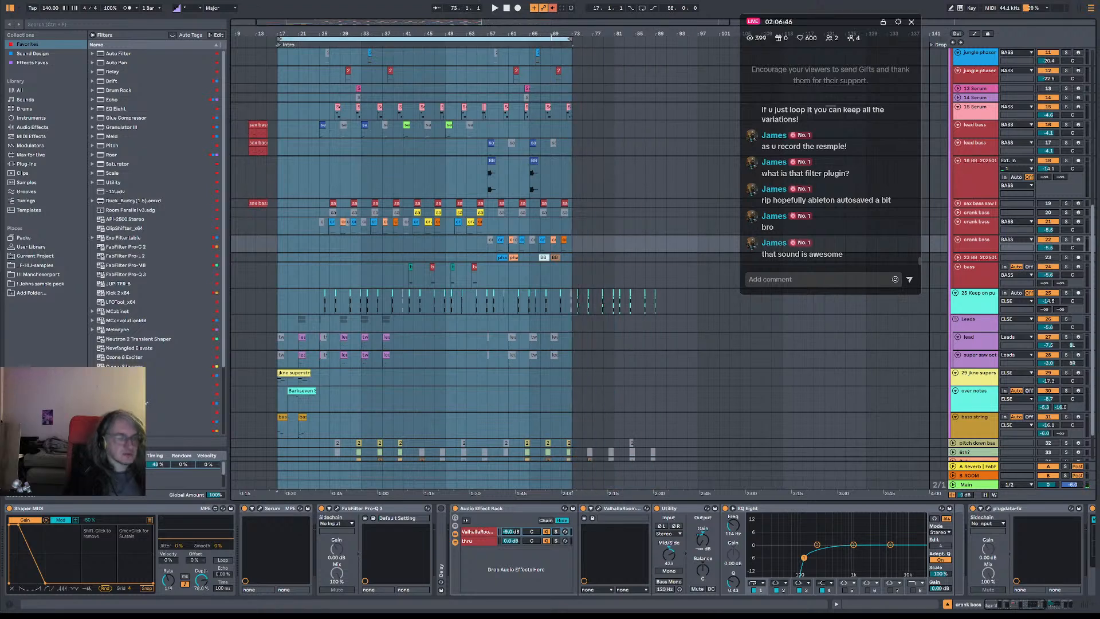
key(ctrl+shift+s)
key(Return)
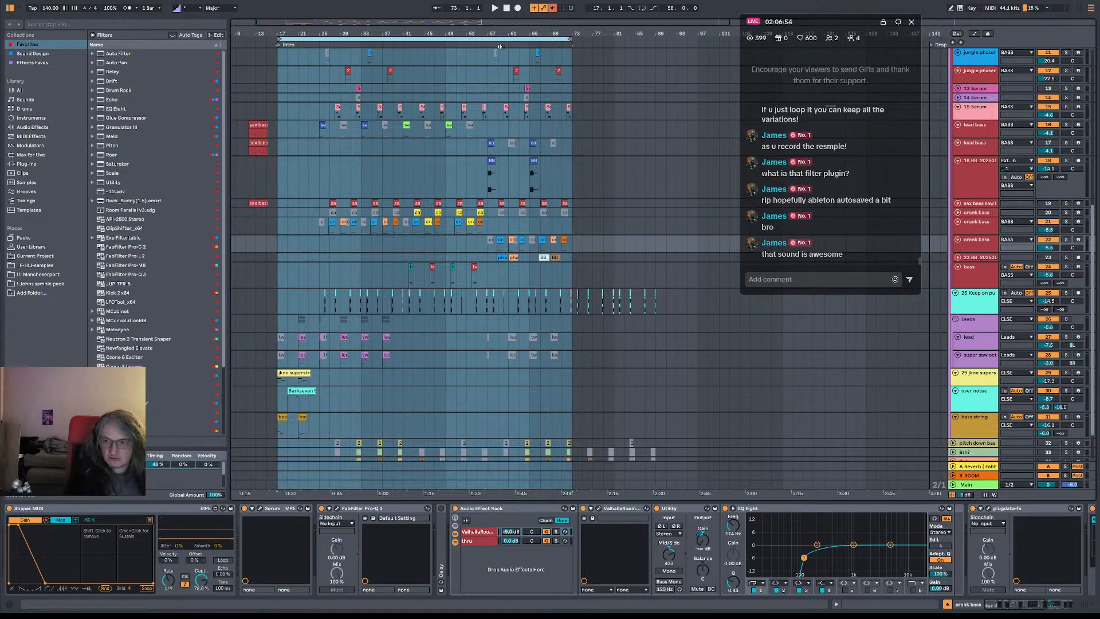
- Export the Main output of the looped range as Mag Lucid_32.mp3 into the Mag Lucid Project folder
key(ctrl+shift+r)
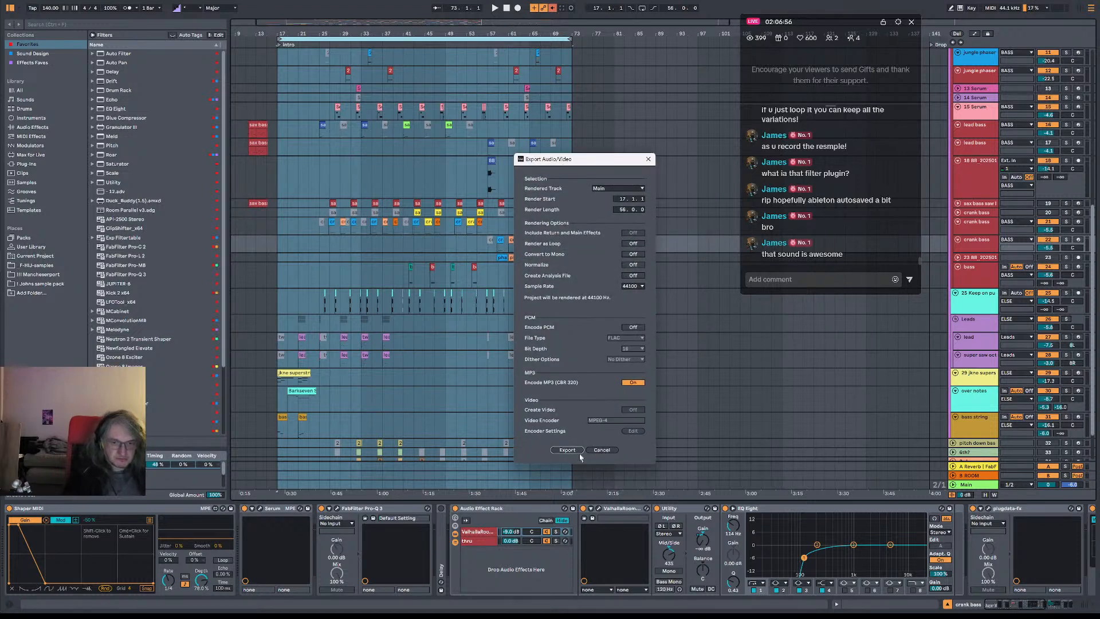
click(572, 449)
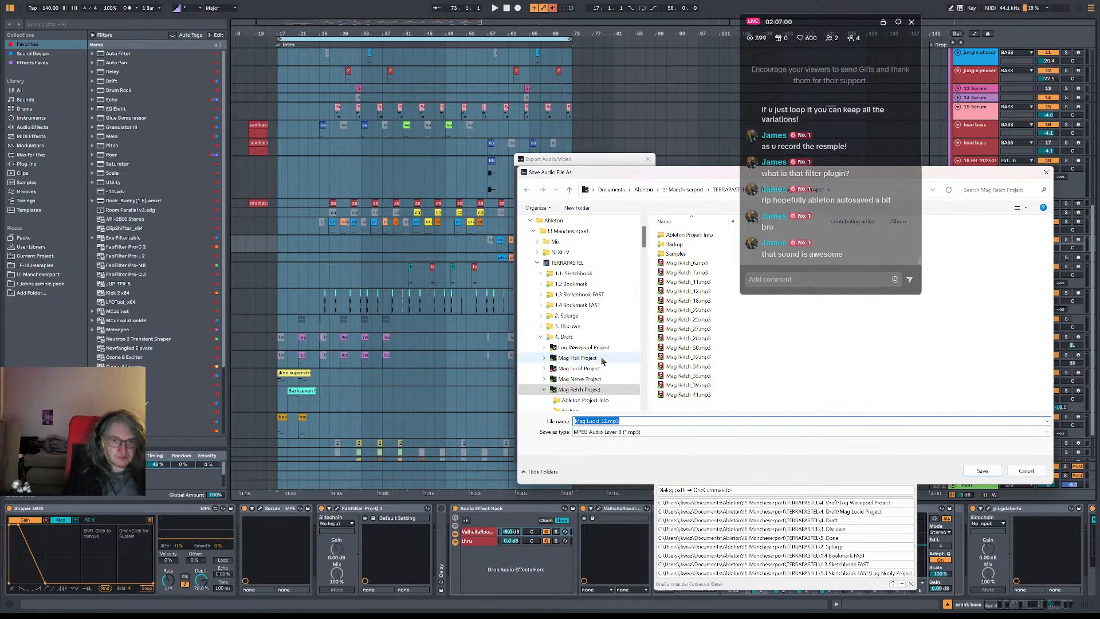
click(580, 368)
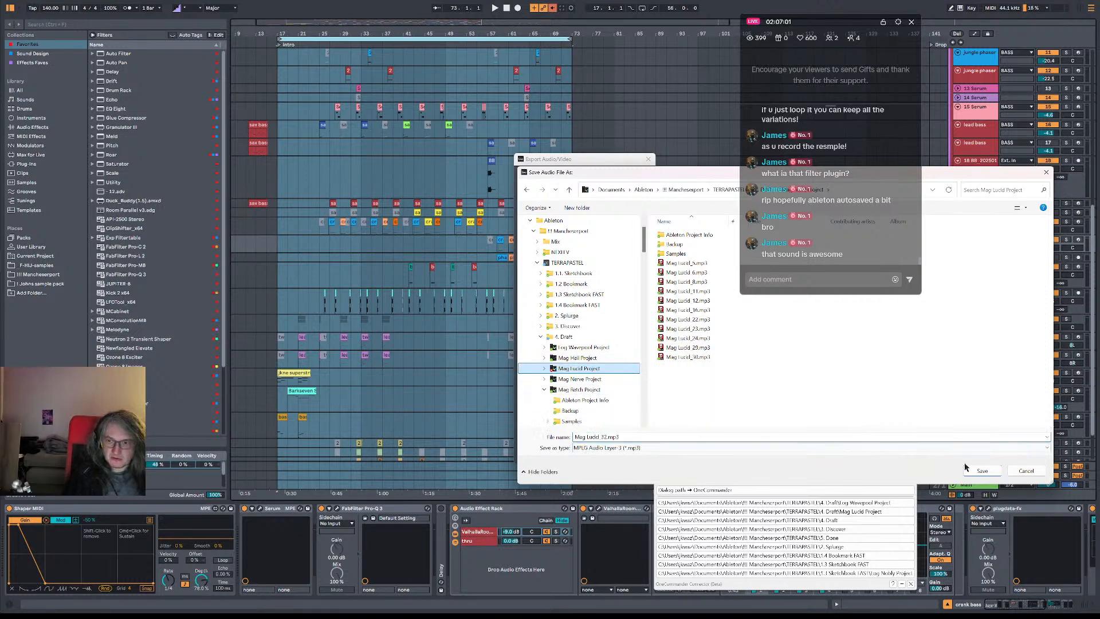
click(982, 470)
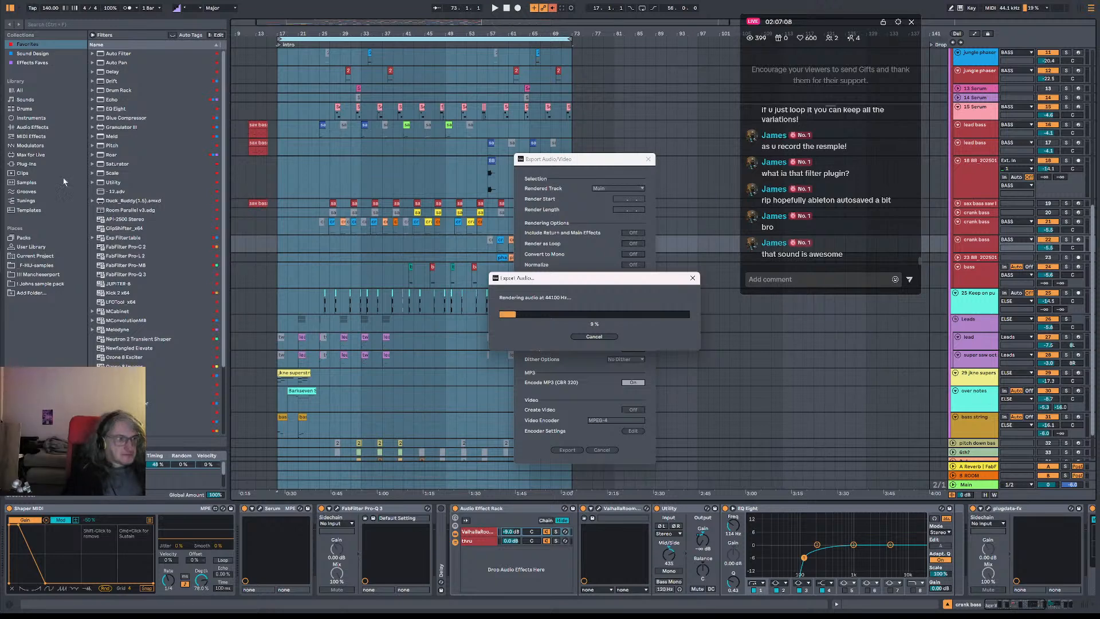
- Switch to the Mag Lucid card in Trello and save a comment reading "32", "extended arrangement" and "bass variation" on separate lines
key(alt+Tab)
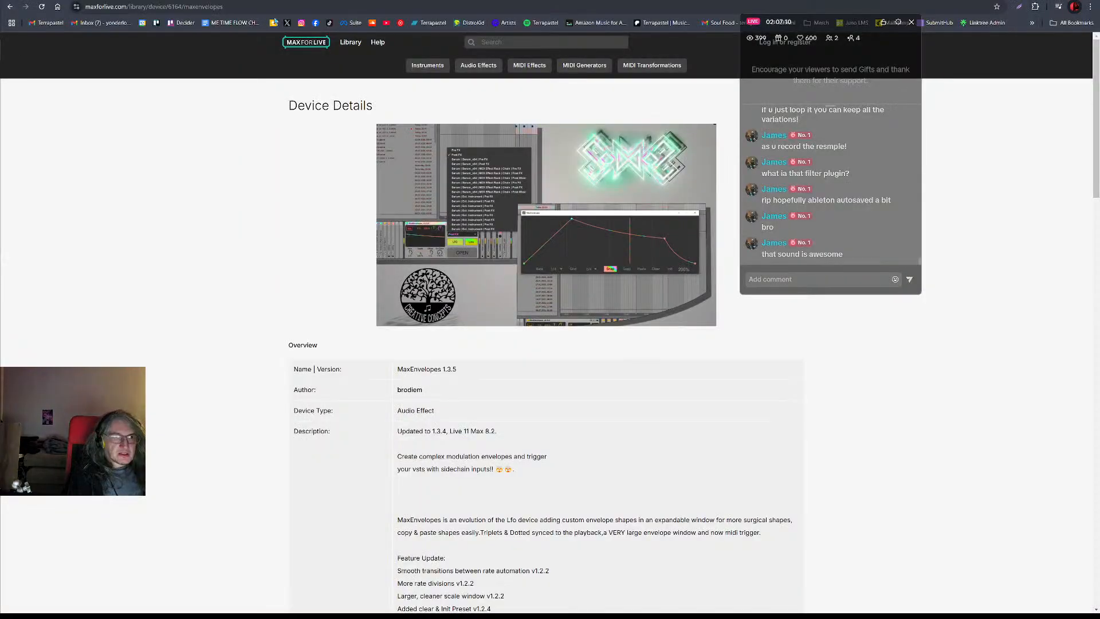
key(ctrl+Tab)
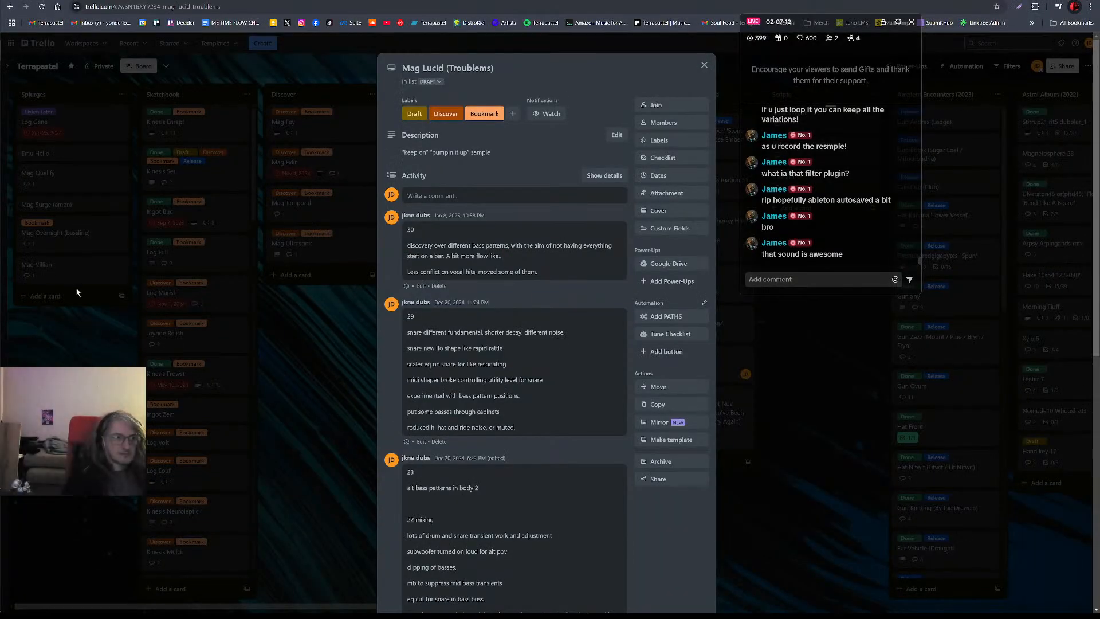
click(453, 195)
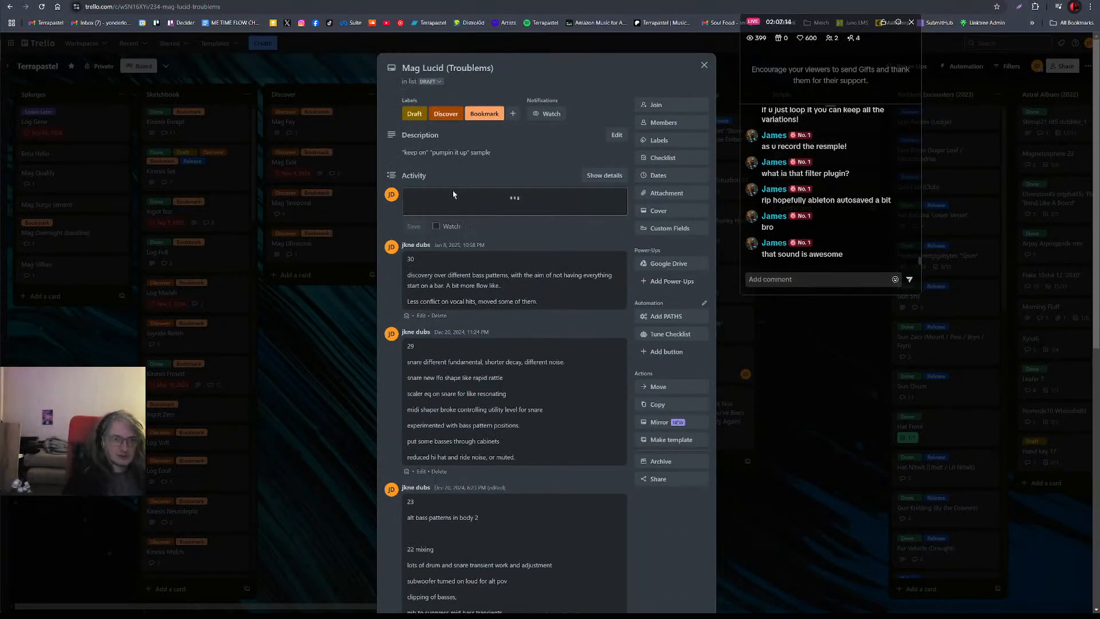
text(32)
key(Return)
text(extended ar)
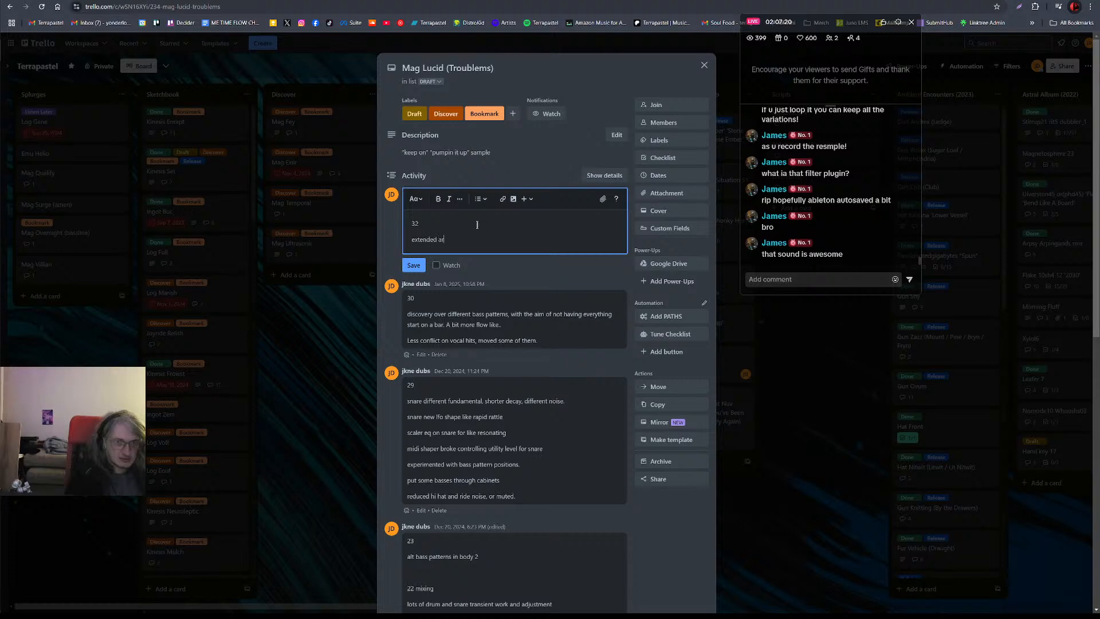
text(rangement)
key(Return)
text(ba)
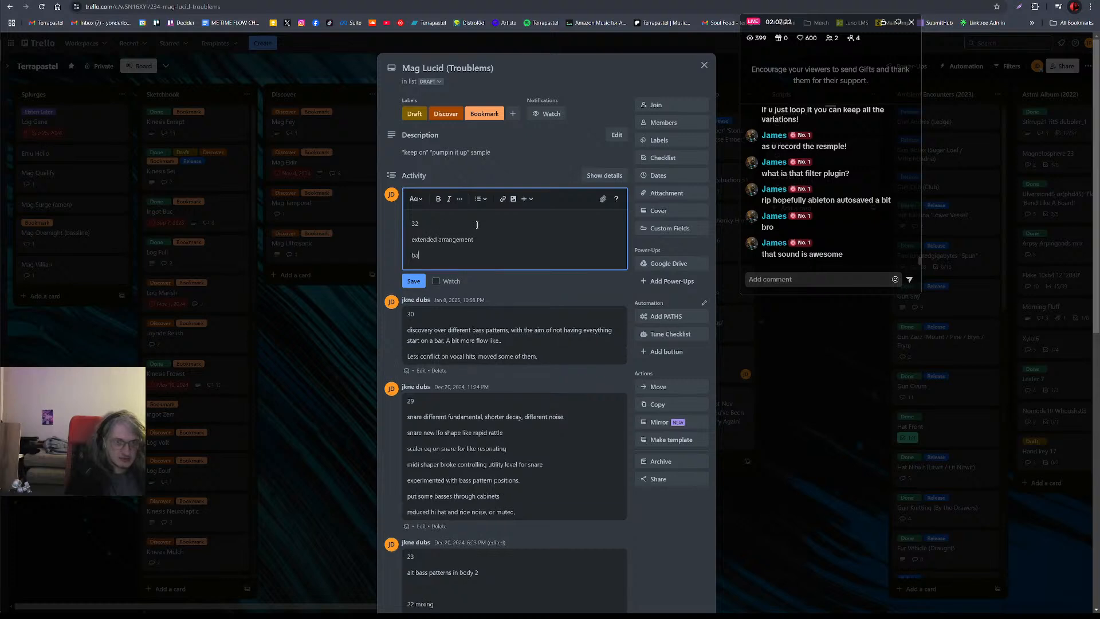
text(ss vara)
text(ation)
key(Return)
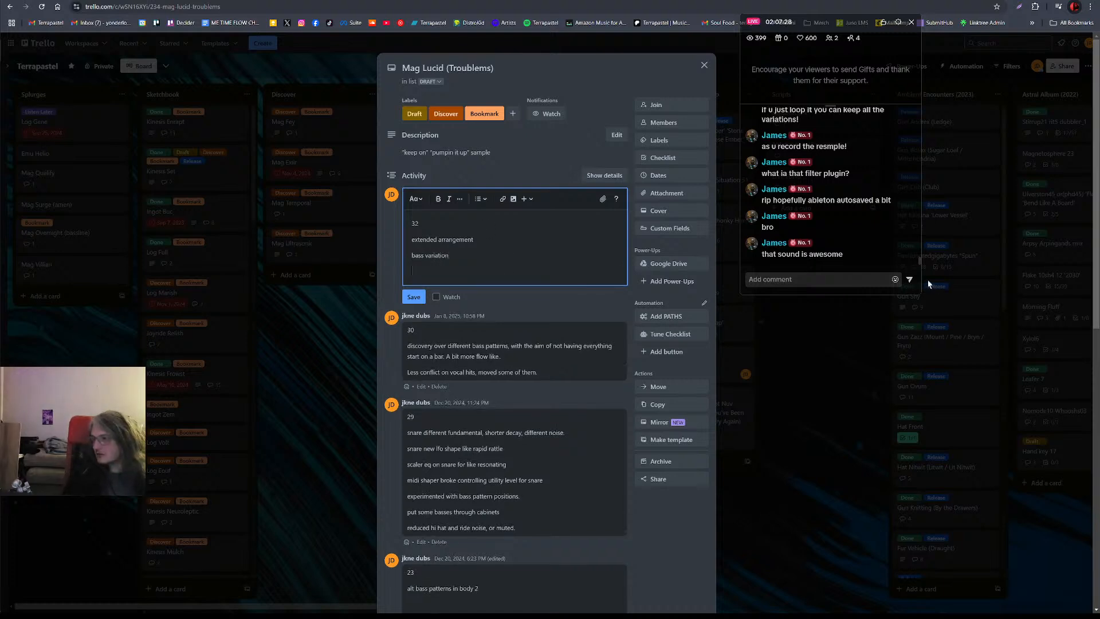
click(412, 297)
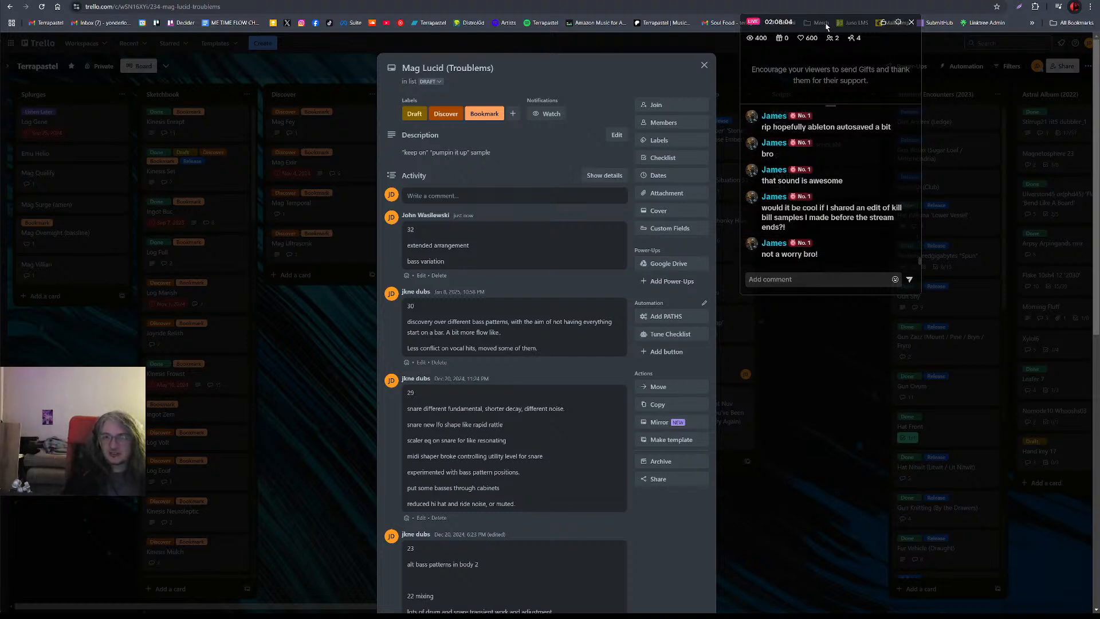
- Shift the live chat overlay slightly and switch back to Ableton Live
drag(831, 37, 823, 37)
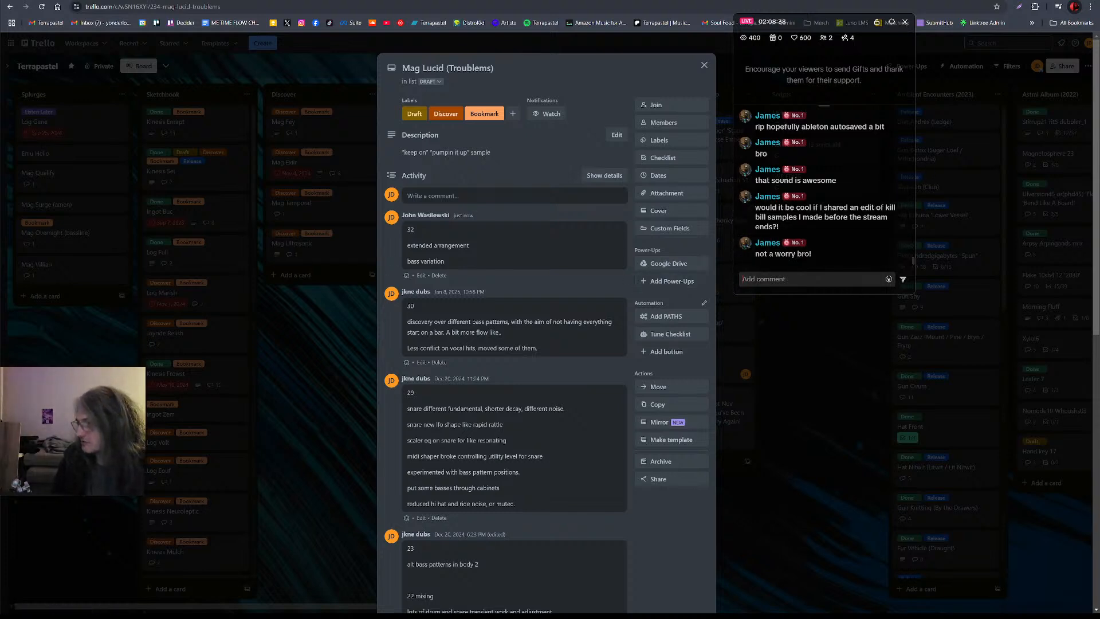
key(alt+Tab)
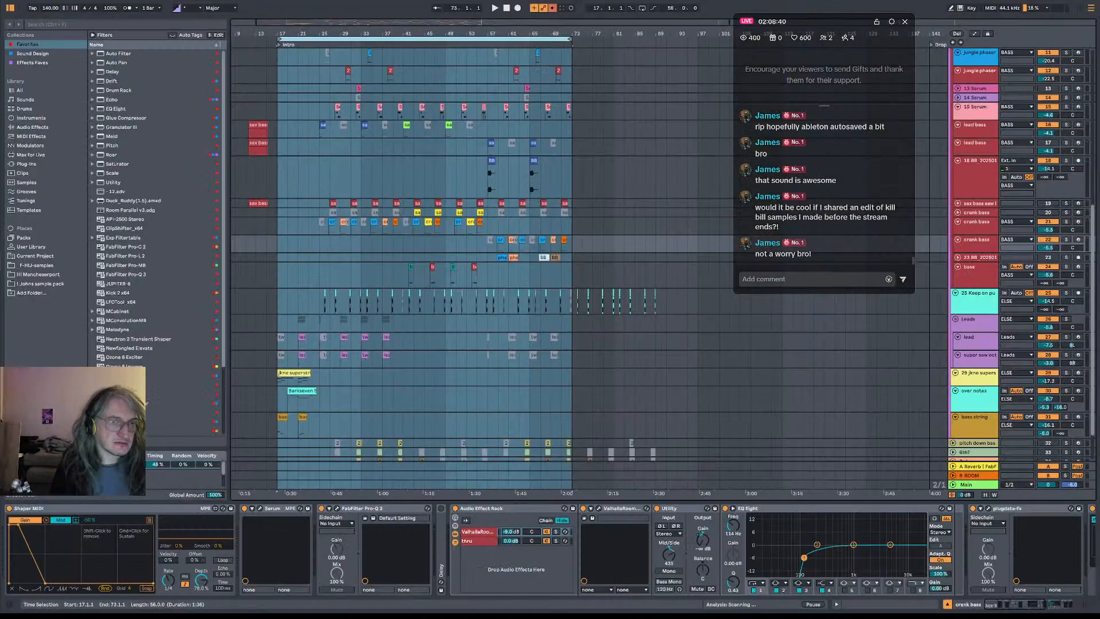
key(alt+Tab)
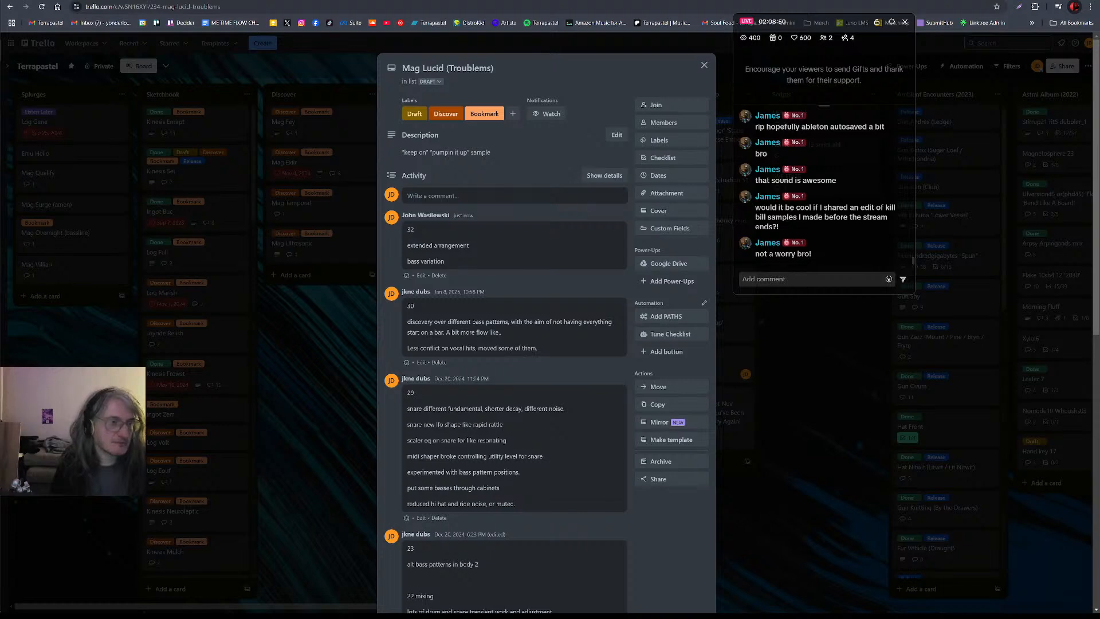
key(alt+Tab)
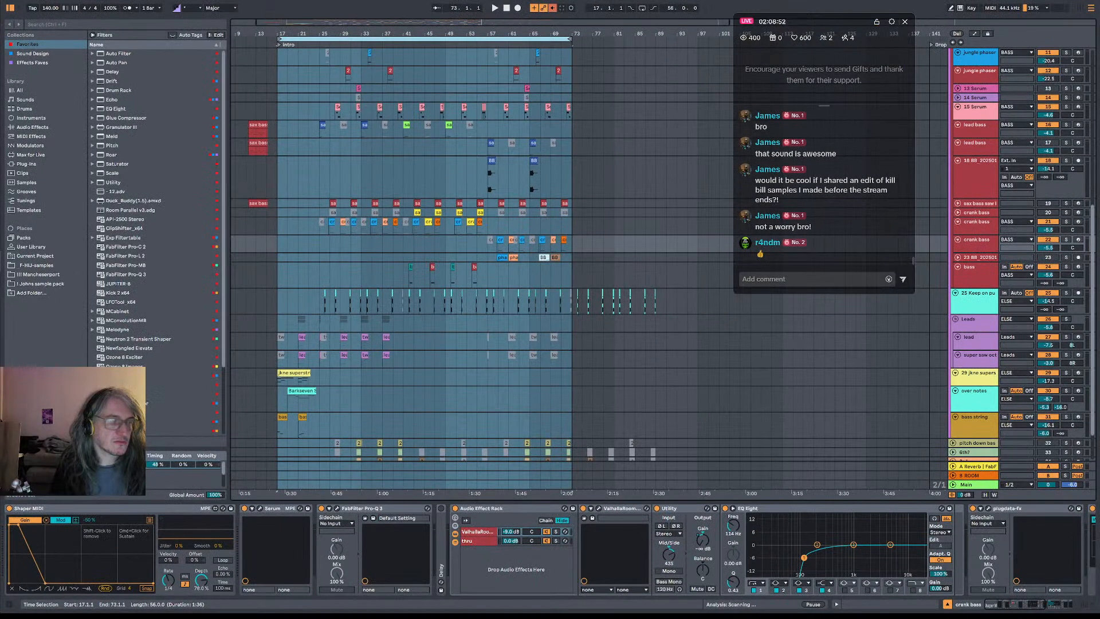